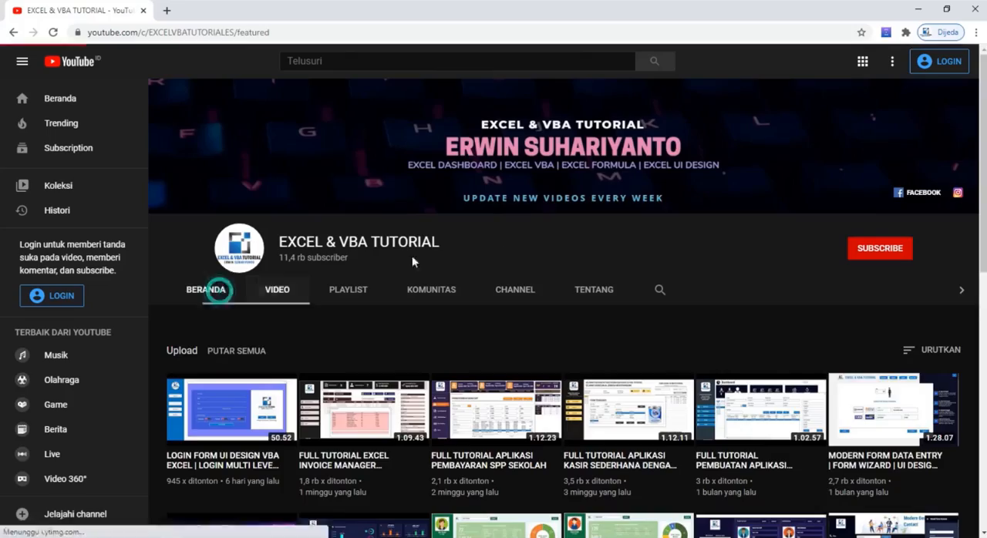
Step: Browse the EXCEL & VBA TUTORIAL channel's home page and look through its list of uploaded videos
{"action": "scroll", "coordinate": [412, 260], "scroll_direction": "down", "scroll_amount": 3}
{"action": "scroll", "coordinate": [485, 319], "scroll_direction": "down", "scroll_amount": 8}
{"action": "scroll", "coordinate": [485, 319], "scroll_direction": "up", "scroll_amount": 11}
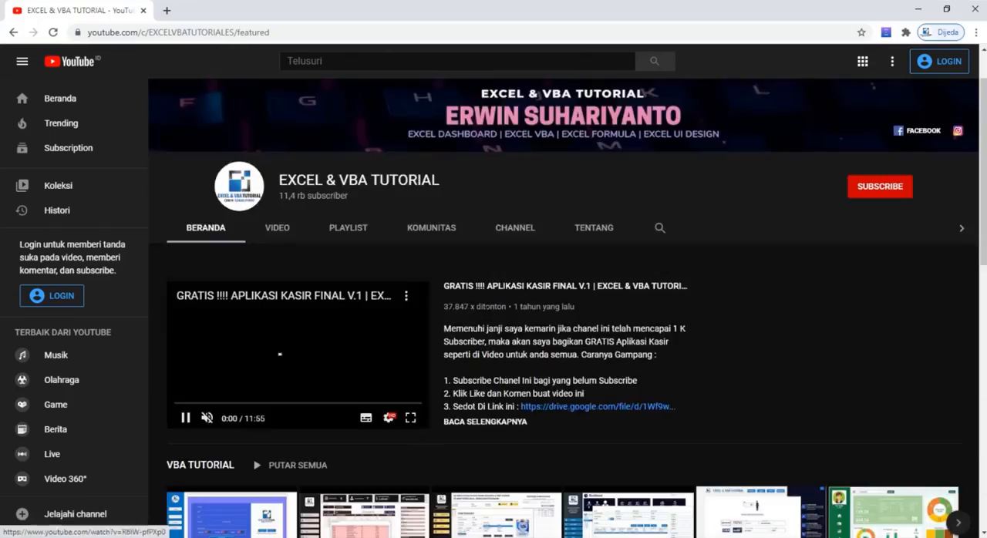
{"action": "scroll", "coordinate": [370, 265], "scroll_direction": "down", "scroll_amount": 8}
{"action": "scroll", "coordinate": [370, 265], "scroll_direction": "up", "scroll_amount": 3}
{"action": "scroll", "coordinate": [368, 266], "scroll_direction": "up", "scroll_amount": 5}
{"action": "left_click", "coordinate": [277, 282]}
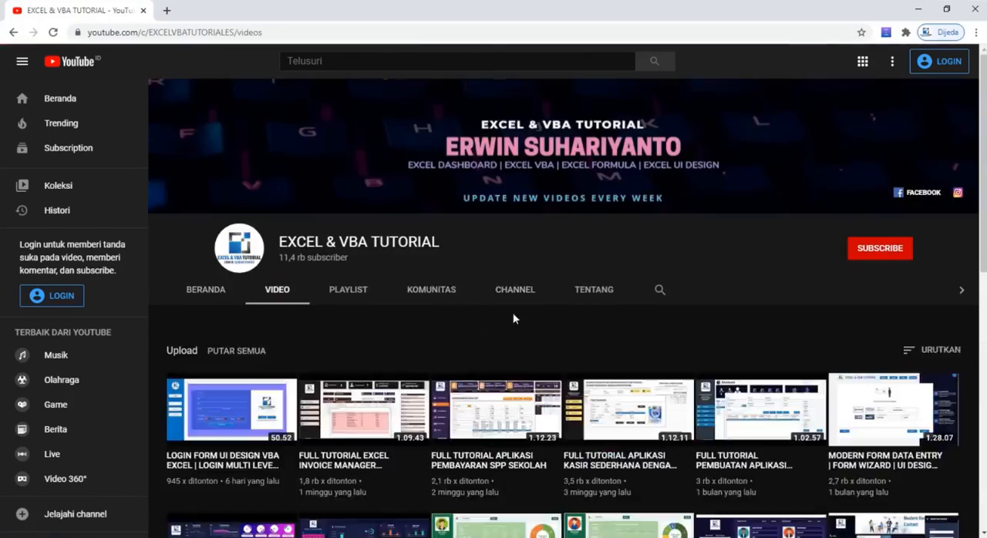
{"action": "scroll", "coordinate": [512, 313], "scroll_direction": "down", "scroll_amount": 8}
{"action": "scroll", "coordinate": [527, 305], "scroll_direction": "down", "scroll_amount": 10}
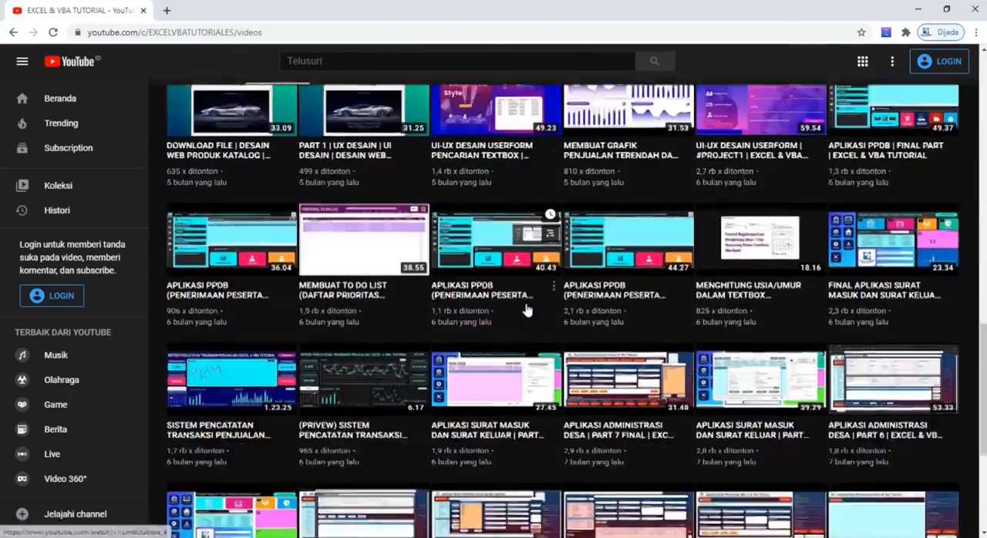
{"action": "scroll", "coordinate": [527, 309], "scroll_direction": "up", "scroll_amount": 18}
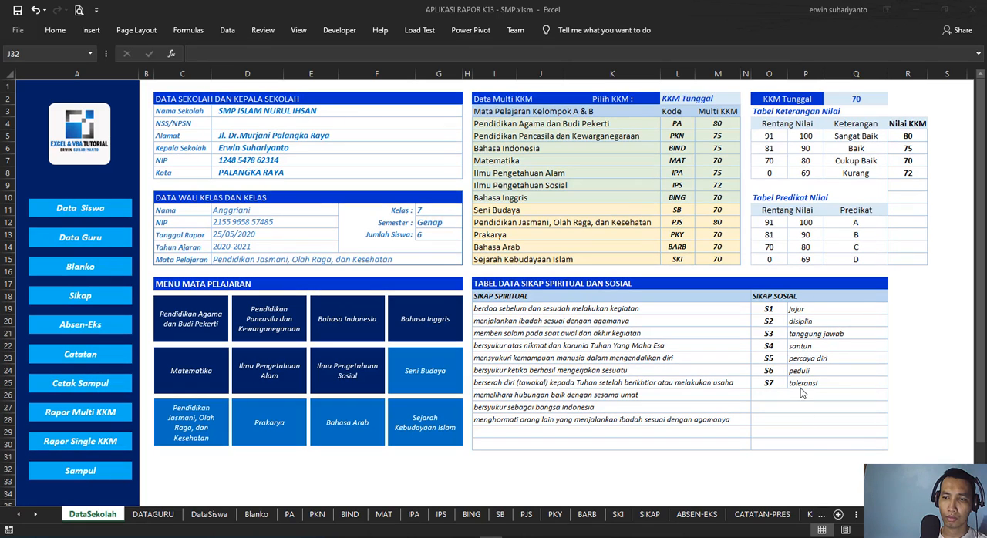
Step: In the Excel workbook APLIKASI RAPOR K13 - SMP.xlsm, examine the school and headmaster fields on the DataSekolah sheet, from school name to city
{"action": "left_click", "coordinate": [678, 455]}
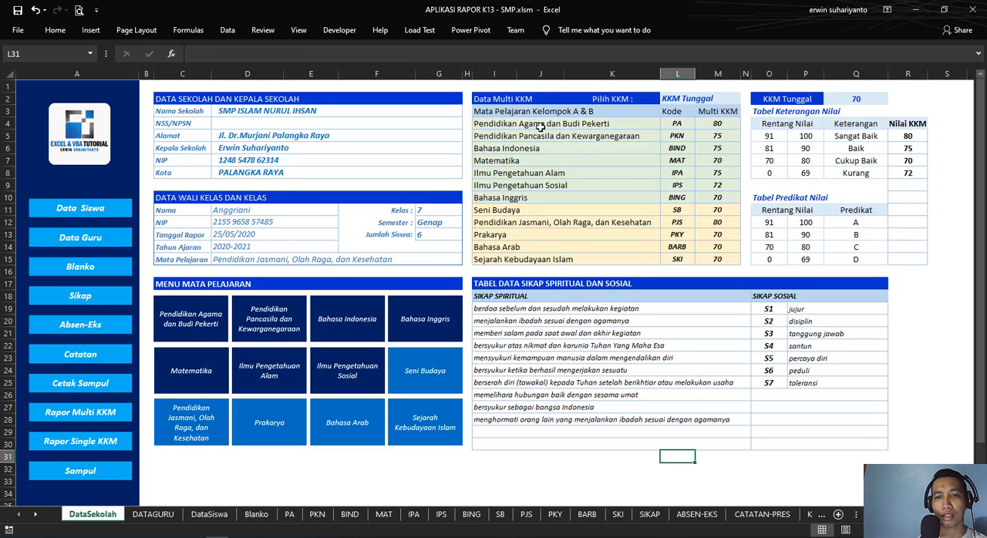
{"action": "left_click", "coordinate": [189, 101]}
{"action": "left_click_drag", "start_coordinate": [198, 109], "coordinate": [277, 185]}
{"action": "left_click", "coordinate": [277, 185]}
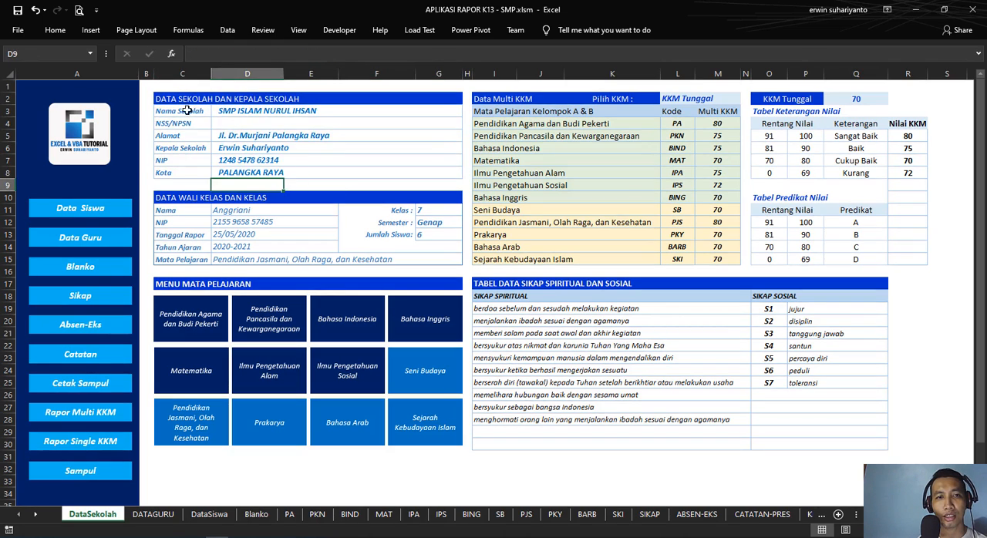
{"action": "left_click", "coordinate": [179, 109]}
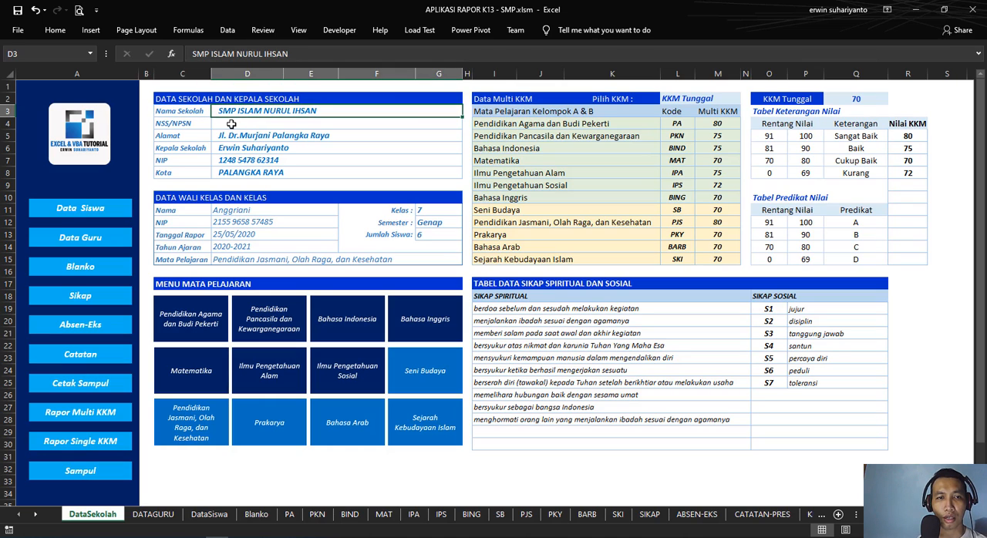
{"action": "left_click", "coordinate": [231, 123]}
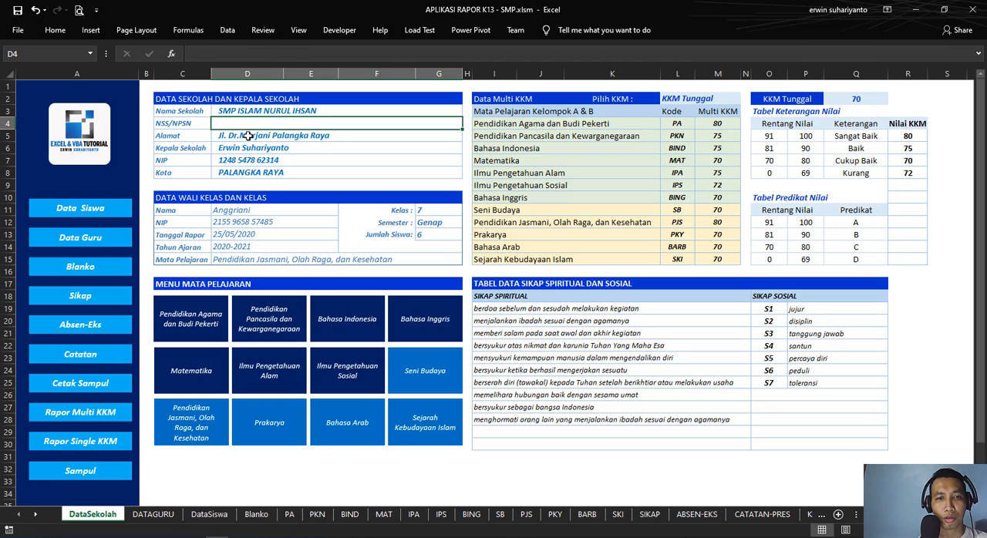
{"action": "left_click", "coordinate": [248, 136]}
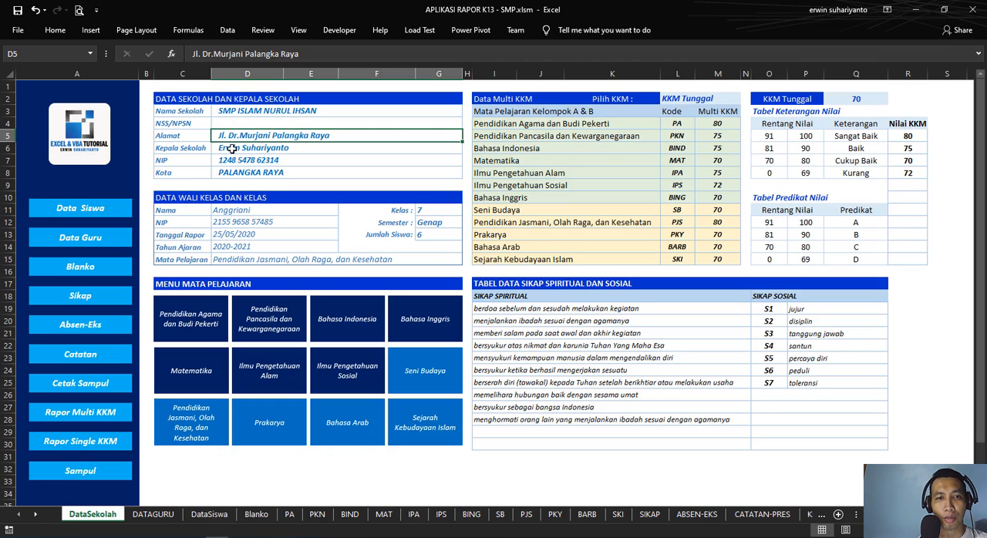
{"action": "left_click", "coordinate": [230, 148]}
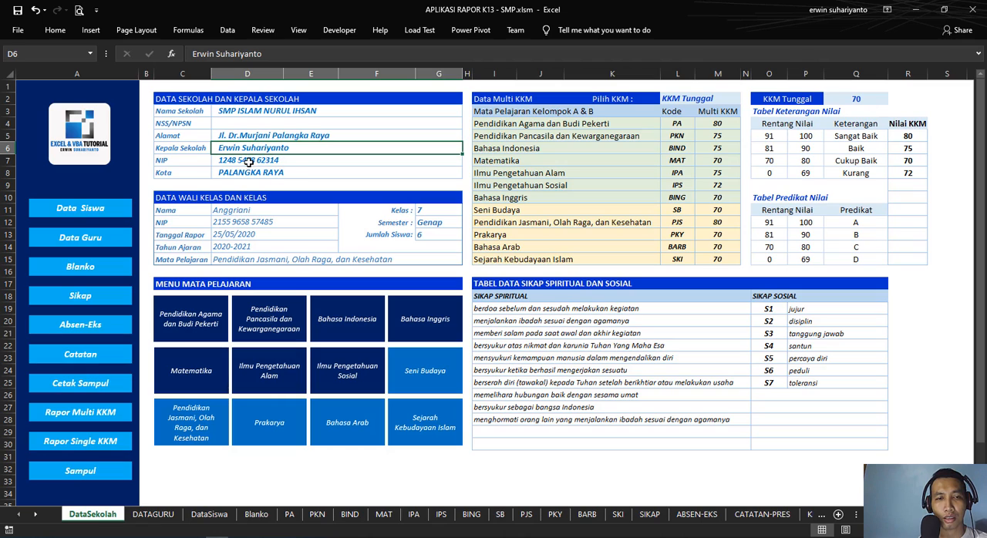
{"action": "left_click", "coordinate": [248, 162]}
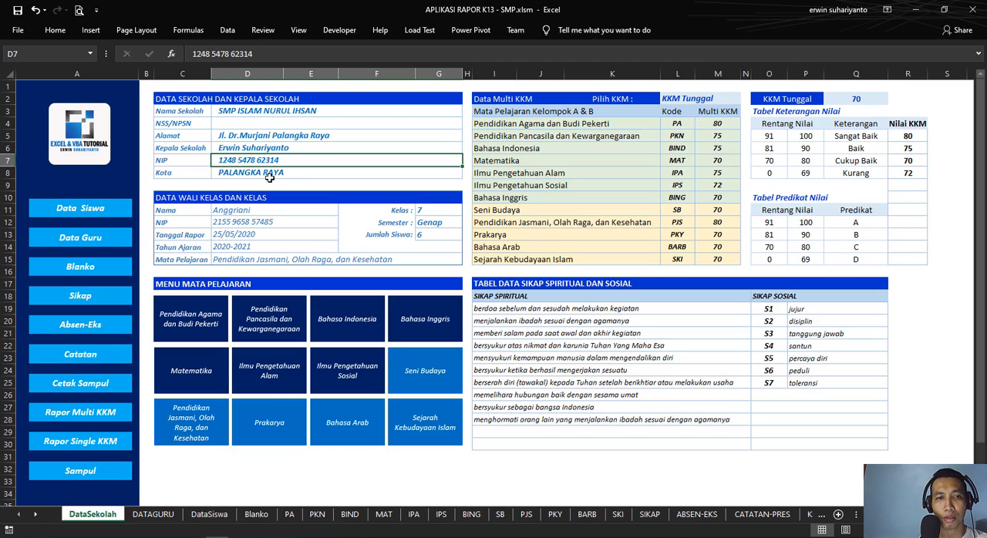
{"action": "left_click", "coordinate": [240, 175]}
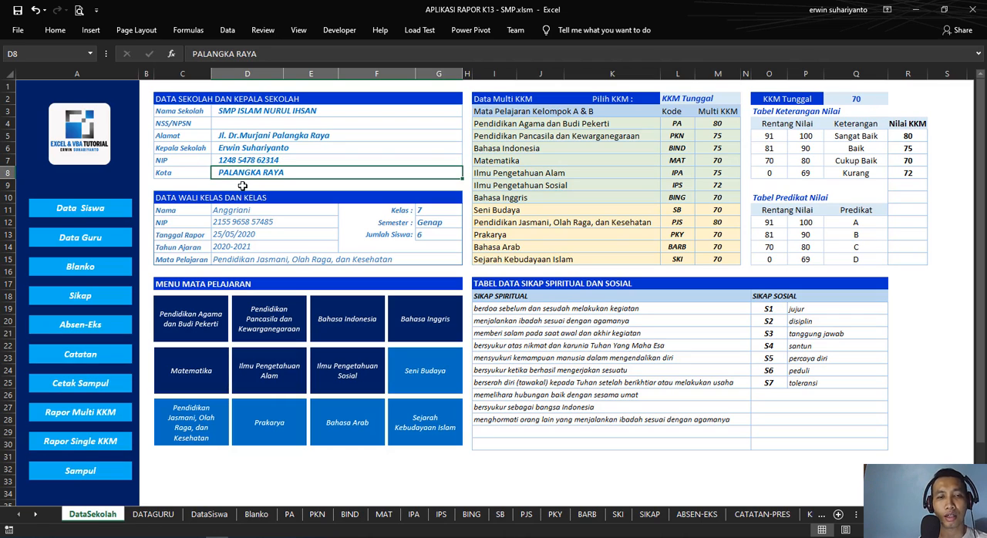
{"action": "left_click", "coordinate": [244, 183]}
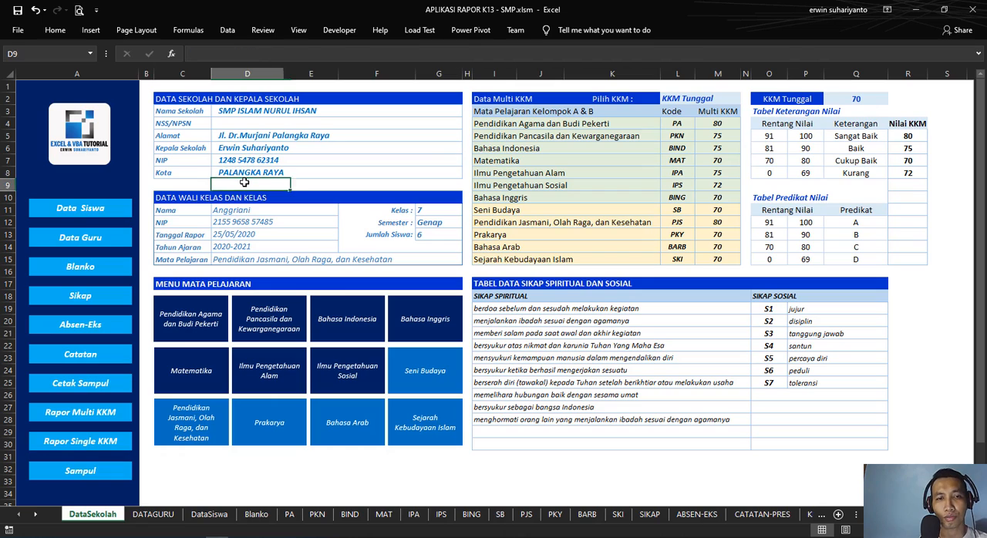
{"action": "left_click", "coordinate": [304, 187]}
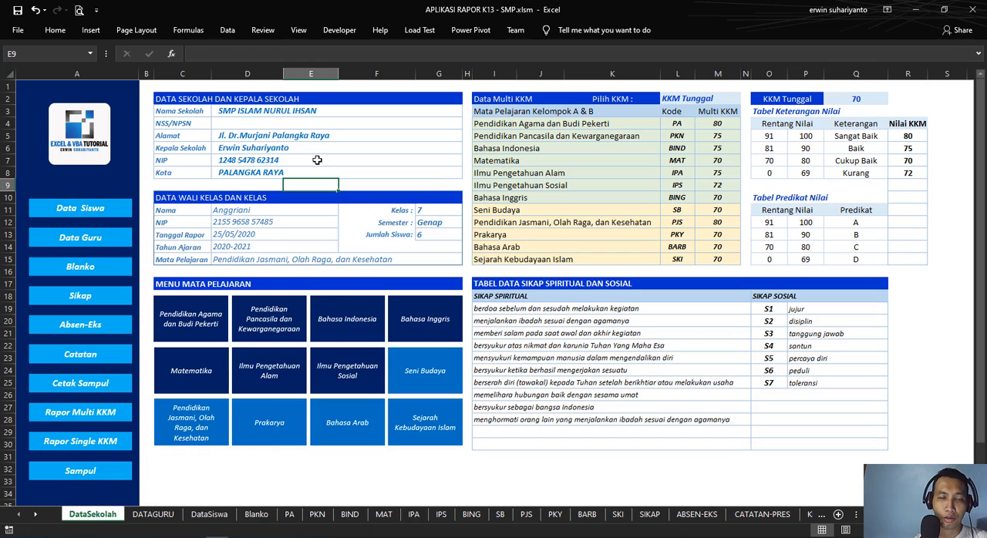
{"action": "left_click", "coordinate": [251, 111]}
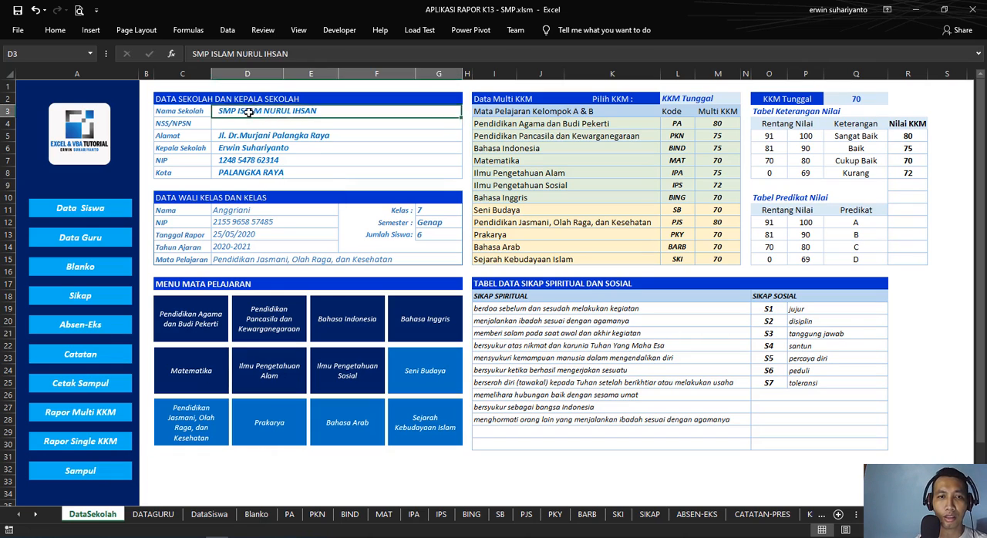
{"action": "left_click", "coordinate": [251, 124]}
{"action": "left_click", "coordinate": [254, 144]}
{"action": "left_click", "coordinate": [263, 135]}
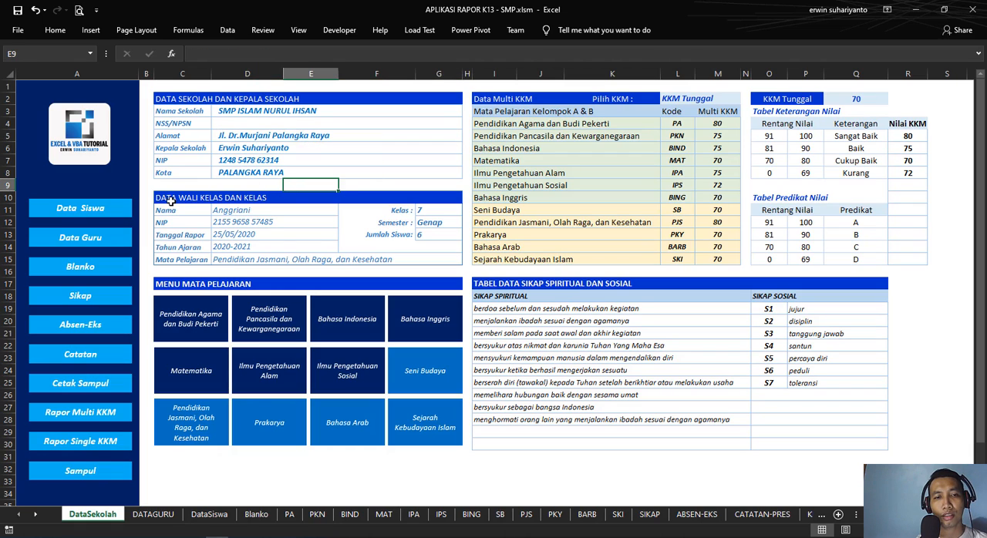
Step: Examine the homeroom teacher fields: name, NIP, report date, academic year and subject
{"action": "left_click_drag", "start_coordinate": [171, 201], "coordinate": [383, 204]}
{"action": "left_click", "coordinate": [284, 183]}
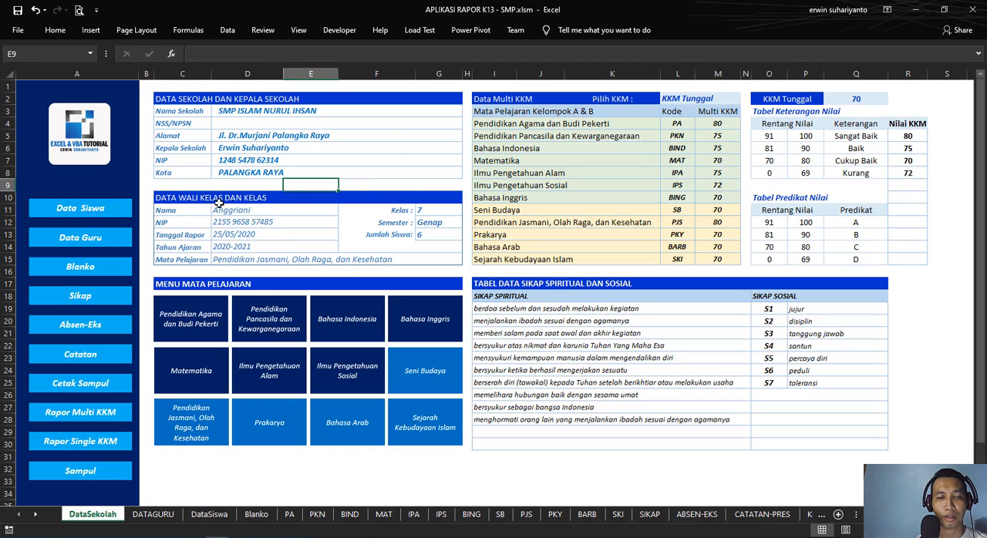
{"action": "left_click", "coordinate": [259, 212]}
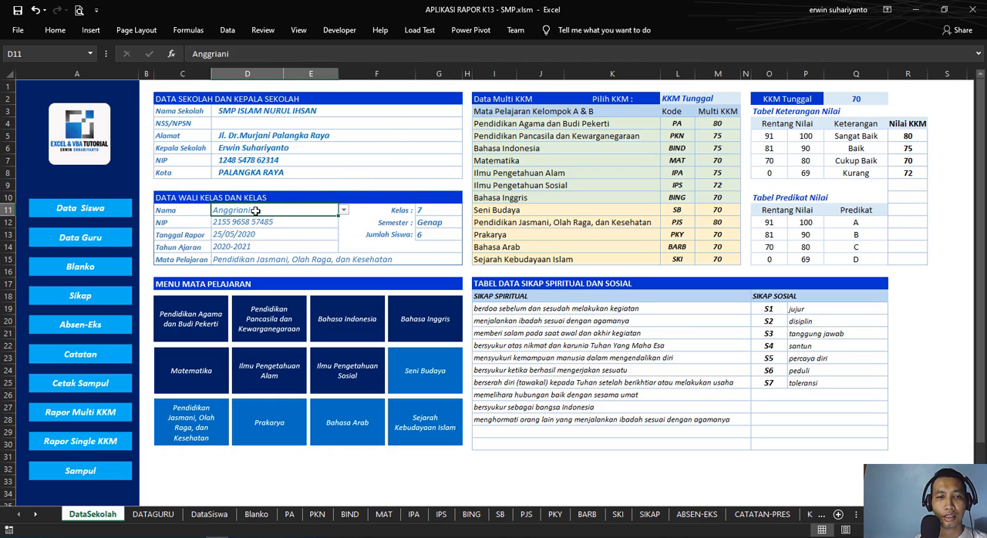
{"action": "left_click", "coordinate": [218, 223]}
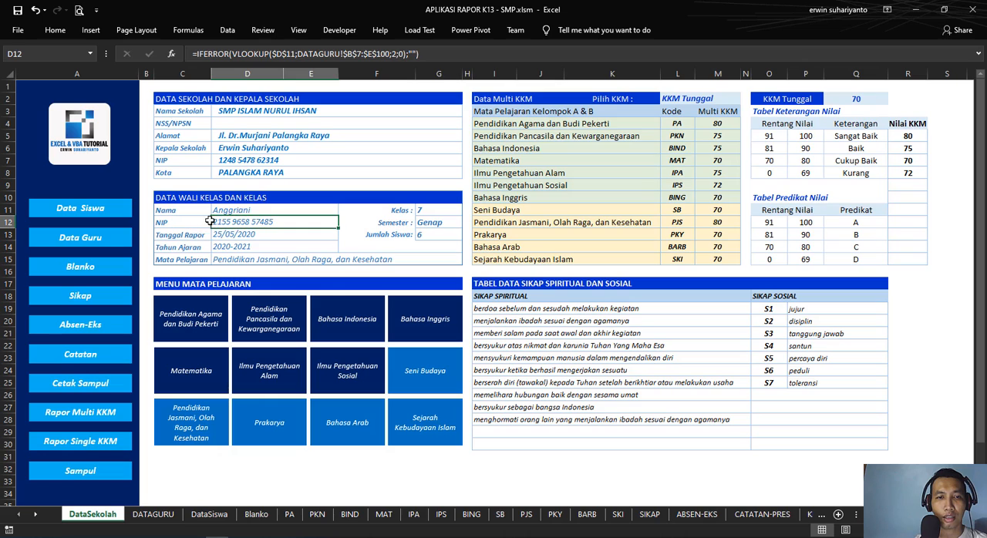
{"action": "left_click", "coordinate": [253, 240]}
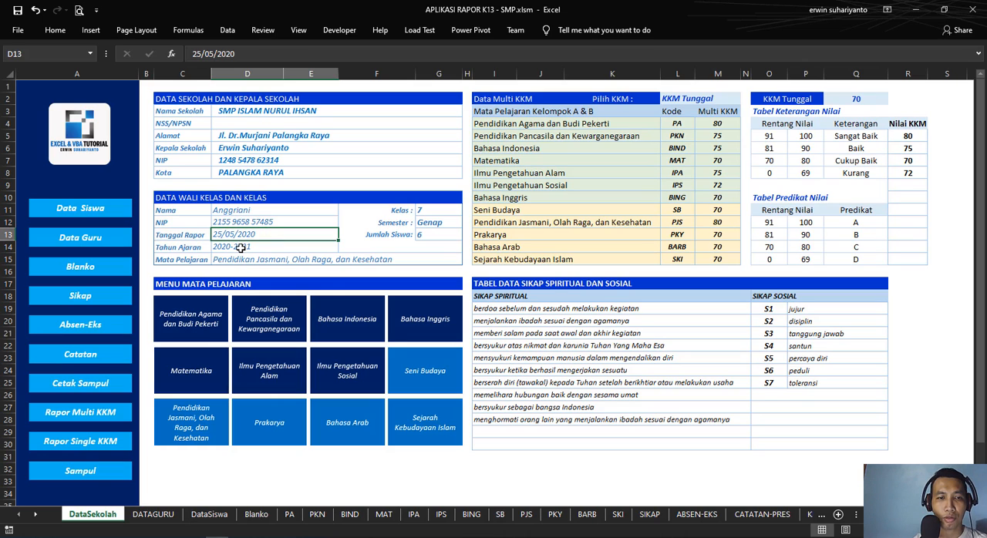
{"action": "left_click", "coordinate": [276, 250]}
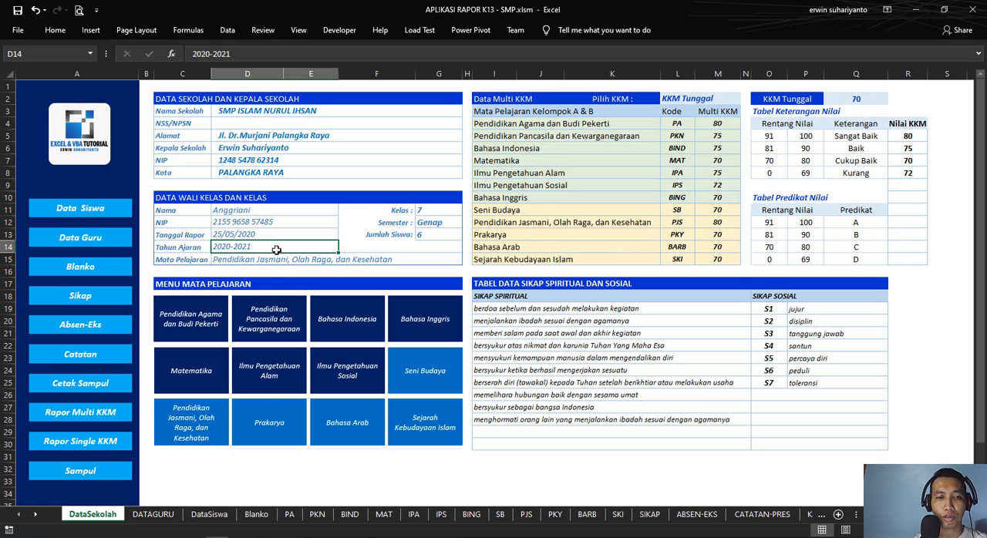
{"action": "left_click", "coordinate": [278, 262]}
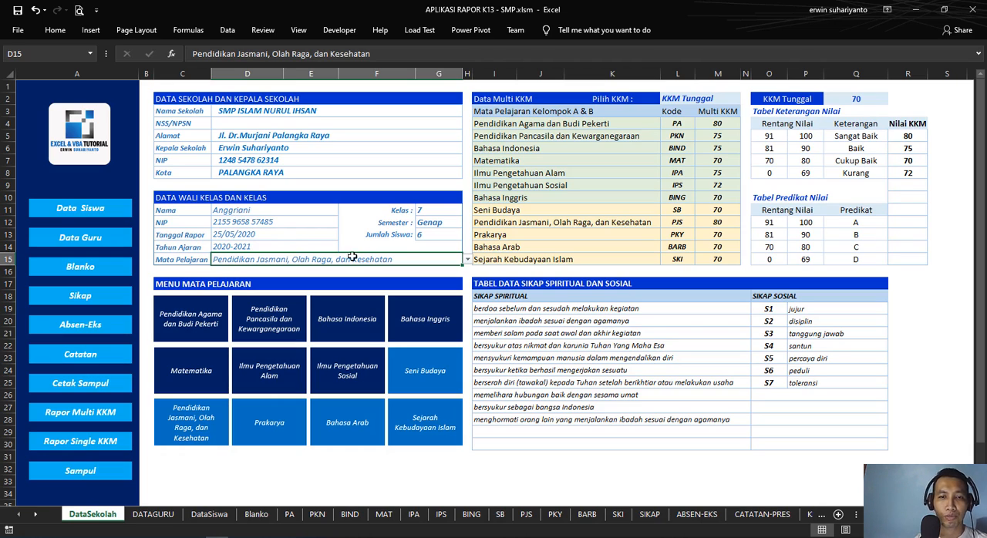
Step: Enter 7 as the class (Kelas) in the homeroom teacher and class data
{"action": "left_click", "coordinate": [435, 209]}
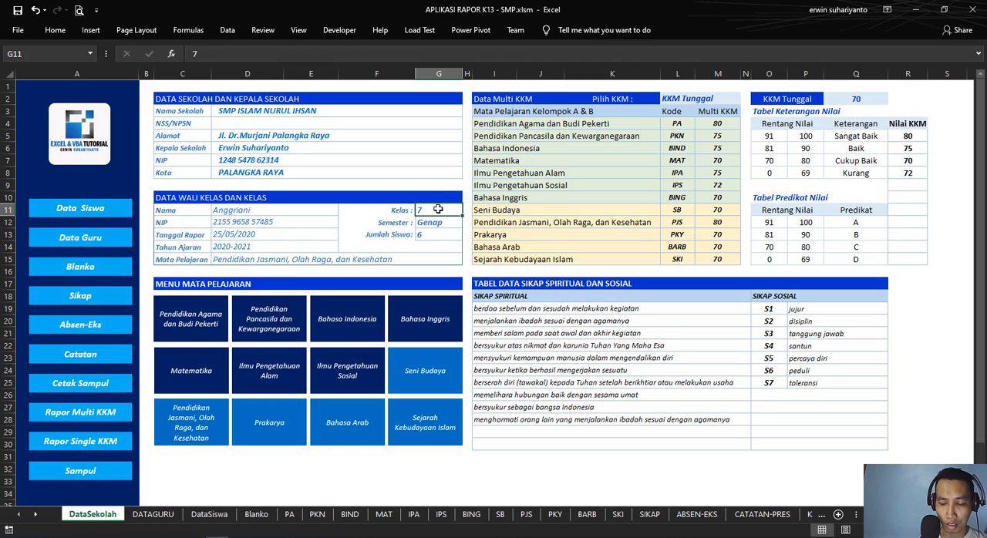
{"action": "type", "text": "7"}
{"action": "key", "text": "BackSpace"}
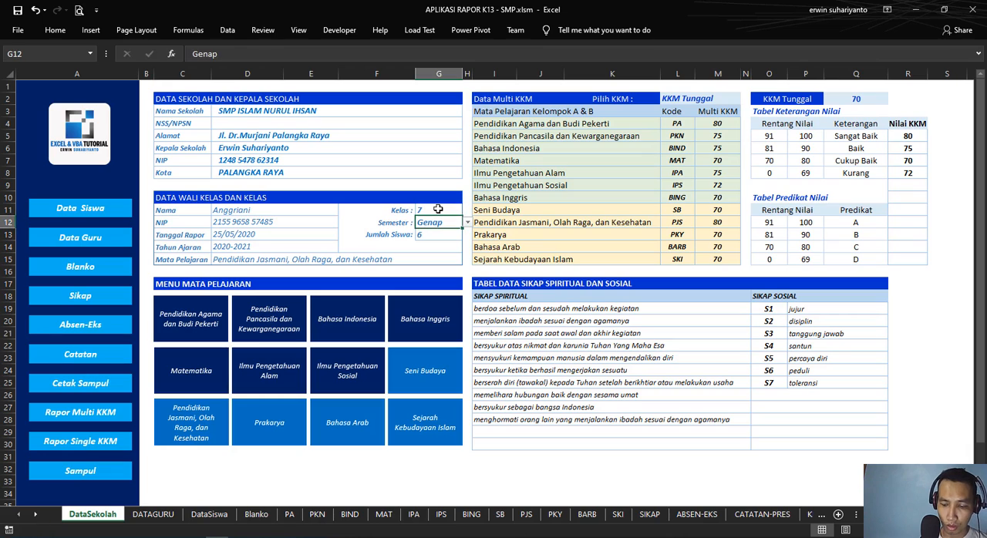
{"action": "type", "text": "8"}
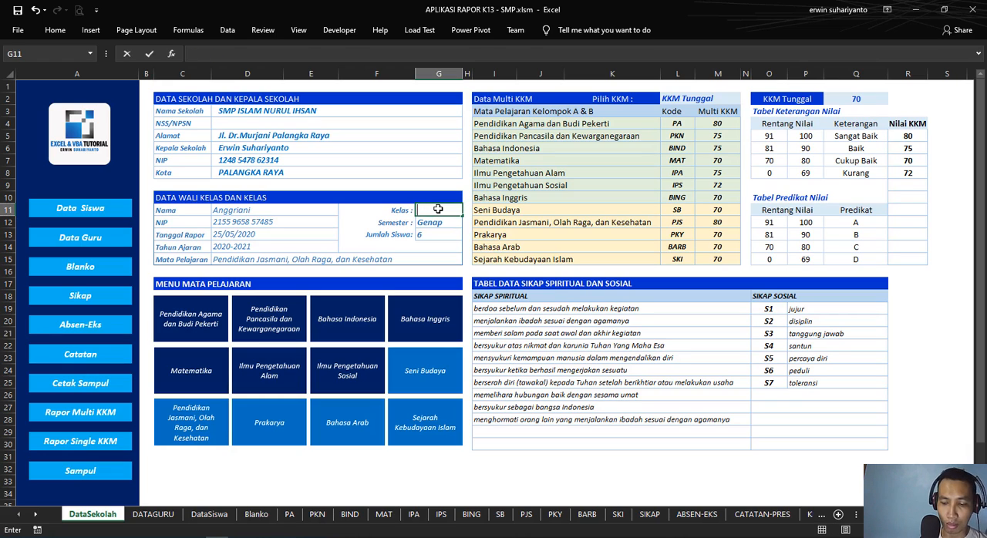
{"action": "key", "text": "Return"}
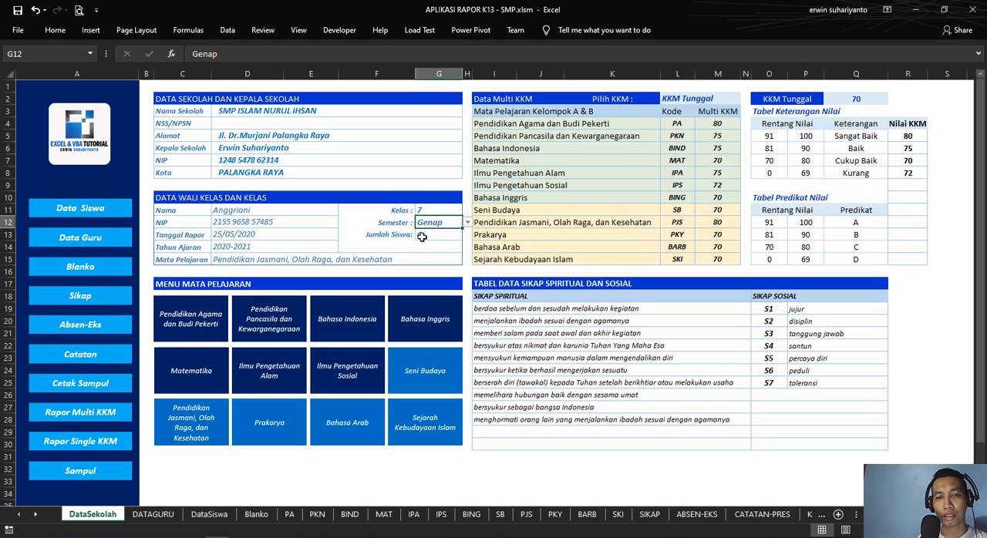
Step: Try both semester options and set the Semester field to Ganjil
{"action": "left_click", "coordinate": [467, 223]}
{"action": "left_click", "coordinate": [453, 232]}
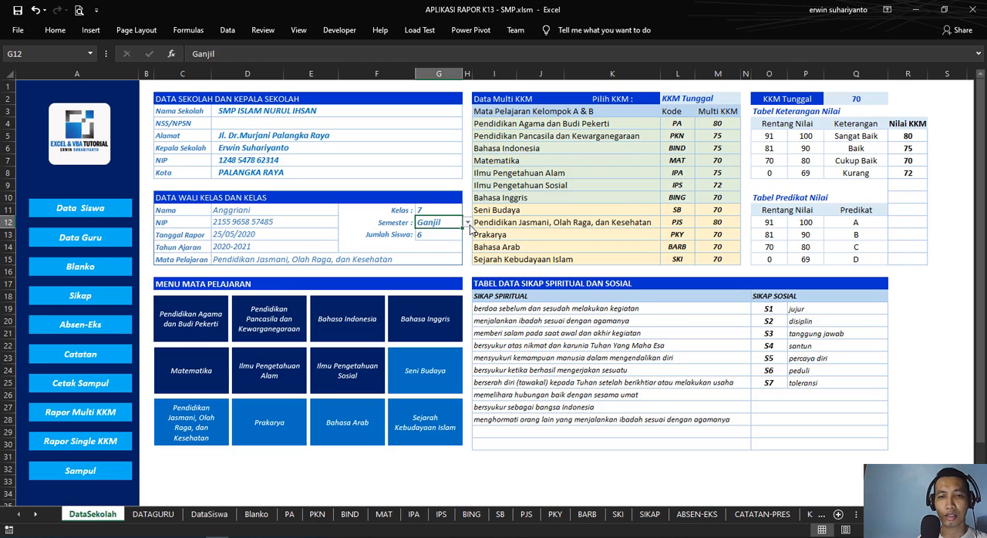
{"action": "left_click", "coordinate": [469, 223]}
{"action": "left_click", "coordinate": [447, 242]}
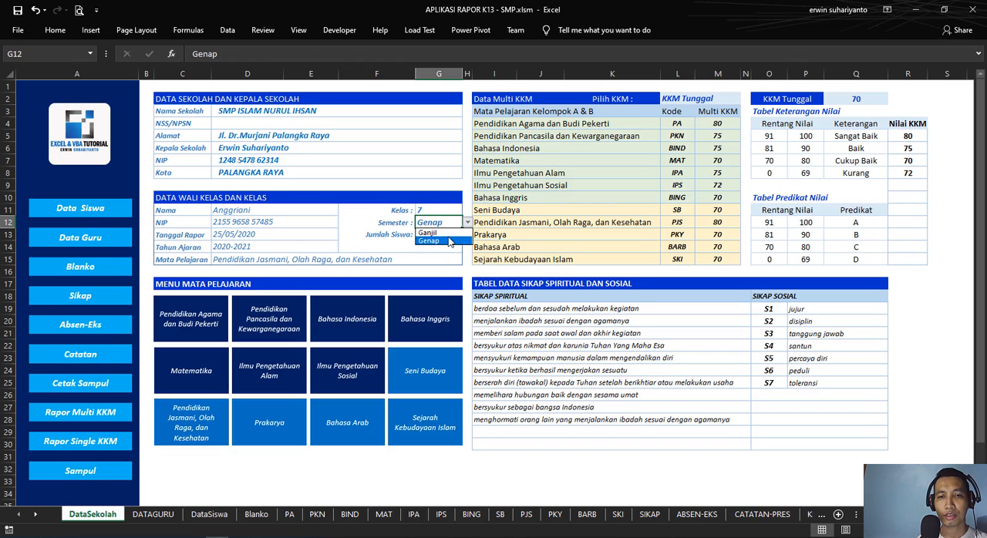
{"action": "left_click", "coordinate": [467, 222]}
{"action": "left_click", "coordinate": [446, 232]}
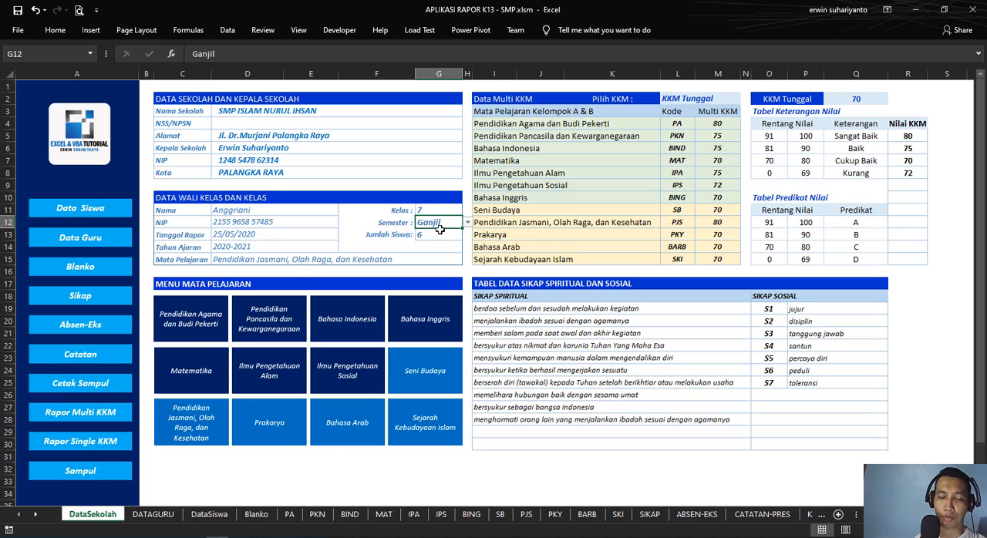
Step: Examine the student count cell, the school data block's name, NSS/NPSN and address fields, and the homeroom teacher's name label
{"action": "left_click", "coordinate": [437, 235]}
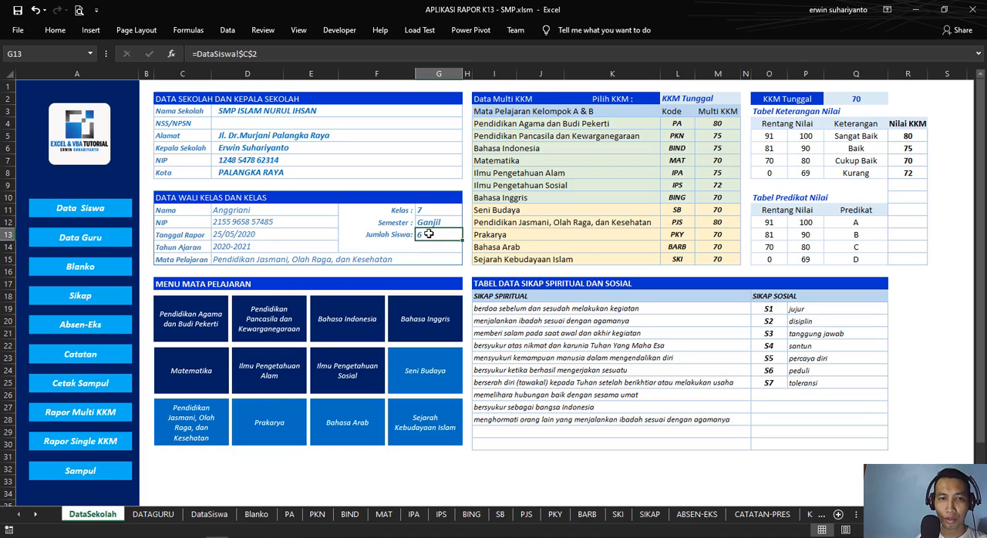
{"action": "left_click", "coordinate": [241, 135]}
{"action": "left_click_drag", "start_coordinate": [179, 101], "coordinate": [336, 172]}
{"action": "left_click", "coordinate": [280, 135]}
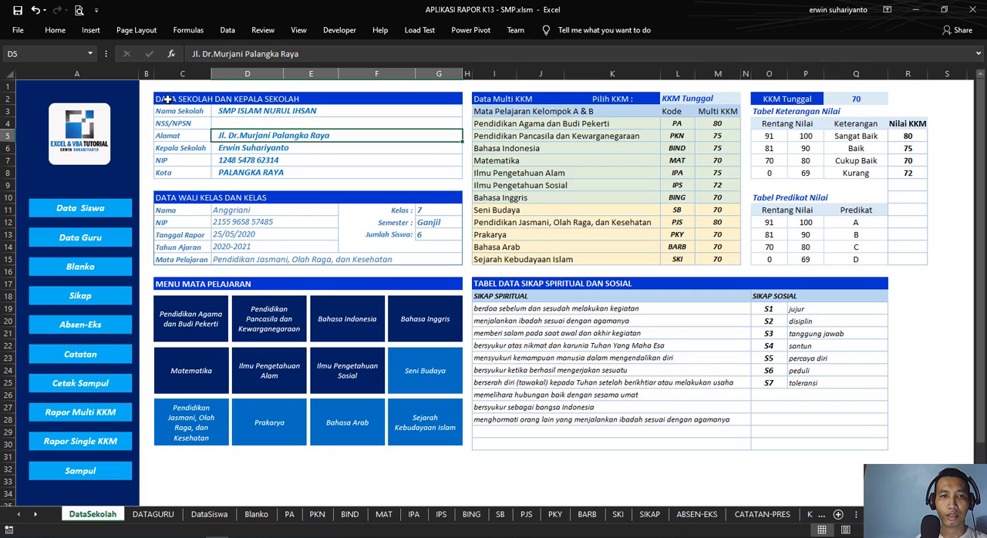
{"action": "left_click_drag", "start_coordinate": [169, 103], "coordinate": [324, 174]}
{"action": "left_click", "coordinate": [254, 113]}
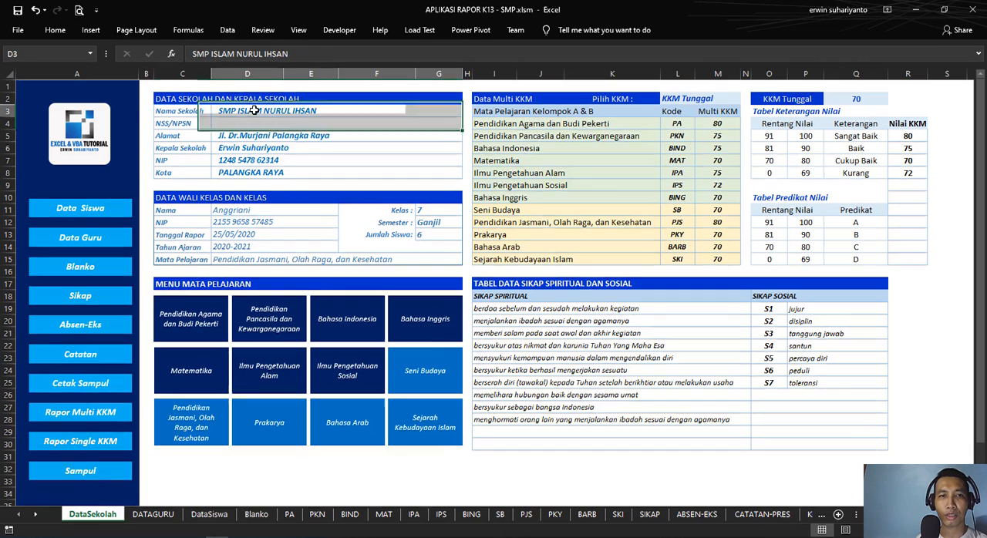
{"action": "left_click", "coordinate": [259, 135]}
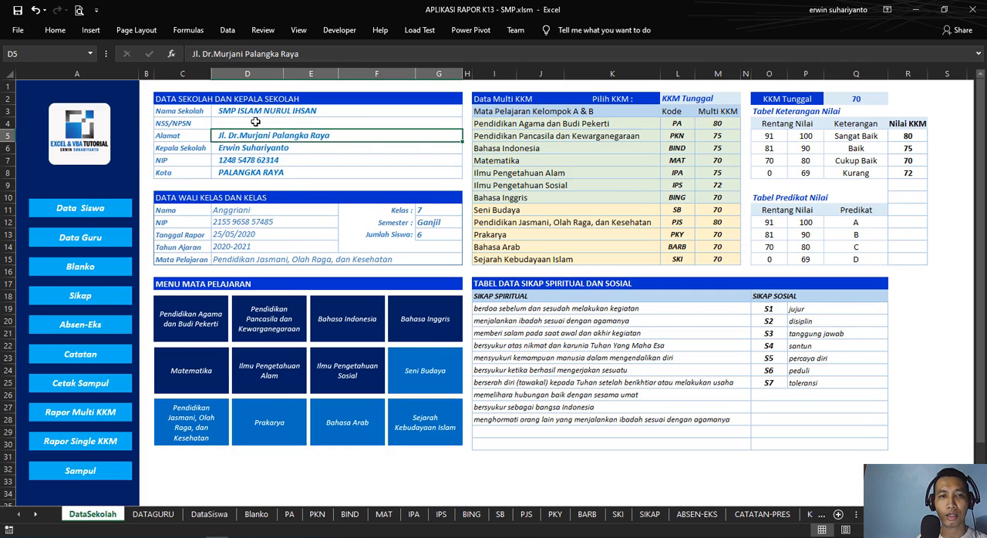
{"action": "left_click", "coordinate": [256, 122]}
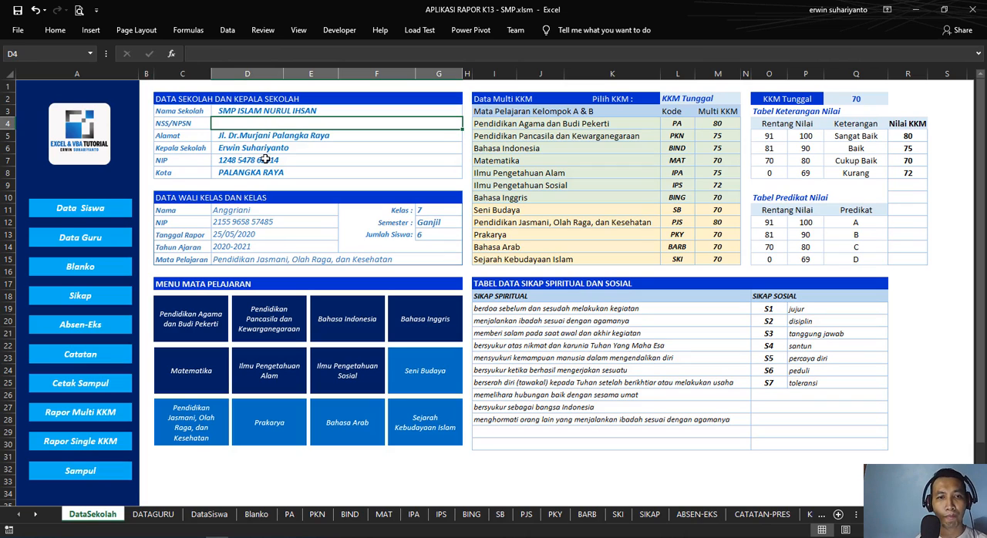
{"action": "left_click", "coordinate": [193, 211]}
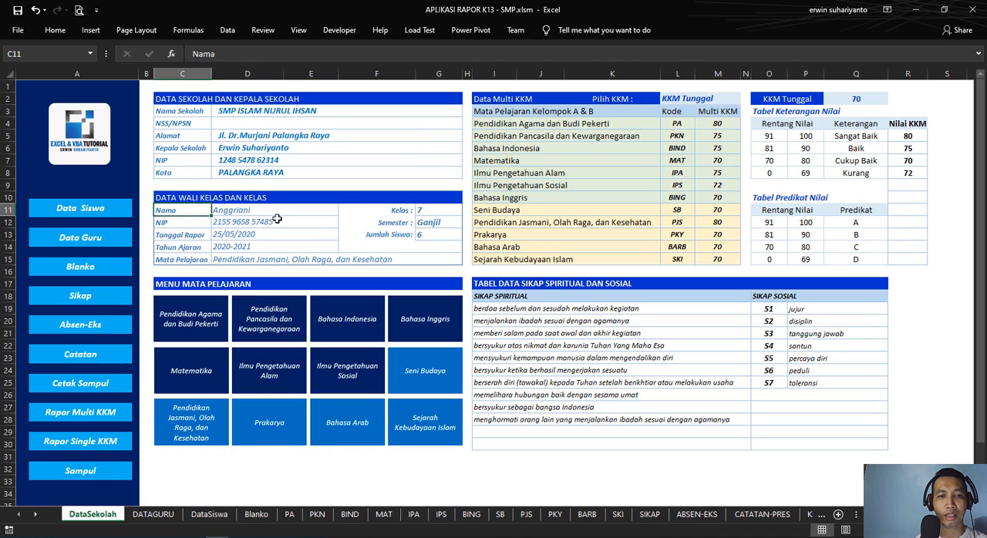
Step: Examine the homeroom teacher's name and NIP cells, and the Nama Guru, Nip, Alamat and Telp headings on the DATAGURU sheet
{"action": "left_click", "coordinate": [279, 212]}
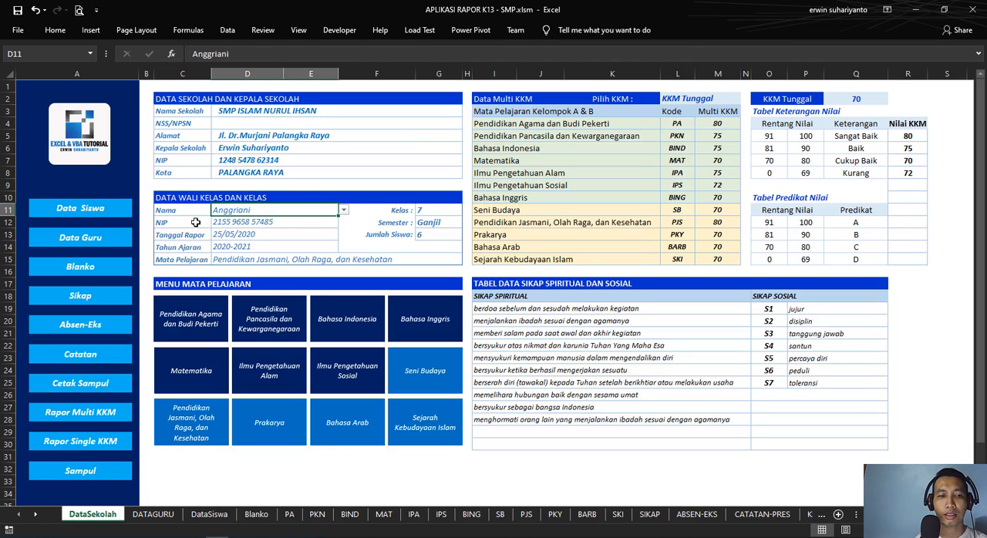
{"action": "left_click", "coordinate": [236, 223]}
{"action": "left_click", "coordinate": [153, 515]}
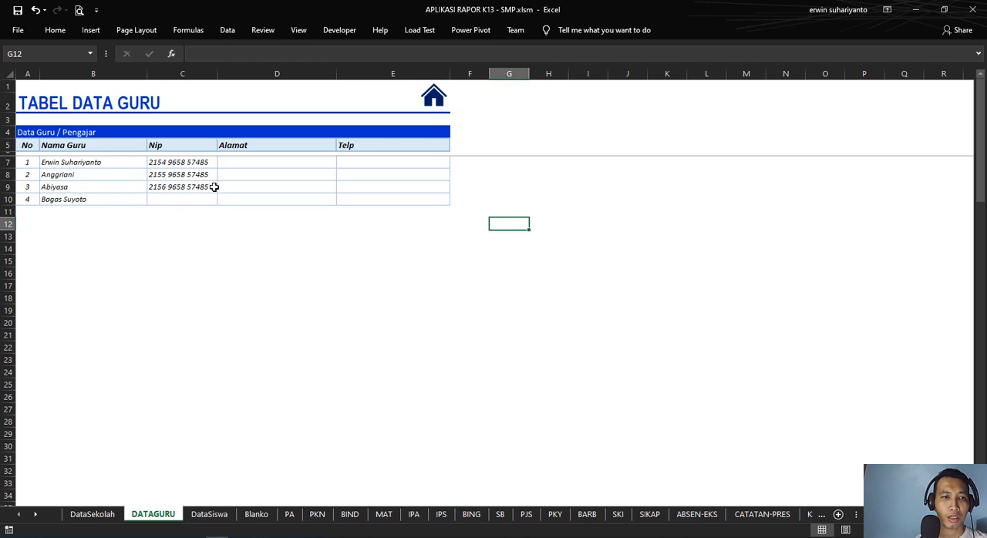
{"action": "left_click", "coordinate": [58, 145]}
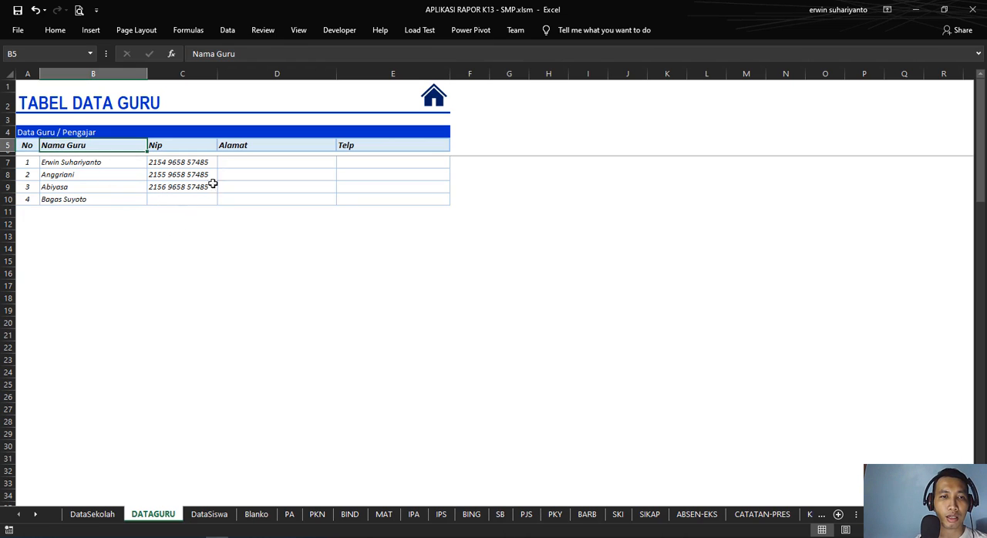
{"action": "left_click", "coordinate": [198, 147]}
{"action": "left_click", "coordinate": [280, 147]}
{"action": "left_click", "coordinate": [357, 149]}
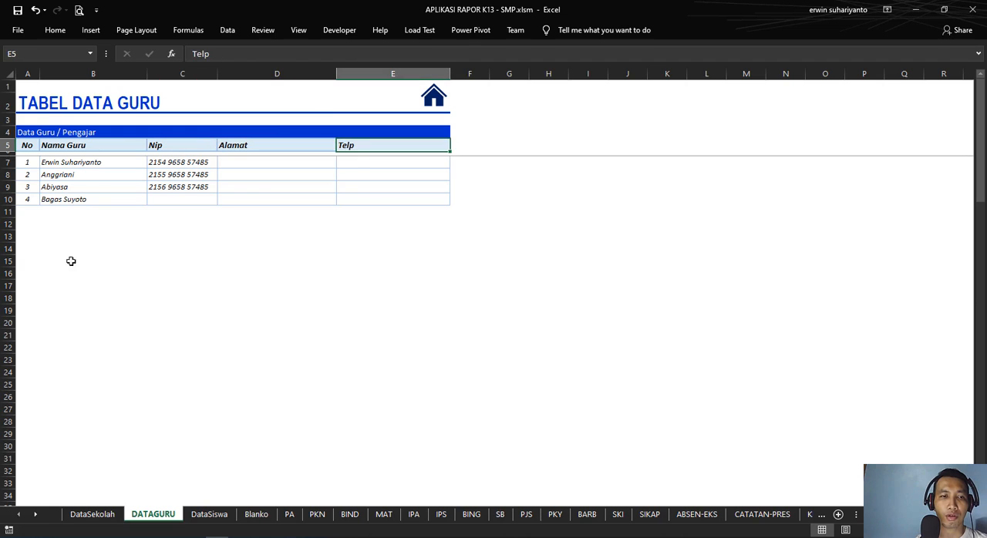
Step: Clear the fourth teacher's name in cell B10 of the teacher table and look over the emptied row's cells
{"action": "left_click", "coordinate": [81, 202]}
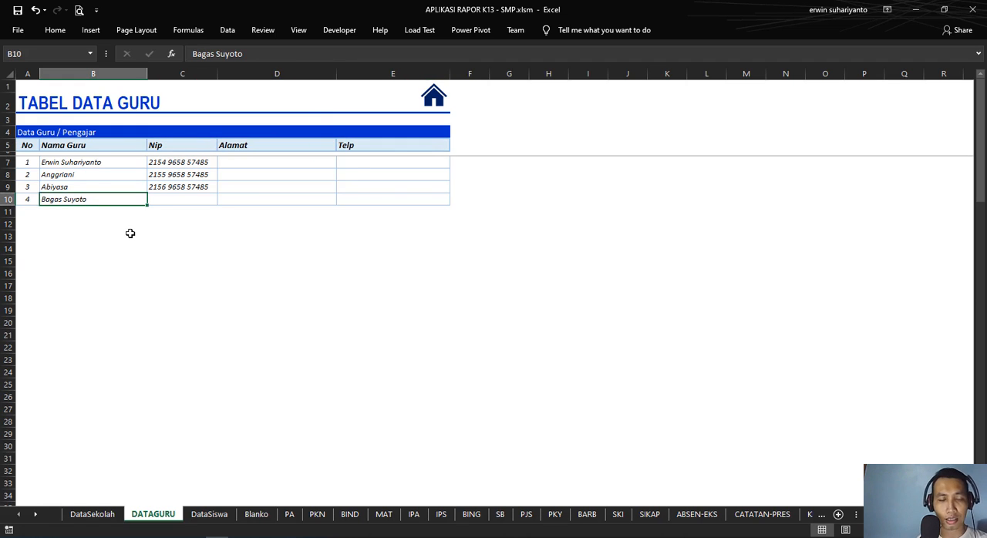
{"action": "key", "text": "Delete"}
{"action": "left_click", "coordinate": [153, 225]}
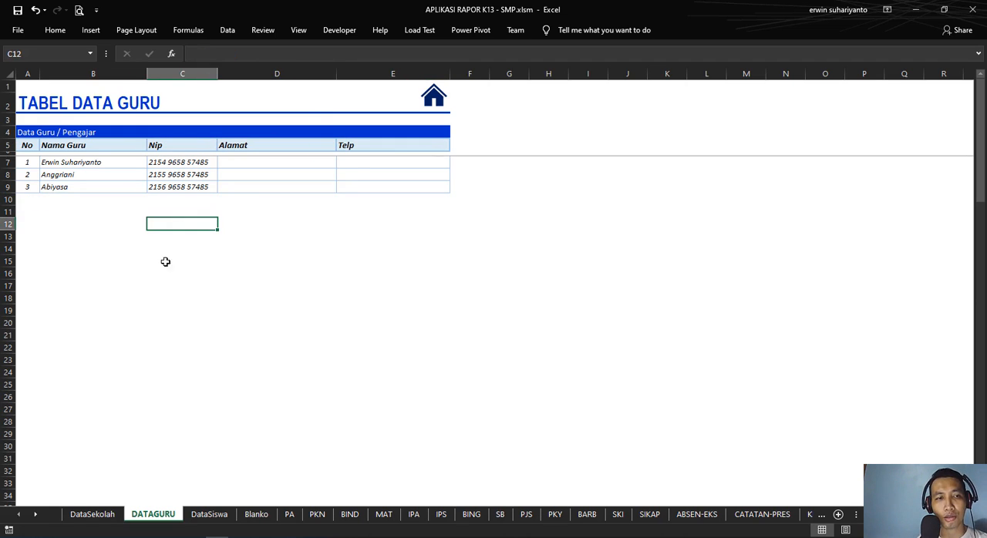
{"action": "left_click", "coordinate": [83, 201]}
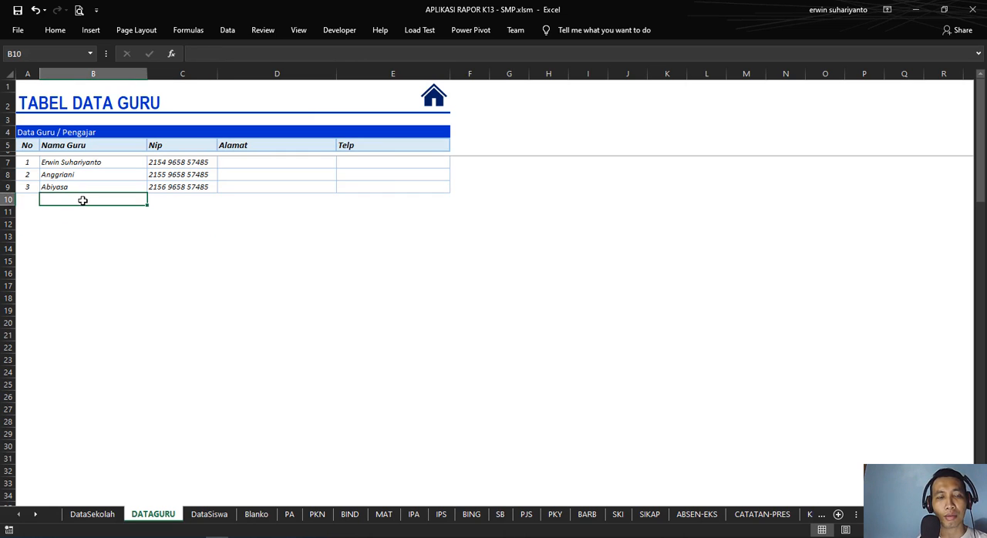
{"action": "left_click", "coordinate": [208, 203]}
{"action": "left_click", "coordinate": [265, 204]}
{"action": "left_click", "coordinate": [363, 205]}
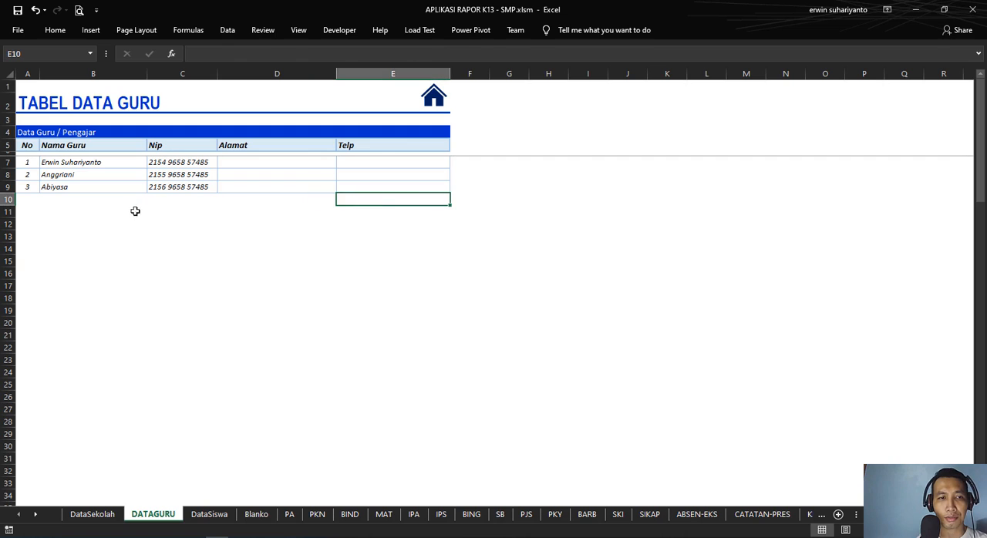
Step: Enter a new teacher's full name in cell B10 under Nama Guru
{"action": "left_click", "coordinate": [73, 202]}
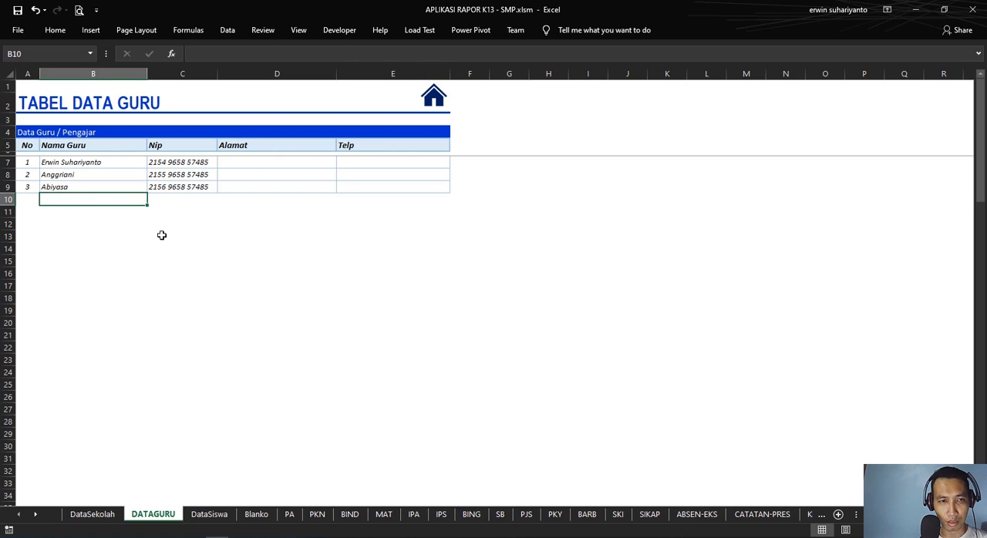
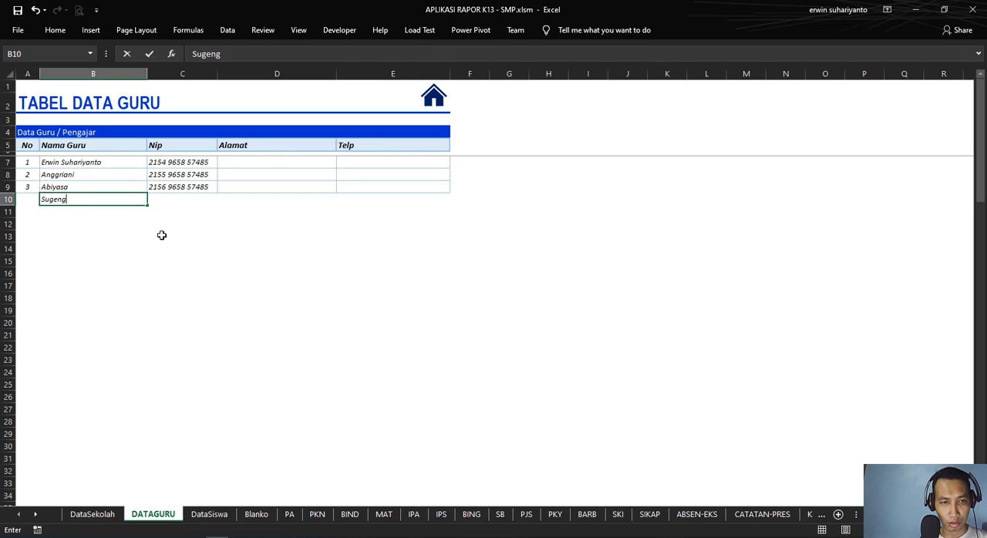
{"action": "key", "text": "Return"}
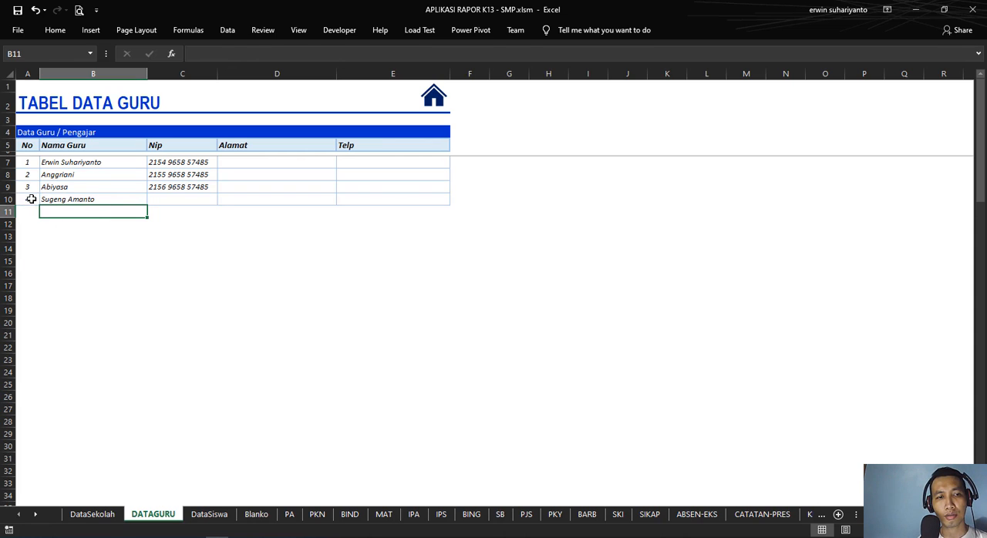
Step: Enter the fourth teacher's NIP in cell C10 and shorten its middle group by two digits
{"action": "left_click", "coordinate": [78, 199]}
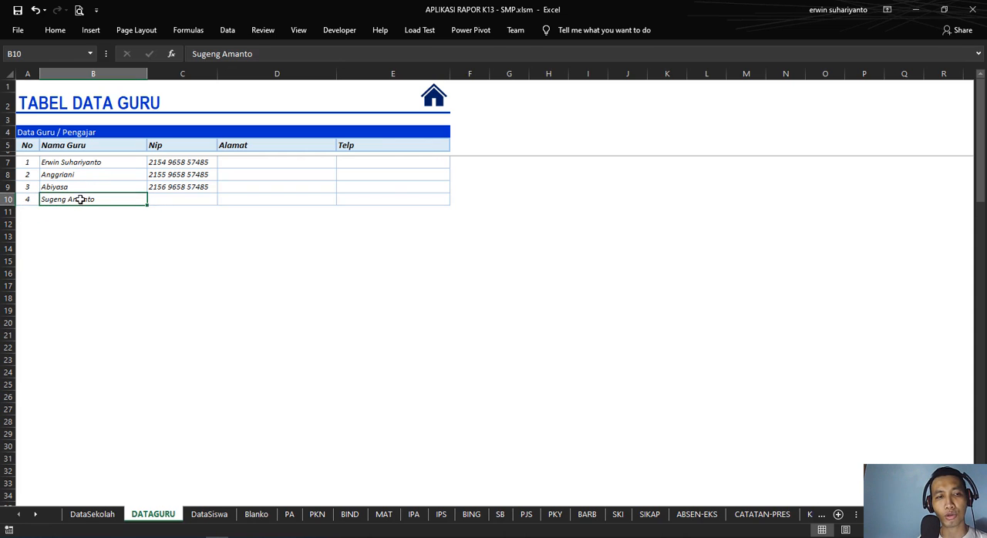
{"action": "left_click", "coordinate": [204, 201]}
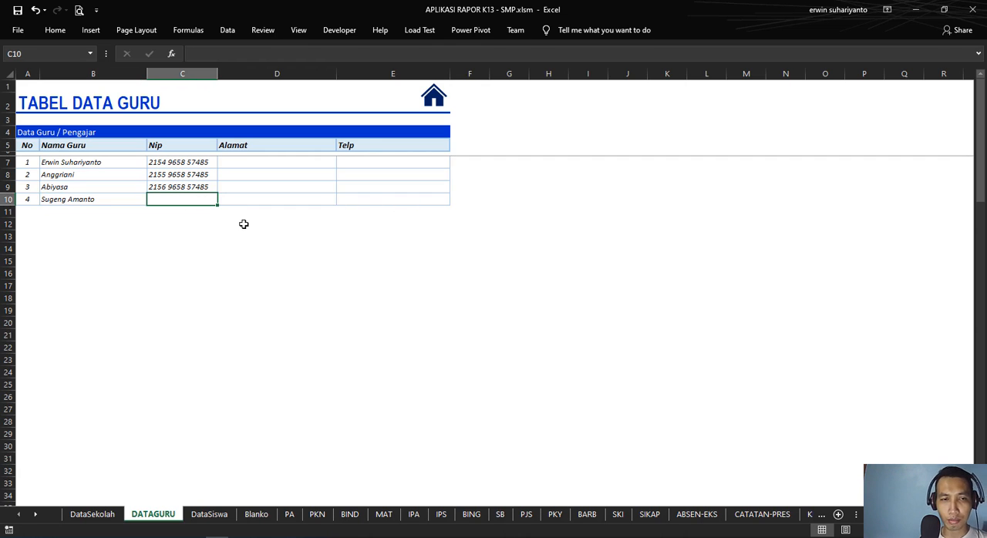
{"action": "type", "text": "54564 564564 6465"}
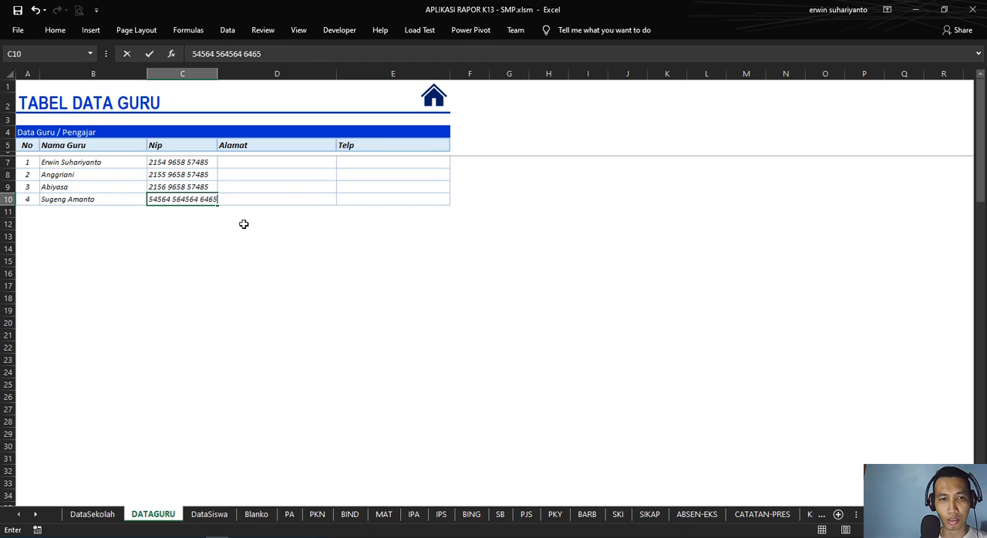
{"action": "left_click", "coordinate": [194, 235]}
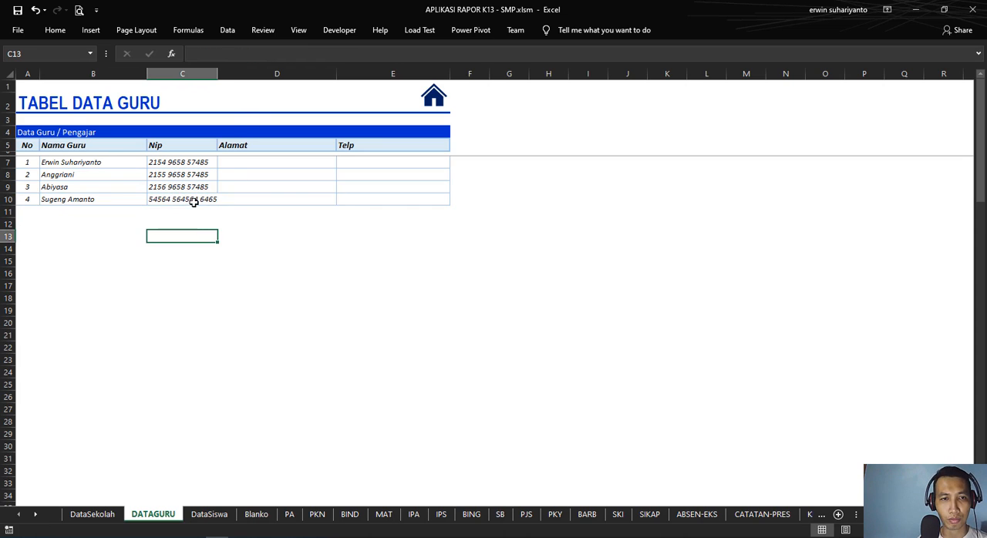
{"action": "left_click", "coordinate": [195, 200]}
{"action": "double_click", "coordinate": [196, 201]}
{"action": "key", "text": "BackSpace"}
{"action": "key", "text": "BackSpace"}
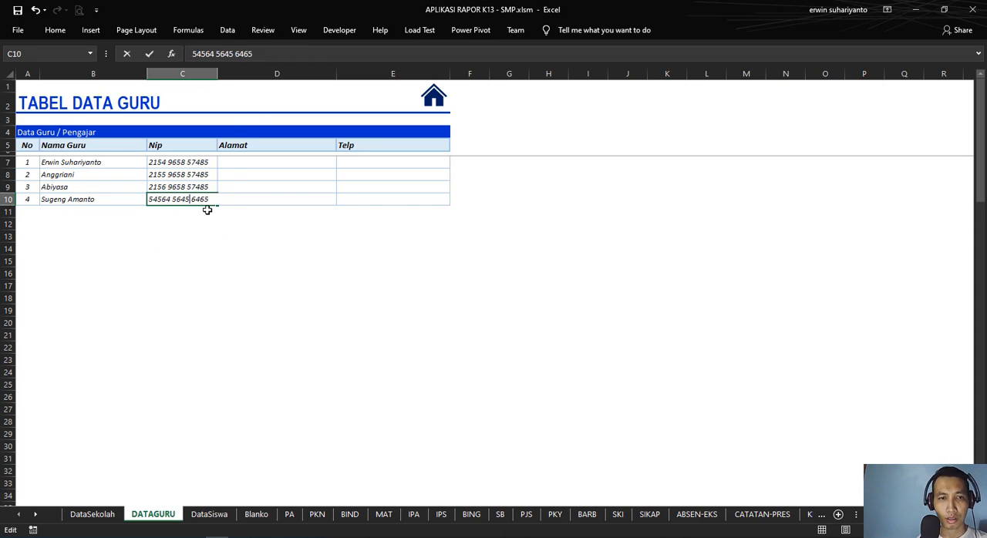
{"action": "left_click", "coordinate": [251, 246]}
Step: Examine the empty Alamat and Telp cells, mainly those in the fourth teacher's row
{"action": "left_click", "coordinate": [237, 161]}
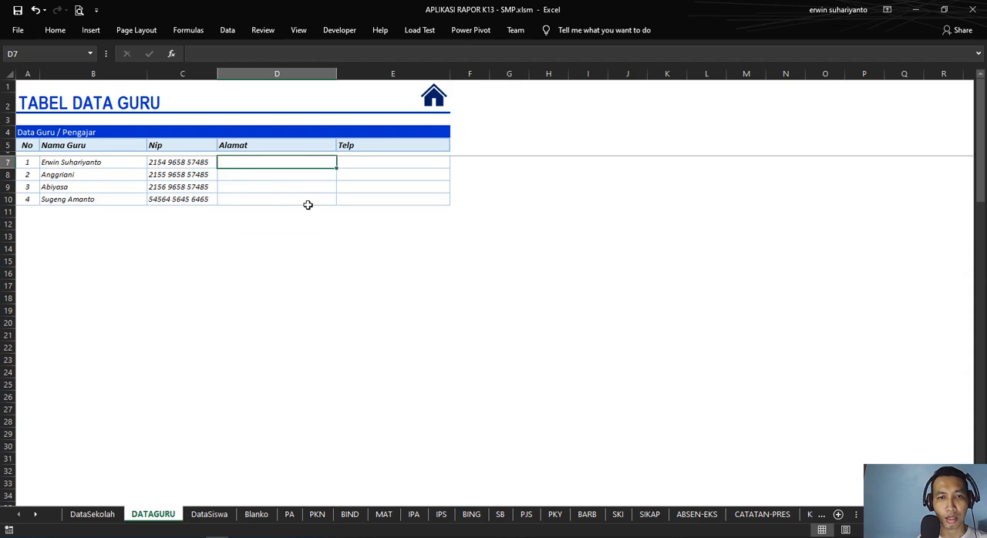
{"action": "left_click", "coordinate": [280, 198]}
{"action": "left_click", "coordinate": [370, 200]}
{"action": "left_click", "coordinate": [280, 199]}
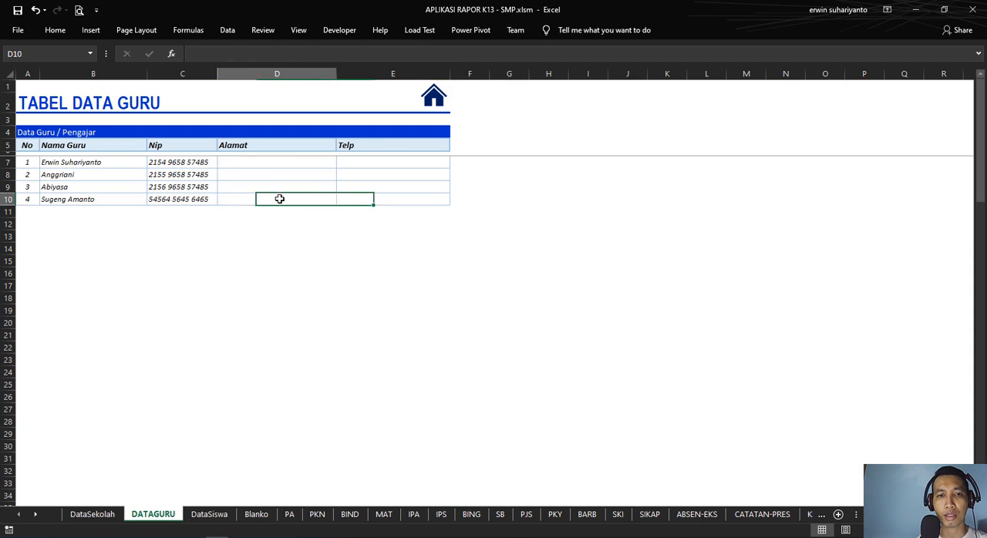
{"action": "left_click", "coordinate": [390, 202]}
{"action": "left_click", "coordinate": [282, 207]}
{"action": "left_click", "coordinate": [369, 200]}
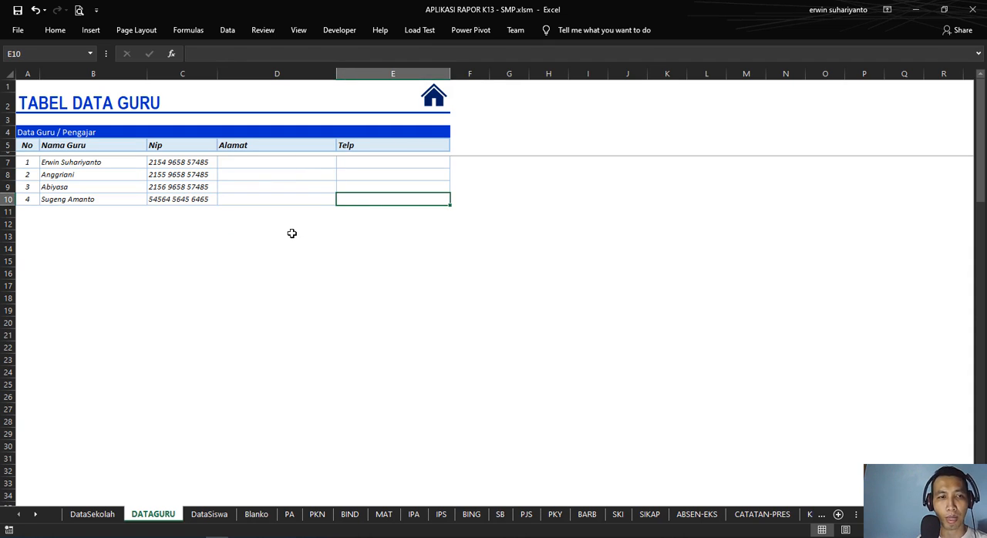
Step: Examine the numbering formulas in the No column at A7, A8 and A10 and the name cell B10 they depend on
{"action": "left_click", "coordinate": [31, 199]}
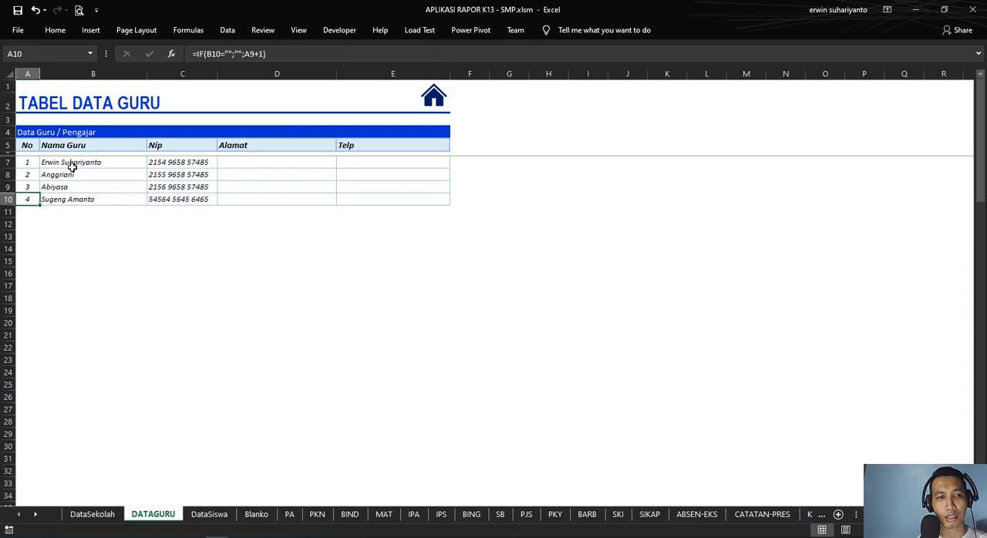
{"action": "left_click", "coordinate": [30, 162]}
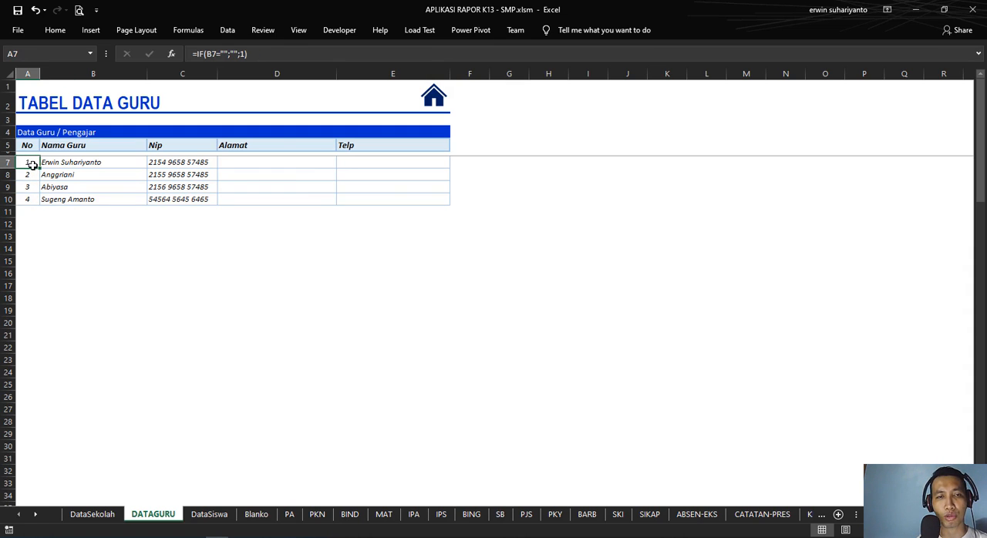
{"action": "left_click", "coordinate": [294, 48]}
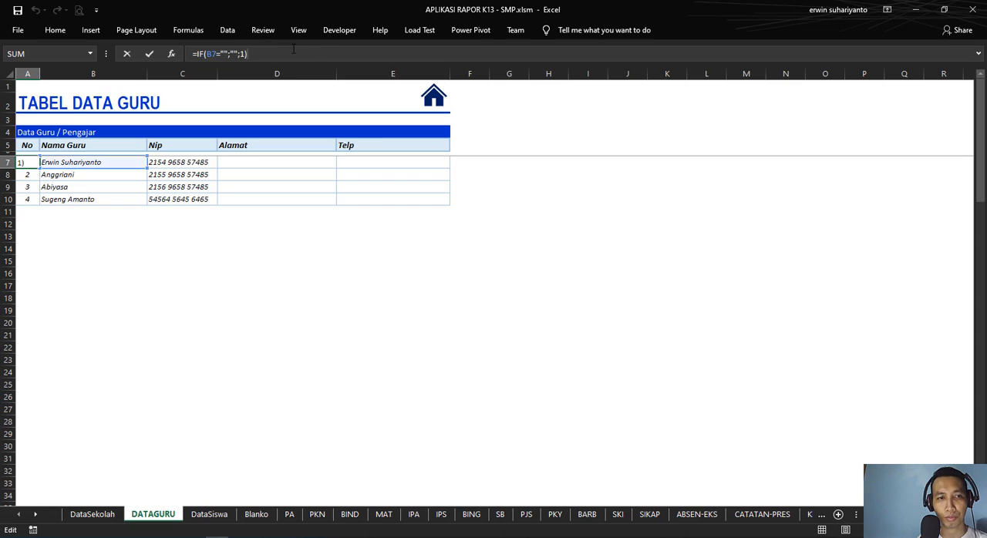
{"action": "key", "text": "Escape"}
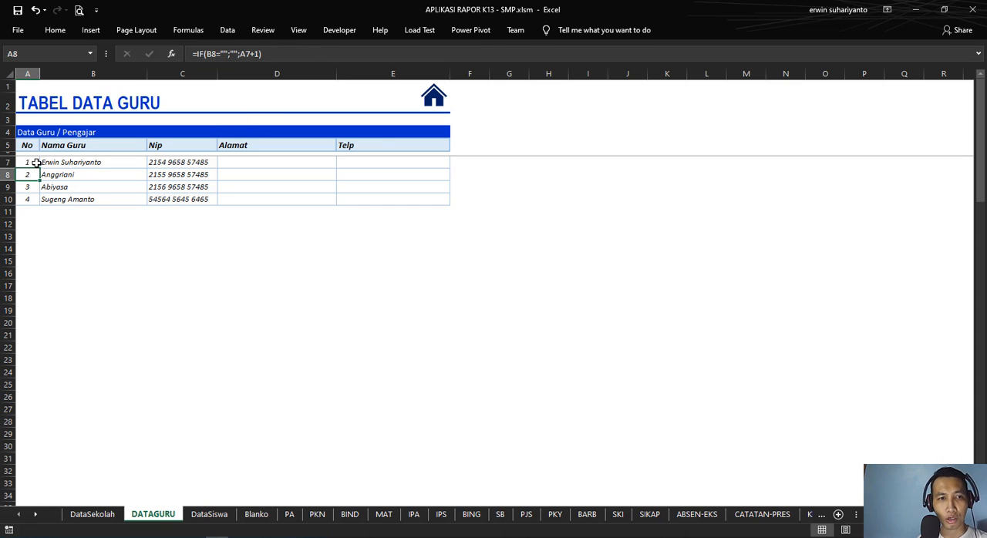
{"action": "double_click", "coordinate": [30, 175]}
{"action": "key", "text": "Return"}
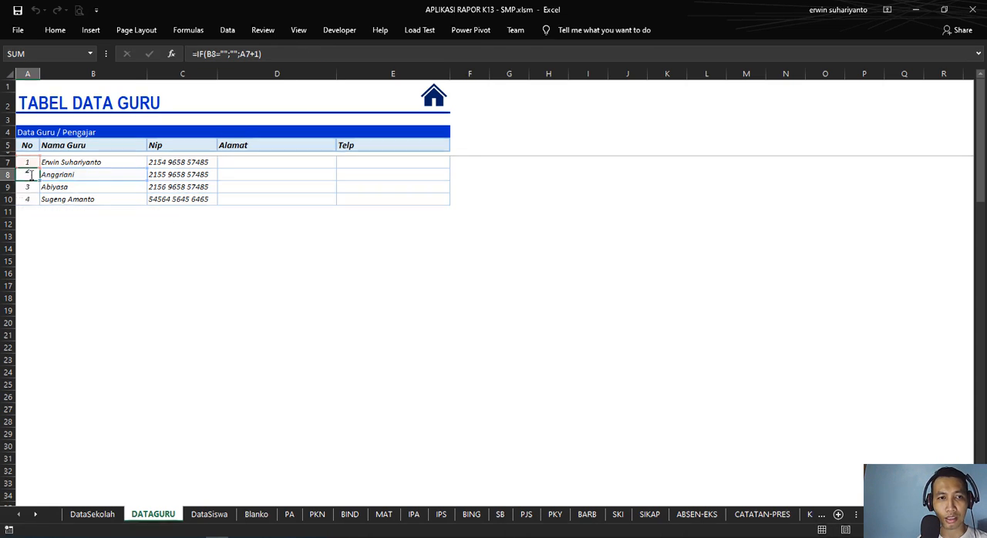
{"action": "left_click", "coordinate": [33, 214]}
{"action": "left_click", "coordinate": [31, 197]}
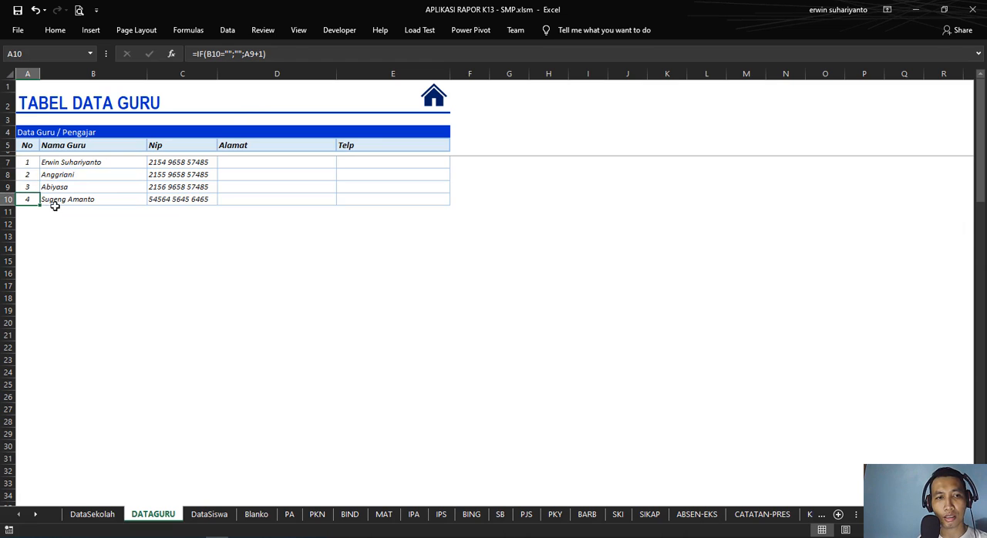
{"action": "left_click", "coordinate": [48, 199]}
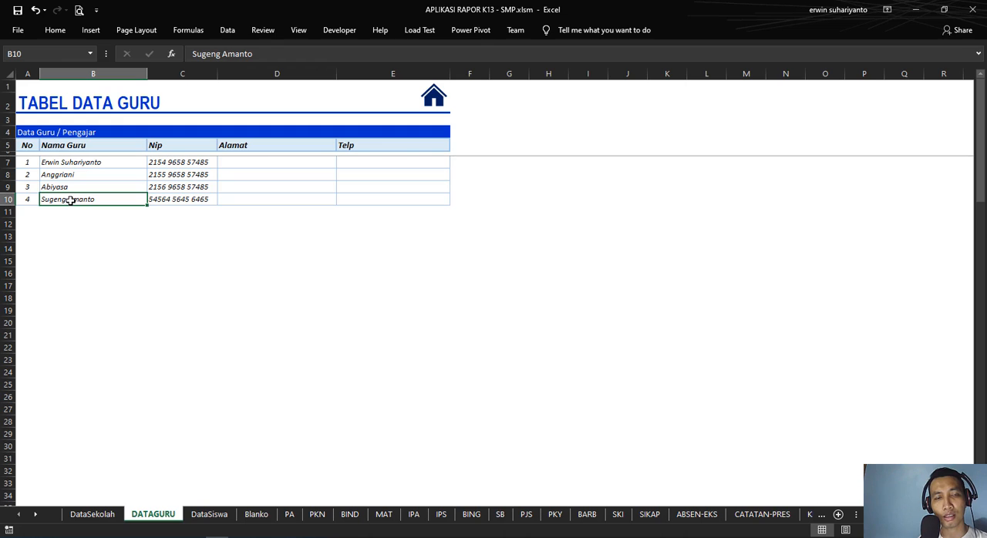
Step: Enter a fifth teacher's full name in cell B11 under Nama Guru
{"action": "left_click", "coordinate": [69, 209]}
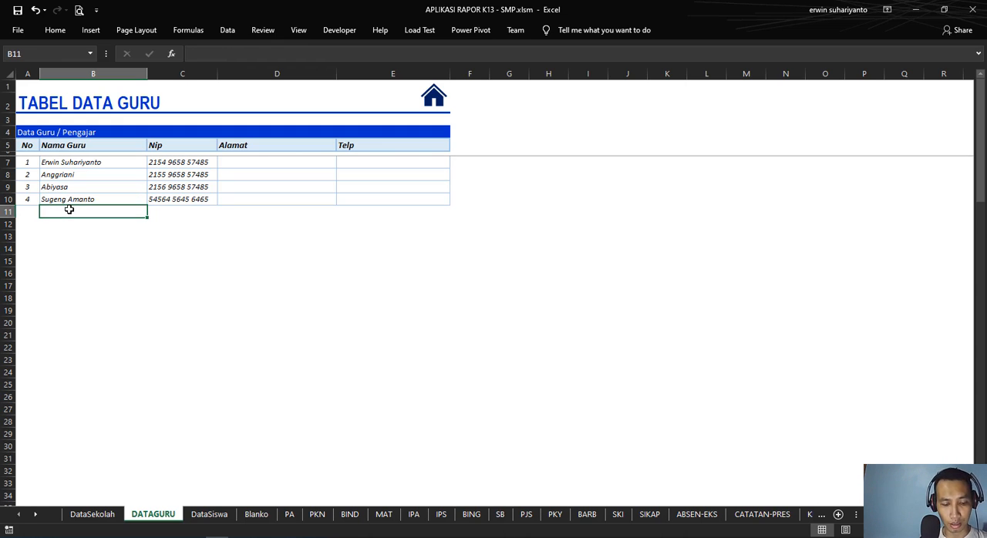
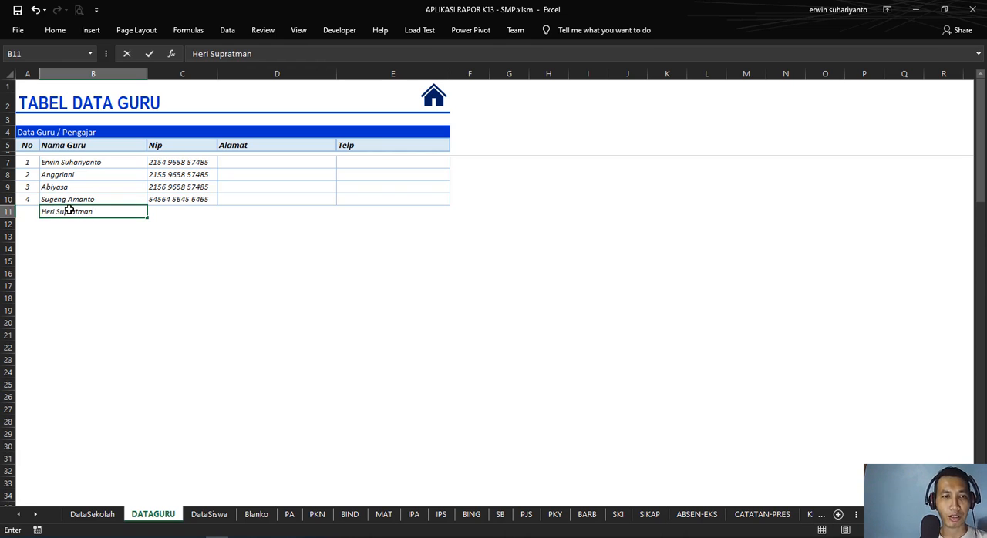
{"action": "key", "text": "Return"}
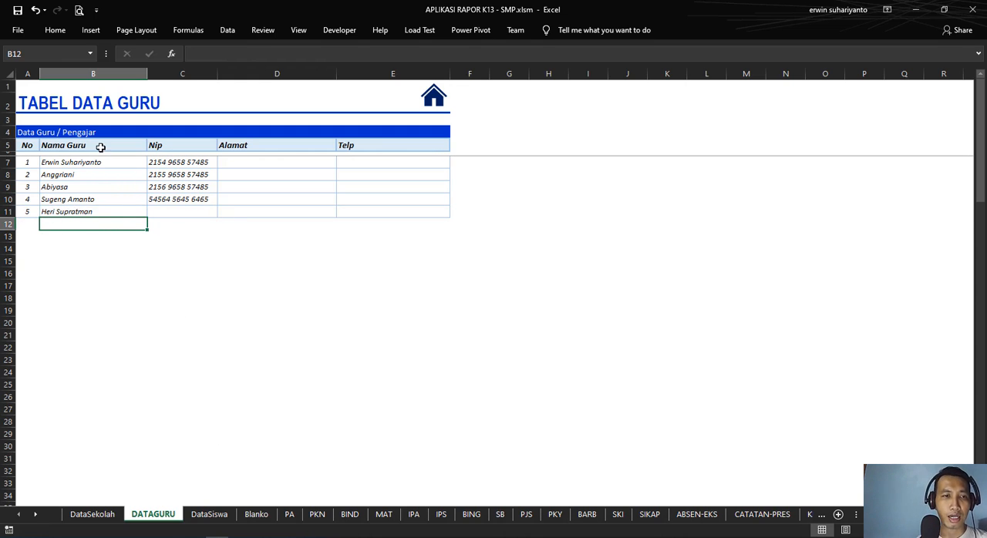
Step: Compare the teacher names in DATAGURU B7:B11 with the choices offered in the homeroom teacher name cell D11 on DataSekolah
{"action": "left_click_drag", "start_coordinate": [92, 162], "coordinate": [94, 207]}
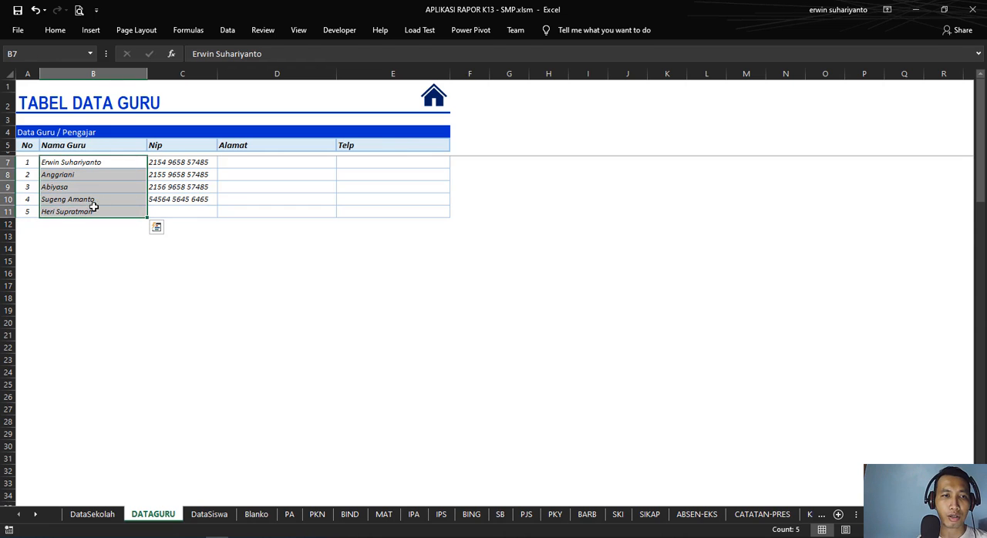
{"action": "left_click_drag", "start_coordinate": [72, 161], "coordinate": [73, 211]}
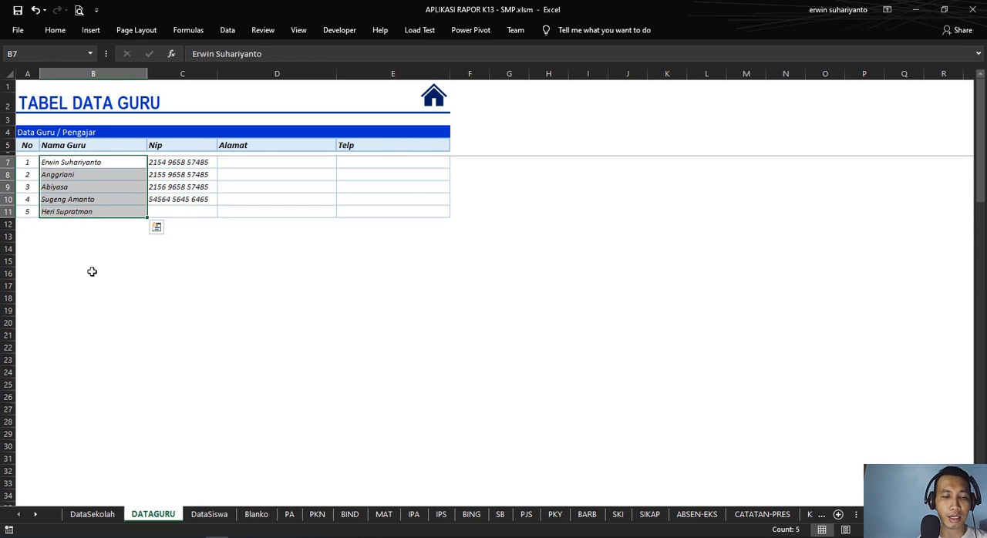
{"action": "left_click", "coordinate": [93, 514]}
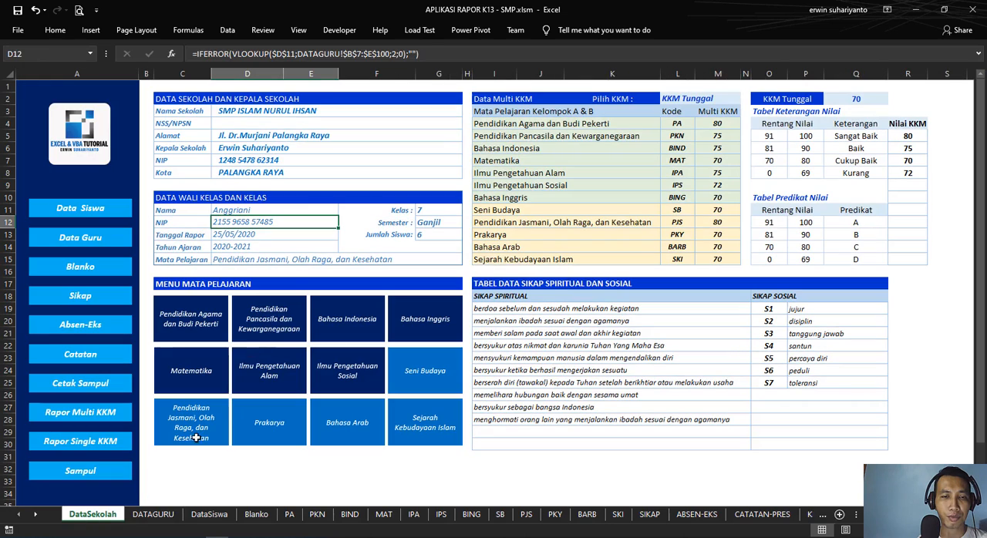
{"action": "left_click", "coordinate": [245, 212]}
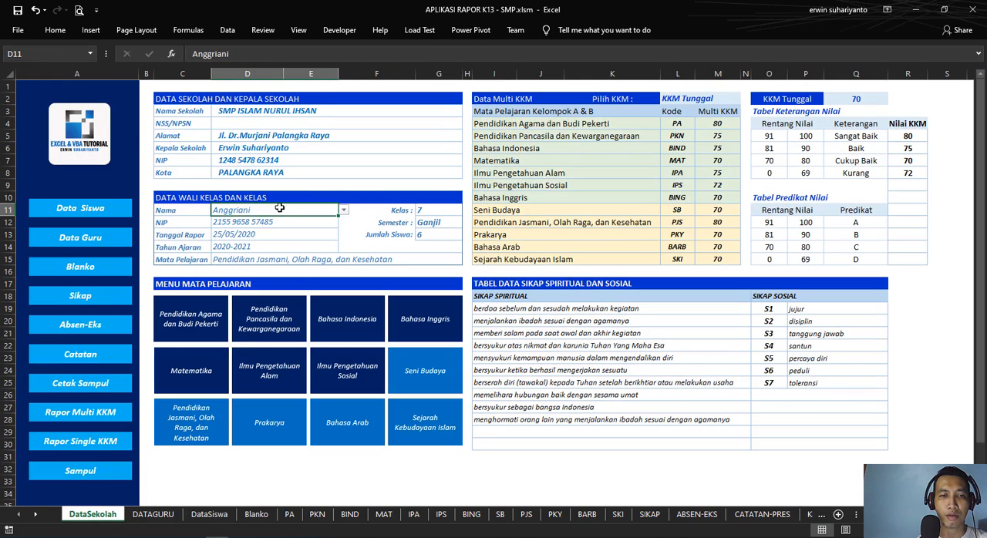
{"action": "left_click", "coordinate": [344, 210]}
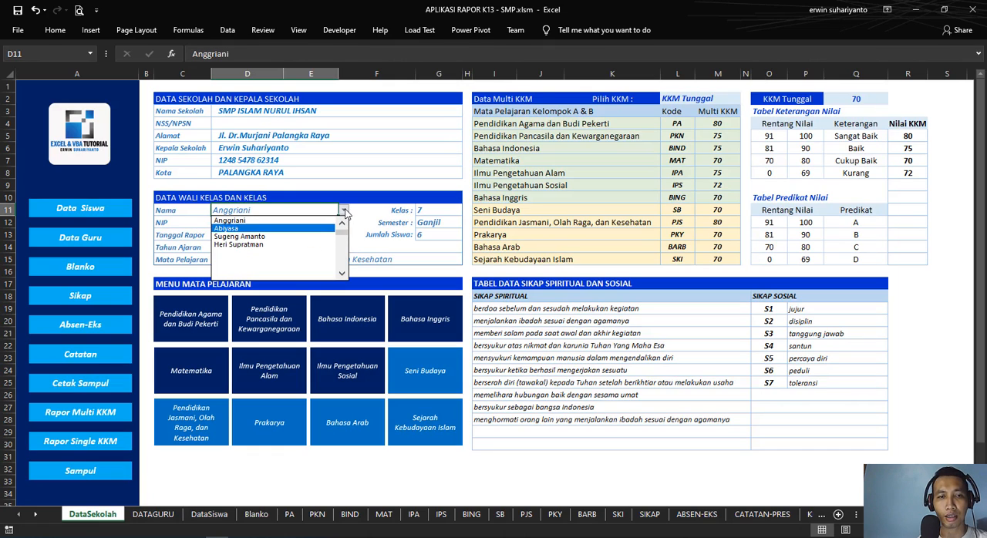
{"action": "left_click", "coordinate": [346, 218]}
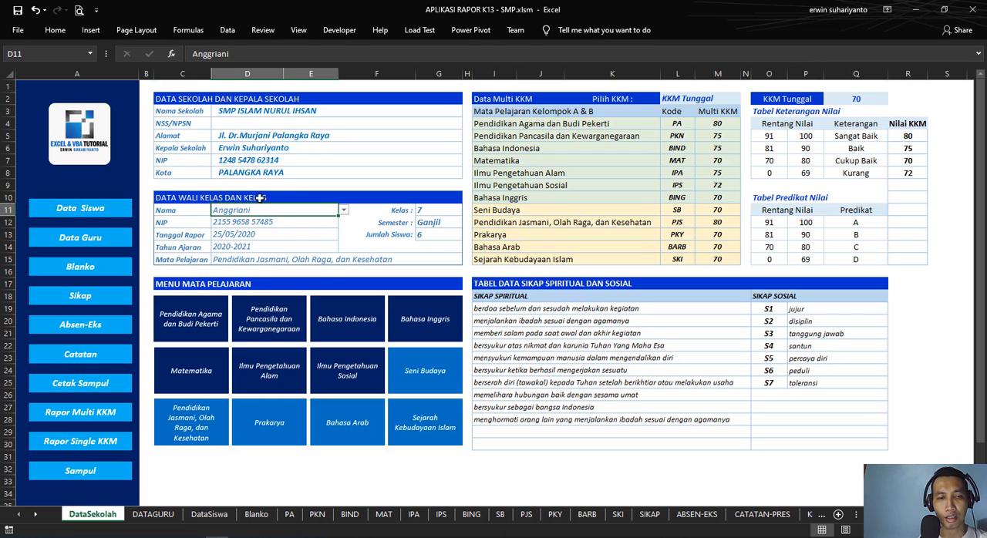
Step: Open the Data Validation settings of homeroom teacher name cell D11 and choose List as the allowed type
{"action": "left_click", "coordinate": [227, 31]}
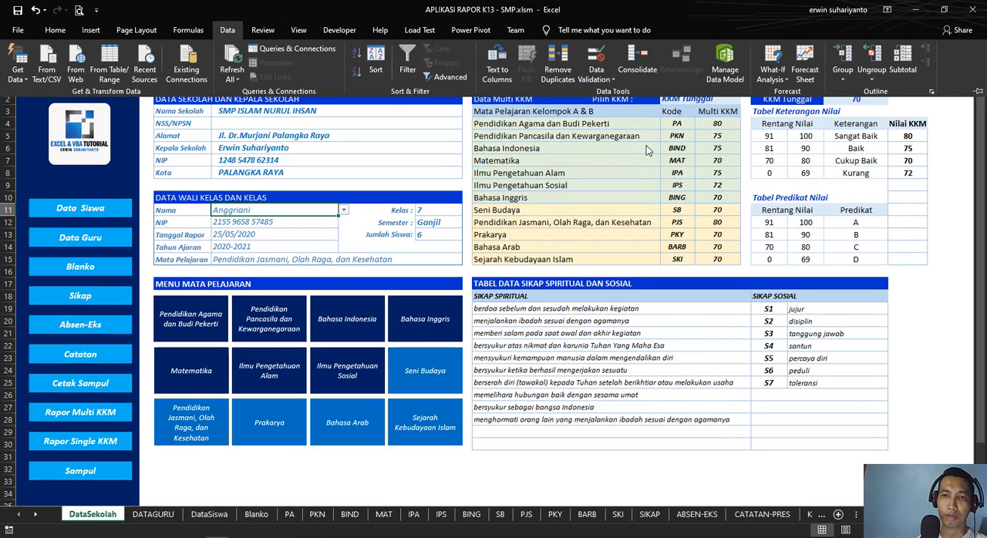
{"action": "left_click", "coordinate": [598, 62]}
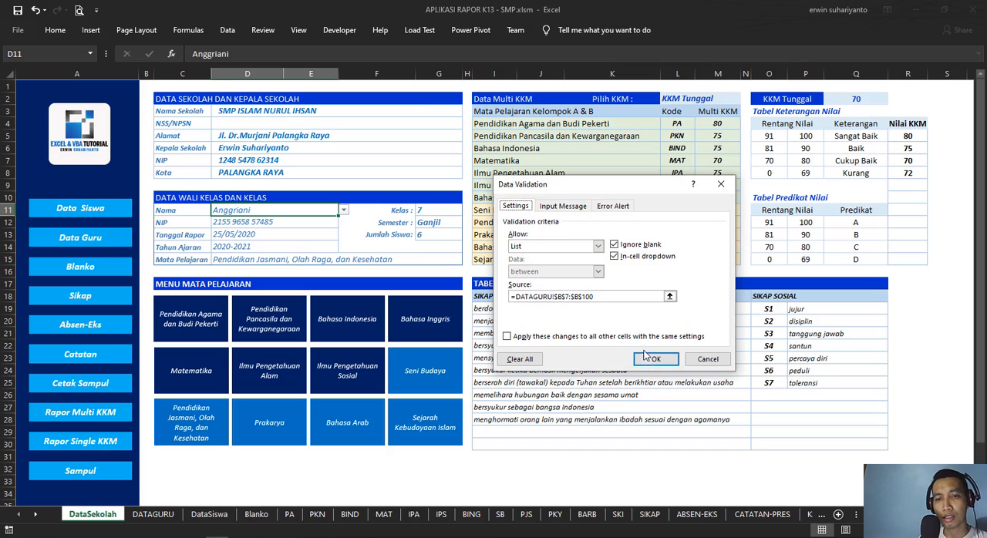
{"action": "left_click", "coordinate": [532, 246]}
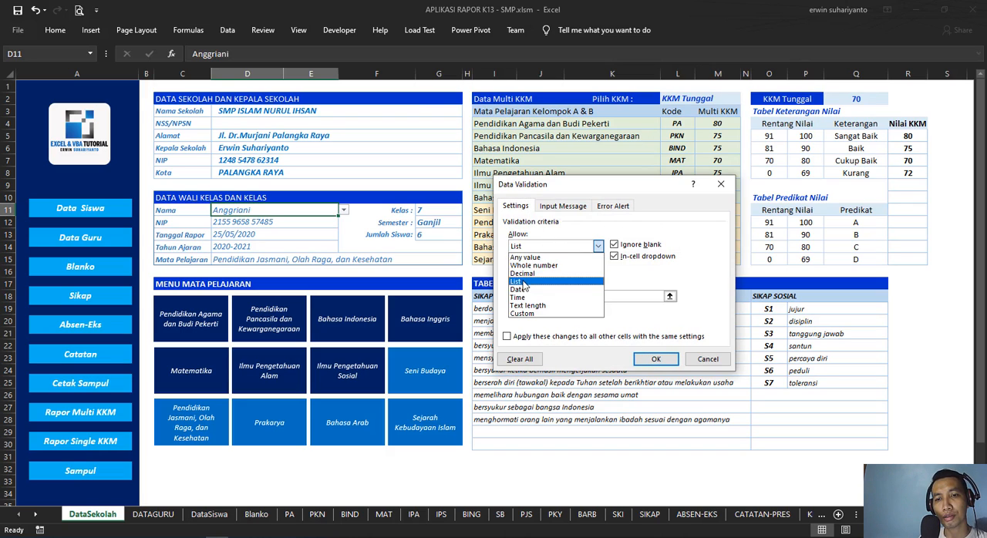
{"action": "left_click", "coordinate": [532, 282]}
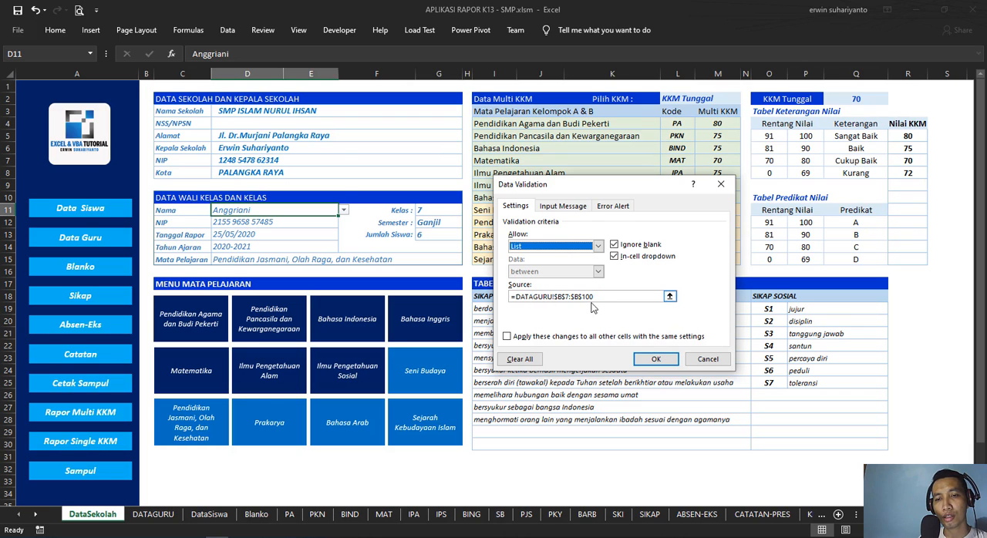
Step: Replace the list source with the Nama Guru range, =DATAGURU!$B$7:$B$95
{"action": "left_click_drag", "start_coordinate": [648, 300], "coordinate": [470, 301]}
{"action": "key", "text": "BackSpace"}
{"action": "key", "text": "BackSpace"}
{"action": "key", "text": "BackSpace"}
{"action": "key", "text": "BackSpace"}
{"action": "key", "text": "BackSpace"}
{"action": "key", "text": "BackSpace"}
{"action": "key", "text": "BackSpace"}
{"action": "key", "text": "BackSpace"}
{"action": "key", "text": "BackSpace"}
{"action": "key", "text": "BackSpace"}
{"action": "key", "text": "BackSpace"}
{"action": "key", "text": "BackSpace"}
{"action": "key", "text": "BackSpace"}
{"action": "key", "text": "BackSpace"}
{"action": "key", "text": "BackSpace"}
{"action": "key", "text": "BackSpace"}
{"action": "key", "text": "BackSpace"}
{"action": "key", "text": "BackSpace"}
{"action": "key", "text": "BackSpace"}
{"action": "key", "text": "BackSpace"}
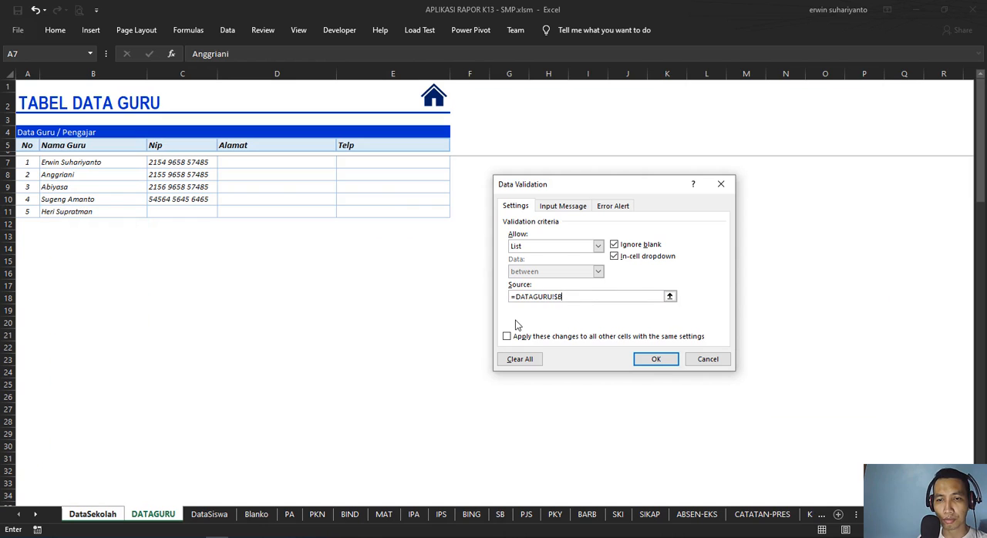
{"action": "type", "text": "="}
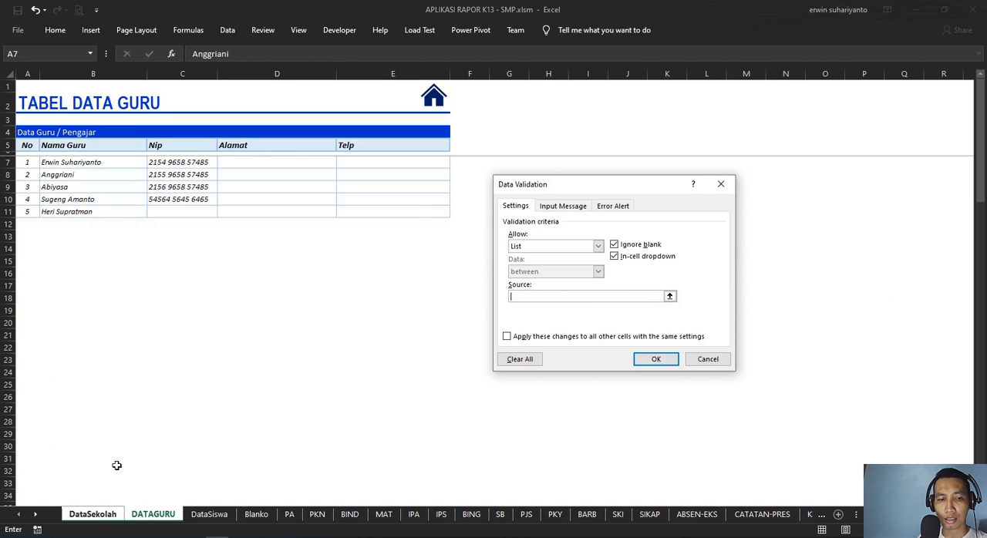
{"action": "left_click", "coordinate": [94, 514]}
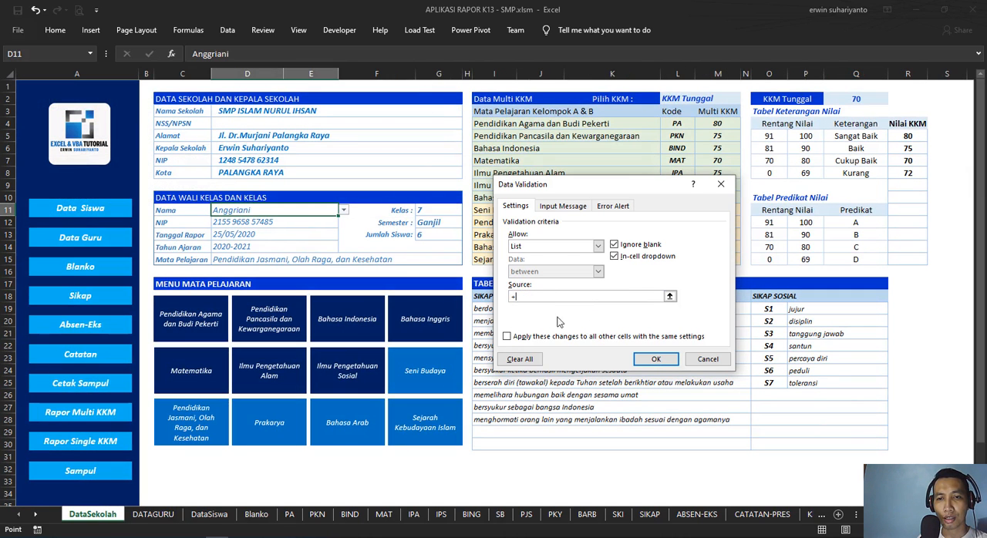
{"action": "key", "text": "BackSpace"}
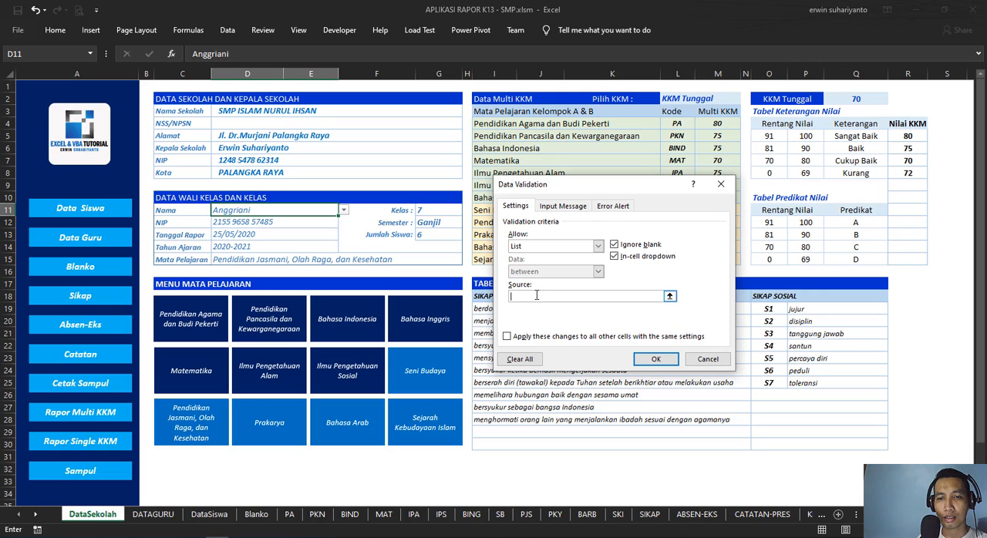
{"action": "type", "text": "="}
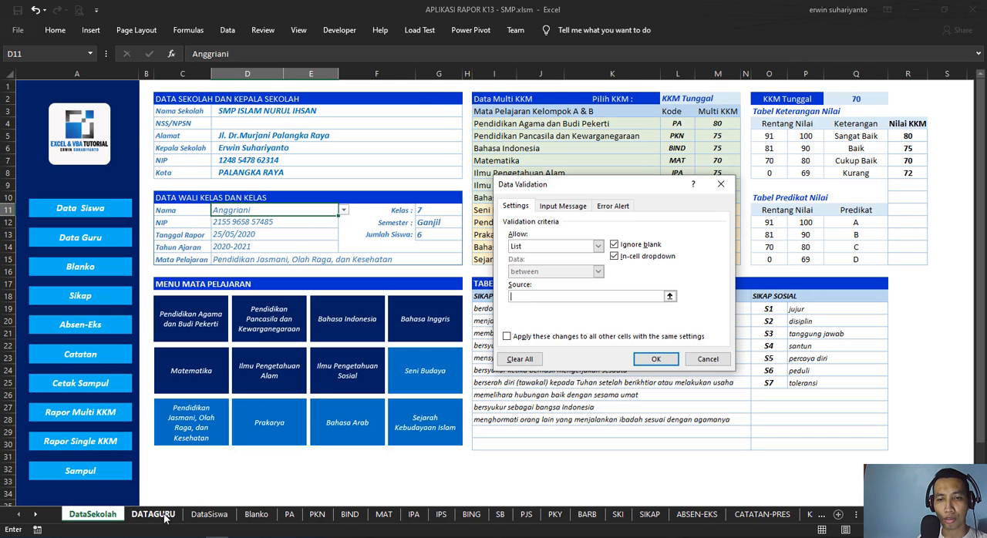
{"action": "left_click", "coordinate": [164, 515]}
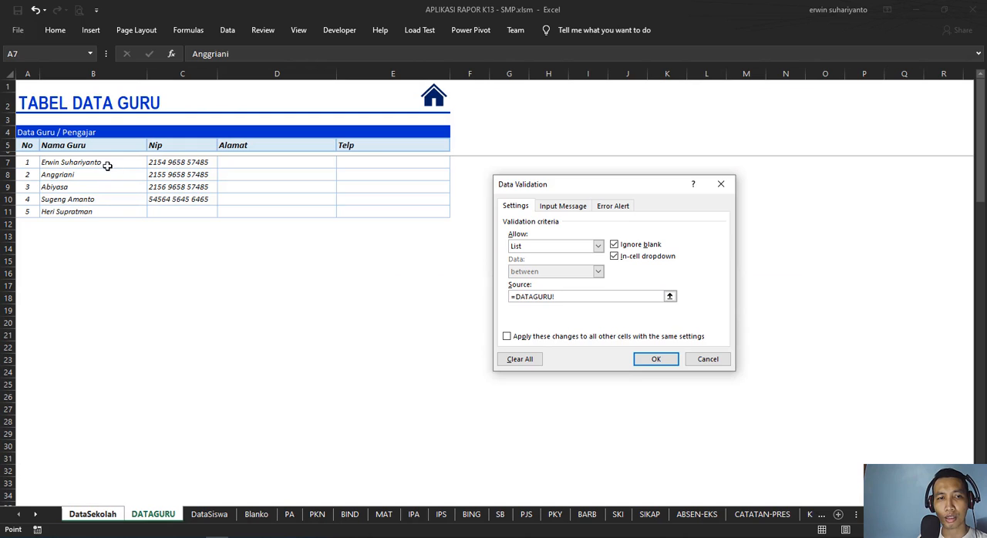
{"action": "left_click_drag", "start_coordinate": [104, 164], "coordinate": [103, 439]}
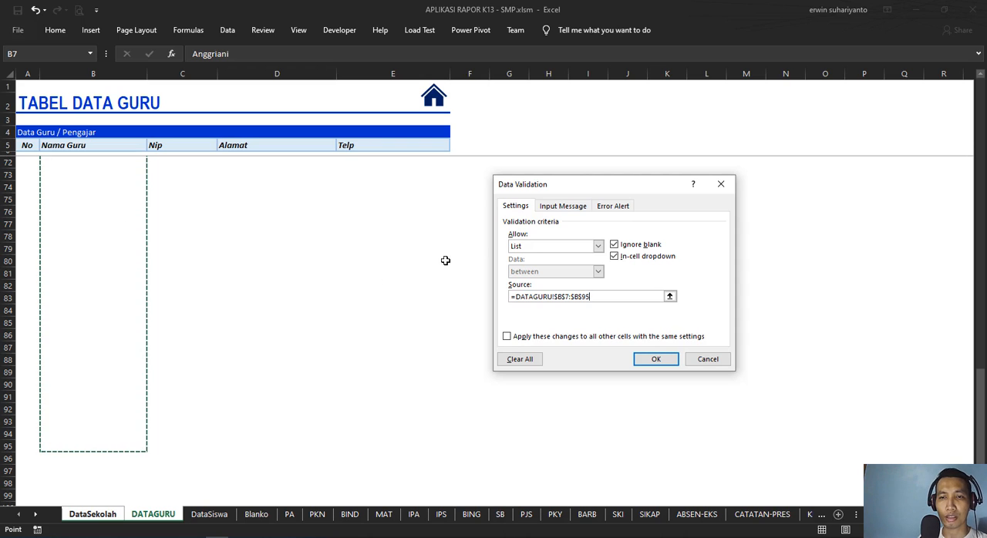
Step: Add an input message titled "Pilih Wali Kelas" with the text "Silahkan pilih wali kelas." and apply the validation
{"action": "left_click", "coordinate": [581, 214]}
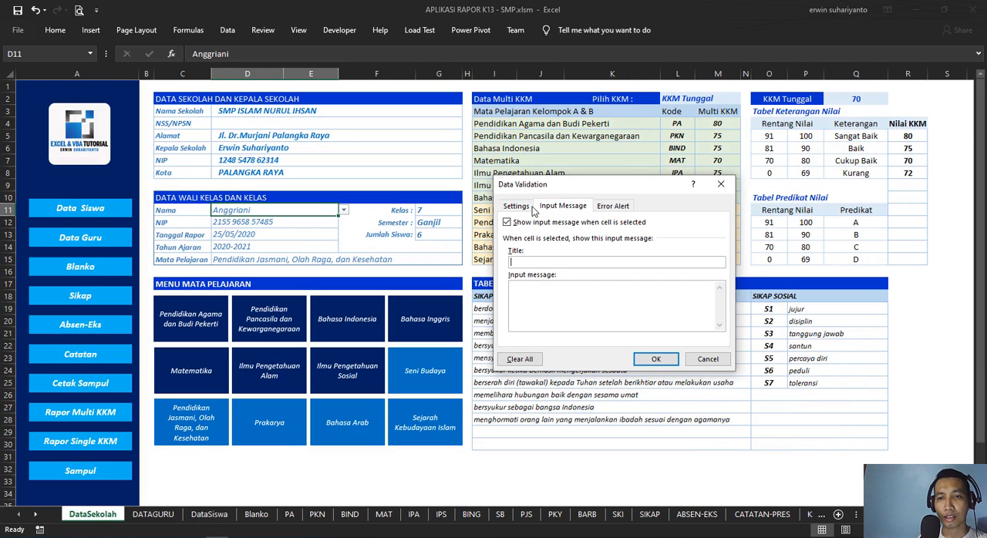
{"action": "left_click", "coordinate": [529, 208]}
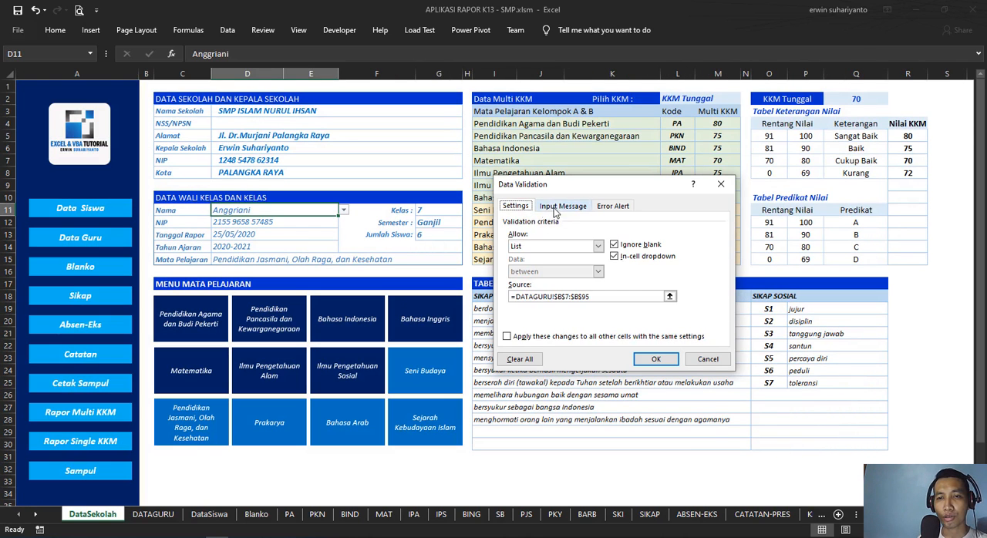
{"action": "left_click", "coordinate": [559, 213]}
{"action": "left_click", "coordinate": [535, 263]}
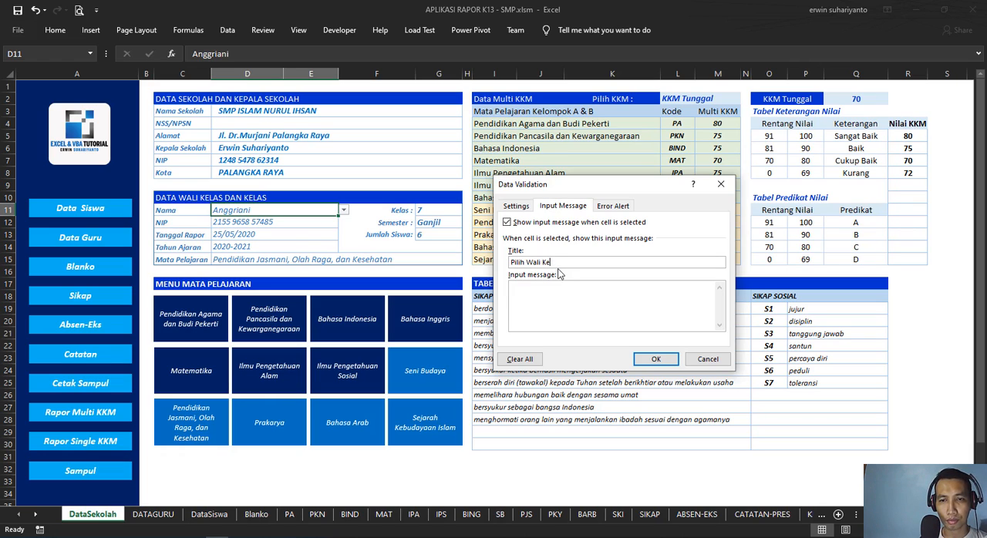
{"action": "type", "text": "lahkan pilih wali kelas."}
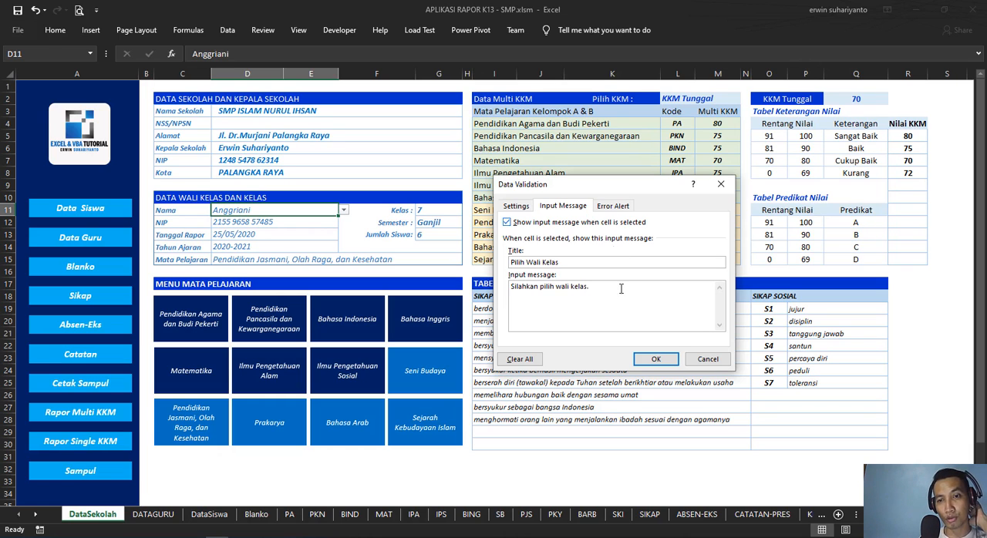
{"action": "left_click", "coordinate": [660, 360]}
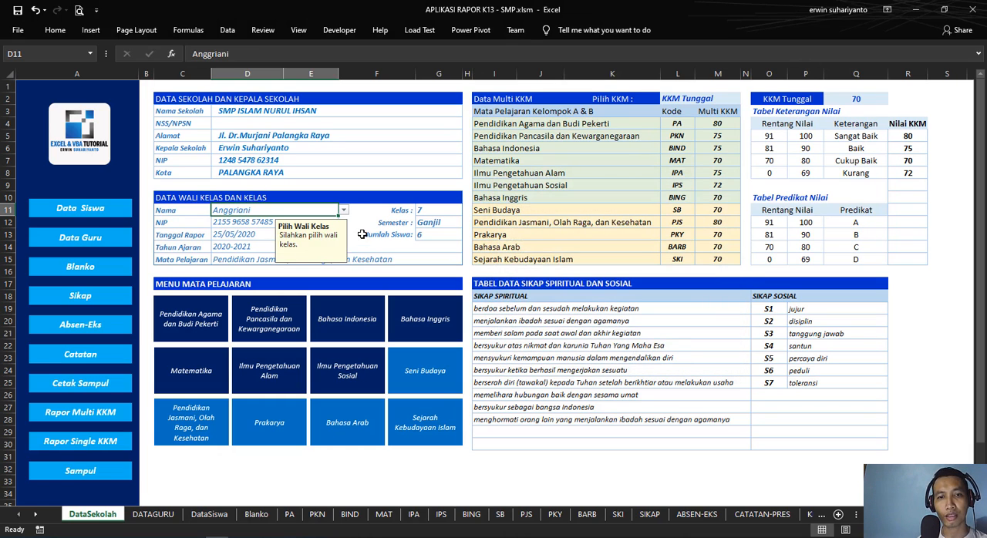
Step: Check cell D11's input message and teacher list by reselecting the cell, moving the message aside and choosing the current teacher
{"action": "left_click", "coordinate": [361, 234]}
{"action": "left_click", "coordinate": [328, 211]}
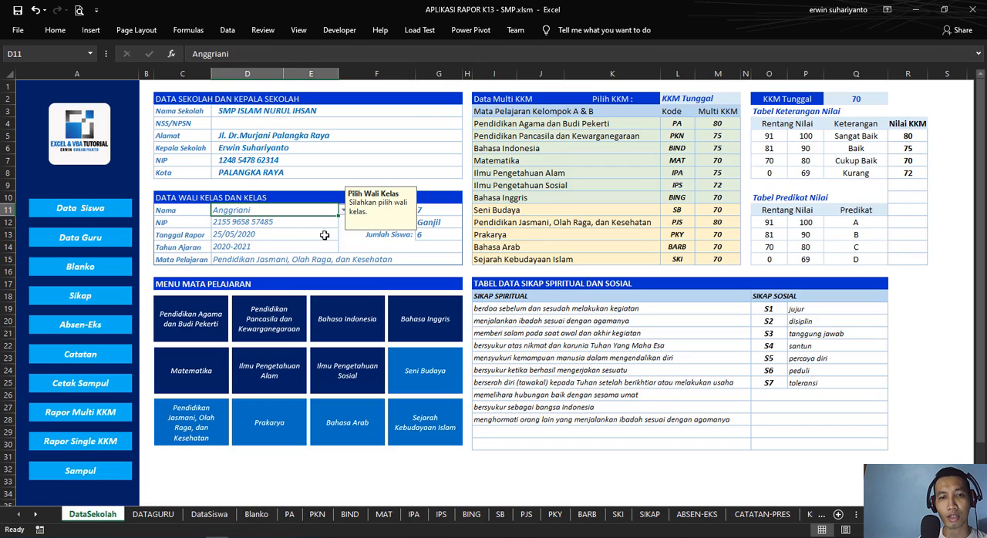
{"action": "left_click_drag", "start_coordinate": [365, 234], "coordinate": [322, 246]}
{"action": "left_click", "coordinate": [361, 212]}
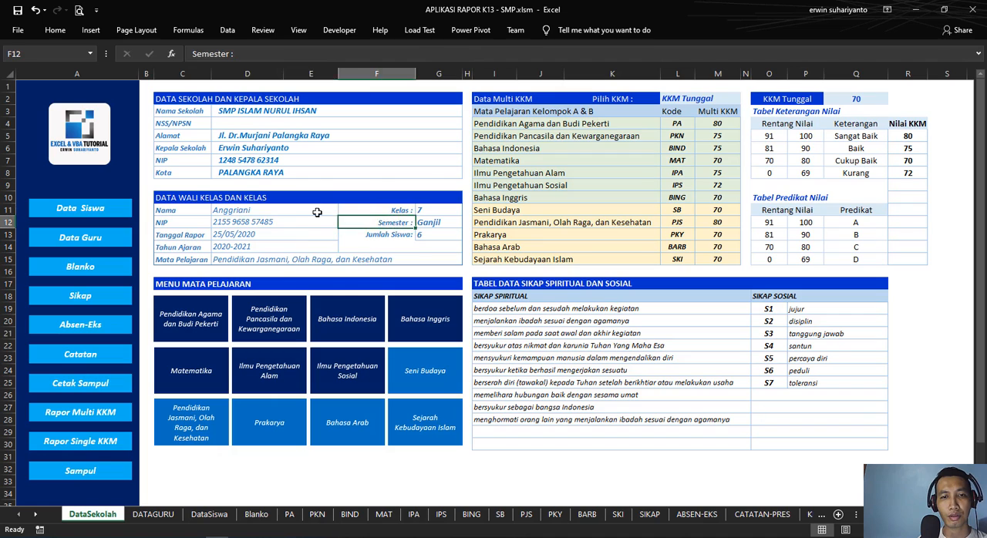
{"action": "left_click", "coordinate": [334, 211]}
{"action": "left_click", "coordinate": [344, 211]}
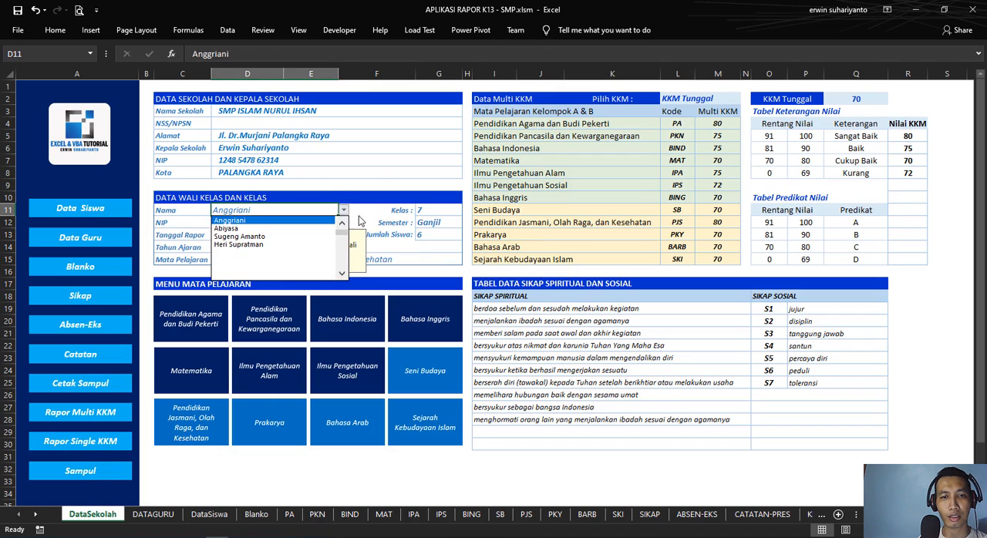
{"action": "left_click", "coordinate": [307, 222]}
{"action": "left_click_drag", "start_coordinate": [332, 241], "coordinate": [375, 218]}
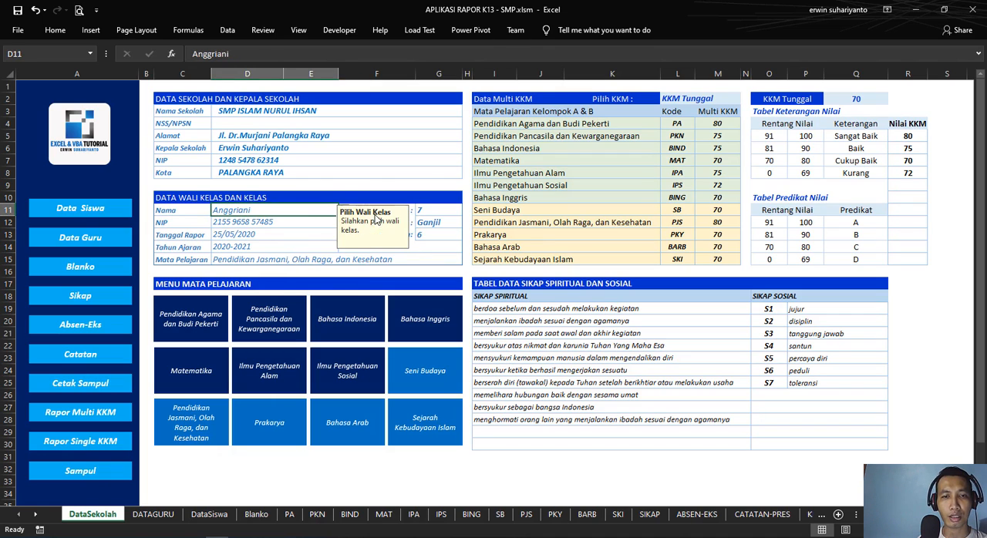
{"action": "left_click", "coordinate": [360, 264]}
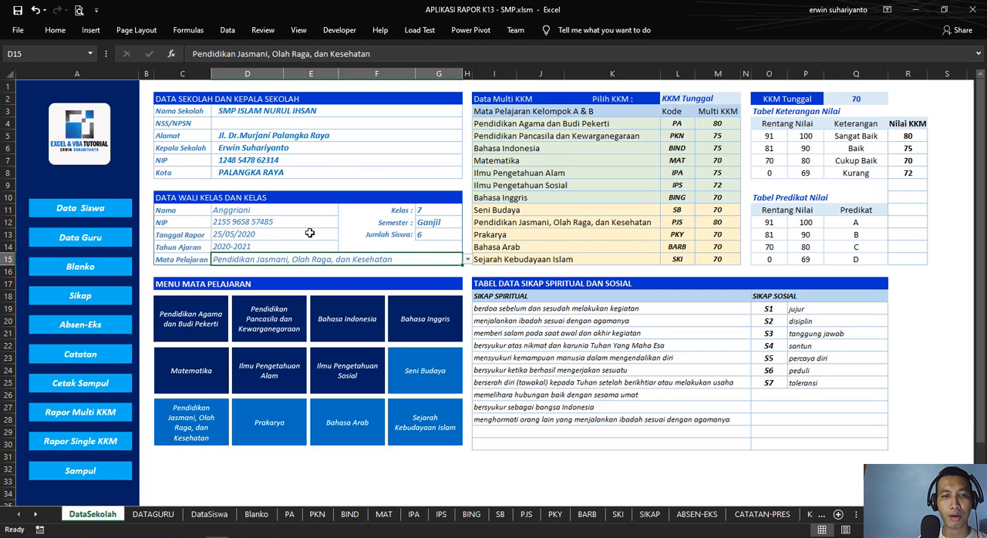
{"action": "left_click", "coordinate": [364, 234]}
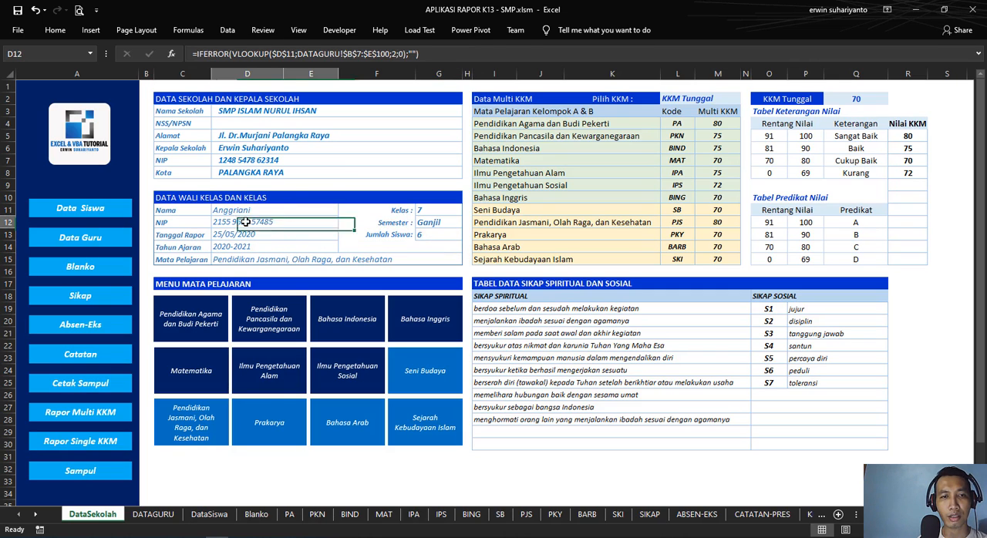
Step: Examine the NIP lookup formula in D12, the report date in D13 and the teacher table on DATAGURU
{"action": "left_click", "coordinate": [245, 221]}
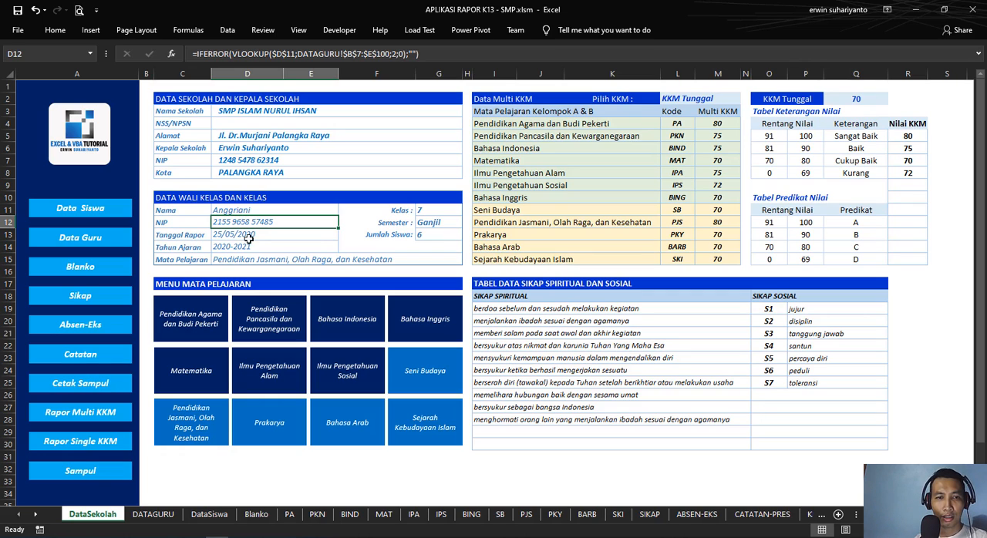
{"action": "left_click", "coordinate": [252, 234]}
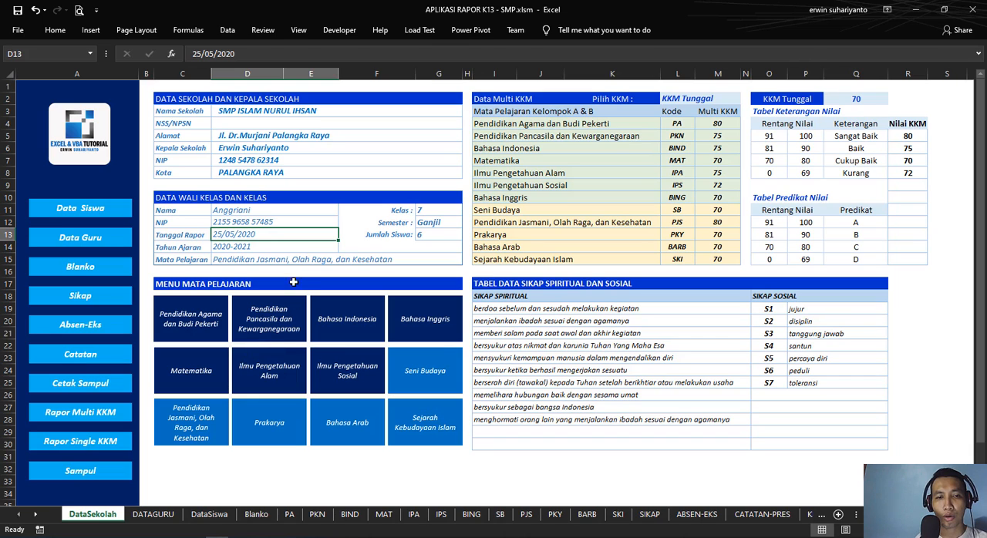
{"action": "left_click", "coordinate": [152, 515]}
{"action": "scroll", "coordinate": [91, 232], "scroll_direction": "up", "scroll_amount": 20}
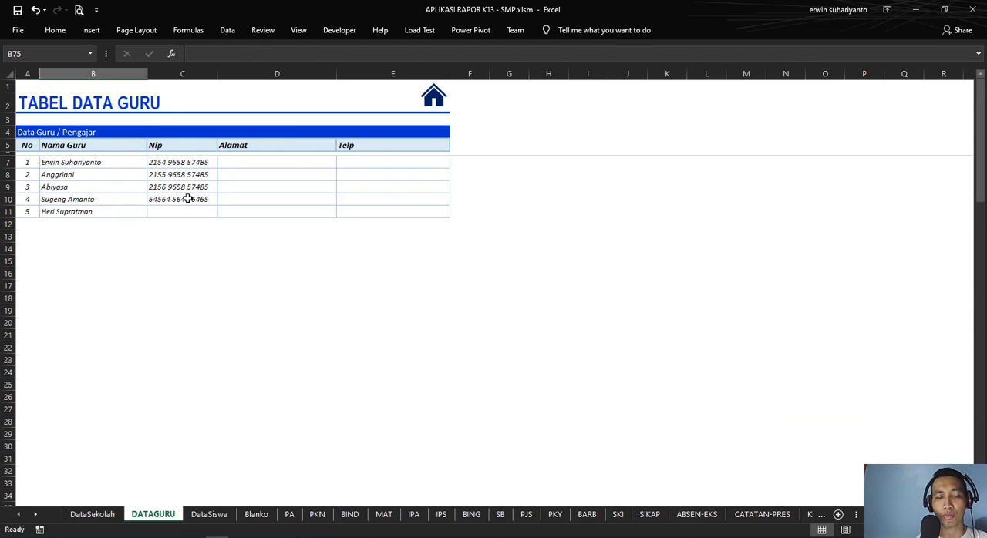
{"action": "left_click", "coordinate": [80, 227]}
{"action": "left_click", "coordinate": [276, 229]}
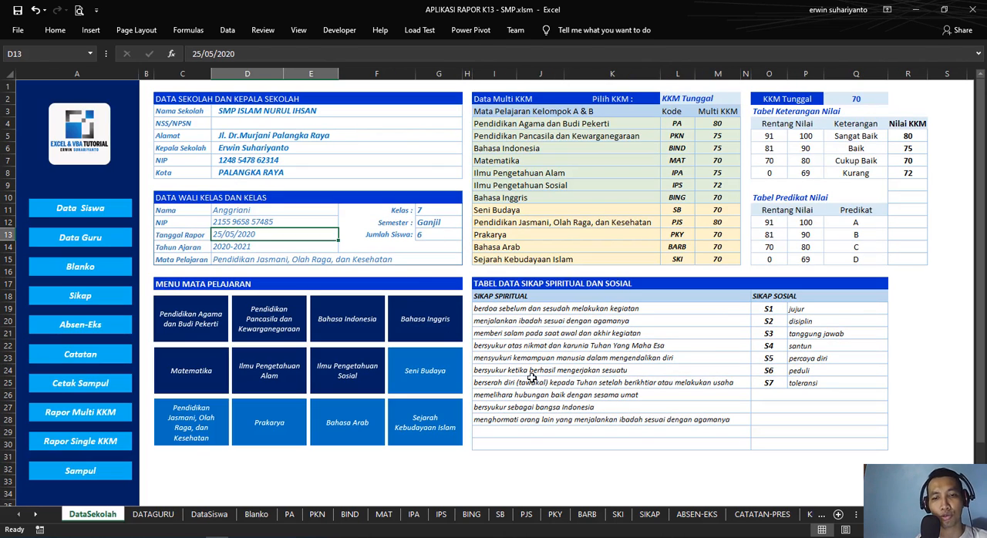
{"action": "left_click", "coordinate": [561, 456]}
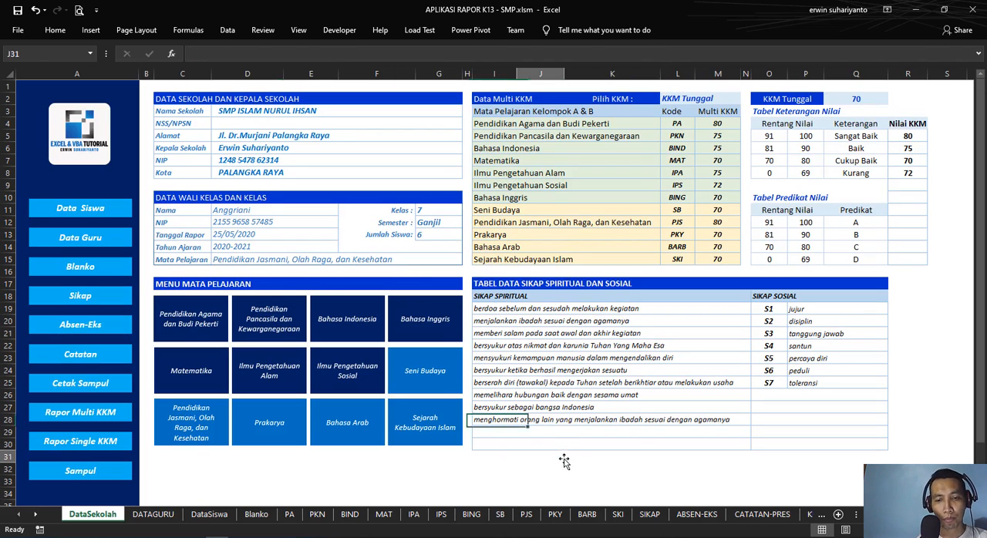
Step: Clear the lookup formula from the homeroom teacher's NIP cell D12
{"action": "left_click", "coordinate": [265, 224]}
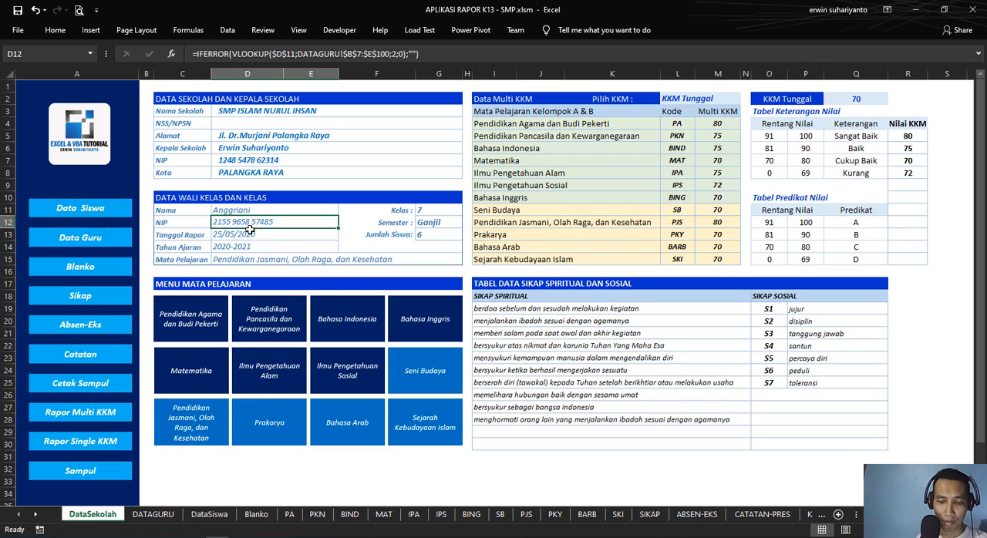
{"action": "key", "text": "Delete"}
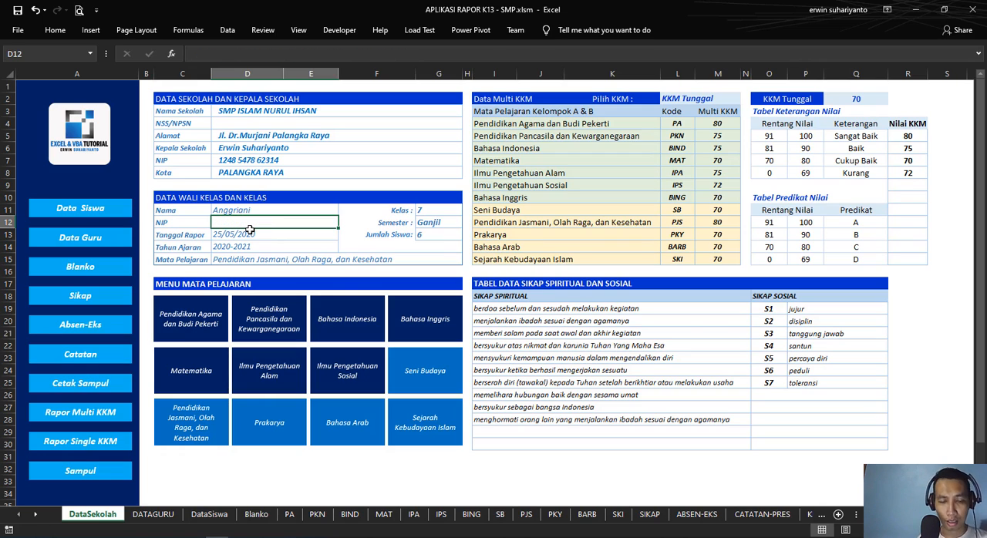
Step: Begin an IFERROR formula in the homeroom teacher's NIP cell D12
{"action": "type", "text": "="}
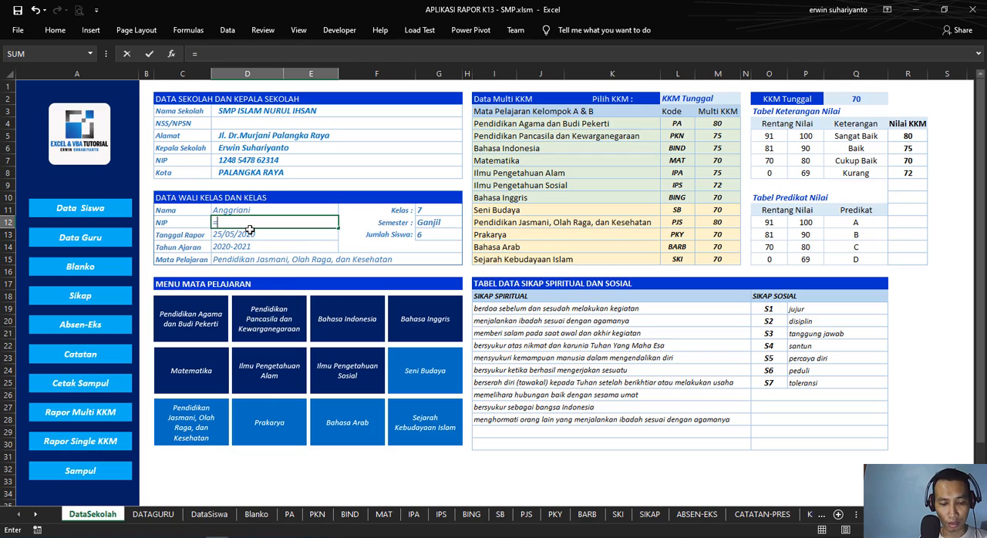
{"action": "type", "text": "iferr"}
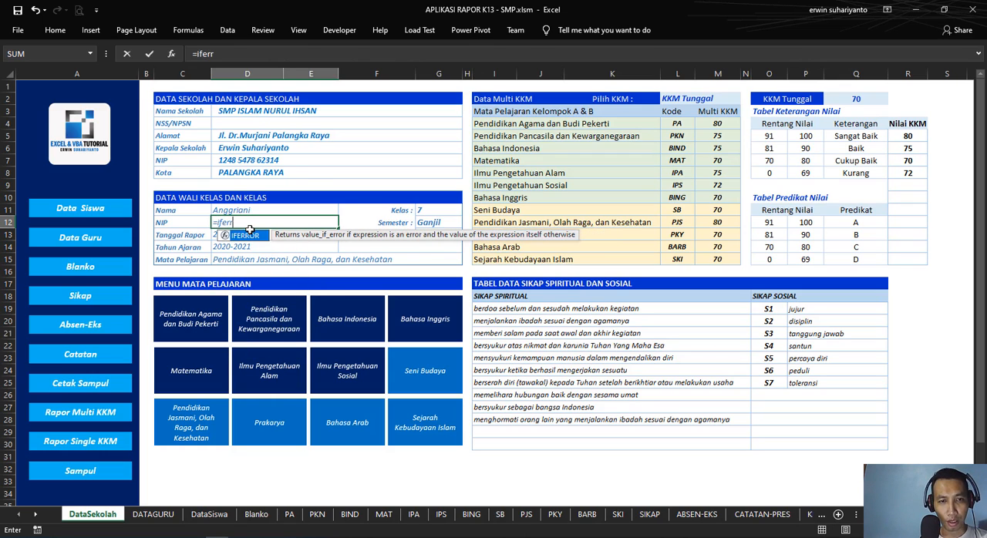
{"action": "key", "text": "BackSpace"}
{"action": "key", "text": "BackSpace"}
{"action": "type", "text": "error("}
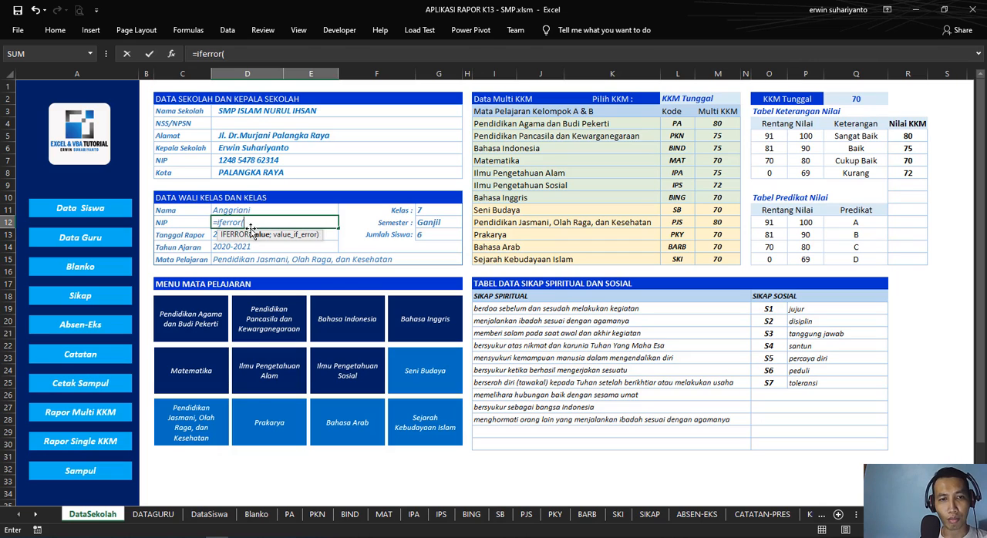
{"action": "left_click", "coordinate": [230, 209]}
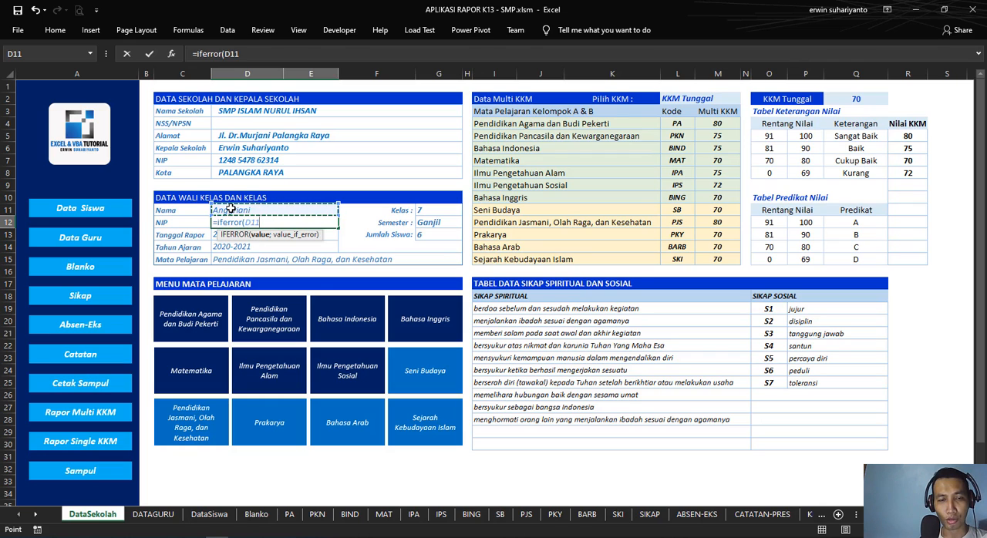
{"action": "key", "text": "F4"}
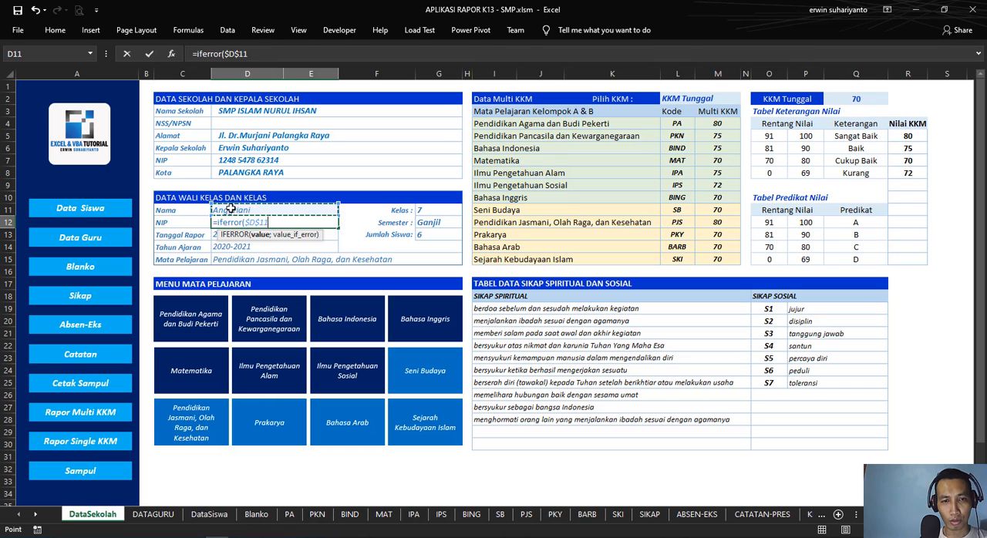
{"action": "type", "text": ";"}
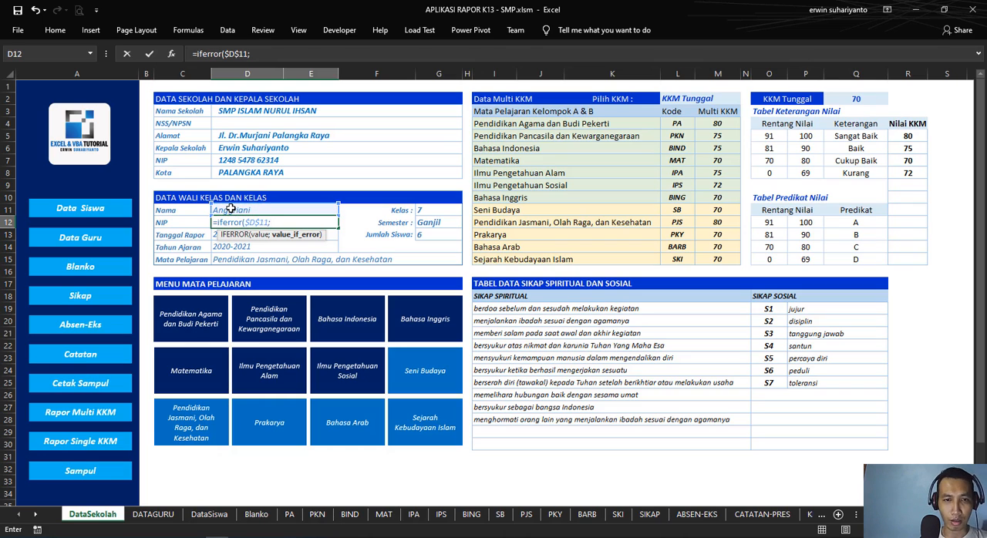
{"action": "key", "text": "BackSpace"}
{"action": "key", "text": "BackSpace"}
{"action": "key", "text": "BackSpace"}
{"action": "key", "text": "BackSpace"}
{"action": "key", "text": "BackSpace"}
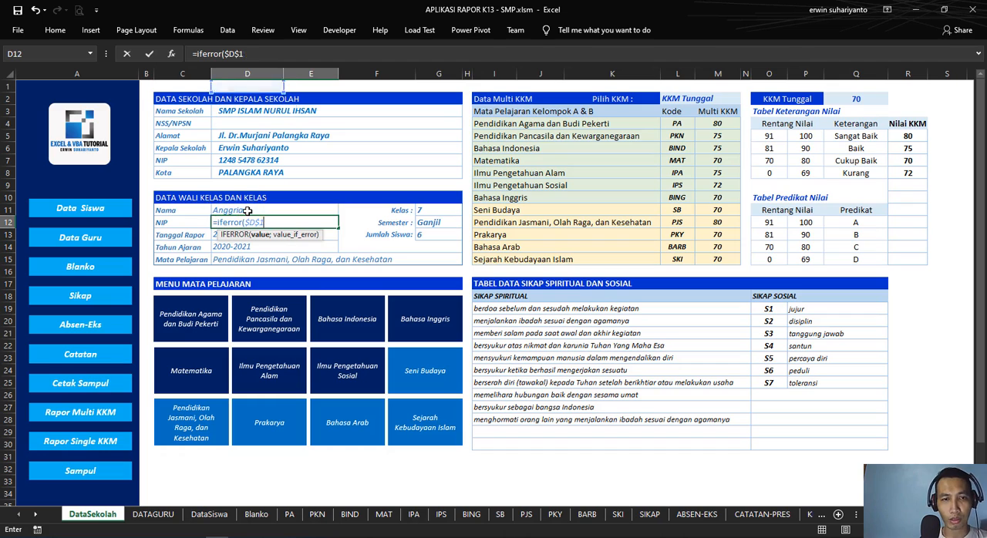
Step: Nest a VLOOKUP inside the IFERROR, using the teacher name cell $D$11 as the lookup value
{"action": "type", "text": "vlookup("}
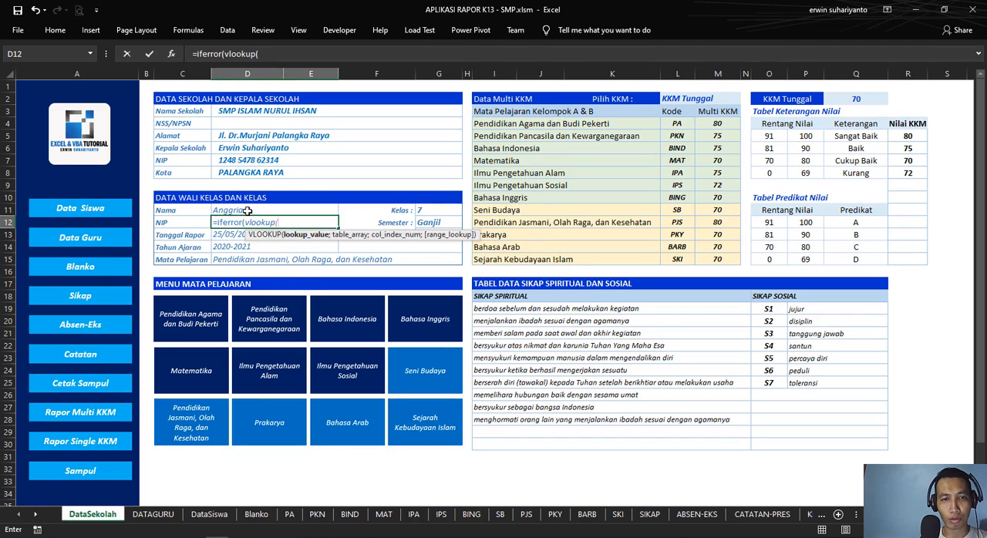
{"action": "left_click", "coordinate": [247, 210]}
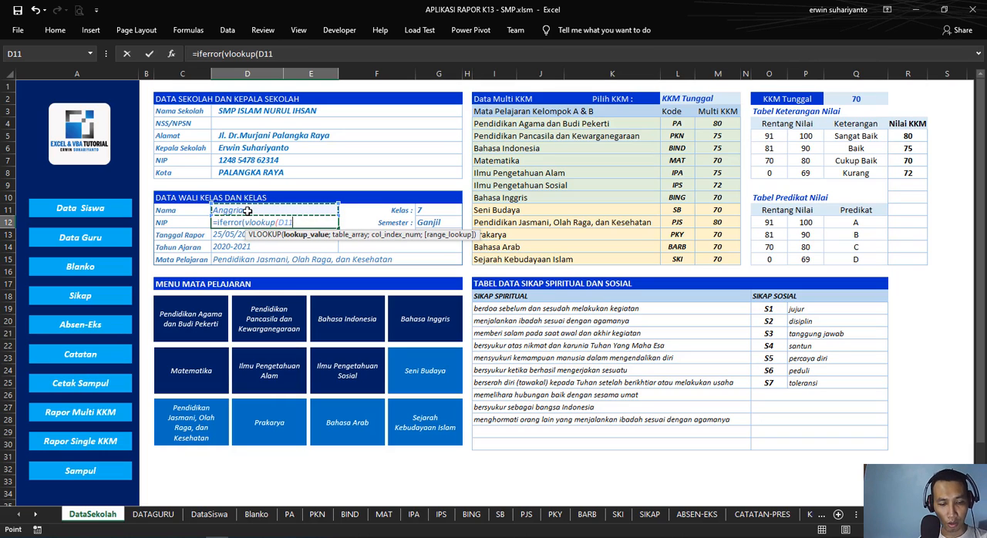
{"action": "key", "text": "F4"}
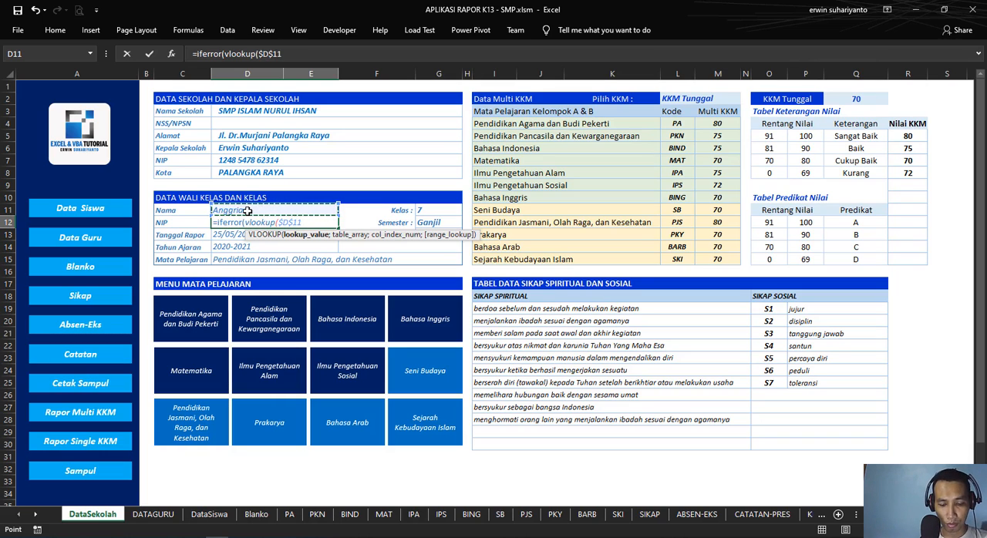
{"action": "type", "text": ";"}
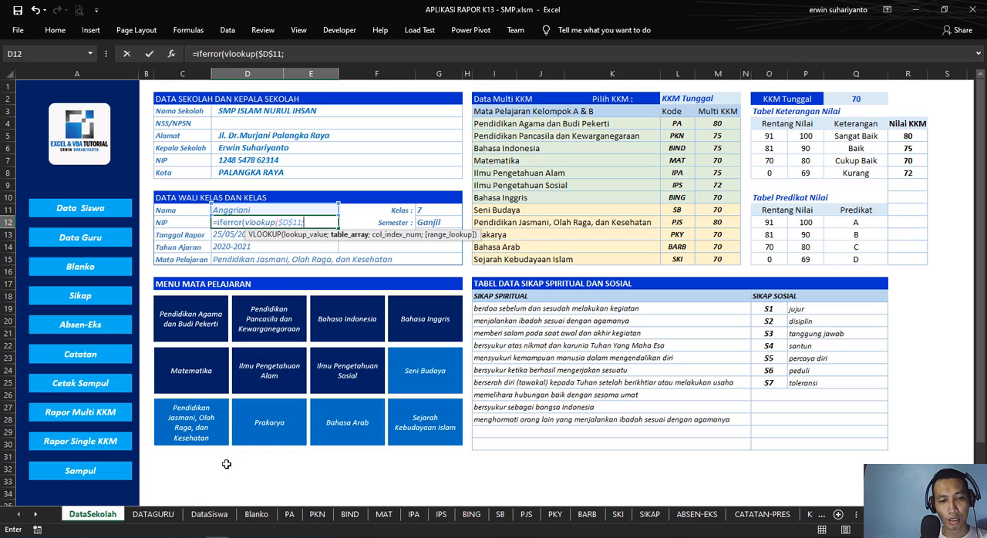
Step: Set the lookup table to the absolute range $B$7:$E$90 on the DATAGURU sheet
{"action": "left_click", "coordinate": [153, 515]}
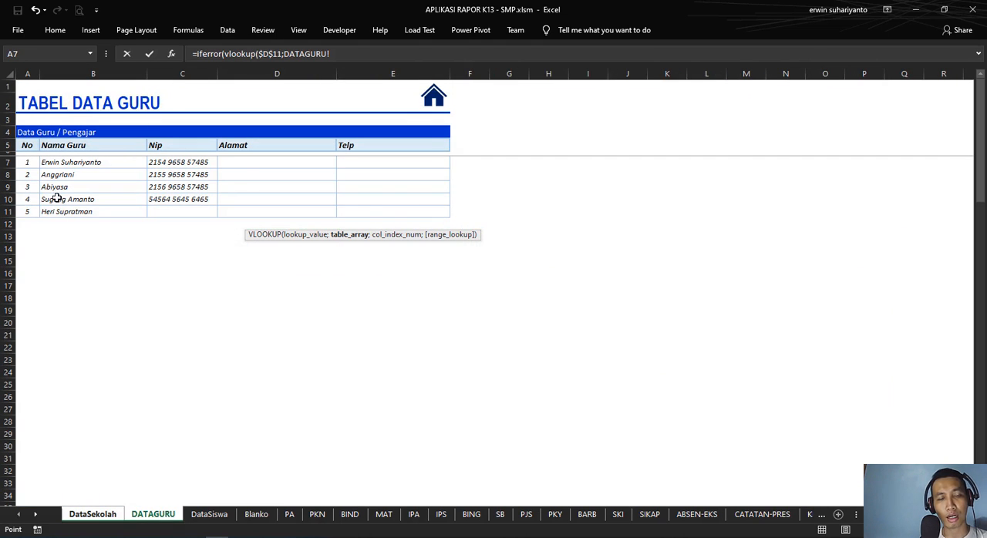
{"action": "left_click", "coordinate": [63, 164]}
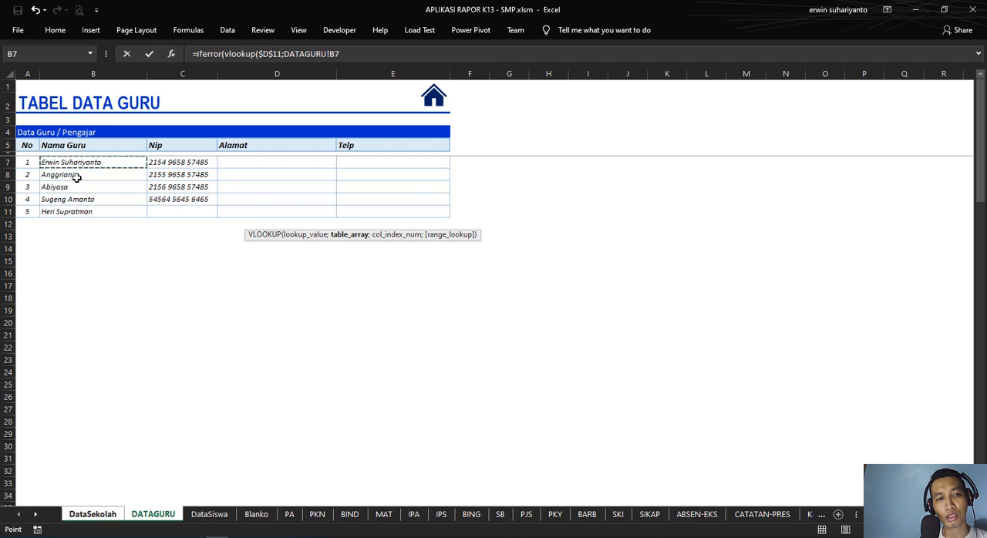
{"action": "left_click_drag", "start_coordinate": [77, 177], "coordinate": [371, 430]}
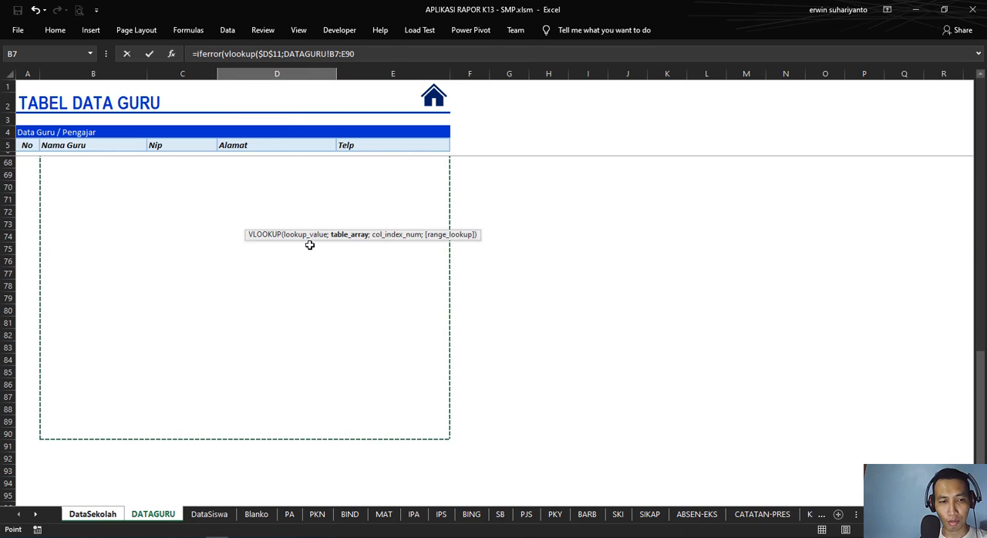
{"action": "scroll", "coordinate": [311, 254], "scroll_direction": "up", "scroll_amount": 20}
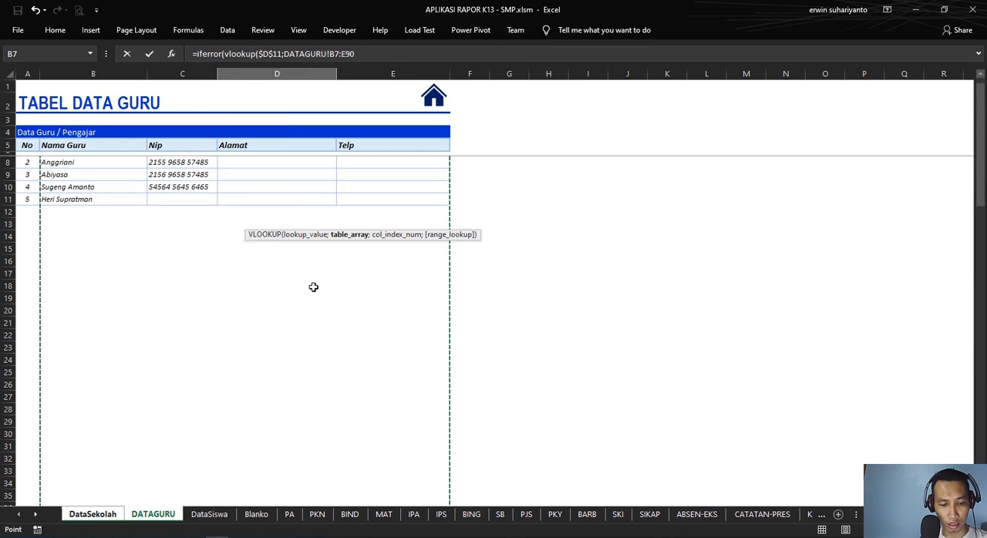
{"action": "key", "text": "F4"}
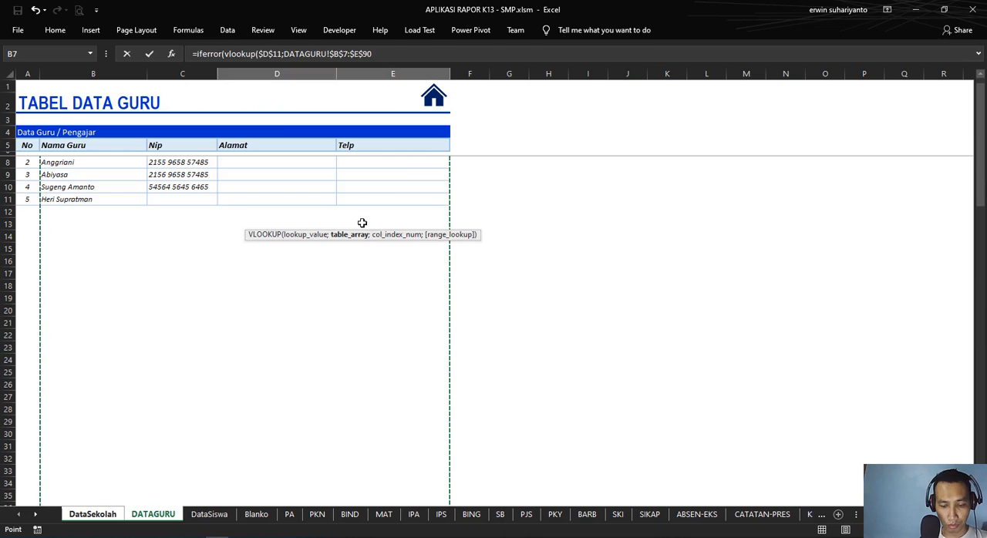
Step: Complete the formula with column index 2, range lookup 0 and an empty string "" as the error value
{"action": "type", "text": ";2"}
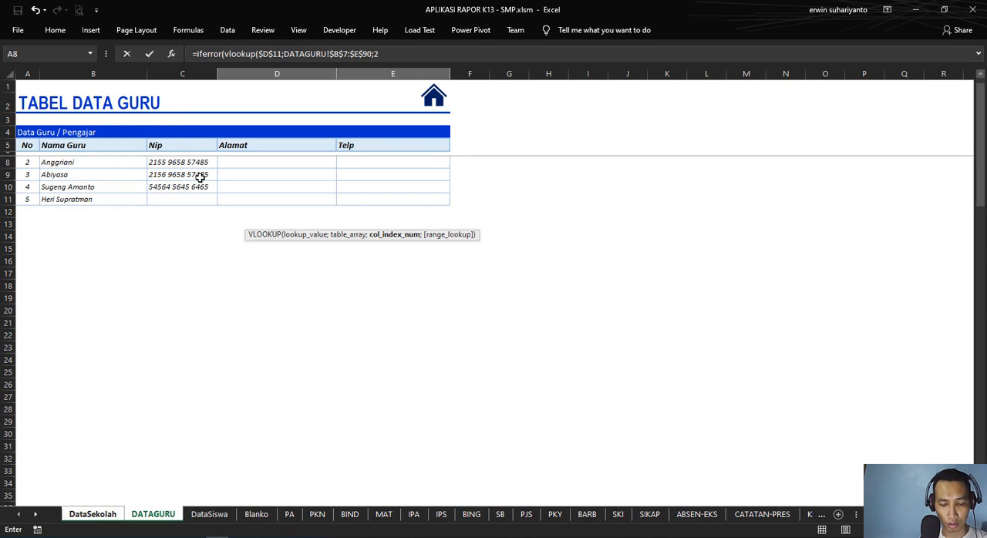
{"action": "type", "text": ";"}
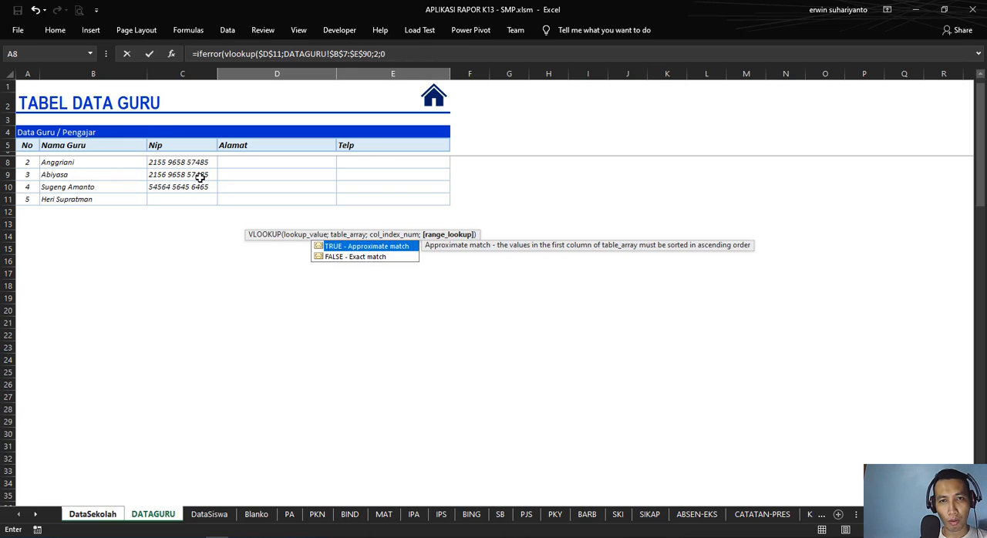
{"action": "type", "text": "0)"}
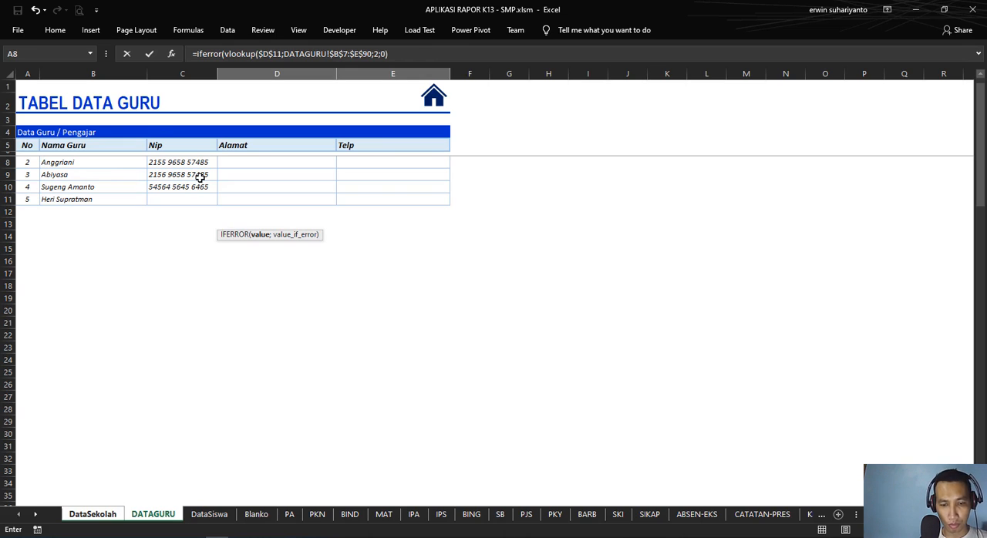
{"action": "type", "text": ";"}
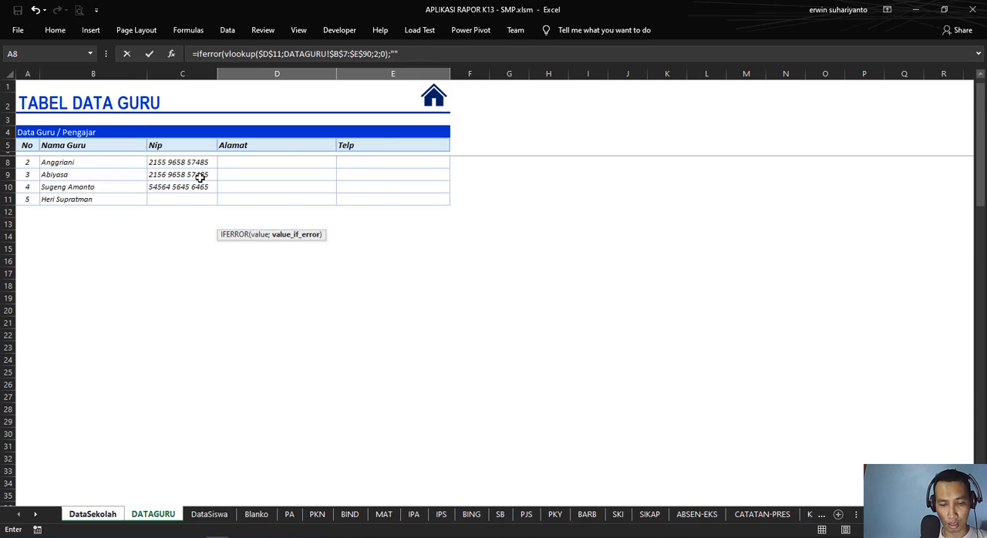
{"action": "type", "text": "\"\")"}
{"action": "key", "text": "Return"}
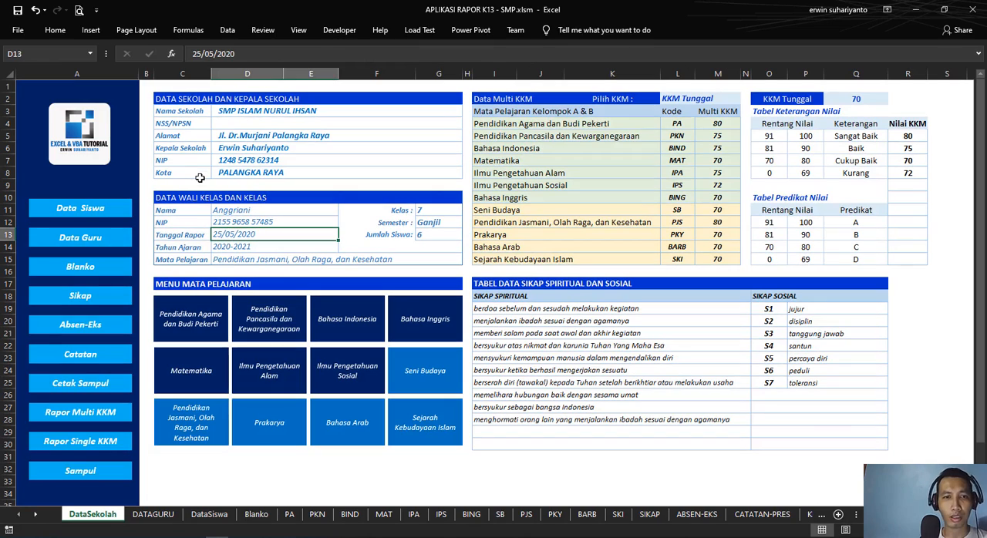
Step: Clear the homeroom teacher's name from D11 and check how the NIP formula in D12 responds
{"action": "left_click", "coordinate": [276, 224]}
{"action": "left_click", "coordinate": [273, 209]}
{"action": "key", "text": "Delete"}
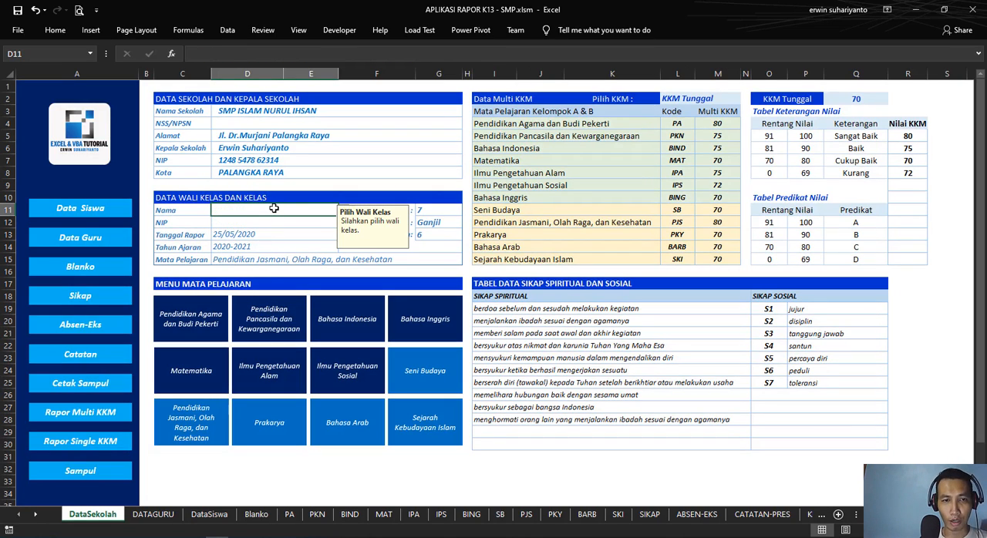
{"action": "left_click", "coordinate": [261, 225]}
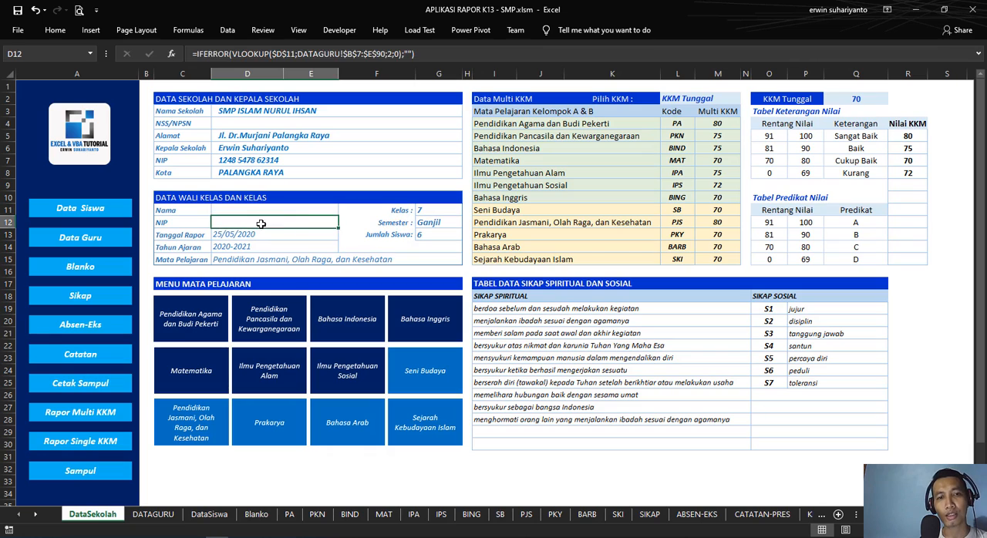
Step: Turn off the input message shown on selection in cell D11's data validation, keeping its dropdown list
{"action": "left_click", "coordinate": [315, 210]}
{"action": "left_click_drag", "start_coordinate": [349, 217], "coordinate": [309, 234]}
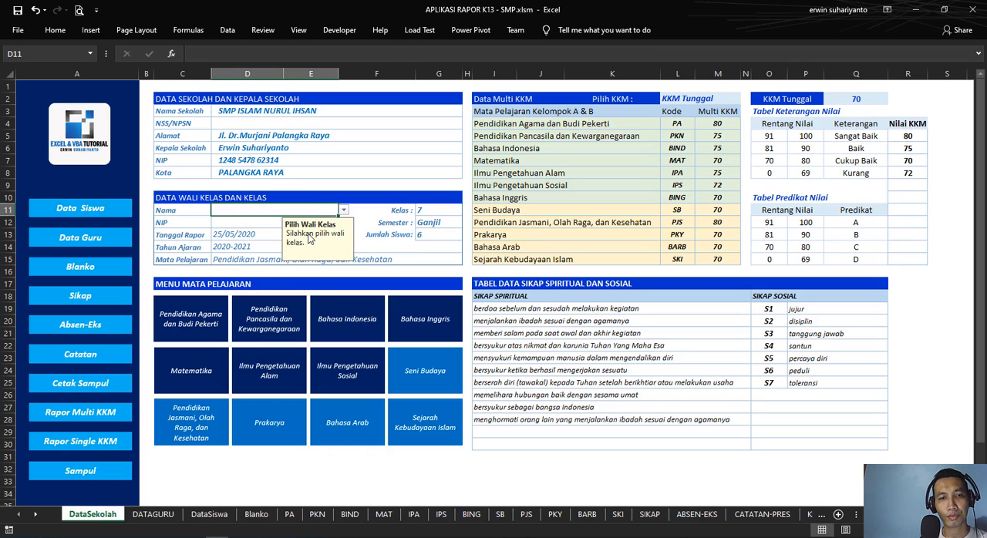
{"action": "left_click", "coordinate": [360, 210]}
{"action": "left_click", "coordinate": [322, 211]}
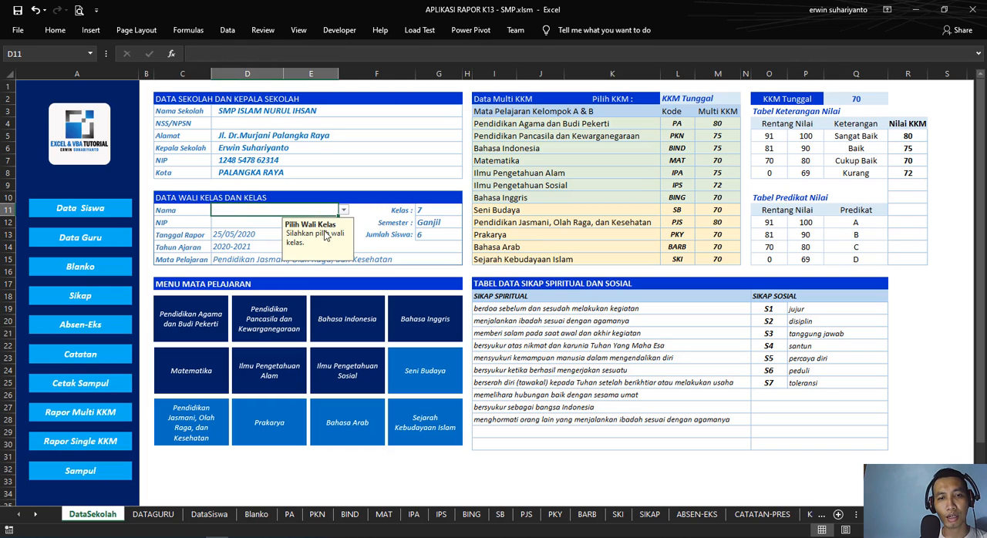
{"action": "left_click", "coordinate": [228, 31]}
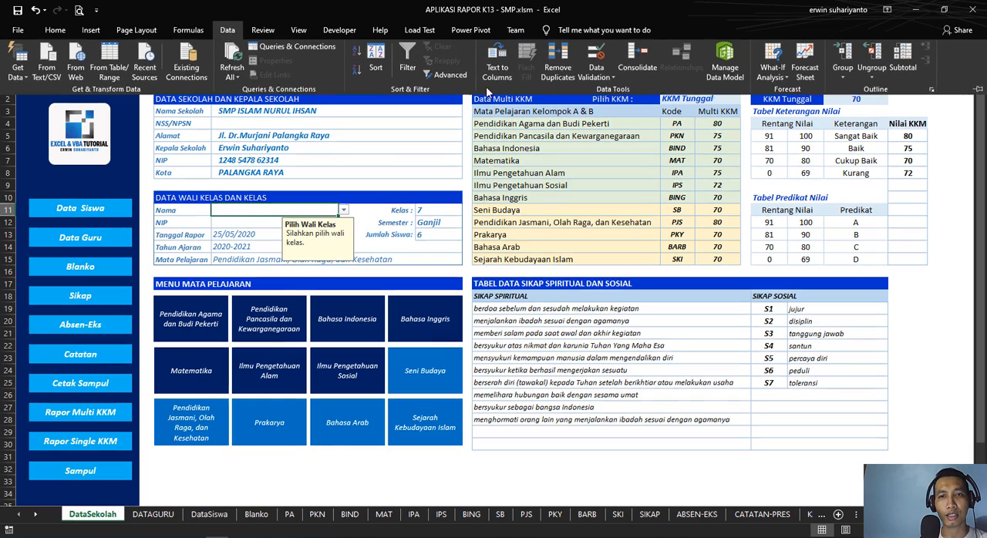
{"action": "left_click", "coordinate": [558, 57]}
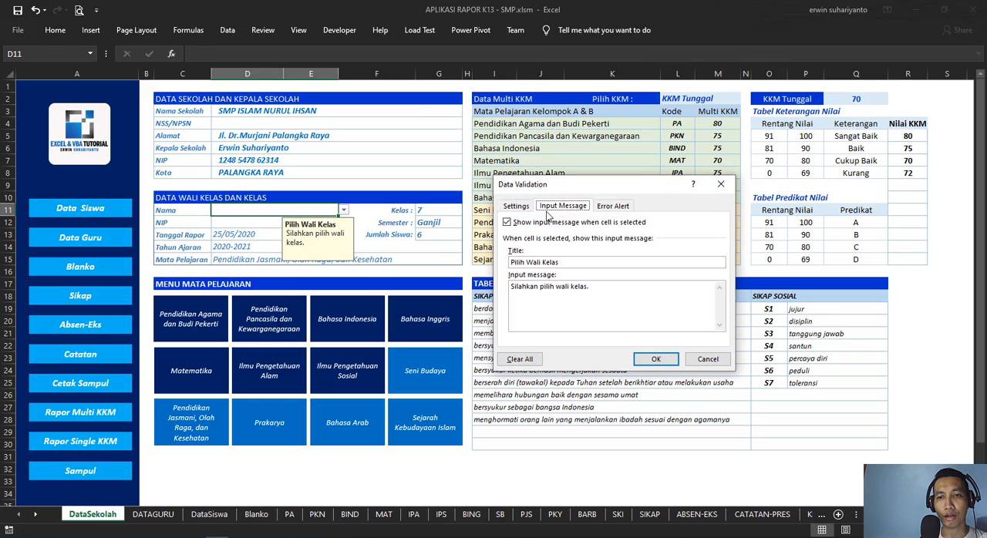
{"action": "left_click", "coordinate": [515, 224]}
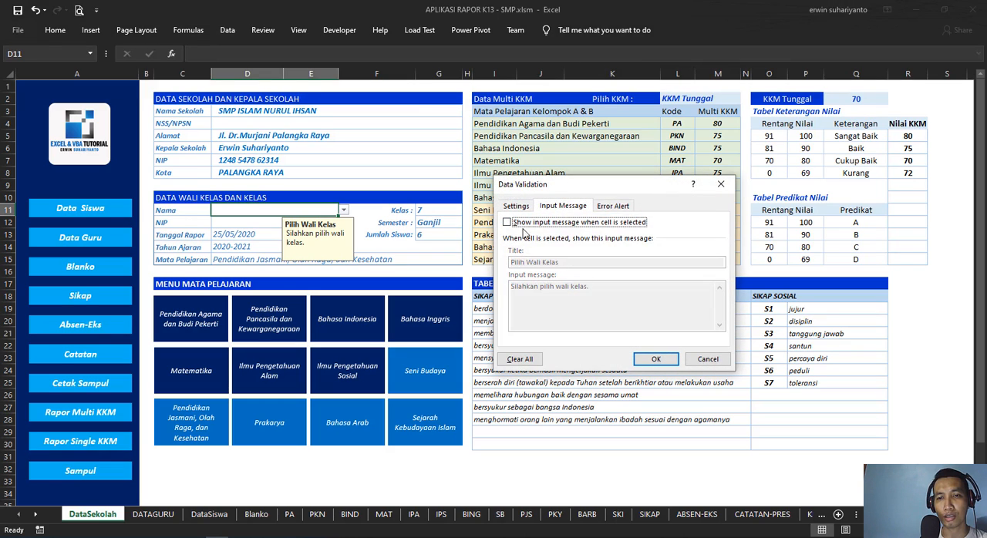
{"action": "left_click", "coordinate": [653, 359]}
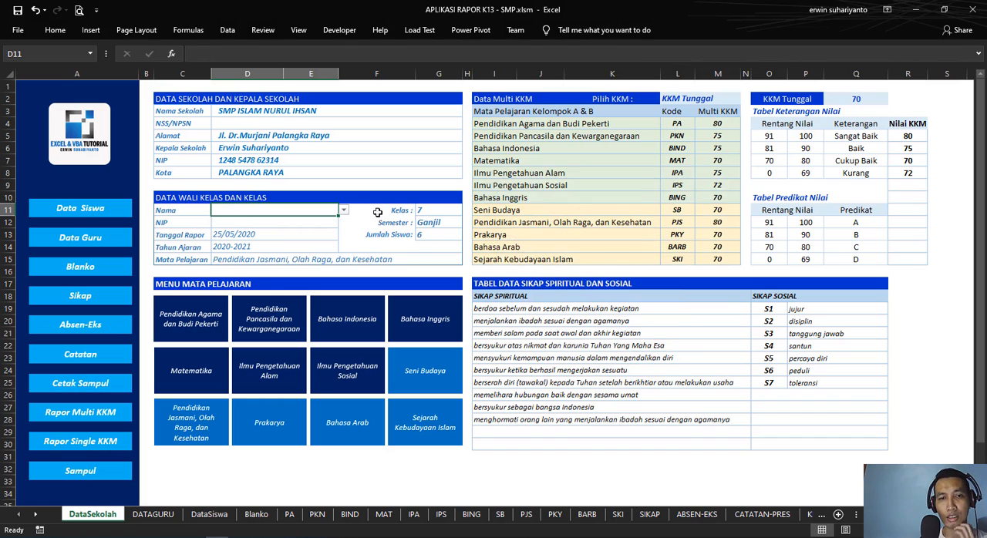
Step: Test the NIP lookup by choosing the third and then the fourth teacher from D11's dropdown list
{"action": "left_click", "coordinate": [344, 211]}
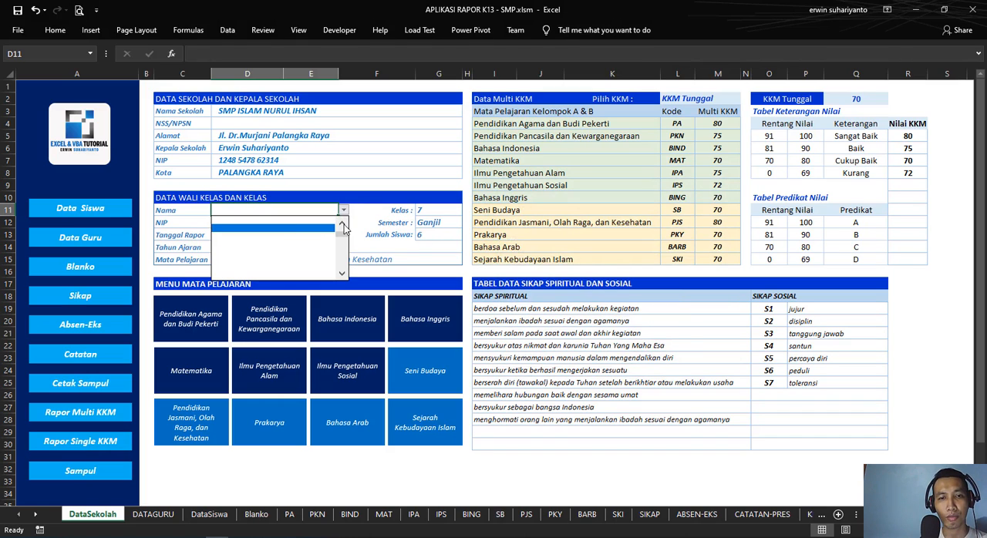
{"action": "left_click", "coordinate": [305, 236]}
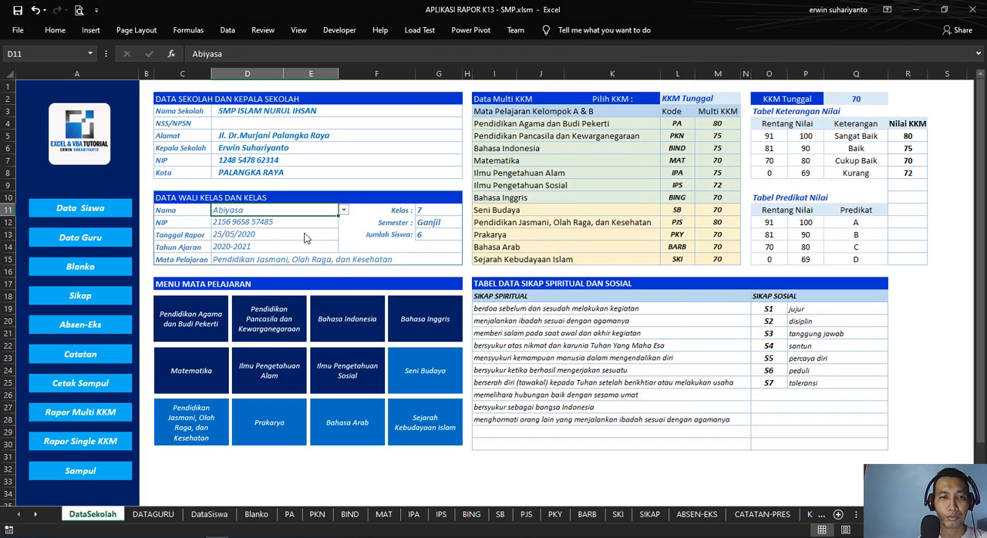
{"action": "left_click", "coordinate": [344, 211]}
{"action": "left_click", "coordinate": [312, 241]}
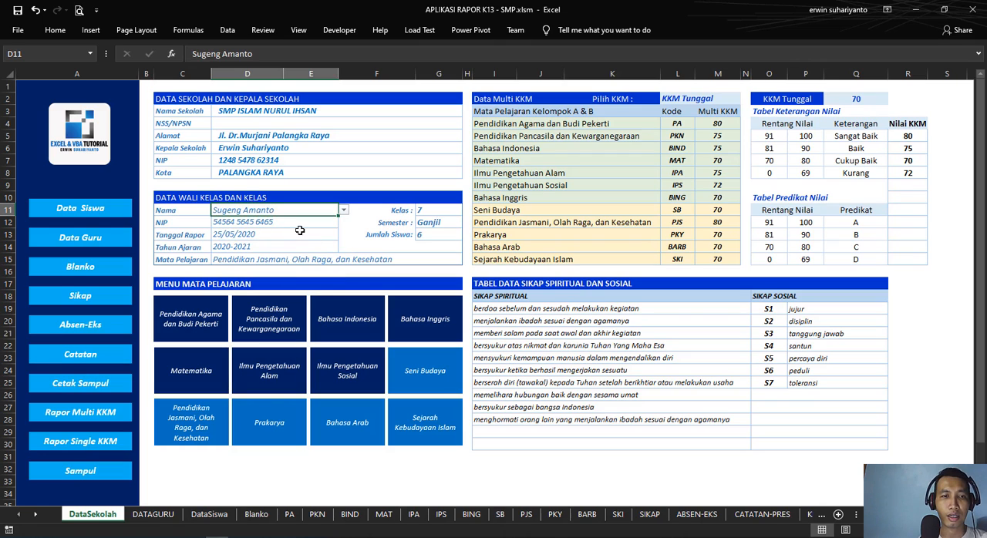
Step: Review the NIP formula in D12, the report date in D13 and the school year in D14
{"action": "left_click", "coordinate": [300, 233]}
{"action": "left_click", "coordinate": [269, 223]}
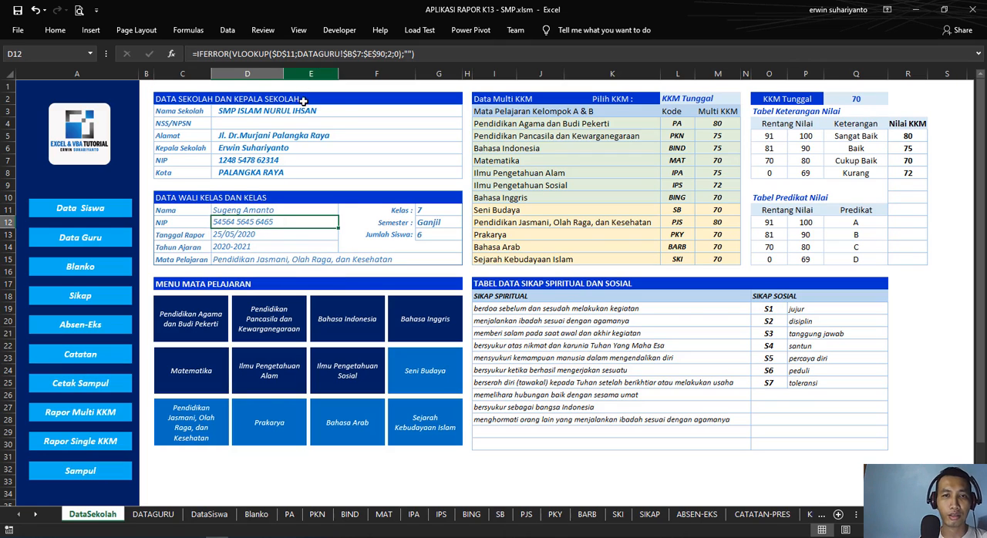
{"action": "left_click", "coordinate": [261, 233]}
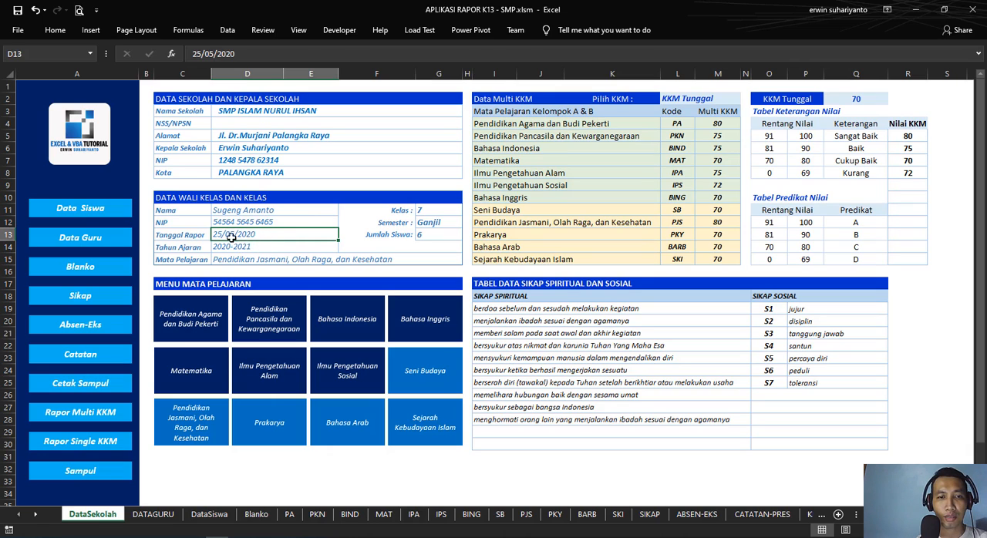
{"action": "left_click", "coordinate": [261, 250]}
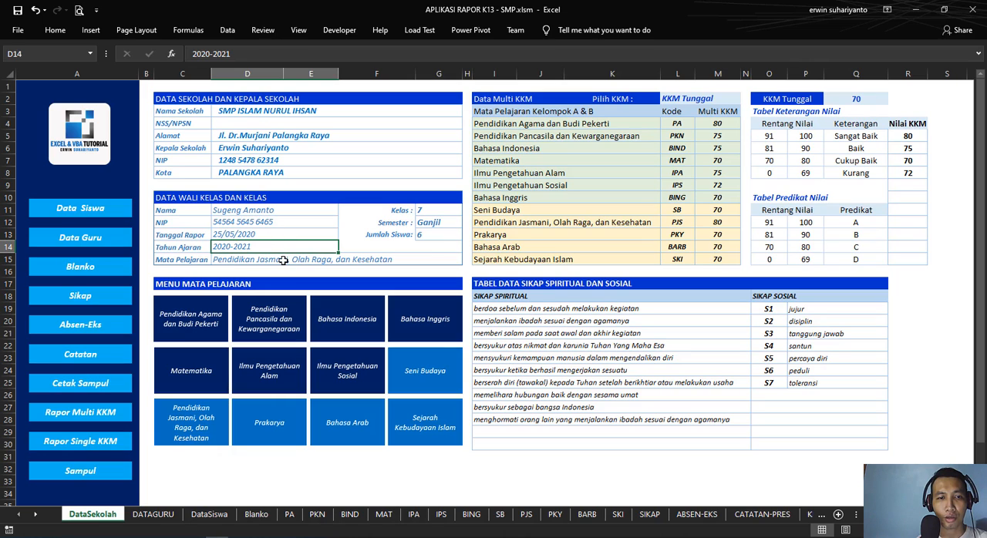
Step: Review the subject field in D15 with its dropdown and the Data Multi KKM table in I2:M15
{"action": "left_click", "coordinate": [287, 260]}
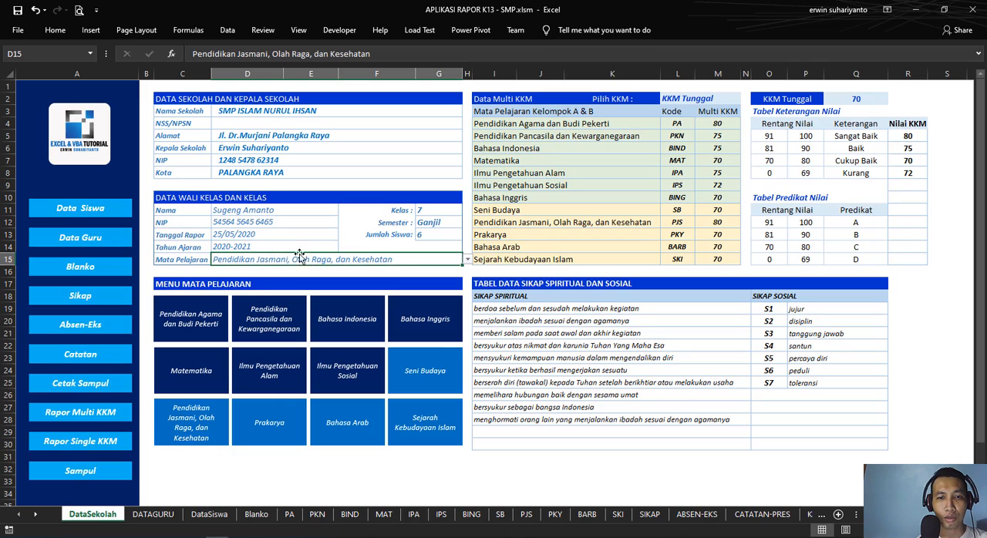
{"action": "left_click", "coordinate": [466, 262]}
{"action": "left_click", "coordinate": [468, 263]}
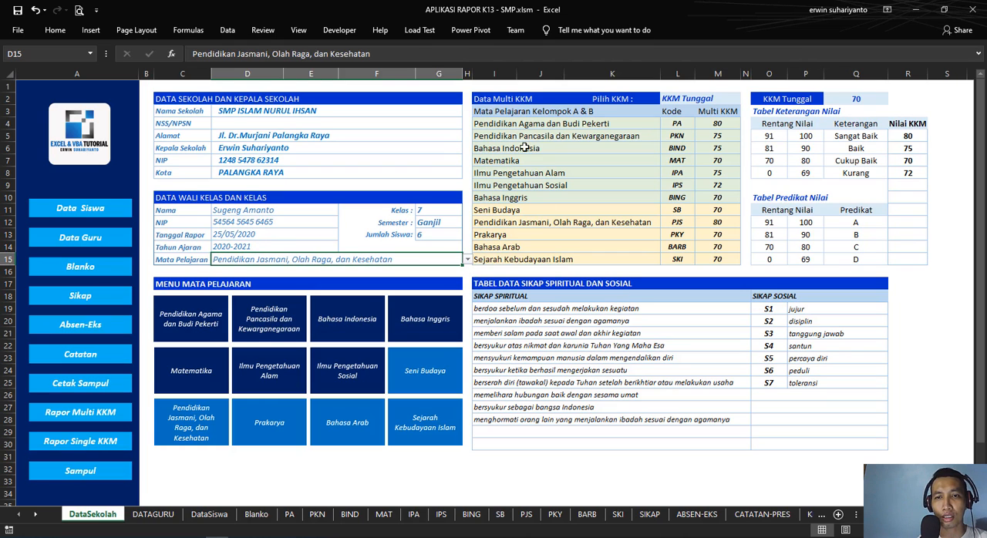
{"action": "left_click_drag", "start_coordinate": [483, 102], "coordinate": [697, 256]}
{"action": "left_click_drag", "start_coordinate": [503, 101], "coordinate": [721, 261]}
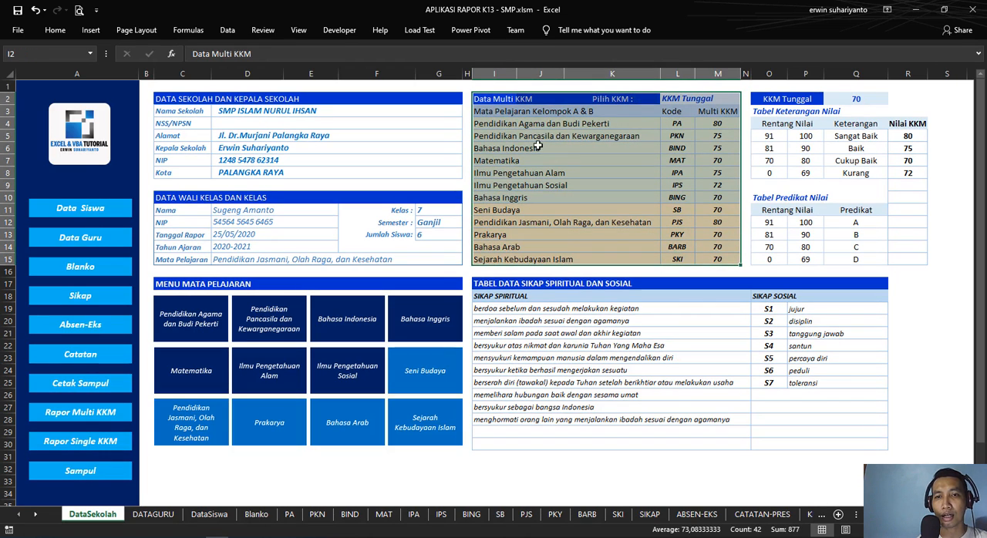
{"action": "left_click", "coordinate": [497, 160]}
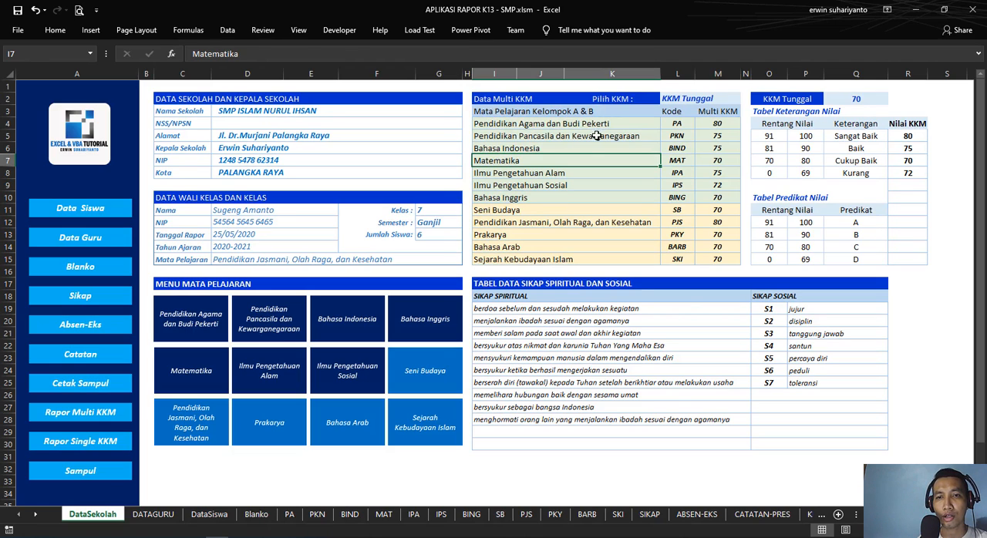
Step: Go through the first group of subjects in I4:I10, from Pendidikan Agama dan Budi Pekerti to Bahasa Inggris
{"action": "left_click_drag", "start_coordinate": [486, 124], "coordinate": [547, 195]}
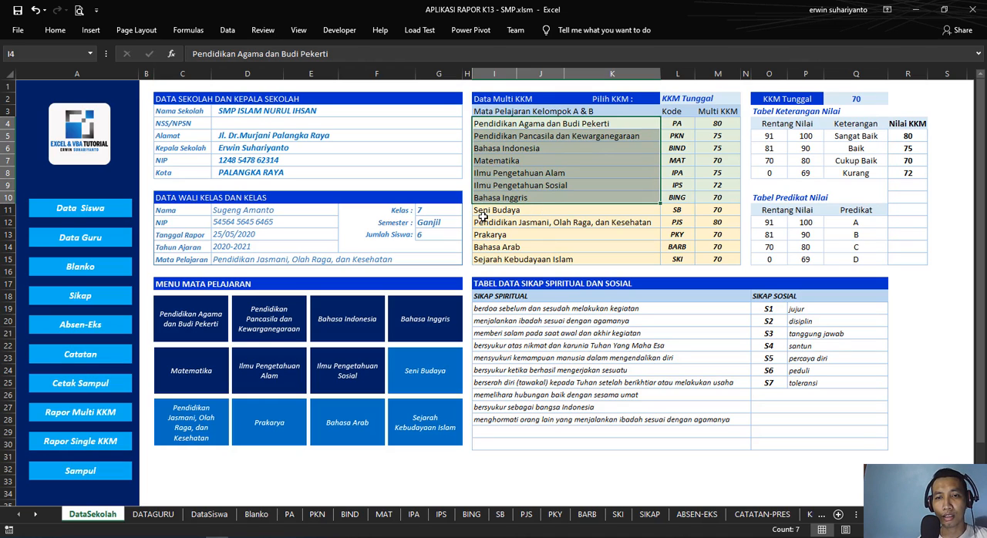
{"action": "left_click", "coordinate": [494, 127]}
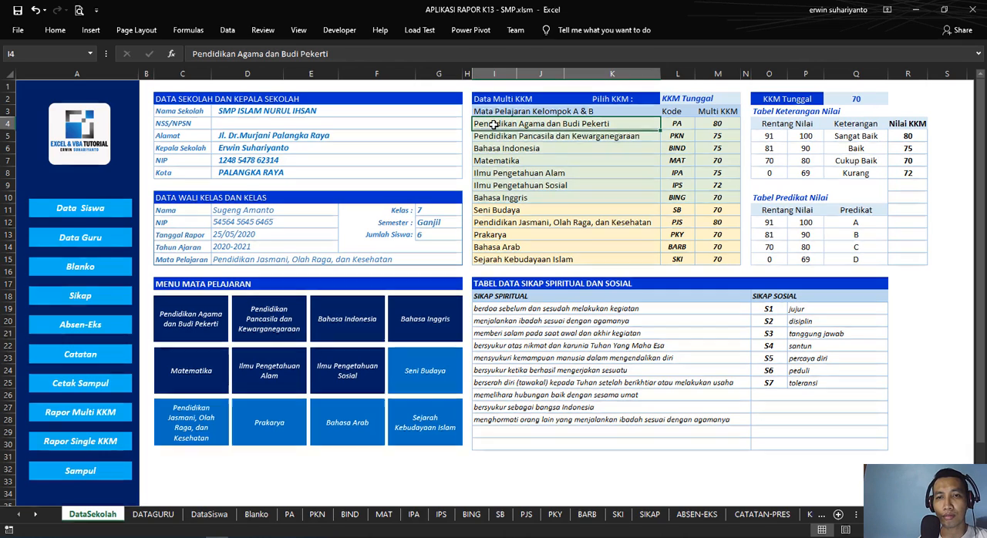
{"action": "left_click", "coordinate": [492, 137]}
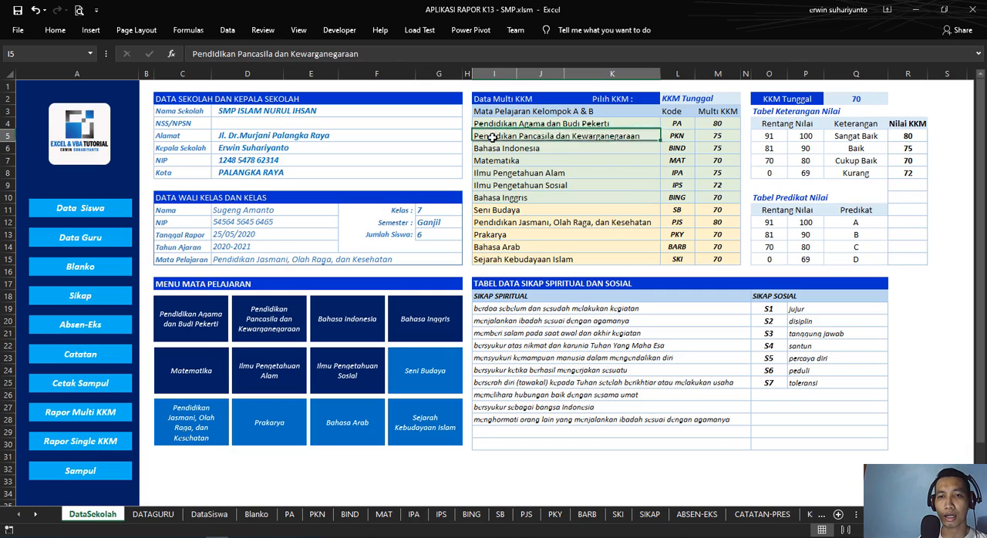
{"action": "left_click", "coordinate": [491, 149]}
{"action": "left_click", "coordinate": [491, 160]}
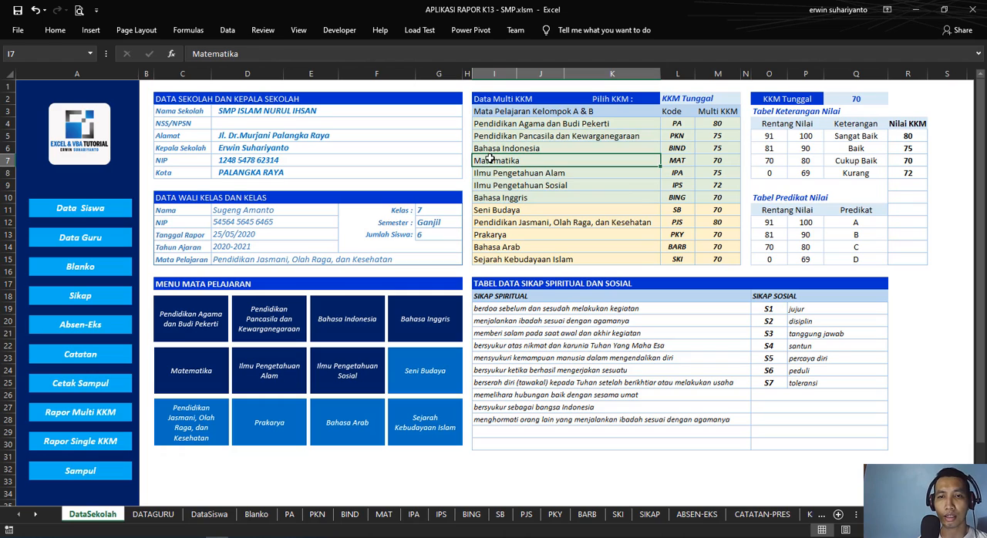
{"action": "left_click", "coordinate": [493, 173]}
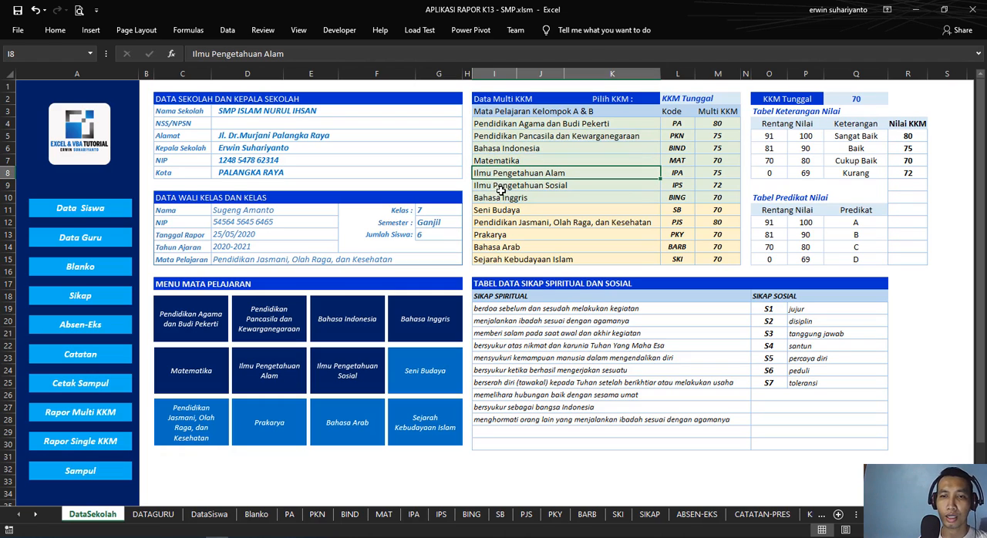
{"action": "left_click", "coordinate": [509, 188]}
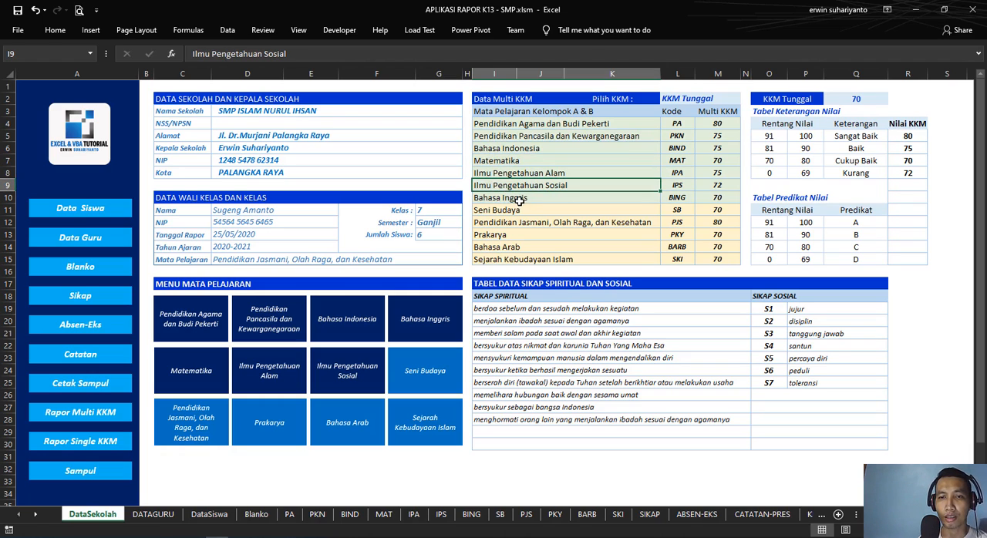
{"action": "left_click", "coordinate": [518, 199]}
{"action": "left_click_drag", "start_coordinate": [502, 123], "coordinate": [502, 196]}
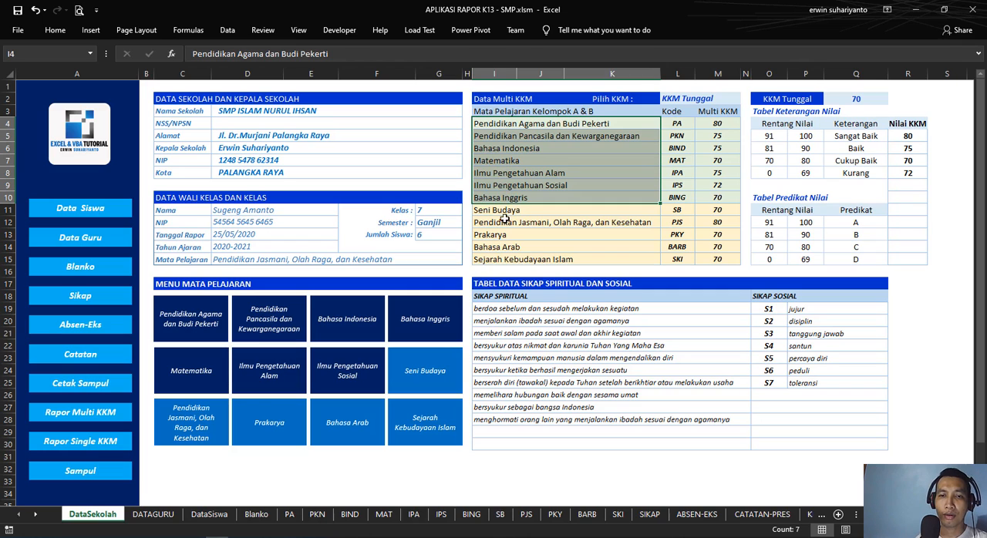
Step: Go through the second group of subjects in I11:I15, from Seni Budaya to Sejarah Kebudayaan Islam
{"action": "left_click_drag", "start_coordinate": [498, 213], "coordinate": [524, 261]}
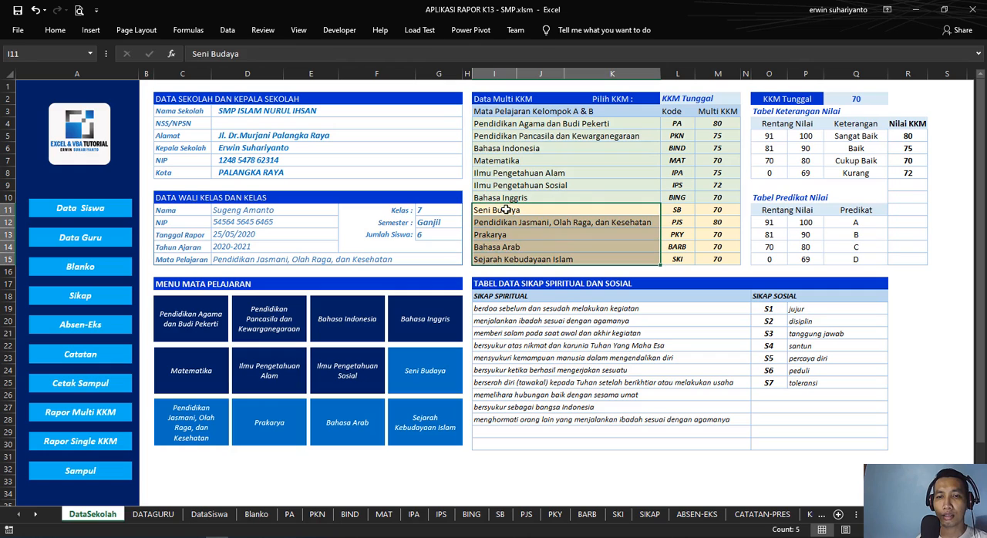
{"action": "left_click", "coordinate": [505, 209]}
{"action": "left_click", "coordinate": [505, 222]}
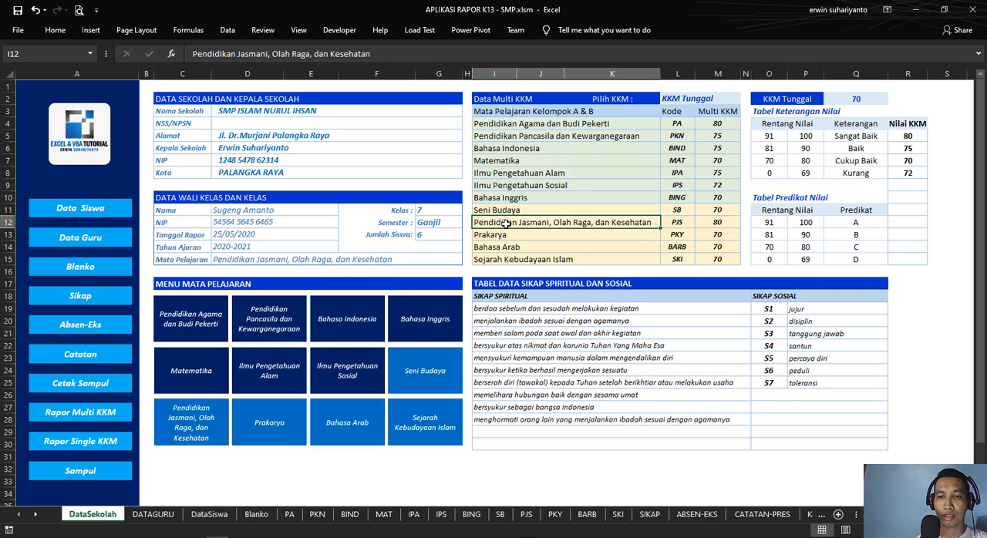
{"action": "left_click", "coordinate": [495, 236]}
{"action": "left_click", "coordinate": [513, 247]}
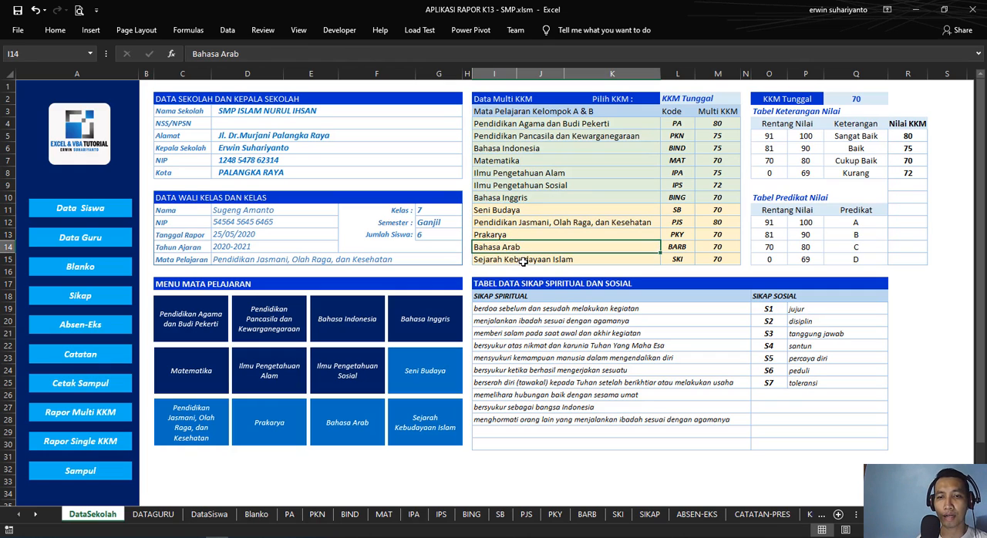
{"action": "left_click", "coordinate": [525, 260]}
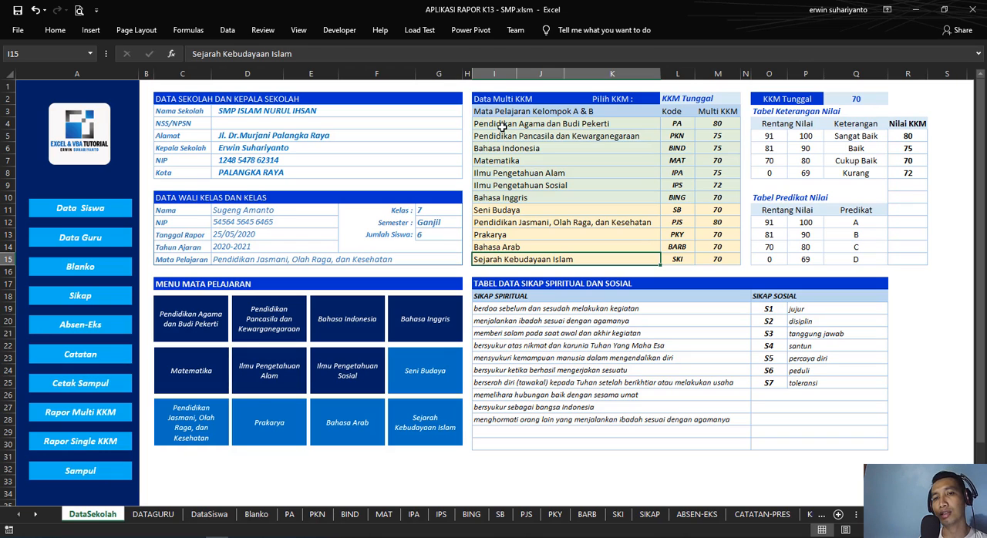
Step: Compare the options in D15's subject dropdown with the full subject list in I4:I15
{"action": "left_click_drag", "start_coordinate": [521, 128], "coordinate": [505, 264]}
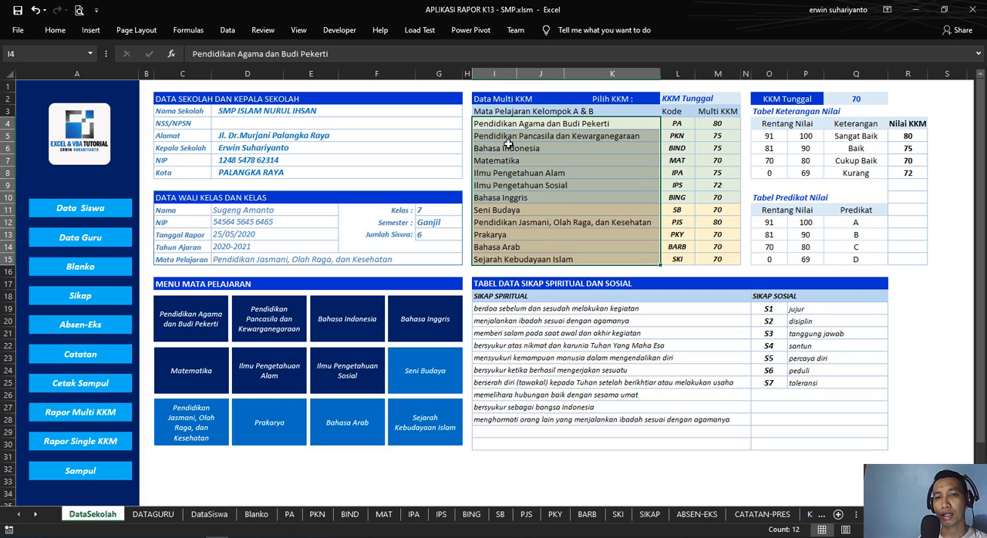
{"action": "left_click", "coordinate": [425, 259]}
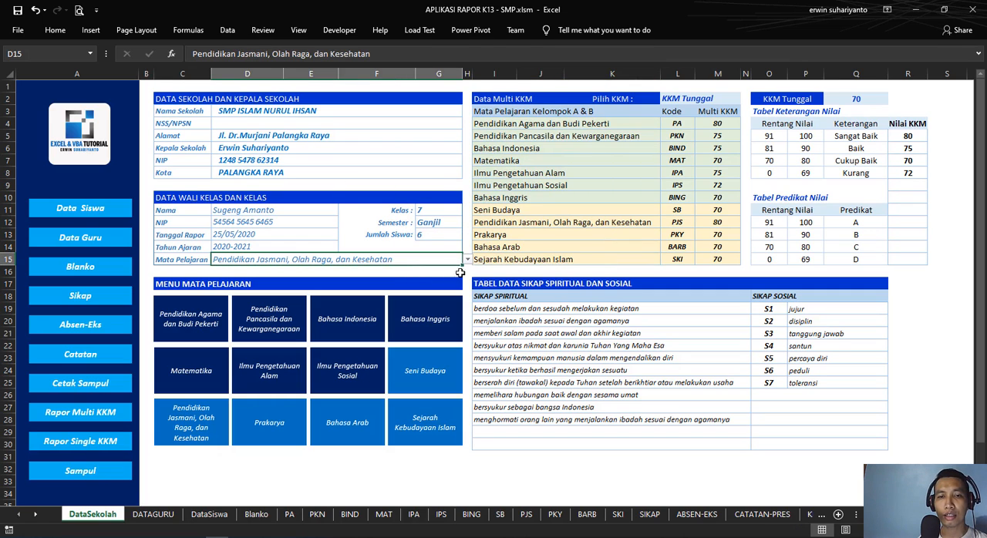
{"action": "left_click", "coordinate": [466, 259]}
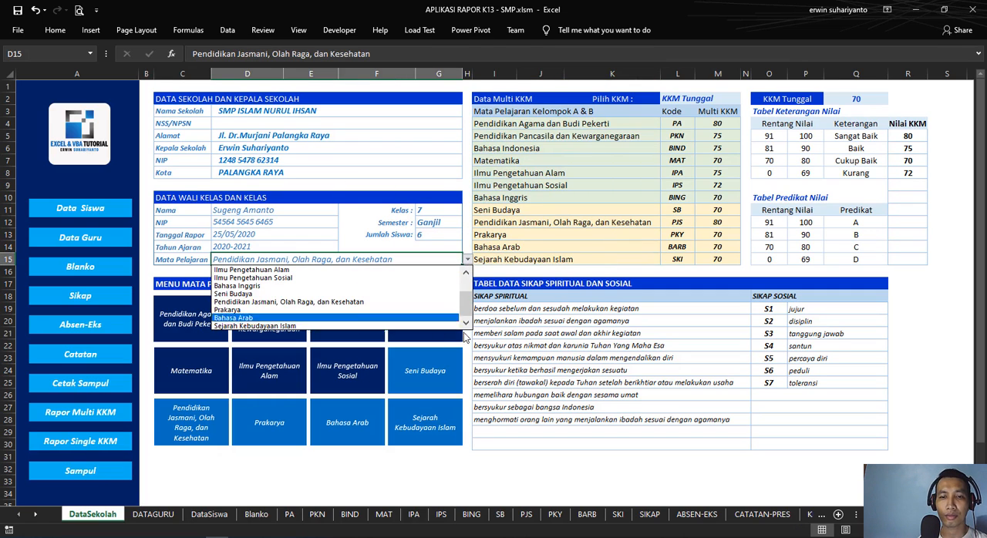
{"action": "left_click_drag", "start_coordinate": [463, 311], "coordinate": [364, 273]}
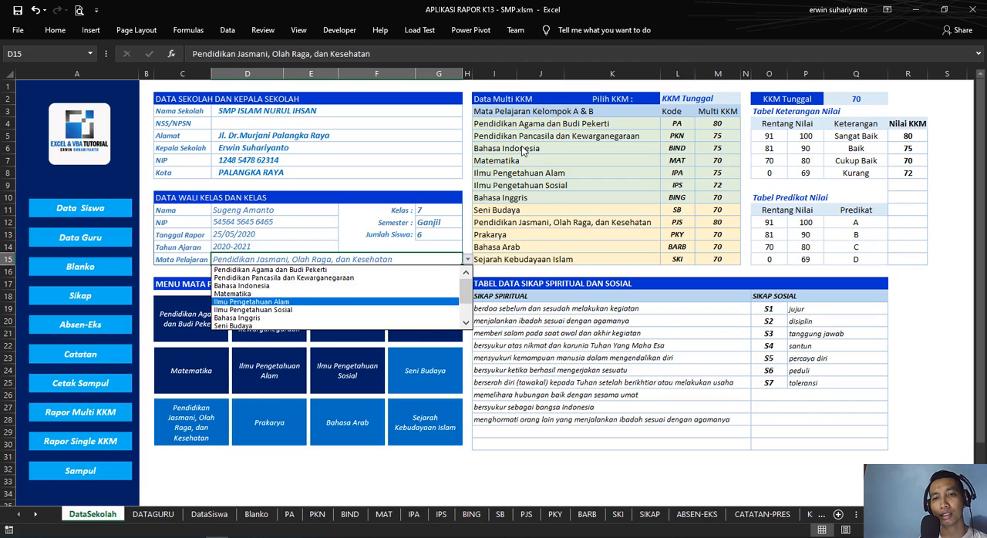
{"action": "left_click", "coordinate": [506, 124]}
{"action": "left_click", "coordinate": [505, 126]}
{"action": "left_click_drag", "start_coordinate": [506, 126], "coordinate": [504, 256]}
{"action": "left_click", "coordinate": [371, 256]}
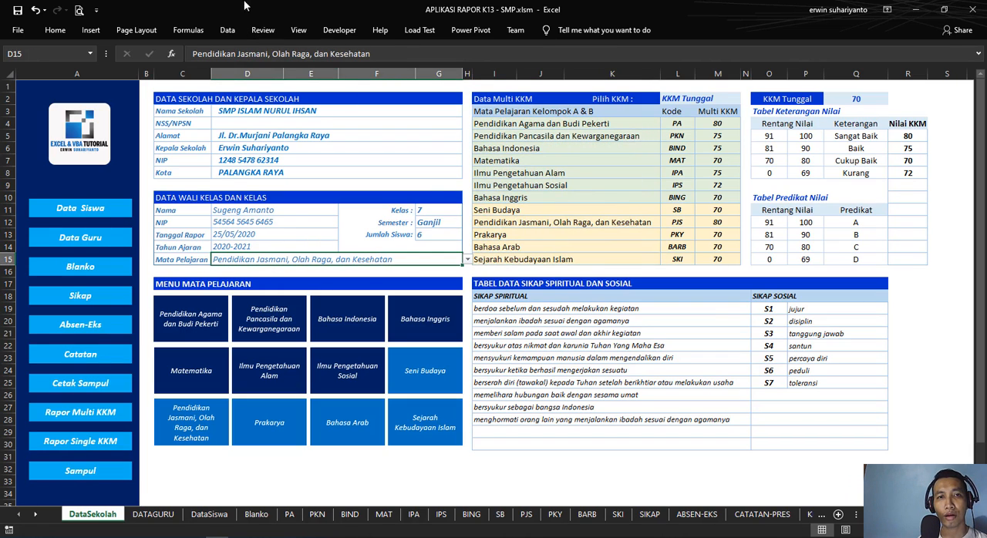
Step: Check the list source in cell D15's data validation and close the settings without altering them
{"action": "left_click", "coordinate": [237, 31]}
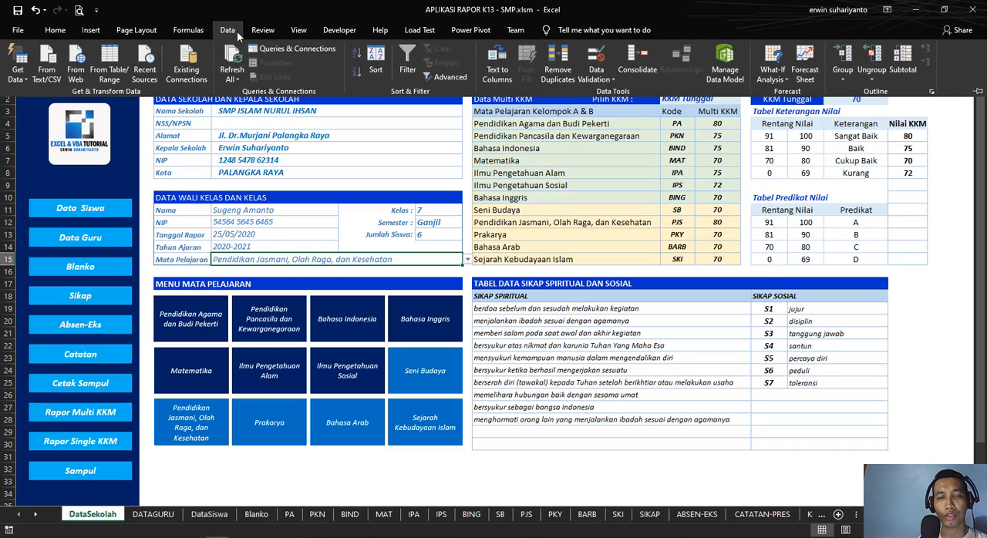
{"action": "left_click", "coordinate": [598, 56]}
{"action": "left_click_drag", "start_coordinate": [586, 186], "coordinate": [293, 104]}
{"action": "left_click", "coordinate": [521, 186]}
{"action": "left_click", "coordinate": [563, 278]}
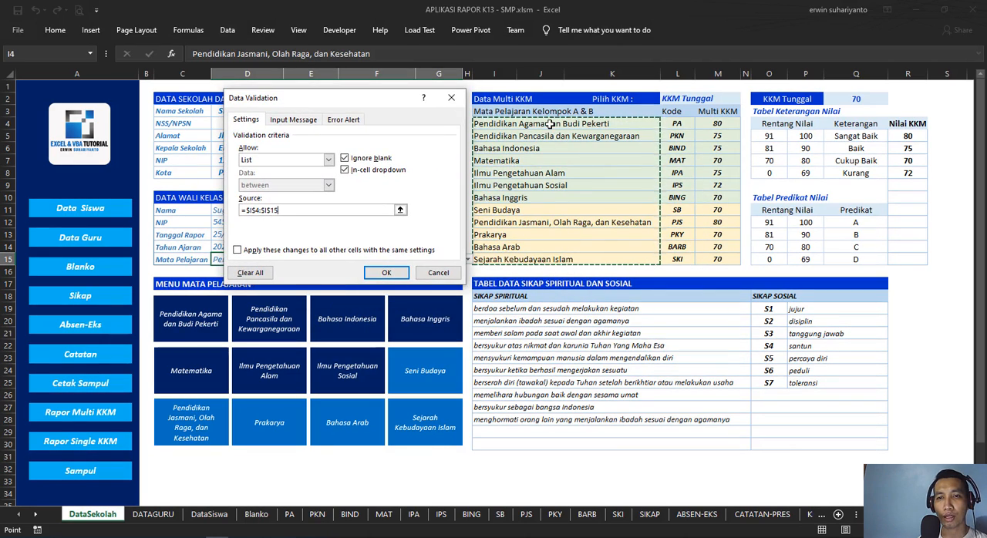
{"action": "left_click", "coordinate": [377, 272]}
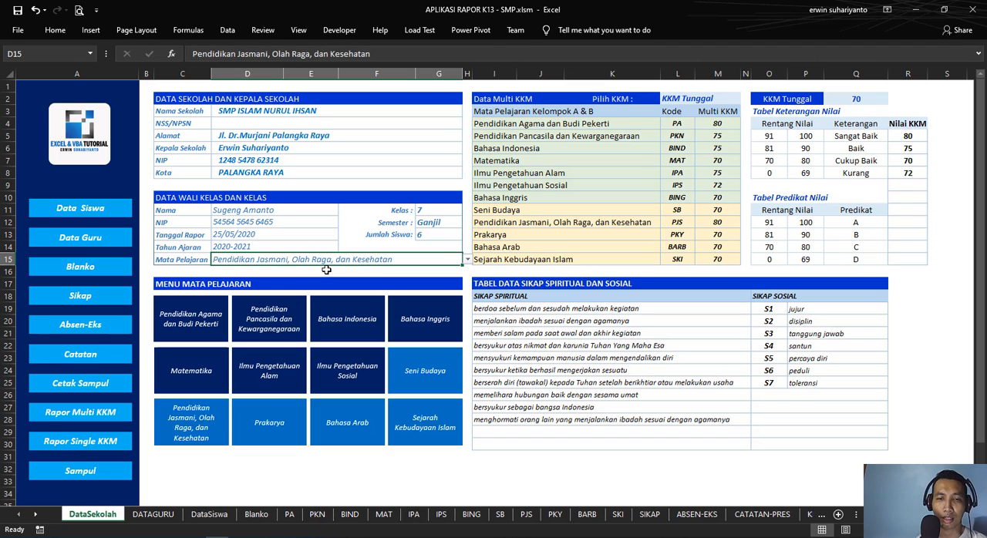
Step: Review the class in G11 and the options in the semester dropdown in G12
{"action": "left_click", "coordinate": [448, 210]}
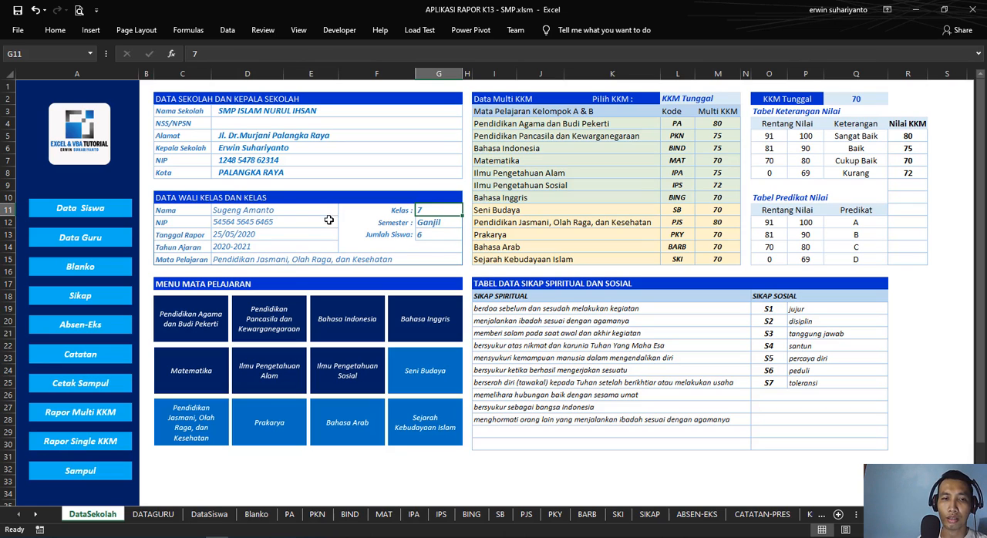
{"action": "left_click", "coordinate": [435, 222]}
{"action": "left_click", "coordinate": [467, 222]}
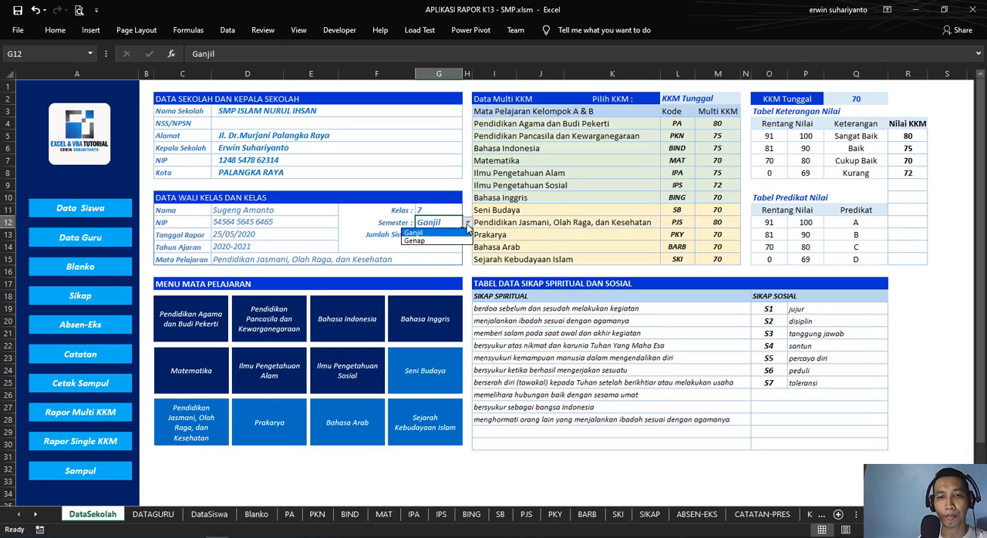
{"action": "left_click", "coordinate": [467, 225]}
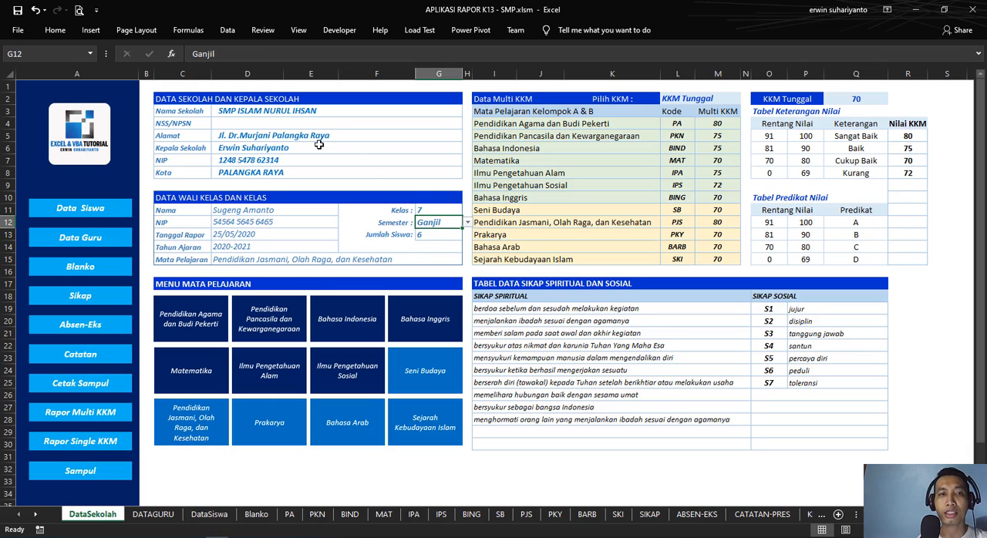
Step: Open the data validation settings of semester cell G12 and examine its list source
{"action": "left_click", "coordinate": [230, 33]}
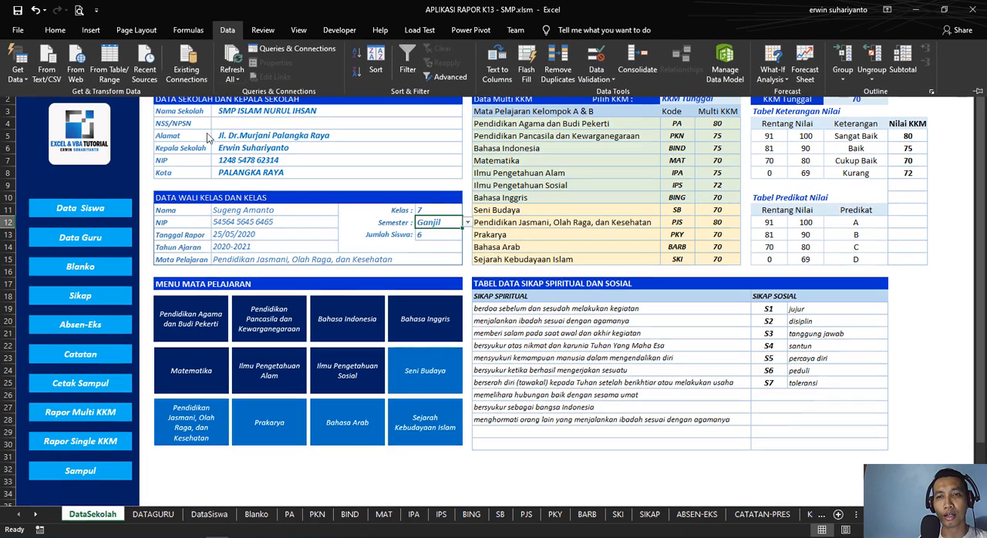
{"action": "left_click", "coordinate": [594, 56]}
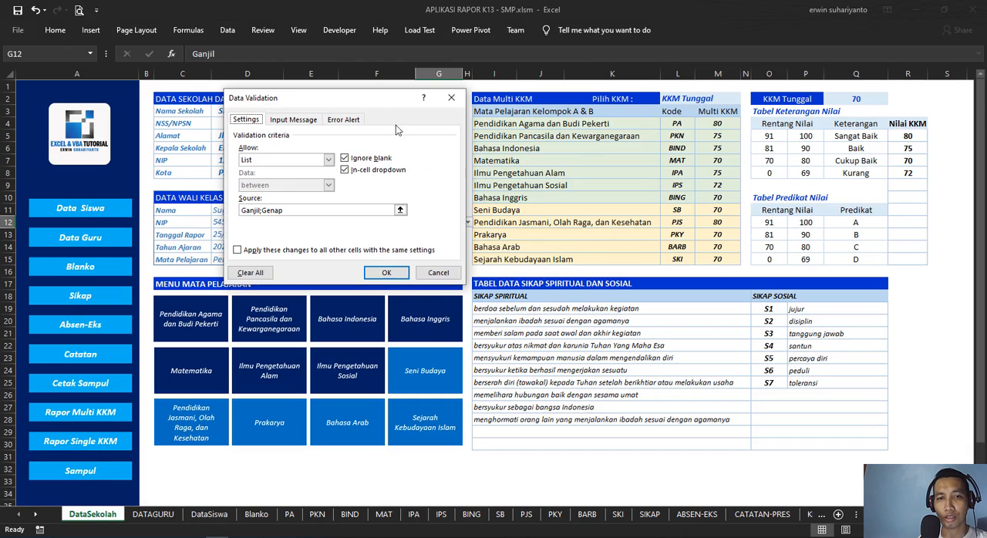
{"action": "left_click_drag", "start_coordinate": [358, 100], "coordinate": [678, 167]}
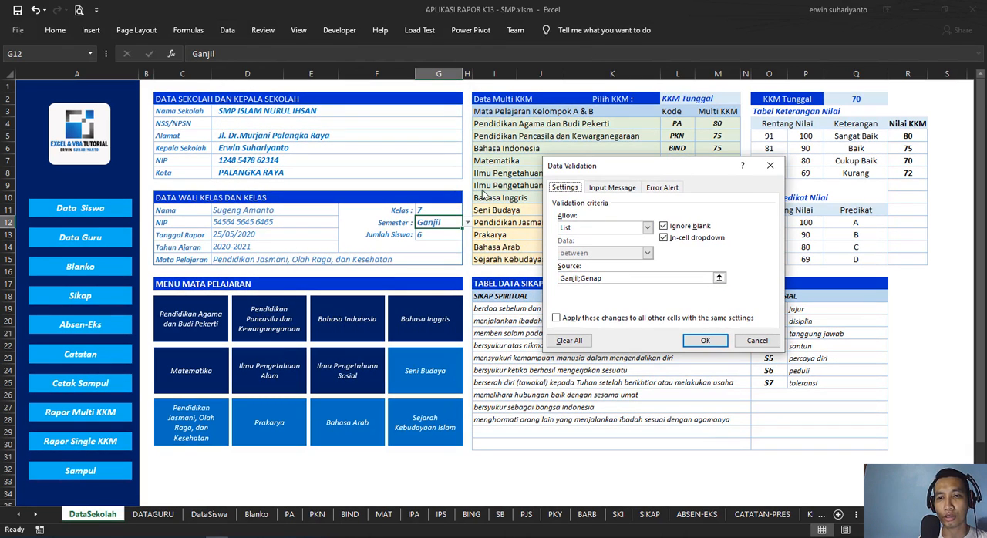
{"action": "left_click_drag", "start_coordinate": [602, 278], "coordinate": [548, 282]}
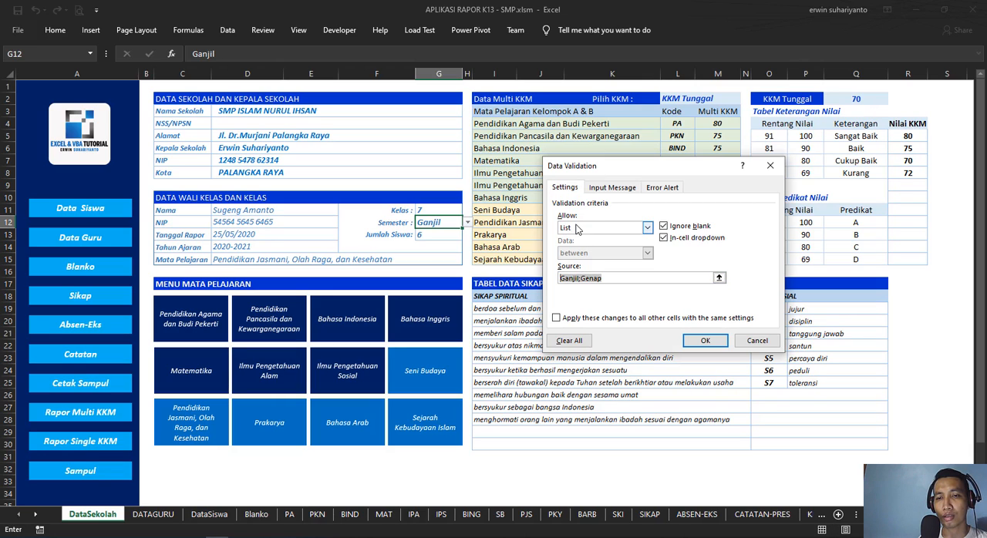
{"action": "left_click", "coordinate": [619, 280]}
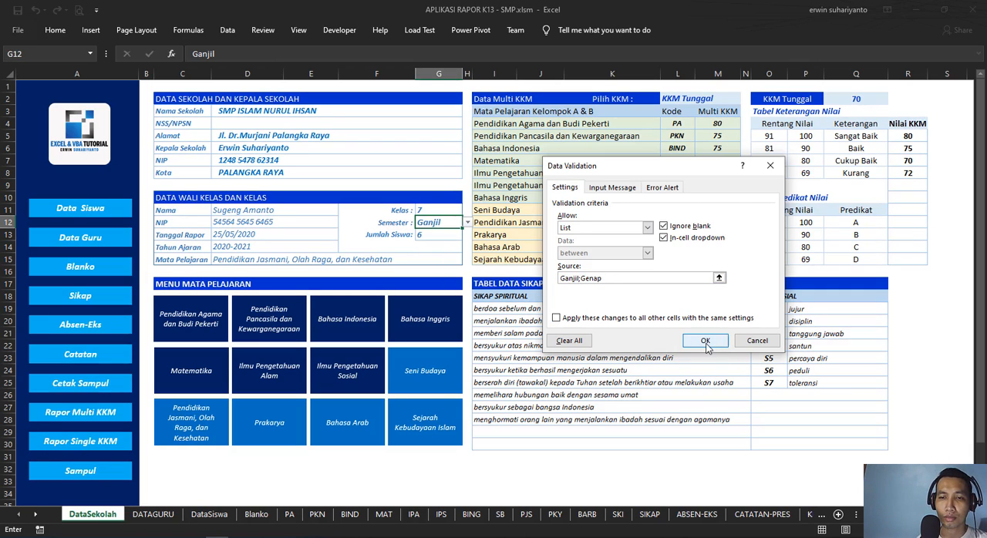
Step: Try Semester1;Semester2 as the list source in G12's semester validation
{"action": "left_click_drag", "start_coordinate": [607, 279], "coordinate": [546, 285]}
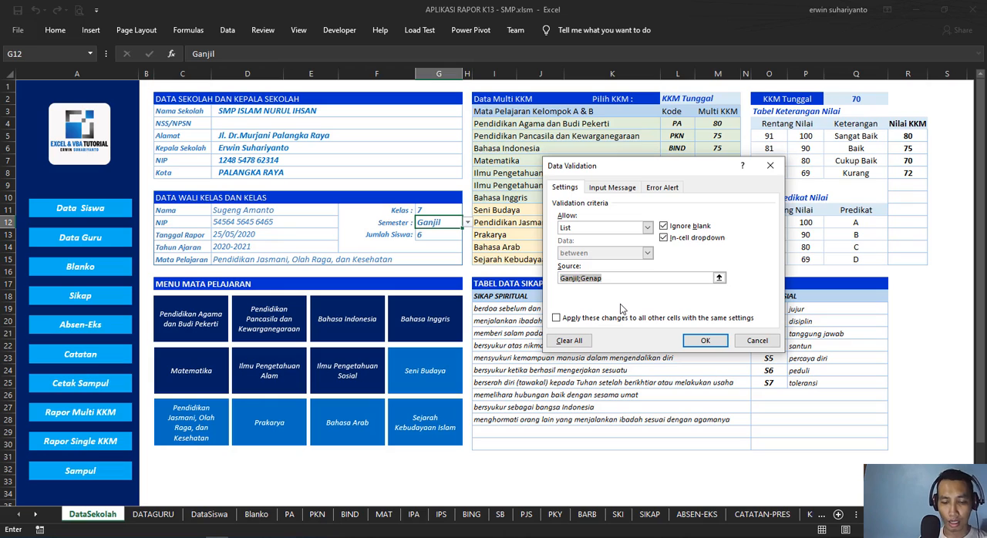
{"action": "key", "text": "Delete"}
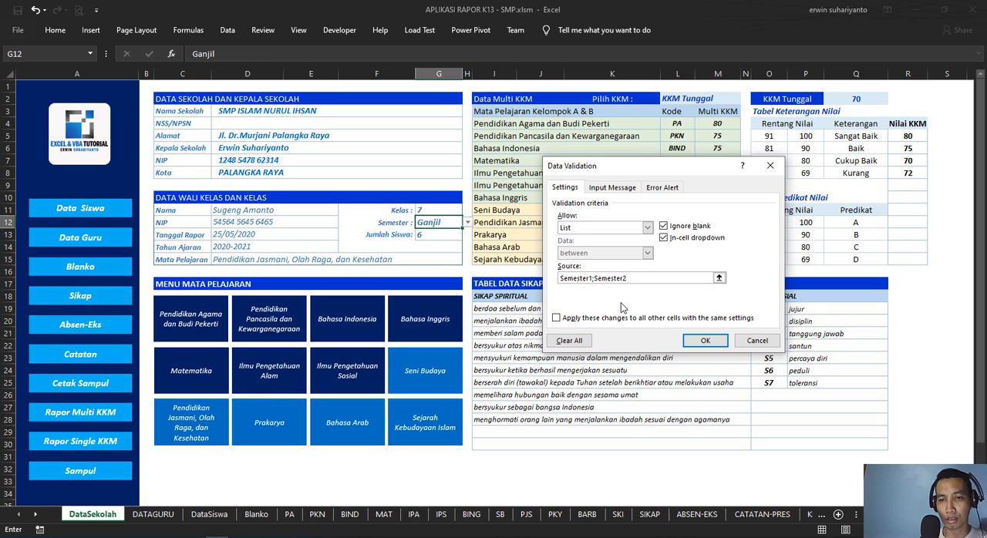
Step: Set G12's validation list source back to Ganjil;Genap and apply the settings
{"action": "left_click_drag", "start_coordinate": [633, 281], "coordinate": [541, 285]}
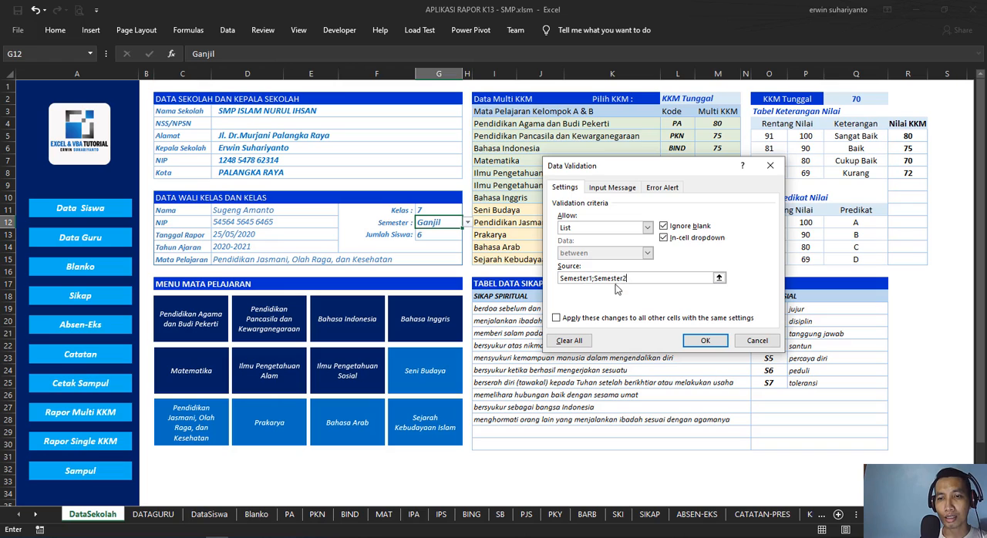
{"action": "left_click_drag", "start_coordinate": [628, 279], "coordinate": [554, 277]}
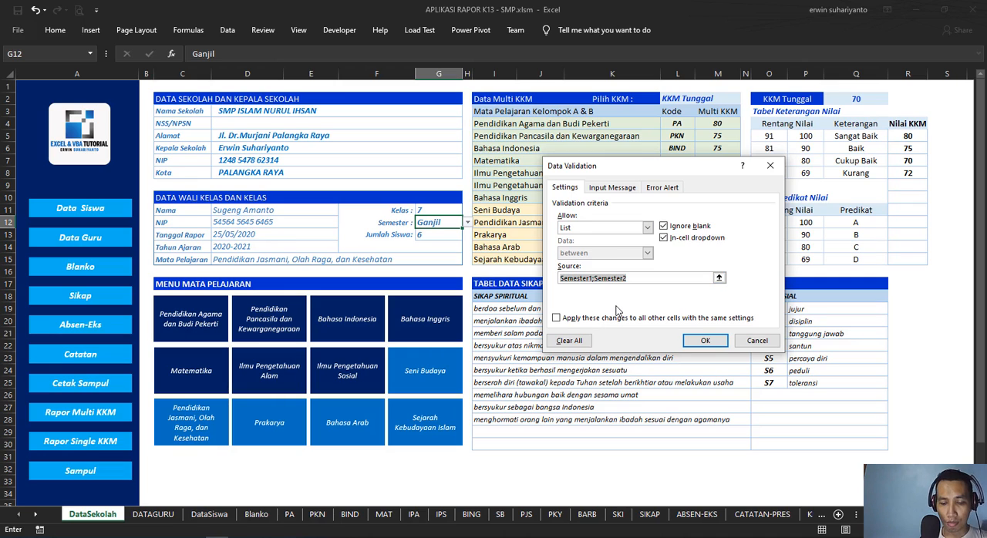
{"action": "key", "text": "BackSpace"}
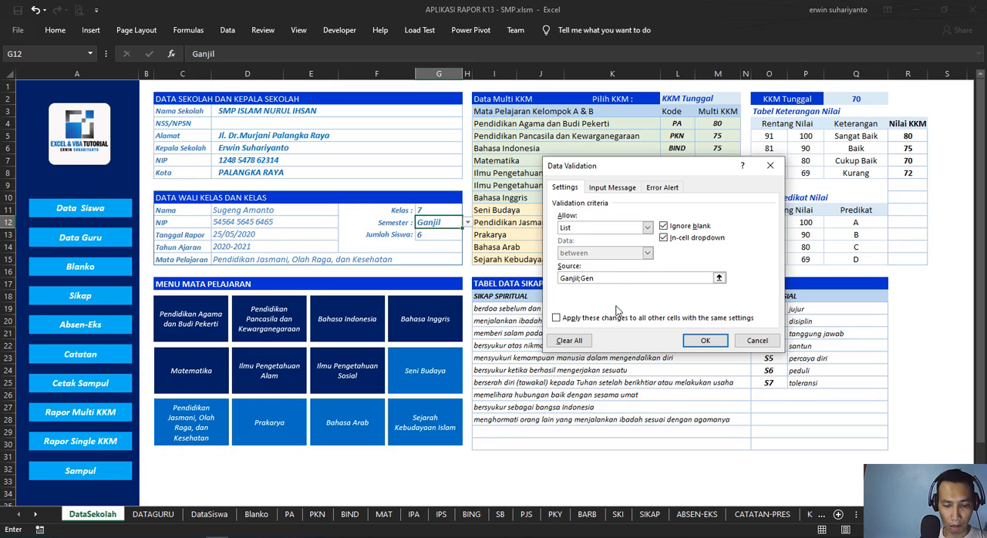
{"action": "key", "text": "Return"}
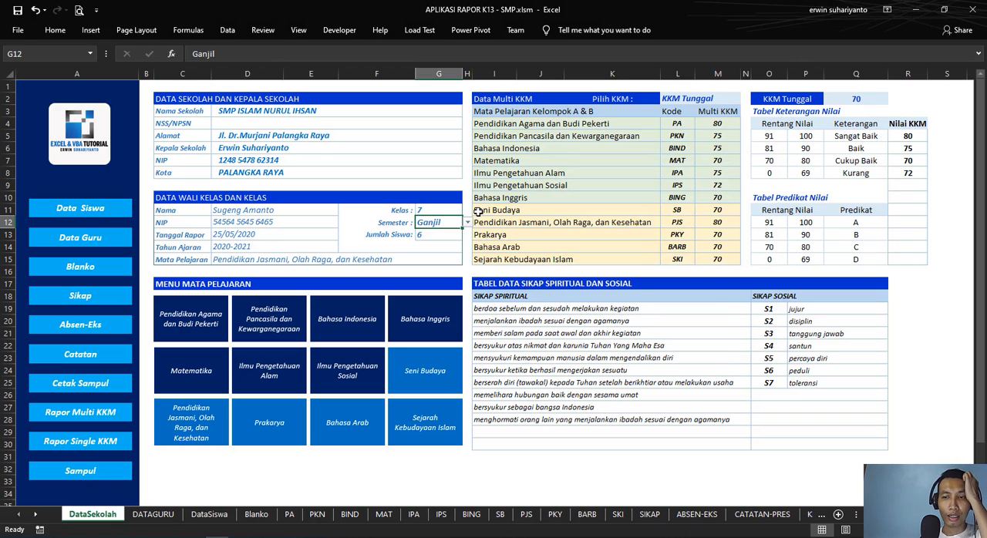
Step: Check the student count formula in G13 and review the column headings A6:Y7 on the DataSiswa sheet
{"action": "left_click", "coordinate": [441, 235]}
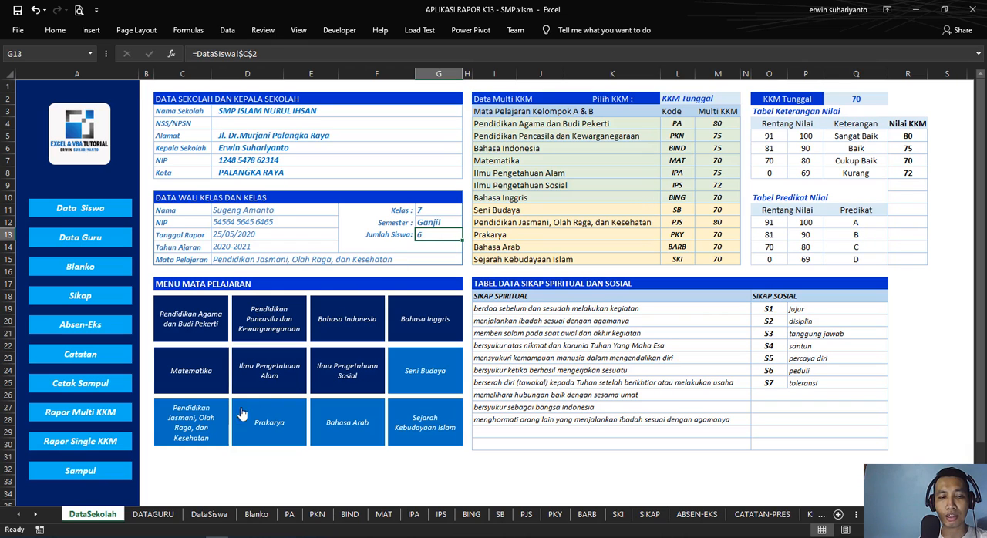
{"action": "left_click", "coordinate": [210, 517]}
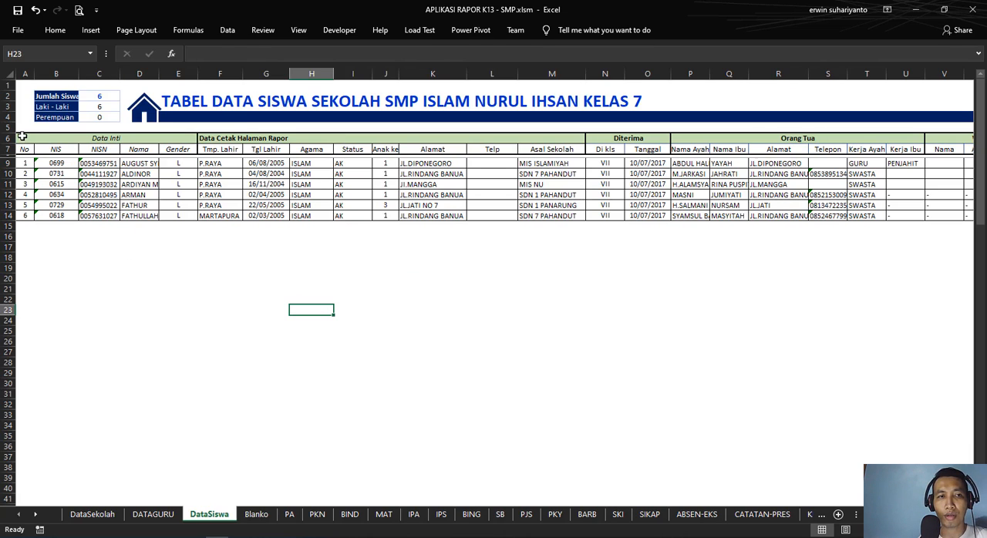
{"action": "left_click_drag", "start_coordinate": [21, 136], "coordinate": [837, 151]}
{"action": "left_click_drag", "start_coordinate": [906, 515], "coordinate": [843, 517]}
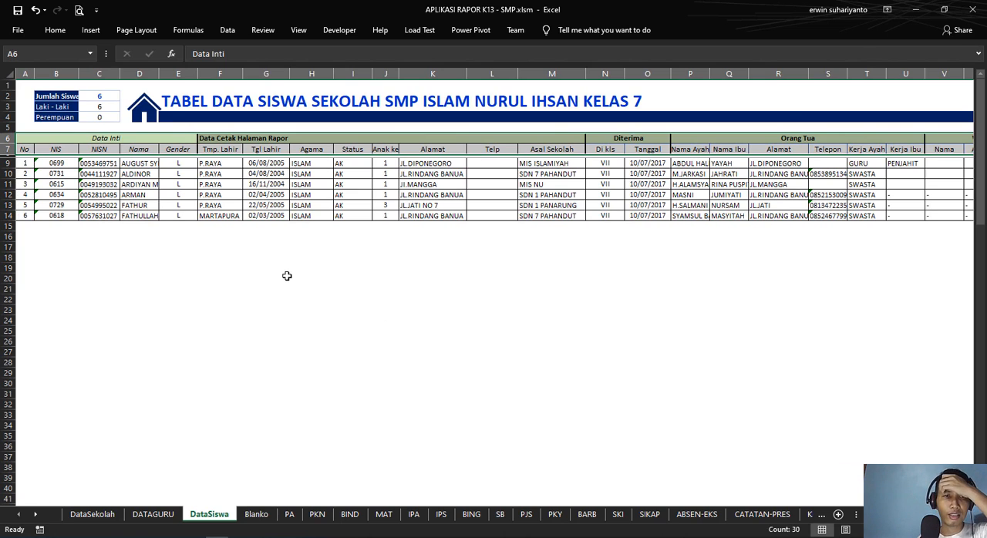
{"action": "left_click", "coordinate": [161, 278]}
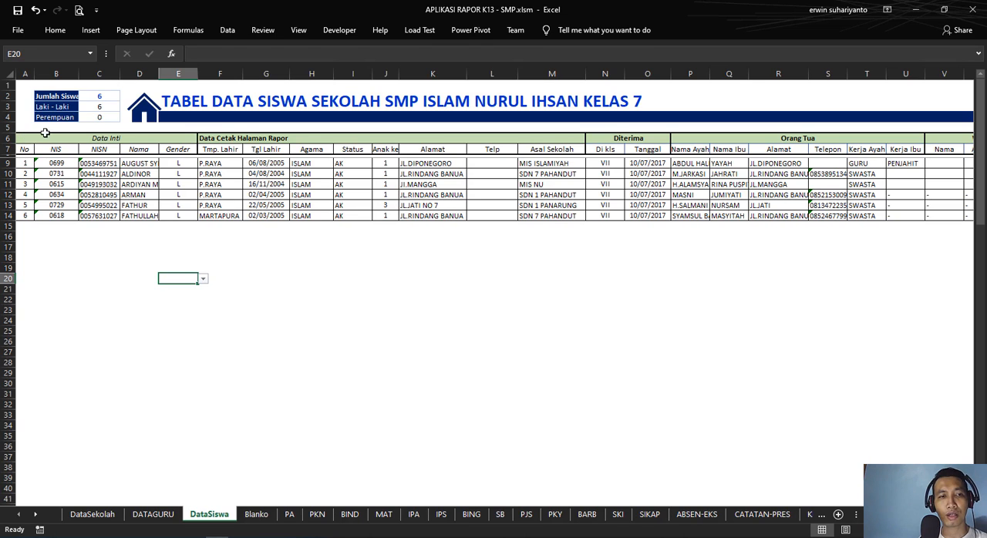
{"action": "left_click_drag", "start_coordinate": [25, 136], "coordinate": [839, 156]}
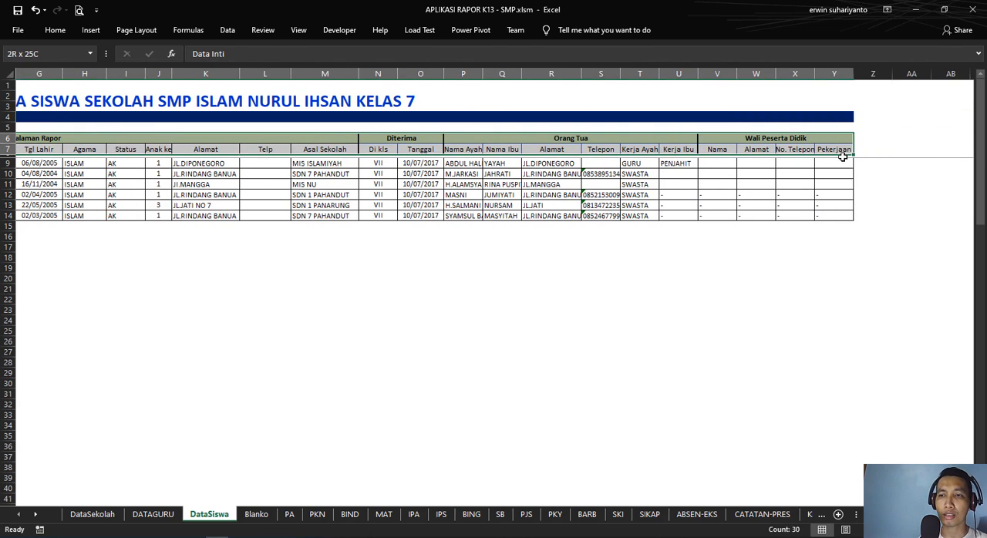
{"action": "left_click", "coordinate": [718, 258]}
{"action": "scroll", "coordinate": [163, 272], "scroll_direction": "left", "scroll_amount": 3}
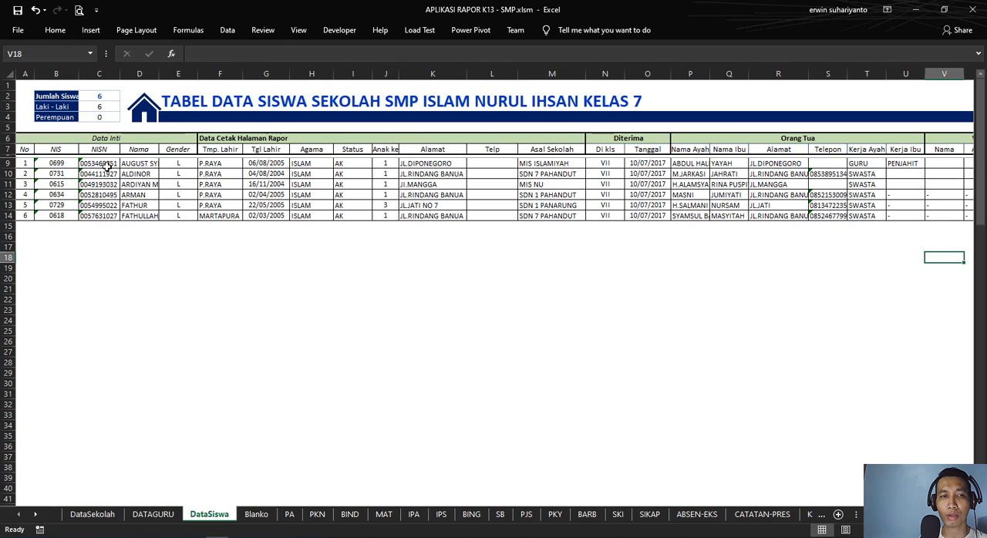
Step: Add a seventh student on the DataSiswa sheet by entering the student's NIS number in B15
{"action": "left_click", "coordinate": [62, 227]}
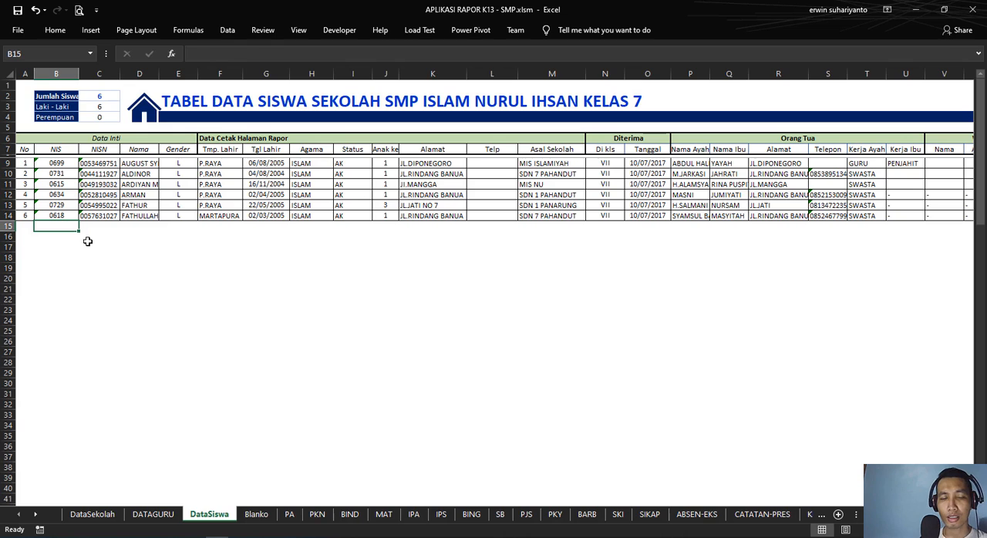
{"action": "left_click", "coordinate": [23, 71]}
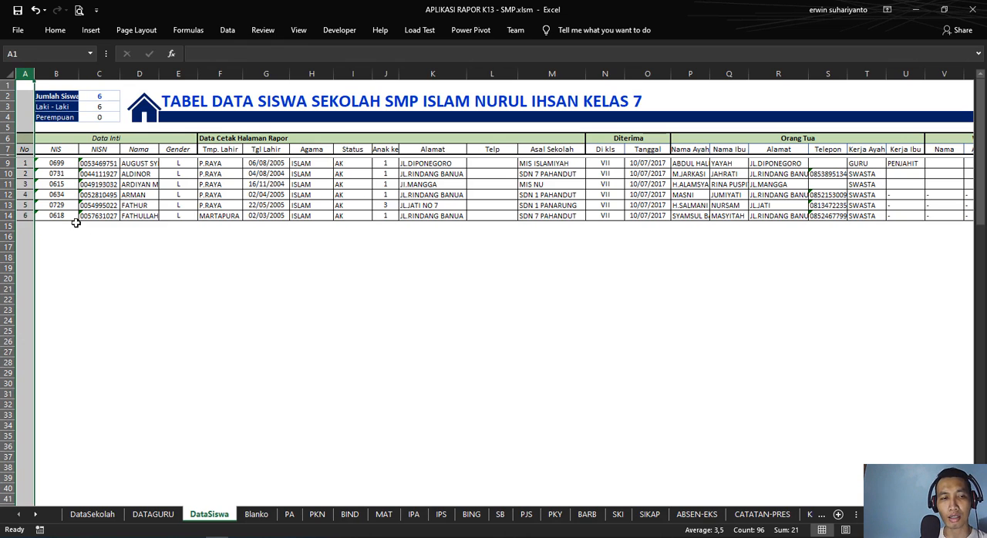
{"action": "left_click", "coordinate": [61, 228]}
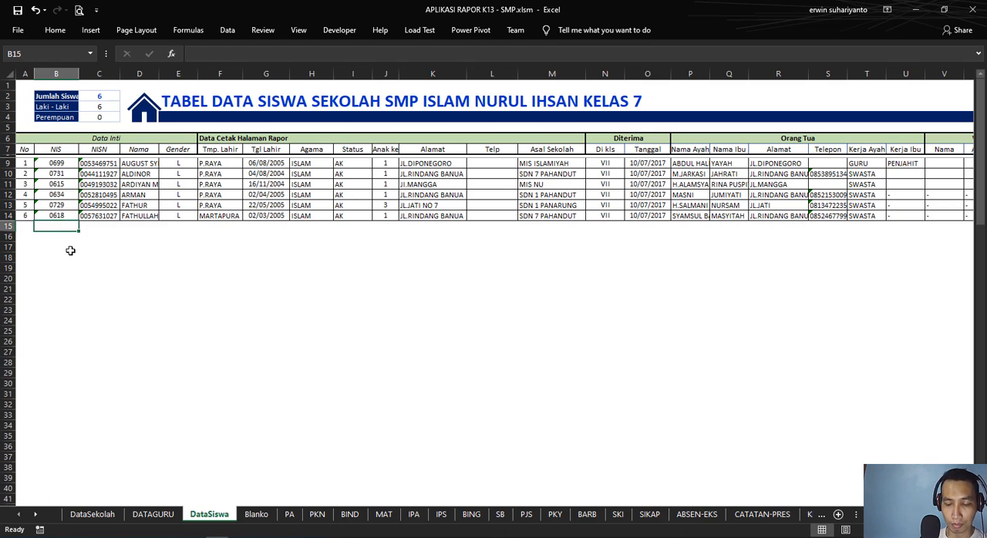
{"action": "type", "text": "0"}
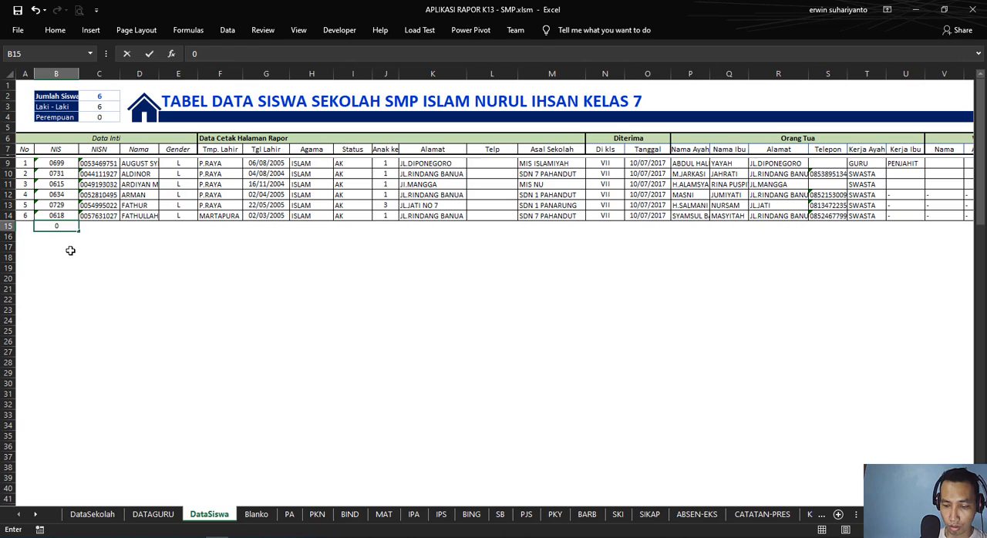
{"action": "type", "text": "75"}
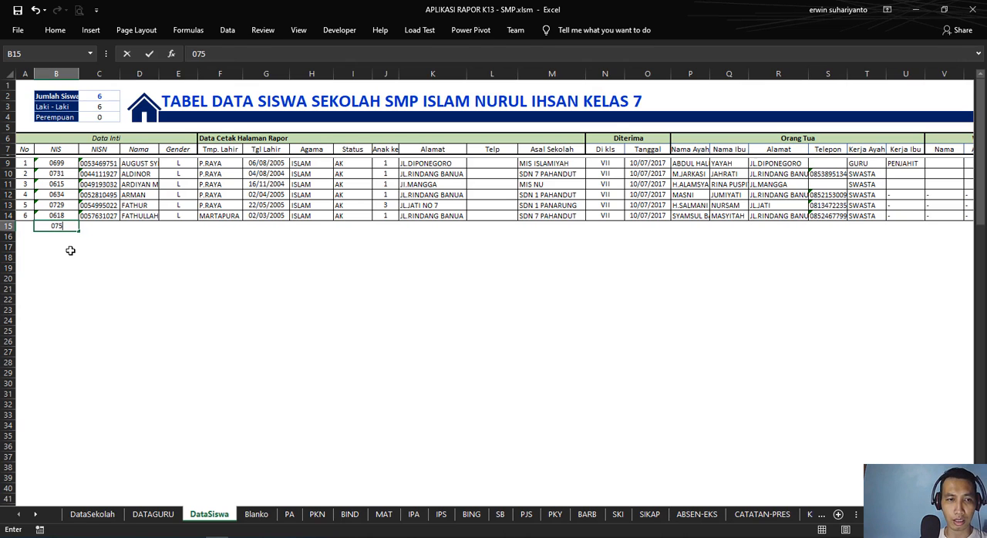
{"action": "type", "text": "6"}
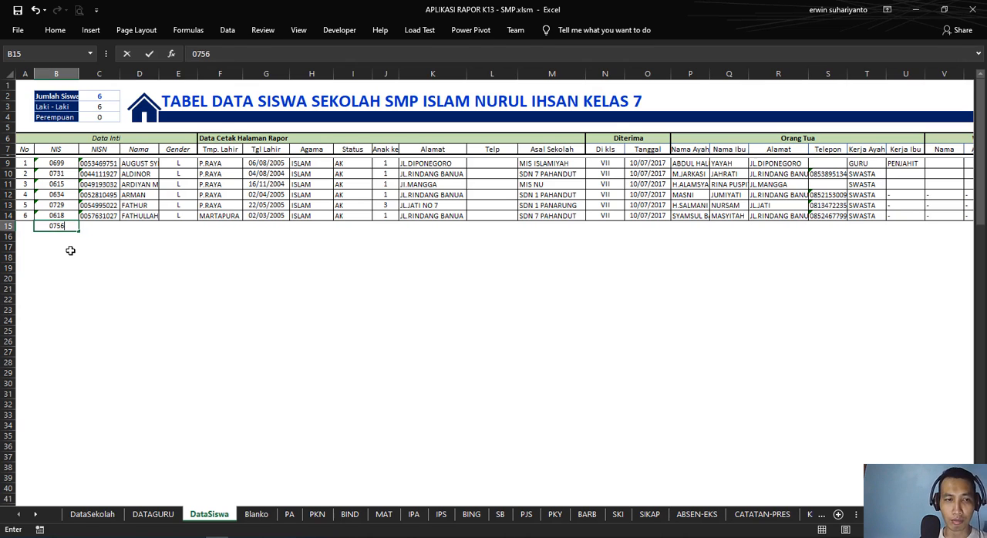
{"action": "key", "text": "Return"}
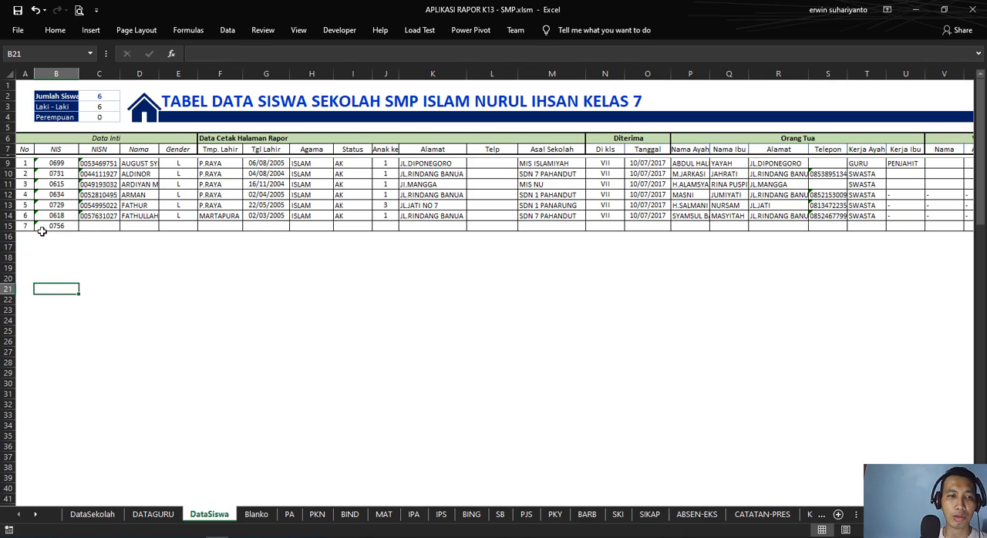
Step: Examine the new student row 15 and the existing student records in B9:U14
{"action": "left_click", "coordinate": [6, 225]}
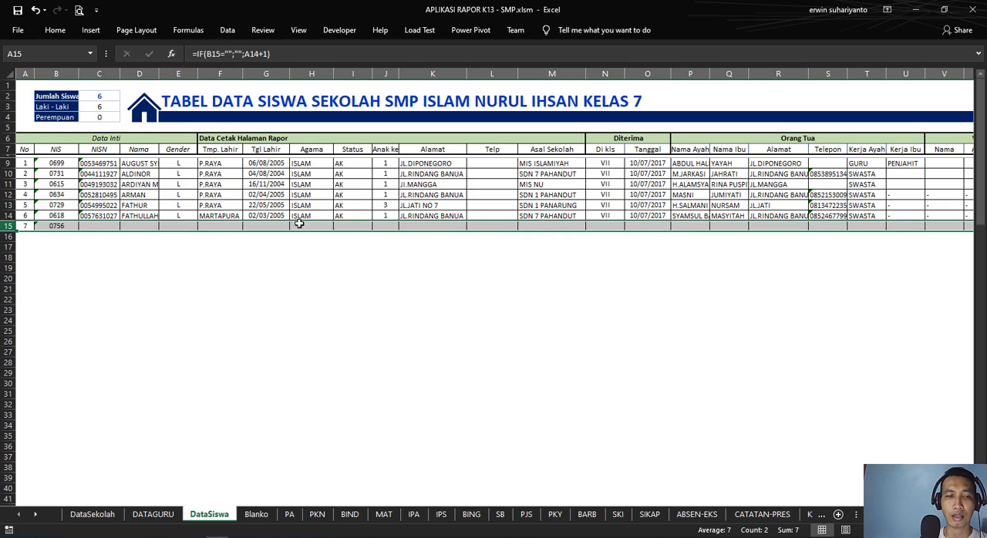
{"action": "left_click", "coordinate": [93, 227]}
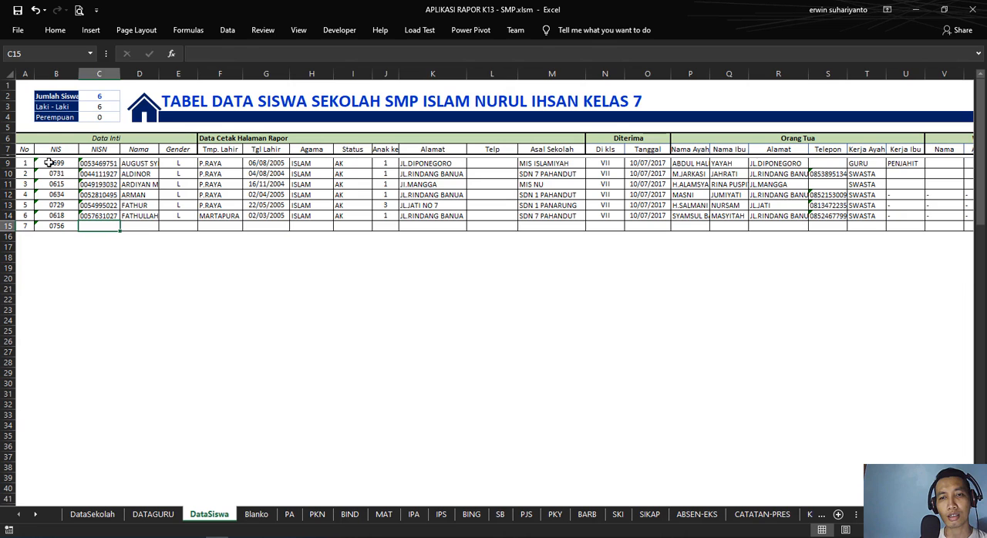
{"action": "left_click_drag", "start_coordinate": [49, 163], "coordinate": [872, 185]}
{"action": "left_click_drag", "start_coordinate": [984, 182], "coordinate": [723, 216]}
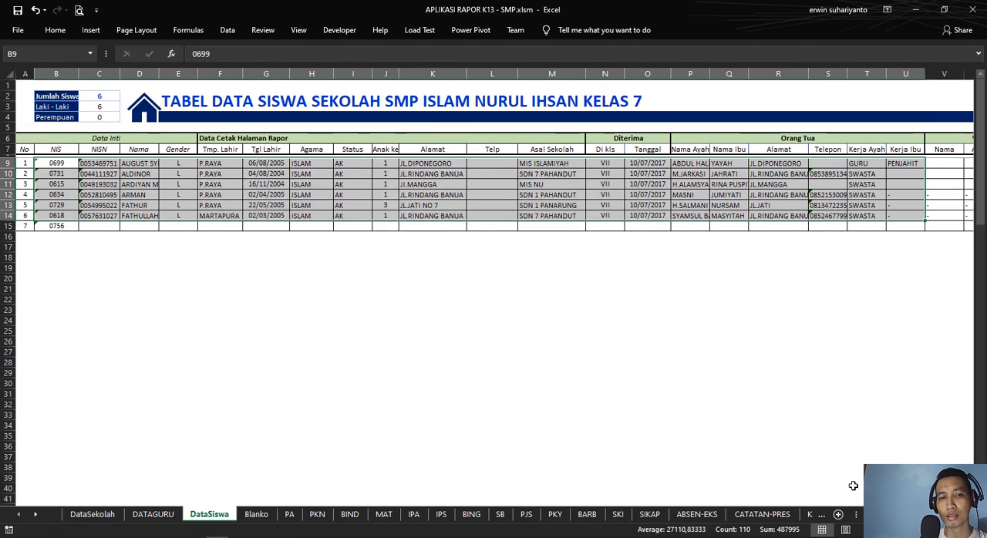
{"action": "left_click", "coordinate": [165, 260]}
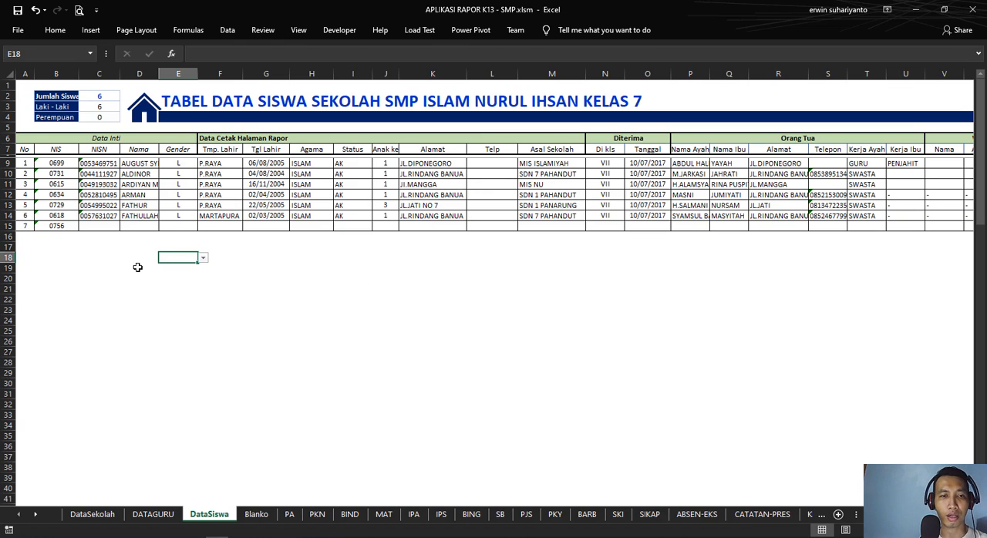
Step: Set the new student's gender in E15 to P, leaving the NISN and name cells empty
{"action": "left_click", "coordinate": [102, 226]}
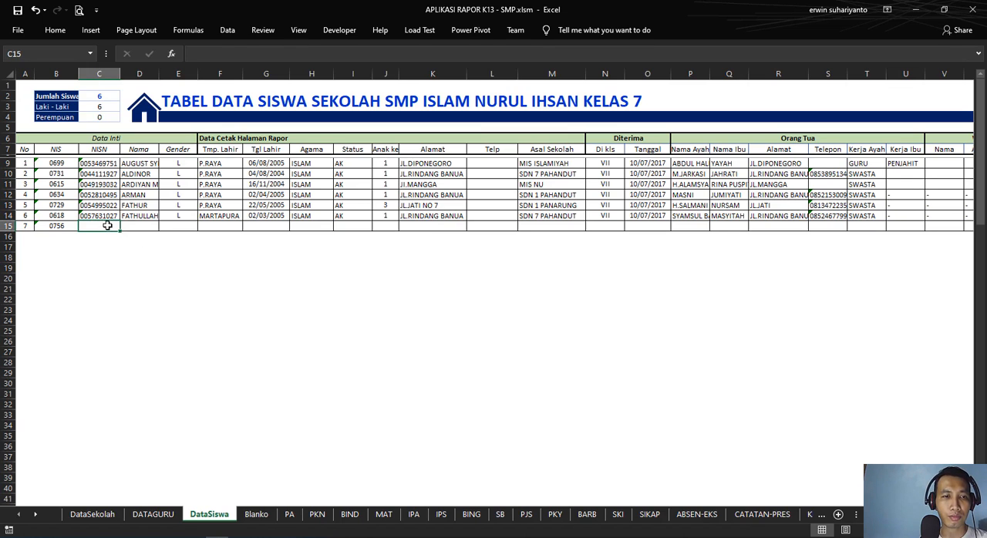
{"action": "left_click", "coordinate": [144, 225]}
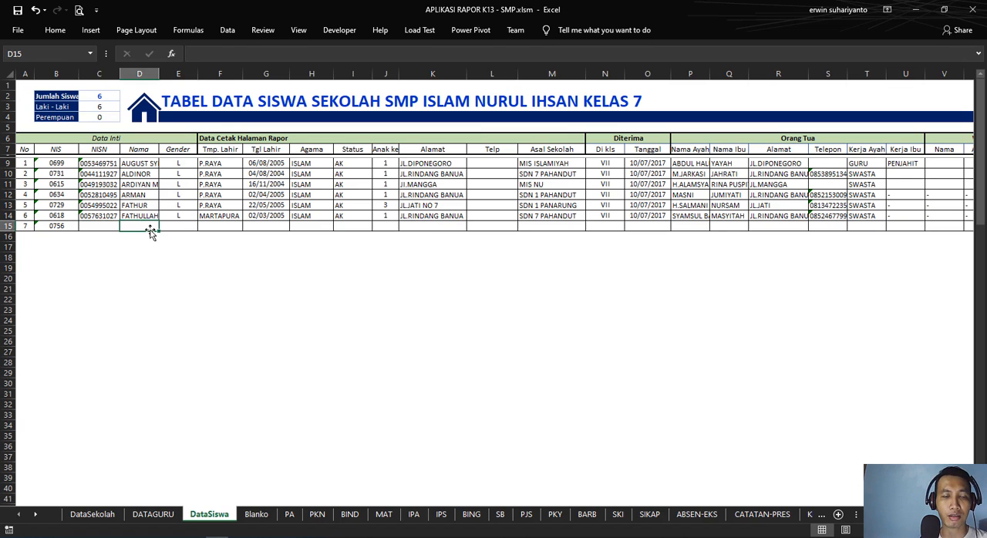
{"action": "left_click", "coordinate": [171, 228]}
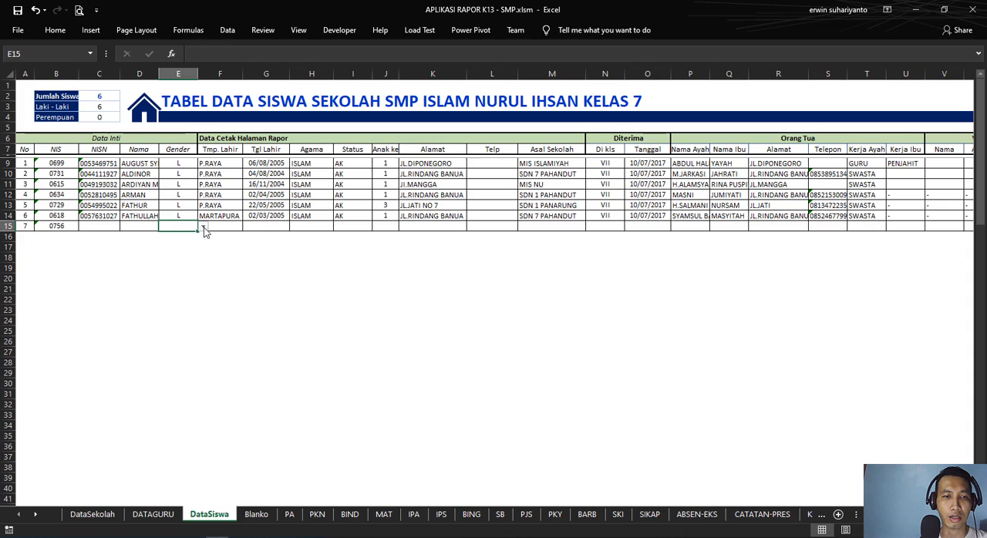
{"action": "left_click", "coordinate": [203, 227]}
{"action": "left_click", "coordinate": [186, 245]}
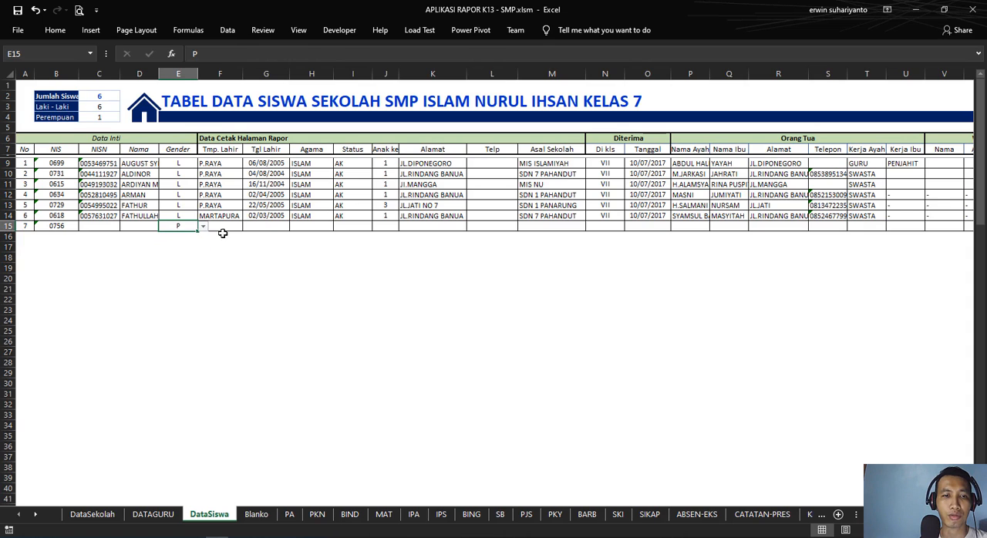
Step: Review the birthplace, birth date and religion cells of row 15 against the existing religion entries in column H
{"action": "left_click", "coordinate": [223, 228]}
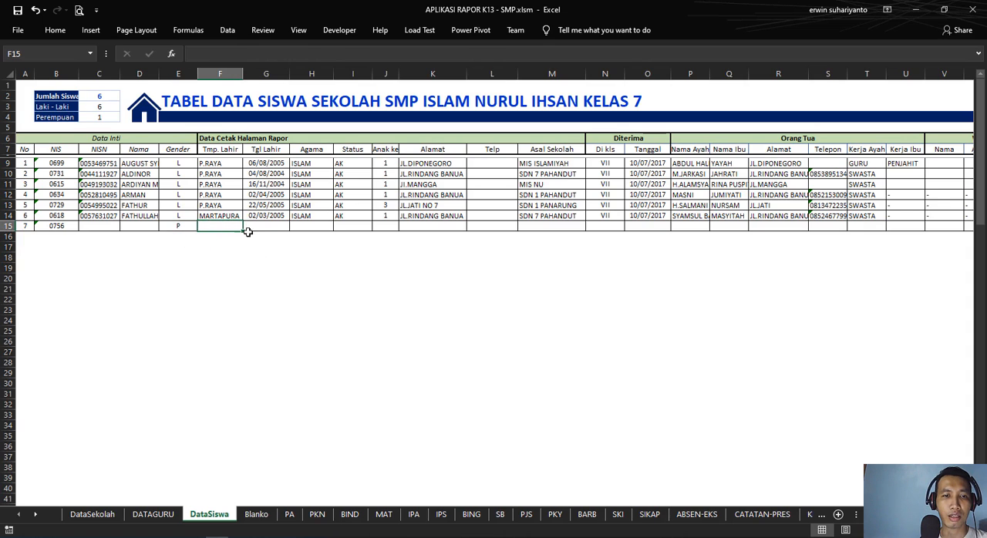
{"action": "left_click", "coordinate": [277, 227]}
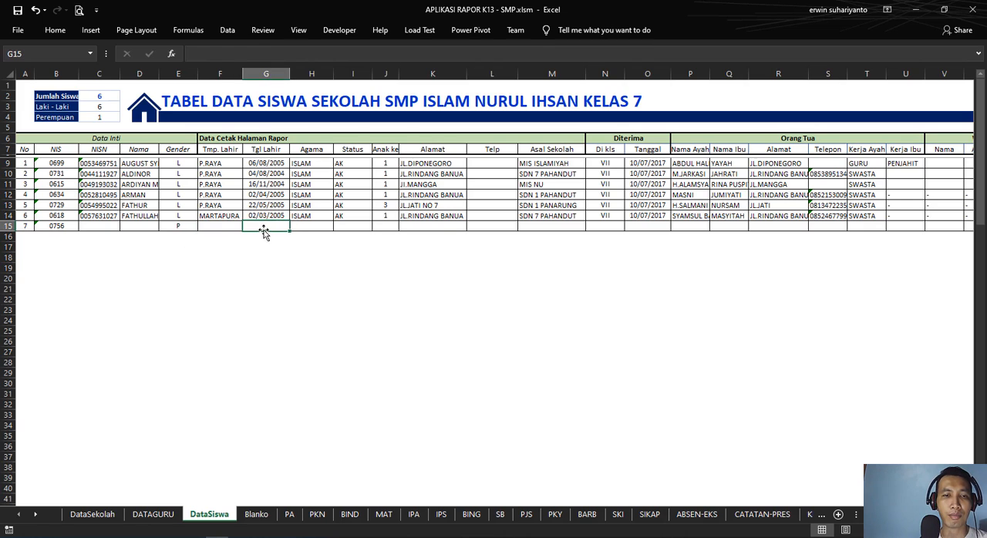
{"action": "left_click", "coordinate": [304, 226]}
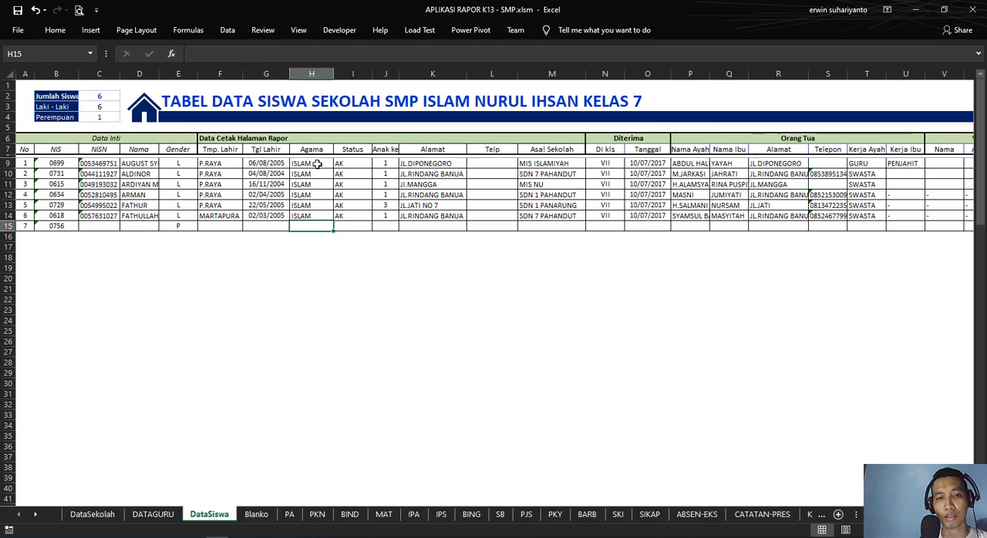
{"action": "left_click_drag", "start_coordinate": [317, 164], "coordinate": [318, 186]}
{"action": "left_click", "coordinate": [318, 205]}
{"action": "left_click", "coordinate": [315, 226]}
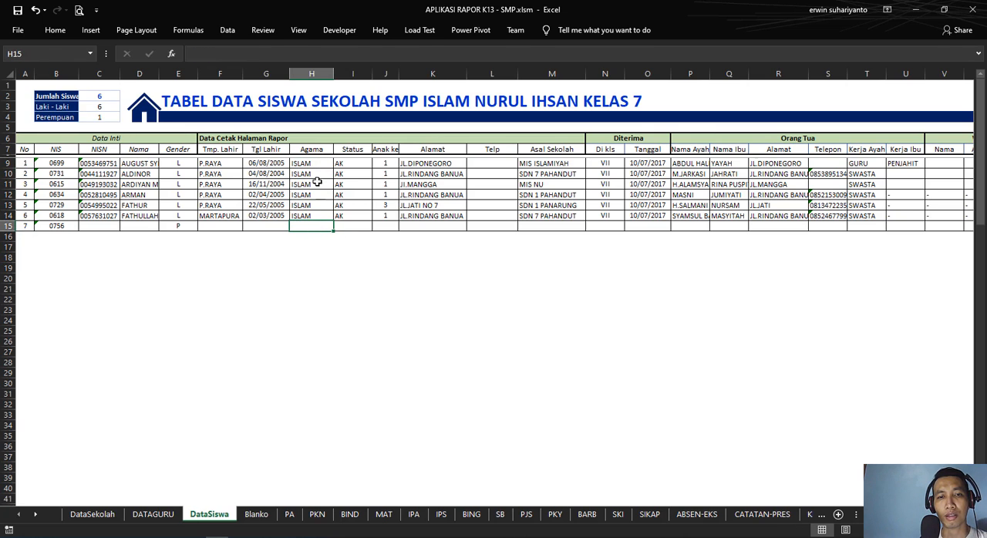
Step: Clear the religion (Agama) entries of the six existing students in H9:H14
{"action": "left_click", "coordinate": [317, 164]}
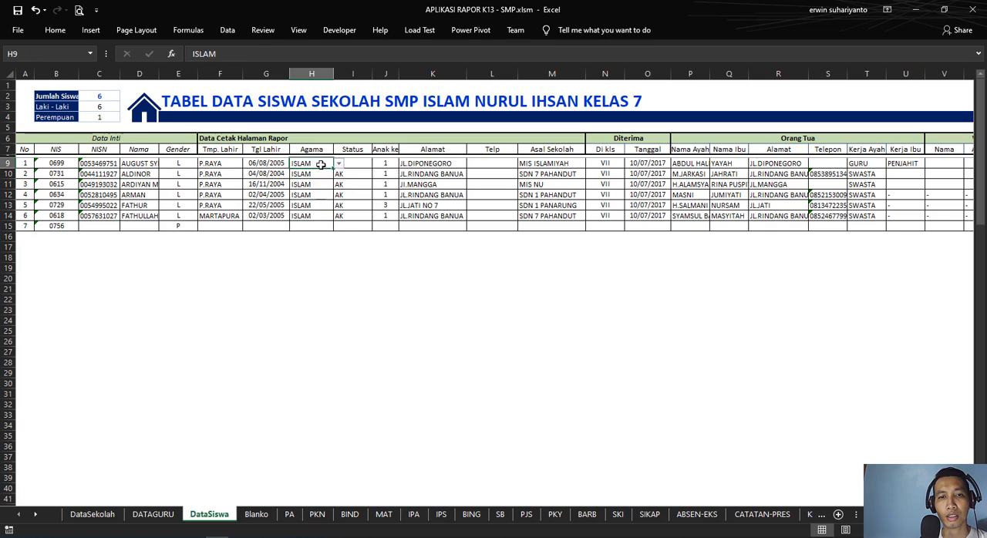
{"action": "key", "text": "Delete"}
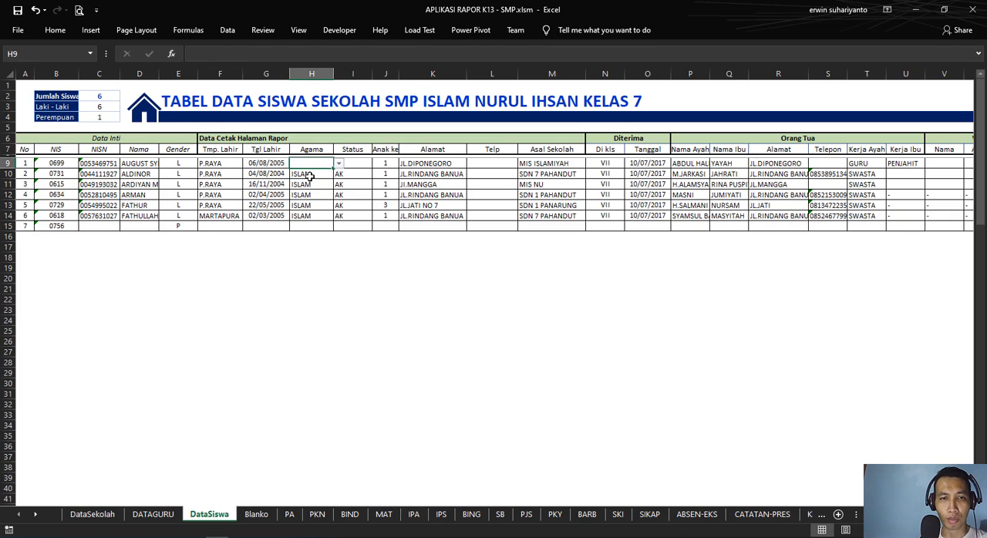
{"action": "left_click_drag", "start_coordinate": [310, 177], "coordinate": [313, 216]}
{"action": "key", "text": "Delete"}
Step: Fill the blank religion cell H9 with its dropdown validation down the Agama column to H101
{"action": "left_click", "coordinate": [325, 165]}
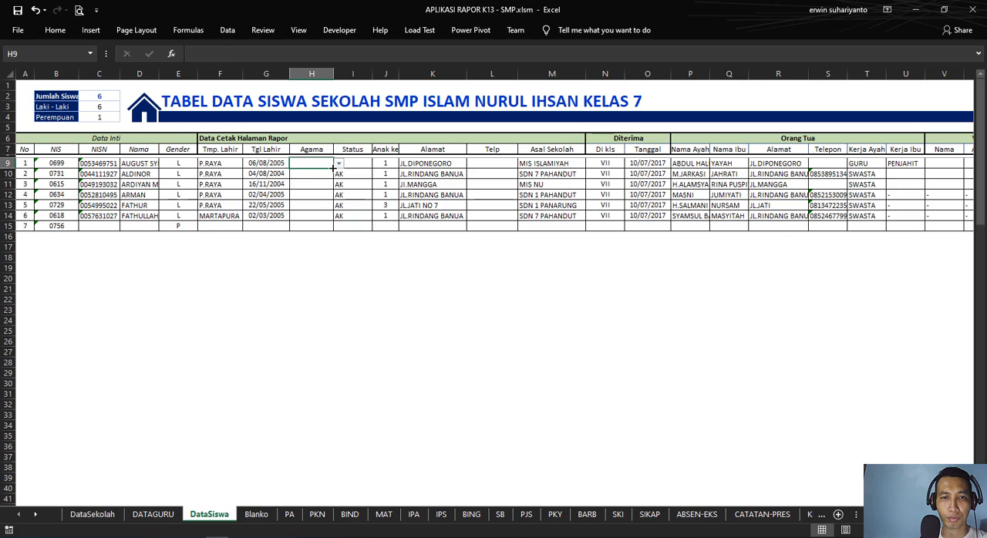
{"action": "left_click_drag", "start_coordinate": [333, 169], "coordinate": [323, 471]}
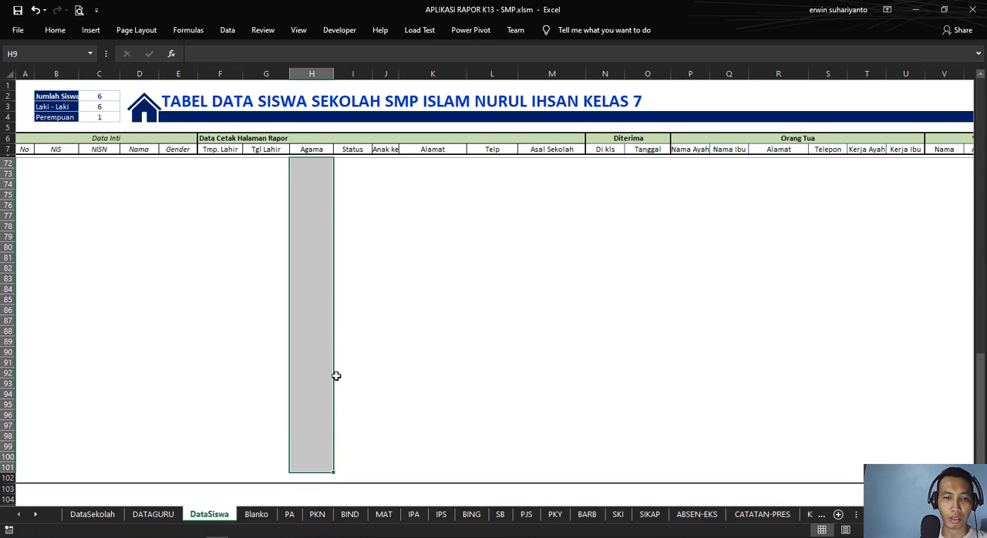
{"action": "scroll", "coordinate": [336, 376], "scroll_direction": "down", "scroll_amount": 4}
{"action": "scroll", "coordinate": [336, 375], "scroll_direction": "up", "scroll_amount": 5}
{"action": "scroll", "coordinate": [332, 375], "scroll_direction": "down", "scroll_amount": 4}
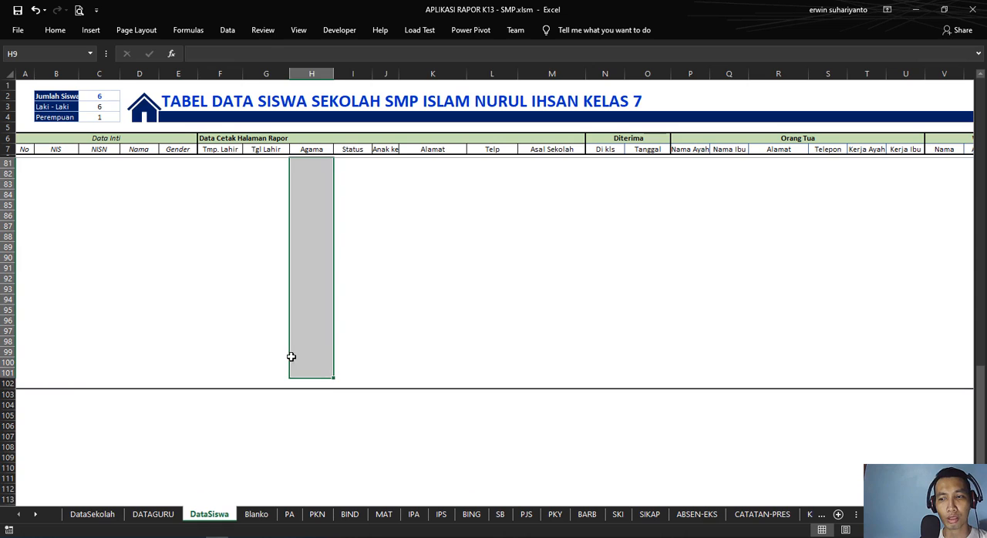
{"action": "scroll", "coordinate": [354, 343], "scroll_direction": "up", "scroll_amount": 11}
{"action": "scroll", "coordinate": [364, 348], "scroll_direction": "up", "scroll_amount": 16}
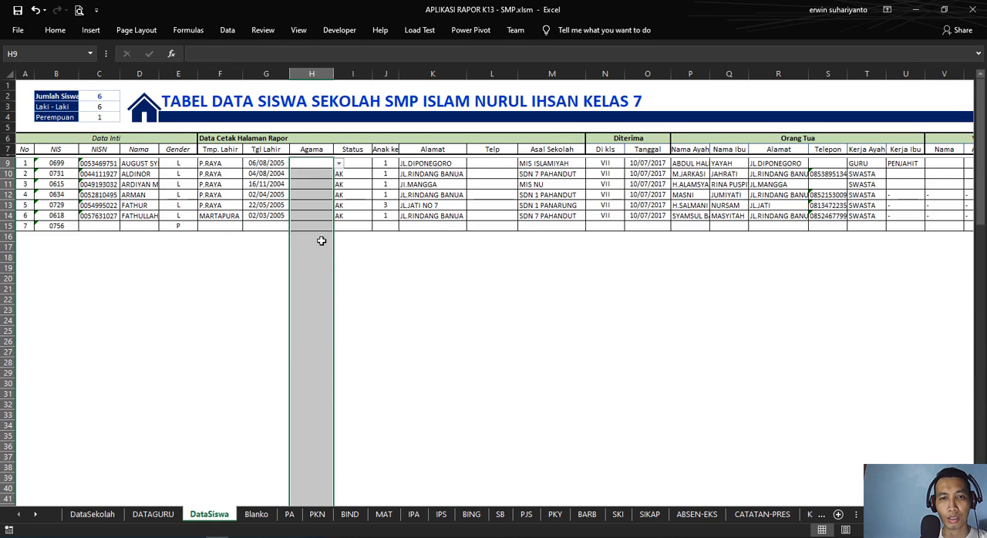
Step: Choose Islam as the religion for the first two students in H9 and H10
{"action": "left_click", "coordinate": [324, 216]}
{"action": "left_click", "coordinate": [328, 162]}
{"action": "left_click", "coordinate": [338, 163]}
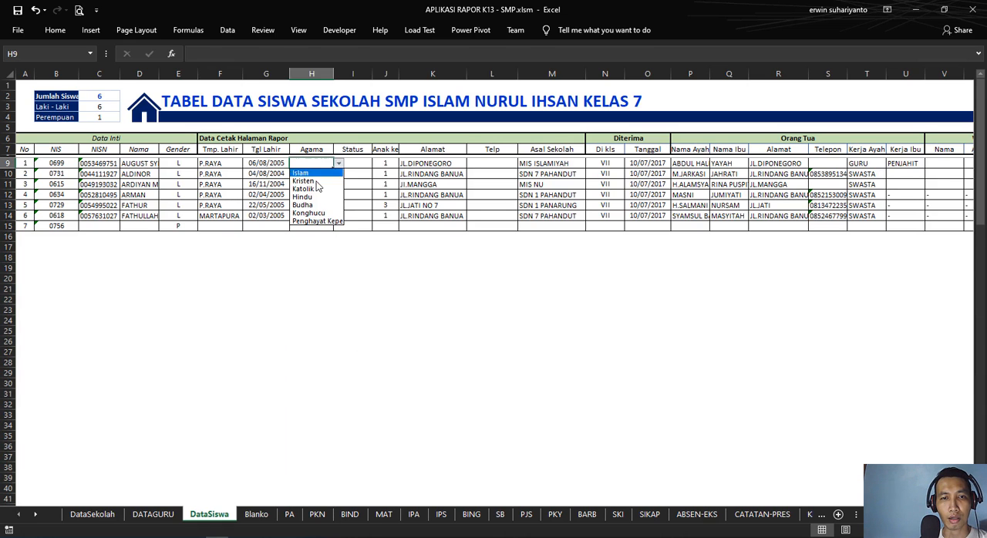
{"action": "left_click", "coordinate": [315, 174]}
{"action": "left_click", "coordinate": [315, 174]}
{"action": "left_click", "coordinate": [339, 174]}
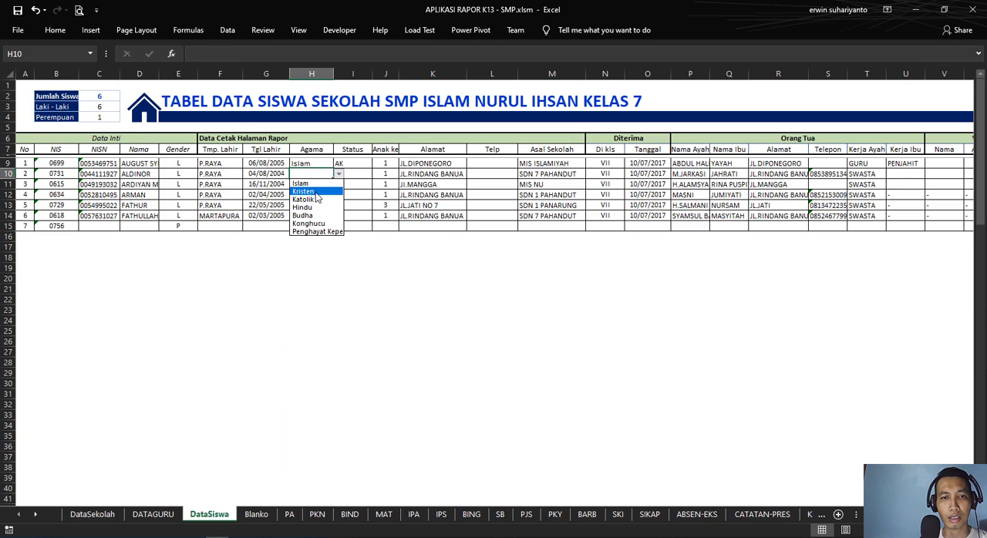
{"action": "left_click", "coordinate": [318, 183]}
Step: Choose Kristen as the third student's religion in H11 and Islam as the fourth student's in H12
{"action": "left_click", "coordinate": [330, 185]}
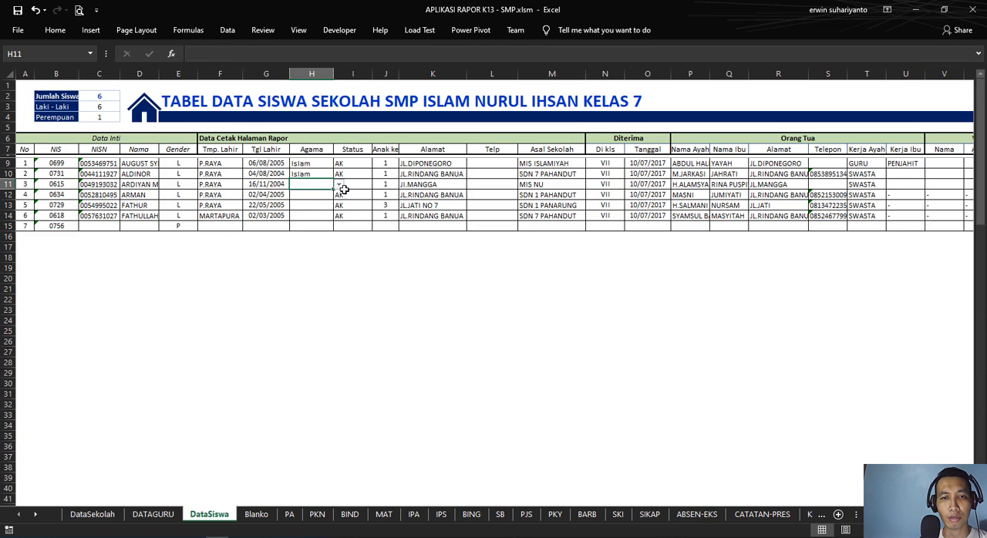
{"action": "left_click", "coordinate": [342, 192]}
{"action": "left_click", "coordinate": [324, 186]}
{"action": "left_click", "coordinate": [339, 185]}
{"action": "left_click", "coordinate": [312, 201]}
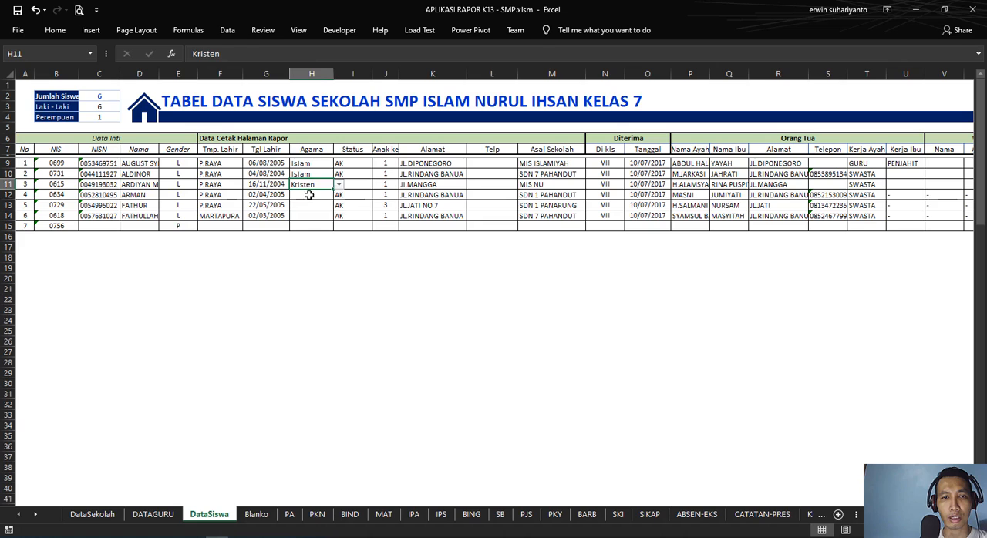
{"action": "left_click", "coordinate": [310, 195]}
{"action": "left_click", "coordinate": [339, 195]}
{"action": "left_click", "coordinate": [312, 204]}
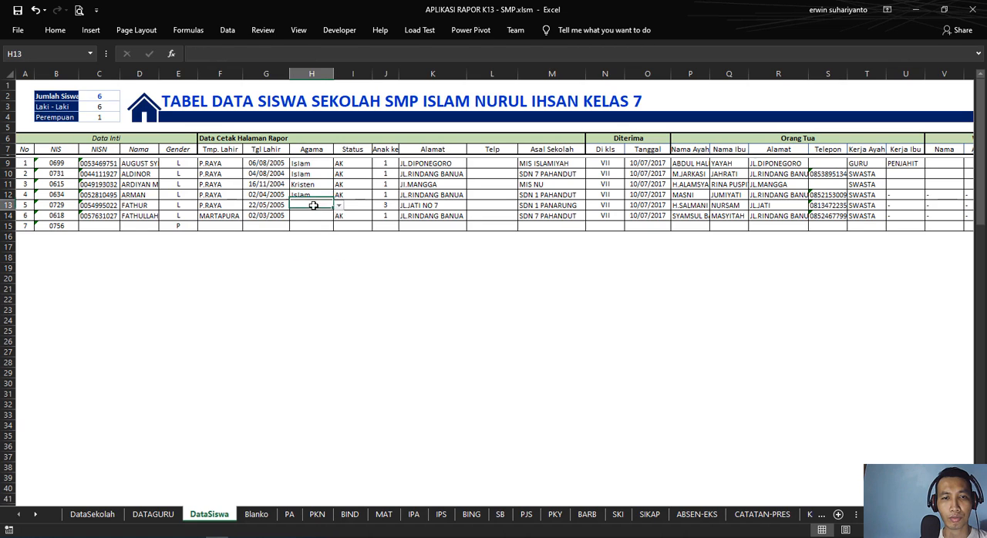
Step: Choose Hindu as the fifth student's religion in H13 and Budha as the sixth student's in H14
{"action": "left_click", "coordinate": [312, 206]}
{"action": "left_click", "coordinate": [339, 206]}
{"action": "left_click", "coordinate": [307, 239]}
{"action": "left_click", "coordinate": [318, 217]}
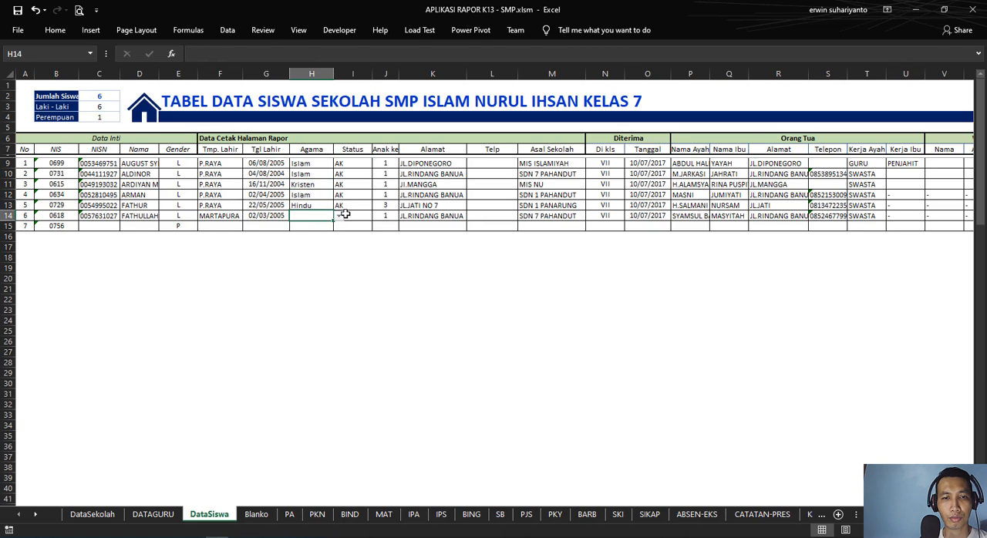
{"action": "left_click", "coordinate": [339, 216]}
{"action": "left_click", "coordinate": [316, 257]}
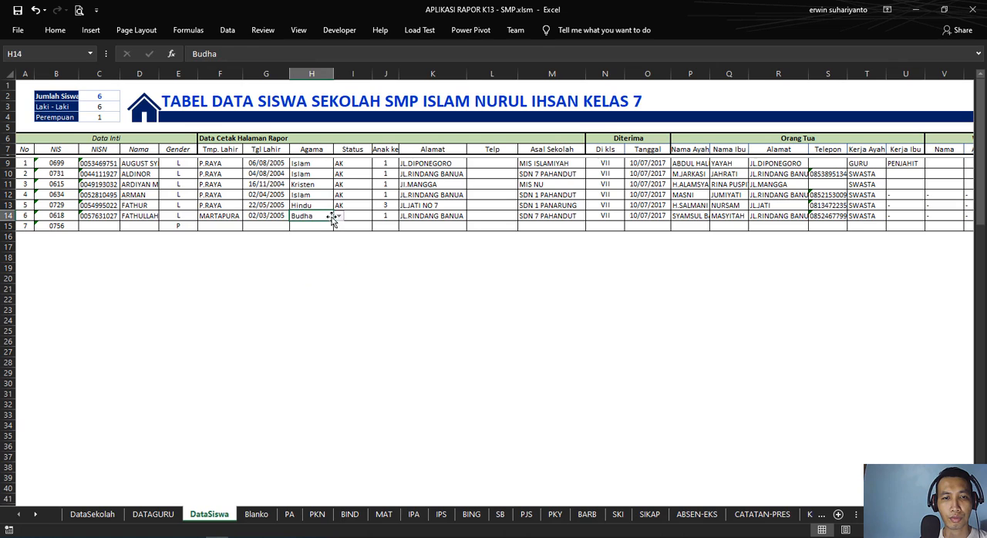
Step: Change the second student's religion in H10 to Hindu
{"action": "left_click", "coordinate": [330, 176]}
{"action": "left_click", "coordinate": [339, 174]}
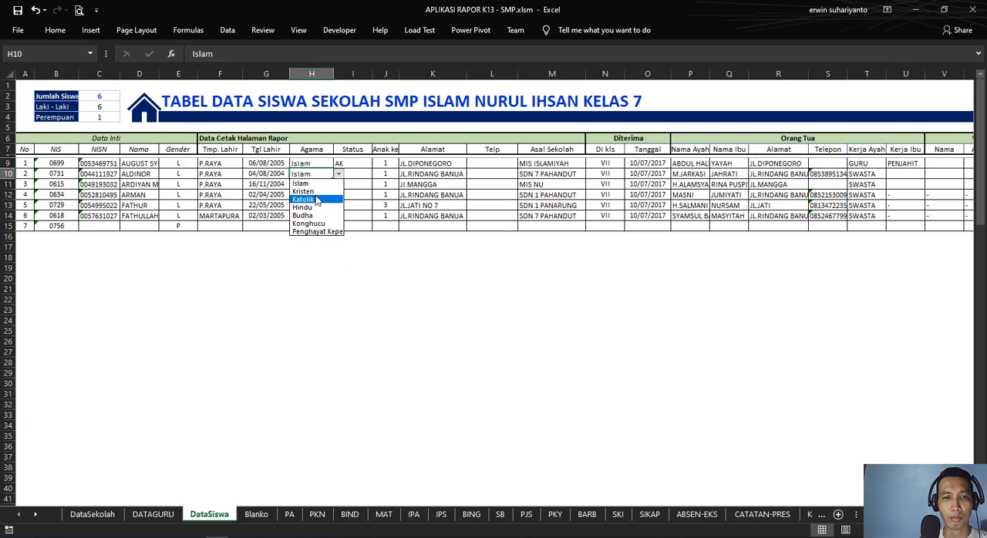
{"action": "left_click", "coordinate": [313, 208]}
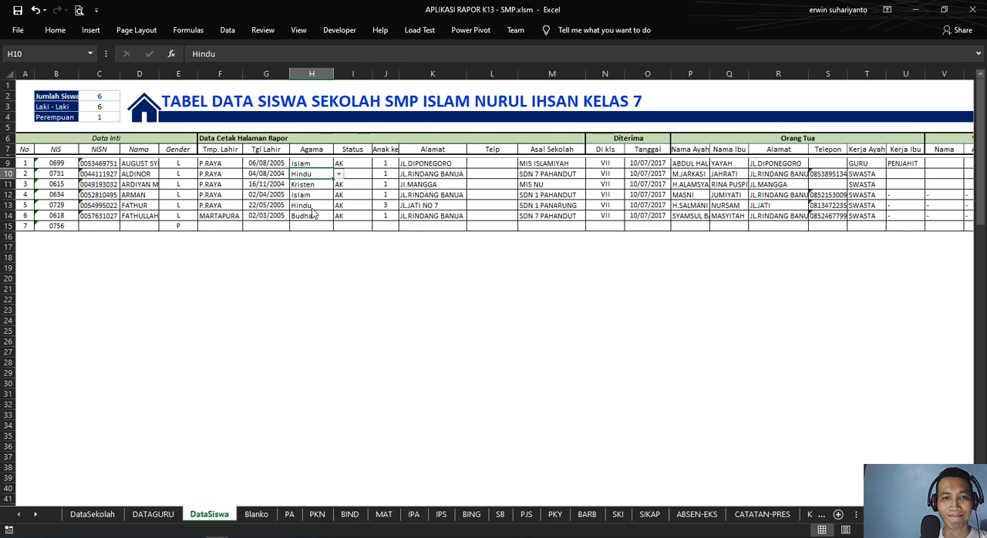
{"action": "left_click", "coordinate": [314, 243]}
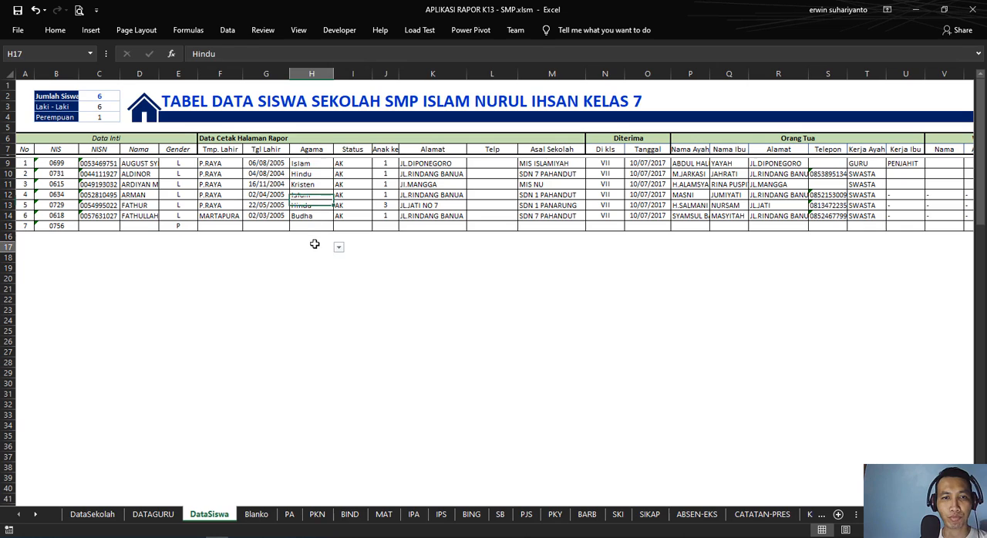
Step: Try the status dropdown in I9 by choosing AT and switching back to AK, and dismiss the virus protection notification
{"action": "left_click", "coordinate": [343, 165]}
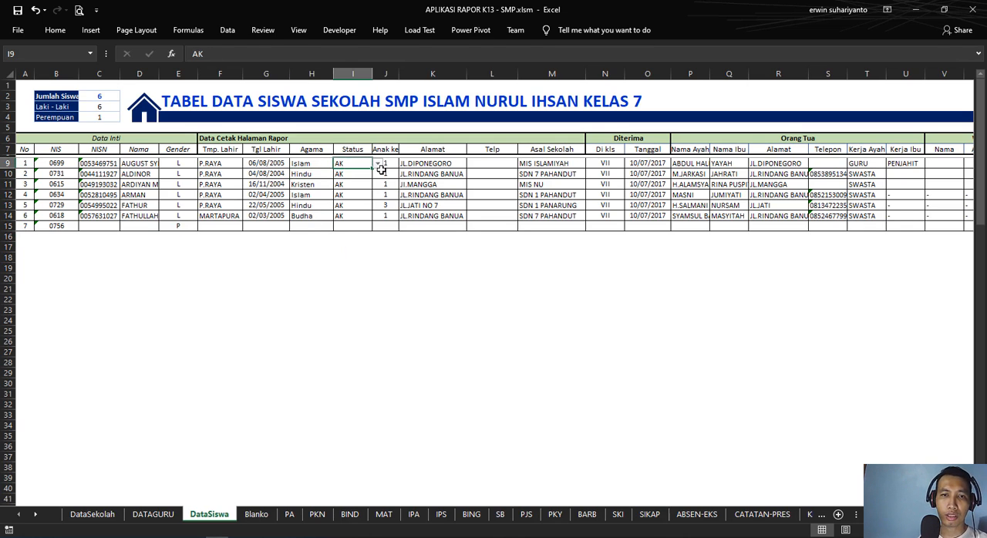
{"action": "left_click", "coordinate": [377, 164]}
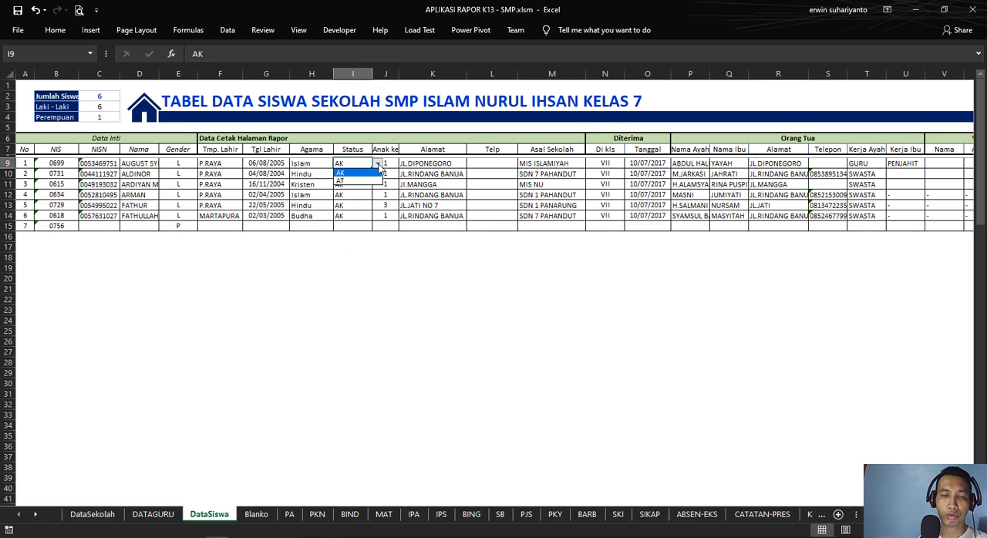
{"action": "left_click", "coordinate": [378, 165]}
{"action": "left_click", "coordinate": [378, 164]}
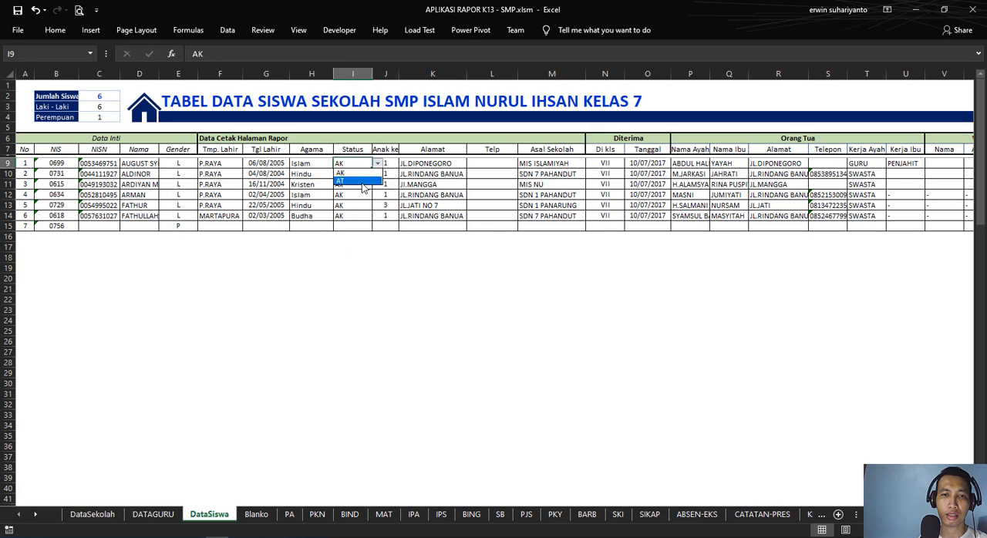
{"action": "left_click", "coordinate": [376, 180]}
{"action": "left_click", "coordinate": [377, 164]}
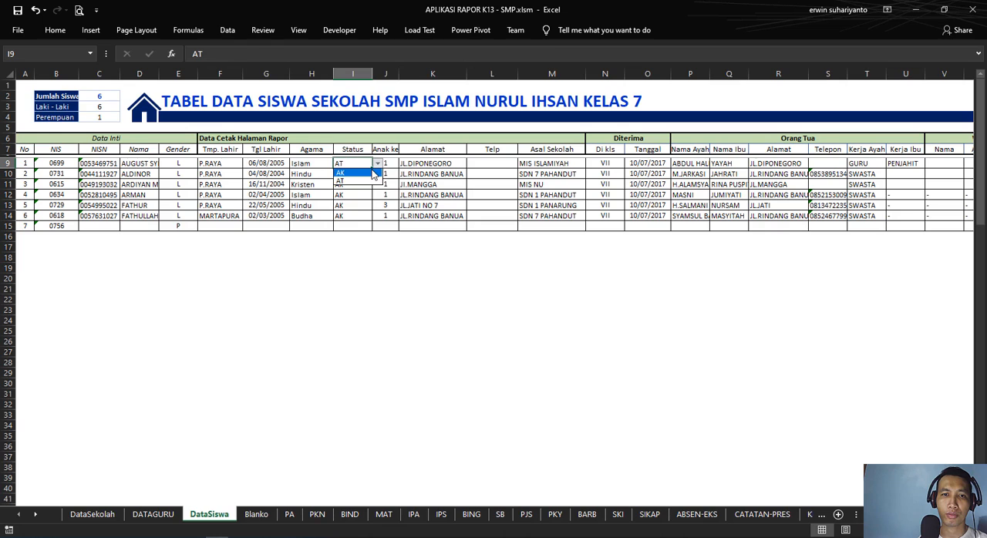
{"action": "left_click", "coordinate": [376, 172]}
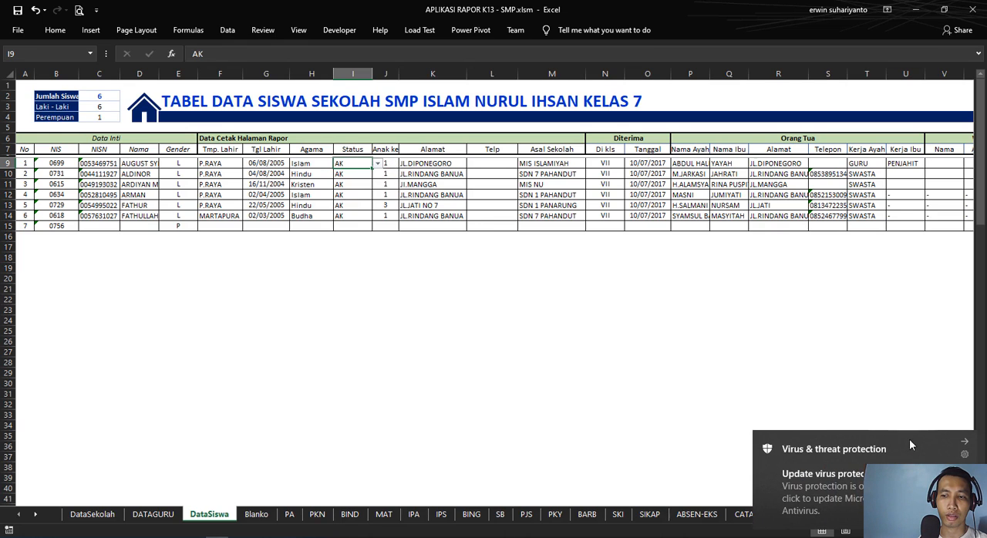
{"action": "left_click", "coordinate": [965, 442]}
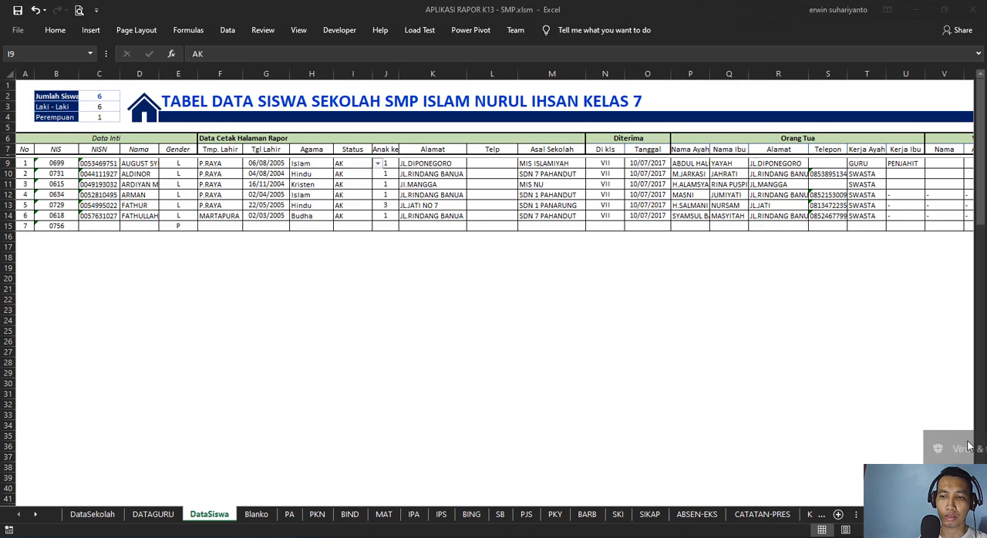
Step: Review the students' birth order and address cells in columns J and K and the remaining phone, school and parent columns
{"action": "left_click", "coordinate": [393, 164]}
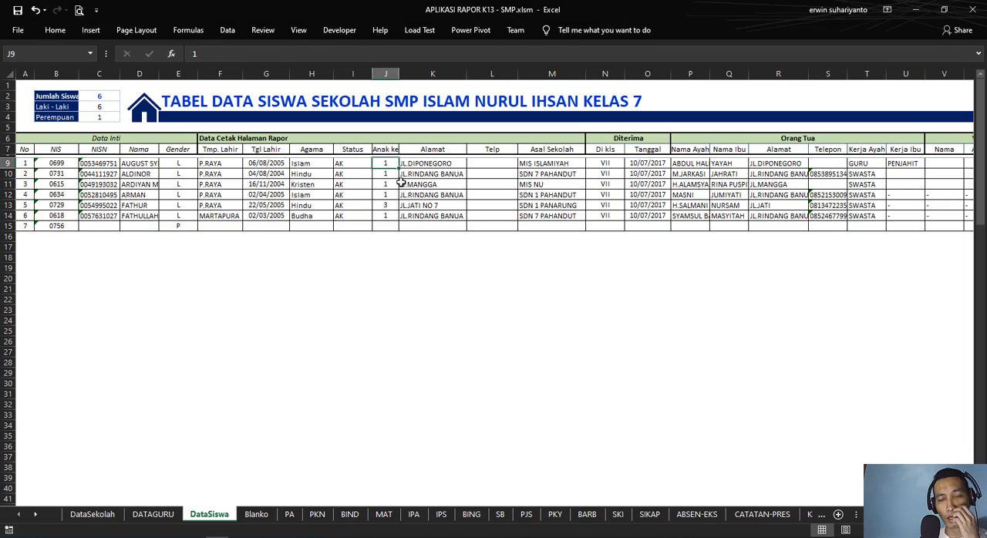
{"action": "left_click", "coordinate": [445, 165]}
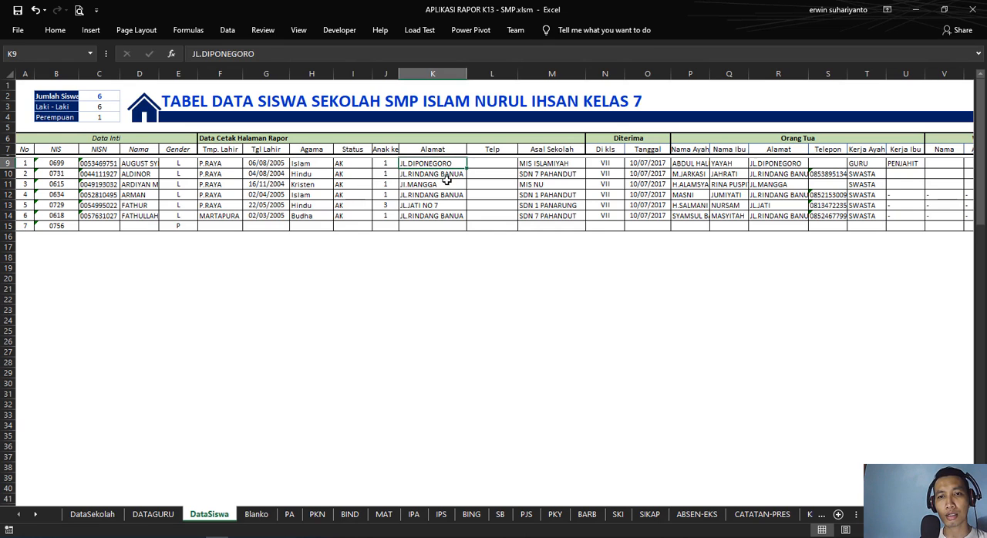
{"action": "left_click", "coordinate": [446, 184]}
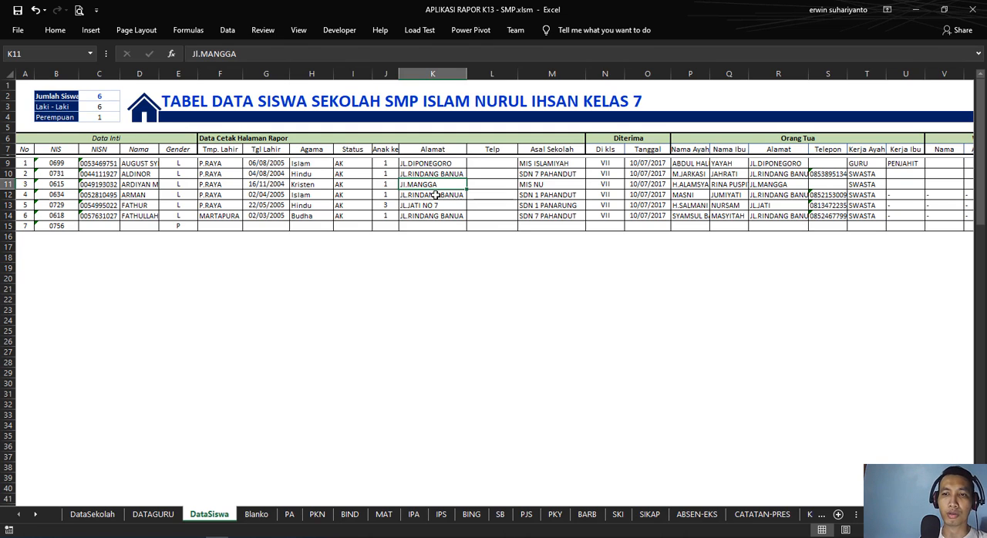
{"action": "left_click_drag", "start_coordinate": [489, 164], "coordinate": [887, 197]}
{"action": "left_click", "coordinate": [359, 201]}
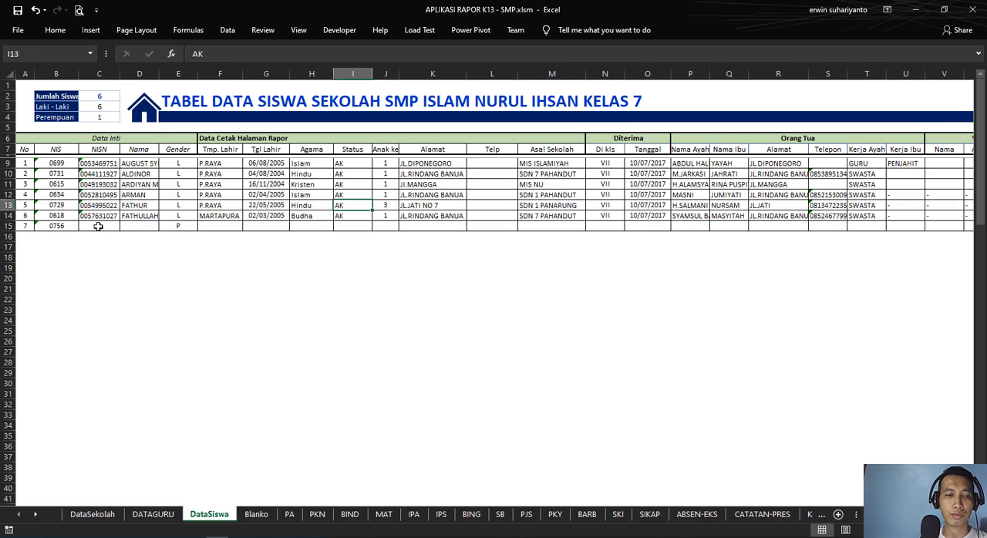
Step: Inspect the automatic row-numbering formulas of the No column in A9 and A12
{"action": "left_click", "coordinate": [95, 224]}
{"action": "left_click", "coordinate": [28, 163]}
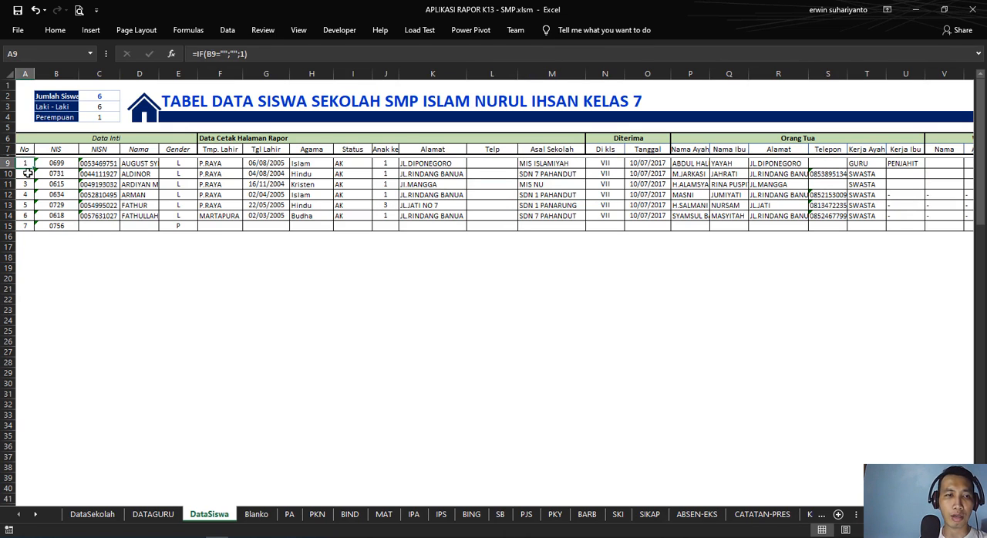
{"action": "left_click", "coordinate": [20, 192]}
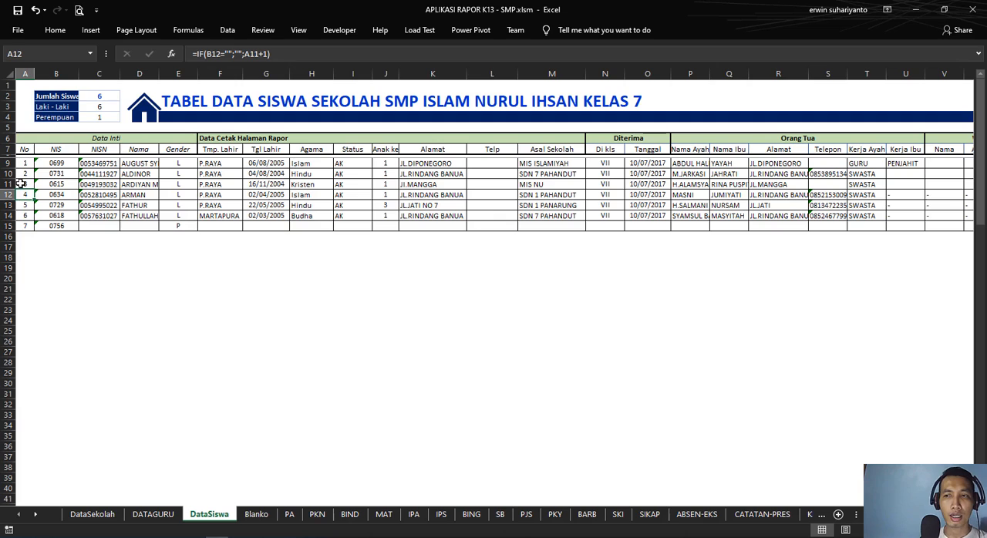
Step: Open the student count (Jumlah Siswa) formula in C2 to inspect its counted range
{"action": "left_click", "coordinate": [101, 96]}
{"action": "left_click", "coordinate": [302, 54]}
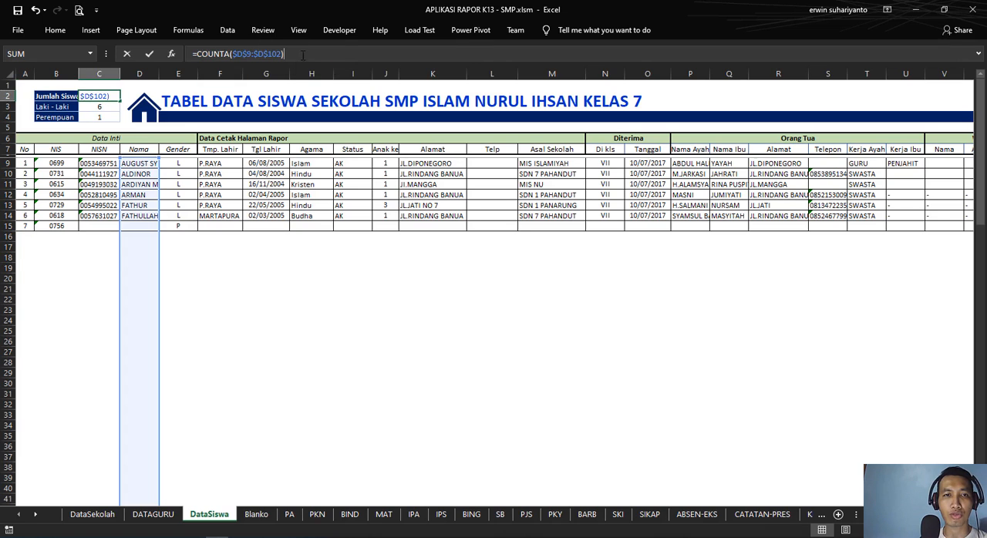
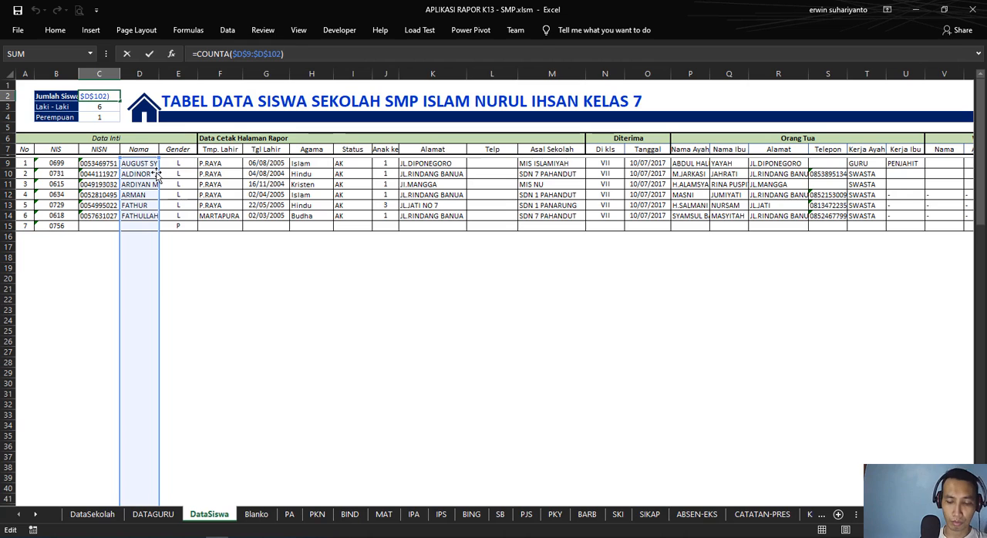
Step: Inspect the male student count (Laki-Laki) formula in C3, checking its Gender range and the "L" criterion
{"action": "key", "text": "Return"}
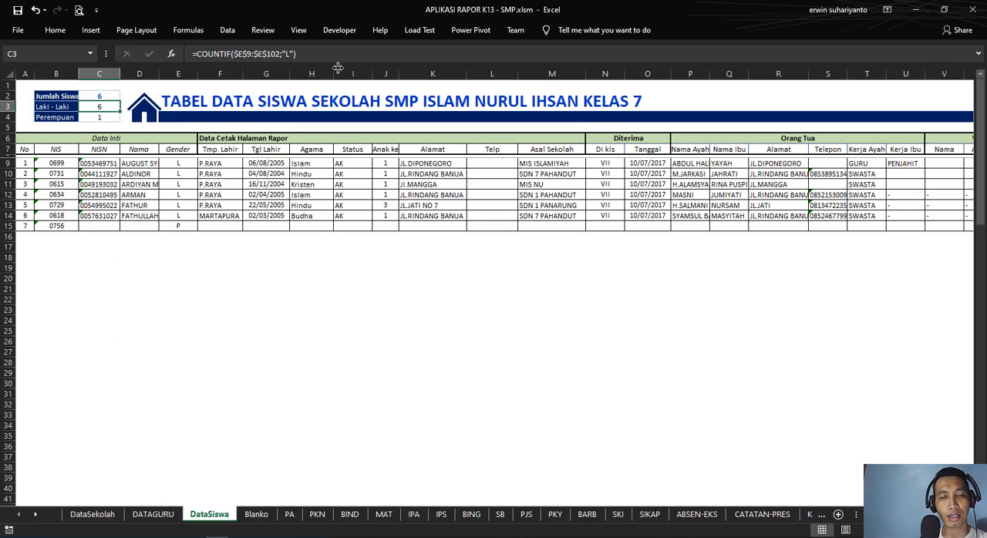
{"action": "left_click", "coordinate": [301, 54]}
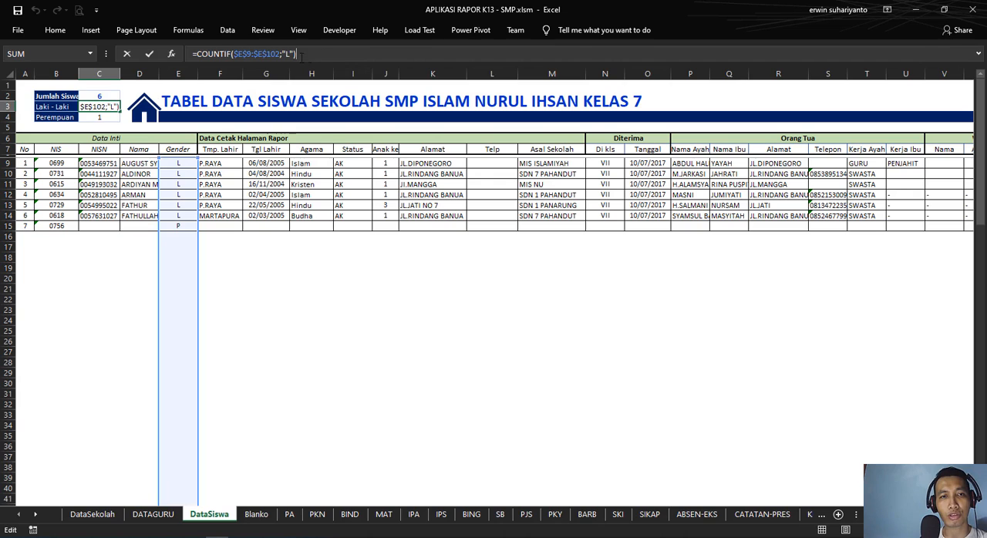
{"action": "left_click", "coordinate": [257, 54]}
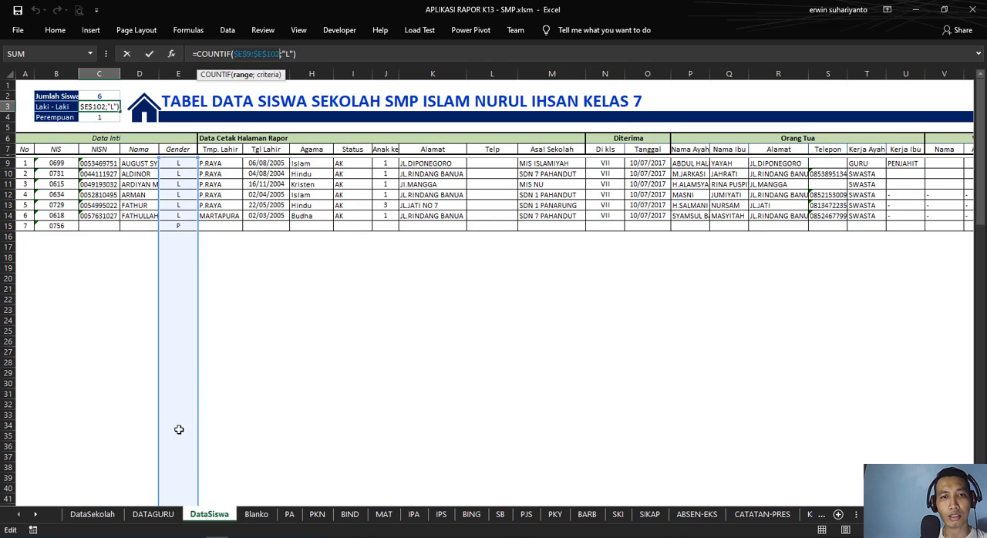
{"action": "scroll", "coordinate": [212, 227], "scroll_direction": "down", "scroll_amount": 18}
{"action": "scroll", "coordinate": [211, 271], "scroll_direction": "up", "scroll_amount": 18}
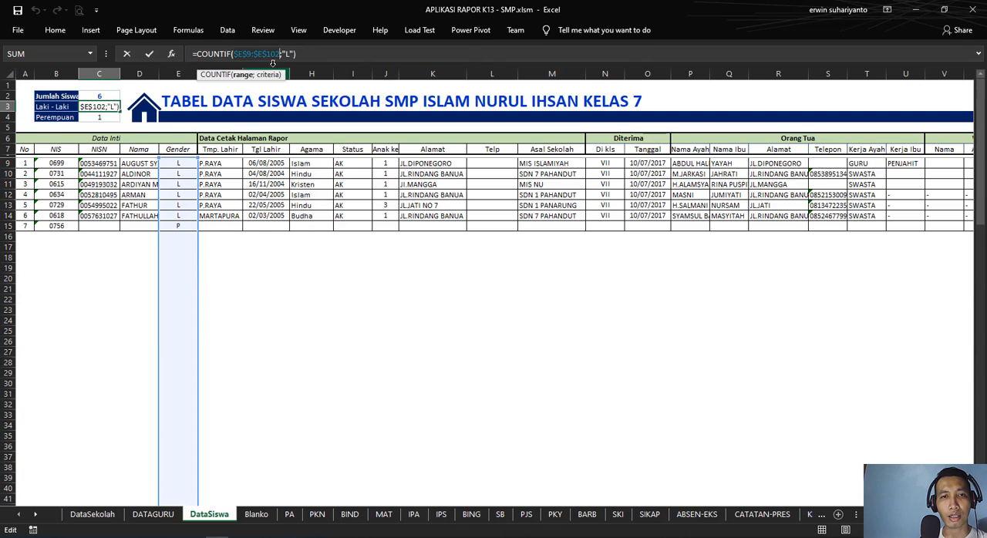
{"action": "left_click", "coordinate": [282, 54]}
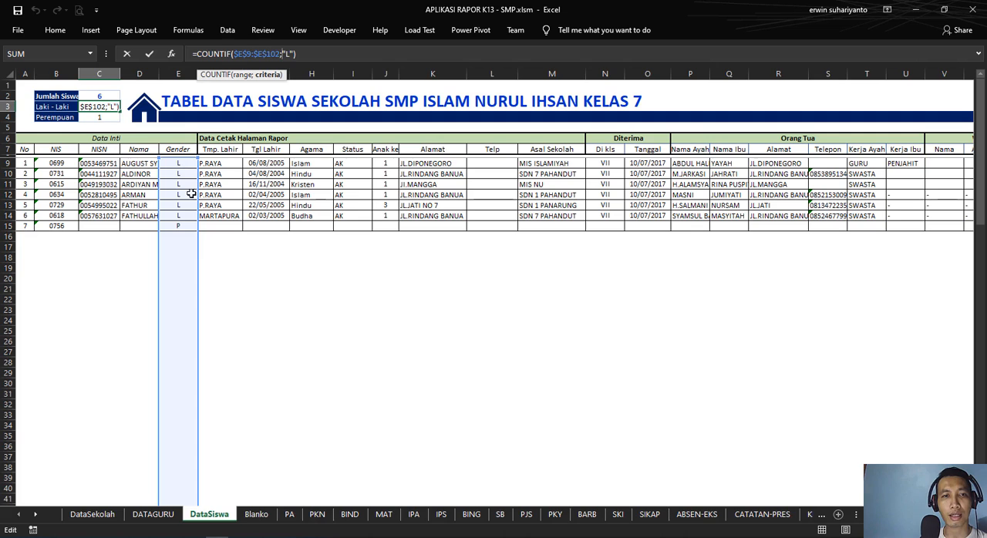
{"action": "key", "text": "Return"}
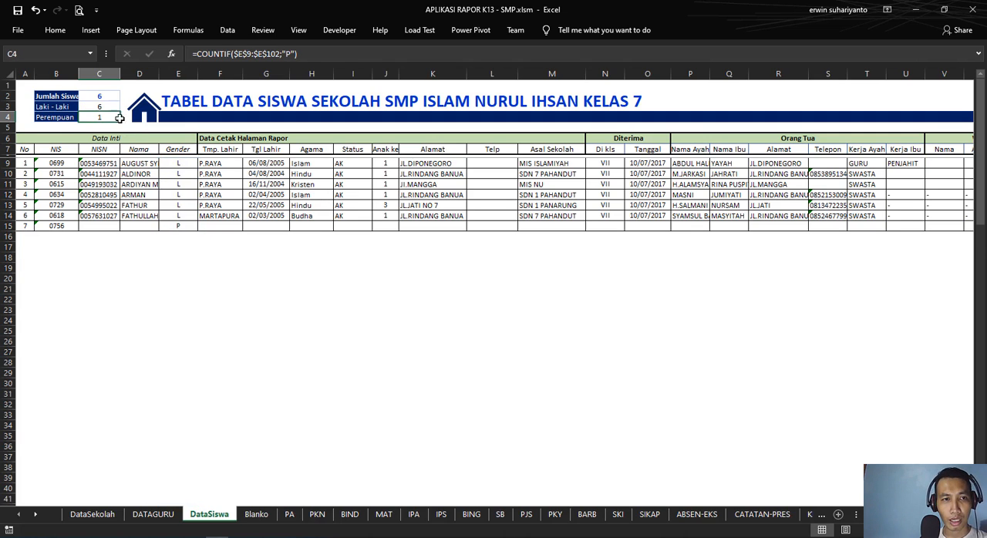
Step: Inspect the female student count (Perempuan) formula in C4 with its "P" criterion, and check the Gender column
{"action": "left_click", "coordinate": [293, 54]}
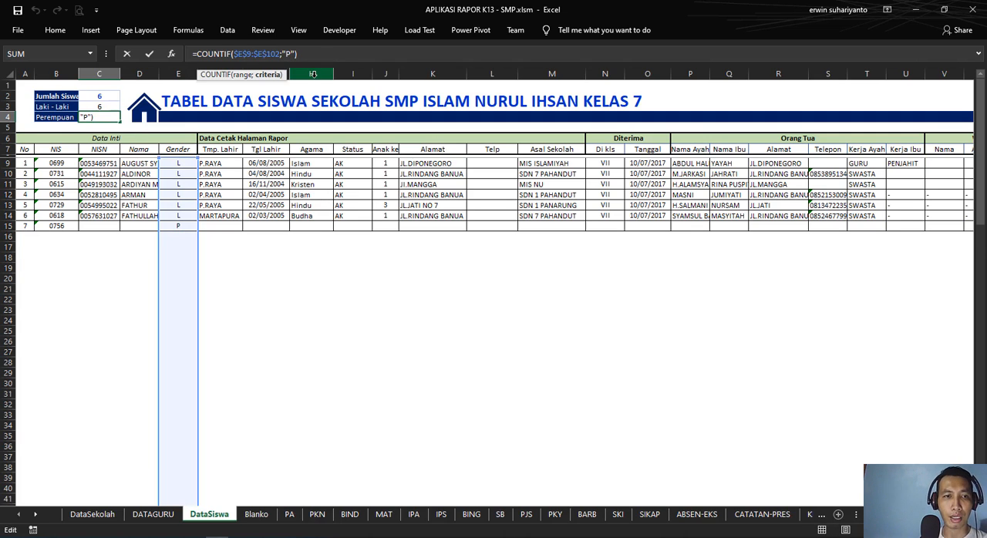
{"action": "key", "text": "Return"}
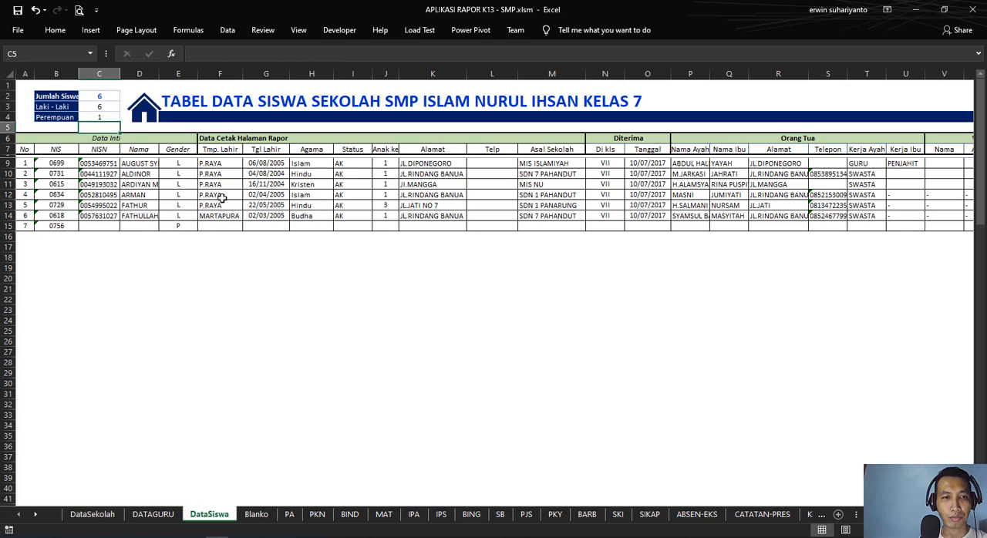
{"action": "left_click", "coordinate": [182, 195]}
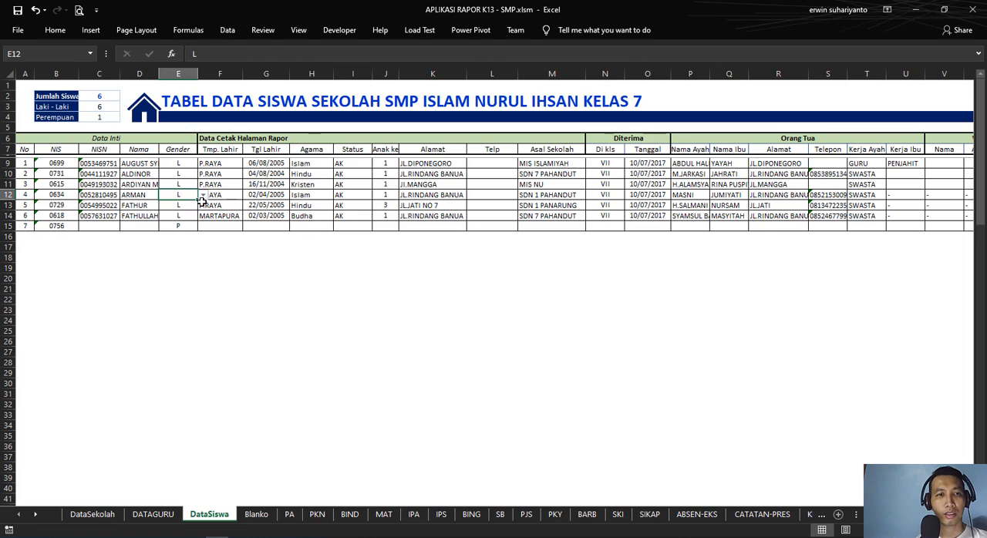
Step: Open the sheet title formula in E2 and examine its fixed text "TABEL DATA SISWA SEKOLAH", leaving the formula as it is
{"action": "left_click", "coordinate": [182, 99]}
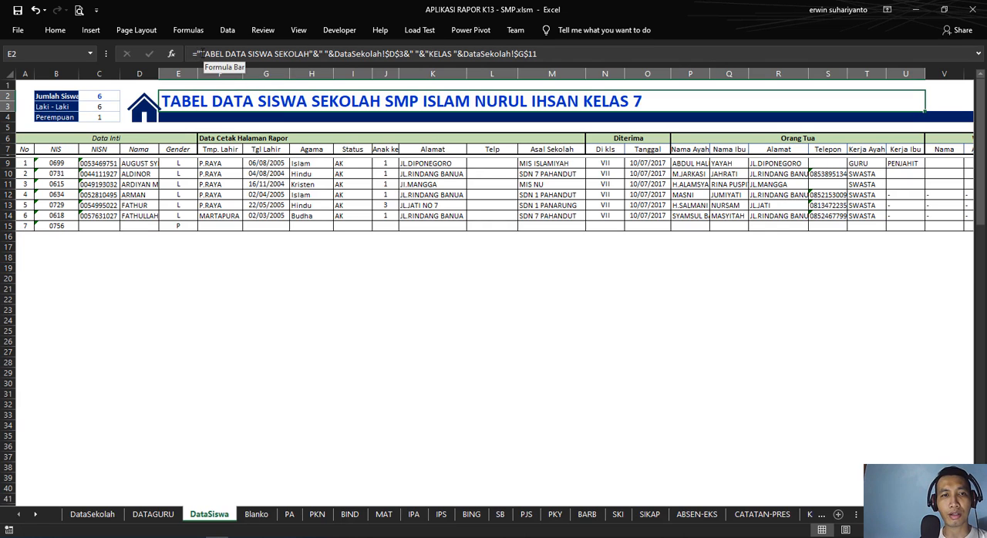
{"action": "left_click", "coordinate": [198, 54]}
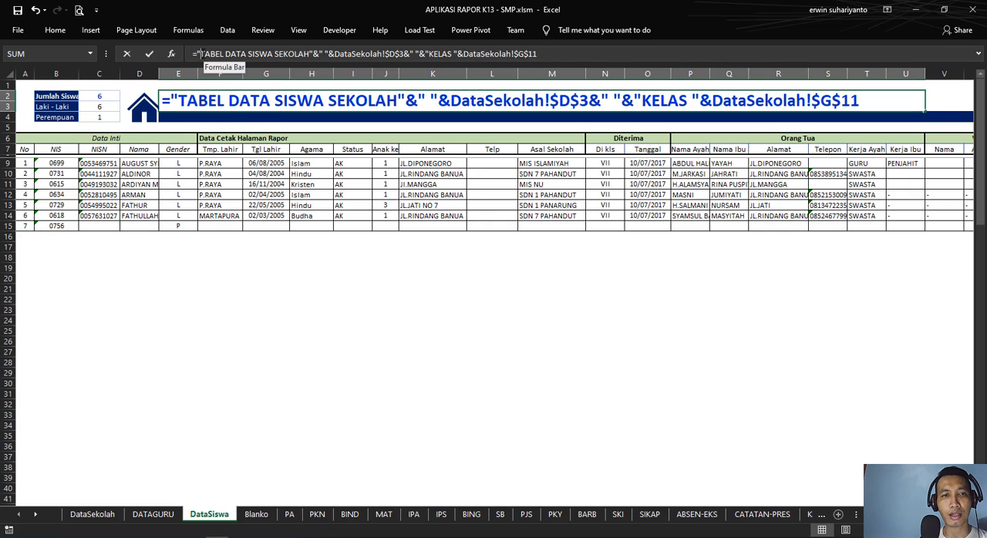
{"action": "left_click", "coordinate": [175, 101]}
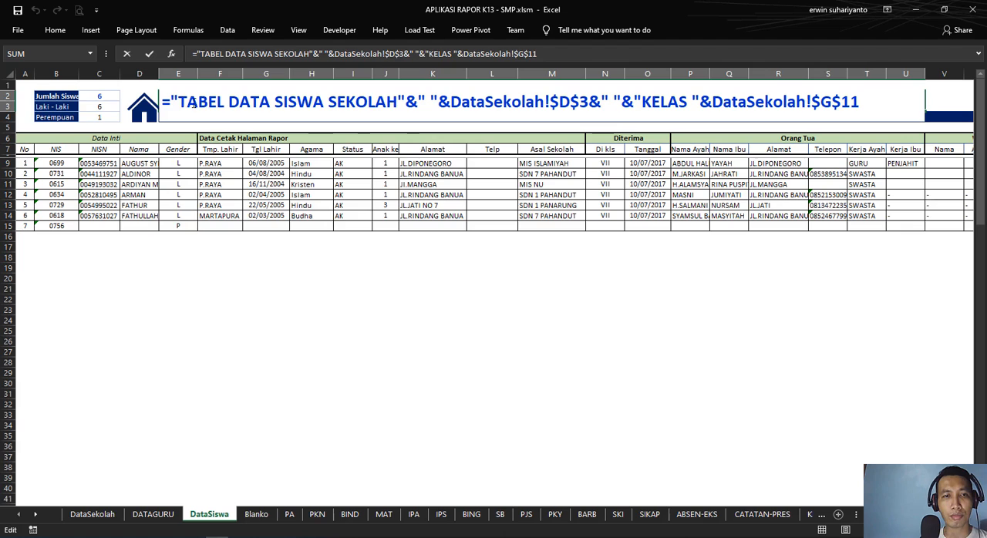
{"action": "left_click_drag", "start_coordinate": [192, 106], "coordinate": [399, 106]}
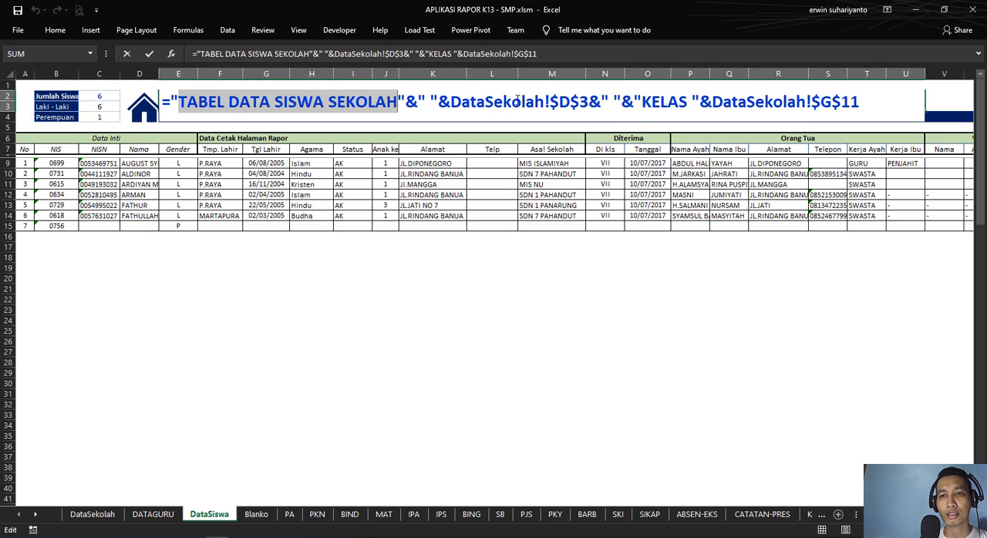
{"action": "key", "text": "Return"}
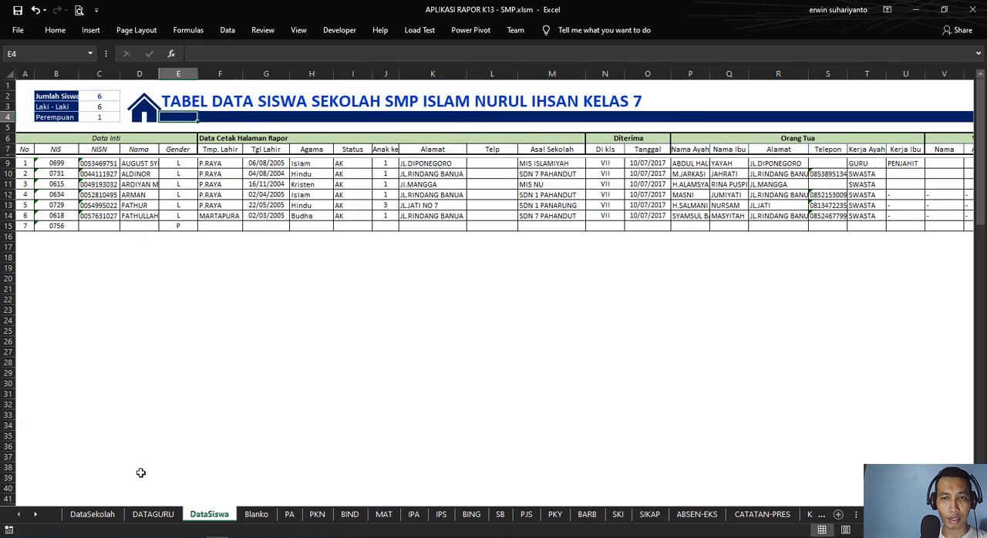
Step: Check the school name cell D3 on the DataSekolah sheet as the title's source, and return to the DataSiswa sheet
{"action": "left_click", "coordinate": [391, 98]}
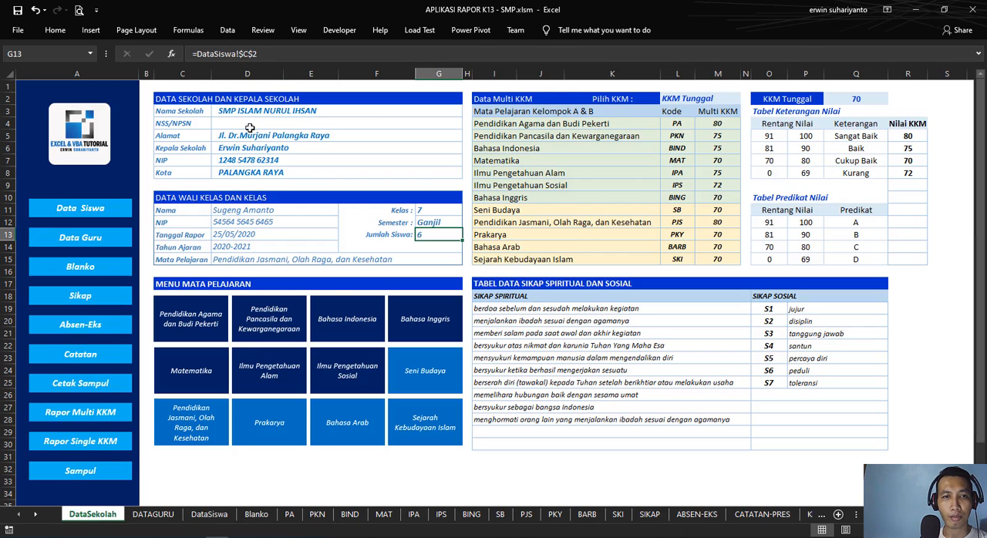
{"action": "left_click", "coordinate": [248, 113]}
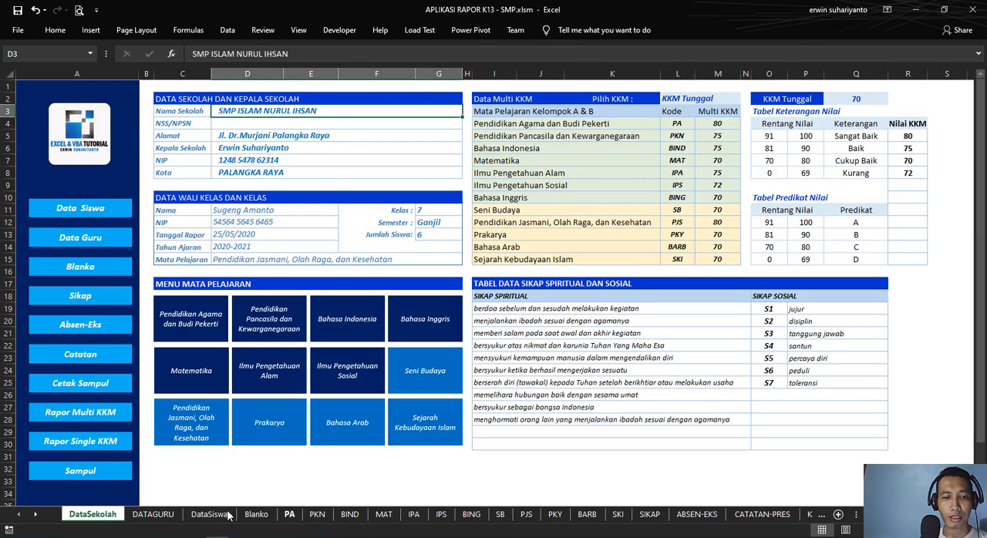
{"action": "left_click", "coordinate": [153, 514]}
{"action": "left_click", "coordinate": [216, 514]}
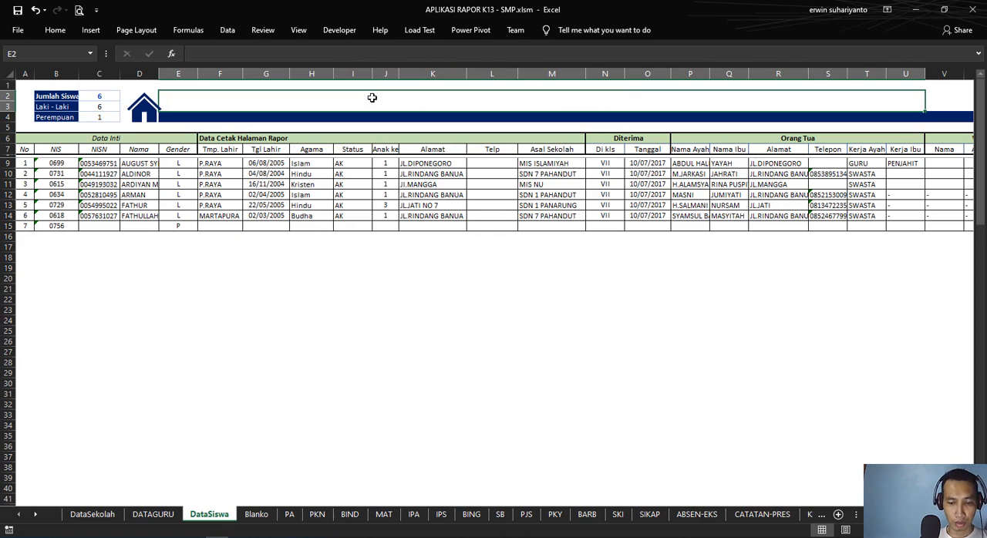
{"action": "type", "text": "="}
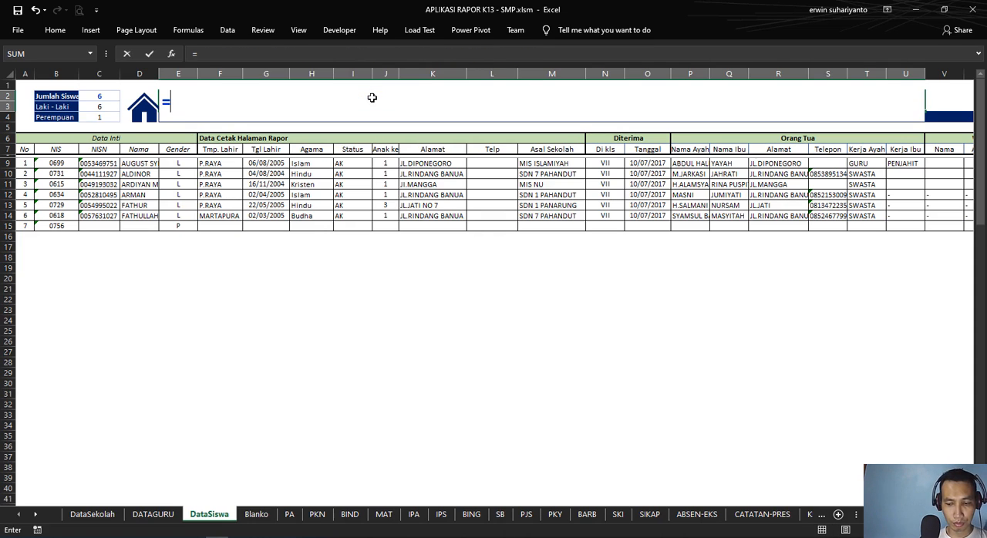
{"action": "type", "text": "\"DATA SISWA"}
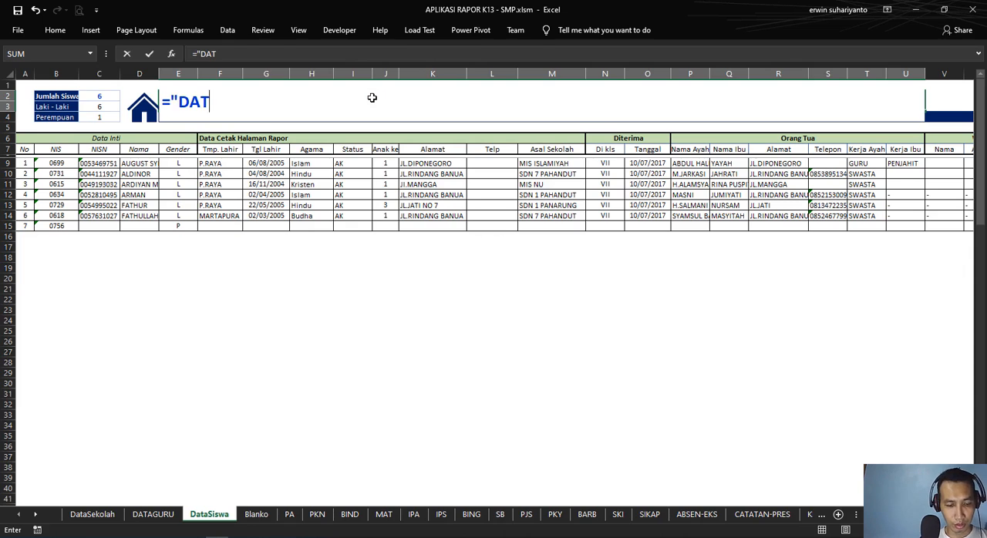
{"action": "key", "text": "BackSpace"}
{"action": "key", "text": "BackSpace"}
{"action": "key", "text": "BackSpace"}
{"action": "key", "text": "BackSpace"}
{"action": "key", "text": "BackSpace"}
{"action": "key", "text": "BackSpace"}
{"action": "key", "text": "BackSpace"}
{"action": "key", "text": "BackSpace"}
{"action": "key", "text": "BackSpace"}
{"action": "key", "text": "BackSpace"}
{"action": "key", "text": "BackSpace"}
{"action": "key", "text": "BackSpace"}
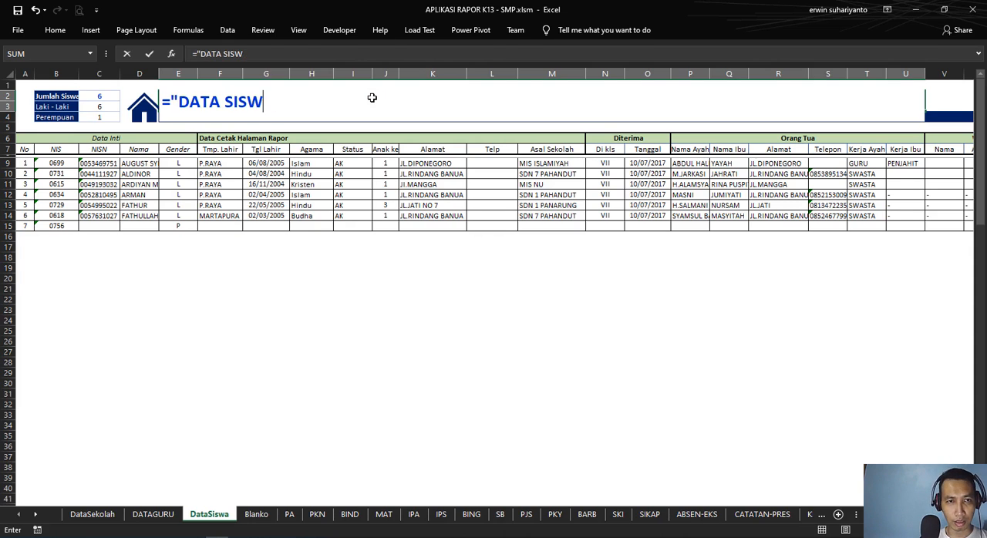
{"action": "key", "text": "Return"}
{"action": "key", "text": "ctrl+z"}
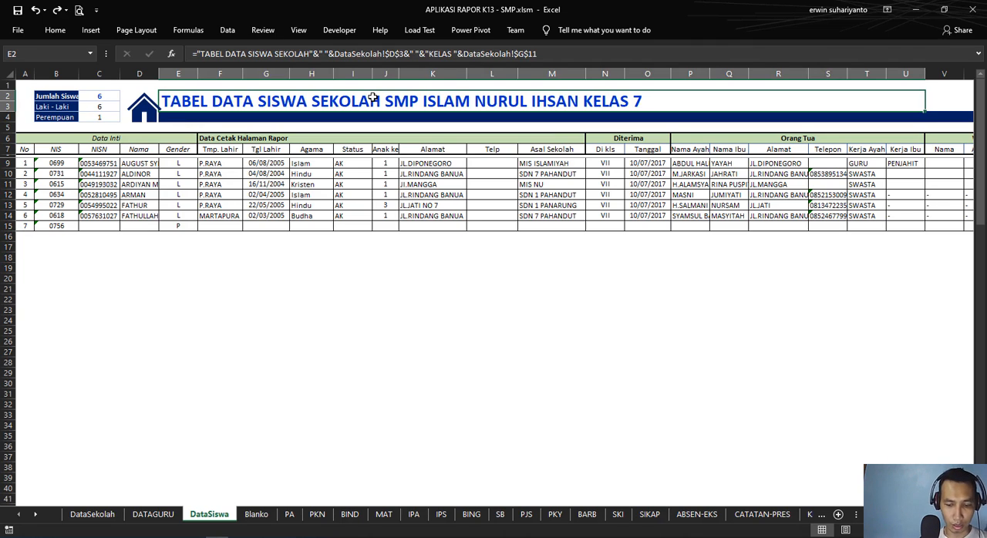
Step: Start rewriting the title formula in E2 with ="TABEL DATA SISWA SEKOLAH"&" "&
{"action": "type", "text": "="}
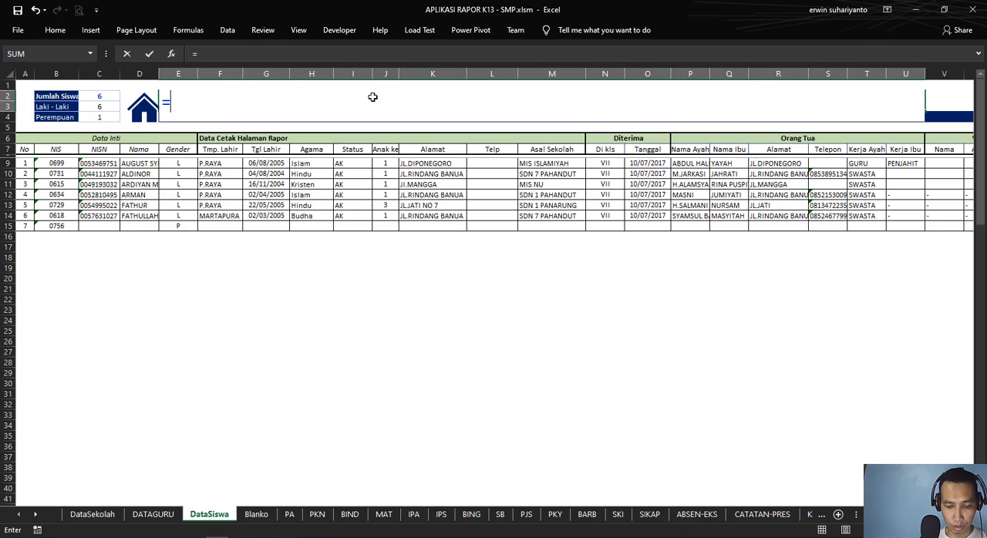
{"action": "type", "text": "\""}
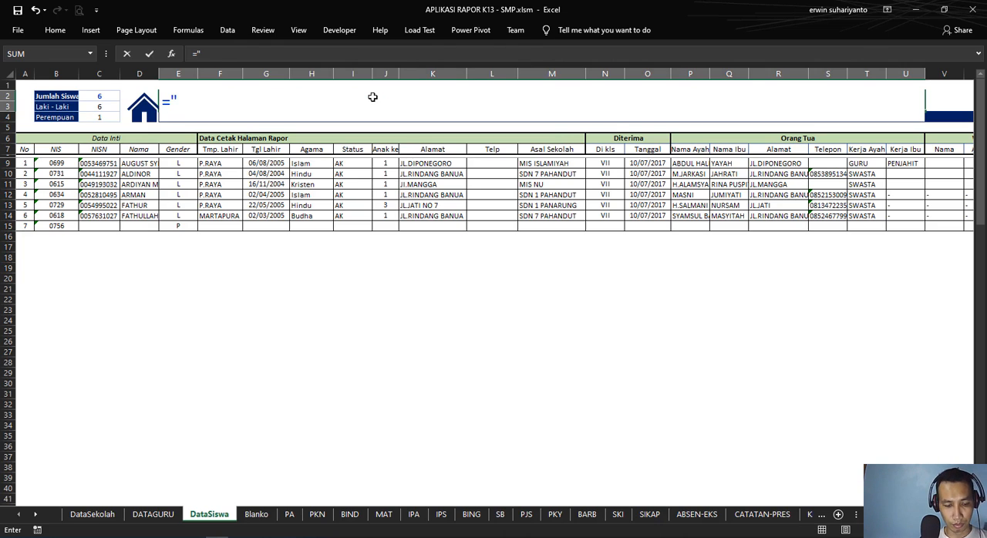
{"action": "type", "text": "TABEL DATA SIS"}
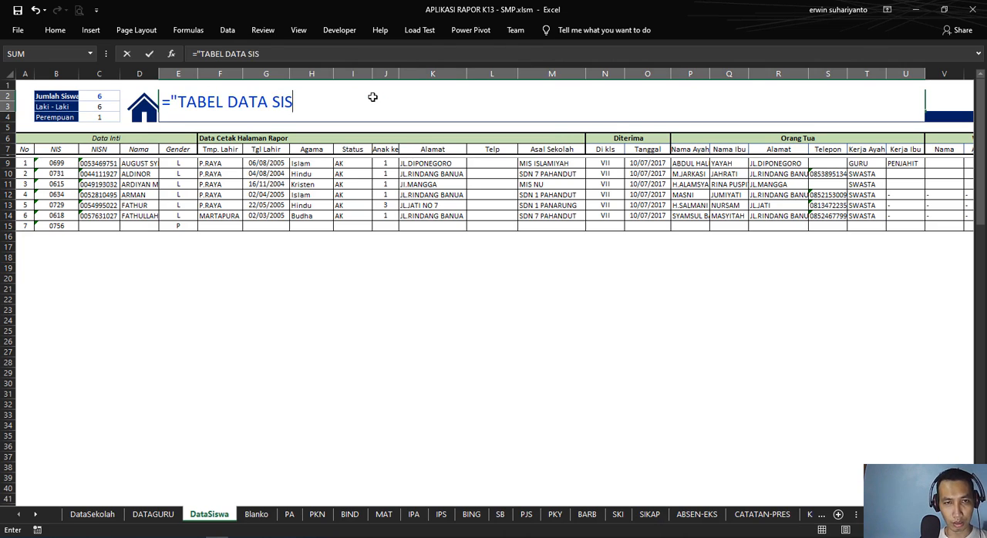
{"action": "type", "text": "WA\""}
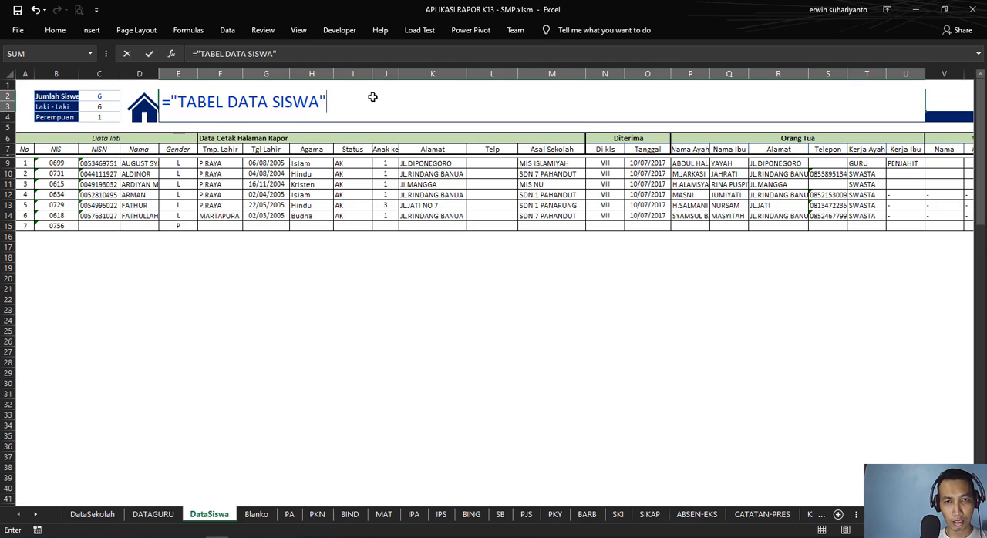
{"action": "type", "text": "&"}
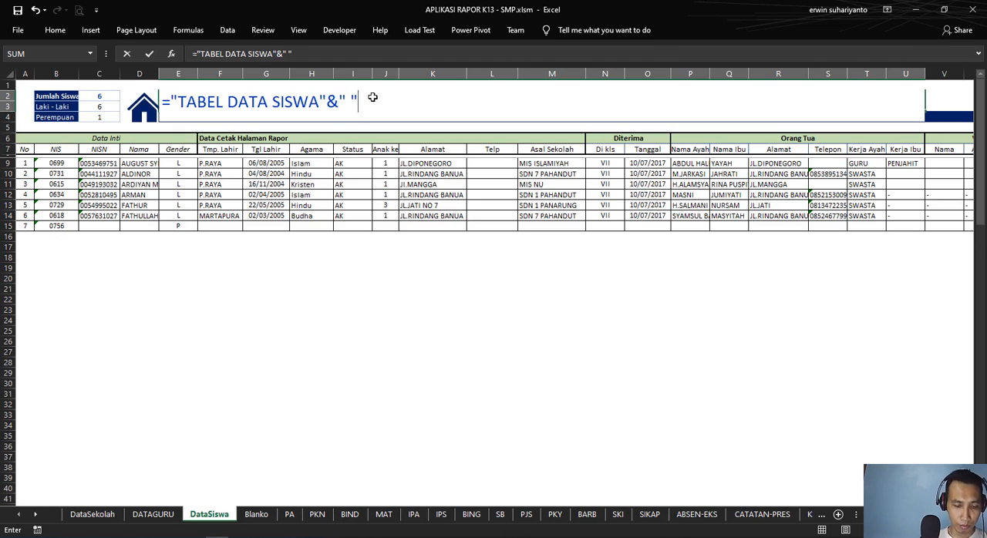
{"action": "type", "text": "\" \""}
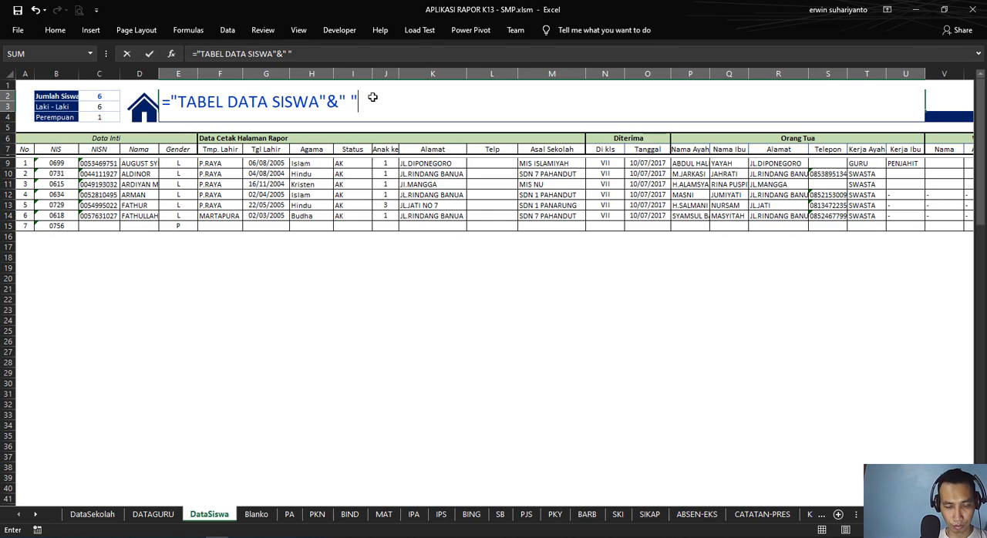
{"action": "type", "text": "&"}
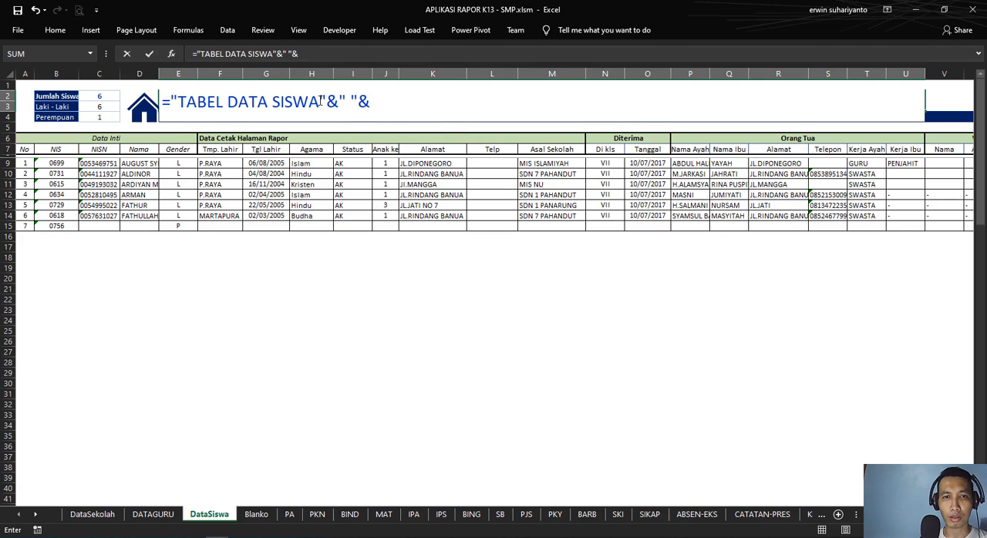
{"action": "left_click", "coordinate": [320, 101]}
{"action": "type", "text": "SEKOLA"}
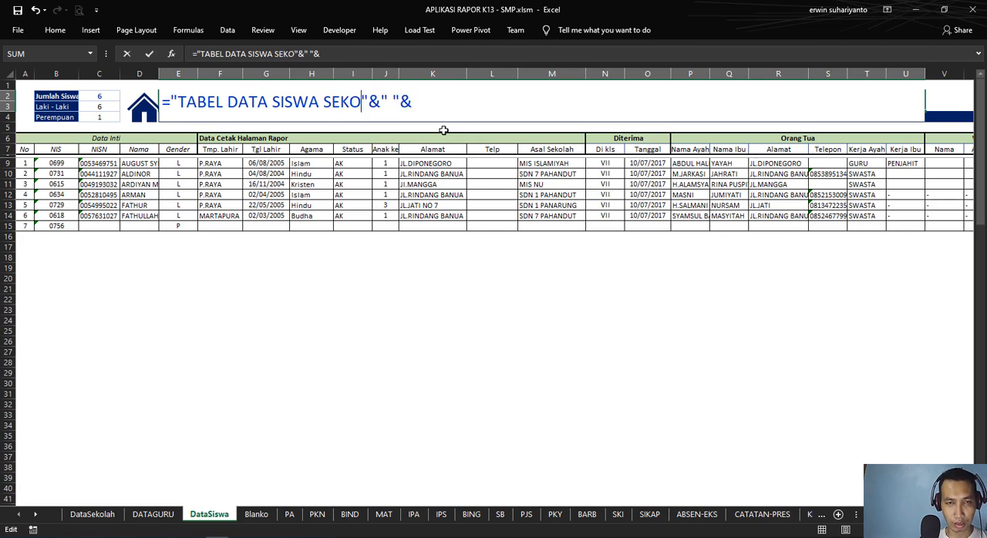
{"action": "type", "text": "H"}
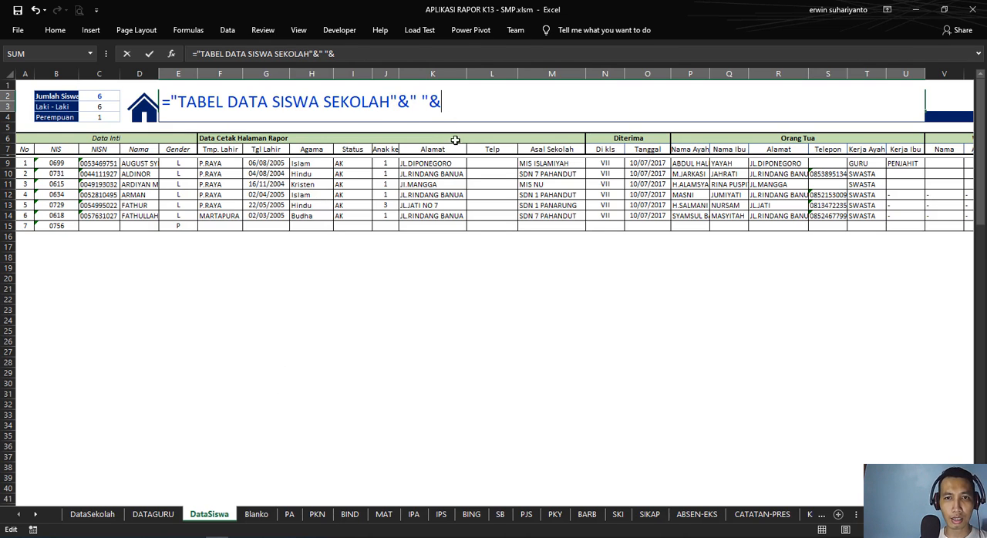
Step: Extend the E2 title formula with an absolute reference to the school name, DataSekolah!$D$3, followed by &" "&
{"action": "left_click", "coordinate": [85, 520]}
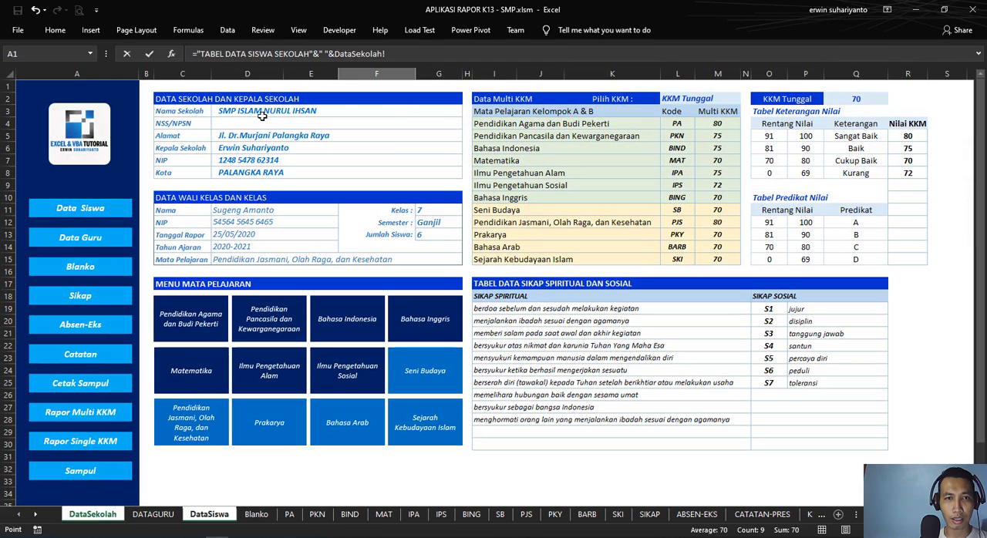
{"action": "left_click", "coordinate": [262, 113]}
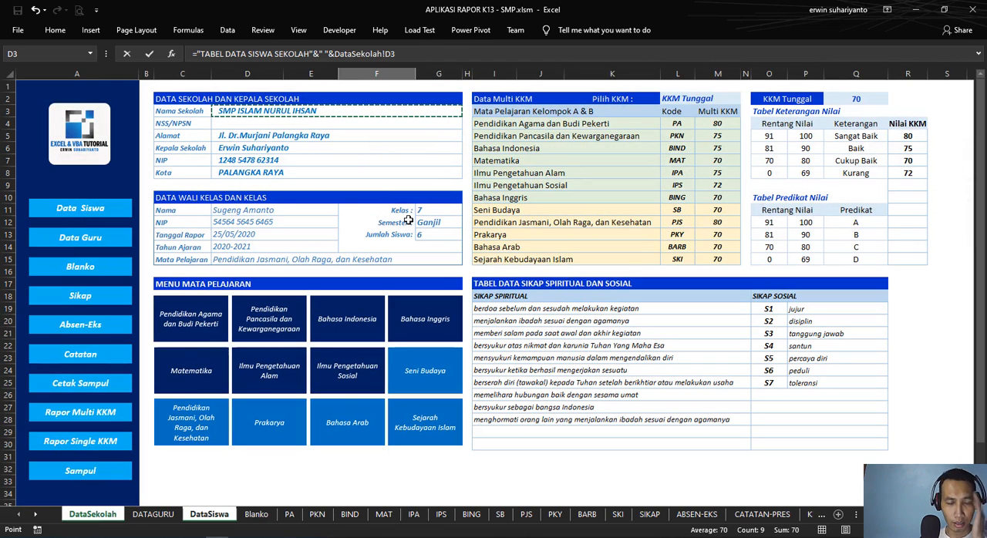
{"action": "key", "text": "F4"}
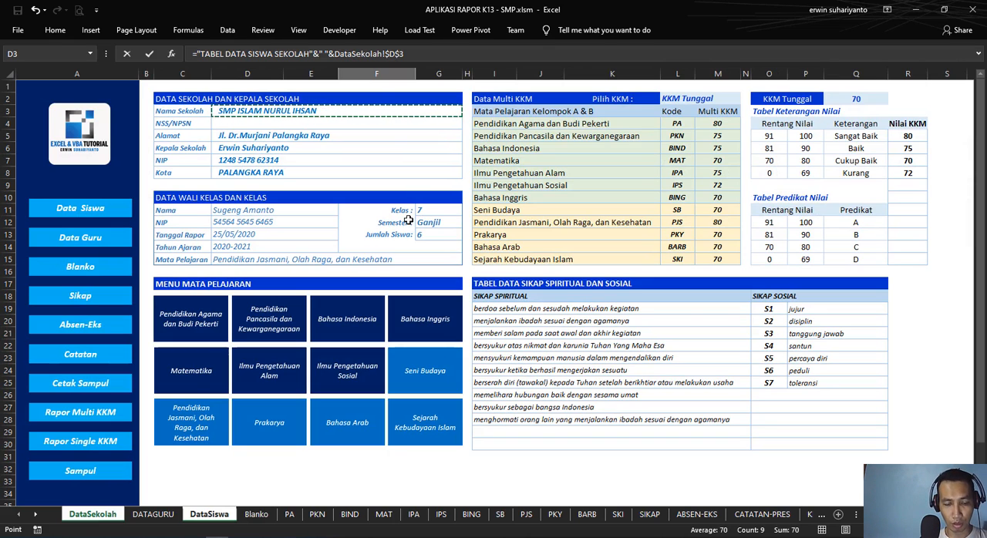
{"action": "type", "text": "&\" \"&"}
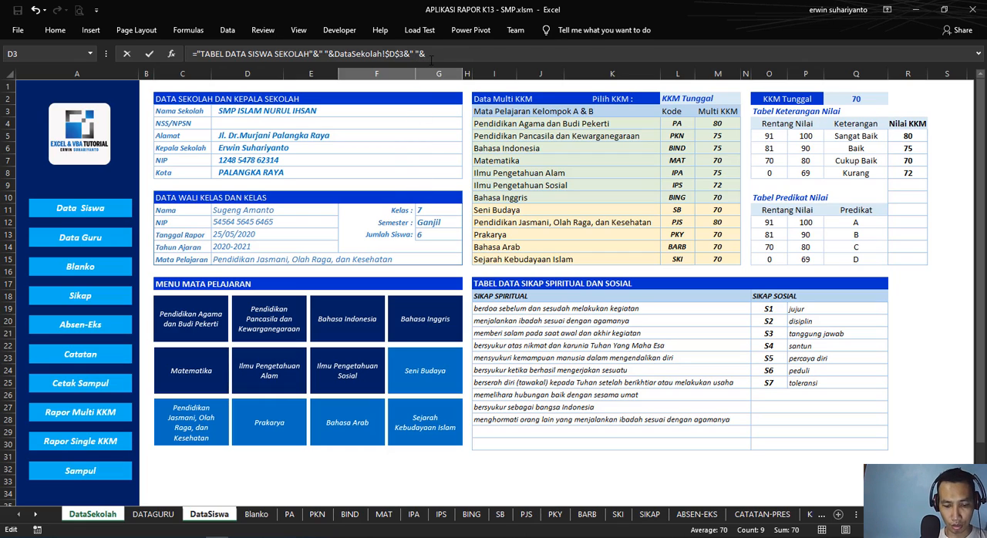
Step: Complete the title formula with "KELAS "& and an absolute reference to the class cell, DataSekolah!$G$11
{"action": "type", "text": "LAS \"&"}
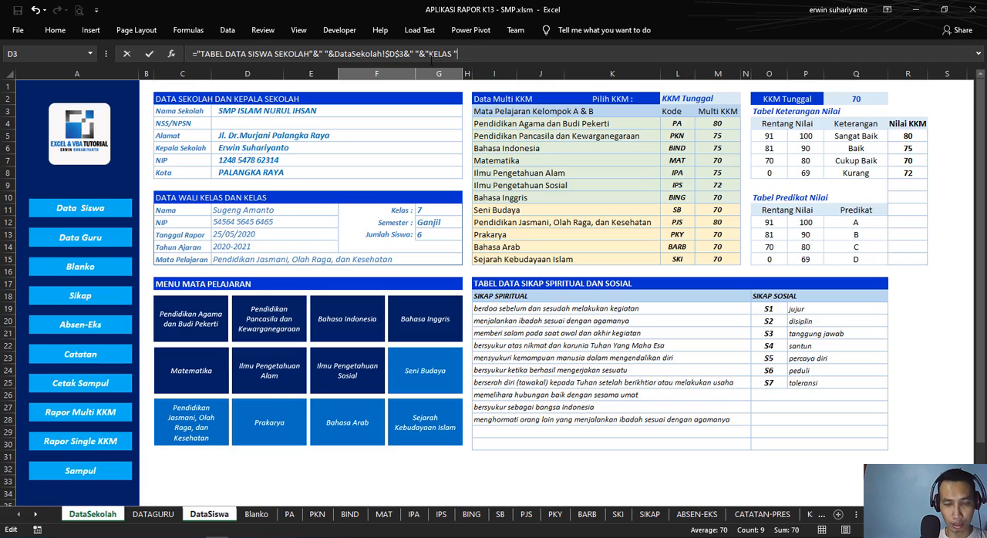
{"action": "left_click", "coordinate": [418, 212]}
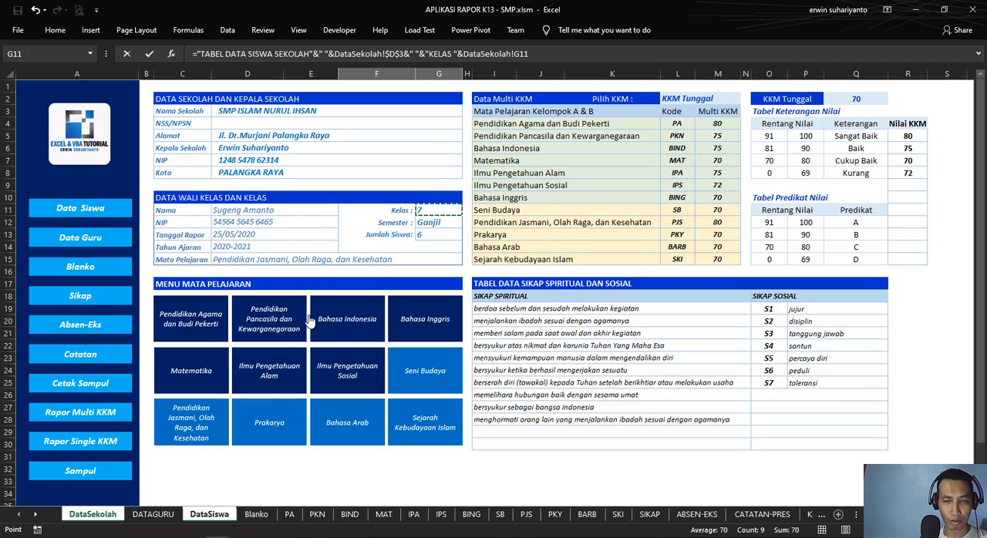
{"action": "key", "text": "F4"}
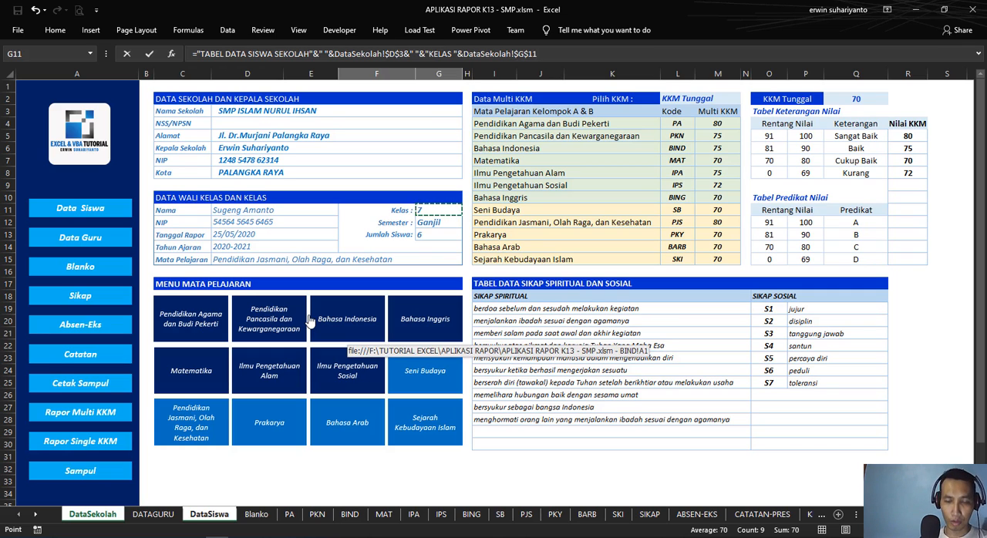
{"action": "key", "text": "Return"}
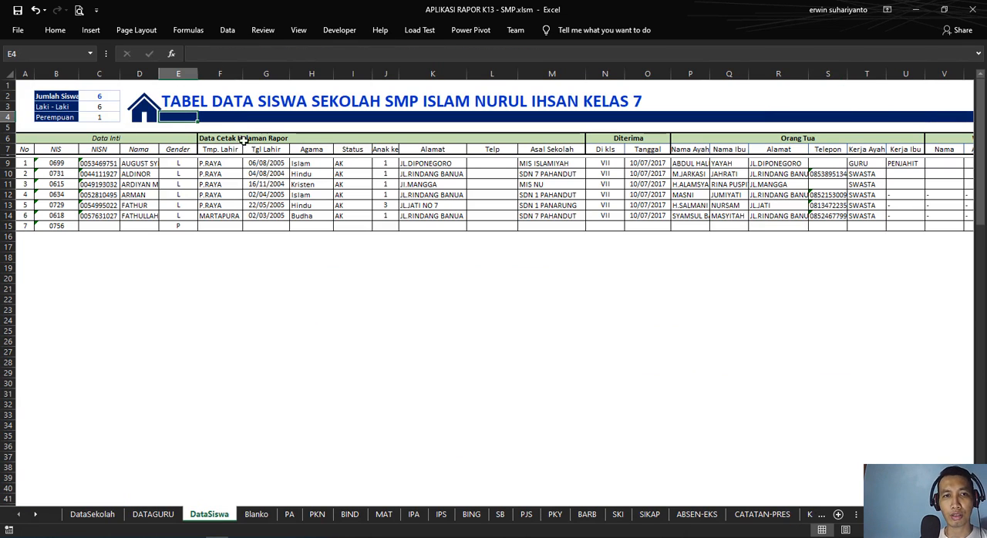
Step: Compare the finished title formula in E2 with its source cells D3 and G11 on the DataSekolah sheet
{"action": "left_click", "coordinate": [202, 102]}
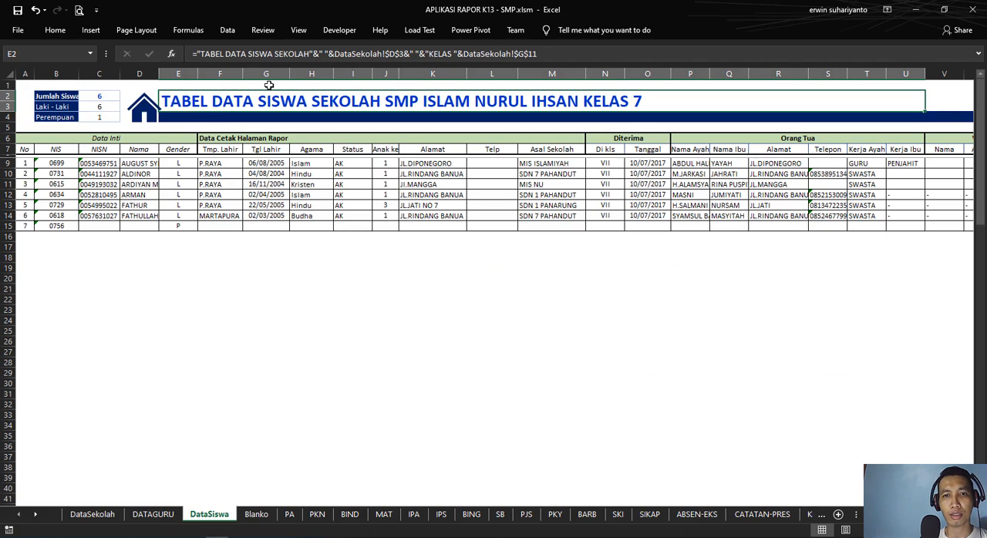
{"action": "left_click", "coordinate": [93, 514]}
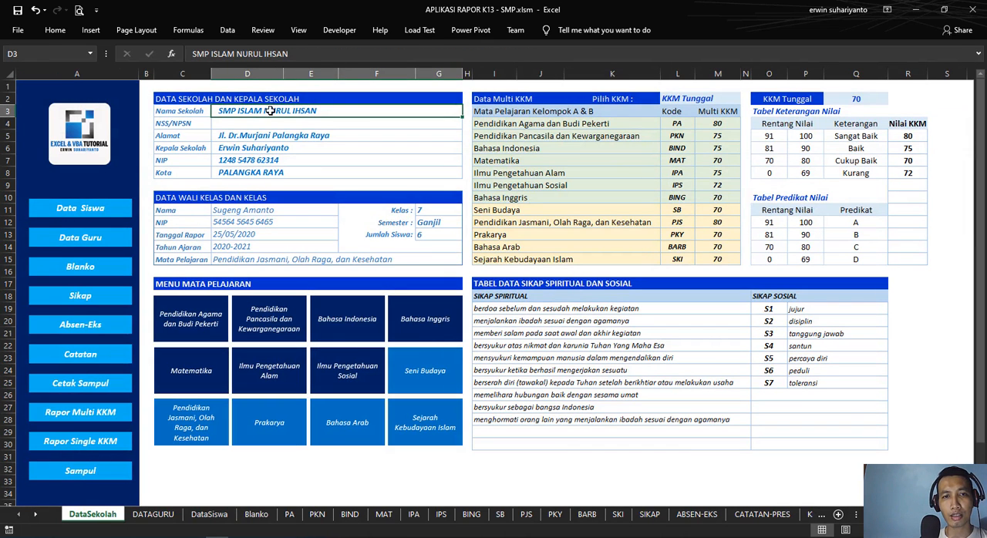
{"action": "left_click", "coordinate": [428, 208]}
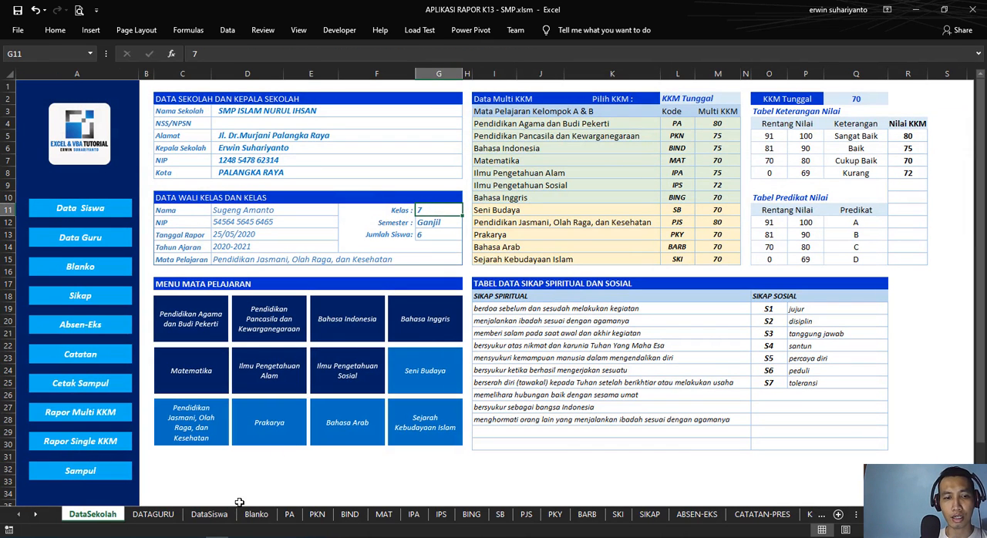
{"action": "left_click", "coordinate": [209, 515]}
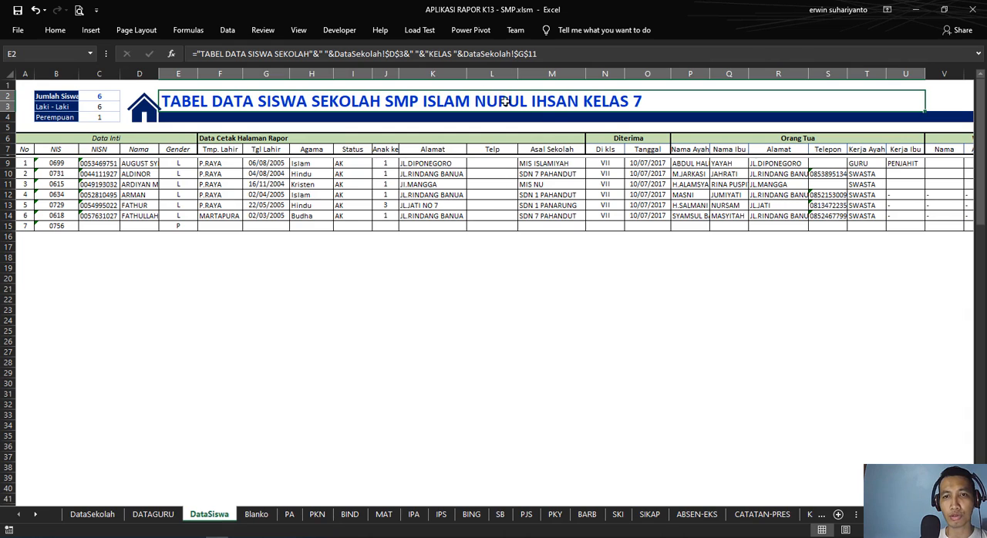
{"action": "left_click", "coordinate": [304, 287]}
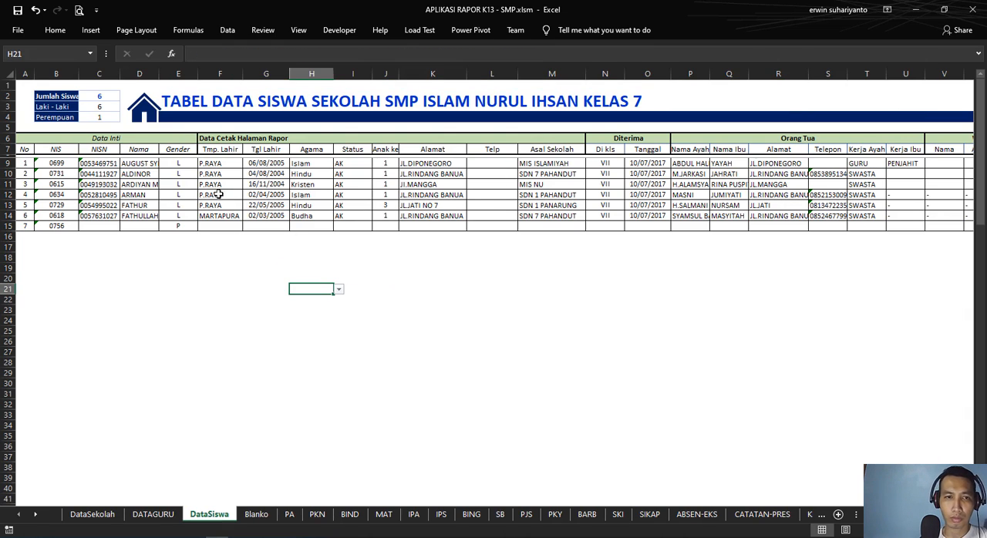
Step: Trace the Jumlah Siswa formula in G13 of DataSekolah to the COUNTA formula in C2 of DataSiswa
{"action": "left_click", "coordinate": [122, 184]}
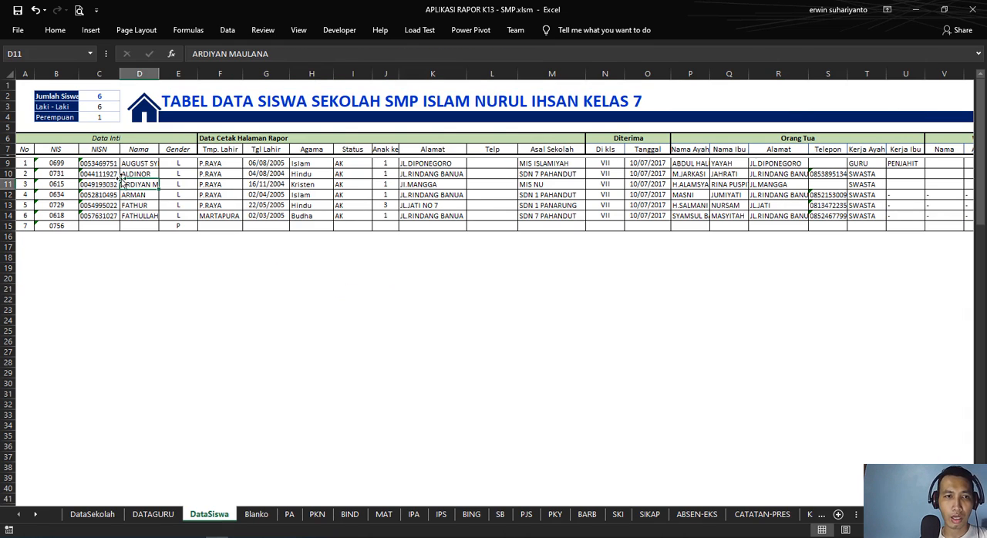
{"action": "left_click", "coordinate": [106, 515]}
{"action": "left_click", "coordinate": [437, 234]}
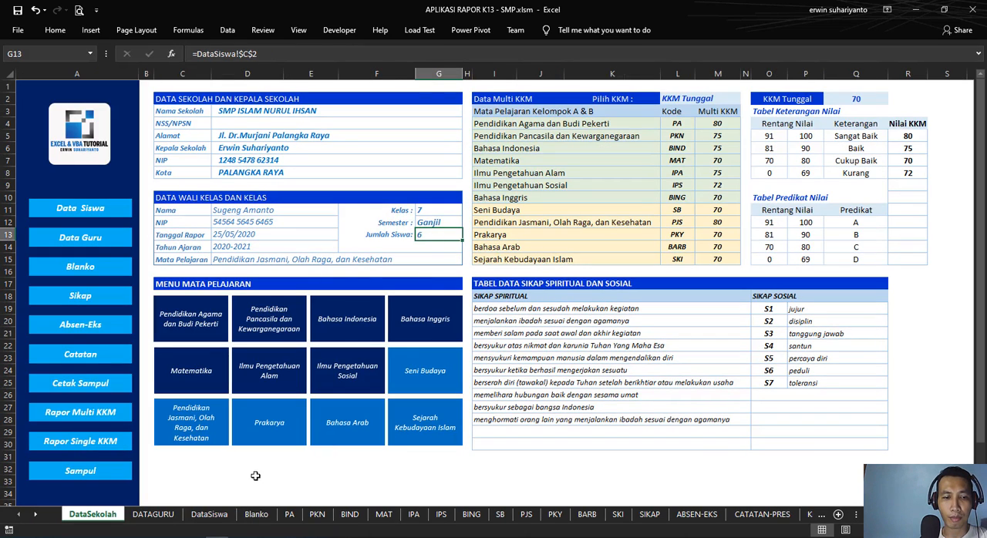
{"action": "left_click", "coordinate": [219, 519]}
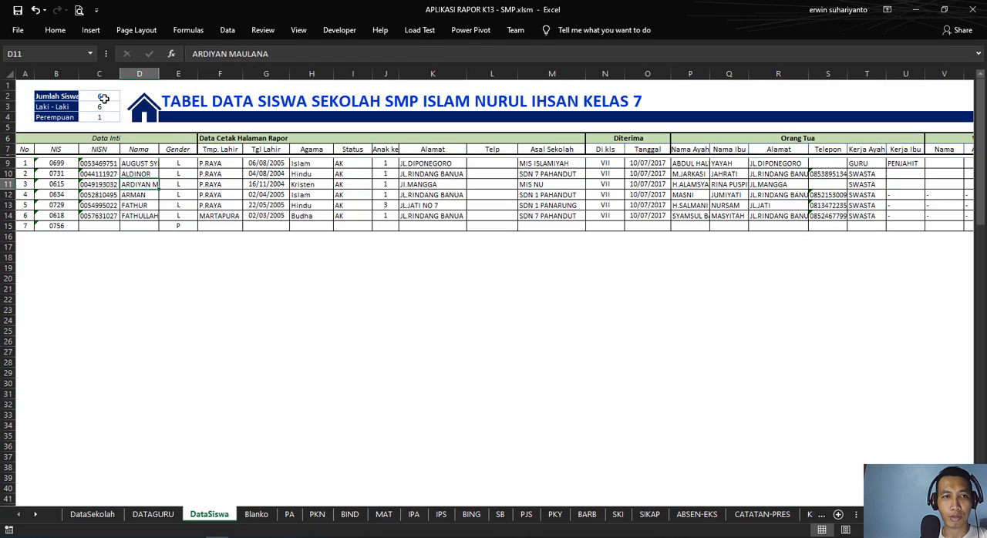
{"action": "left_click", "coordinate": [106, 96]}
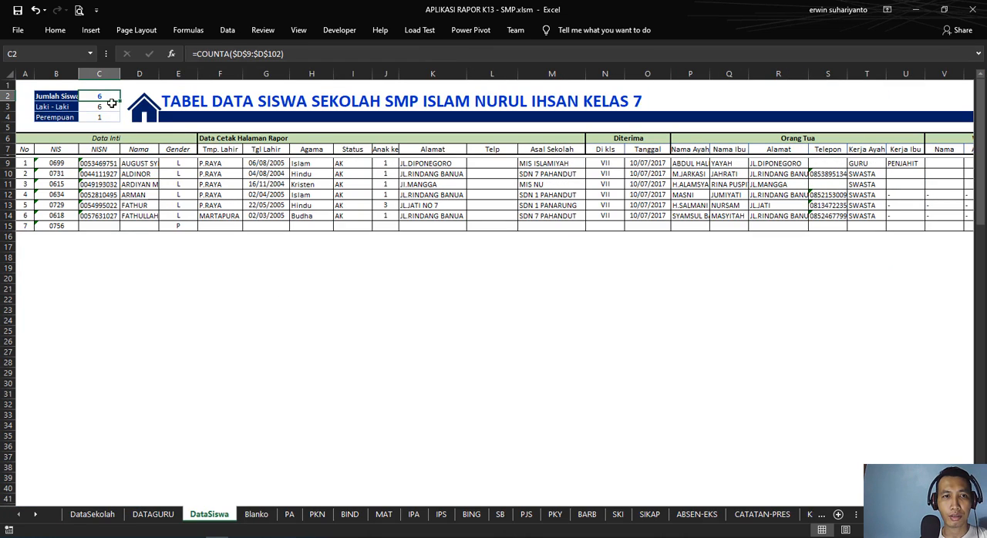
Step: Re-enter the Jumlah Siswa formula in G13 of DataSekolah as =DataSiswa!C2
{"action": "left_click", "coordinate": [108, 510]}
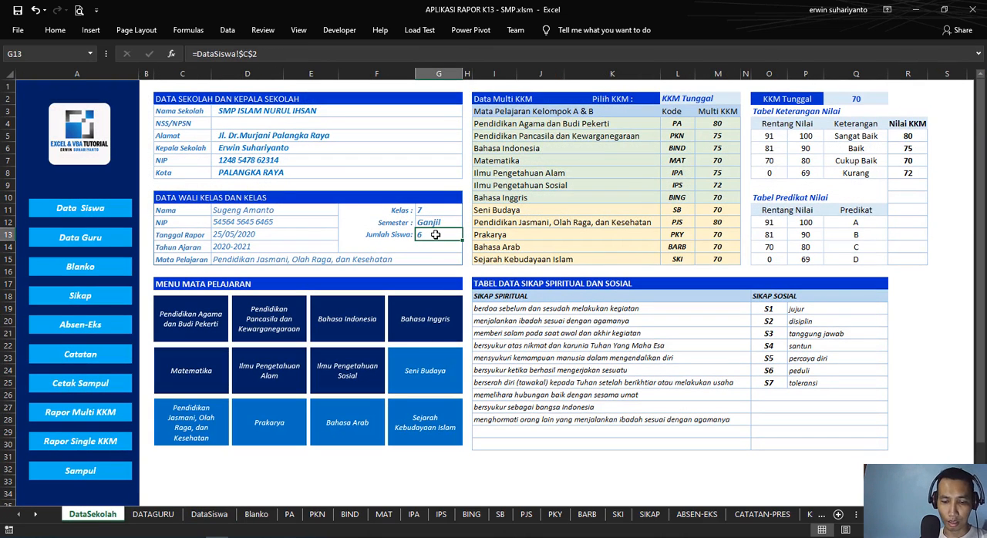
{"action": "type", "text": "="}
{"action": "left_click", "coordinate": [210, 517]}
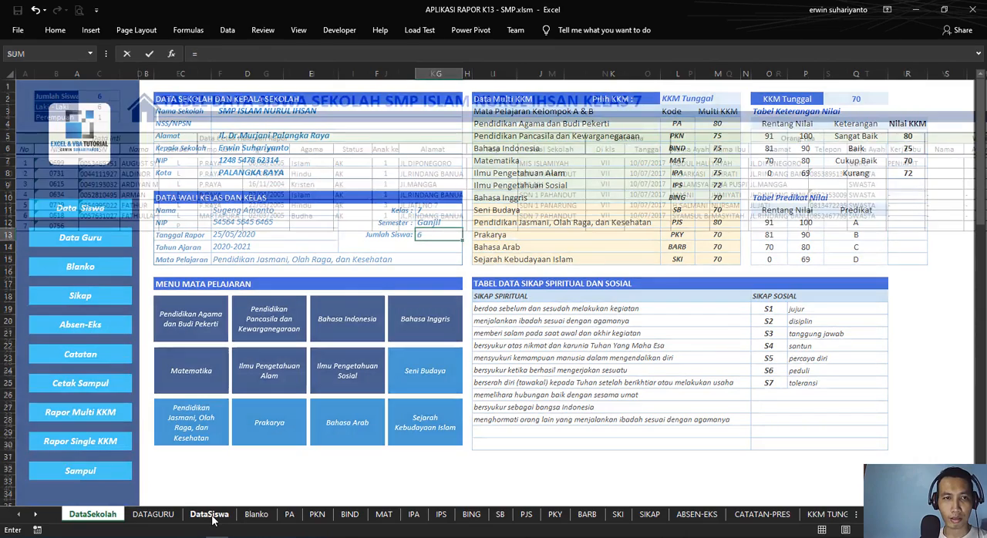
{"action": "left_click", "coordinate": [105, 96]}
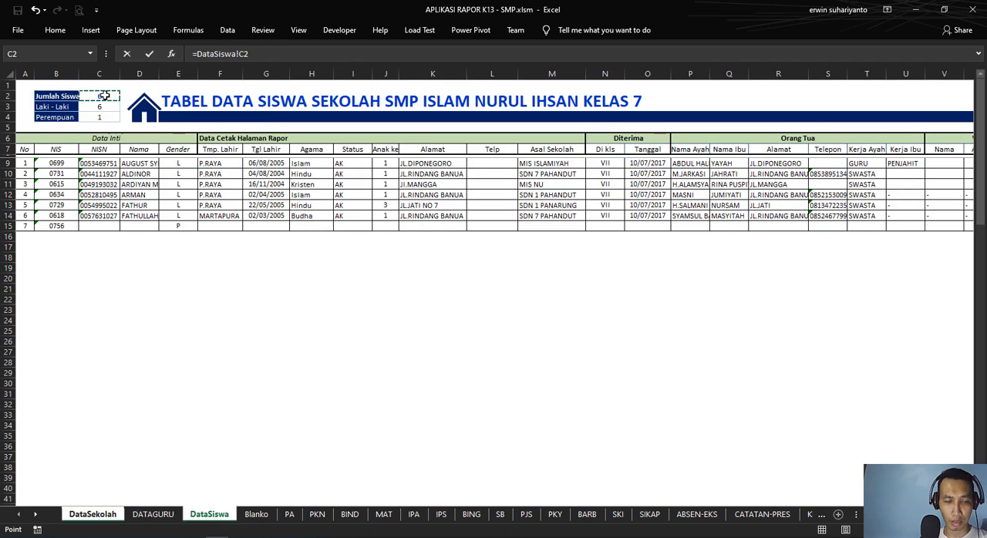
{"action": "key", "text": "Return"}
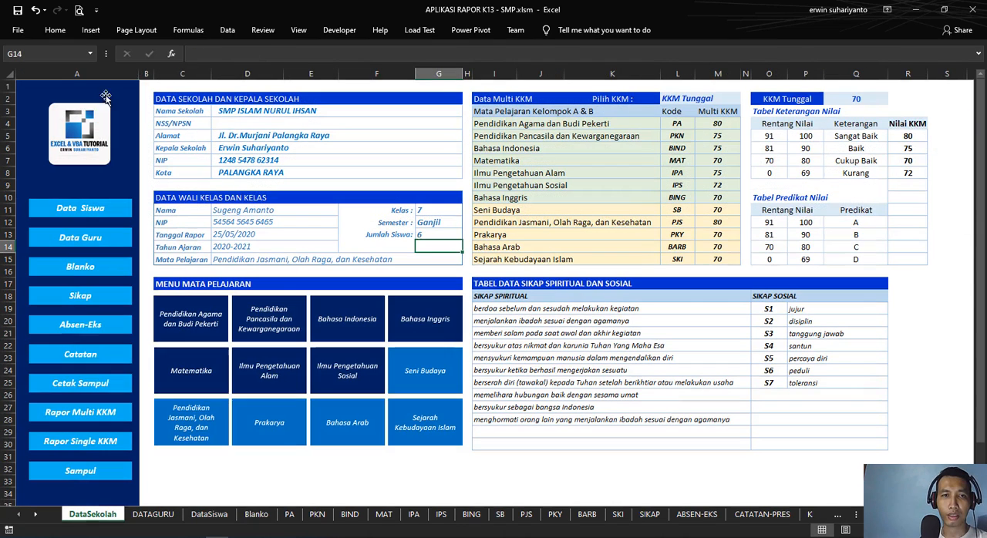
Step: Review the Data Multi KKM table's group A and B subjects and their codes
{"action": "left_click", "coordinate": [551, 470]}
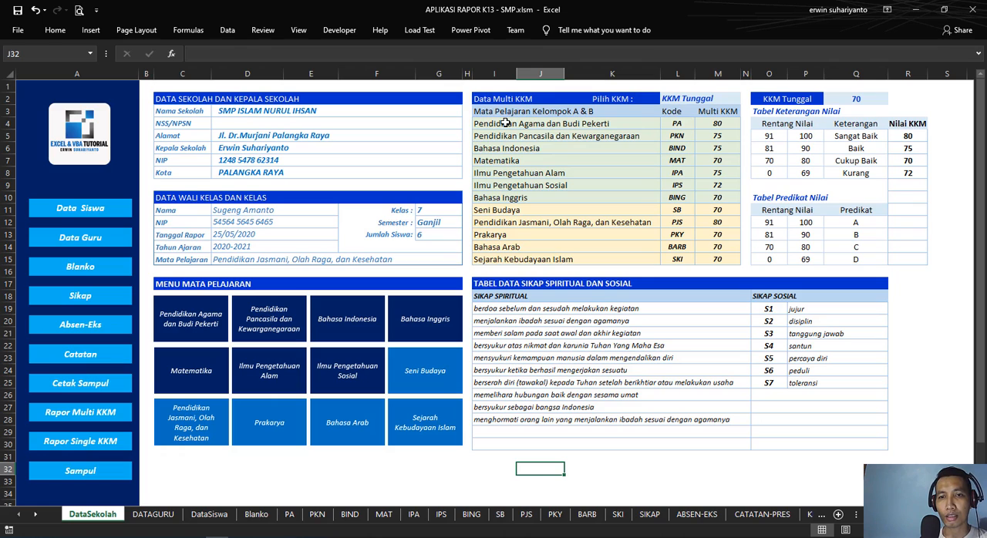
{"action": "left_click_drag", "start_coordinate": [505, 124], "coordinate": [497, 197]}
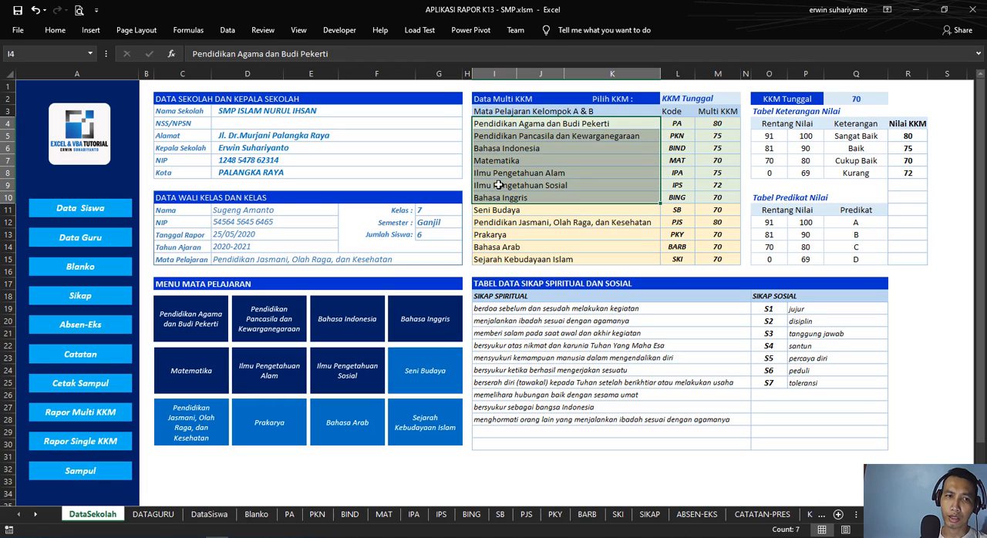
{"action": "left_click", "coordinate": [654, 235]}
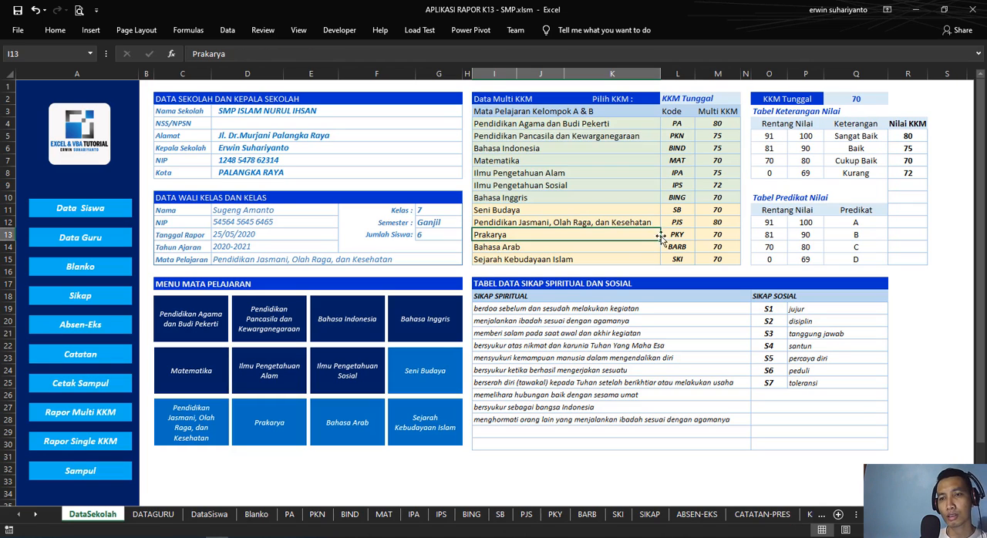
{"action": "left_click", "coordinate": [680, 146]}
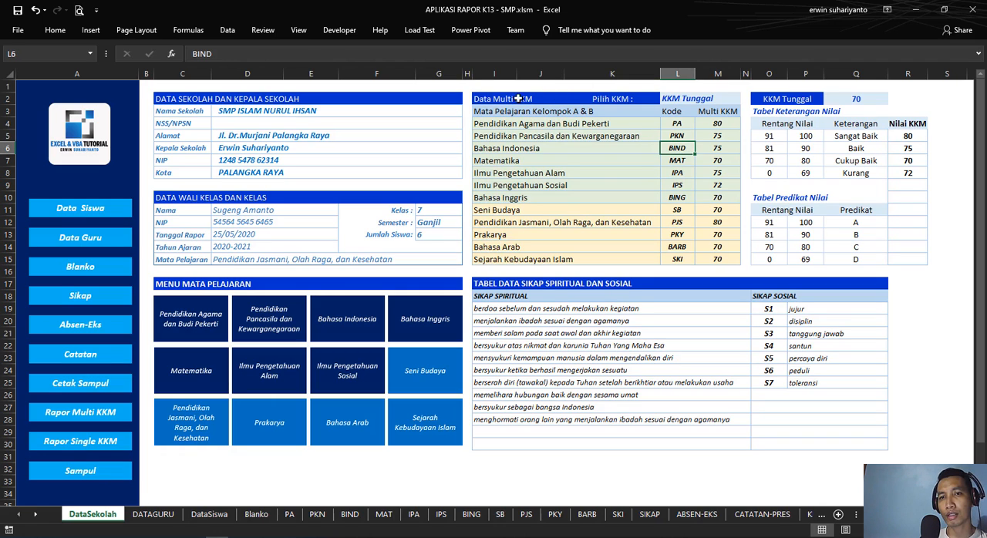
Step: Examine the Pilih KKM choices Multi KKM and KKM Tunggal in L2, keeping KKM Tunggal selected
{"action": "left_click", "coordinate": [635, 99]}
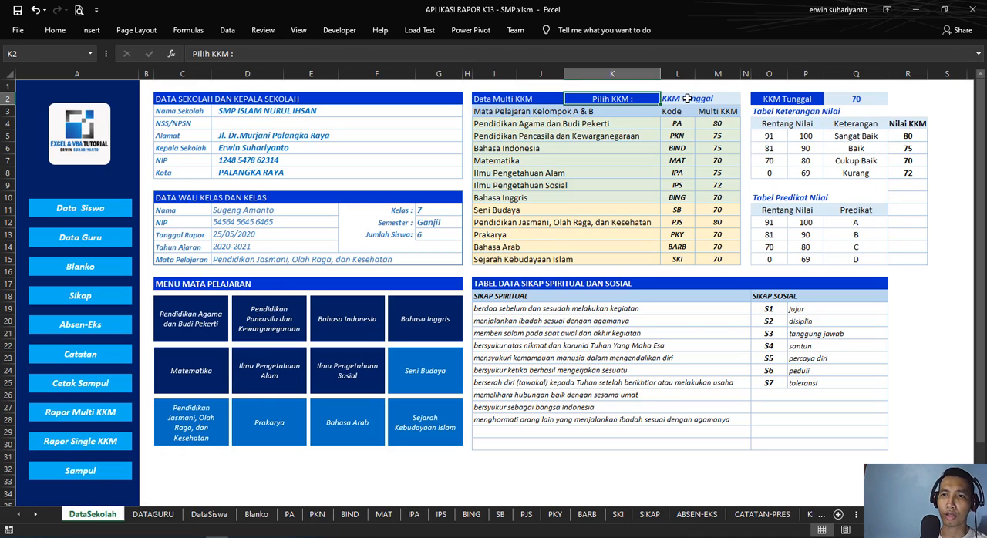
{"action": "left_click", "coordinate": [687, 99]}
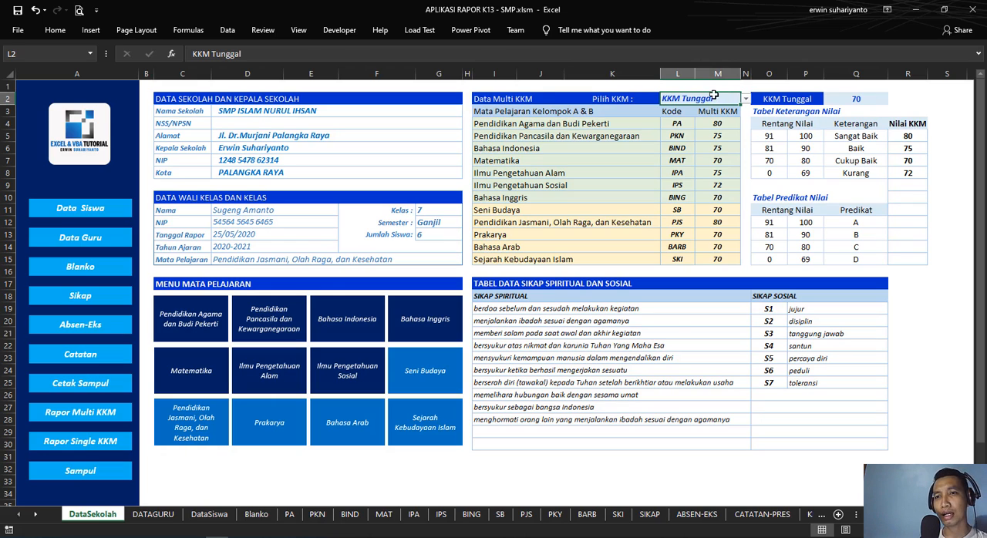
{"action": "left_click", "coordinate": [745, 101]}
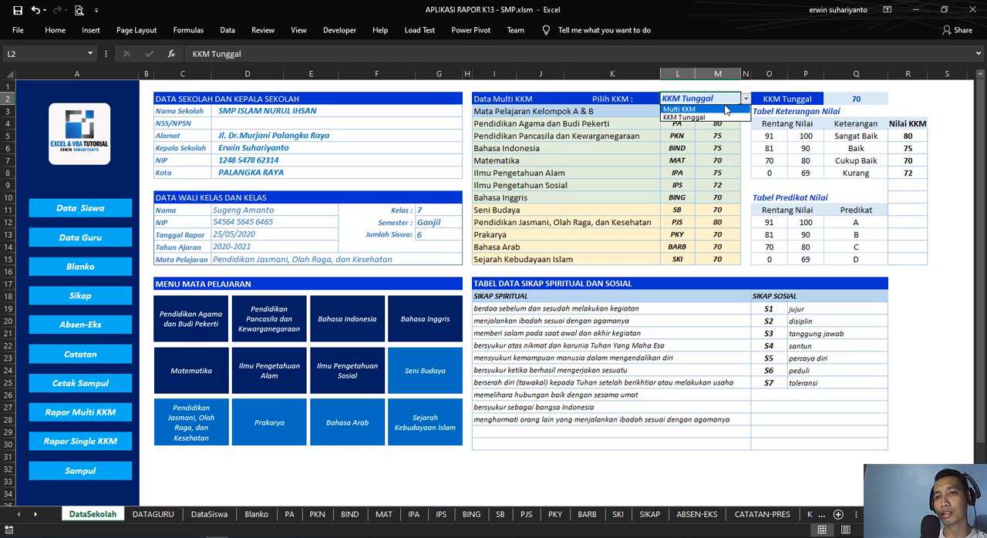
{"action": "left_click", "coordinate": [718, 98]}
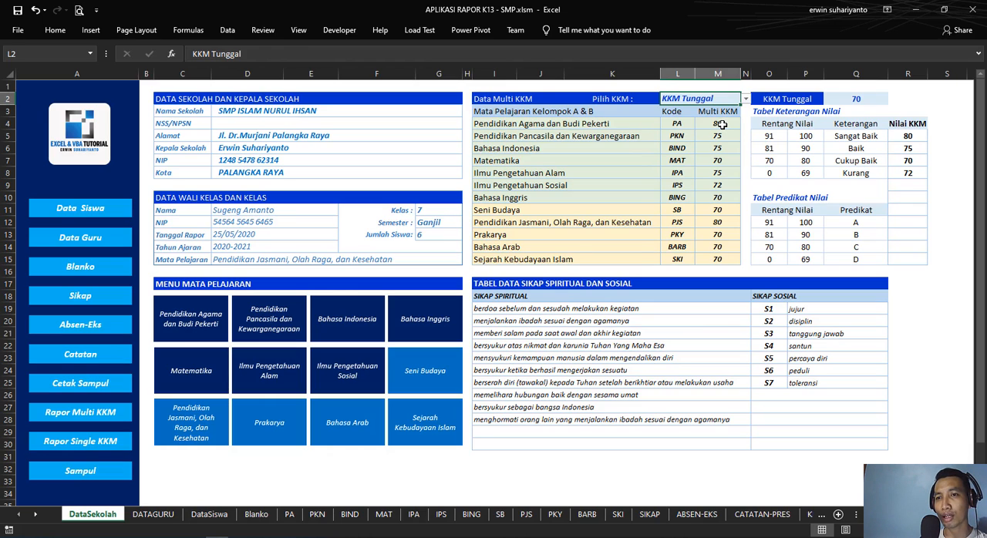
Step: Check the KKM Tunggal value in Q2 against the Pilih KKM setting and the full subject list it applies to
{"action": "left_click", "coordinate": [863, 100]}
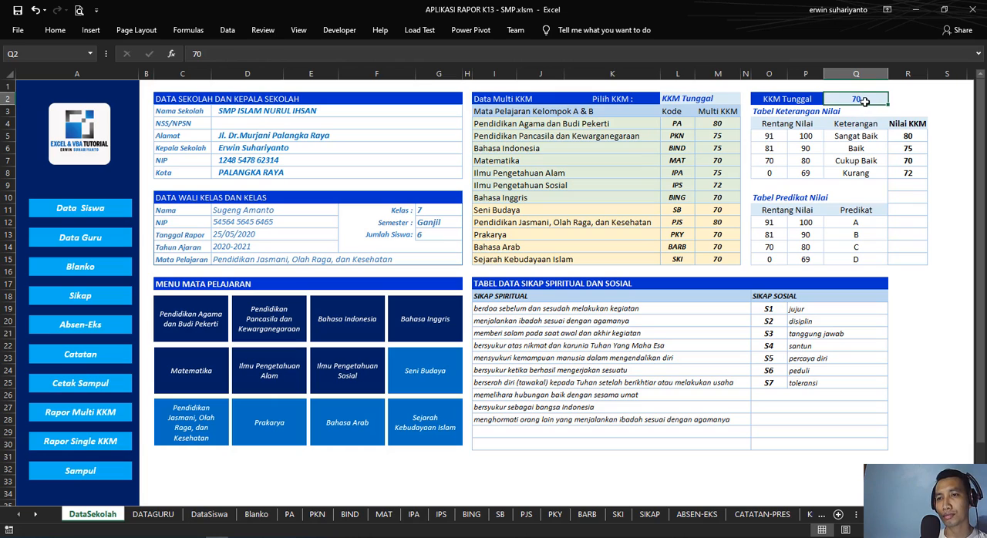
{"action": "left_click", "coordinate": [725, 100]}
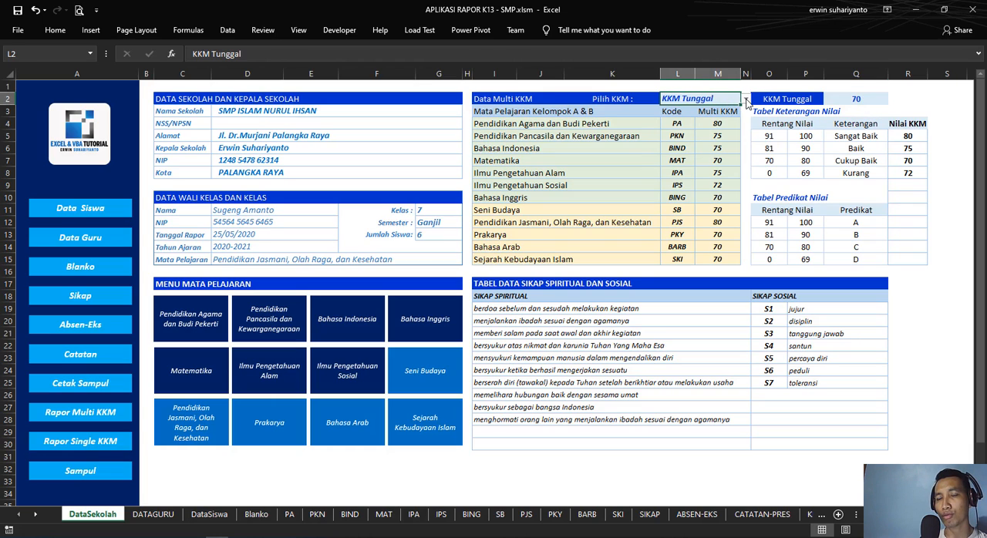
{"action": "left_click", "coordinate": [746, 100]}
{"action": "left_click", "coordinate": [745, 101]}
{"action": "left_click_drag", "start_coordinate": [533, 124], "coordinate": [623, 263]}
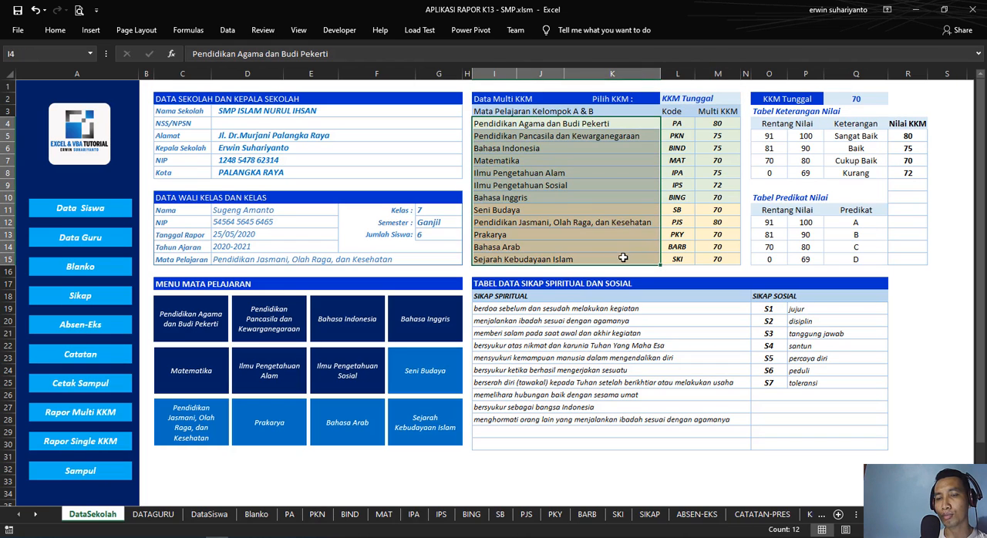
Step: Set the KKM Tunggal value in Q2 of DataSekolah to 80
{"action": "left_click", "coordinate": [858, 100]}
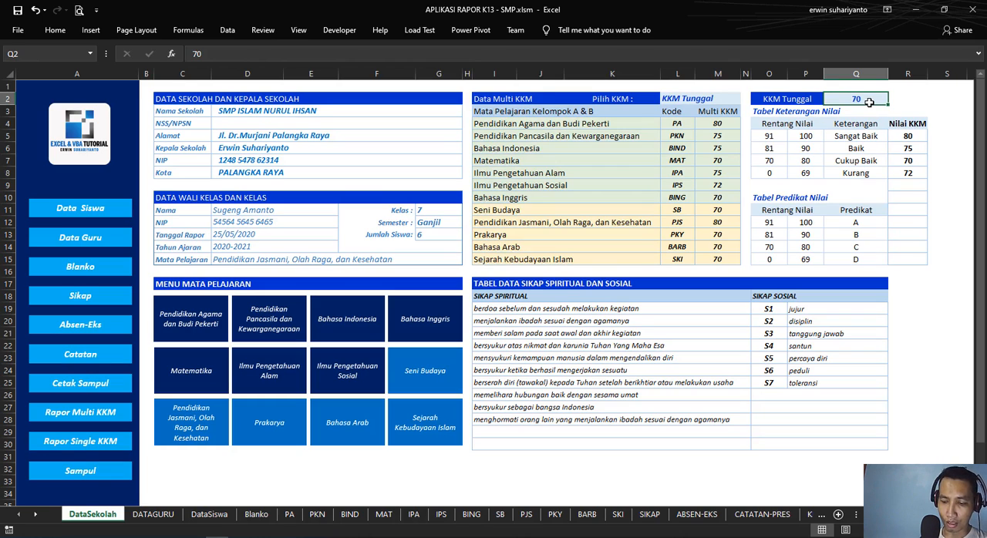
{"action": "type", "text": "90"}
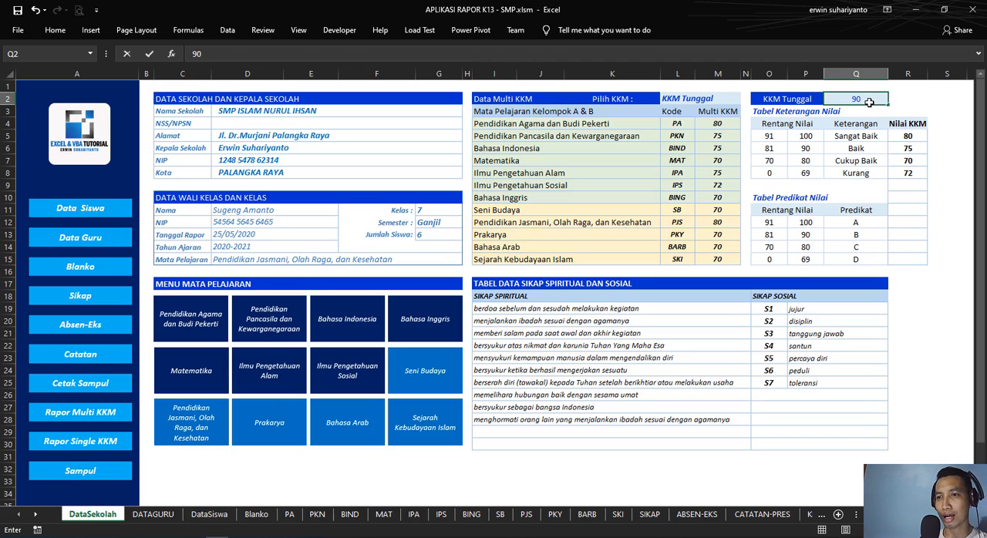
{"action": "key", "text": "BackSpace"}
{"action": "key", "text": "BackSpace"}
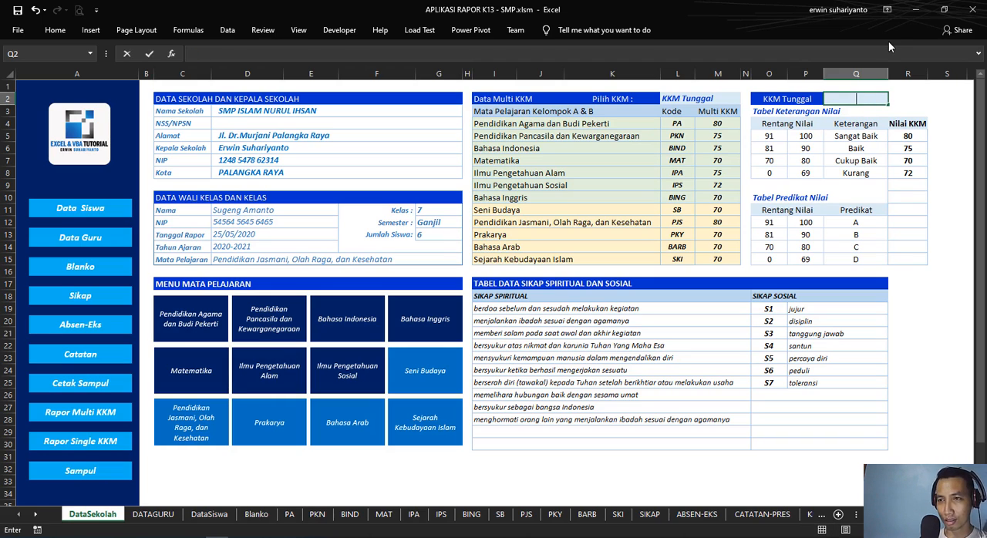
{"action": "type", "text": "80"}
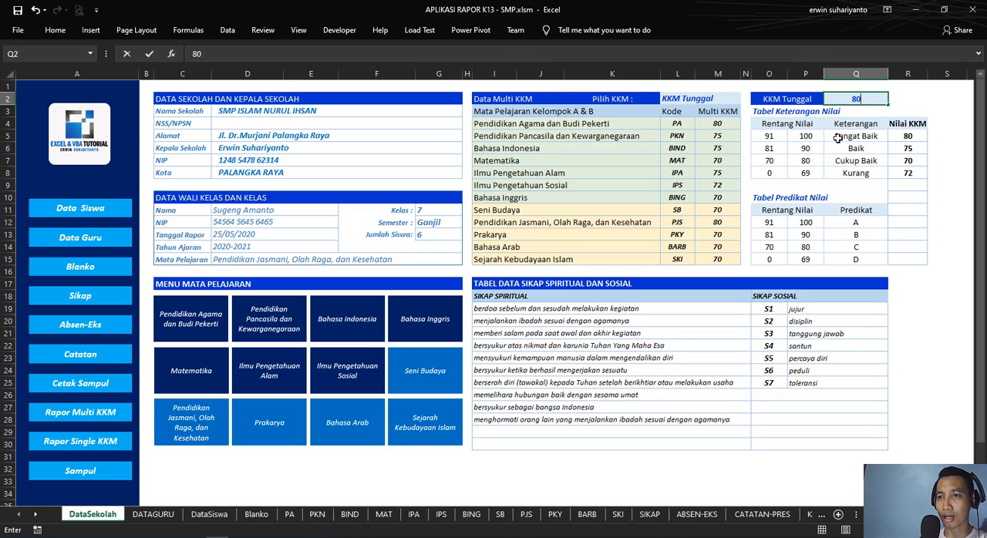
{"action": "key", "text": "Return"}
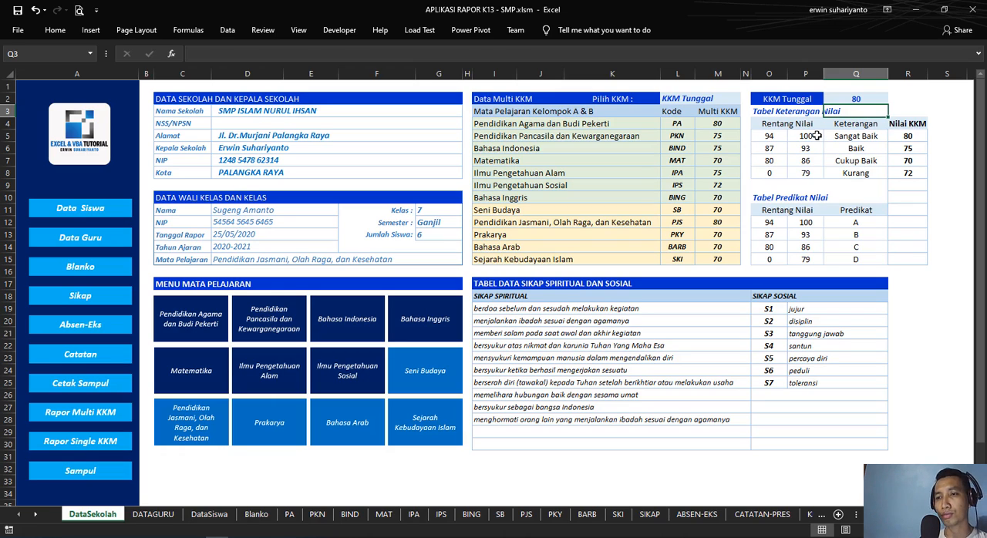
Step: Review how the KKM Tunggal value in Q2 and the Pilih KKM setting in L2 relate to the subjects in I4:K15
{"action": "left_click", "coordinate": [847, 101]}
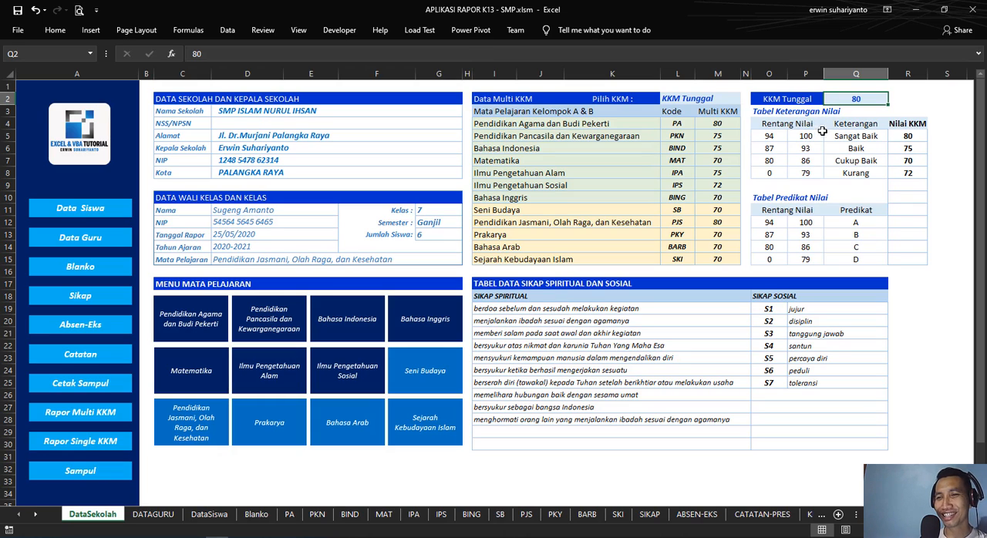
{"action": "left_click", "coordinate": [699, 99]}
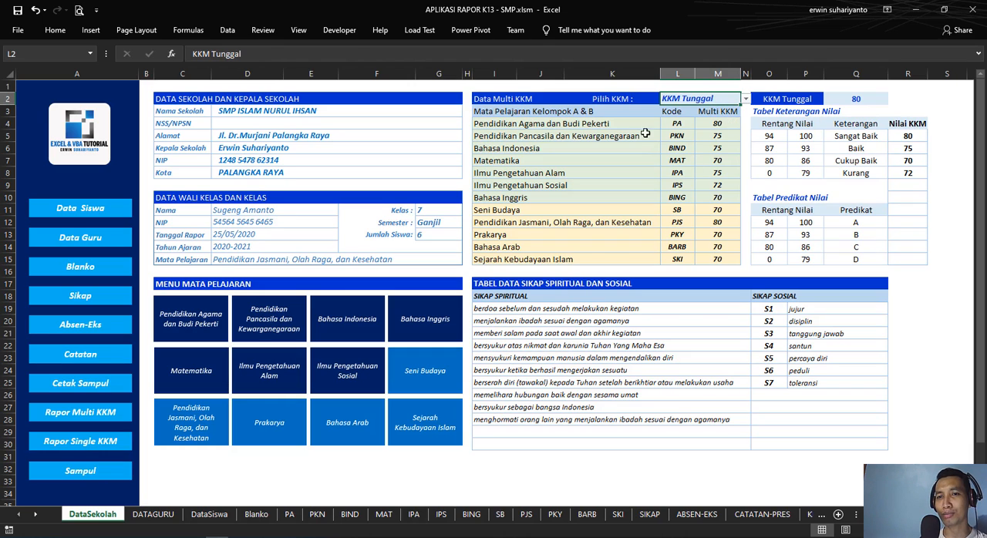
{"action": "left_click_drag", "start_coordinate": [596, 125], "coordinate": [599, 259]}
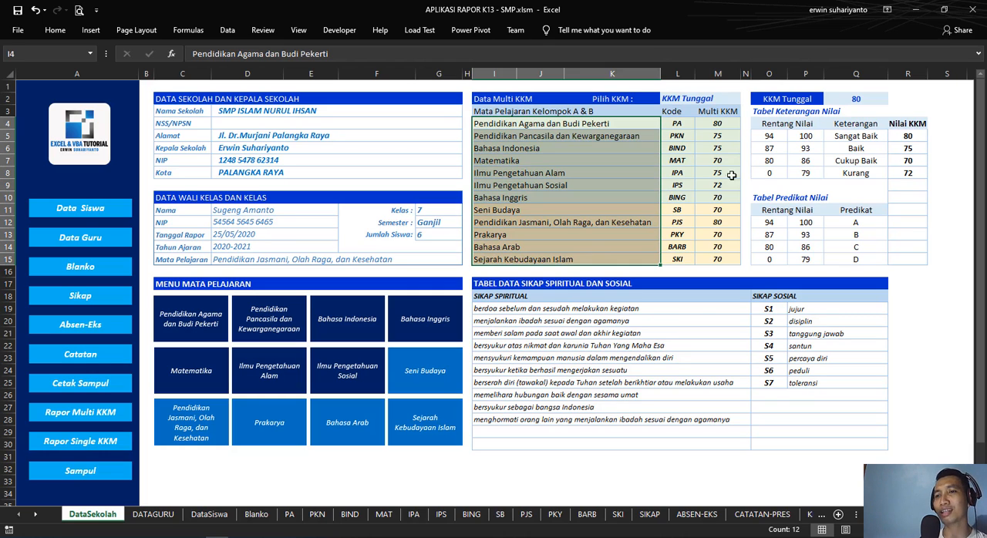
{"action": "left_click", "coordinate": [876, 99]}
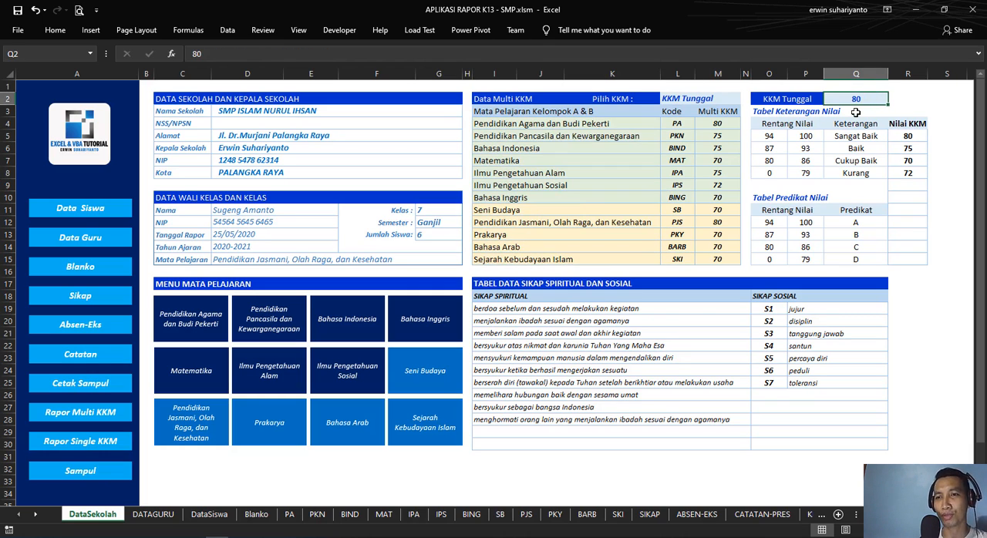
Step: Switch the Pilih KKM setting in L2 to Multi KKM
{"action": "left_click", "coordinate": [731, 100]}
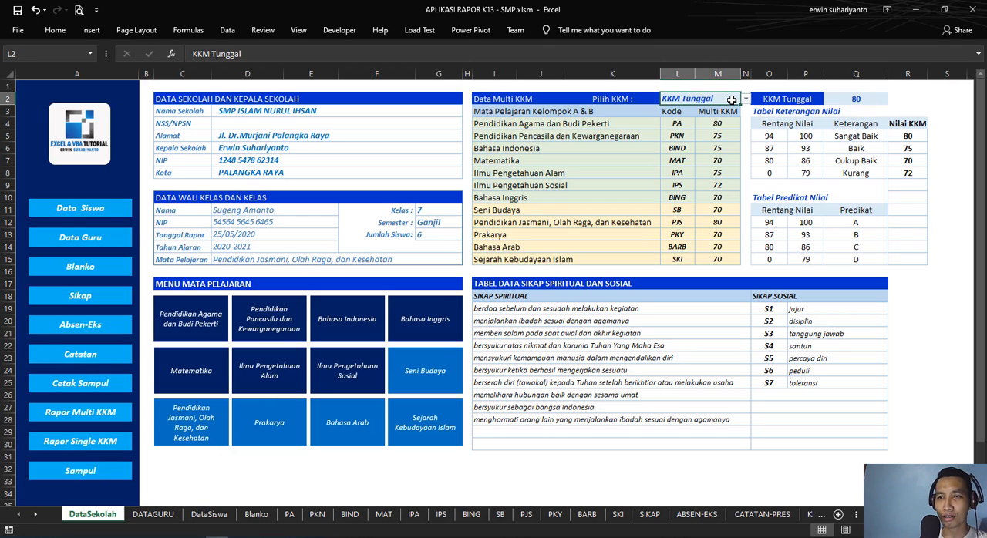
{"action": "left_click", "coordinate": [745, 100]}
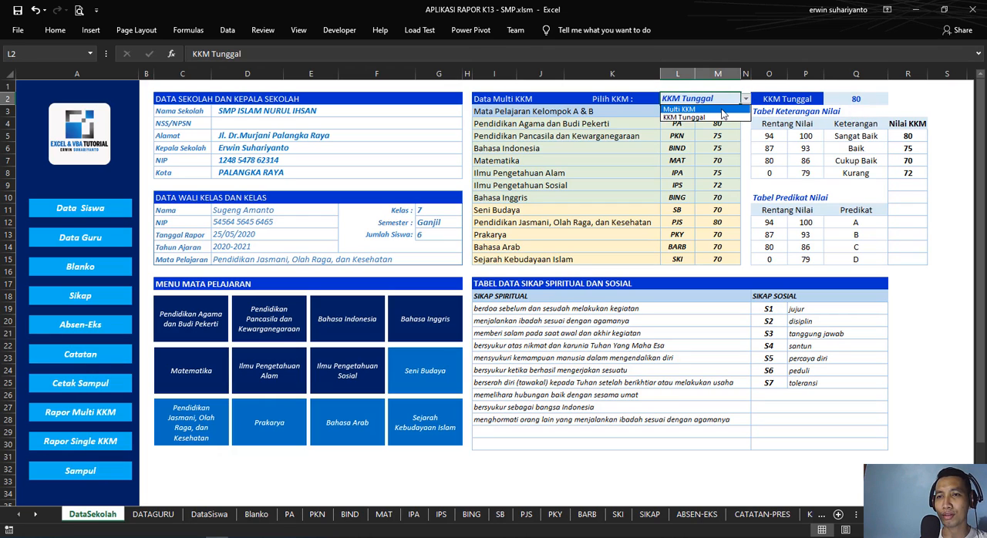
{"action": "left_click", "coordinate": [702, 110]}
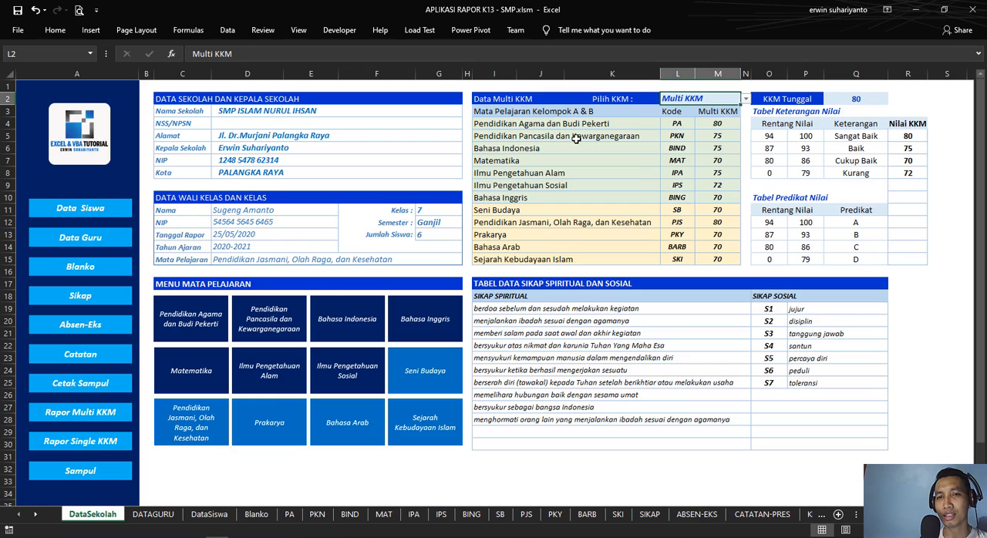
Step: Review the subject list against the individual Multi KKM values in M4:M15
{"action": "left_click_drag", "start_coordinate": [482, 122], "coordinate": [587, 256]}
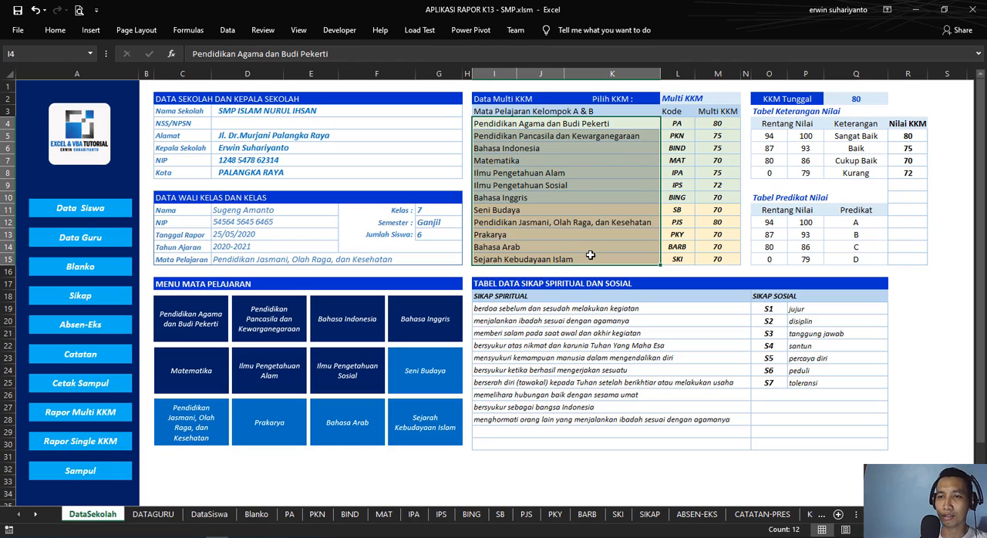
{"action": "left_click_drag", "start_coordinate": [718, 124], "coordinate": [722, 260]}
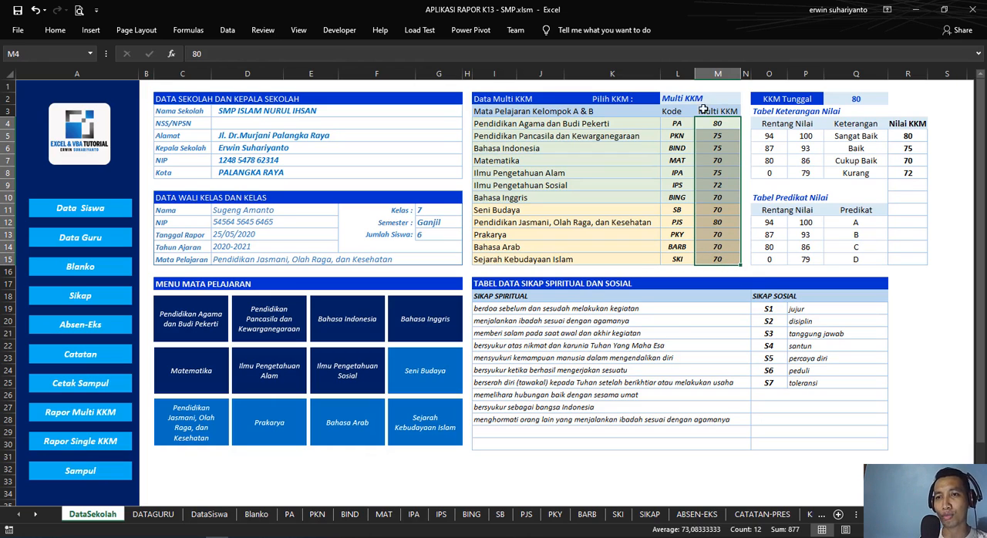
{"action": "left_click_drag", "start_coordinate": [729, 128], "coordinate": [721, 261]}
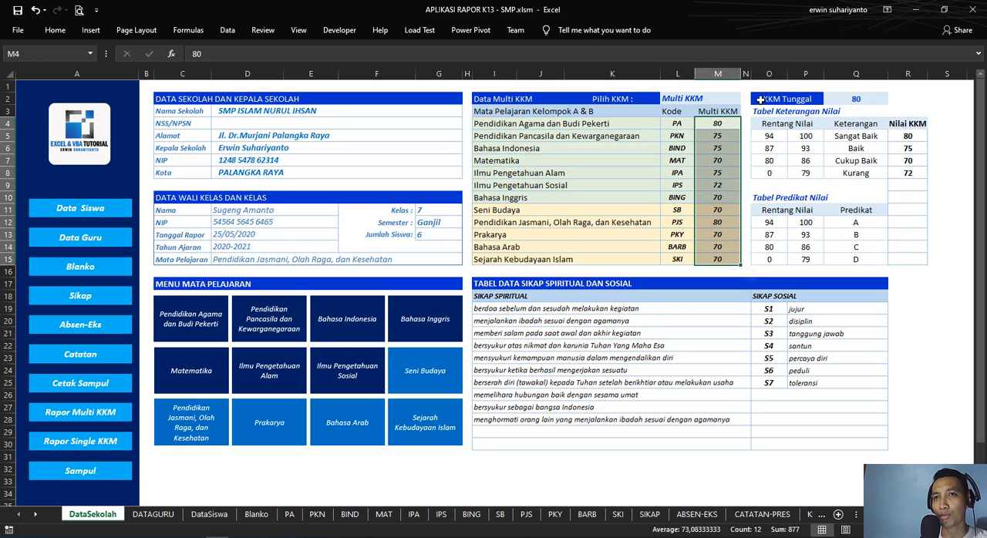
Step: Inspect the KKM Tunggal cell and the Rentang Nilai limits and formulas in Tabel Keterangan Nilai
{"action": "left_click", "coordinate": [867, 98]}
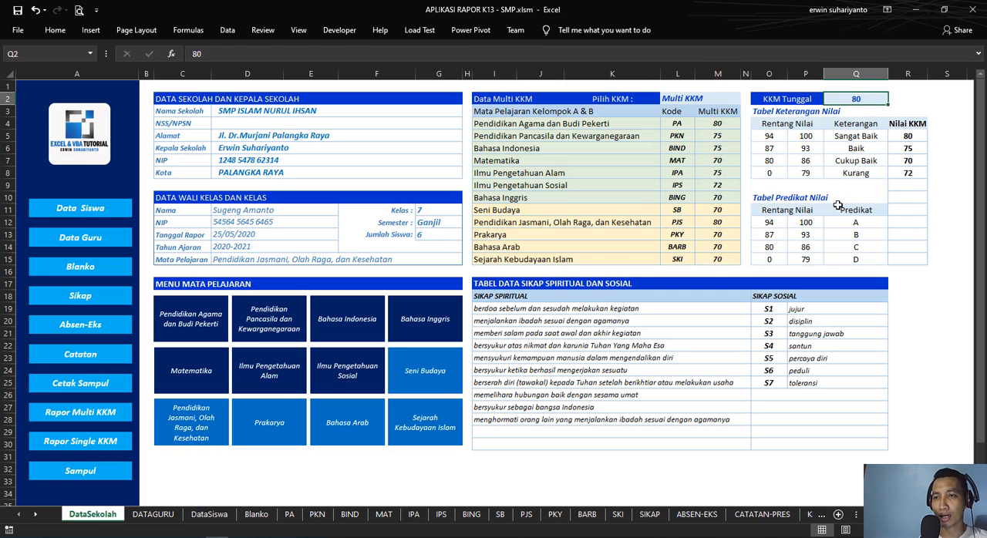
{"action": "left_click", "coordinate": [858, 137]}
{"action": "left_click", "coordinate": [814, 150]}
{"action": "left_click", "coordinate": [810, 139]}
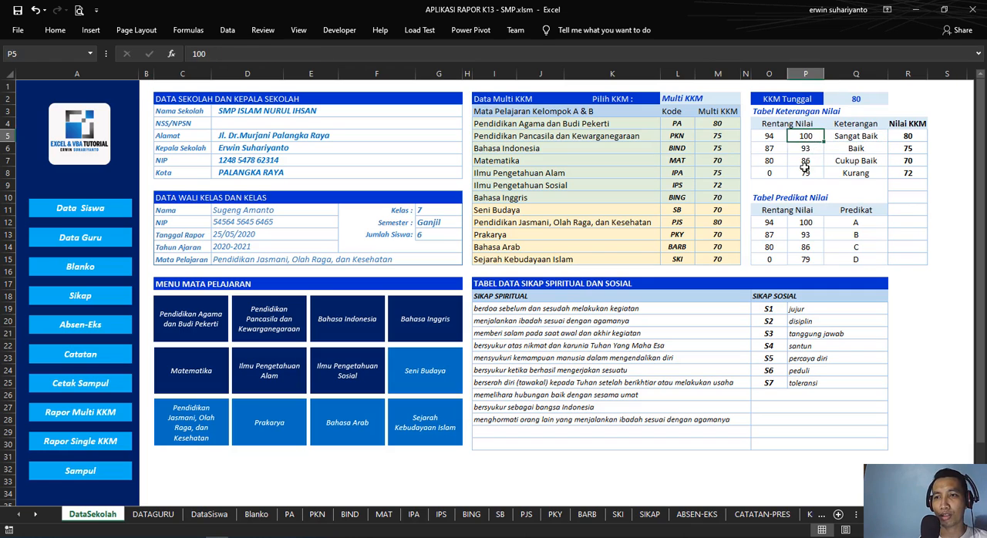
{"action": "left_click", "coordinate": [805, 171]}
{"action": "left_click", "coordinate": [806, 161]}
{"action": "left_click", "coordinate": [809, 150]}
{"action": "left_click", "coordinate": [772, 150]}
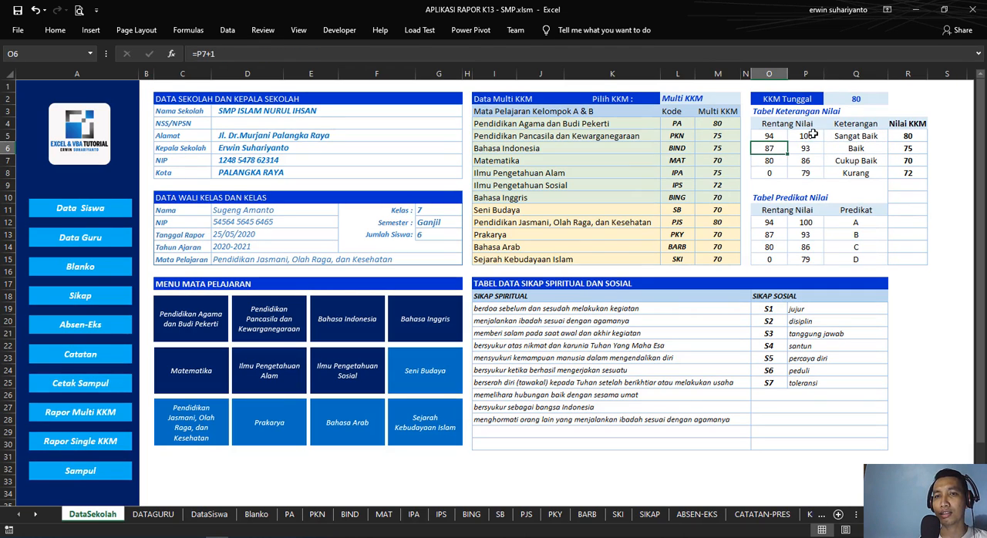
{"action": "left_click", "coordinate": [812, 135]}
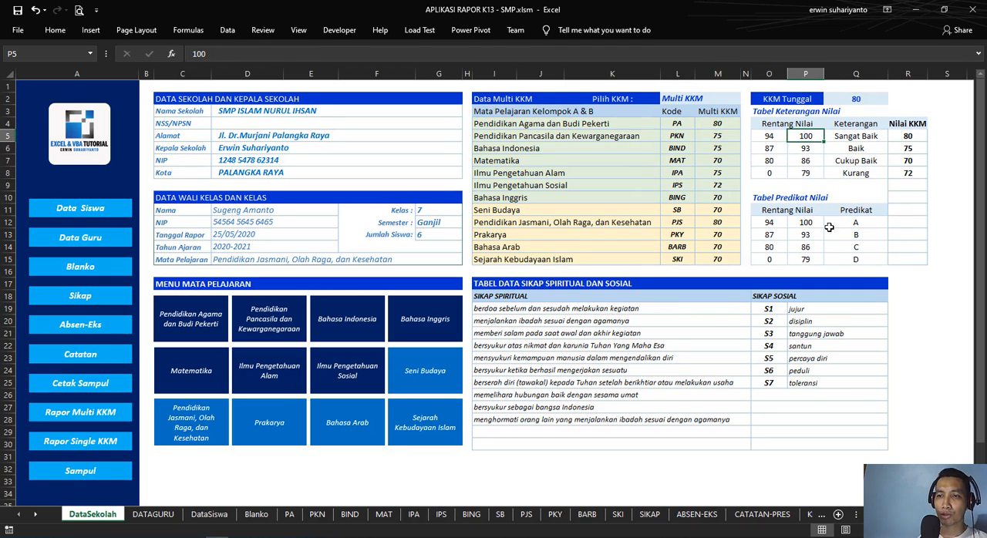
Step: Check the formulas linking the Rentang Nilai cells of Tabel Predikat Nilai to Tabel Keterangan Nilai
{"action": "left_click", "coordinate": [781, 223]}
{"action": "left_click", "coordinate": [803, 224]}
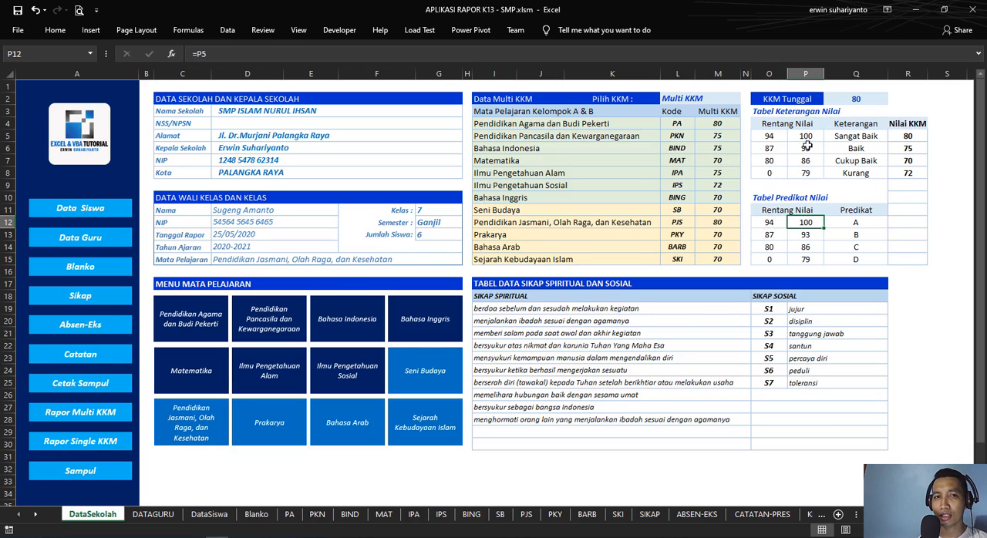
{"action": "left_click", "coordinate": [772, 245]}
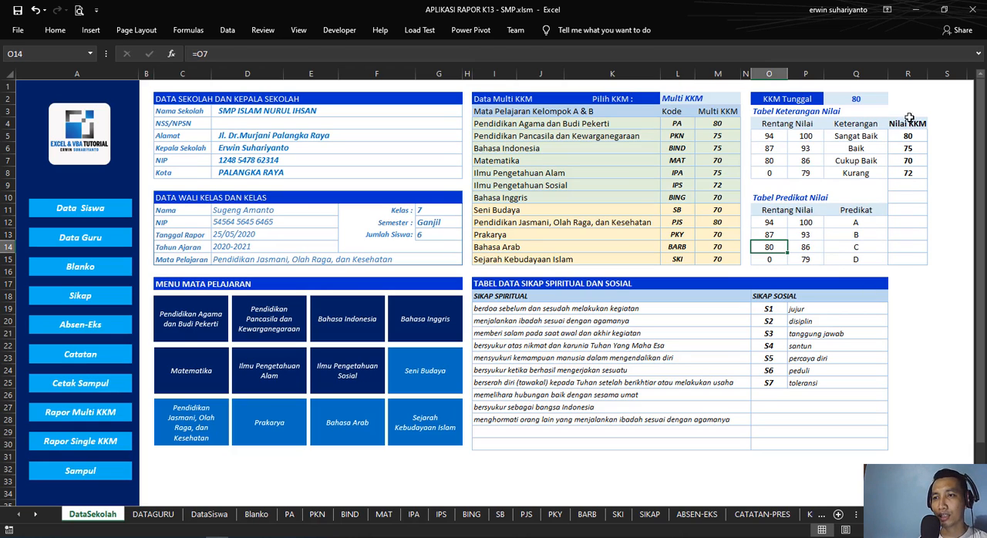
Step: Examine the Nilai KKM column's array formulas in R5 and R8, and compare them with the KKM Tunggal cell
{"action": "left_click_drag", "start_coordinate": [912, 123], "coordinate": [911, 264]}
{"action": "left_click", "coordinate": [939, 170]}
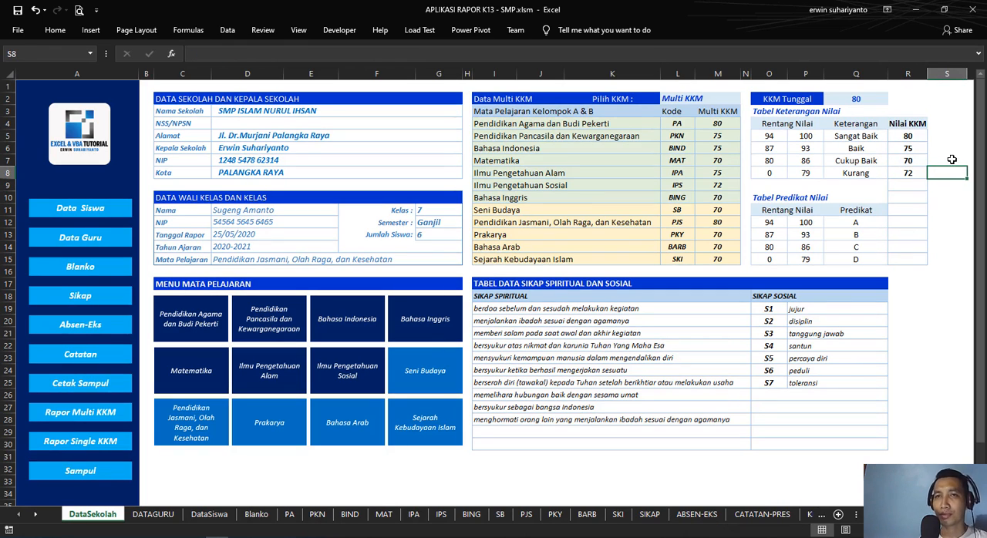
{"action": "left_click", "coordinate": [911, 136]}
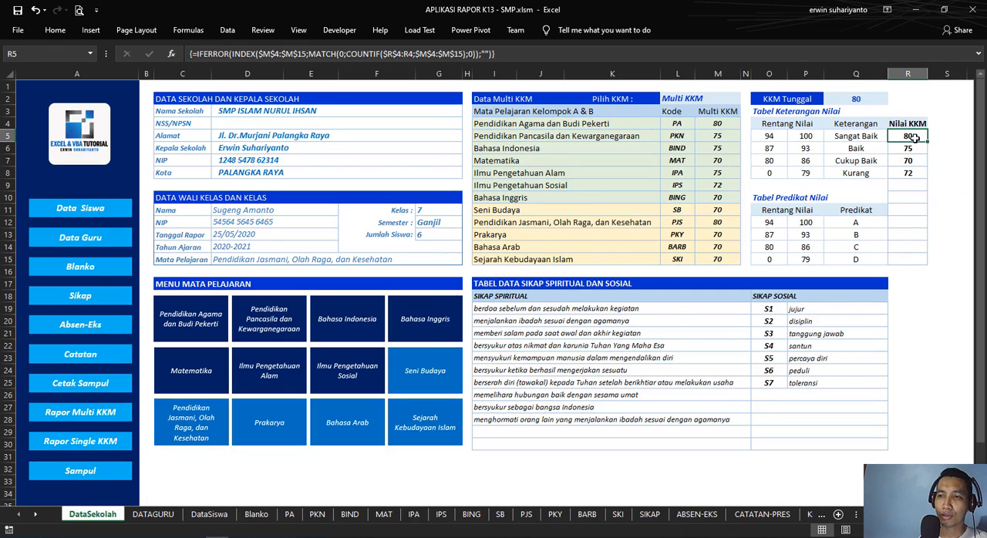
{"action": "left_click", "coordinate": [920, 173]}
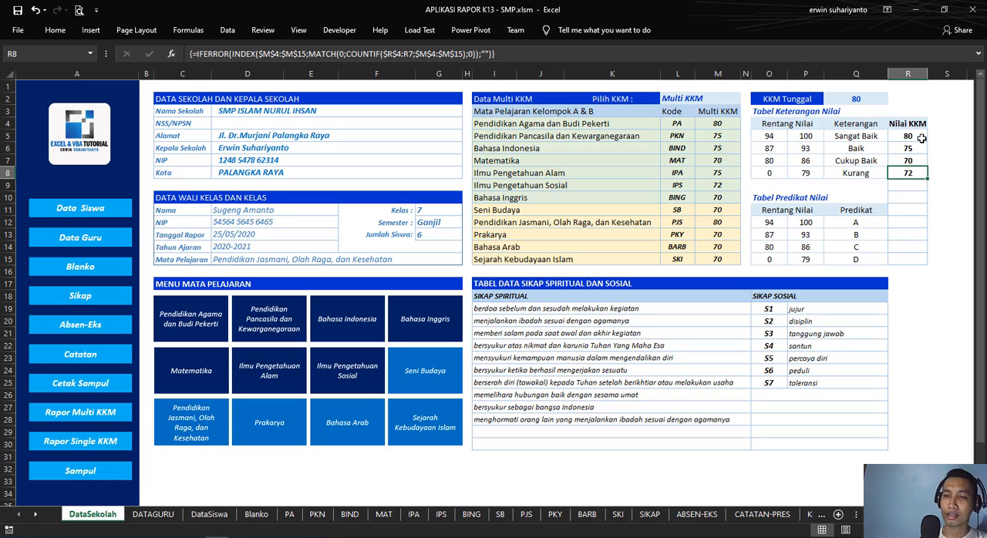
{"action": "left_click", "coordinate": [865, 99]}
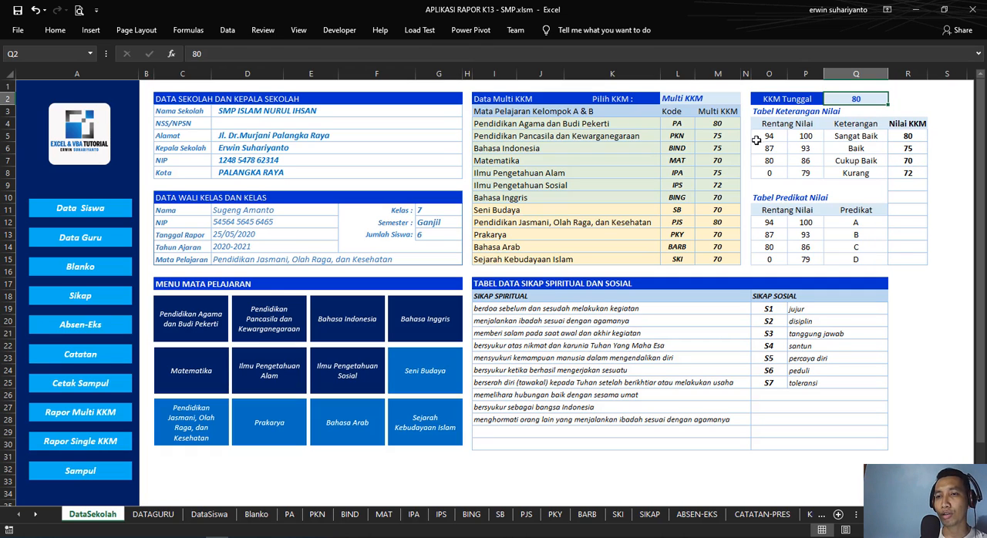
Step: Clear the Multi KKM values in M4:M15 to test the Nilai KKM list, and undo the deletion
{"action": "left_click_drag", "start_coordinate": [723, 125], "coordinate": [725, 263]}
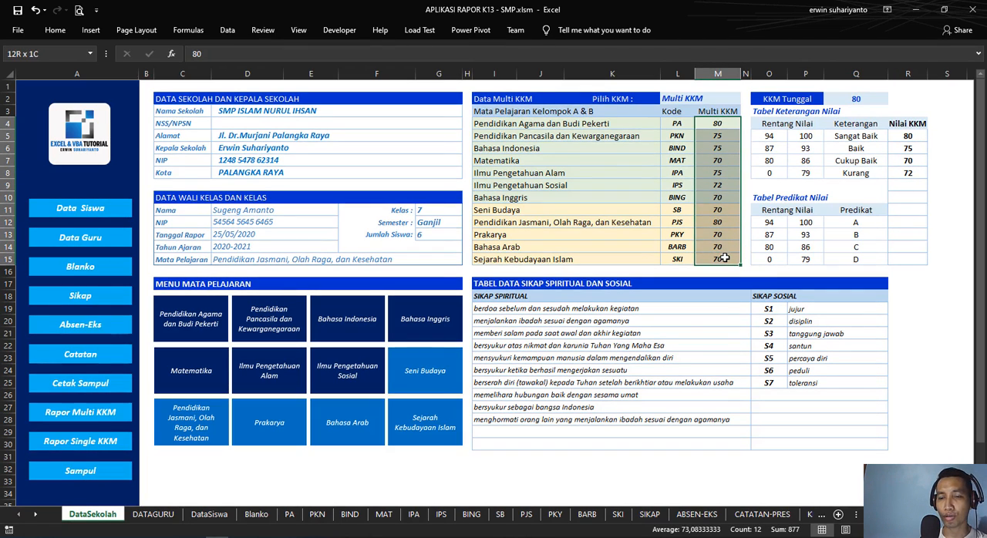
{"action": "key", "text": "Delete"}
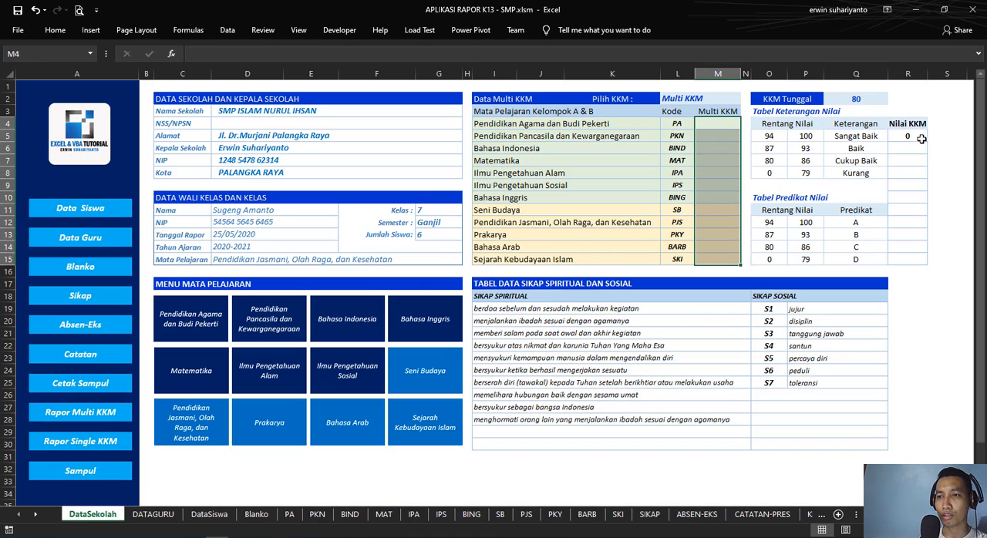
{"action": "left_click", "coordinate": [723, 125]}
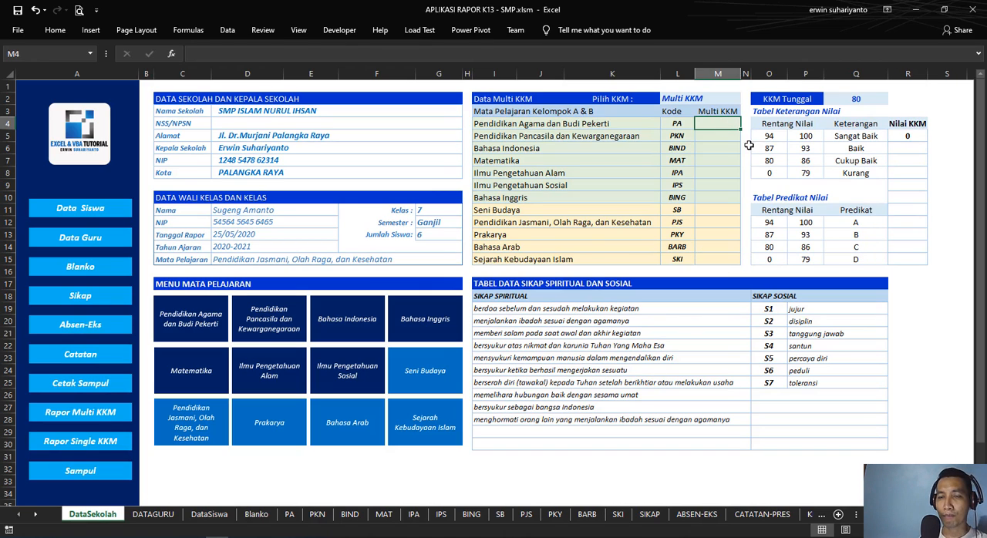
{"action": "key", "text": "ctrl+z"}
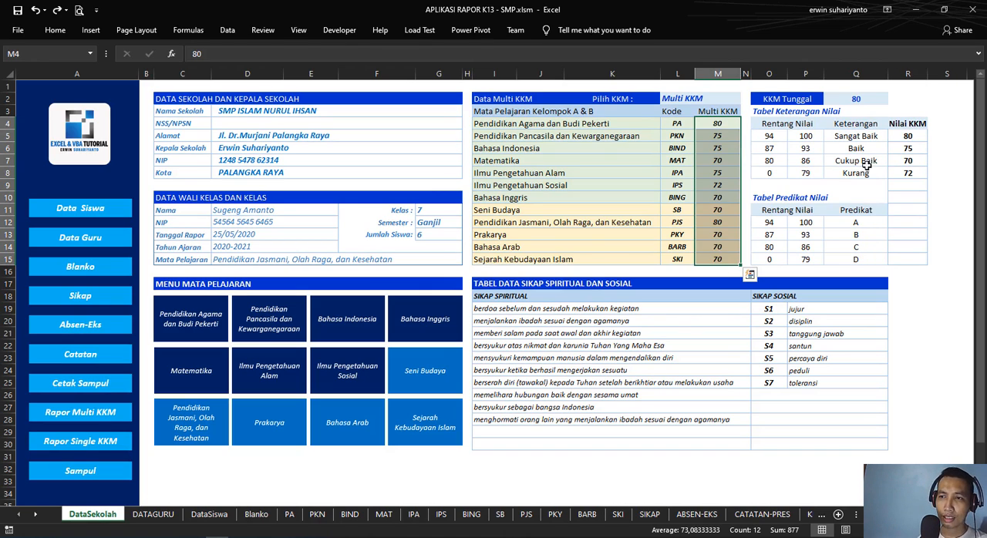
Step: Compare the repeated 80 and 75 entries in the Multi KKM column with the Nilai KKM list
{"action": "left_click", "coordinate": [933, 139]}
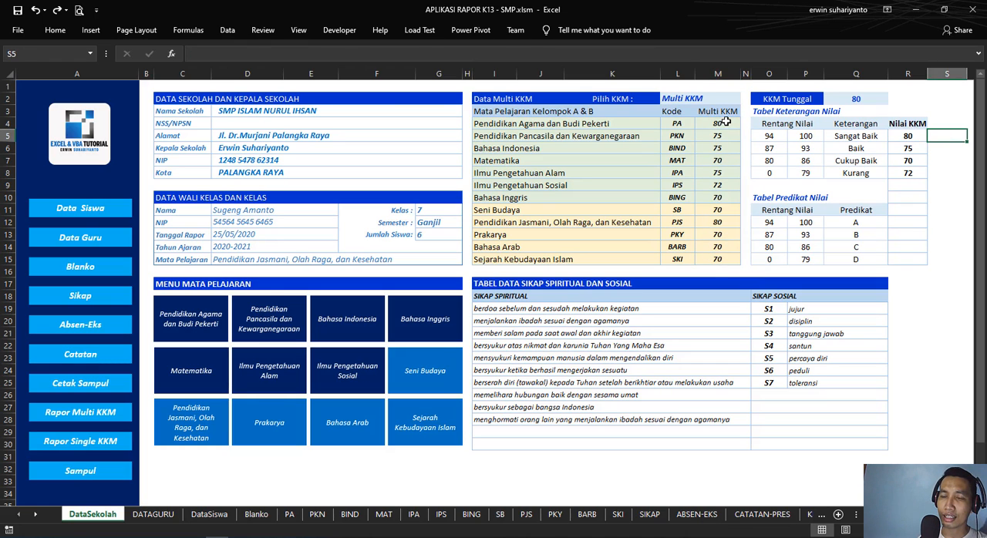
{"action": "left_click_drag", "start_coordinate": [725, 122], "coordinate": [720, 259]}
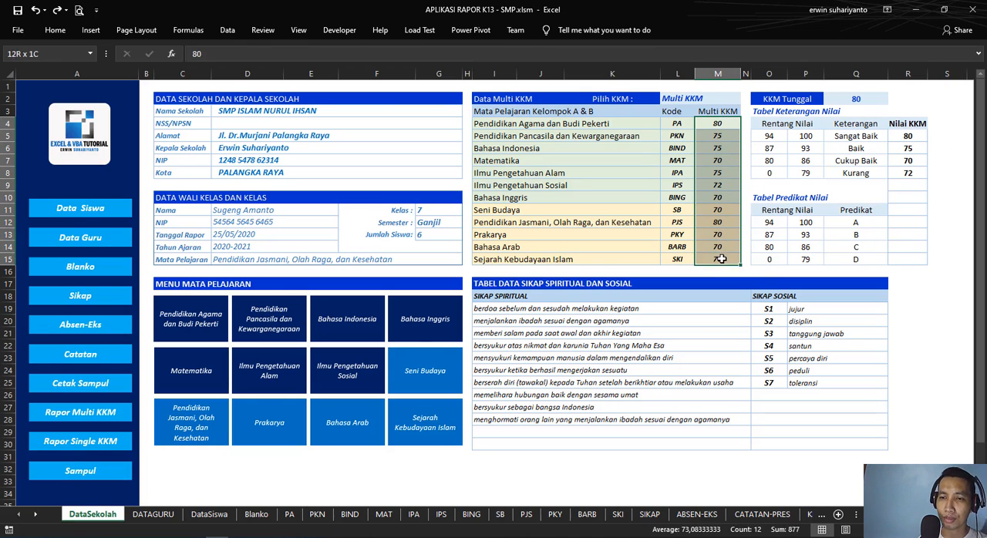
{"action": "left_click", "coordinate": [936, 141]}
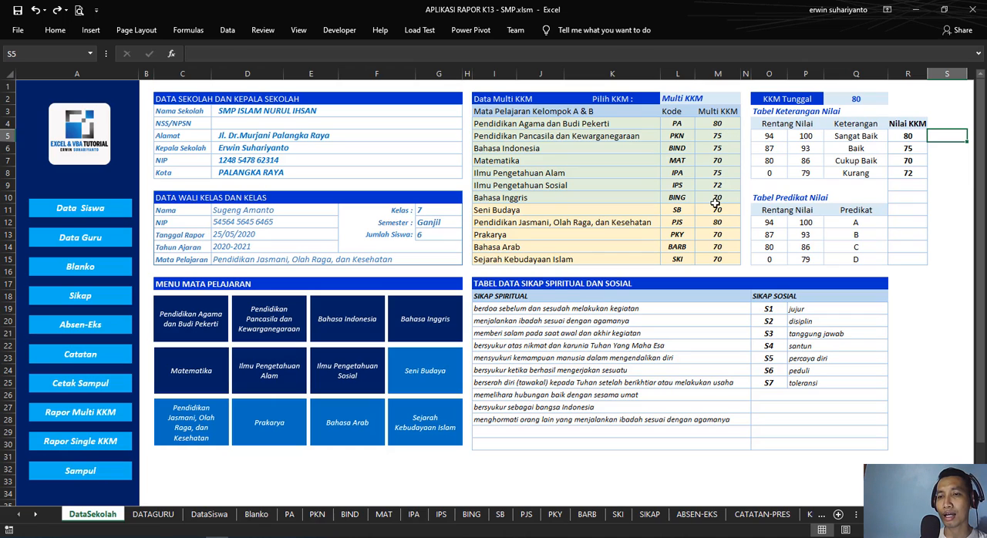
{"action": "left_click", "coordinate": [720, 124]}
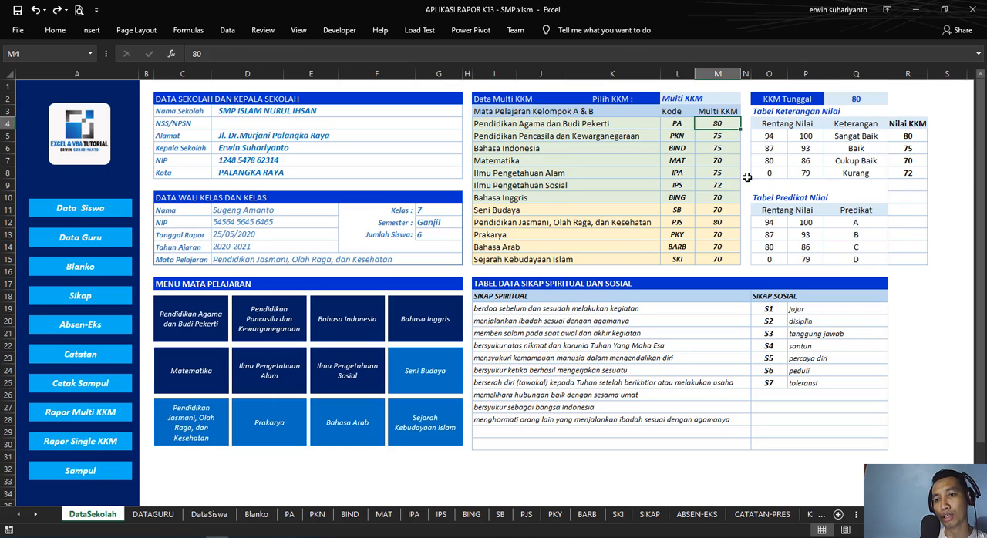
{"action": "left_click", "coordinate": [728, 223]}
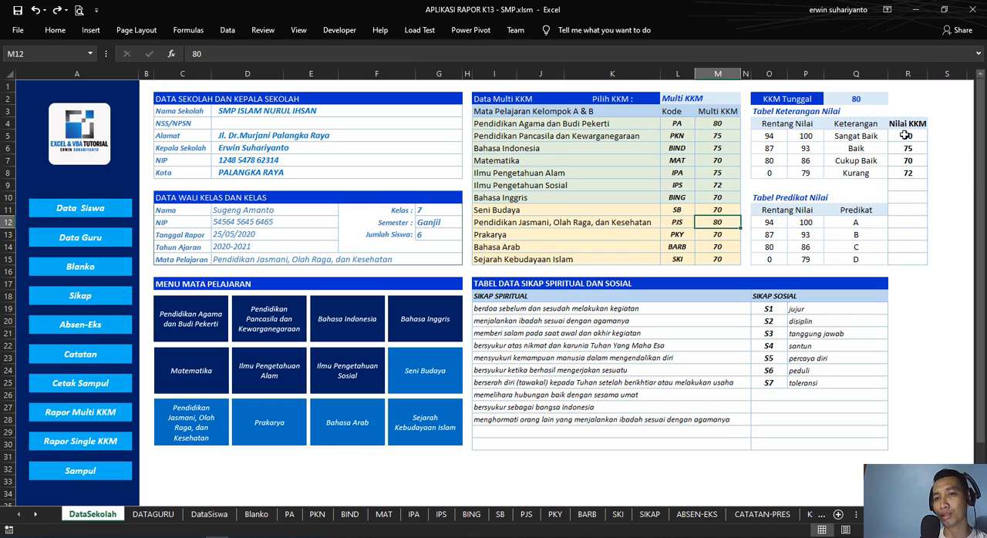
{"action": "left_click_drag", "start_coordinate": [718, 137], "coordinate": [720, 149]}
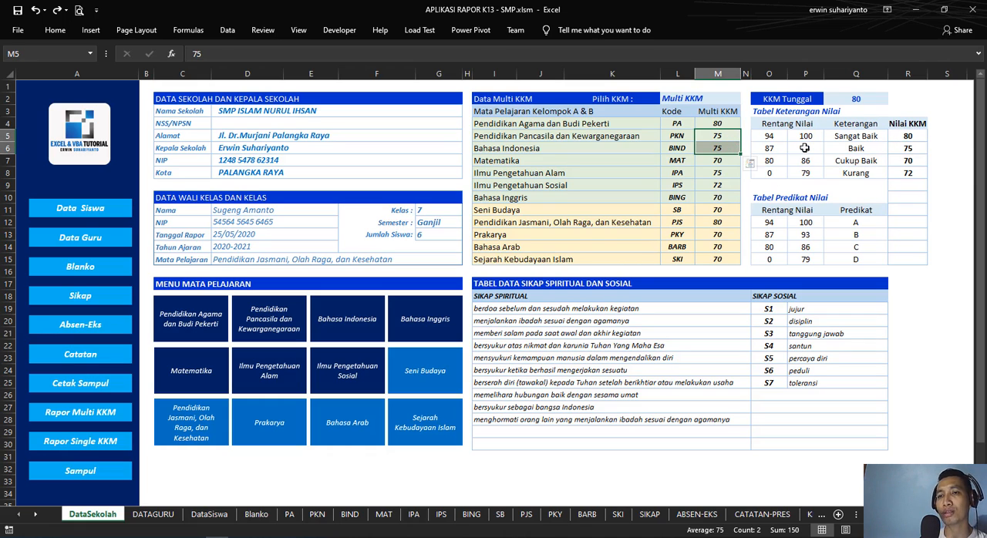
Step: Clear the Multi KKM values in M4:M15 and enter 80 for PA, 75 for PKN and 75 for BIND
{"action": "left_click_drag", "start_coordinate": [720, 125], "coordinate": [718, 256]}
{"action": "key", "text": "Delete"}
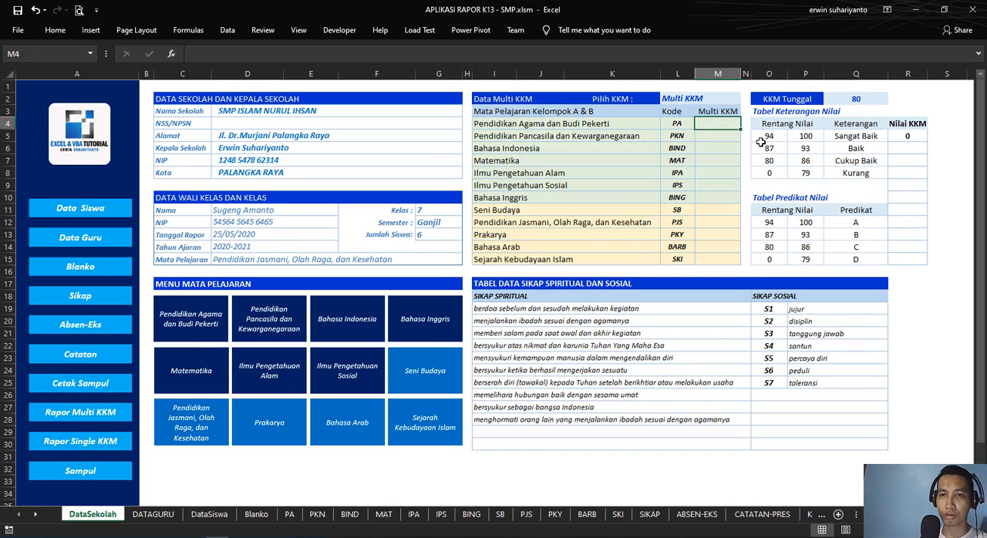
{"action": "type", "text": "80"}
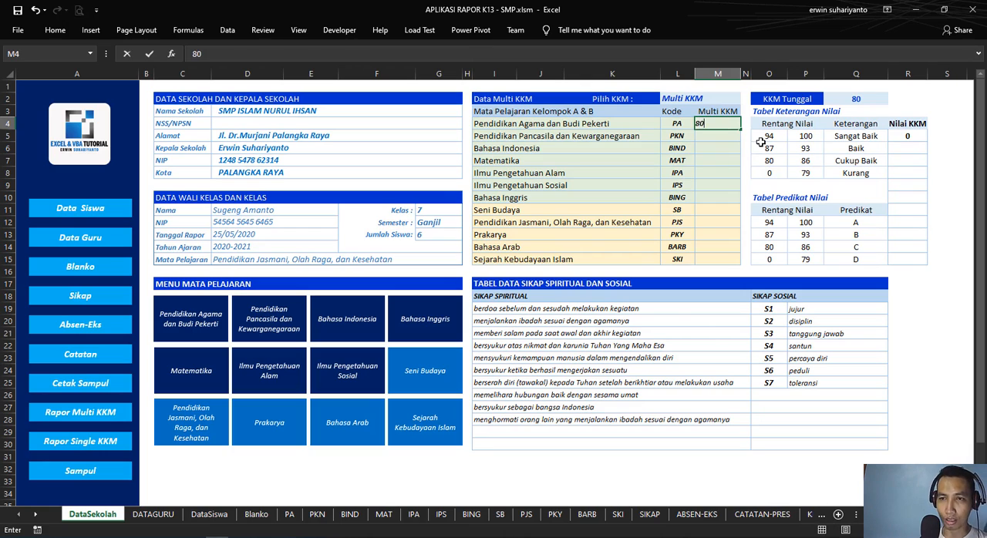
{"action": "key", "text": "Return"}
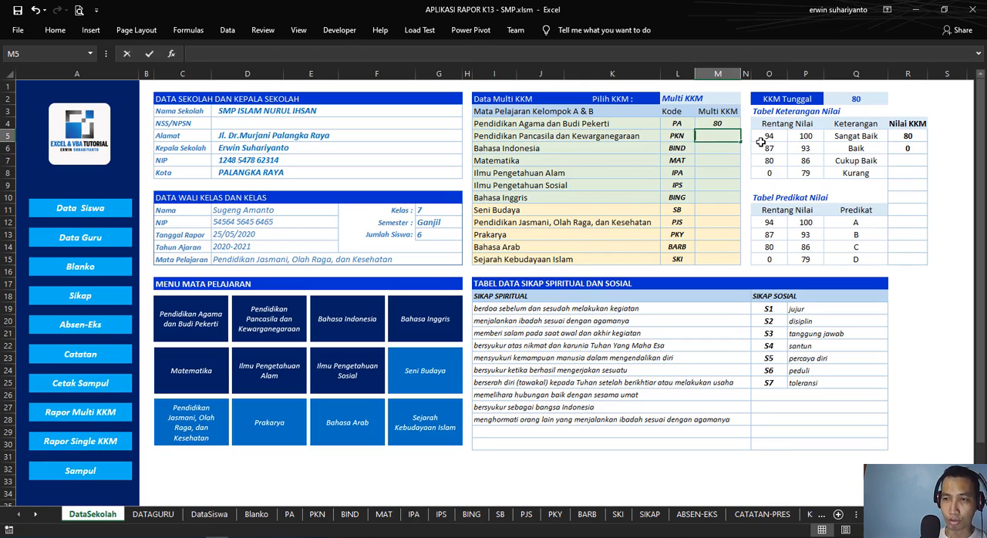
{"action": "type", "text": "75"}
{"action": "key", "text": "Return"}
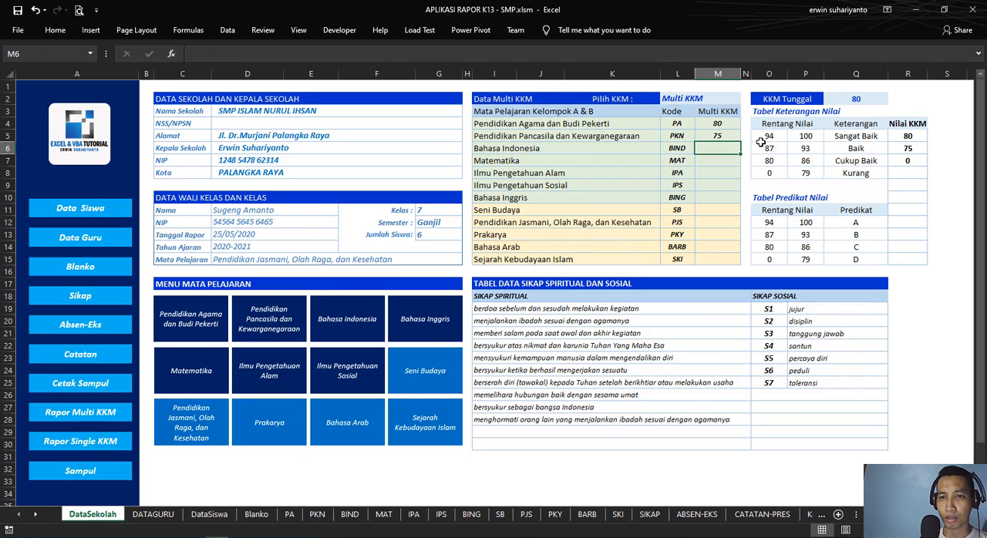
{"action": "type", "text": "75"}
{"action": "key", "text": "Return"}
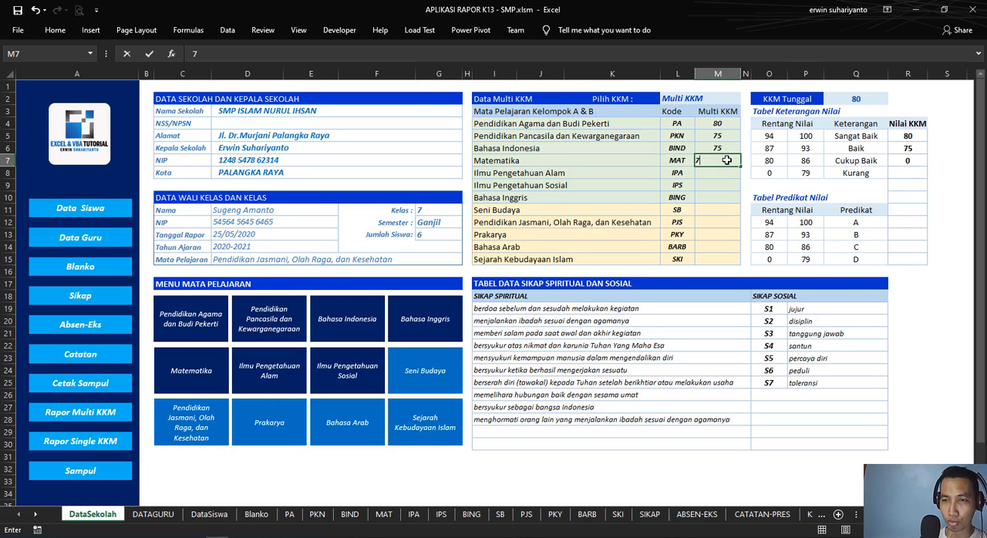
Step: Fill in the Multi KKM values 70 for MAT, 75 for IPA, 75 for IPS and 85 for BING
{"action": "type", "text": "70"}
{"action": "key", "text": "Return"}
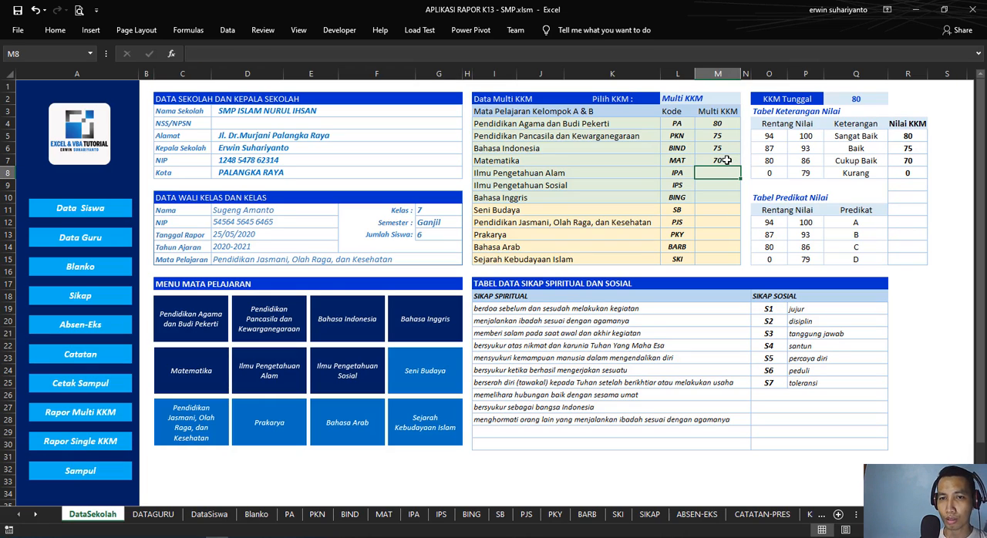
{"action": "type", "text": "75"}
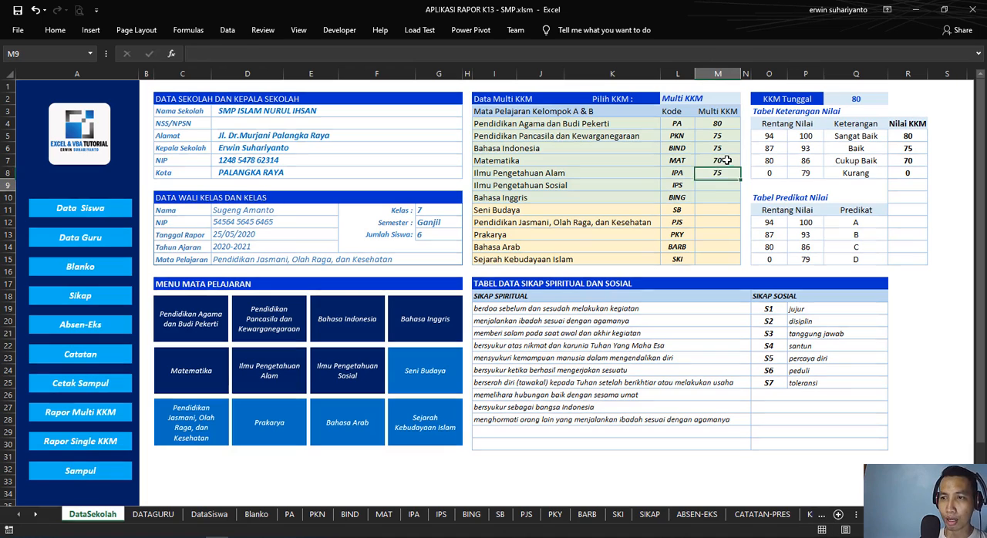
{"action": "key", "text": "Return"}
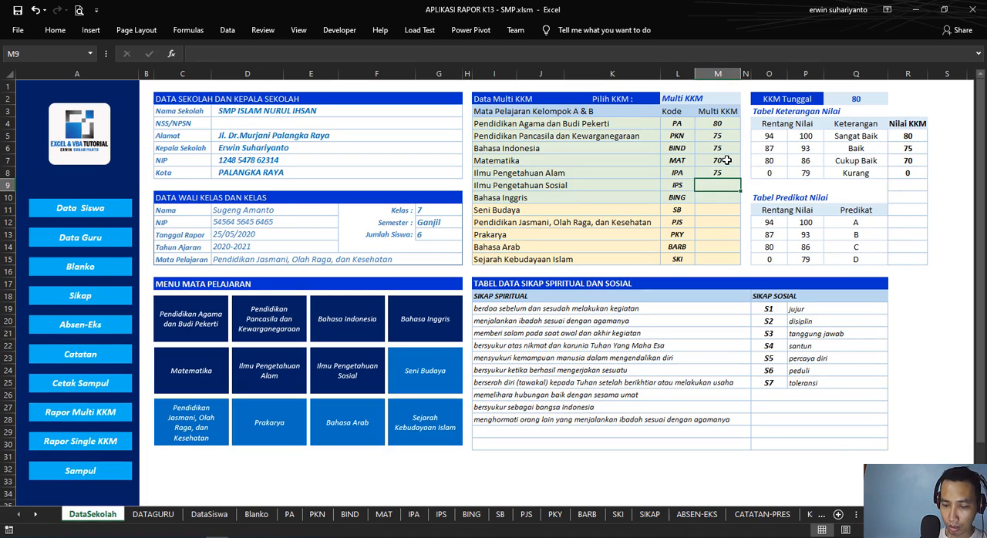
{"action": "type", "text": "75"}
{"action": "key", "text": "Return"}
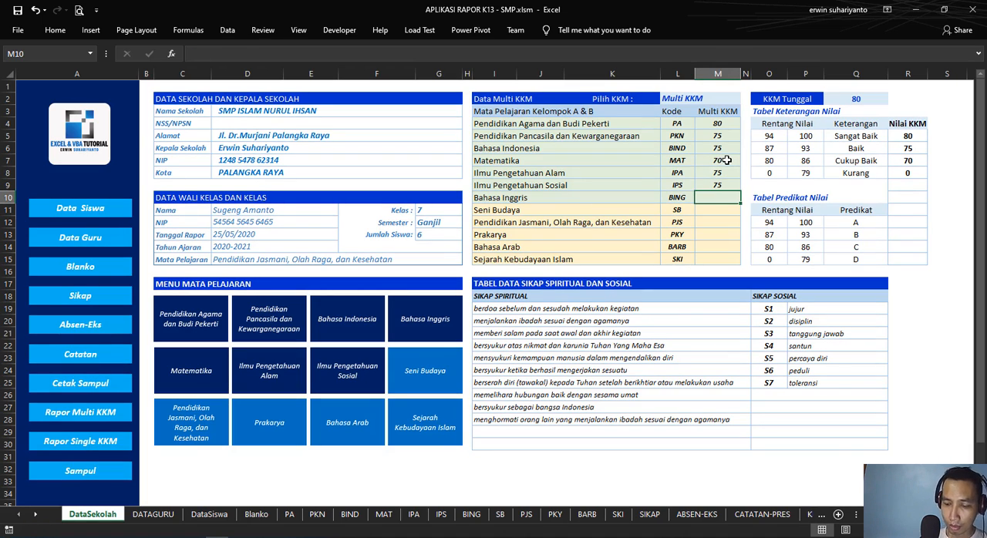
{"action": "type", "text": "85"}
{"action": "key", "text": "Return"}
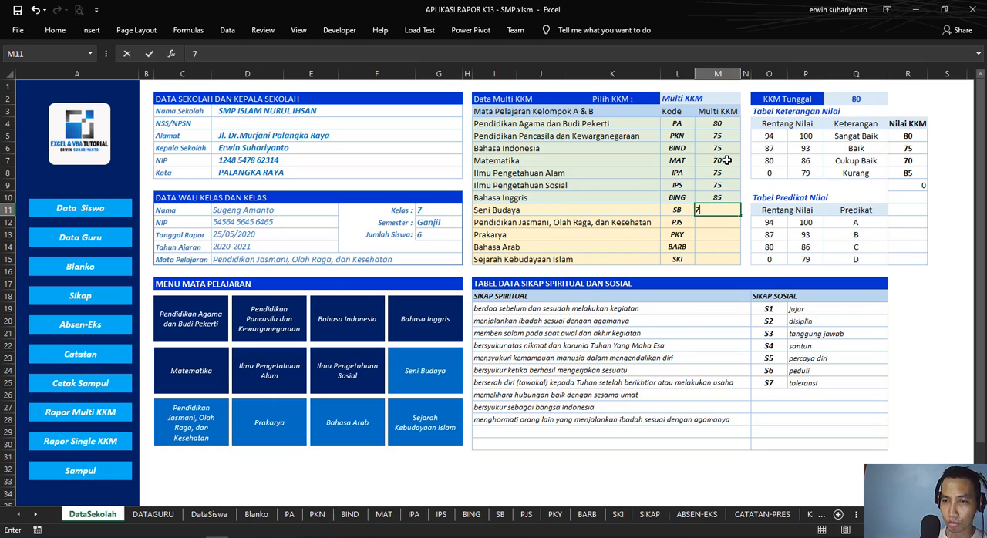
Step: Fill in the remaining Multi KKM values: 70 for SB, 75 for PJS, 78 for PKY, 78 for BARB and 75 for SKI
{"action": "type", "text": "70"}
{"action": "key", "text": "Return"}
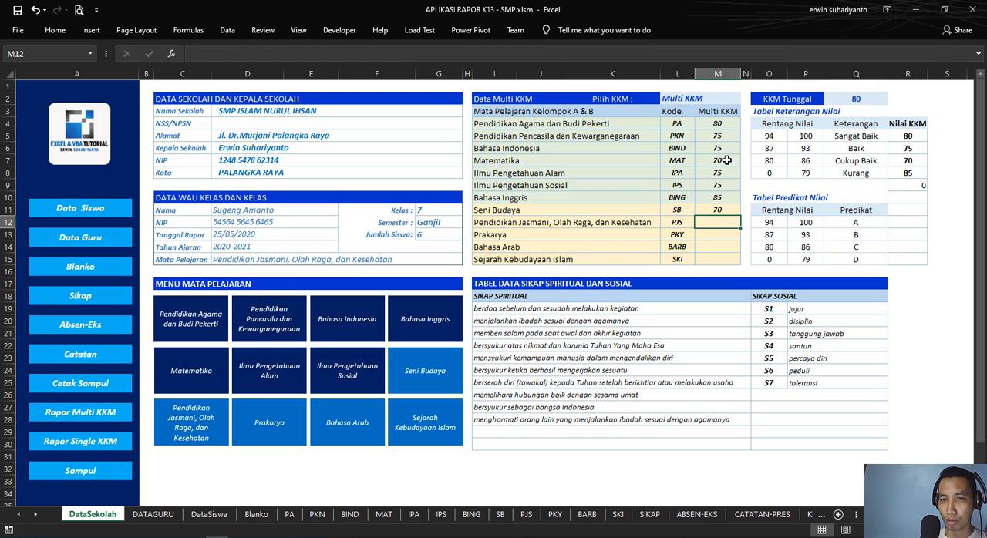
{"action": "type", "text": "75"}
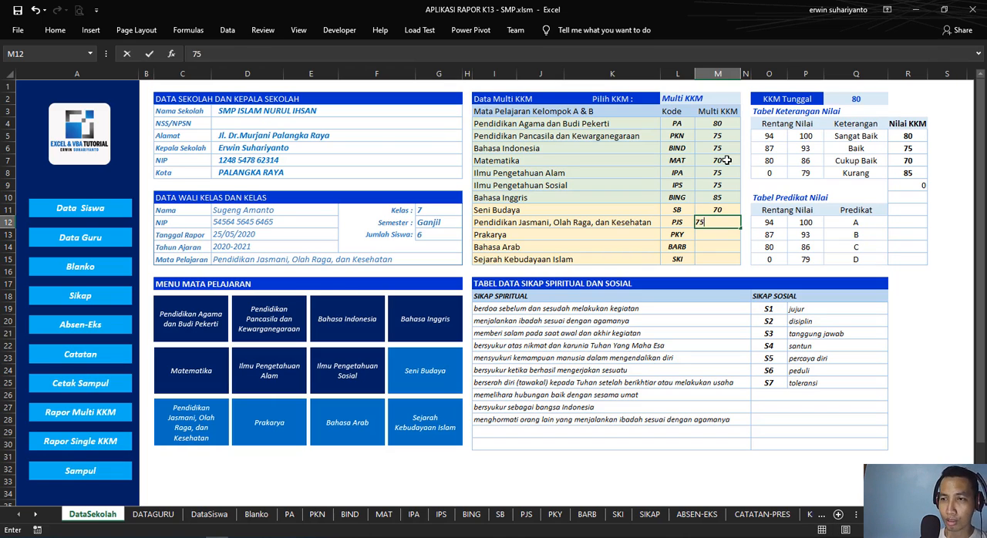
{"action": "key", "text": "Return"}
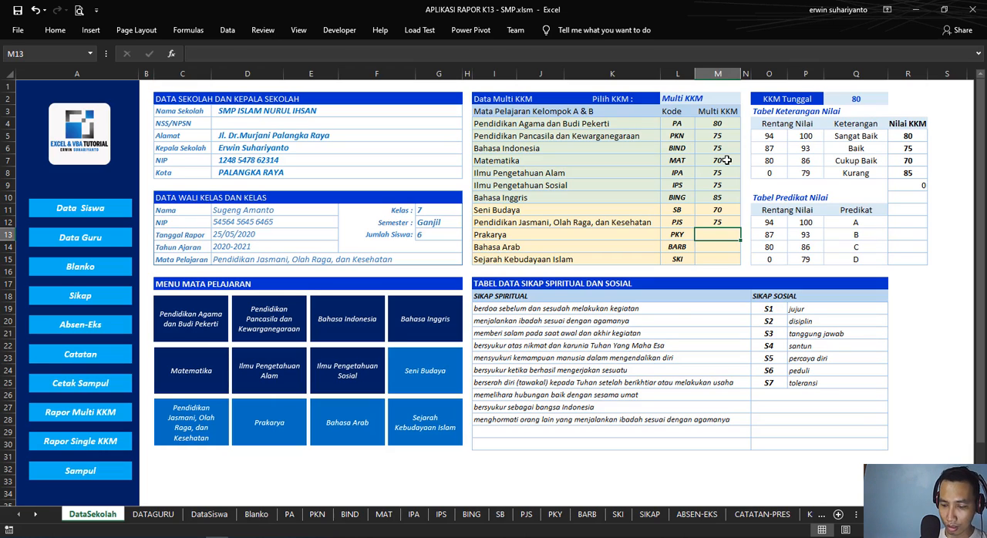
{"action": "type", "text": "78"}
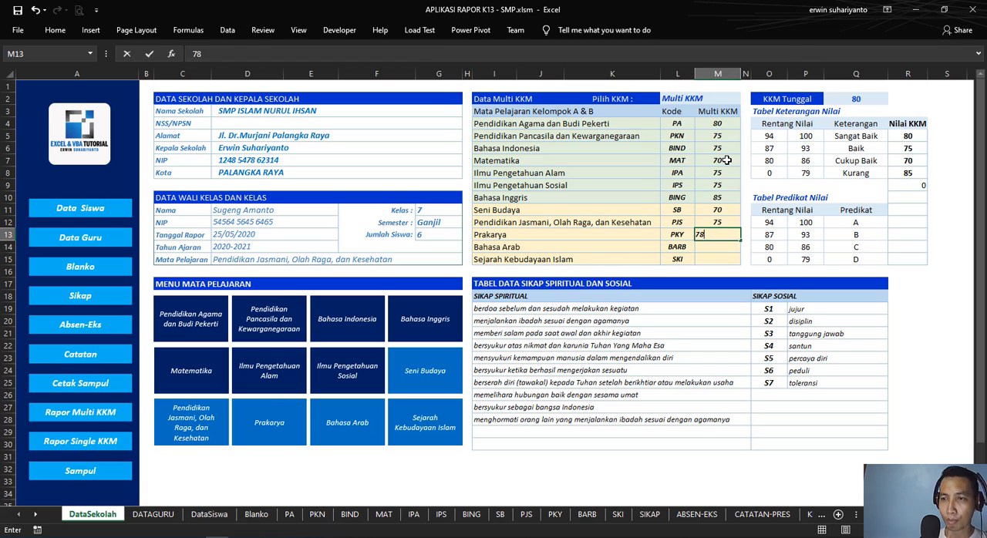
{"action": "key", "text": "Return"}
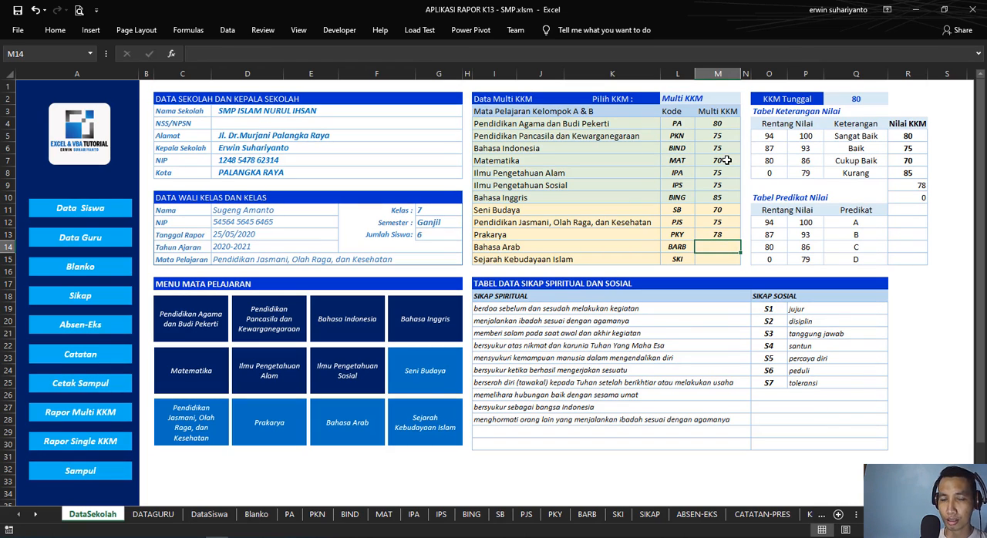
{"action": "type", "text": "78"}
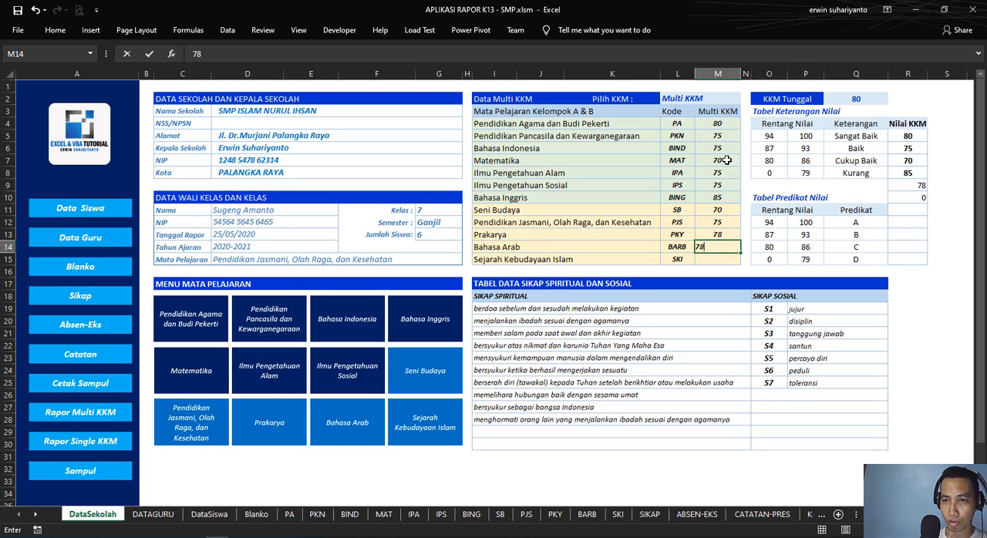
{"action": "key", "text": "Return"}
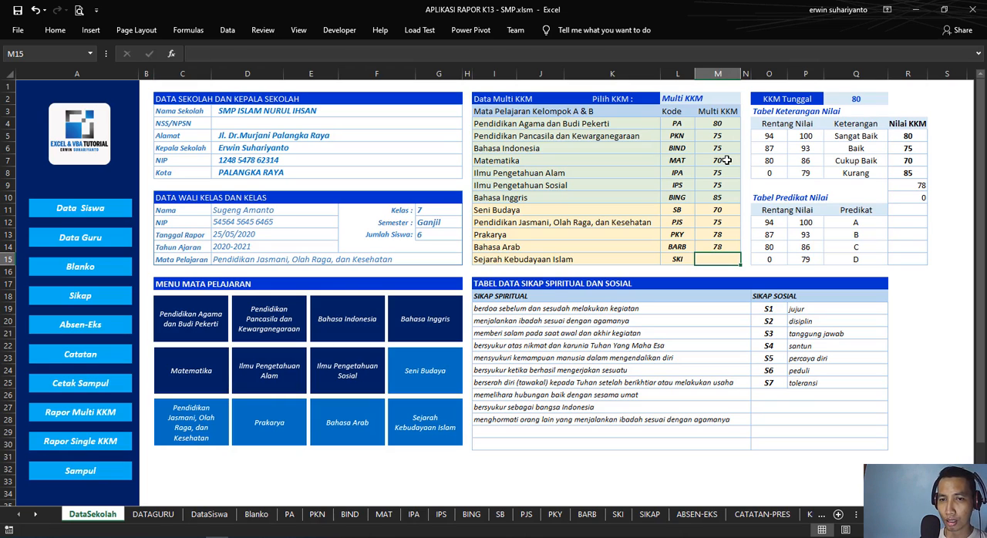
{"action": "type", "text": "75"}
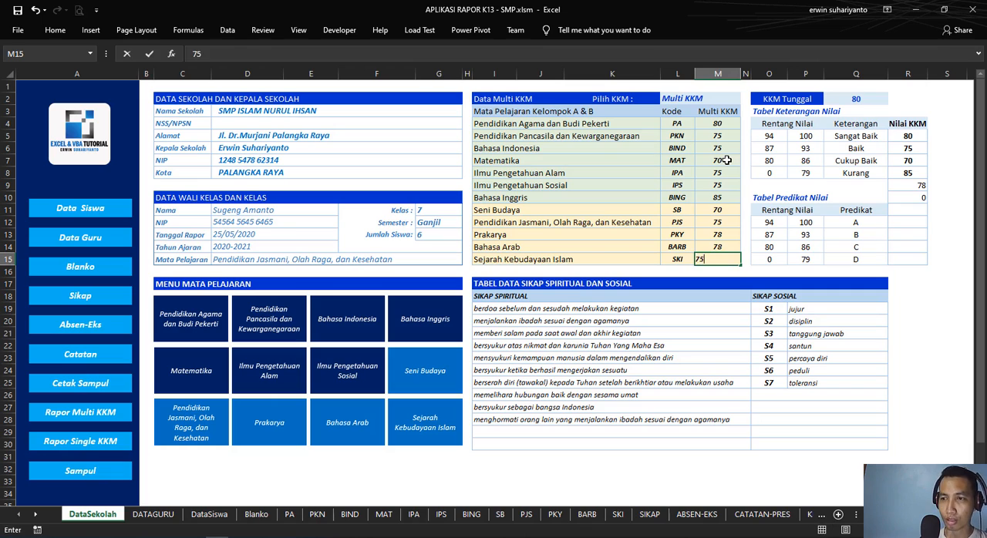
{"action": "key", "text": "Return"}
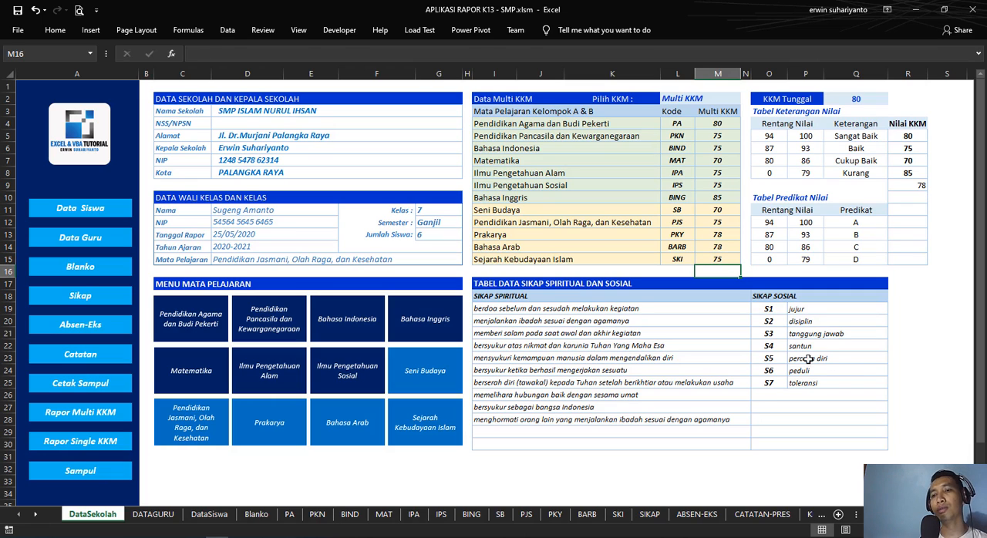
Step: Check the Nilai KKM list, and set the Multi KKM of Prakarya and Bahasa Arab to 75
{"action": "left_click", "coordinate": [937, 293]}
{"action": "left_click_drag", "start_coordinate": [908, 135], "coordinate": [908, 272]}
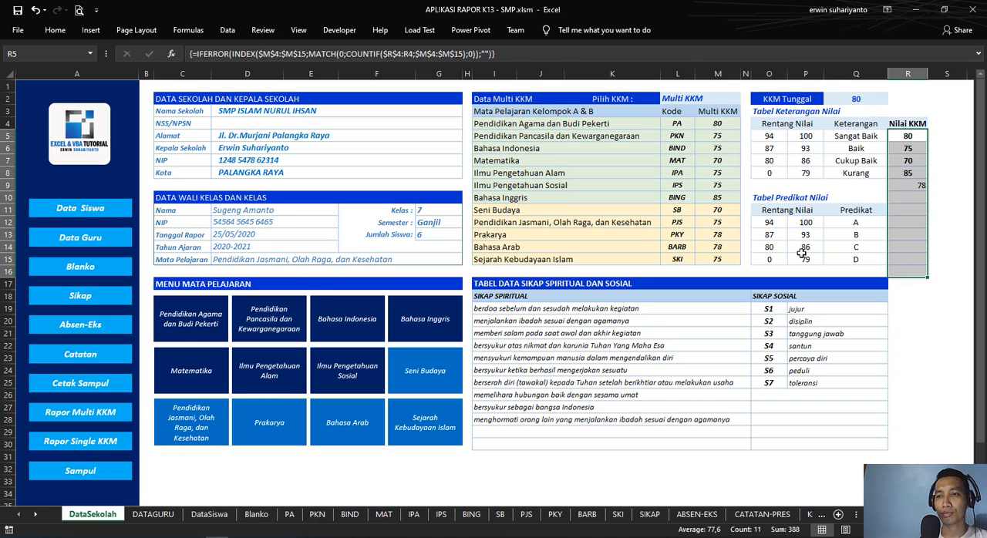
{"action": "left_click", "coordinate": [730, 235]}
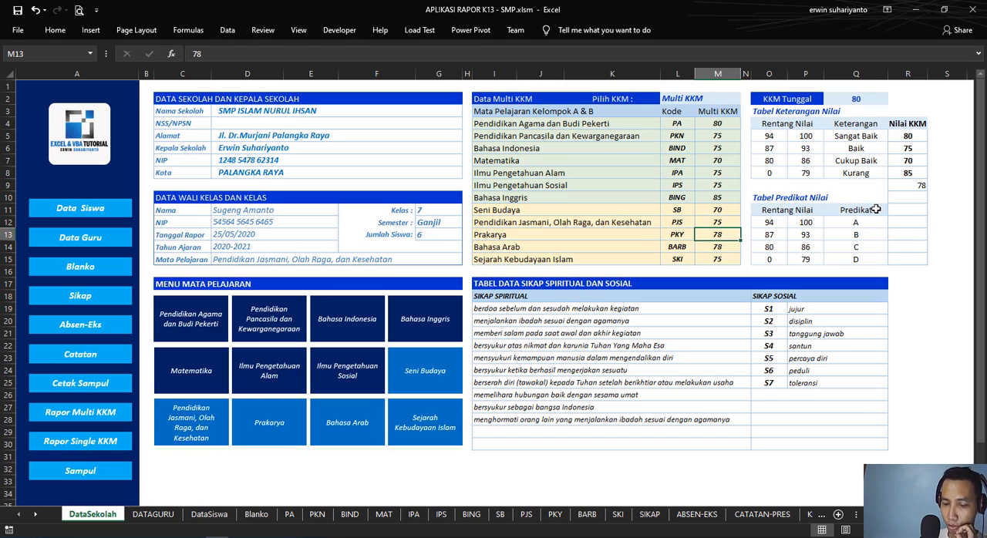
{"action": "type", "text": "75"}
{"action": "key", "text": "Return"}
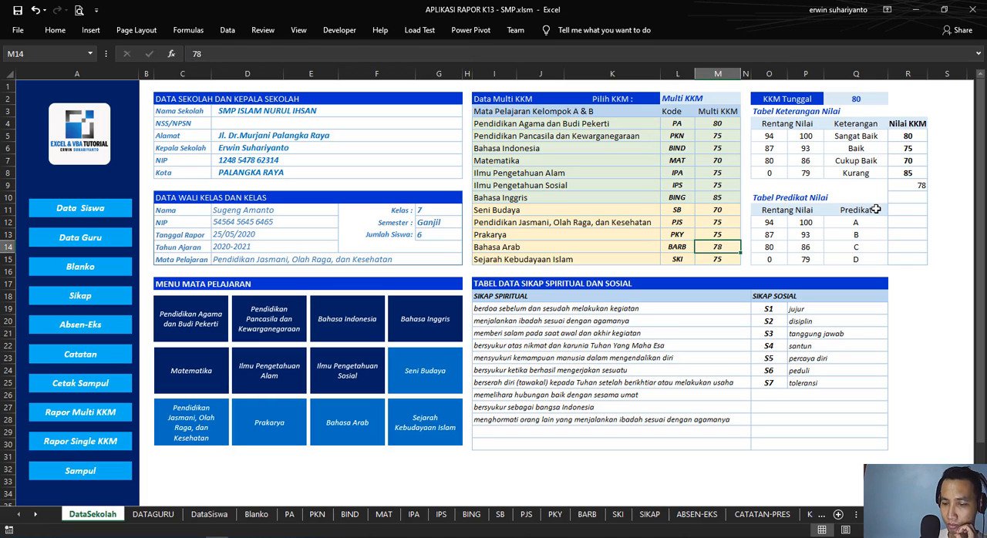
{"action": "type", "text": "75"}
{"action": "key", "text": "Return"}
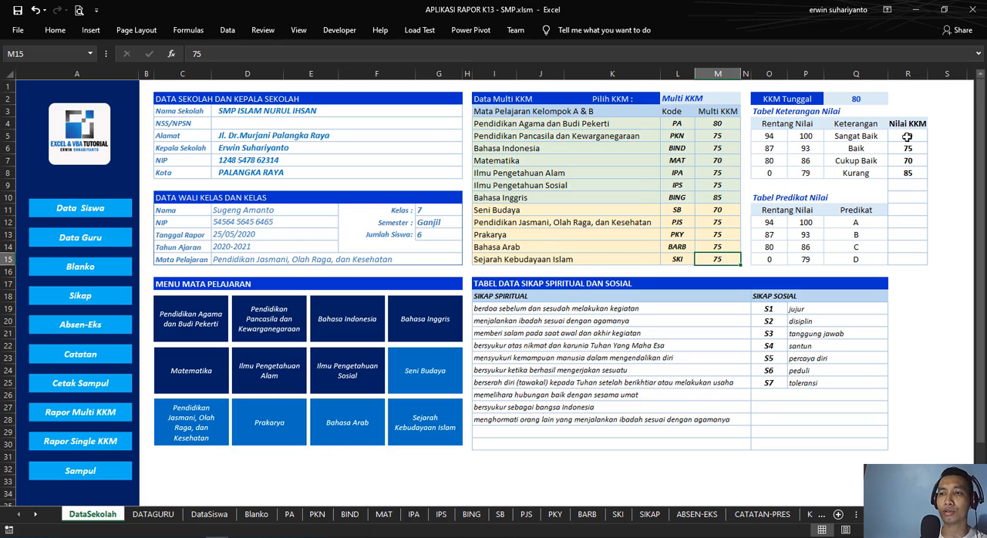
Step: Examine the Nilai KKM list in R5:R15 against the revised Multi KKM values
{"action": "left_click_drag", "start_coordinate": [907, 136], "coordinate": [907, 259]}
{"action": "left_click", "coordinate": [57, 36]}
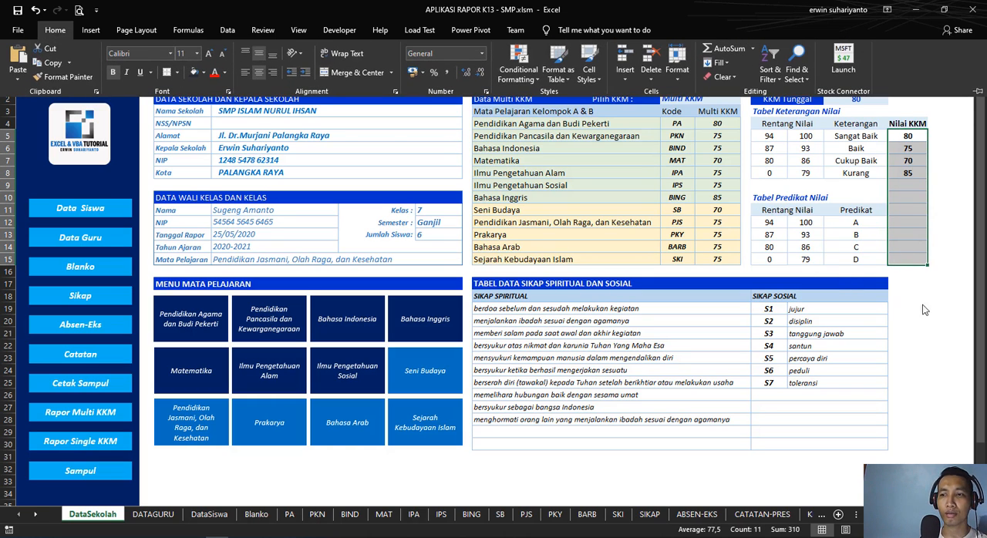
{"action": "left_click", "coordinate": [933, 272]}
{"action": "left_click", "coordinate": [936, 285]}
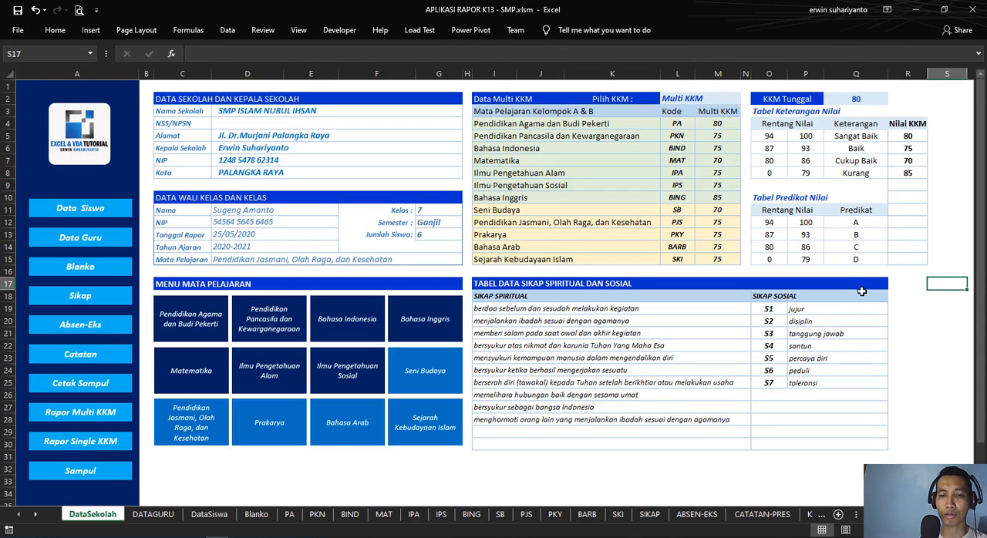
{"action": "left_click", "coordinate": [894, 348]}
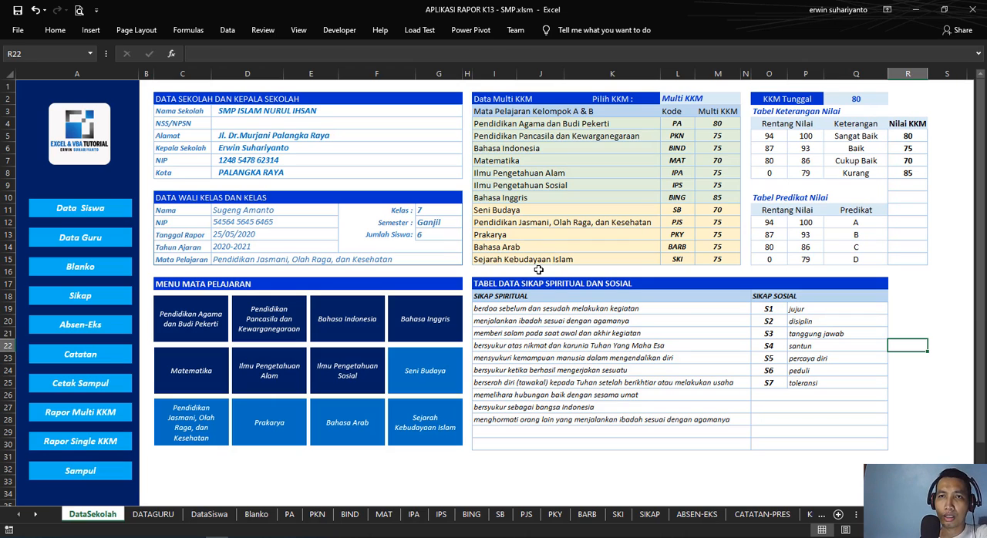
Step: View the first two Sikap Spiritual statements, and look at the PA score sheet before returning to DataSekolah
{"action": "left_click", "coordinate": [516, 311]}
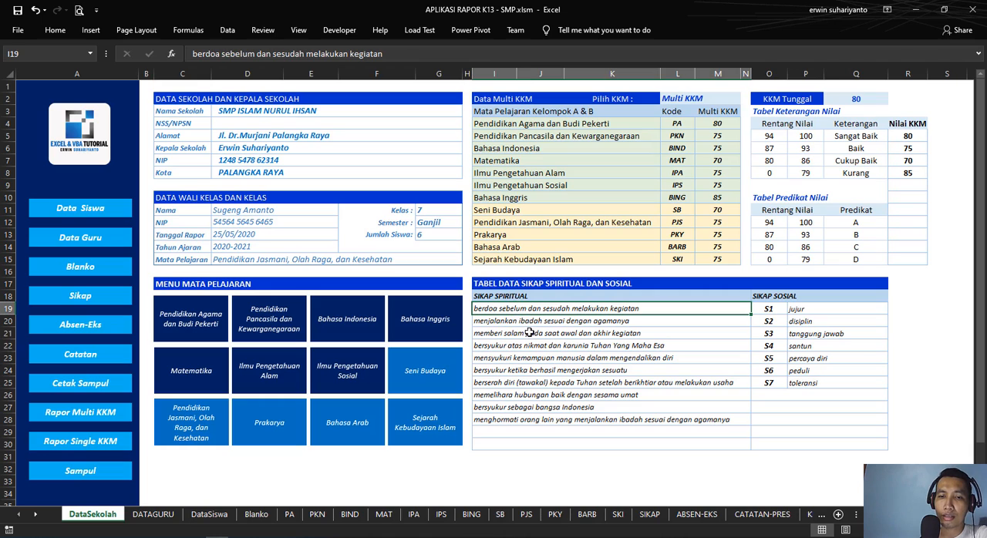
{"action": "left_click", "coordinate": [532, 321]}
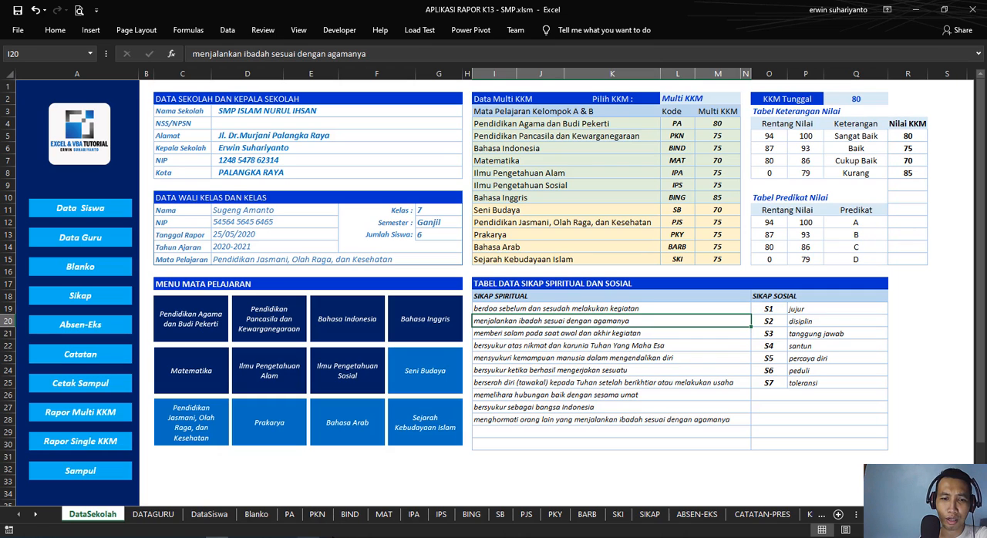
{"action": "left_click", "coordinate": [290, 514]}
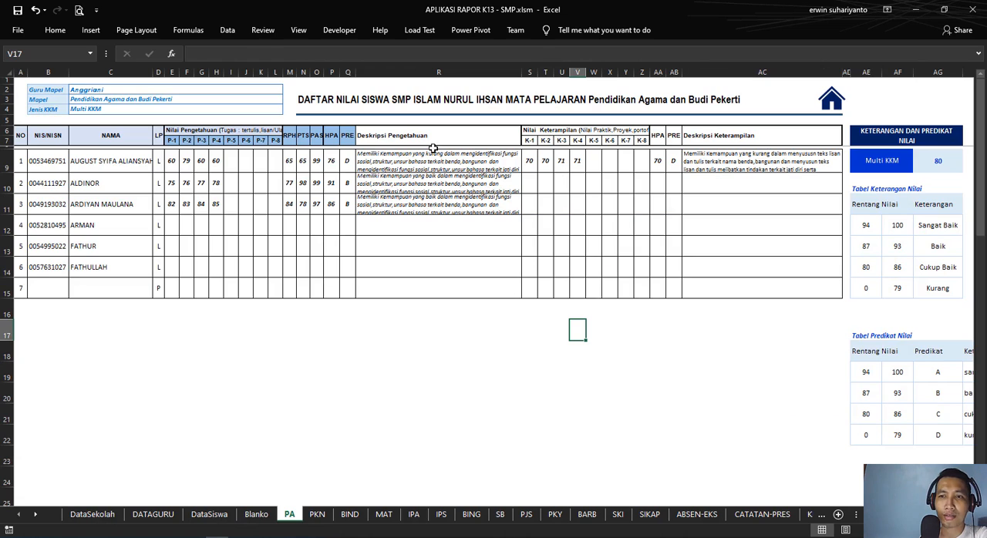
{"action": "left_click", "coordinate": [107, 516]}
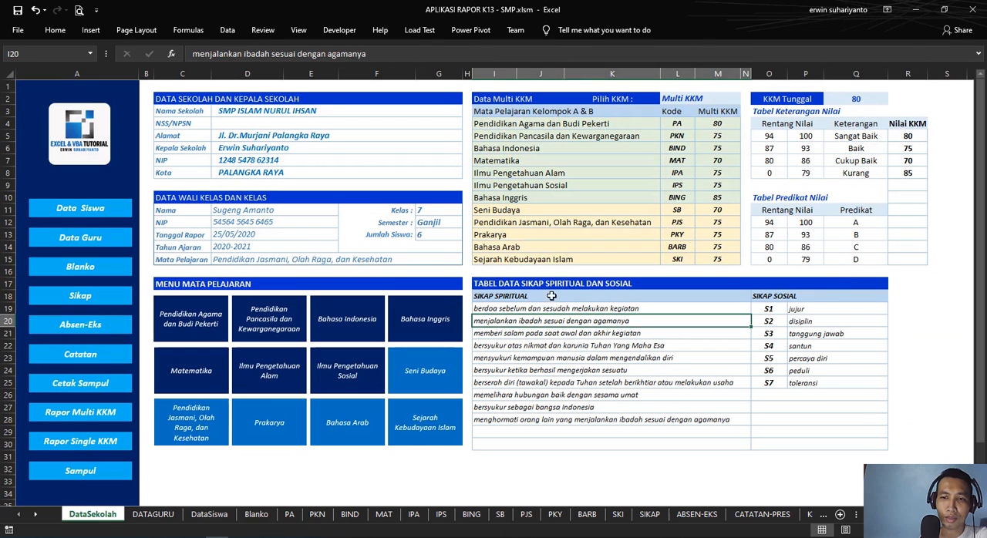
Step: Read through the Sikap Spiritual statements in rows 19 to 28 of the attitude data table
{"action": "left_click", "coordinate": [572, 348]}
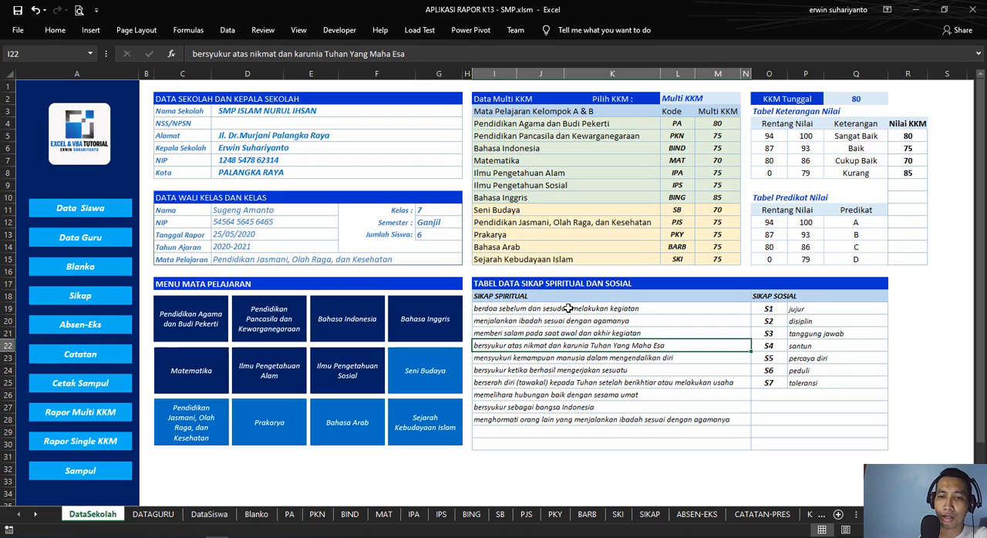
{"action": "left_click", "coordinate": [510, 309]}
{"action": "left_click", "coordinate": [522, 332]}
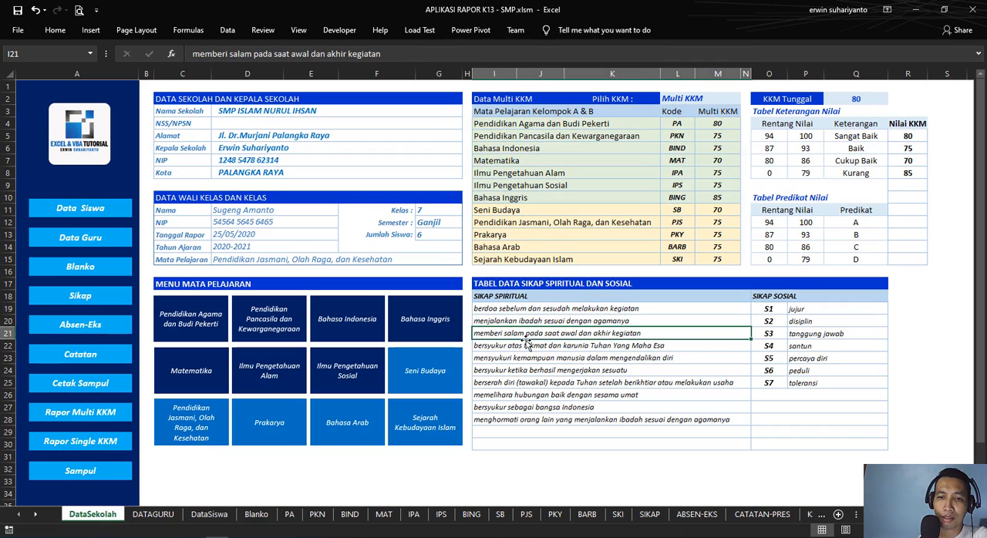
{"action": "left_click", "coordinate": [525, 345]}
{"action": "left_click", "coordinate": [540, 360]}
{"action": "left_click", "coordinate": [542, 370]}
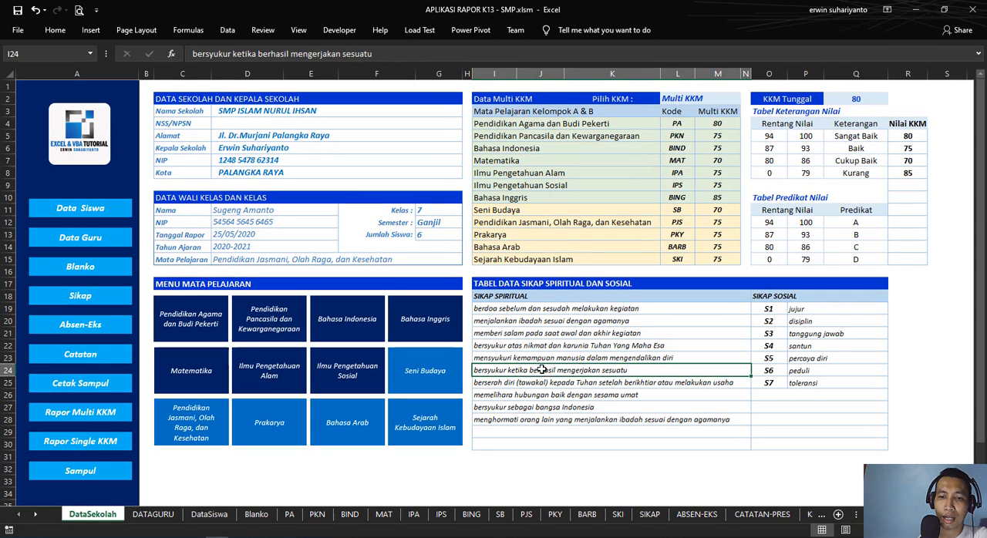
{"action": "left_click", "coordinate": [550, 382]}
{"action": "left_click", "coordinate": [553, 395]}
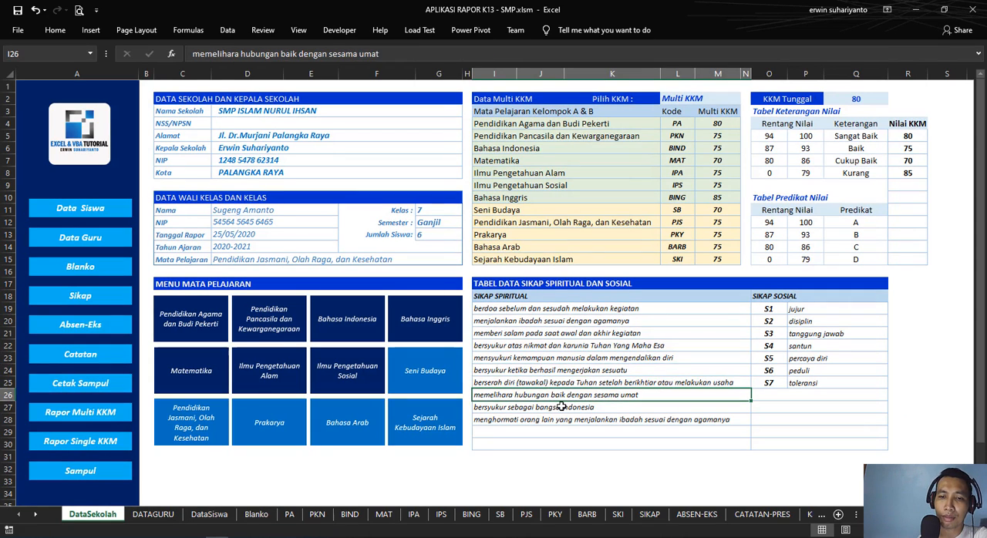
{"action": "left_click", "coordinate": [561, 407]}
{"action": "left_click", "coordinate": [566, 420]}
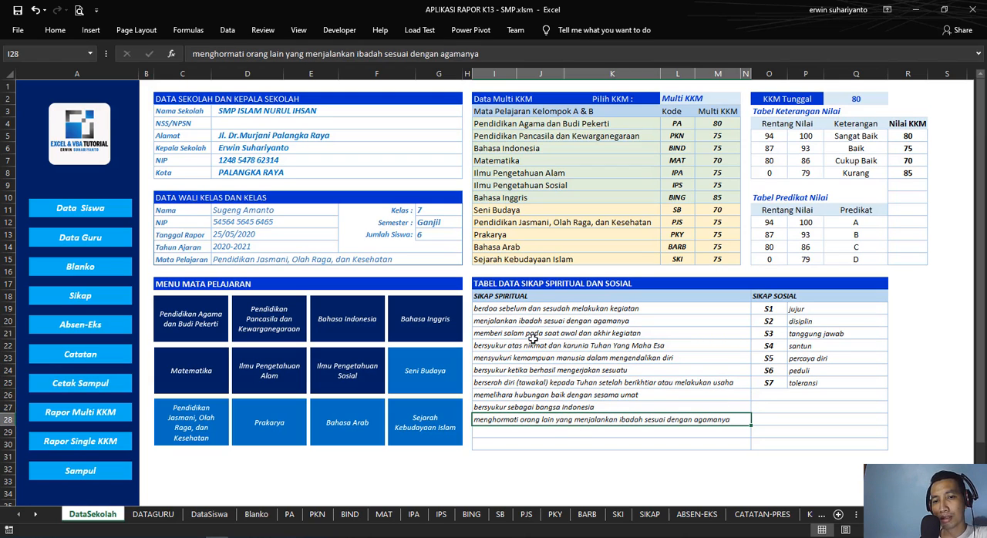
Step: Highlight the Sikap Spiritual statements in I19:I28 and check their column heading
{"action": "left_click_drag", "start_coordinate": [509, 312], "coordinate": [519, 418]}
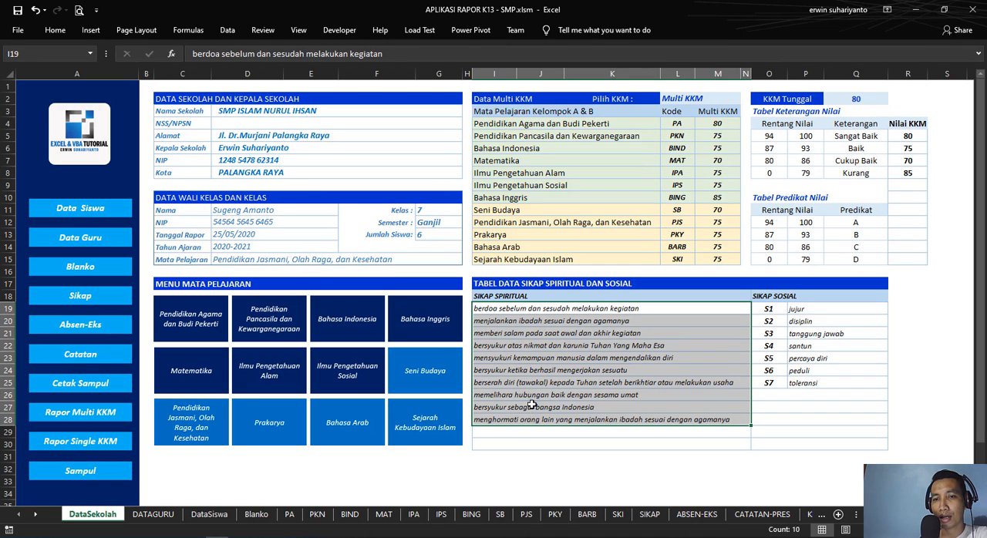
{"action": "left_click", "coordinate": [494, 311]}
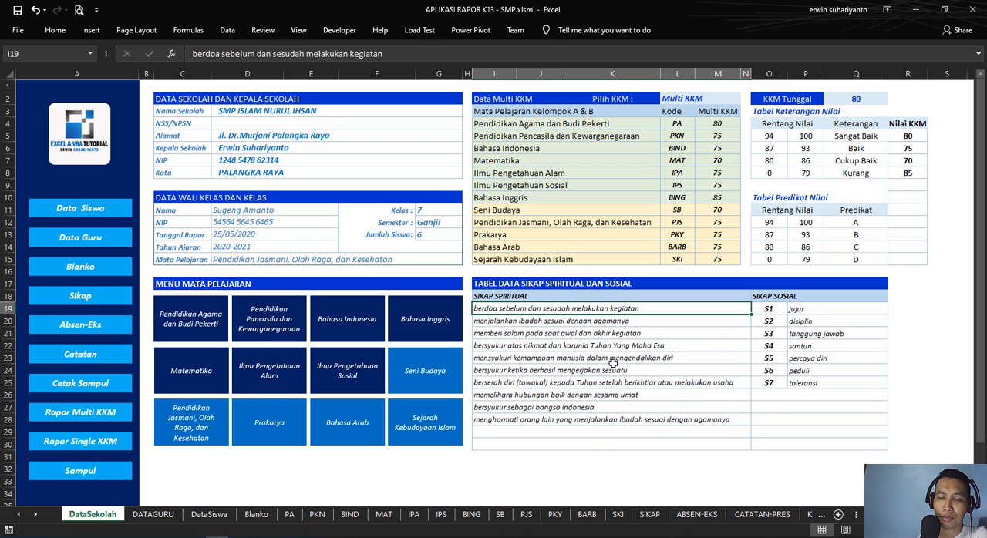
{"action": "left_click_drag", "start_coordinate": [578, 307], "coordinate": [573, 417]}
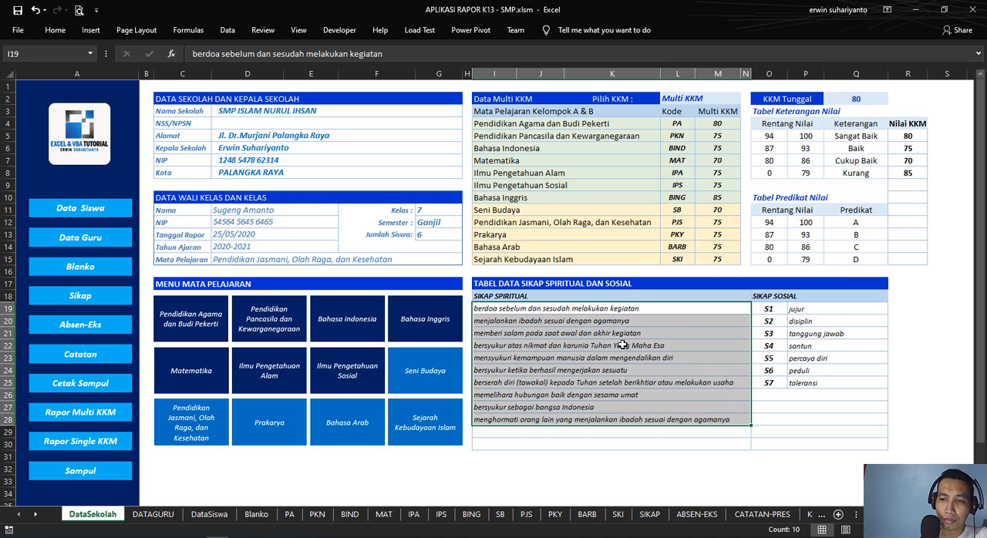
{"action": "left_click", "coordinate": [502, 296]}
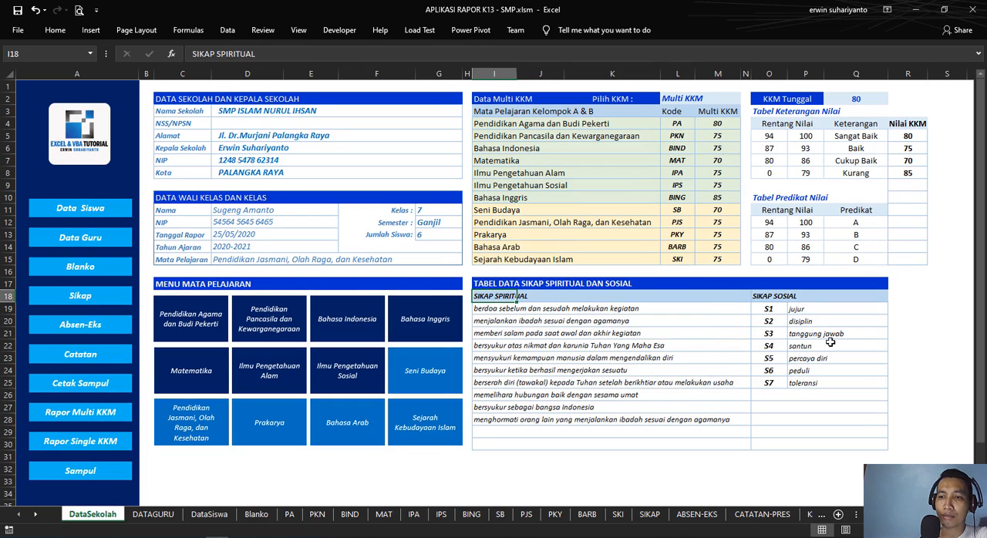
Step: Read through the Sikap Sosial attitudes from jujur to toleransi together with their codes S1 to S7
{"action": "left_click", "coordinate": [777, 298]}
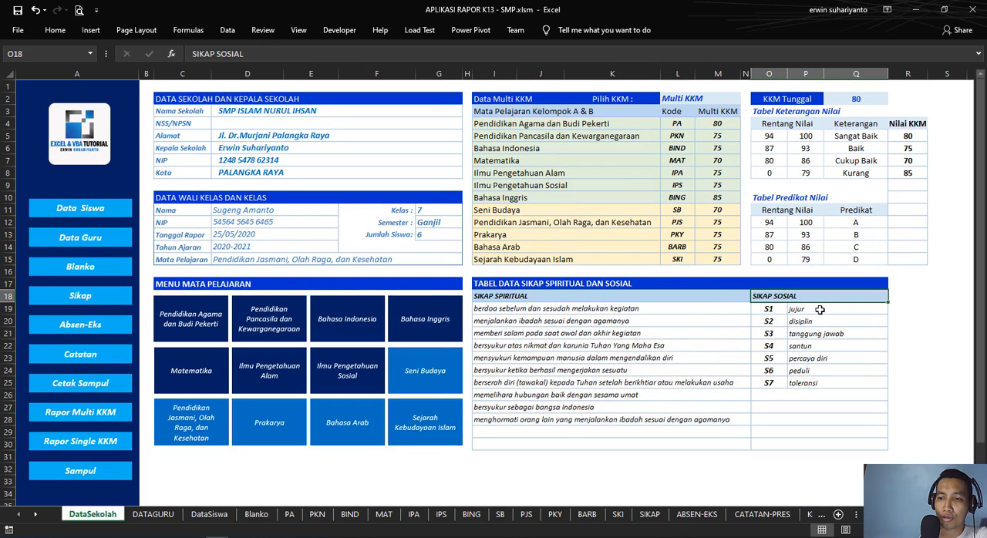
{"action": "left_click", "coordinate": [817, 309]}
{"action": "left_click", "coordinate": [819, 323]}
{"action": "left_click", "coordinate": [812, 336]}
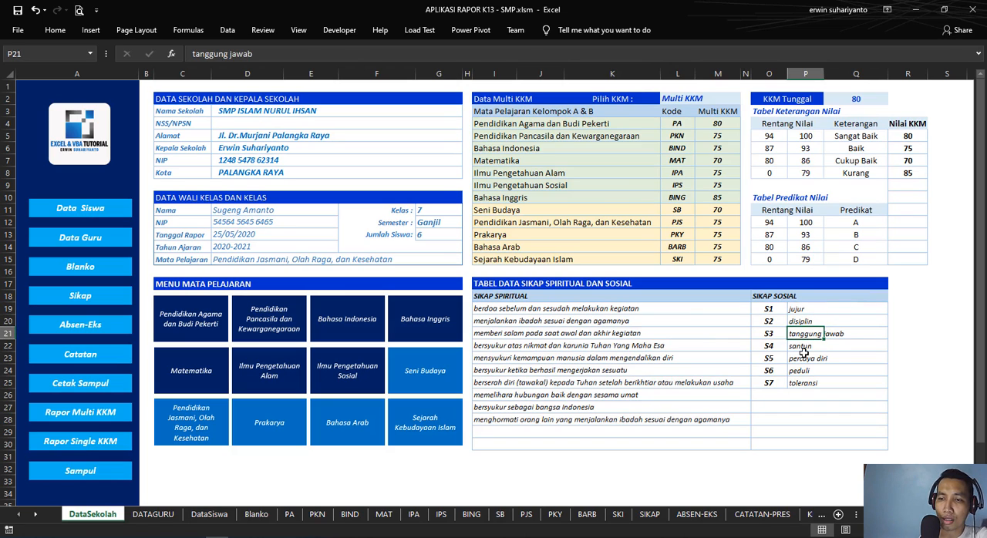
{"action": "left_click", "coordinate": [810, 358]}
{"action": "left_click", "coordinate": [806, 371]}
{"action": "left_click", "coordinate": [808, 383]}
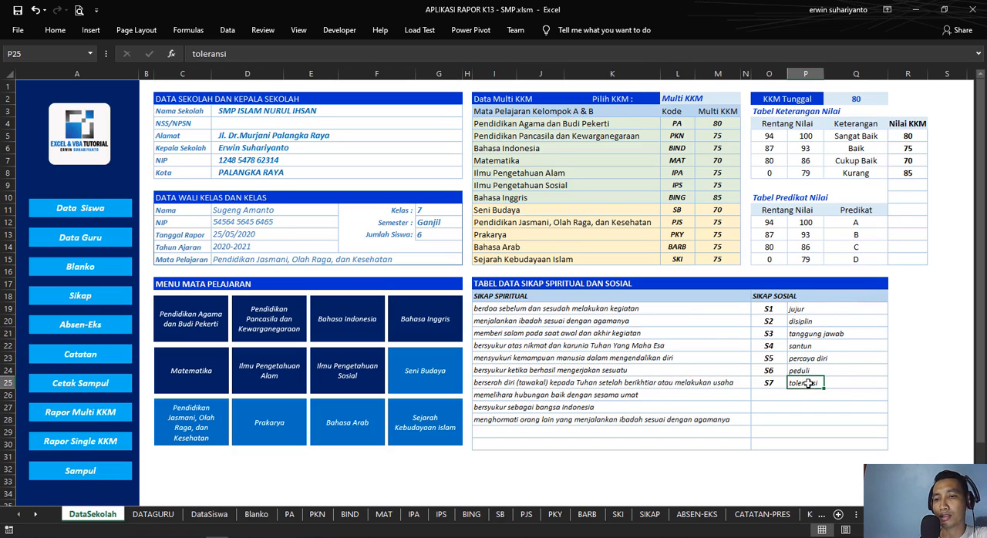
{"action": "left_click", "coordinate": [769, 308]}
{"action": "left_click", "coordinate": [771, 321]}
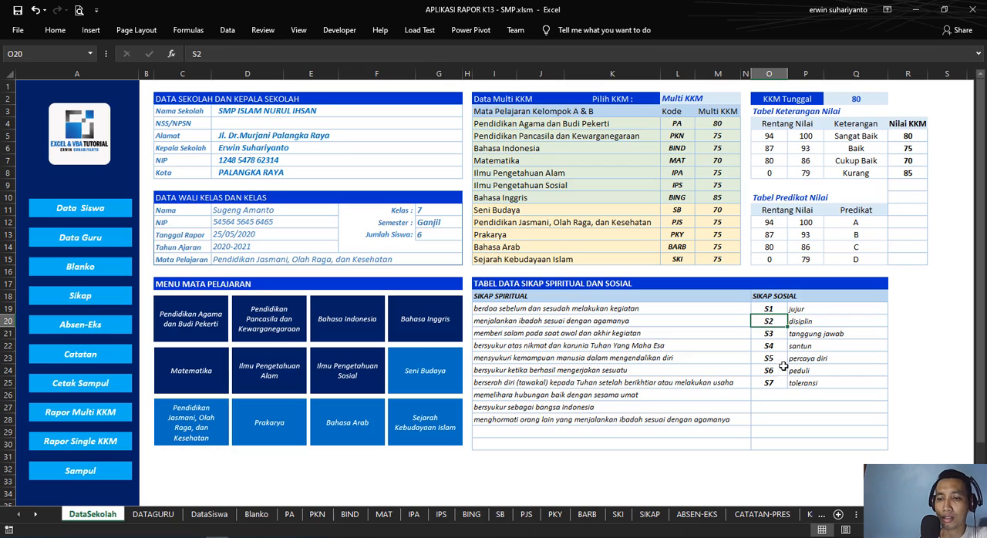
{"action": "left_click", "coordinate": [770, 382]}
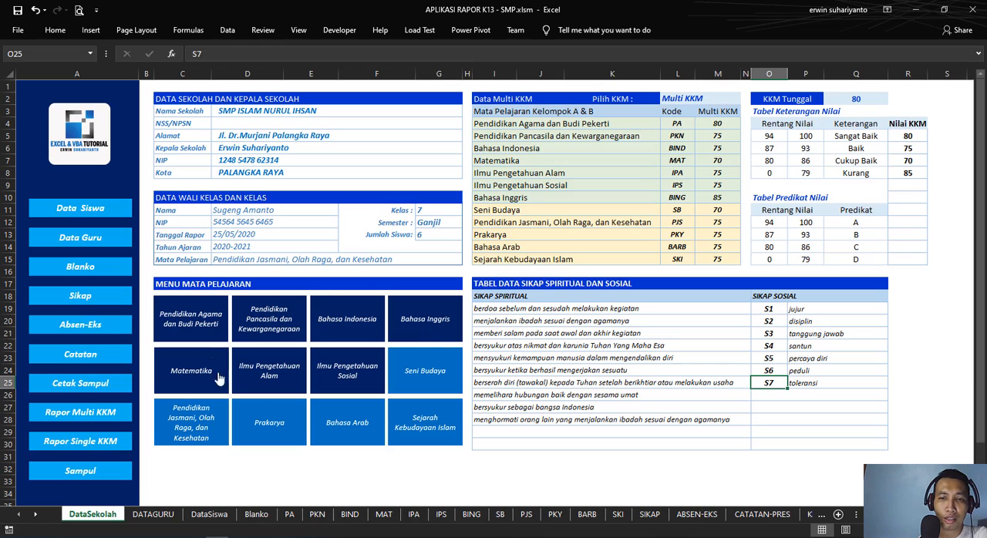
Step: Compare the subject names in I4:I15 with the cell reference of the Pendidikan Agama dan Budi Pekerti menu shape
{"action": "left_click_drag", "start_coordinate": [510, 123], "coordinate": [506, 260]}
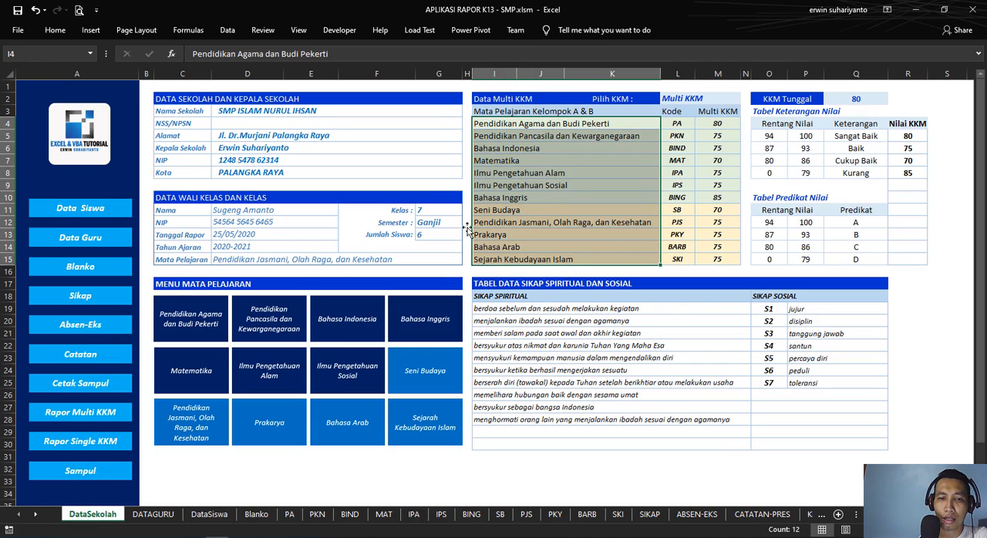
{"action": "right_click", "coordinate": [184, 325]}
{"action": "key", "text": "Escape"}
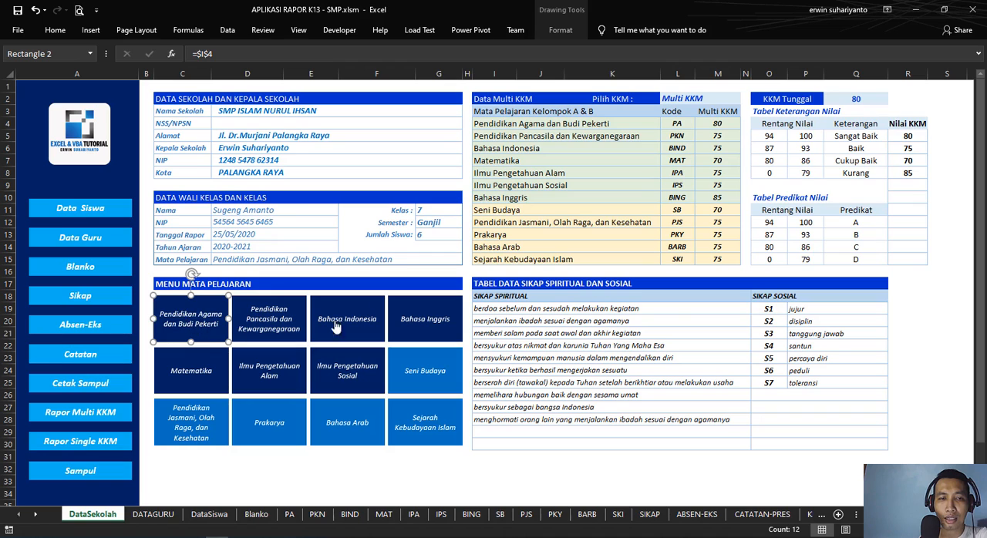
Step: Try shortening the subject name in I4 to Pendidikan Agama, and undo the edit
{"action": "left_click", "coordinate": [526, 127]}
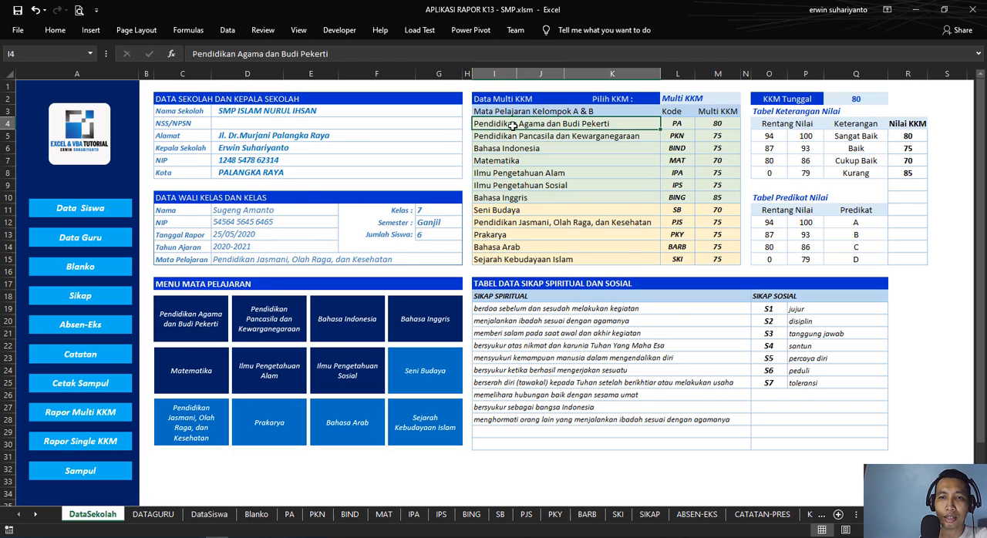
{"action": "double_click", "coordinate": [621, 124]}
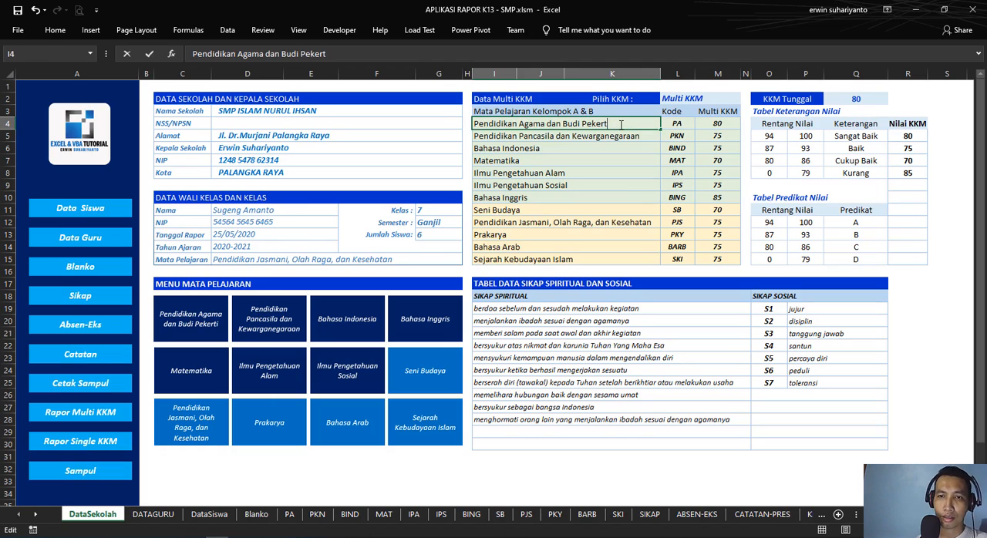
{"action": "key", "text": "BackSpace"}
{"action": "key", "text": "BackSpace"}
{"action": "key", "text": "BackSpace"}
{"action": "key", "text": "BackSpace"}
{"action": "key", "text": "BackSpace"}
{"action": "key", "text": "BackSpace"}
{"action": "key", "text": "BackSpace"}
{"action": "key", "text": "BackSpace"}
{"action": "key", "text": "BackSpace"}
{"action": "key", "text": "BackSpace"}
{"action": "key", "text": "BackSpace"}
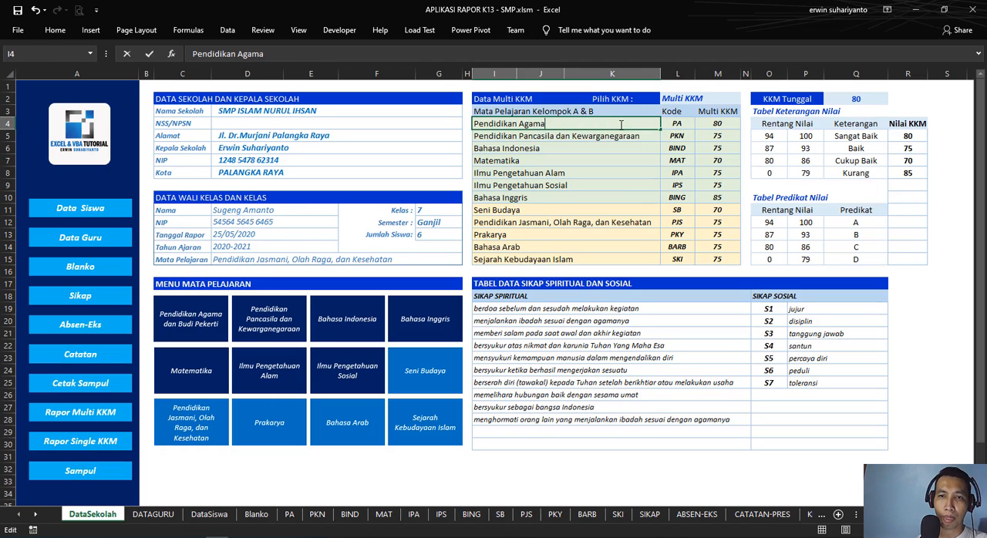
{"action": "key", "text": "Return"}
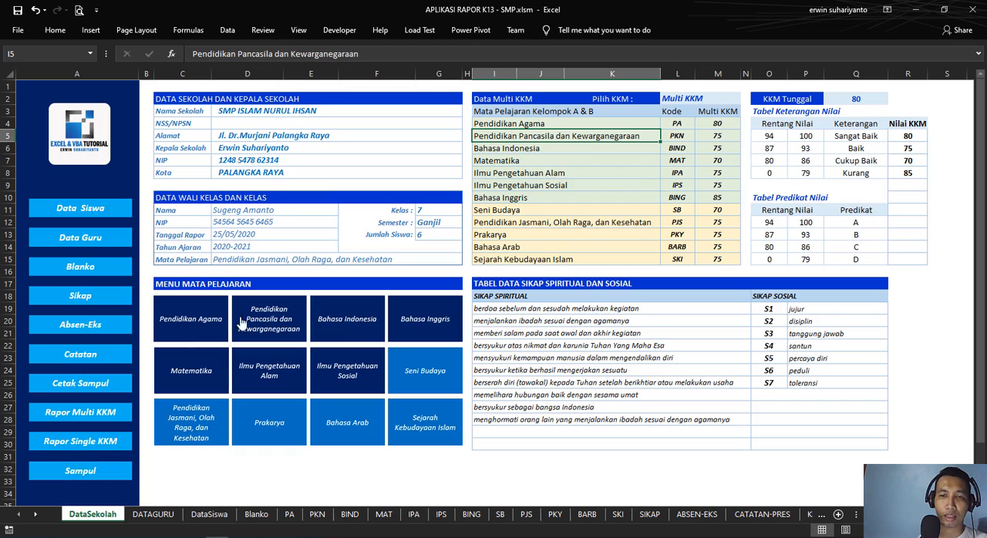
{"action": "key", "text": "ctrl+z"}
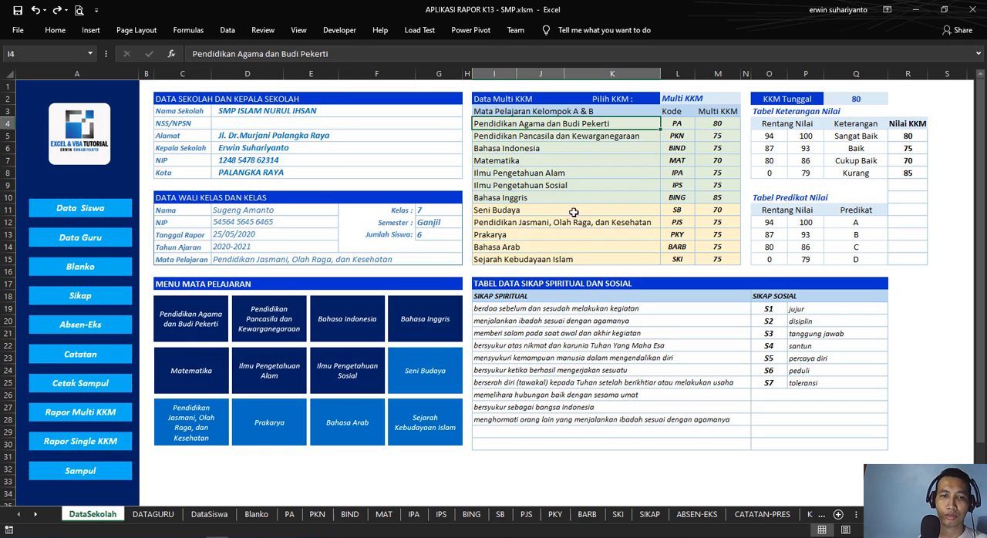
Step: Inspect the Pendidikan Agama dan Budi Pekerti shape's cell reference again, and view the Sejarah Kebudayaan Islam shape's sheet link
{"action": "left_click", "coordinate": [554, 174]}
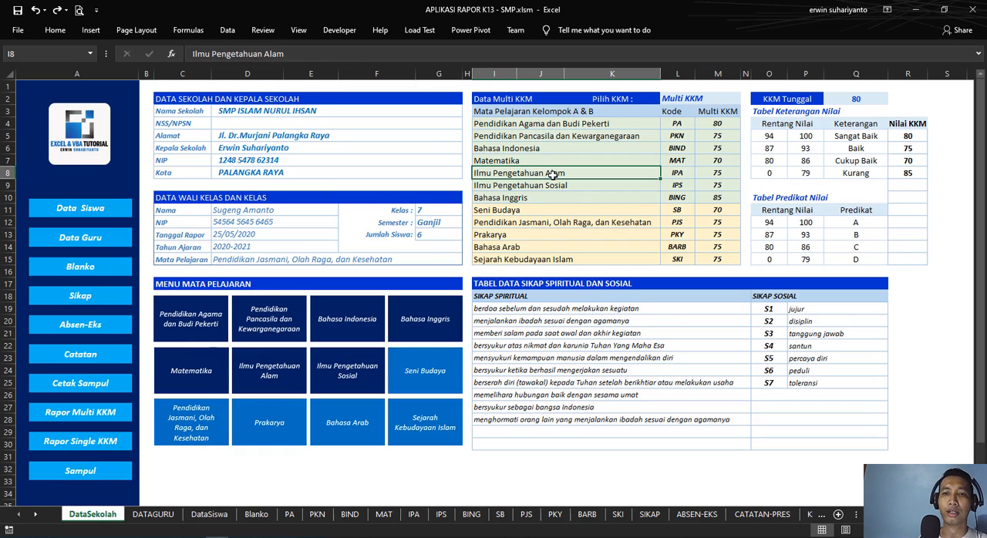
{"action": "left_click", "coordinate": [208, 309], "text": "ctrl"}
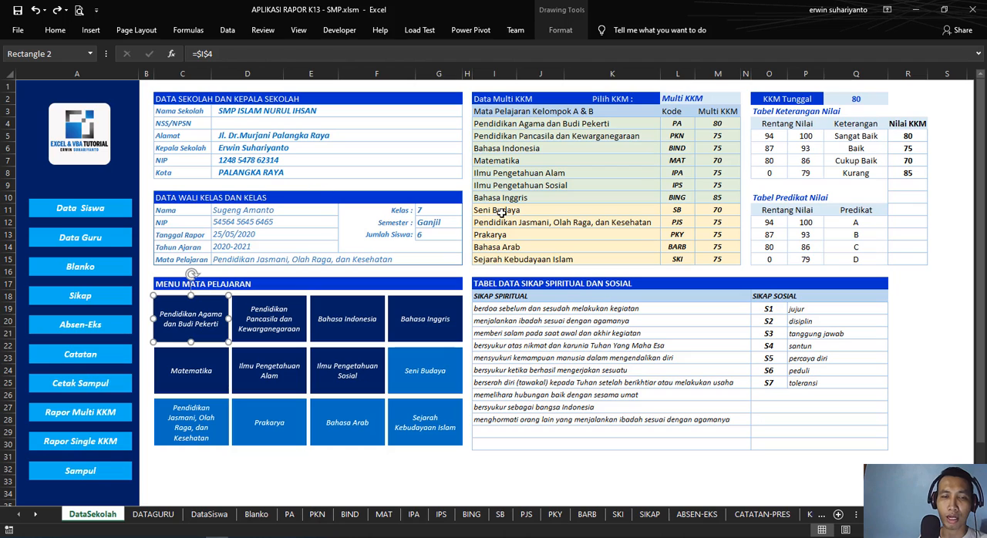
{"action": "left_click", "coordinate": [626, 350]}
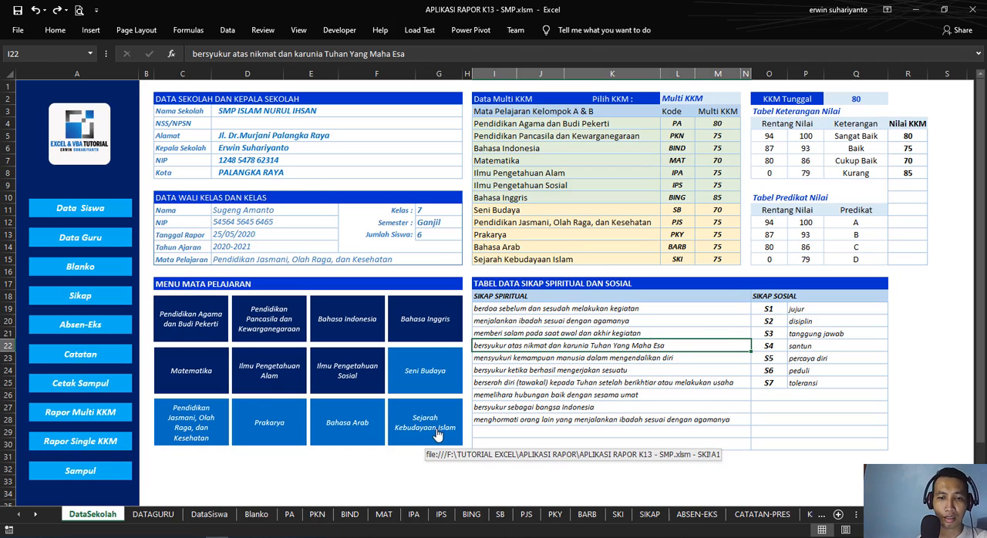
{"action": "left_click", "coordinate": [418, 482]}
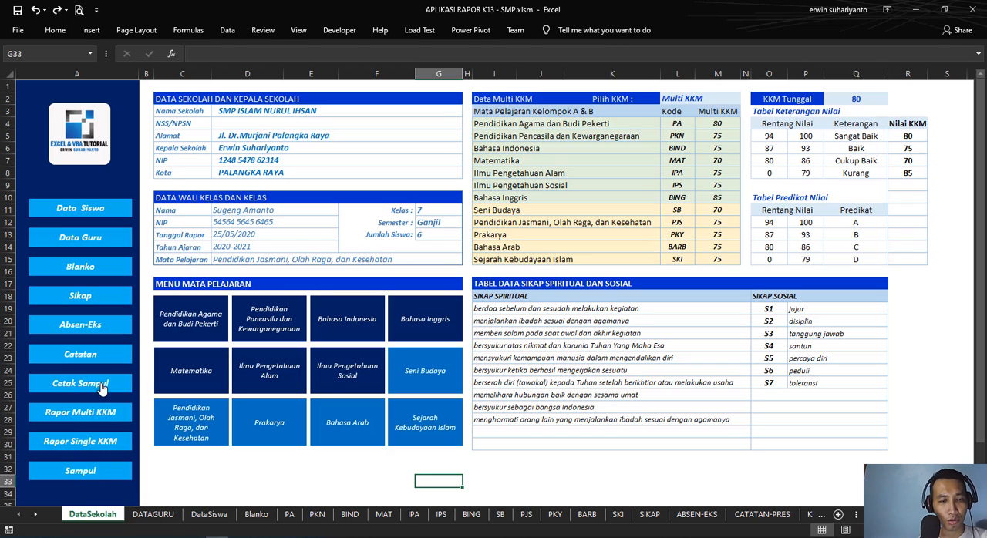
Step: Delete the Sampul navigation shape from the blue sidebar of the DataSekolah sheet
{"action": "right_click", "coordinate": [127, 479]}
{"action": "key", "text": "Escape"}
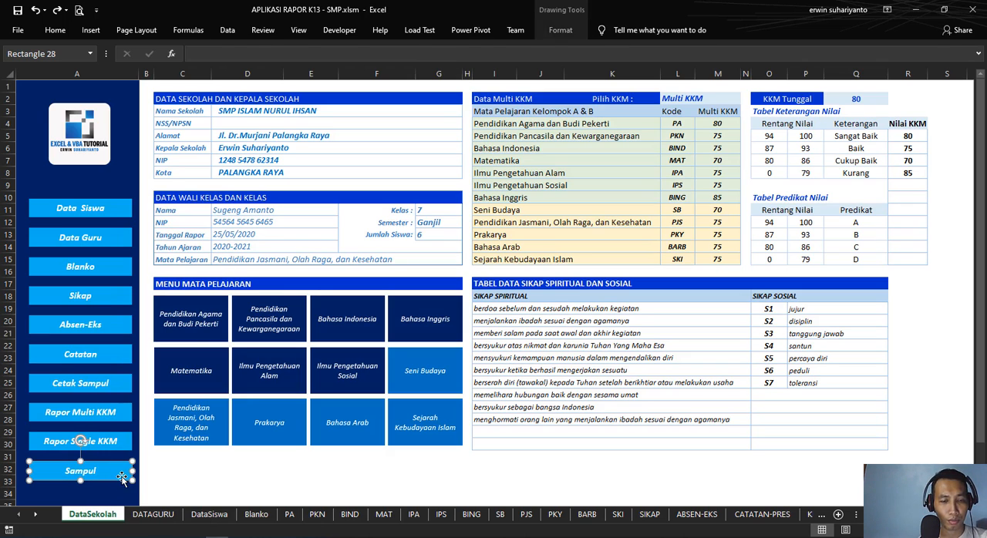
{"action": "key", "text": "Delete"}
{"action": "left_click", "coordinate": [199, 469]}
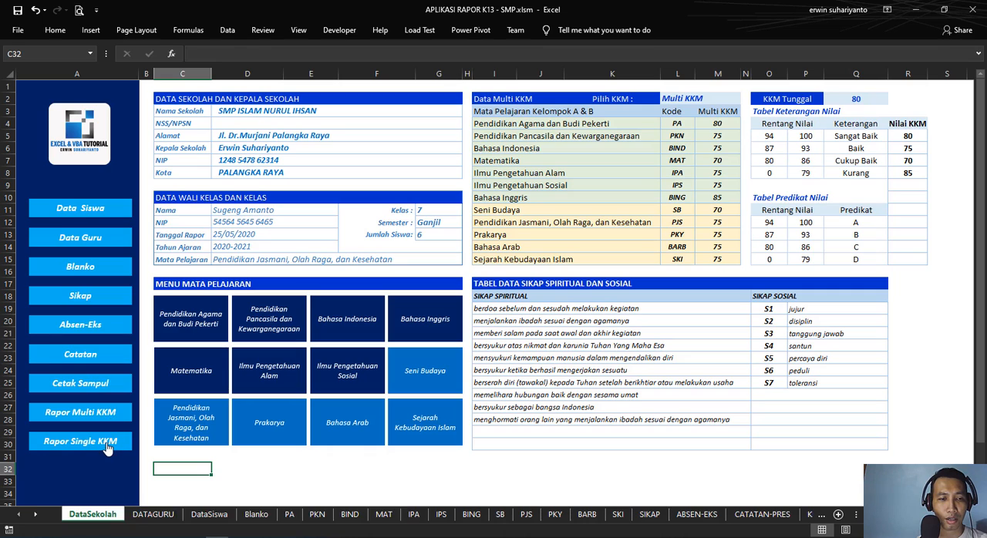
{"action": "left_click", "coordinate": [237, 458]}
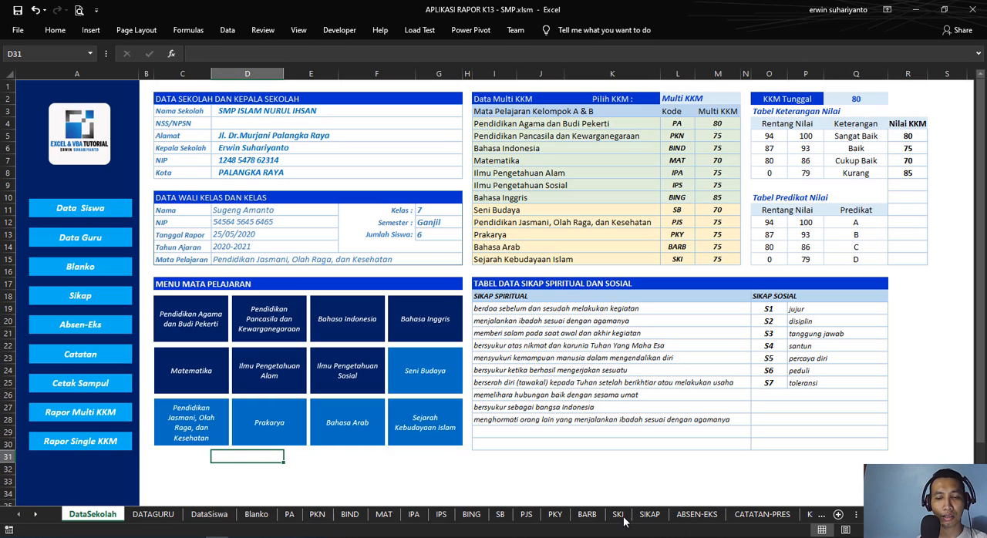
{"action": "left_click", "coordinate": [617, 492]}
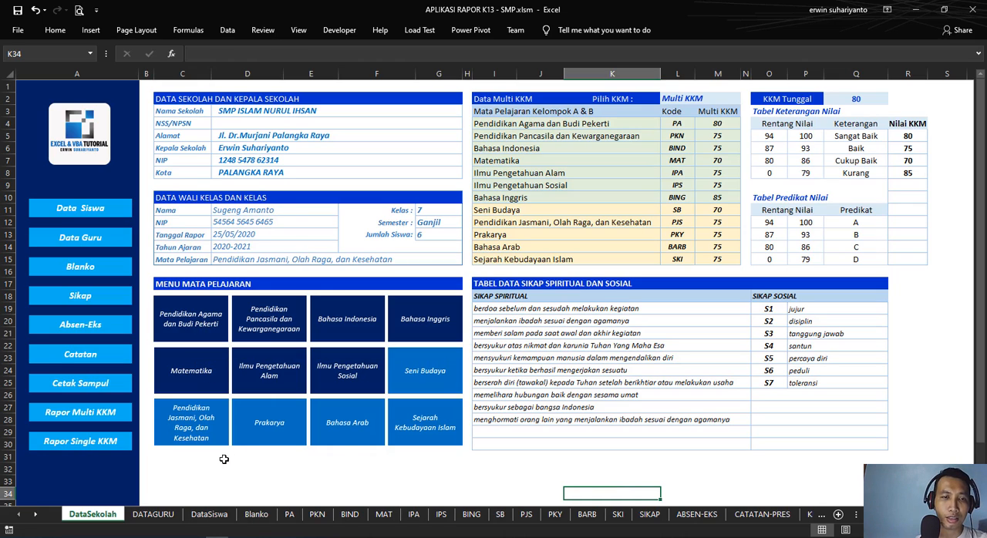
Step: Remove the hyperlink from the Pendidikan Agama dan Budi Pekerti menu shape
{"action": "right_click", "coordinate": [209, 312]}
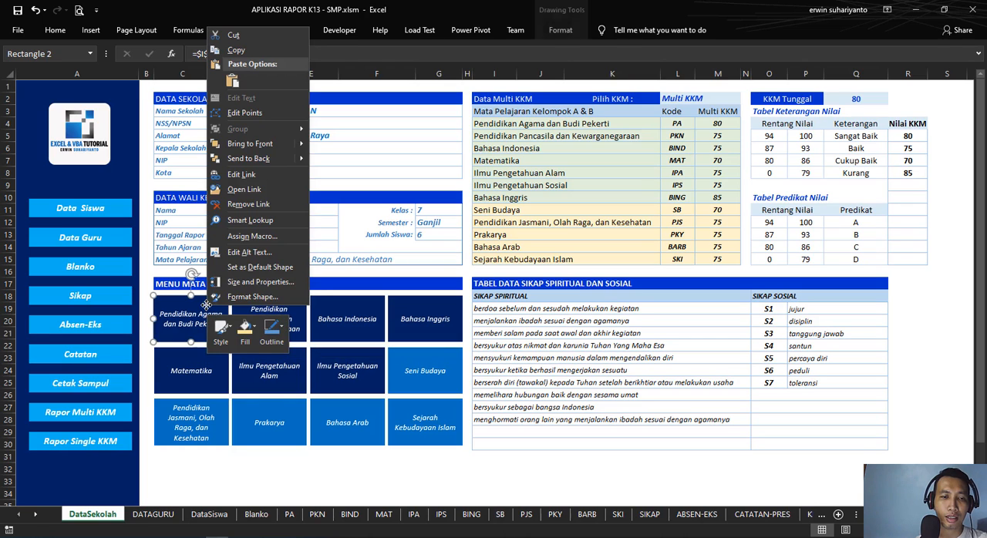
{"action": "left_click", "coordinate": [247, 204]}
{"action": "left_click", "coordinate": [239, 472]}
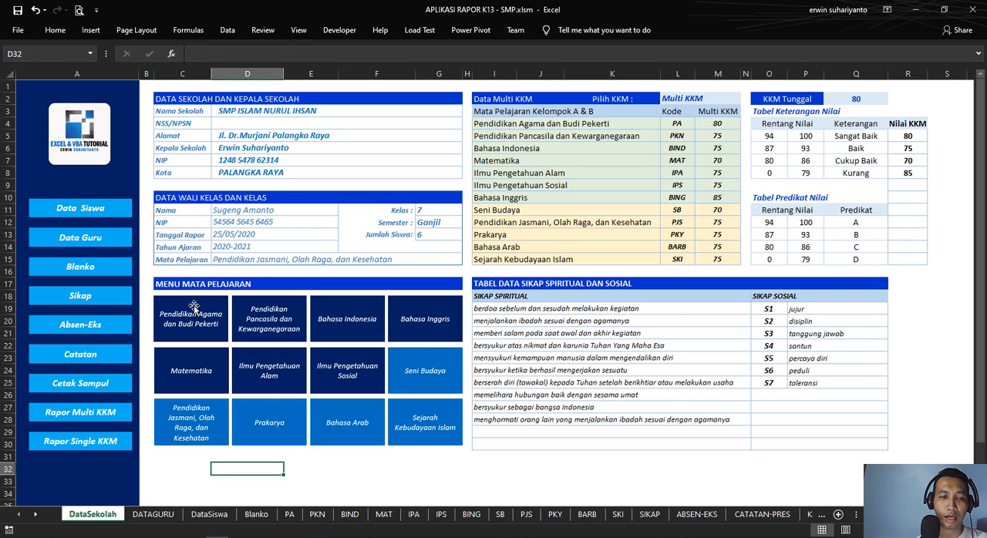
{"action": "right_click", "coordinate": [194, 306]}
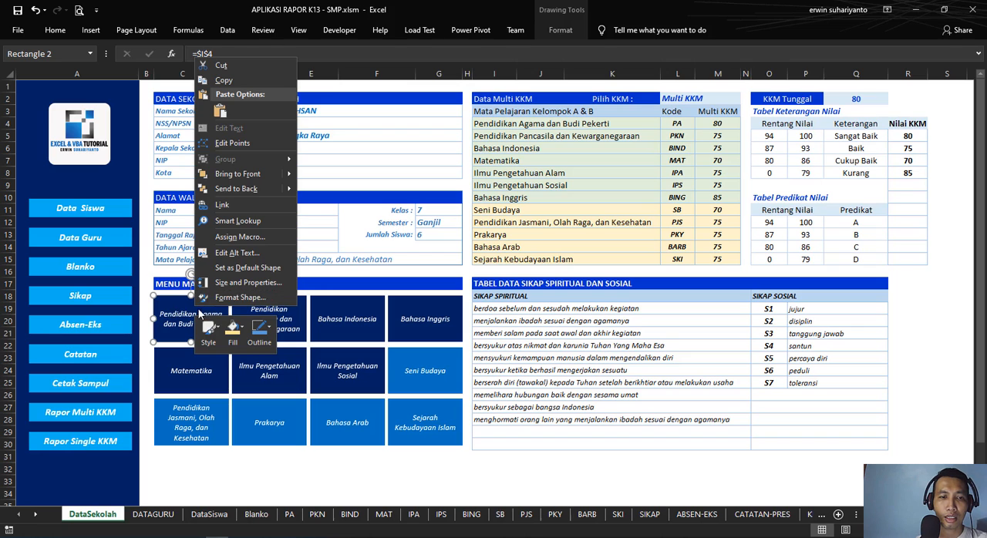
{"action": "left_click", "coordinate": [225, 206]}
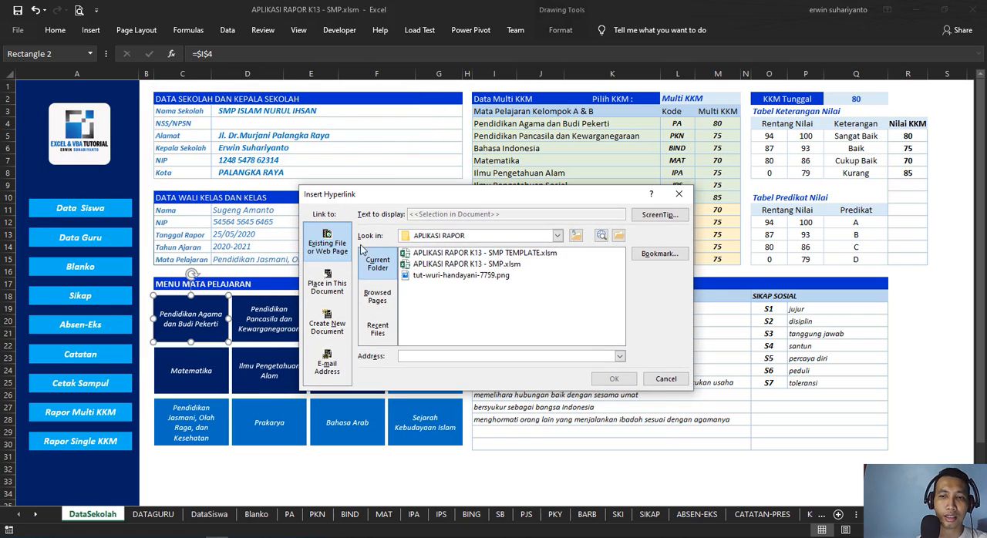
{"action": "left_click", "coordinate": [678, 193]}
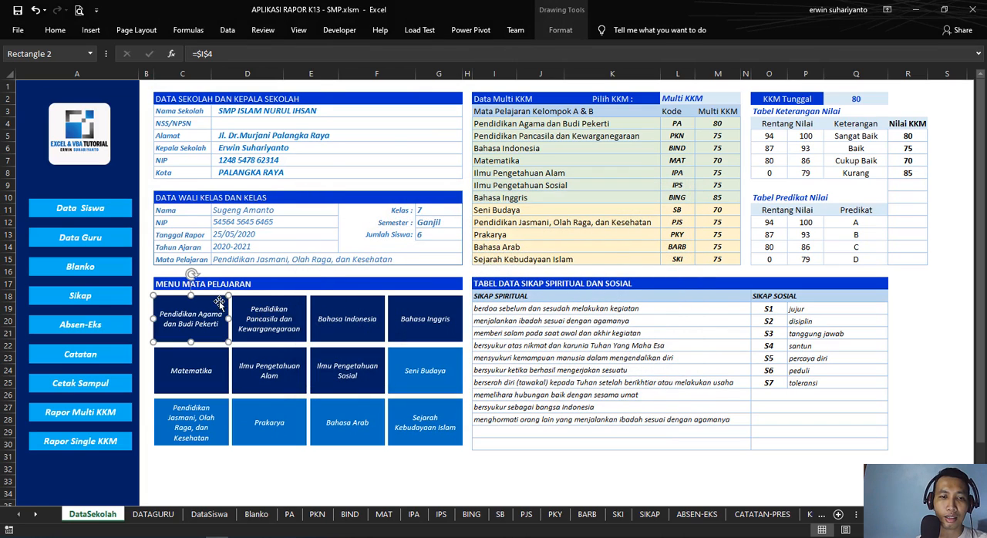
Step: Link the Pendidikan Agama dan Budi Pekerti menu shape to cell A1 of the PA sheet in this workbook
{"action": "right_click", "coordinate": [229, 297]}
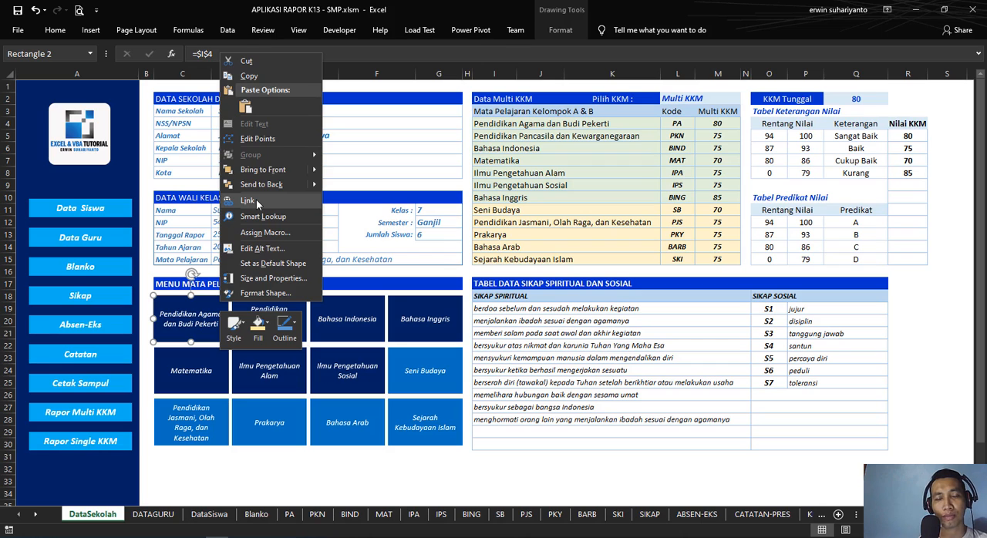
{"action": "left_click", "coordinate": [195, 311]}
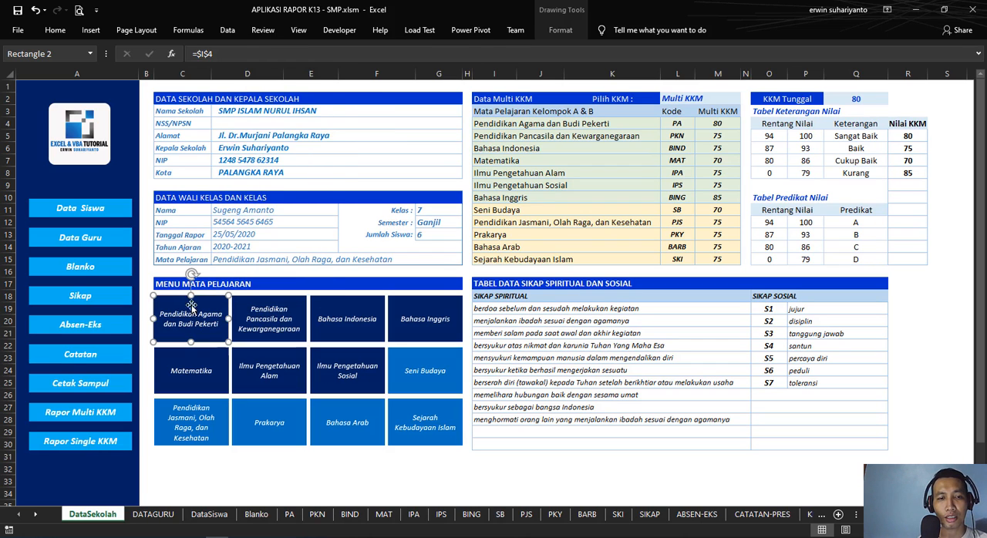
{"action": "right_click", "coordinate": [215, 306]}
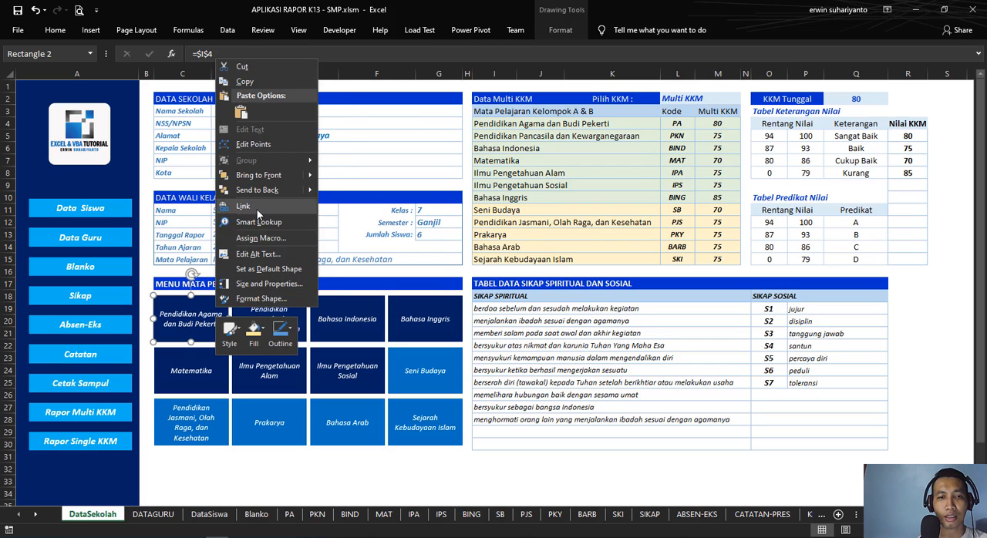
{"action": "left_click", "coordinate": [266, 223]}
{"action": "left_click_drag", "start_coordinate": [228, 108], "coordinate": [491, 191]}
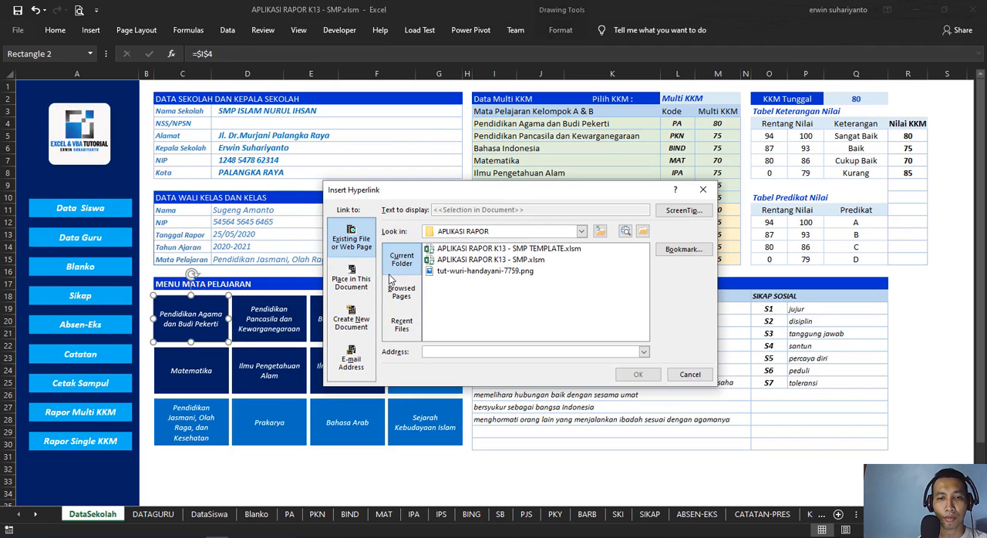
{"action": "left_click", "coordinate": [352, 280]}
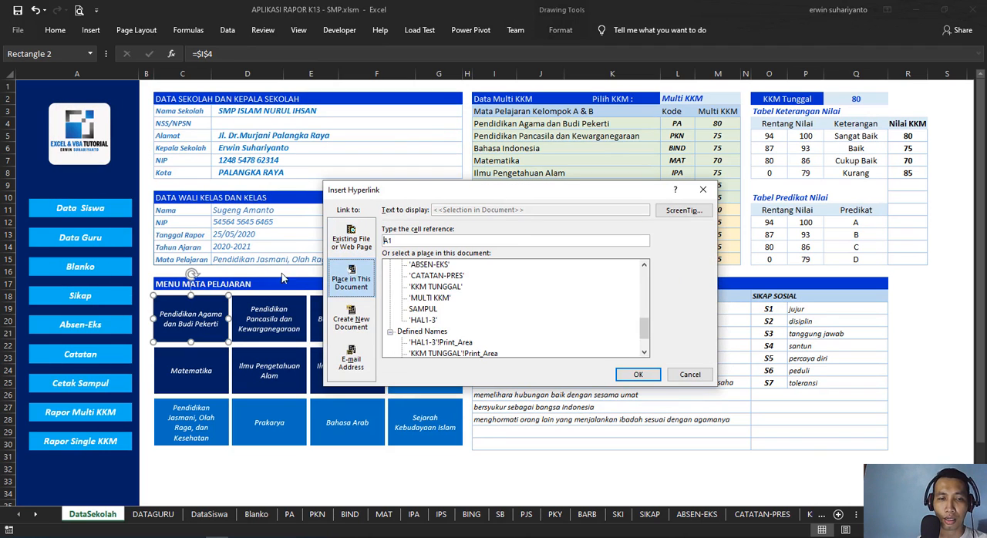
{"action": "left_click_drag", "start_coordinate": [512, 194], "coordinate": [601, 296]}
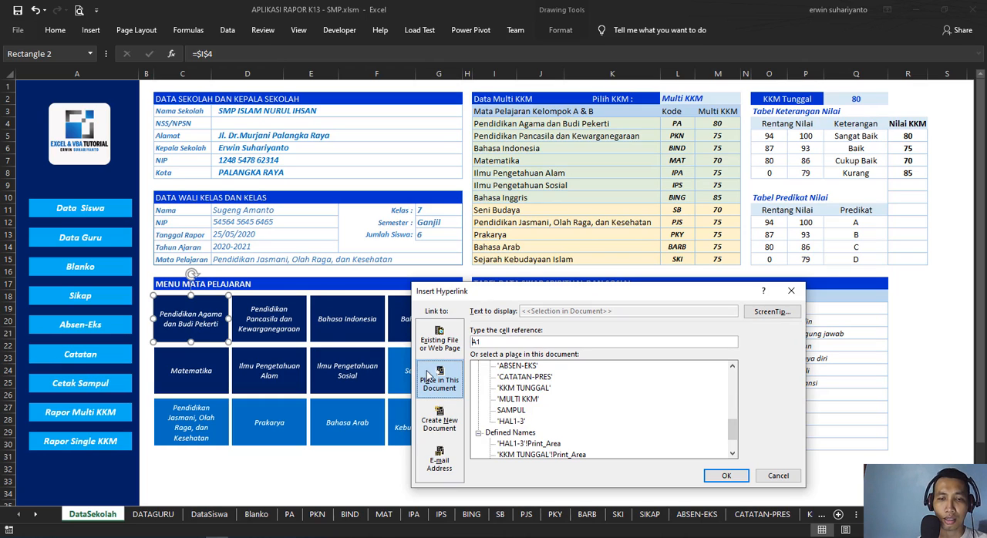
{"action": "scroll", "coordinate": [544, 391], "scroll_direction": "up", "scroll_amount": 10}
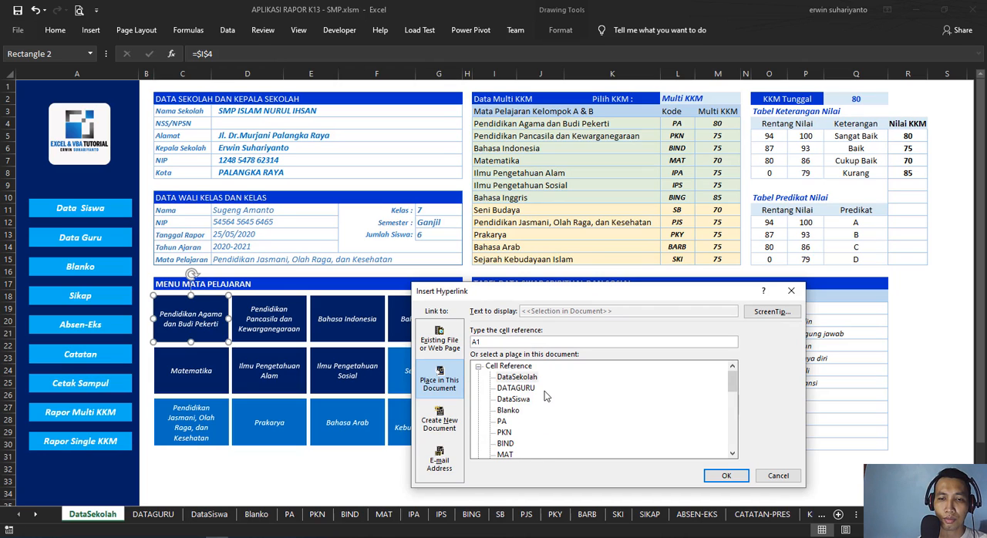
{"action": "left_click", "coordinate": [503, 421]}
{"action": "left_click_drag", "start_coordinate": [538, 298], "coordinate": [544, 226]}
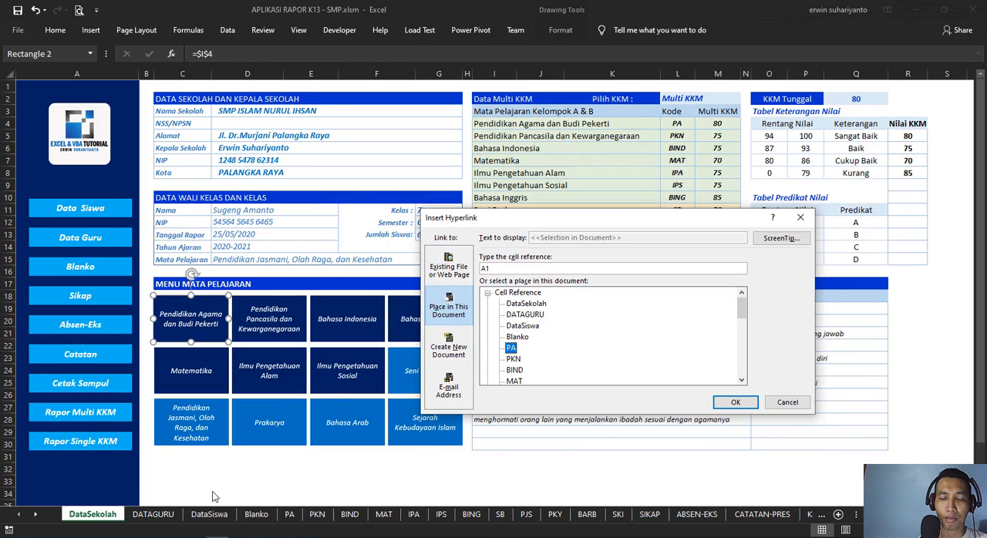
{"action": "left_click", "coordinate": [737, 404]}
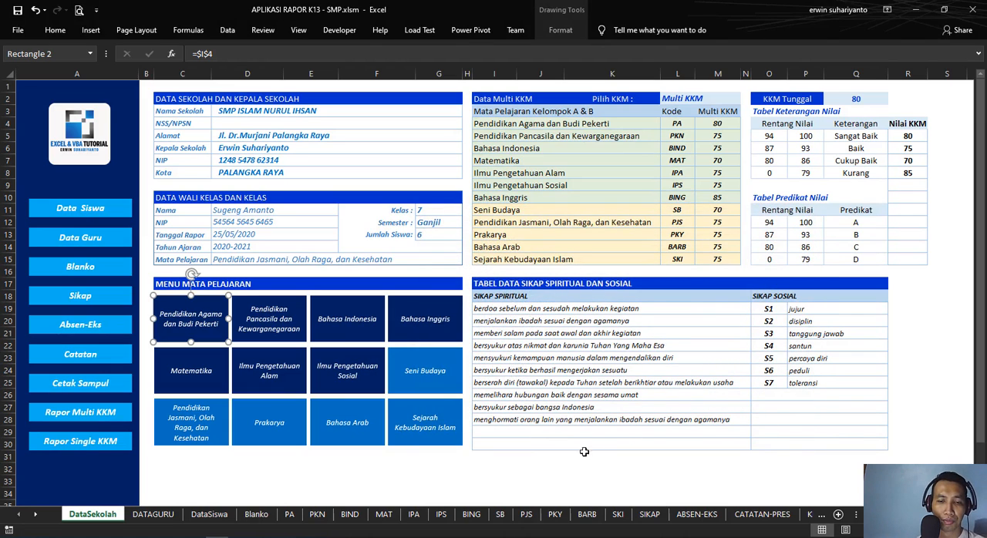
{"action": "left_click", "coordinate": [521, 472]}
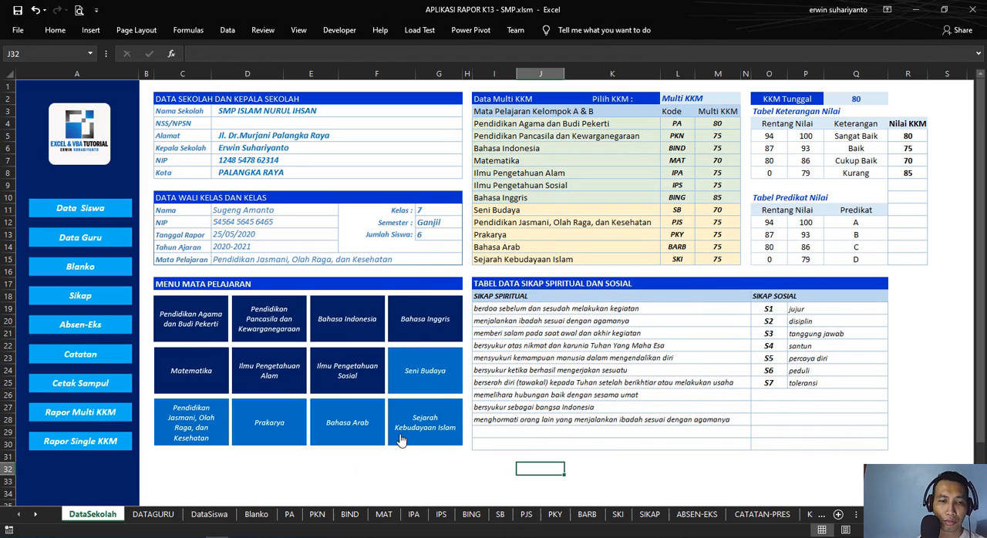
Step: View the hyperlink settings of the Pendidikan Pancasila dan Kewarganegaraan menu shape without changing them
{"action": "right_click", "coordinate": [282, 308]}
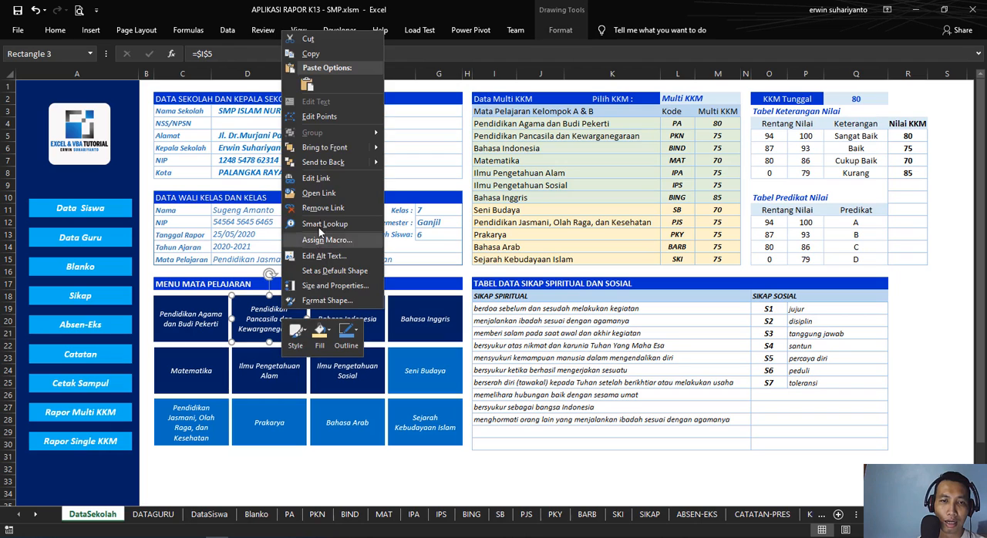
{"action": "left_click", "coordinate": [327, 178]}
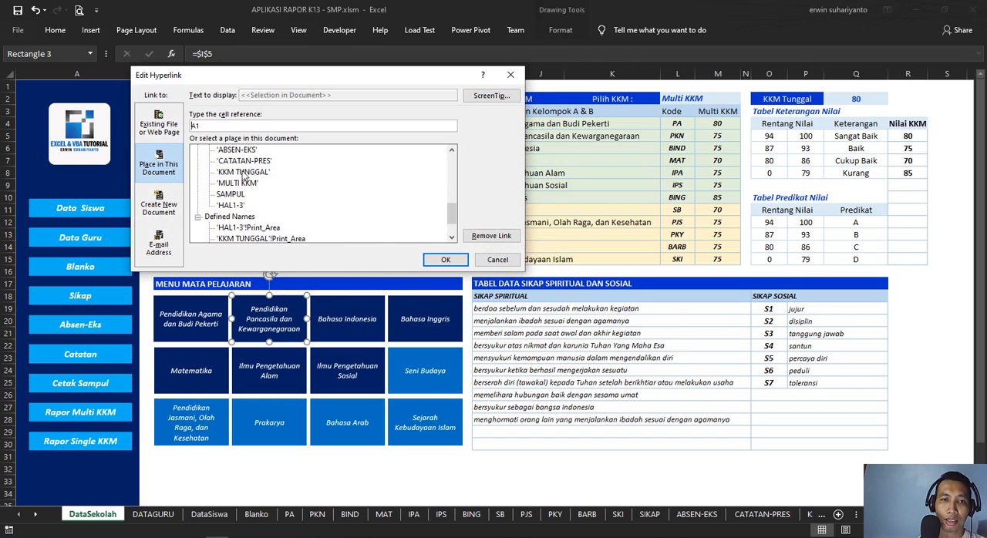
{"action": "scroll", "coordinate": [249, 171], "scroll_direction": "up", "scroll_amount": 10}
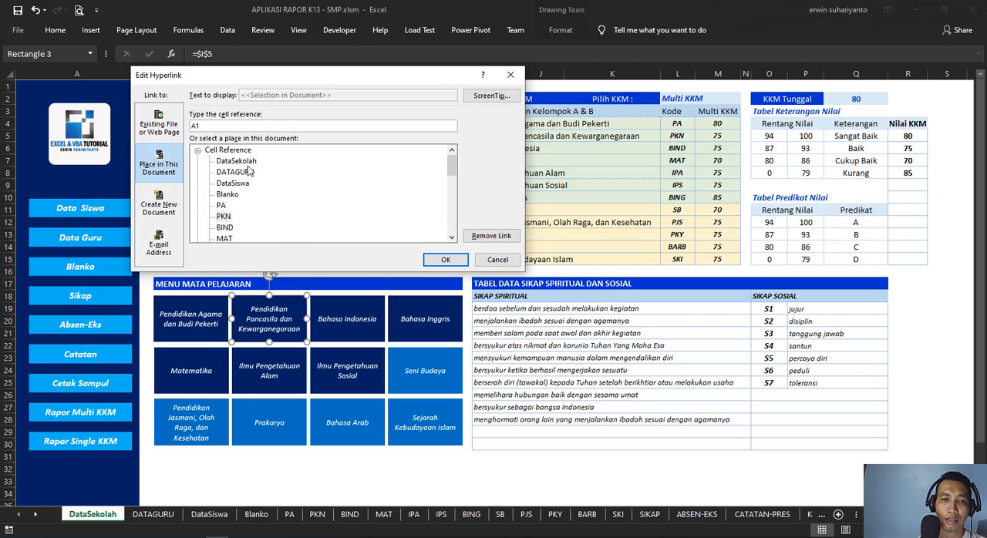
{"action": "left_click", "coordinate": [487, 262]}
{"action": "left_click", "coordinate": [402, 478]}
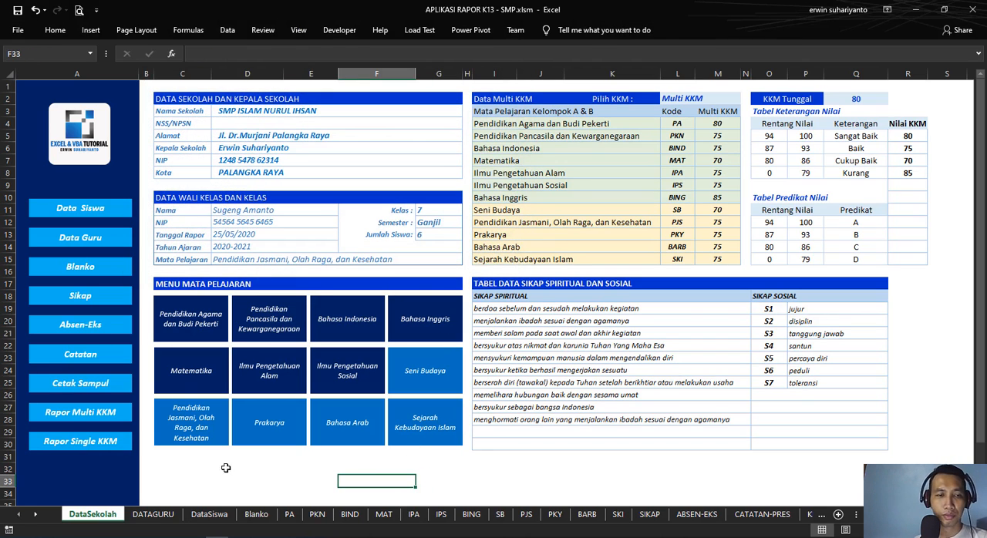
Step: Check the link options of the Data Guru navigation shape, view the DATAGURU sheet, and return to DataSekolah
{"action": "right_click", "coordinate": [106, 217]}
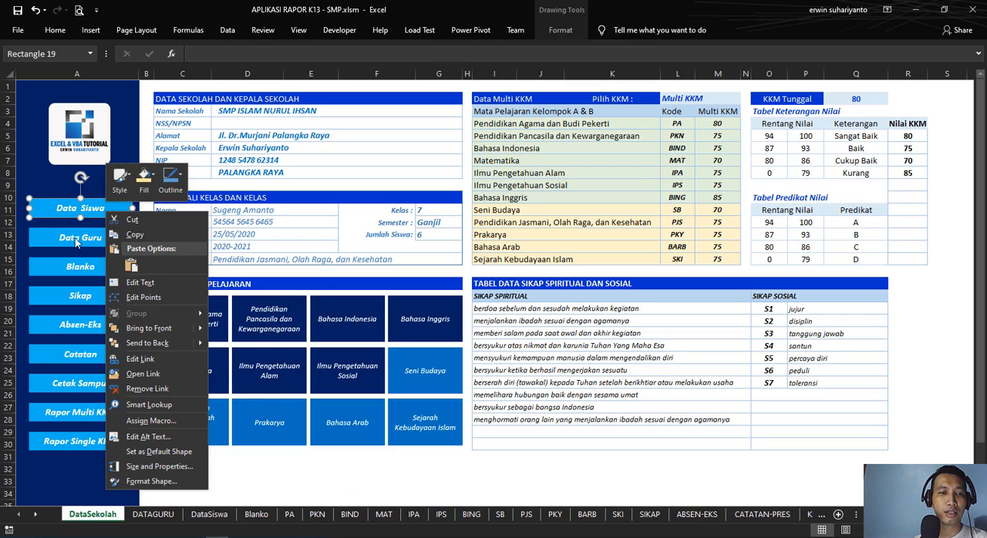
{"action": "left_click", "coordinate": [258, 470]}
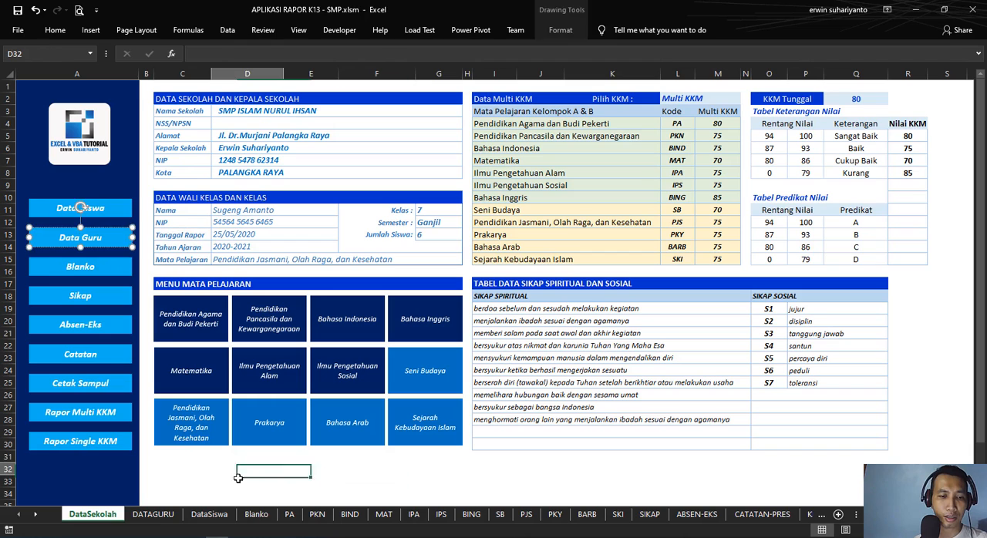
{"action": "left_click", "coordinate": [210, 518]}
{"action": "left_click", "coordinate": [165, 518]}
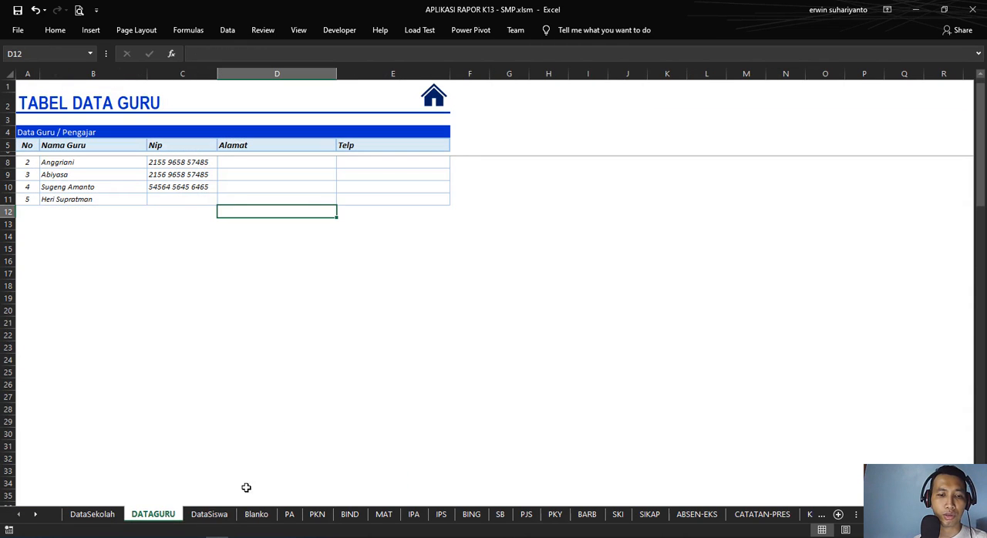
{"action": "left_click", "coordinate": [109, 515]}
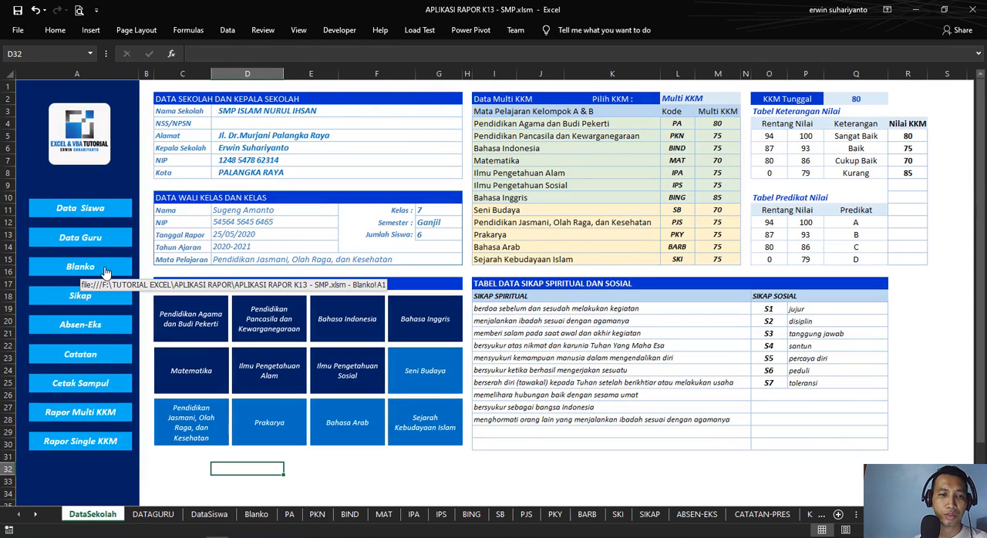
Step: Examine the class information header on the Blanko sheet, including the Wali Kelas formula in D4
{"action": "left_click", "coordinate": [260, 522]}
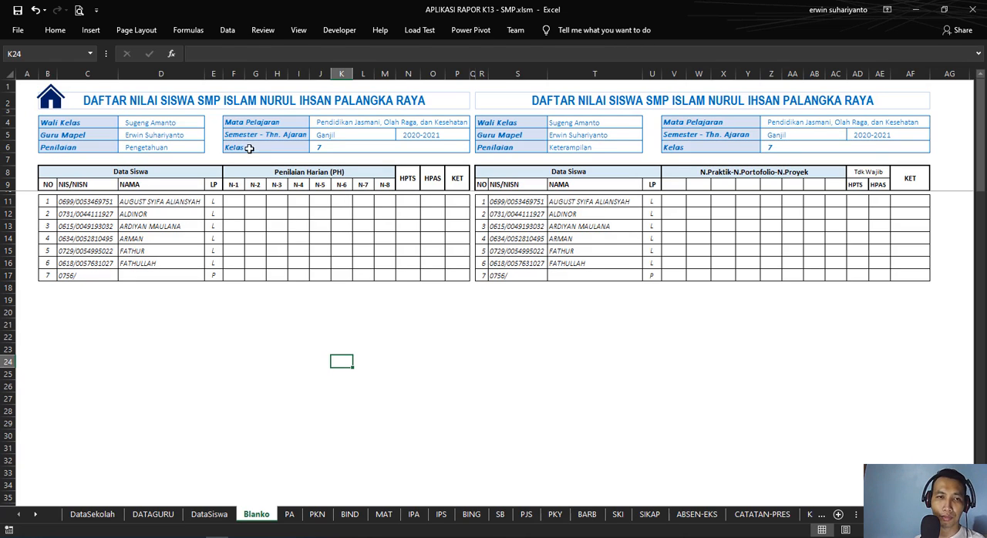
{"action": "left_click", "coordinate": [191, 123]}
{"action": "left_click", "coordinate": [185, 135]}
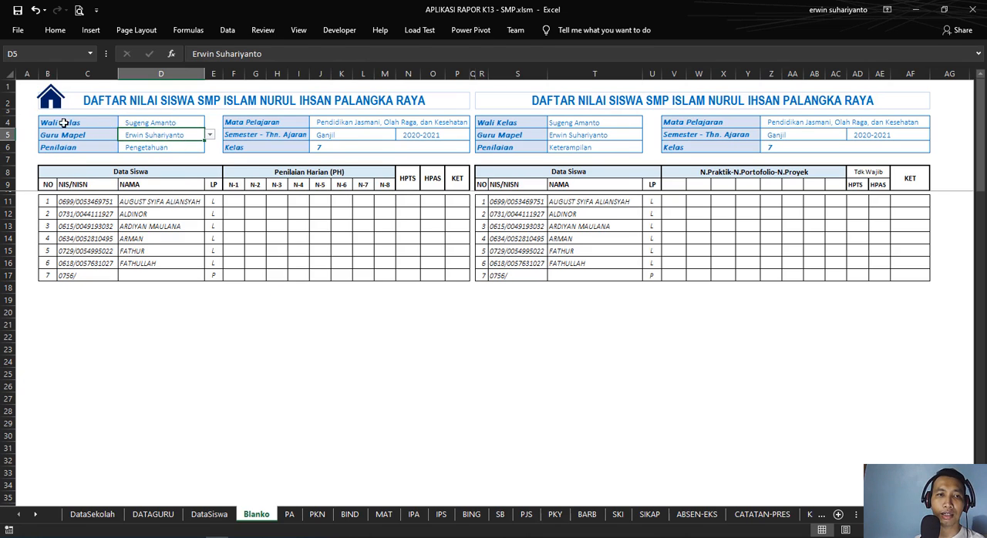
{"action": "left_click_drag", "start_coordinate": [63, 124], "coordinate": [407, 145]}
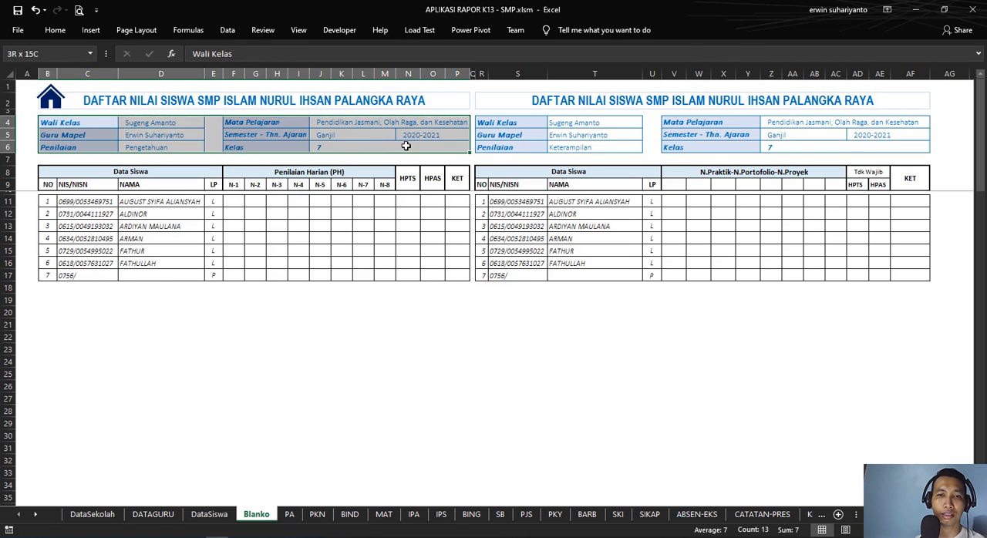
{"action": "left_click", "coordinate": [277, 312]}
{"action": "left_click", "coordinate": [78, 124]}
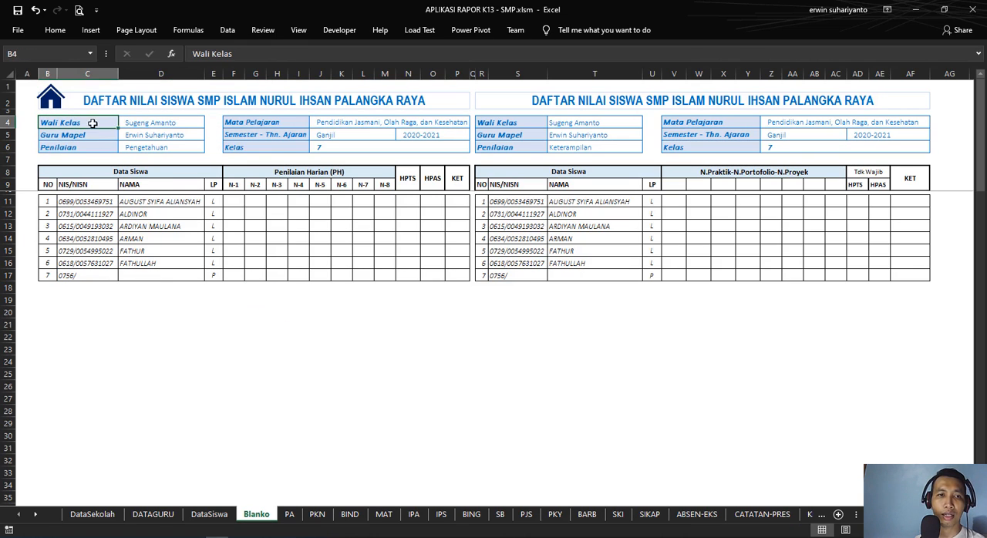
{"action": "left_click", "coordinate": [179, 122]}
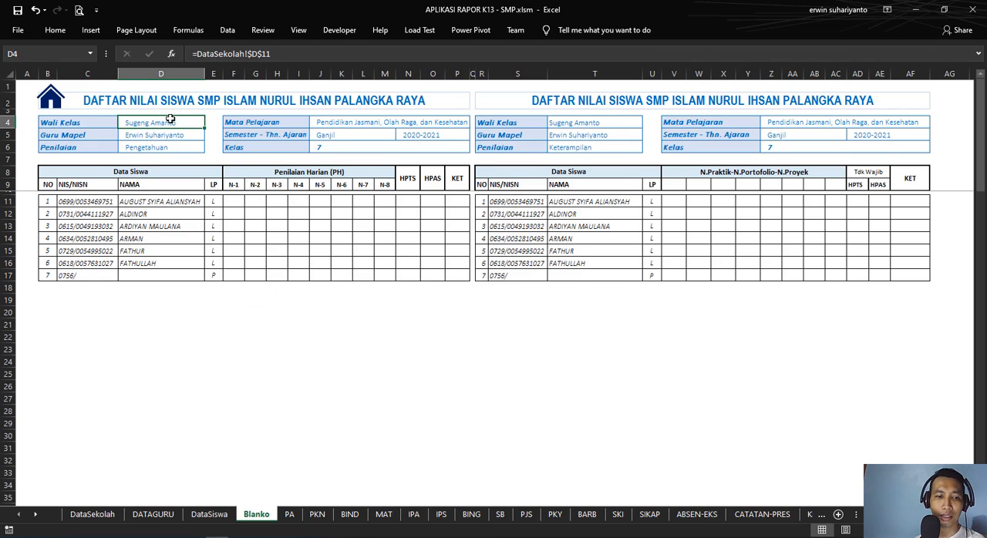
Step: Set the homeroom teacher name in DataSekolah D11 to the last teacher listed, and check the Wali Kelas field on Blanko
{"action": "left_click", "coordinate": [92, 514]}
{"action": "left_click", "coordinate": [260, 214]}
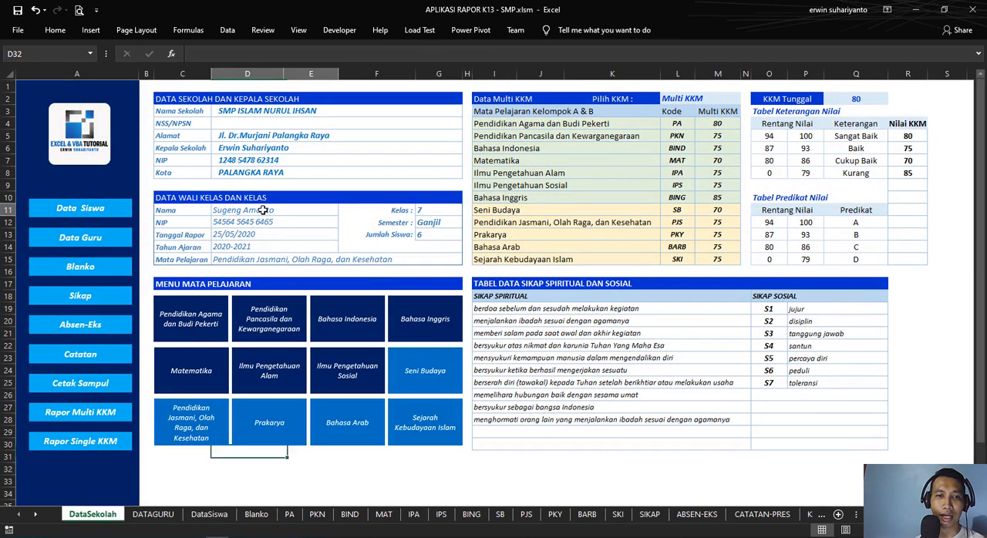
{"action": "left_click", "coordinate": [344, 212]}
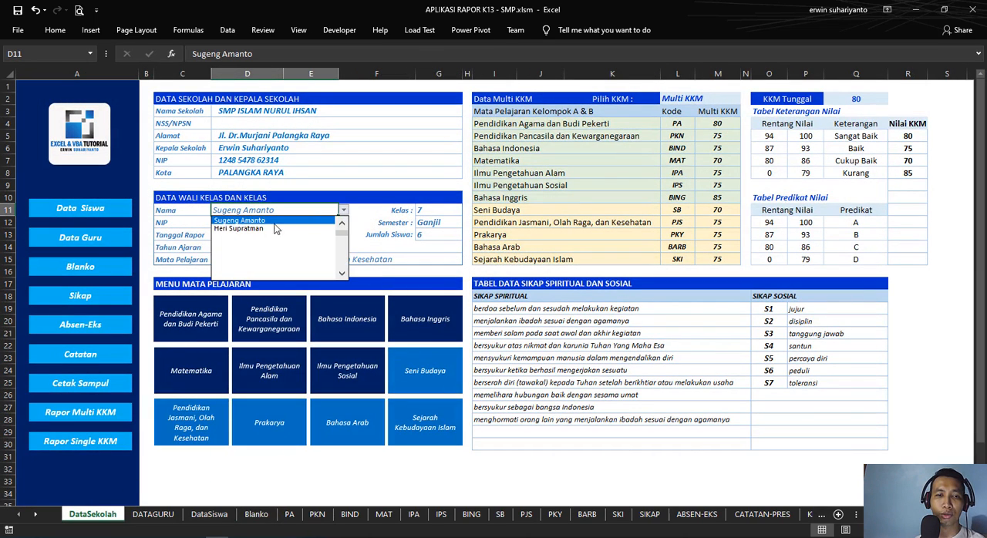
{"action": "left_click", "coordinate": [342, 223]}
{"action": "left_click", "coordinate": [342, 224]}
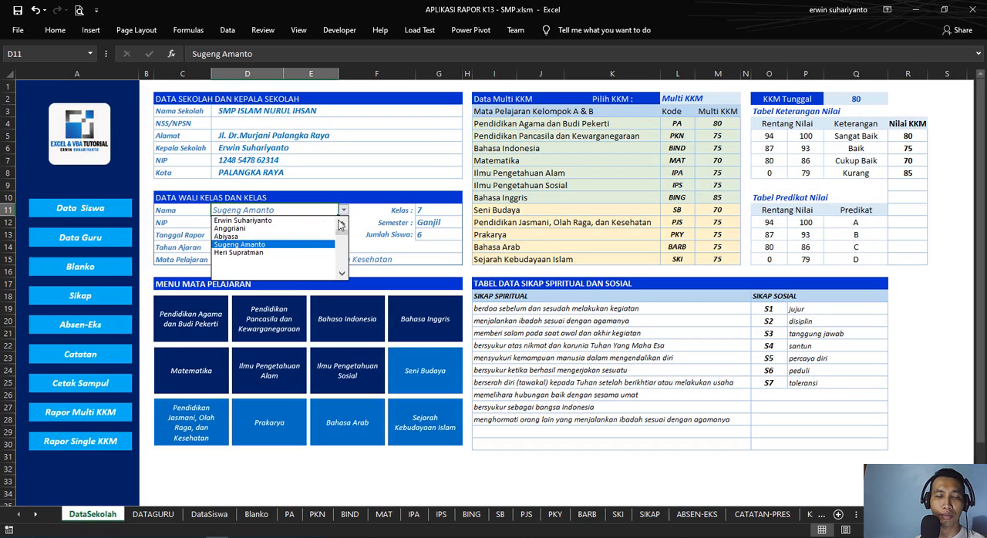
{"action": "left_click", "coordinate": [249, 253]}
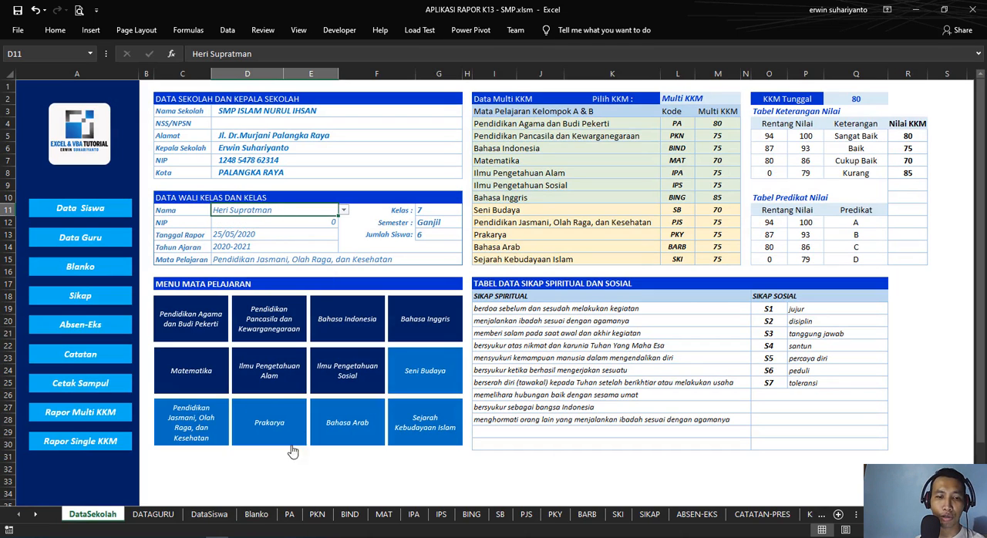
{"action": "left_click", "coordinate": [258, 515]}
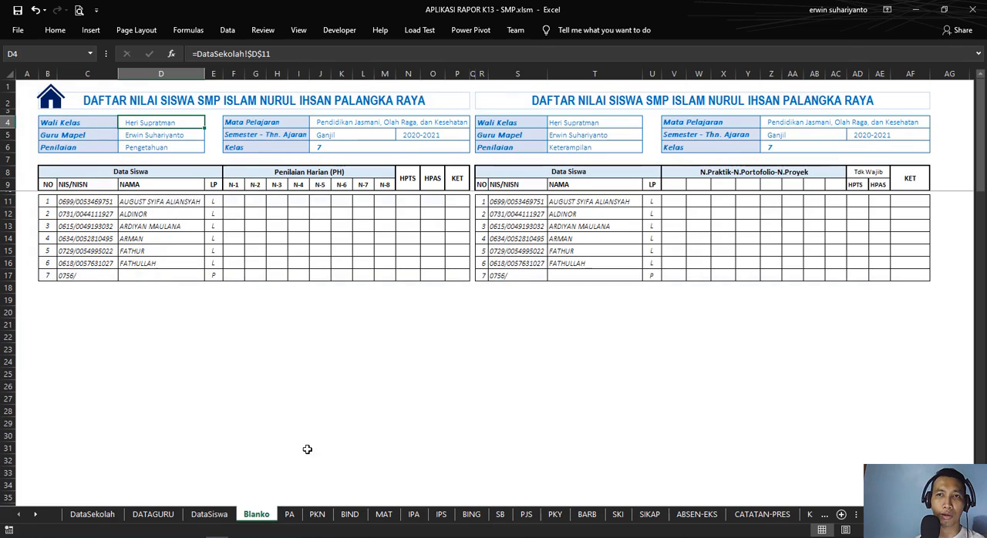
Step: Examine the Guru Mapel teacher list in Blanko D5 and compare it with the DATAGURU sheet, keeping the current teacher
{"action": "left_click", "coordinate": [188, 134]}
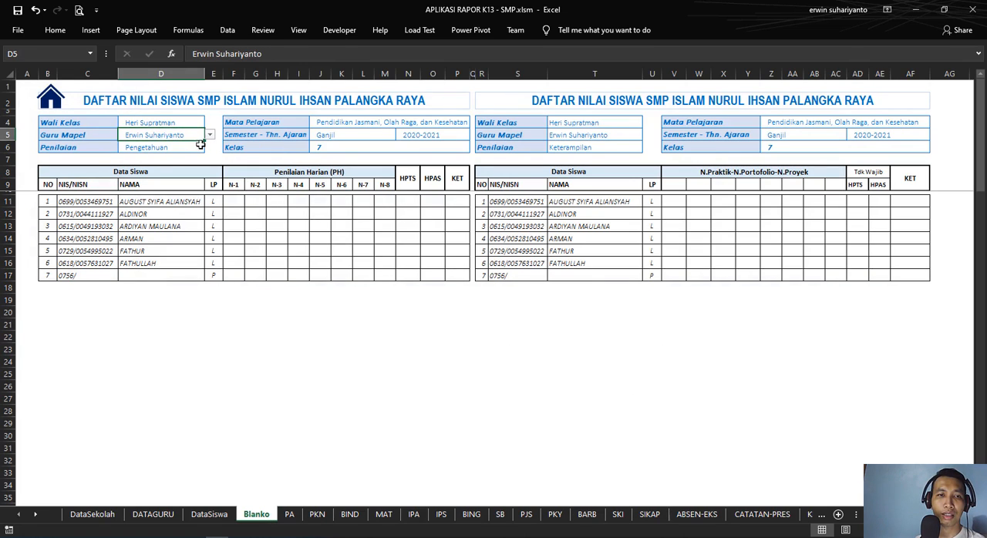
{"action": "left_click", "coordinate": [209, 135]}
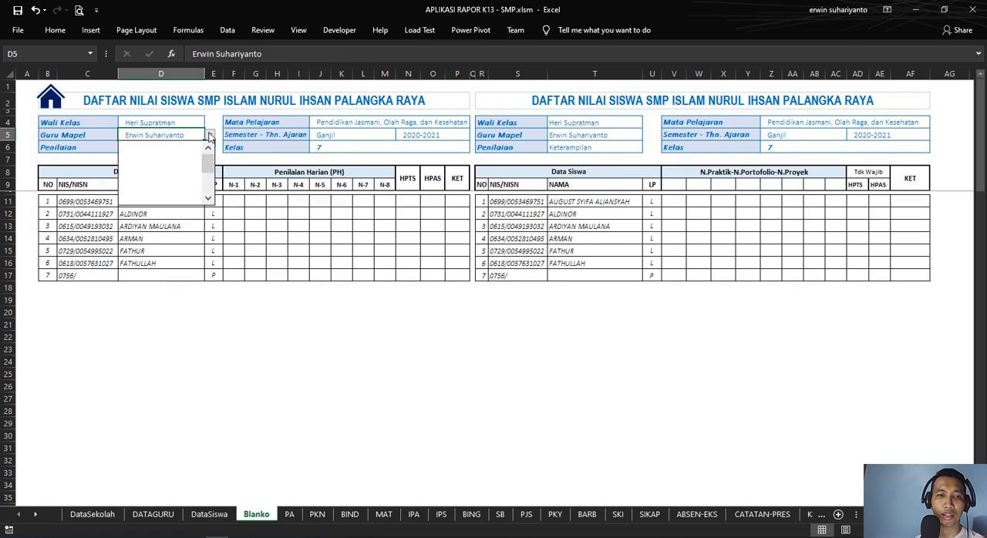
{"action": "left_click", "coordinate": [209, 137]}
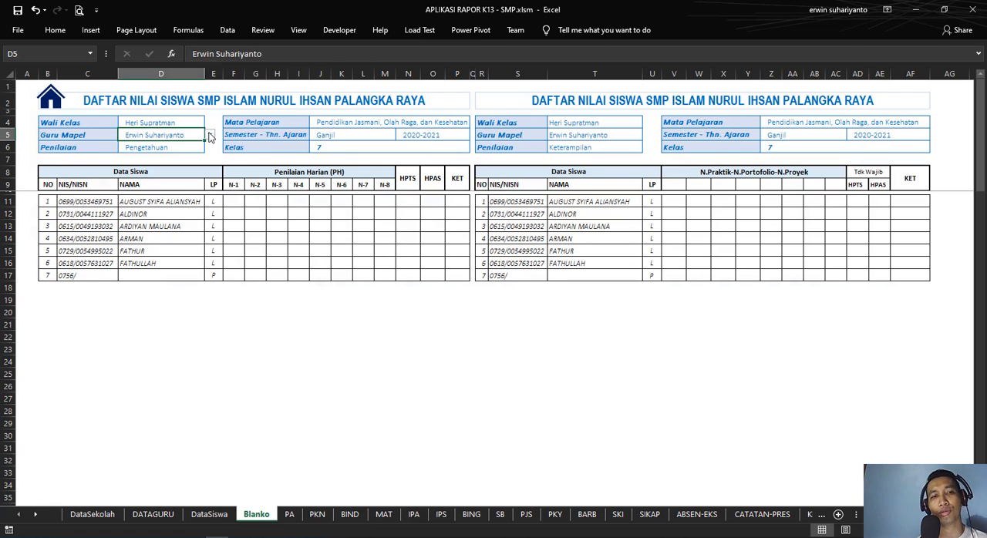
{"action": "left_click", "coordinate": [178, 515]}
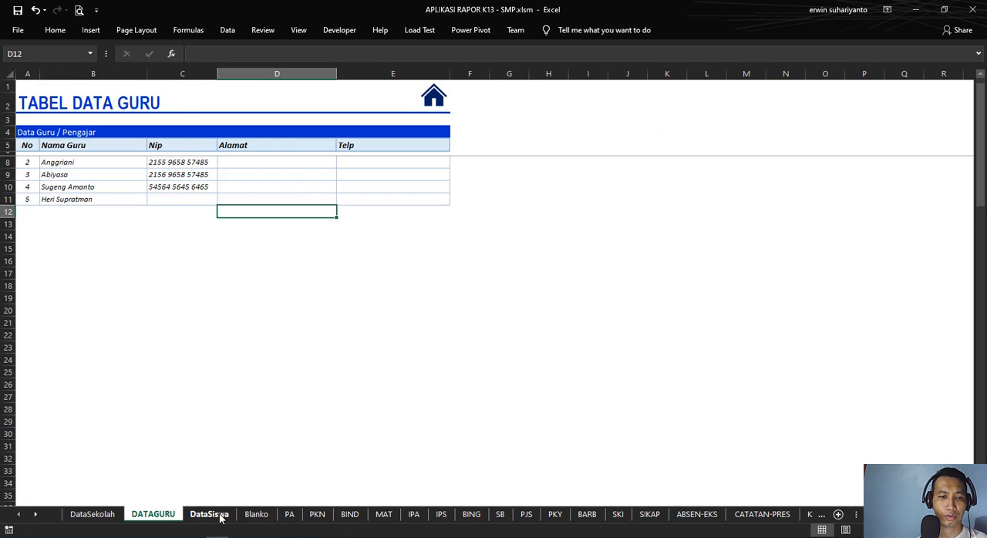
{"action": "left_click", "coordinate": [218, 516]}
{"action": "left_click", "coordinate": [257, 515]}
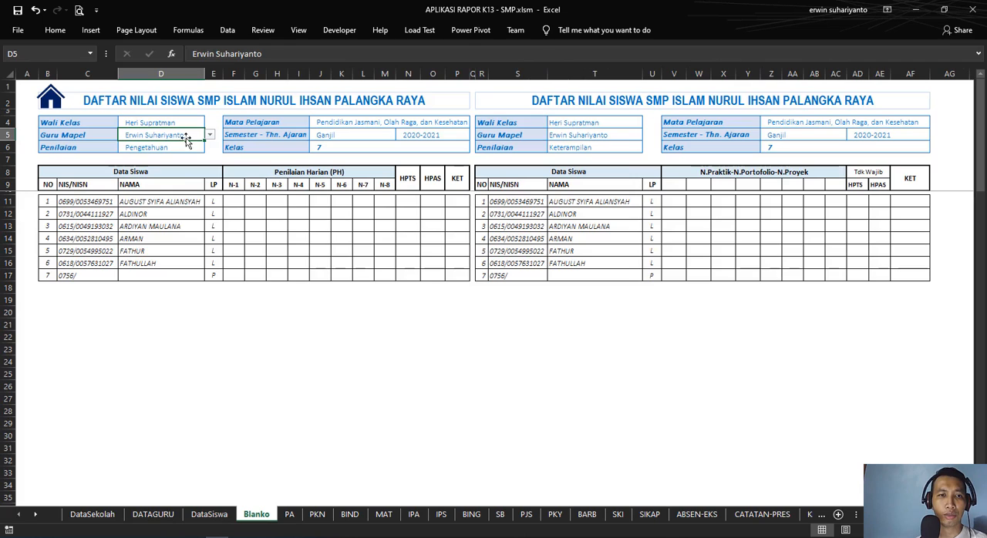
{"action": "left_click", "coordinate": [209, 136]}
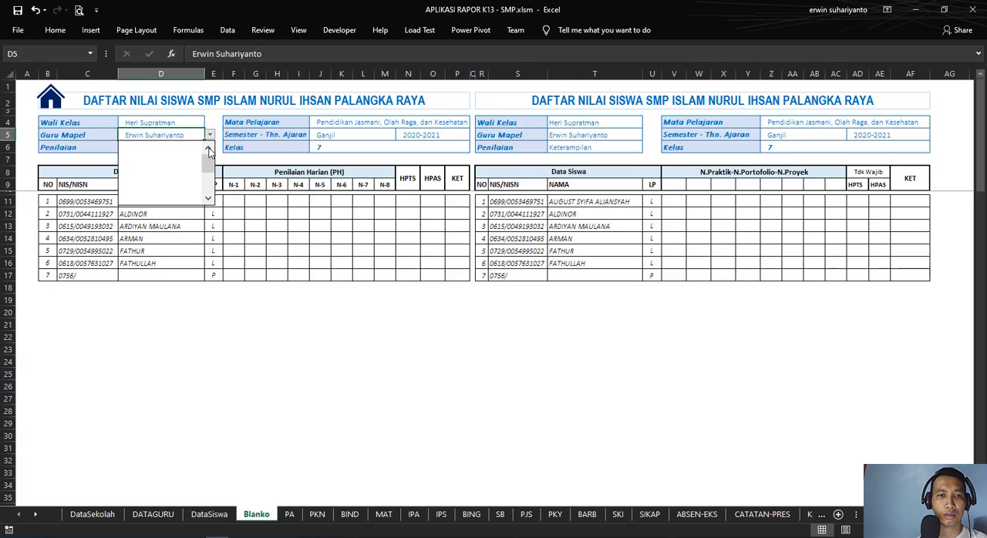
{"action": "left_click", "coordinate": [208, 148]}
{"action": "left_click", "coordinate": [174, 144]}
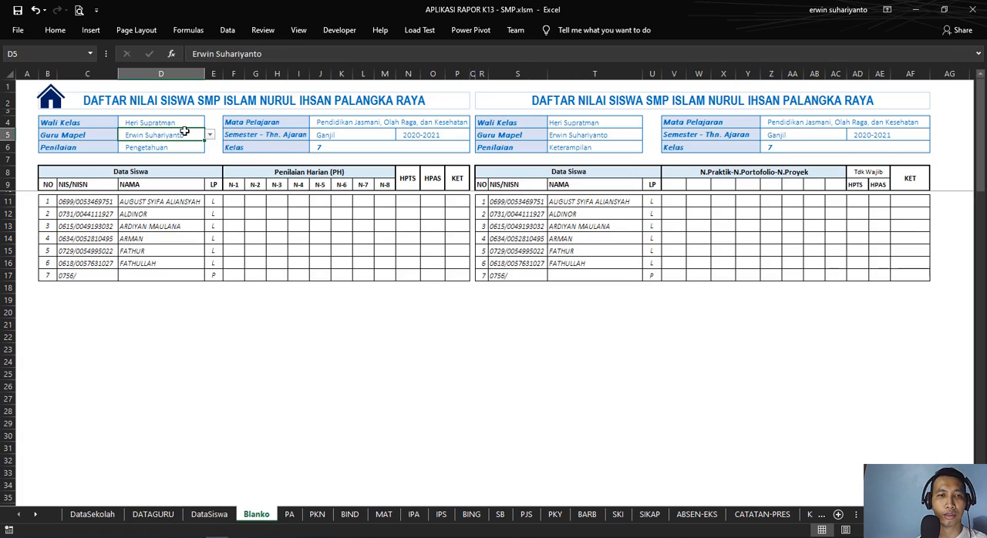
Step: Change the validation list source of the Guru Mapel cell D5 on Blanko to =DATAGURU!$B$8:$B$86
{"action": "left_click", "coordinate": [154, 515]}
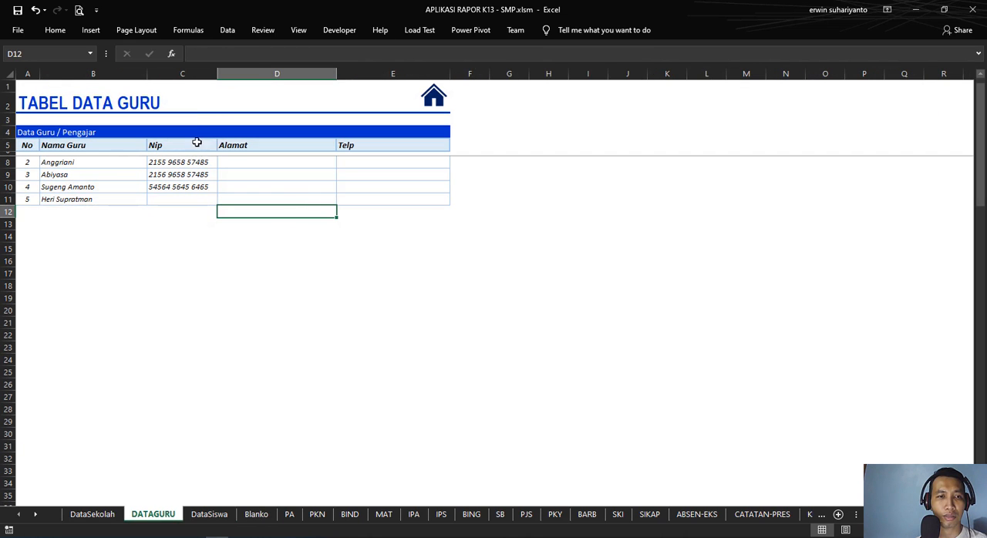
{"action": "left_click", "coordinate": [289, 514]}
{"action": "left_click", "coordinate": [259, 514]}
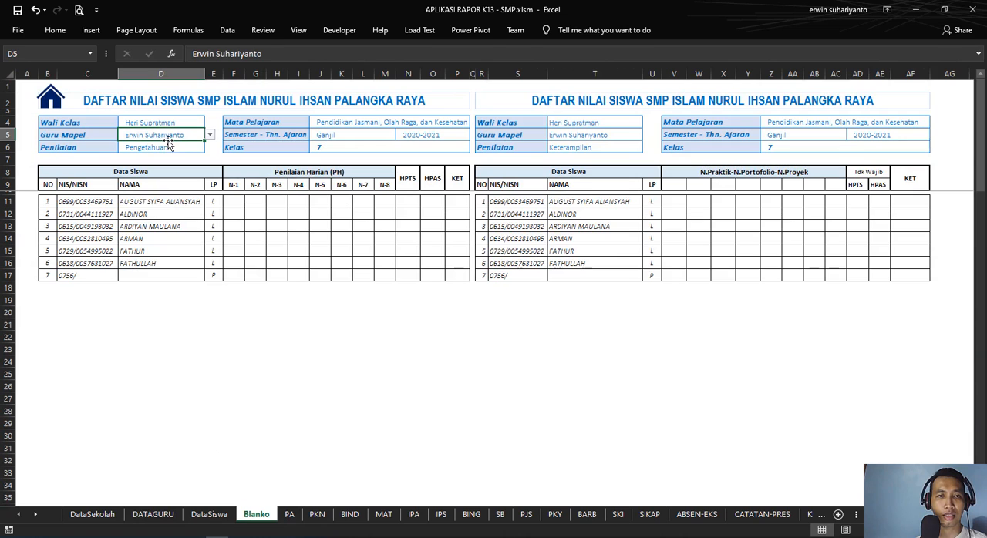
{"action": "left_click", "coordinate": [227, 30]}
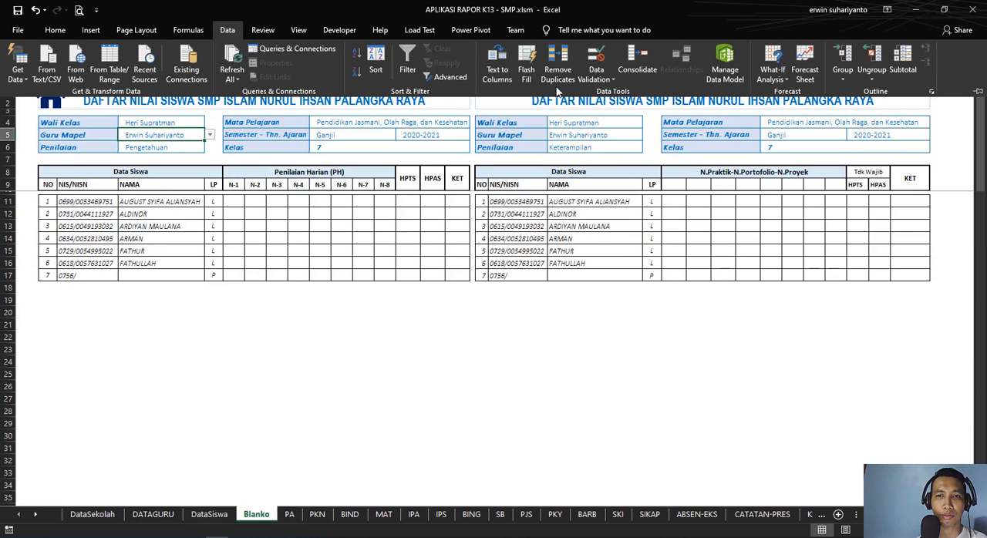
{"action": "left_click", "coordinate": [596, 58]}
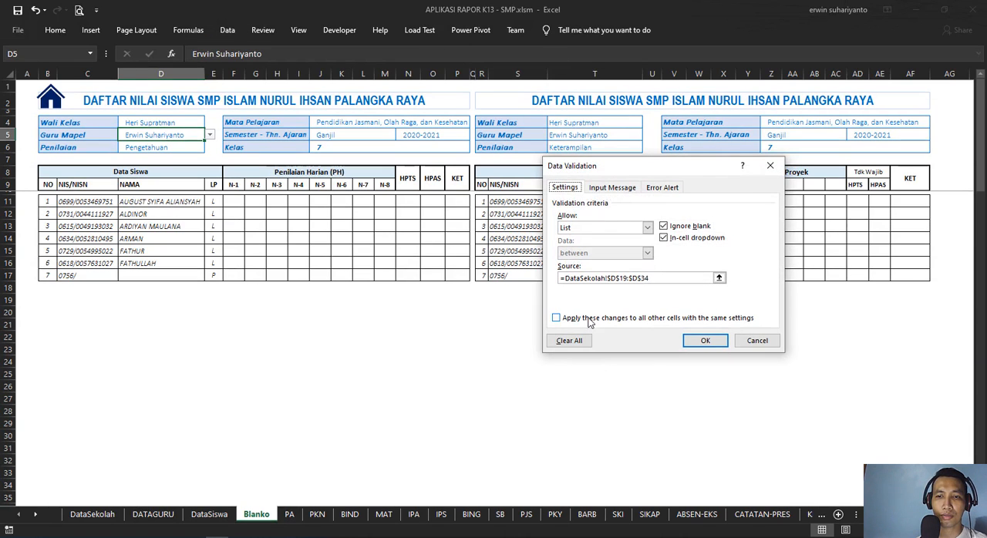
{"action": "left_click", "coordinate": [713, 278]}
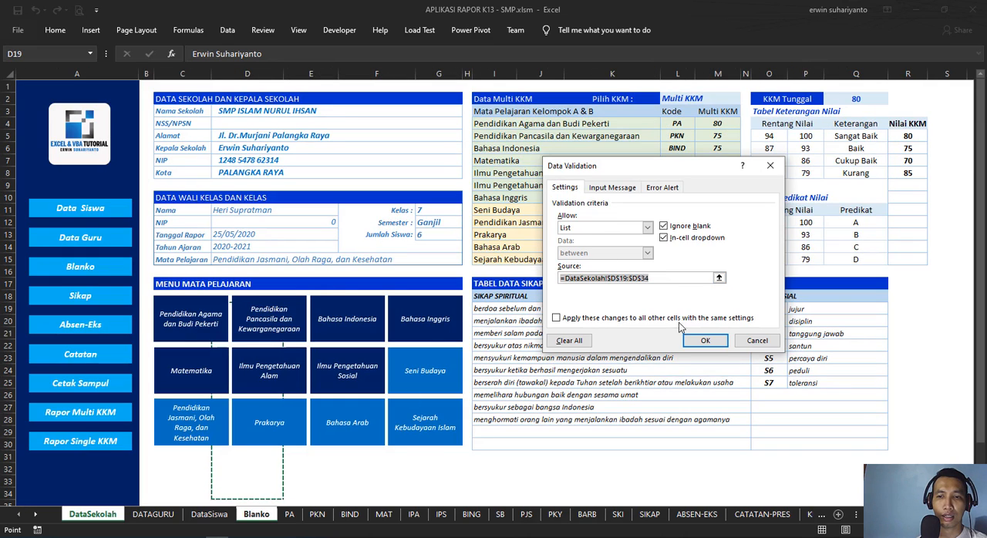
{"action": "key", "text": "BackSpace"}
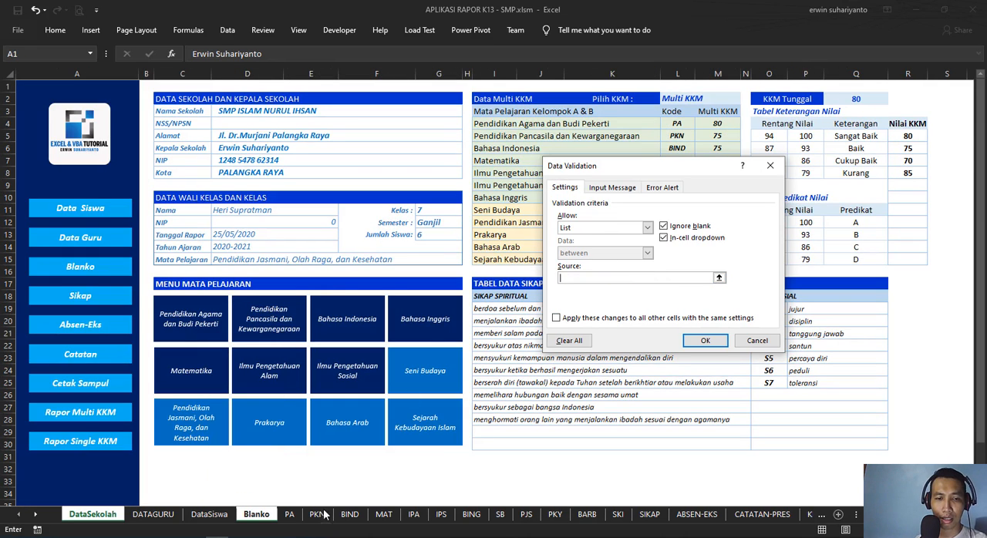
{"action": "left_click", "coordinate": [290, 515]}
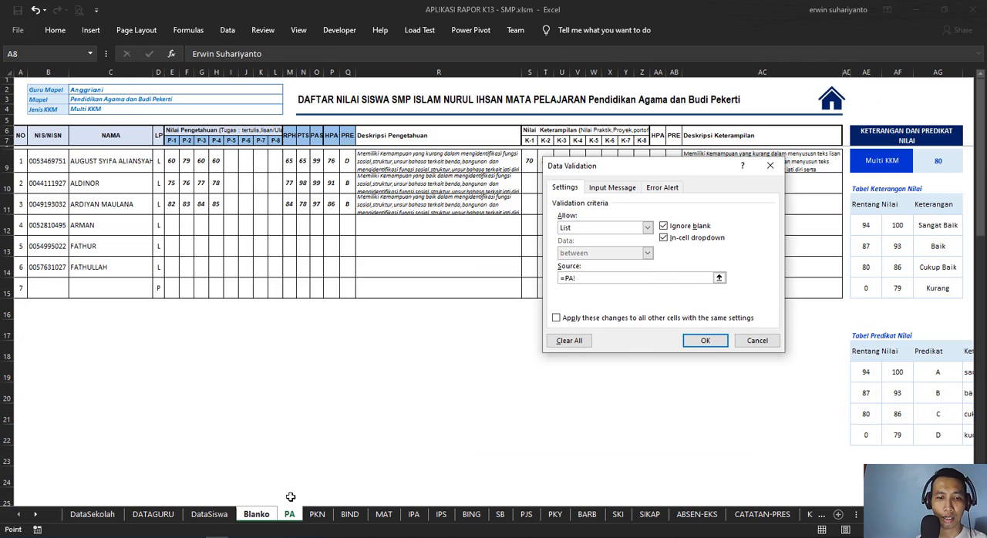
{"action": "left_click", "coordinate": [154, 515]}
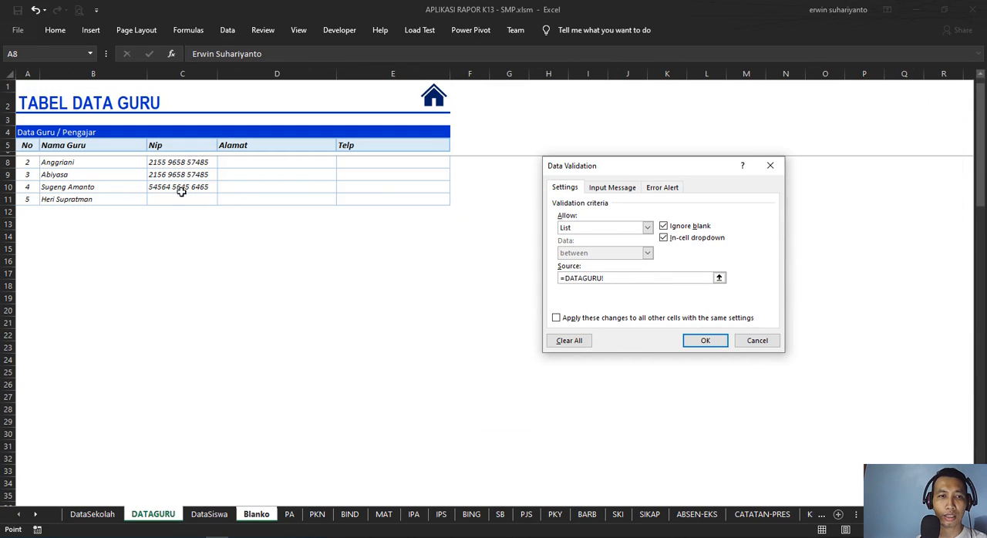
{"action": "left_click_drag", "start_coordinate": [98, 163], "coordinate": [113, 348]}
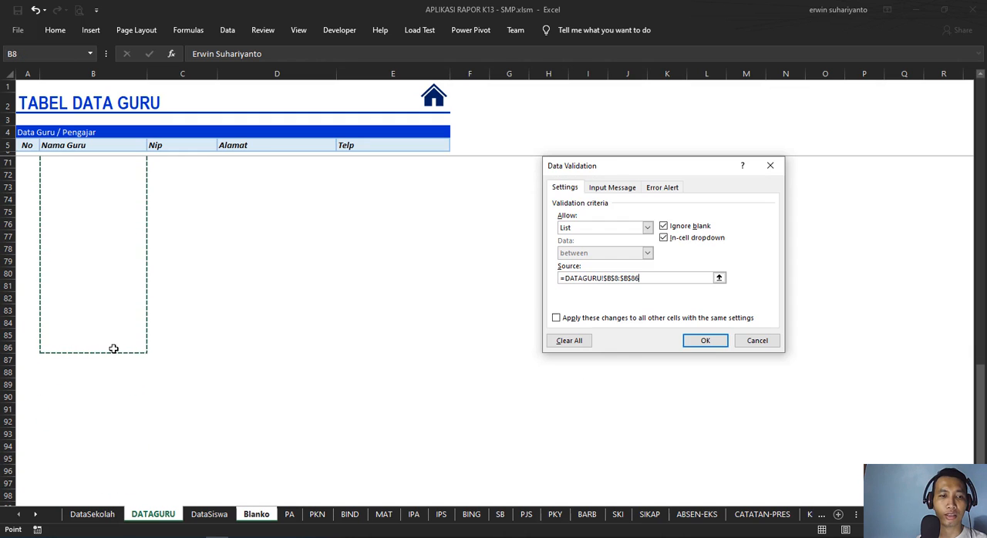
{"action": "left_click", "coordinate": [704, 341]}
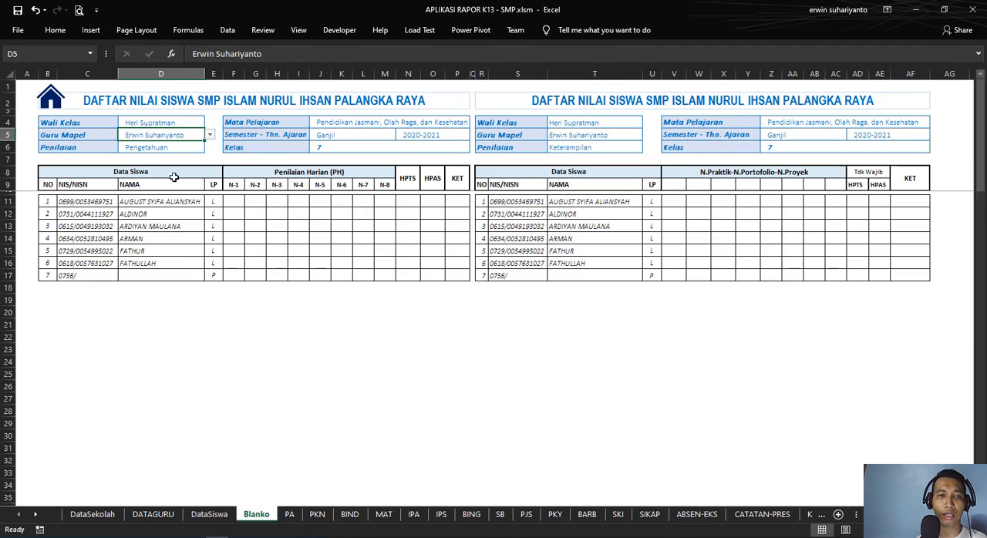
Step: Set Guru Mapel in Blanko D5 to the second teacher in the list, and check the Penilaian field in D6
{"action": "left_click", "coordinate": [210, 136]}
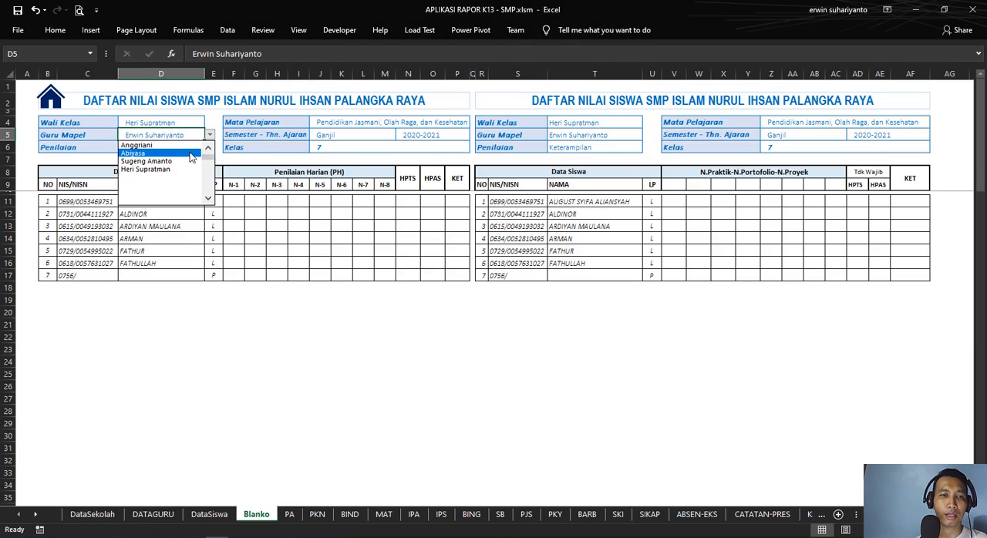
{"action": "left_click", "coordinate": [193, 153]}
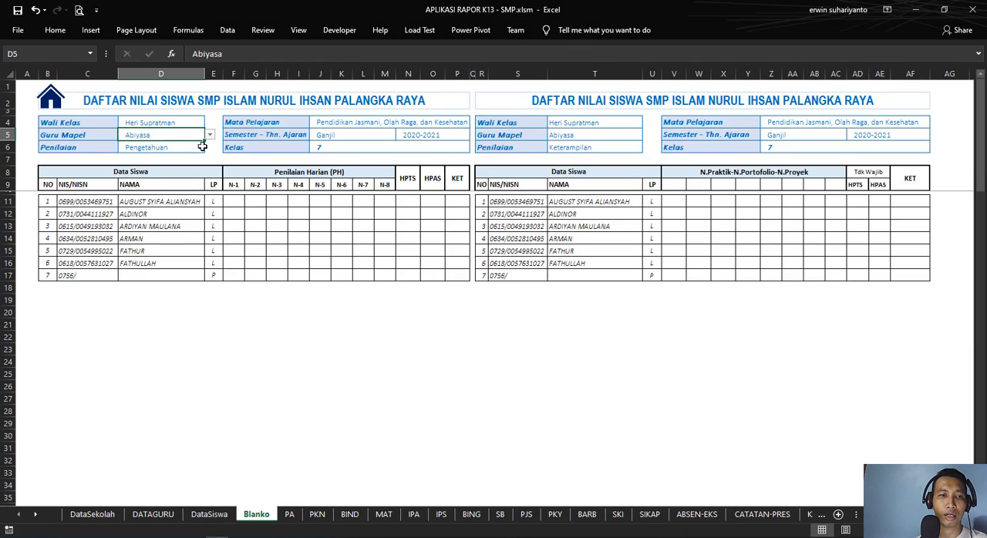
{"action": "left_click", "coordinate": [198, 148]}
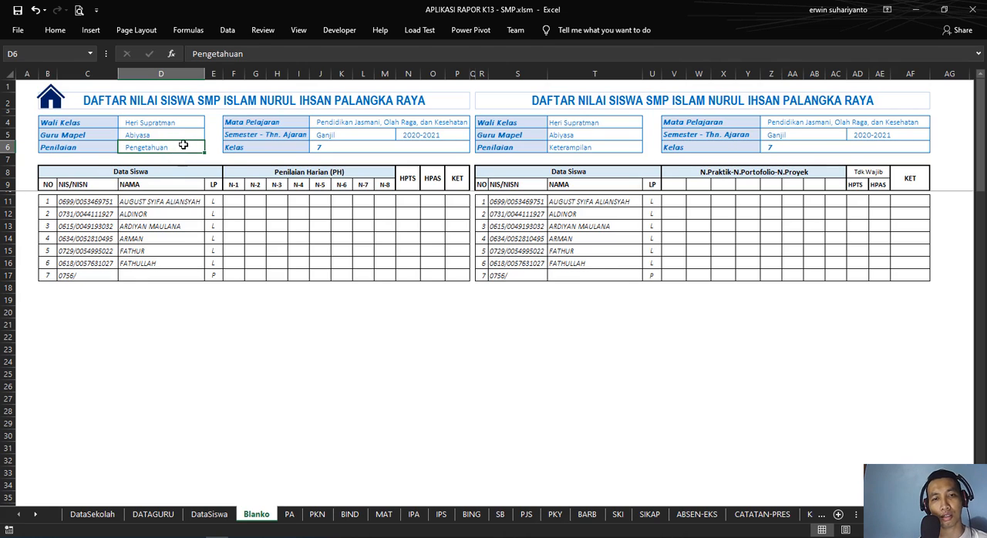
Step: Examine the Mata Pelajaran, Semester - Thn. Ajaran and Kelas formulas on Blanko, and compare them with the DataSekolah and PA sheets
{"action": "left_click", "coordinate": [407, 124]}
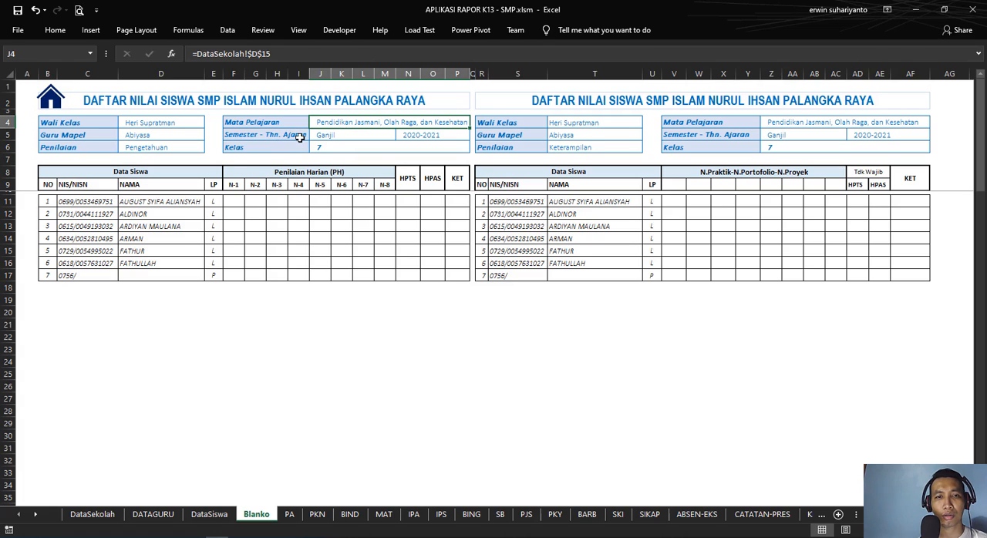
{"action": "left_click", "coordinate": [353, 137]}
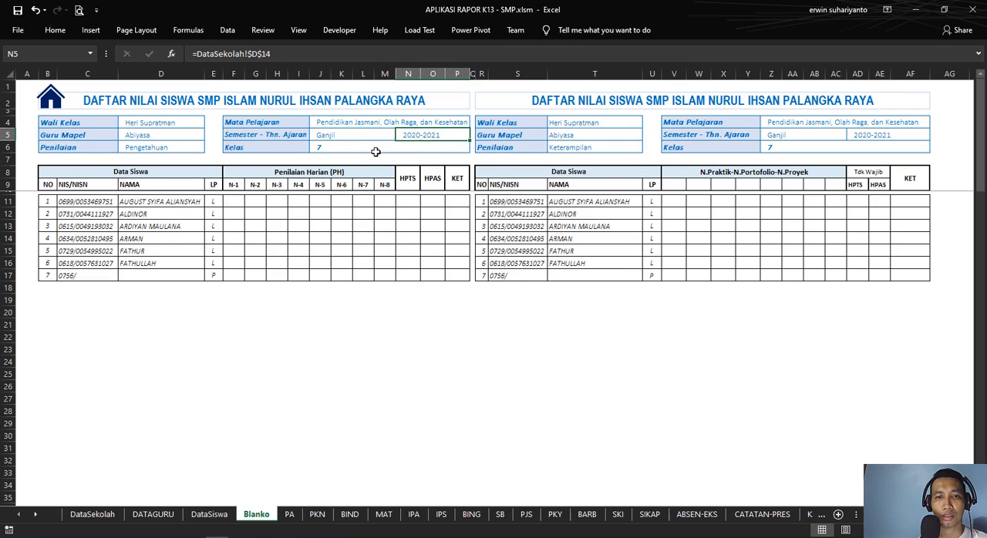
{"action": "left_click", "coordinate": [337, 150]}
{"action": "left_click", "coordinate": [92, 515]}
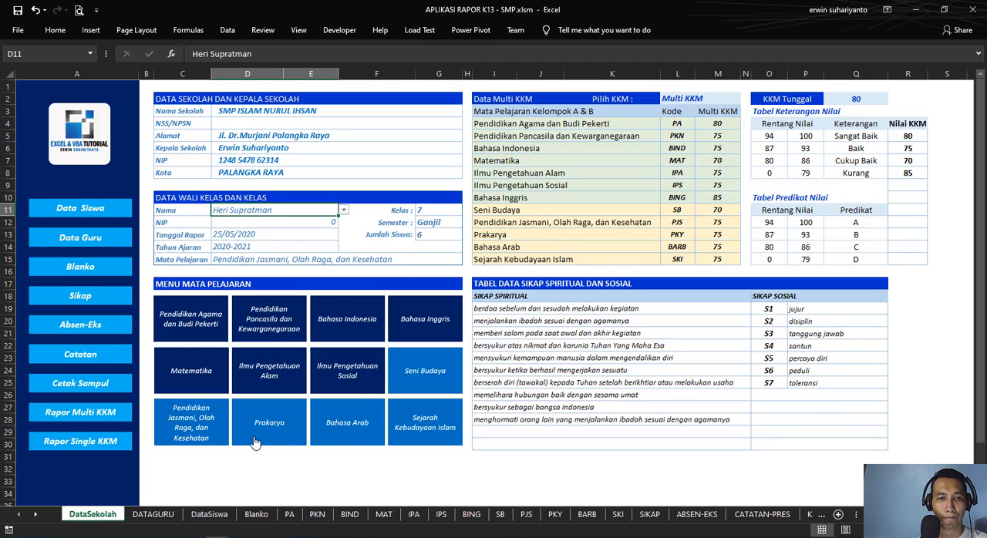
{"action": "left_click", "coordinate": [289, 514]}
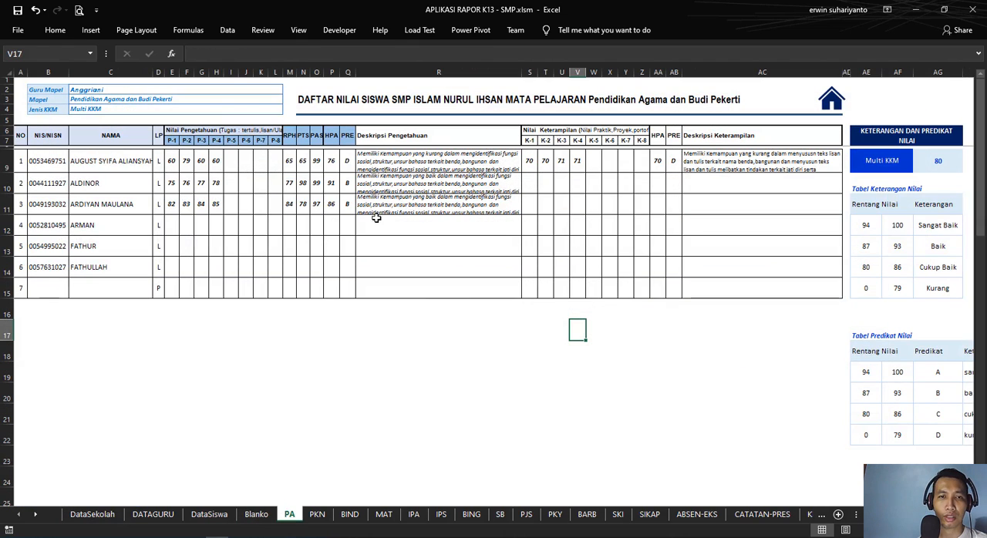
{"action": "left_click", "coordinate": [256, 515]}
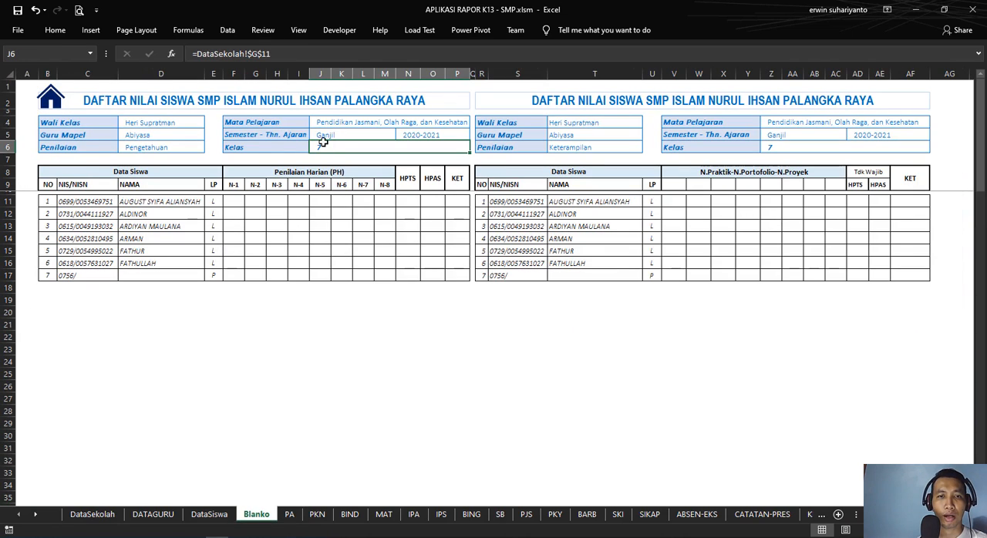
Step: Clear the Mata Pelajaran formula in Blanko J4 and set the cell's data validation to allow a List
{"action": "left_click", "coordinate": [340, 125]}
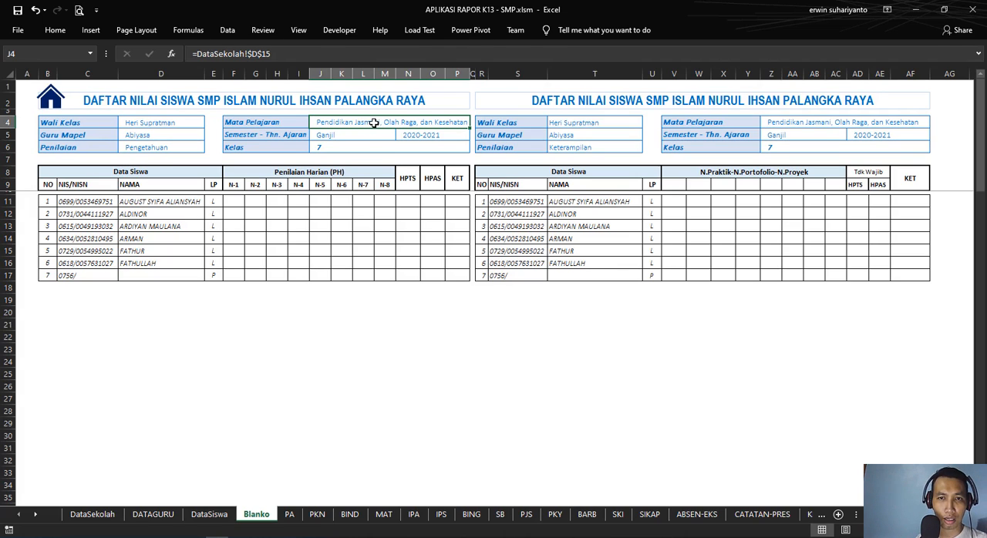
{"action": "key", "text": "Delete"}
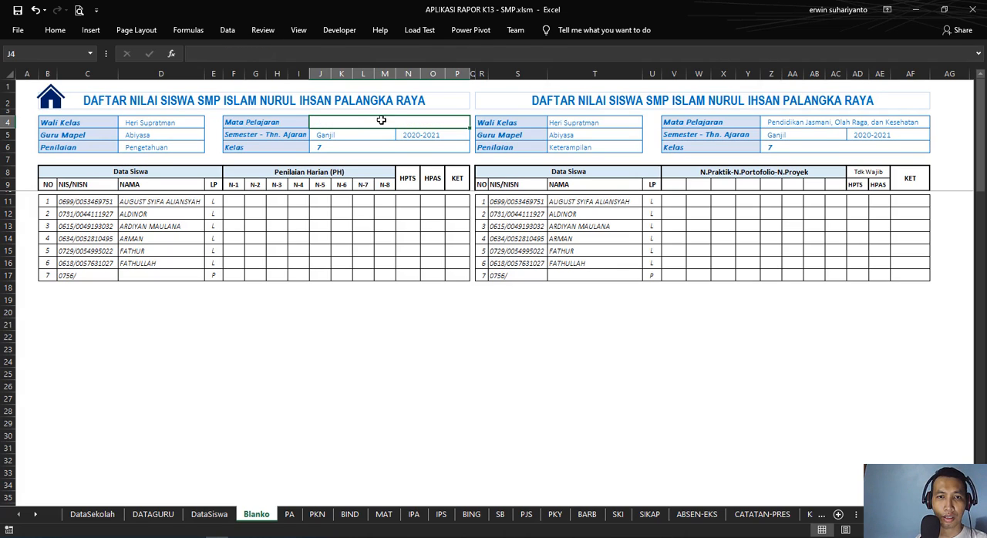
{"action": "left_click", "coordinate": [228, 35]}
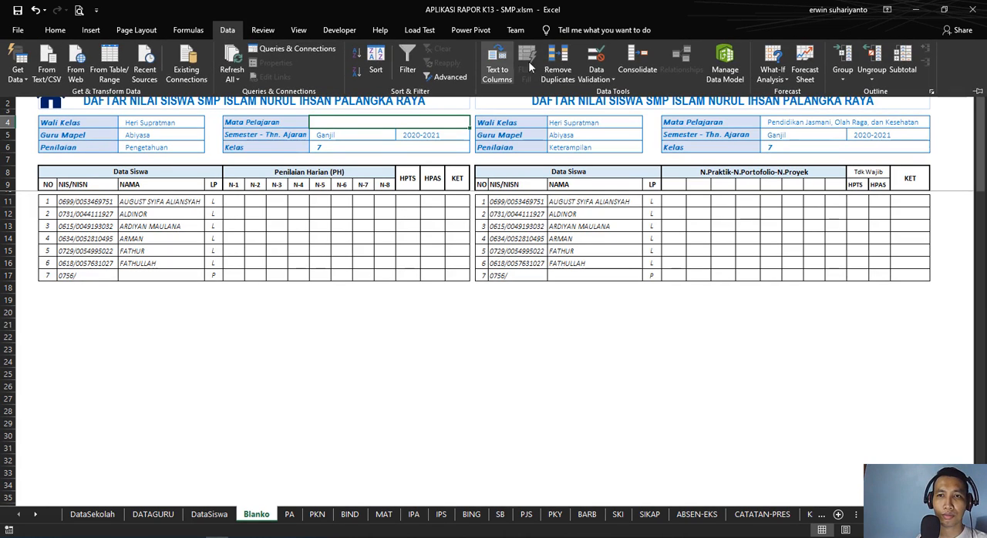
{"action": "left_click", "coordinate": [558, 64]}
{"action": "left_click", "coordinate": [628, 227]}
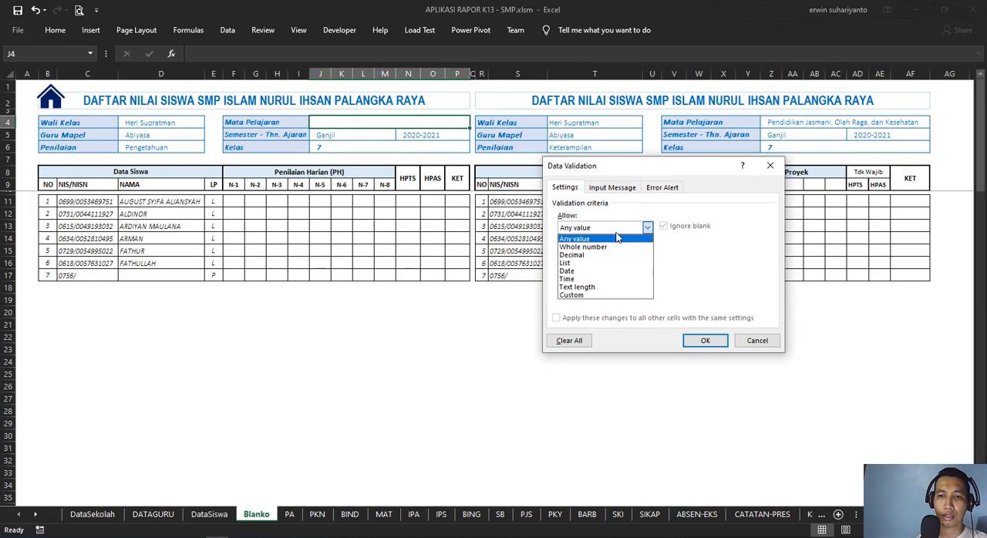
{"action": "left_click", "coordinate": [571, 270]}
{"action": "left_click", "coordinate": [648, 227]}
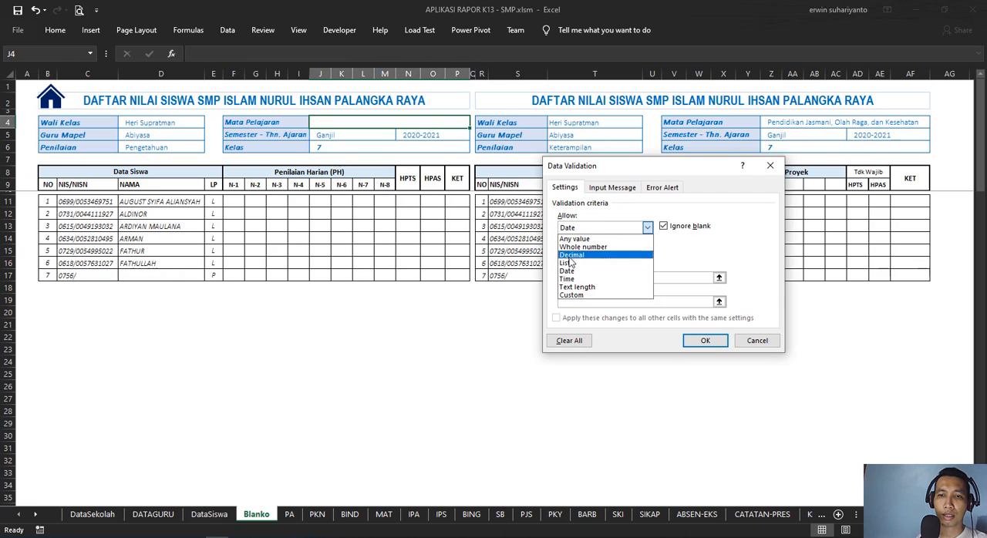
{"action": "left_click", "coordinate": [569, 267]}
Step: Try to use the subject range =DataSekolah!$I$4:$K$15 as the list source for J4
{"action": "left_click", "coordinate": [637, 278]}
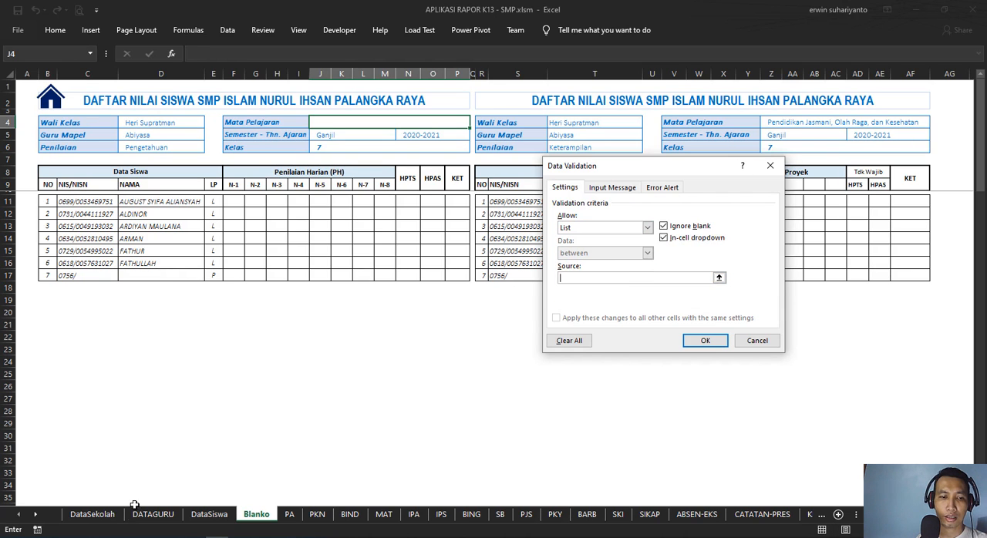
{"action": "left_click", "coordinate": [92, 515]}
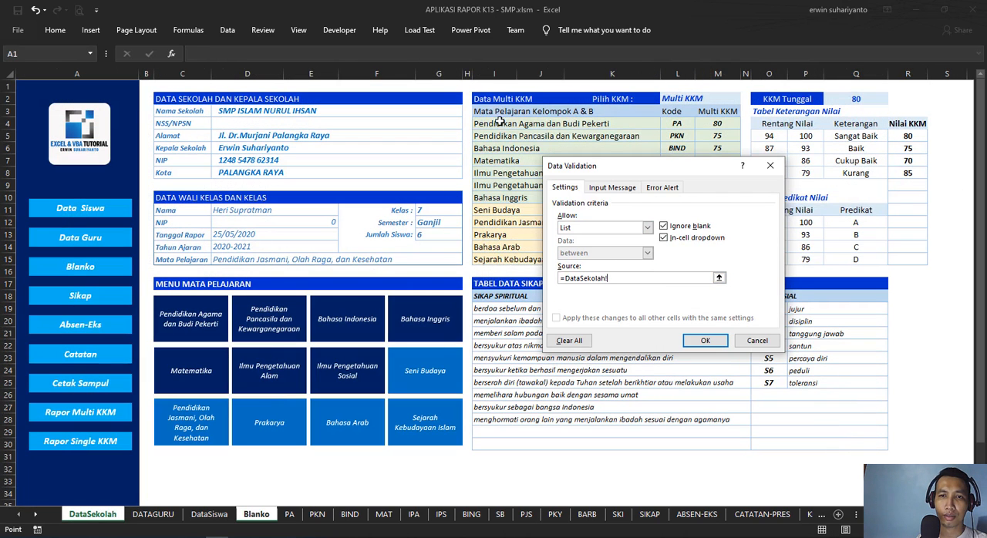
{"action": "left_click_drag", "start_coordinate": [500, 121], "coordinate": [501, 261]}
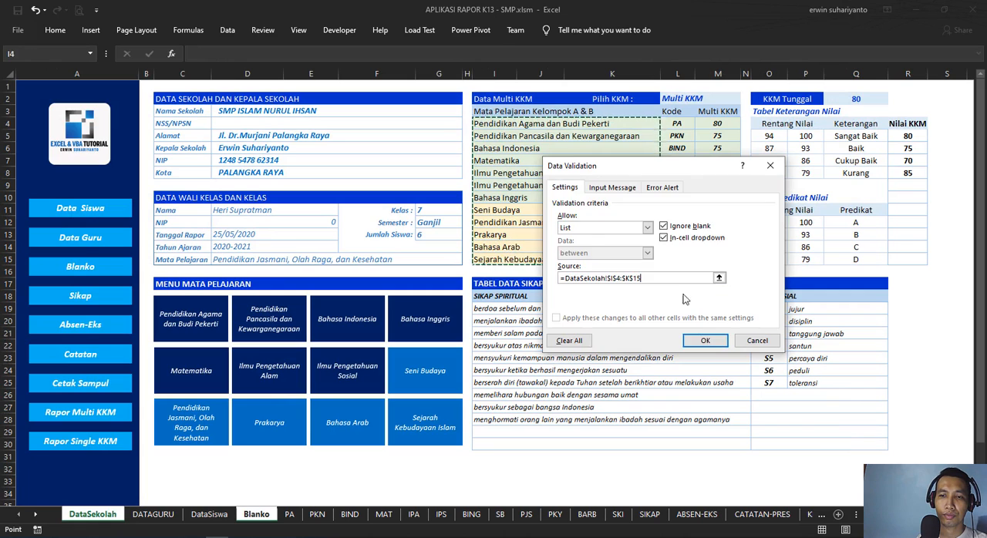
{"action": "left_click", "coordinate": [705, 341]}
{"action": "left_click", "coordinate": [503, 311]}
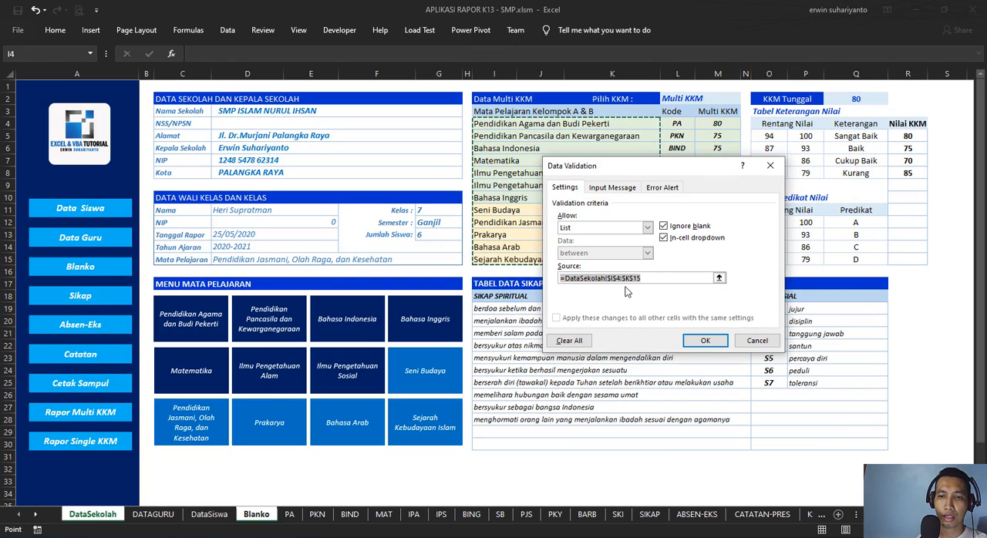
Step: Set the list source for J4 to =DataSekolah!$I$4:$I$15 and apply the validation
{"action": "left_click_drag", "start_coordinate": [581, 170], "coordinate": [505, 247]}
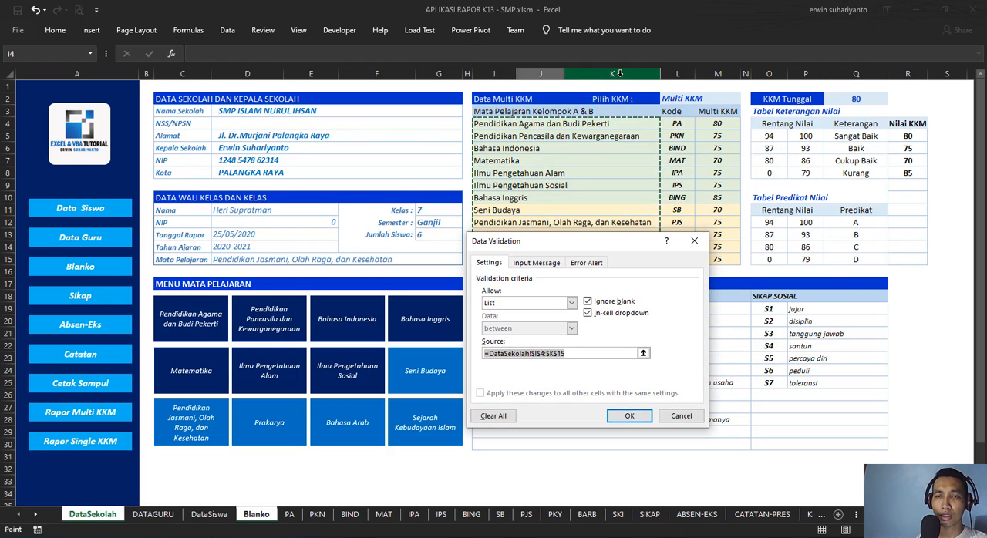
{"action": "left_click", "coordinate": [555, 354]}
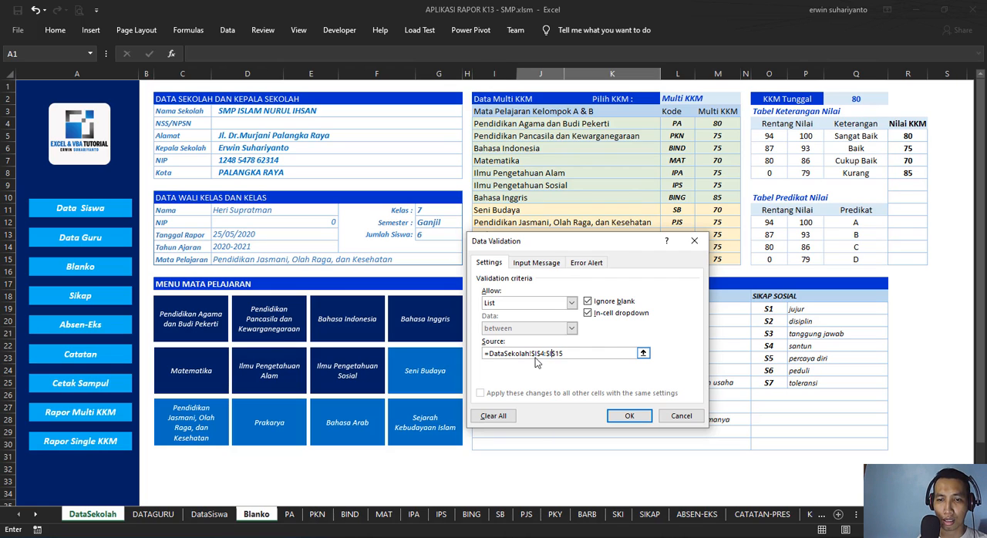
{"action": "left_click", "coordinate": [626, 416]}
Step: Test the Mata Pelajaran list in J4 with Pendidikan Pancasila dan Kewarganegaraan and Matematika, and finish on Bahasa Inggris
{"action": "left_click", "coordinate": [476, 122]}
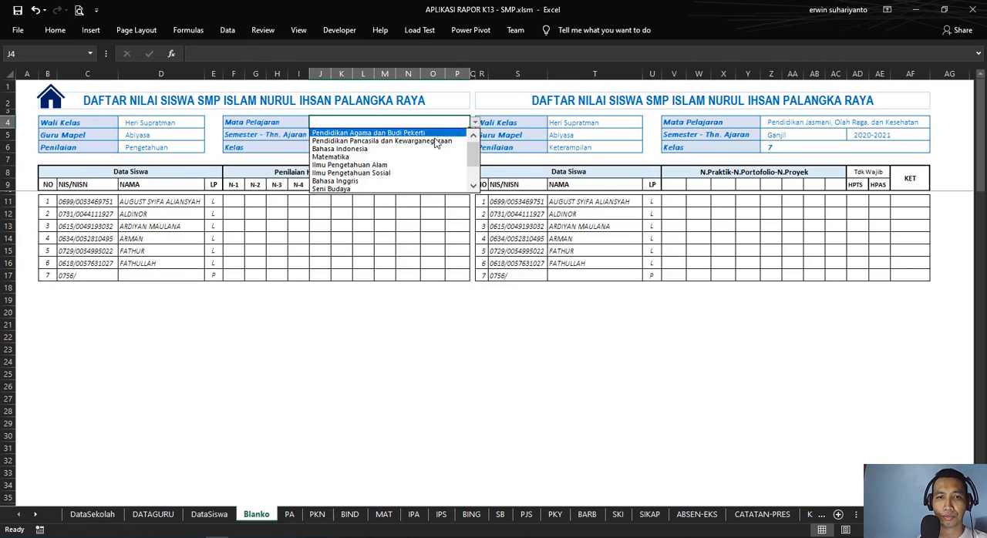
{"action": "left_click", "coordinate": [478, 130]}
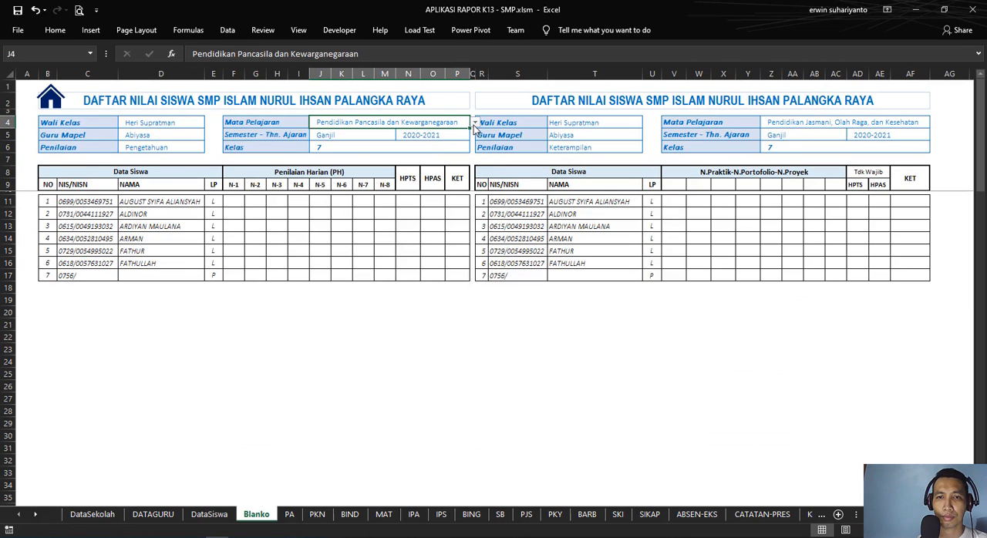
{"action": "left_click", "coordinate": [475, 123]}
{"action": "left_click", "coordinate": [439, 148]}
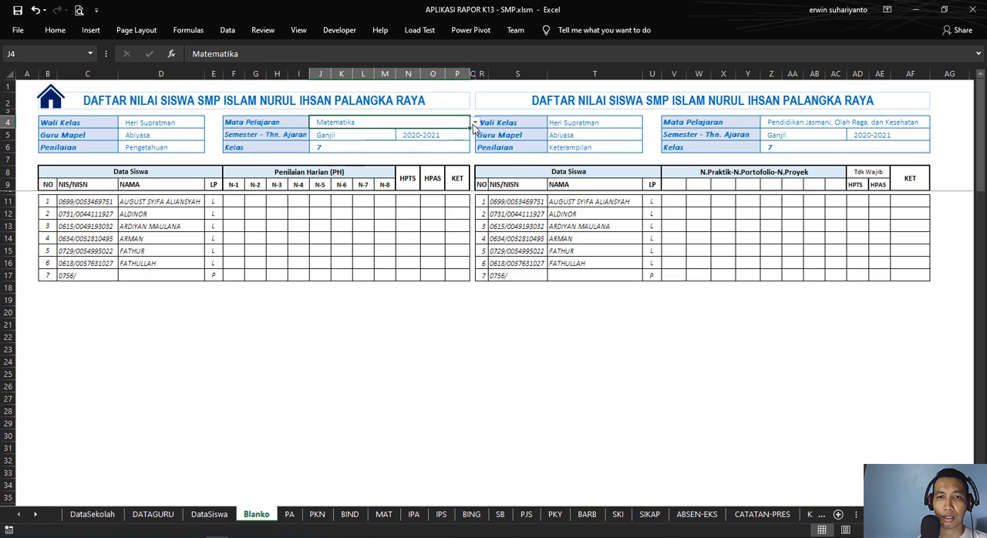
{"action": "left_click", "coordinate": [475, 124]}
{"action": "left_click", "coordinate": [347, 157]}
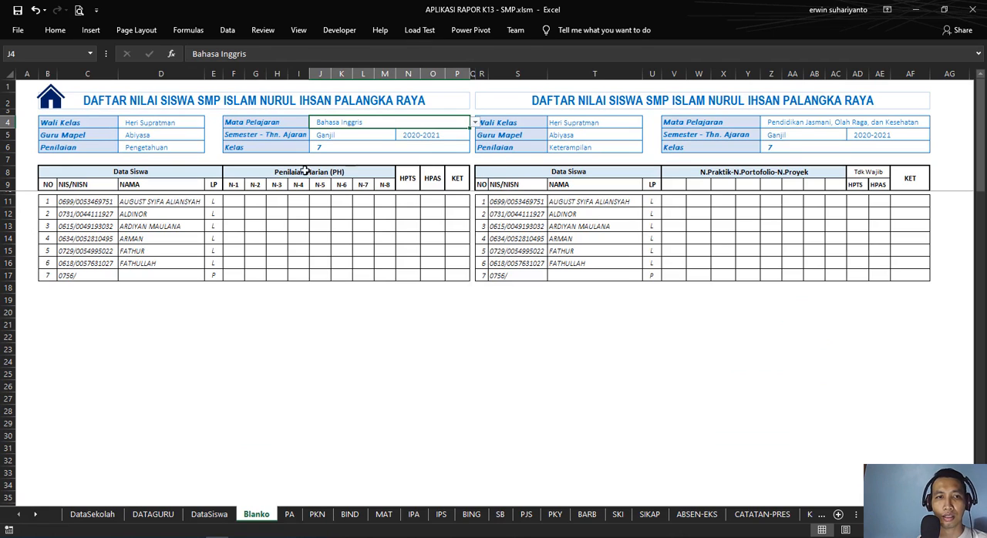
Step: Check the Wali Kelas, Guru Mapel and Penilaian fields in Blanko D4:D6
{"action": "left_click", "coordinate": [151, 122]}
{"action": "left_click", "coordinate": [166, 141]}
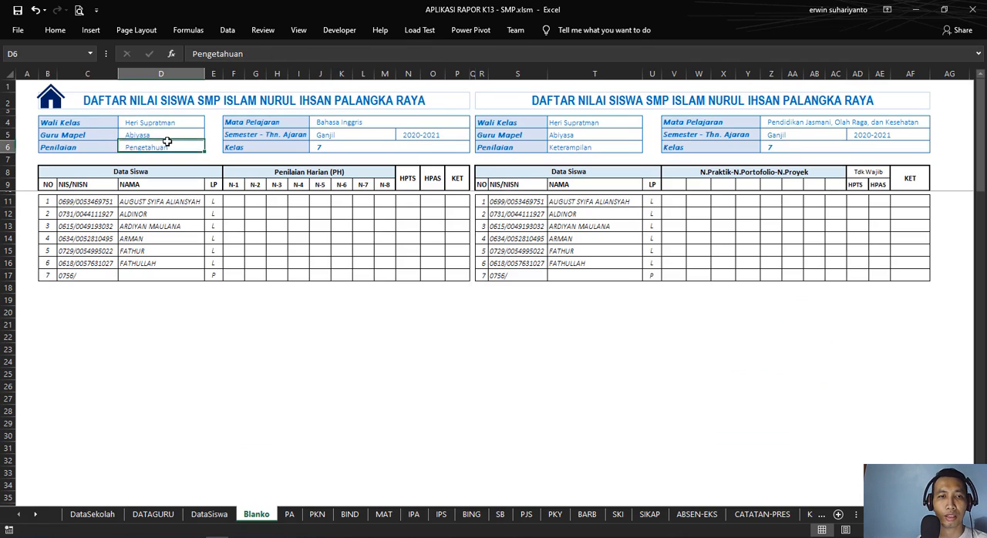
{"action": "left_click", "coordinate": [186, 136]}
{"action": "left_click", "coordinate": [177, 155]}
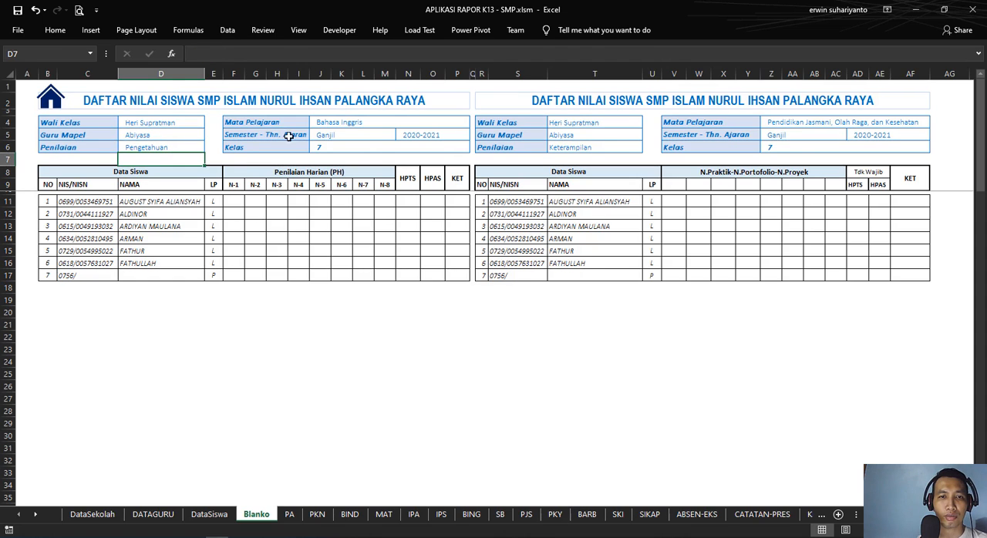
Step: Compare the Mata Pelajaran, Semester and Wali Kelas header cells of Blanko's two grade tables
{"action": "left_click", "coordinate": [351, 122]}
{"action": "left_click", "coordinate": [357, 133]}
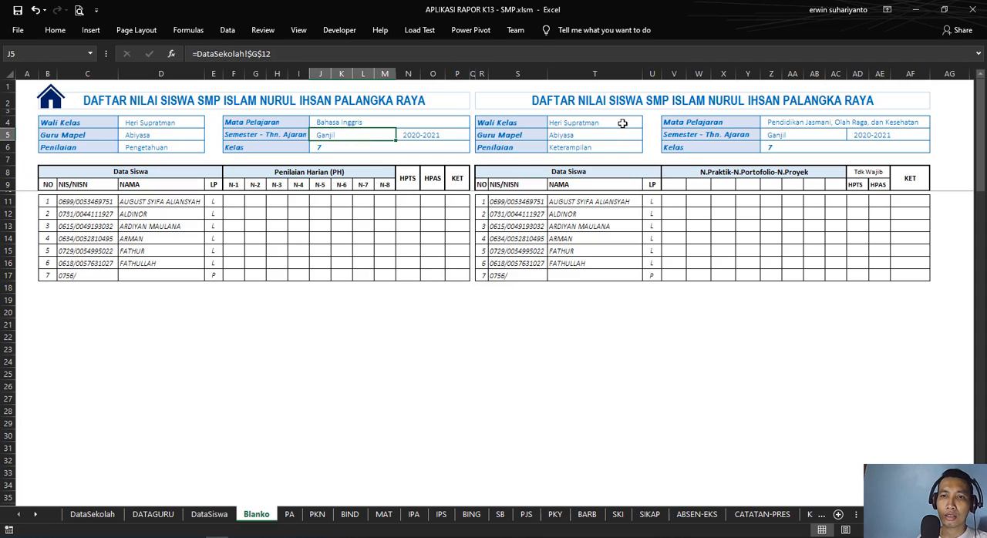
{"action": "left_click", "coordinate": [592, 124]}
{"action": "left_click", "coordinate": [790, 123]}
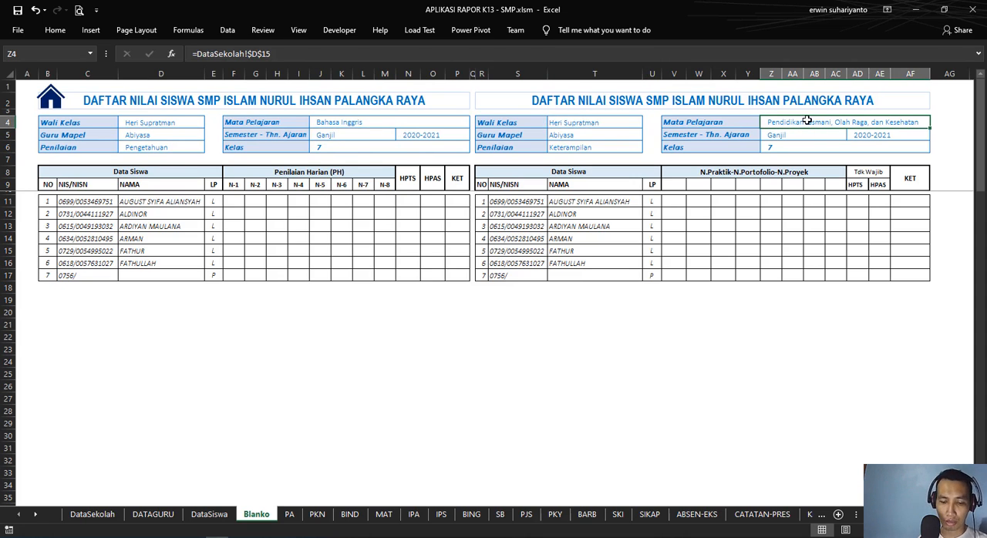
{"action": "left_click", "coordinate": [781, 133]}
{"action": "left_click", "coordinate": [325, 124]}
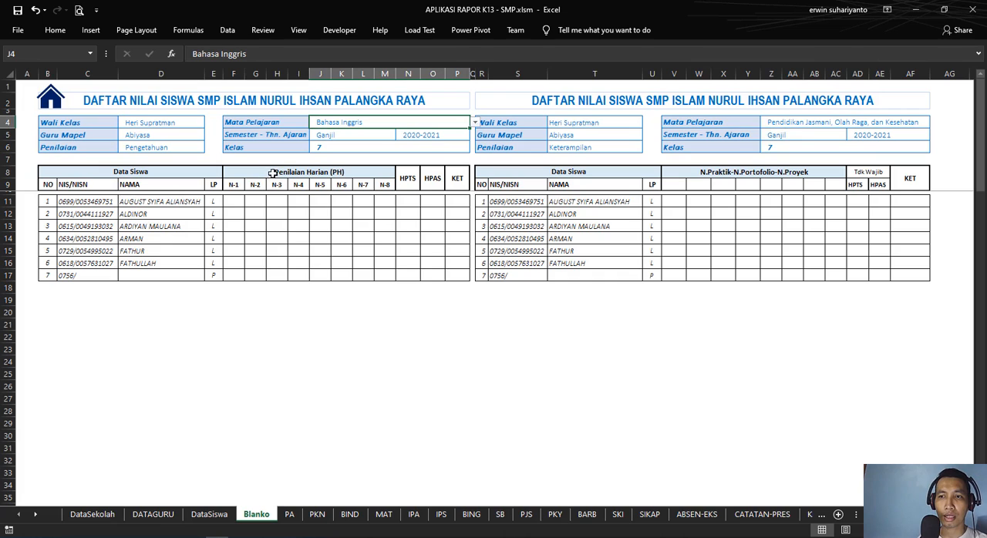
{"action": "left_click", "coordinate": [302, 159]}
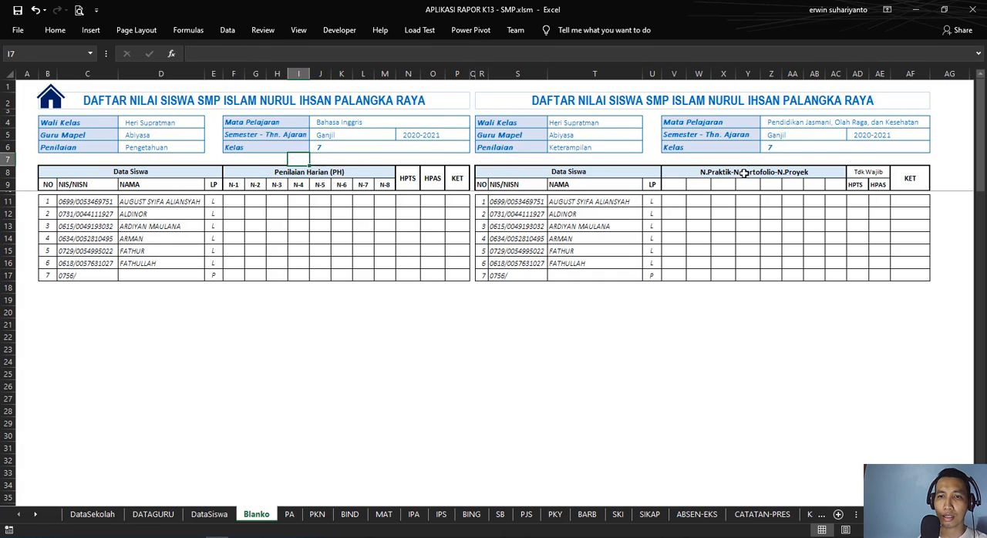
Step: Link the second table's Mata Pelajaran in Blanko Z4 to the first table with the formula =$J$4
{"action": "left_click", "coordinate": [828, 123]}
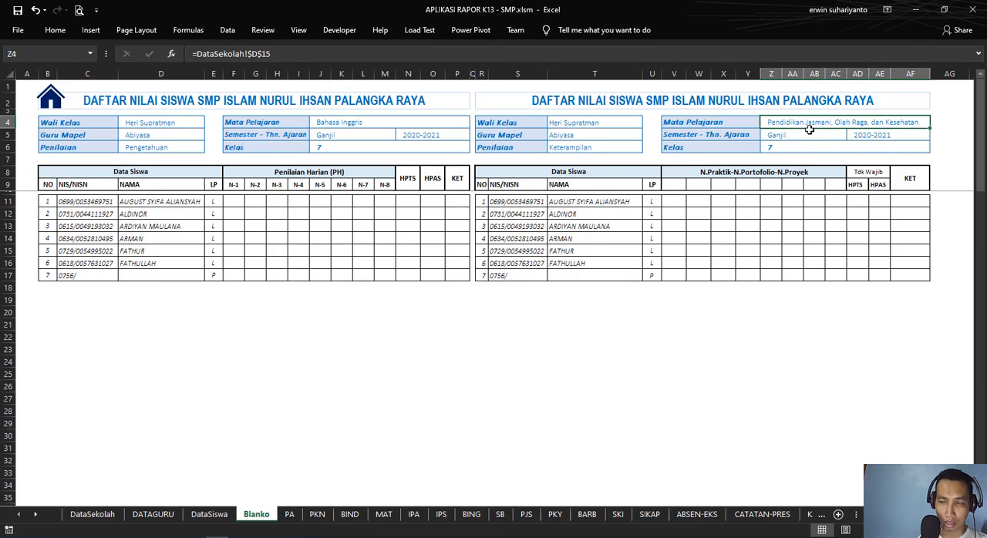
{"action": "type", "text": "="}
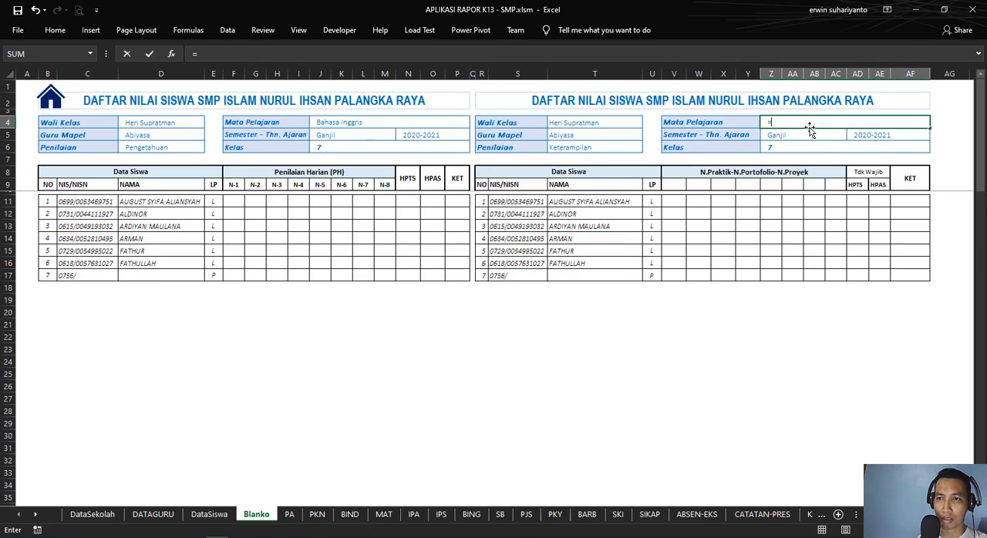
{"action": "left_click", "coordinate": [339, 123]}
{"action": "key", "text": "F4"}
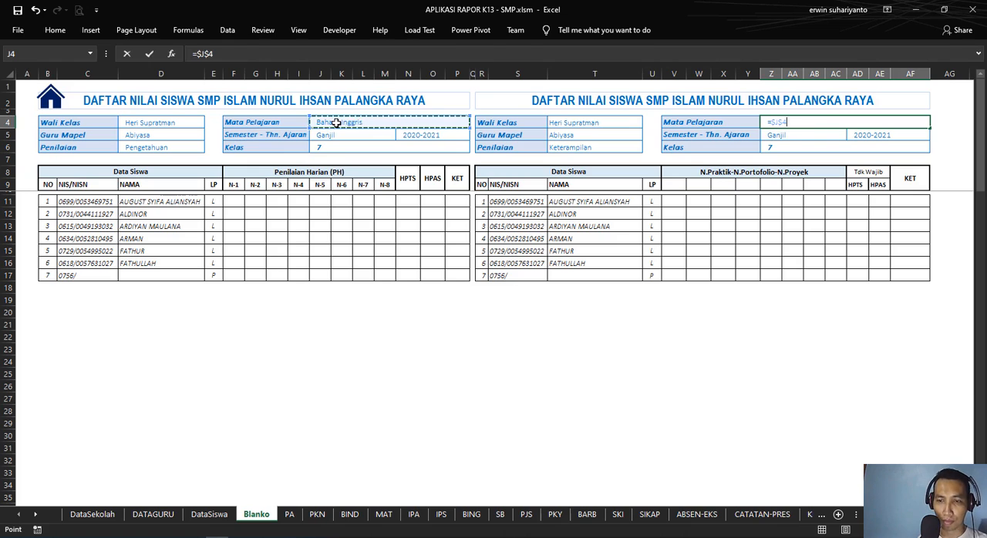
{"action": "key", "text": "Return"}
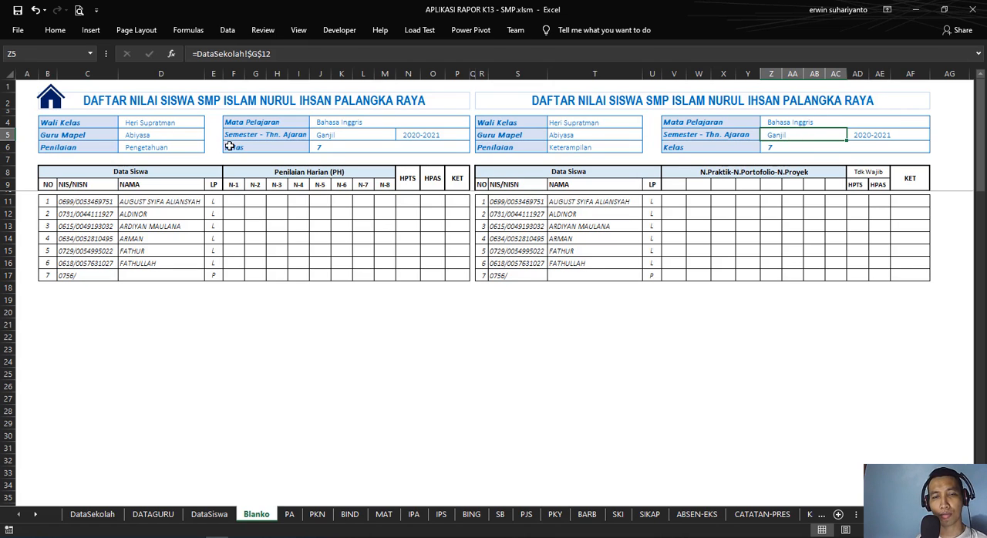
{"action": "left_click", "coordinate": [545, 315]}
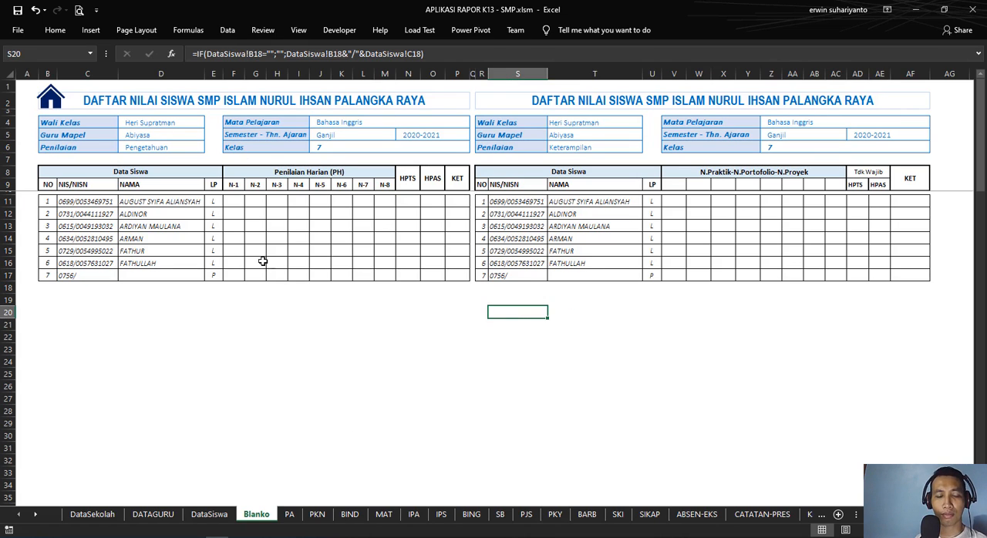
Step: Open the PA sheet and pick the third teacher from the Guru Mapel list in C2
{"action": "left_click", "coordinate": [290, 515]}
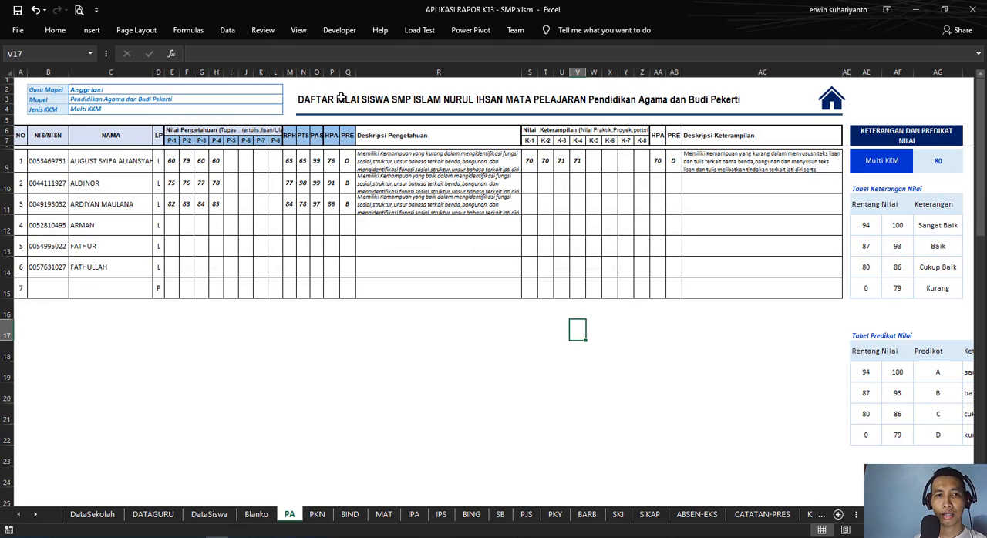
{"action": "left_click", "coordinate": [77, 89]}
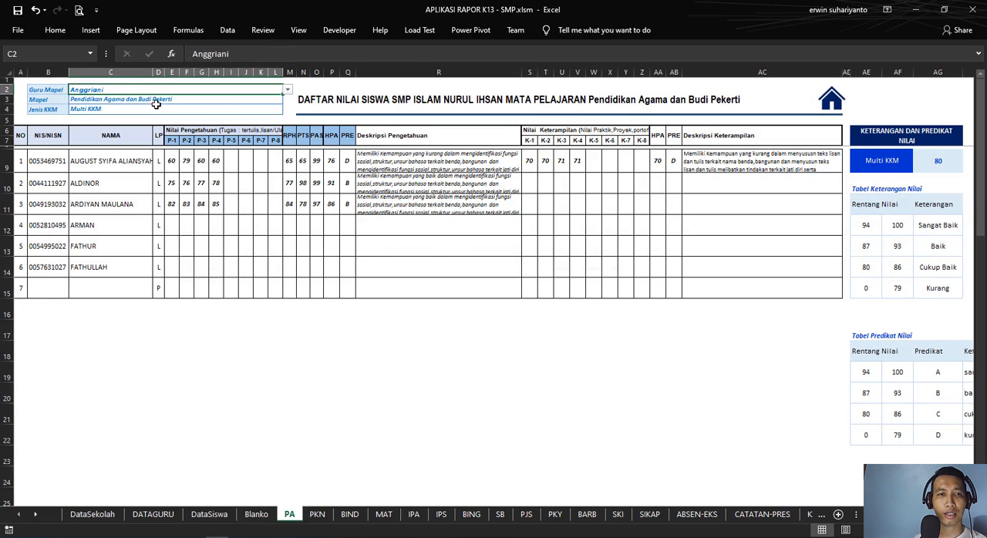
{"action": "left_click", "coordinate": [287, 90]}
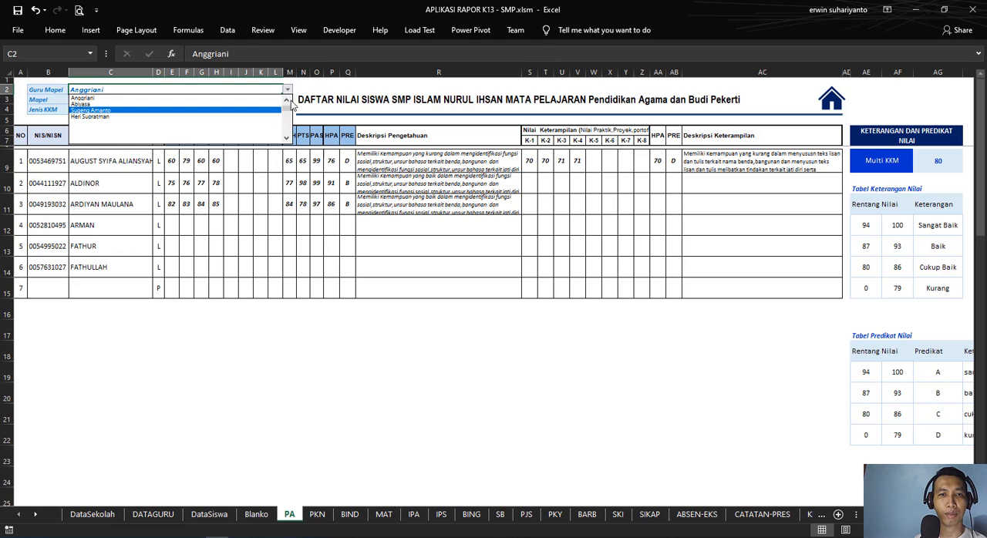
{"action": "left_click", "coordinate": [210, 110]}
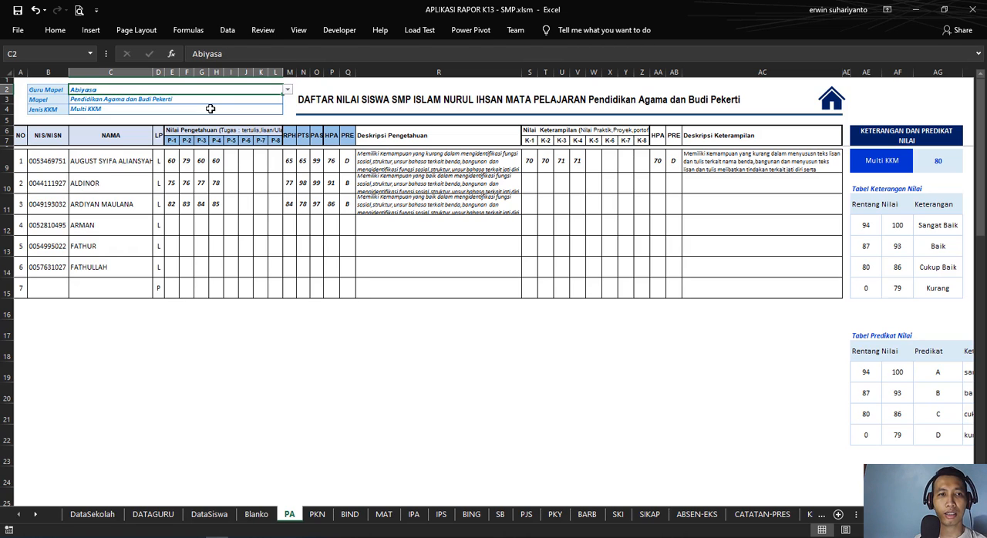
Step: Extend the data validation across merged cell C2 and apply it with the list source =DATAGURU!$B$7:$B$100
{"action": "left_click", "coordinate": [228, 29]}
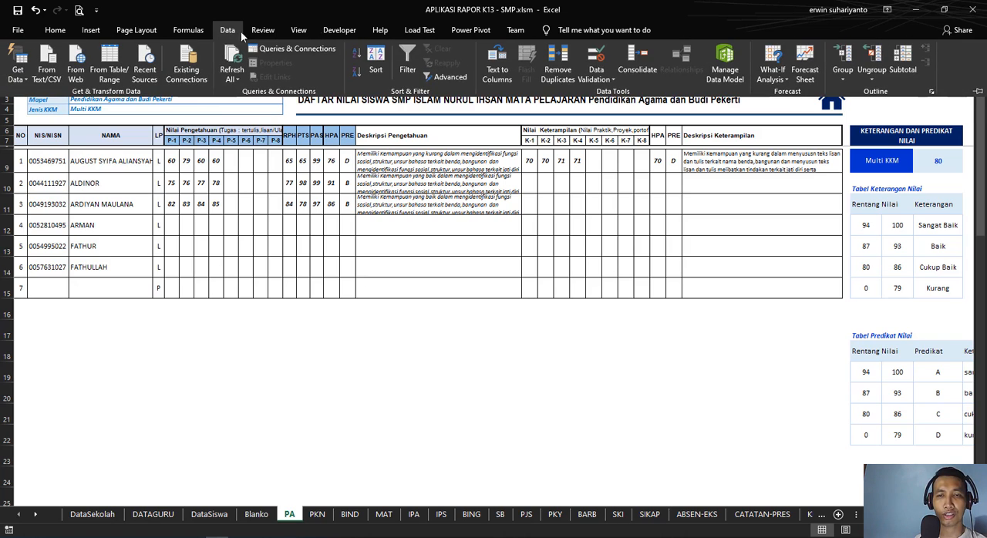
{"action": "left_click", "coordinate": [601, 63]}
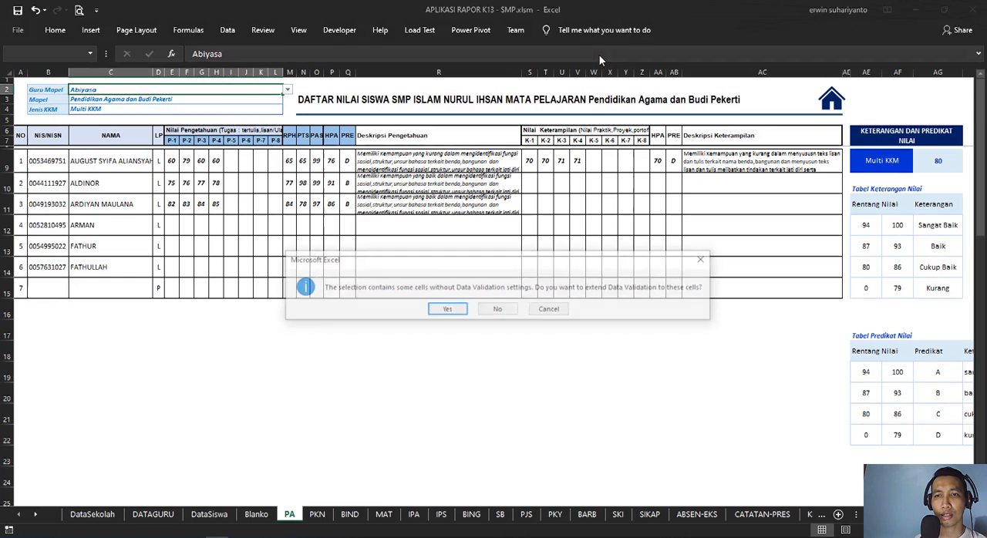
{"action": "left_click", "coordinate": [463, 313]}
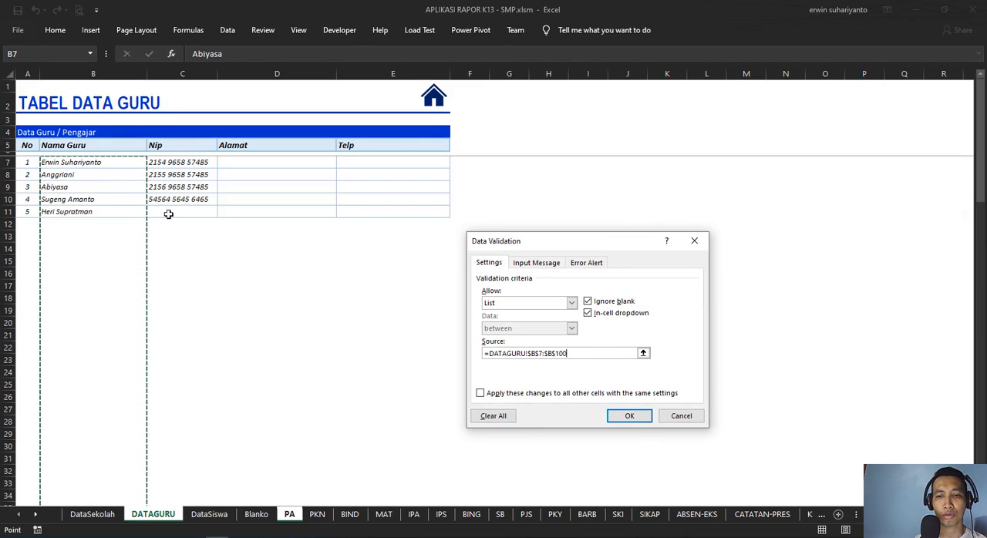
{"action": "left_click", "coordinate": [631, 417]}
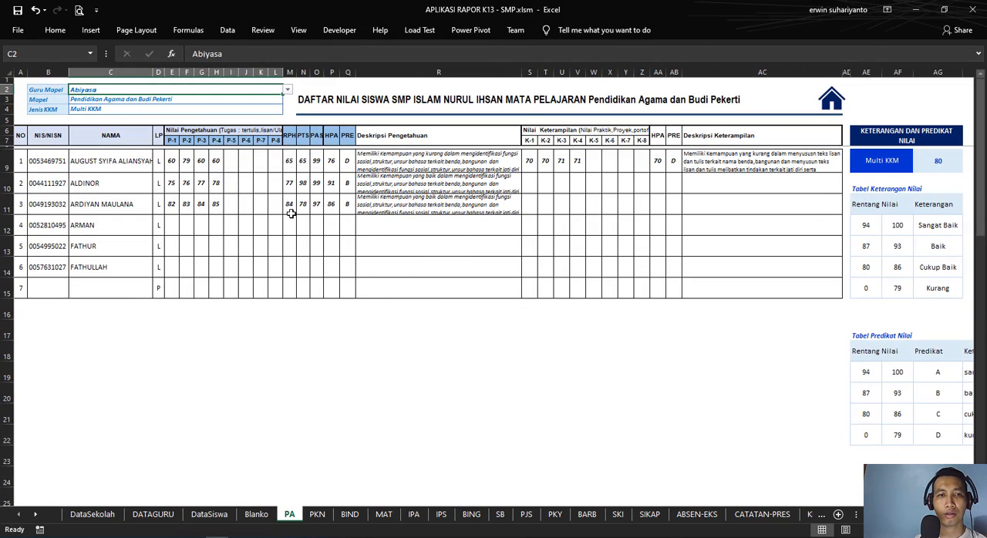
Step: Set Guru Mapel in PA C2 to the fourth teacher in the DATAGURU list
{"action": "left_click", "coordinate": [287, 90]}
{"action": "left_click", "coordinate": [250, 104]}
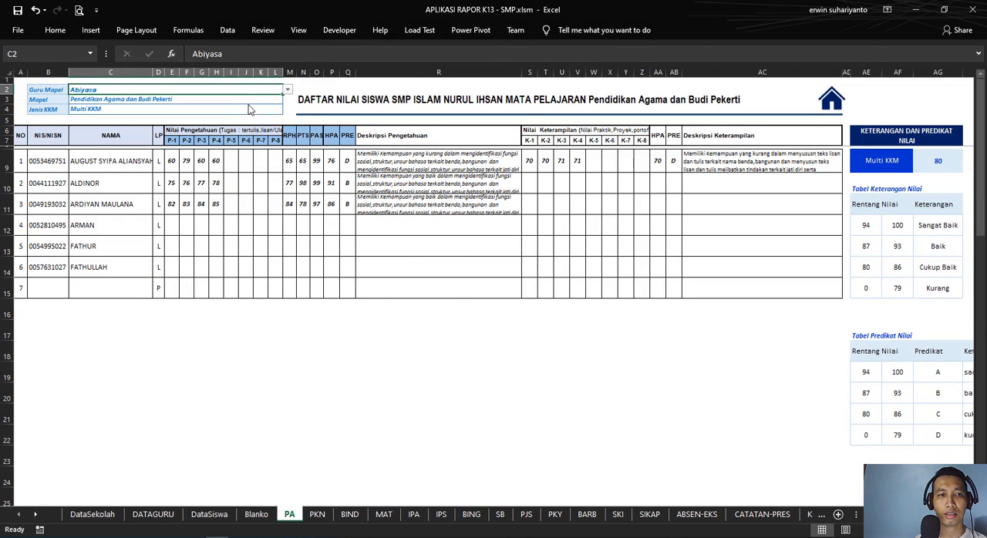
{"action": "left_click", "coordinate": [287, 90]}
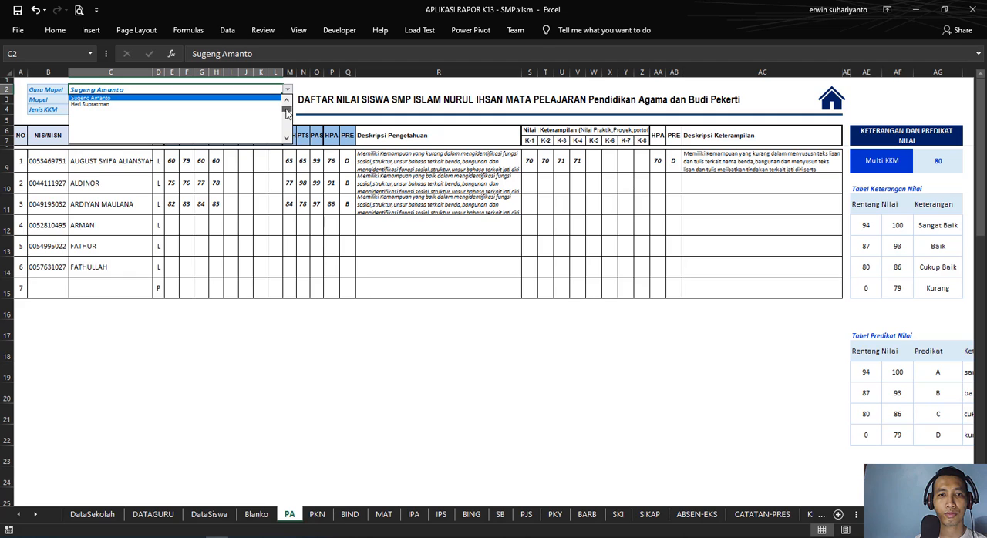
{"action": "scroll", "coordinate": [286, 96], "scroll_direction": "up", "scroll_amount": 3}
{"action": "left_click", "coordinate": [238, 117]}
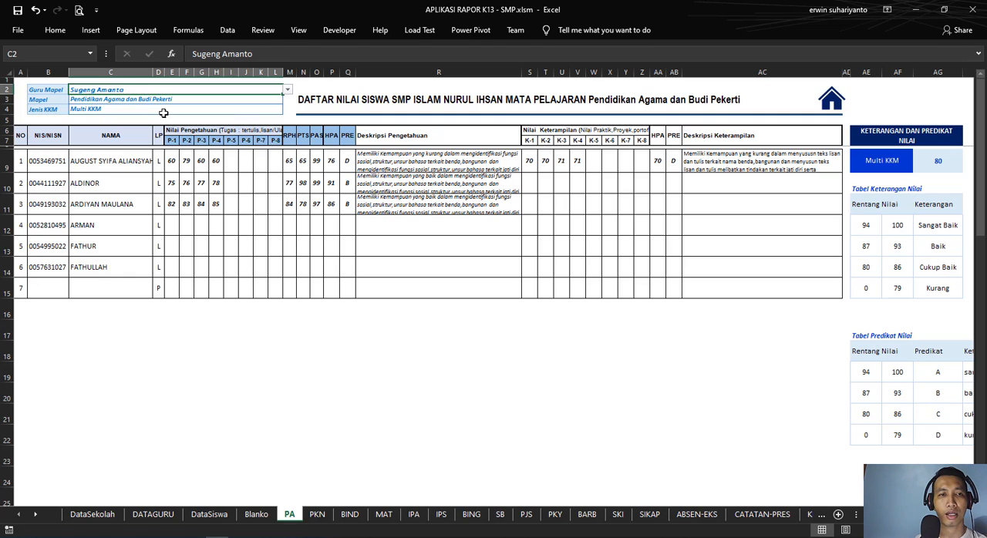
Step: Test the Mapel list in PA C3 with Pendidikan Pancasila dan Kewarganegaraan, and finish on Ilmu Pengetahuan Alam
{"action": "left_click", "coordinate": [95, 101]}
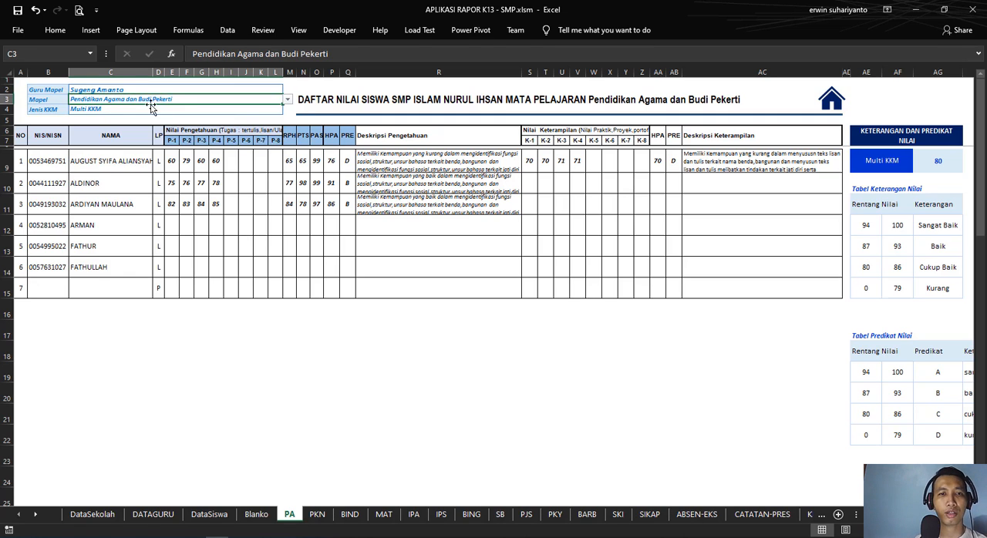
{"action": "left_click", "coordinate": [287, 101]}
{"action": "left_click", "coordinate": [261, 121]}
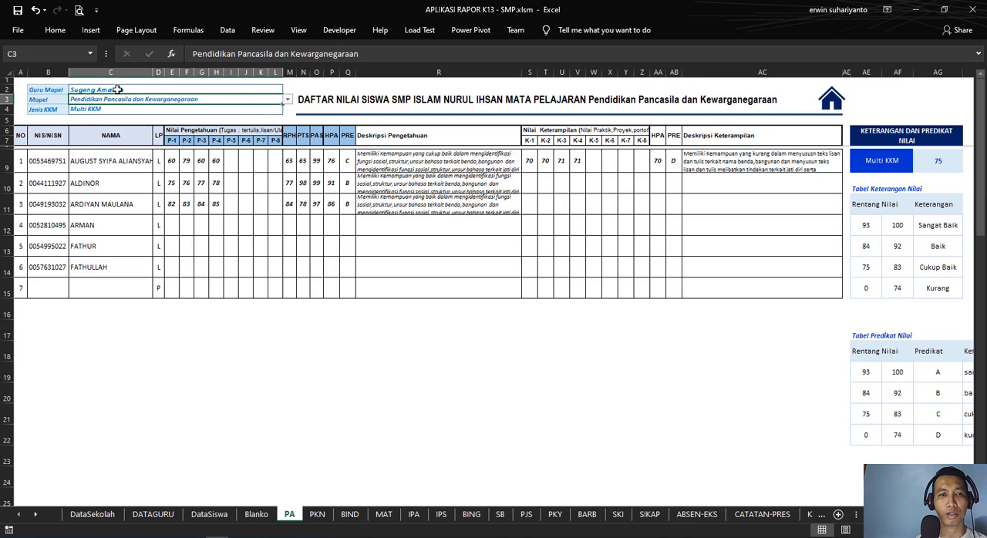
{"action": "left_click", "coordinate": [287, 99]}
{"action": "left_click", "coordinate": [258, 131]}
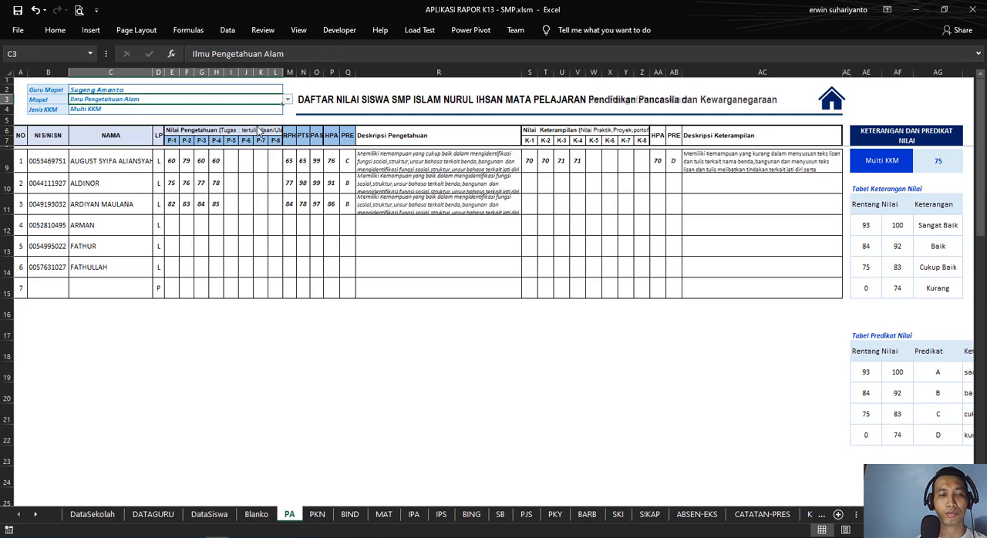
Step: Check the Jenis KKM formula in PA C4 and its source, the Pilih KKM cell L2 on DataSekolah
{"action": "left_click", "coordinate": [122, 109]}
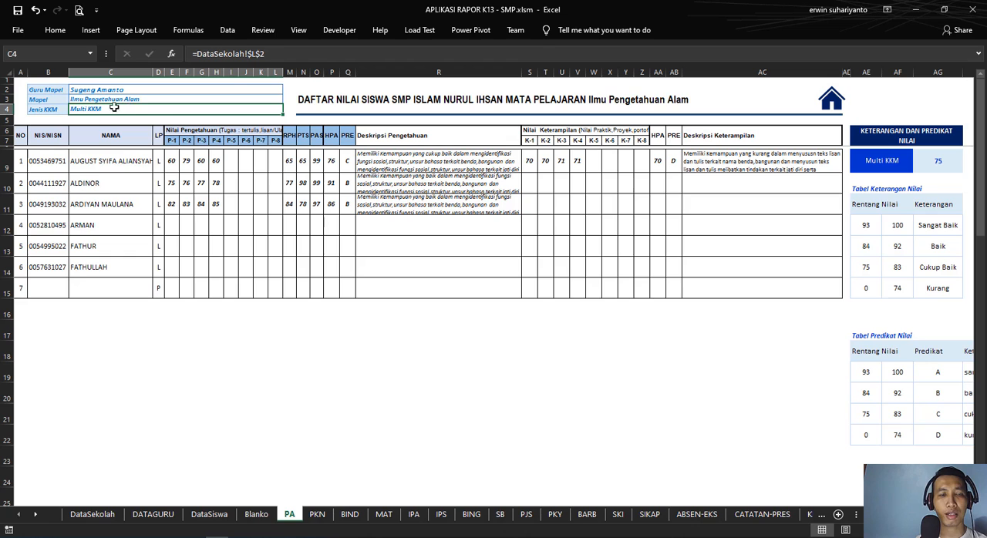
{"action": "left_click", "coordinate": [99, 521]}
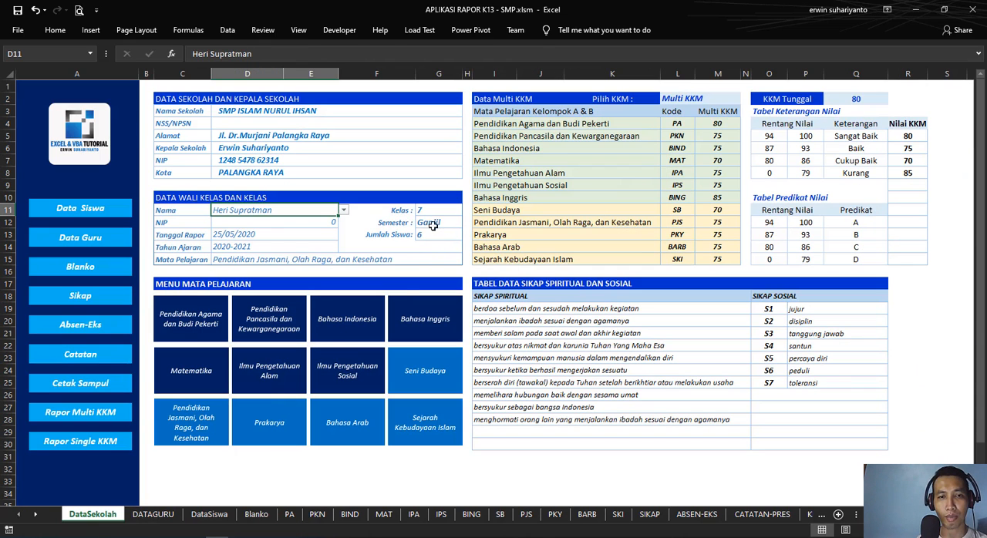
{"action": "left_click", "coordinate": [699, 99]}
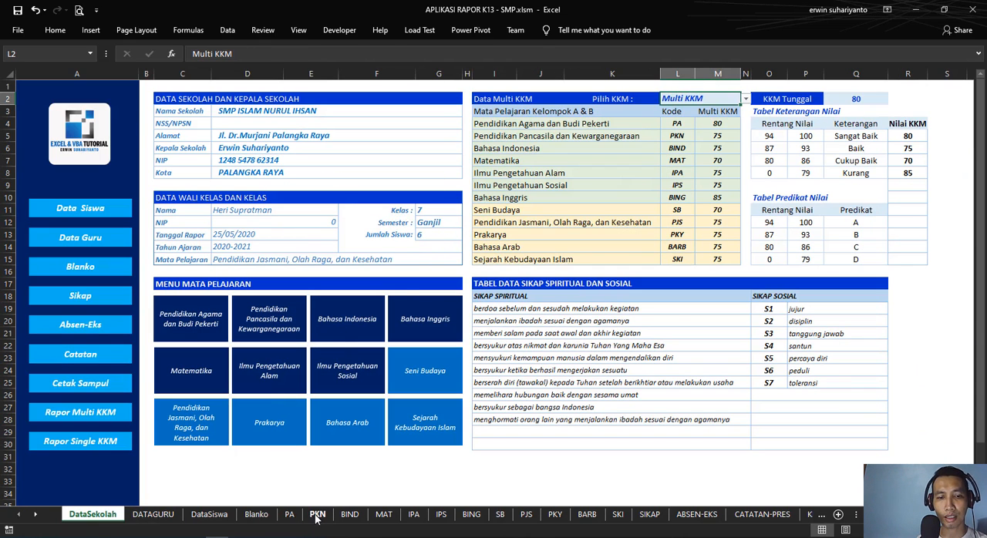
Step: Re-enter the Jenis KKM formula in PA C4 as =DataSekolah!$L$2
{"action": "left_click", "coordinate": [289, 515]}
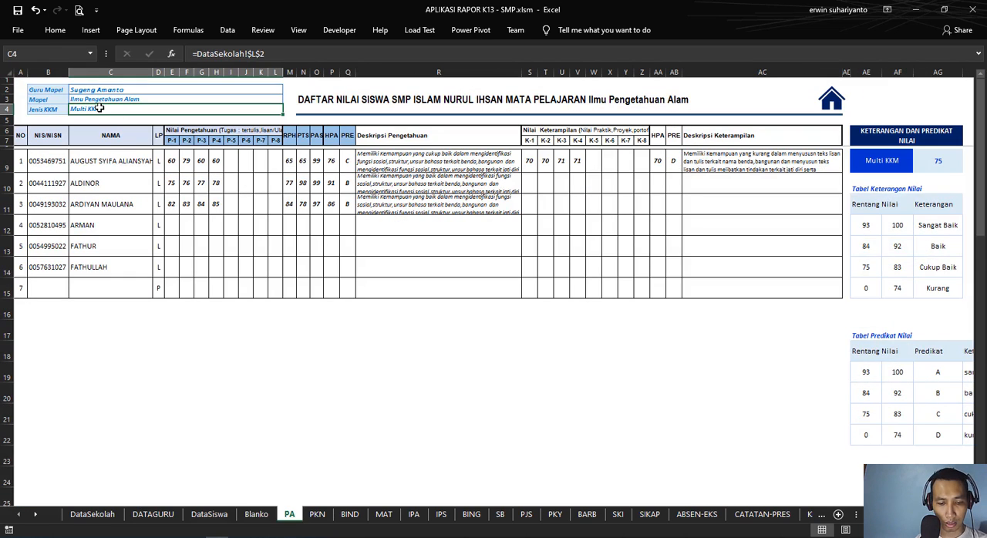
{"action": "type", "text": "="}
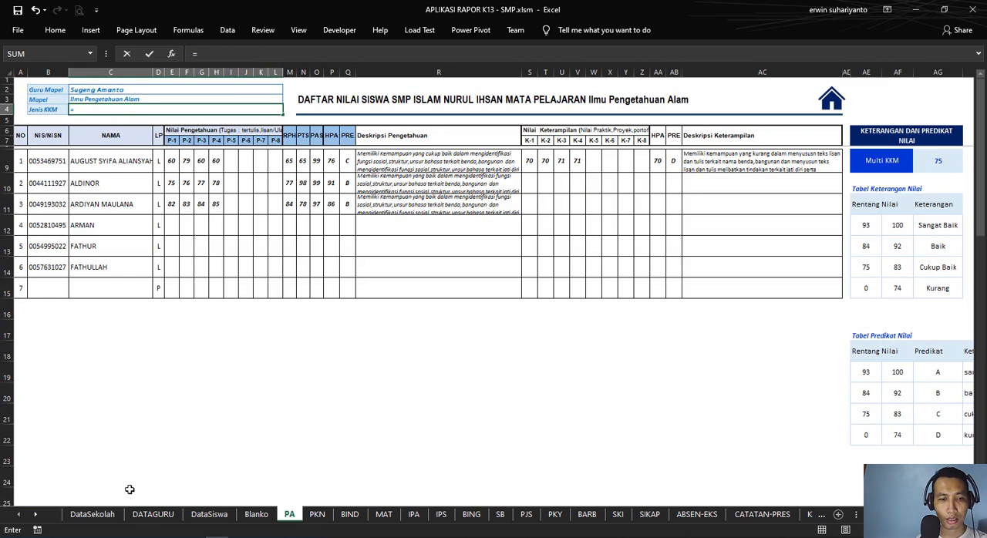
{"action": "left_click", "coordinate": [93, 515]}
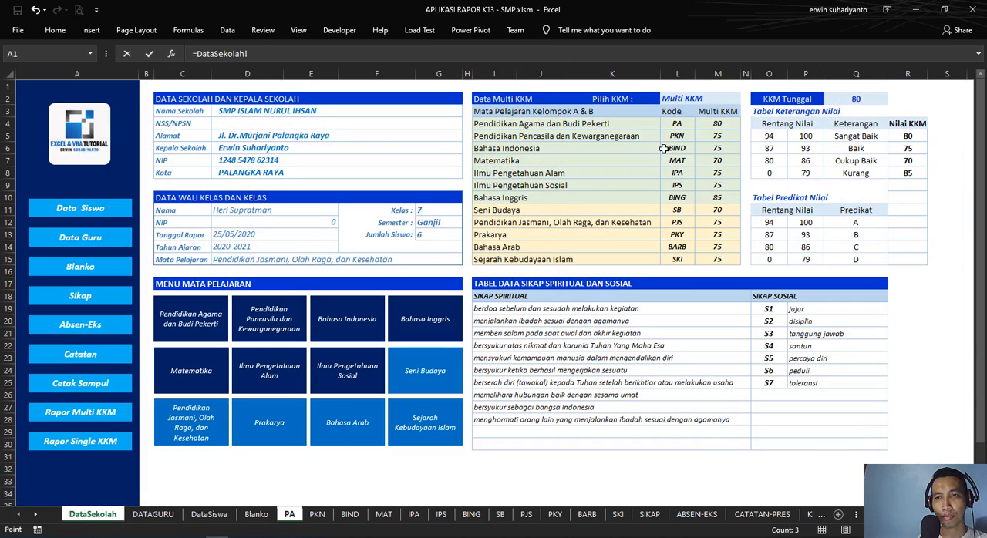
{"action": "left_click", "coordinate": [682, 100]}
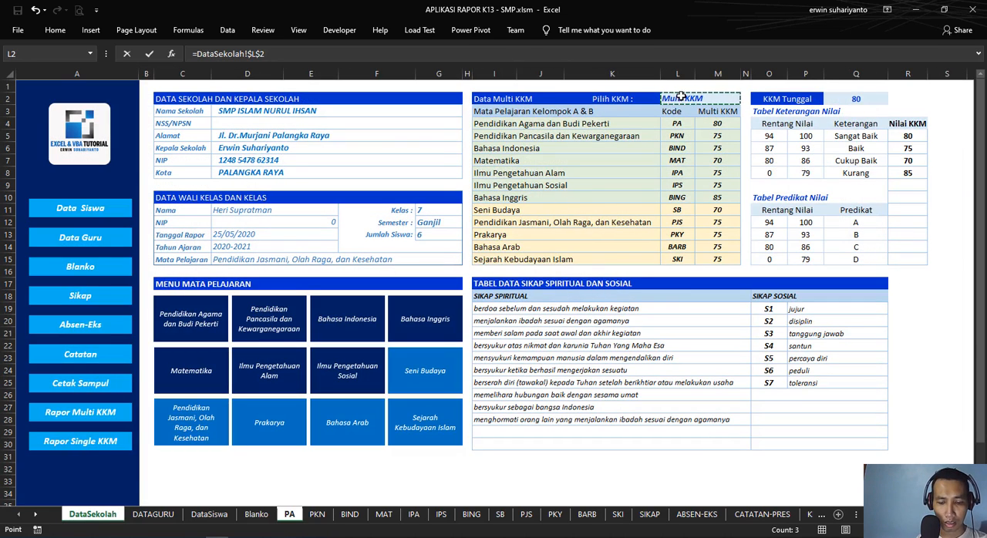
{"action": "key", "text": "Return"}
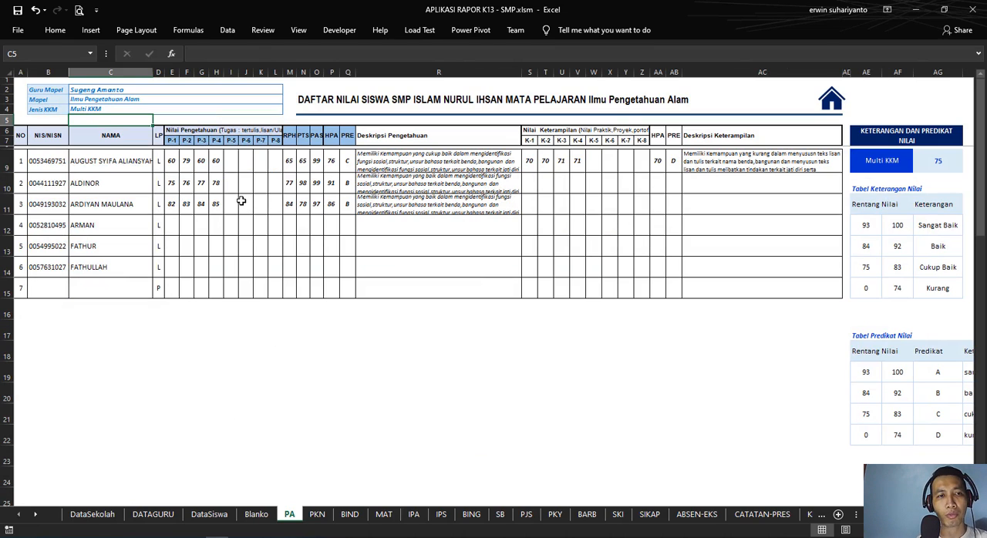
Step: Examine the title formula in PA N2 and how it combines the school name with the Mapel in C3
{"action": "left_click", "coordinate": [334, 98]}
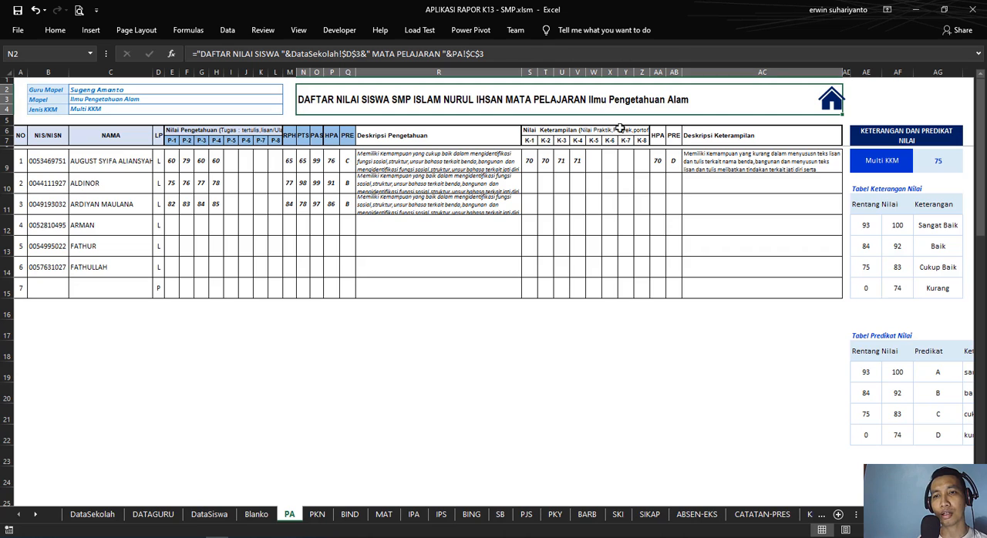
{"action": "left_click", "coordinate": [536, 357]}
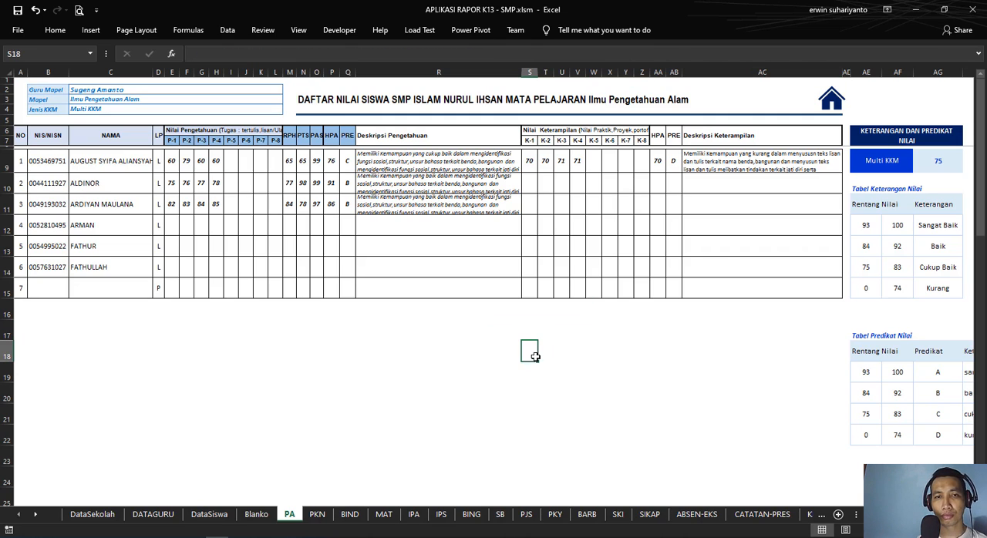
{"action": "left_click", "coordinate": [326, 97]}
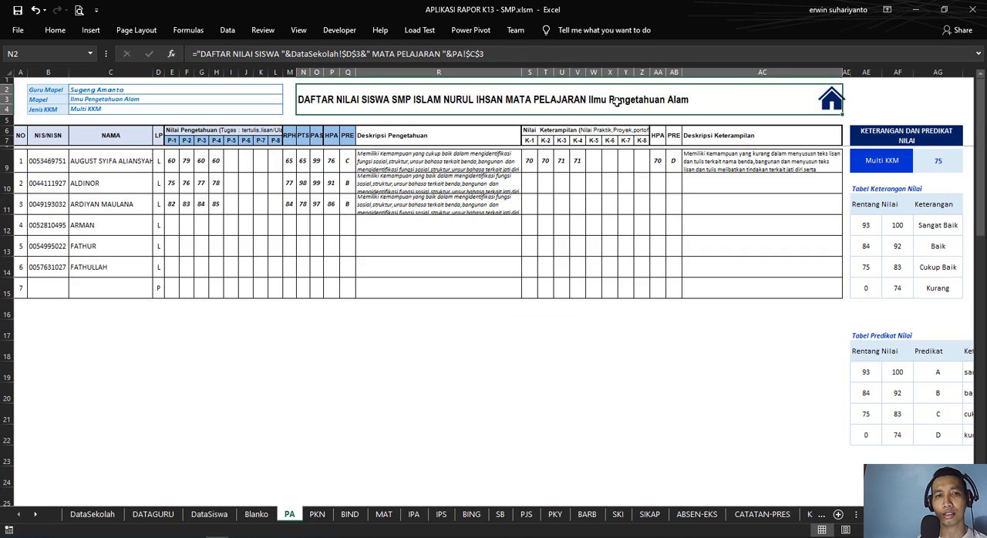
{"action": "left_click", "coordinate": [121, 98]}
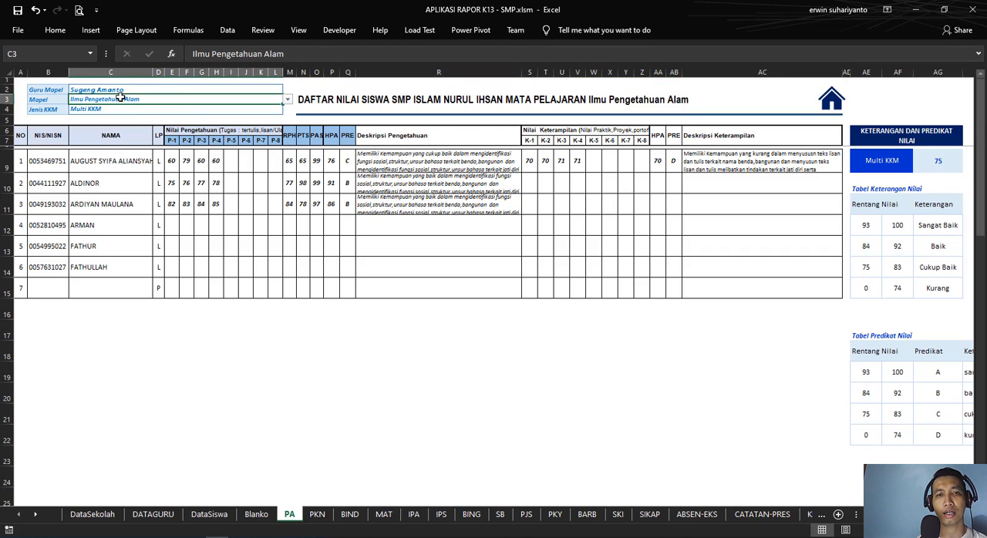
{"action": "left_click", "coordinate": [348, 108]}
{"action": "left_click", "coordinate": [501, 58]}
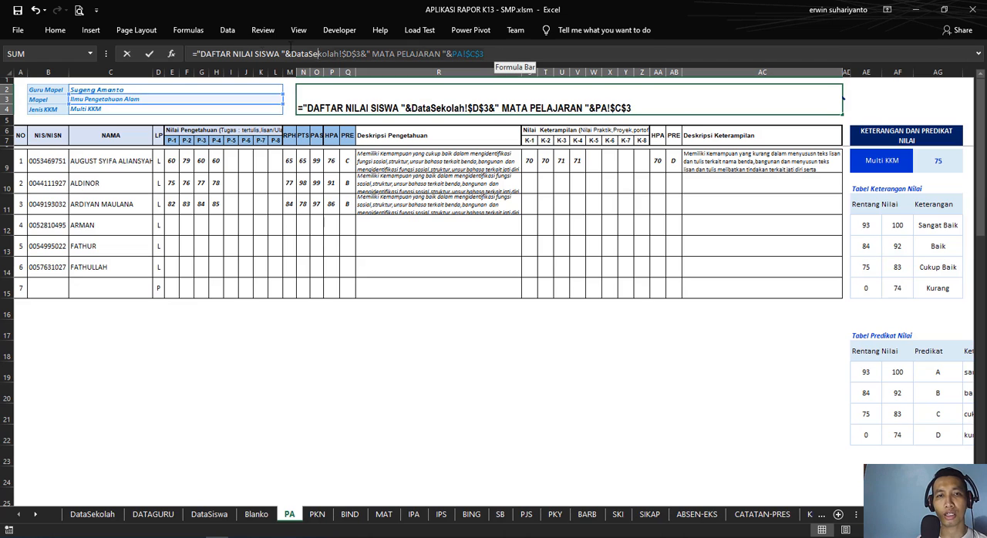
{"action": "key", "text": "Return"}
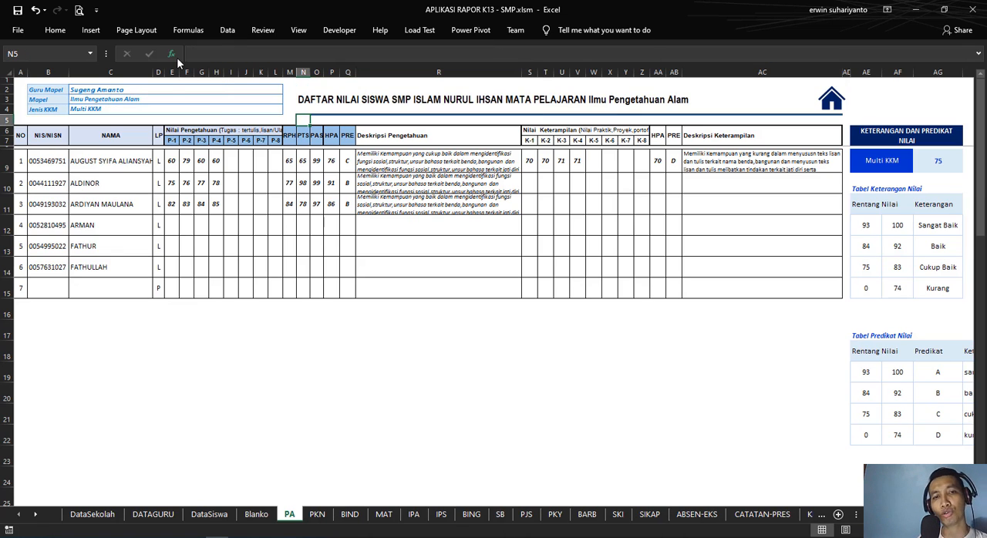
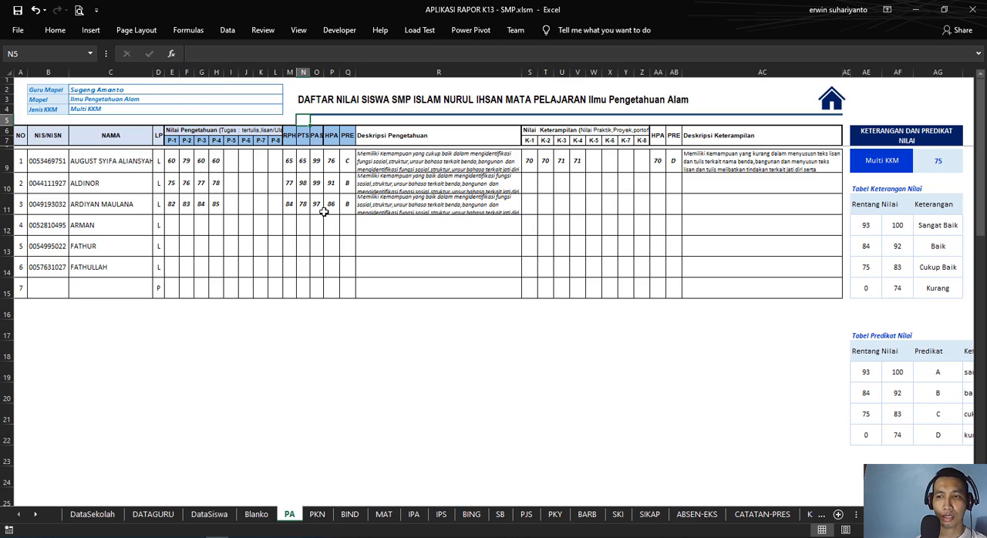
Step: Examine the PA table's header row and the row 9 formulas that bring in each student's number, NIS/NISN and name
{"action": "left_click", "coordinate": [122, 166]}
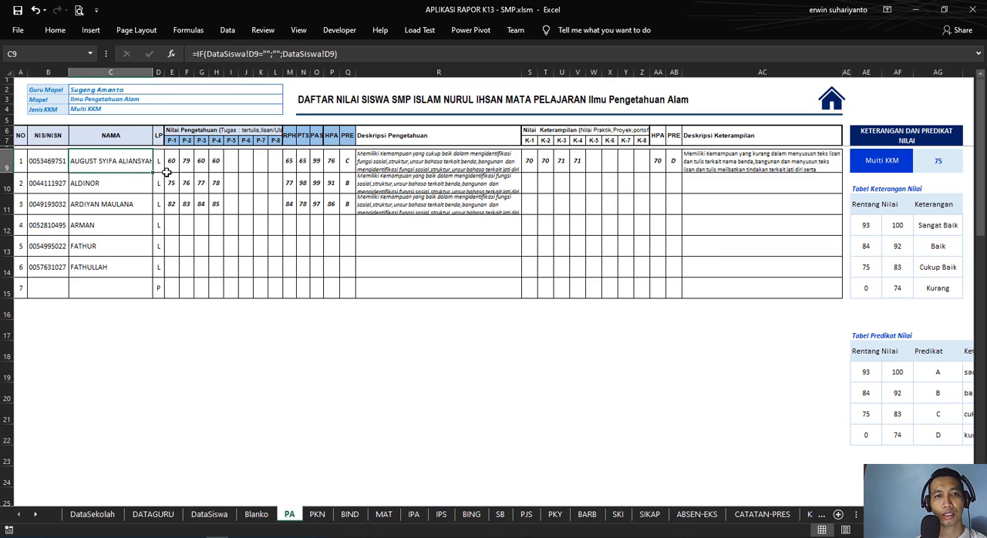
{"action": "left_click", "coordinate": [58, 162]}
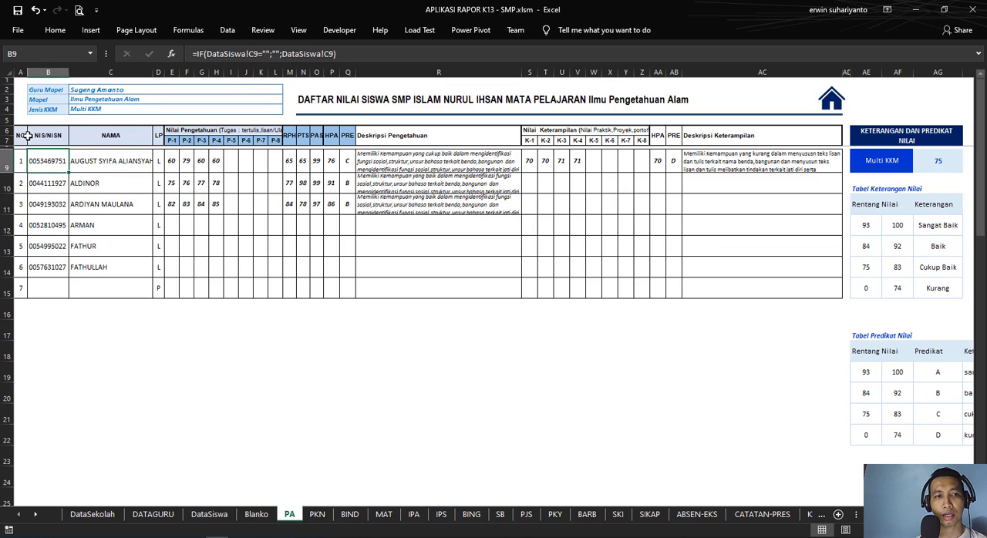
{"action": "left_click_drag", "start_coordinate": [20, 132], "coordinate": [762, 134]}
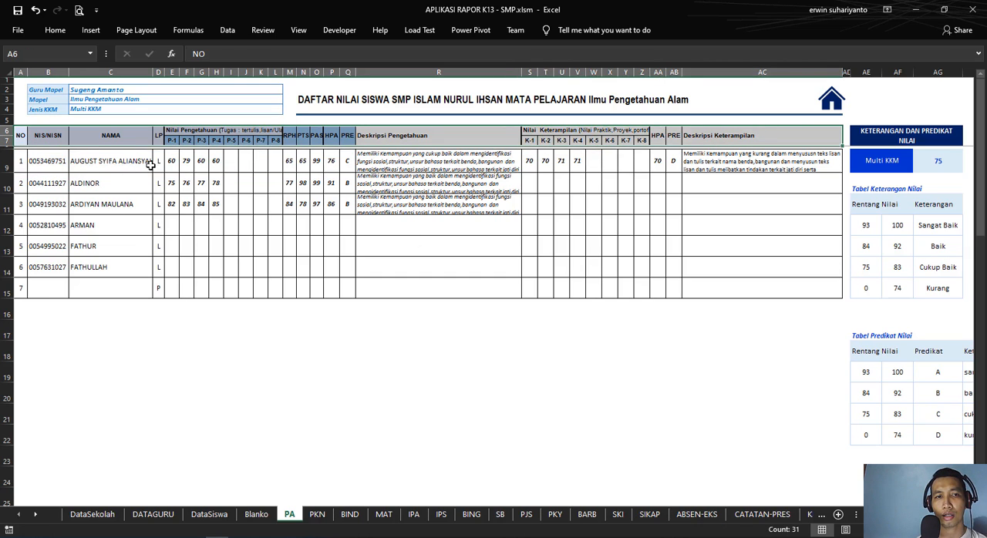
{"action": "left_click", "coordinate": [27, 161]}
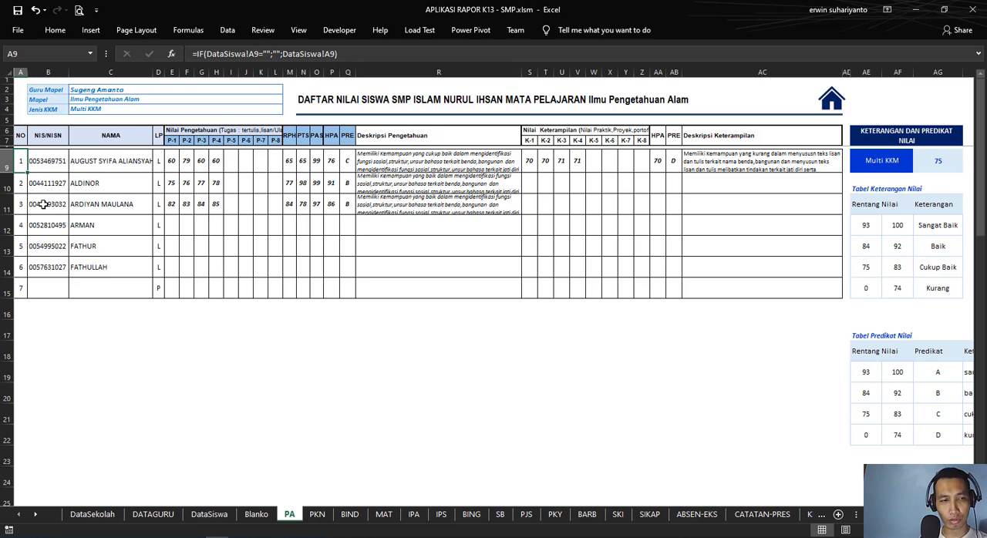
Step: Clear the NO, NIS/NISN, NAMA and LP formulas in PA A9:D15
{"action": "left_click_drag", "start_coordinate": [22, 163], "coordinate": [157, 287]}
{"action": "key", "text": "Delete"}
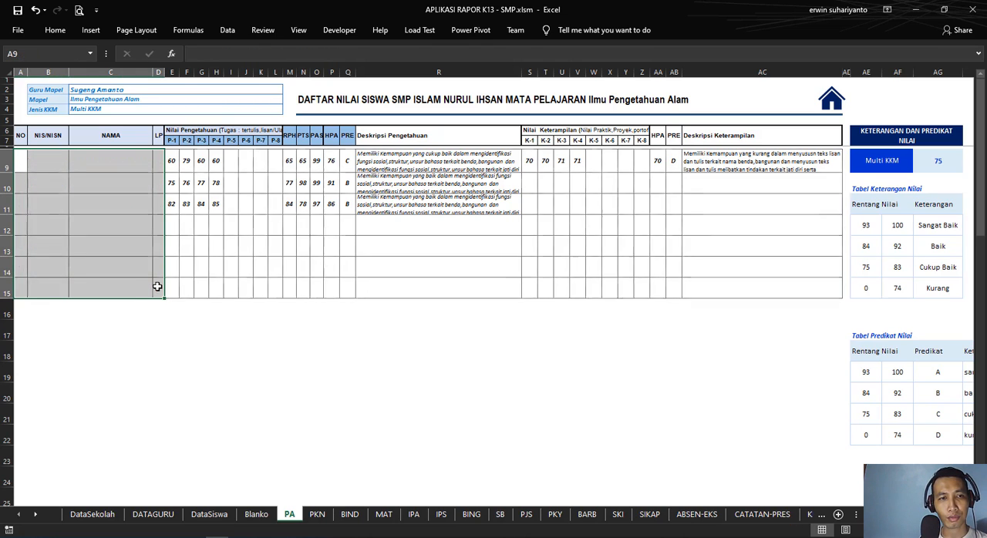
{"action": "left_click", "coordinate": [185, 331]}
{"action": "left_click", "coordinate": [25, 160]}
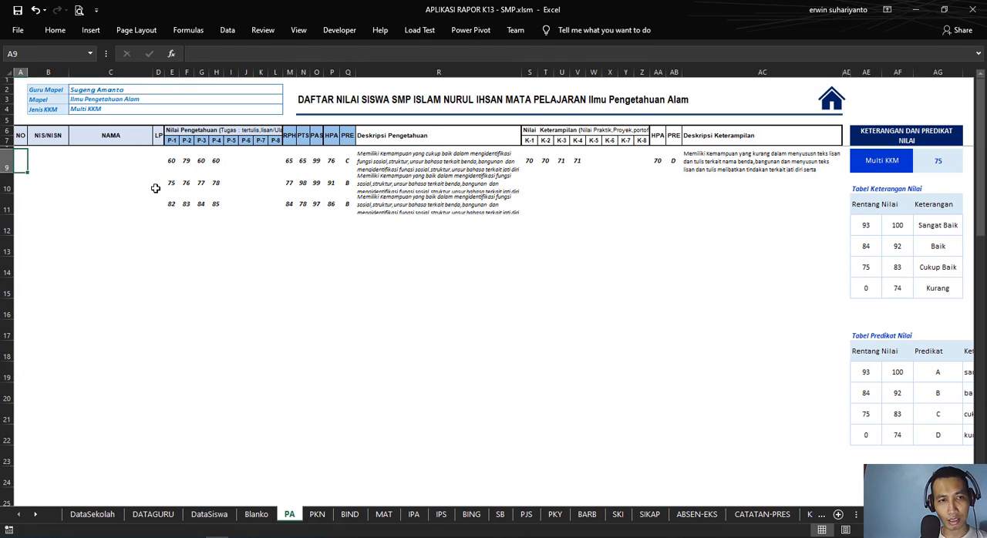
{"action": "type", "text": "="}
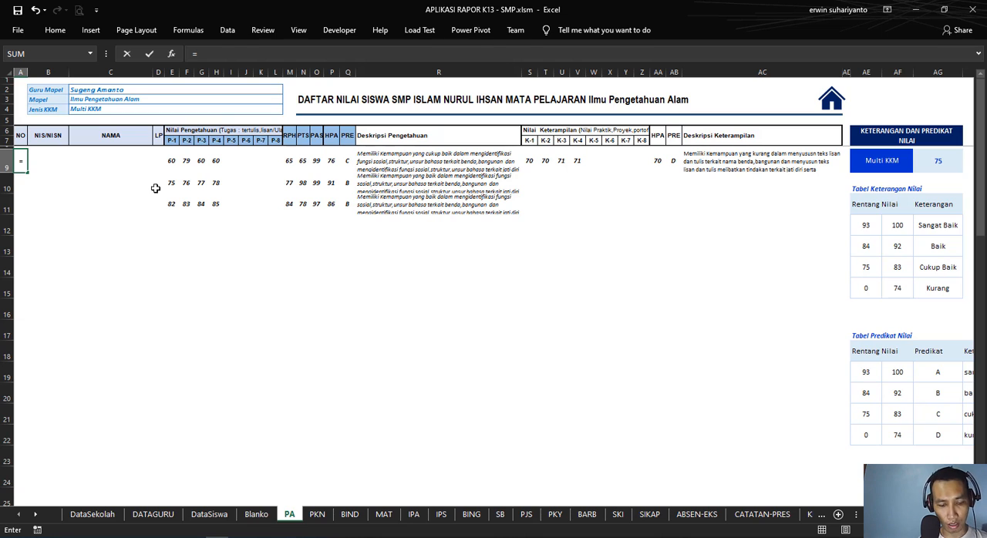
{"action": "type", "text": "IF"}
{"action": "key", "text": "BackSpace"}
{"action": "key", "text": "BackSpace"}
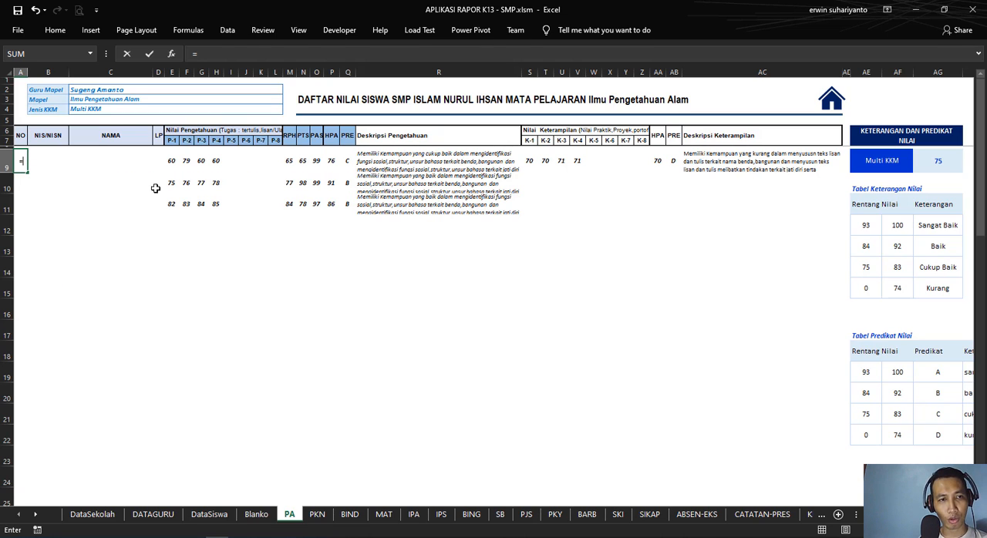
{"action": "left_click", "coordinate": [217, 290]}
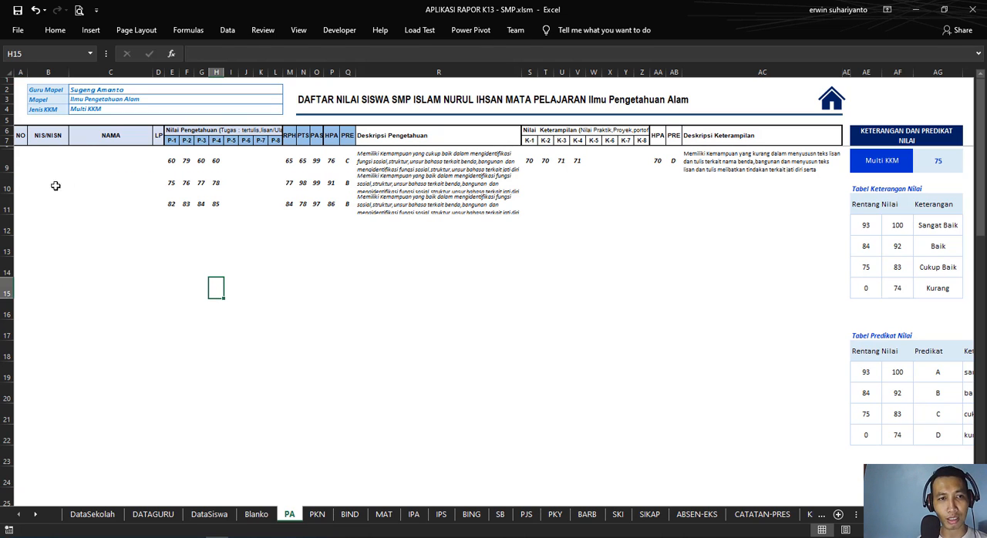
{"action": "left_click", "coordinate": [211, 515]}
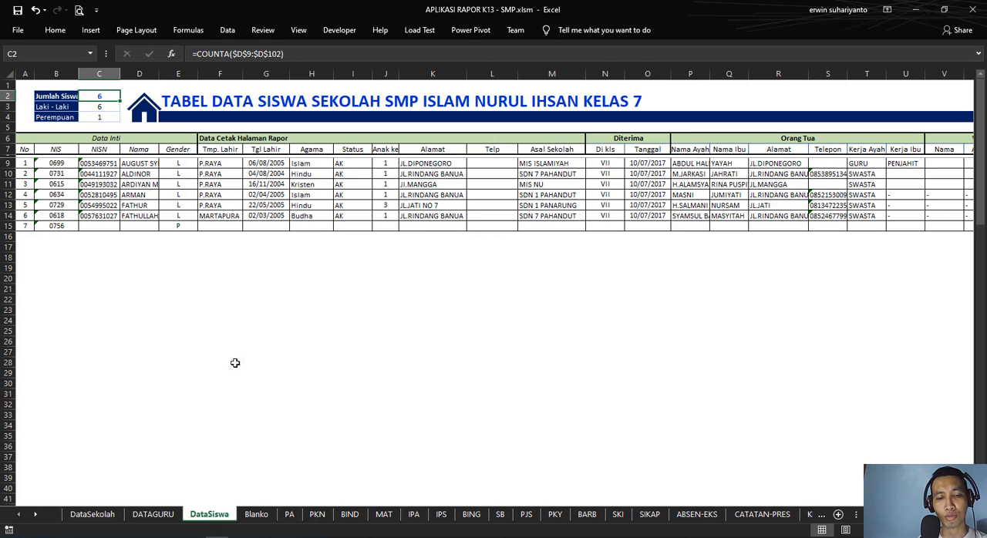
{"action": "left_click", "coordinate": [286, 519]}
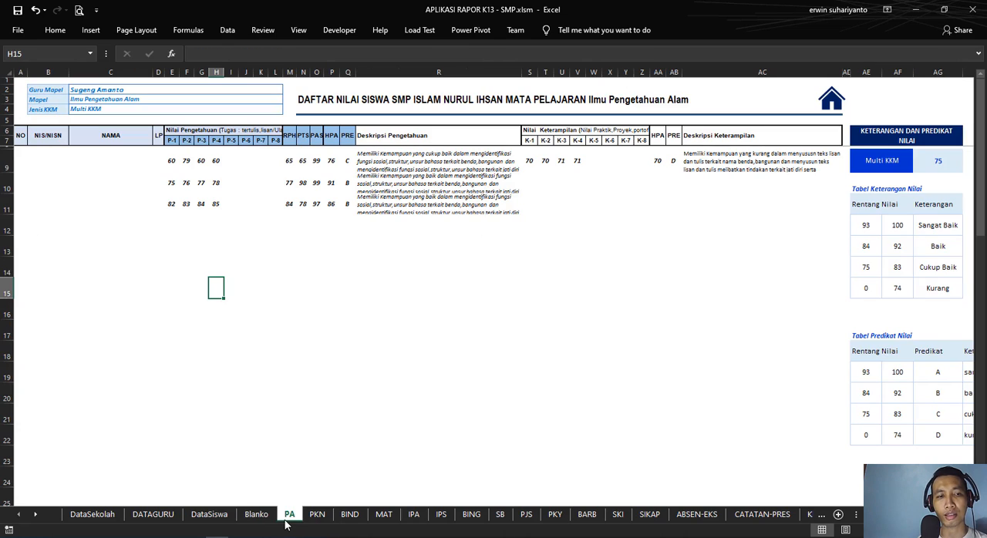
Step: Enter =IF(B9="";"";DataSiswa!A9) in PA A9 for the student number
{"action": "left_click", "coordinate": [22, 163]}
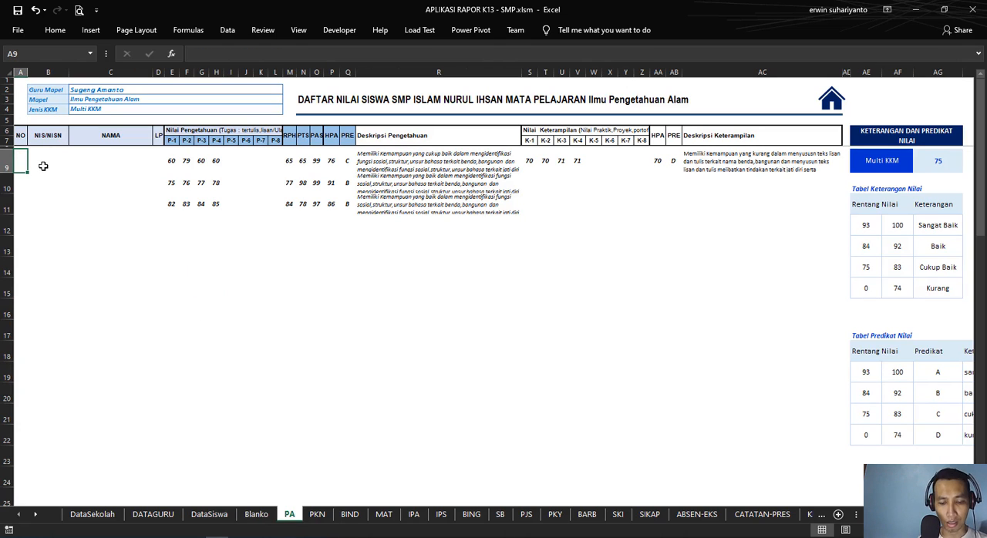
{"action": "type", "text": "=IF"}
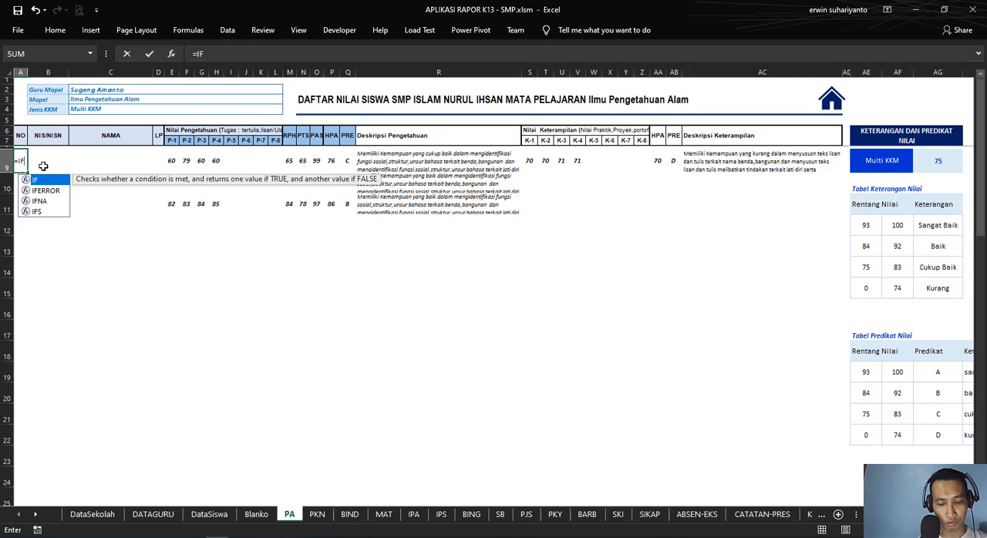
{"action": "type", "text": "("}
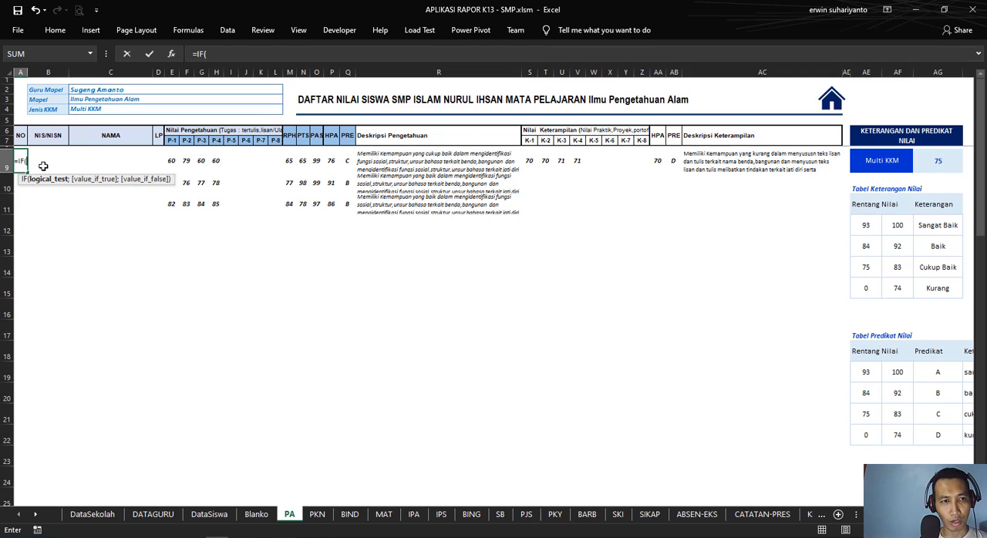
{"action": "left_click", "coordinate": [43, 162]}
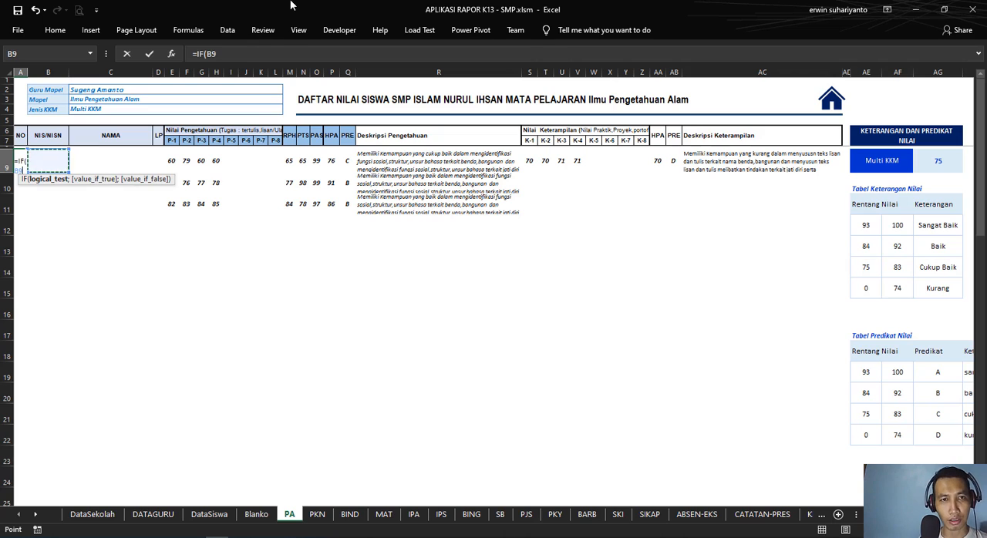
{"action": "left_click", "coordinate": [219, 54]}
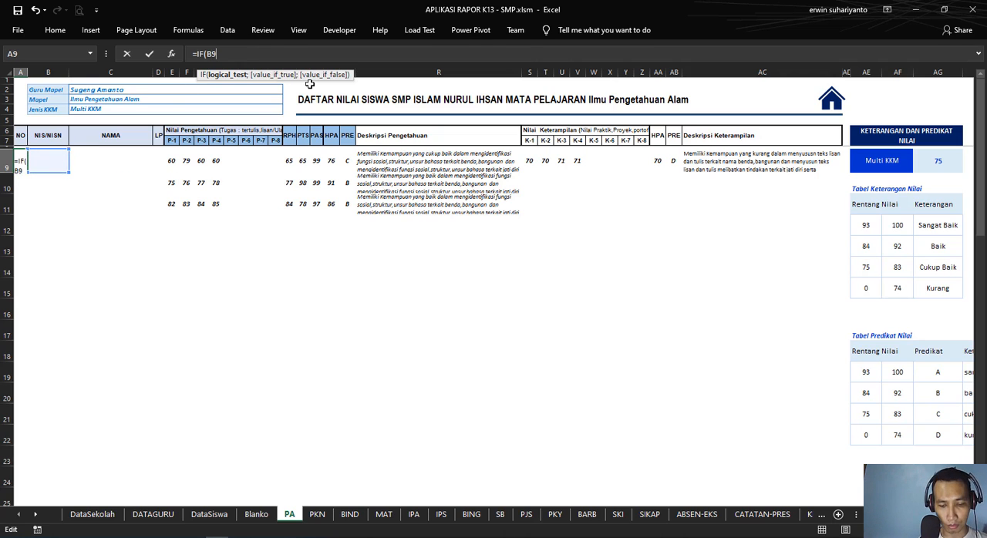
{"action": "type", "text": "=\"\";"}
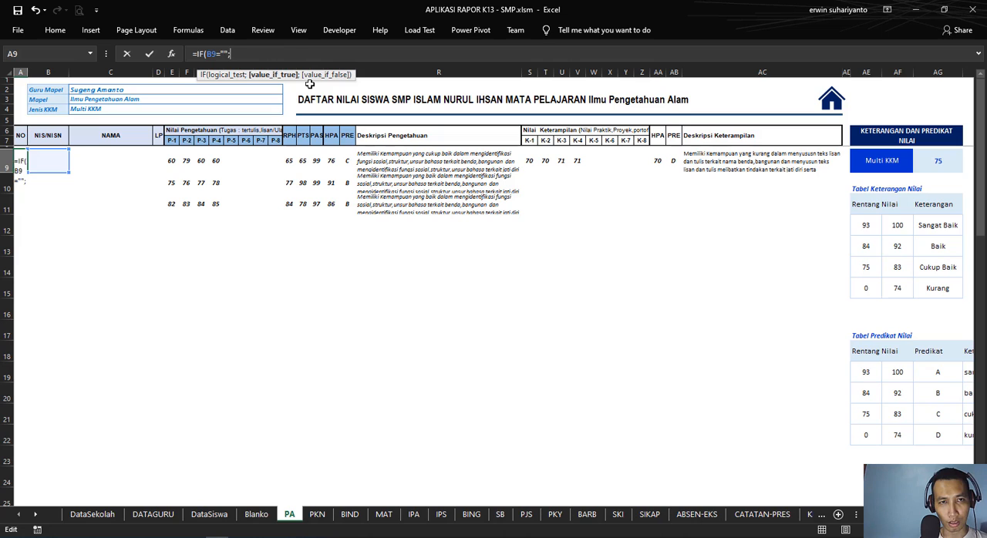
{"action": "type", "text": "\"\";"}
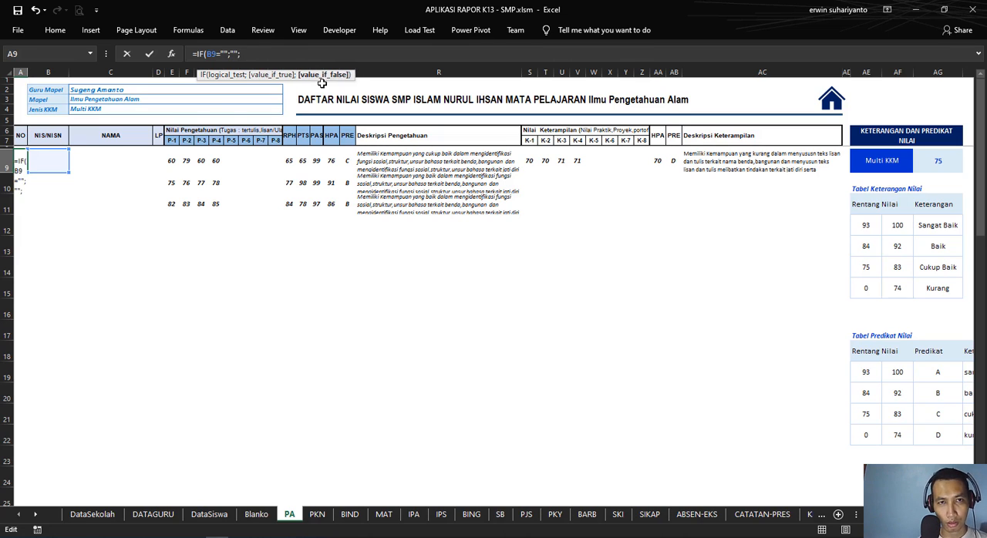
{"action": "left_click", "coordinate": [143, 515]}
{"action": "left_click", "coordinate": [209, 514]}
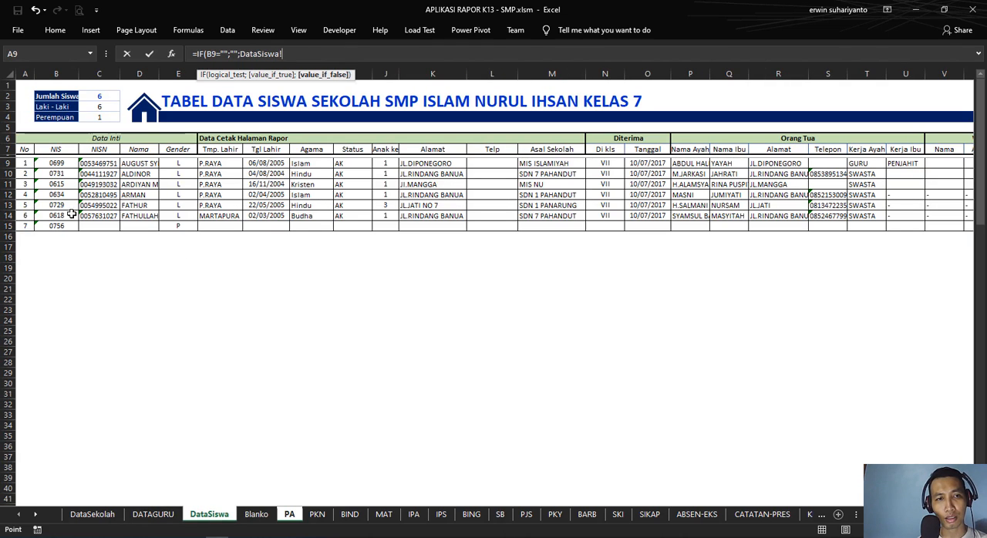
{"action": "left_click", "coordinate": [50, 165]}
{"action": "left_click", "coordinate": [24, 163]}
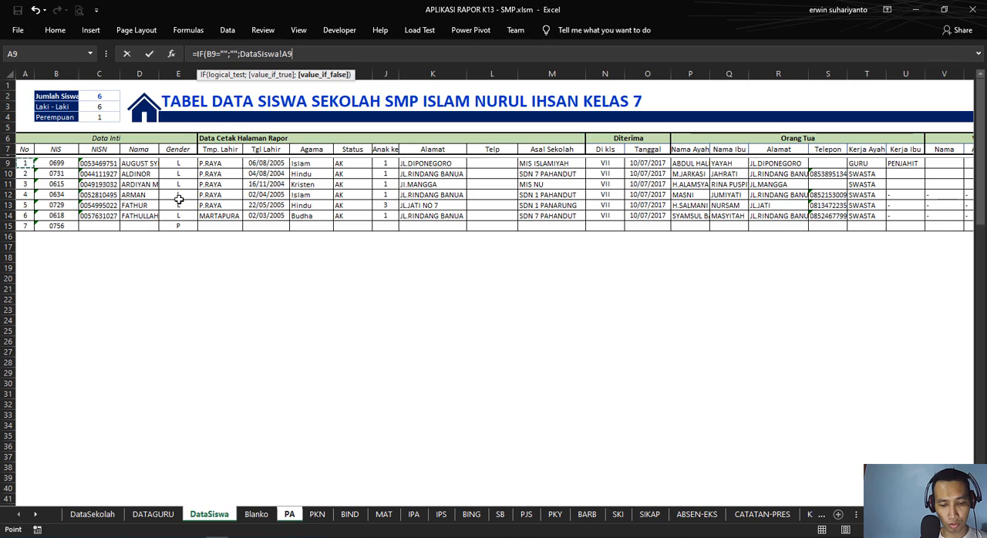
{"action": "type", "text": ")"}
{"action": "key", "text": "Return"}
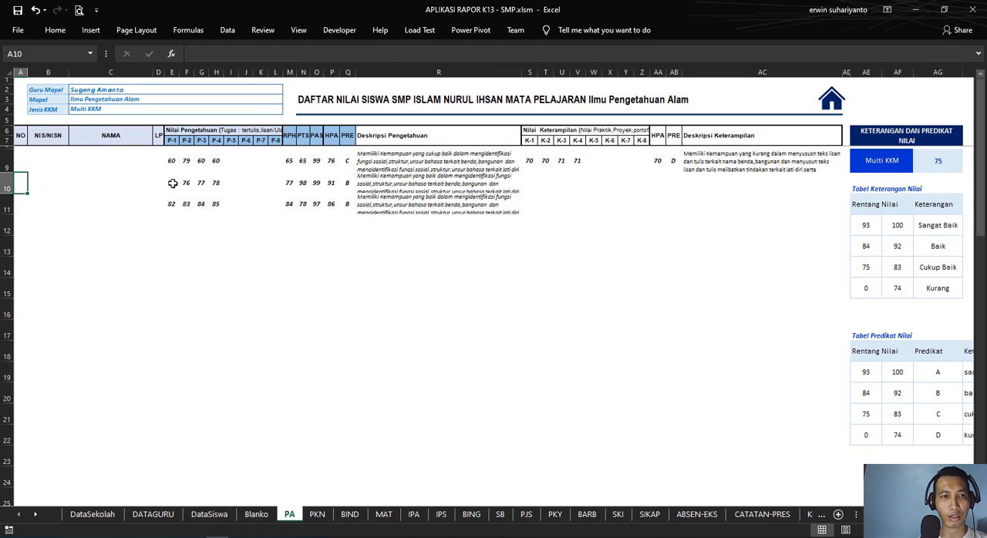
Step: Replace the tested cell in the PA A9 formula so it reads =IF(DataSiswa!A9="";"";DataSiswa!A9)
{"action": "left_click", "coordinate": [28, 160]}
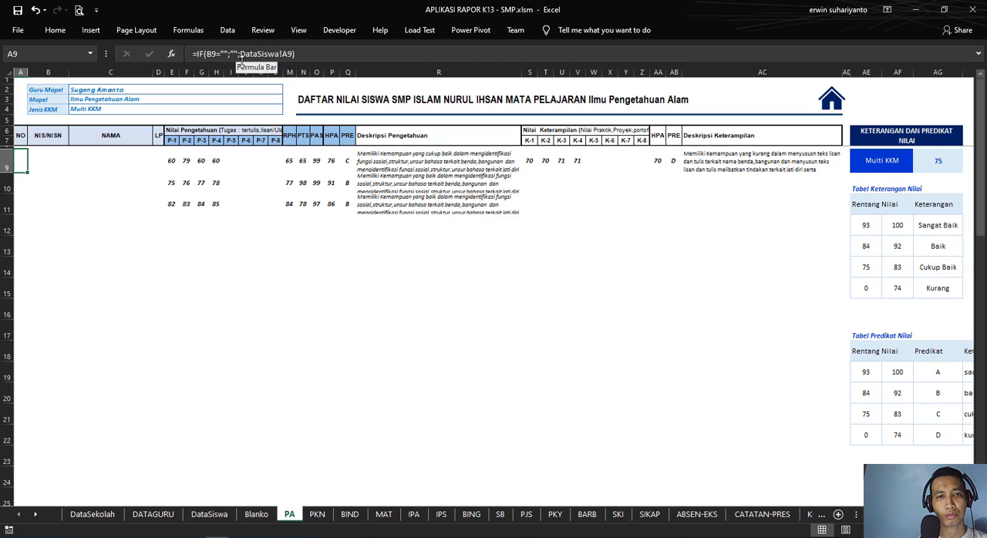
{"action": "left_click", "coordinate": [219, 54]}
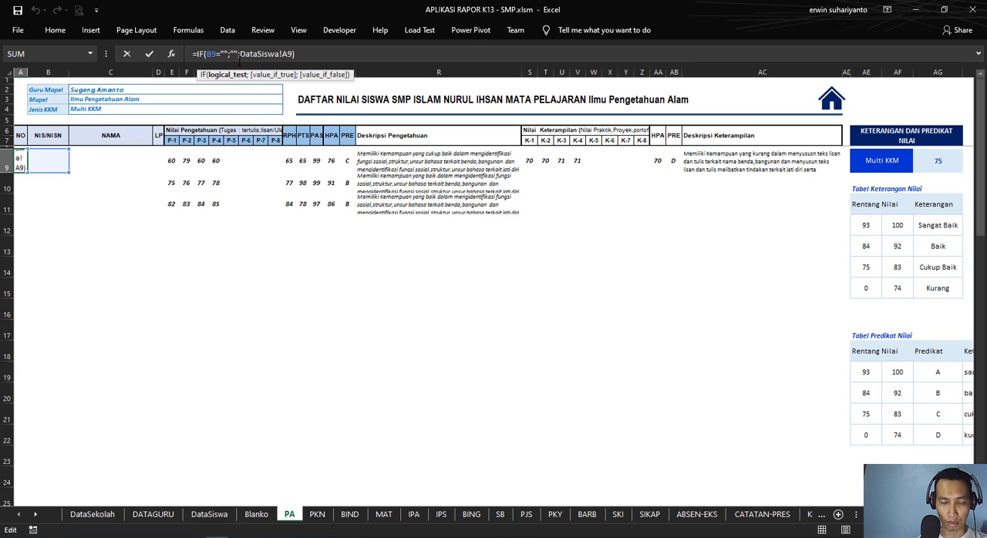
{"action": "key", "text": "BackSpace"}
{"action": "key", "text": "BackSpace"}
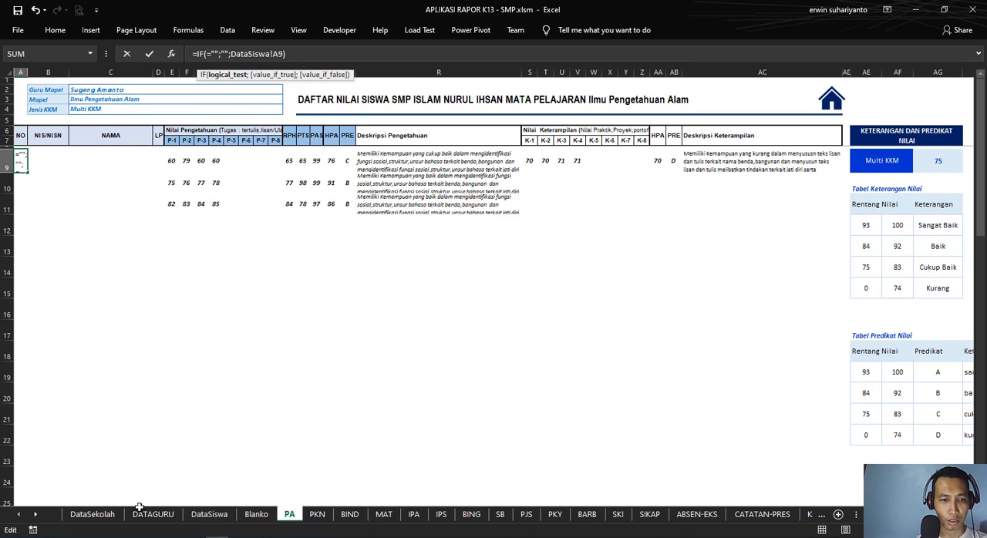
{"action": "left_click", "coordinate": [209, 514]}
{"action": "left_click", "coordinate": [21, 163]}
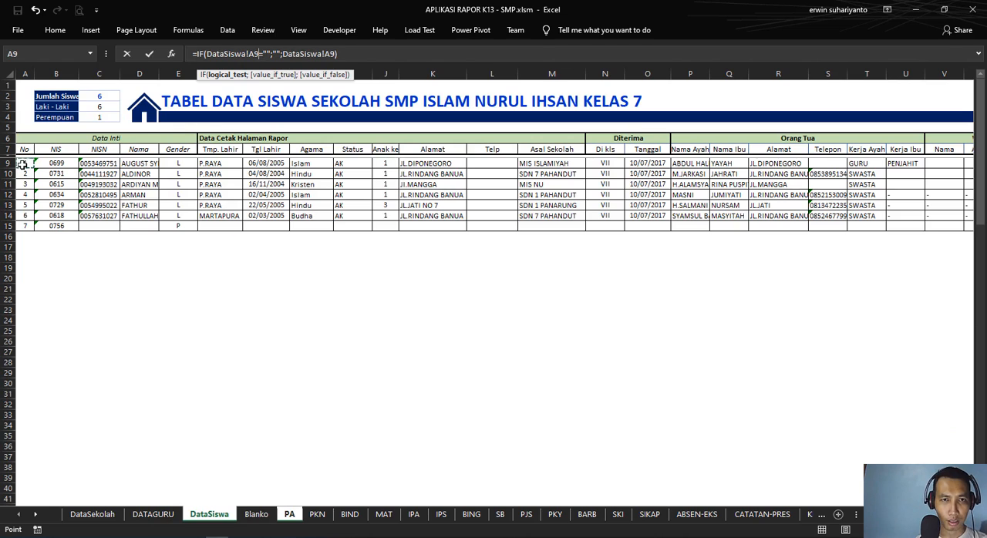
{"action": "key", "text": "Return"}
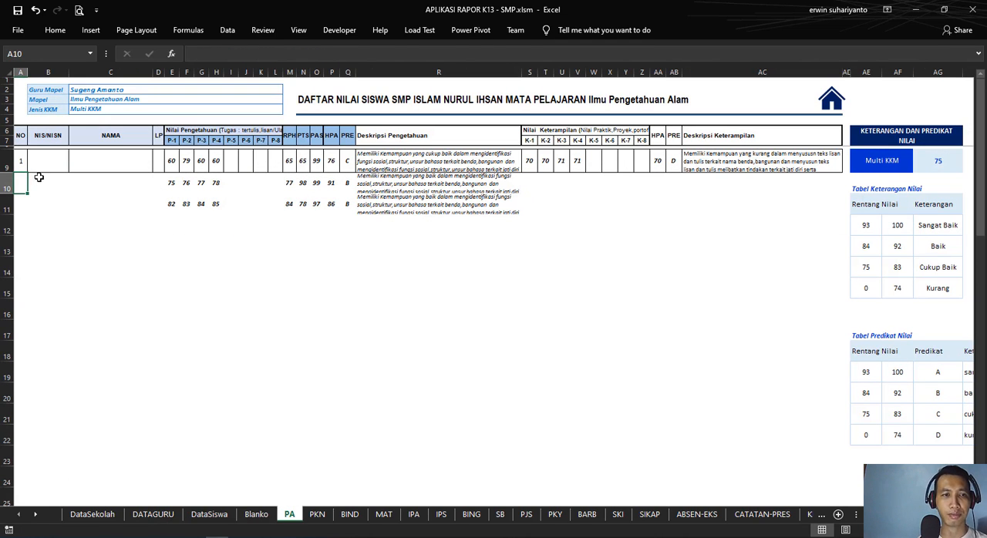
{"action": "left_click", "coordinate": [71, 204]}
{"action": "left_click", "coordinate": [44, 159]}
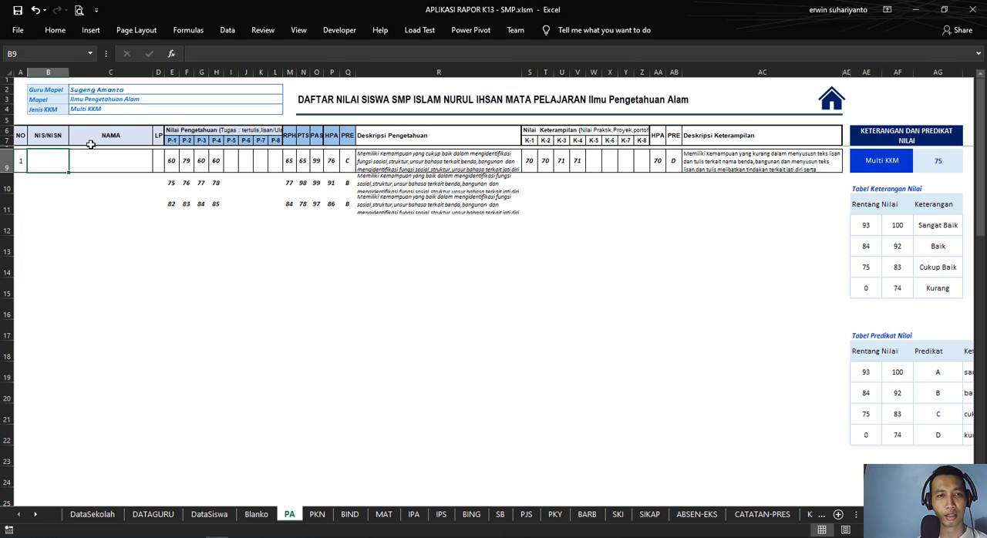
Step: Remove the tested reference from the PA A9 formula and pick DataSiswa!A9 again in its place
{"action": "left_click", "coordinate": [18, 165]}
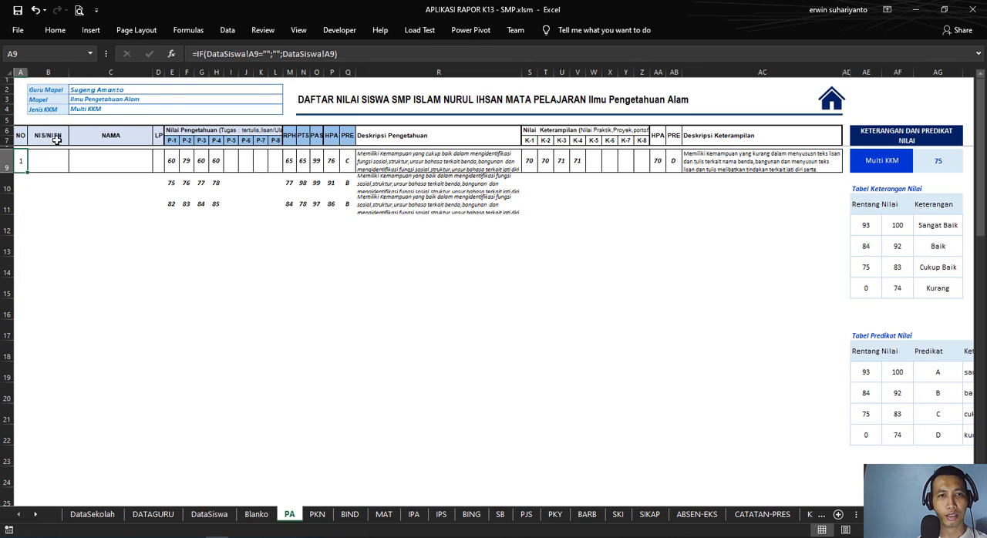
{"action": "left_click", "coordinate": [262, 54]}
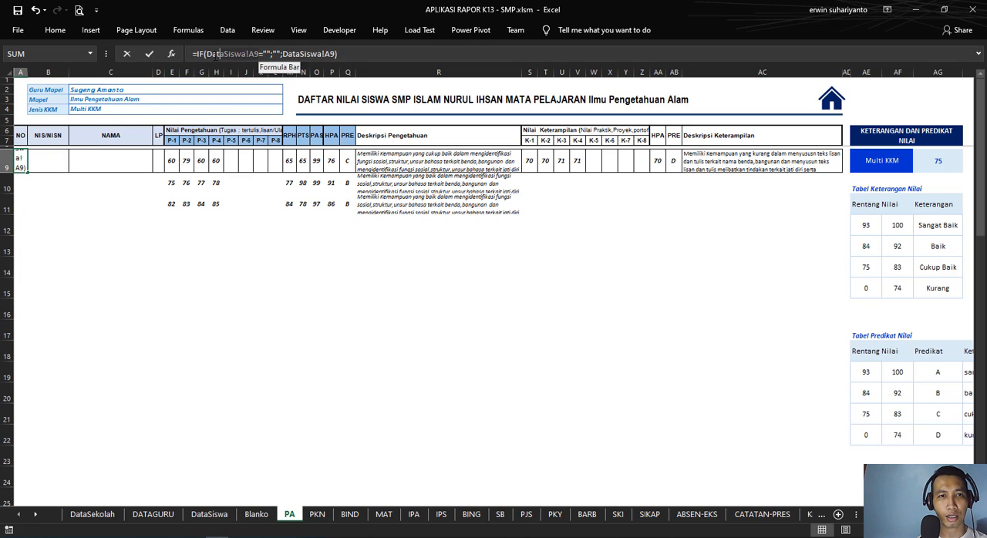
{"action": "key", "text": "Delete"}
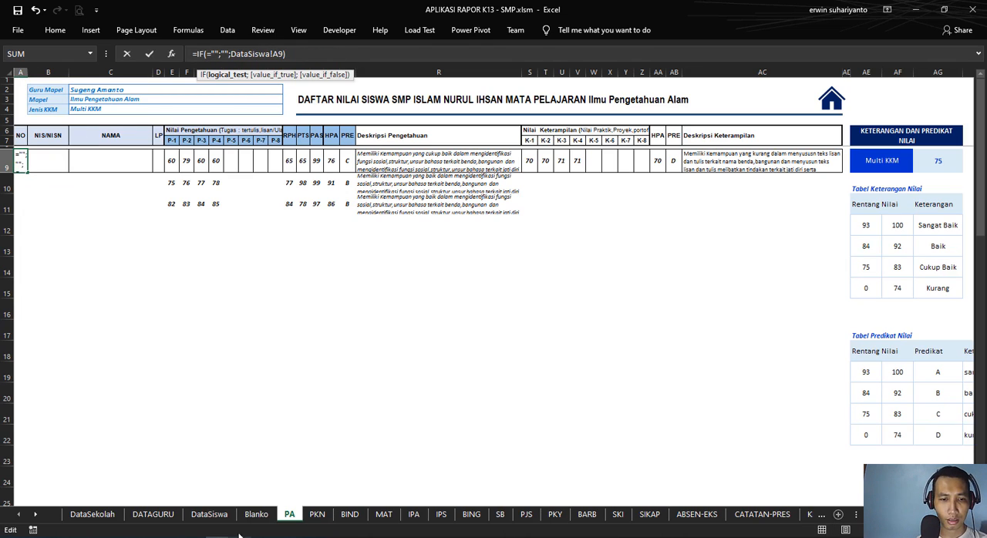
{"action": "left_click", "coordinate": [209, 515]}
{"action": "left_click", "coordinate": [26, 164]}
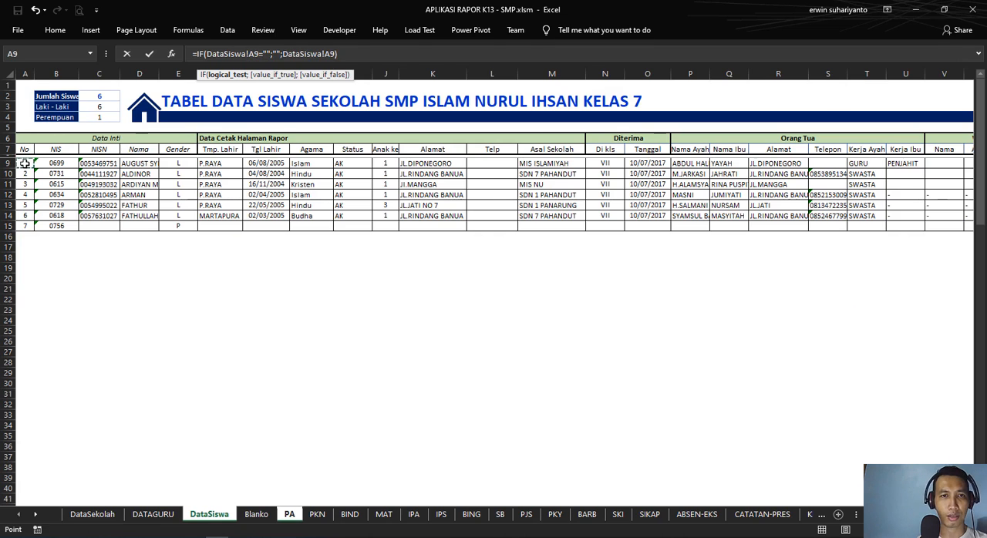
{"action": "key", "text": "Return"}
Step: Enter =IF(DataSiswa!C9="";"";DataSiswa!C9) in PA B9 for the student's NIS/NISN
{"action": "left_click", "coordinate": [61, 164]}
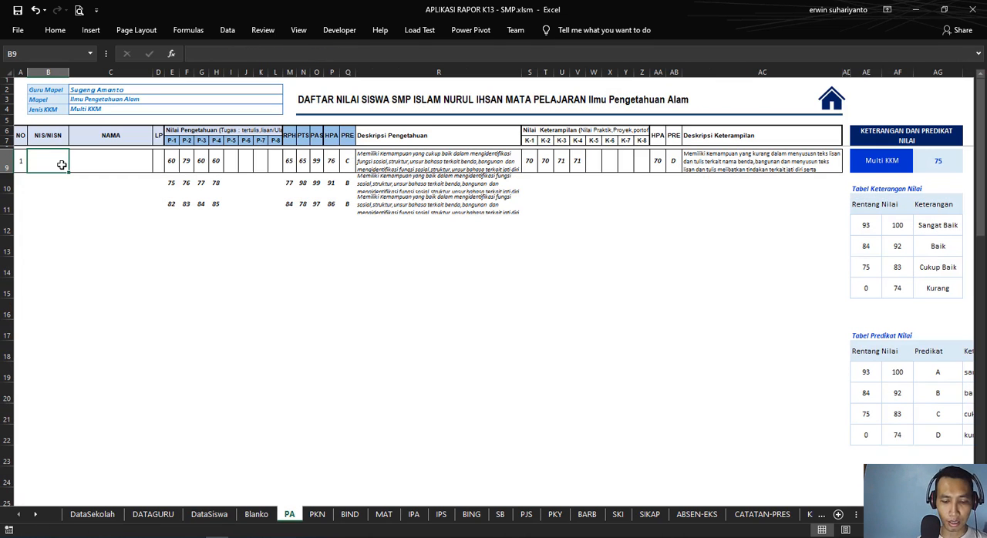
{"action": "type", "text": "=I"}
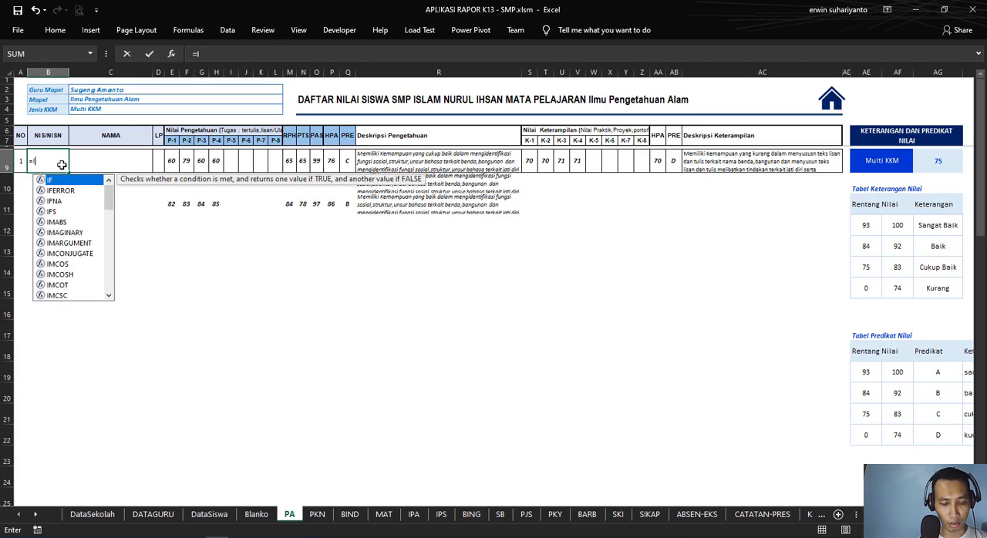
{"action": "type", "text": "F("}
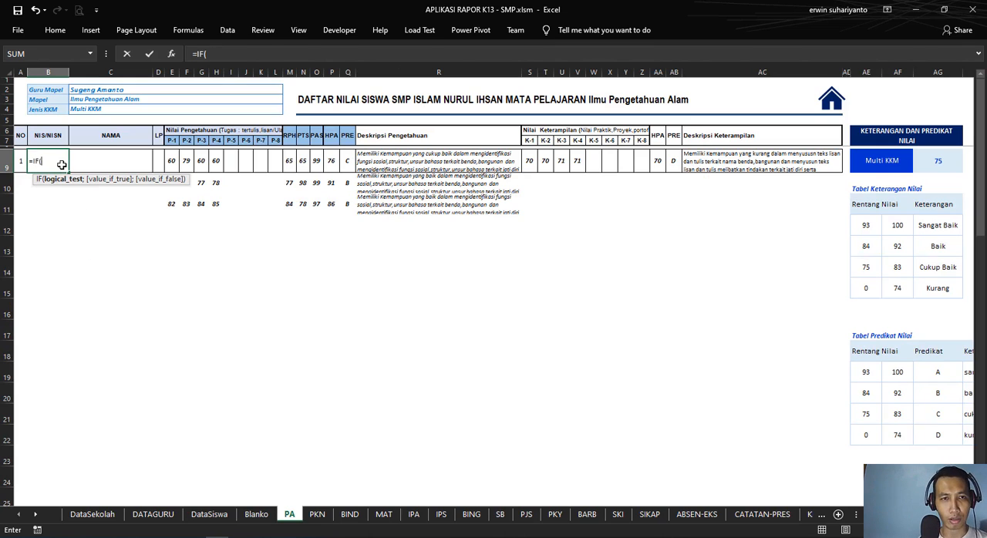
{"action": "left_click", "coordinate": [212, 515]}
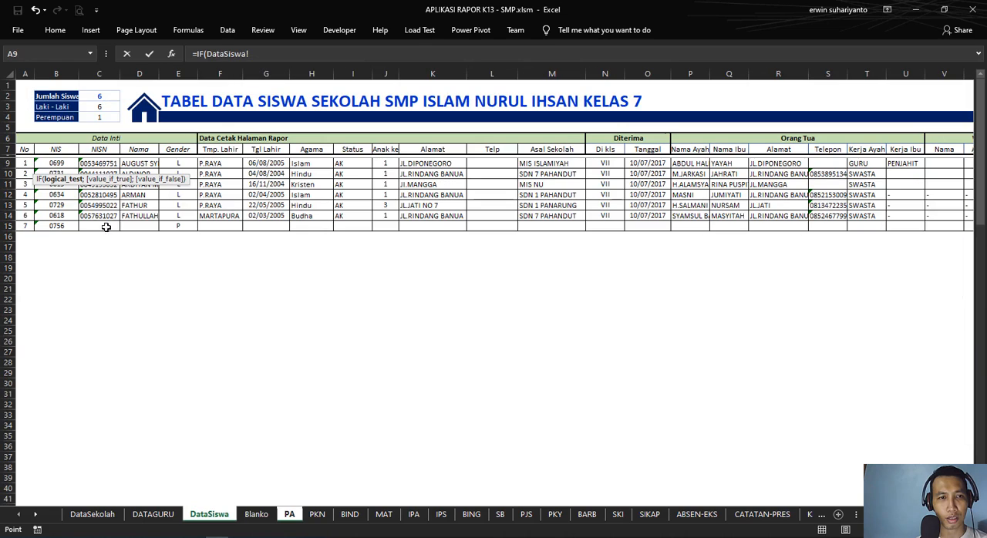
{"action": "left_click", "coordinate": [56, 164]}
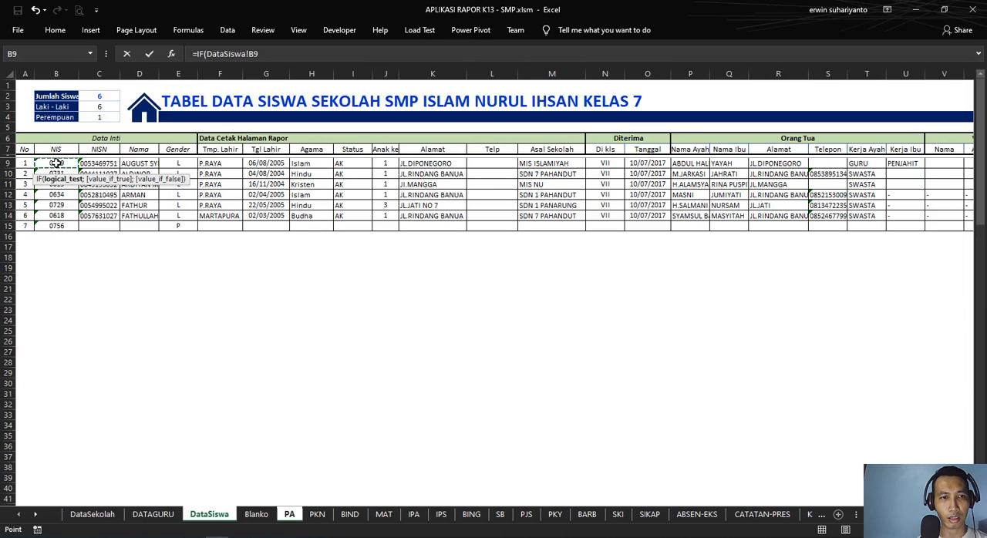
{"action": "left_click", "coordinate": [88, 163]}
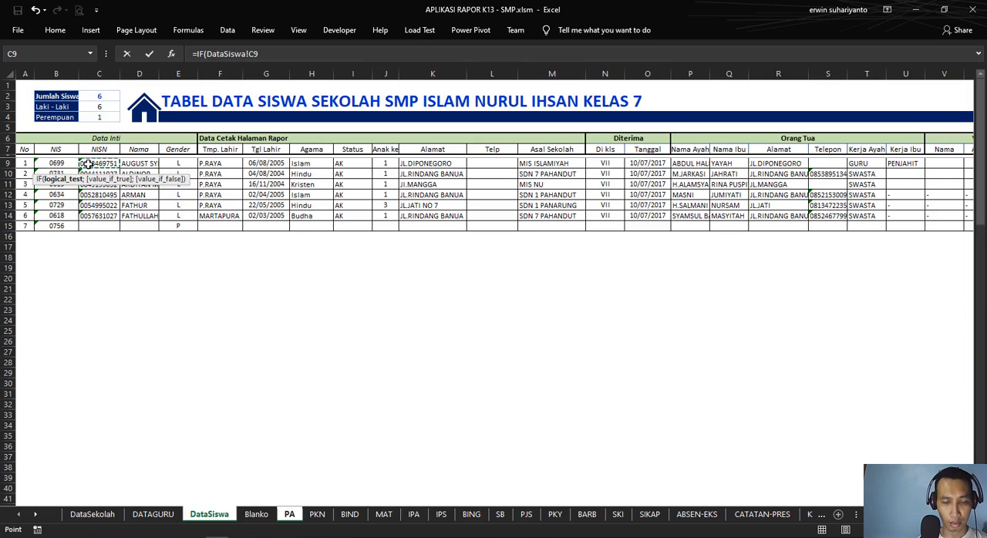
{"action": "type", "text": "=\"\";"}
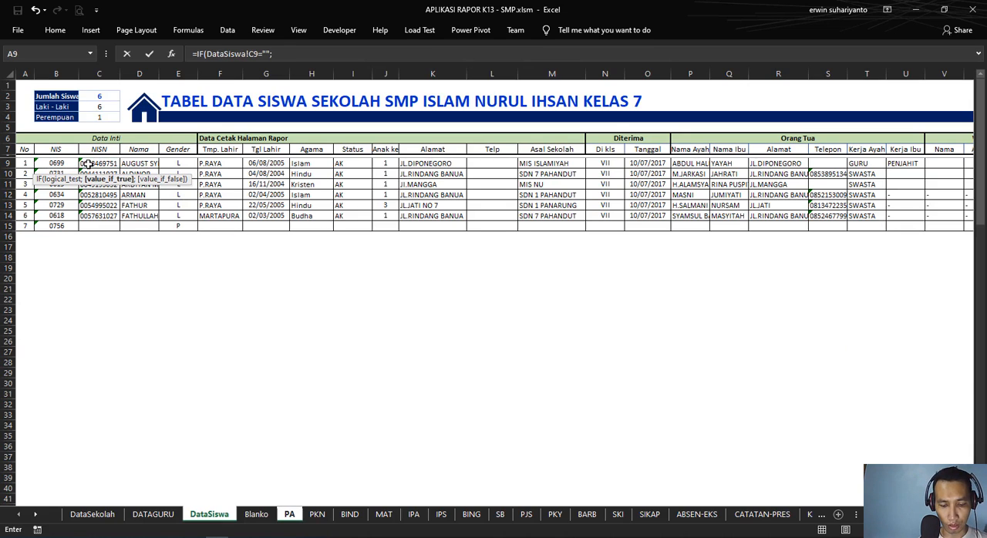
{"action": "type", "text": "\"\";"}
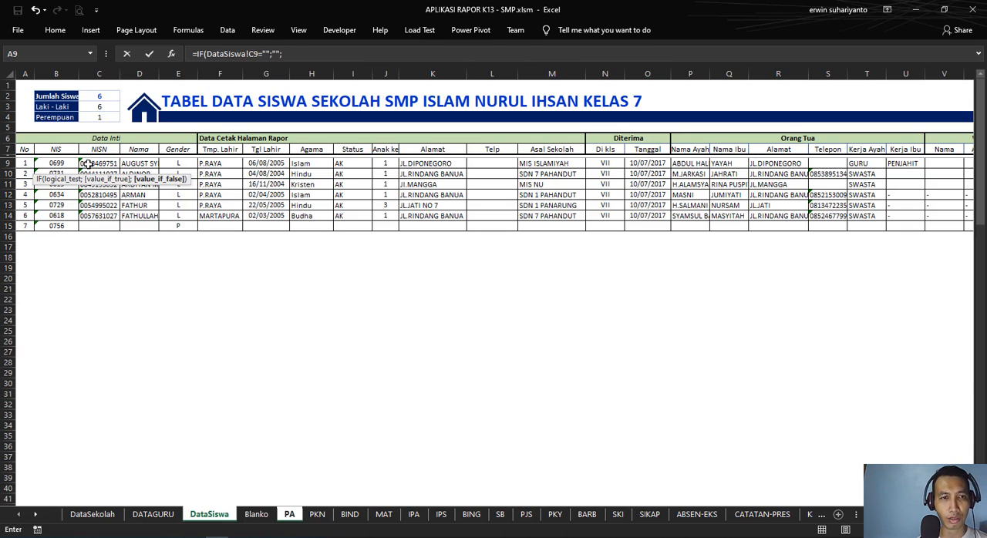
{"action": "left_click", "coordinate": [89, 164]}
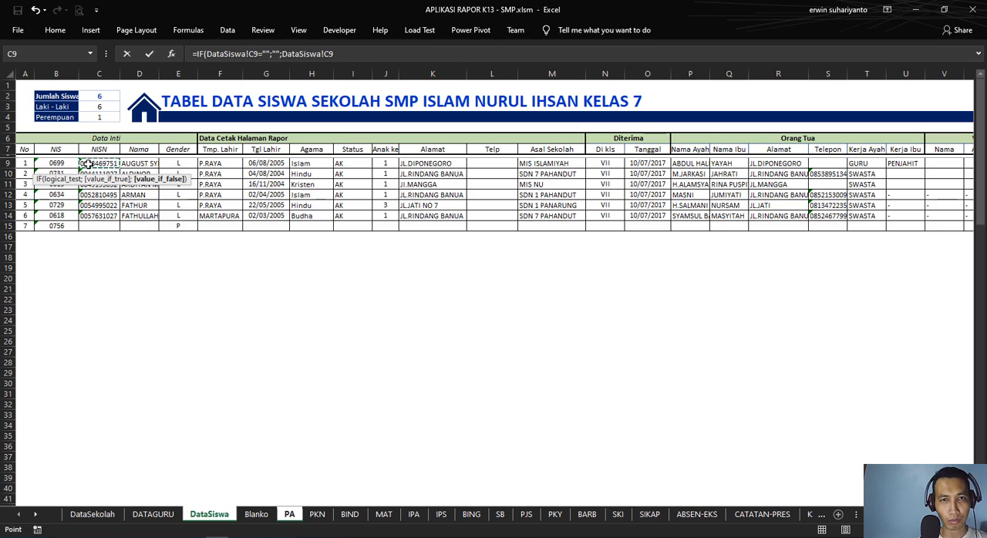
{"action": "type", "text": ")"}
{"action": "key", "text": "Return"}
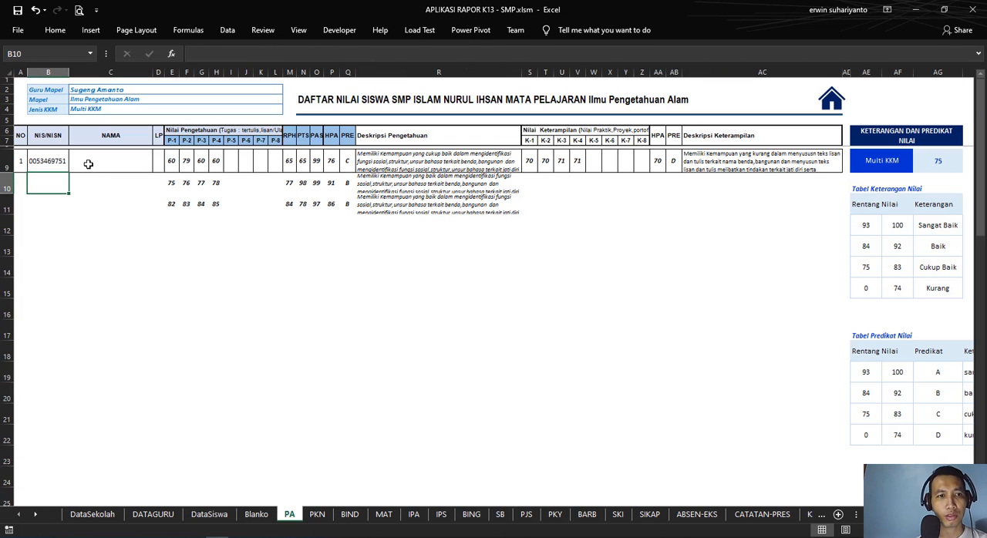
Step: Enter =IF(DataSiswa!D9="";"";DataSiswa!D9) in PA C9 for the student's name
{"action": "left_click", "coordinate": [89, 164]}
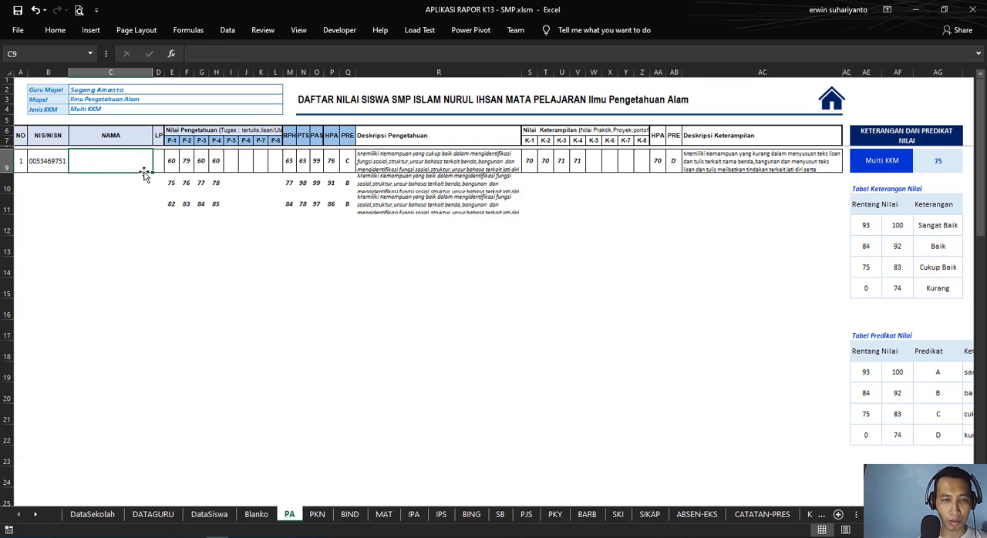
{"action": "type", "text": "="}
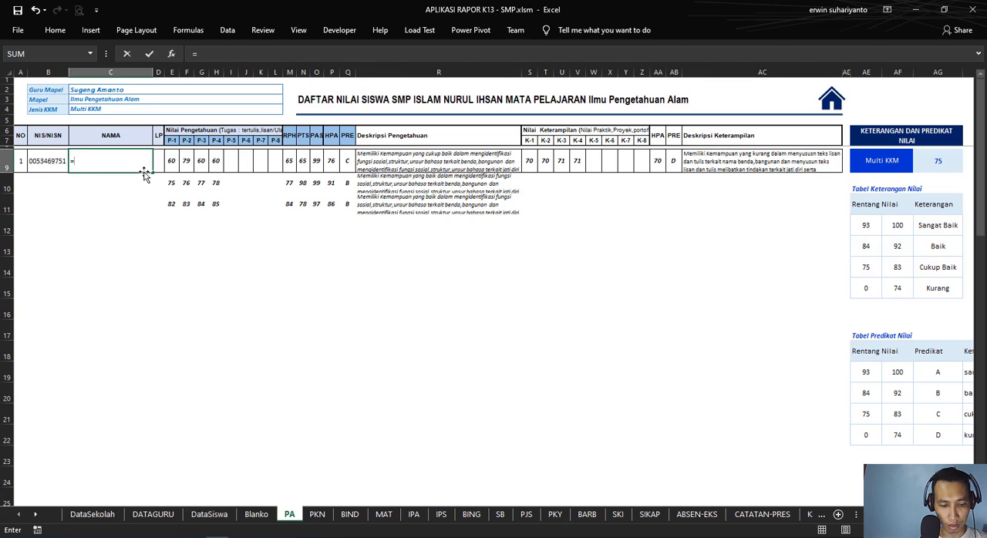
{"action": "type", "text": "IF("}
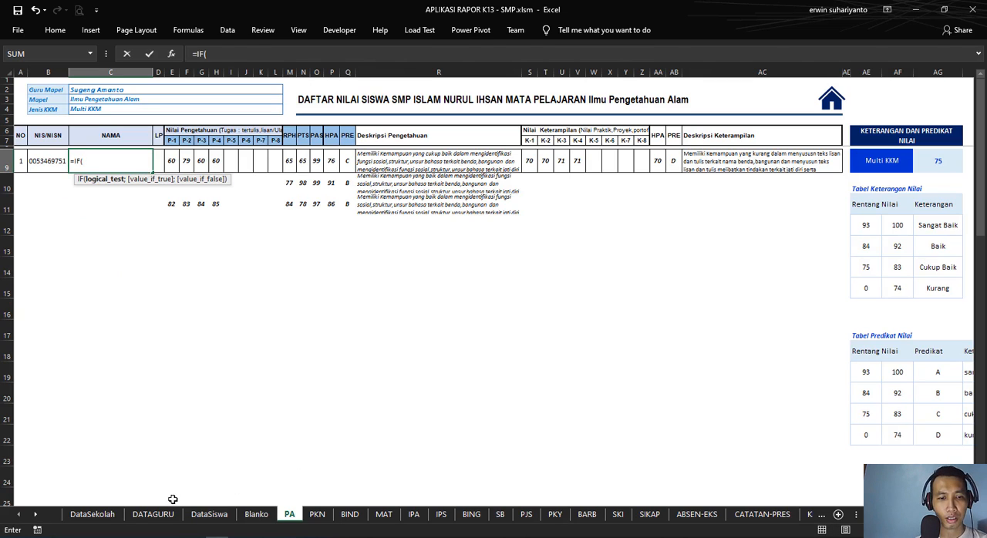
{"action": "left_click", "coordinate": [209, 514]}
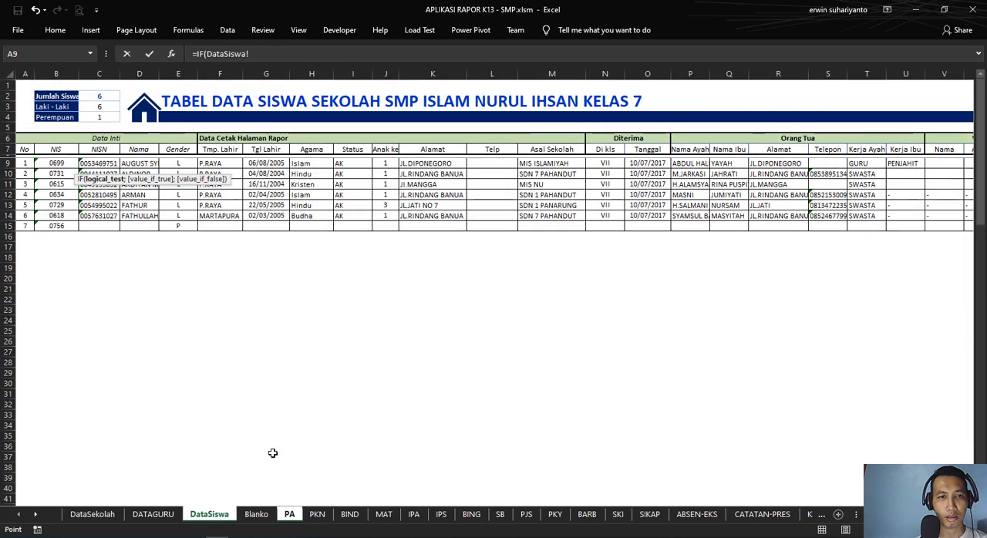
{"action": "left_click", "coordinate": [145, 163]}
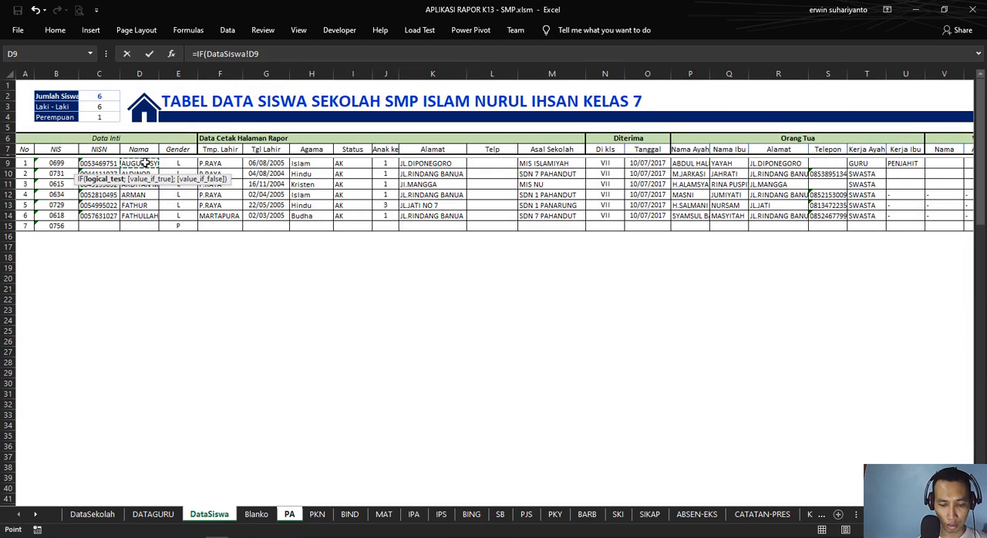
{"action": "type", "text": "=\"\";"}
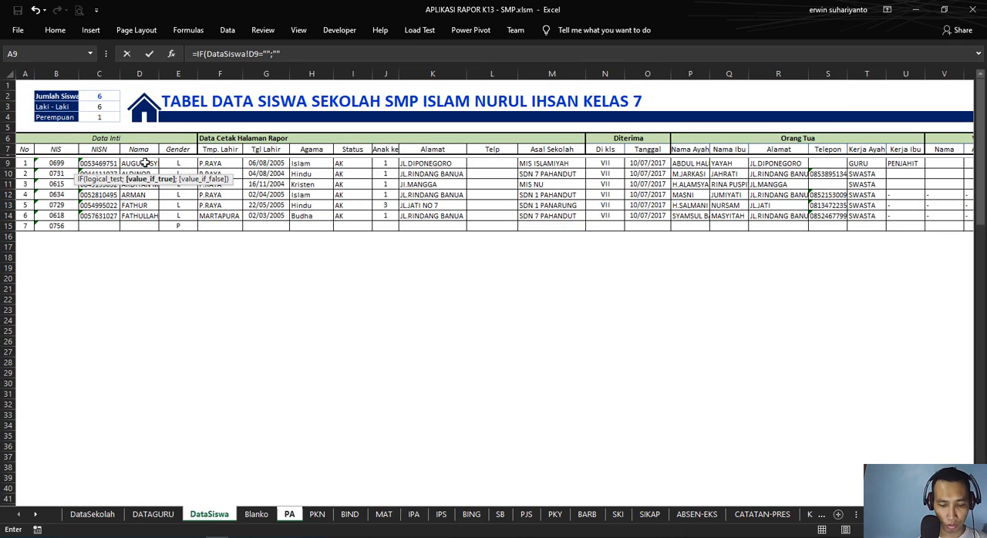
{"action": "type", "text": ";"}
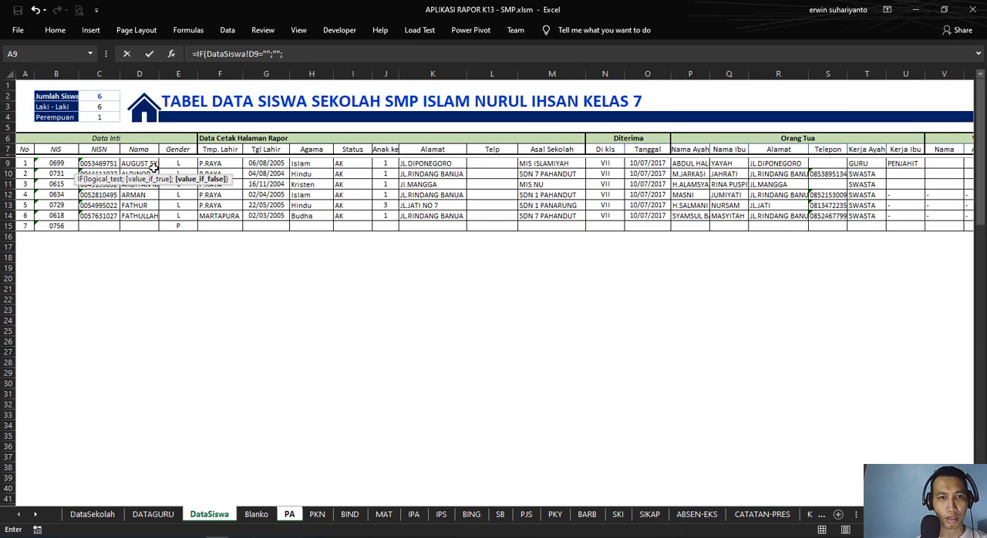
{"action": "left_click", "coordinate": [136, 163]}
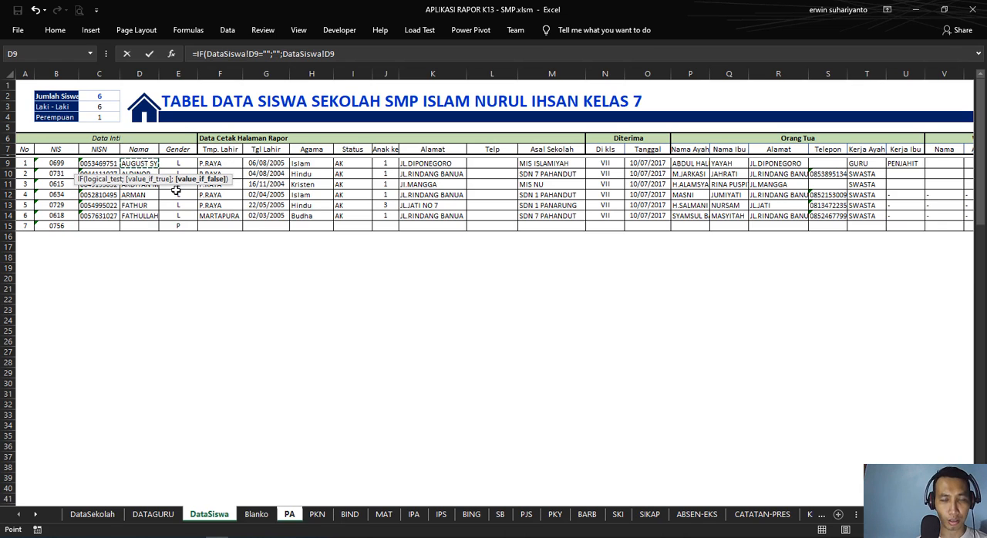
{"action": "key", "text": "Return"}
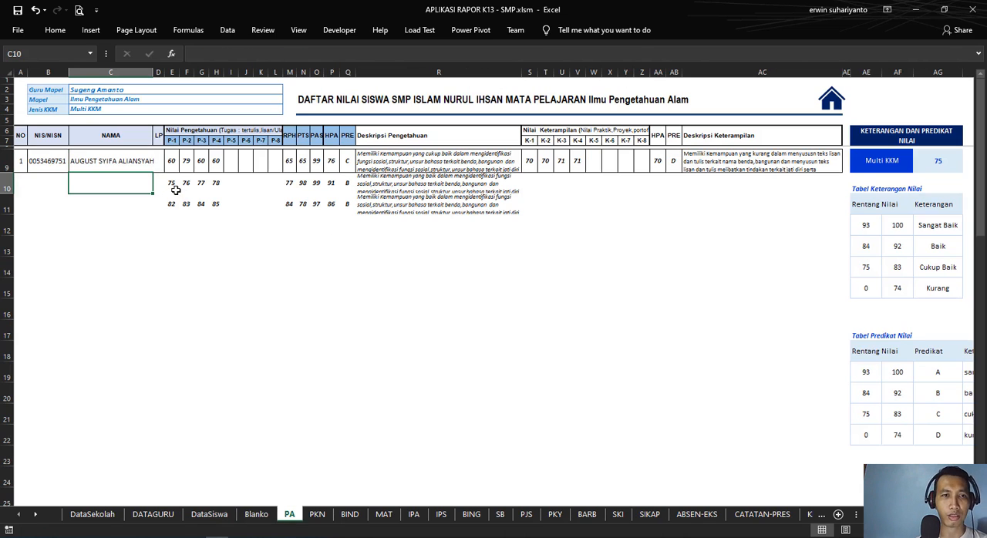
Step: Widen the NAMA column slightly and enter =IF(DataSiswa!E9="";"";DataSiswa!D9) in PA D9 under LP
{"action": "left_click", "coordinate": [158, 161]}
{"action": "left_click_drag", "start_coordinate": [153, 73], "coordinate": [160, 76]}
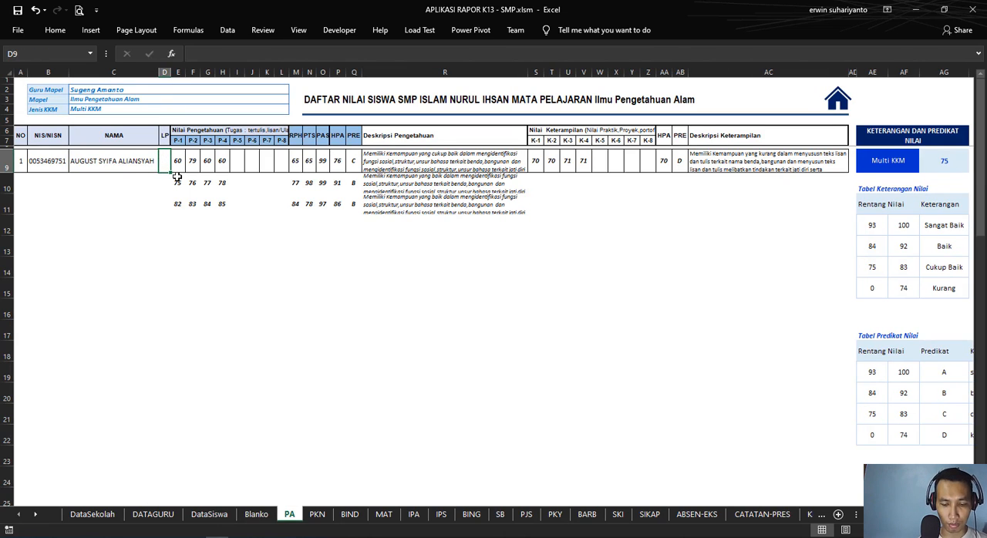
{"action": "type", "text": "=IF"}
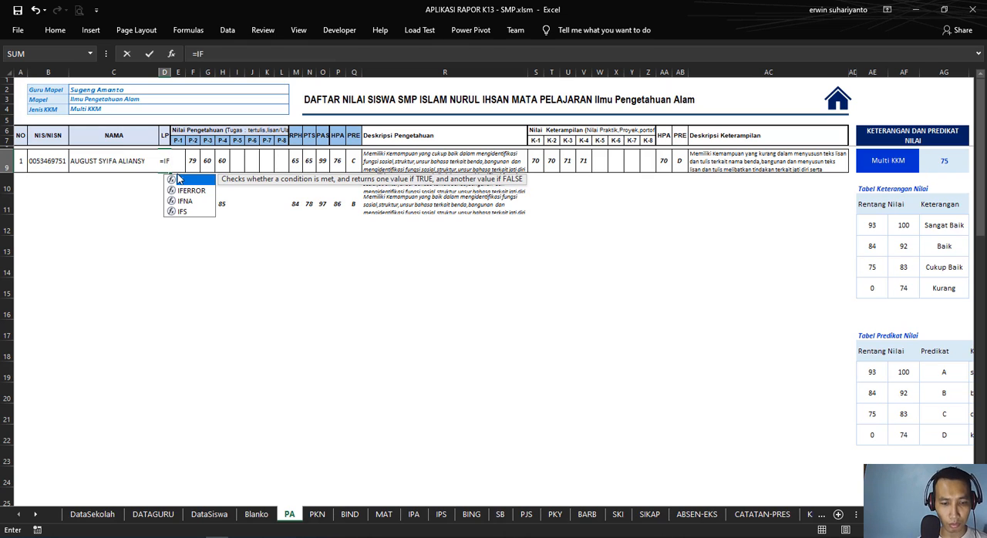
{"action": "type", "text": "("}
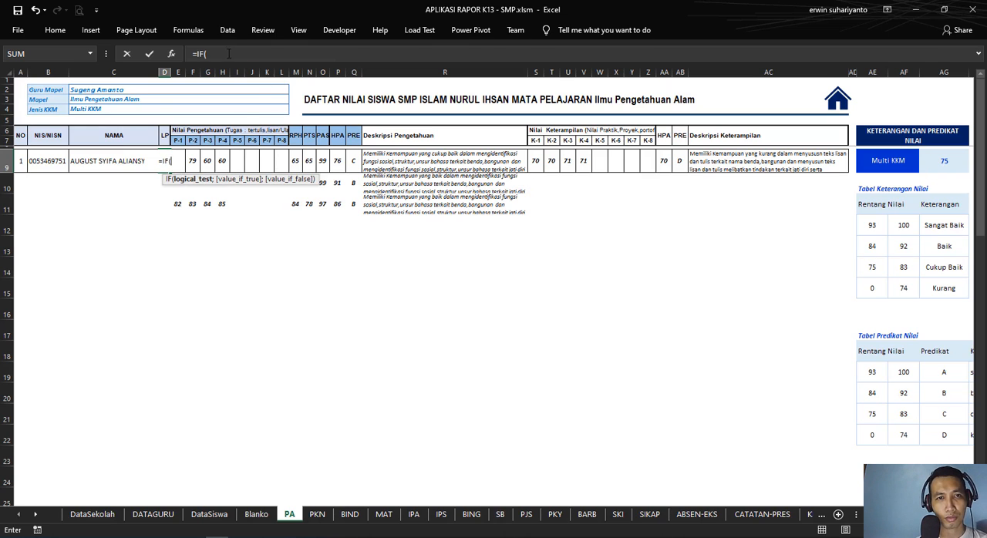
{"action": "left_click", "coordinate": [228, 53]}
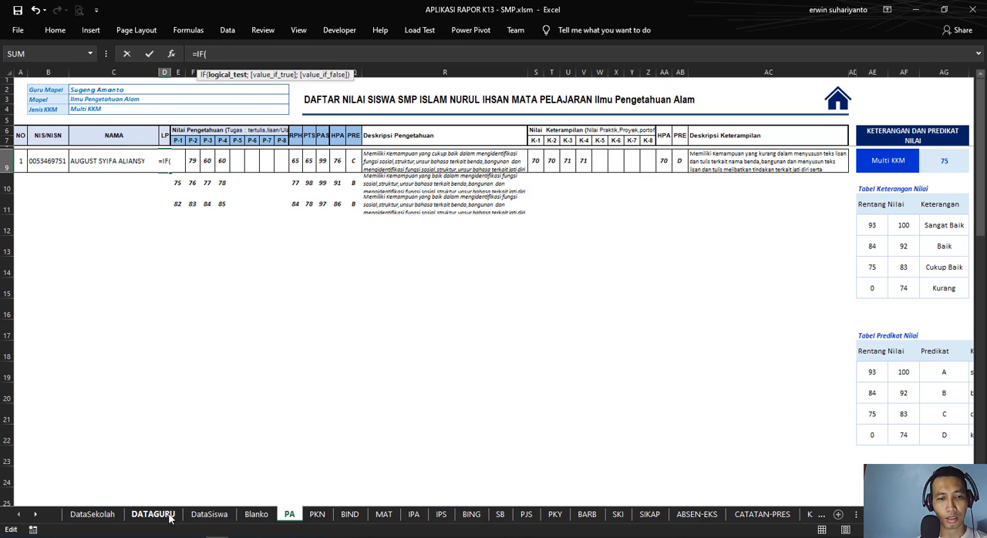
{"action": "left_click", "coordinate": [209, 514]}
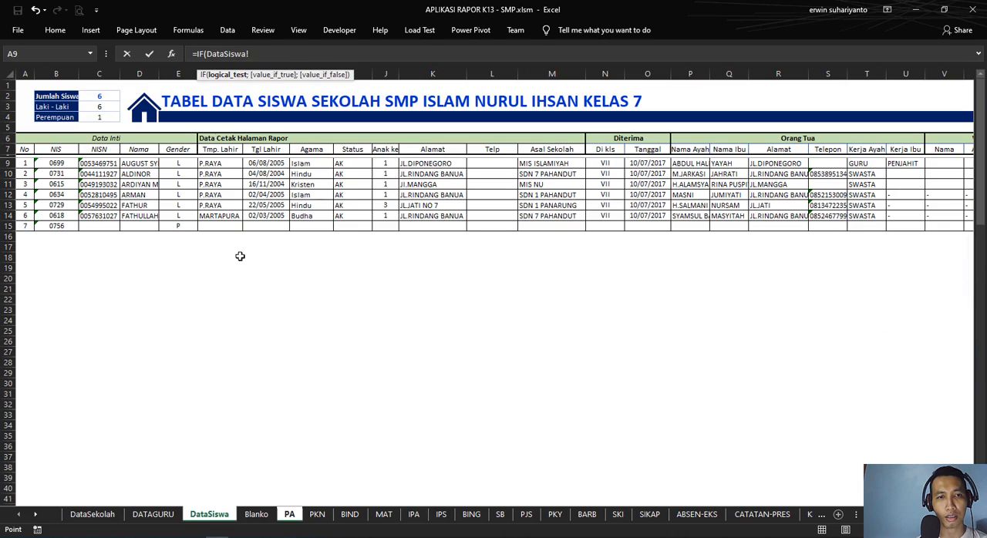
{"action": "left_click", "coordinate": [183, 164]}
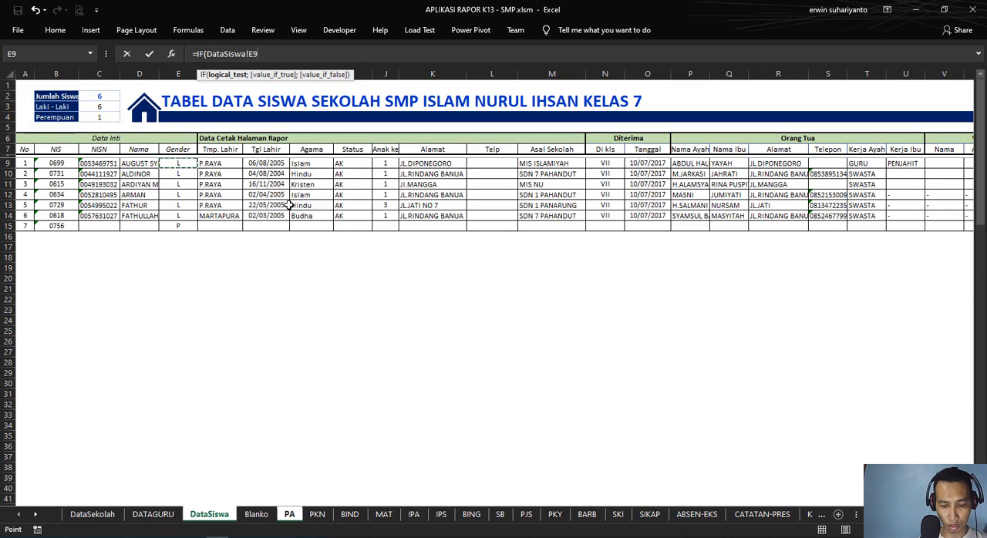
{"action": "type", "text": "=\"\";"}
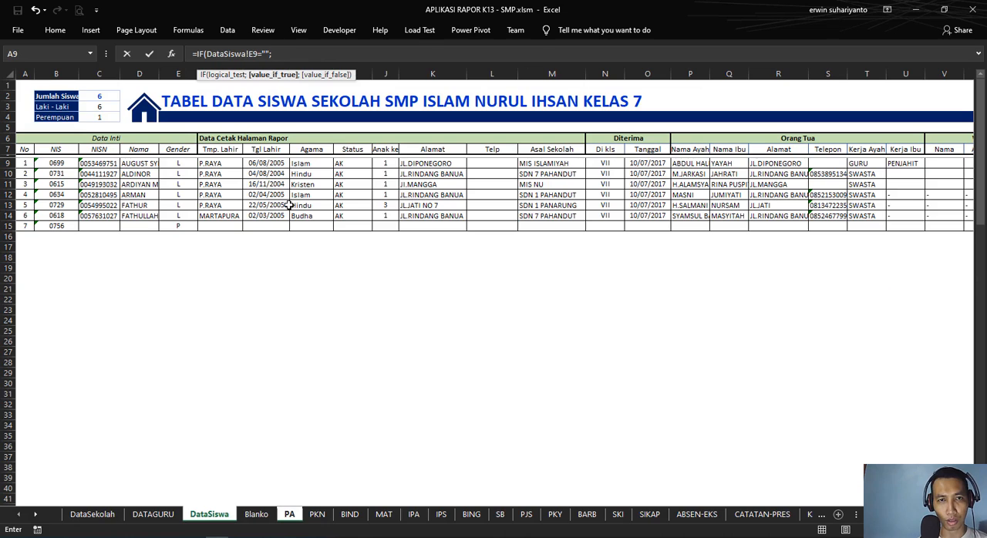
{"action": "type", "text": "\"\";"}
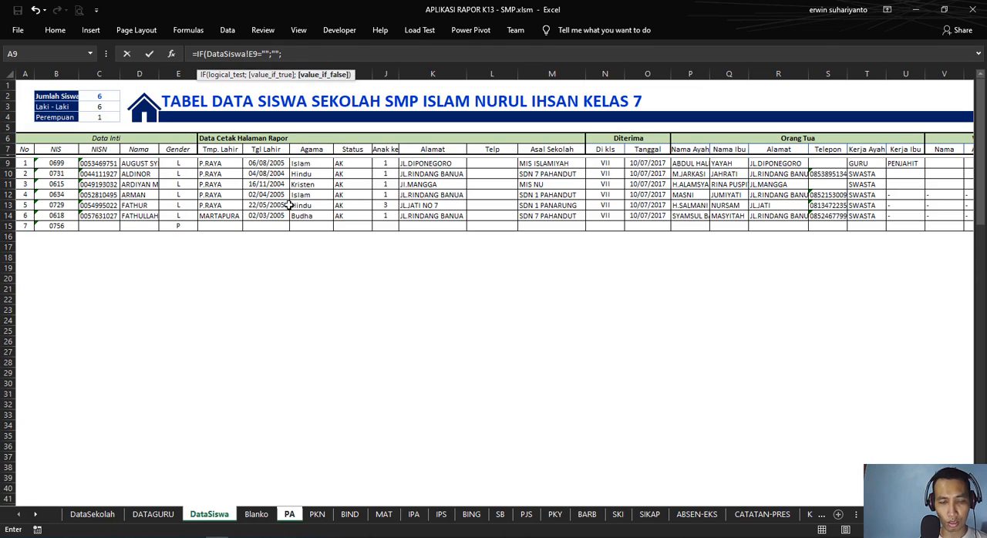
{"action": "left_click", "coordinate": [143, 164]}
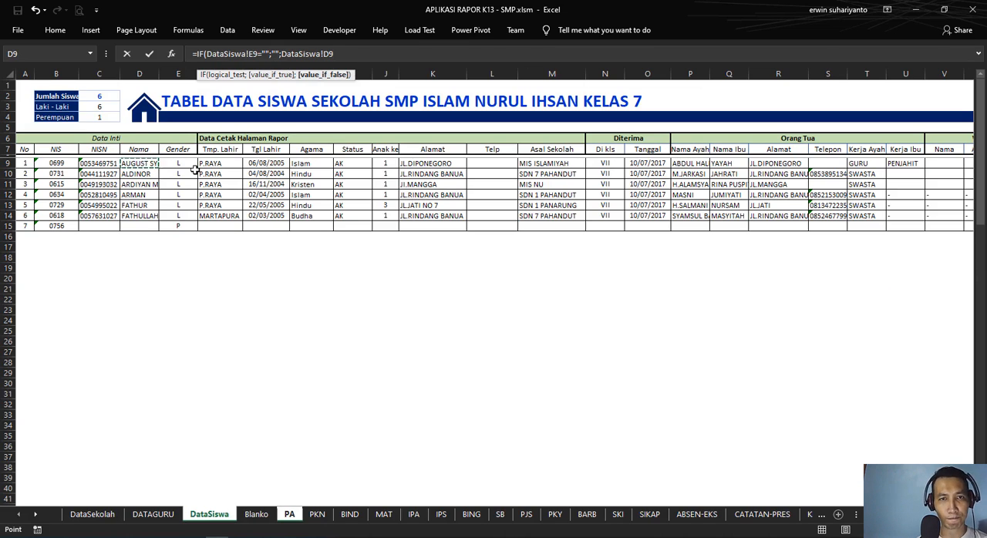
{"action": "key", "text": "Return"}
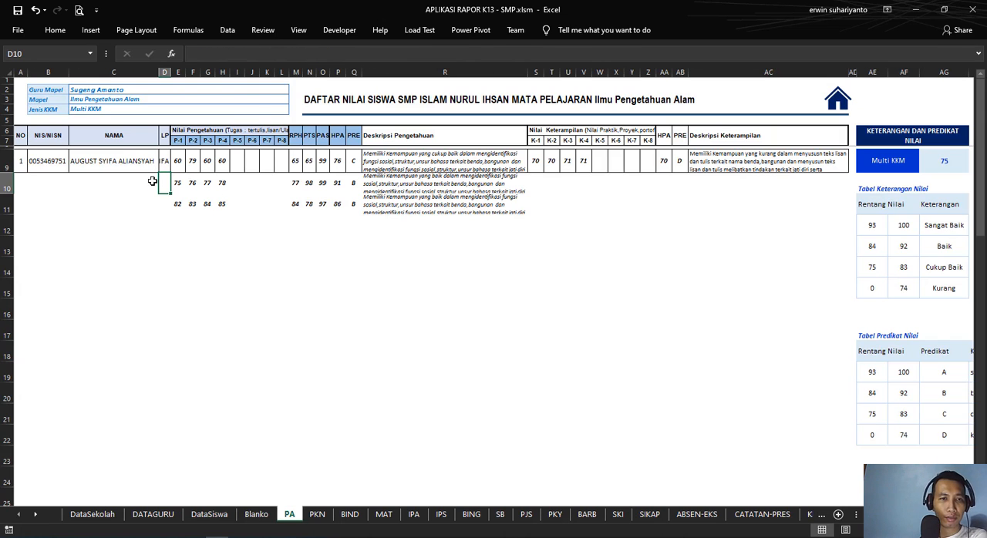
Step: Replace the value-if-false reference in the PA D9 formula so it reads =IF(DataSiswa!E9="";"";DataSiswa!E9)
{"action": "left_click", "coordinate": [163, 161]}
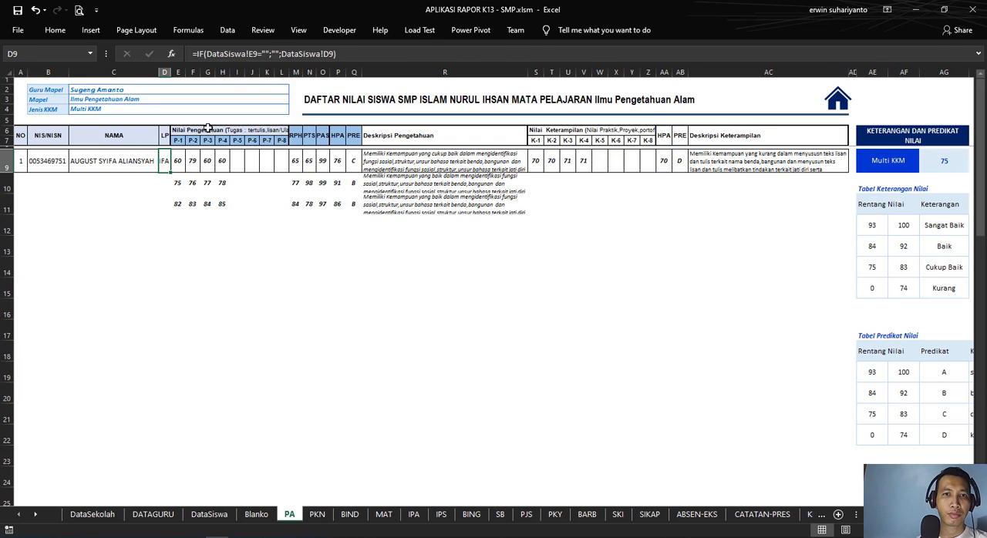
{"action": "left_click", "coordinate": [337, 53]}
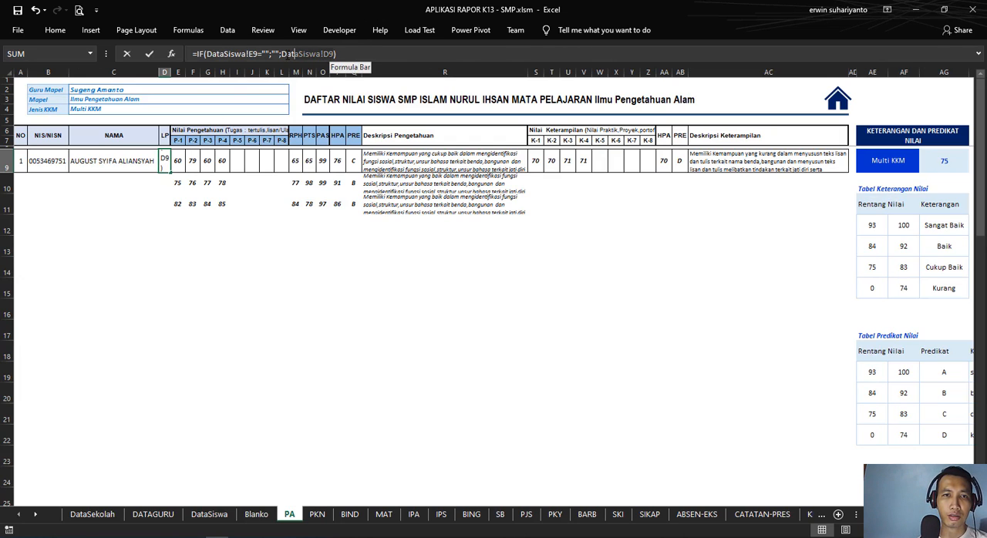
{"action": "key", "text": "BackSpace"}
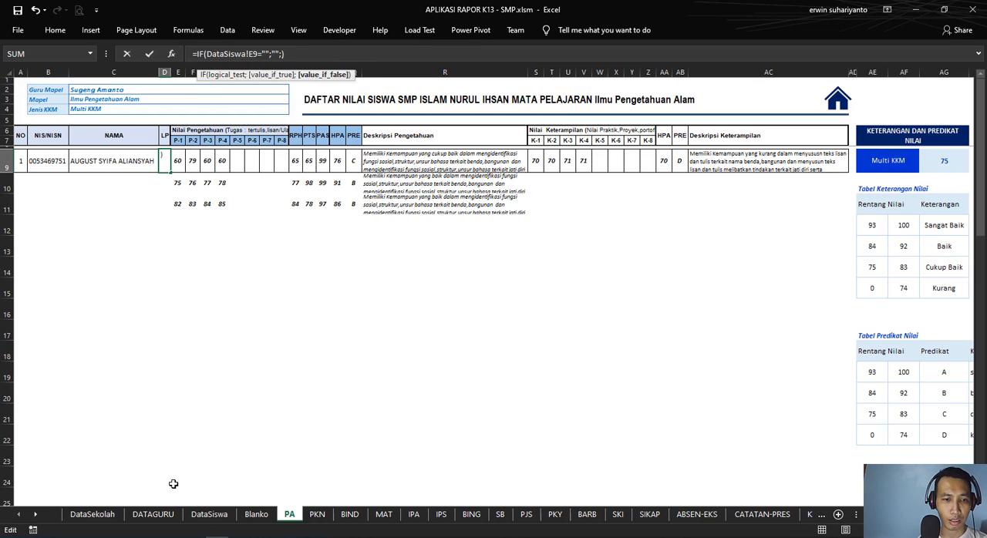
{"action": "left_click", "coordinate": [210, 515]}
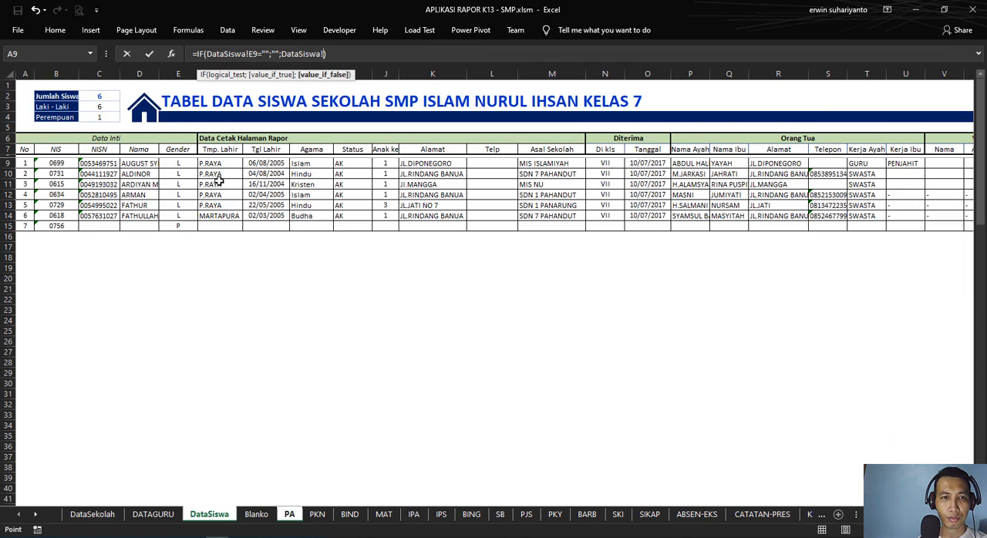
{"action": "left_click", "coordinate": [182, 165]}
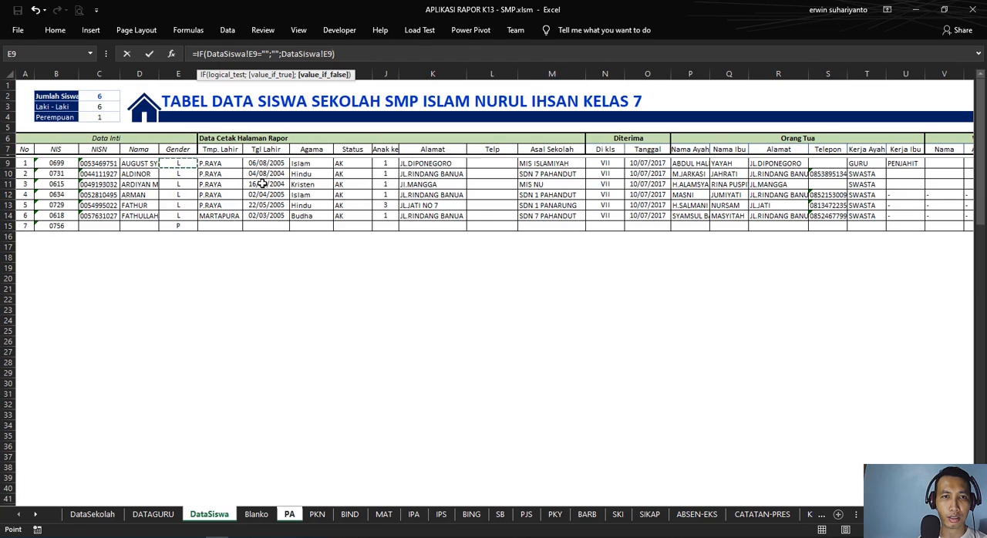
{"action": "key", "text": "Return"}
{"action": "left_click", "coordinate": [166, 164]}
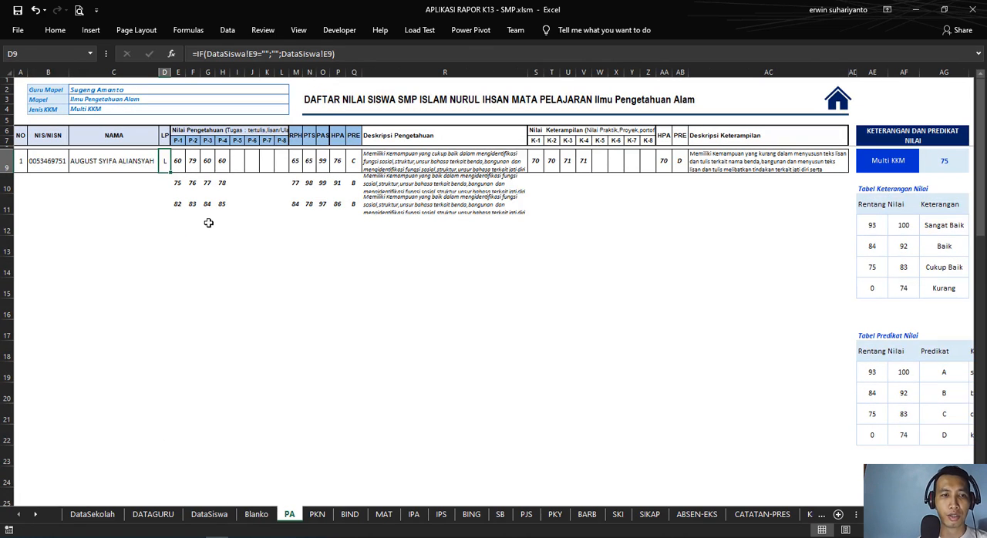
Step: Fill the PA student formulas from A9:D9 down through row 50
{"action": "left_click_drag", "start_coordinate": [19, 162], "coordinate": [191, 377]}
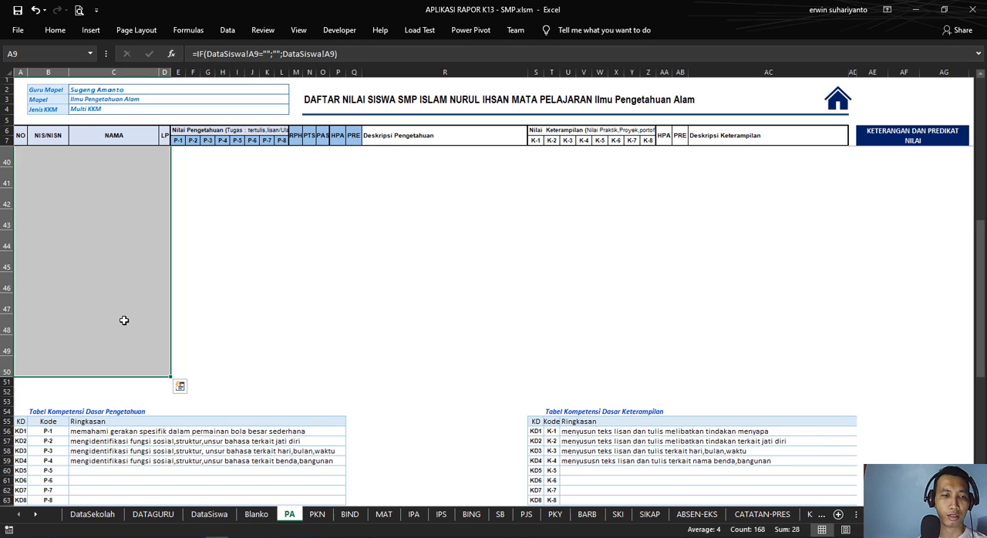
{"action": "left_click", "coordinate": [337, 285]}
{"action": "scroll", "coordinate": [342, 267], "scroll_direction": "down", "scroll_amount": 4}
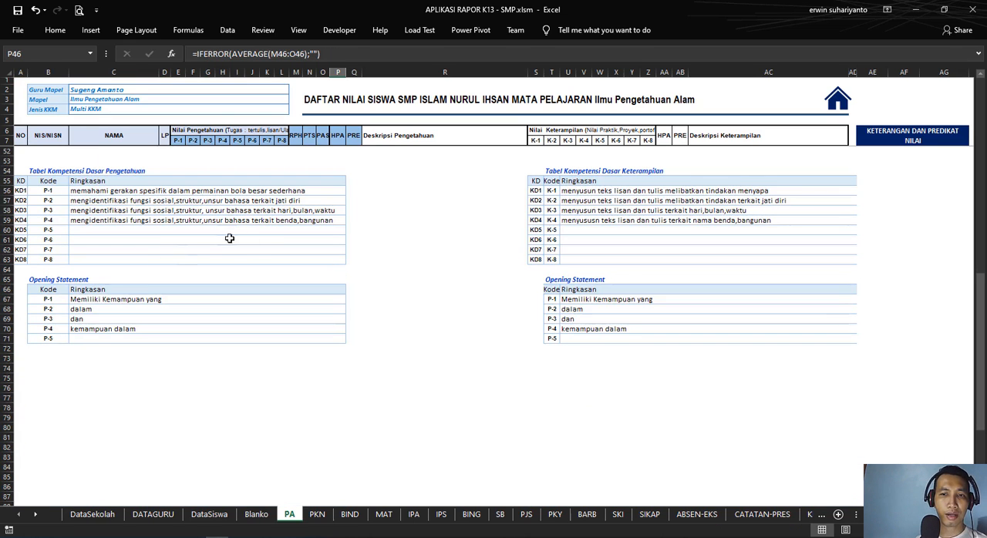
{"action": "scroll", "coordinate": [232, 250], "scroll_direction": "up", "scroll_amount": 14}
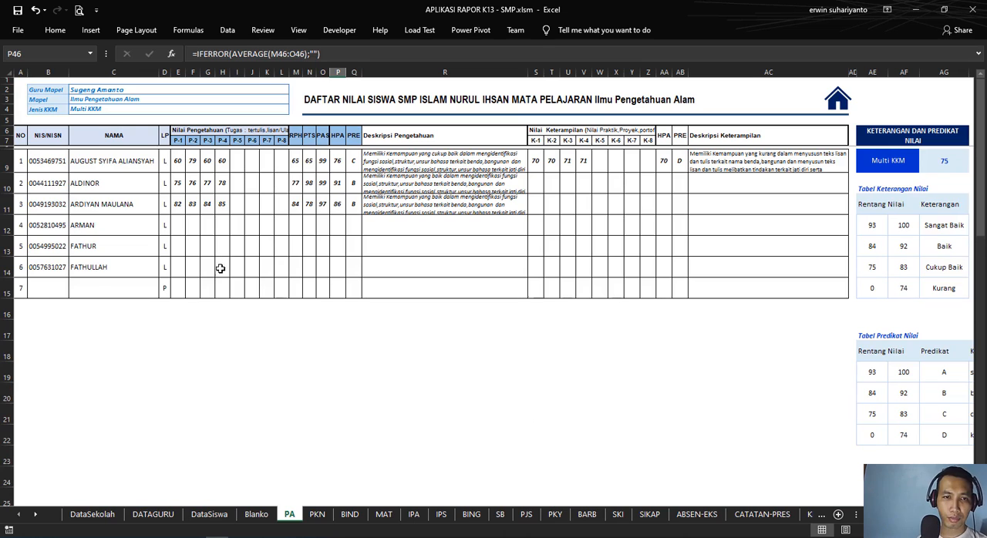
{"action": "left_click", "coordinate": [105, 204]}
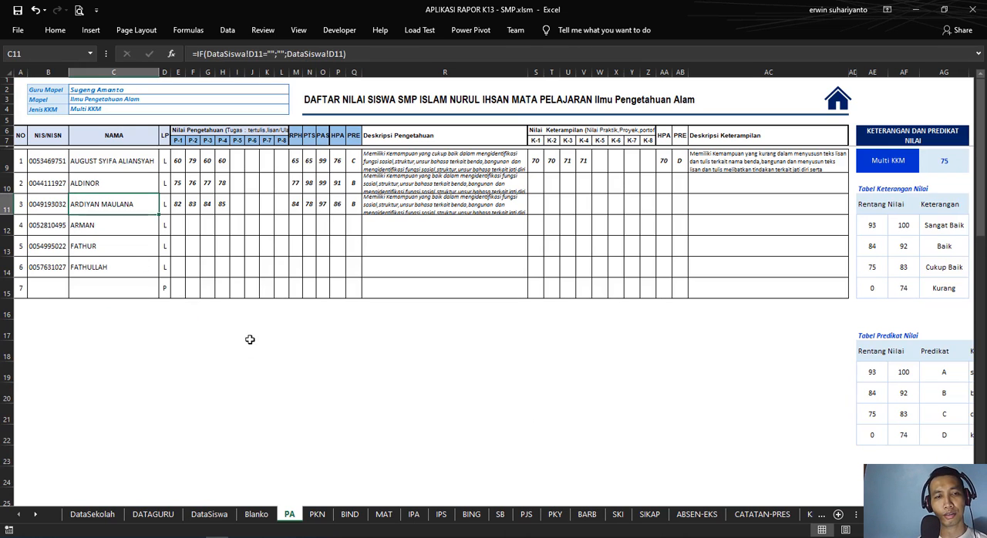
{"action": "left_click", "coordinate": [251, 344]}
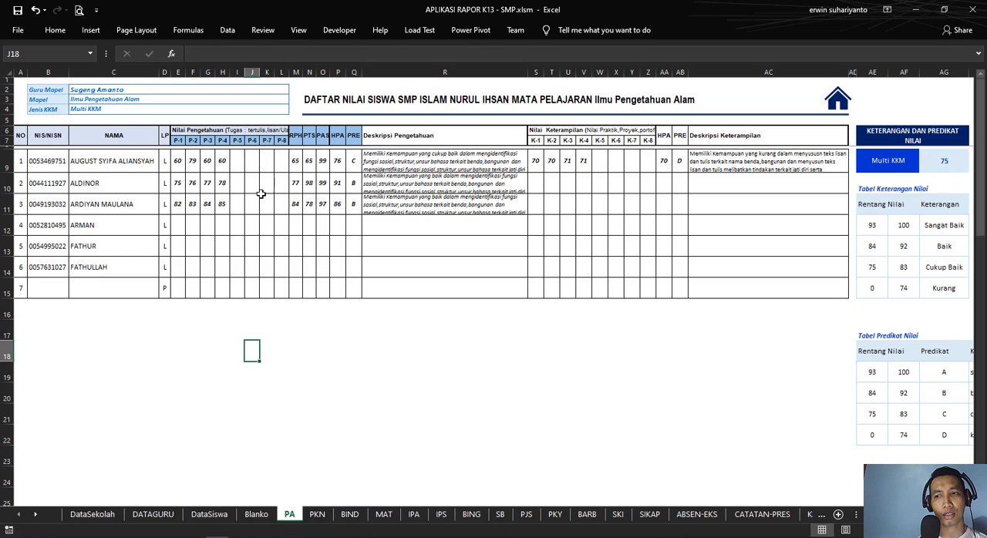
Step: Examine the KKM lookup formula in AG9 and the knowledge HPA average formula in P9 on PA
{"action": "scroll", "coordinate": [494, 294], "scroll_direction": "right", "scroll_amount": 3}
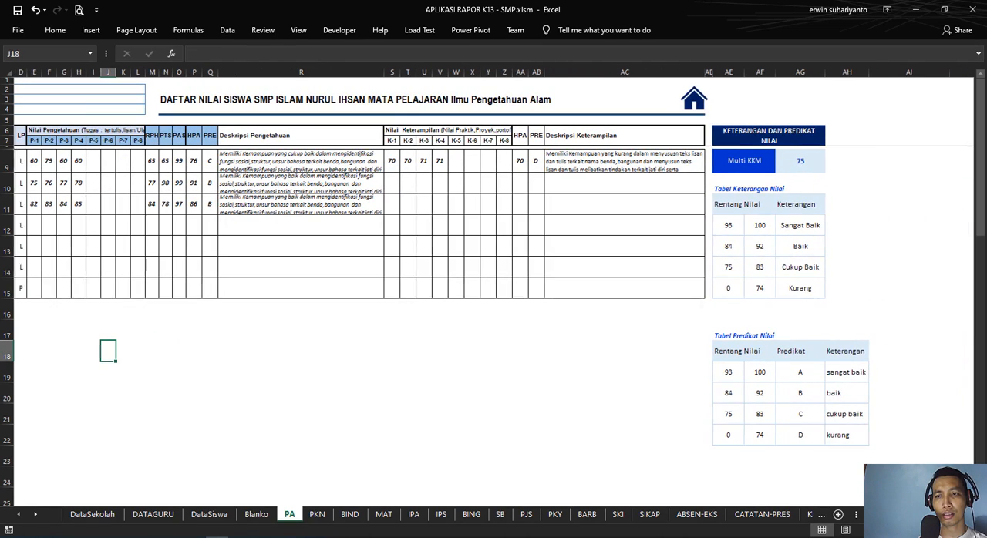
{"action": "left_click", "coordinate": [806, 162]}
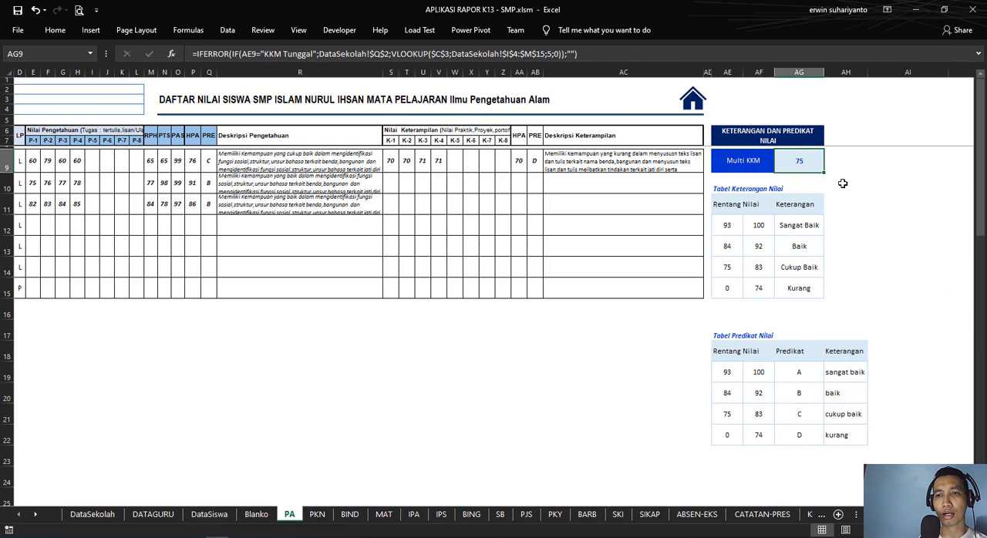
{"action": "left_click", "coordinate": [871, 185]}
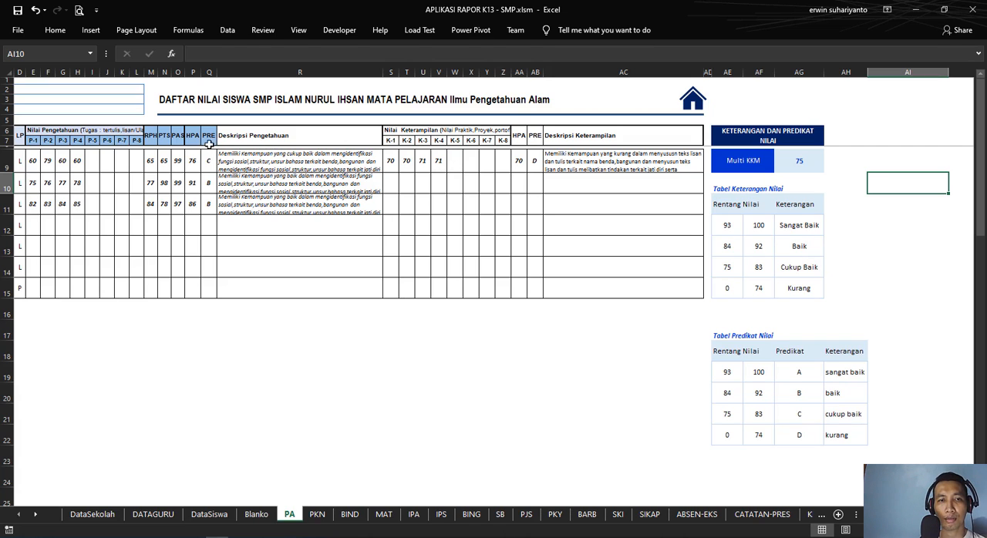
{"action": "left_click", "coordinate": [195, 162]}
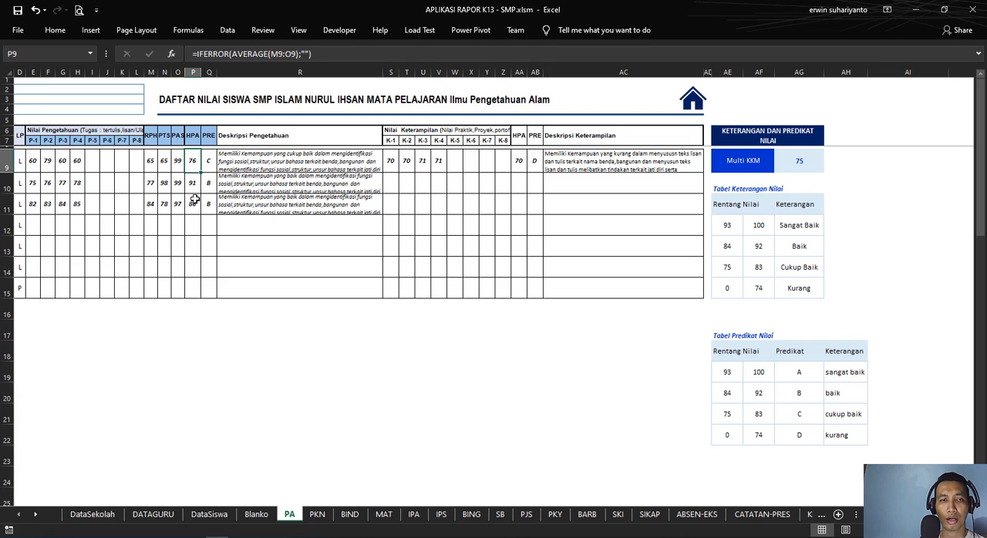
{"action": "left_click", "coordinate": [176, 159]}
{"action": "left_click", "coordinate": [192, 163]}
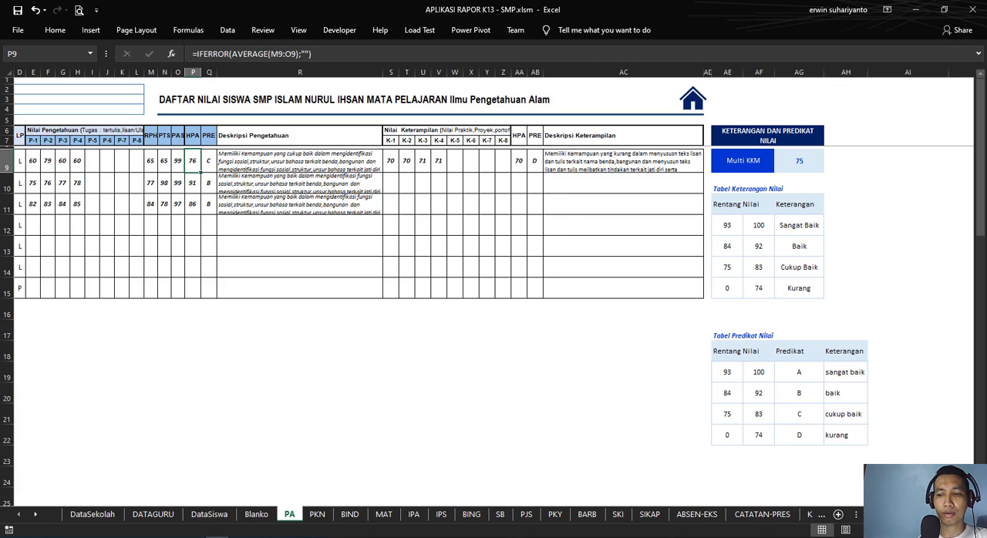
Step: Review the competency and Opening Statement tables below the PA grades and the description formulas in R9 and AC9
{"action": "left_click_drag", "start_coordinate": [898, 515], "coordinate": [880, 514]}
{"action": "scroll", "coordinate": [528, 348], "scroll_direction": "down", "scroll_amount": 16}
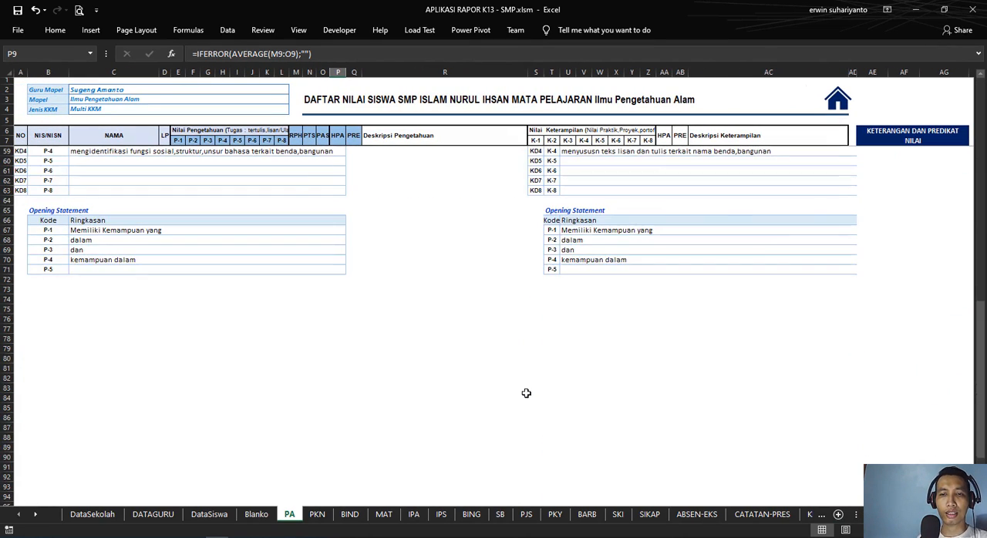
{"action": "scroll", "coordinate": [526, 394], "scroll_direction": "up", "scroll_amount": 3}
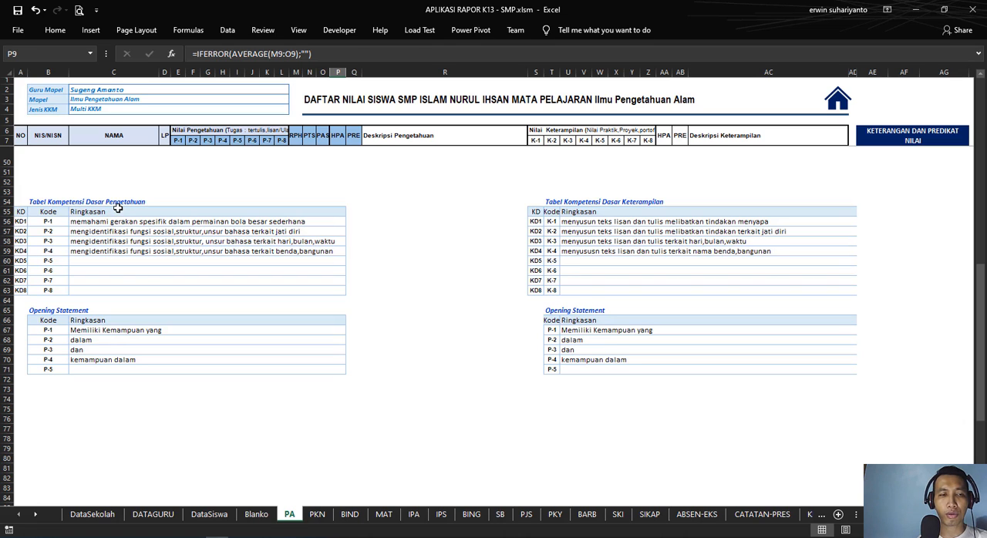
{"action": "scroll", "coordinate": [391, 212], "scroll_direction": "up", "scroll_amount": 14}
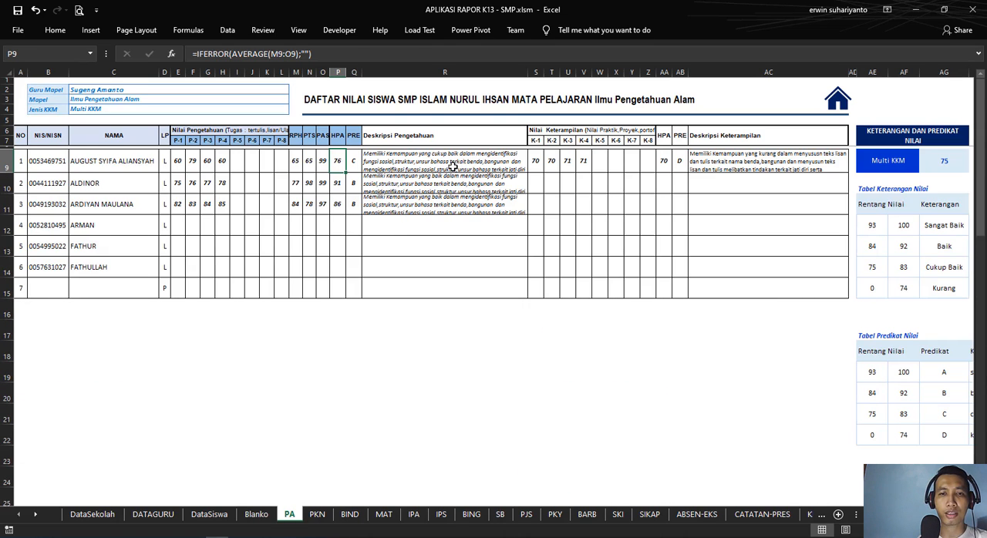
{"action": "left_click", "coordinate": [422, 165]}
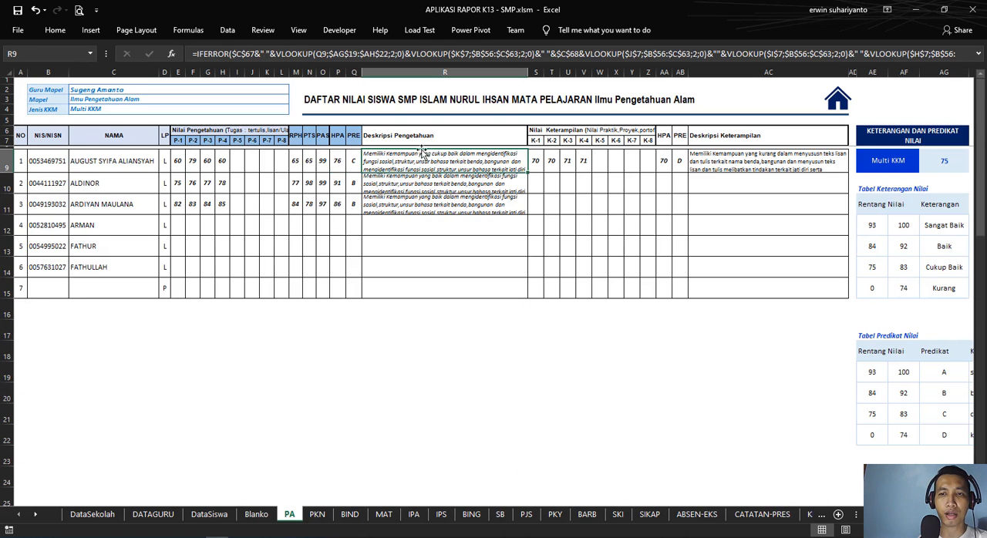
{"action": "left_click", "coordinate": [768, 164]}
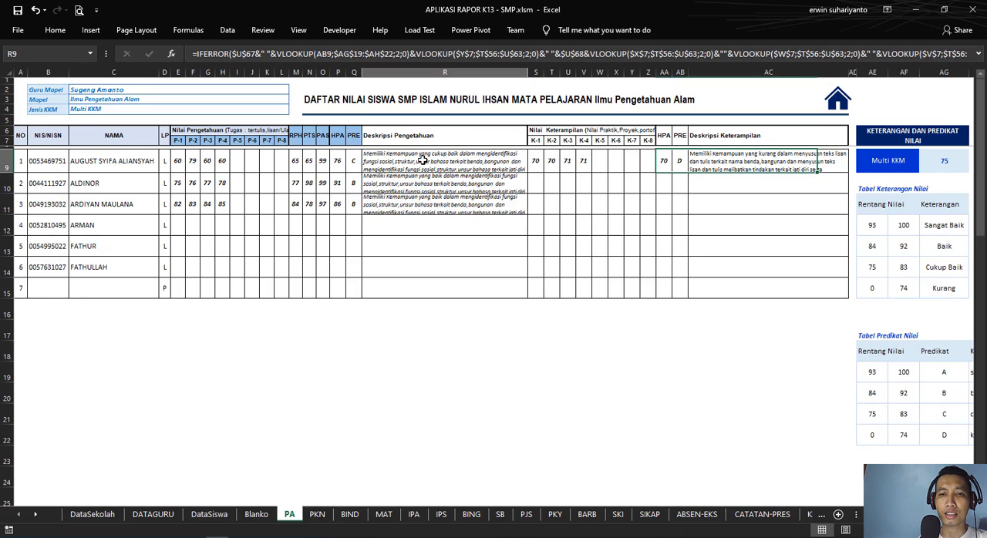
{"action": "scroll", "coordinate": [198, 380], "scroll_direction": "down", "scroll_amount": 7}
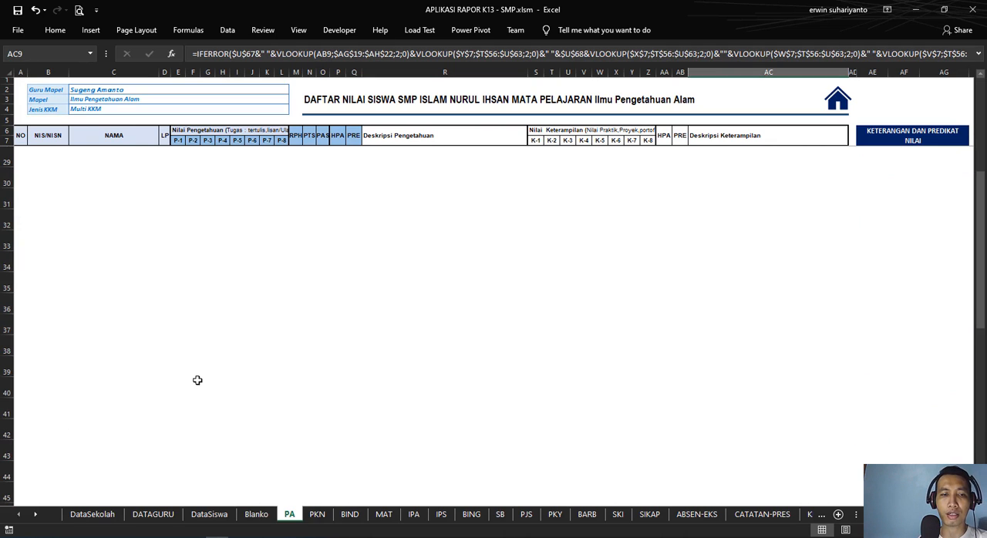
{"action": "left_click", "coordinate": [197, 382]}
{"action": "scroll", "coordinate": [197, 382], "scroll_direction": "down", "scroll_amount": 7}
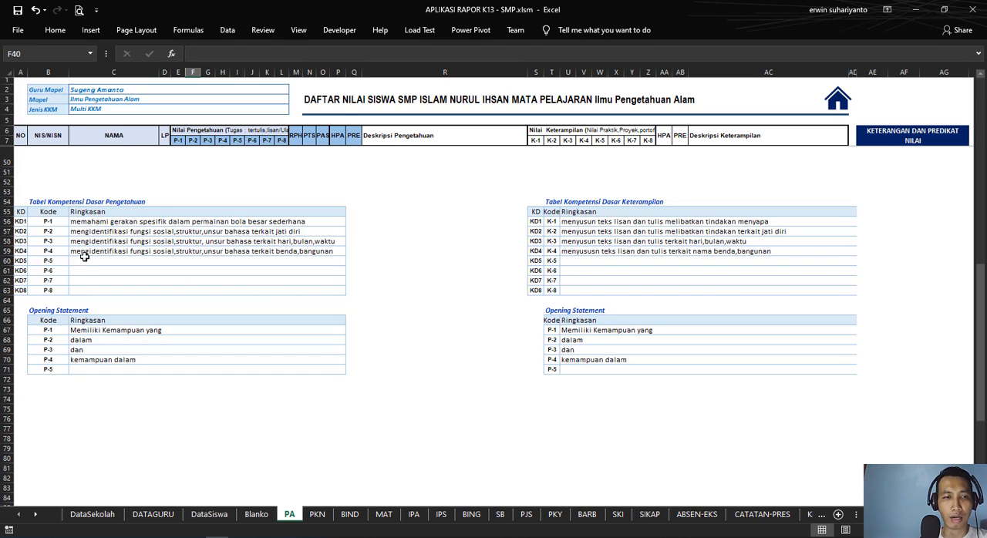
{"action": "scroll", "coordinate": [78, 244], "scroll_direction": "up", "scroll_amount": 3}
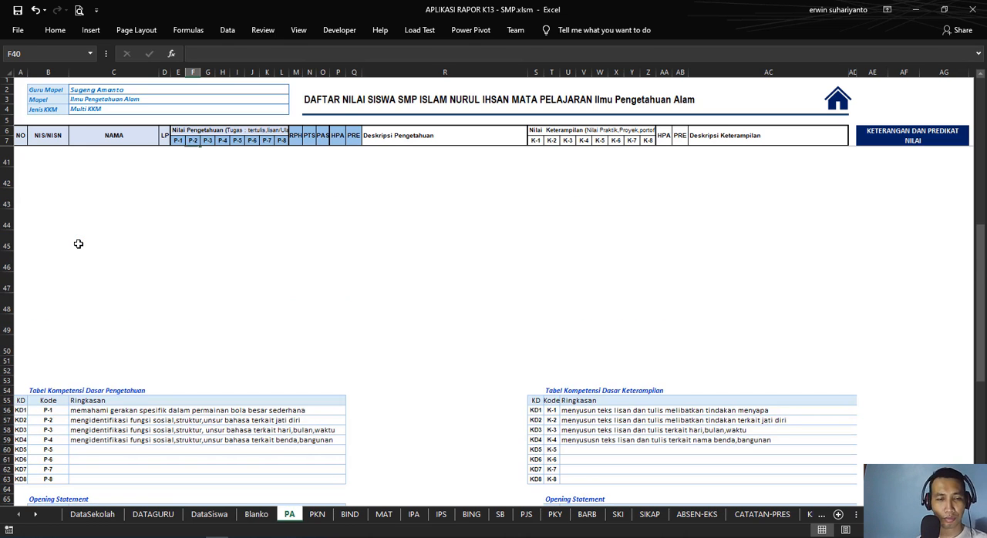
{"action": "scroll", "coordinate": [78, 244], "scroll_direction": "down", "scroll_amount": 2}
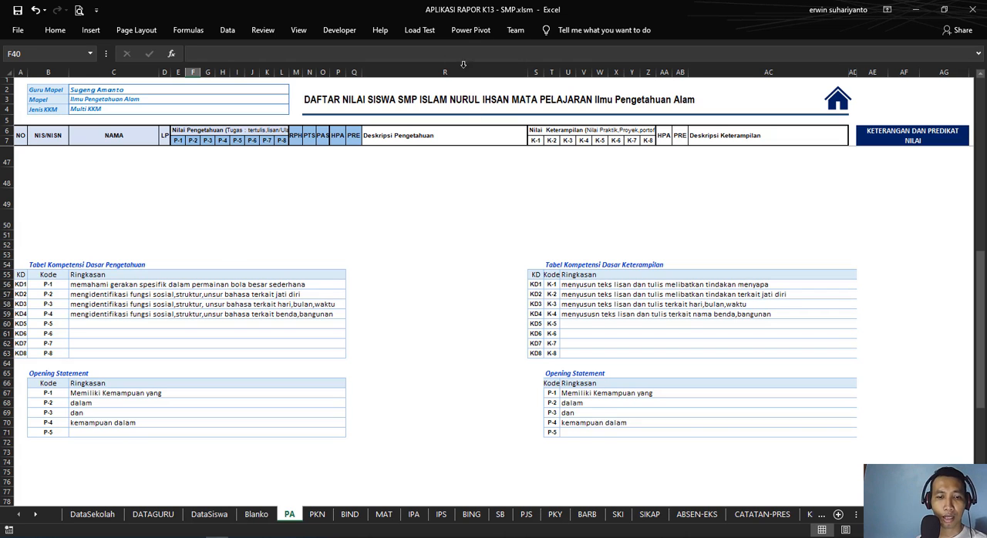
Step: Look through the other subject grade sheets from PKN to SB and return to the PA sheet
{"action": "left_click", "coordinate": [317, 515]}
{"action": "left_click", "coordinate": [349, 514]}
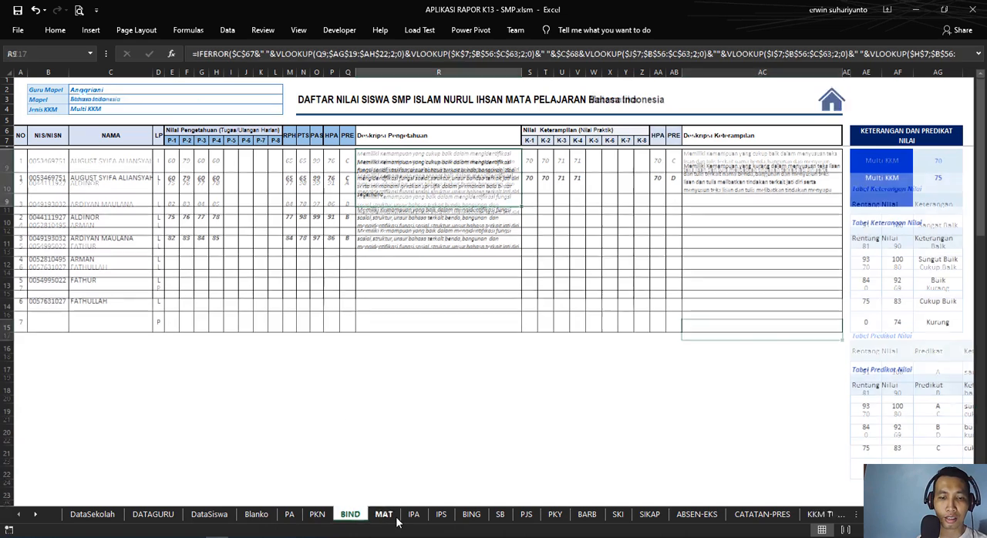
{"action": "left_click", "coordinate": [414, 515]}
{"action": "key", "text": "ctrl+Page_Down"}
{"action": "key", "text": "ctrl+Page_Down"}
{"action": "key", "text": "ctrl+Page_Down"}
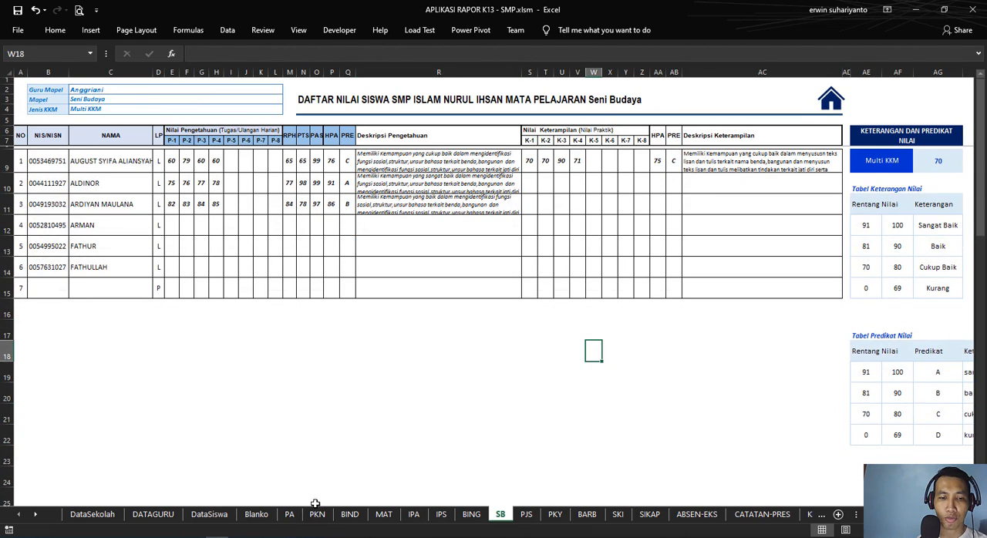
{"action": "left_click", "coordinate": [290, 514]}
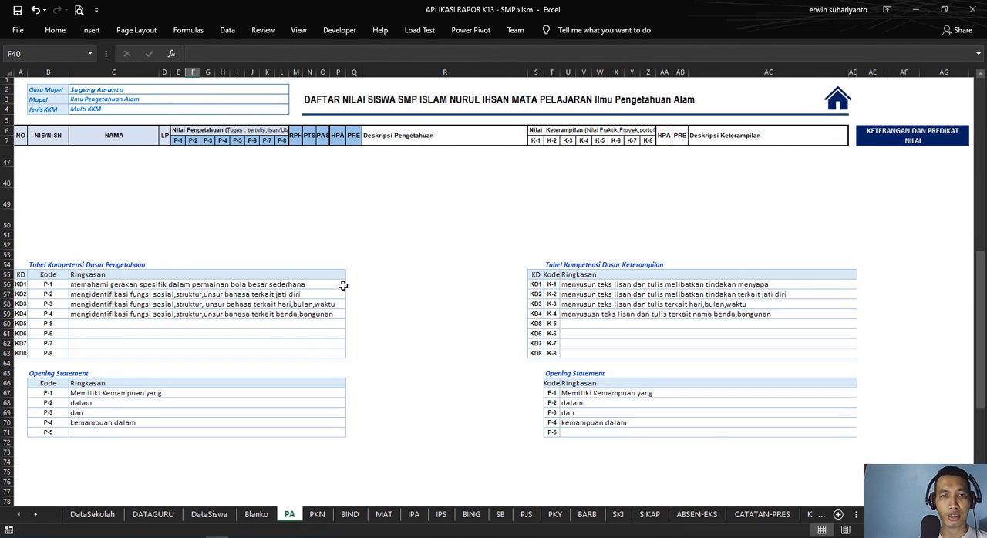
Step: Clear the sample P-1 to P-4 knowledge scores in E9:H11 and the PTS and PAS scores in N9:O11
{"action": "scroll", "coordinate": [342, 285], "scroll_direction": "up", "scroll_amount": 12}
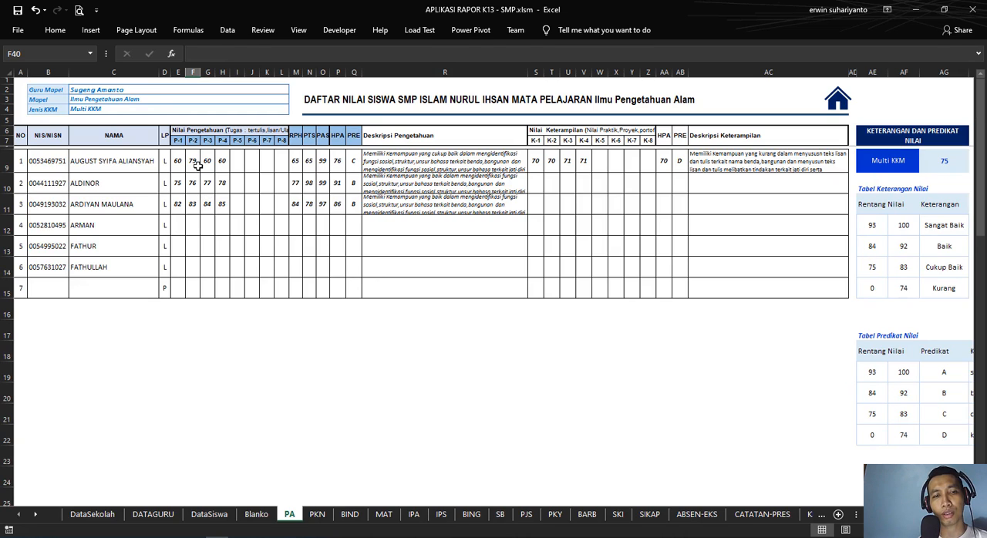
{"action": "left_click_drag", "start_coordinate": [177, 160], "coordinate": [228, 206]}
{"action": "key", "text": "Delete"}
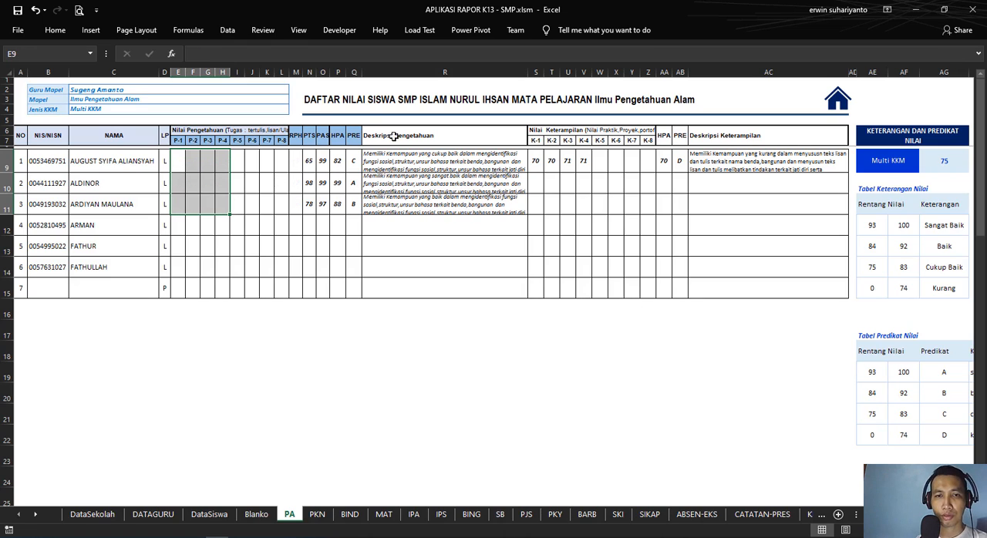
{"action": "left_click", "coordinate": [321, 161]}
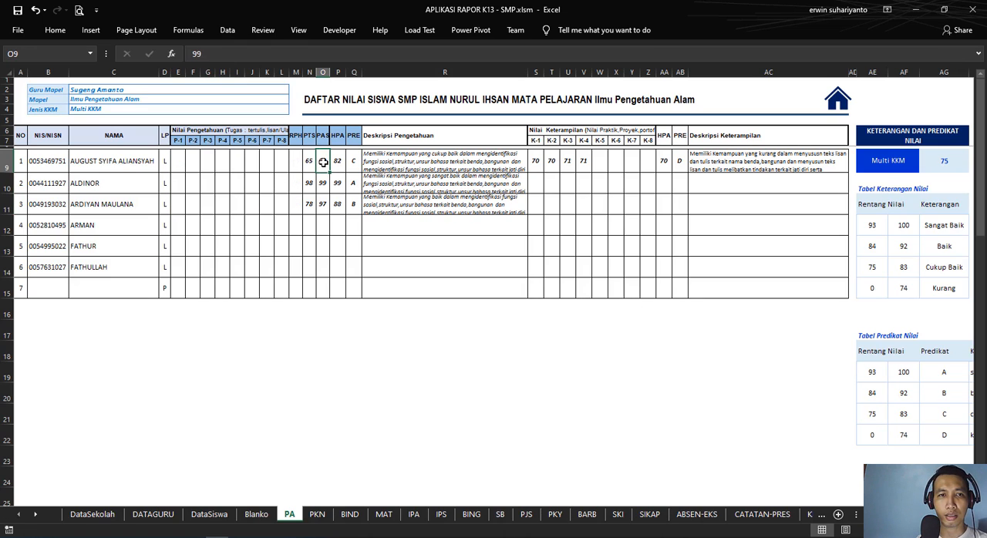
{"action": "left_click", "coordinate": [309, 162]}
{"action": "left_click", "coordinate": [321, 160]}
{"action": "left_click", "coordinate": [337, 163]}
{"action": "left_click", "coordinate": [313, 164]}
{"action": "left_click_drag", "start_coordinate": [315, 163], "coordinate": [325, 205]}
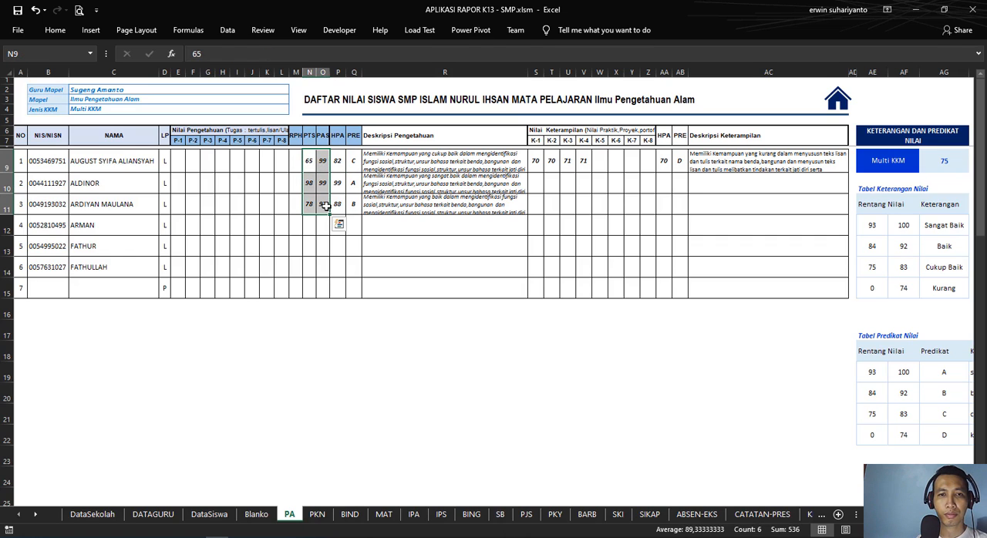
{"action": "key", "text": "Delete"}
Step: Clear the first student's skill scores under Nilai Keterampilan in S9:Y9
{"action": "left_click_drag", "start_coordinate": [535, 162], "coordinate": [626, 164]}
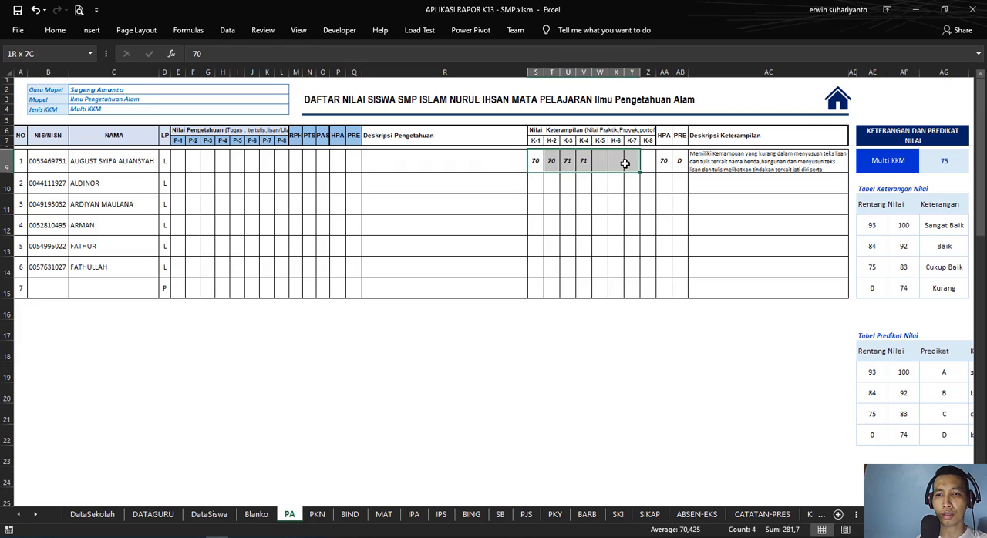
{"action": "key", "text": "Delete"}
{"action": "left_click", "coordinate": [617, 205]}
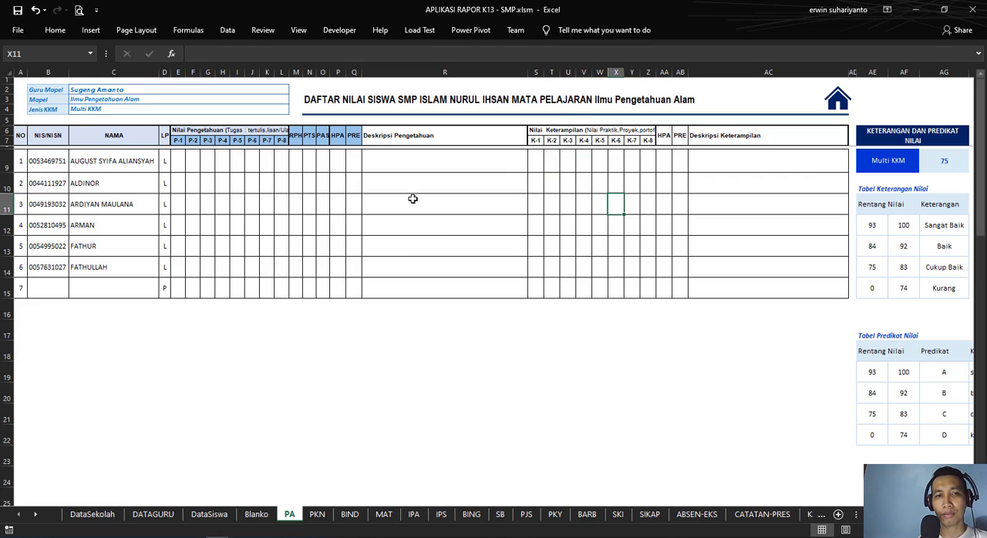
Step: Enter 75 as the first student's P-1 knowledge score in E9
{"action": "left_click", "coordinate": [175, 163]}
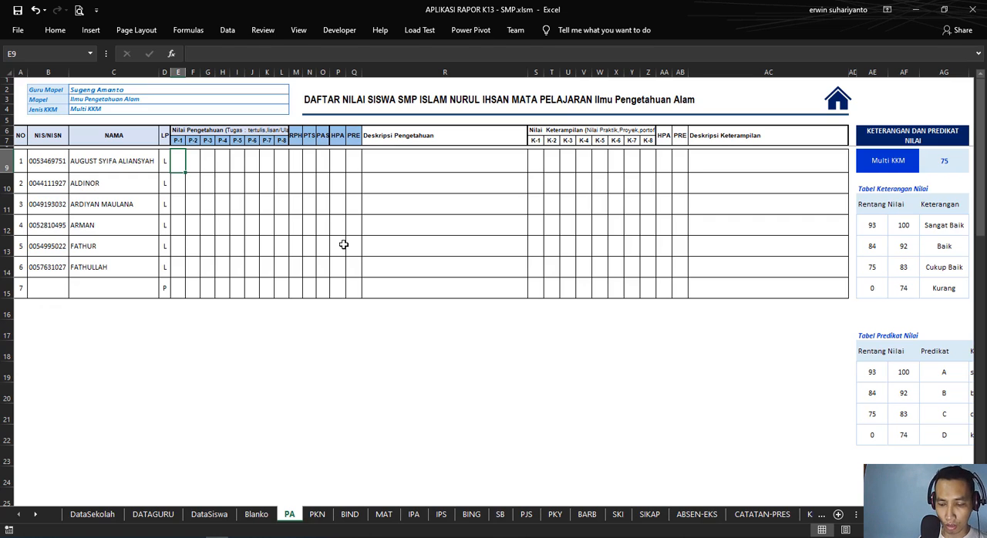
{"action": "type", "text": "75"}
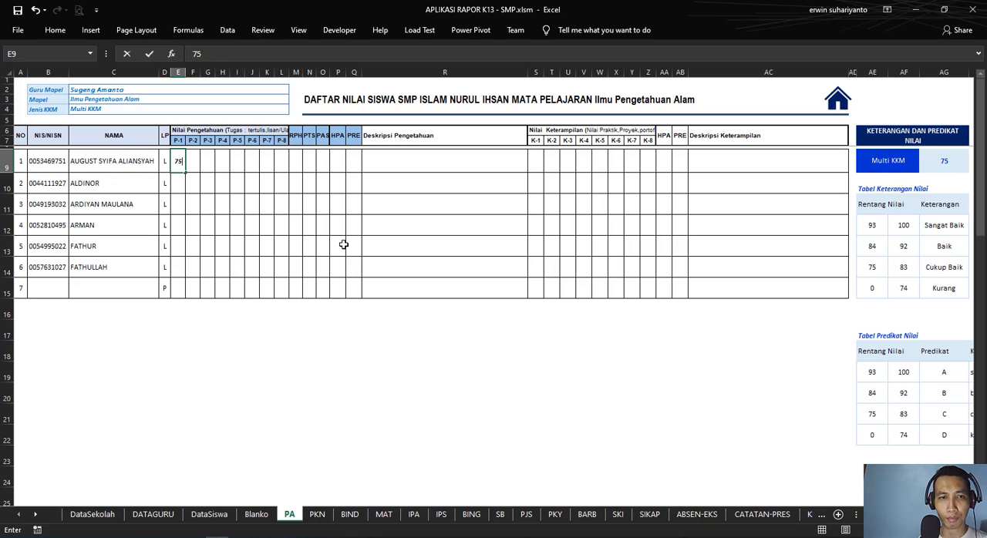
{"action": "key", "text": "Tab"}
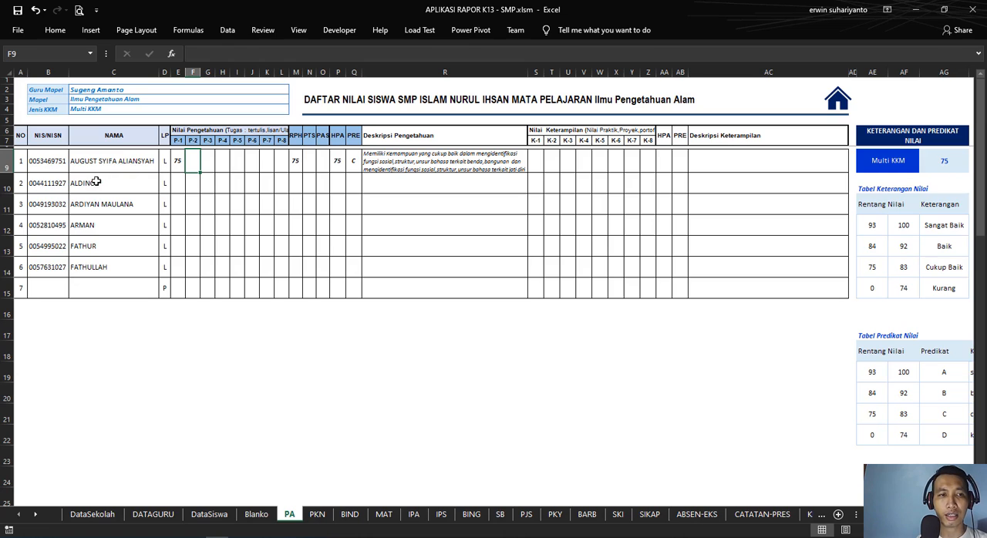
Step: Increase the height of row 9 to fit the full Deskripsi Pengetahuan text and inspect the formulas in R9 and Q12
{"action": "left_click_drag", "start_coordinate": [6, 173], "coordinate": [6, 206]}
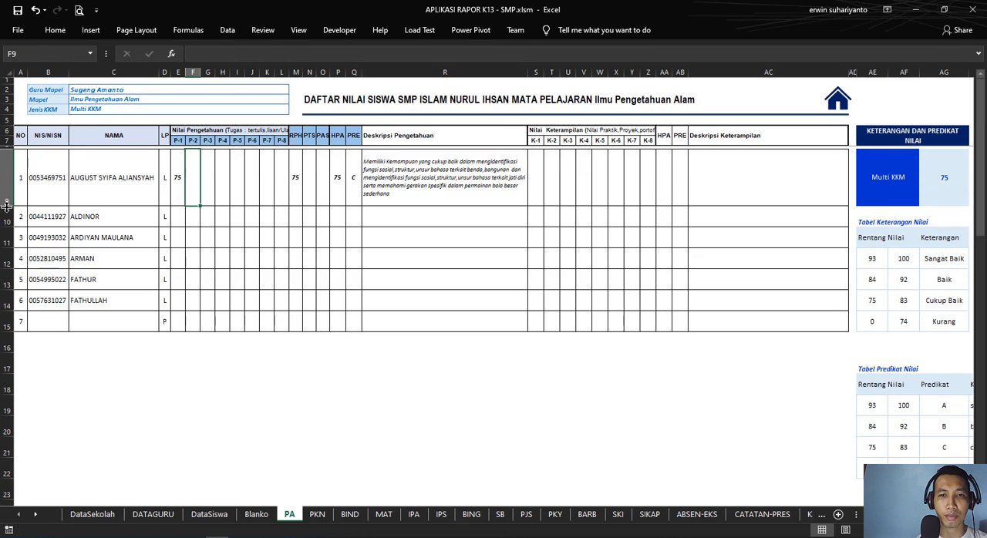
{"action": "left_click", "coordinate": [384, 175]}
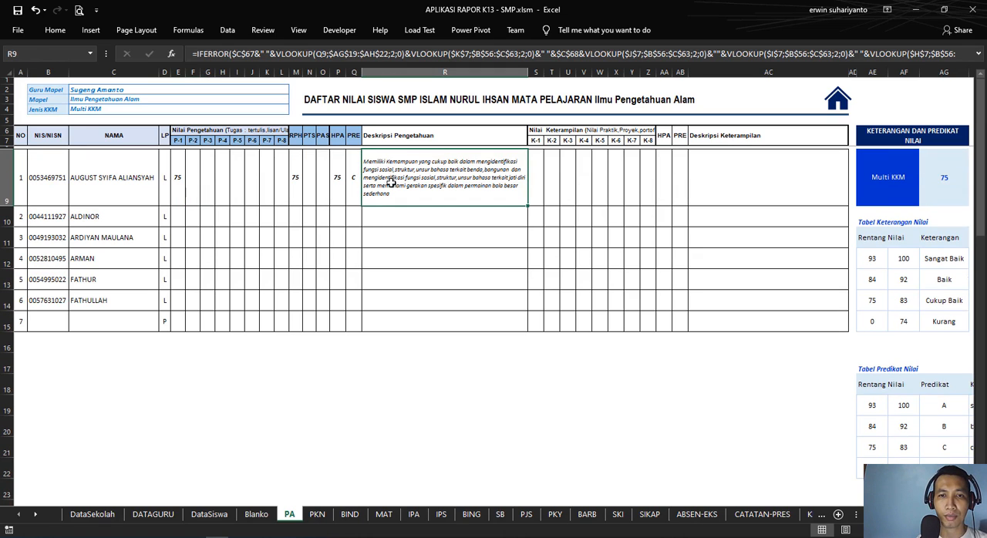
{"action": "left_click", "coordinate": [424, 223]}
{"action": "left_click", "coordinate": [352, 254]}
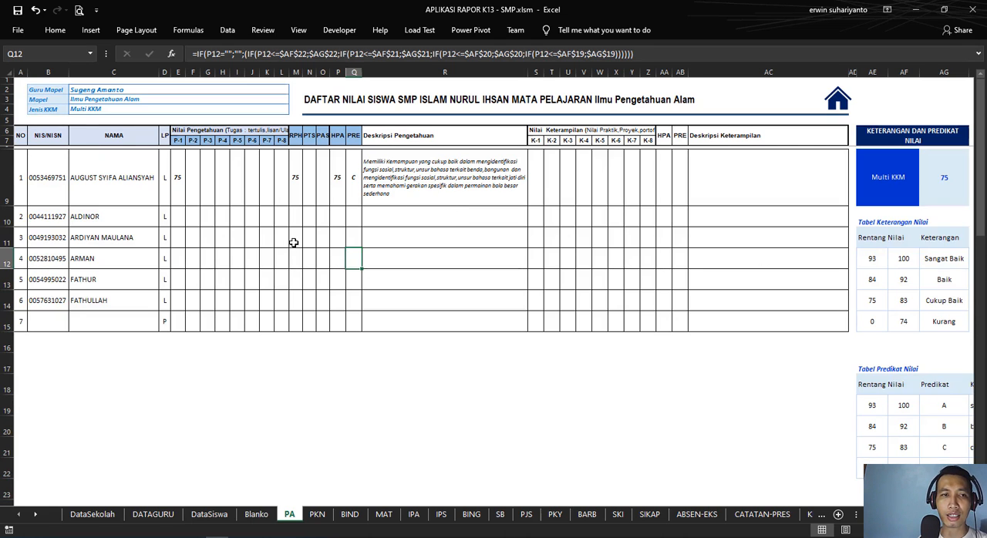
{"action": "scroll", "coordinate": [294, 243], "scroll_direction": "down", "scroll_amount": 14}
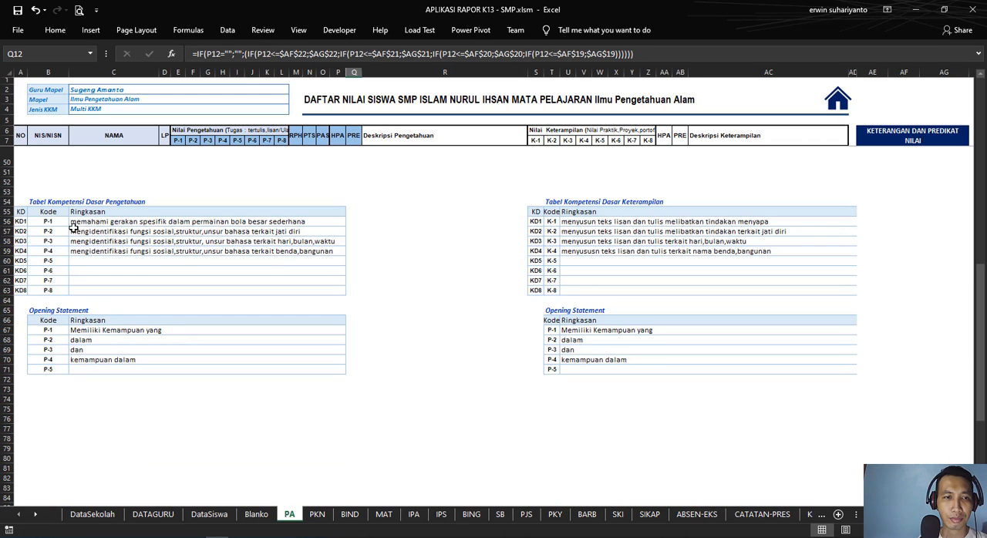
Step: Review the P-1 to P-4 competency summaries in the Tabel Kompetensi Dasar Pengetahuan, starting at C56
{"action": "left_click_drag", "start_coordinate": [73, 224], "coordinate": [278, 228]}
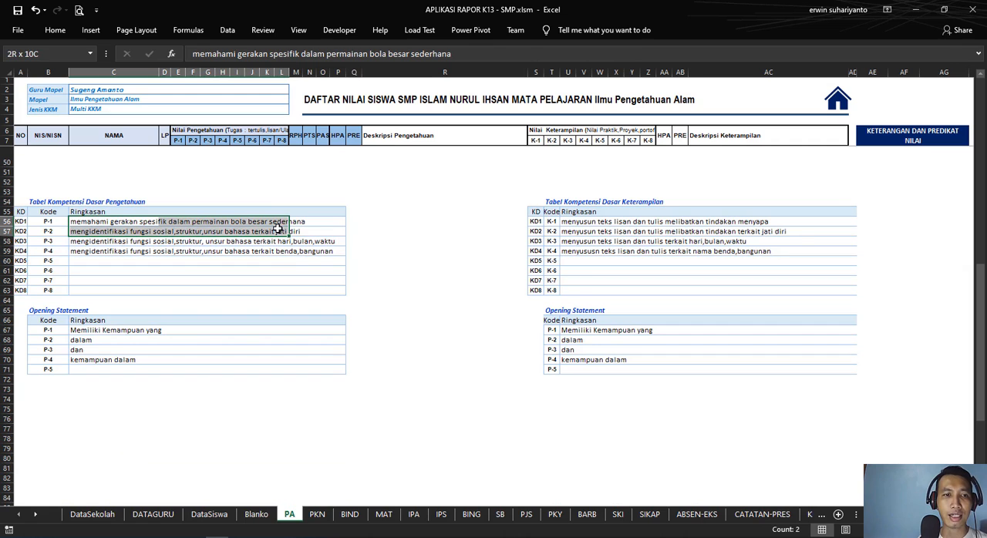
{"action": "left_click_drag", "start_coordinate": [82, 222], "coordinate": [324, 260]}
{"action": "scroll", "coordinate": [203, 287], "scroll_direction": "up", "scroll_amount": 3}
{"action": "scroll", "coordinate": [203, 293], "scroll_direction": "down", "scroll_amount": 2}
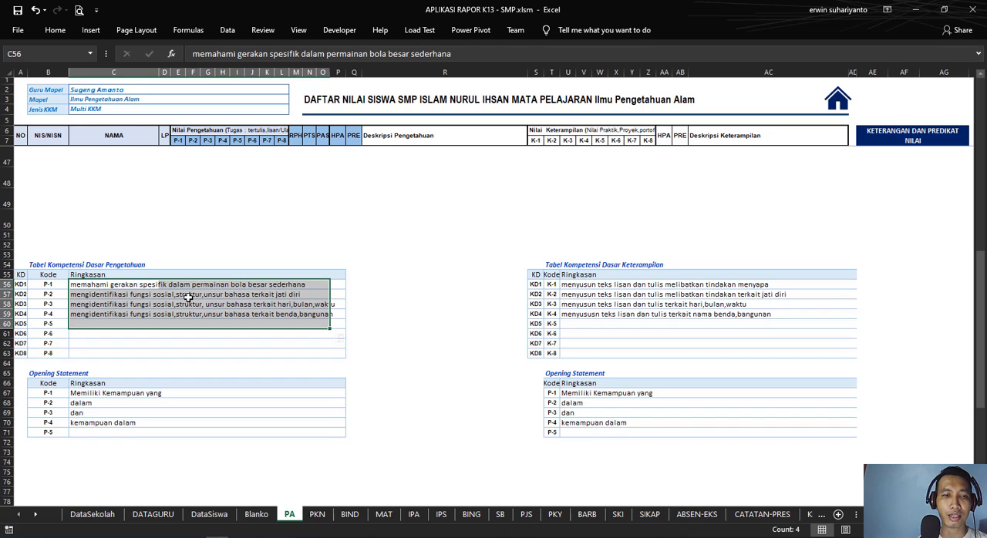
{"action": "left_click", "coordinate": [83, 285]}
{"action": "scroll", "coordinate": [140, 277], "scroll_direction": "up", "scroll_amount": 12}
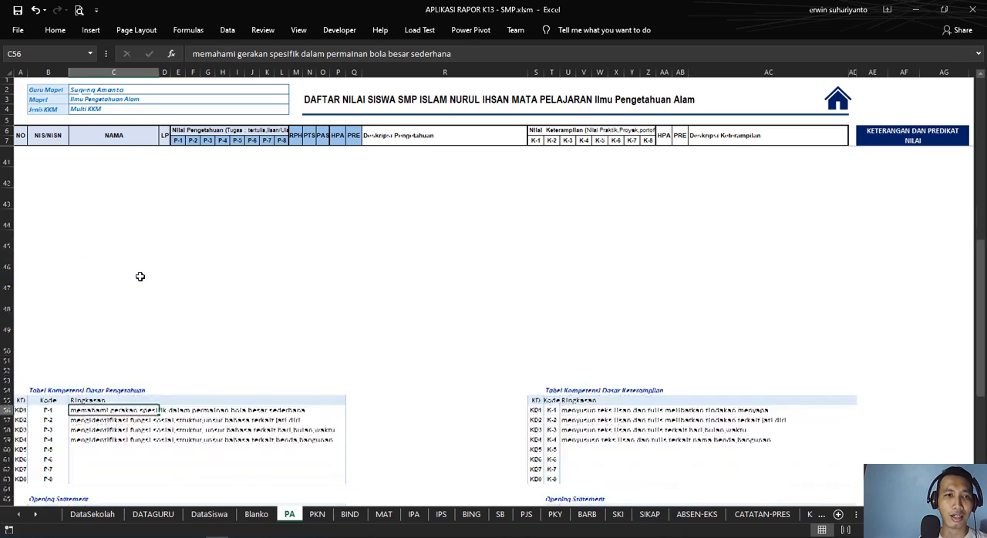
Step: Look through the subject choices for Mapel in C3 and compare them with the knowledge competency summaries
{"action": "left_click", "coordinate": [101, 104]}
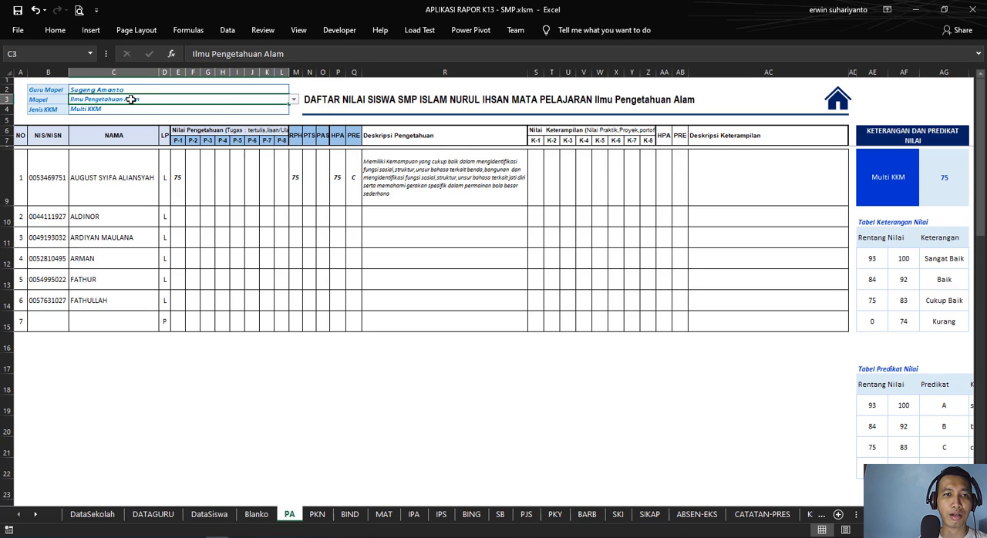
{"action": "left_click", "coordinate": [294, 101]}
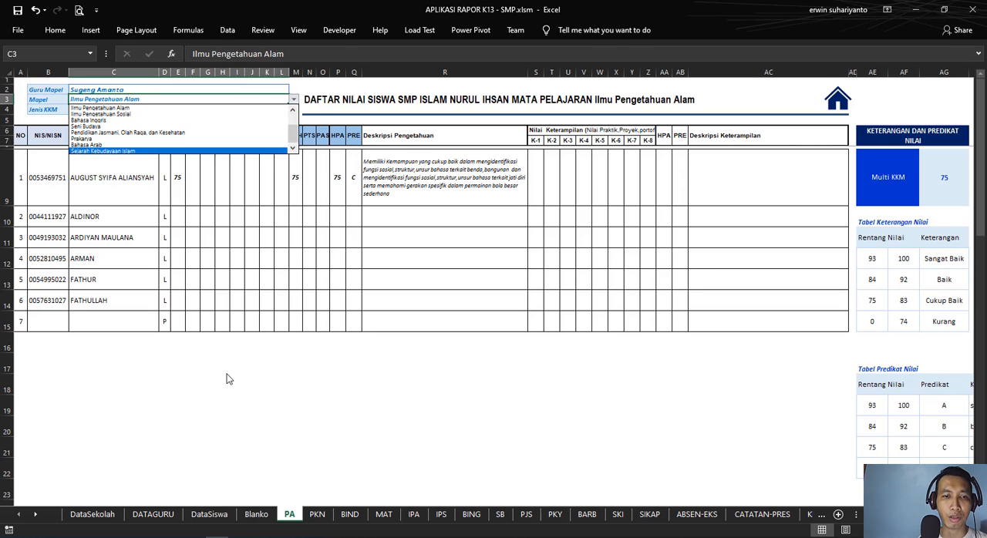
{"action": "scroll", "coordinate": [225, 373], "scroll_direction": "down", "scroll_amount": 13}
{"action": "scroll", "coordinate": [183, 244], "scroll_direction": "down", "scroll_amount": 3}
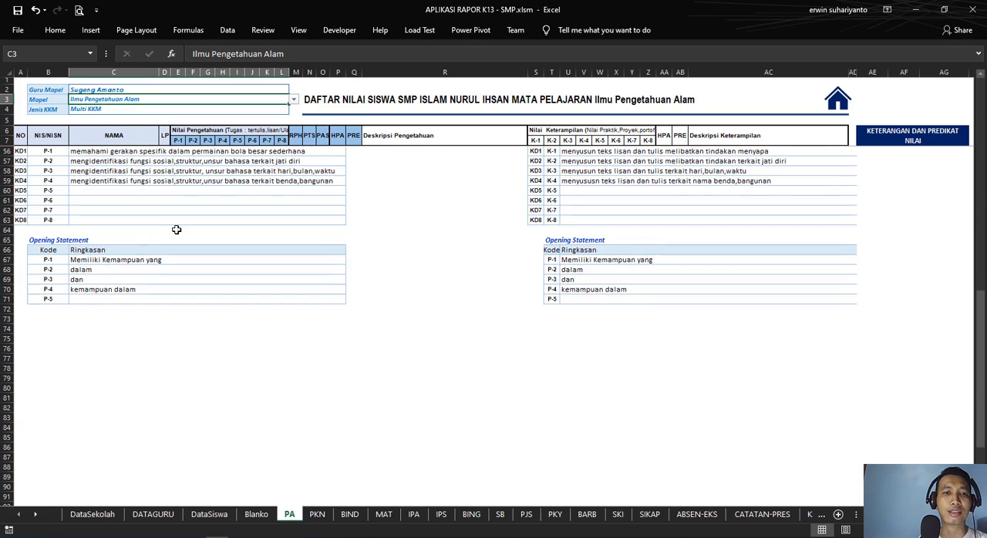
{"action": "scroll", "coordinate": [176, 229], "scroll_direction": "up", "scroll_amount": 2}
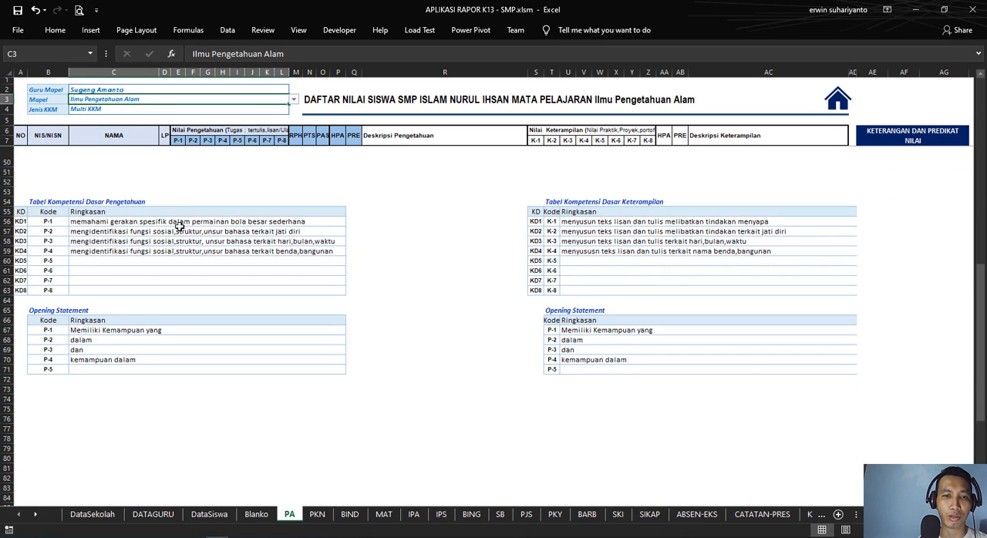
{"action": "scroll", "coordinate": [178, 224], "scroll_direction": "up", "scroll_amount": 13}
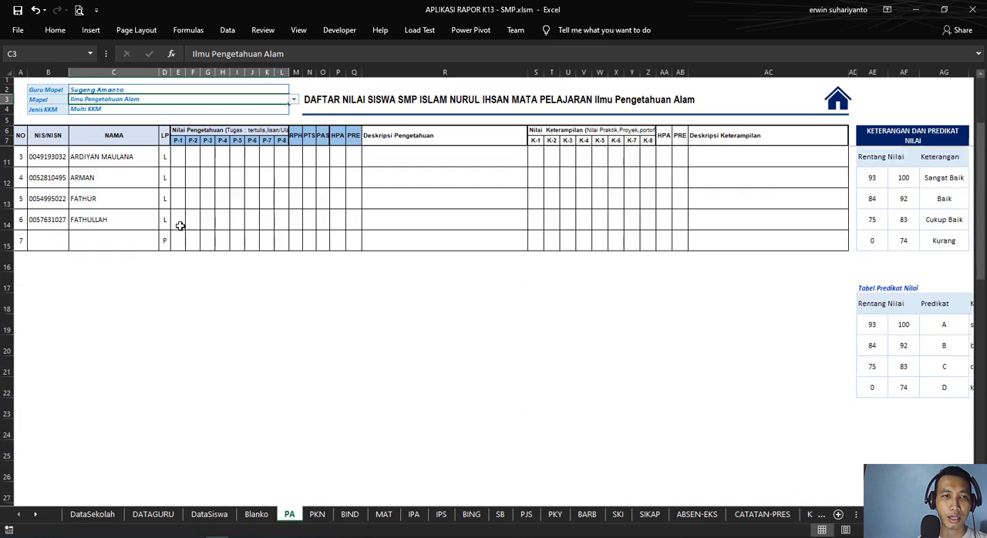
Step: Switch Mapel in C3 to Bahasa Inggris and check the first student's Deskripsi Pengetahuan in R9 against the competency table
{"action": "left_click", "coordinate": [293, 100]}
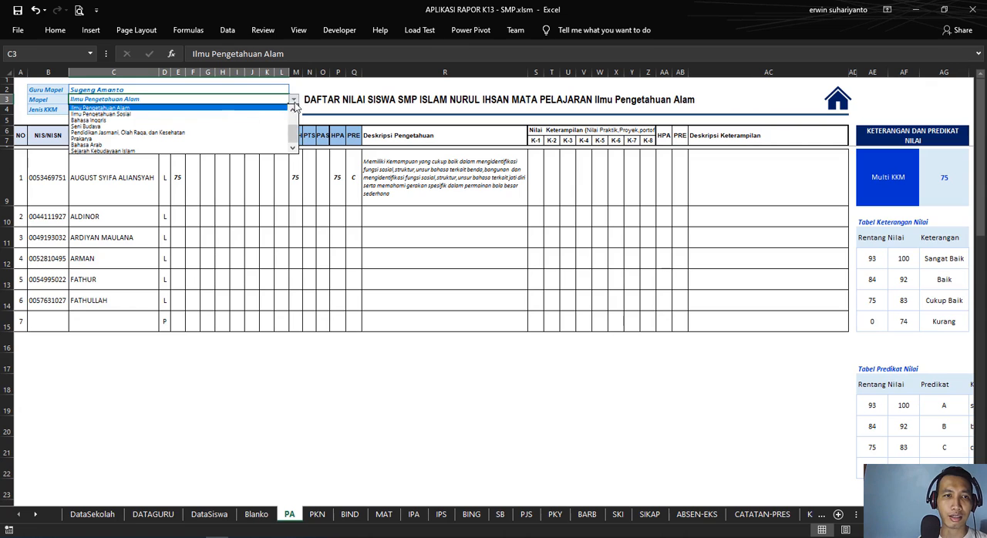
{"action": "left_click", "coordinate": [187, 133]}
{"action": "left_click", "coordinate": [407, 188]}
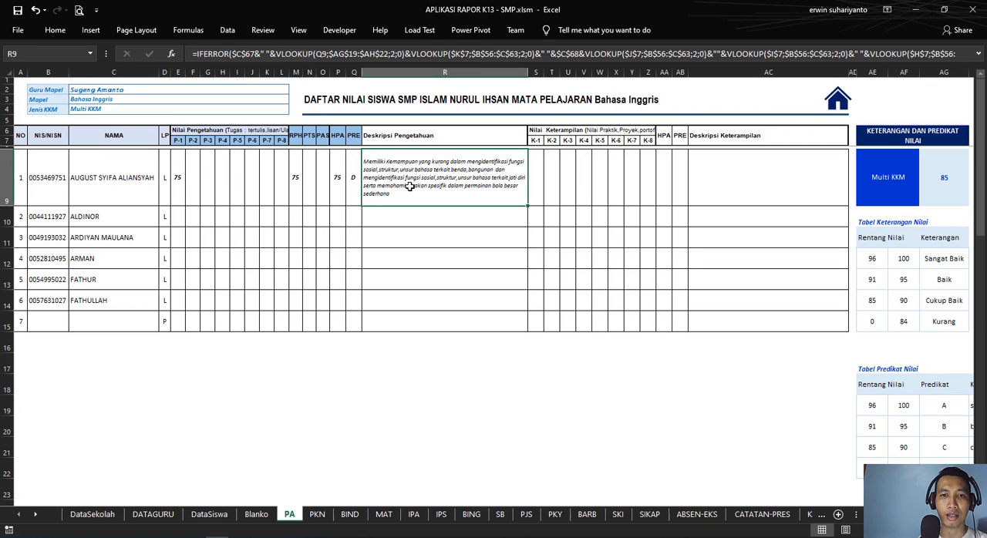
{"action": "scroll", "coordinate": [288, 229], "scroll_direction": "down", "scroll_amount": 14}
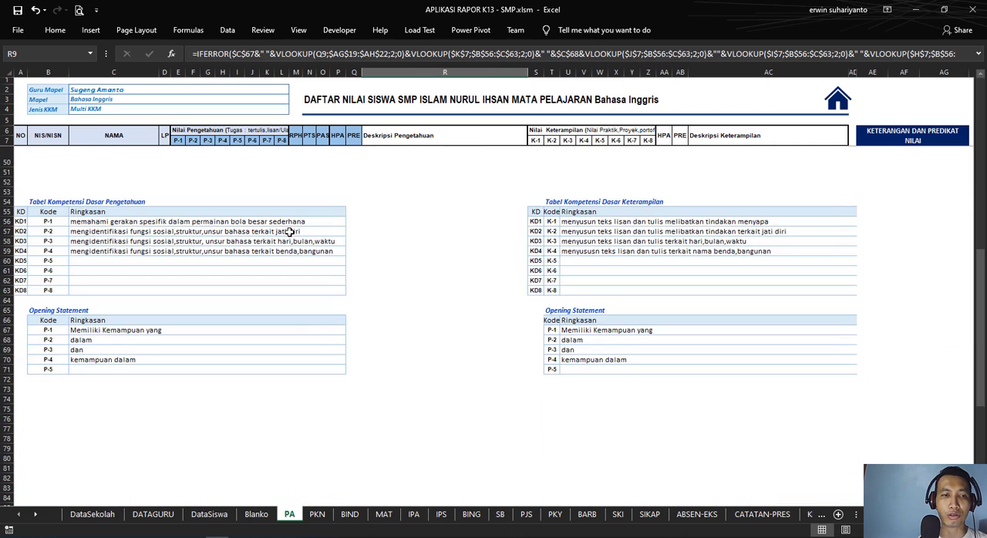
{"action": "scroll", "coordinate": [213, 241], "scroll_direction": "up", "scroll_amount": 4}
{"action": "scroll", "coordinate": [213, 240], "scroll_direction": "up", "scroll_amount": 10}
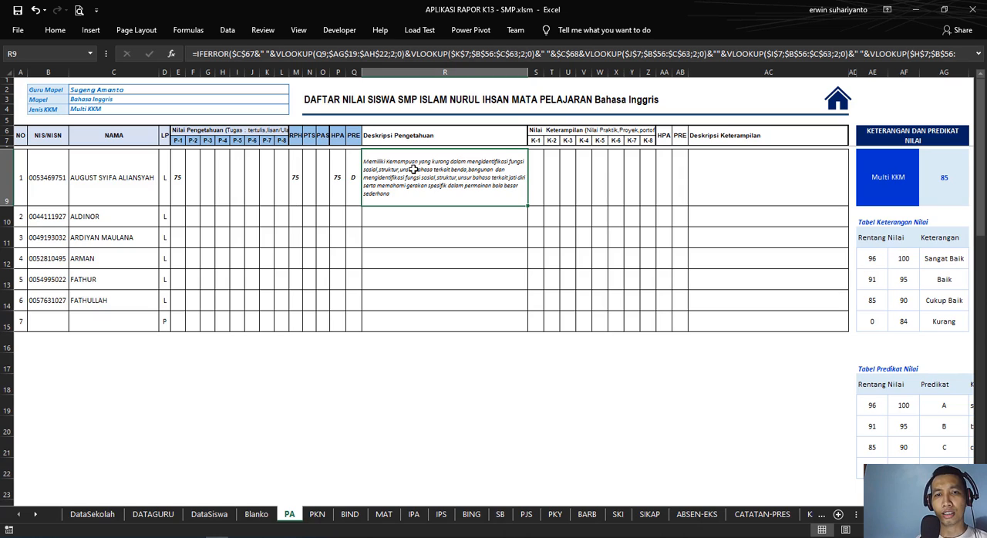
Step: Compare the Bahasa Inggris KKM on the DataSekolah sheet with the PA sheet's Multi KKM value and inspect the formula in AG9
{"action": "left_click", "coordinate": [125, 101]}
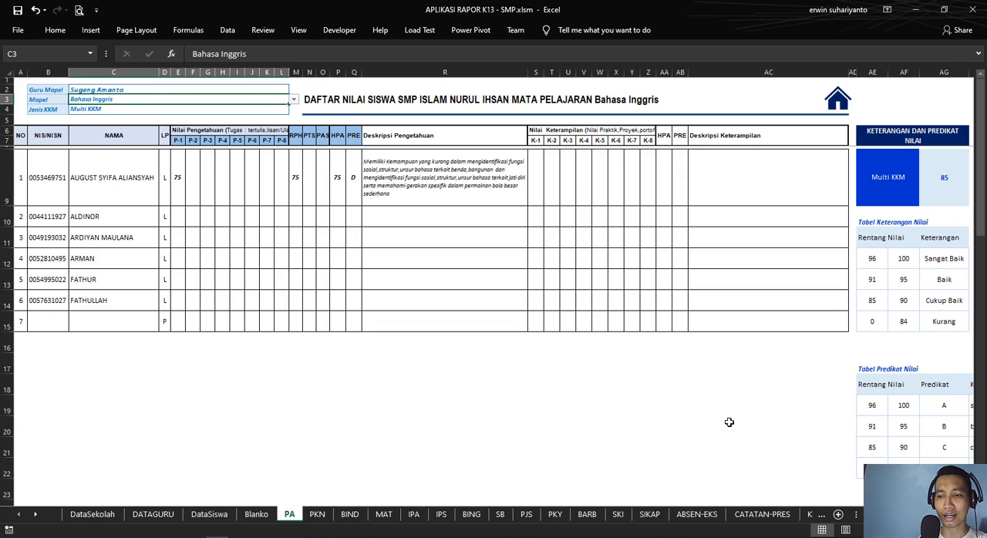
{"action": "scroll", "coordinate": [943, 172], "scroll_direction": "right", "scroll_amount": 2}
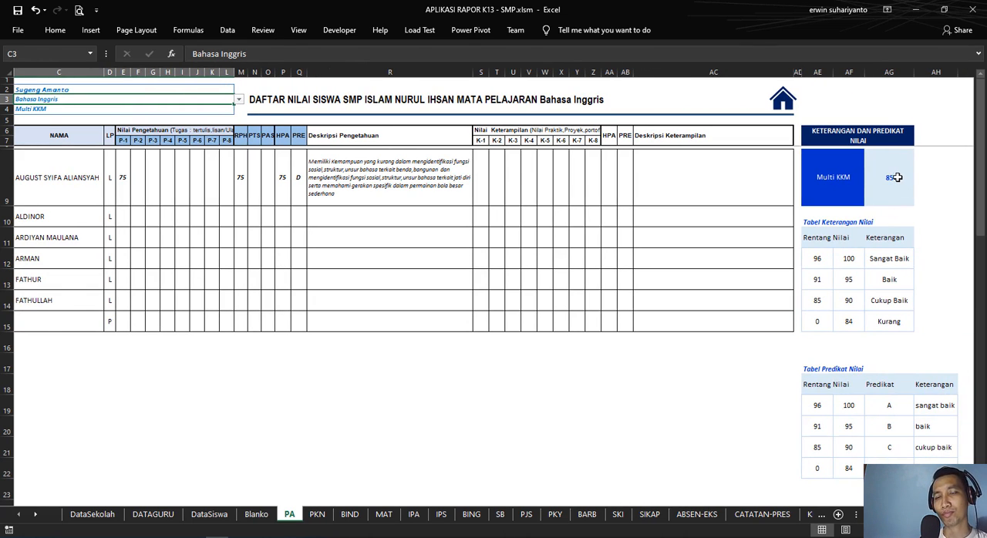
{"action": "left_click", "coordinate": [85, 515]}
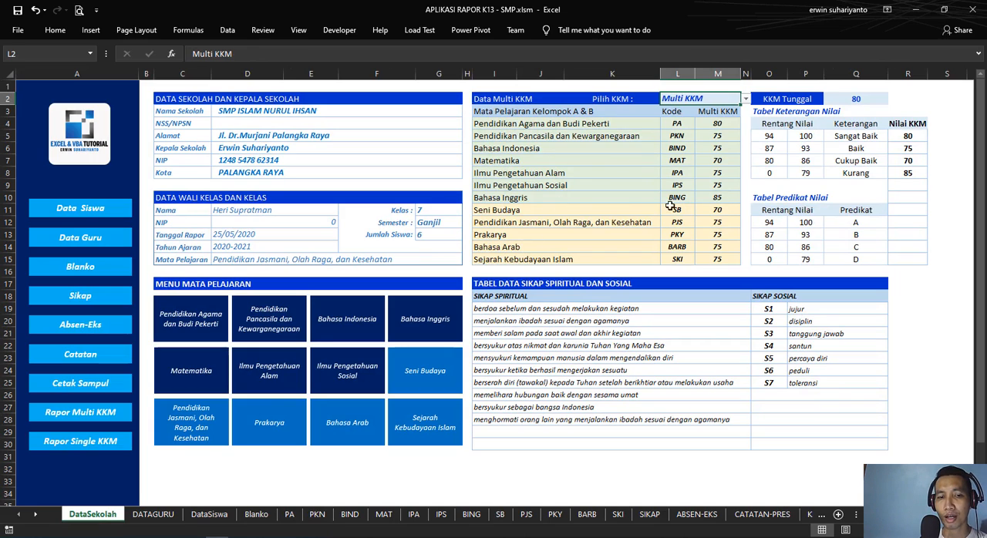
{"action": "left_click", "coordinate": [289, 515]}
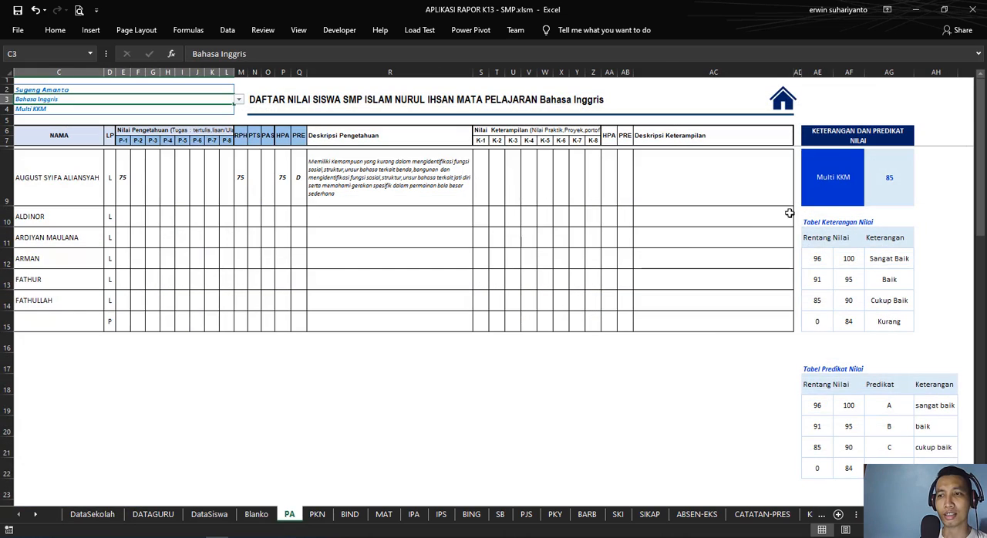
{"action": "left_click", "coordinate": [884, 178]}
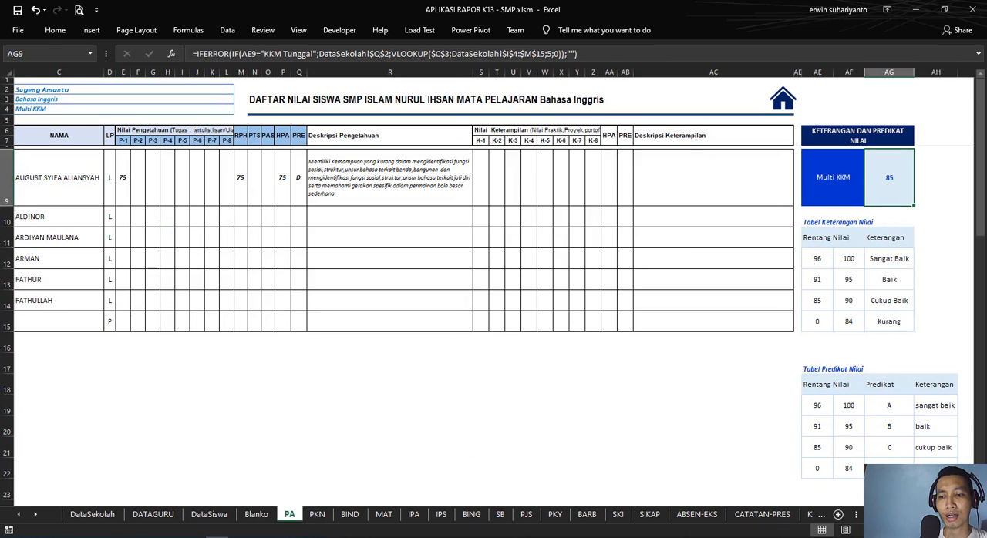
Step: Set Mapel in C3 of the PA sheet to Pendidikan Agama dan Budi Pekerti
{"action": "scroll", "coordinate": [485, 231], "scroll_direction": "left", "scroll_amount": 2}
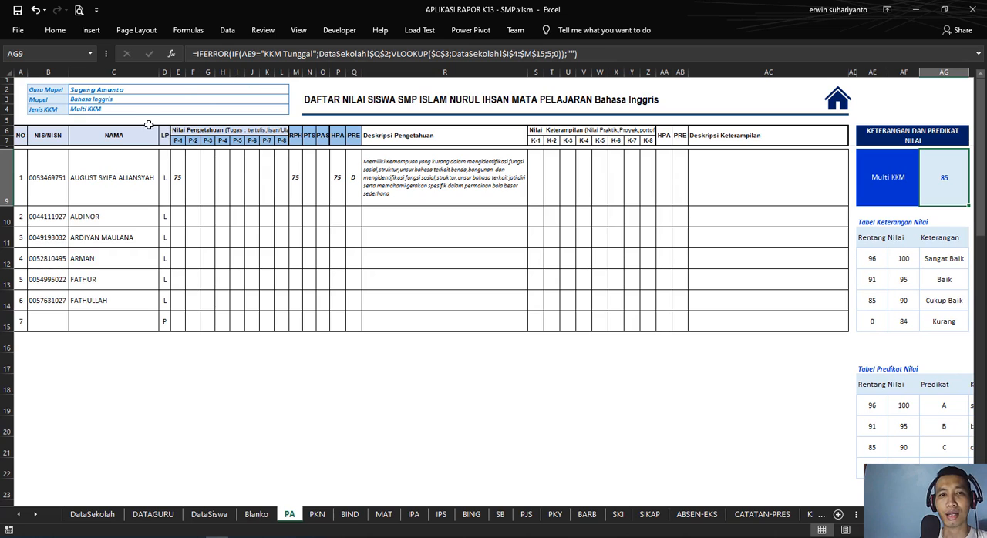
{"action": "left_click", "coordinate": [218, 105]}
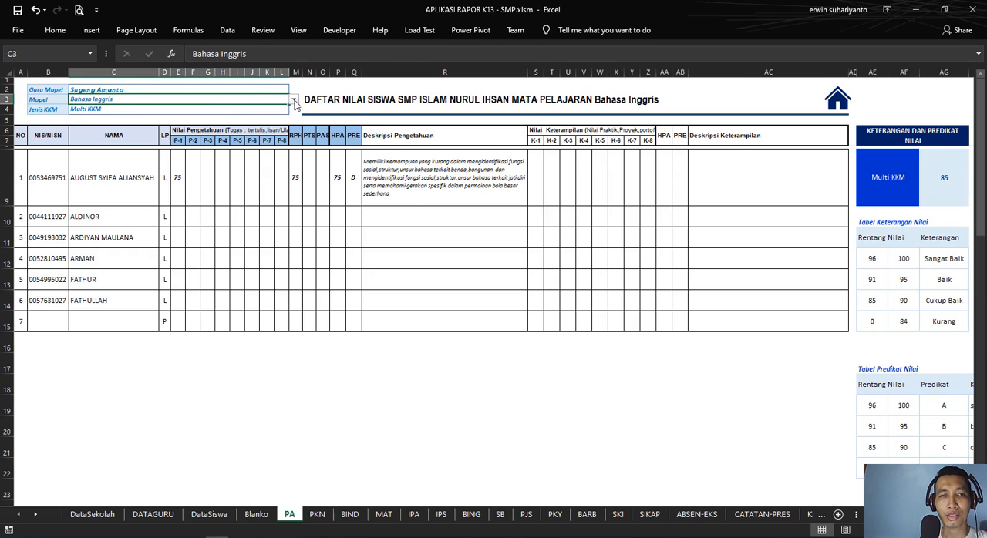
{"action": "left_click", "coordinate": [295, 102]}
{"action": "left_click_drag", "start_coordinate": [294, 132], "coordinate": [293, 112]}
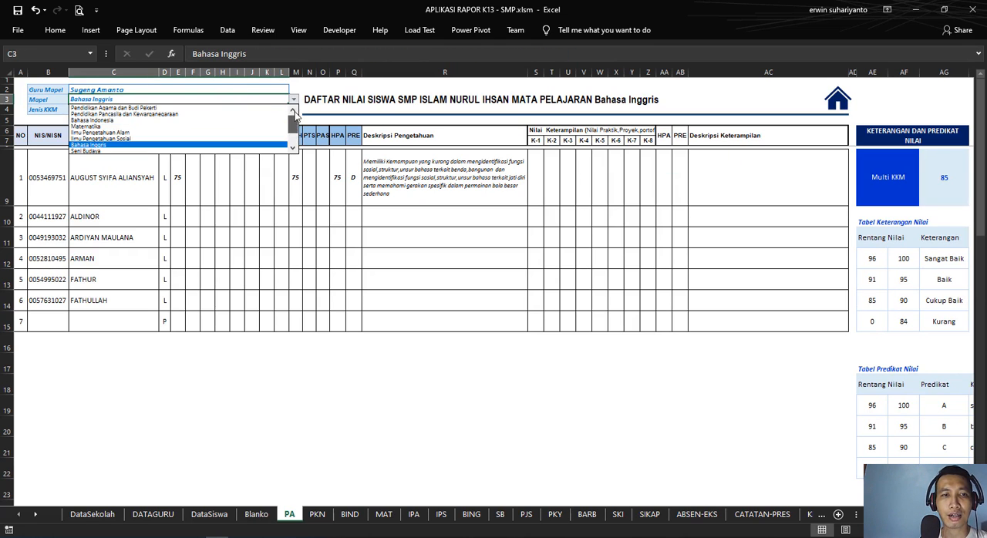
{"action": "left_click", "coordinate": [211, 109]}
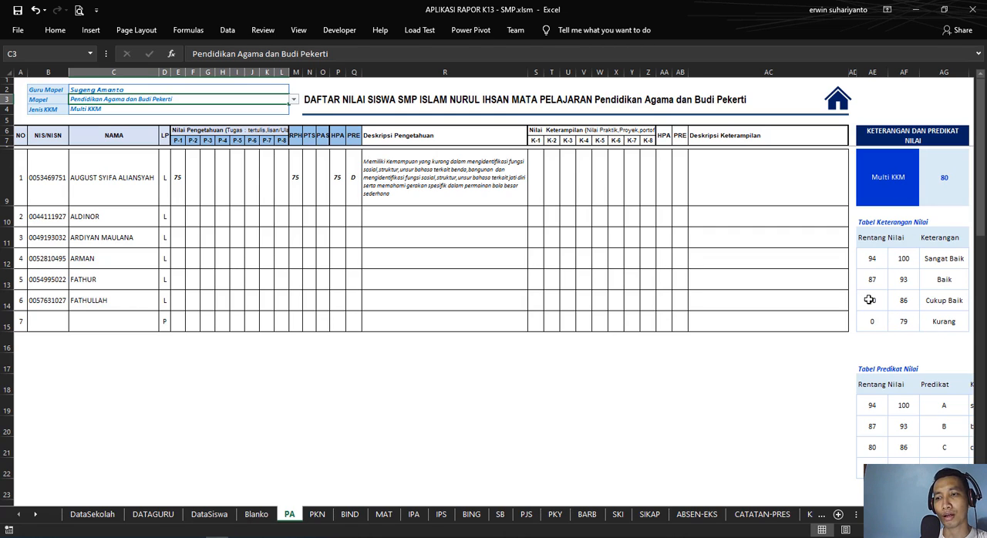
Step: Try 85 as the first student's P-2 knowledge score in F9, then clear the cell
{"action": "left_click", "coordinate": [193, 171]}
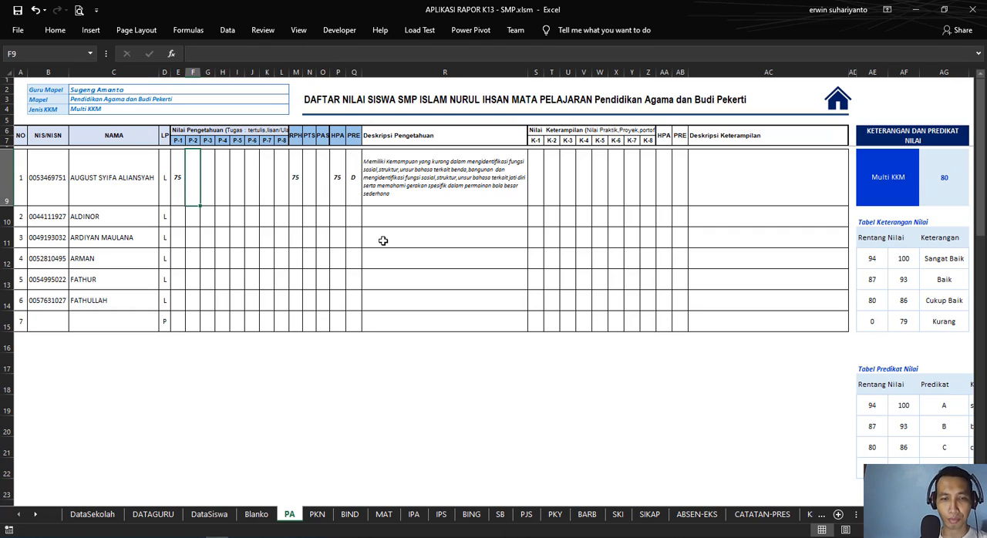
{"action": "type", "text": "85"}
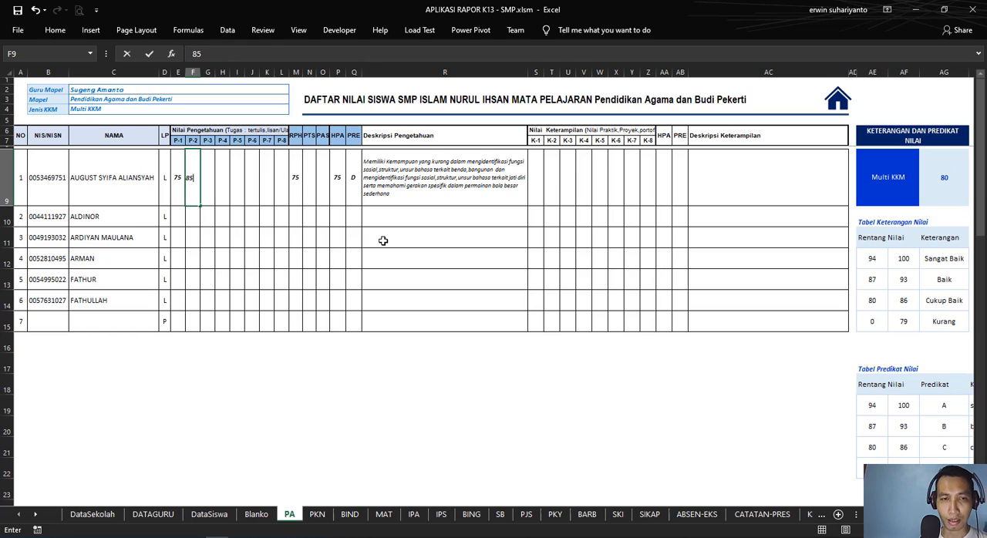
{"action": "key", "text": "Tab"}
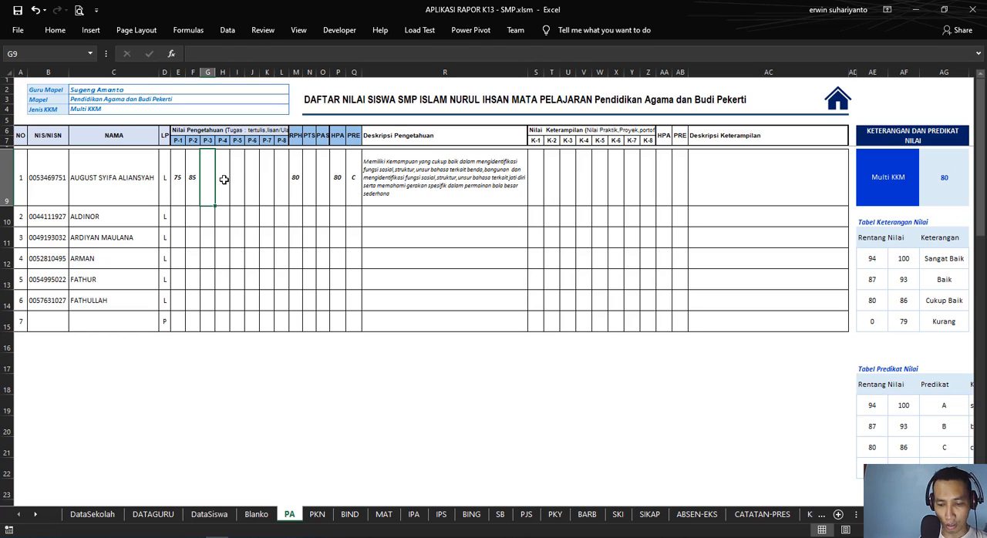
{"action": "left_click", "coordinate": [194, 178]}
{"action": "key", "text": "Delete"}
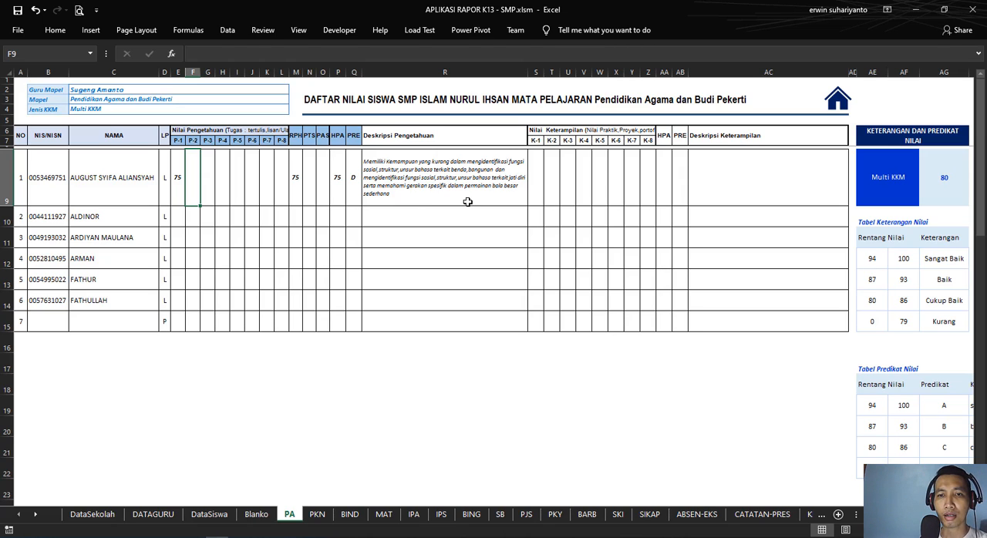
Step: Enter 85 as the first student's P-2 knowledge score in F9
{"action": "left_click", "coordinate": [393, 192]}
{"action": "left_click", "coordinate": [194, 182]}
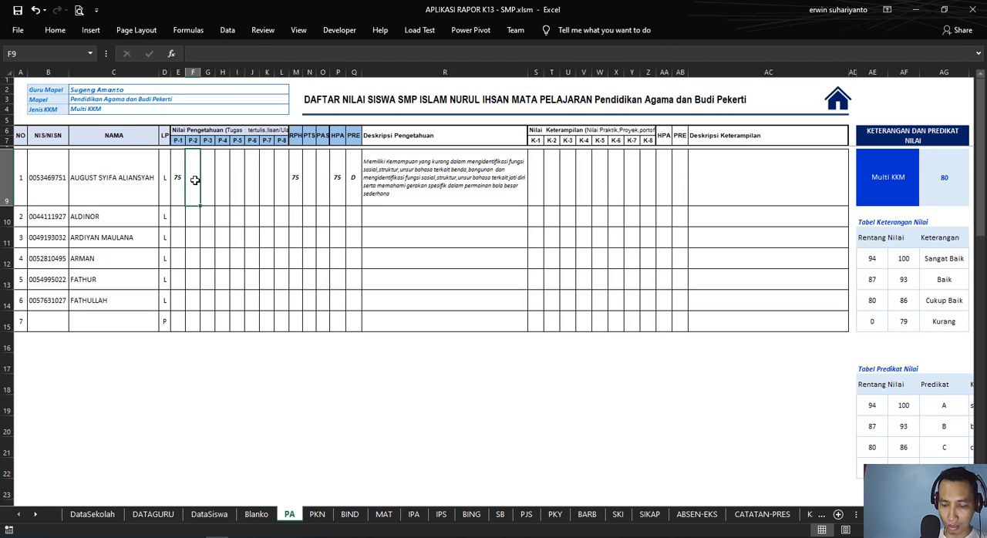
{"action": "type", "text": "85"}
{"action": "key", "text": "Return"}
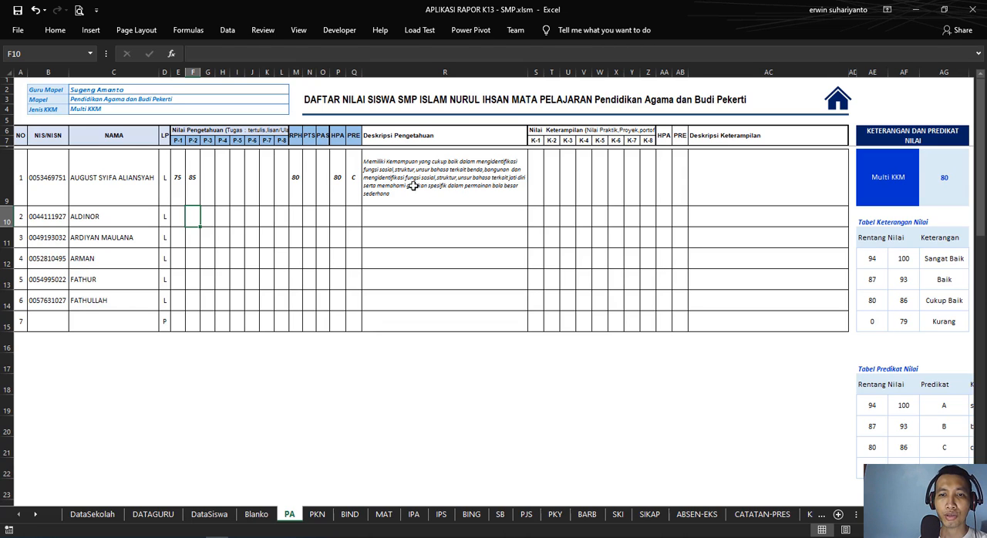
Step: Enter 87 as the first student's P-3 knowledge score in G9 and check the description in R9 against the competency table
{"action": "scroll", "coordinate": [288, 269], "scroll_direction": "down", "scroll_amount": 13}
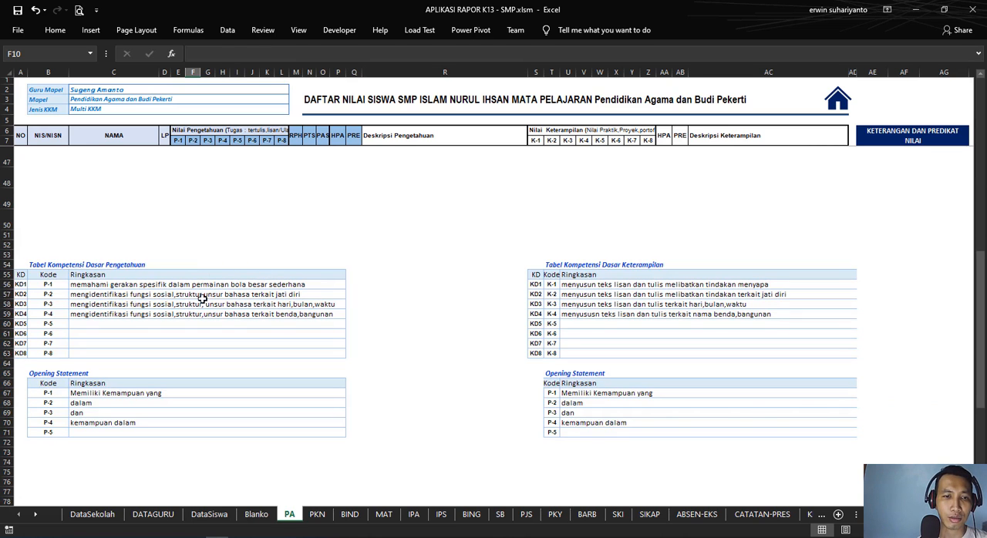
{"action": "scroll", "coordinate": [207, 288], "scroll_direction": "up", "scroll_amount": 13}
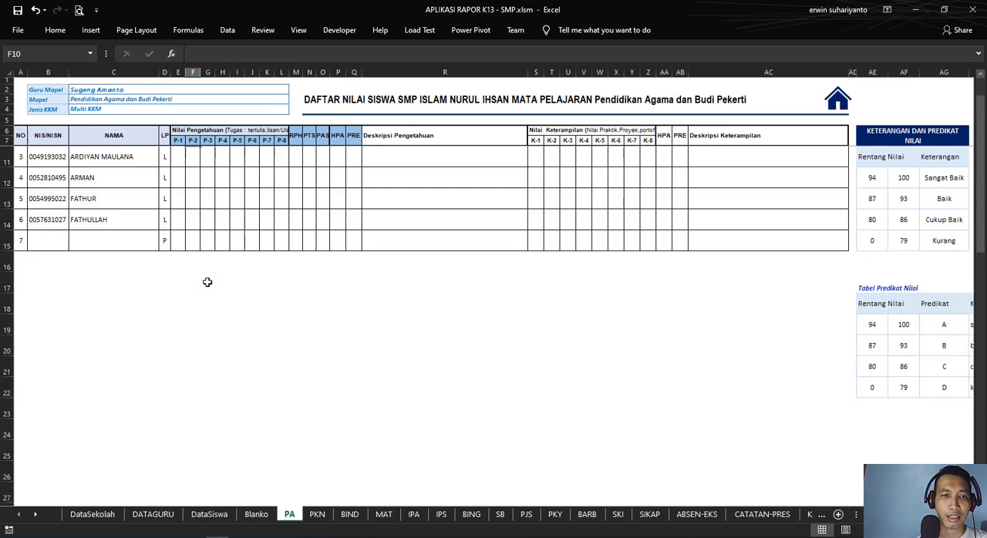
{"action": "scroll", "coordinate": [206, 243], "scroll_direction": "down", "scroll_amount": 13}
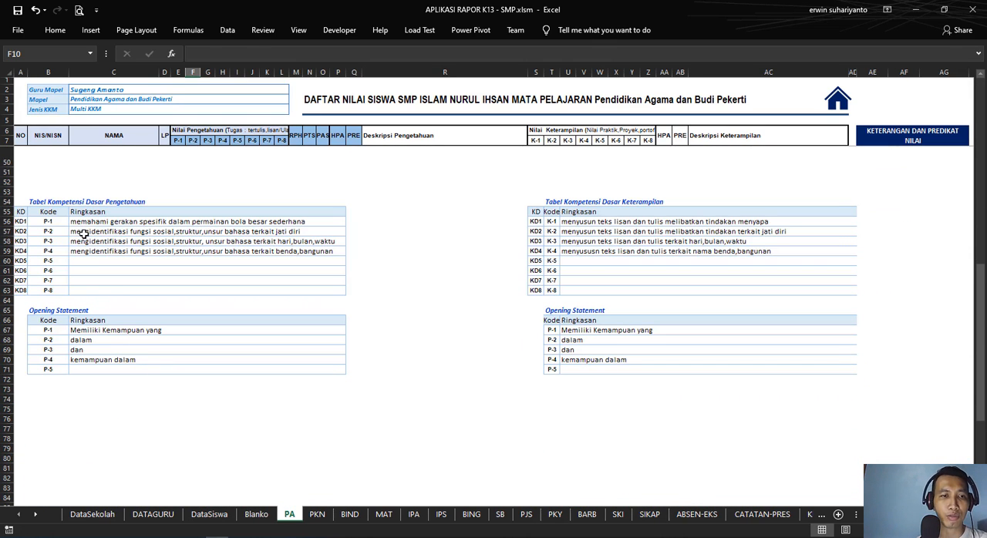
{"action": "scroll", "coordinate": [439, 249], "scroll_direction": "up", "scroll_amount": 12}
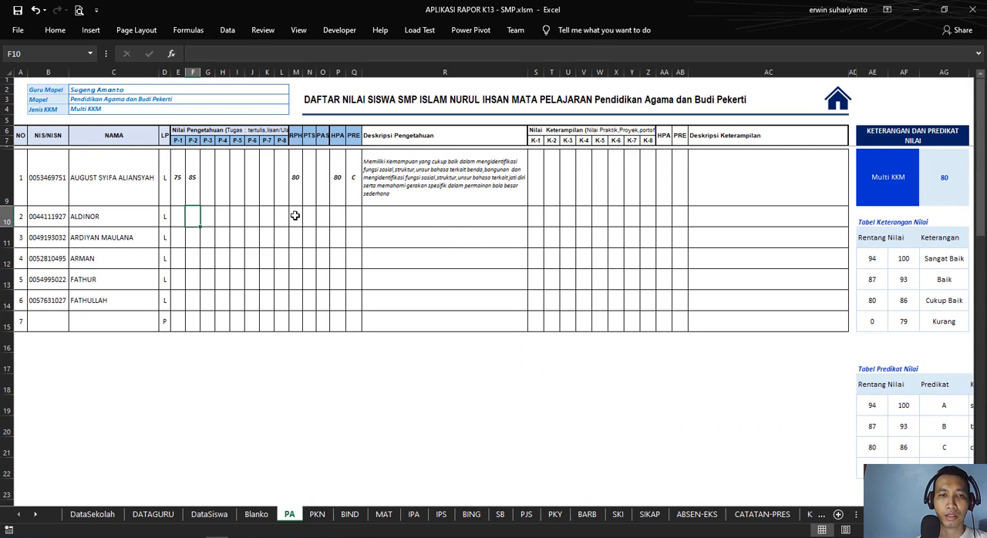
{"action": "left_click", "coordinate": [210, 178]}
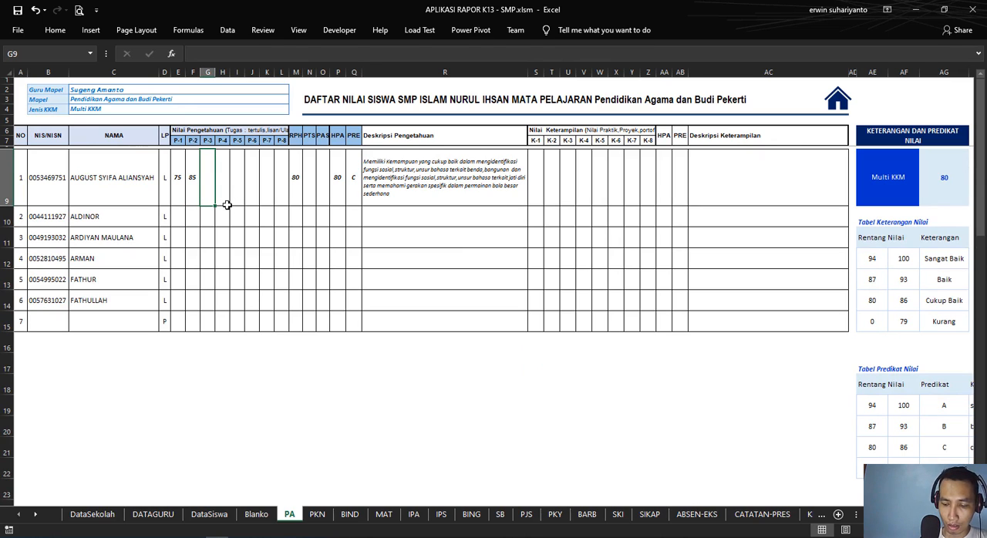
{"action": "type", "text": "87"}
{"action": "key", "text": "Return"}
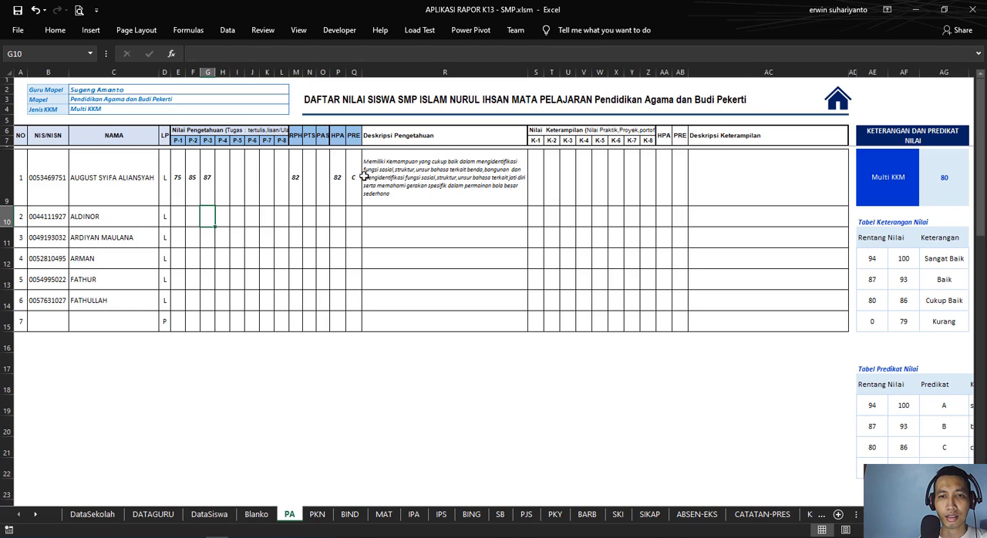
{"action": "left_click", "coordinate": [434, 187]}
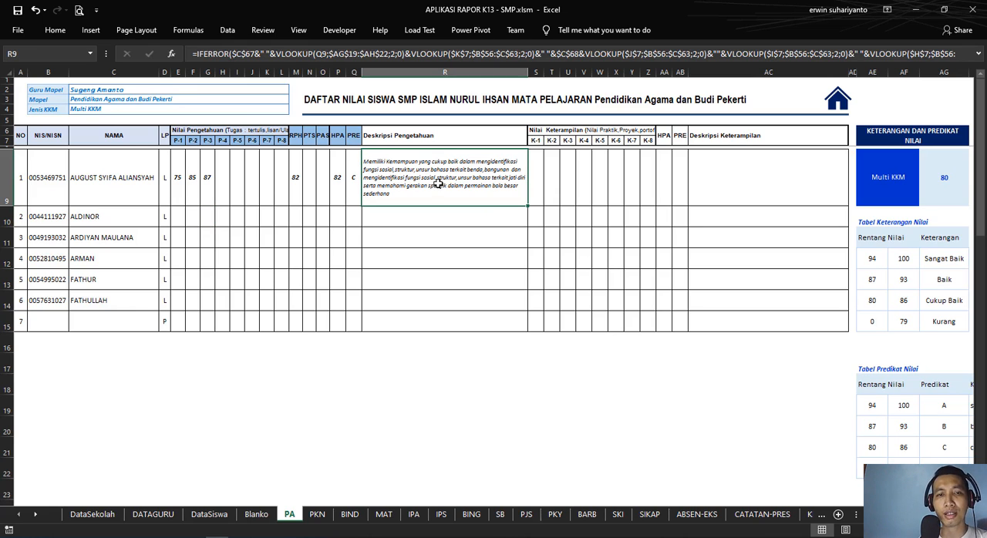
{"action": "scroll", "coordinate": [352, 287], "scroll_direction": "down", "scroll_amount": 13}
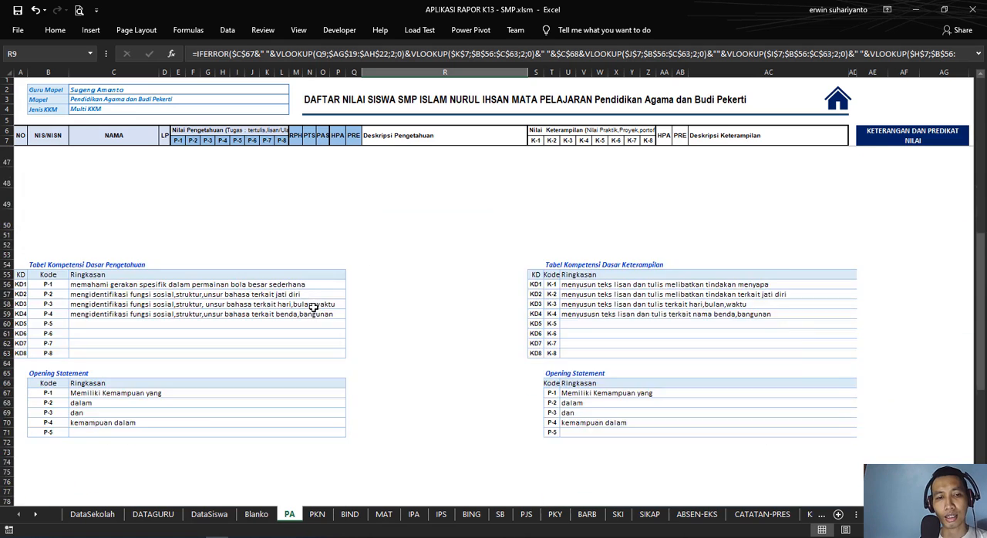
Step: Expand the formula bar and examine the knowledge description formula in R9 against the first student's P-3 and P-4 score cells
{"action": "scroll", "coordinate": [231, 293], "scroll_direction": "down", "scroll_amount": 2}
{"action": "scroll", "coordinate": [185, 231], "scroll_direction": "up", "scroll_amount": 3}
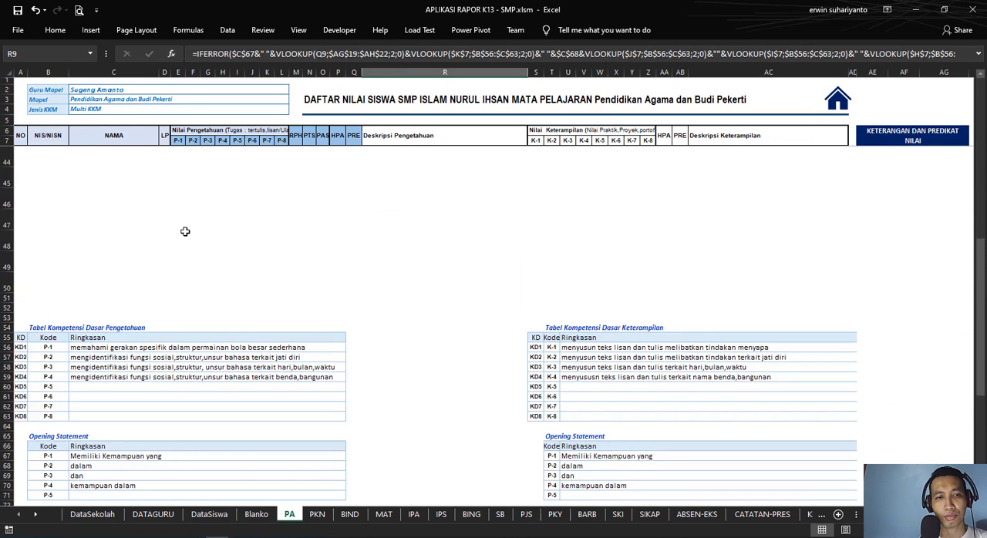
{"action": "scroll", "coordinate": [185, 232], "scroll_direction": "up", "scroll_amount": 12}
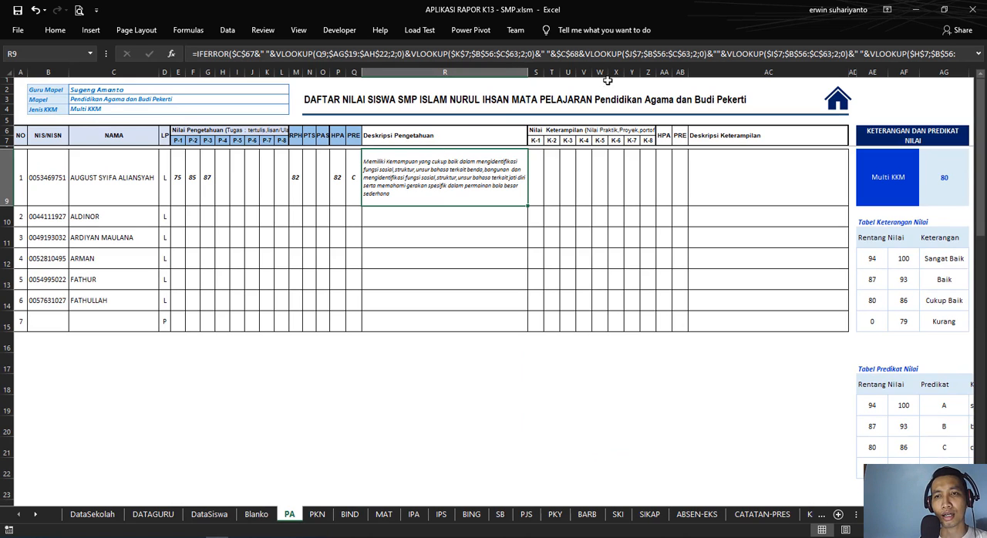
{"action": "left_click", "coordinate": [979, 58]}
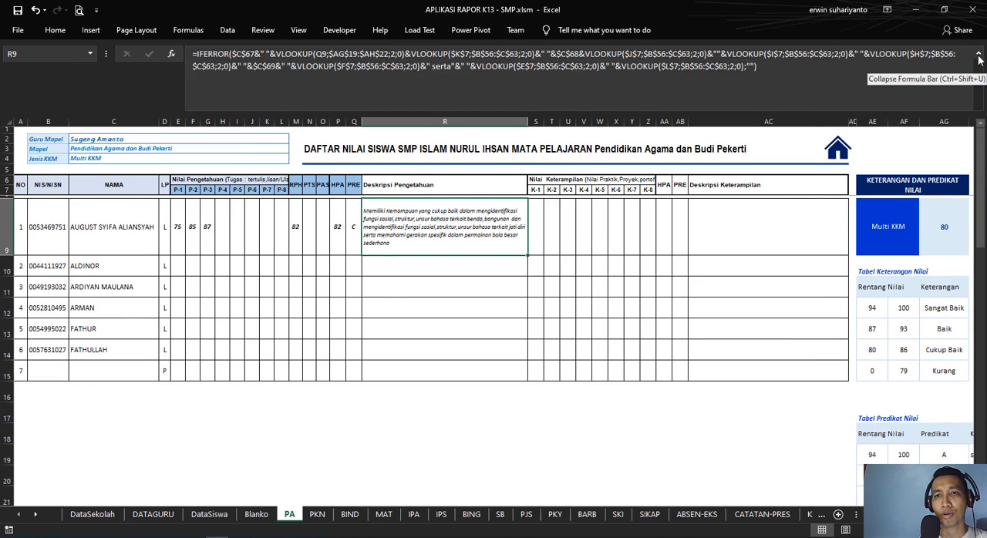
{"action": "left_click", "coordinate": [775, 67]}
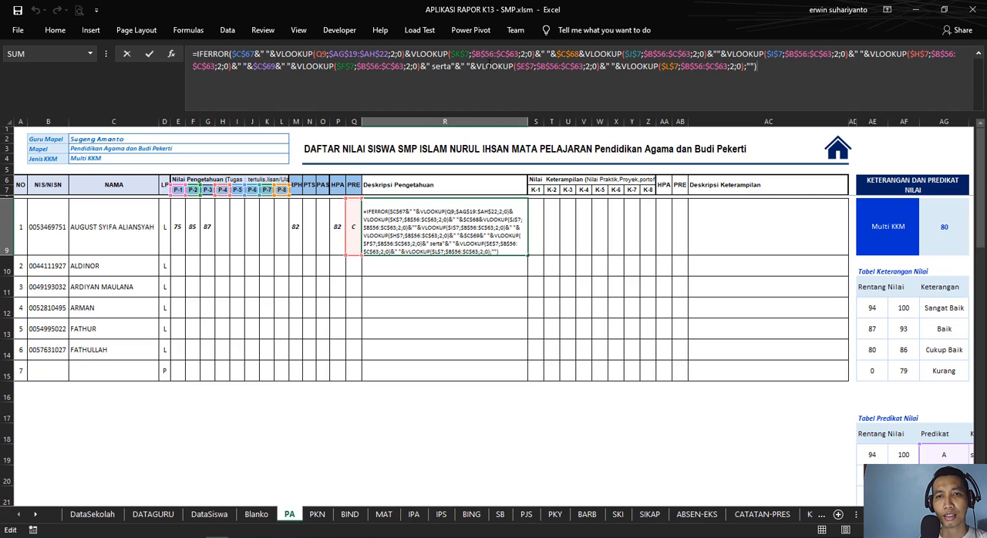
{"action": "key", "text": "Escape"}
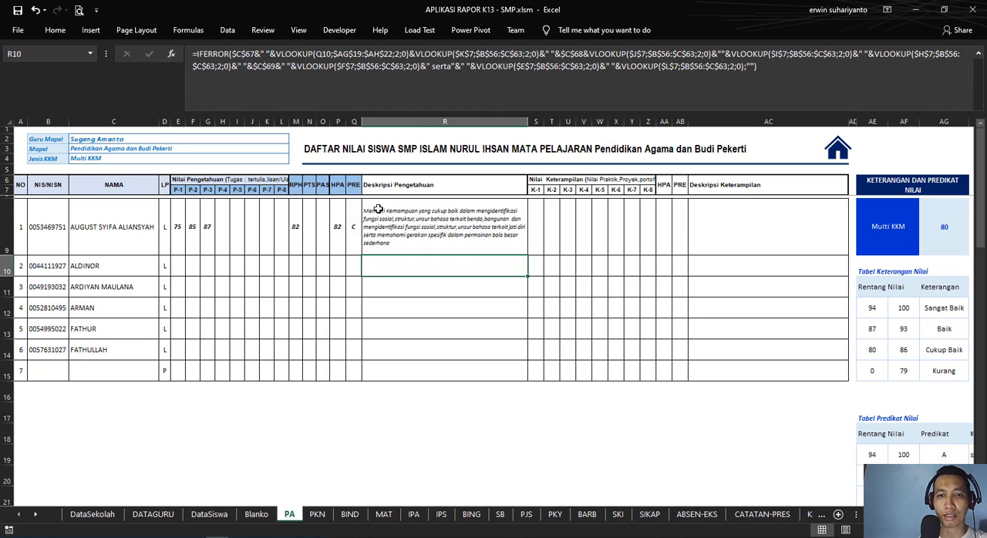
{"action": "left_click", "coordinate": [210, 232]}
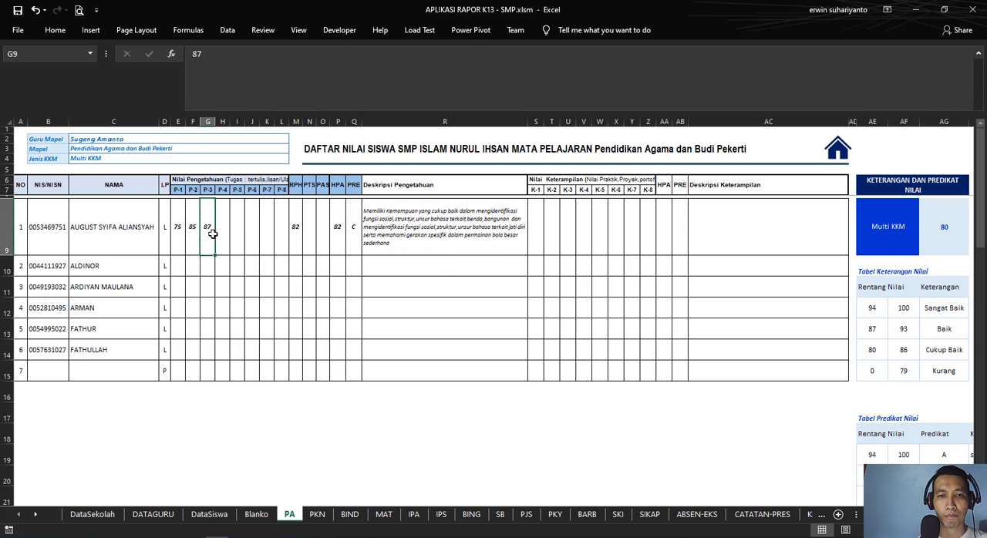
{"action": "left_click", "coordinate": [400, 215]}
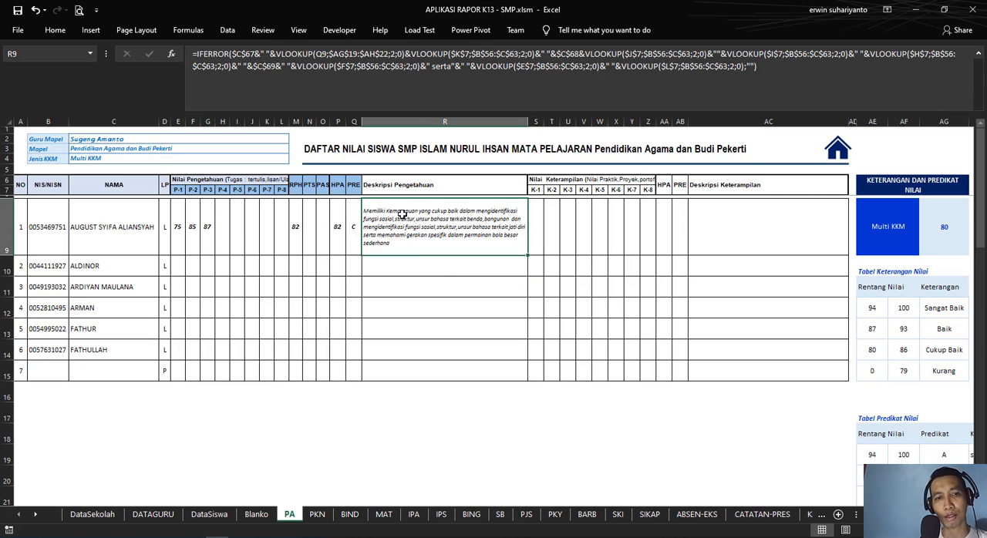
{"action": "left_click", "coordinate": [225, 233]}
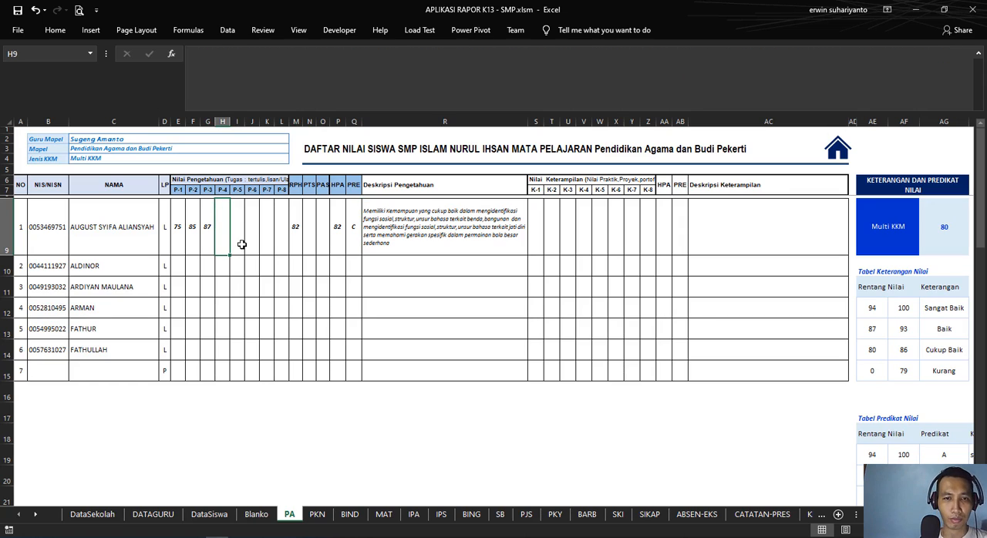
Step: Enter 85 as the first student's PTS score in N9 and 87 as the PAS score in O9
{"action": "left_click", "coordinate": [306, 230]}
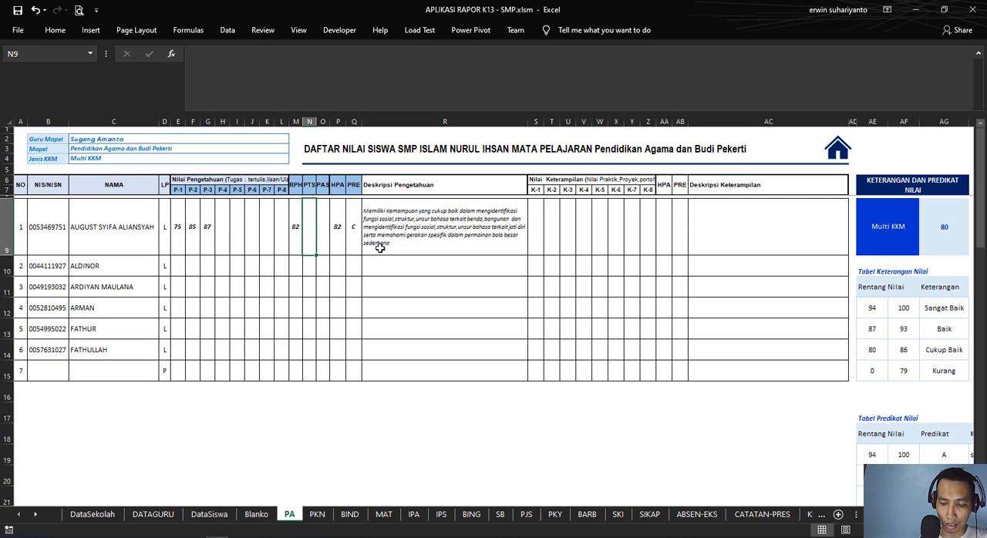
{"action": "type", "text": "85"}
{"action": "key", "text": "Return"}
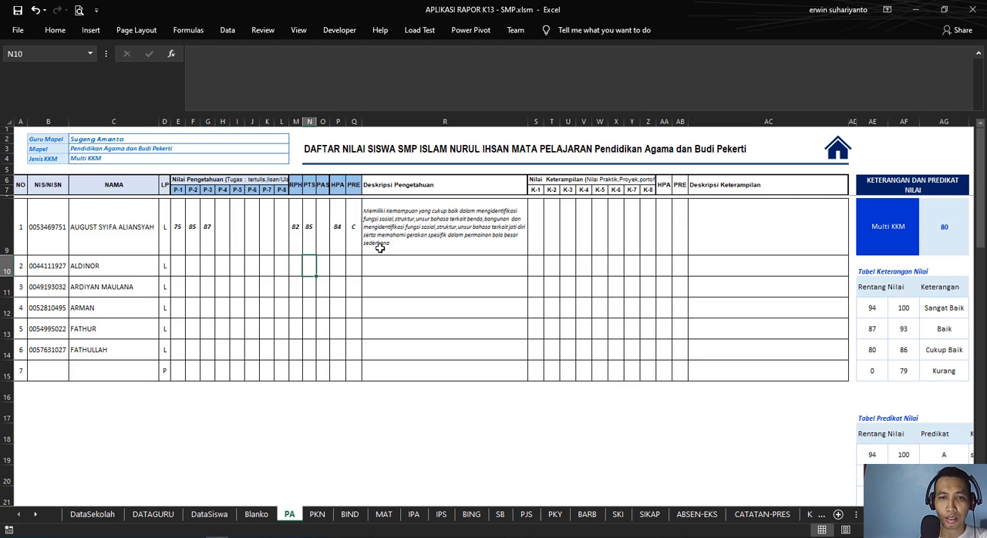
{"action": "key", "text": "Up"}
{"action": "key", "text": "Right"}
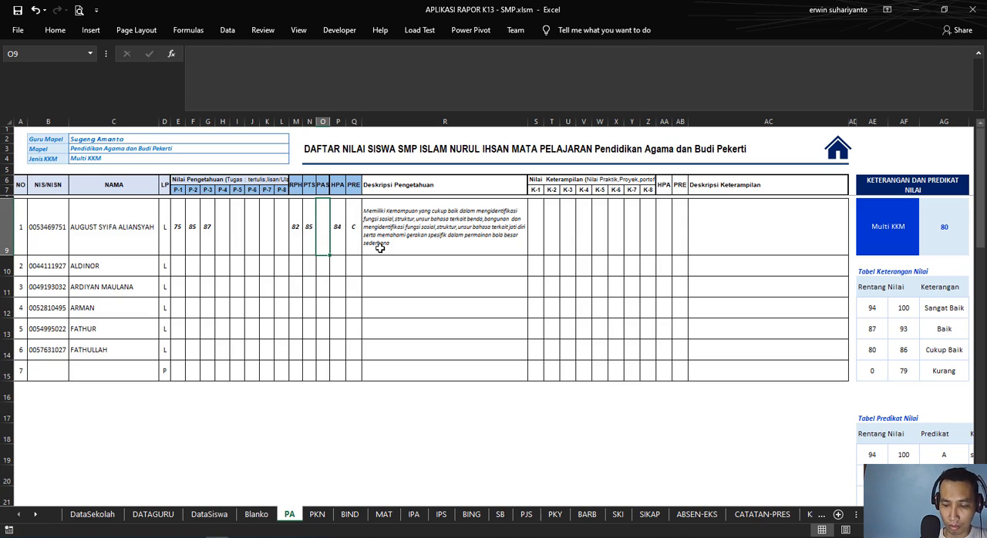
{"action": "type", "text": "87"}
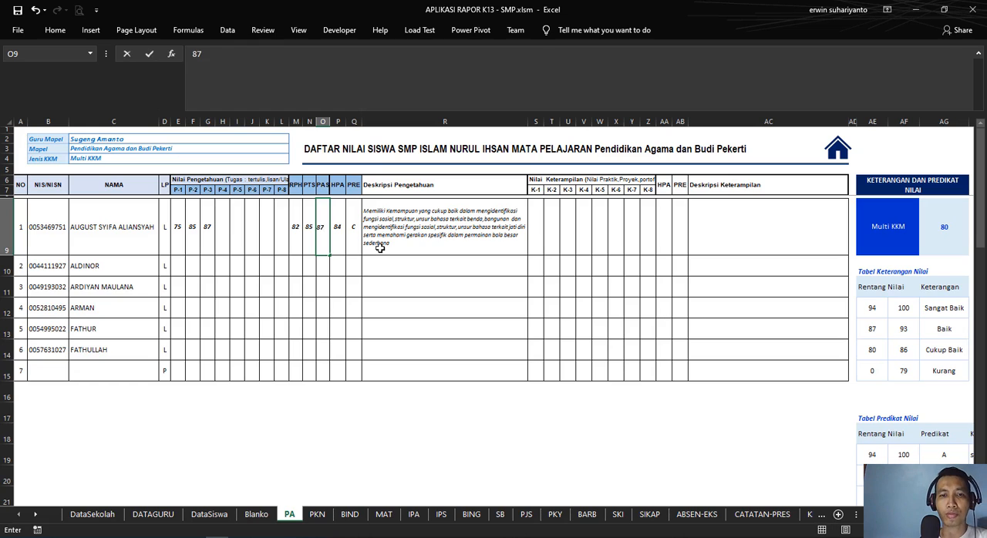
{"action": "key", "text": "Return"}
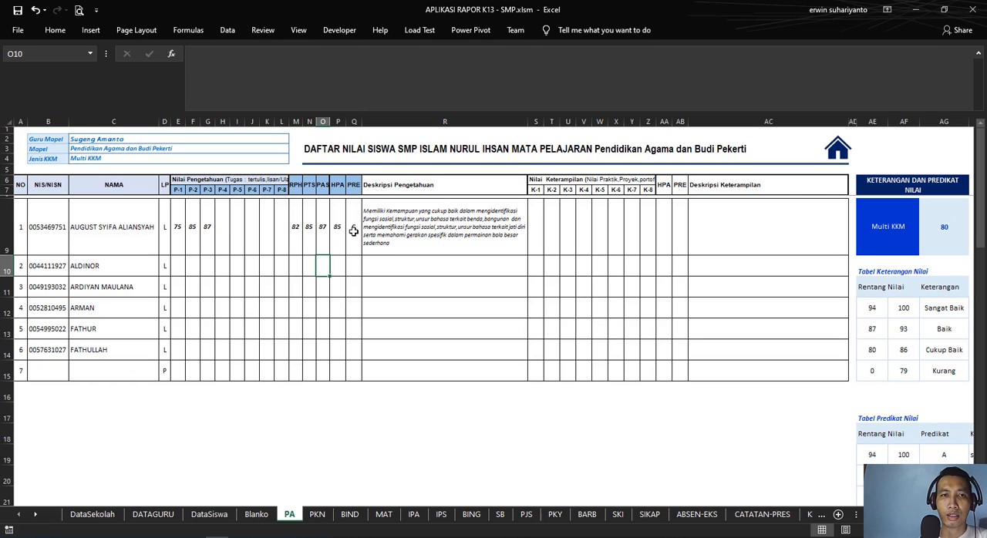
Step: Examine the predicate formula in Q9 and the HPA average formula in P9 for the first student
{"action": "left_click", "coordinate": [353, 233]}
{"action": "left_click", "coordinate": [639, 63]}
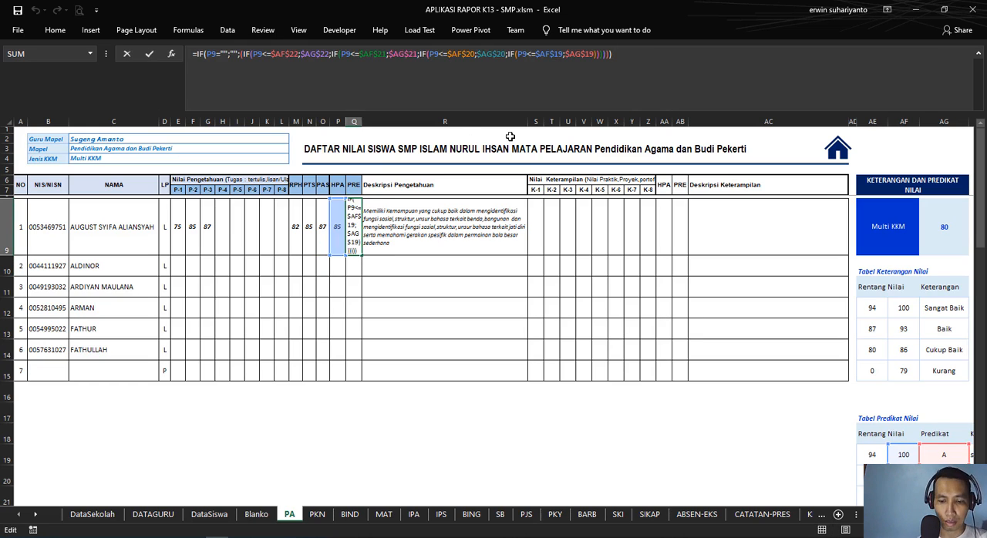
{"action": "left_click", "coordinate": [339, 227]}
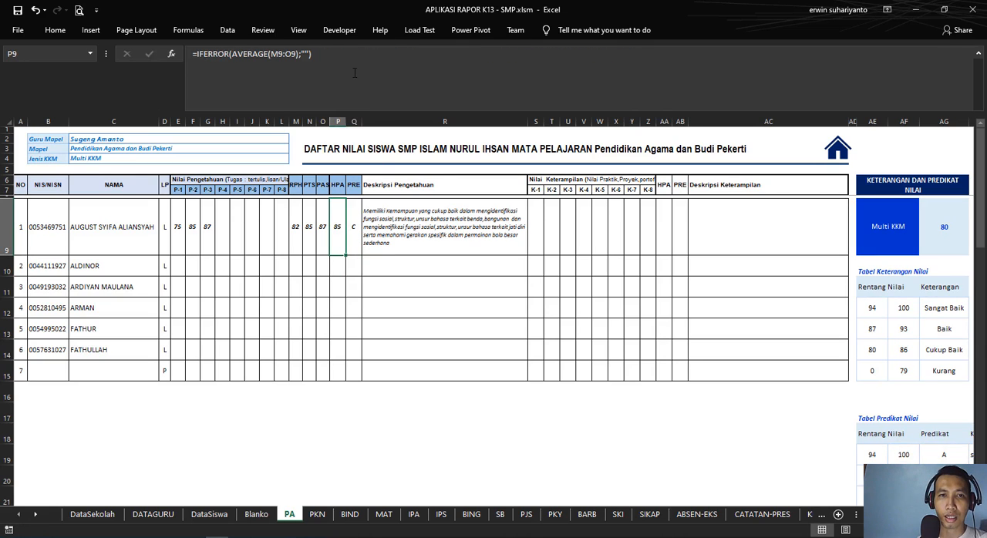
{"action": "left_click", "coordinate": [331, 60]}
{"action": "key", "text": "Escape"}
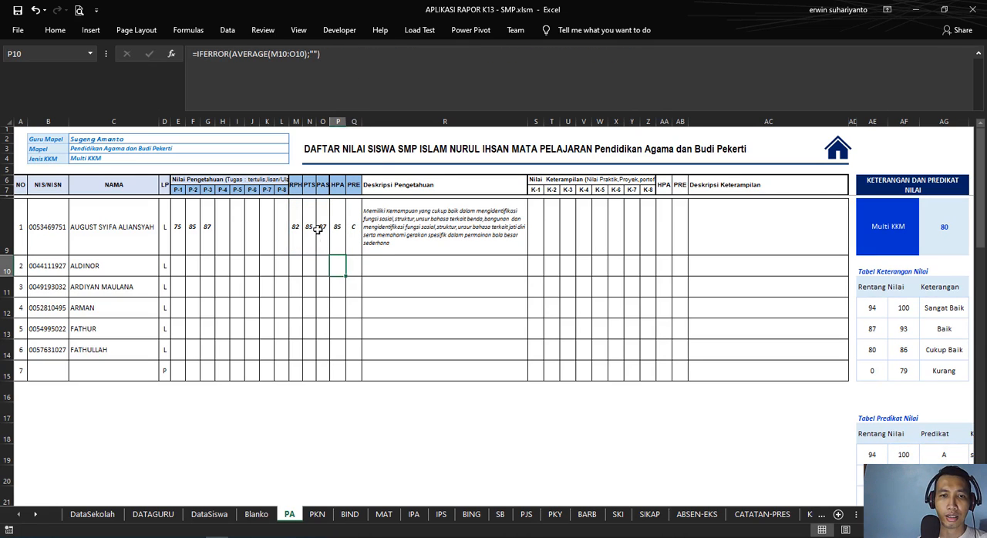
{"action": "left_click", "coordinate": [314, 225]}
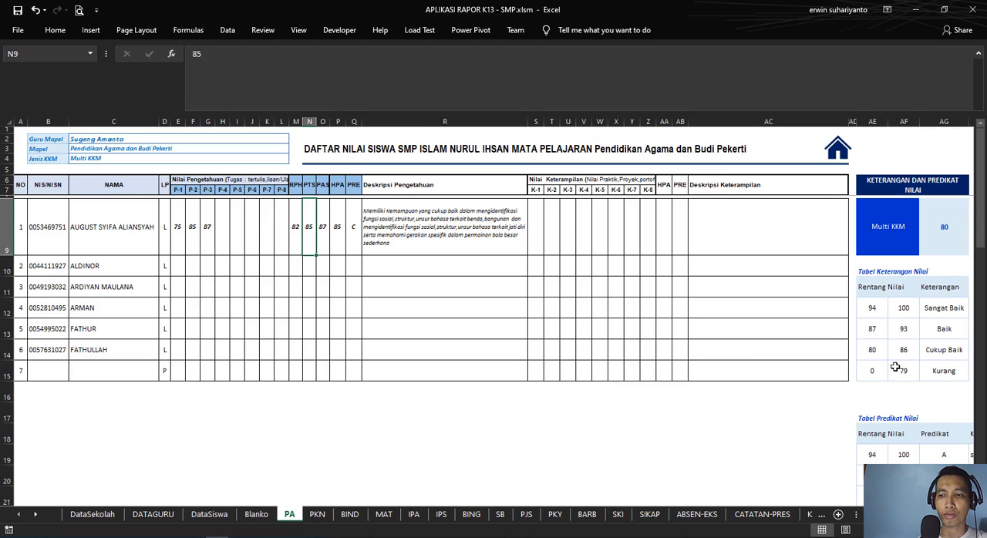
{"action": "left_click", "coordinate": [341, 238]}
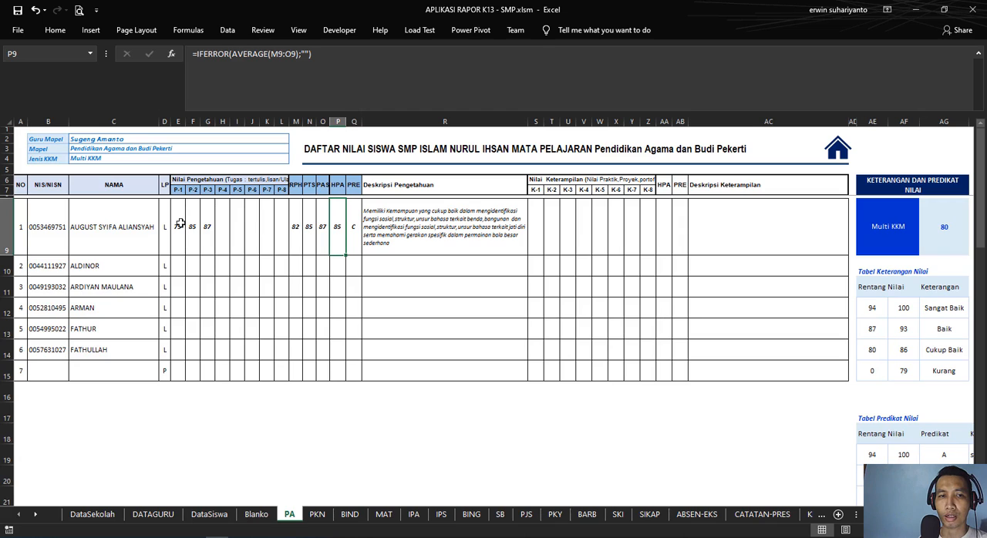
Step: Set the first student's PTS score in N9 to 98 and the PAS score in O9 to 90
{"action": "left_click", "coordinate": [310, 233]}
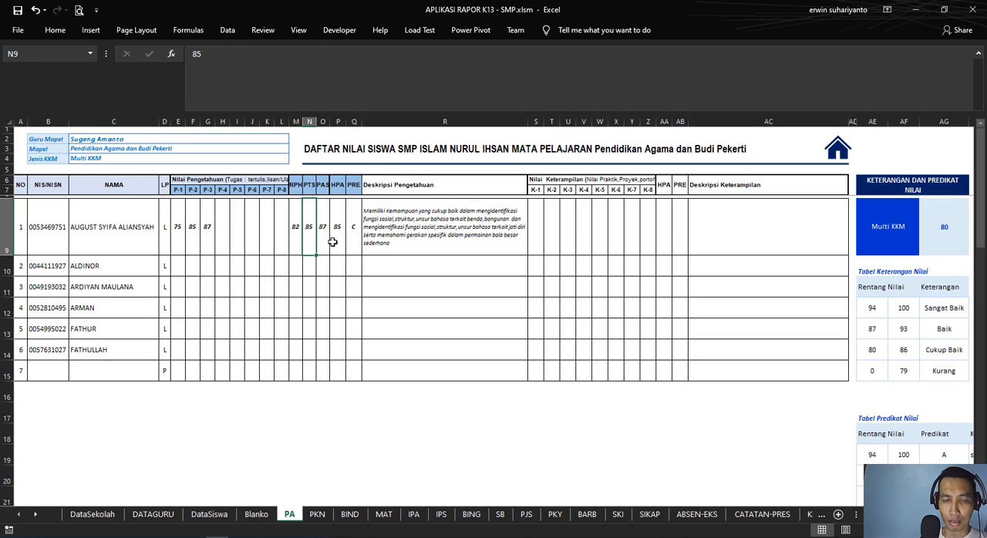
{"action": "type", "text": "9"}
{"action": "key", "text": "Return"}
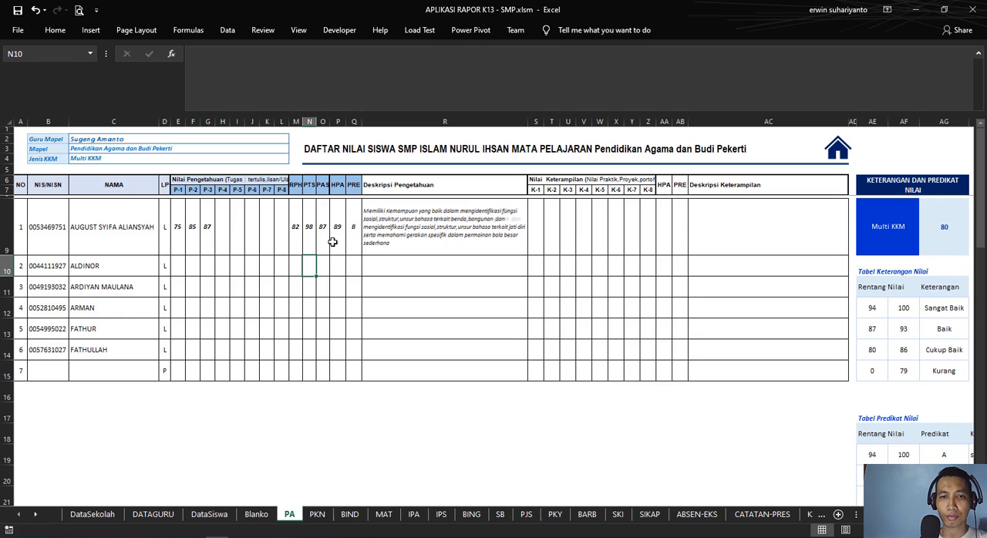
{"action": "key", "text": "Up"}
{"action": "key", "text": "Right"}
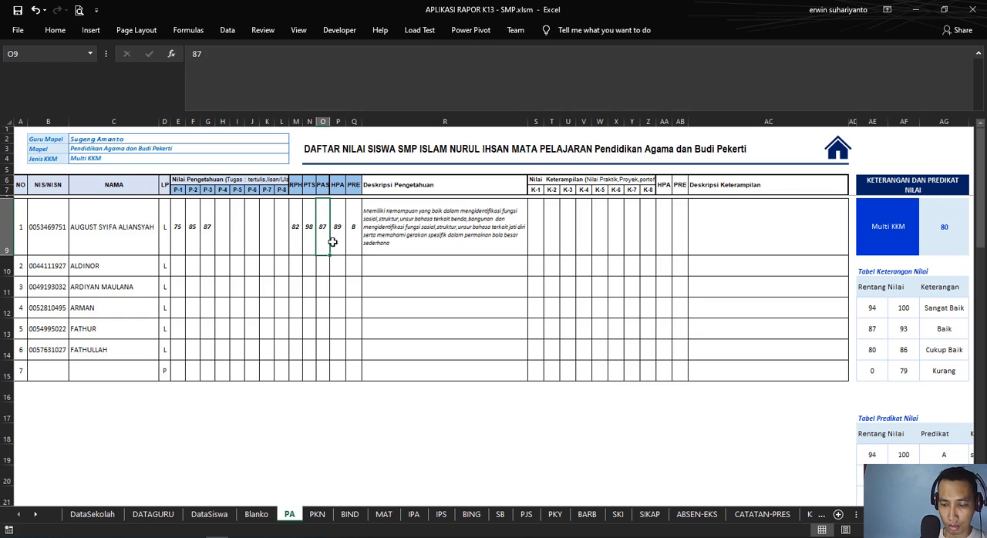
{"action": "type", "text": "90"}
{"action": "key", "text": "Return"}
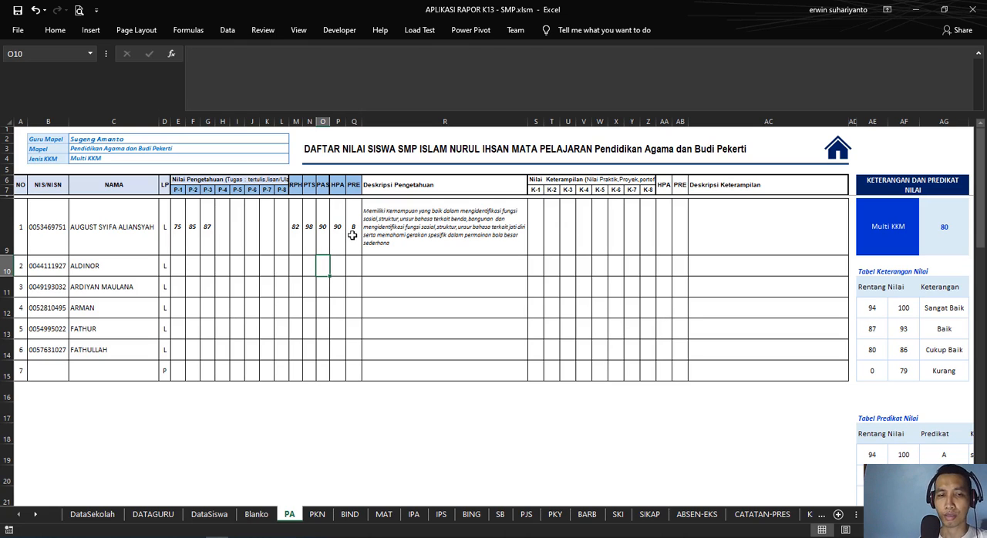
Step: Enter the first student's skills scores in S9:U9: 87 for K-1, 80 for K-2 and 88 for K-3
{"action": "left_click", "coordinate": [536, 231]}
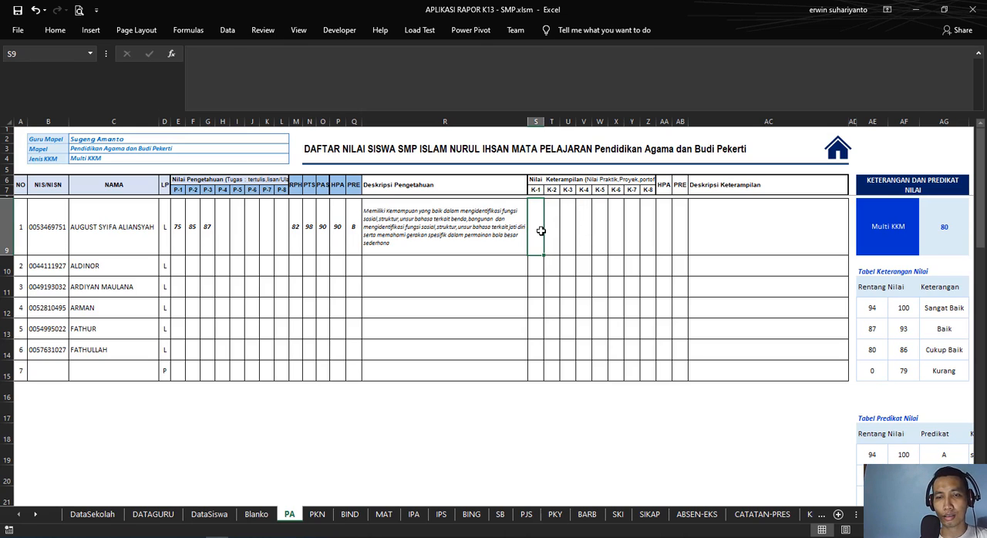
{"action": "type", "text": "8"}
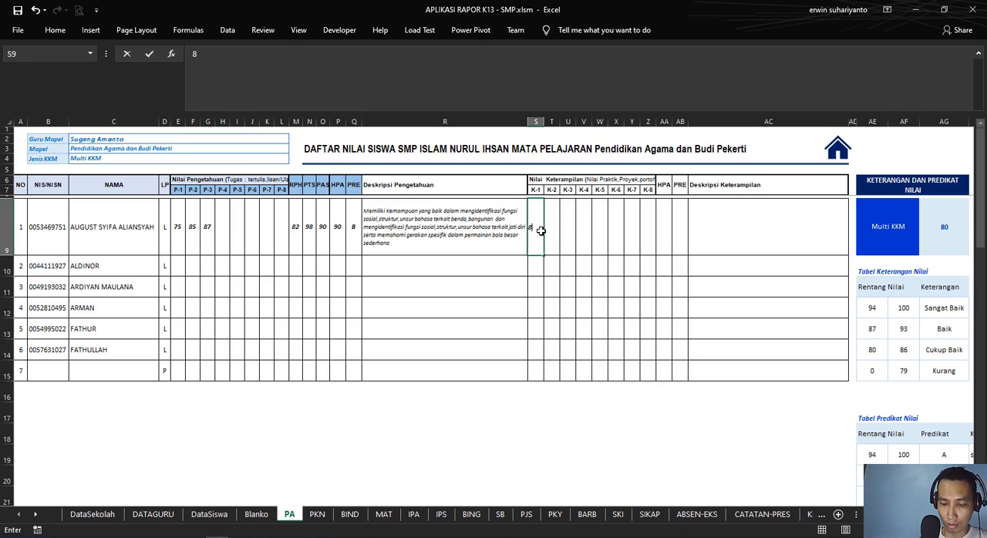
{"action": "type", "text": "7"}
{"action": "key", "text": "Tab"}
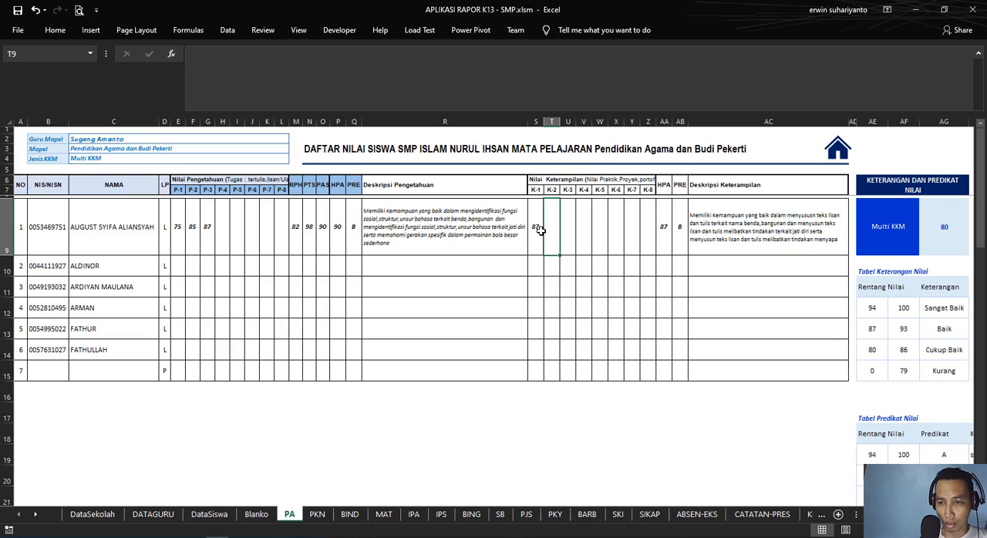
{"action": "type", "text": "80"}
{"action": "key", "text": "Tab"}
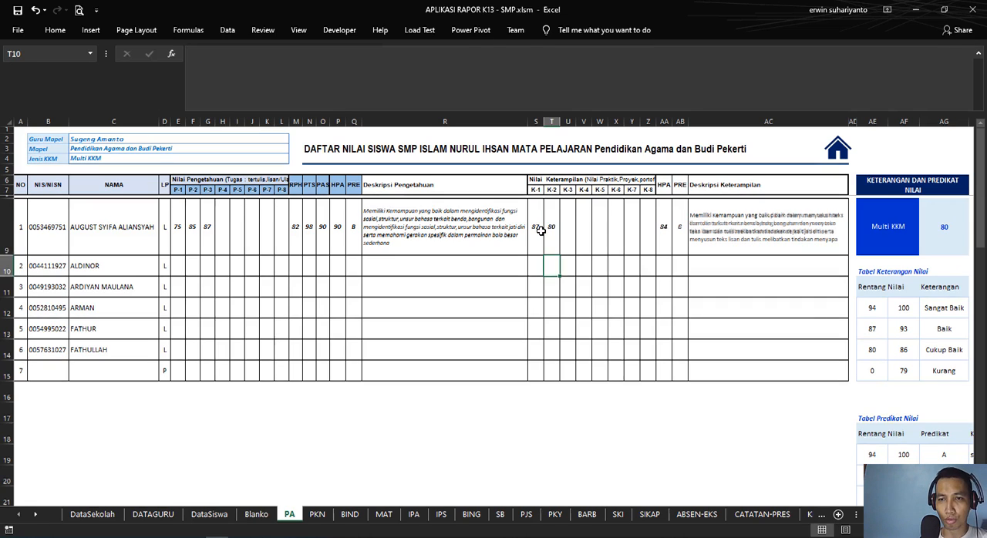
{"action": "type", "text": "8"}
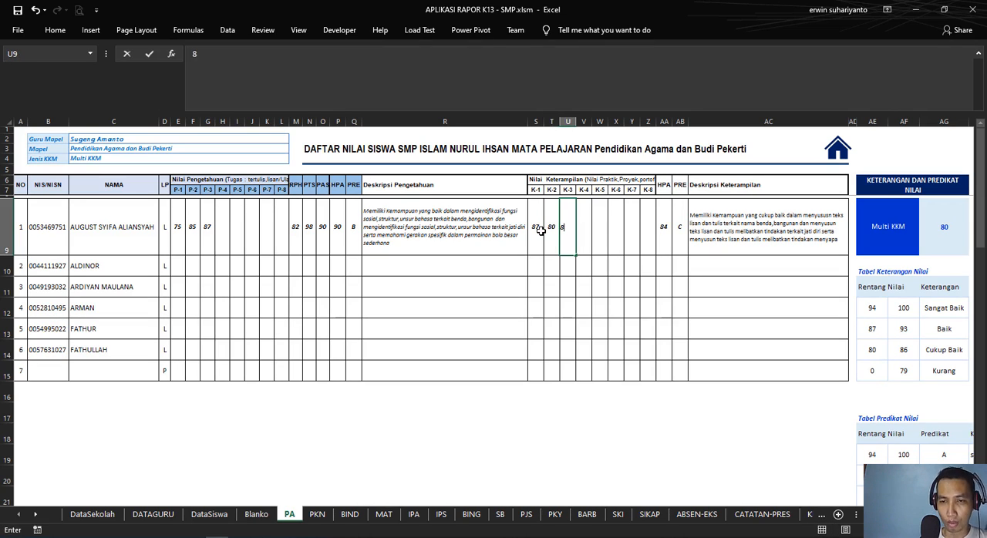
{"action": "key", "text": "Tab"}
{"action": "key", "text": "Tab"}
{"action": "key", "text": "Tab"}
{"action": "key", "text": "Tab"}
{"action": "key", "text": "Tab"}
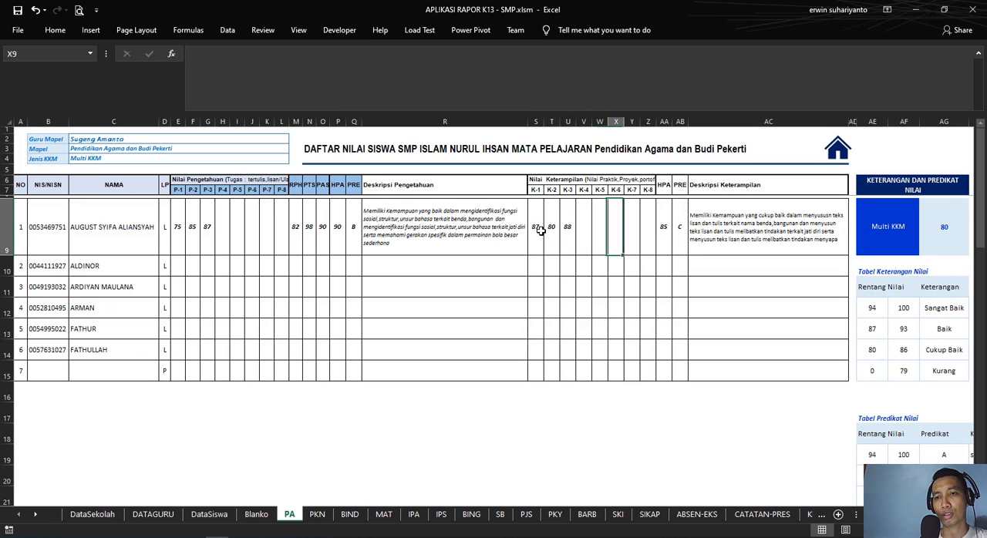
Step: Check the skills description formula in AC9 and reduce the height of row 9 to about half
{"action": "left_click", "coordinate": [754, 219]}
{"action": "left_click_drag", "start_coordinate": [15, 255], "coordinate": [9, 222]}
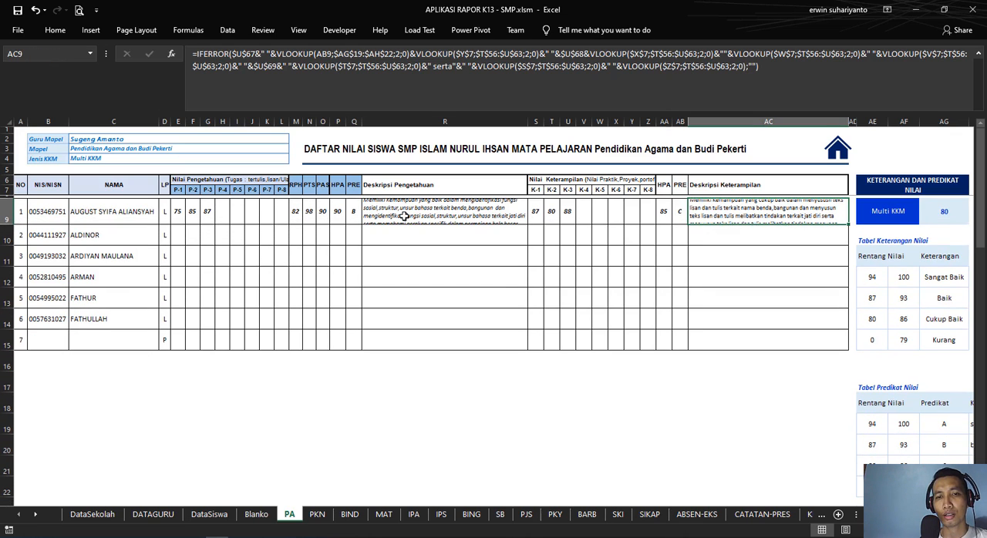
{"action": "left_click", "coordinate": [278, 257]}
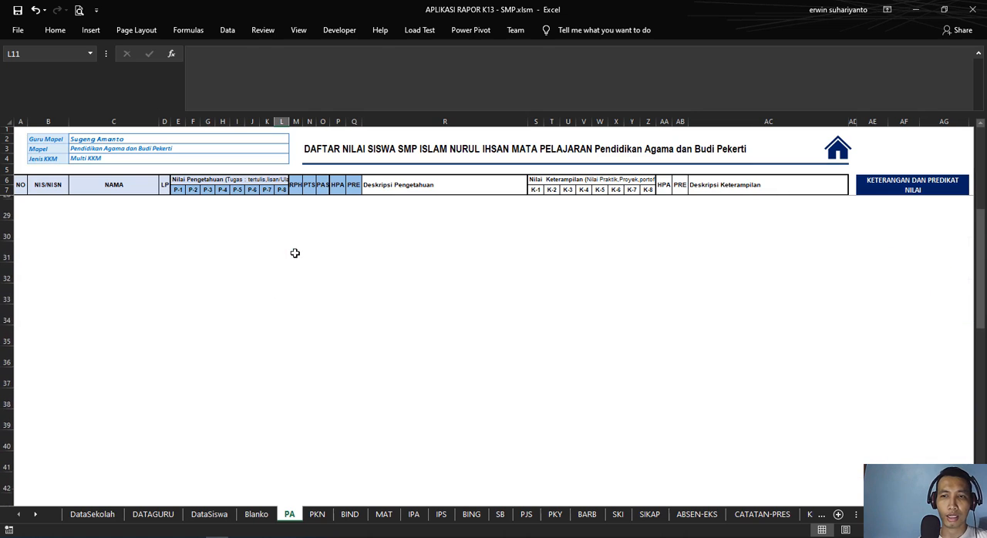
Step: Review the knowledge and skills competency tables and the opening statements, comparing them with the description formula in R9
{"action": "scroll", "coordinate": [725, 257], "scroll_direction": "down", "scroll_amount": 13}
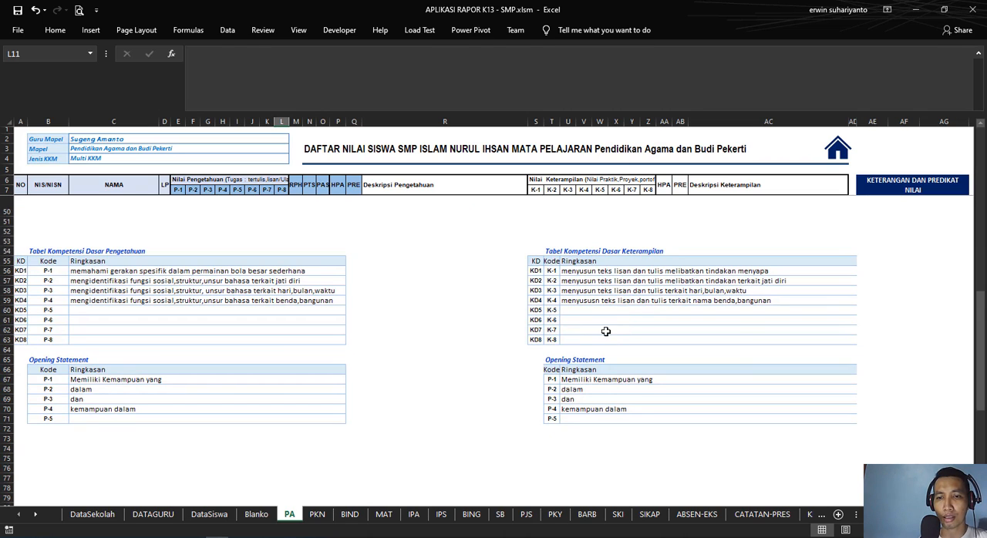
{"action": "left_click", "coordinate": [584, 302]}
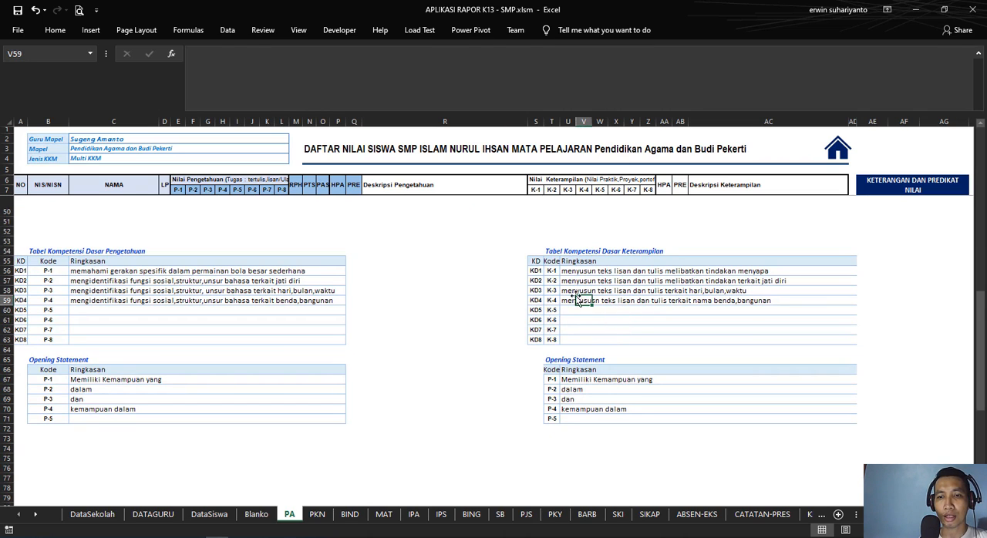
{"action": "left_click", "coordinate": [570, 282]}
{"action": "left_click", "coordinate": [569, 272]}
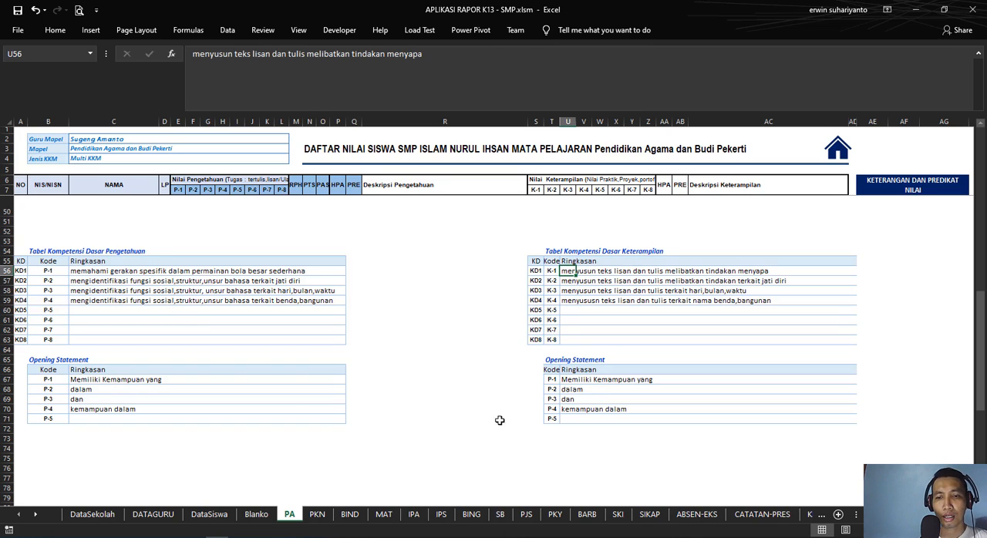
{"action": "left_click", "coordinate": [86, 381]}
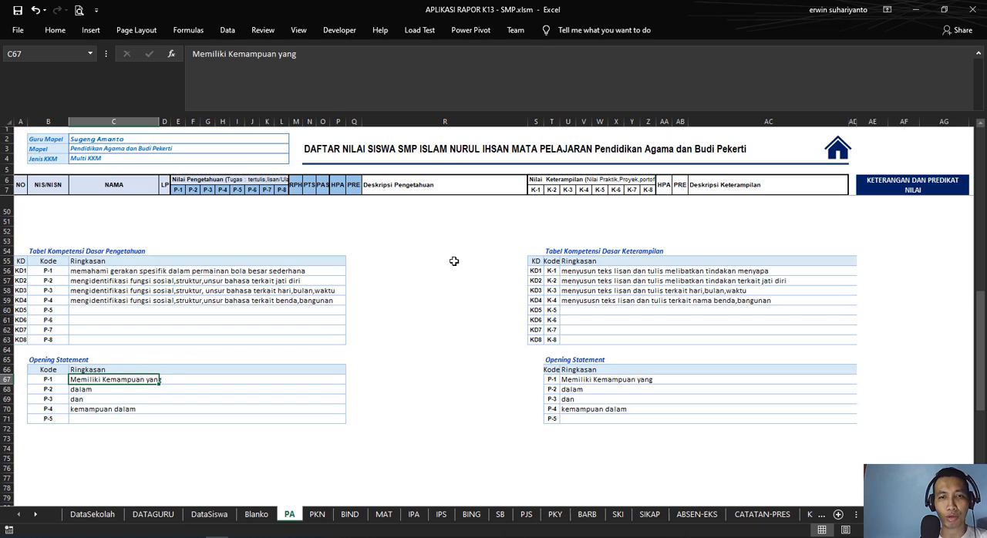
{"action": "scroll", "coordinate": [431, 247], "scroll_direction": "up", "scroll_amount": 13}
{"action": "scroll", "coordinate": [415, 229], "scroll_direction": "up", "scroll_amount": 1}
{"action": "left_click", "coordinate": [398, 212]}
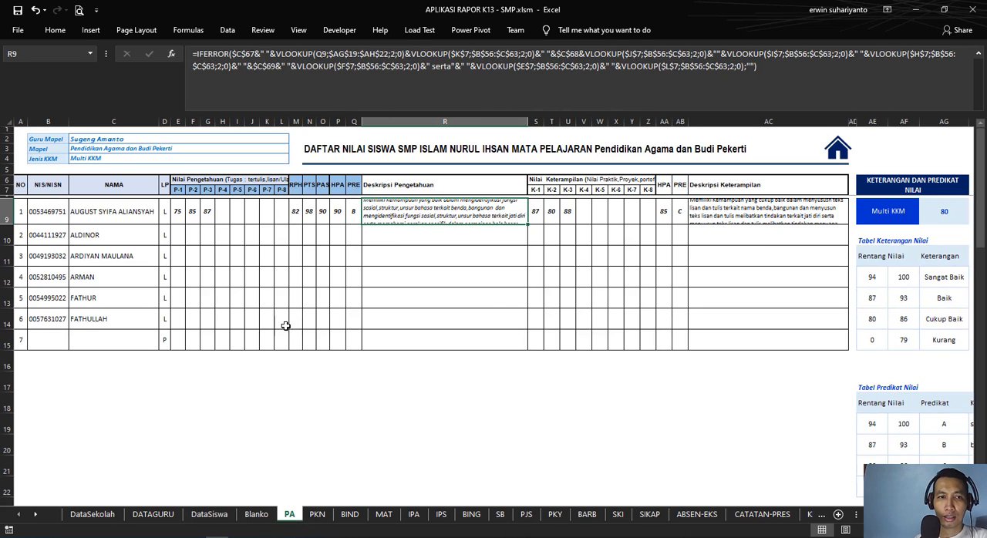
Step: Look through the subject score sheets from PA and PKN through SKI, comparing their layout and per-subject KKM tables
{"action": "left_click", "coordinate": [110, 159]}
{"action": "left_click", "coordinate": [235, 443]}
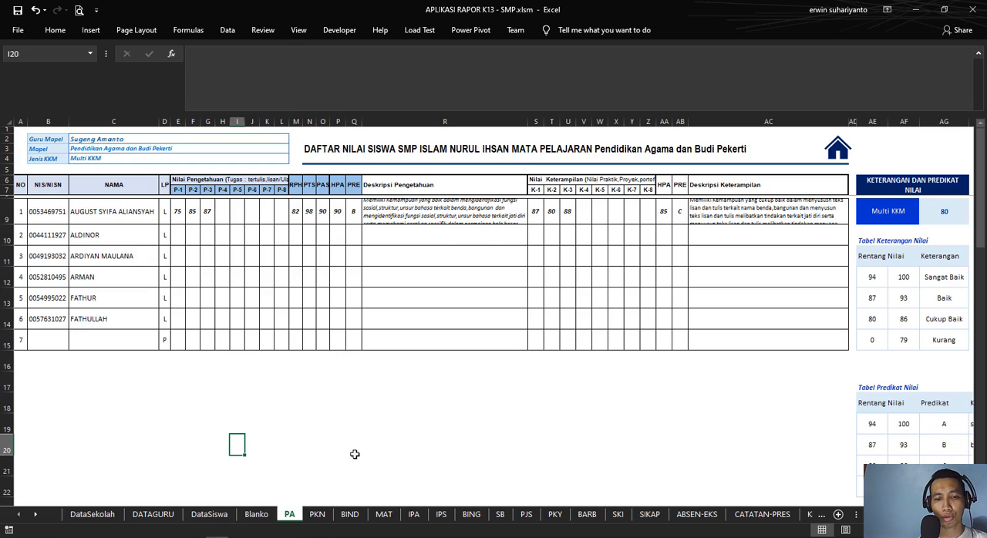
{"action": "left_click", "coordinate": [316, 516]}
{"action": "left_click", "coordinate": [348, 516]}
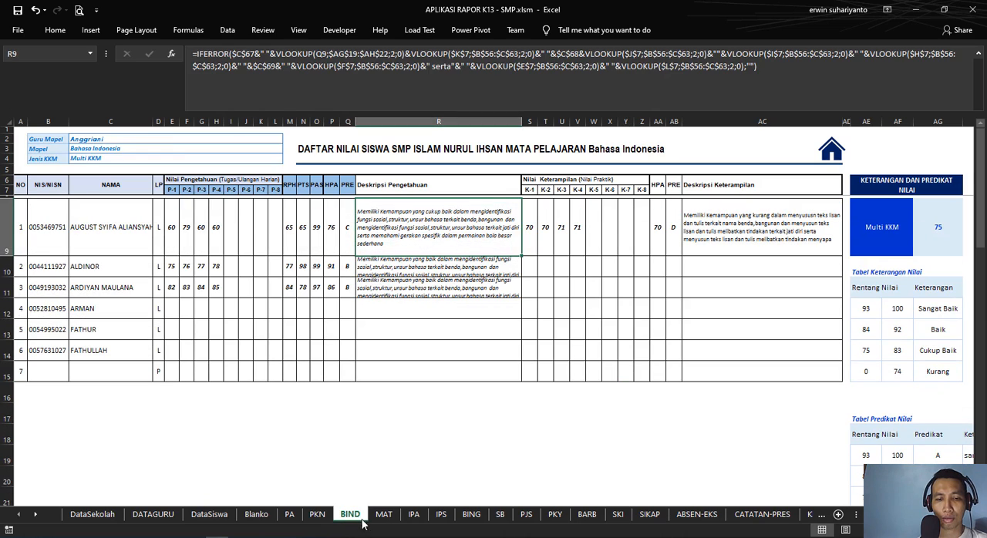
{"action": "left_click", "coordinate": [382, 518]}
{"action": "left_click", "coordinate": [413, 521]}
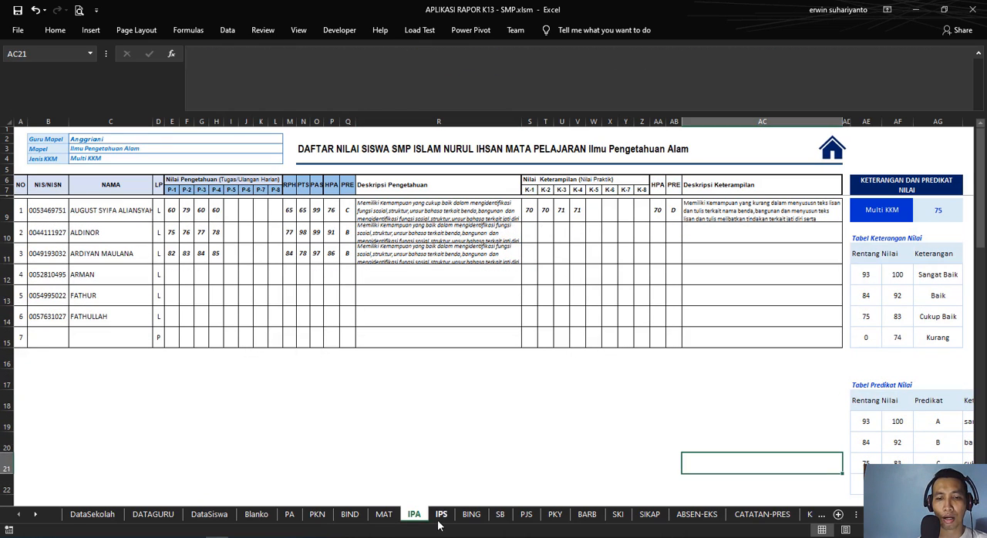
{"action": "left_click", "coordinate": [440, 522]}
{"action": "left_click", "coordinate": [469, 522]}
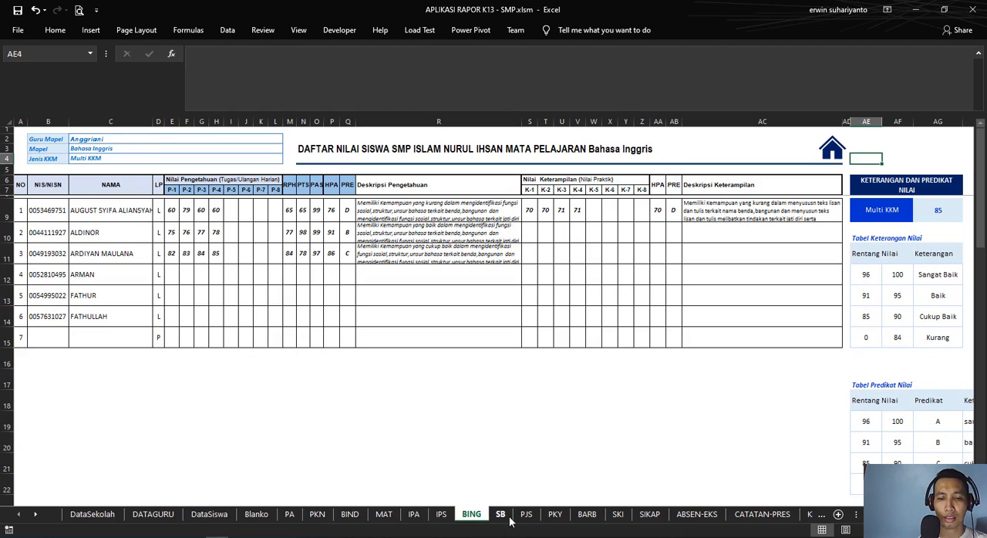
{"action": "left_click", "coordinate": [501, 517]}
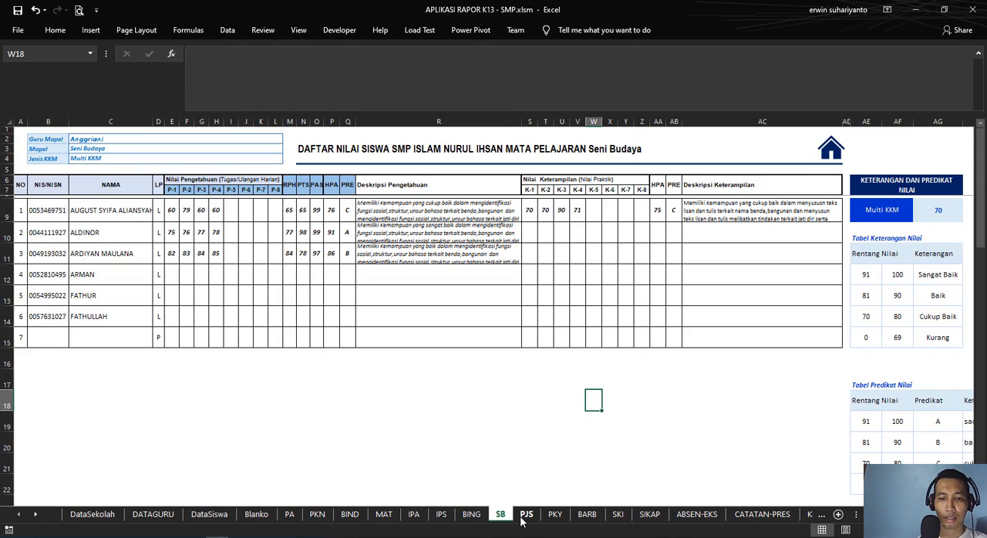
{"action": "left_click", "coordinate": [525, 518]}
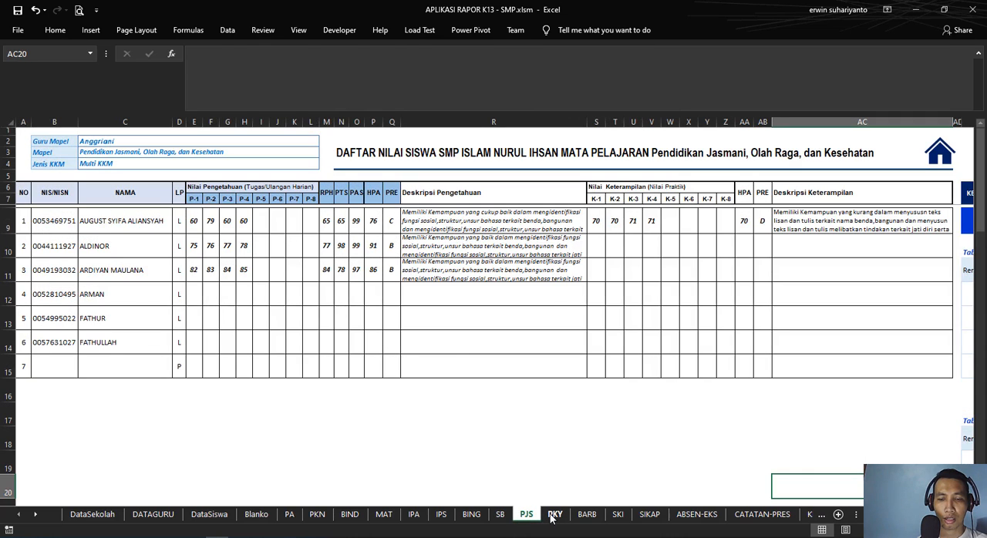
{"action": "left_click", "coordinate": [552, 517]}
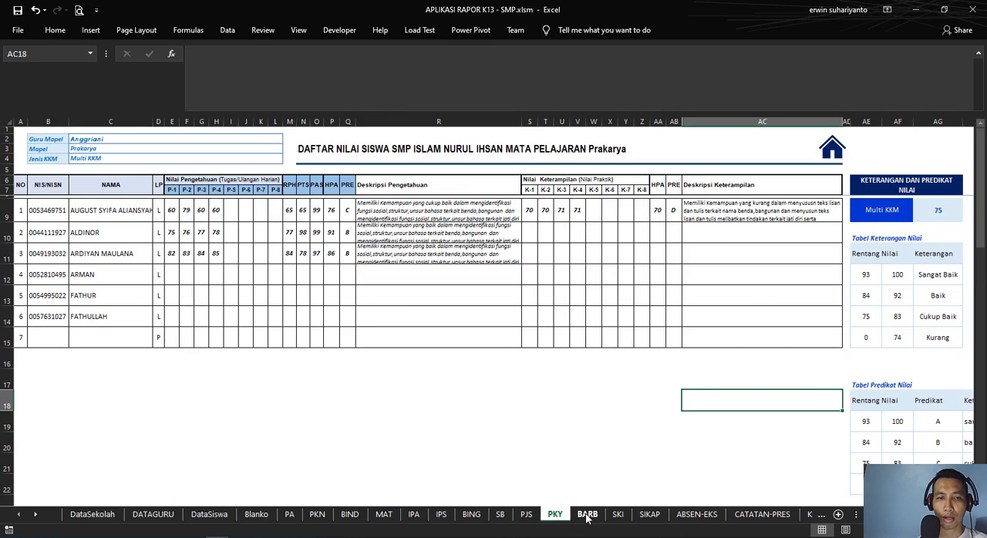
{"action": "left_click", "coordinate": [588, 516]}
{"action": "left_click", "coordinate": [623, 519]}
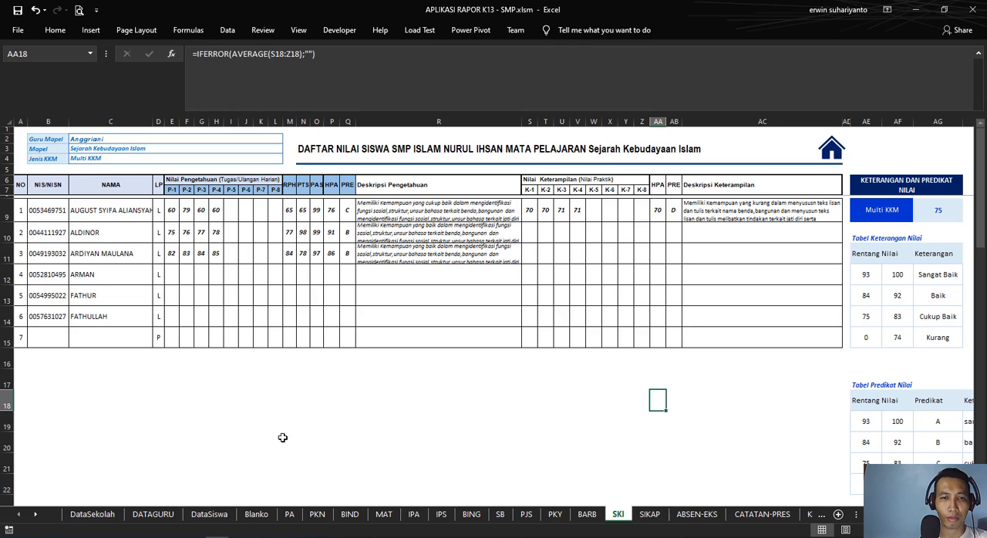
{"action": "left_click", "coordinate": [288, 514]}
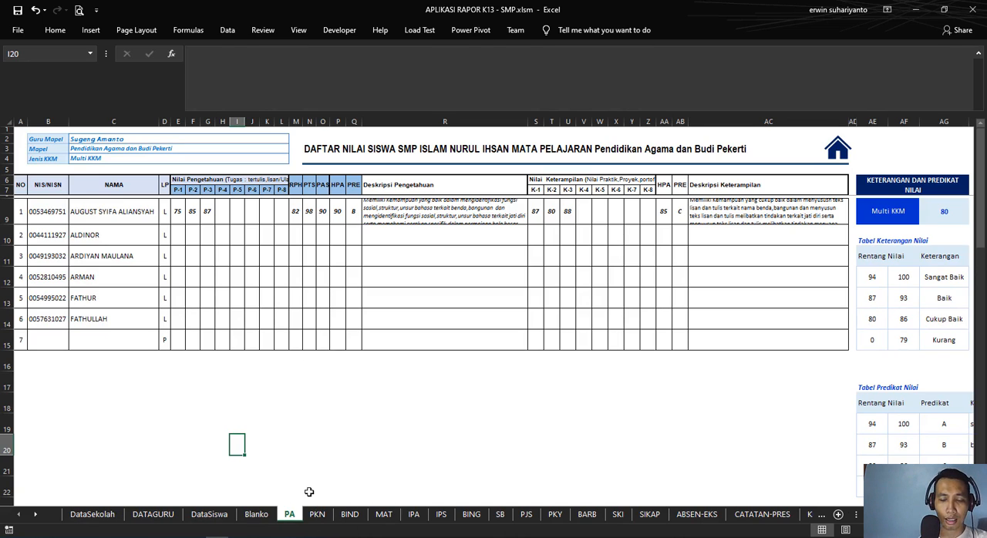
{"action": "left_click", "coordinate": [586, 519]}
{"action": "left_click", "coordinate": [610, 518]}
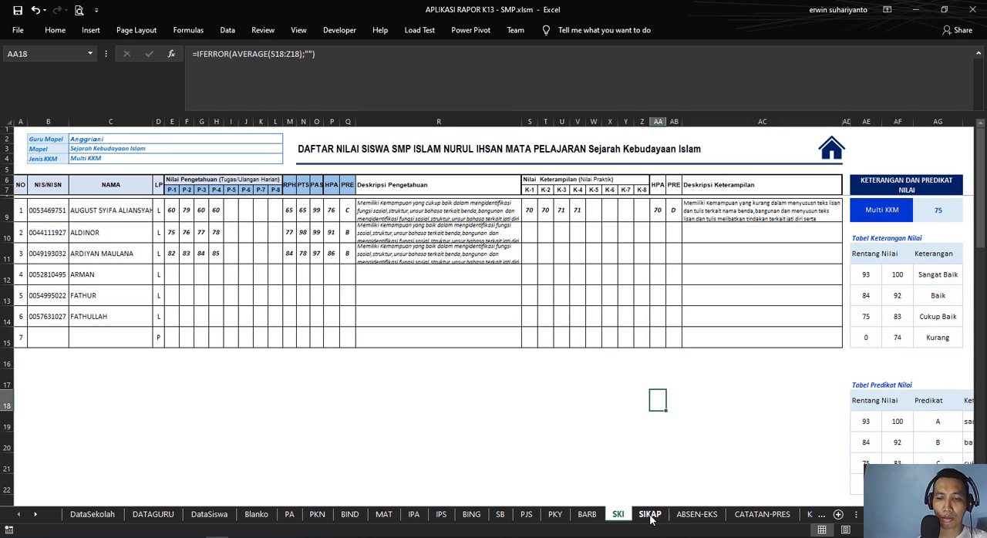
Step: Review the SIKAP sheet's student data, spiritual attitude and social attitude sections, including the student lookup formulas in row 9
{"action": "left_click", "coordinate": [650, 515]}
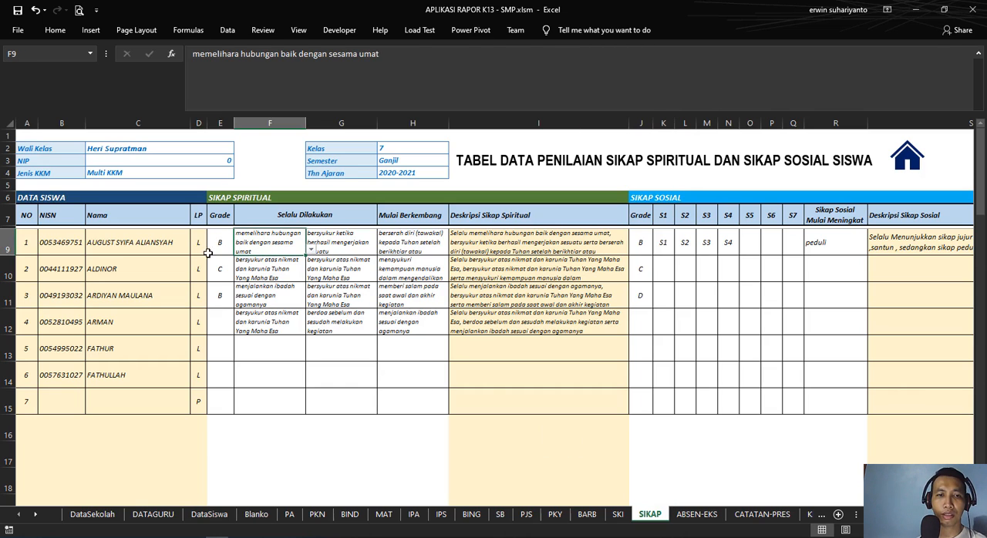
{"action": "left_click", "coordinate": [200, 250]}
{"action": "left_click", "coordinate": [217, 245]}
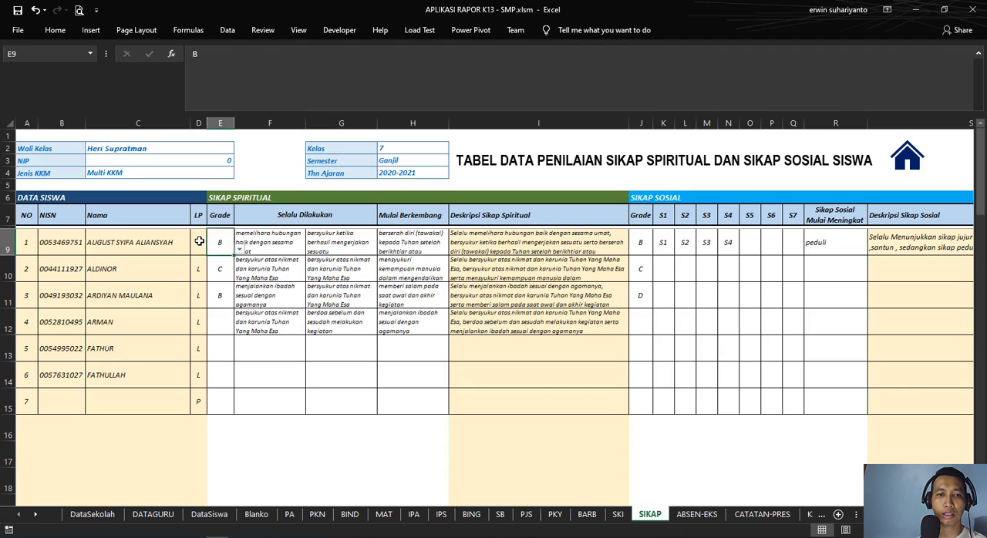
{"action": "left_click", "coordinate": [199, 242]}
{"action": "left_click", "coordinate": [143, 245]}
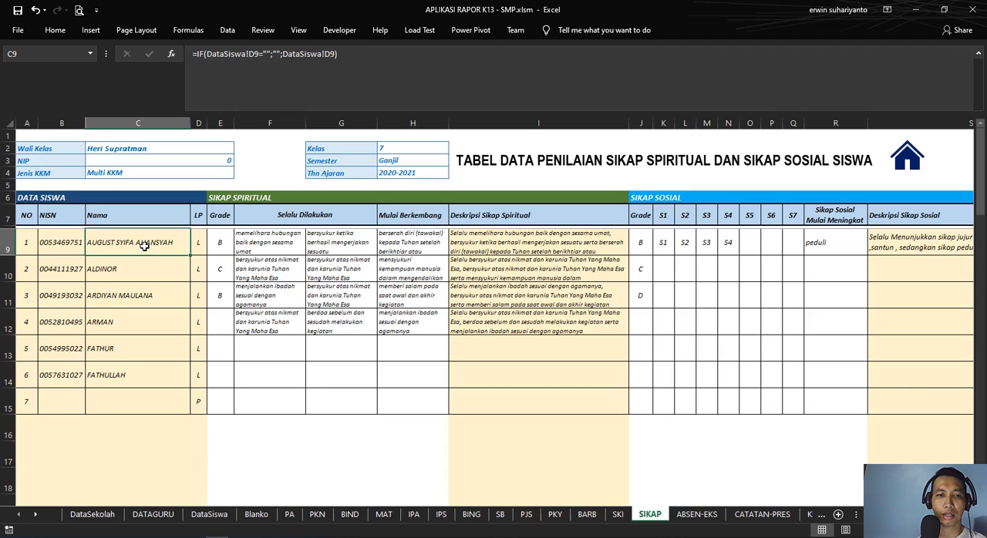
{"action": "left_click", "coordinate": [275, 155]}
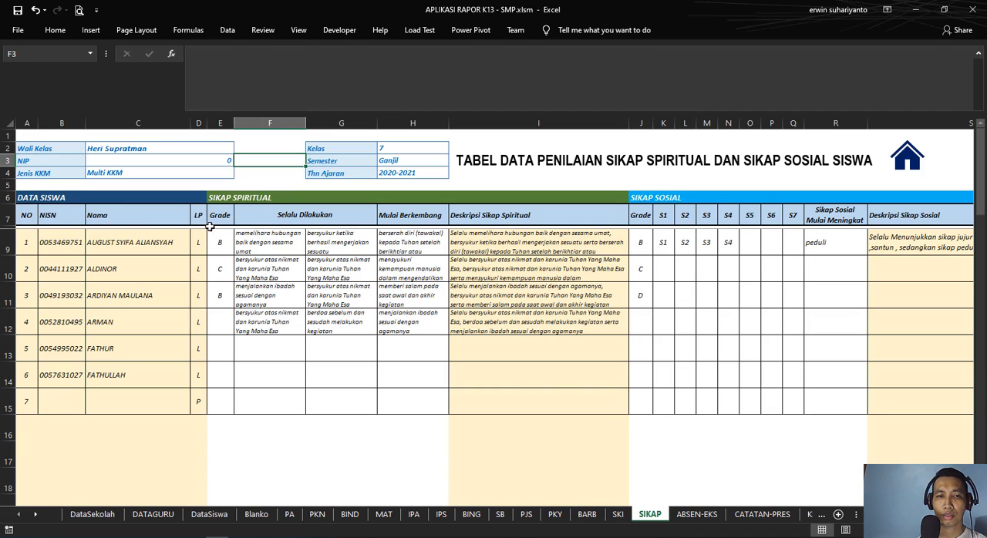
{"action": "left_click", "coordinate": [34, 195]}
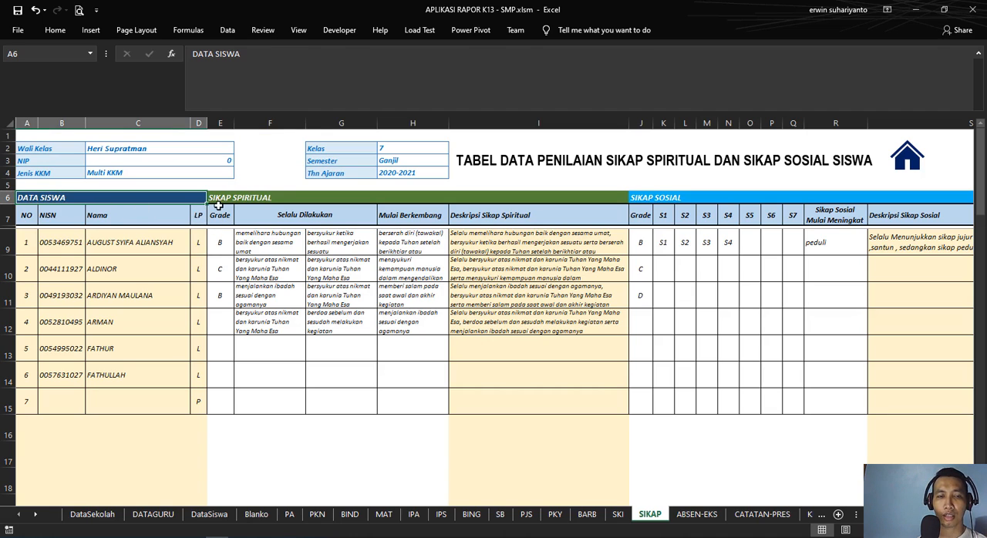
{"action": "left_click_drag", "start_coordinate": [229, 198], "coordinate": [756, 221]}
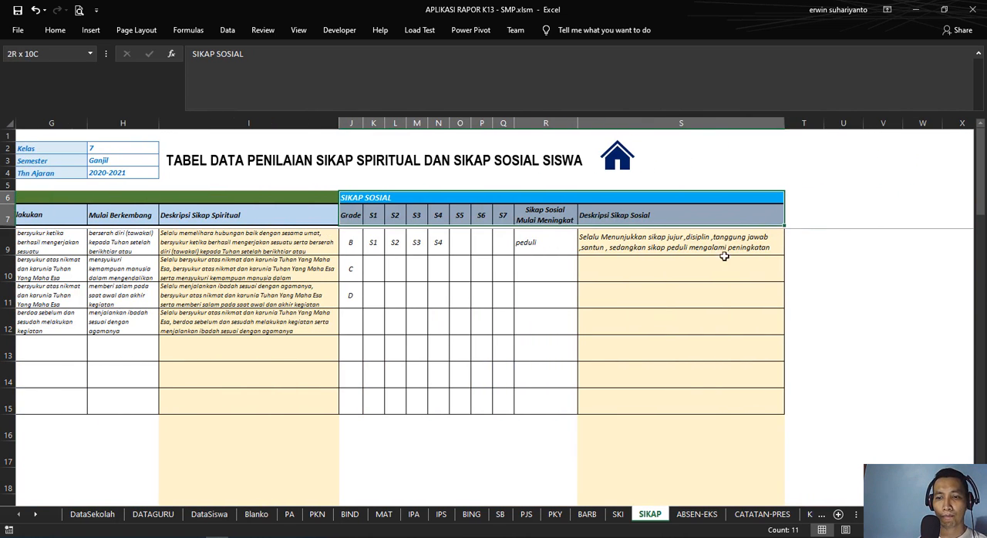
{"action": "scroll", "coordinate": [129, 239], "scroll_direction": "left", "scroll_amount": 3}
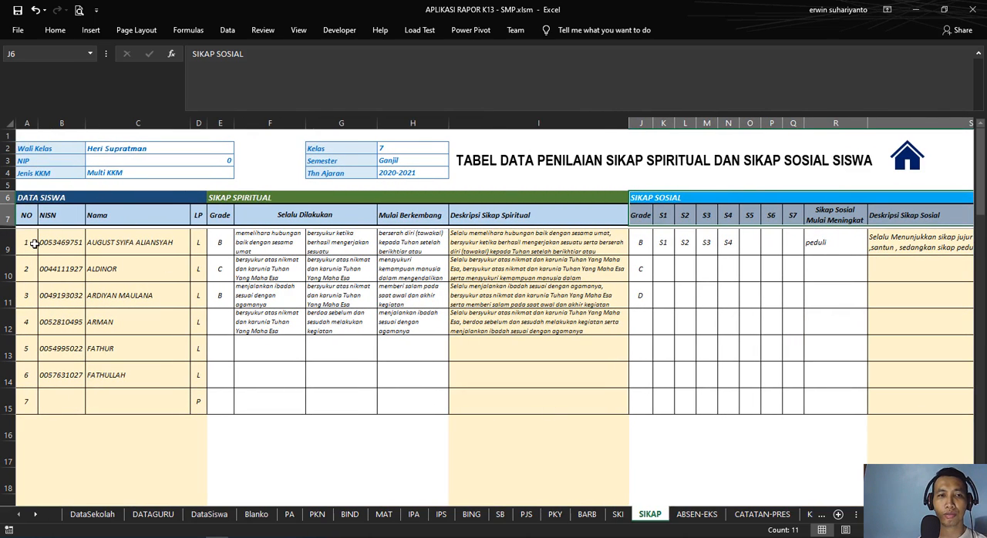
{"action": "mouse_move", "coordinate": [27, 243]}
{"action": "left_mouse_down"}
{"action": "mouse_move", "coordinate": [101, 249]}
{"action": "mouse_move", "coordinate": [26, 246]}
{"action": "left_mouse_up"}
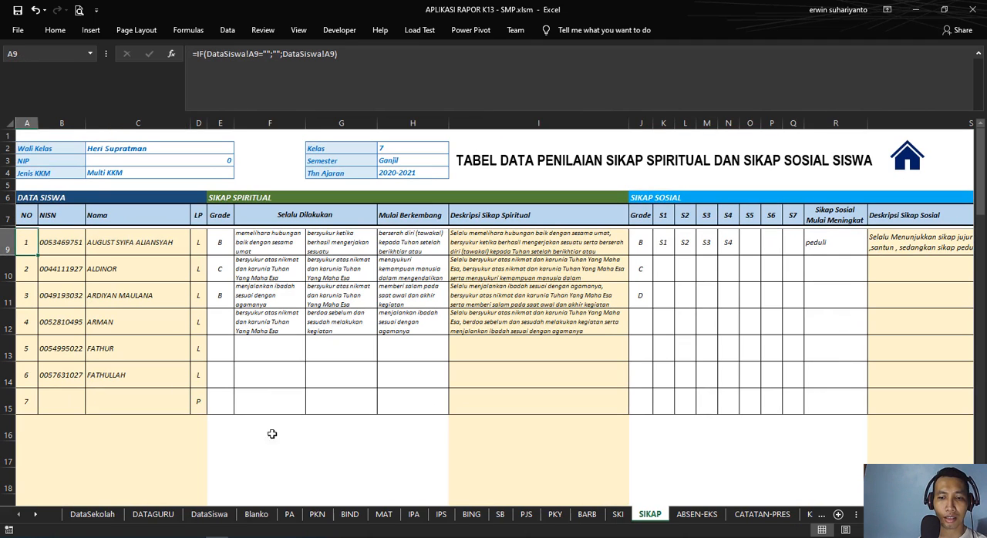
Step: Compare the student number formula in A9 on the PA sheet with the NISN and name formulas on the SIKAP sheet
{"action": "left_click", "coordinate": [290, 514]}
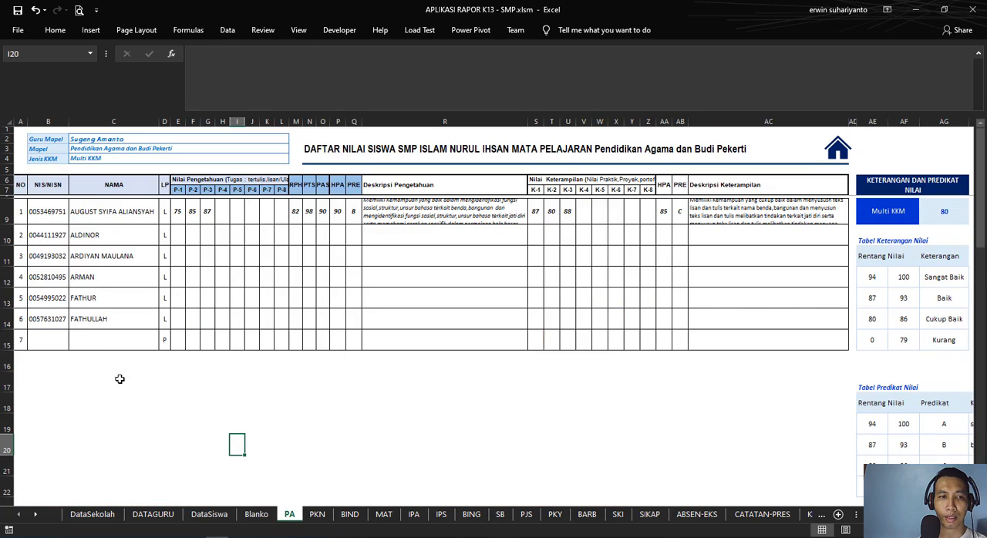
{"action": "left_click", "coordinate": [17, 208]}
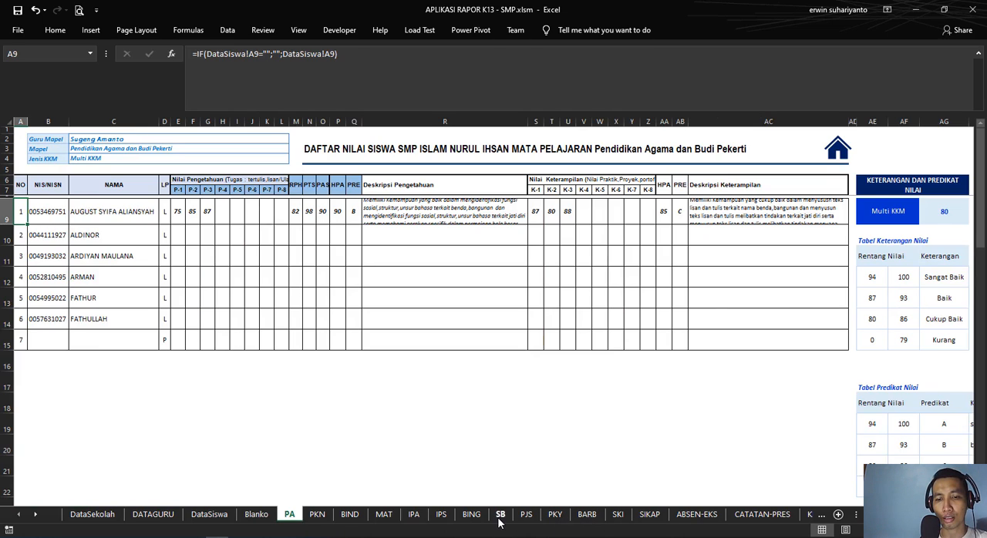
{"action": "left_click", "coordinate": [646, 515]}
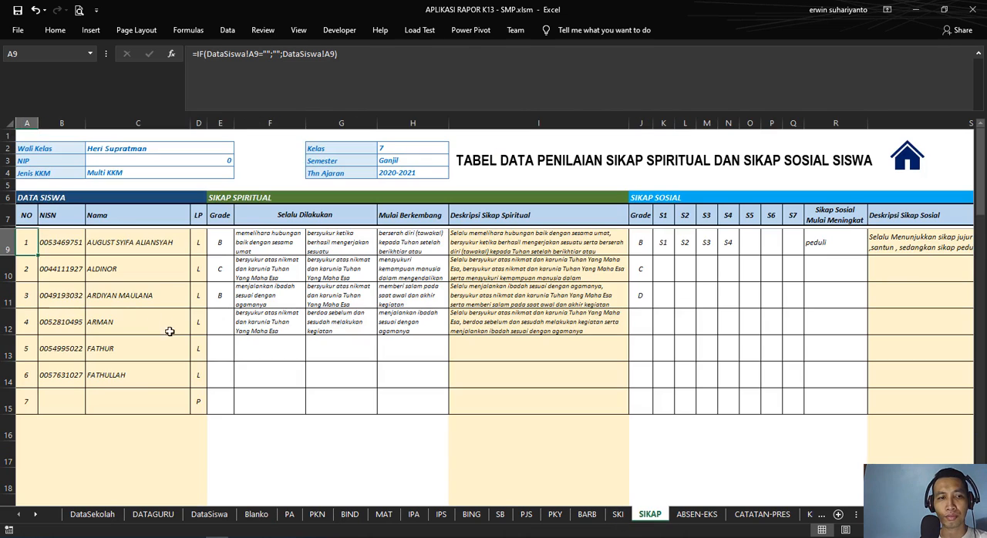
{"action": "left_click", "coordinate": [62, 246]}
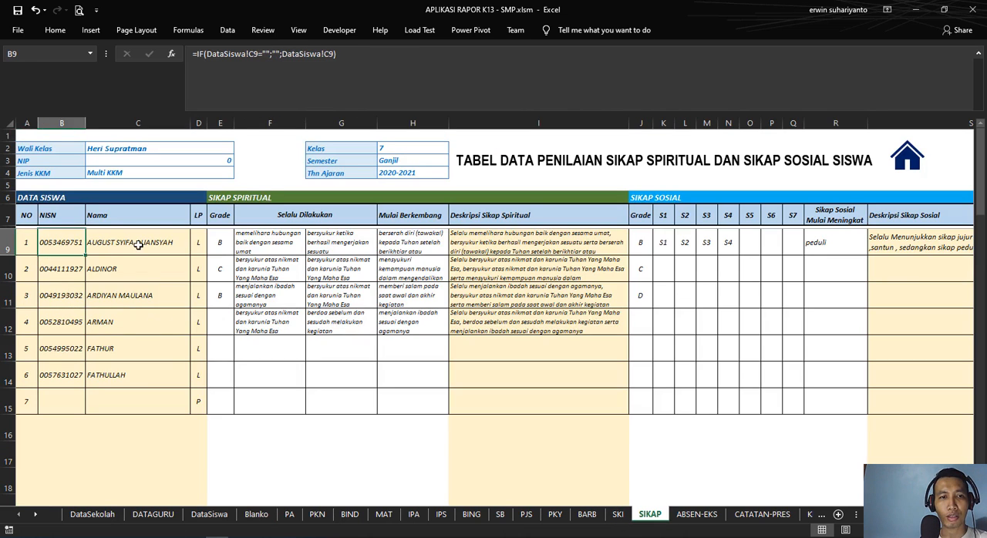
{"action": "left_click", "coordinate": [138, 246]}
{"action": "left_click", "coordinate": [141, 377]}
{"action": "scroll", "coordinate": [141, 378], "scroll_direction": "down", "scroll_amount": 2}
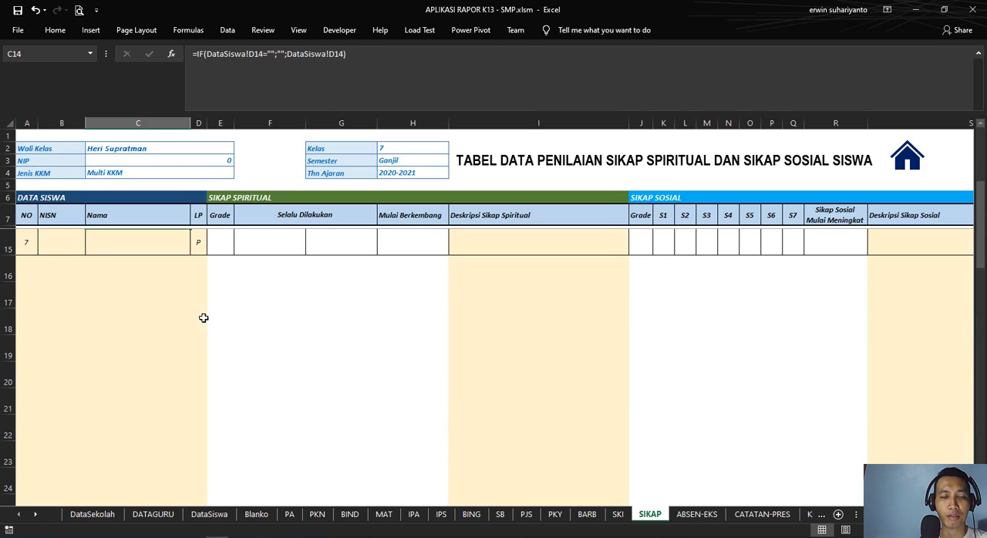
{"action": "scroll", "coordinate": [204, 319], "scroll_direction": "up", "scroll_amount": 2}
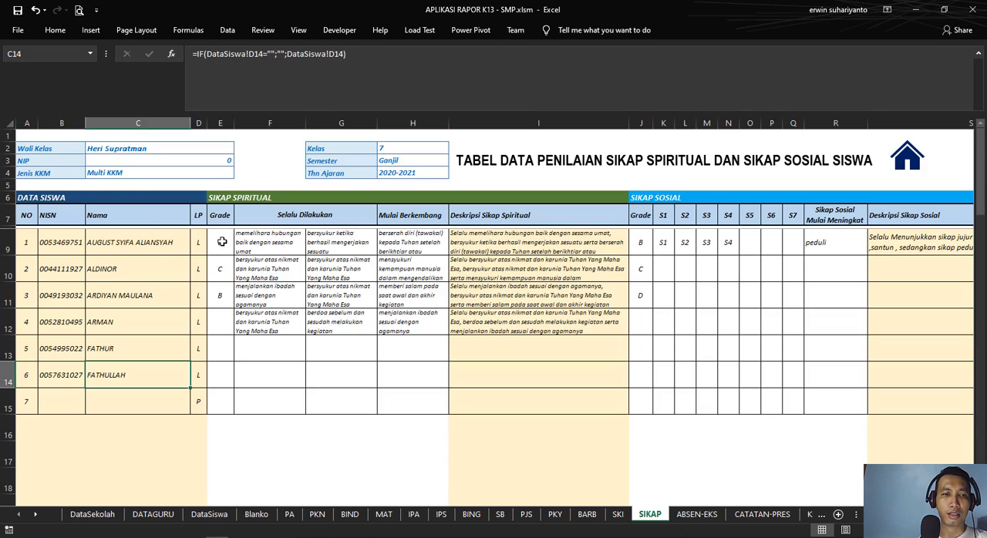
Step: Trace the SIKAP homeroom teacher formula in C2 to its source and select a different teacher in DataSekolah cell D11
{"action": "left_click", "coordinate": [54, 153]}
{"action": "left_click", "coordinate": [118, 147]}
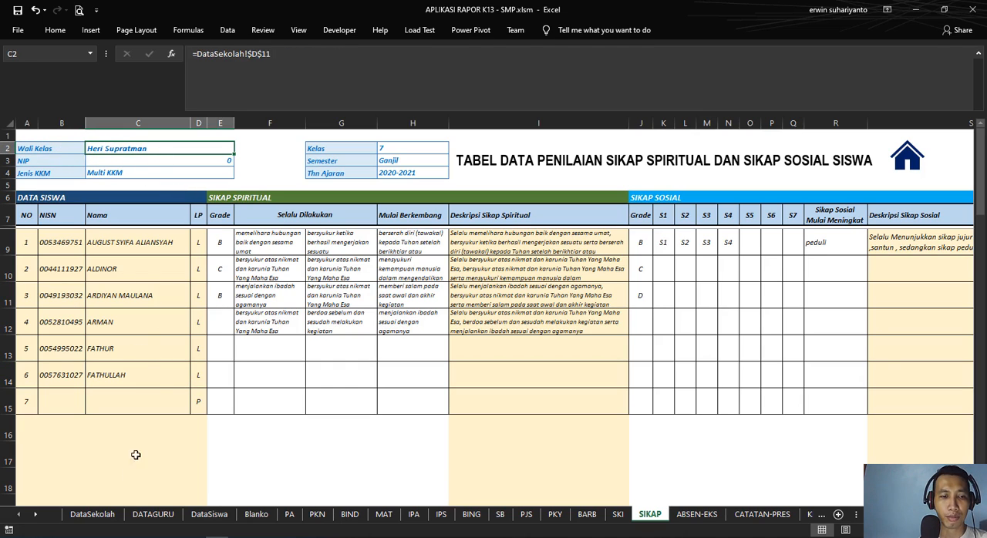
{"action": "left_click", "coordinate": [93, 514]}
{"action": "left_click", "coordinate": [224, 262]}
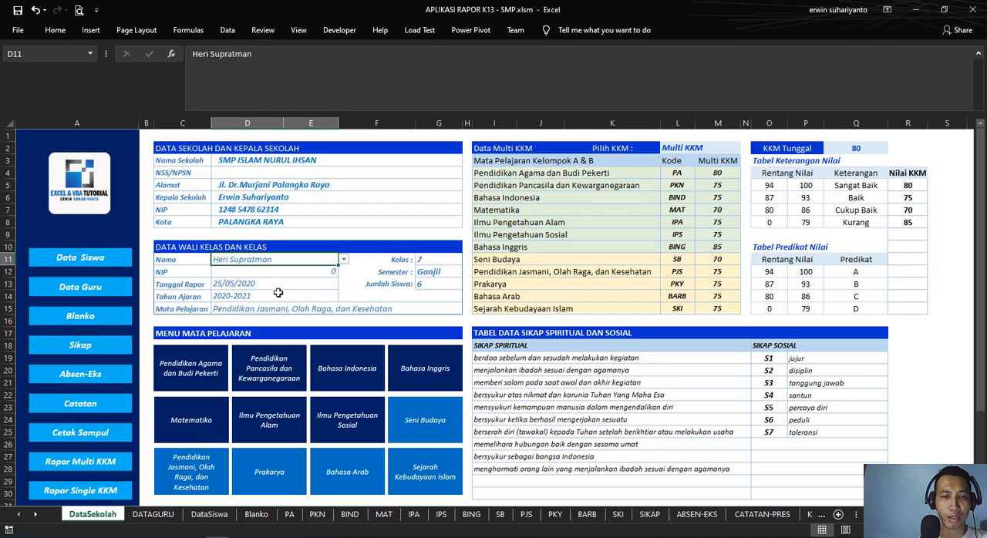
{"action": "left_click", "coordinate": [343, 261]}
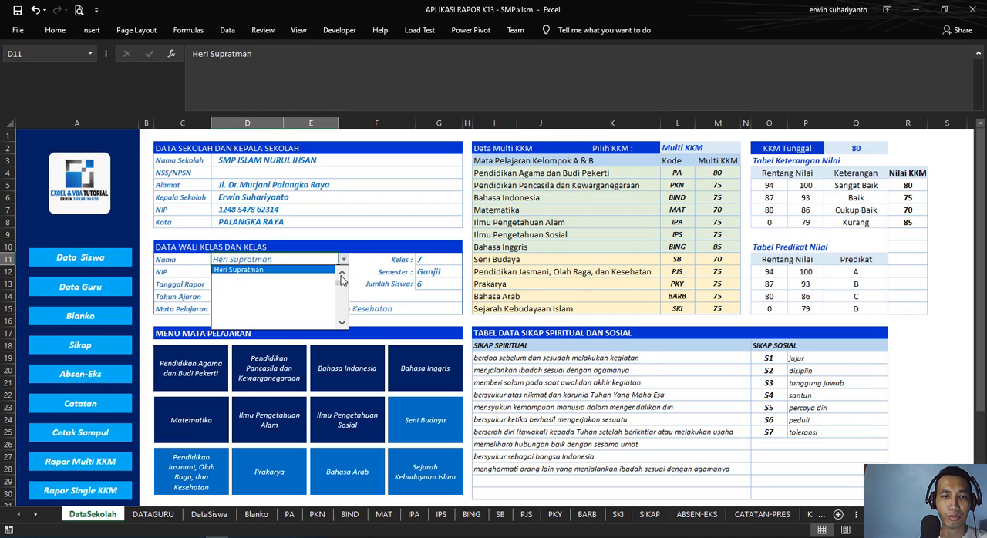
{"action": "scroll", "coordinate": [342, 279], "scroll_direction": "up", "scroll_amount": 3}
{"action": "left_click", "coordinate": [252, 270]}
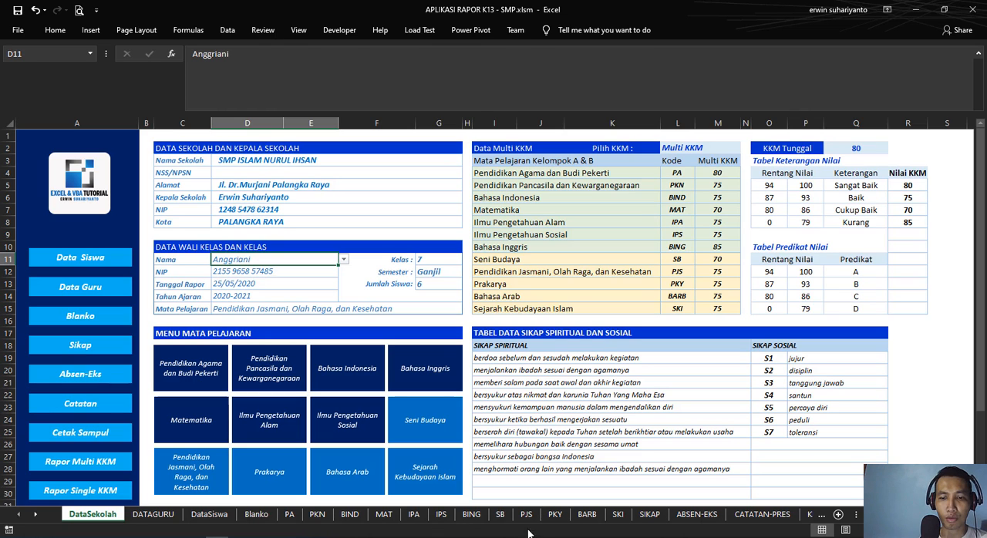
Step: Check the SIKAP sheet's NIP and Jenis KKM formulas in C3 and C4, tracing the KKM type to DataSekolah cell L2
{"action": "left_click", "coordinate": [650, 514]}
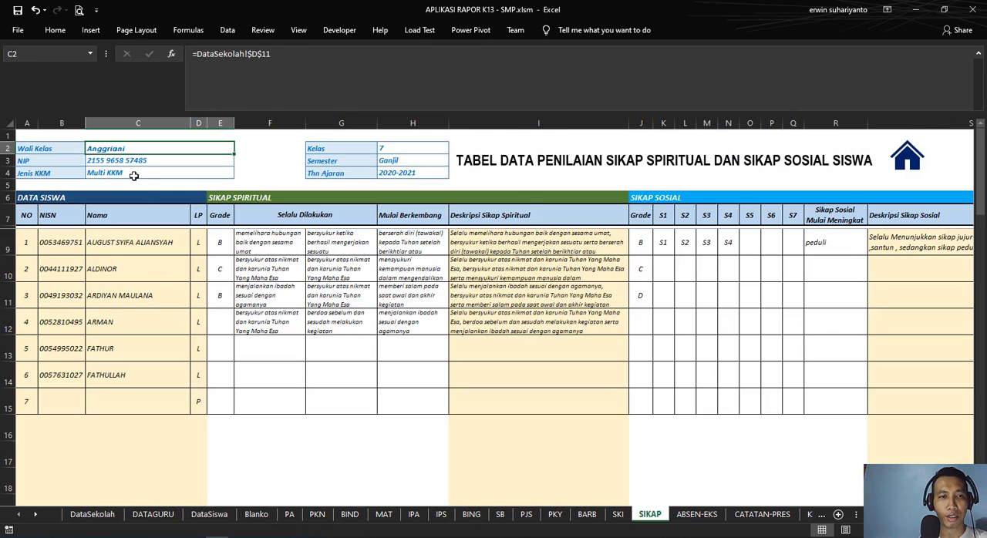
{"action": "left_click", "coordinate": [146, 160]}
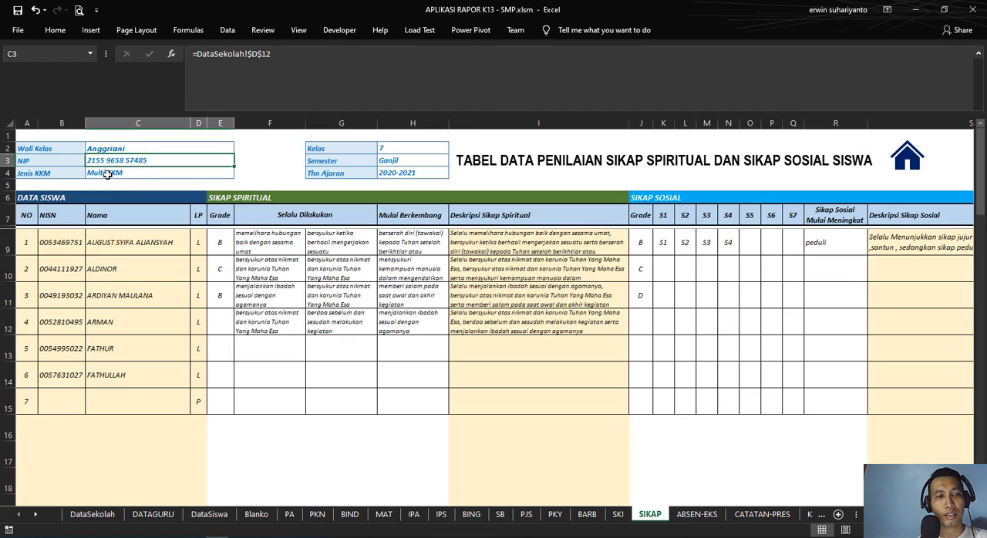
{"action": "left_click", "coordinate": [107, 175]}
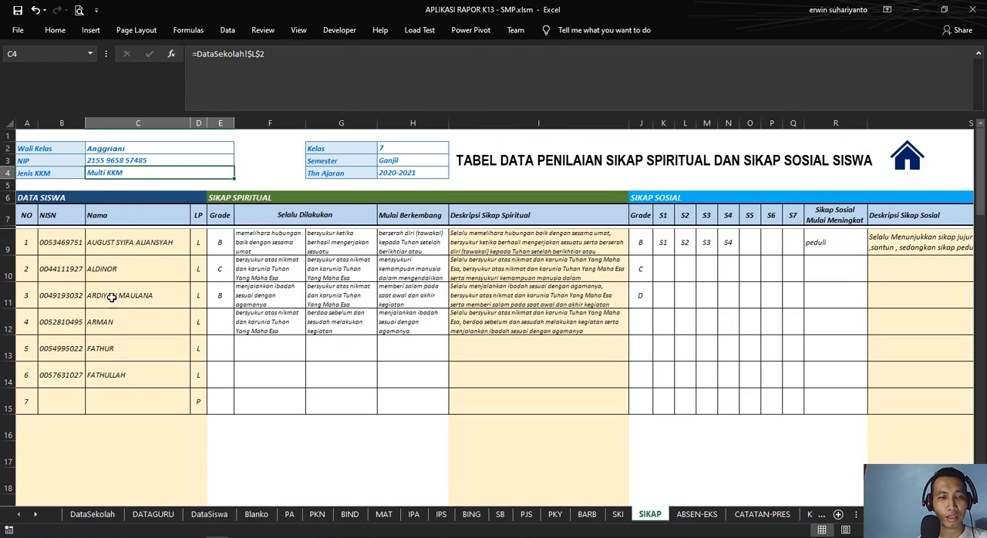
{"action": "left_click", "coordinate": [97, 516]}
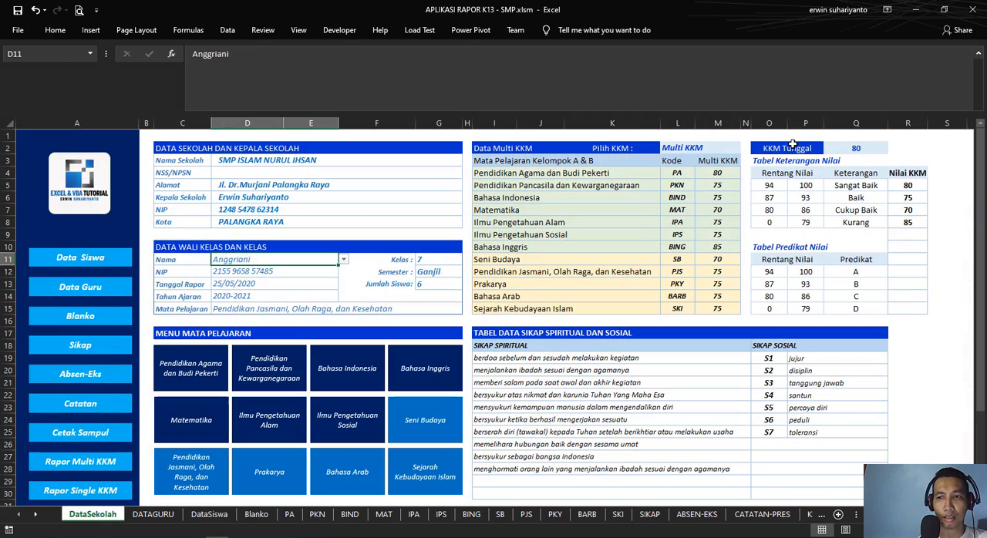
{"action": "left_click", "coordinate": [700, 147]}
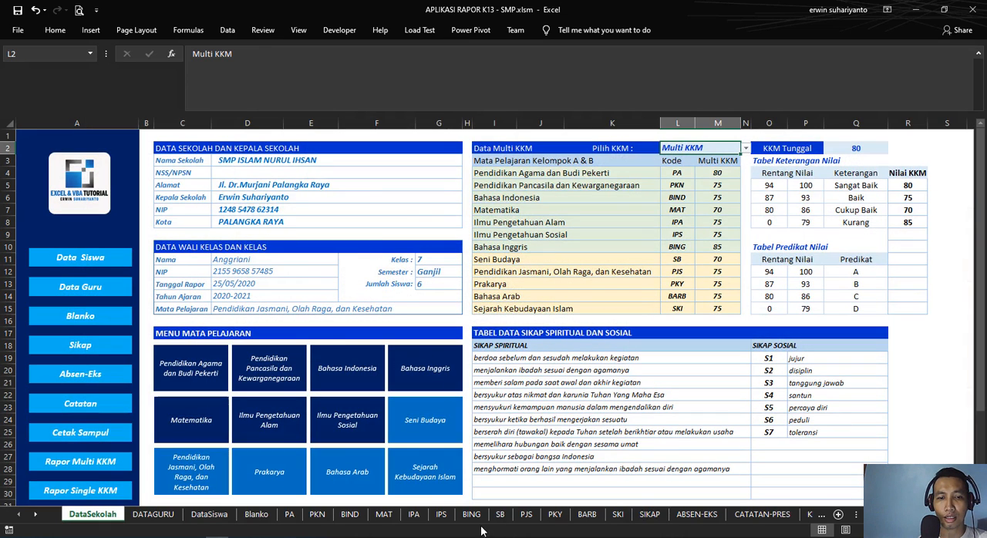
Step: Check the SIKAP sheet's Kelas, Semester and Thn Ajaran formulas in H2 through H4
{"action": "left_click", "coordinate": [649, 514]}
{"action": "left_click", "coordinate": [411, 150]}
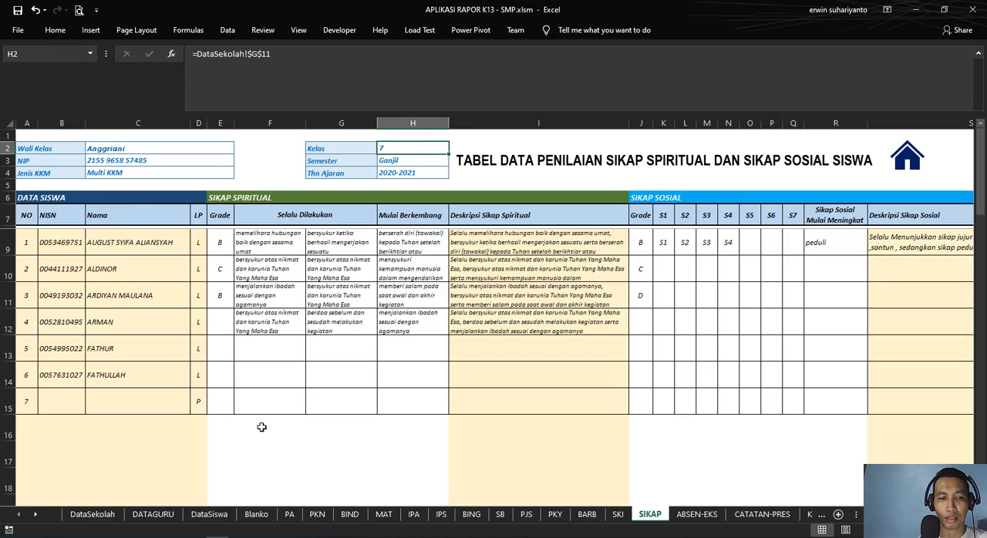
{"action": "left_click", "coordinate": [398, 162]}
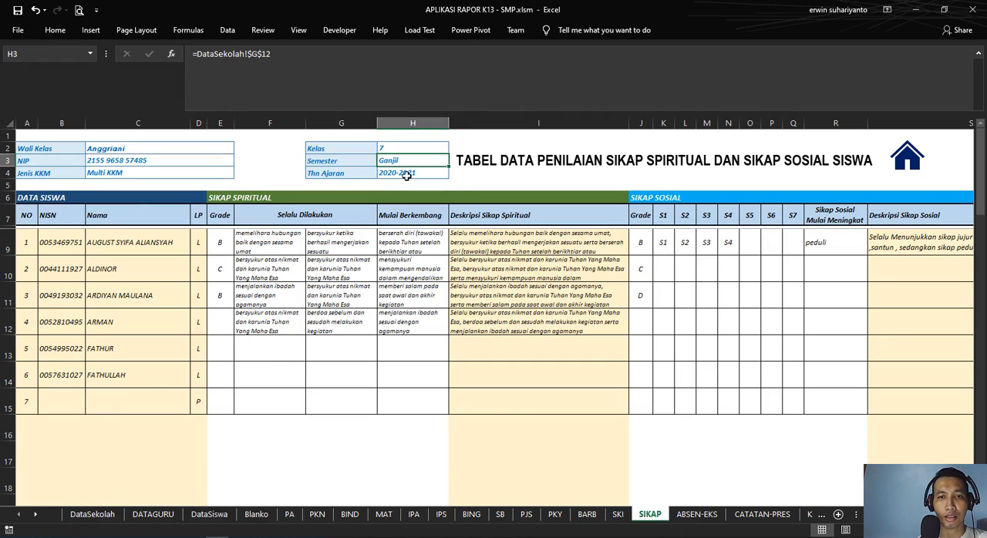
{"action": "left_click", "coordinate": [405, 173]}
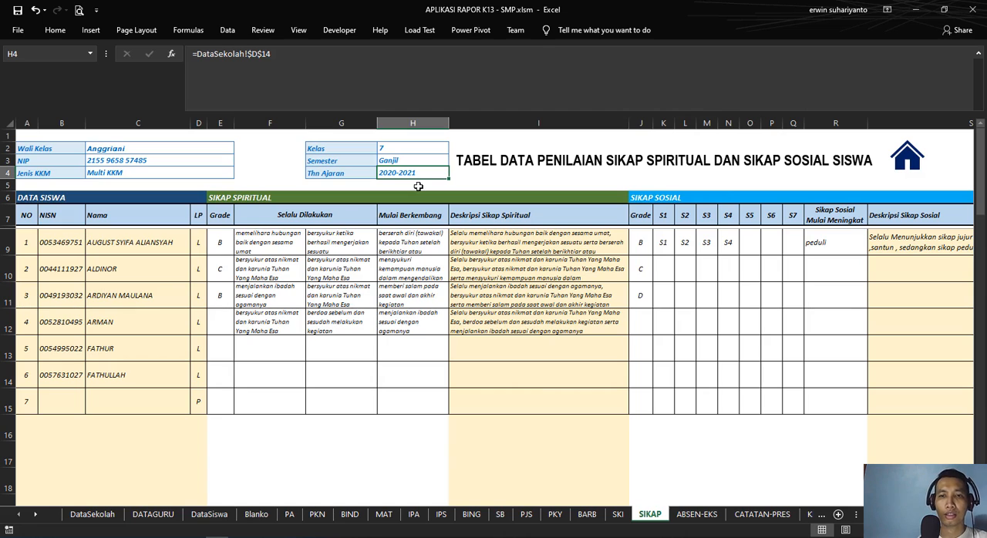
Step: Look over the SIKAP title area and reopen the sheet through the Sikap link on DataSekolah
{"action": "left_click", "coordinate": [475, 164]}
{"action": "left_click", "coordinate": [602, 171]}
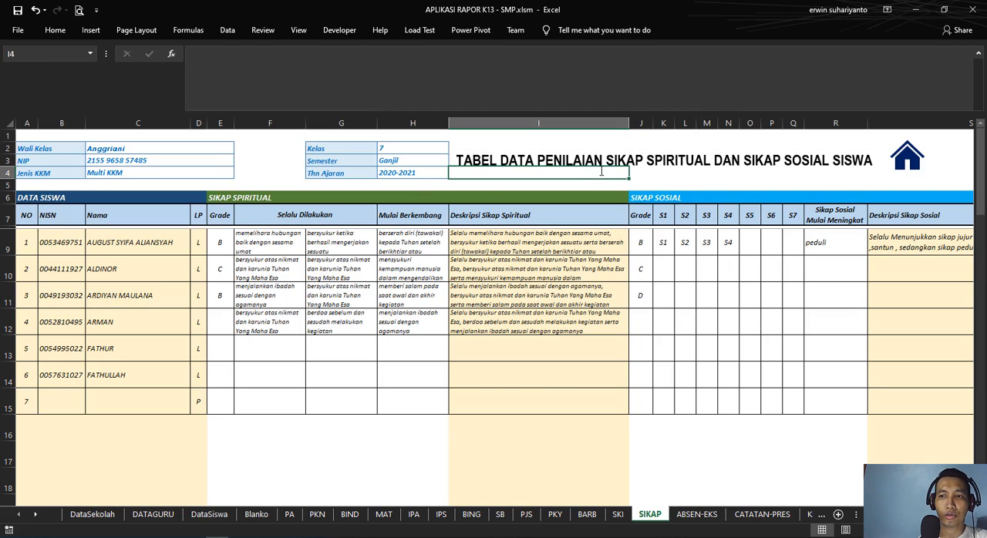
{"action": "left_click", "coordinate": [606, 140]}
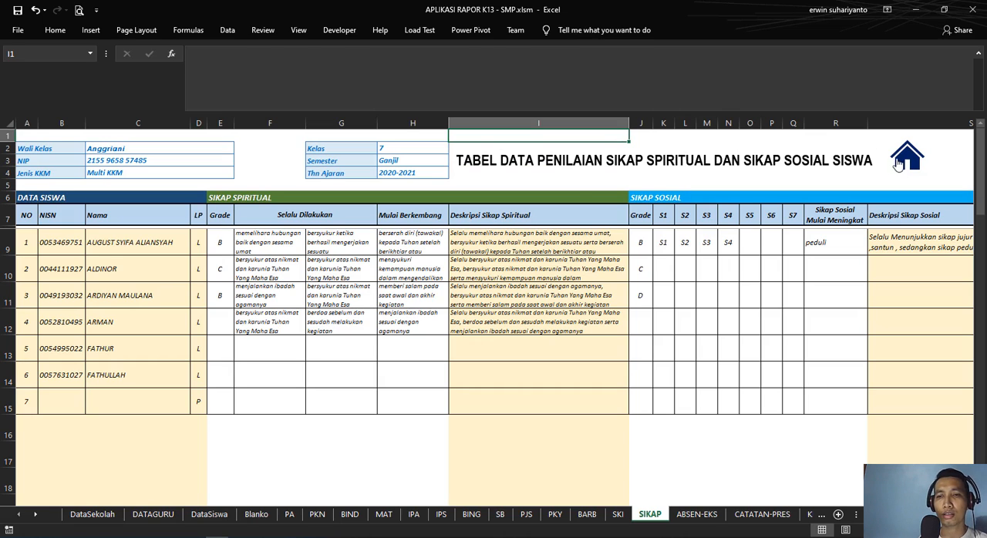
{"action": "left_click", "coordinate": [92, 514]}
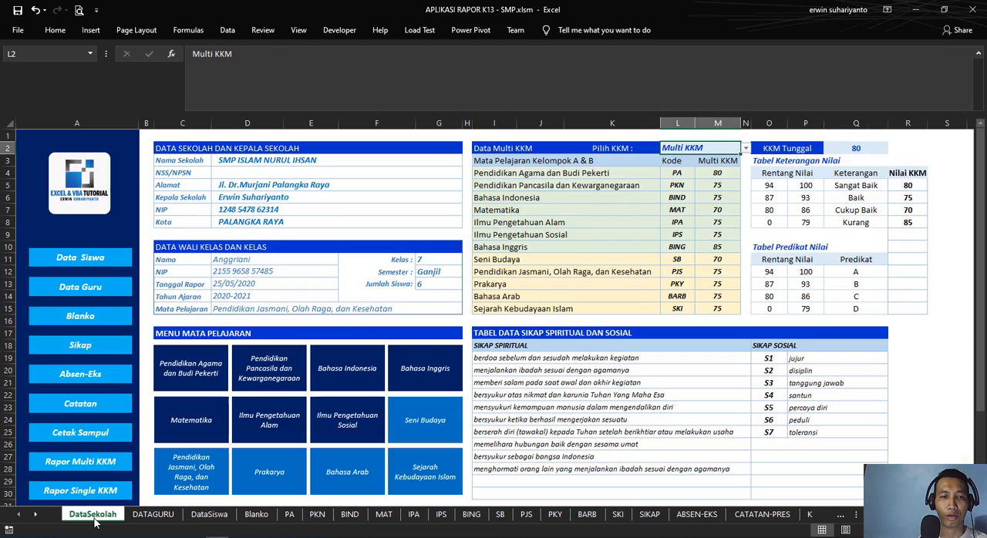
{"action": "left_click", "coordinate": [81, 346]}
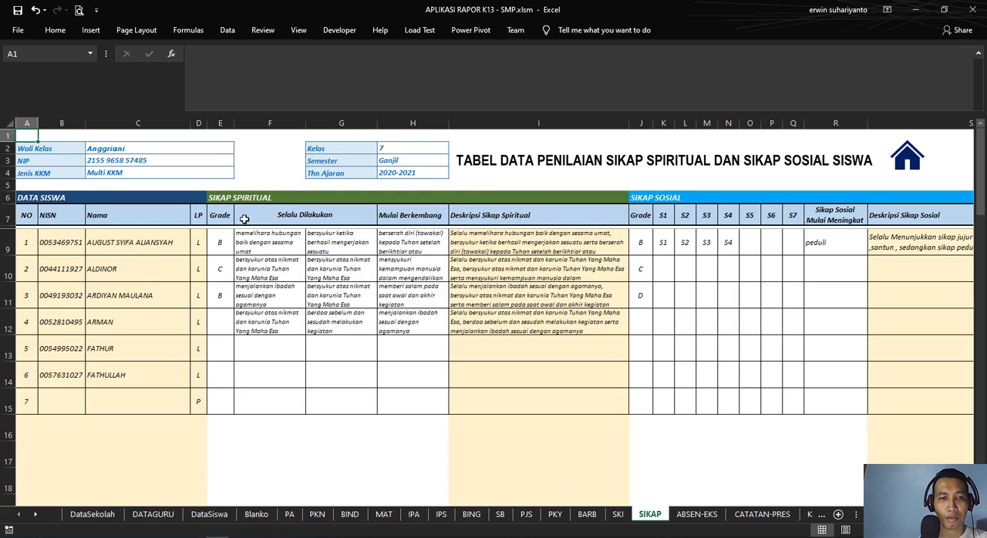
Step: Try out the spiritual attitude grade list for the first student by choosing C in E9
{"action": "left_click", "coordinate": [217, 243]}
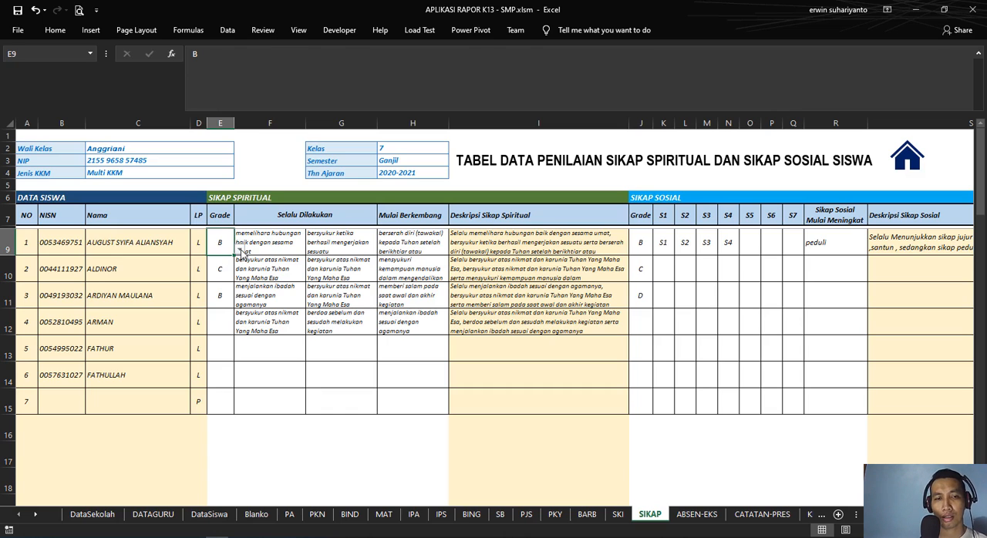
{"action": "left_click", "coordinate": [242, 250]}
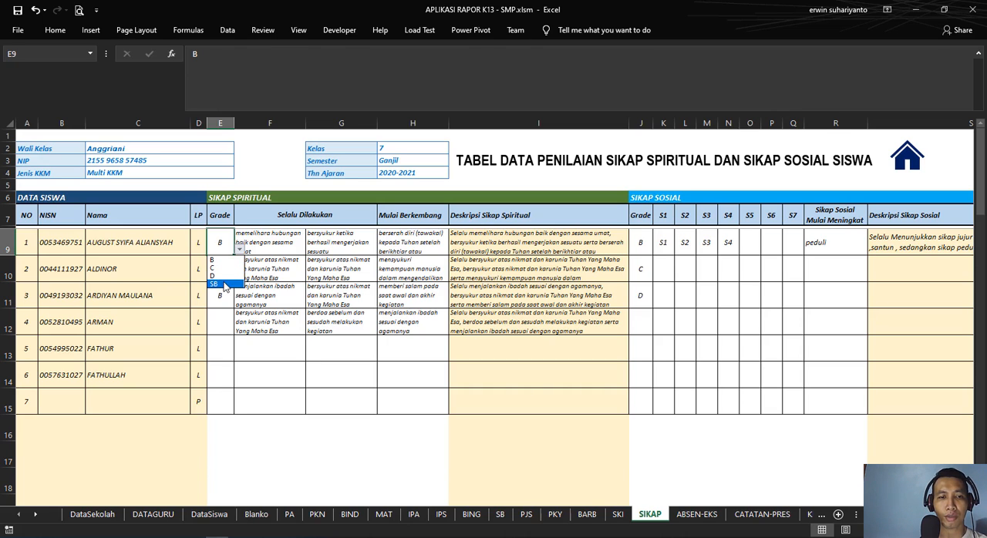
{"action": "left_click", "coordinate": [235, 245]}
{"action": "left_click", "coordinate": [223, 260]}
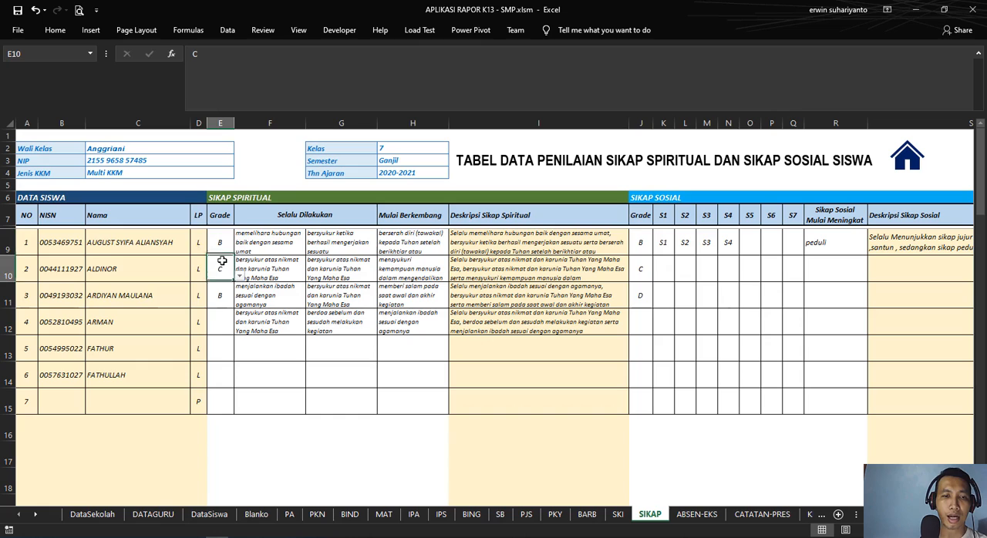
{"action": "left_click", "coordinate": [225, 246]}
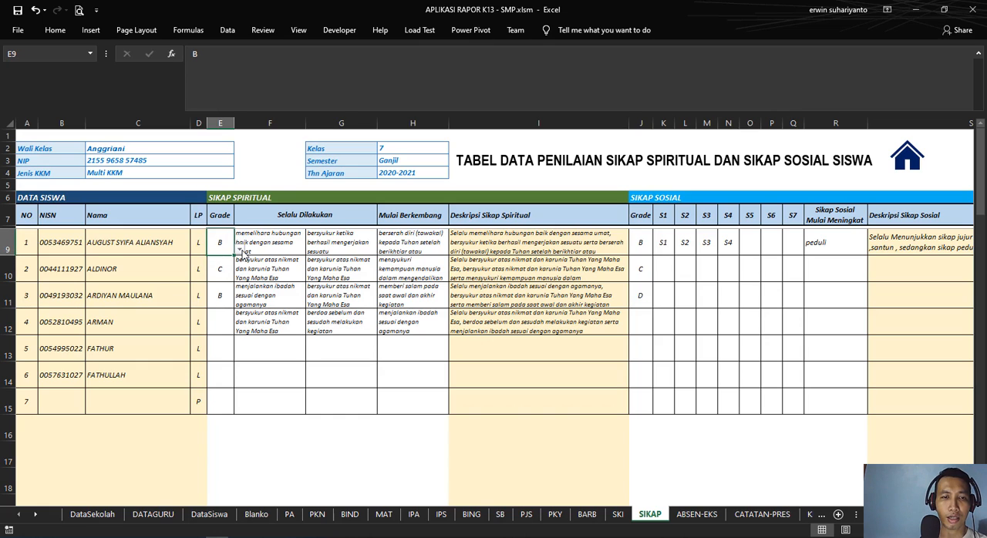
{"action": "left_click", "coordinate": [241, 252]}
{"action": "left_click", "coordinate": [222, 269]}
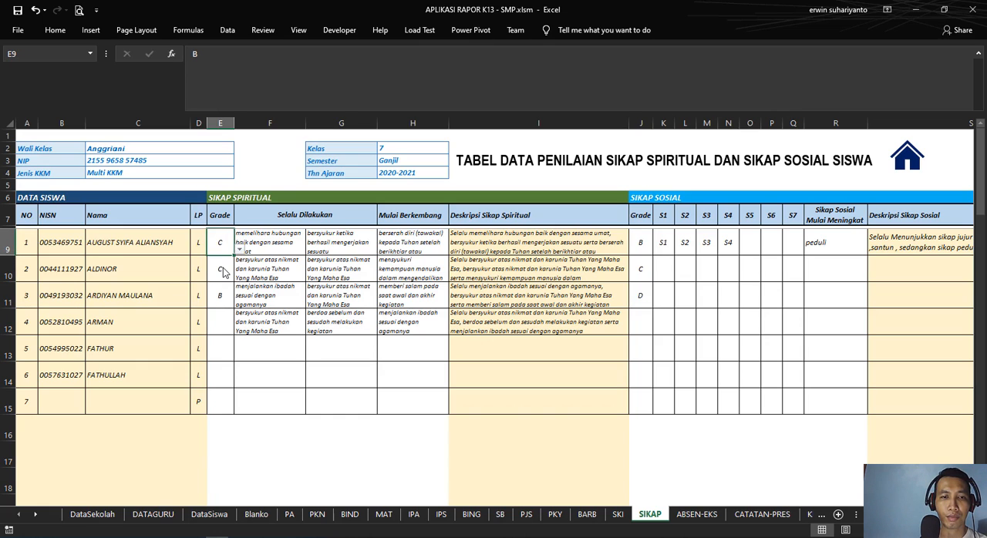
Step: View the list of spiritual attitude choices for the first Selalu Dilakukan entry in F9
{"action": "left_click", "coordinate": [268, 247]}
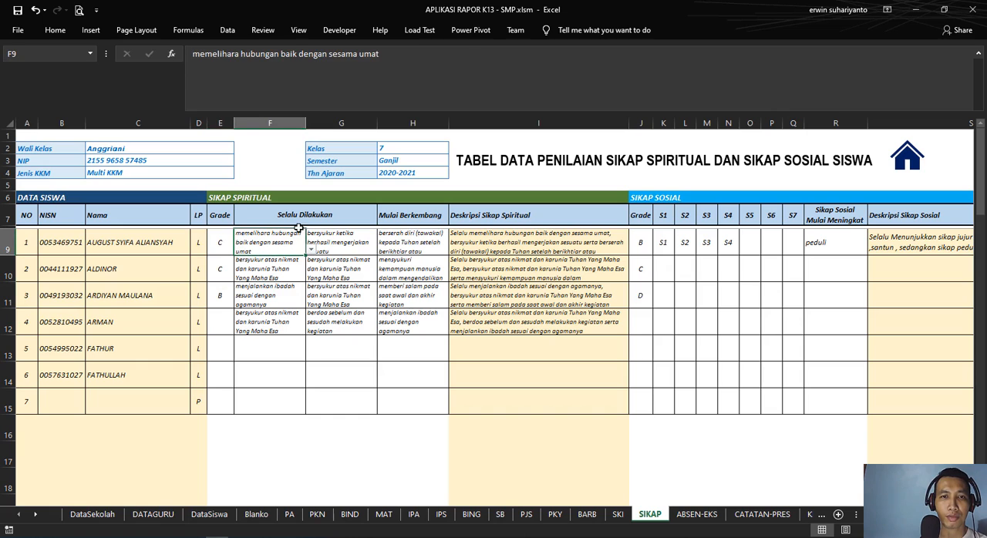
{"action": "left_click", "coordinate": [311, 252]}
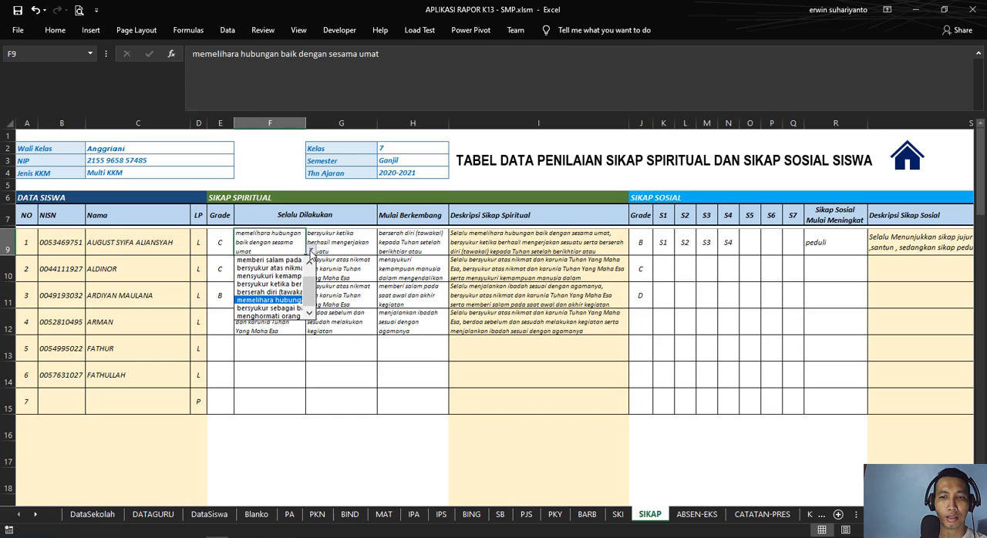
{"action": "left_click", "coordinate": [311, 252]}
Step: Set the first student's spiritual attitude grade in E9 to B
{"action": "left_click", "coordinate": [230, 244]}
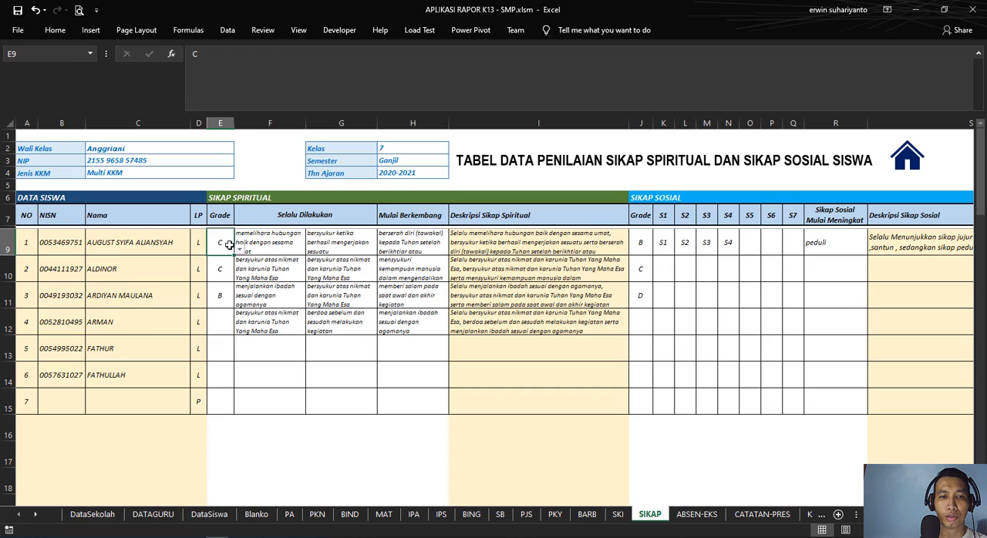
{"action": "left_click", "coordinate": [239, 250]}
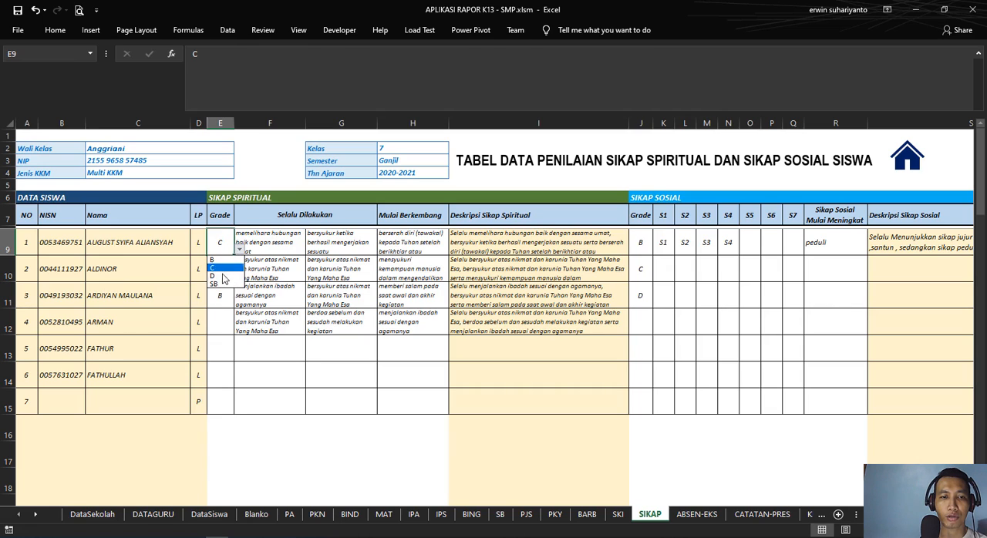
{"action": "left_click", "coordinate": [239, 250]}
{"action": "left_click", "coordinate": [239, 250]}
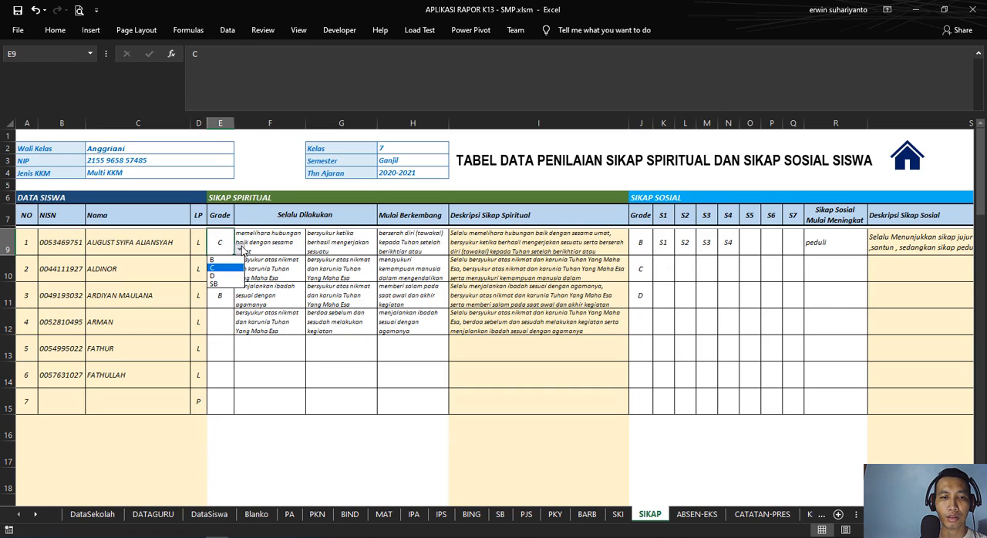
{"action": "left_click", "coordinate": [226, 260]}
Step: Examine the data validation settings behind the spiritual attitude grade list in E9, including its list source
{"action": "left_click", "coordinate": [282, 245]}
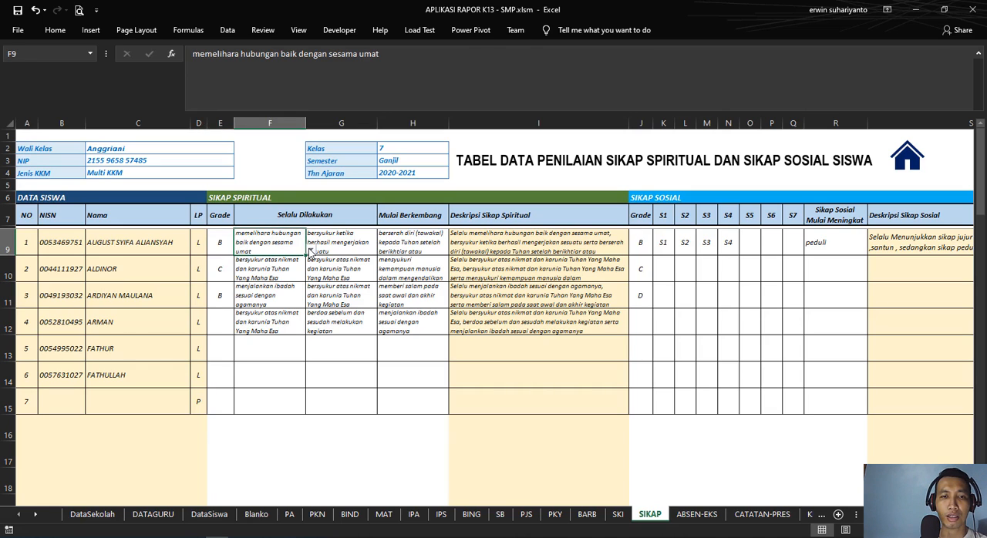
{"action": "left_click", "coordinate": [218, 246]}
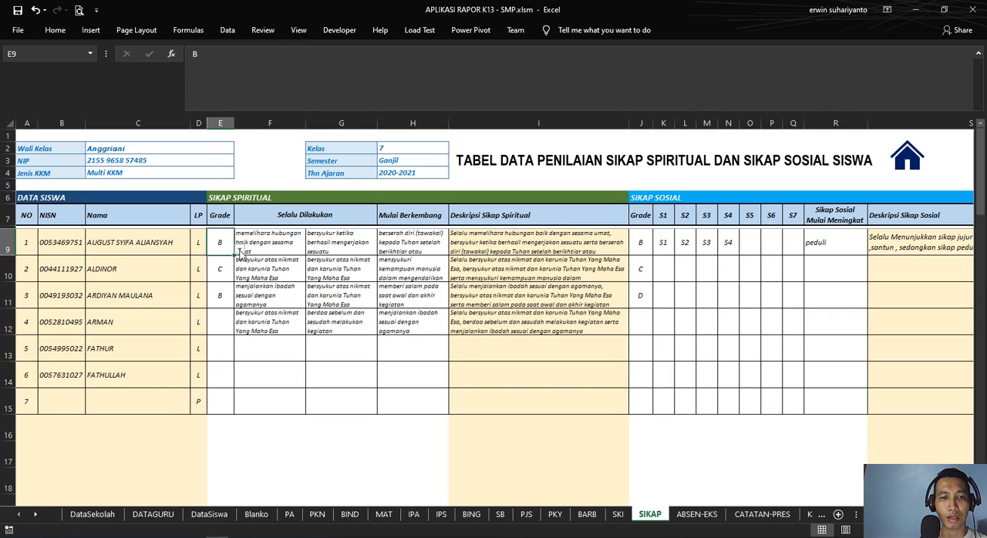
{"action": "left_click", "coordinate": [240, 251]}
{"action": "left_click", "coordinate": [242, 251]}
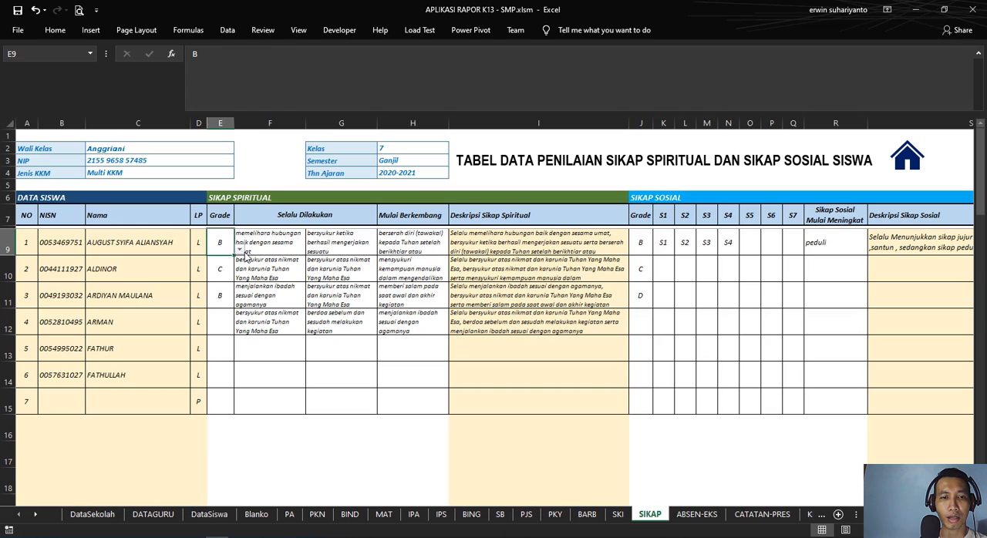
{"action": "left_click", "coordinate": [219, 31]}
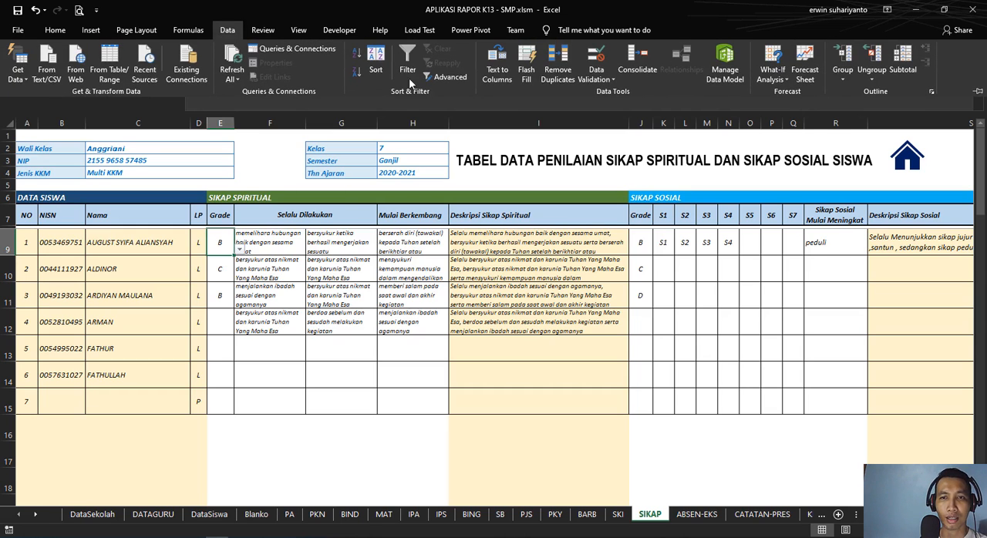
{"action": "left_click", "coordinate": [596, 55]}
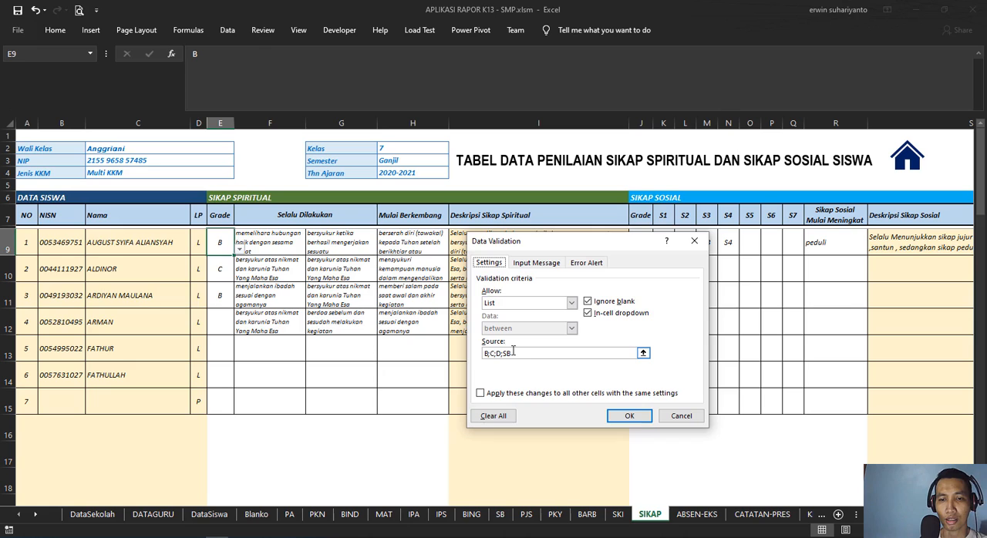
{"action": "left_click", "coordinate": [631, 417]}
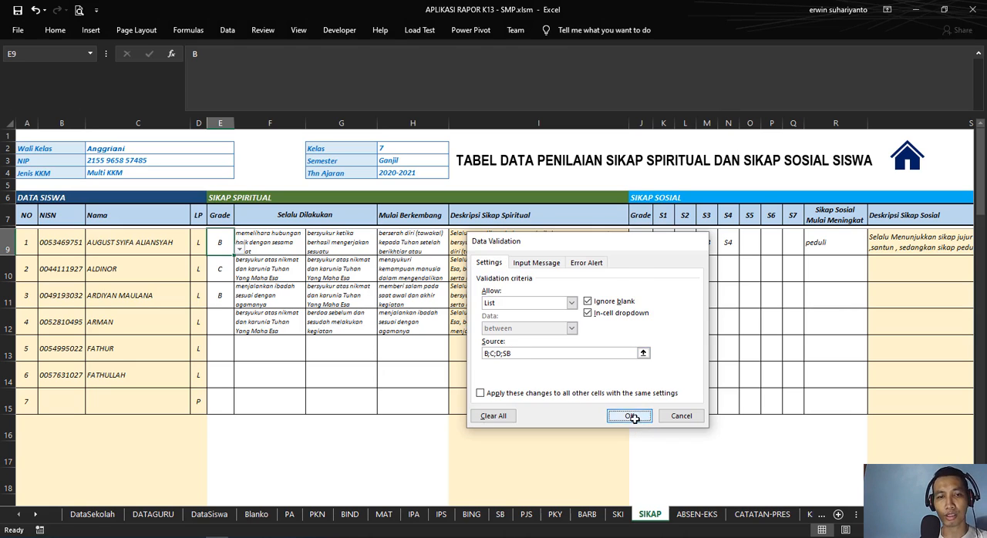
Step: View the two Selalu Dilakukan entries of the first student in F9 and G9, including the choice list in F9
{"action": "left_click", "coordinate": [289, 242]}
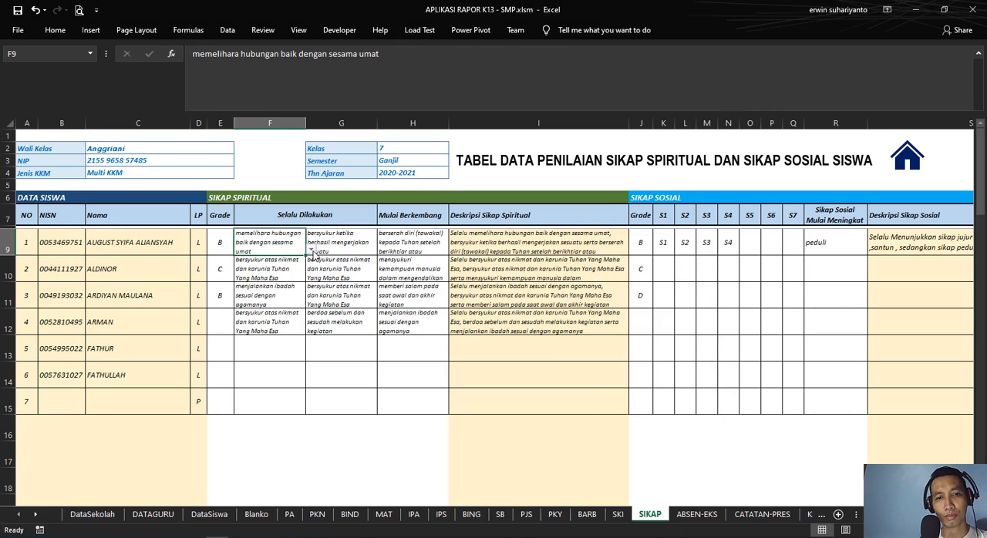
{"action": "left_click", "coordinate": [310, 251]}
{"action": "left_click", "coordinate": [311, 251]}
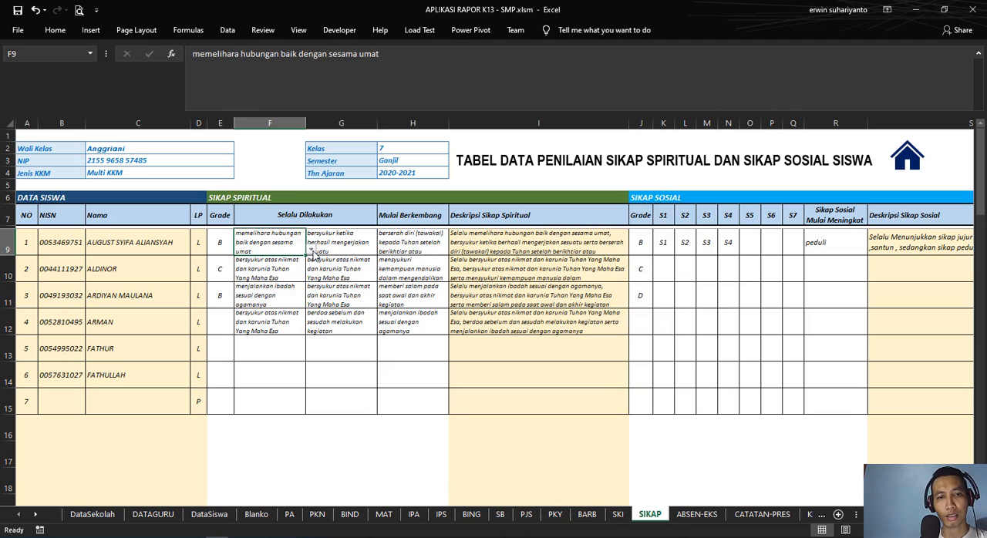
{"action": "left_click", "coordinate": [333, 232]}
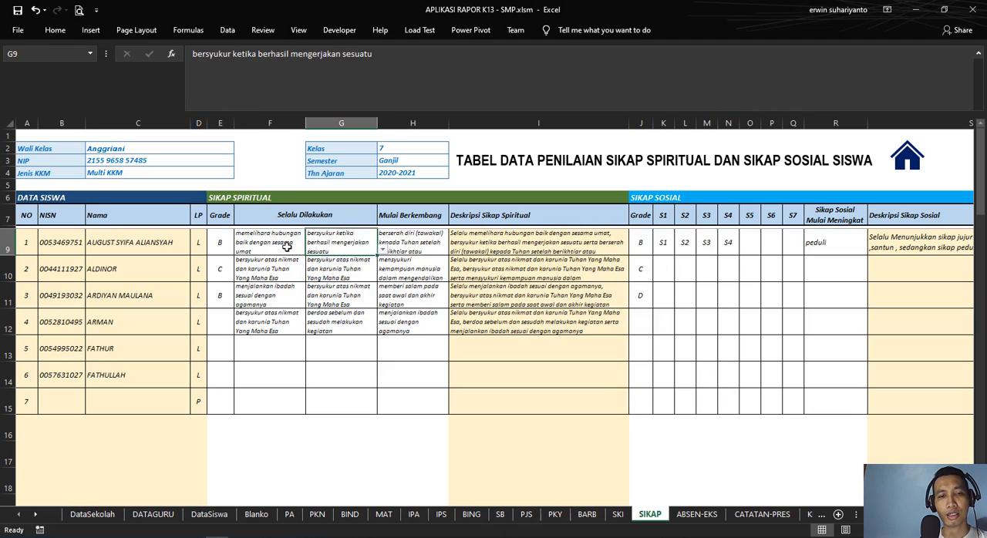
{"action": "left_click", "coordinate": [286, 247]}
{"action": "scroll", "coordinate": [289, 248], "scroll_direction": "down", "scroll_amount": 3}
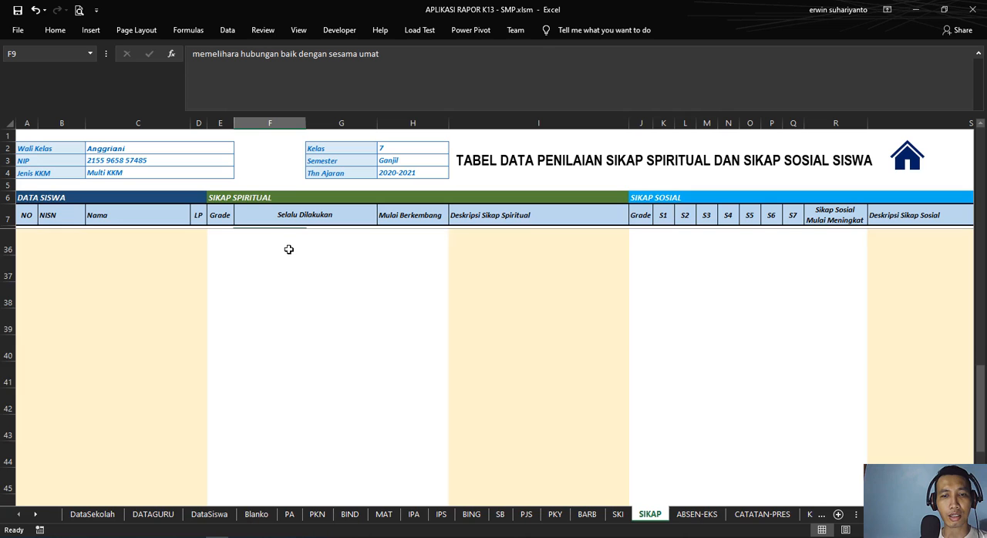
{"action": "scroll", "coordinate": [296, 250], "scroll_direction": "up", "scroll_amount": 3}
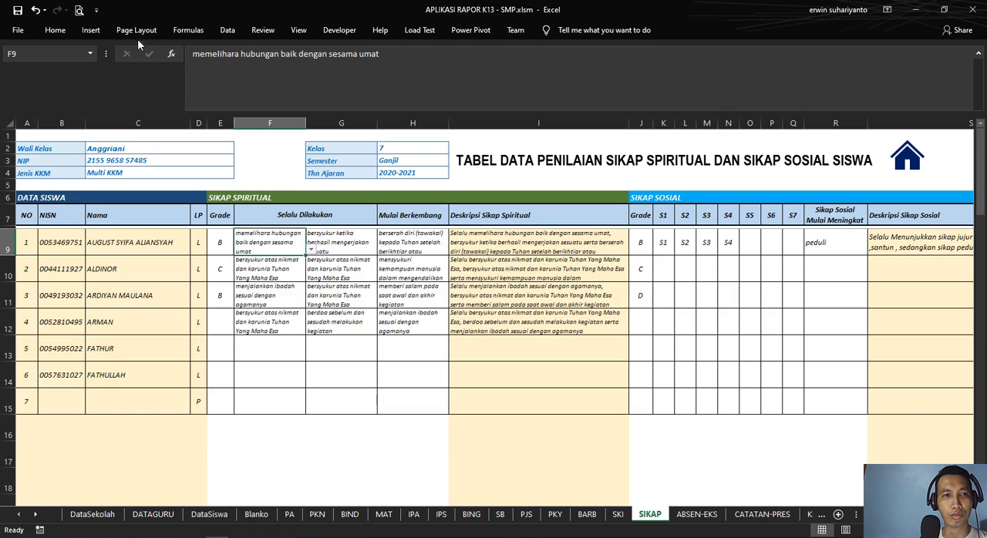
Step: Examine the data validation list source behind F9 and the matching SIKAP SPIRITUAL table on the DataSekolah sheet
{"action": "left_click", "coordinate": [227, 30]}
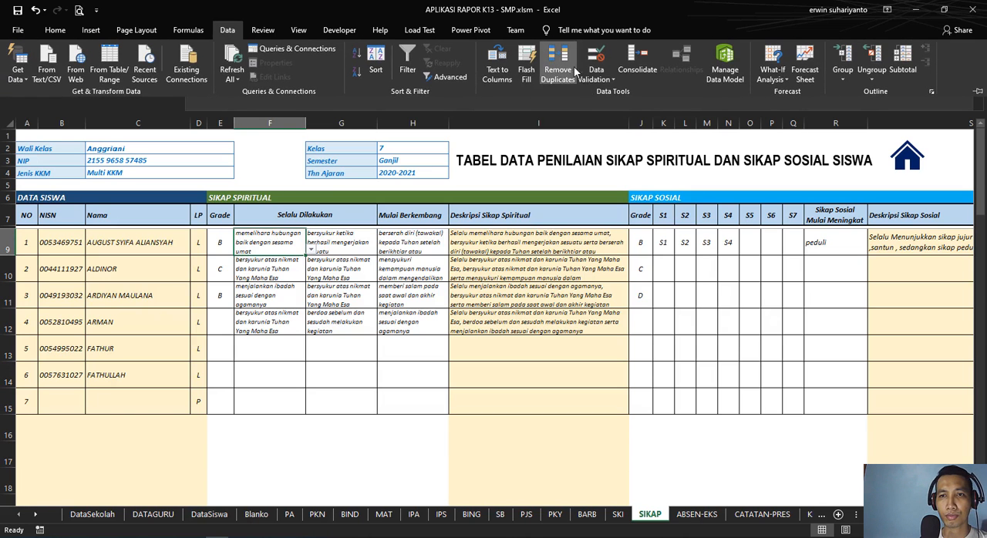
{"action": "left_click", "coordinate": [596, 57]}
{"action": "left_click", "coordinate": [583, 354]}
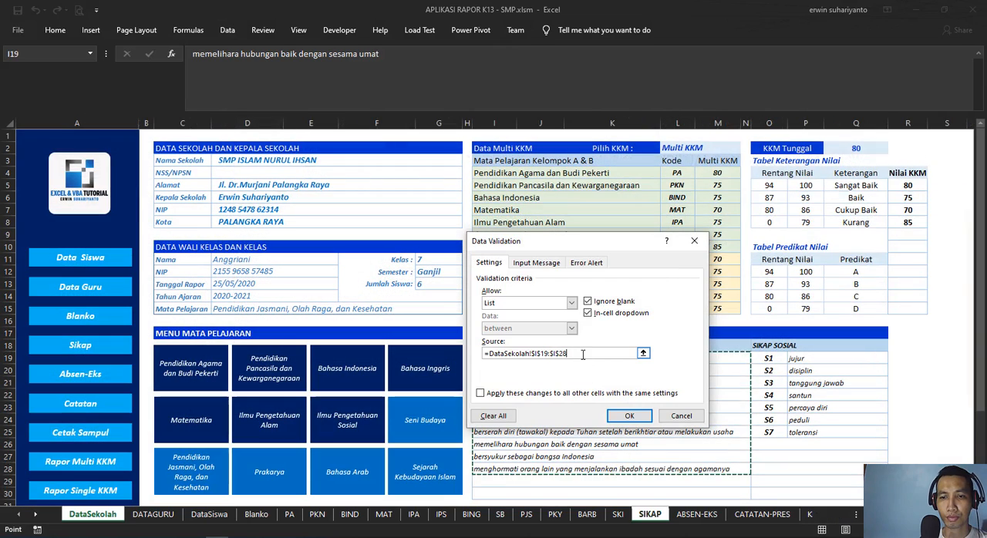
{"action": "left_click_drag", "start_coordinate": [540, 241], "coordinate": [266, 123]}
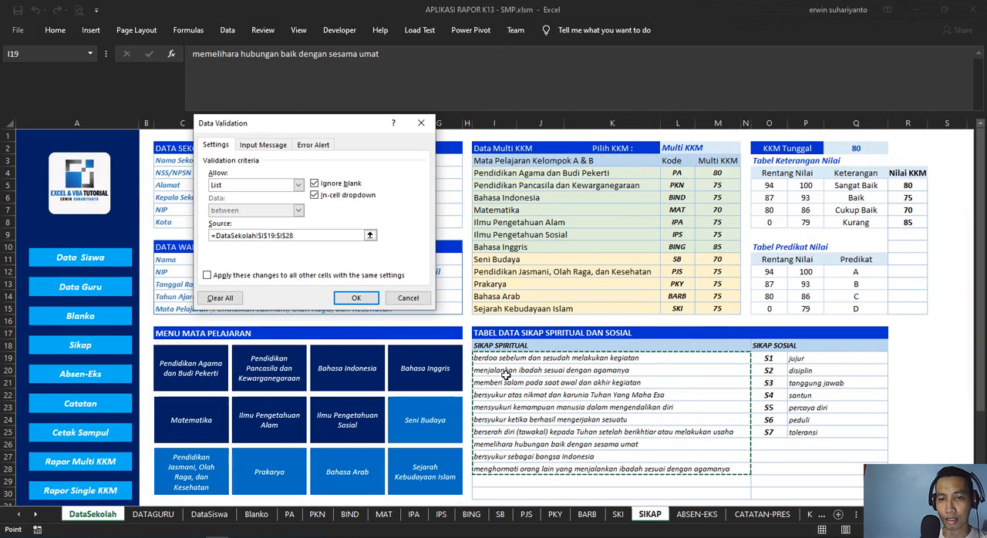
{"action": "left_click", "coordinate": [358, 299]}
{"action": "left_click", "coordinate": [91, 514]}
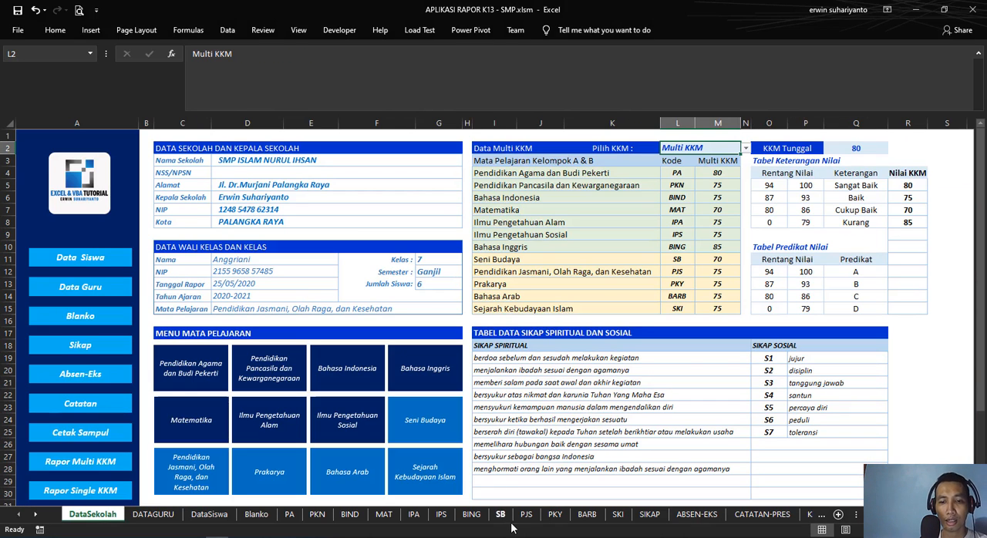
{"action": "left_click", "coordinate": [647, 515]}
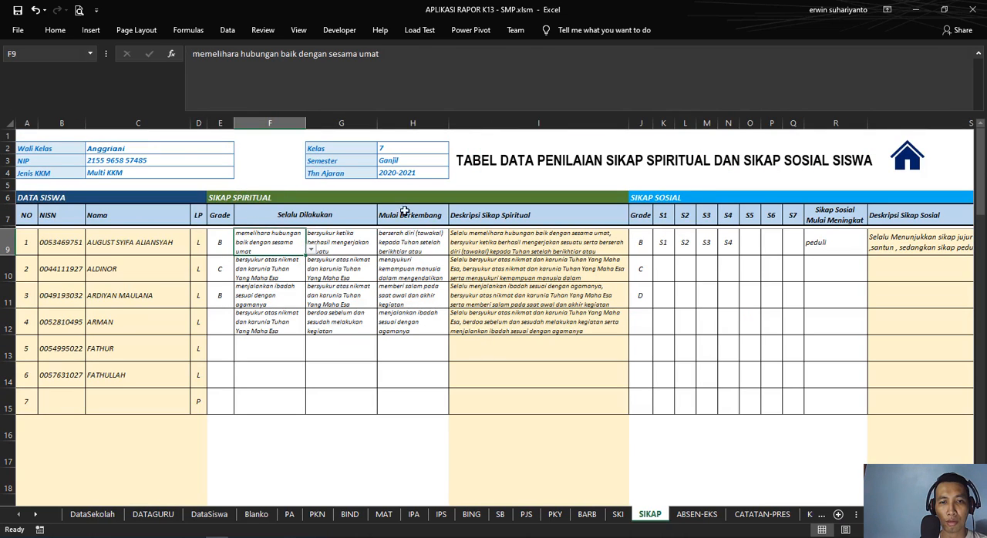
Step: Try out the first student's first Selalu Dilakukan list by choosing "berdoa sebelum dan sesudah melakukan kegiatan" in F9
{"action": "left_click", "coordinate": [328, 241]}
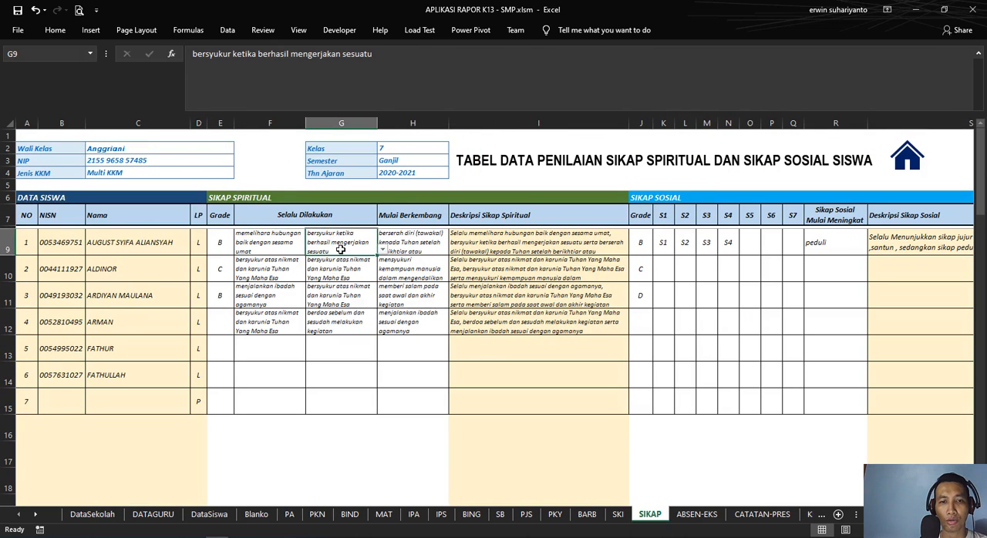
{"action": "left_click", "coordinate": [284, 245]}
{"action": "left_click", "coordinate": [310, 250]}
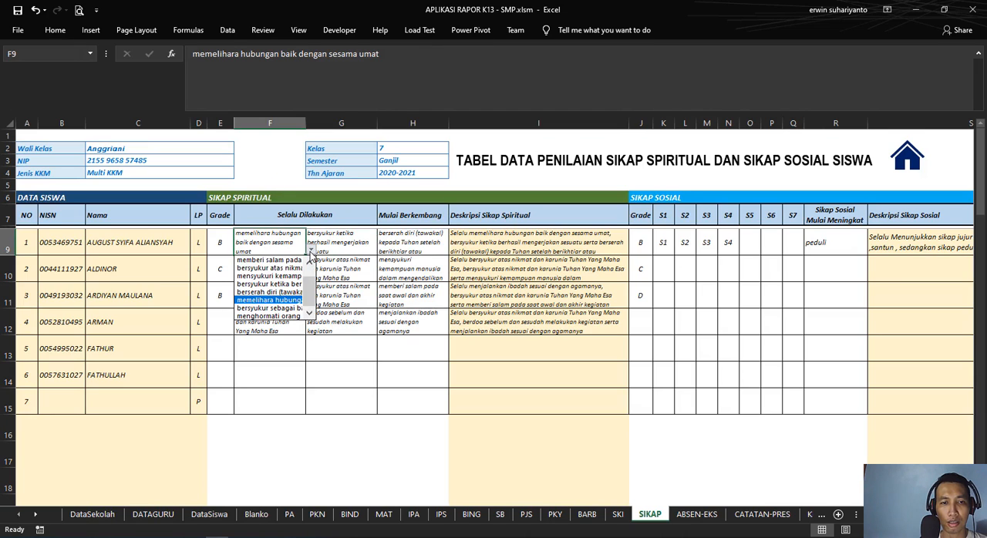
{"action": "left_click_drag", "start_coordinate": [308, 278], "coordinate": [308, 266]}
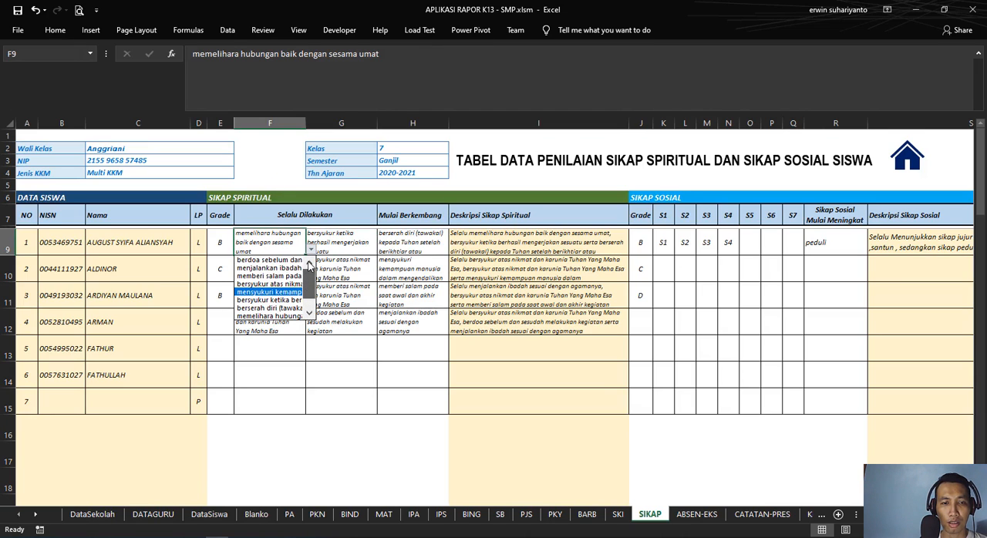
{"action": "left_click", "coordinate": [288, 261]}
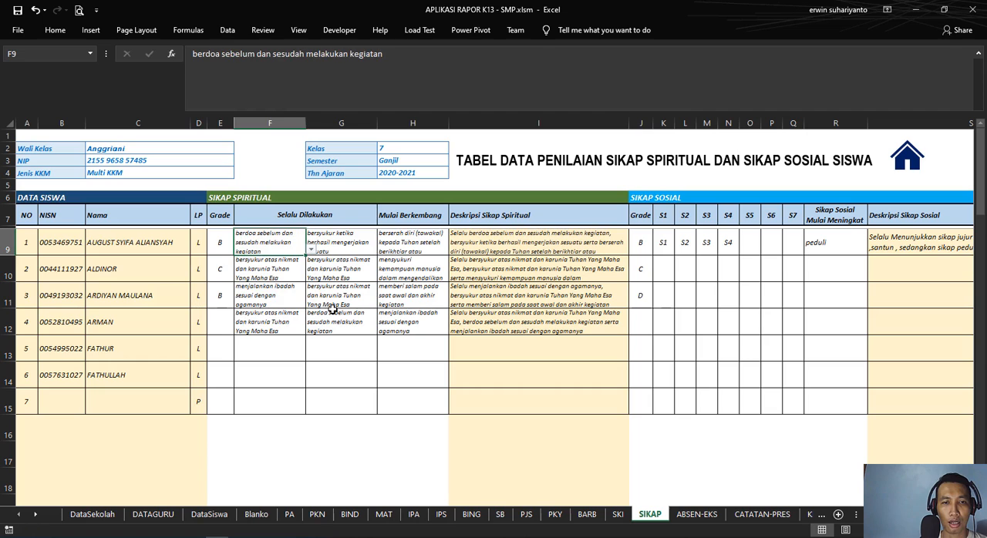
Step: Try choosing "bersyukur atas nikmat dan karunia Tuhan Yang Maha Esa" in G9, followed by the same entry as F9
{"action": "left_click", "coordinate": [355, 248]}
{"action": "left_click", "coordinate": [381, 252]}
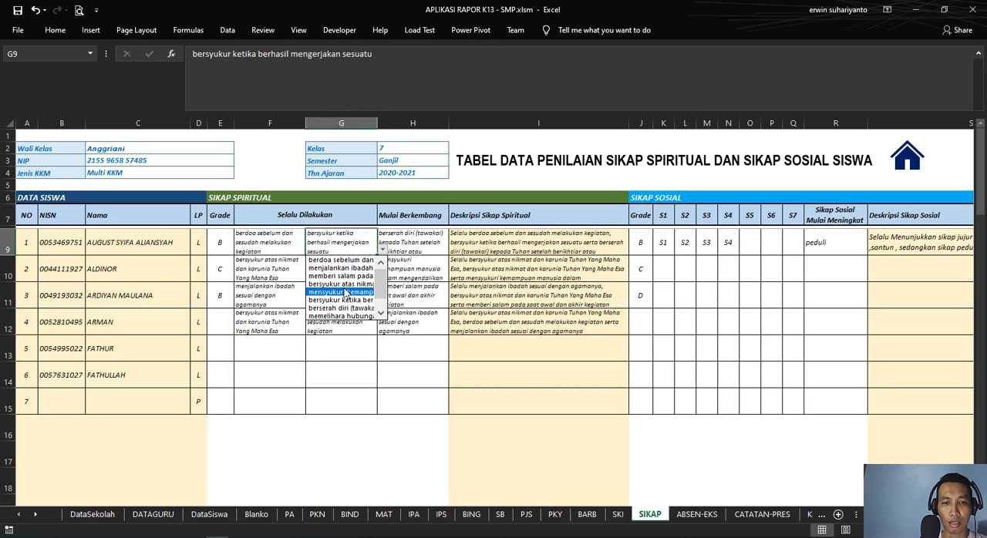
{"action": "left_click", "coordinate": [346, 290]}
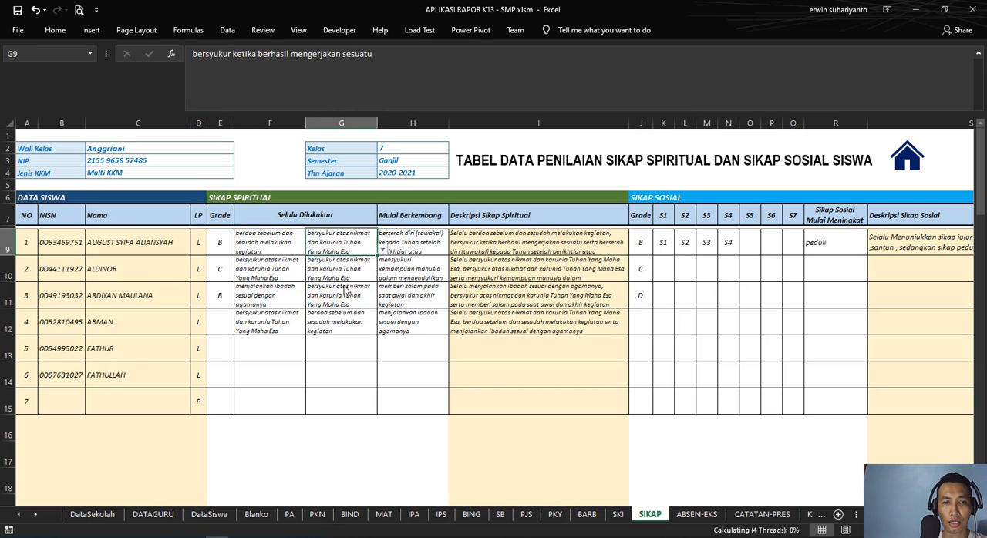
{"action": "left_click", "coordinate": [382, 252]}
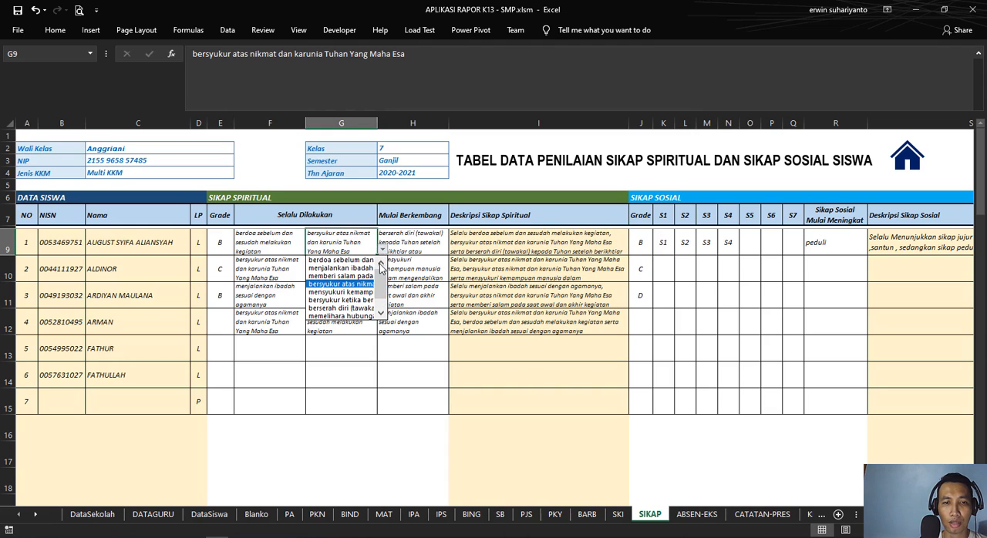
{"action": "left_click", "coordinate": [339, 260]}
Step: Replace the duplicate second Selalu Dilakukan entry in G9 with "mensyukuri kemampuan manusia dalam mengendalikan diri"
{"action": "left_click", "coordinate": [273, 245]}
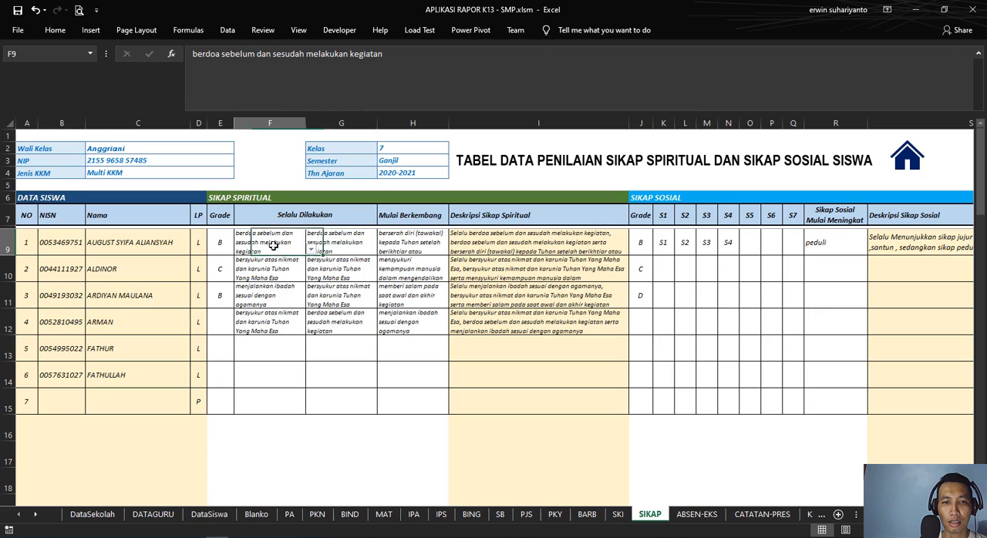
{"action": "left_click", "coordinate": [323, 243]}
{"action": "left_click", "coordinate": [382, 250]}
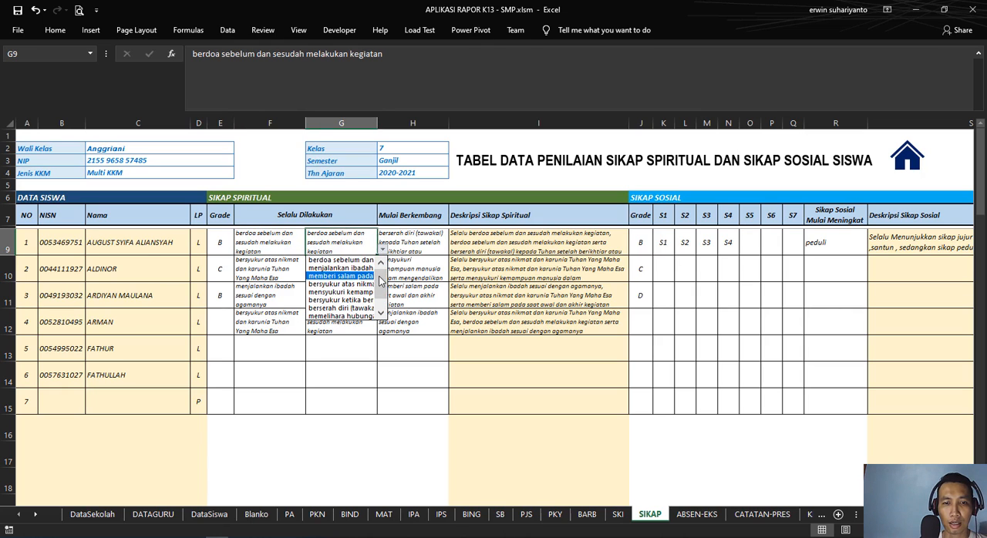
{"action": "scroll", "coordinate": [362, 282], "scroll_direction": "down", "scroll_amount": 1}
{"action": "left_click", "coordinate": [352, 283]}
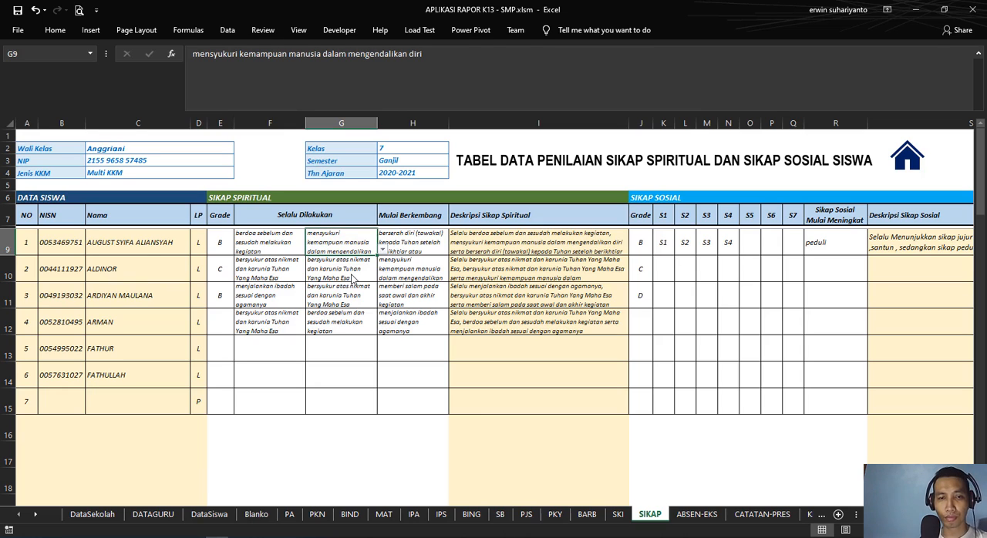
Step: Set the first student's Mulai Berkembang entry in H9 to "bersyukur atas nikmat dan karunia Tuhan Yang Maha Esa"
{"action": "left_click", "coordinate": [396, 245]}
{"action": "left_click", "coordinate": [324, 246]}
{"action": "left_click", "coordinate": [290, 240]}
{"action": "left_click", "coordinate": [339, 242]}
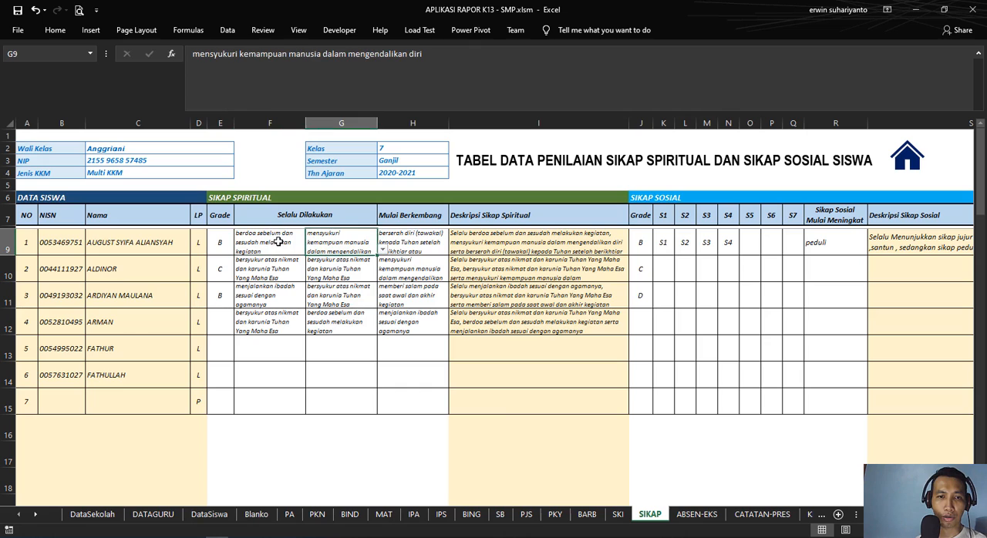
{"action": "left_click", "coordinate": [415, 245]}
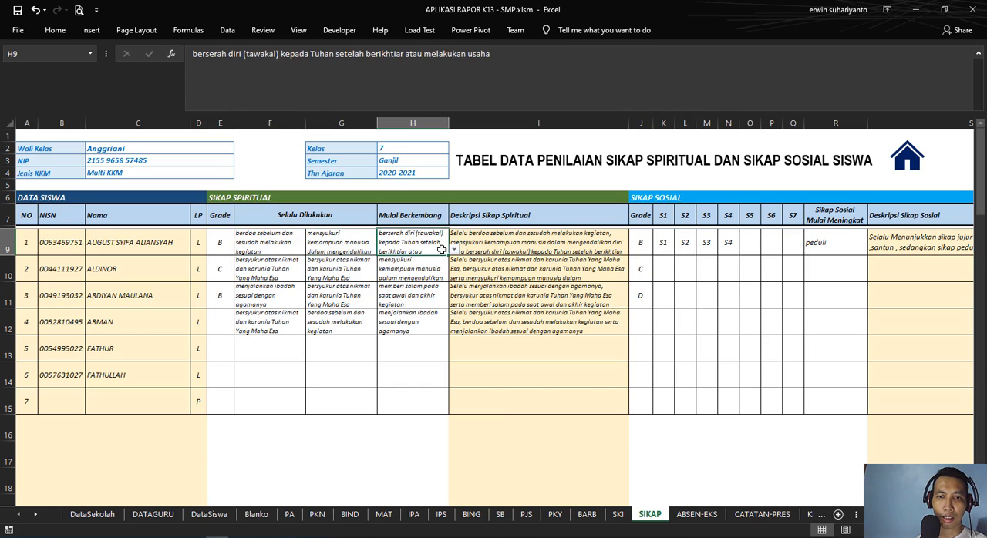
{"action": "left_click", "coordinate": [454, 252]}
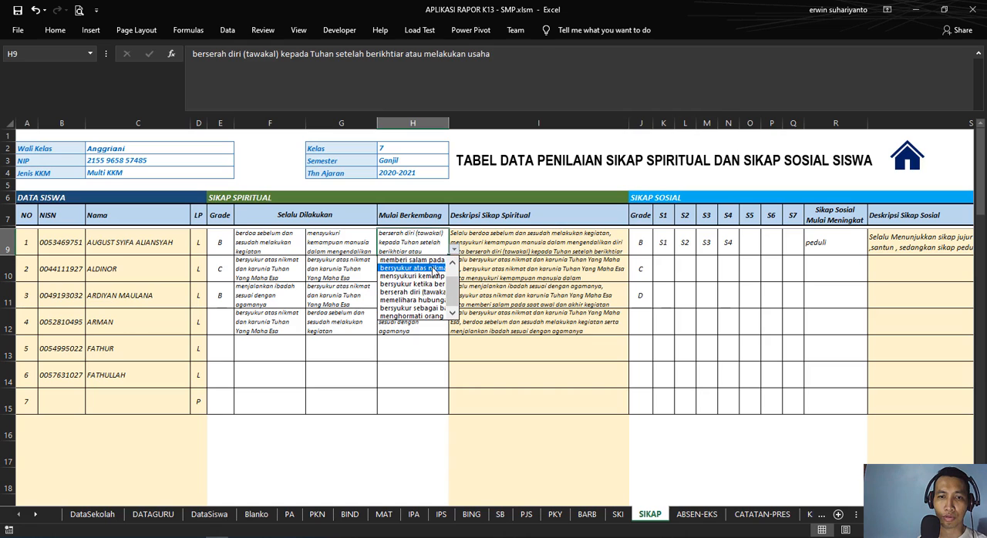
{"action": "left_click", "coordinate": [434, 267]}
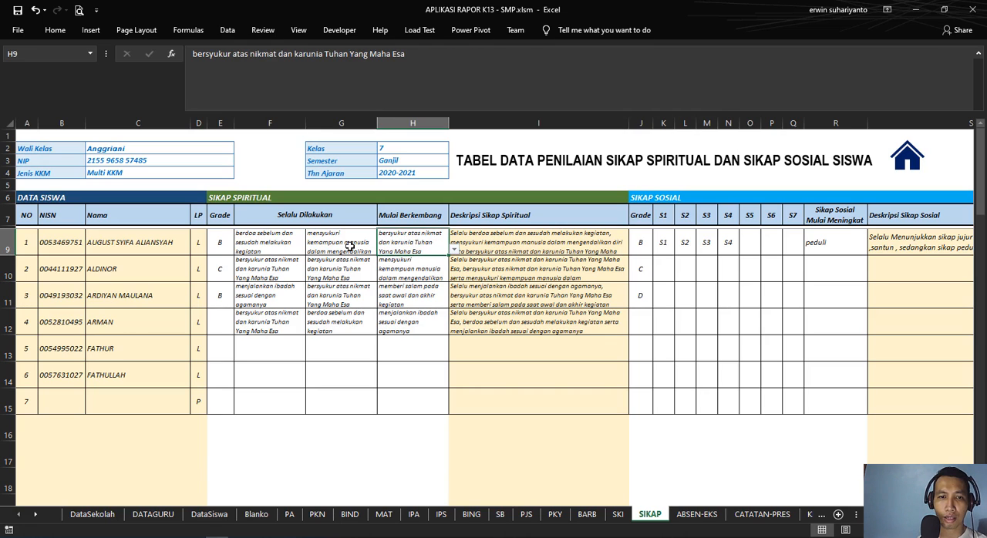
Step: Review the first student's three spiritual attitude entries and increase the height of row 9 to fit their full text
{"action": "left_click", "coordinate": [349, 247]}
{"action": "left_click", "coordinate": [266, 243]}
{"action": "left_click", "coordinate": [342, 243]}
{"action": "left_click", "coordinate": [409, 244]}
{"action": "left_click_drag", "start_coordinate": [21, 257], "coordinate": [21, 284]}
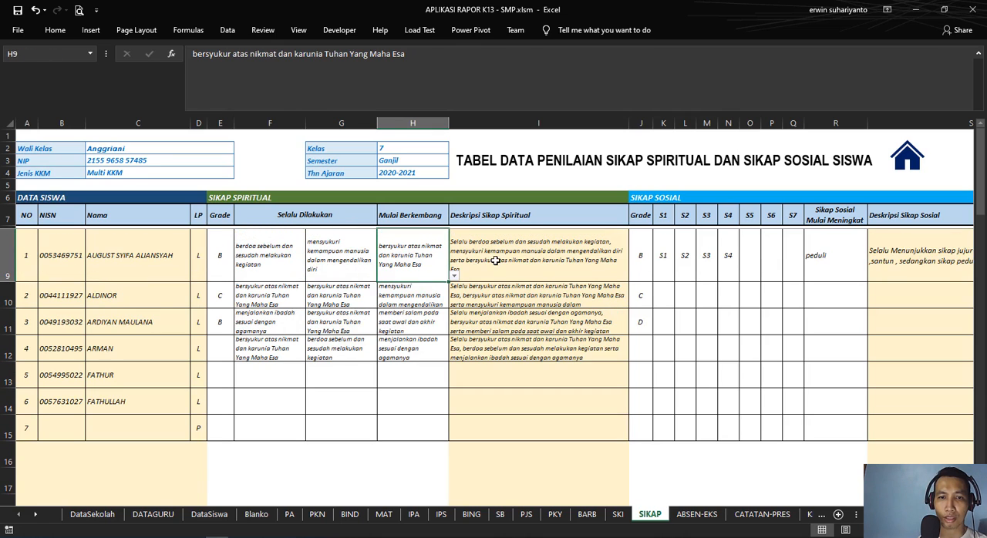
Step: Set the first student's first Selalu Dilakukan entry in F9 to "menjalankan ibadah sesuai dengan agamanya"
{"action": "left_click", "coordinate": [263, 270]}
{"action": "left_click", "coordinate": [310, 276]}
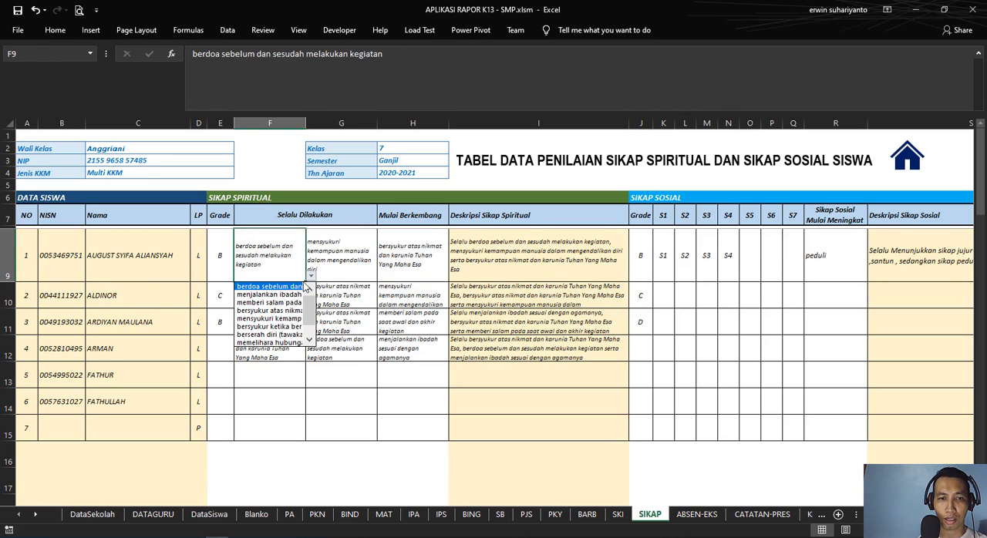
{"action": "left_click", "coordinate": [270, 294]}
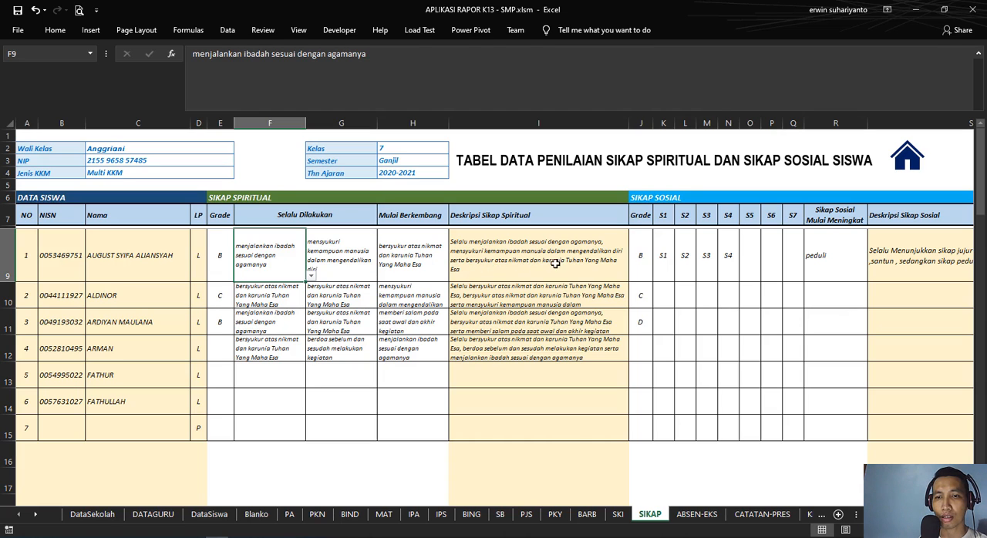
Step: Set the first student's second Selalu Dilakukan entry in G9 to "memberi salam pada saat awal dan akhir kegiatan"
{"action": "left_click", "coordinate": [342, 261]}
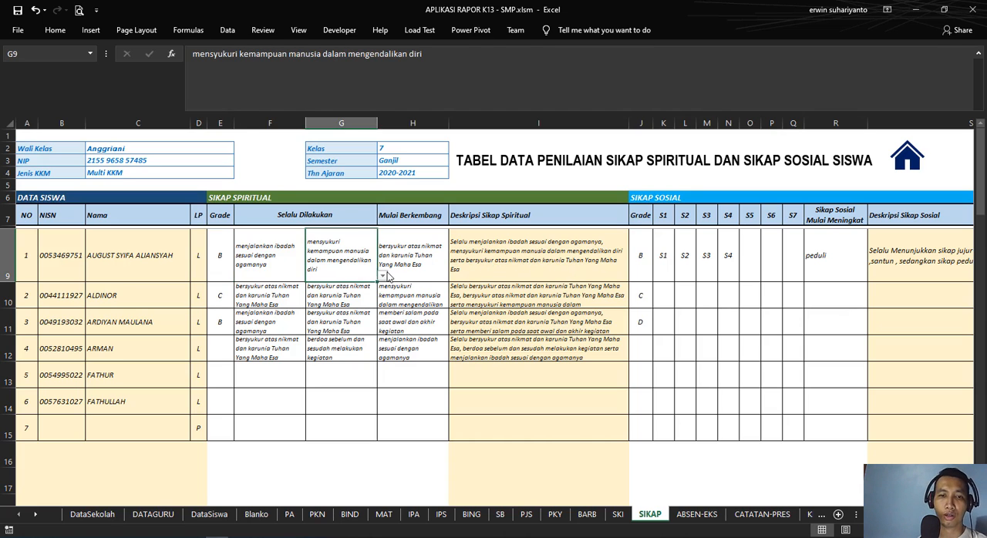
{"action": "left_click", "coordinate": [382, 275]}
{"action": "left_click", "coordinate": [358, 287]}
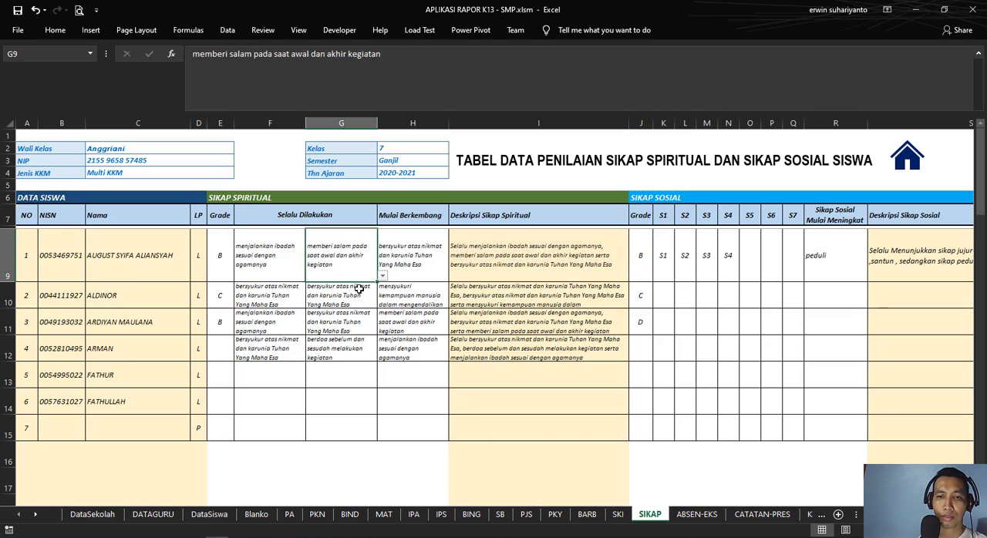
Step: Inspect the Deskripsi Sikap Spiritual formula in I9 and reduce row 9 to match the height of the other student rows
{"action": "left_click", "coordinate": [507, 253]}
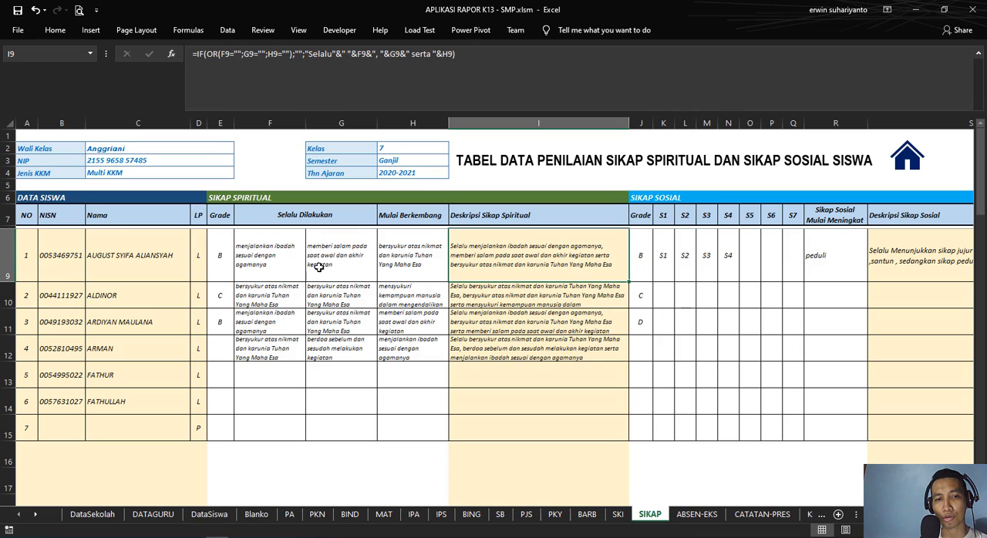
{"action": "left_click_drag", "start_coordinate": [13, 282], "coordinate": [17, 255]}
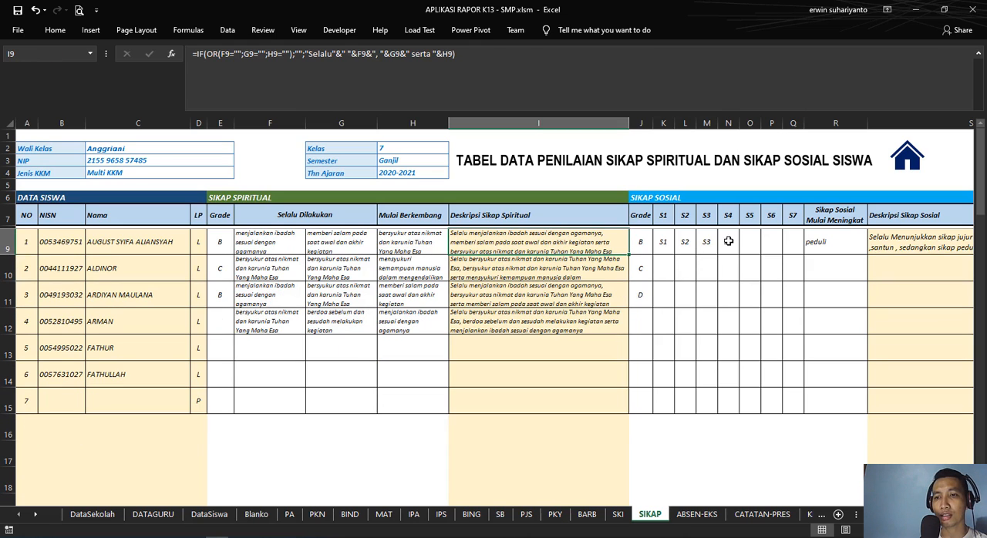
Step: Set the first student's social attitude grade in J9 to C
{"action": "scroll", "coordinate": [540, 309], "scroll_direction": "right", "scroll_amount": 3}
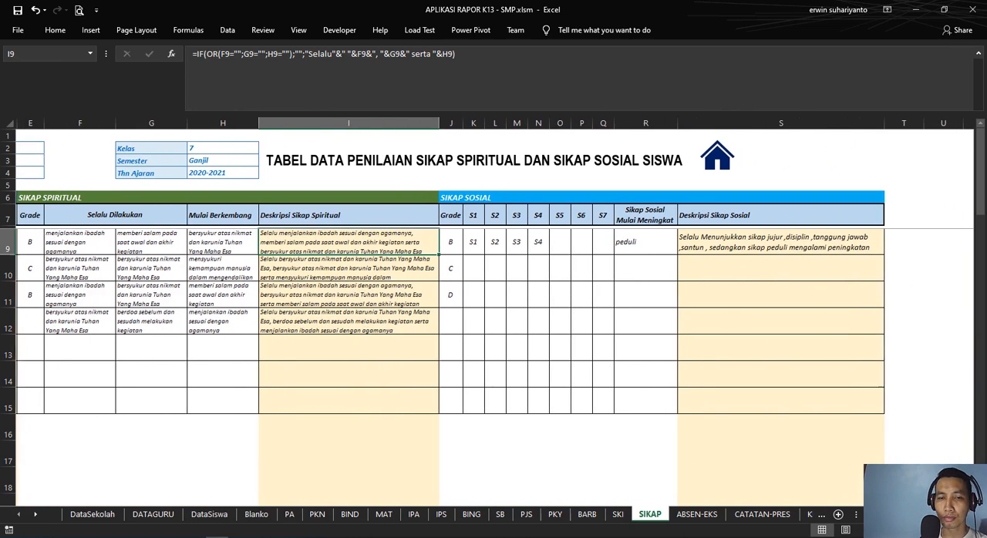
{"action": "left_click", "coordinate": [449, 242]}
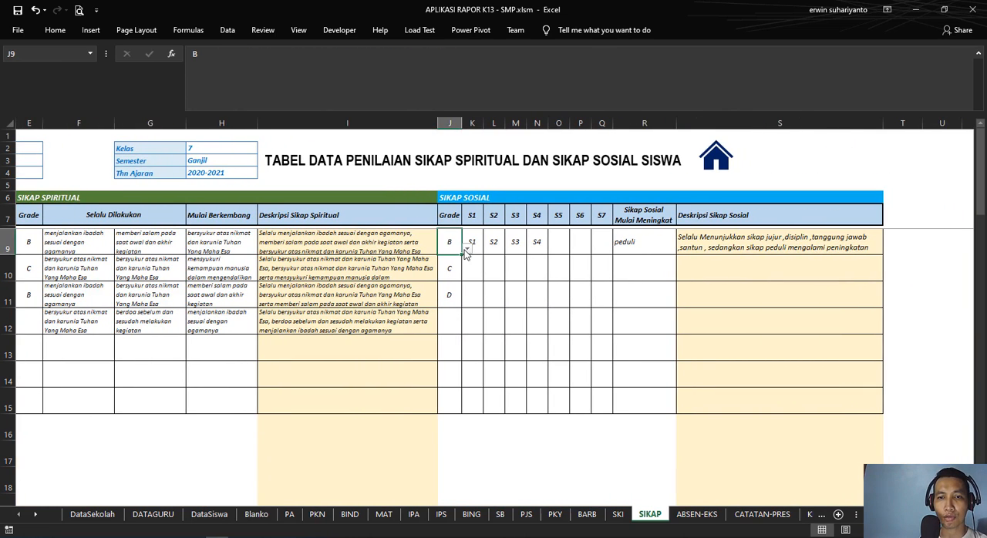
{"action": "left_click", "coordinate": [466, 249]}
{"action": "left_click", "coordinate": [458, 268]}
Step: Examine the first student's social attitude codes in K9 through N9 and the codes available in K9's list
{"action": "left_click", "coordinate": [478, 240]}
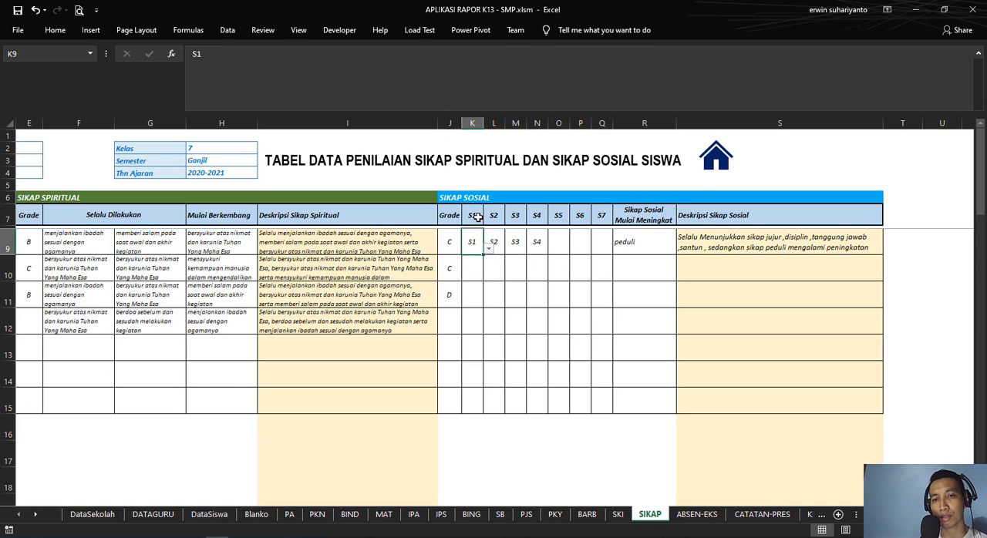
{"action": "left_click", "coordinate": [489, 253]}
{"action": "left_click", "coordinate": [489, 253]}
{"action": "left_click", "coordinate": [498, 239]}
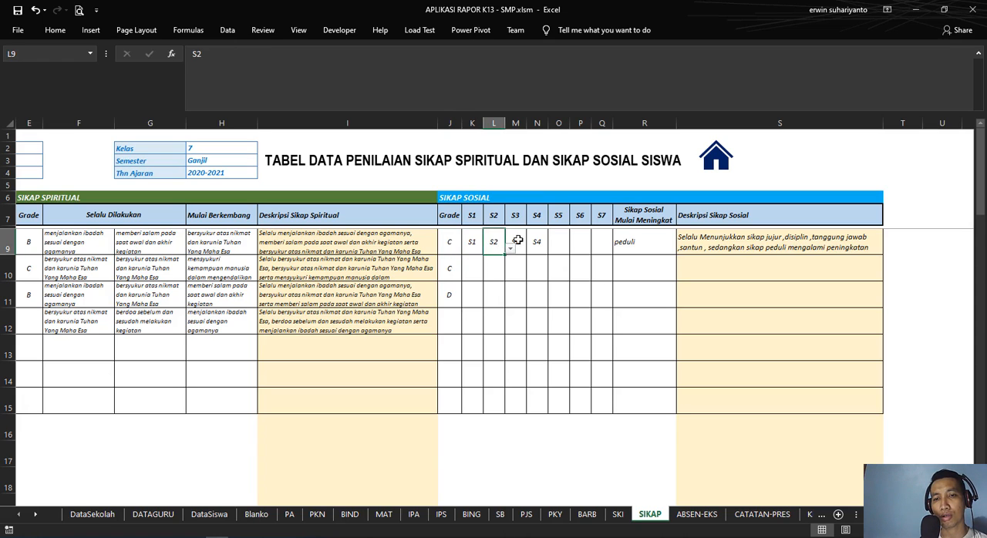
{"action": "left_click", "coordinate": [518, 240]}
{"action": "left_click", "coordinate": [541, 239]}
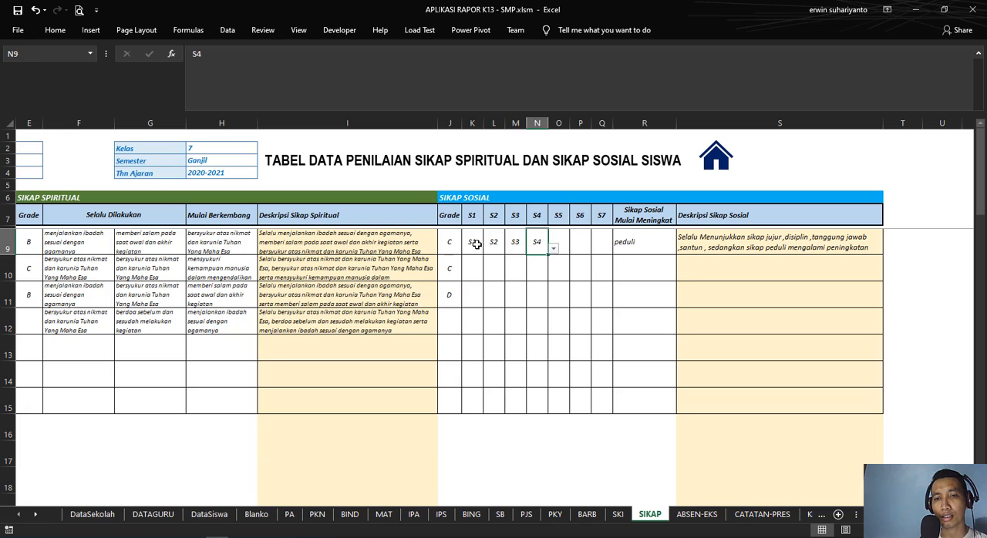
{"action": "left_click", "coordinate": [477, 245]}
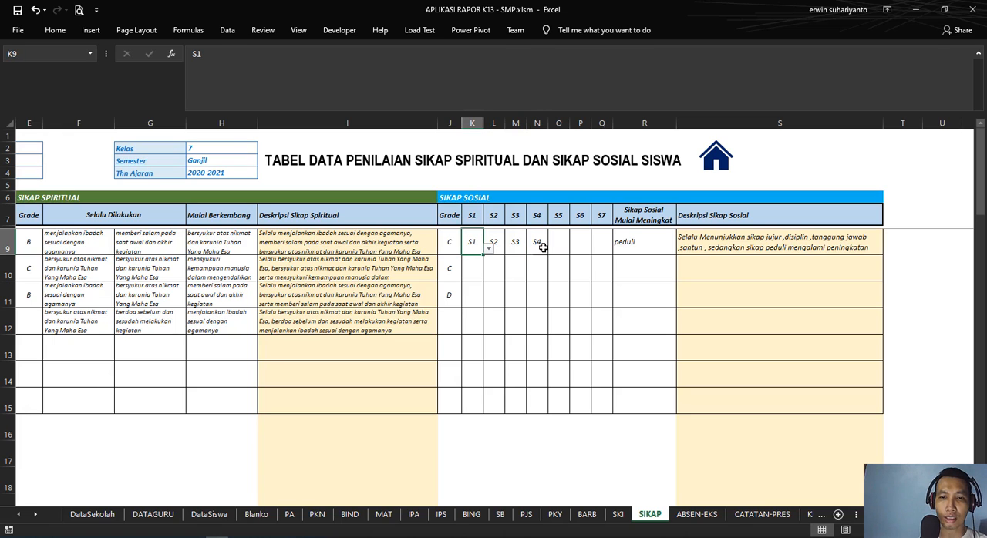
{"action": "left_click", "coordinate": [475, 217]}
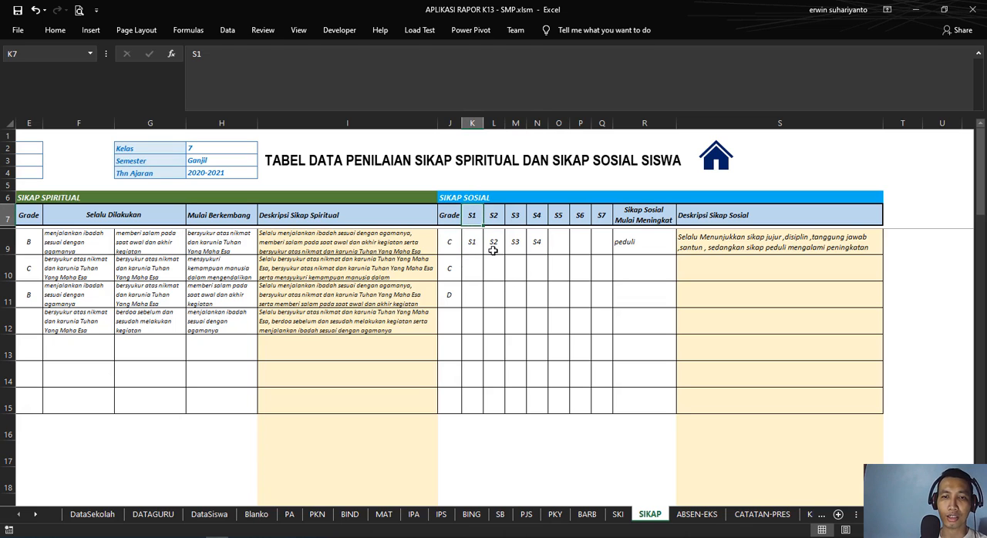
{"action": "left_click", "coordinate": [476, 240]}
{"action": "left_click", "coordinate": [488, 249]}
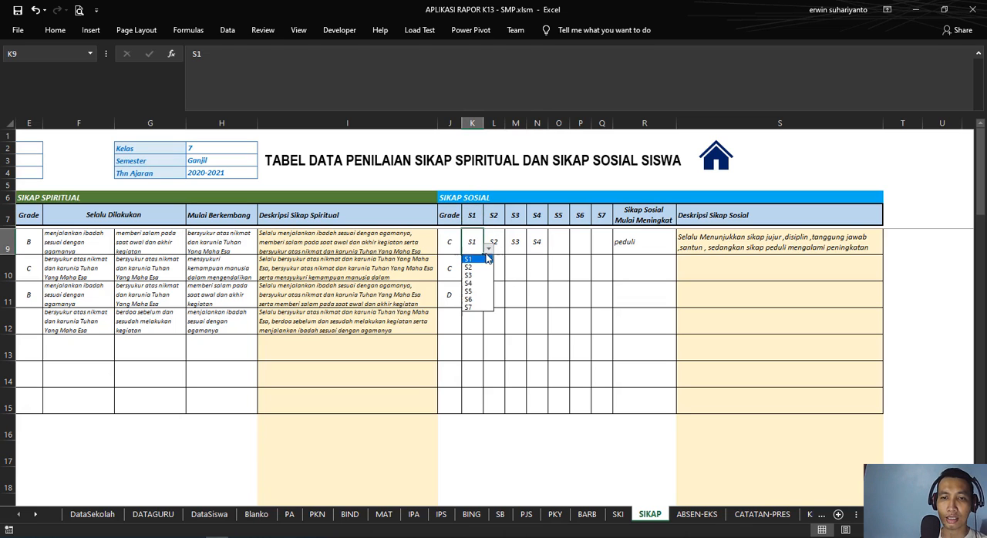
{"action": "left_click", "coordinate": [476, 265]}
Step: Clear the first student's social attitude codes from K9, L9, M9 and N9
{"action": "key", "text": "Delete"}
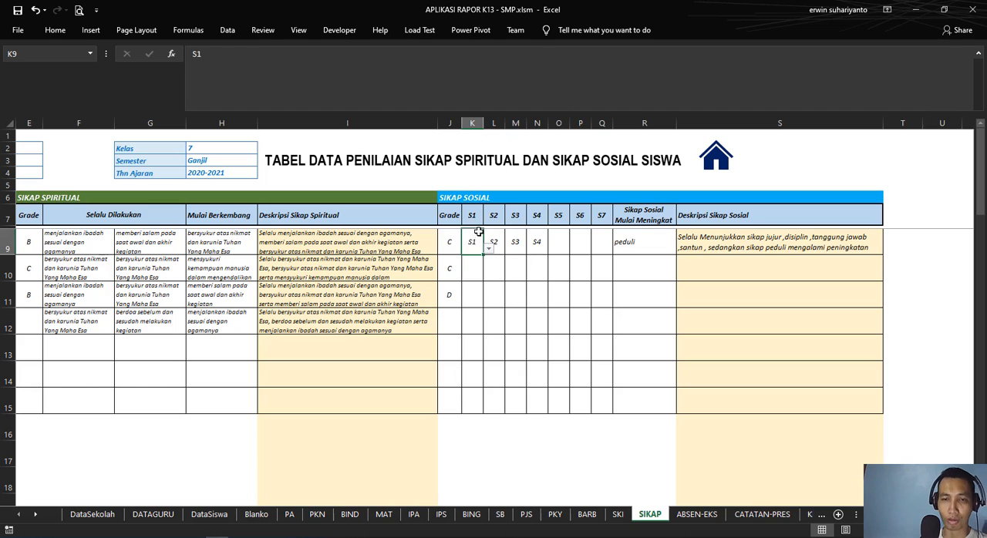
{"action": "left_click", "coordinate": [494, 241]}
{"action": "key", "text": "Delete"}
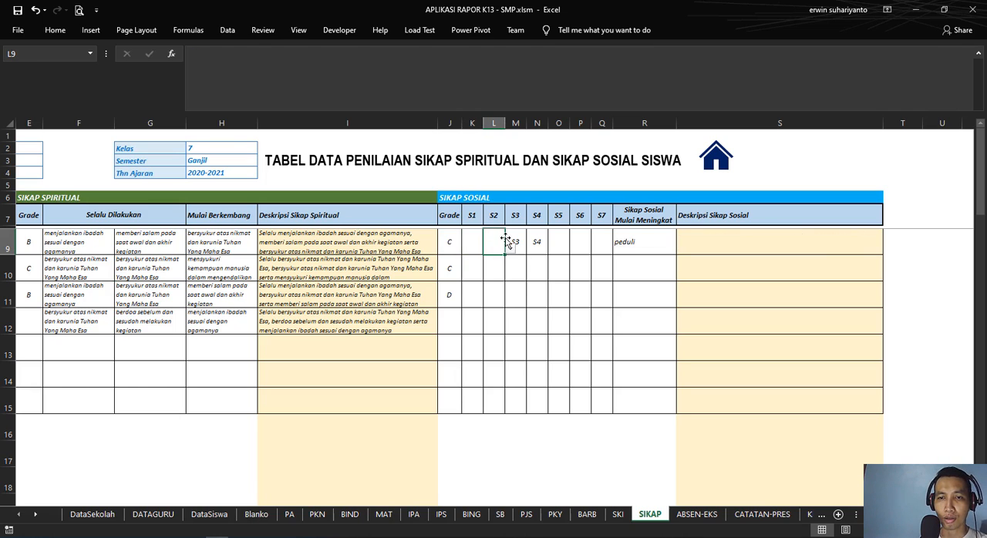
{"action": "left_click", "coordinate": [515, 241]}
{"action": "key", "text": "Delete"}
{"action": "left_click", "coordinate": [535, 240]}
{"action": "key", "text": "Delete"}
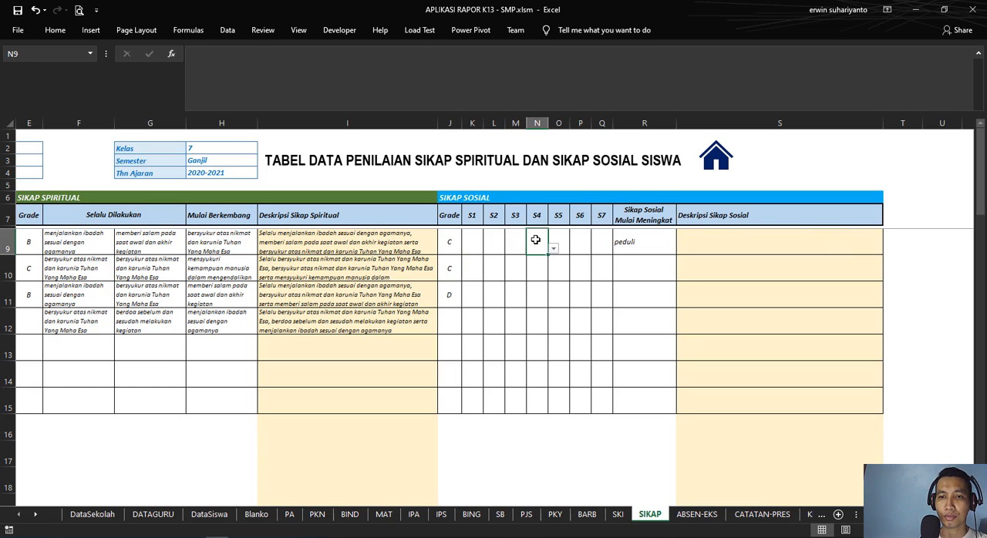
Step: Choose S2 as the first student's S1 entry in K9
{"action": "left_click", "coordinate": [471, 241]}
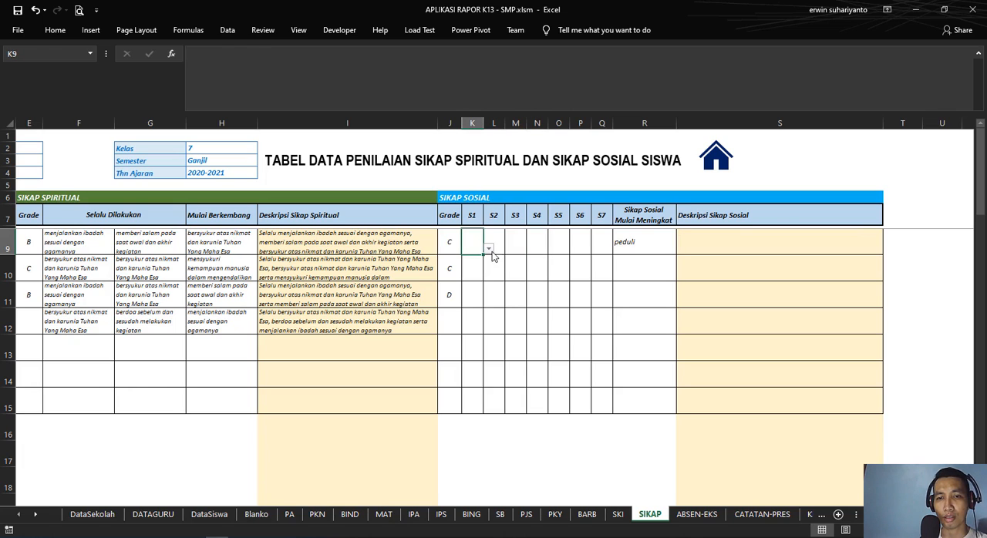
{"action": "left_click", "coordinate": [488, 249]}
{"action": "left_click", "coordinate": [477, 267]}
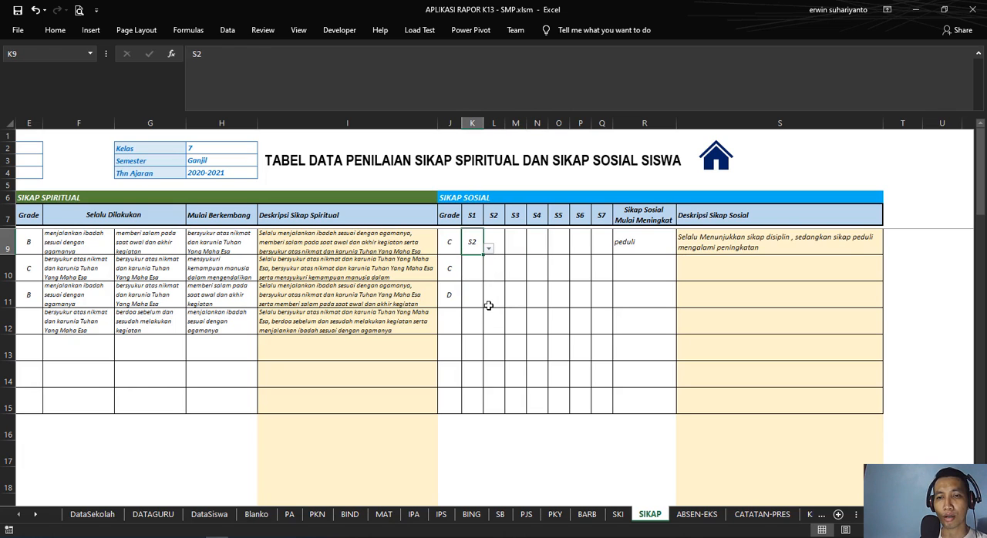
Step: Look through the attitude choices for R9 and clear the first student's Sikap Sosial Mulai Meningkat entry
{"action": "left_click", "coordinate": [647, 245]}
{"action": "left_click", "coordinate": [681, 250]}
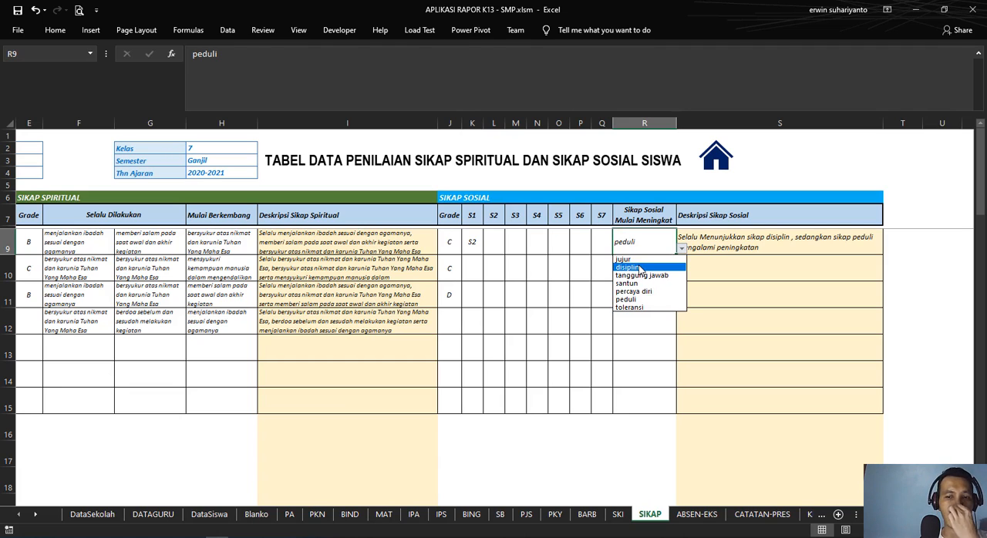
{"action": "left_click", "coordinate": [648, 249]}
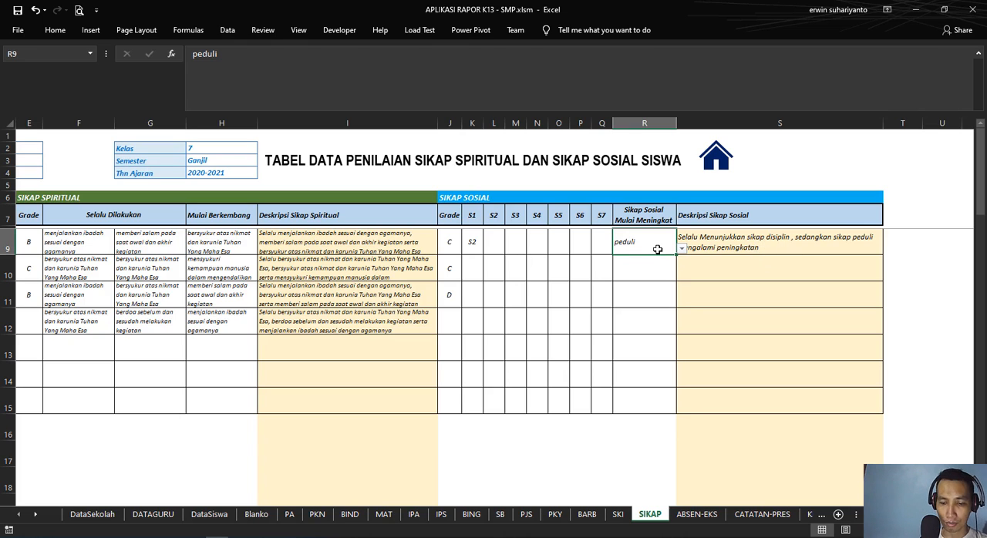
{"action": "key", "text": "Delete"}
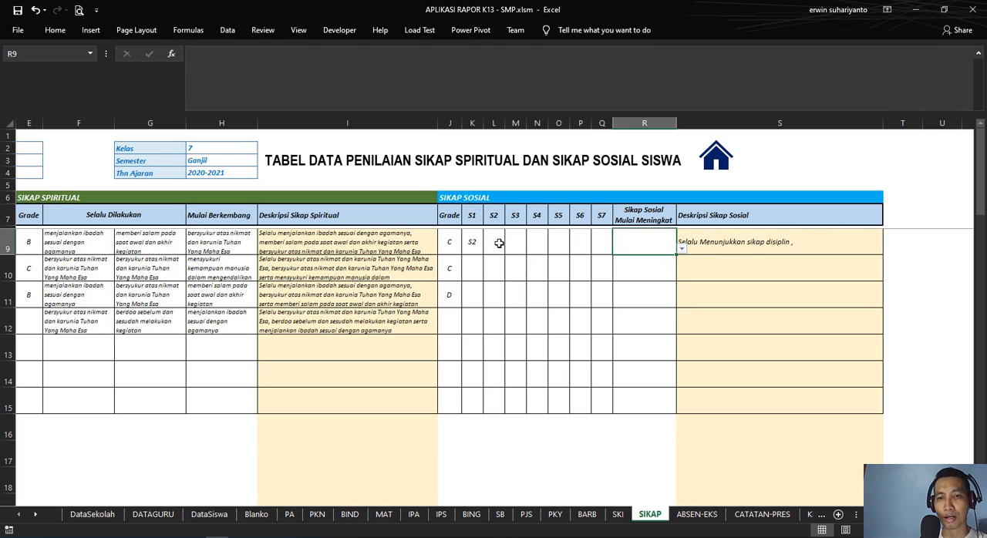
Step: Set the first student's social attitude codes to S2 in L9 and S1 in K9
{"action": "left_click", "coordinate": [499, 242]}
{"action": "left_click", "coordinate": [510, 249]}
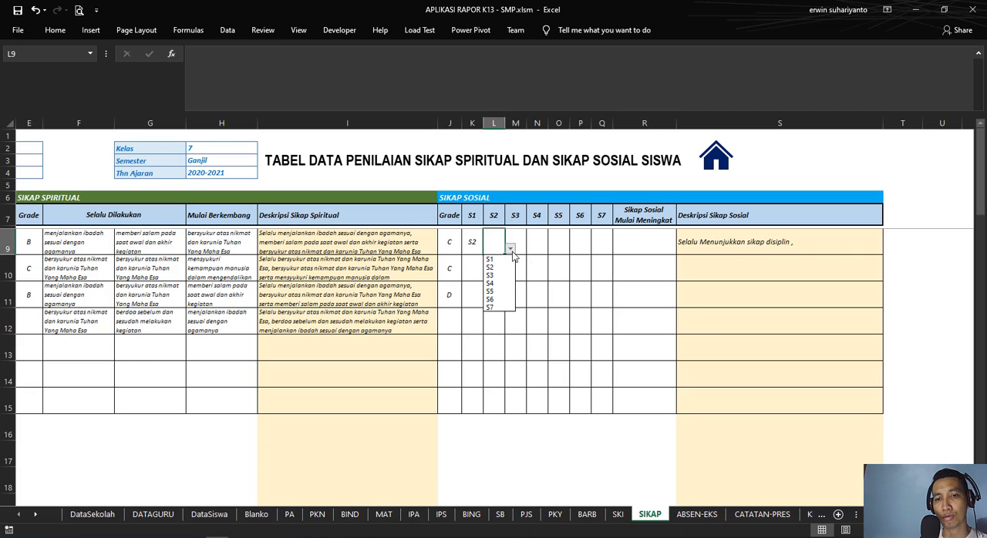
{"action": "left_click", "coordinate": [499, 268]}
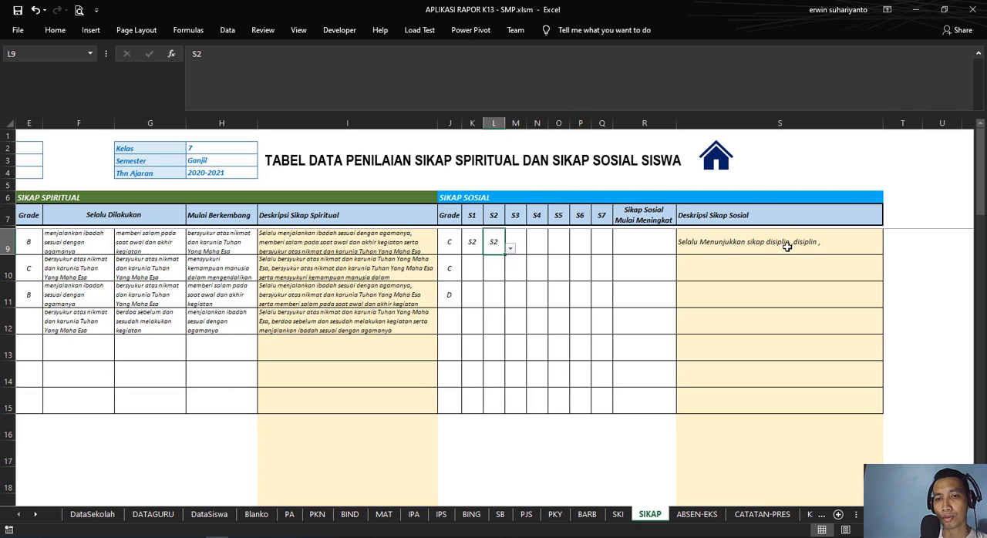
{"action": "left_click", "coordinate": [471, 242]}
{"action": "left_click", "coordinate": [488, 248]}
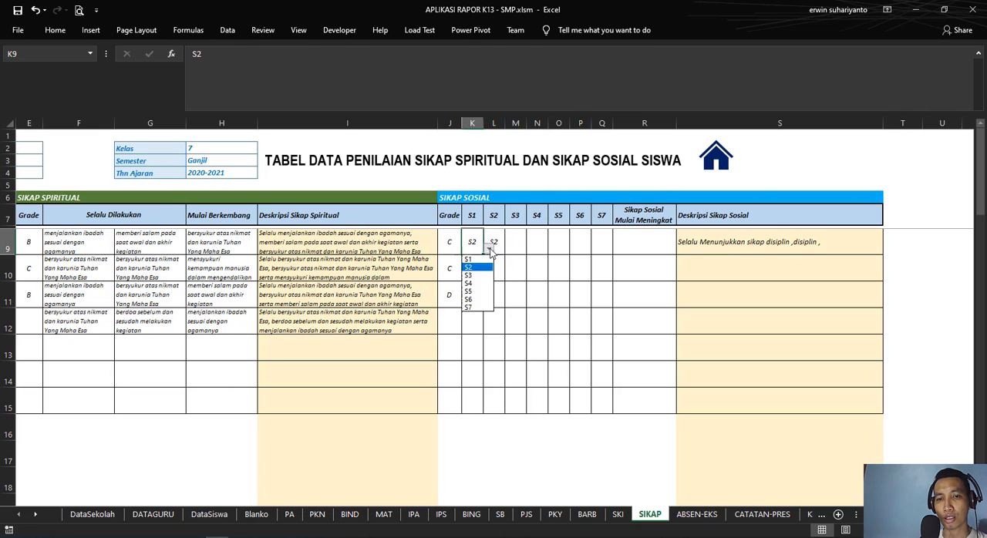
{"action": "left_click", "coordinate": [484, 261]}
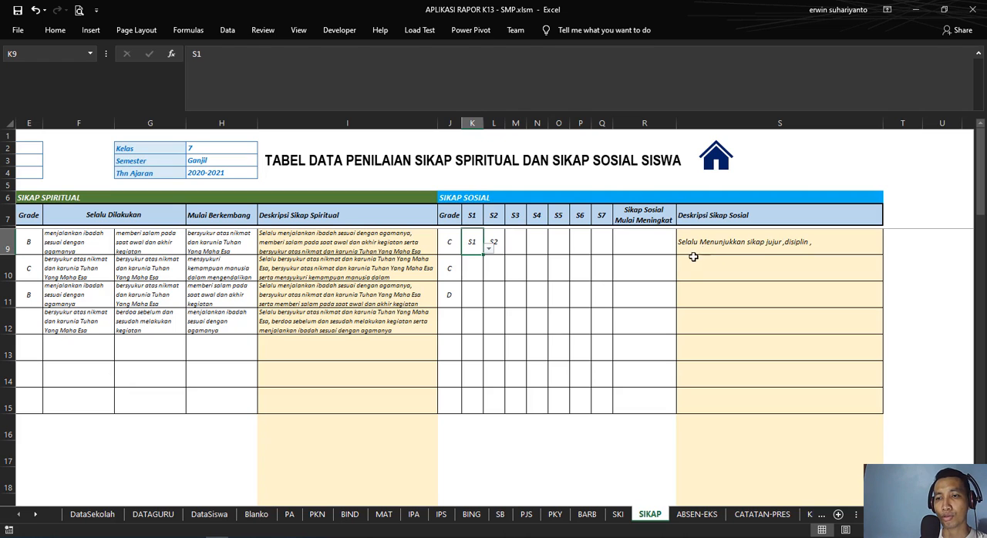
Step: Set the first student's next social attitude codes to S3 in M9 and S4 in N9
{"action": "left_click", "coordinate": [514, 242]}
{"action": "left_click", "coordinate": [530, 249]}
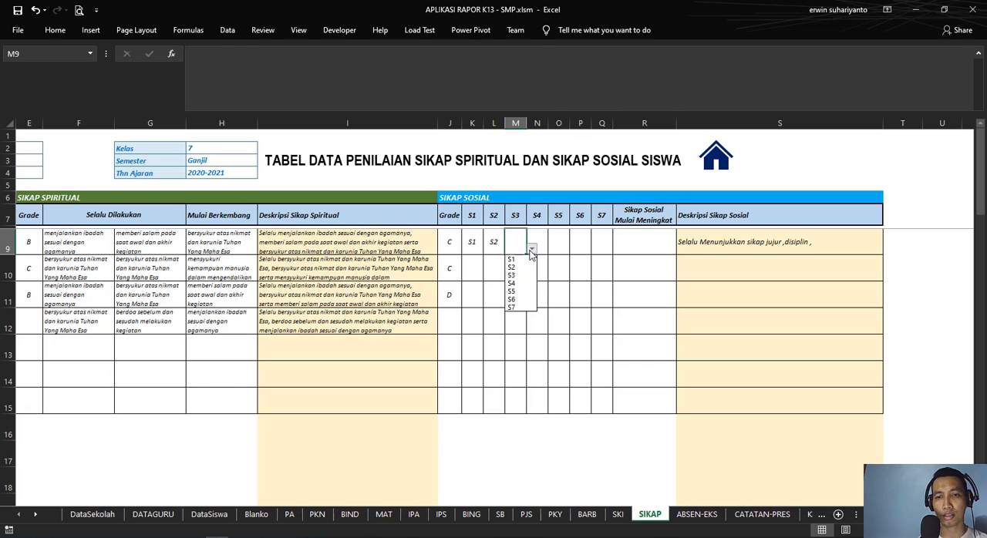
{"action": "left_click", "coordinate": [517, 277]}
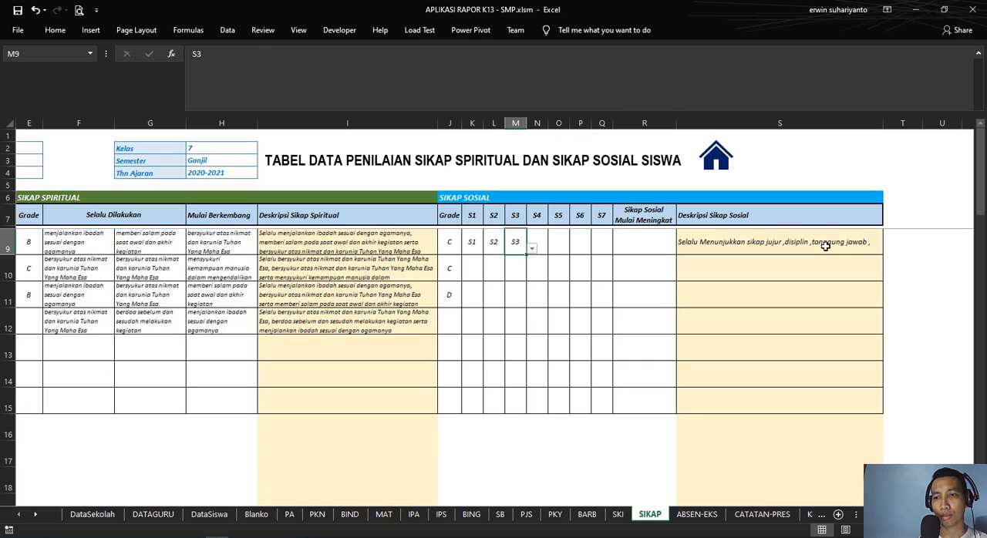
{"action": "left_click", "coordinate": [663, 249]}
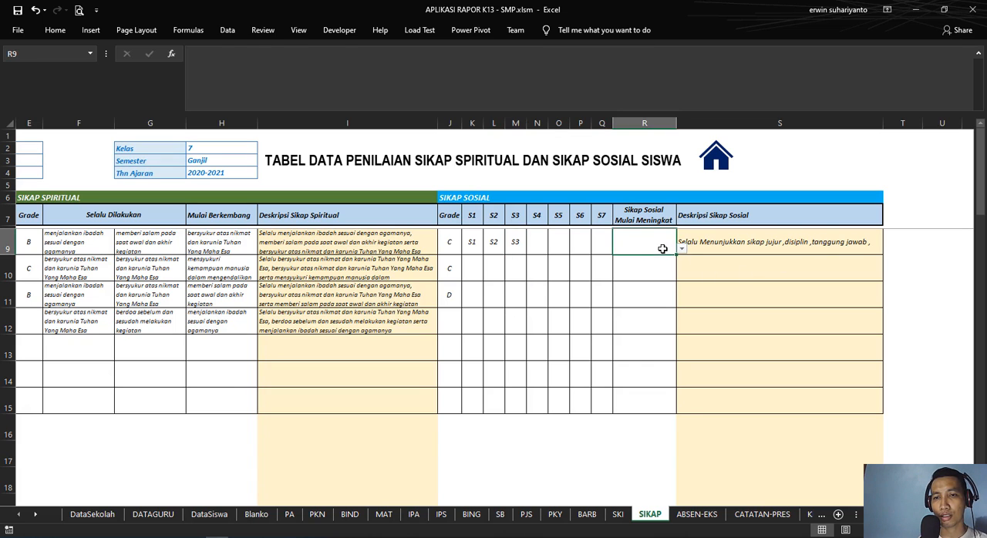
{"action": "left_click", "coordinate": [530, 246]}
{"action": "left_click", "coordinate": [652, 249]}
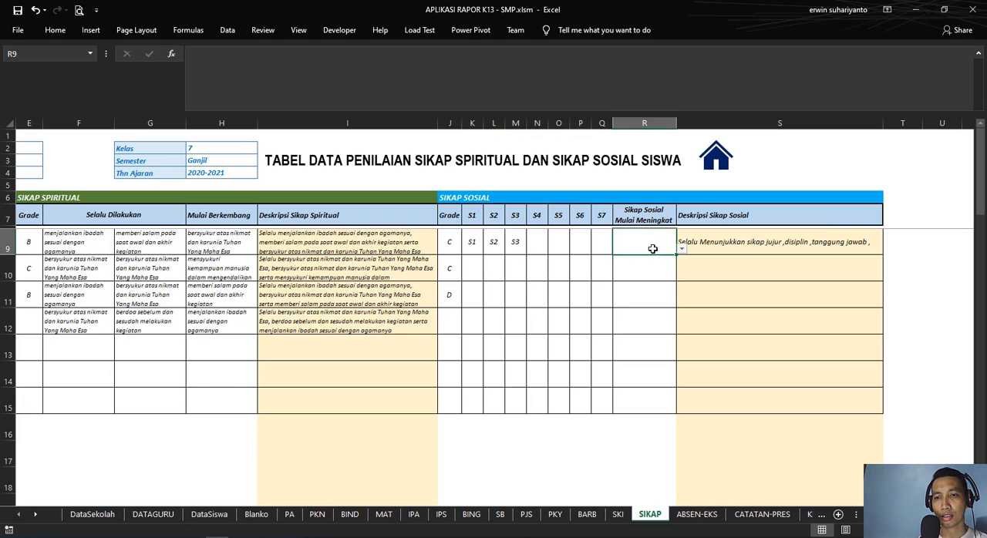
{"action": "left_click", "coordinate": [539, 250]}
{"action": "left_click", "coordinate": [553, 248]}
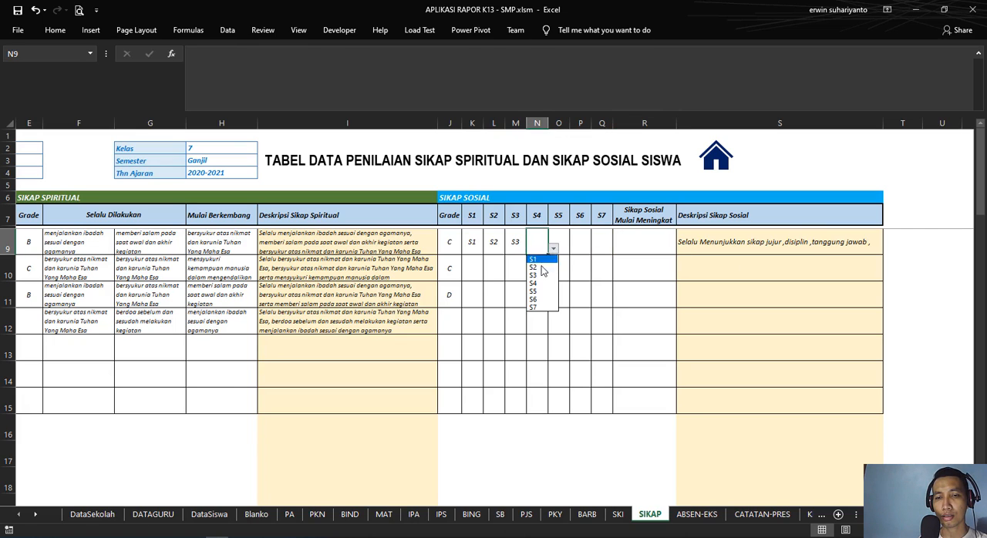
{"action": "left_click", "coordinate": [544, 283]}
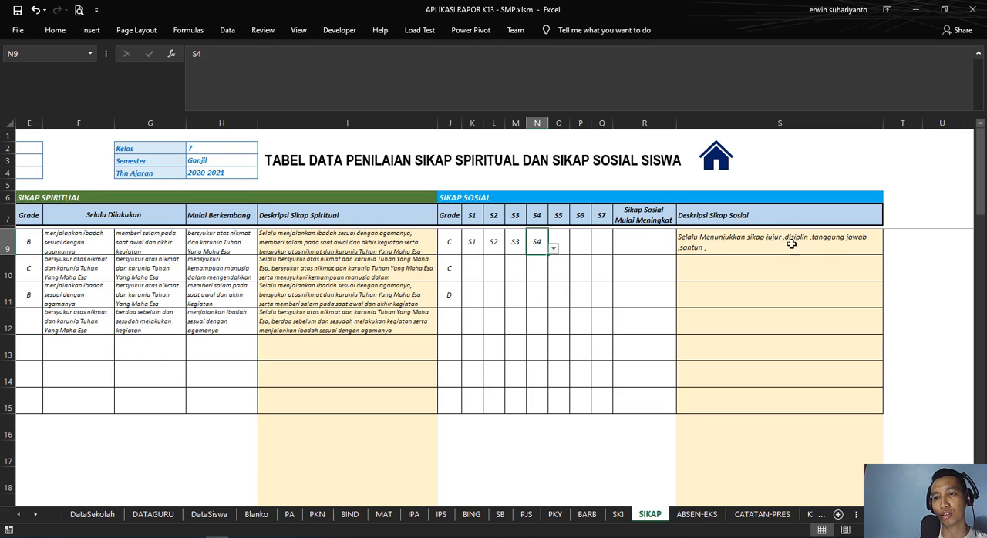
Step: Set the first student's Sikap Sosial Mulai Meningkat entry in R9 to "percaya diri"
{"action": "left_click", "coordinate": [642, 248]}
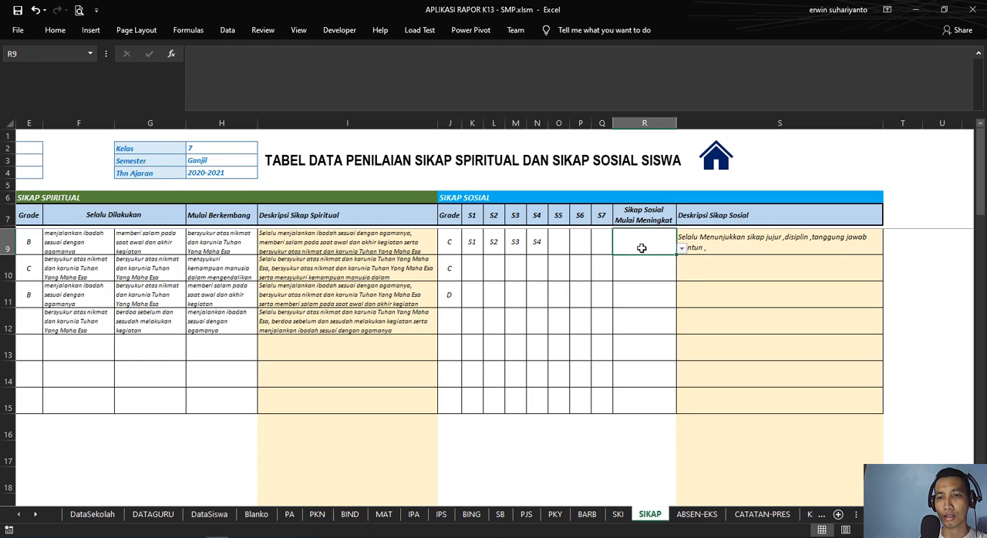
{"action": "left_click", "coordinate": [682, 249]}
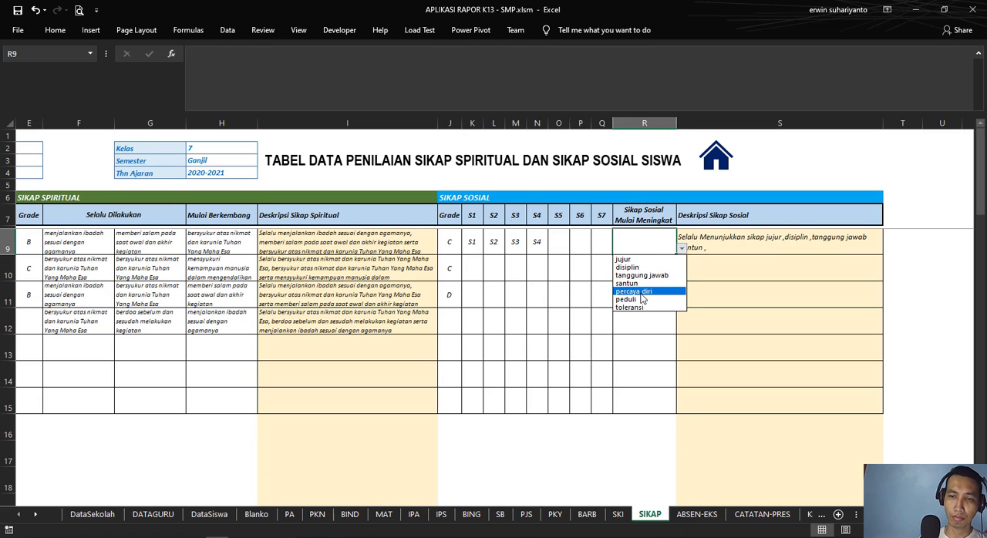
{"action": "left_click", "coordinate": [641, 293]}
Step: Temporarily increase row 9's height to read the full Deskripsi Sikap Sosial text in S9, and shrink the row back
{"action": "left_click", "coordinate": [726, 248]}
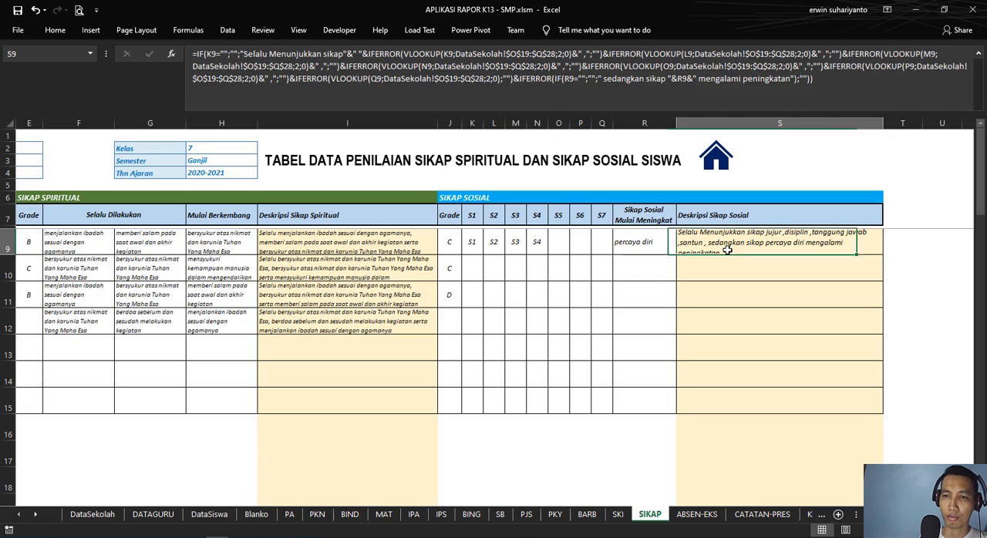
{"action": "left_click", "coordinate": [7, 249]}
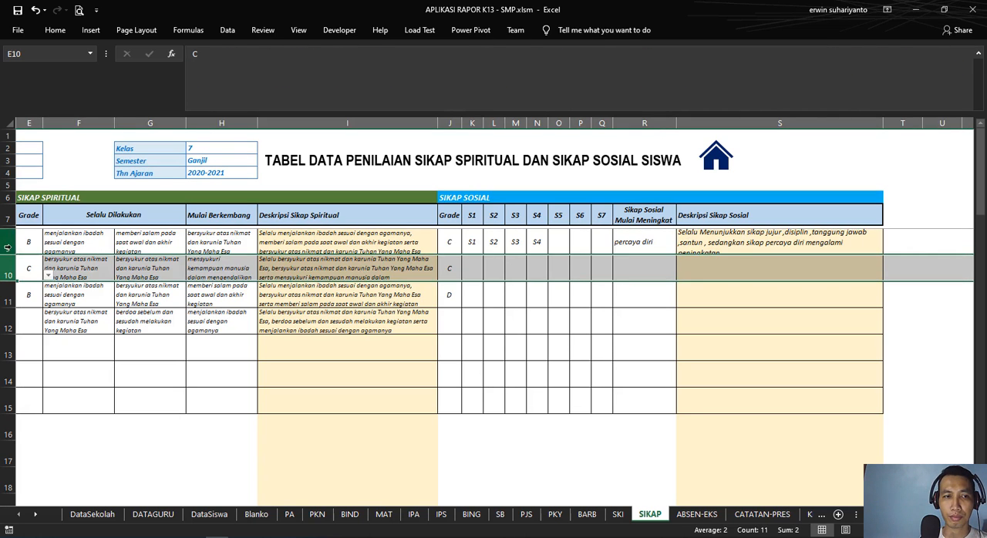
{"action": "left_click_drag", "start_coordinate": [7, 254], "coordinate": [8, 270]}
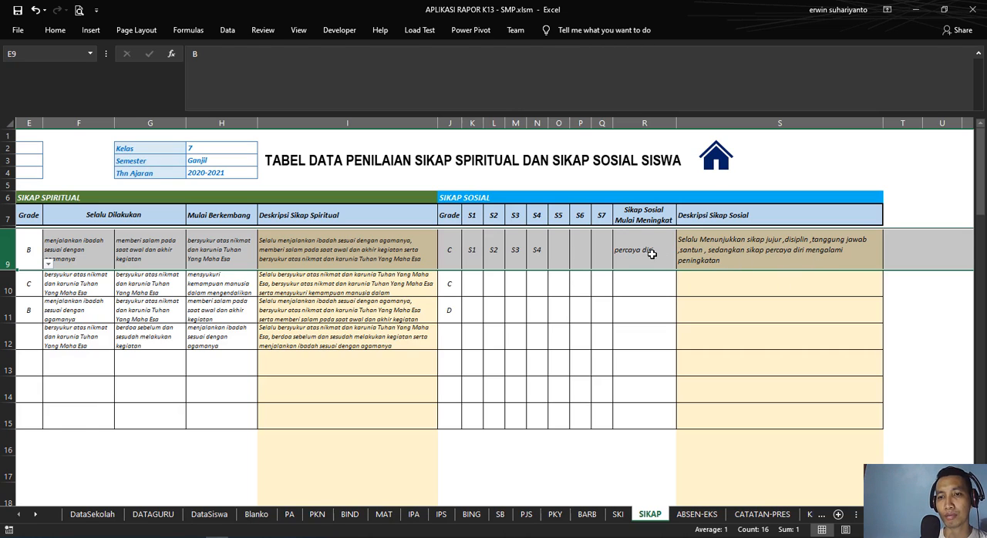
{"action": "left_click", "coordinate": [904, 280]}
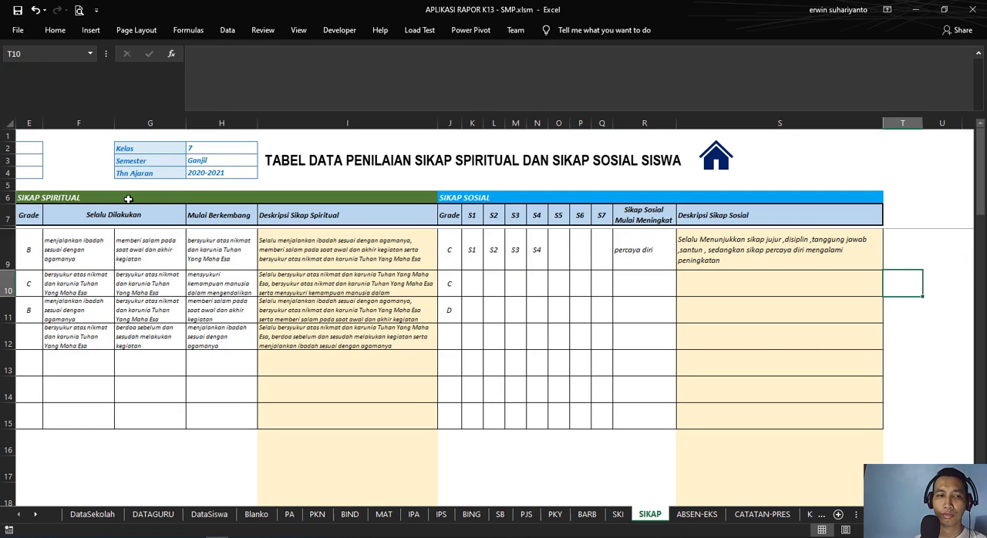
{"action": "left_click_drag", "start_coordinate": [13, 272], "coordinate": [13, 256]}
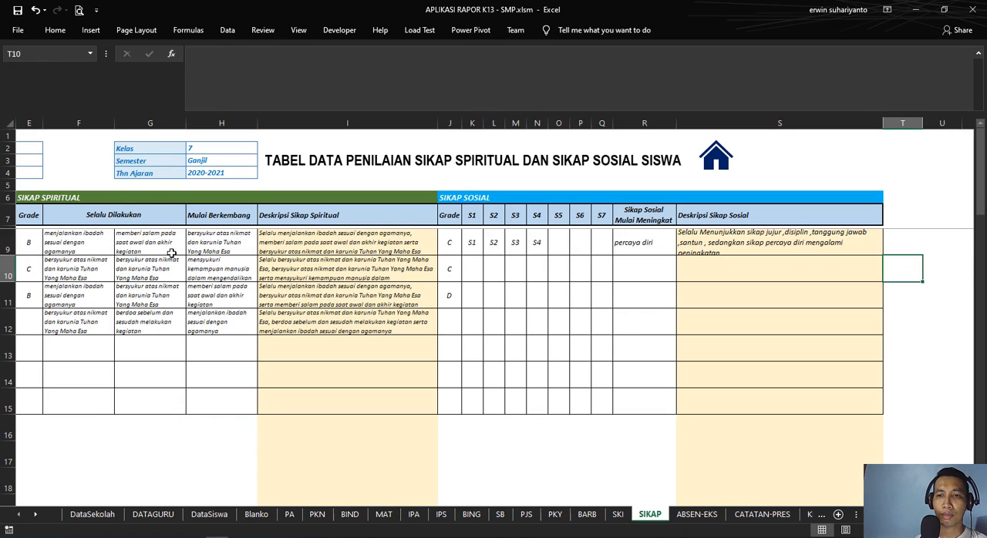
Step: Inspect the Deskripsi Sikap Sosial formula in S9
{"action": "left_click", "coordinate": [663, 278]}
{"action": "left_click", "coordinate": [725, 287]}
{"action": "left_click", "coordinate": [641, 272]}
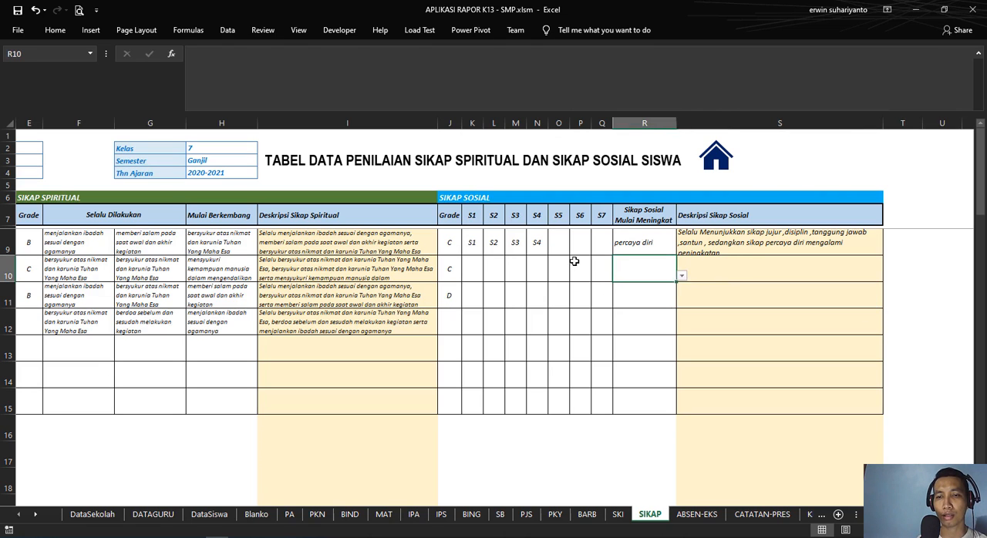
{"action": "left_click", "coordinate": [733, 242]}
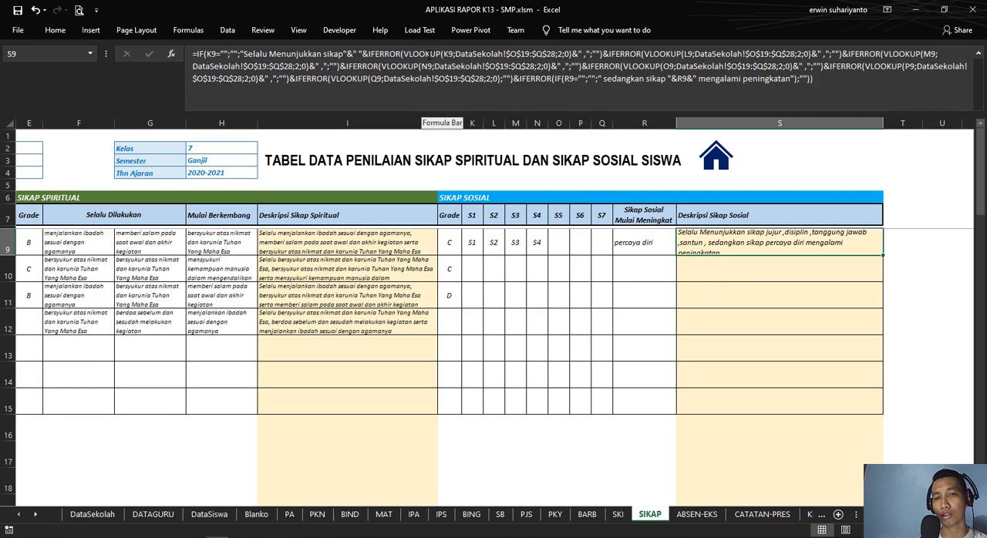
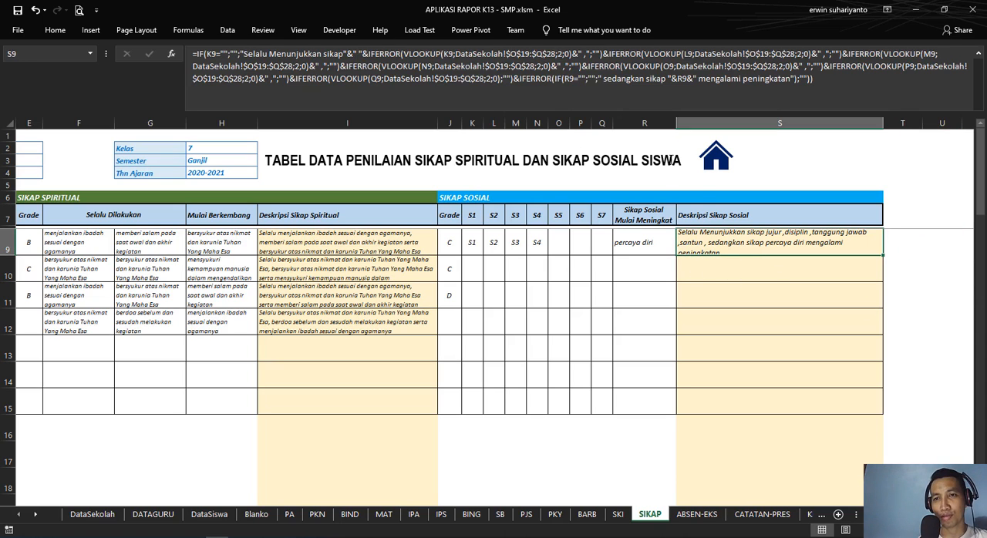
Step: Recheck how the S9 formula assembles the first student's social attitude description
{"action": "left_click", "coordinate": [935, 260]}
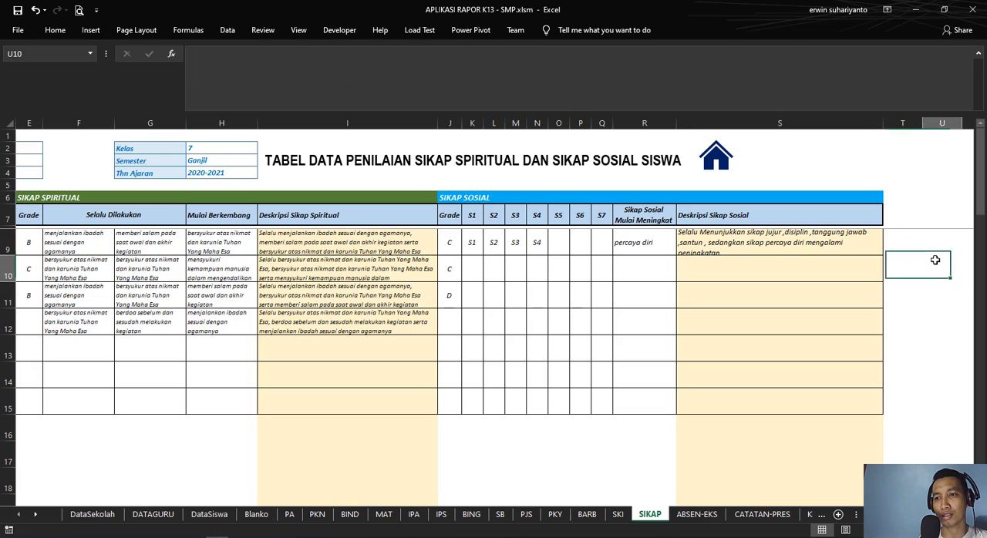
{"action": "left_click", "coordinate": [769, 239]}
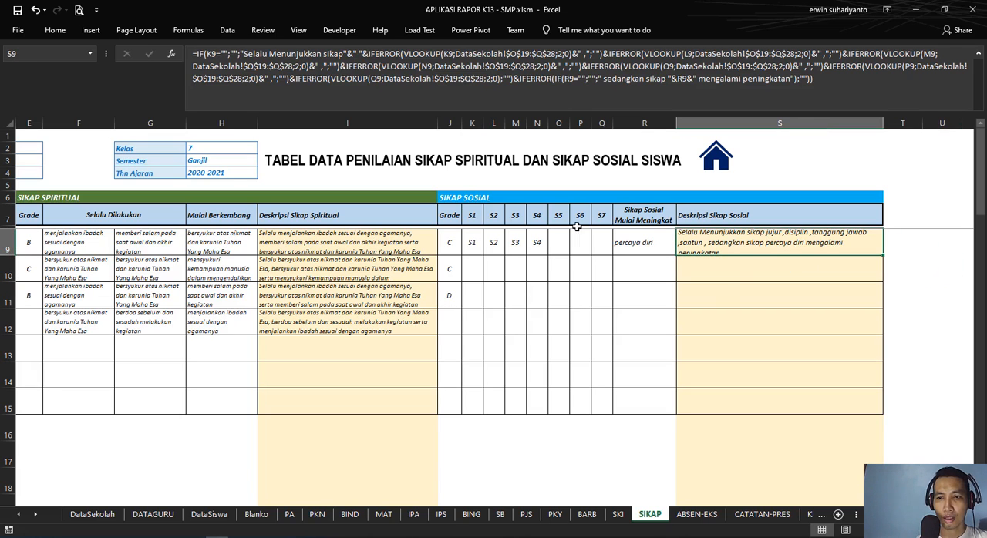
{"action": "left_click", "coordinate": [900, 274]}
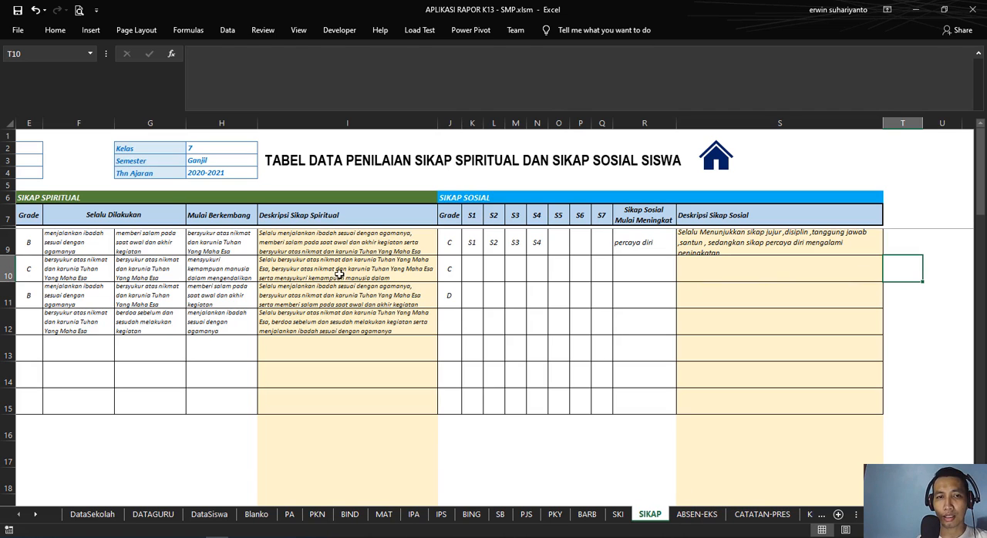
Step: On the ABSEN-EKS sheet, inspect the DataSekolah references behind the Wali Kelas, NIP, Jenis KKM, Kelas, Semester and Thn Ajaran header cells
{"action": "left_click", "coordinate": [693, 519]}
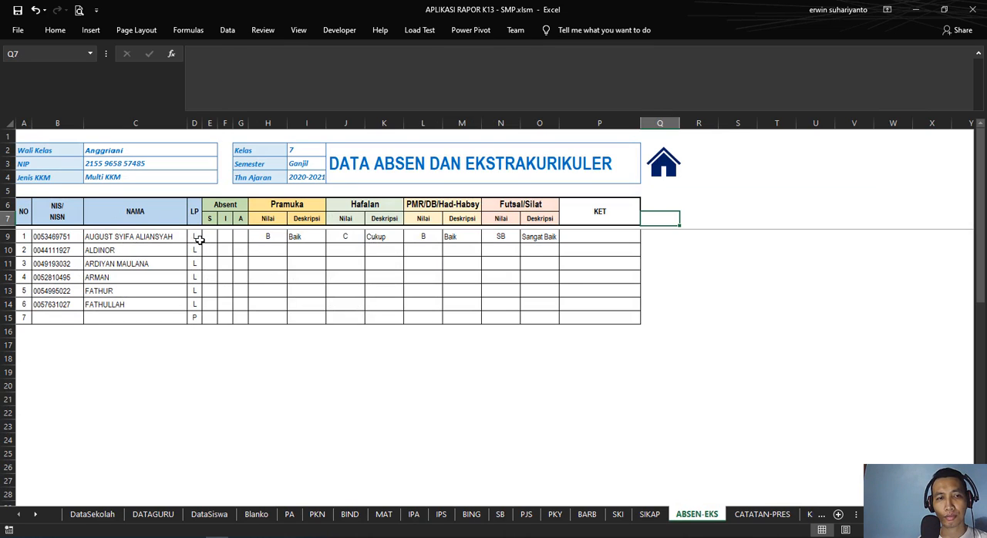
{"action": "left_click", "coordinate": [56, 152]}
{"action": "left_click", "coordinate": [118, 159]}
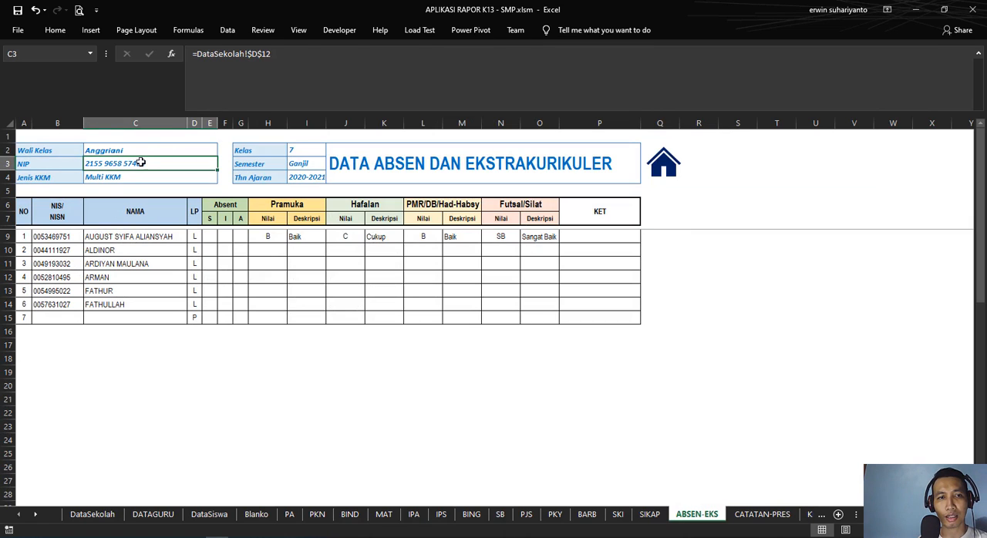
{"action": "left_click", "coordinate": [125, 152]}
{"action": "left_click", "coordinate": [124, 163]}
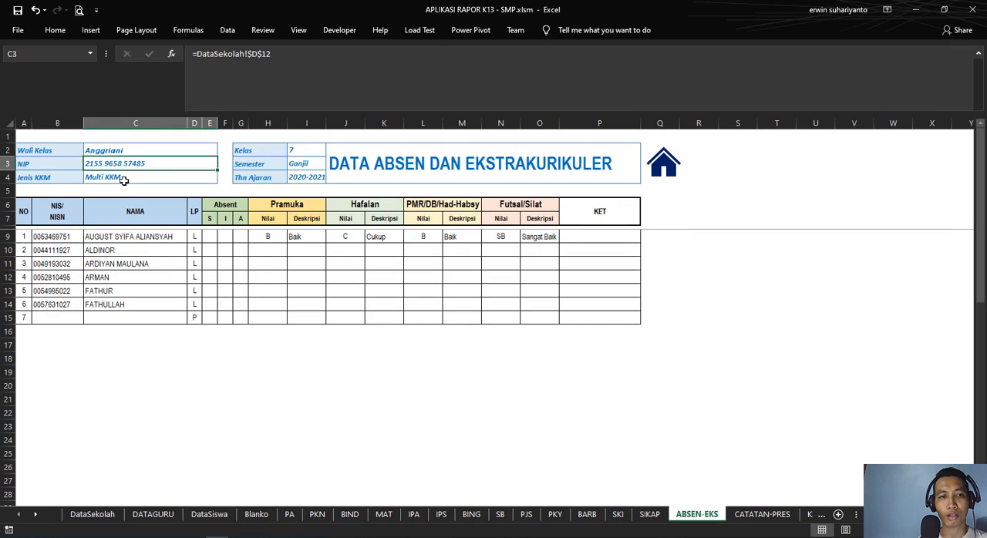
{"action": "left_click", "coordinate": [125, 180]}
{"action": "left_click", "coordinate": [306, 151]}
{"action": "left_click", "coordinate": [310, 162]}
{"action": "left_click", "coordinate": [314, 177]}
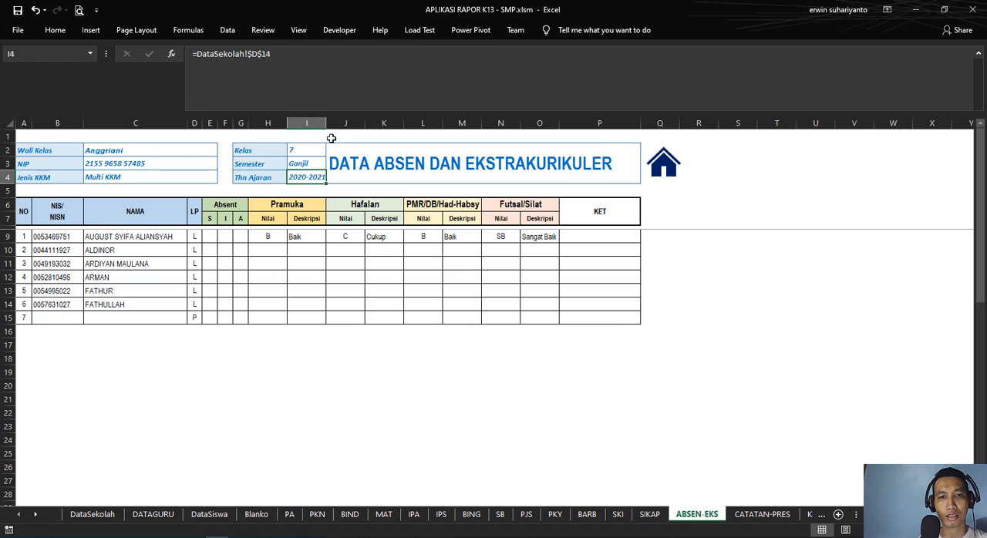
Step: Collapse the formula bar and widen column I slightly so the Thn Ajaran value fits its cell
{"action": "left_click", "coordinate": [979, 55]}
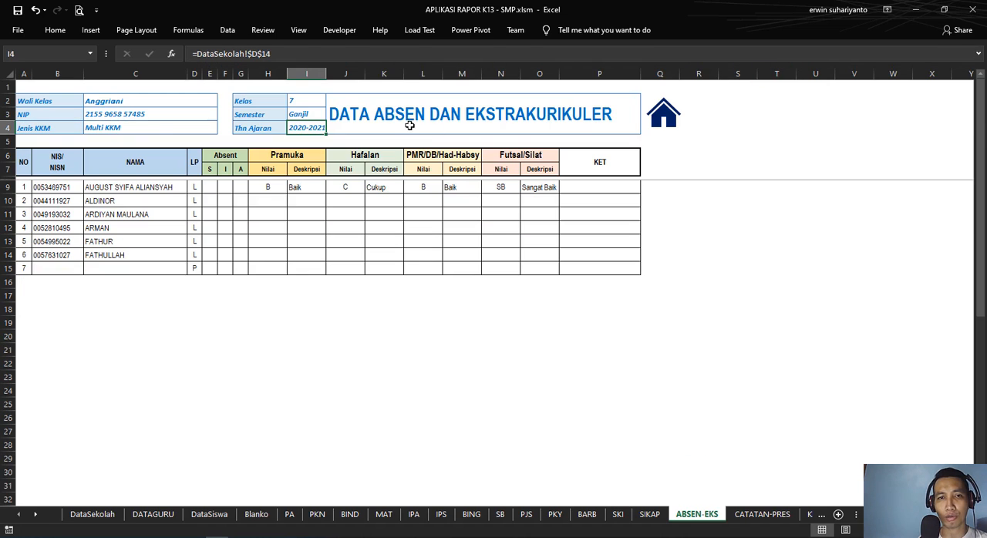
{"action": "left_click_drag", "start_coordinate": [327, 73], "coordinate": [330, 73]}
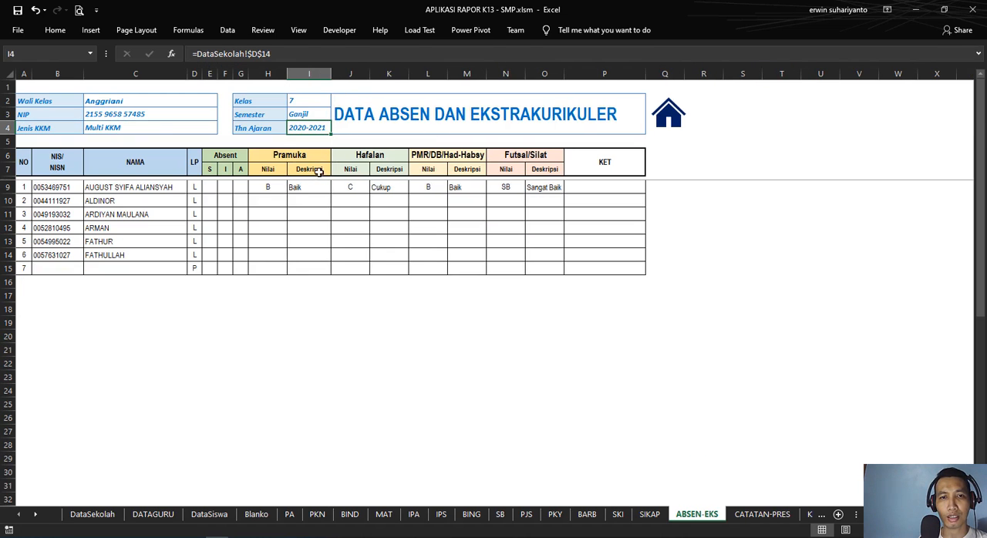
{"action": "left_click", "coordinate": [309, 308]}
Step: Inspect the first student's LP, NAMA and NISN formulas in row 9 and compare them with the student data formulas on the SIKAP sheet
{"action": "left_click", "coordinate": [198, 189]}
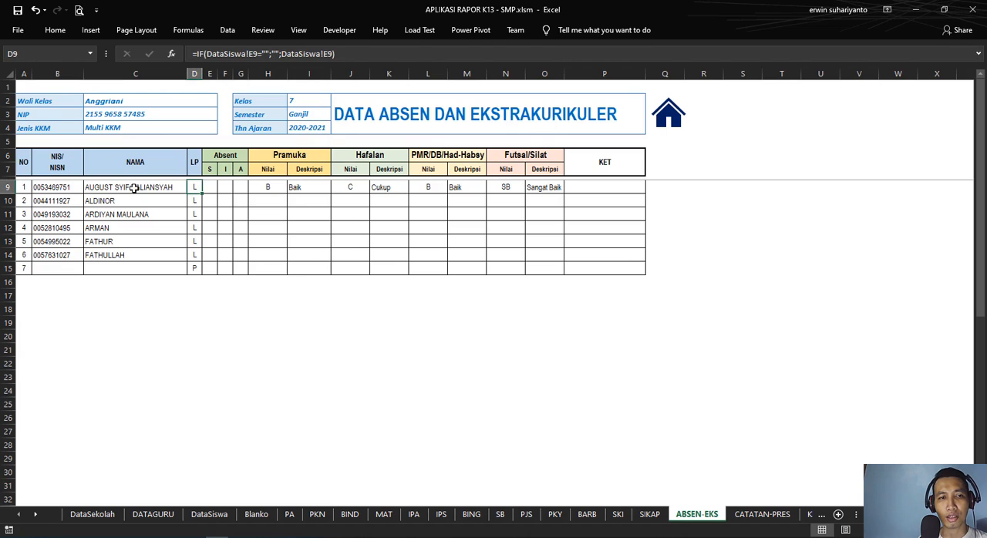
{"action": "left_click", "coordinate": [134, 188]}
{"action": "left_click", "coordinate": [44, 188]}
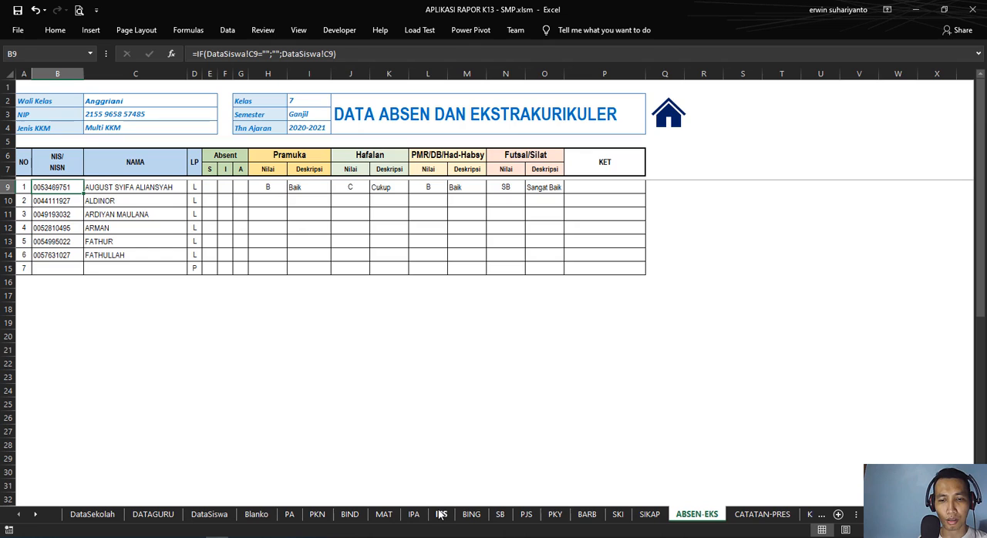
{"action": "left_click", "coordinate": [646, 517]}
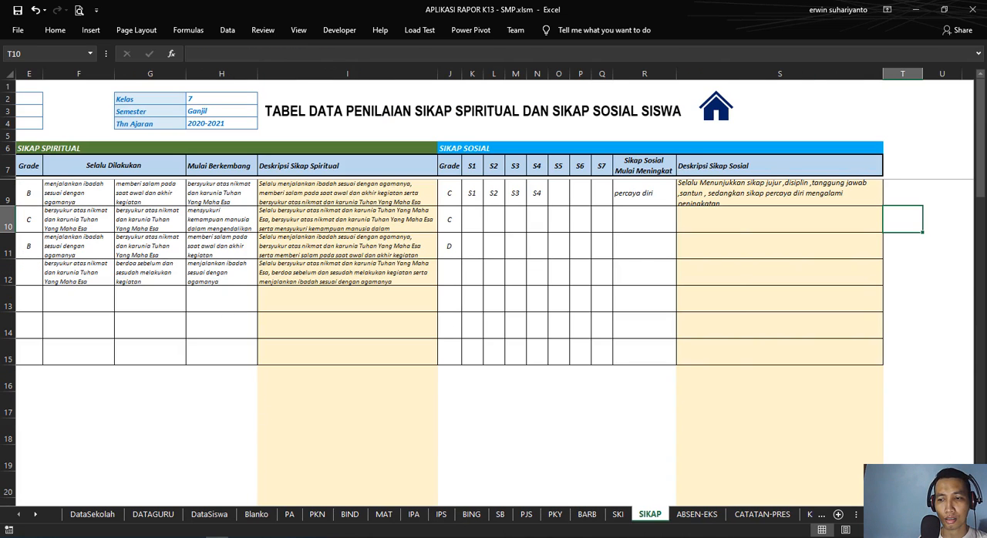
{"action": "left_click_drag", "start_coordinate": [898, 515], "coordinate": [862, 517]}
{"action": "left_click", "coordinate": [63, 197]}
{"action": "left_click", "coordinate": [108, 195]}
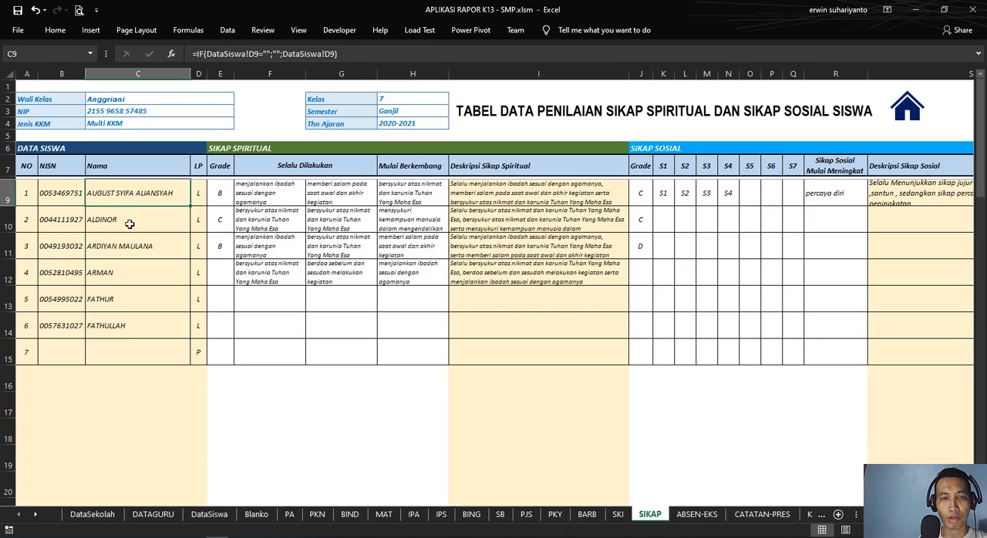
Step: Back on the ABSEN-EKS sheet, review the first student's Absent cells for S, I and A in E9:G9
{"action": "left_click", "coordinate": [697, 514]}
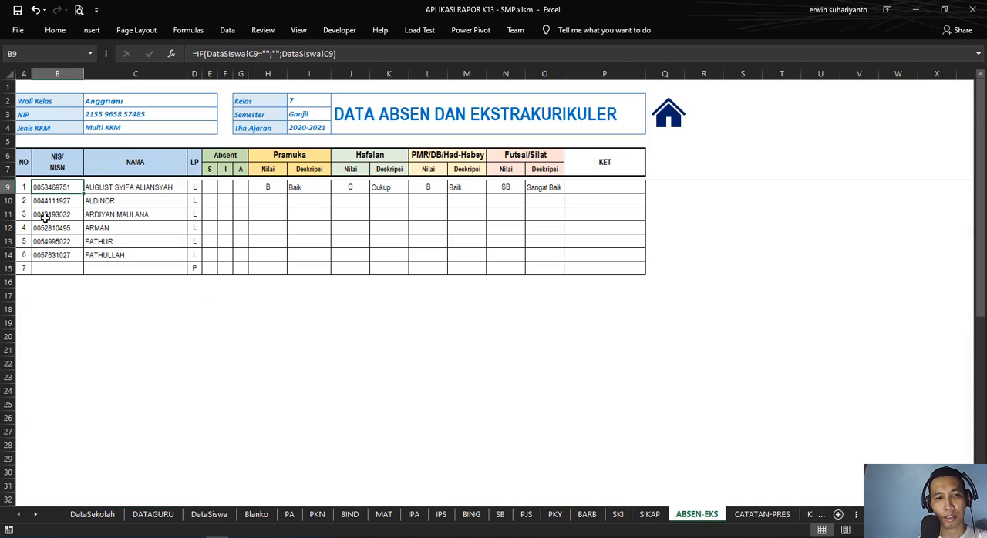
{"action": "left_click", "coordinate": [212, 190]}
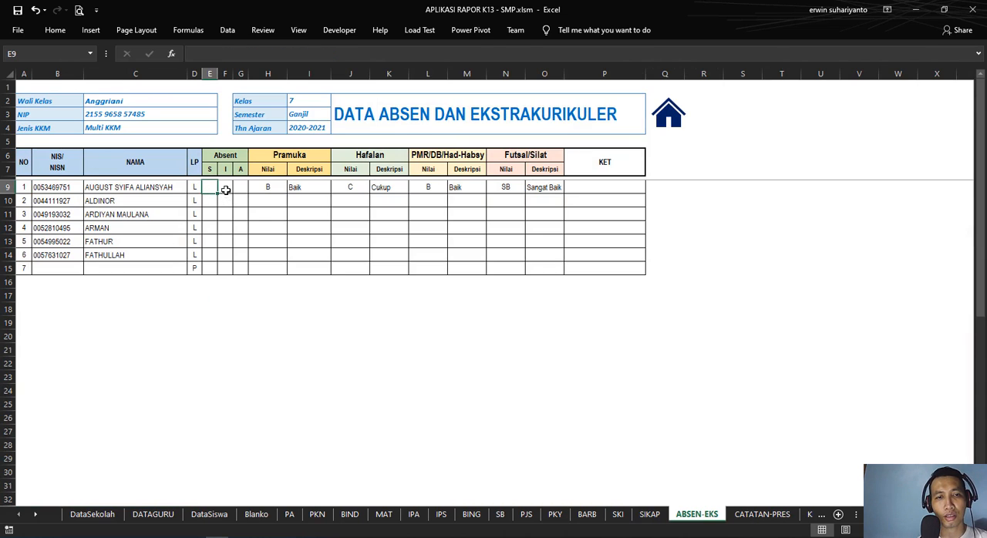
{"action": "left_click", "coordinate": [225, 190]}
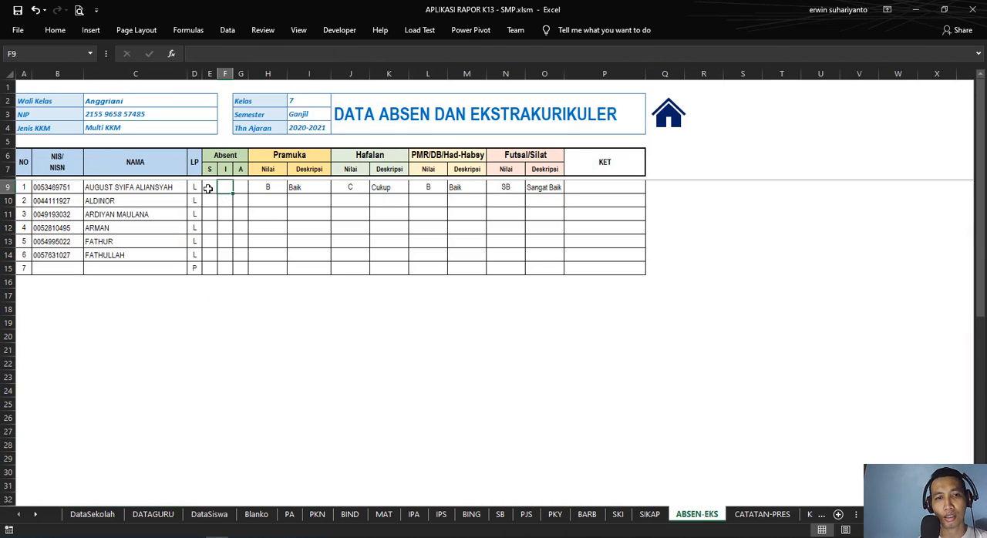
{"action": "left_click", "coordinate": [207, 189]}
{"action": "left_click", "coordinate": [227, 191]}
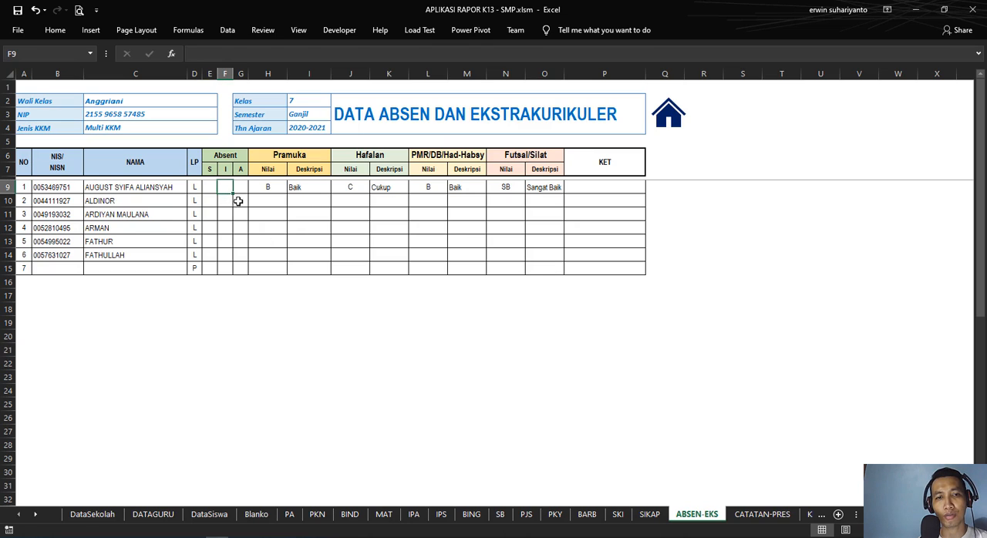
{"action": "left_click", "coordinate": [242, 190]}
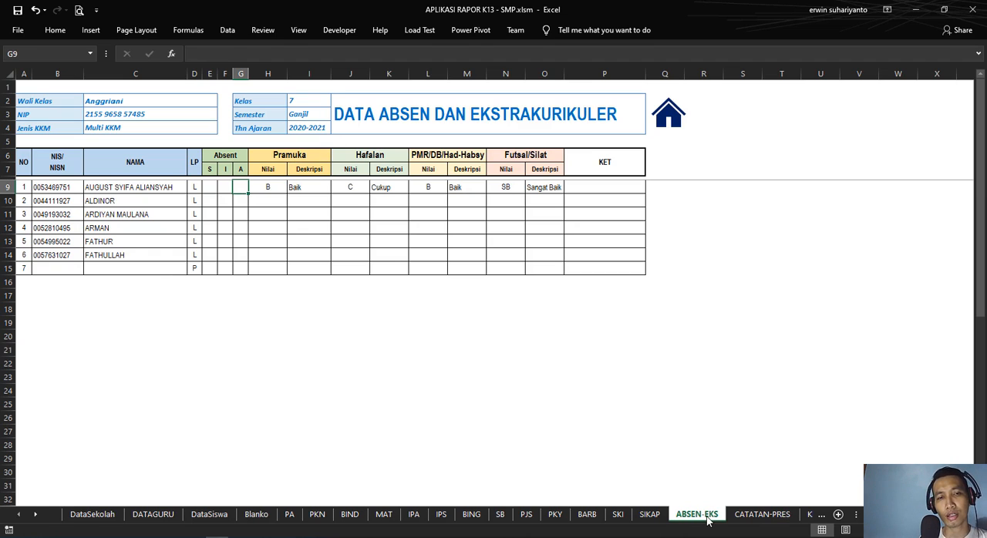
Step: Review the extracurricular column headings Pramuka, Hafalan, PMR/DB/Had-Habsy and Futsal/Silat in rows 6 and 7
{"action": "left_click", "coordinate": [297, 158]}
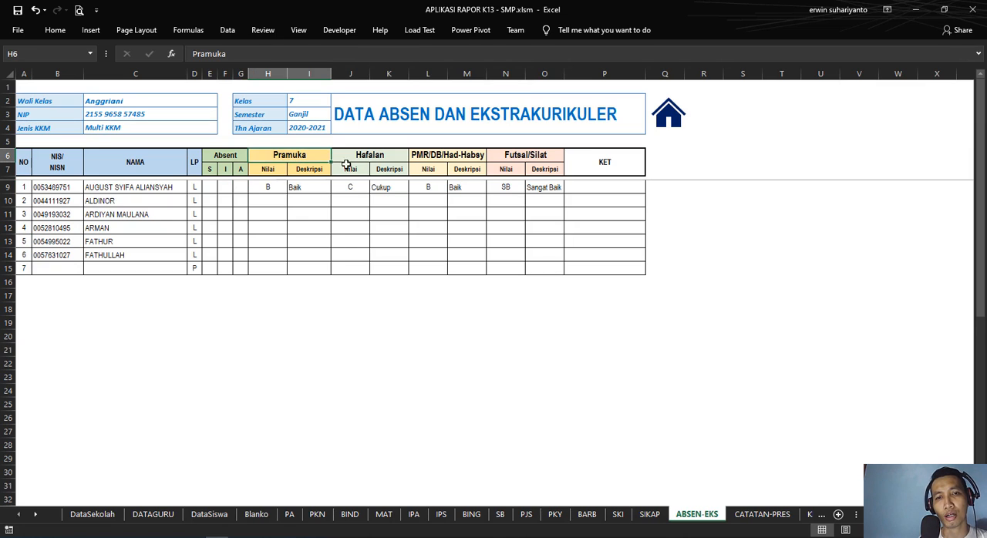
{"action": "left_click", "coordinate": [371, 157]}
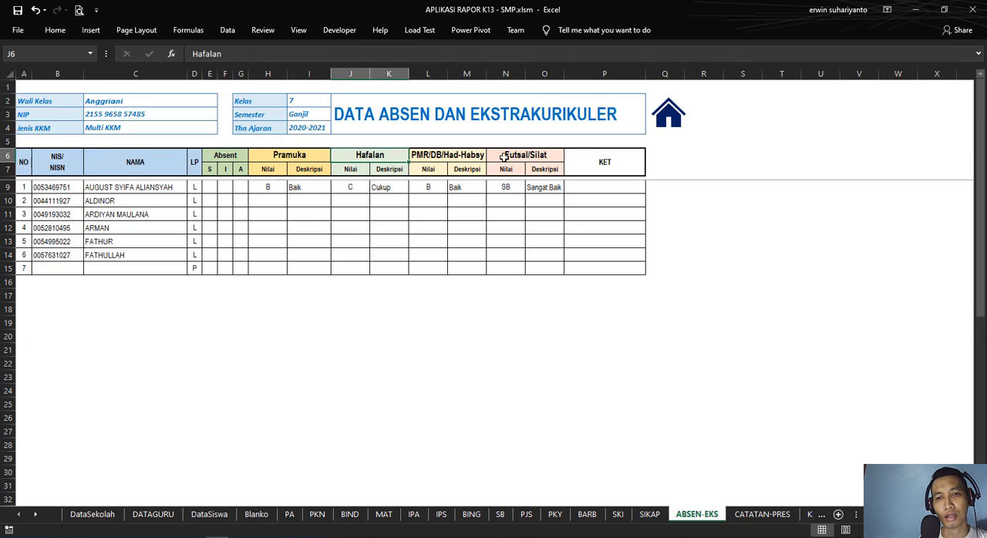
{"action": "left_click", "coordinate": [475, 155]}
{"action": "left_click_drag", "start_coordinate": [530, 156], "coordinate": [562, 171]}
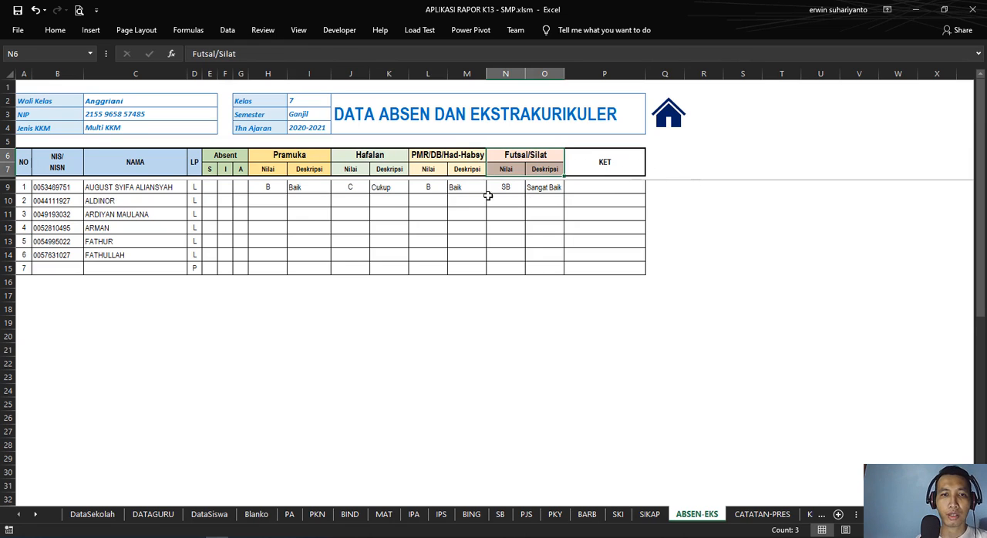
Step: View the grade choices offered for the first student's Pramuka Nilai in H9 and check the Deskripsi cell I9
{"action": "left_click", "coordinate": [270, 186]}
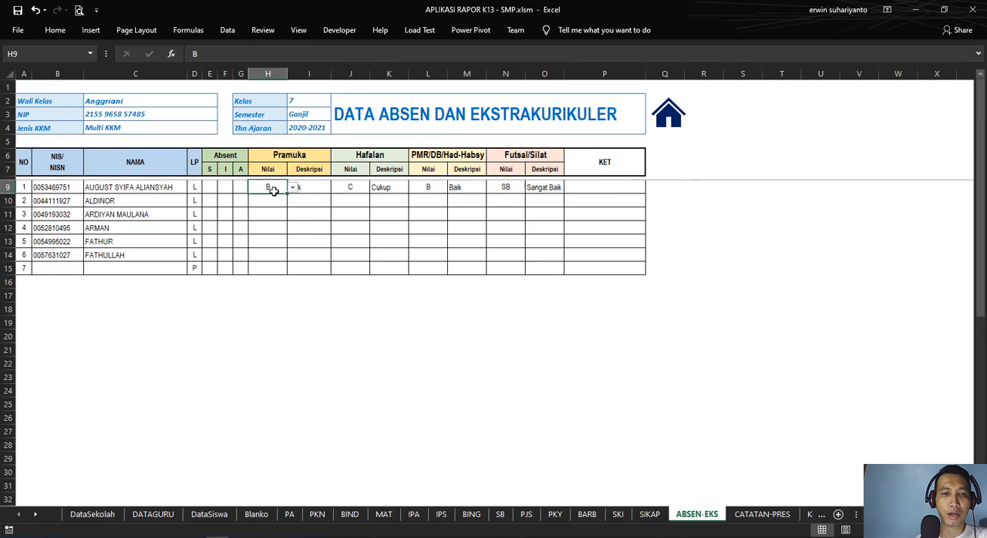
{"action": "left_click", "coordinate": [292, 188]}
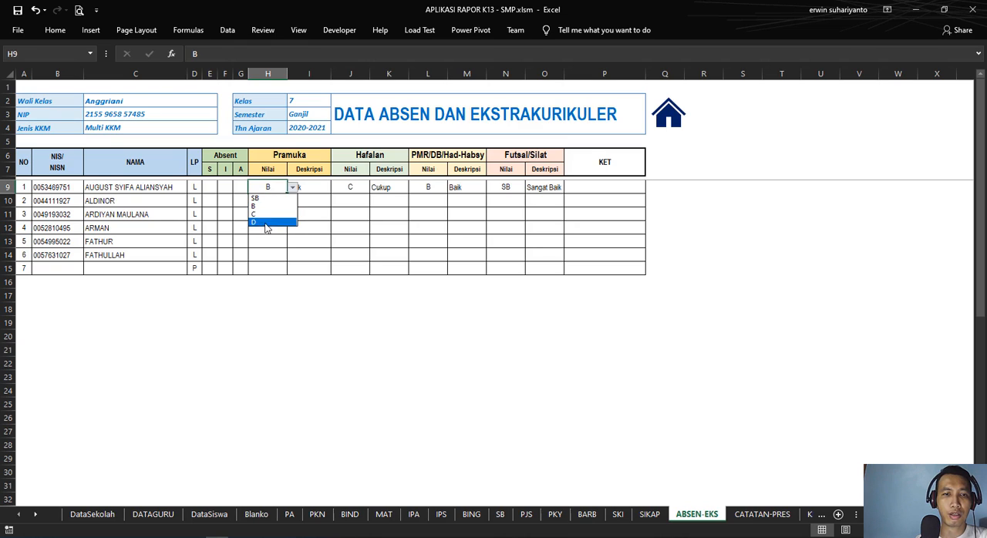
{"action": "left_click", "coordinate": [318, 187]}
{"action": "left_click", "coordinate": [319, 186]}
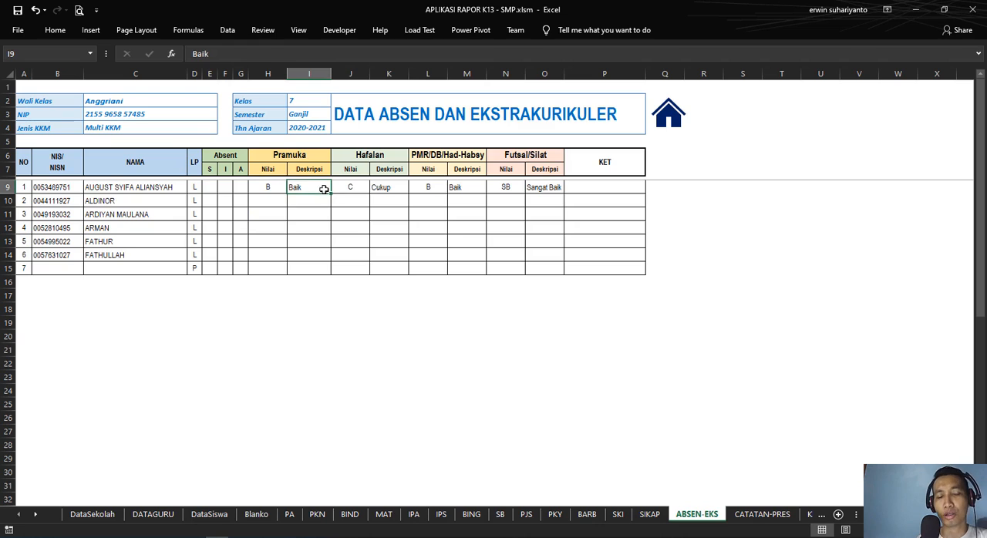
Step: Check which of the first student's absence, grade and extracurricular description cells in row 9 are typed in manually
{"action": "left_click", "coordinate": [228, 189]}
{"action": "left_click", "coordinate": [214, 189]}
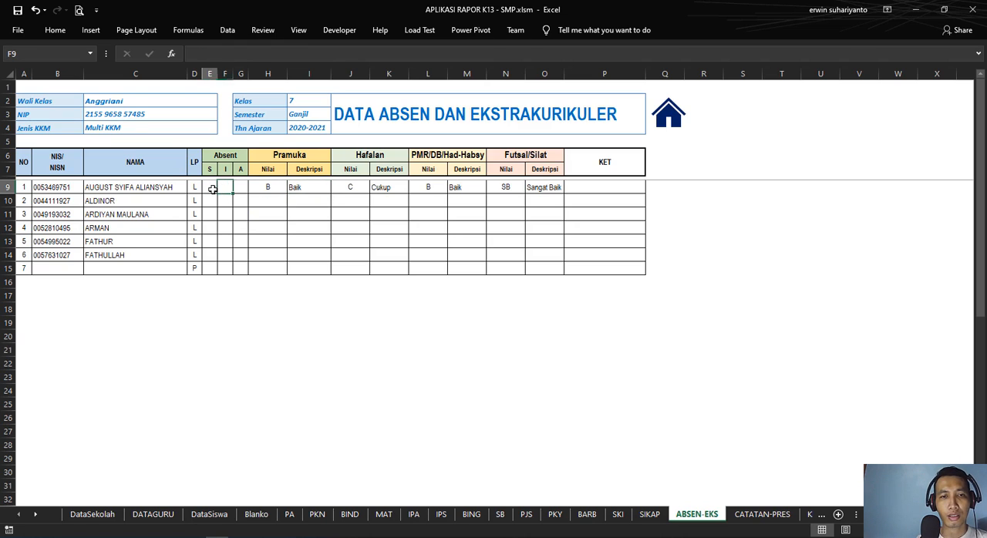
{"action": "left_click", "coordinate": [274, 189]}
{"action": "left_click", "coordinate": [316, 189]}
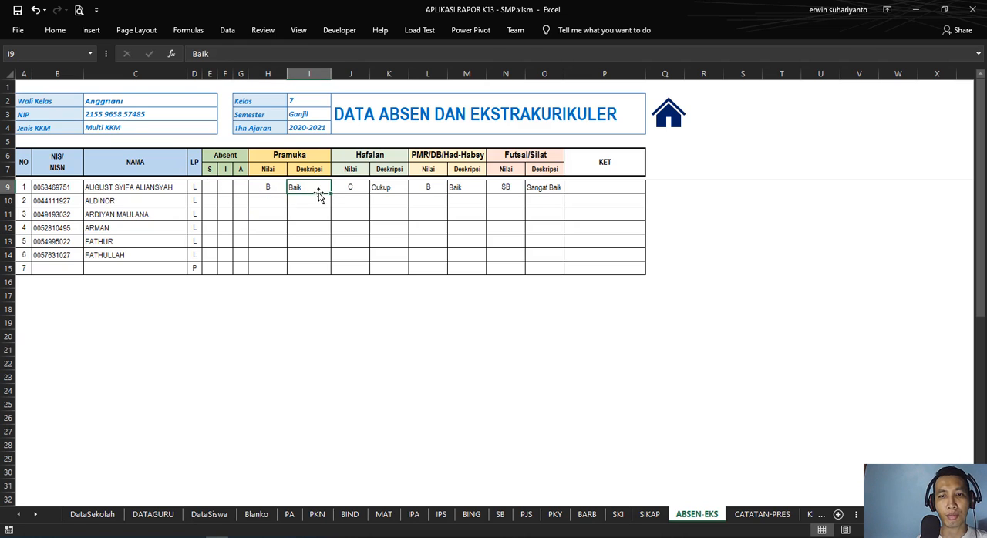
{"action": "left_click", "coordinate": [381, 190]}
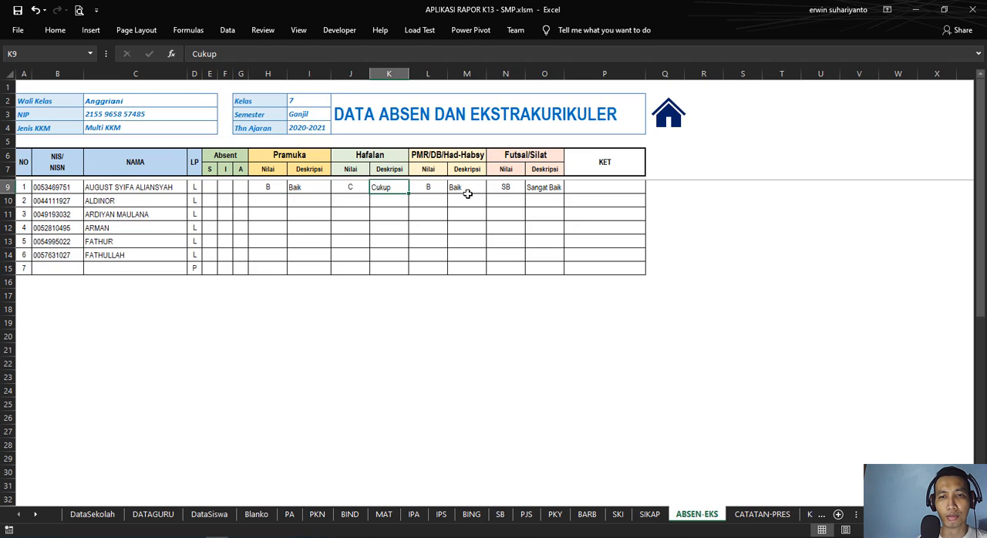
{"action": "left_click", "coordinate": [466, 191]}
{"action": "left_click", "coordinate": [532, 189]}
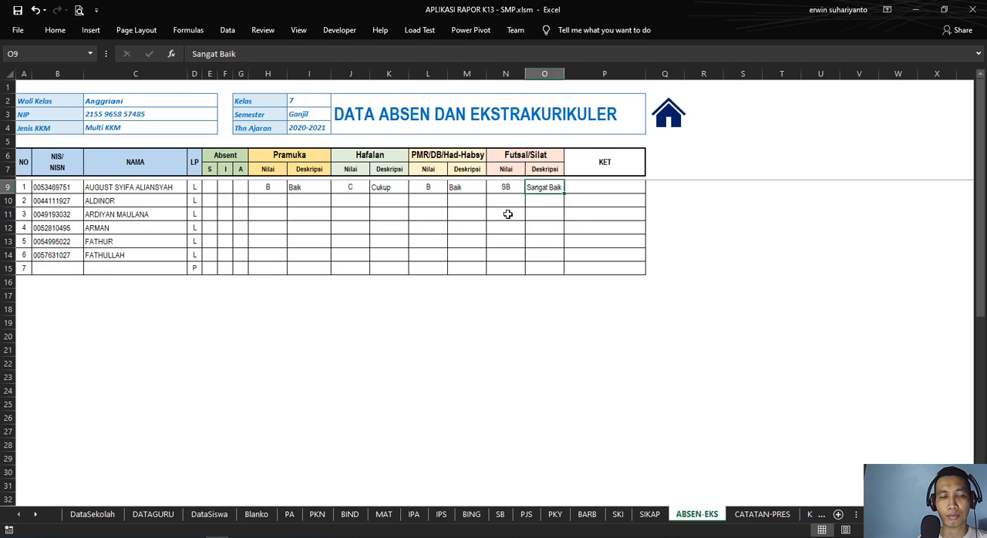
{"action": "left_click", "coordinate": [206, 298]}
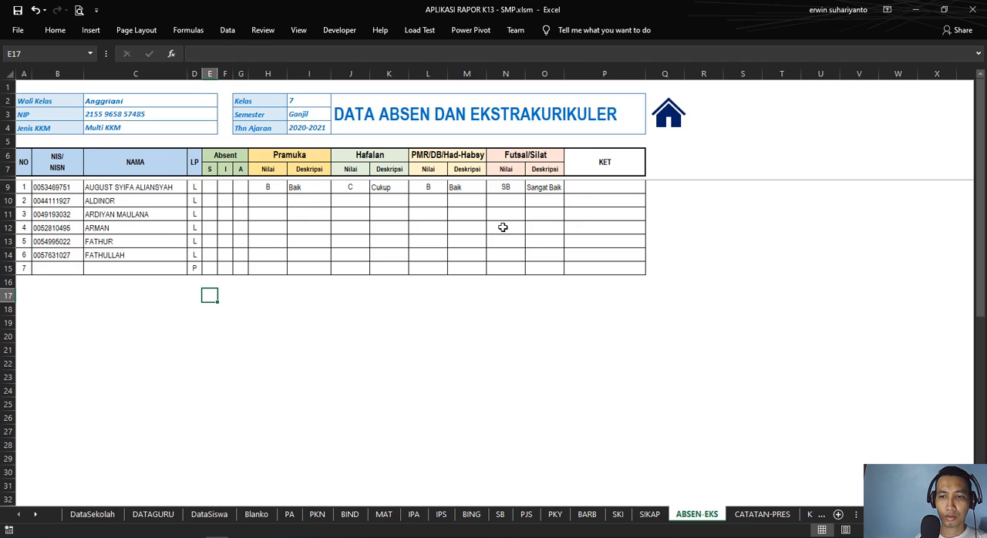
{"action": "left_click", "coordinate": [810, 417]}
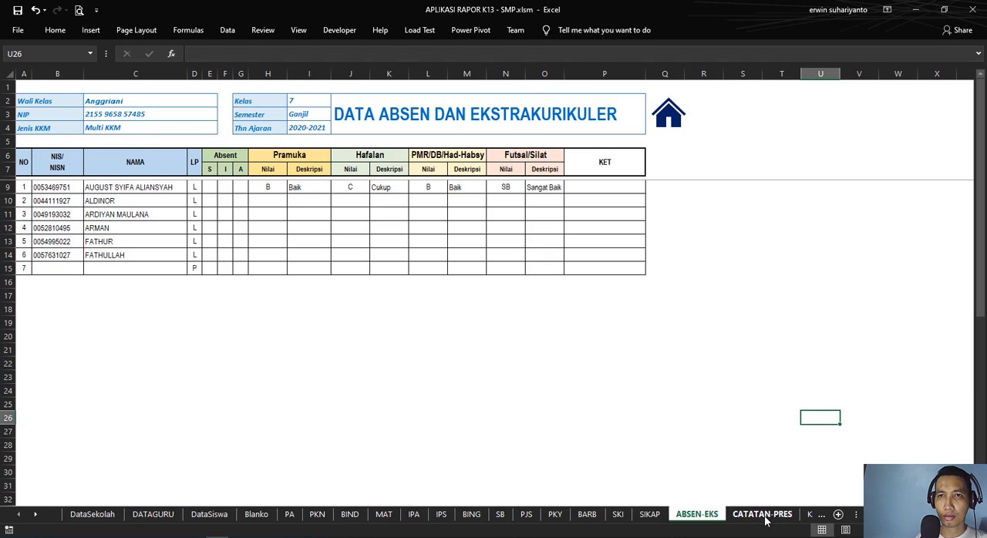
Step: Go back to the DataSekolah home page and open the Catatan sheet from there
{"action": "left_click", "coordinate": [666, 128]}
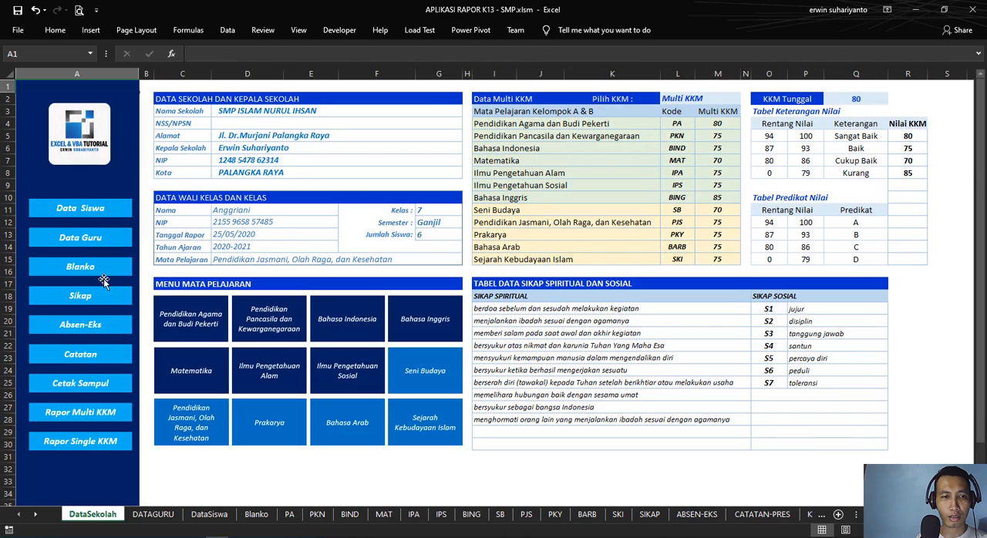
{"action": "left_click", "coordinate": [99, 356]}
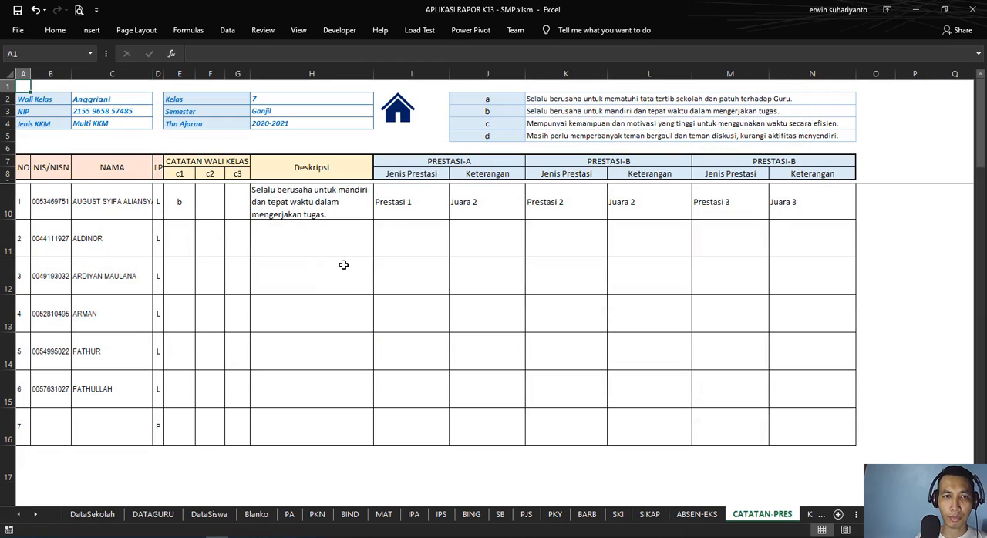
{"action": "left_click", "coordinate": [187, 203]}
Step: Check the formulas behind the Wali Kelas, Kelas, Semester and Thn Ajaran values in the CATATAN-PRES header
{"action": "left_click", "coordinate": [100, 98]}
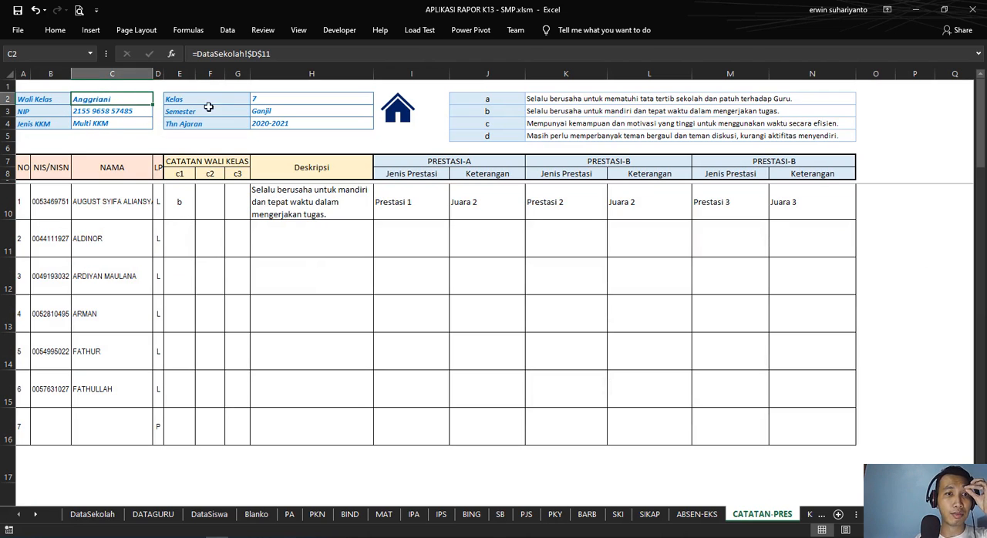
{"action": "left_click", "coordinate": [272, 98]}
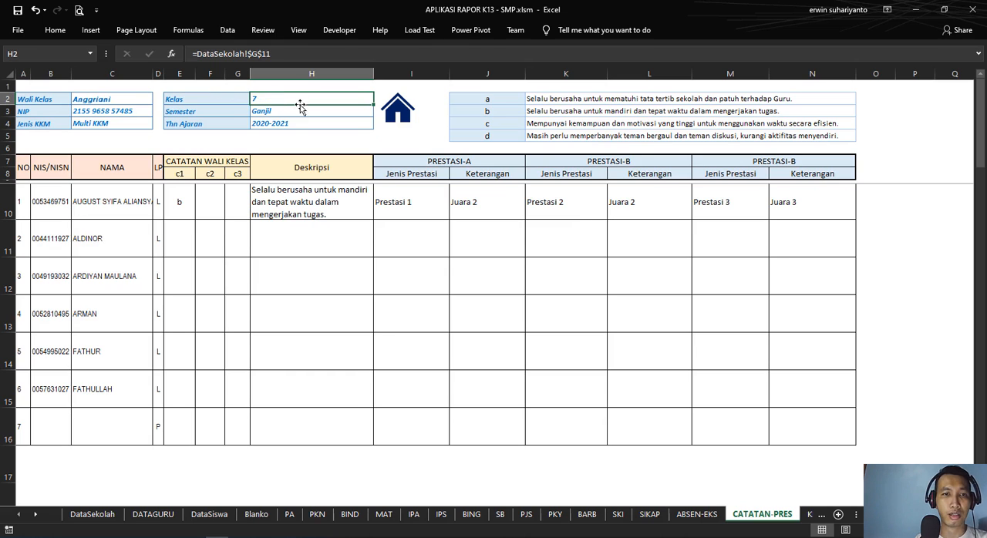
{"action": "left_click", "coordinate": [276, 111]}
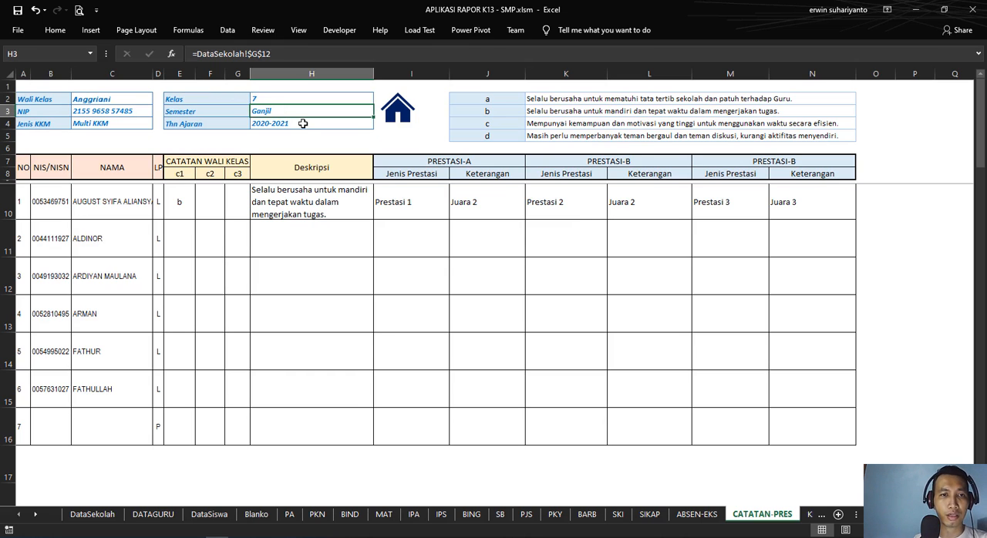
{"action": "left_click", "coordinate": [303, 127]}
{"action": "left_click", "coordinate": [406, 137]}
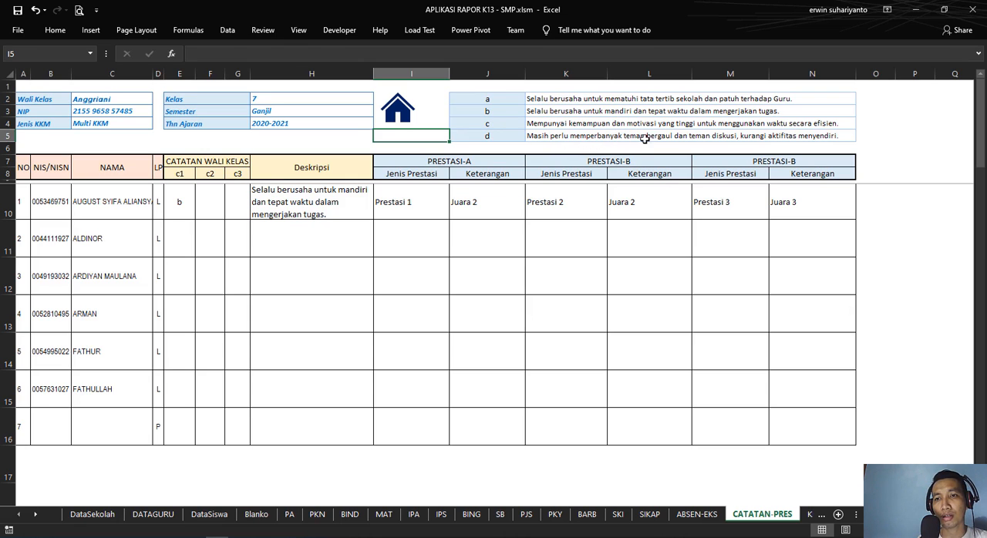
Step: Review the note texts for codes a to d in K2:N5 and clear the first student's c1 code in E10
{"action": "left_click_drag", "start_coordinate": [543, 99], "coordinate": [549, 135]}
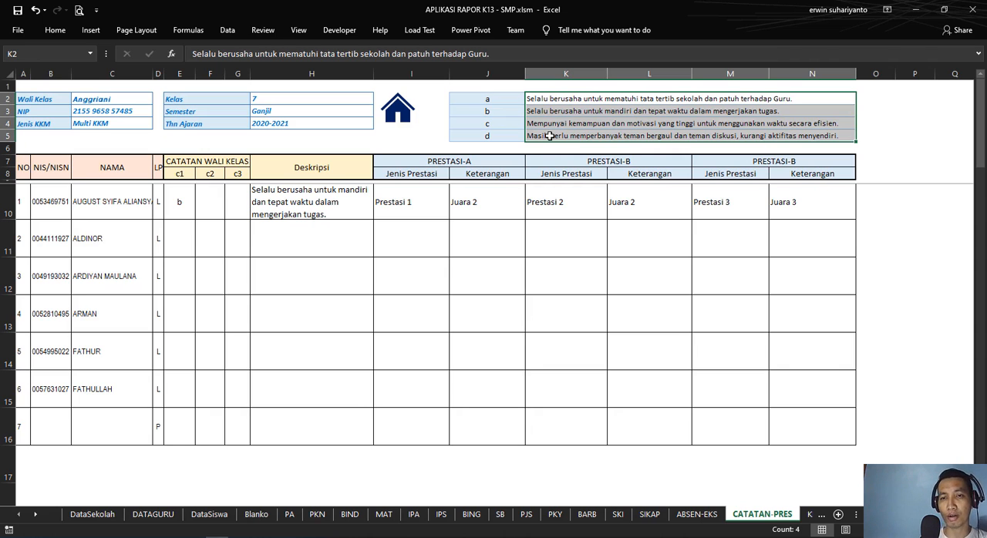
{"action": "left_click", "coordinate": [553, 123]}
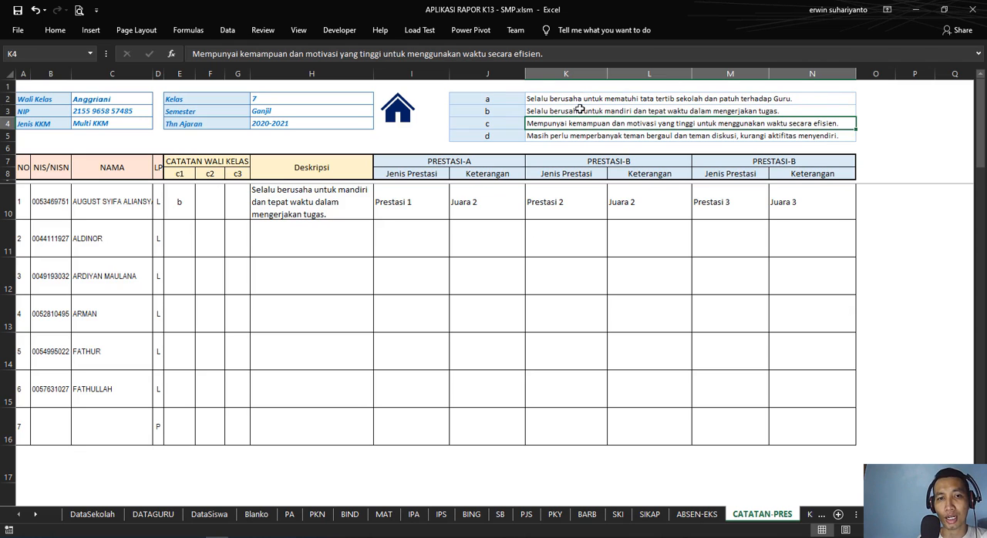
{"action": "left_click", "coordinate": [180, 218]}
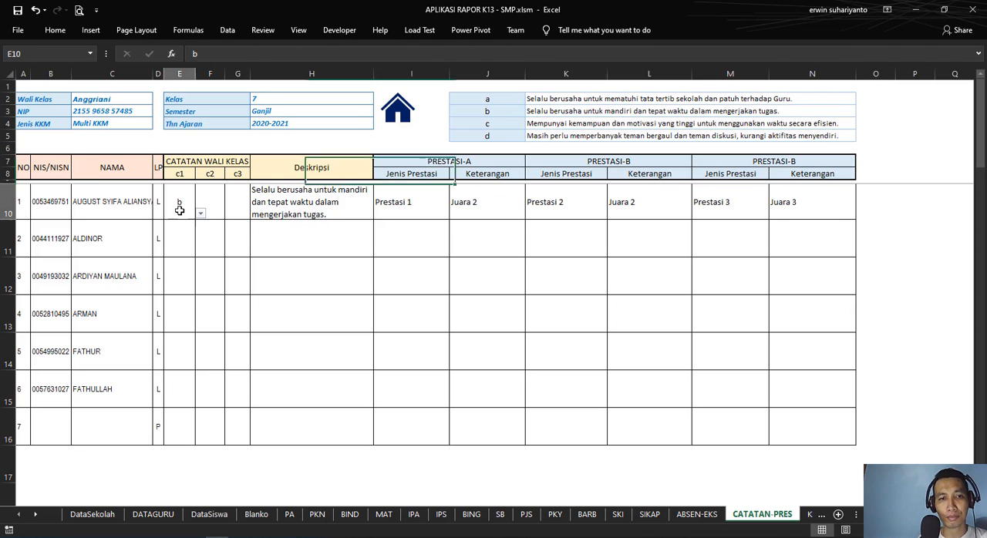
{"action": "key", "text": "Delete"}
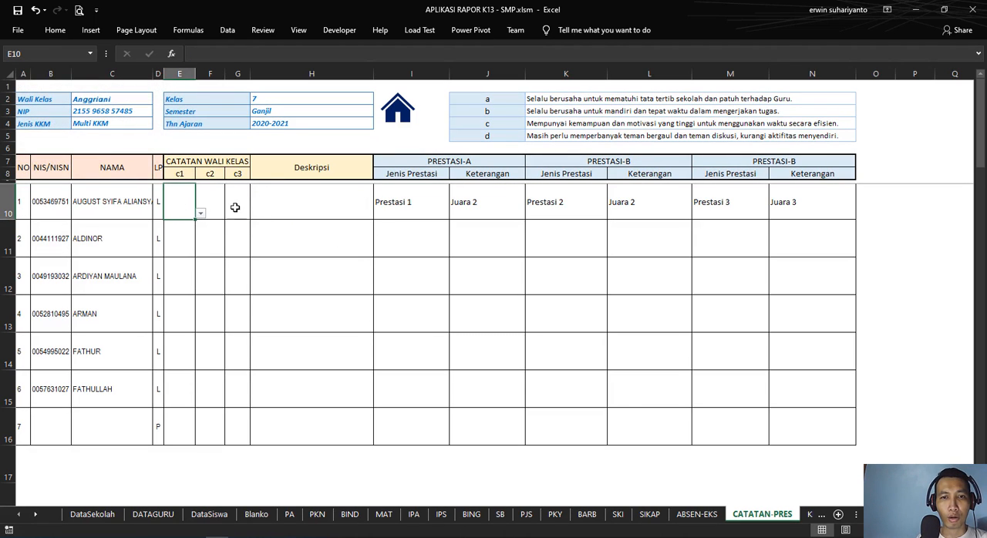
Step: Review the first student's Jenis Prestasi and Keterangan entries in the three Prestasi column groups of row 10
{"action": "left_click", "coordinate": [427, 198]}
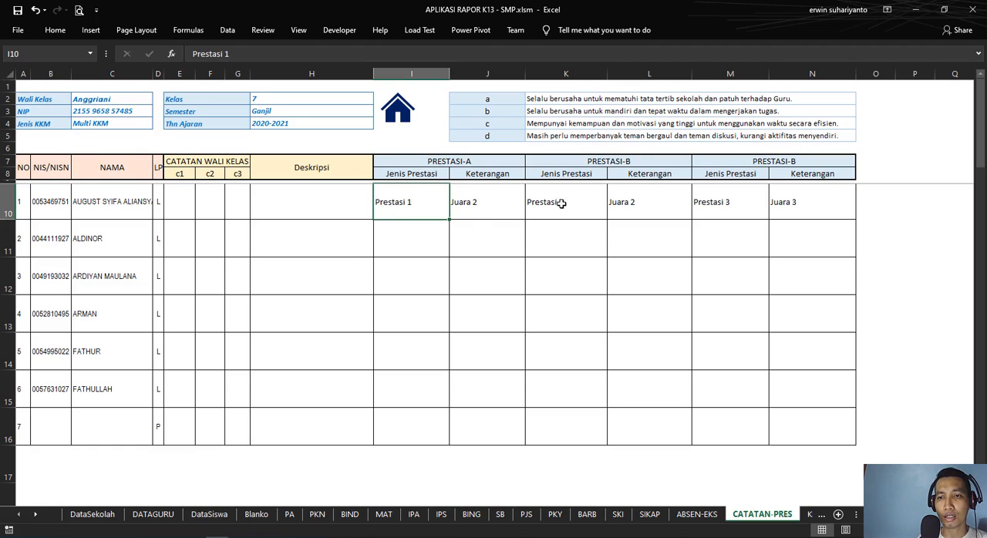
{"action": "left_click_drag", "start_coordinate": [418, 202], "coordinate": [779, 206]}
{"action": "left_click", "coordinate": [429, 207]}
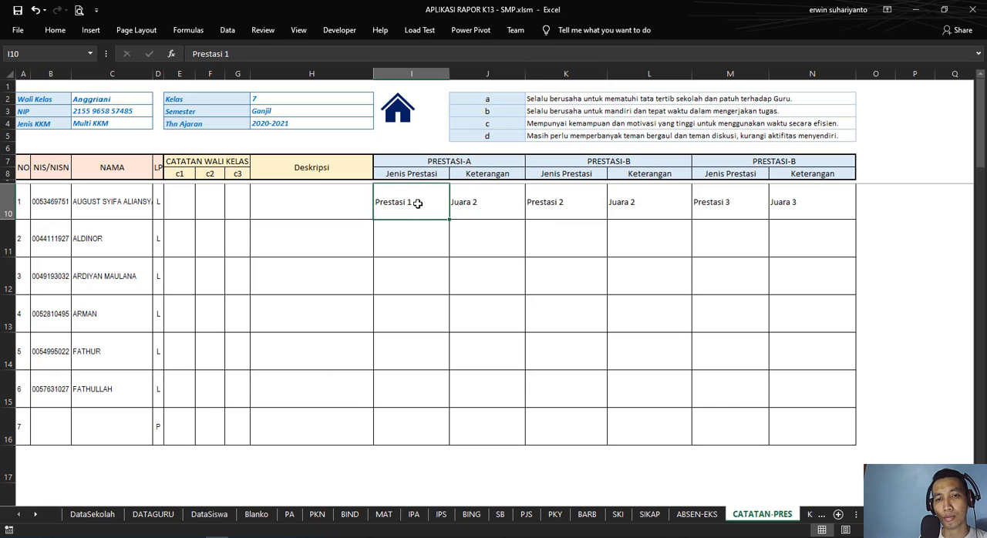
{"action": "left_click", "coordinate": [485, 199]}
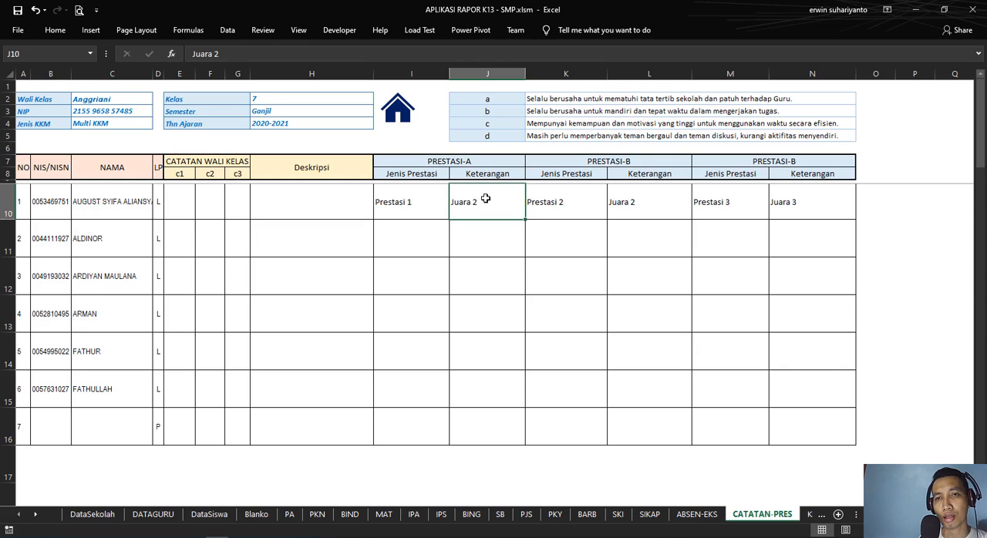
Step: Look over the c1, c2 and c3 note columns and choose code a for the first student's c1 in E10
{"action": "left_click", "coordinate": [183, 209]}
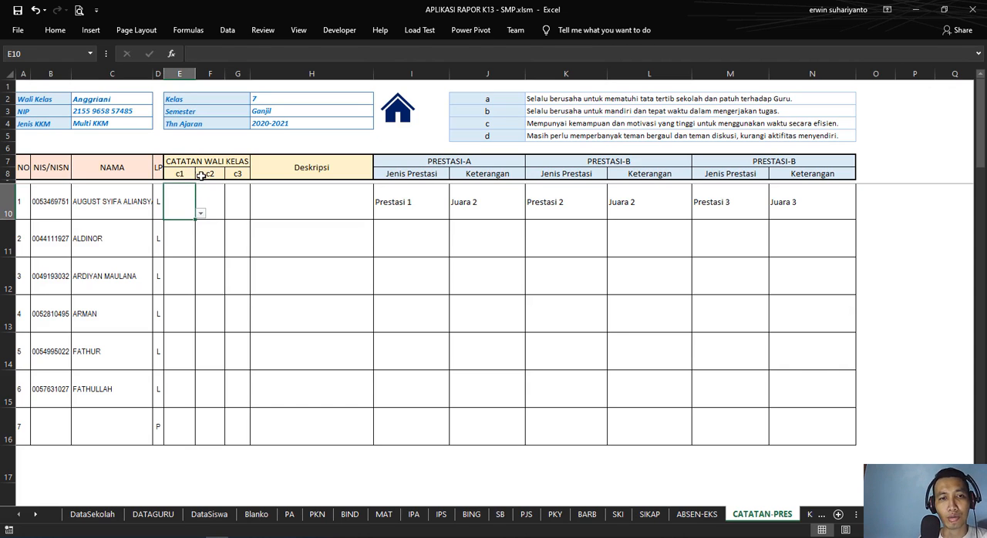
{"action": "left_click", "coordinate": [204, 177]}
{"action": "left_click", "coordinate": [232, 178]}
{"action": "left_click", "coordinate": [187, 204]}
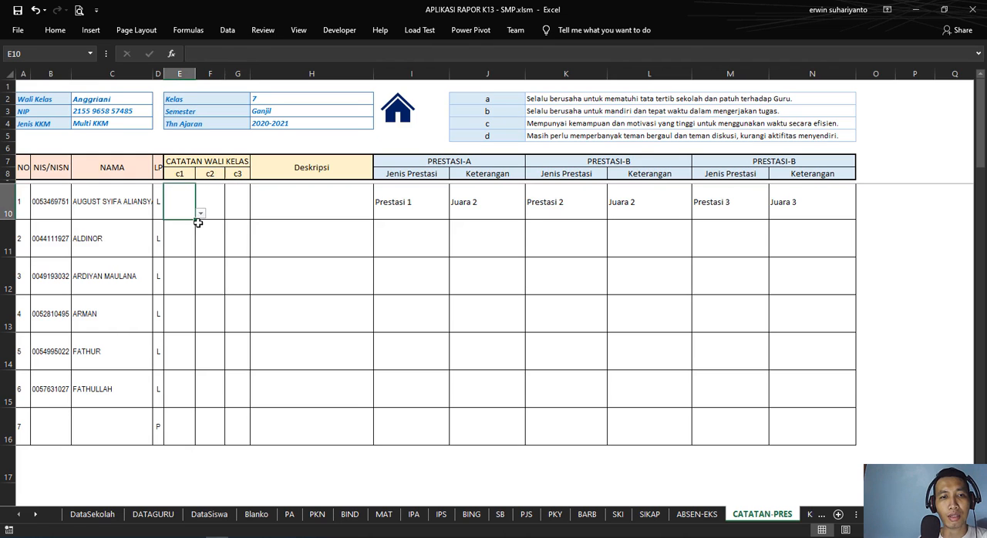
{"action": "left_click", "coordinate": [200, 214]}
{"action": "left_click", "coordinate": [177, 225]}
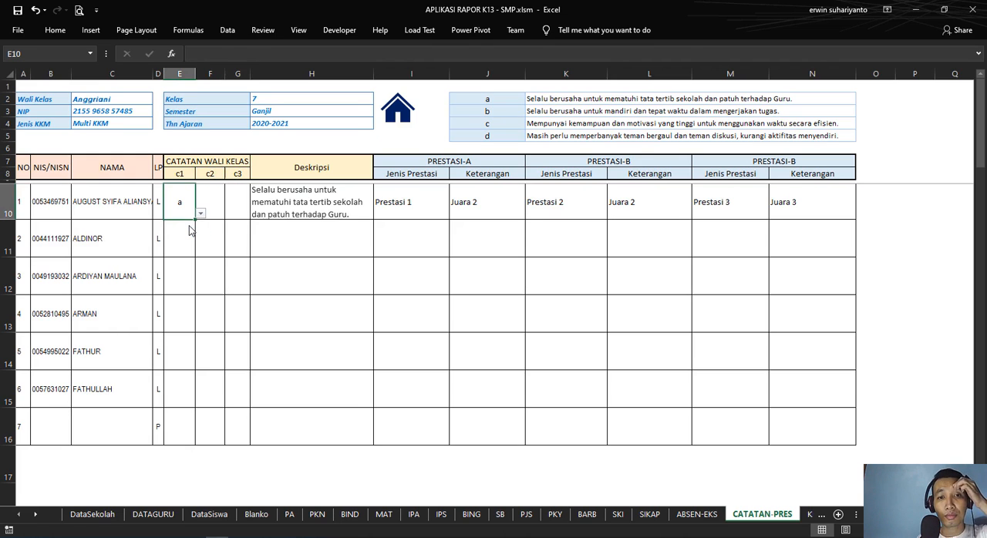
Step: Choose code b for the first student's c2 note in F10
{"action": "left_click", "coordinate": [211, 240]}
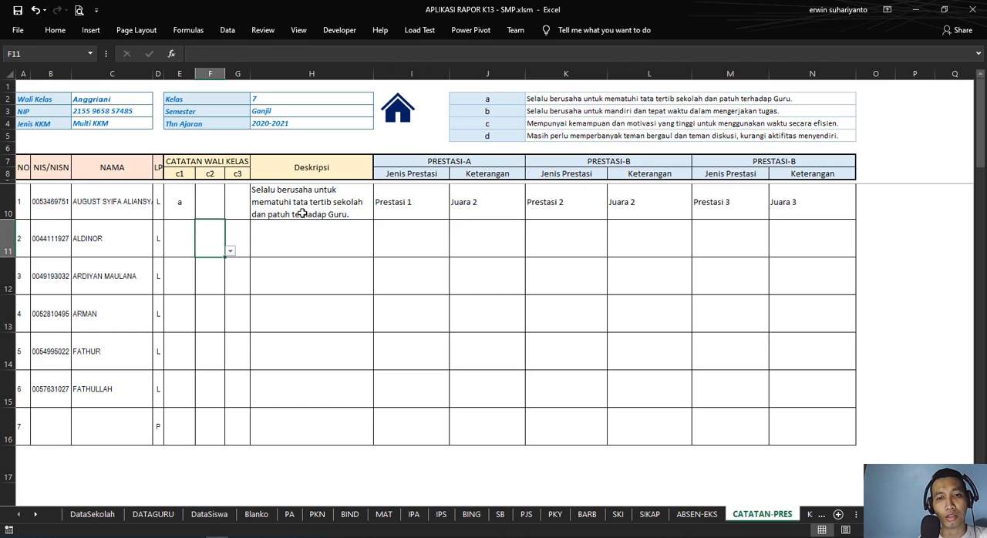
{"action": "left_click", "coordinate": [215, 202]}
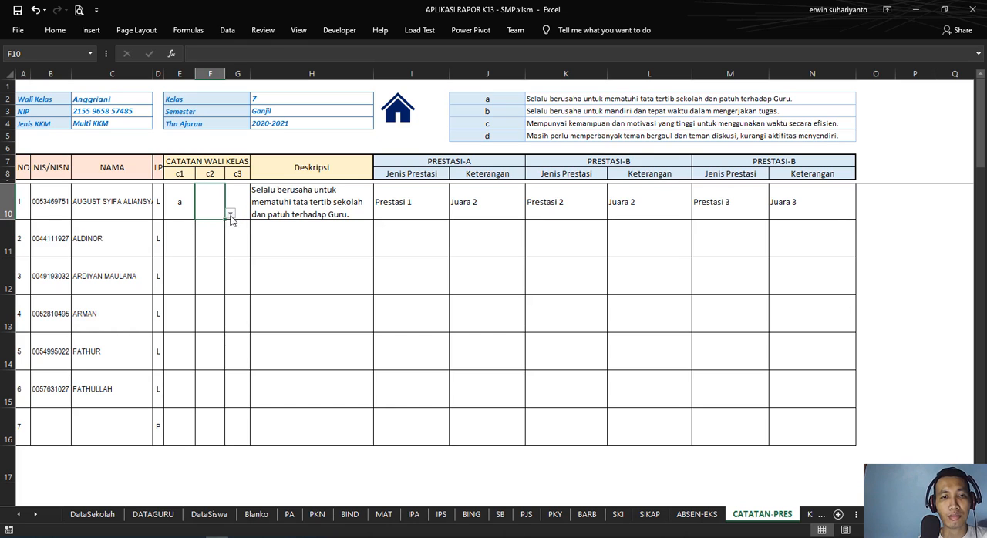
{"action": "left_click", "coordinate": [230, 214]}
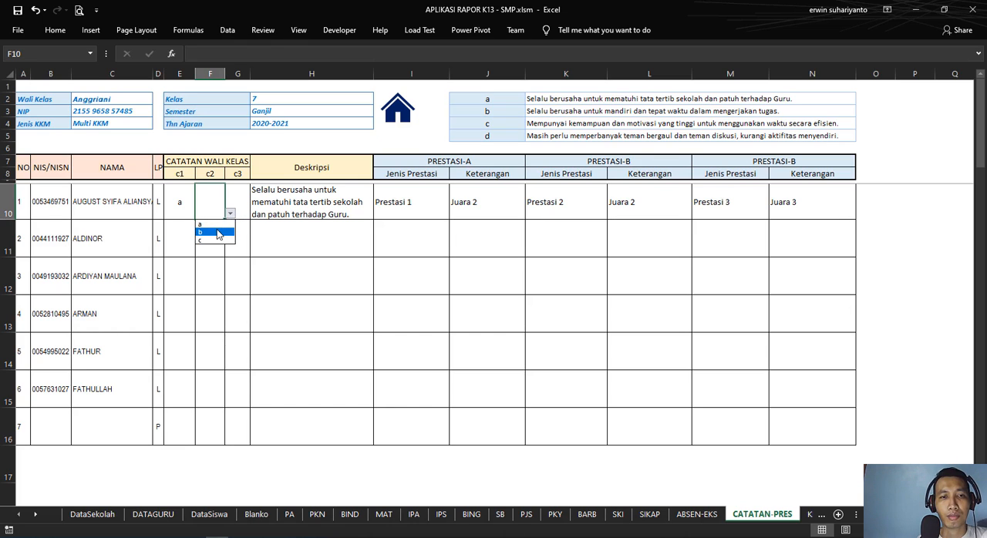
{"action": "left_click", "coordinate": [219, 233]}
Step: Check the Deskripsi formula in H10, temporarily enlarging row 10 to read the full combined note before shrinking it back
{"action": "left_click", "coordinate": [258, 214]}
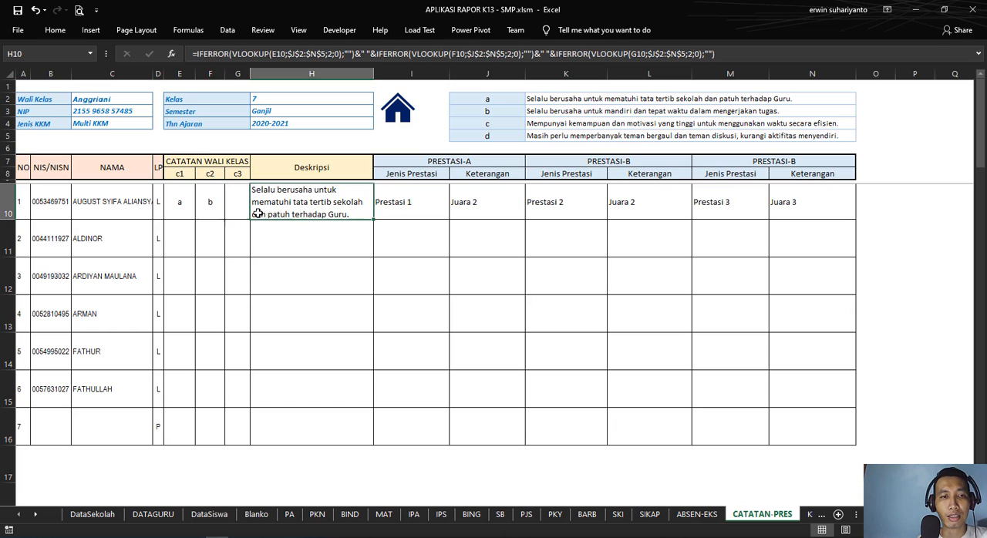
{"action": "left_click_drag", "start_coordinate": [4, 220], "coordinate": [3, 270]}
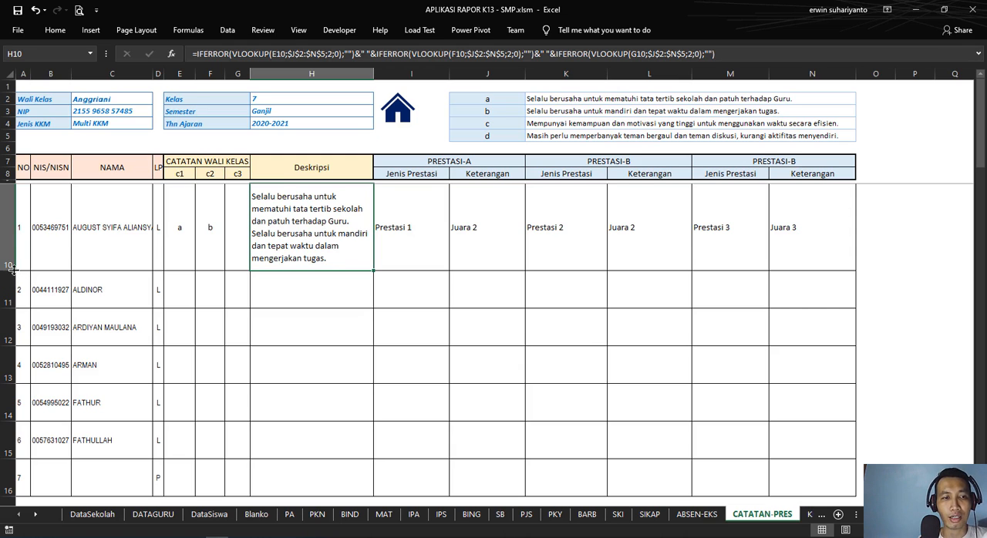
{"action": "left_click_drag", "start_coordinate": [12, 266], "coordinate": [11, 217]}
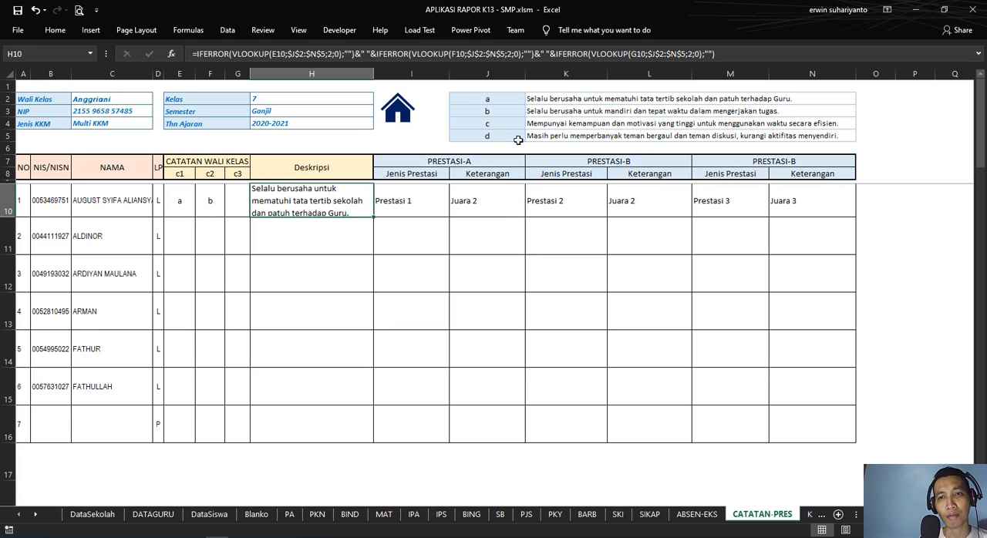
Step: Review the note texts in K2:N5 again and choose code c for the second student's c1 in E11
{"action": "left_click", "coordinate": [557, 99]}
{"action": "left_click", "coordinate": [561, 123]}
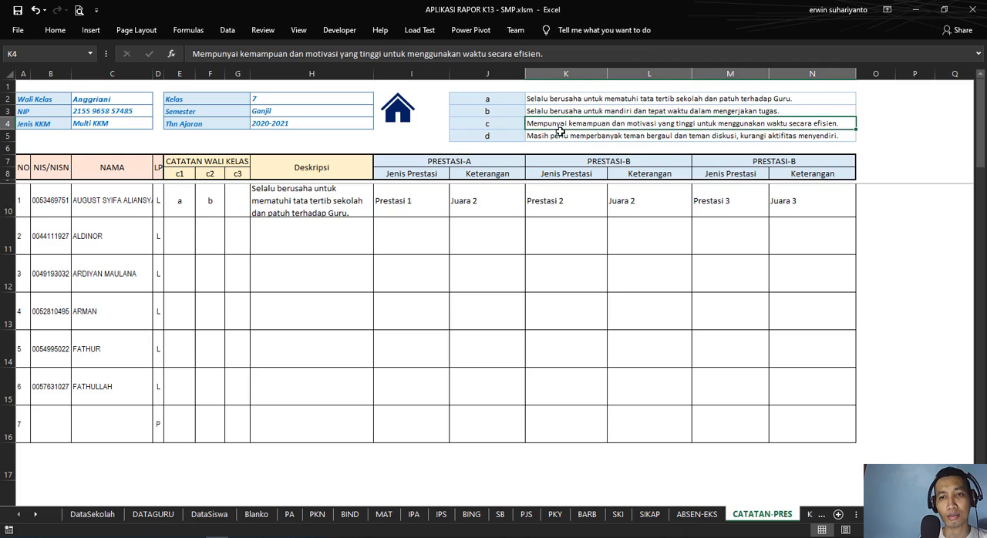
{"action": "left_click", "coordinate": [562, 136]}
{"action": "left_click", "coordinate": [186, 242]}
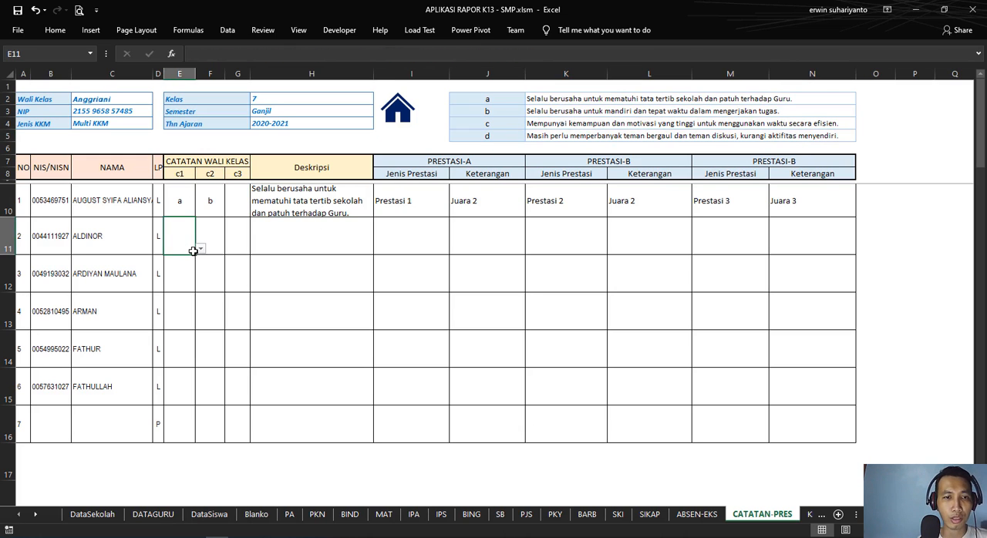
{"action": "left_click", "coordinate": [199, 249]}
{"action": "left_click", "coordinate": [181, 273]}
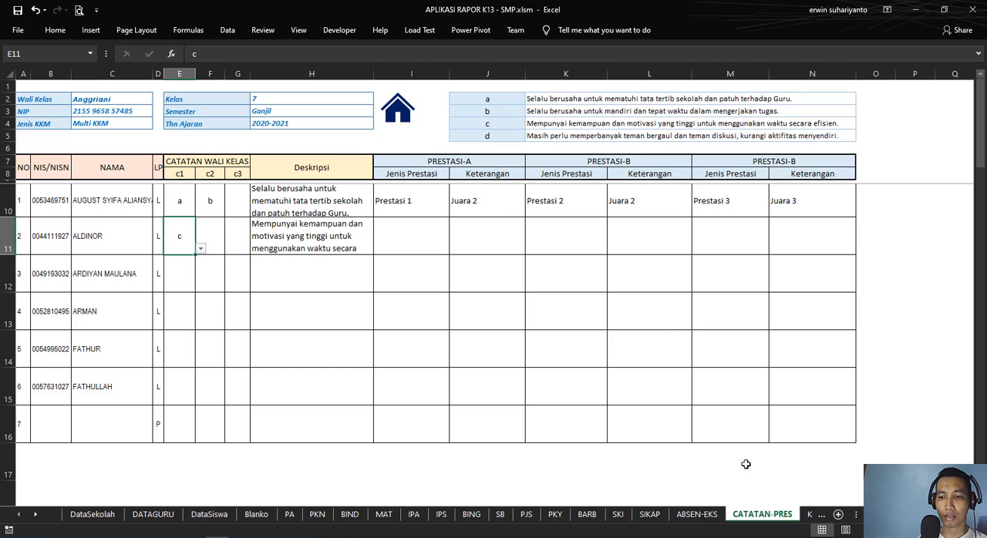
Step: Return to the DataSekolah home page, open the Cetak Sampul sheet and look through the report cover layout
{"action": "left_click", "coordinate": [401, 117]}
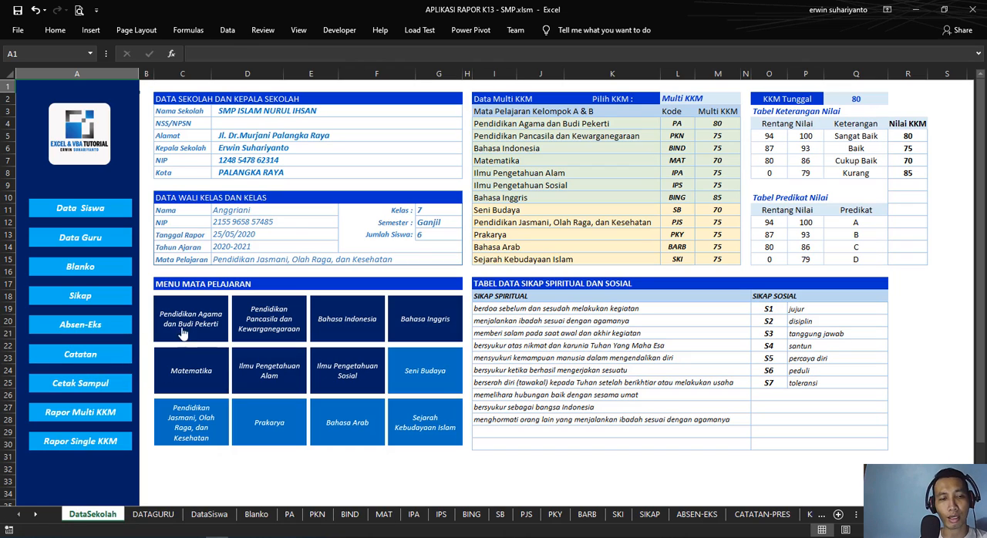
{"action": "left_click", "coordinate": [117, 393]}
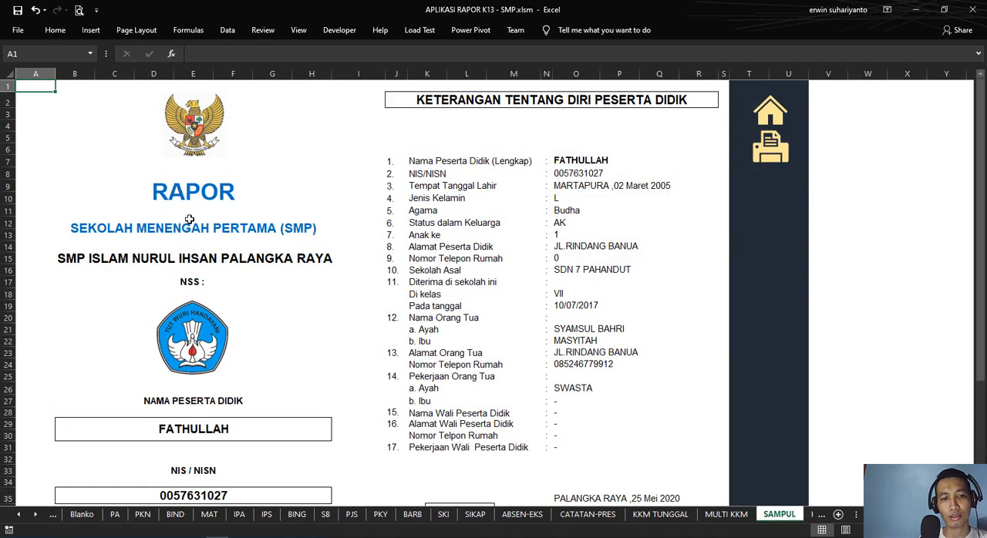
{"action": "scroll", "coordinate": [231, 228], "scroll_direction": "down", "scroll_amount": 5}
{"action": "scroll", "coordinate": [255, 220], "scroll_direction": "up", "scroll_amount": 5}
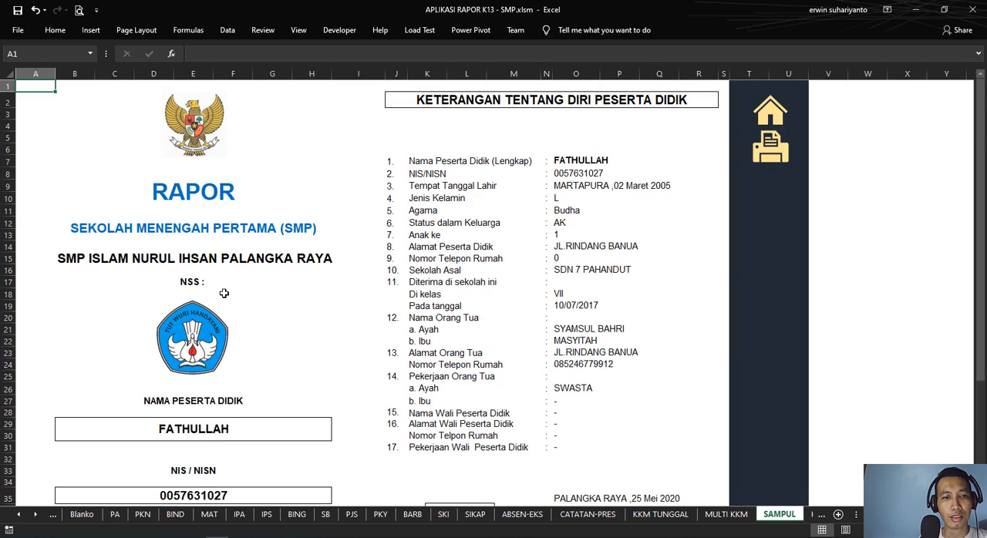
Step: Check the emblem, RAPOR title, school-level line and the school name formula in B15 on the SAMPUL cover
{"action": "left_click", "coordinate": [204, 195]}
{"action": "left_click", "coordinate": [198, 123]}
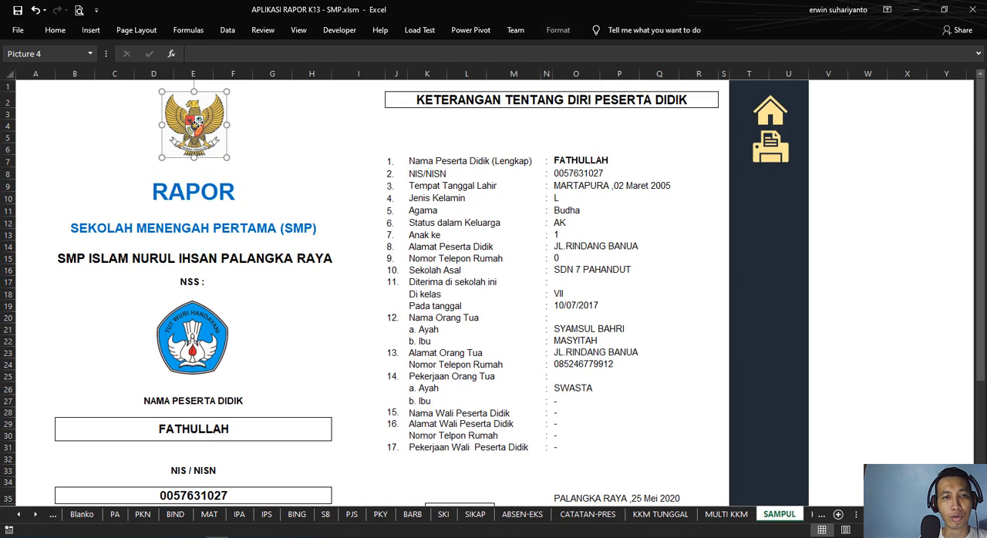
{"action": "left_click", "coordinate": [200, 230]}
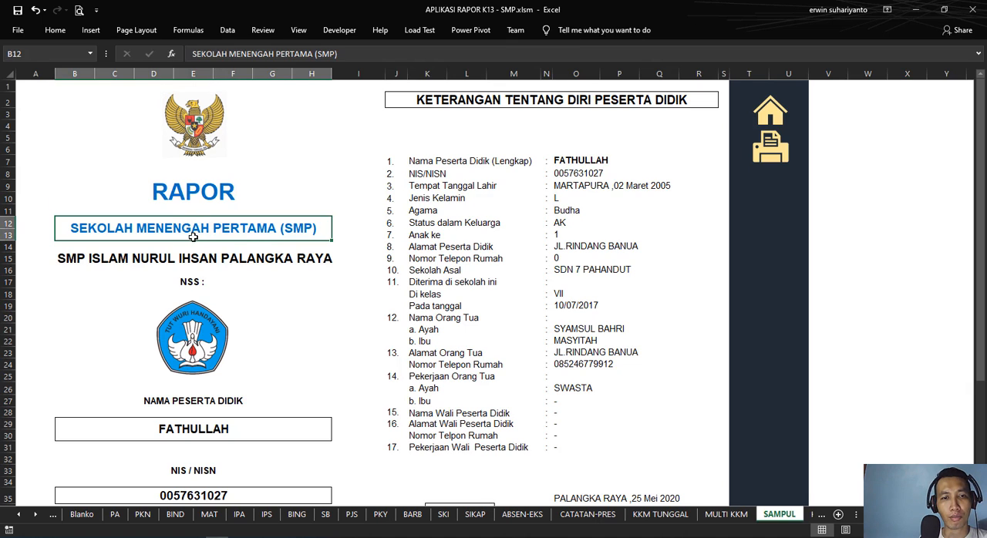
{"action": "left_click", "coordinate": [209, 259]}
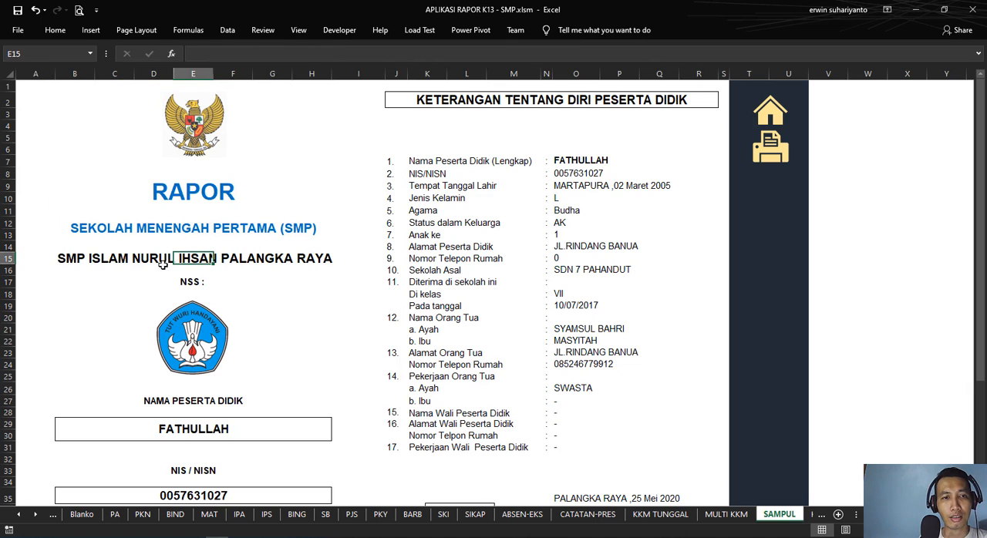
{"action": "left_click", "coordinate": [74, 261]}
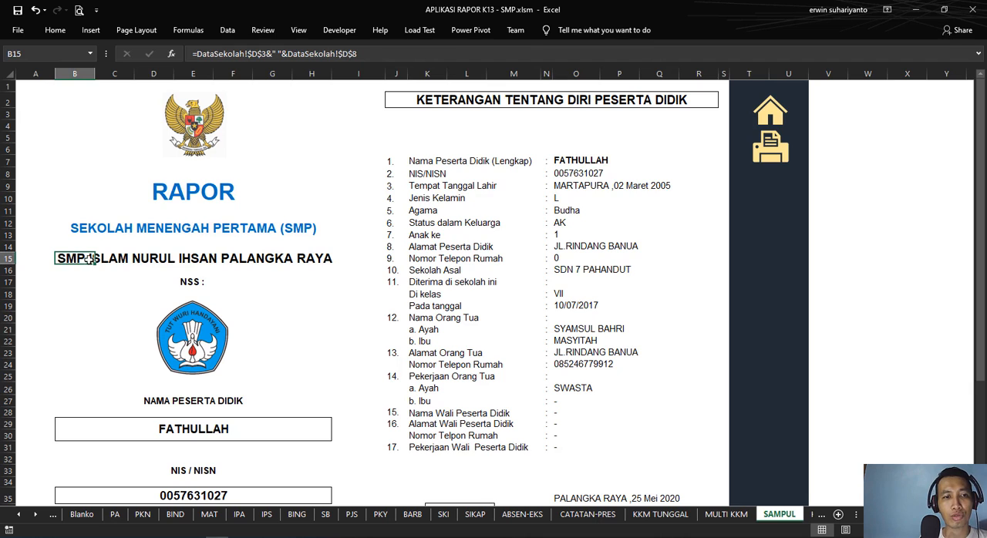
Step: Merge and center the school name across B15:H15 on the report cover
{"action": "left_click_drag", "start_coordinate": [74, 259], "coordinate": [306, 245]}
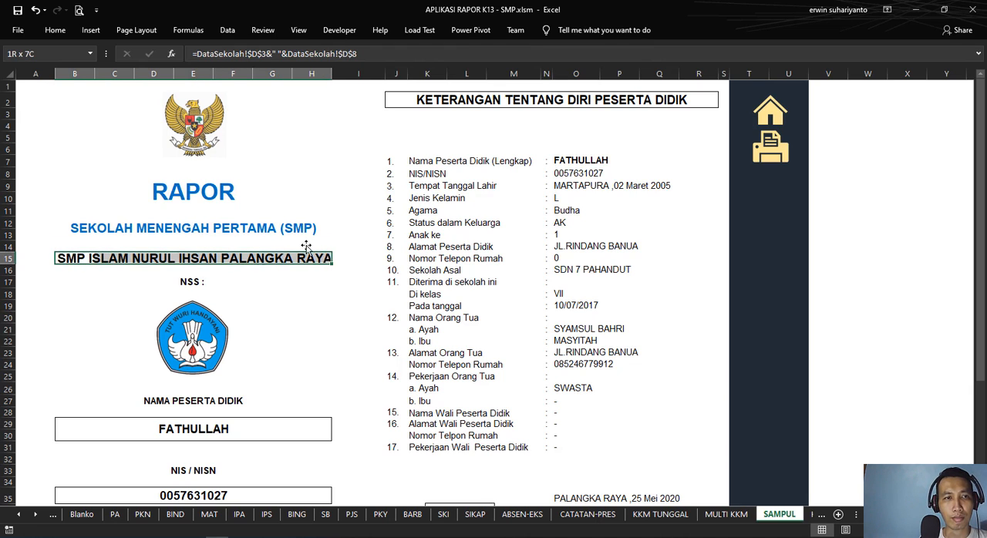
{"action": "left_click", "coordinate": [55, 30]}
{"action": "left_click", "coordinate": [334, 74]}
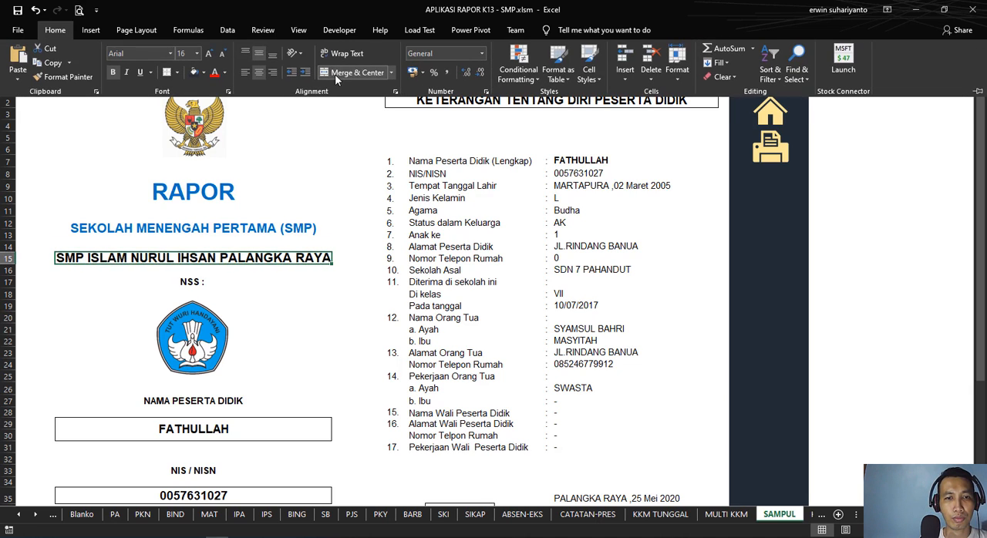
{"action": "left_click", "coordinate": [46, 260]}
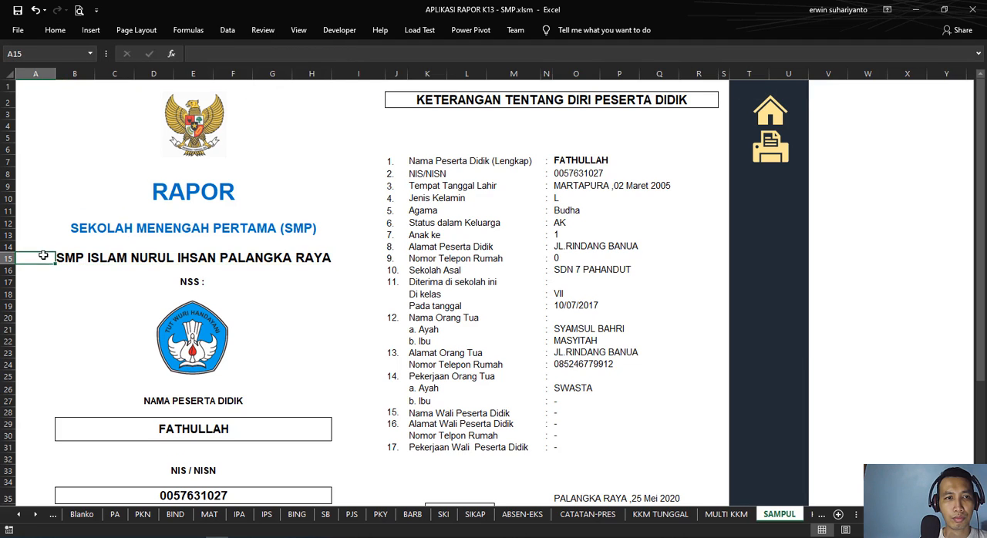
Step: Merge and center the school name across A15:I15 on the report cover
{"action": "left_click_drag", "start_coordinate": [40, 258], "coordinate": [384, 258]}
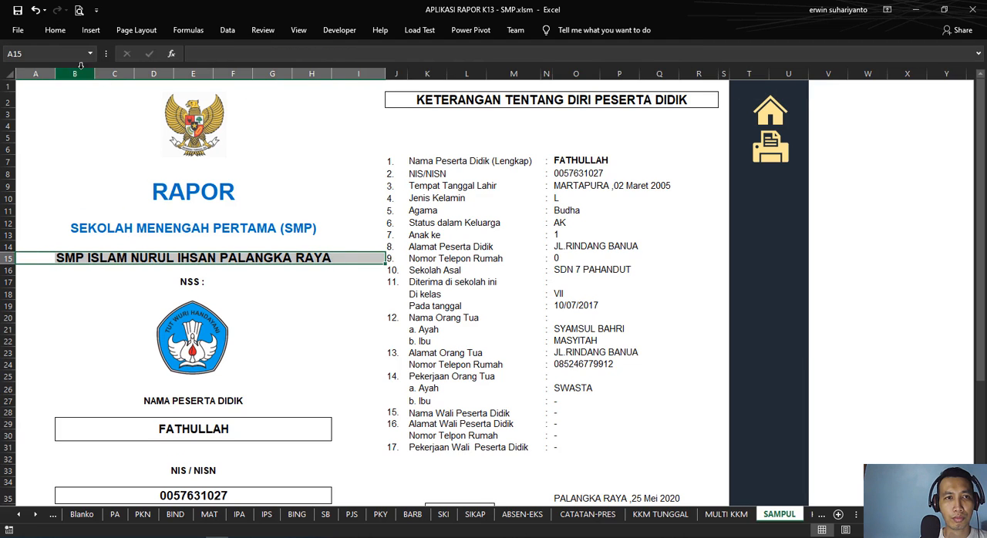
{"action": "left_click", "coordinate": [55, 30]}
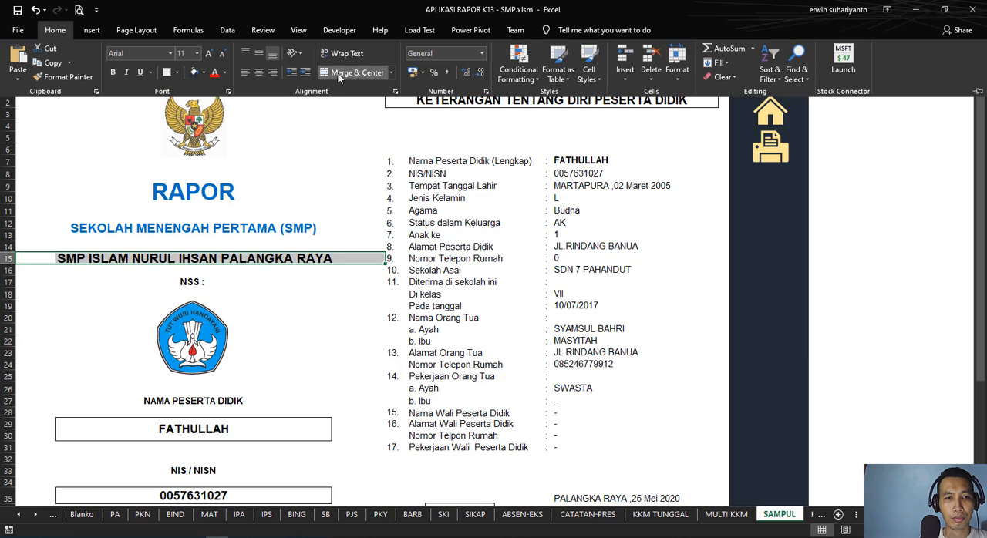
{"action": "left_click", "coordinate": [340, 74]}
{"action": "left_click", "coordinate": [297, 305]}
{"action": "left_click", "coordinate": [311, 295]}
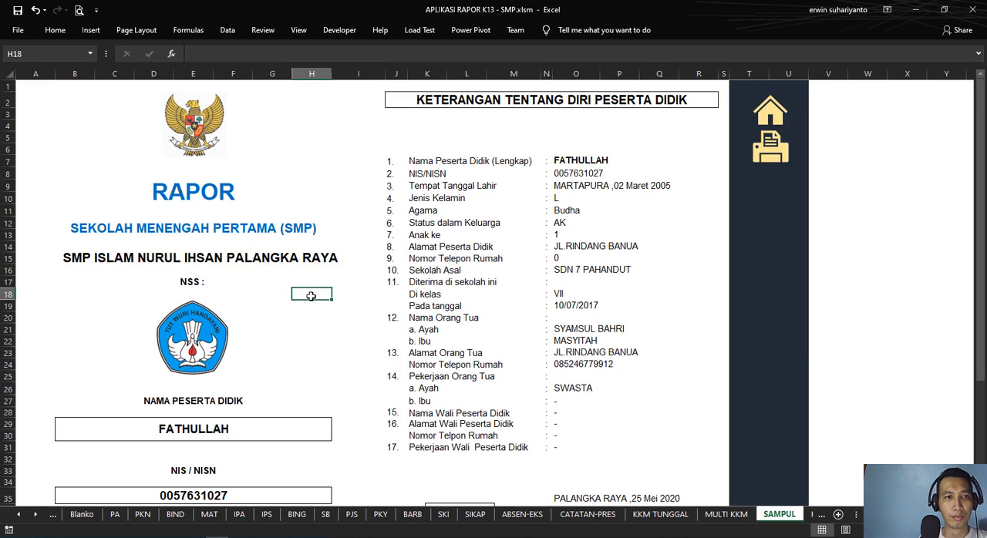
Step: Trace the cover's school name formula in A15 to the school name in D3 and the city in D8 on DataSekolah
{"action": "left_click", "coordinate": [100, 258]}
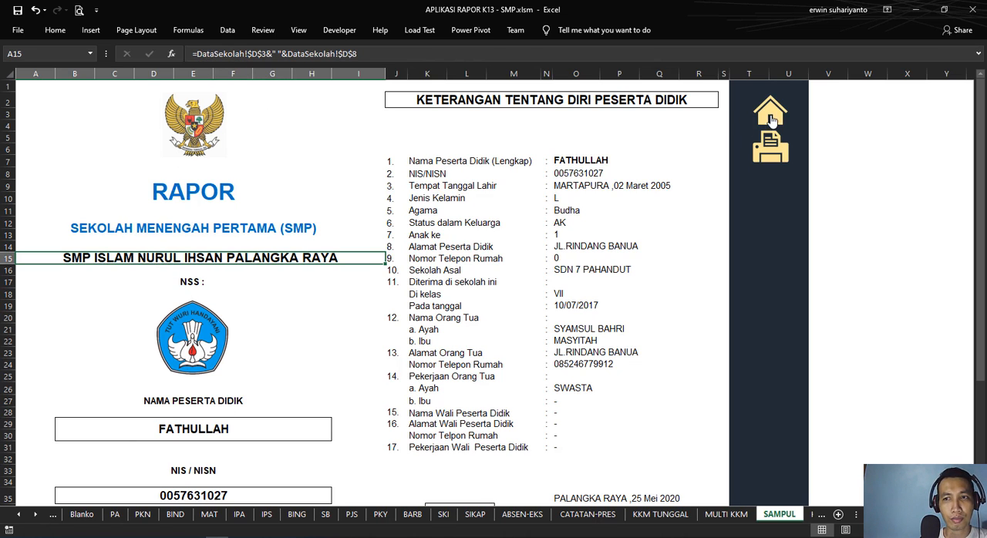
{"action": "left_click", "coordinate": [770, 117]}
{"action": "left_click", "coordinate": [288, 110]}
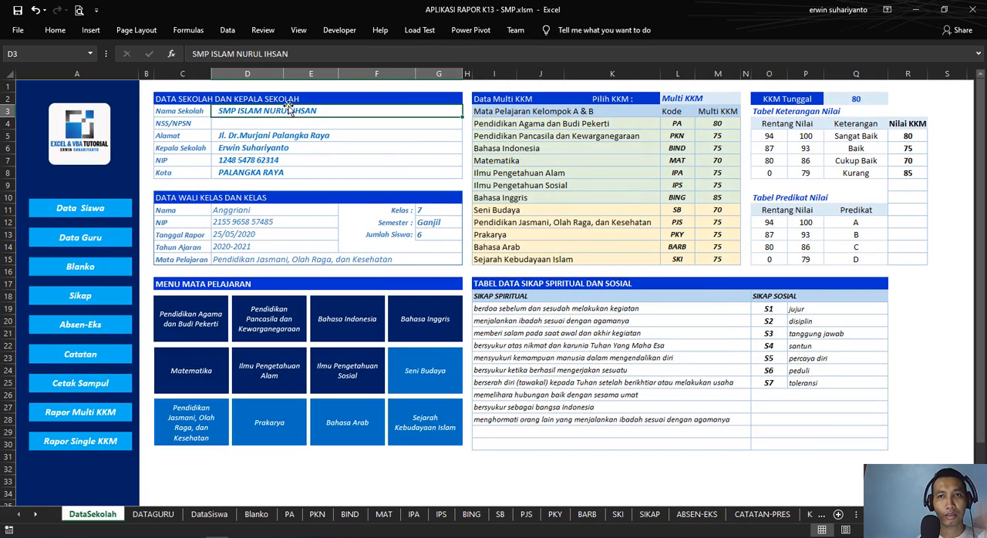
{"action": "left_click", "coordinate": [112, 381]}
{"action": "left_click", "coordinate": [163, 256]}
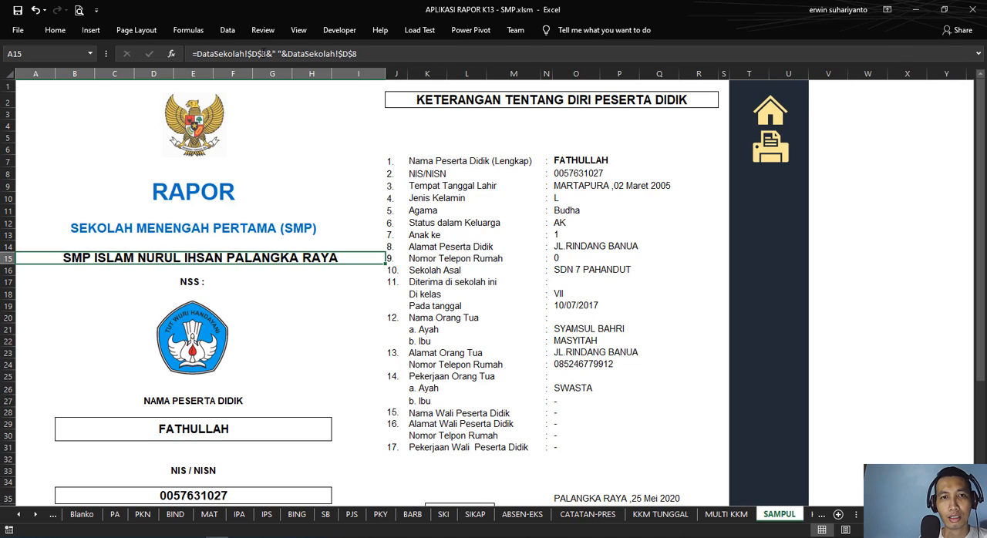
{"action": "left_click", "coordinate": [769, 113]}
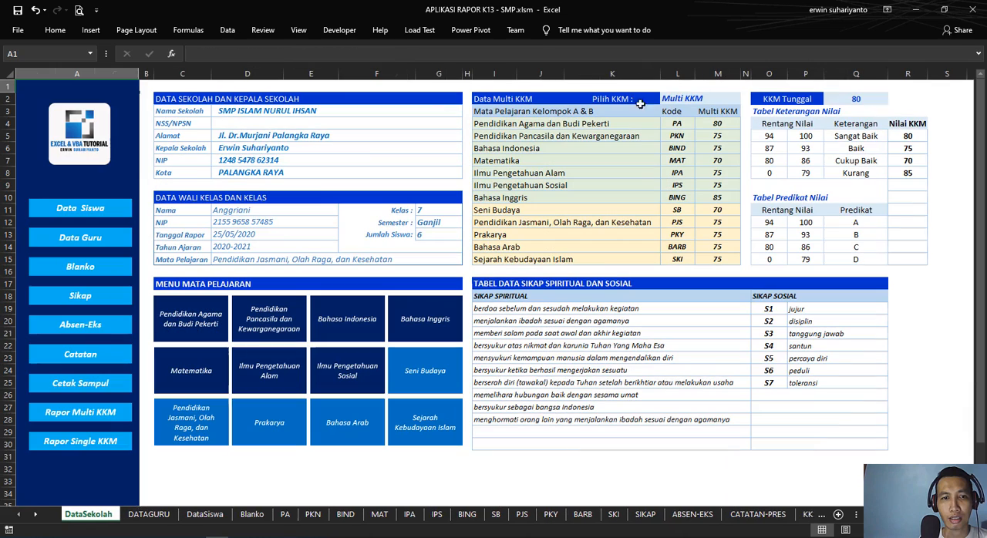
{"action": "left_click", "coordinate": [245, 113]}
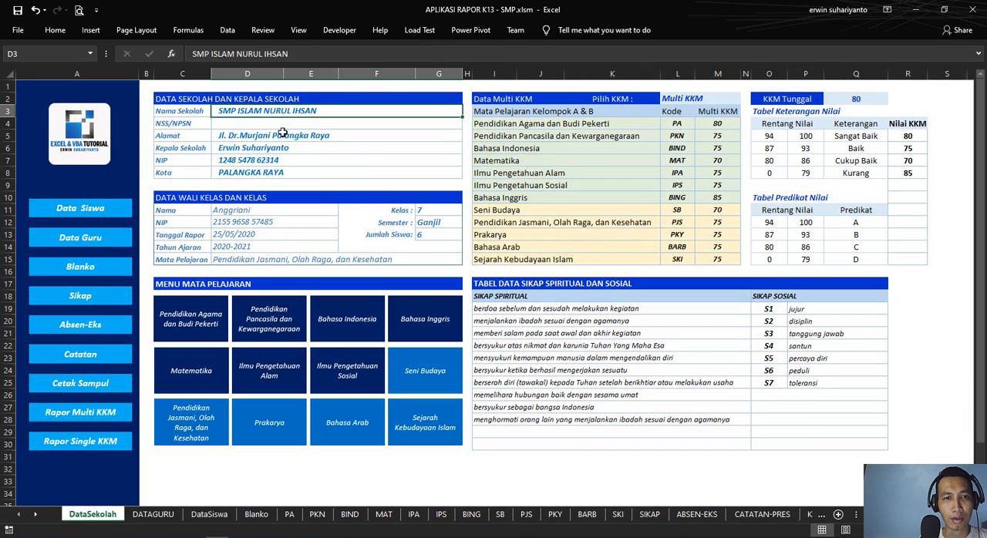
{"action": "left_click", "coordinate": [247, 175]}
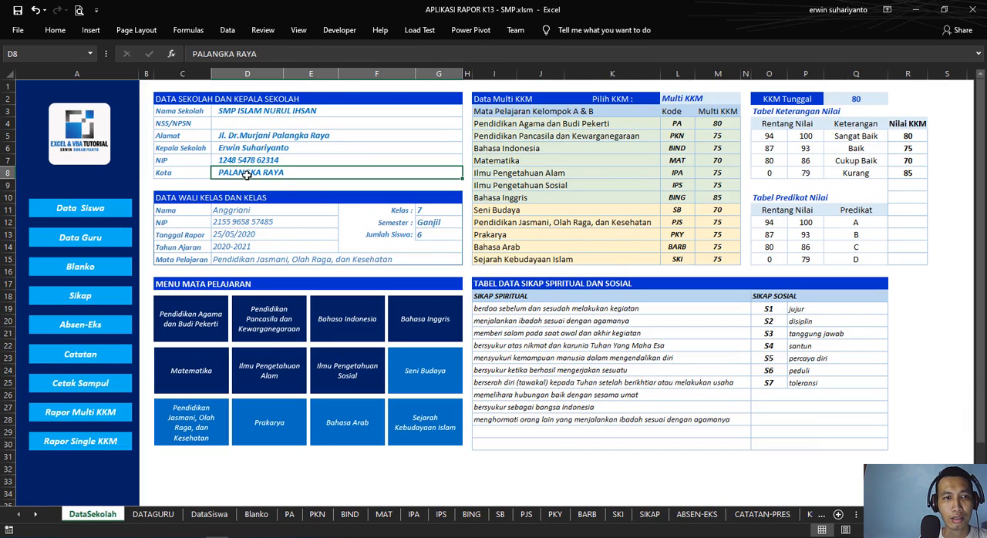
{"action": "left_click", "coordinate": [106, 383]}
{"action": "left_click", "coordinate": [131, 254]}
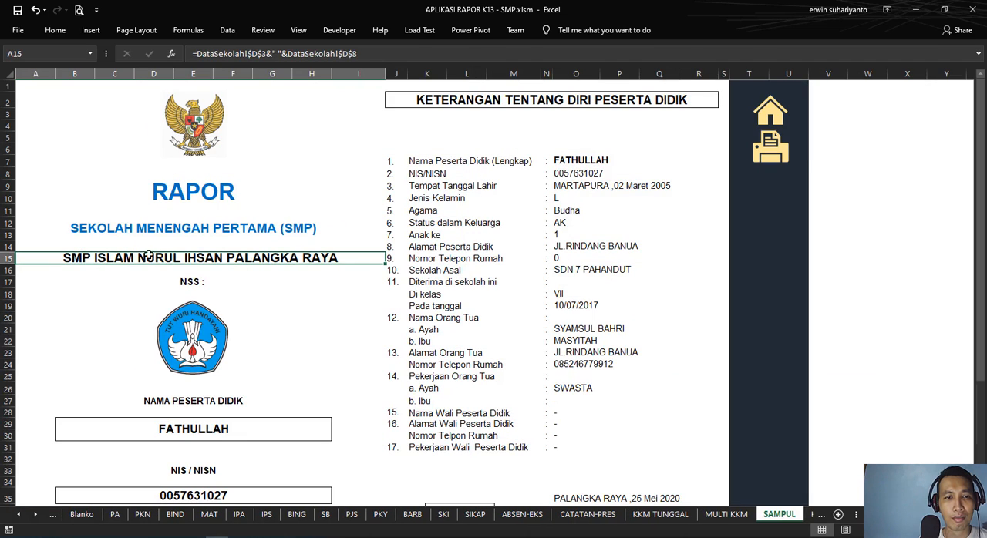
Step: Check the cover's NSS formula in B17 and its source cell D4 on DataSekolah
{"action": "left_click", "coordinate": [205, 284]}
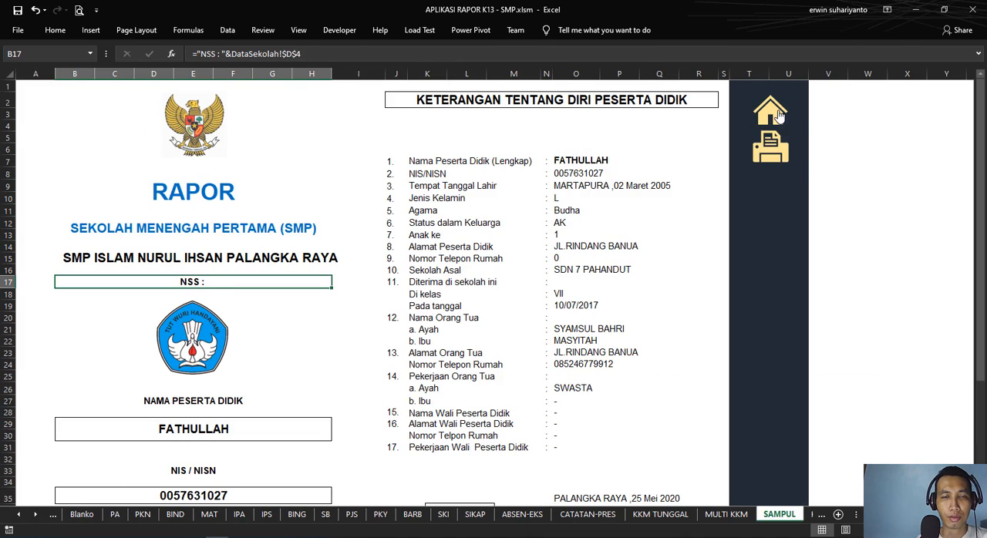
{"action": "left_click", "coordinate": [779, 121]}
{"action": "left_click", "coordinate": [244, 127]}
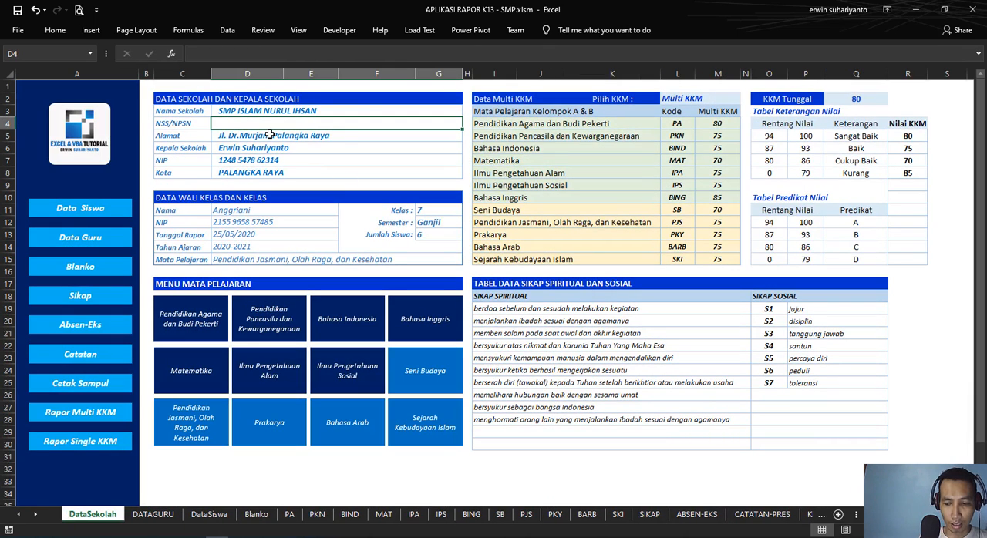
{"action": "type", "text": "3"}
{"action": "key", "text": "Return"}
{"action": "type", "text": "132"}
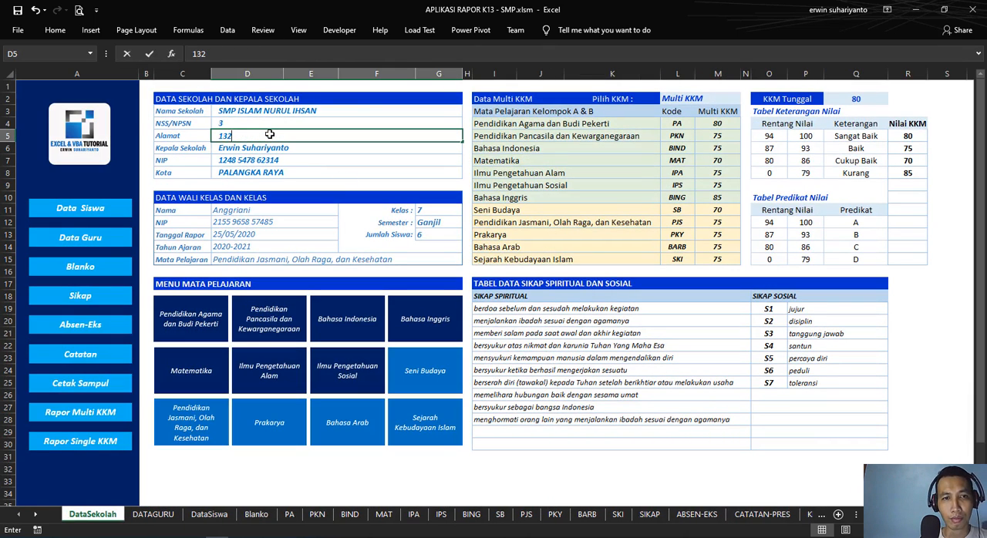
{"action": "type", "text": "13"}
{"action": "key", "text": "Escape"}
{"action": "key", "text": "Up"}
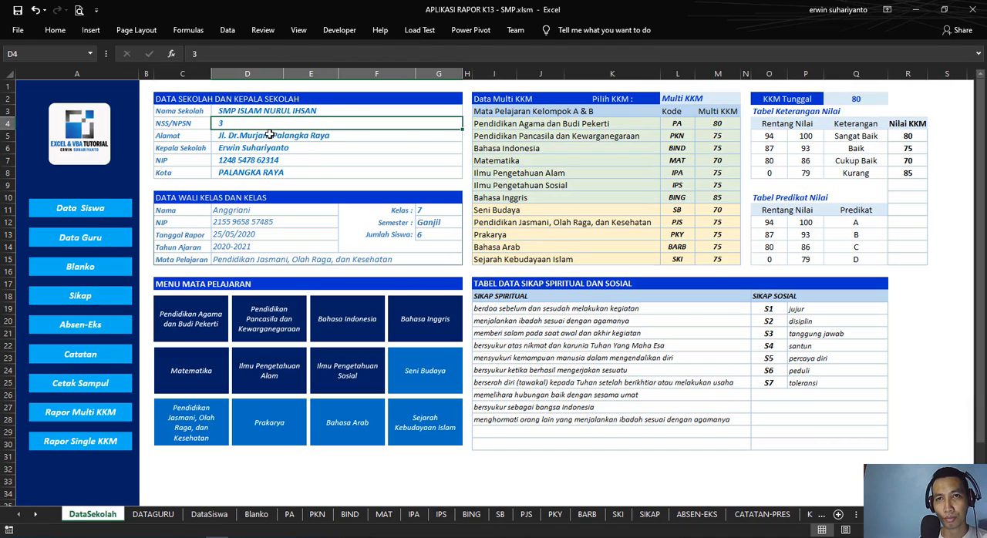
Step: Enter the school's identification number in the NSS/NPSN cell D4 on DataSekolah
{"action": "type", "text": "64646464"}
{"action": "key", "text": "Return"}
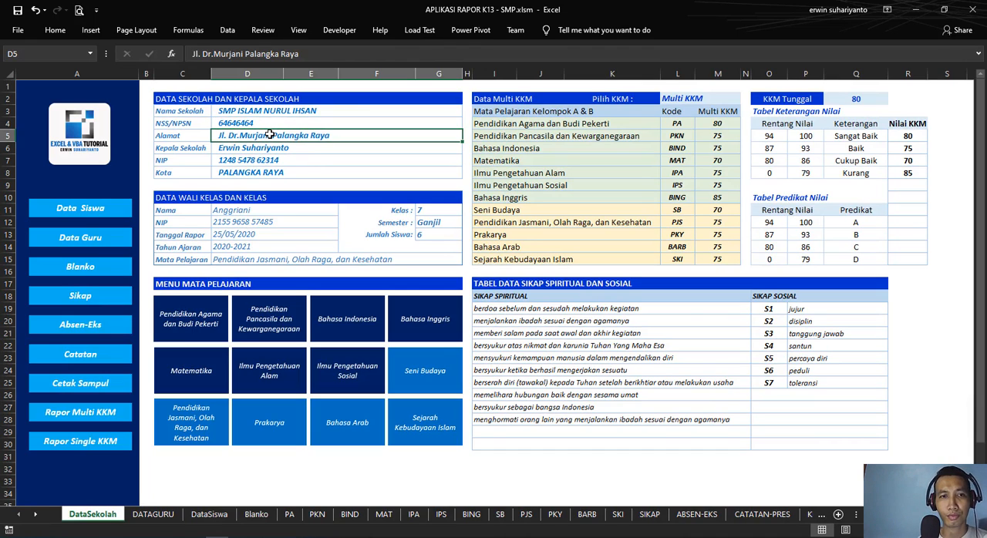
Step: Reopen the Cetak Sampul sheet and check the NSS line and its formula in B17
{"action": "left_click", "coordinate": [87, 385]}
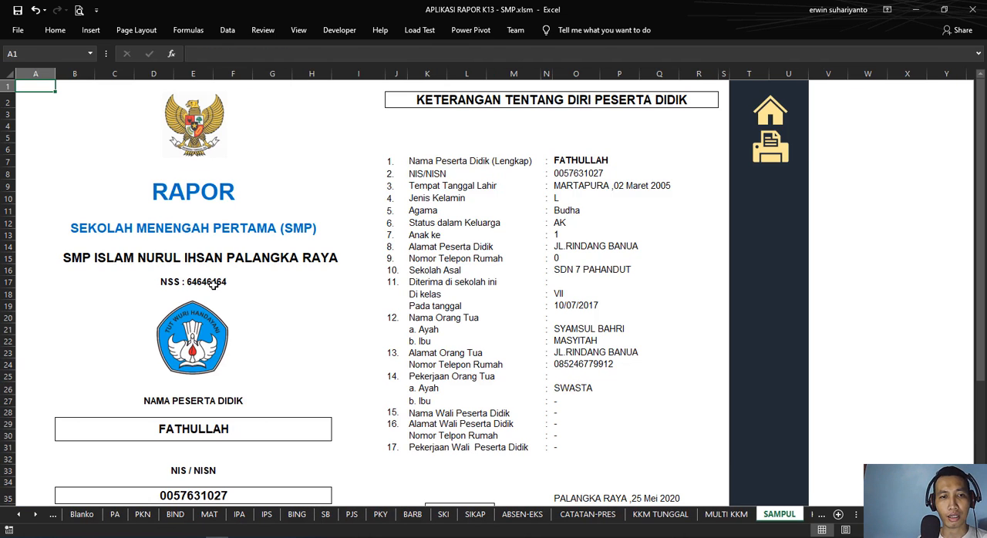
{"action": "left_click", "coordinate": [88, 307]}
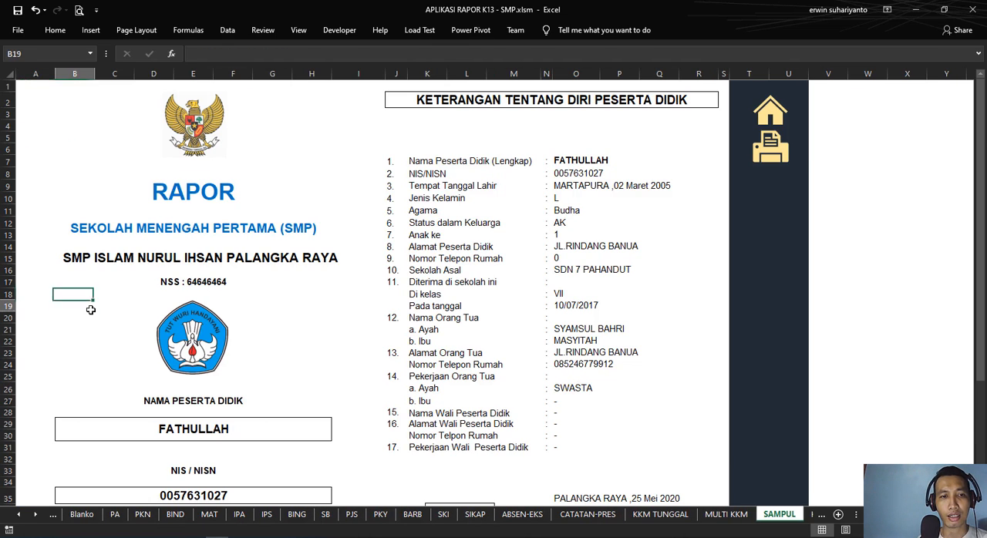
{"action": "left_click", "coordinate": [220, 283]}
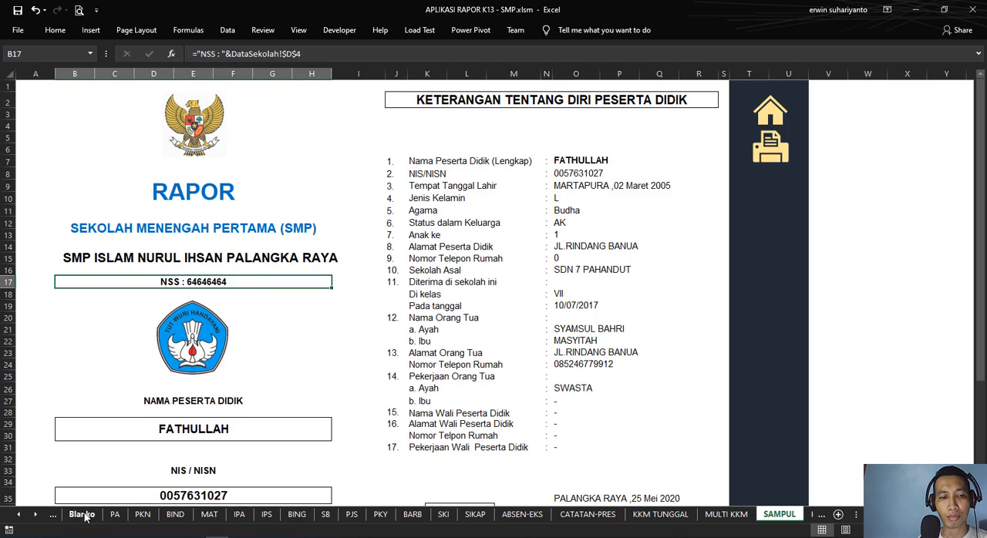
Step: Inspect the student name formula in B29 on the cover and the student drop-down list in its source cell O7
{"action": "left_click", "coordinate": [771, 114]}
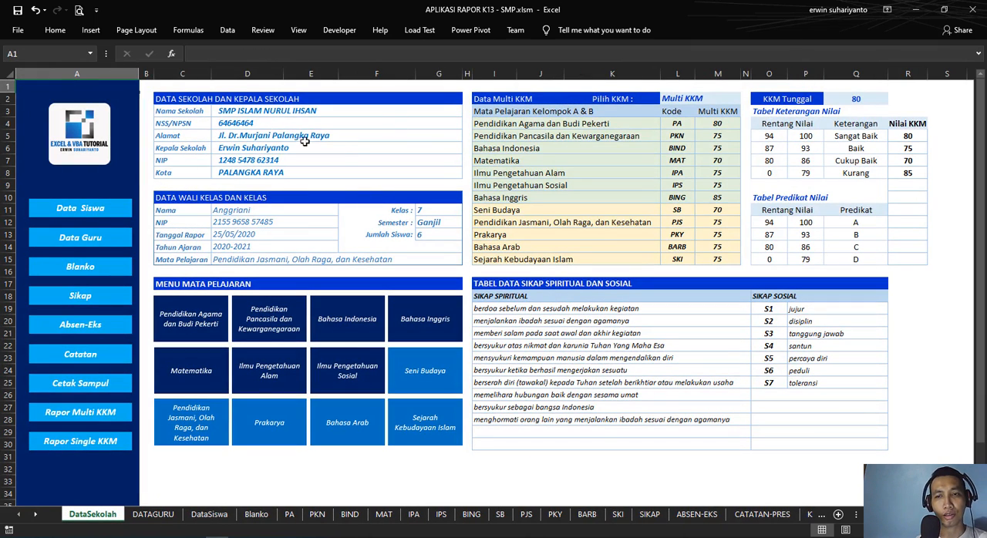
{"action": "left_click", "coordinate": [86, 384]}
{"action": "scroll", "coordinate": [224, 285], "scroll_direction": "down", "scroll_amount": 2}
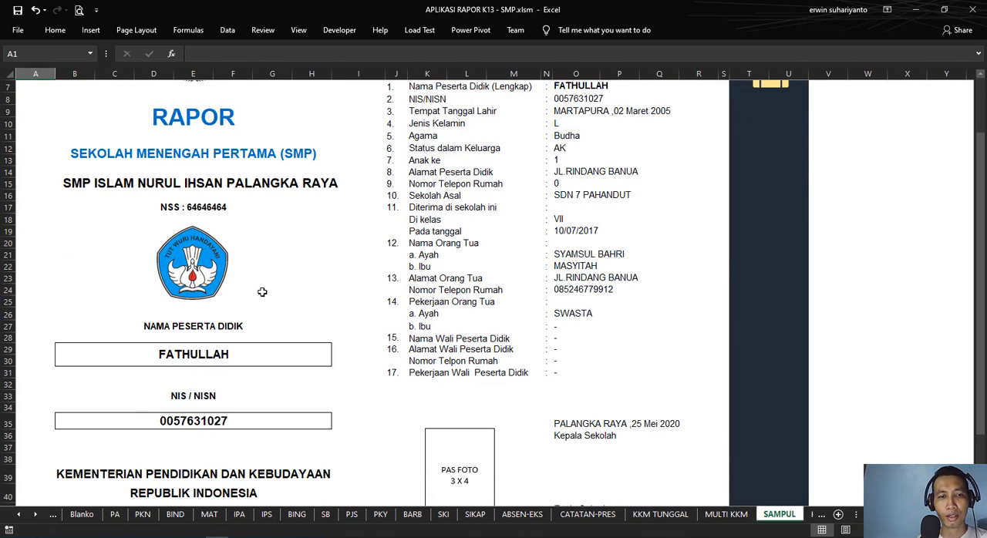
{"action": "left_click", "coordinate": [205, 354]}
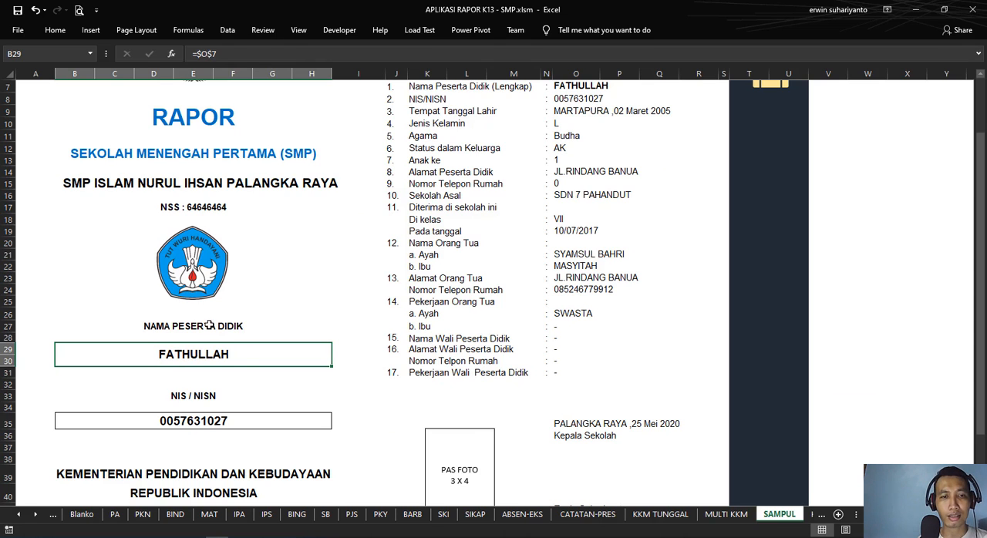
{"action": "scroll", "coordinate": [208, 326], "scroll_direction": "up", "scroll_amount": 2}
{"action": "left_click", "coordinate": [608, 159]}
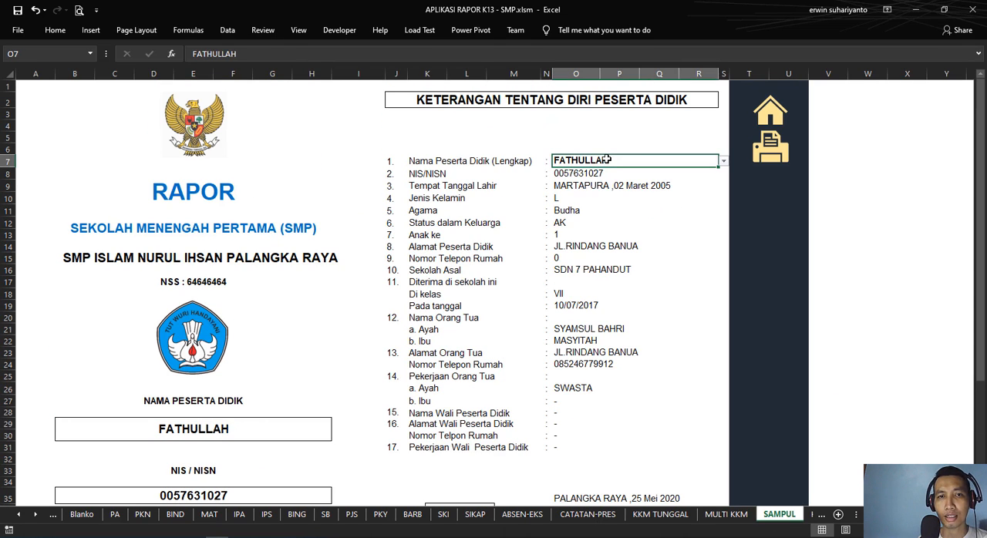
{"action": "left_click", "coordinate": [724, 161]}
{"action": "left_click", "coordinate": [665, 161]}
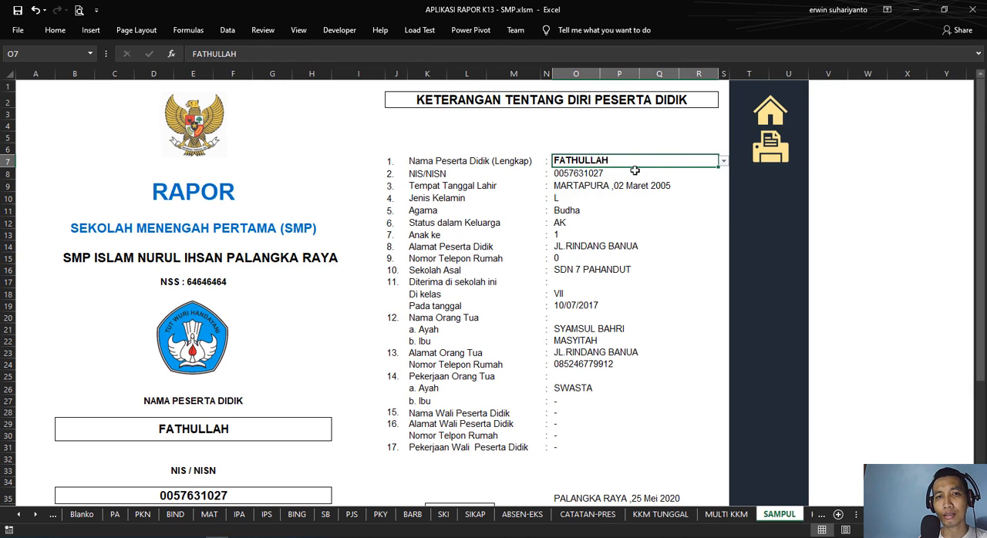
Step: Review the Data Validation list source =NAMASISWA behind the student name cell O7
{"action": "left_click", "coordinate": [227, 29]}
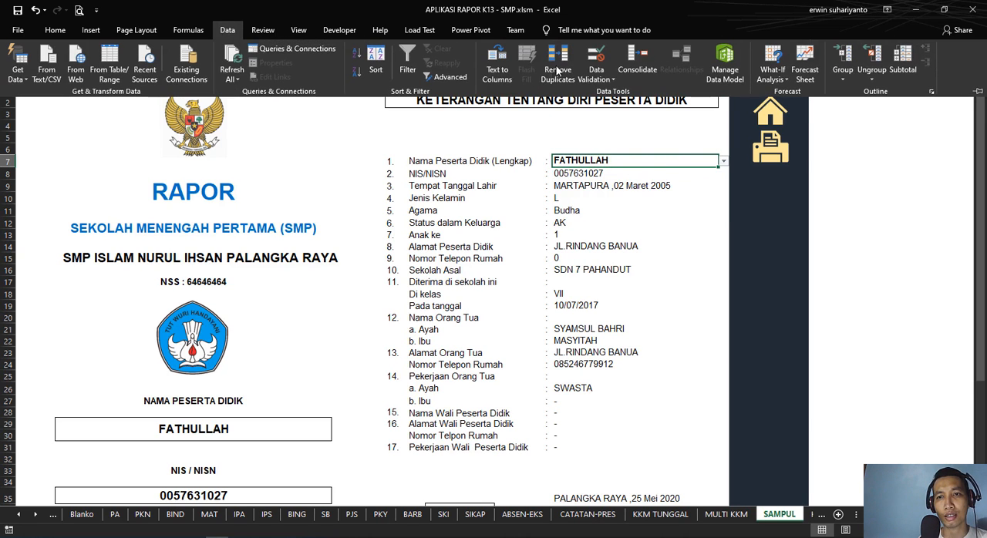
{"action": "left_click", "coordinate": [596, 60]}
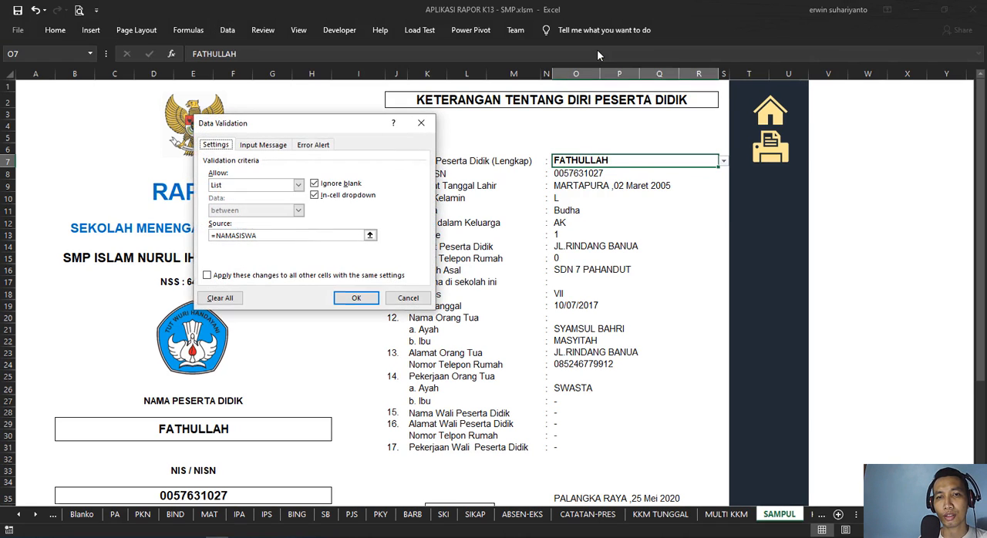
{"action": "left_click", "coordinate": [268, 238]}
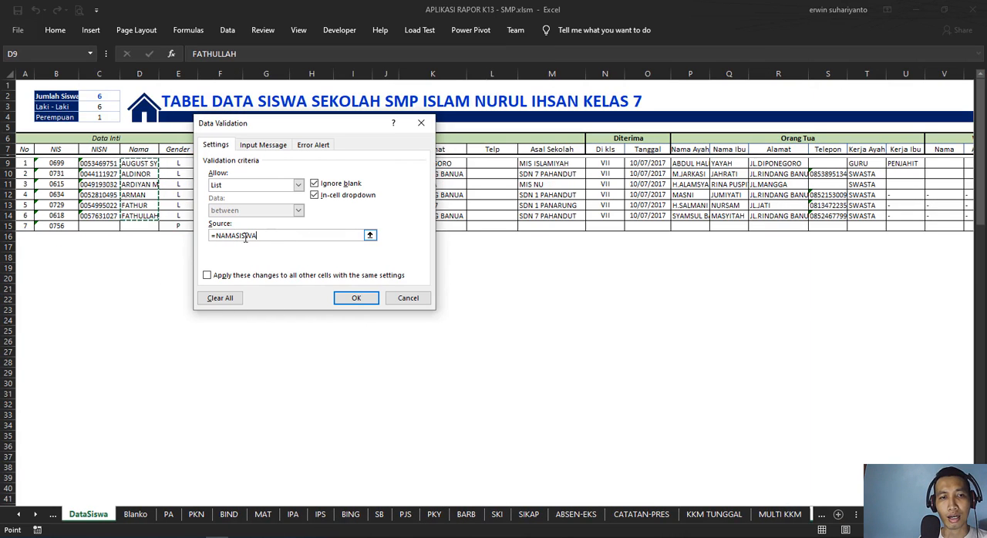
{"action": "left_click", "coordinate": [355, 297]}
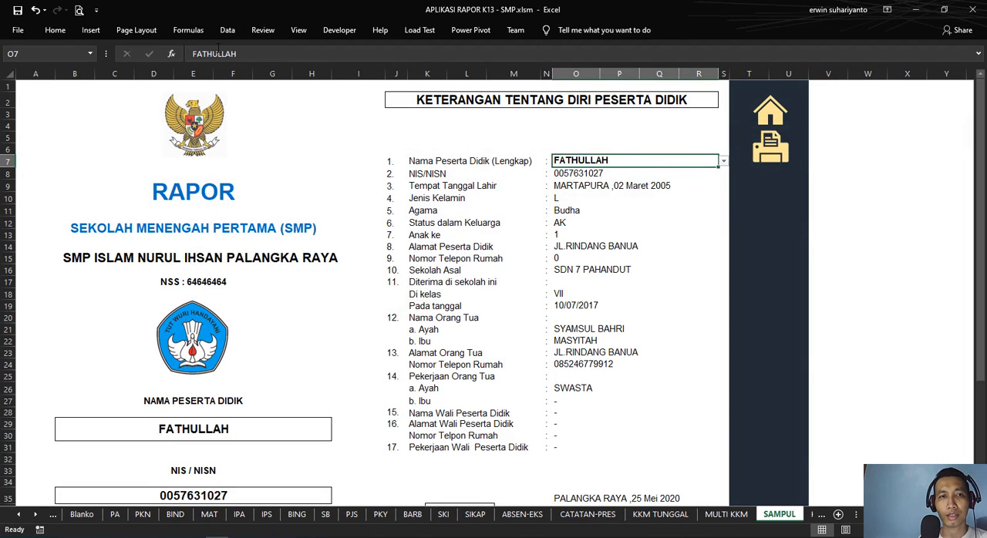
Step: Go to the DataSiswa sheet through the DataSekolah home page and look up NAMASISWA in the Name Manager
{"action": "left_click", "coordinate": [774, 114]}
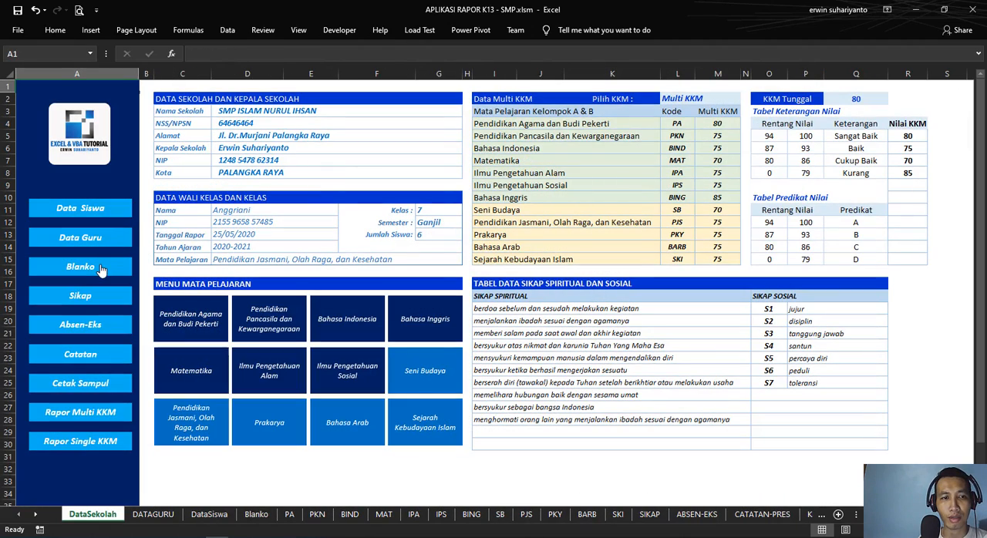
{"action": "left_click", "coordinate": [101, 212]}
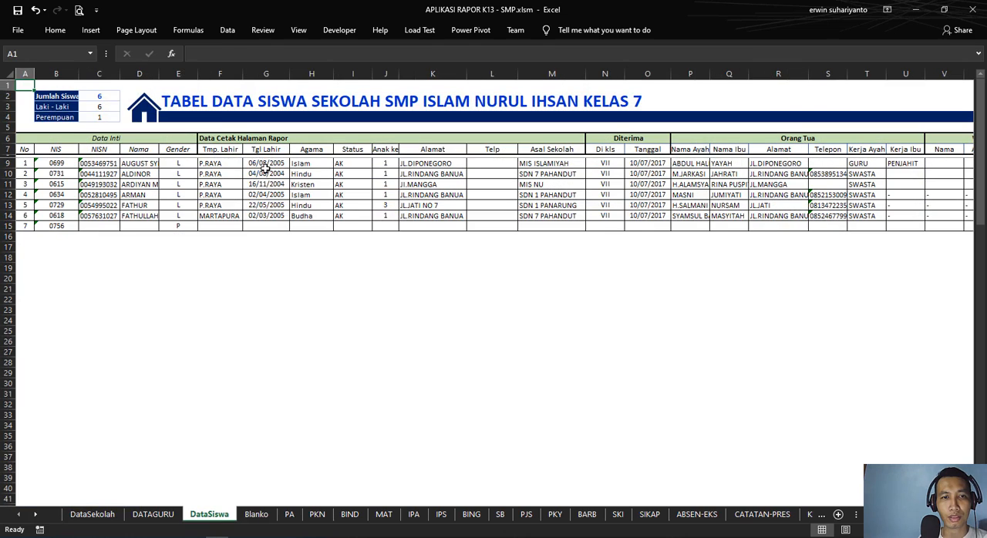
{"action": "left_click", "coordinate": [198, 34]}
{"action": "left_click", "coordinate": [351, 59]}
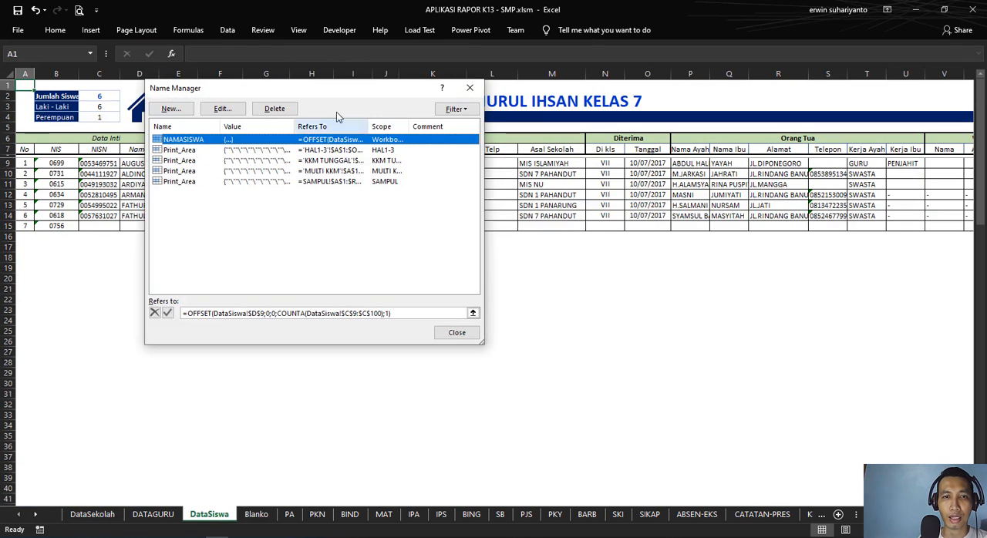
{"action": "left_click_drag", "start_coordinate": [324, 89], "coordinate": [653, 131]}
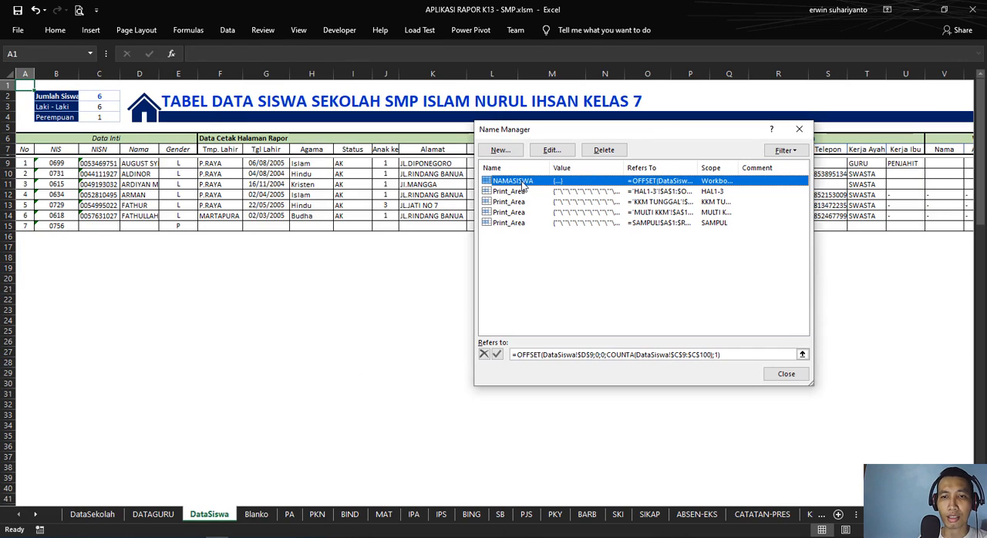
Step: Examine the complete OFFSET and COUNTA reference of NAMASISWA in an enlarged Edit Name dialog
{"action": "left_click", "coordinate": [550, 150]}
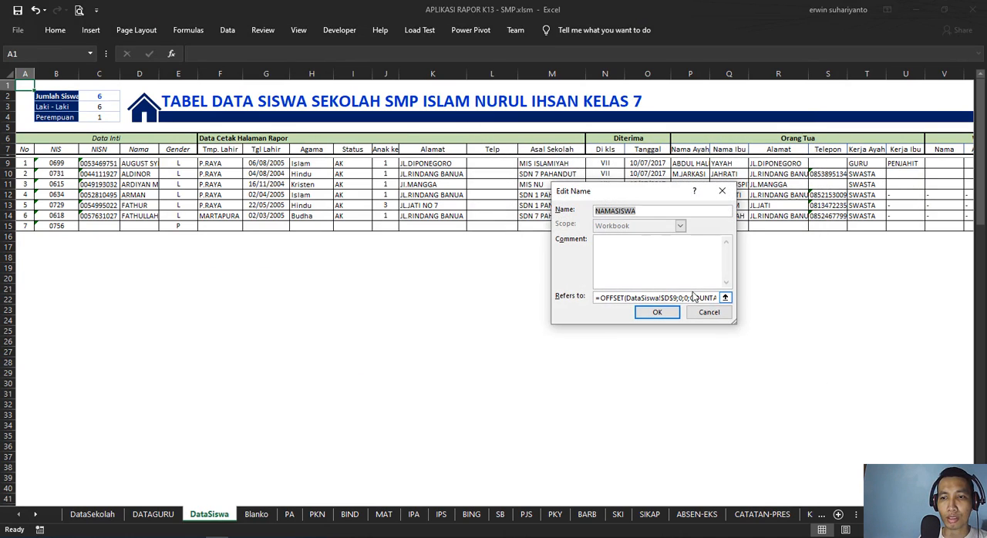
{"action": "left_click", "coordinate": [695, 299]}
{"action": "left_click_drag", "start_coordinate": [734, 322], "coordinate": [847, 379]}
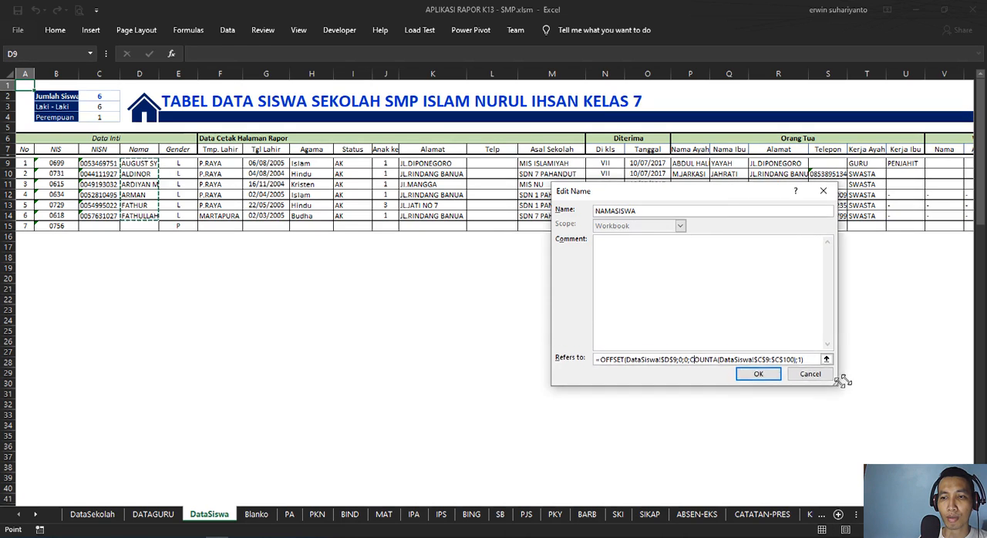
{"action": "left_click", "coordinate": [806, 356]}
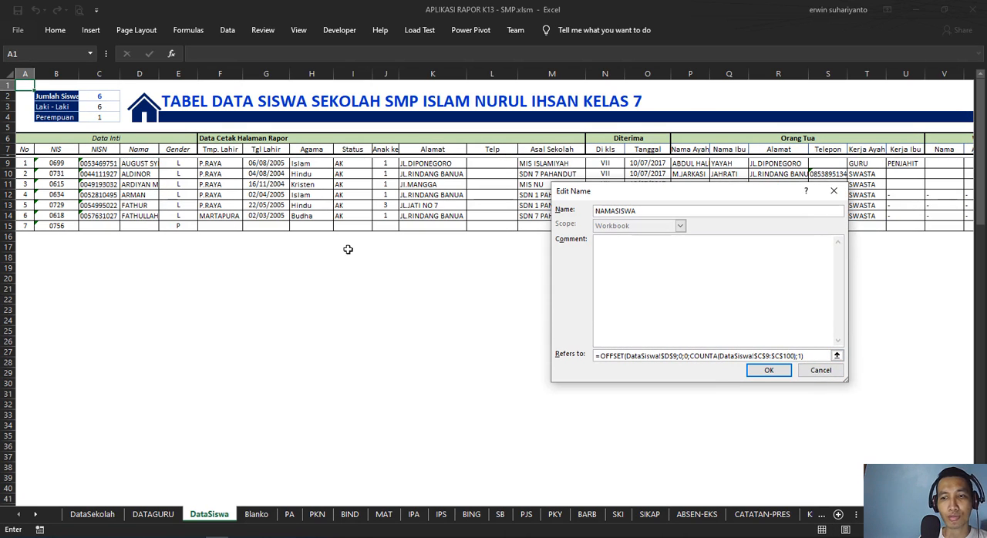
{"action": "left_click", "coordinate": [768, 370]}
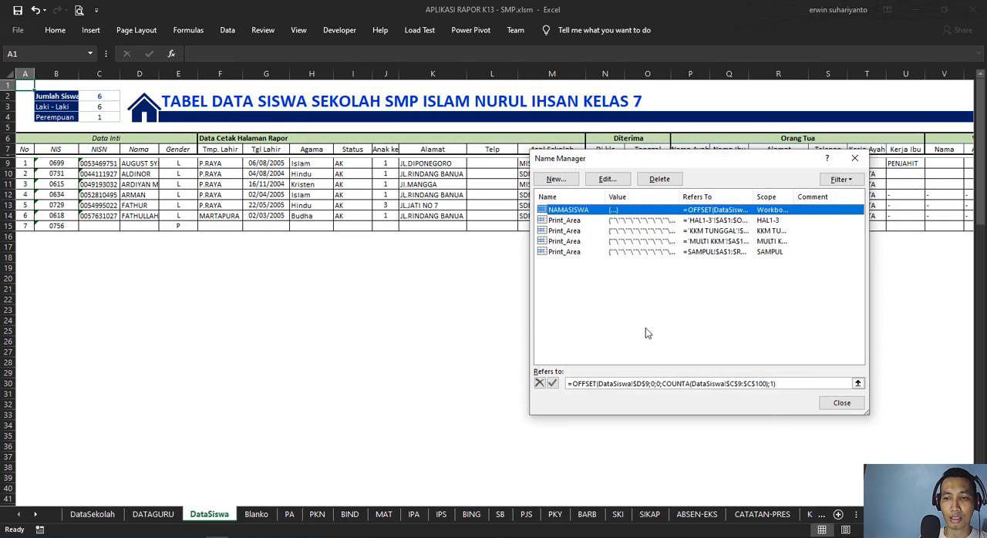
Step: Highlight the DataSiswa range that NAMASISWA refers to, and close the Name Manager
{"action": "left_click", "coordinate": [846, 383]}
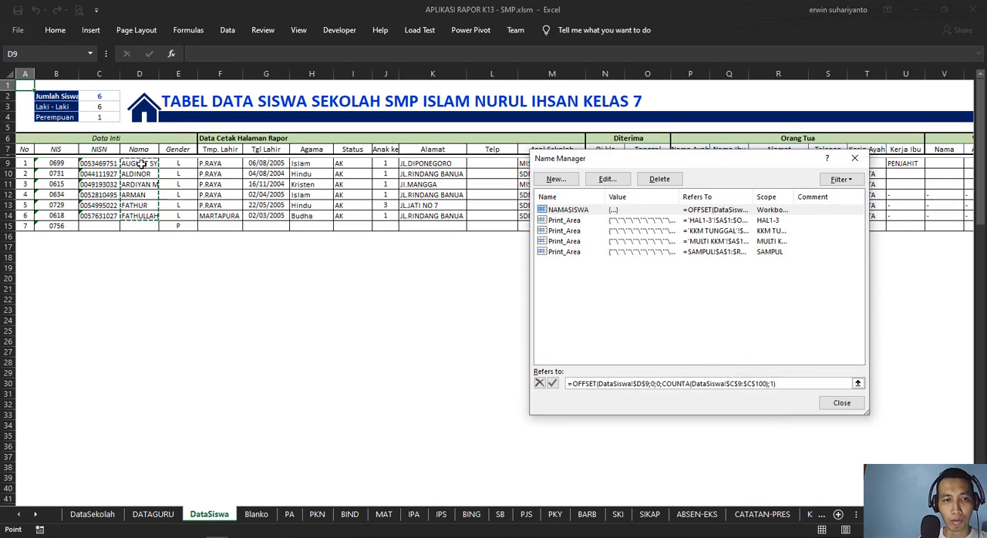
{"action": "left_click", "coordinate": [841, 403]}
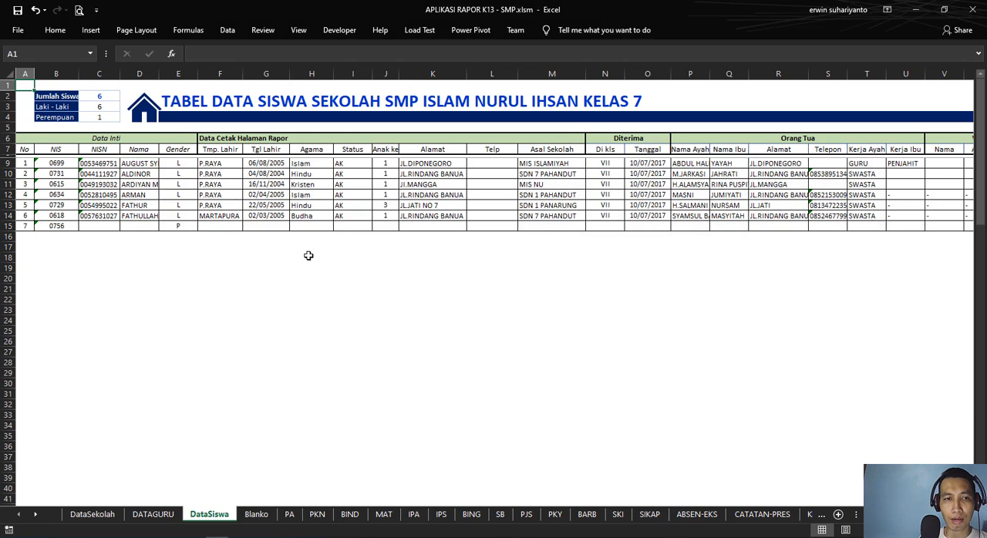
Step: Enter the seventh student's NISN in C15 and full name in D15 of the DataSiswa sheet
{"action": "left_click", "coordinate": [97, 225]}
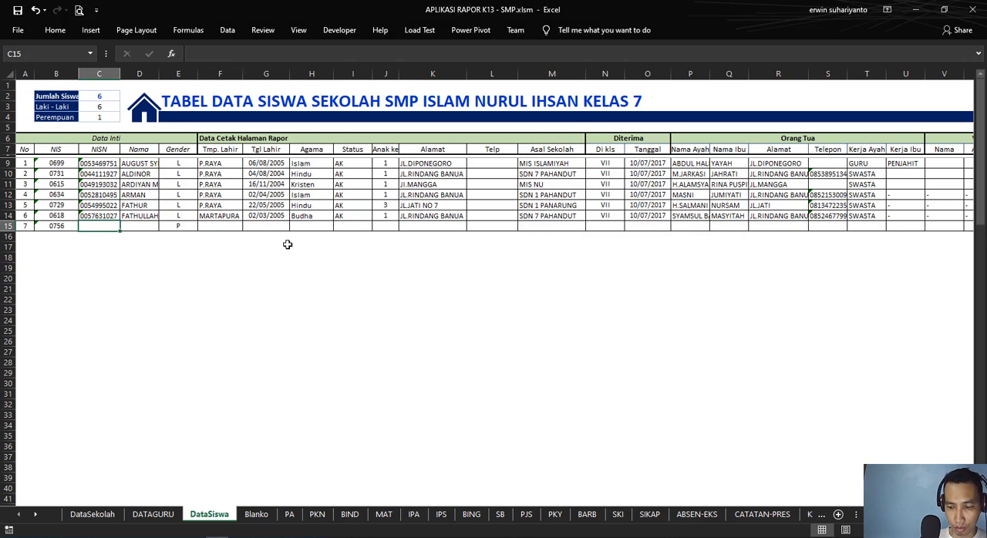
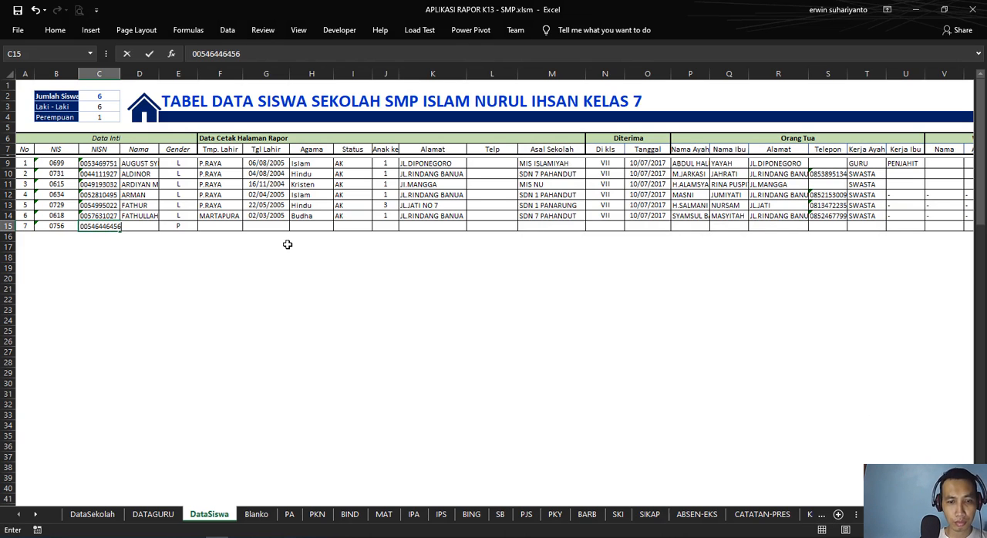
{"action": "key", "text": "Tab"}
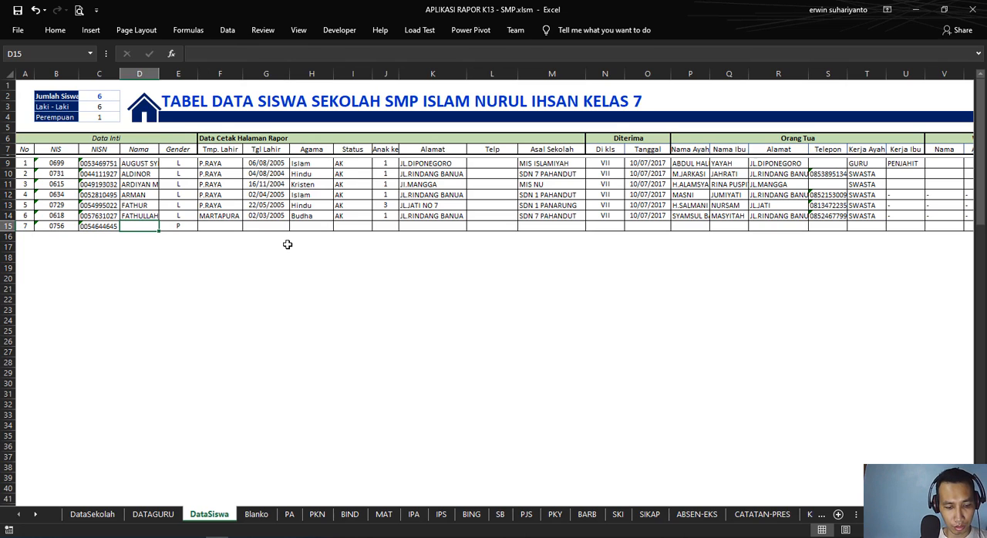
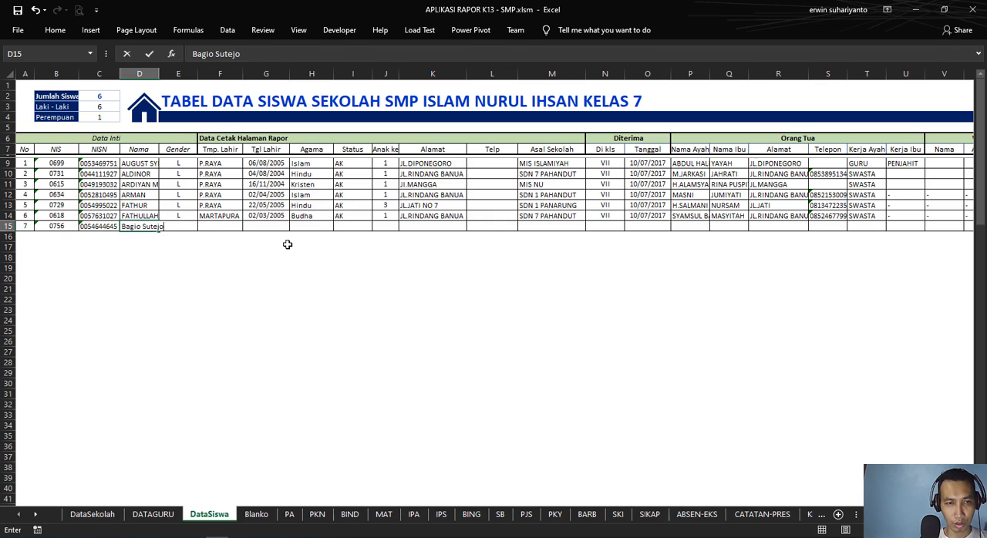
{"action": "key", "text": "Return"}
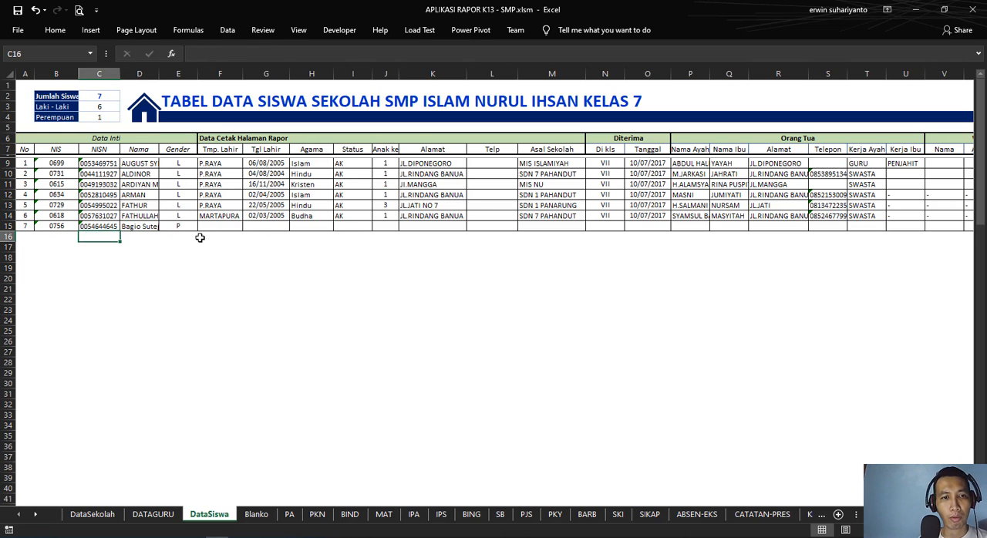
Step: Check the gender options in E15 and replace the student name in D15 with a female student's name
{"action": "left_click", "coordinate": [186, 226]}
{"action": "left_click", "coordinate": [202, 226]}
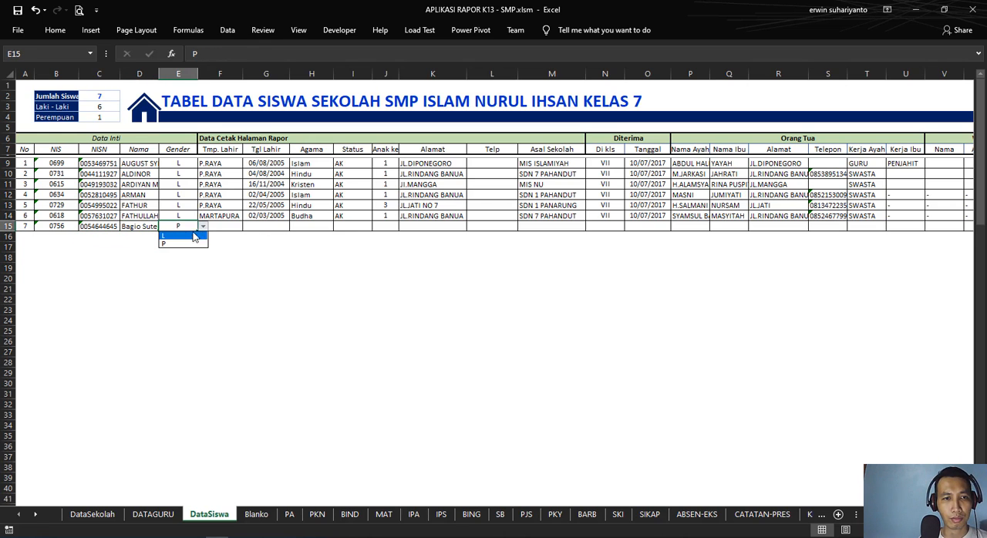
{"action": "left_click", "coordinate": [142, 227]}
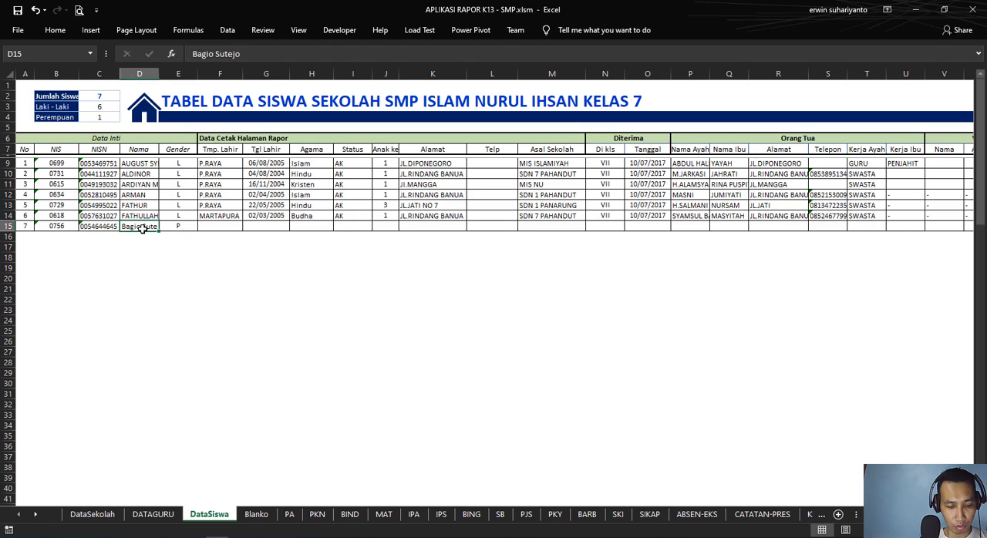
{"action": "type", "text": "wat"}
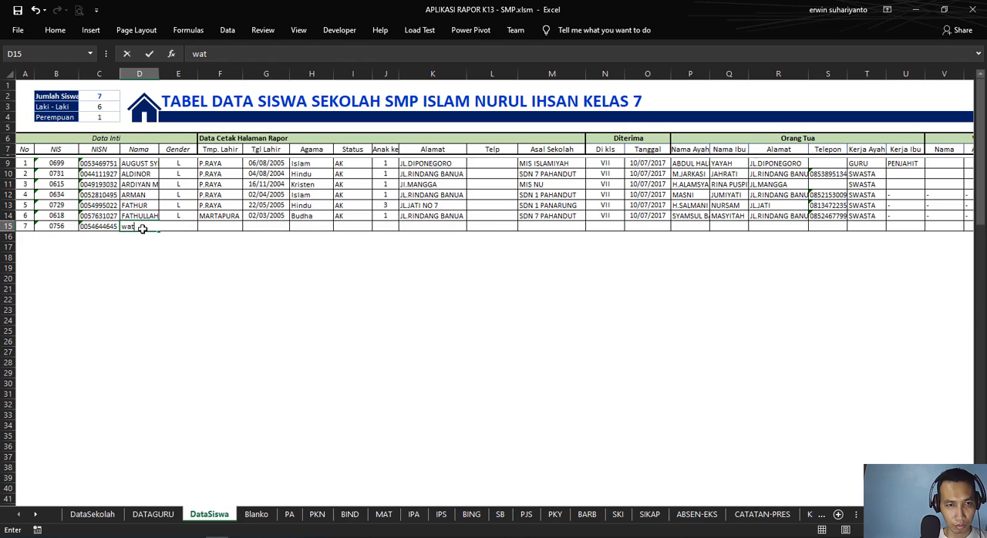
{"action": "key", "text": "BackSpace"}
{"action": "key", "text": "BackSpace"}
{"action": "key", "text": "BackSpace"}
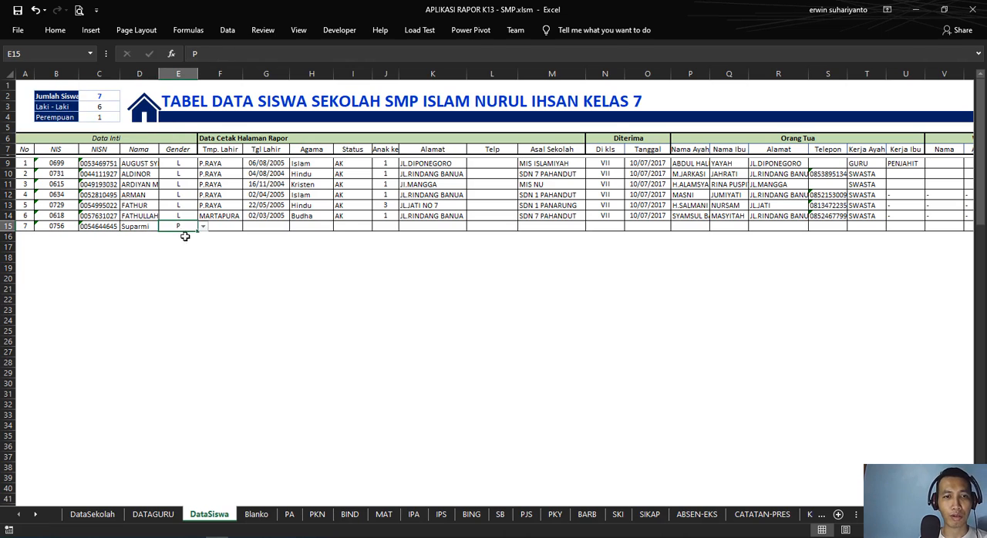
Step: Fill in row 15 with birthplace Mana, birth date placeholder Kapan, religion Hindu and status AK
{"action": "left_click", "coordinate": [232, 225]}
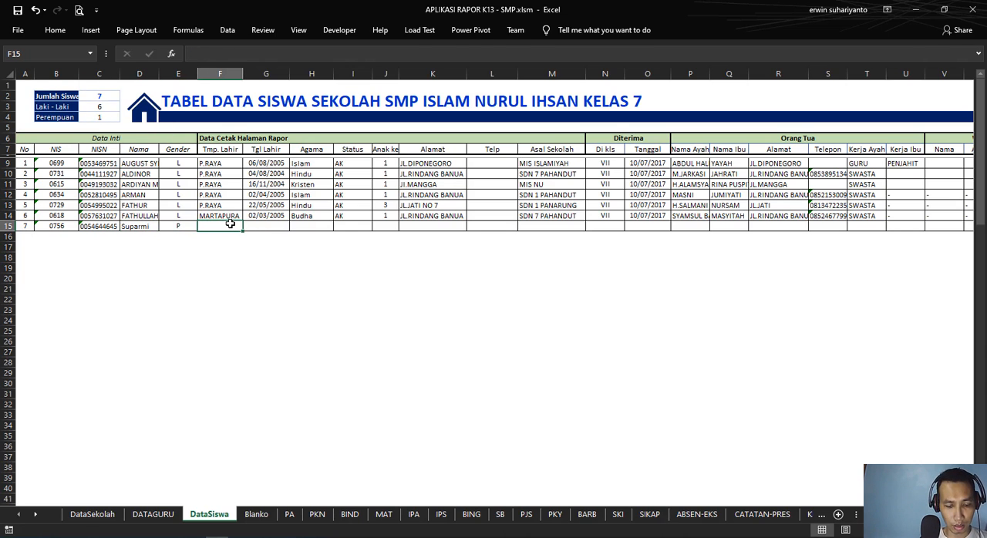
{"action": "type", "text": "Mana"}
{"action": "key", "text": "Tab"}
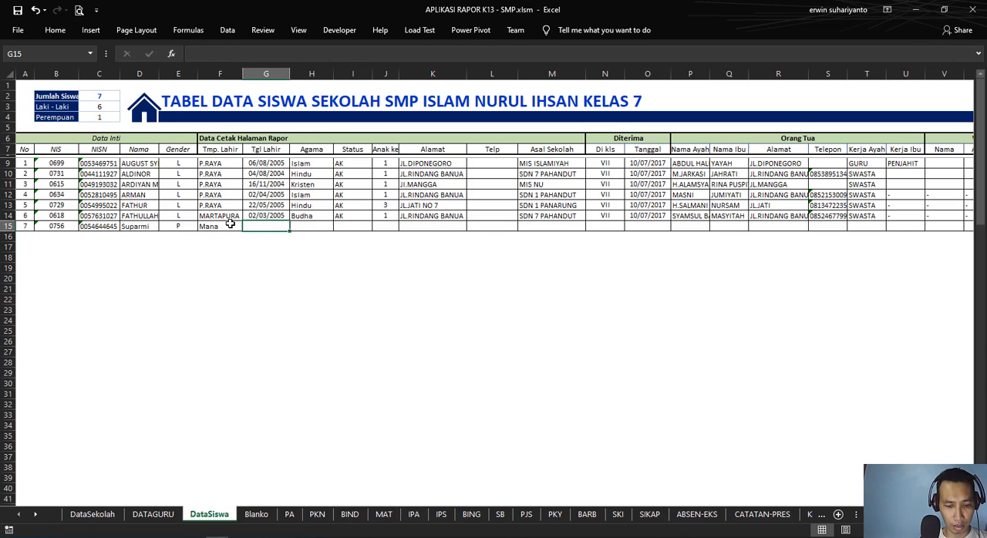
{"action": "type", "text": "Kapan"}
{"action": "key", "text": "Tab"}
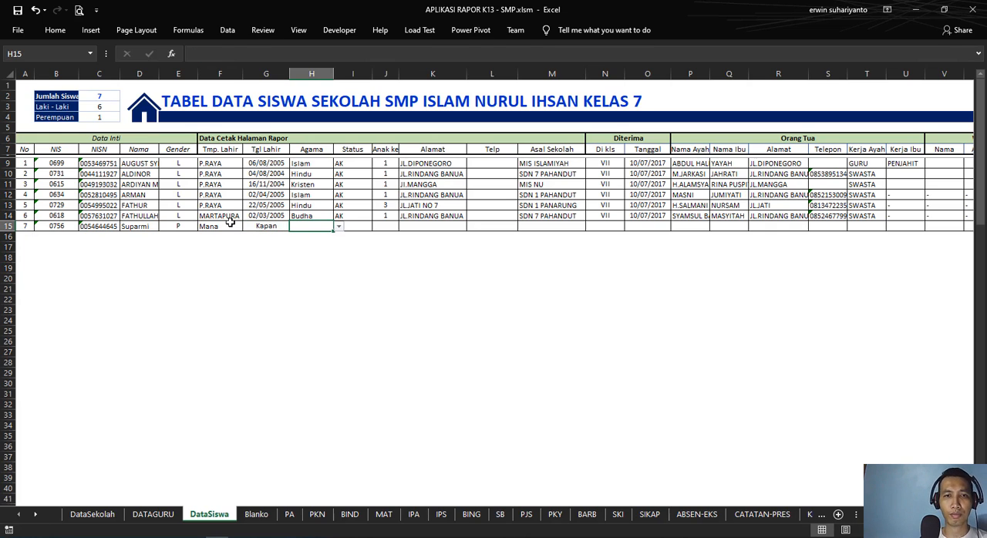
{"action": "left_click", "coordinate": [338, 227]}
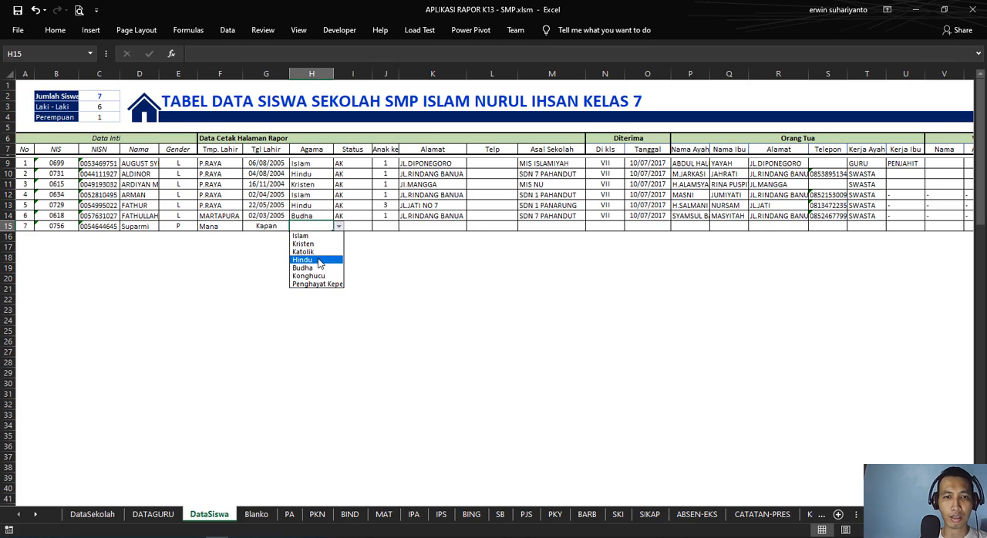
{"action": "left_click", "coordinate": [320, 255]}
{"action": "left_click", "coordinate": [359, 230]}
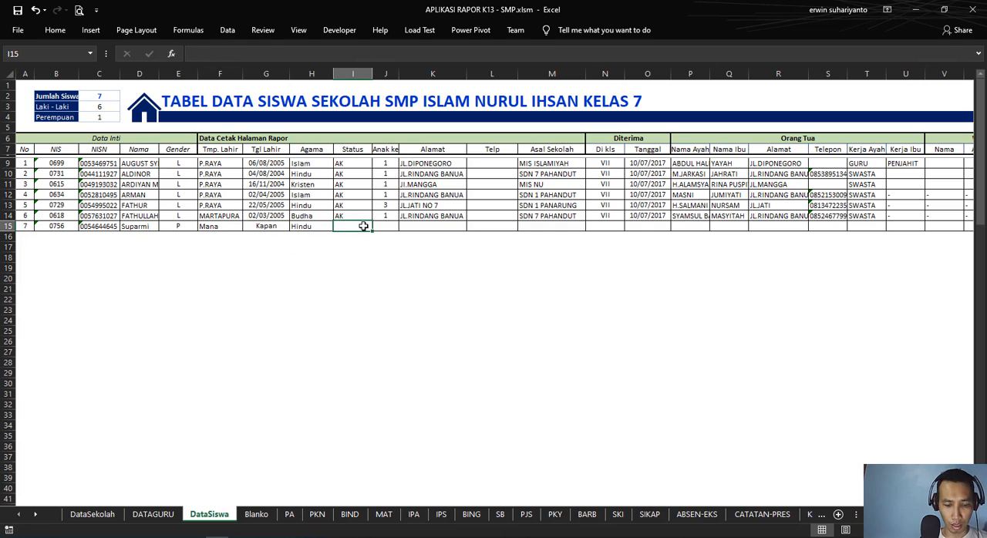
{"action": "type", "text": "AK"}
{"action": "key", "text": "Return"}
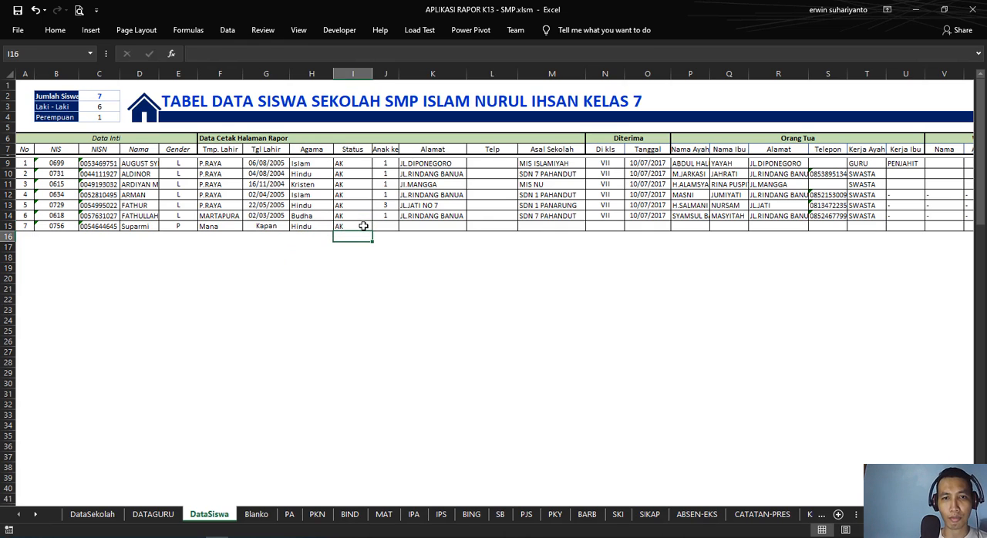
Step: Fill the status AK from I9 down the Status column to row 101
{"action": "left_click", "coordinate": [353, 195]}
{"action": "left_click", "coordinate": [356, 164]}
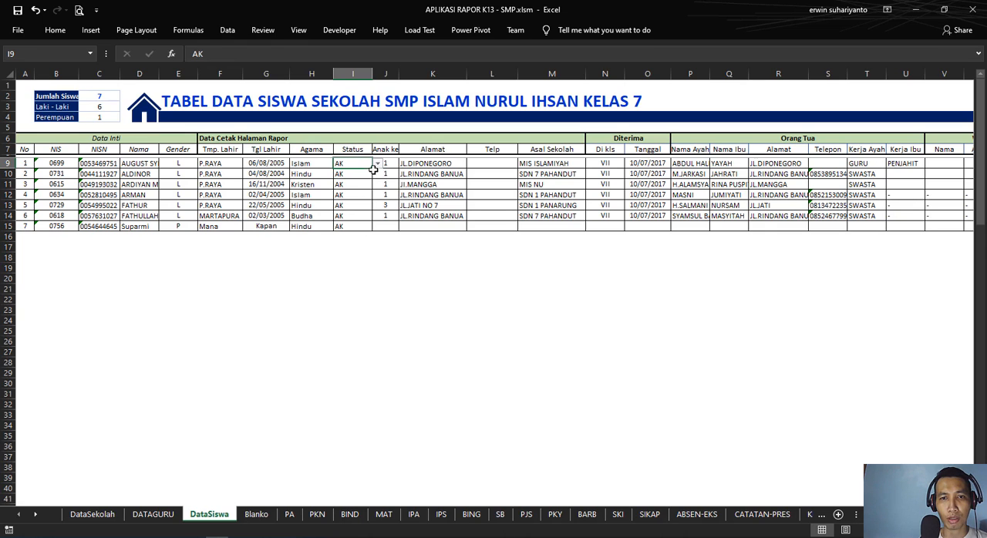
{"action": "left_click_drag", "start_coordinate": [372, 168], "coordinate": [345, 485]}
{"action": "scroll", "coordinate": [405, 454], "scroll_direction": "up", "scroll_amount": 6}
{"action": "scroll", "coordinate": [393, 463], "scroll_direction": "up", "scroll_amount": 15}
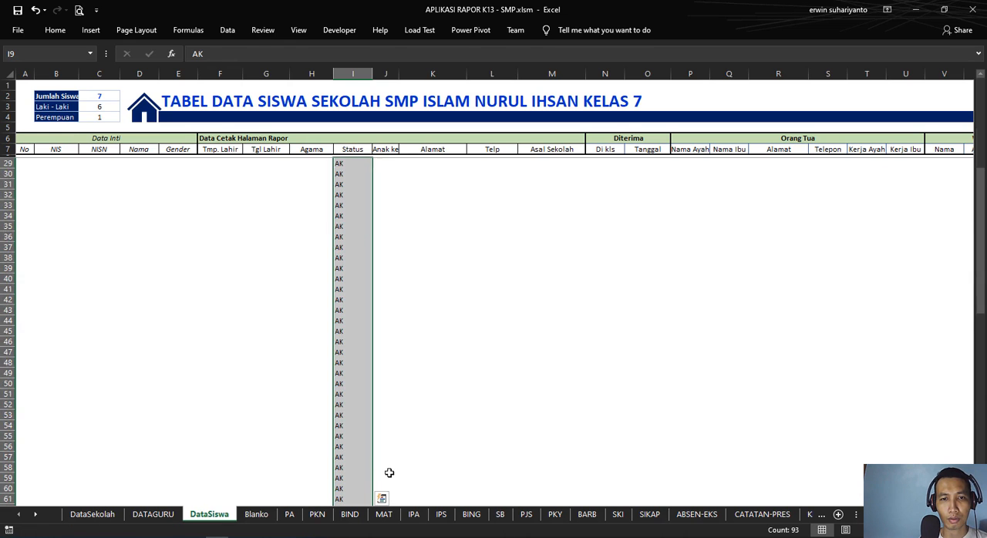
Step: Clear the AK entries below the last student, from I16 to I101
{"action": "left_click", "coordinate": [344, 238]}
{"action": "key", "text": "ctrl+shift+Down"}
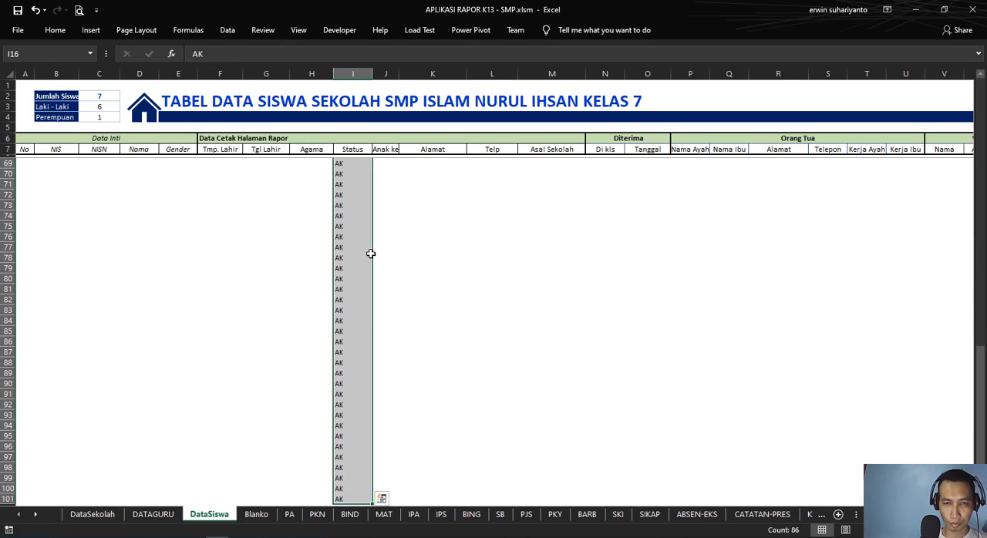
{"action": "key", "text": "Delete"}
{"action": "scroll", "coordinate": [371, 254], "scroll_direction": "up", "scroll_amount": 8}
{"action": "scroll", "coordinate": [347, 352], "scroll_direction": "up", "scroll_amount": 15}
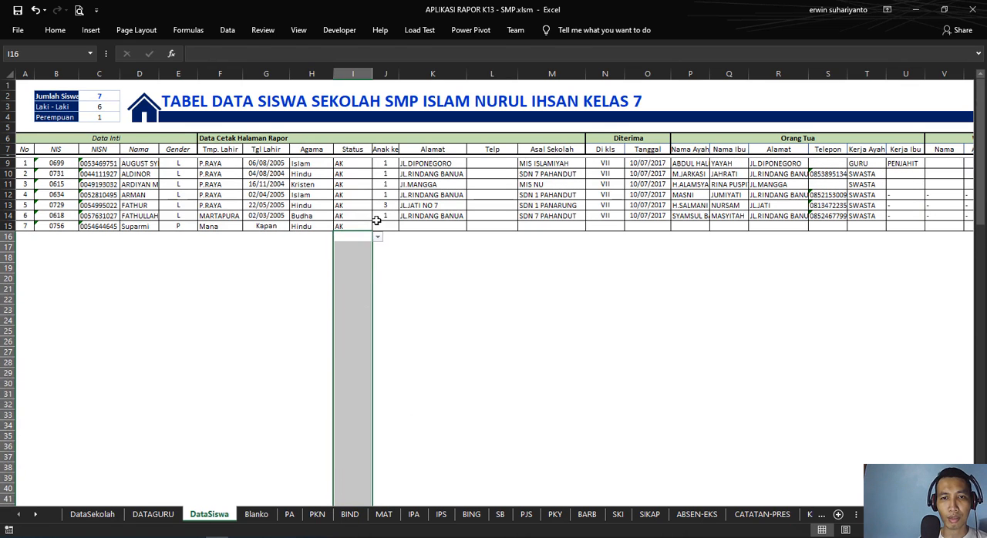
Step: Enter 1 as the seventh student's child order in J15 and the student's home address in K15
{"action": "left_click", "coordinate": [360, 224]}
{"action": "left_click", "coordinate": [395, 229]}
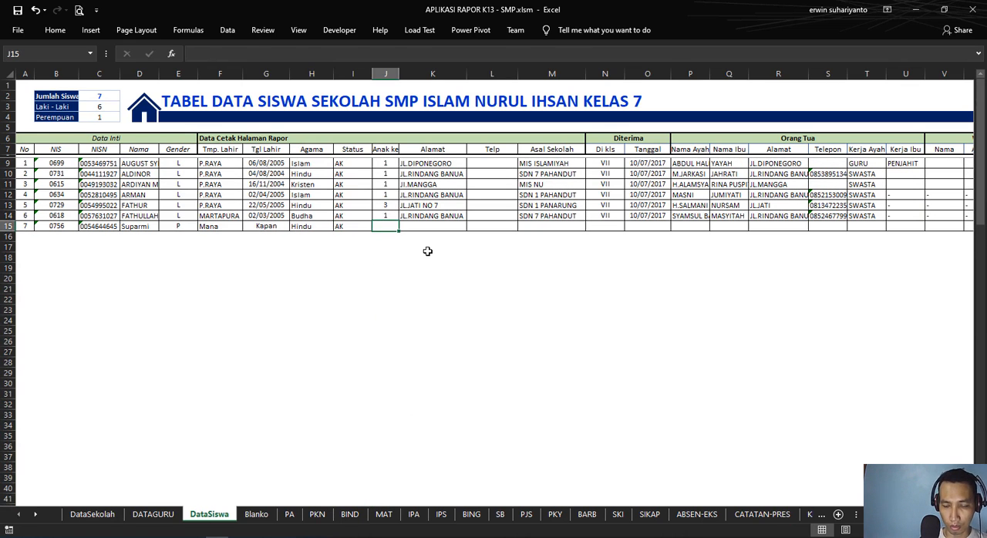
{"action": "type", "text": "1"}
{"action": "left_click", "coordinate": [428, 250]}
{"action": "left_click", "coordinate": [428, 227]}
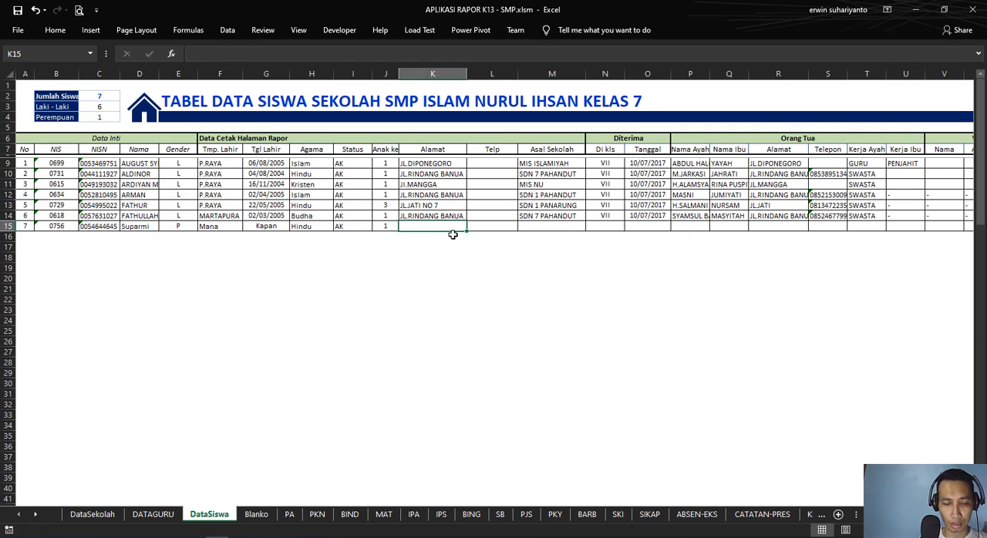
{"action": "type", "text": "Jl."}
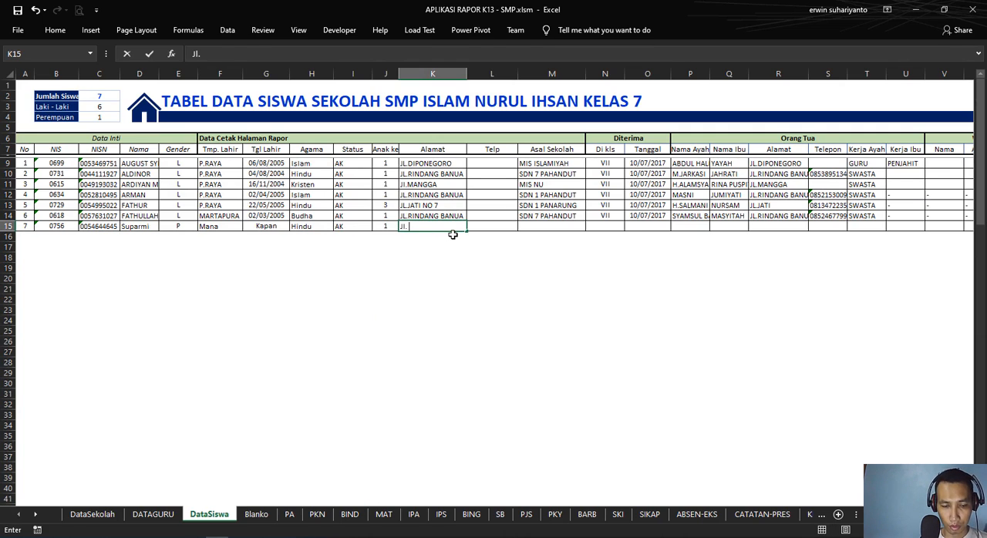
{"action": "type", "text": " Kahuripan"}
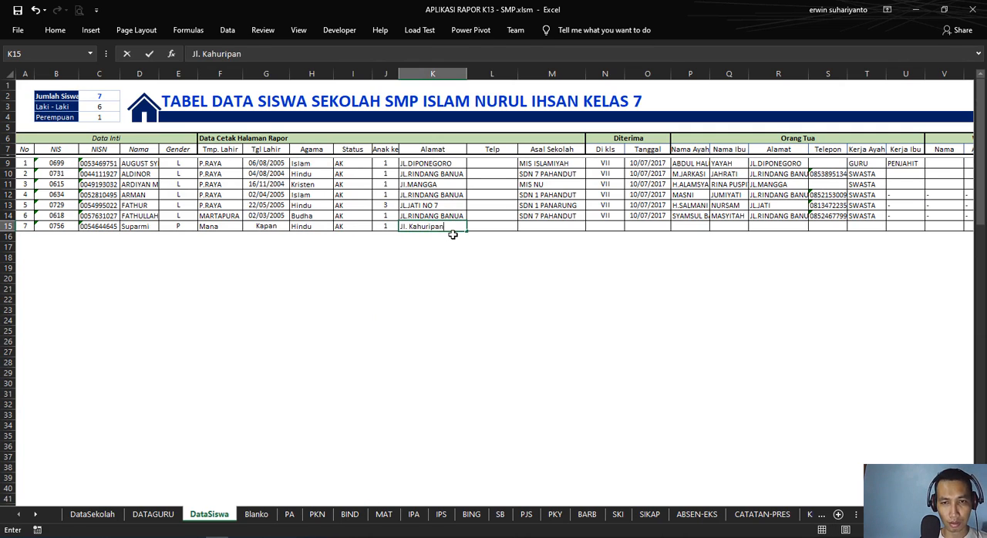
{"action": "key", "text": "Tab"}
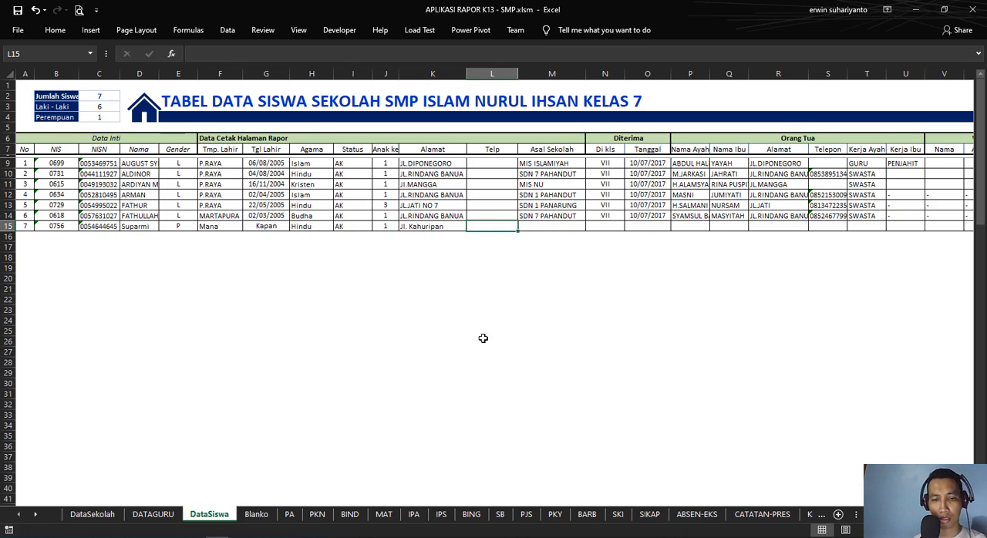
Step: Go to the SAMPUL cover through the DataSekolah home page and choose the newly added student in O7
{"action": "left_click", "coordinate": [145, 109]}
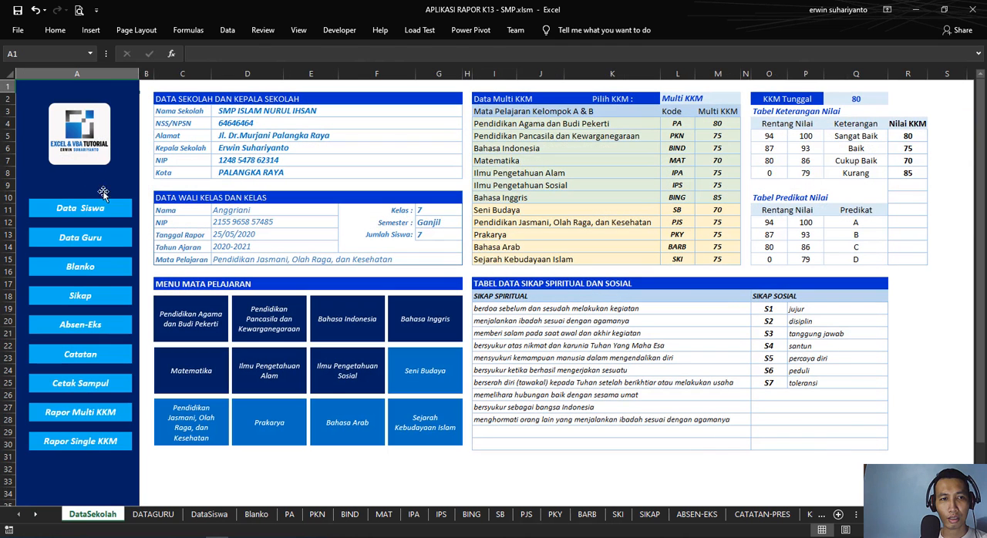
{"action": "left_click", "coordinate": [111, 389]}
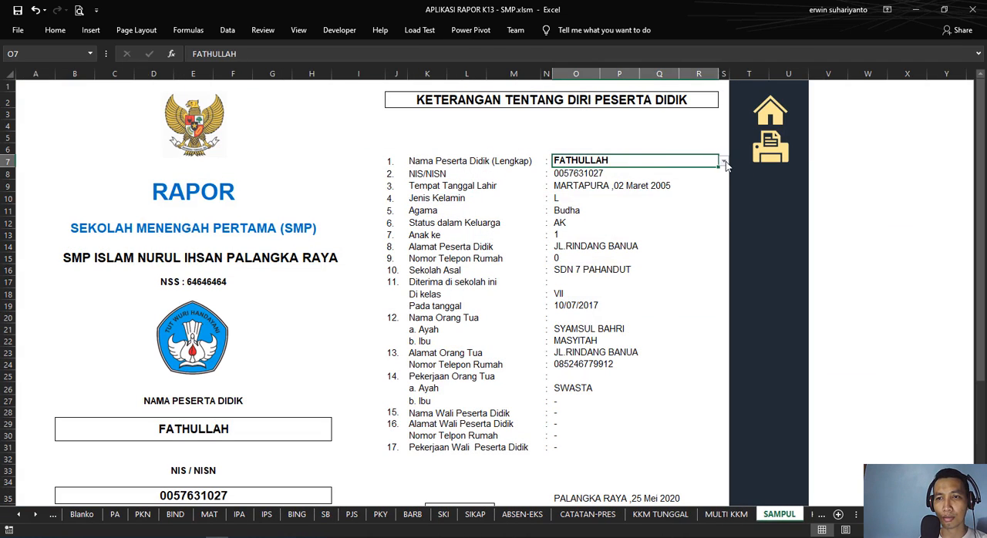
{"action": "left_click", "coordinate": [724, 162]}
{"action": "left_click", "coordinate": [602, 215]}
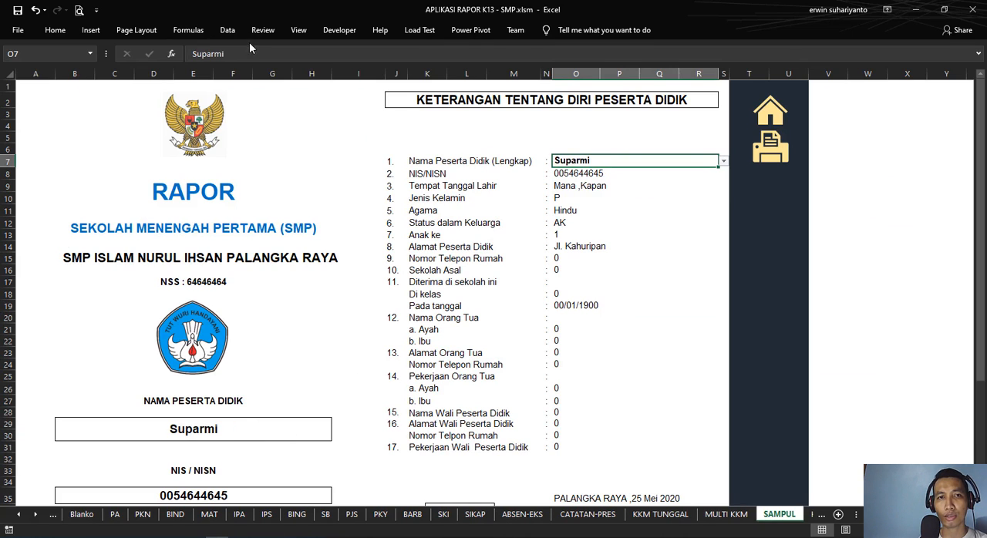
Step: Inspect the INDEX and MATCH formula behind the NIS/NISN in O8, and return to the DataSekolah home page
{"action": "left_click", "coordinate": [227, 30]}
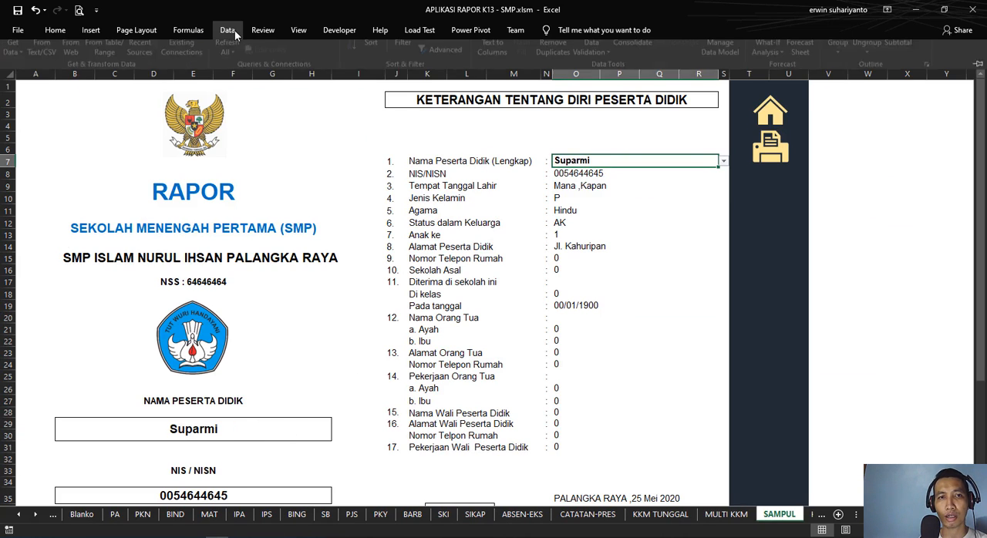
{"action": "left_click", "coordinate": [528, 192]}
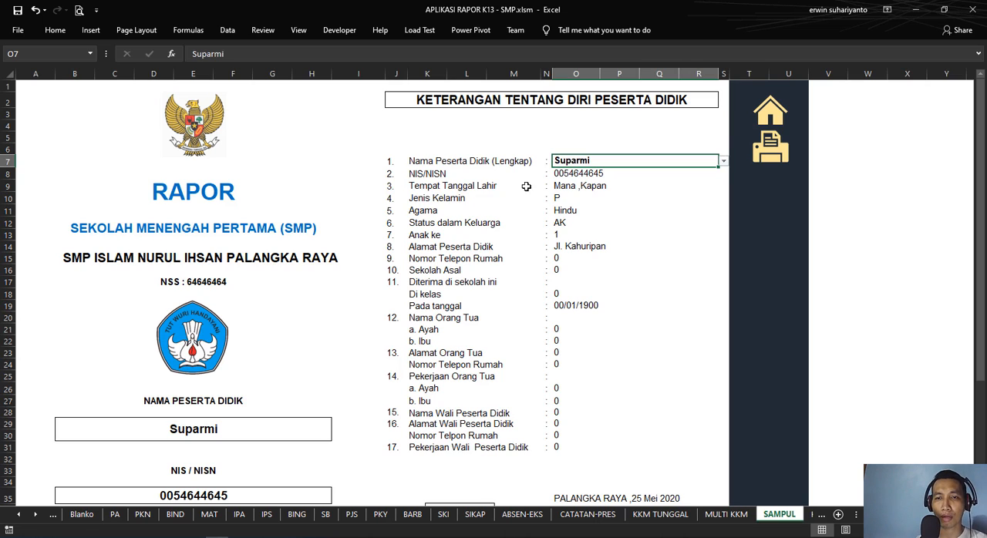
{"action": "left_click", "coordinate": [583, 175]}
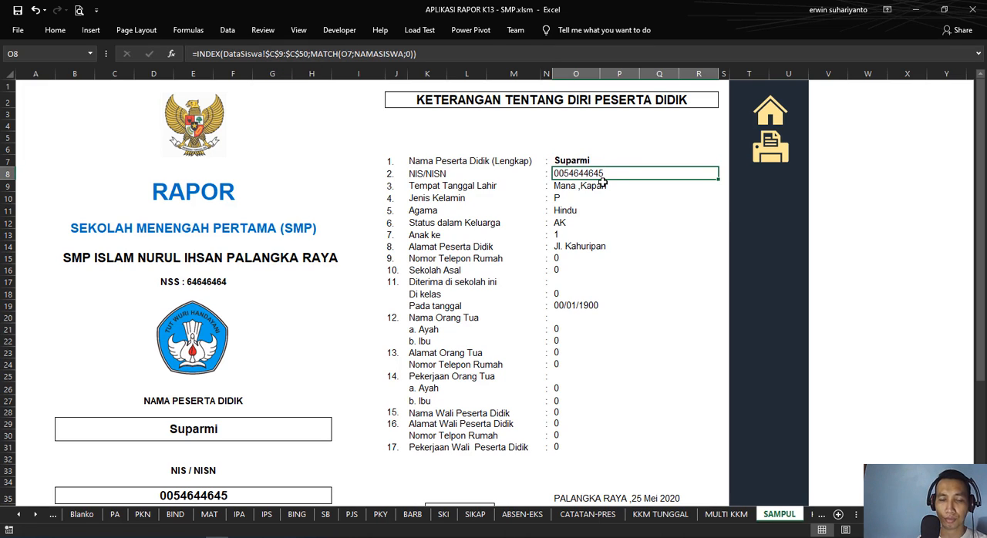
{"action": "left_click", "coordinate": [35, 515]}
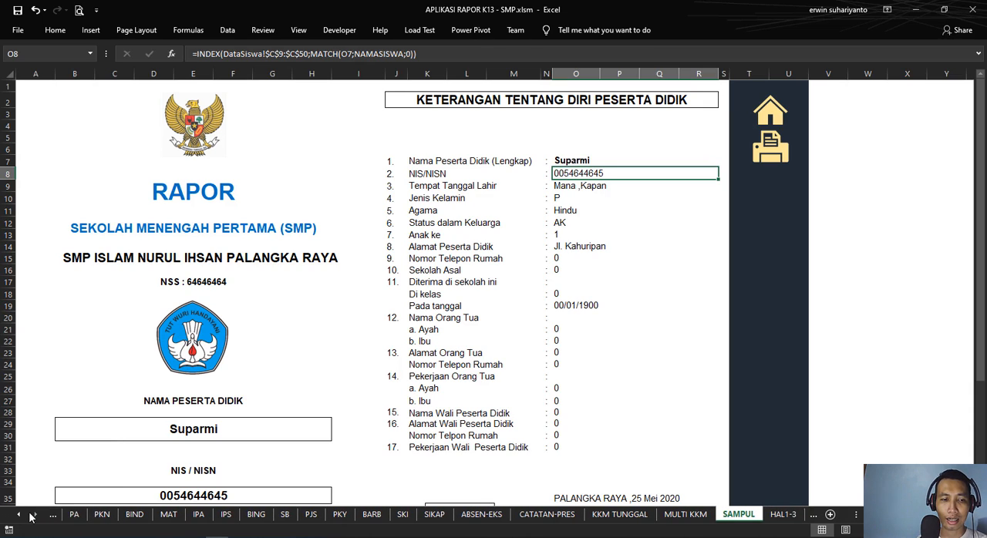
{"action": "left_click", "coordinate": [763, 122]}
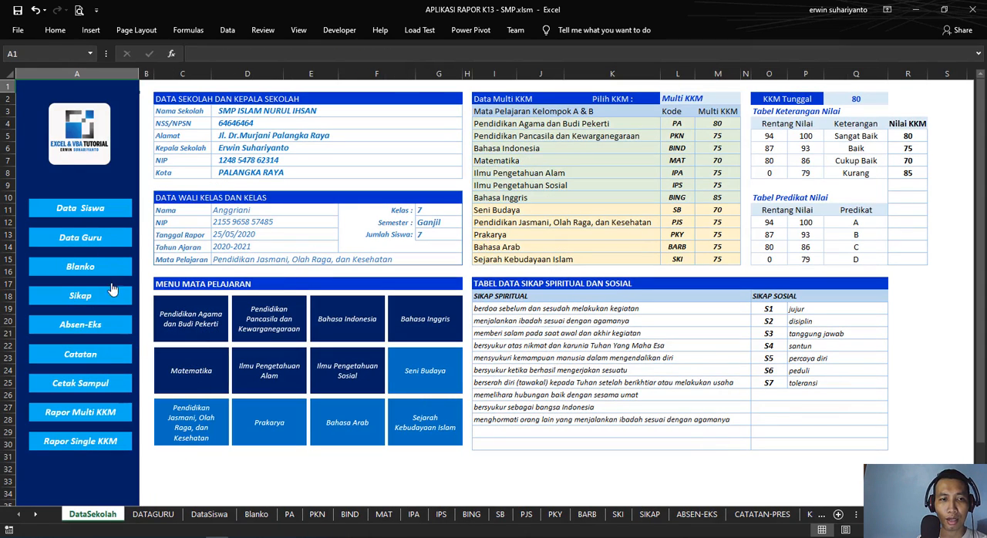
Step: Check the first student's NISN and name in C9 and D9 of DataSiswa, and return to the DataSekolah home page
{"action": "left_click", "coordinate": [97, 217]}
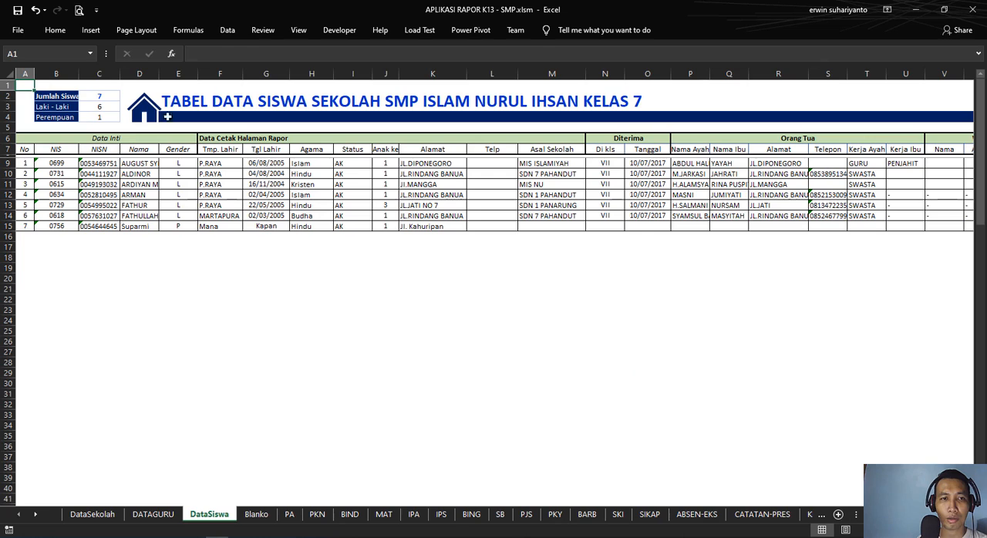
{"action": "left_click", "coordinate": [102, 163]}
{"action": "left_click", "coordinate": [136, 163]}
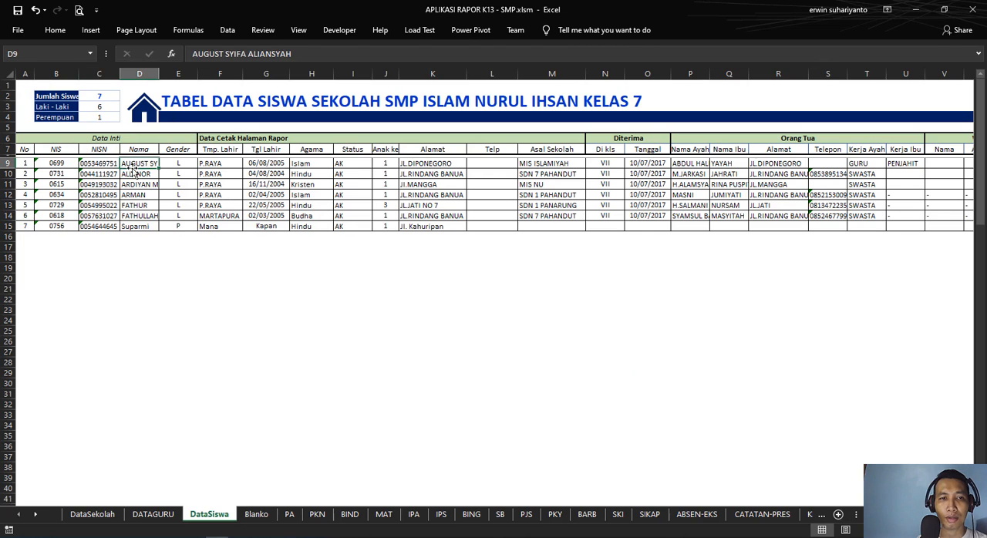
{"action": "left_click", "coordinate": [97, 163]}
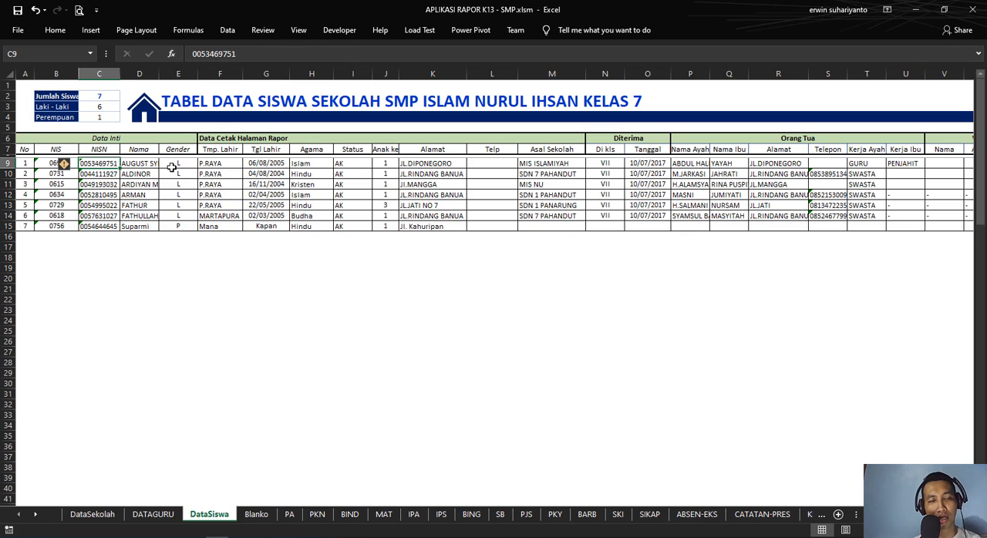
{"action": "left_click", "coordinate": [148, 114]}
Step: Go to the SAMPUL cover and examine the INDEX and MATCH formula behind the NIS/NISN in O8
{"action": "left_click", "coordinate": [102, 377]}
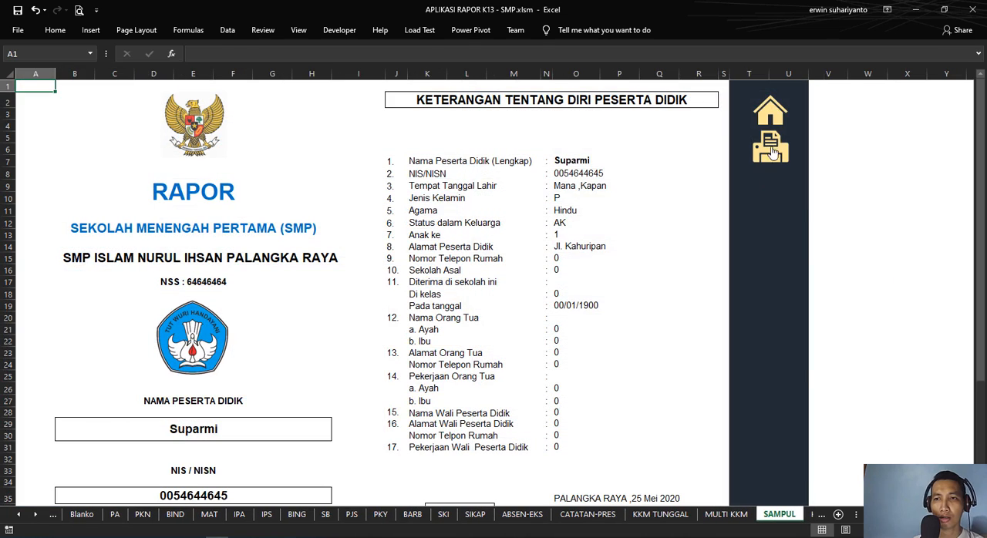
{"action": "left_click", "coordinate": [601, 173]}
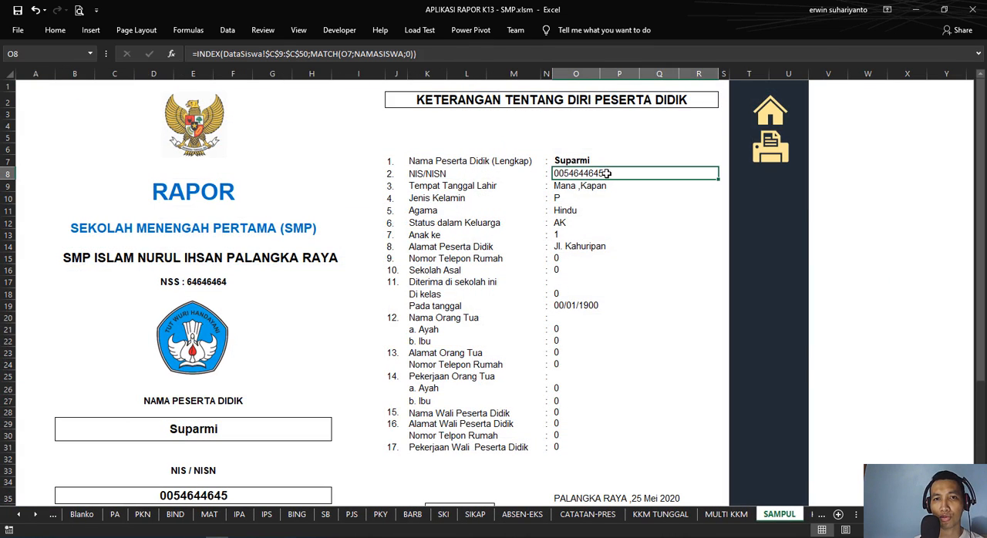
{"action": "left_click", "coordinate": [428, 51]}
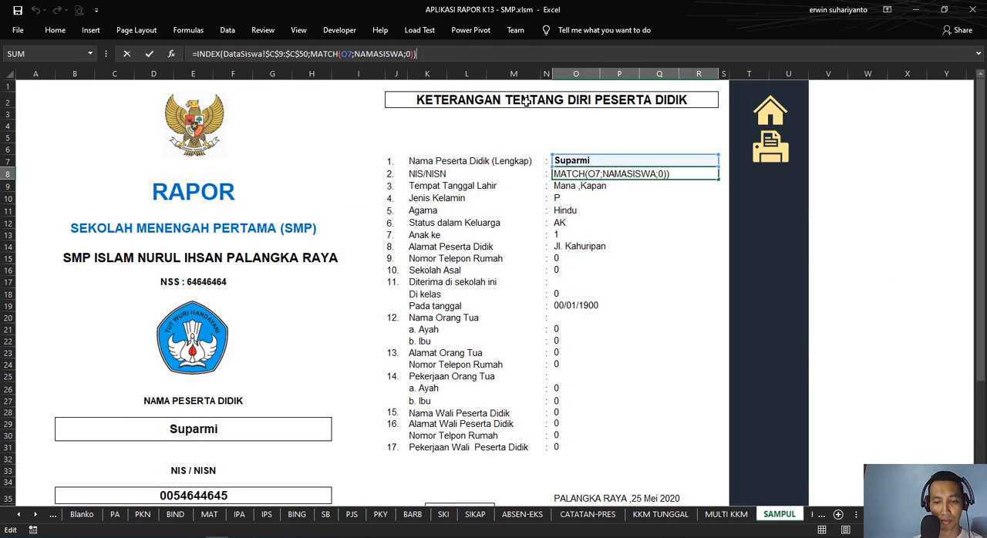
{"action": "key", "text": "Return"}
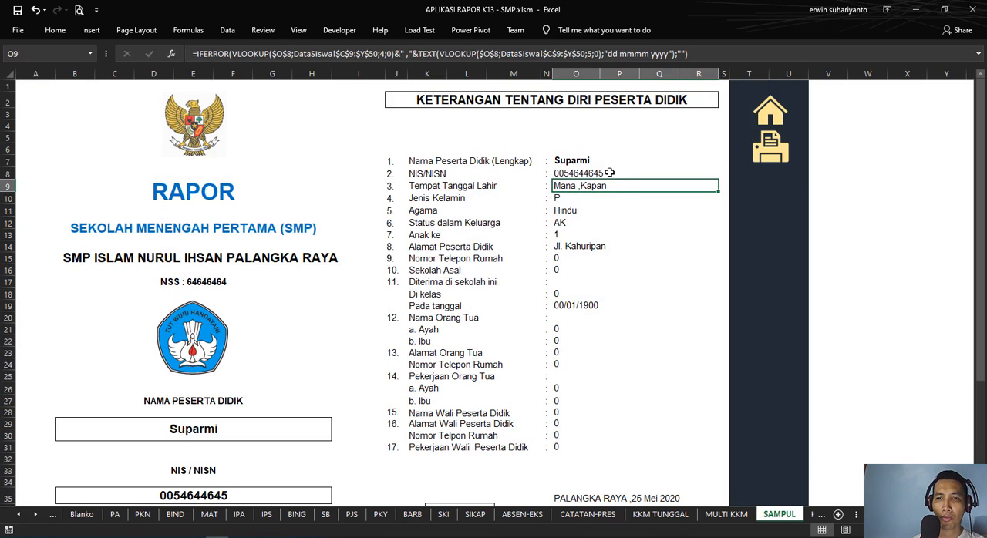
Step: Inspect the VLOOKUP formulas that fill the student details on the cover, from O9 down to O31
{"action": "left_click", "coordinate": [609, 173]}
{"action": "left_click", "coordinate": [606, 185]}
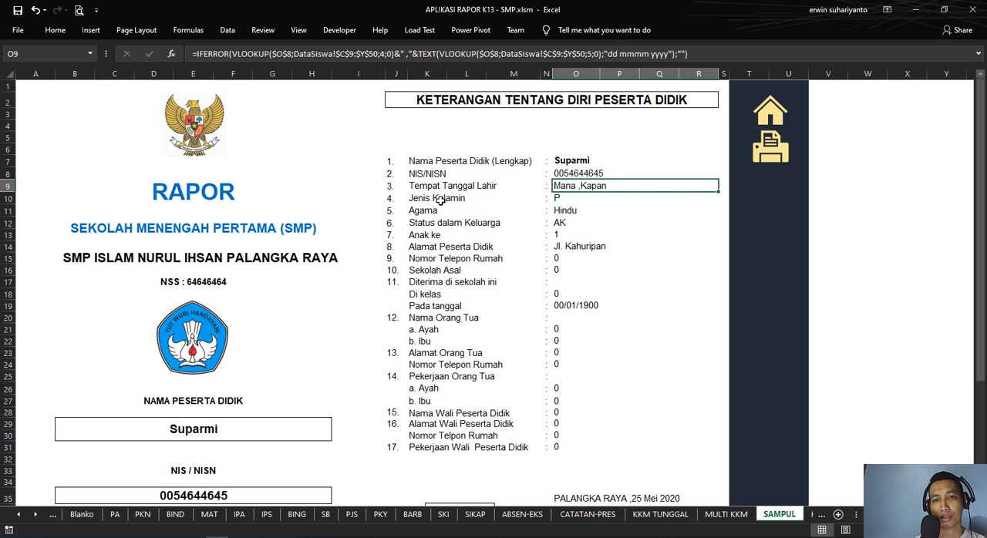
{"action": "left_click", "coordinate": [593, 198]}
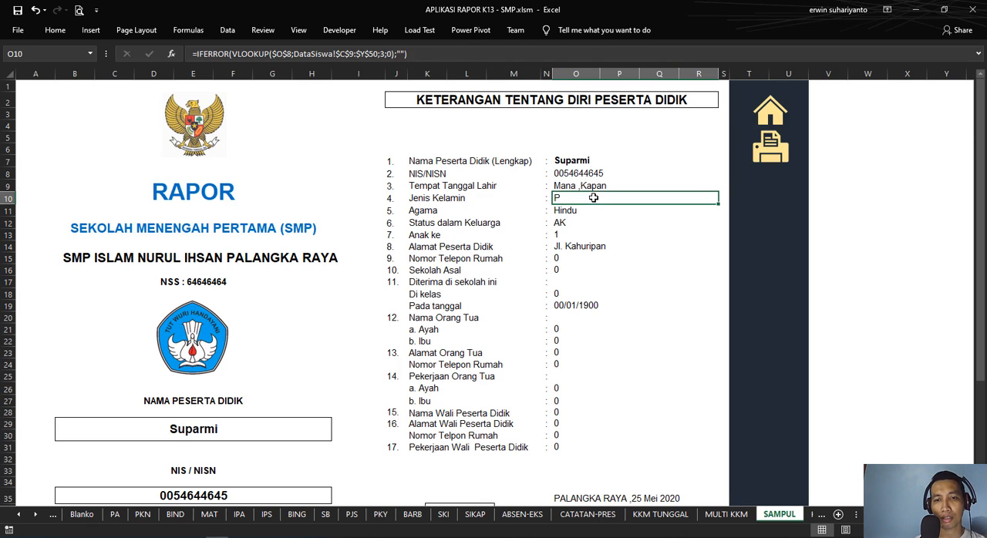
{"action": "left_click", "coordinate": [586, 448]}
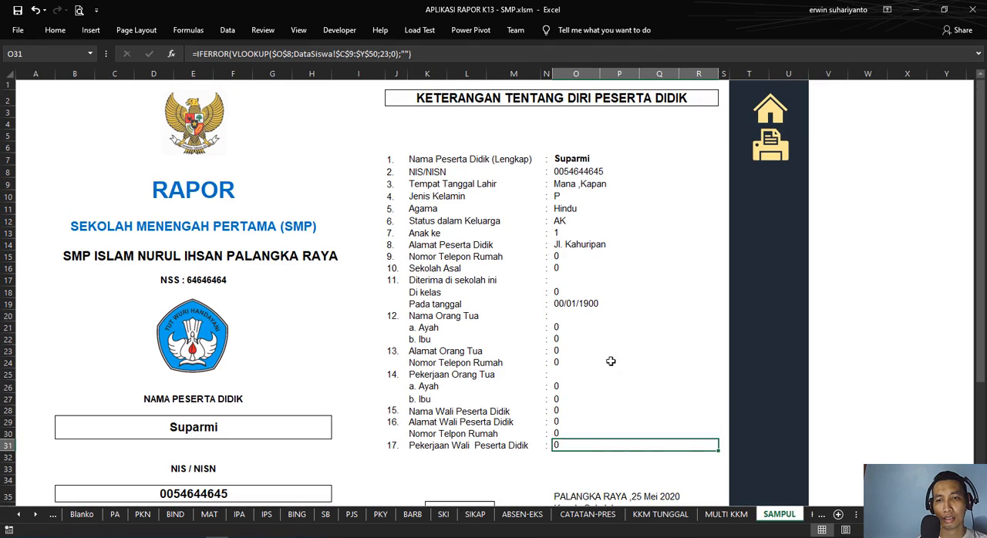
{"action": "left_click_drag", "start_coordinate": [579, 173], "coordinate": [578, 448]}
Step: Choose the second student from the DataSiswa list as the cover's student name in O7
{"action": "left_click", "coordinate": [615, 157]}
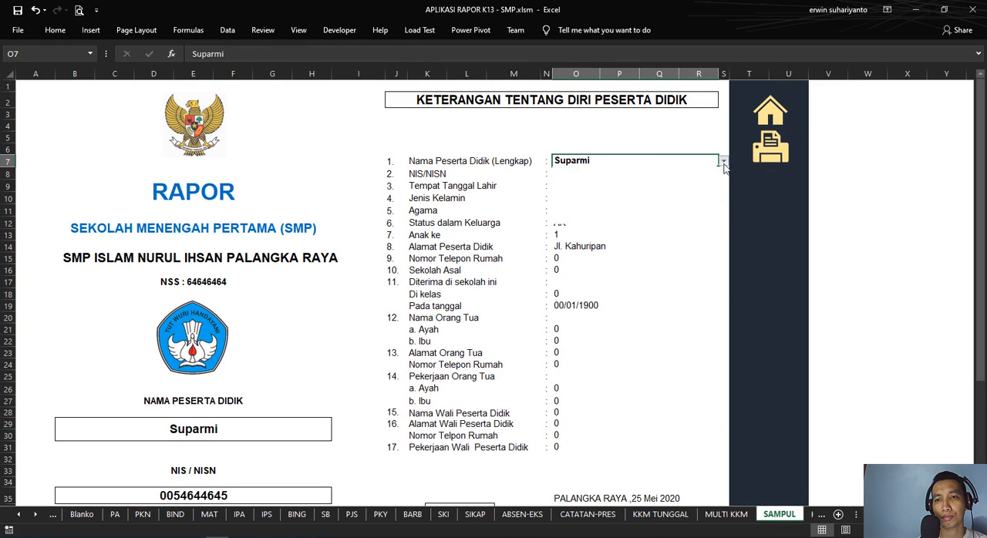
{"action": "left_click", "coordinate": [724, 160]}
{"action": "left_click", "coordinate": [690, 177]}
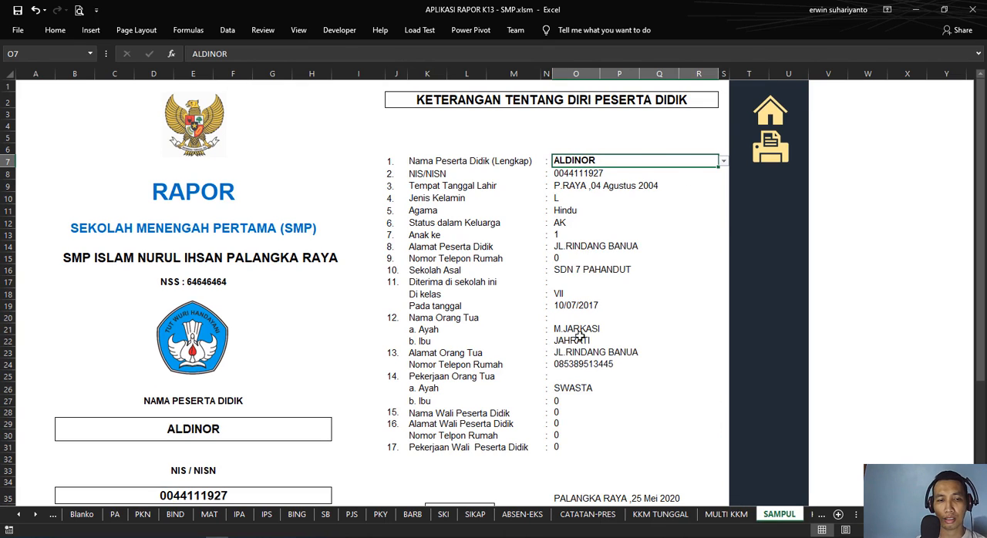
Step: Inspect how the cover's name box in B29 and NIS/NISN box in B35 reference O7 and O8
{"action": "scroll", "coordinate": [568, 337], "scroll_direction": "down", "scroll_amount": 2}
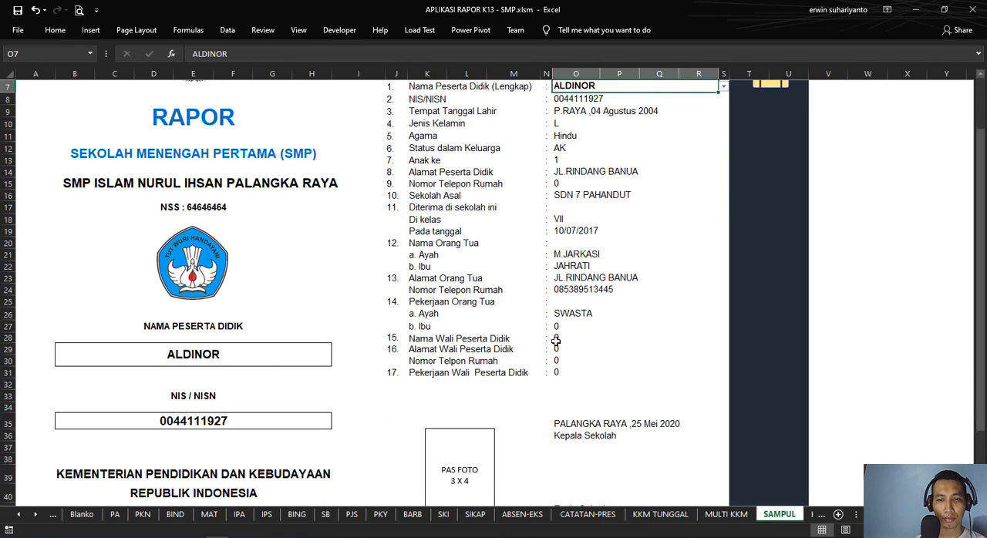
{"action": "left_click", "coordinate": [232, 356]}
{"action": "scroll", "coordinate": [349, 338], "scroll_direction": "up", "scroll_amount": 2}
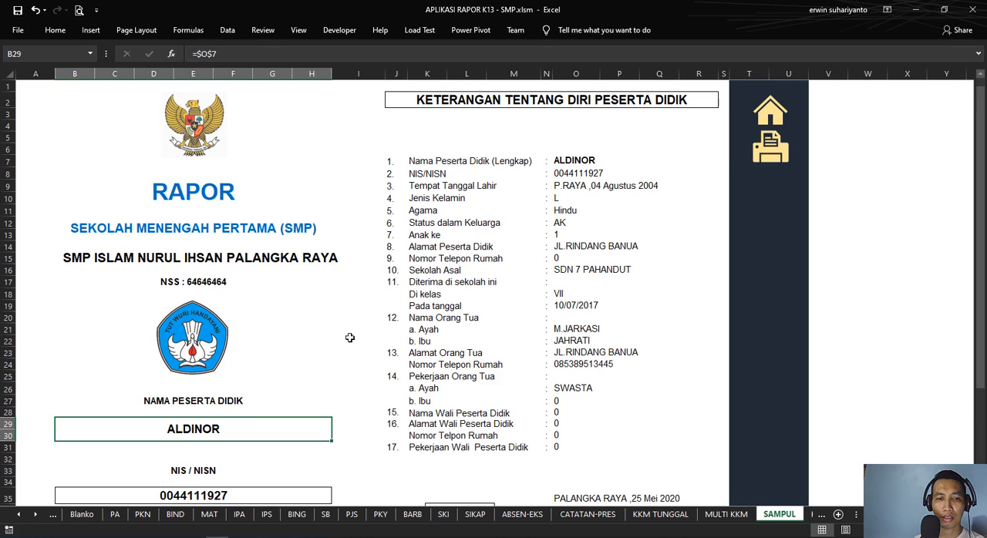
{"action": "left_click", "coordinate": [579, 159]}
{"action": "scroll", "coordinate": [575, 159], "scroll_direction": "down", "scroll_amount": 2}
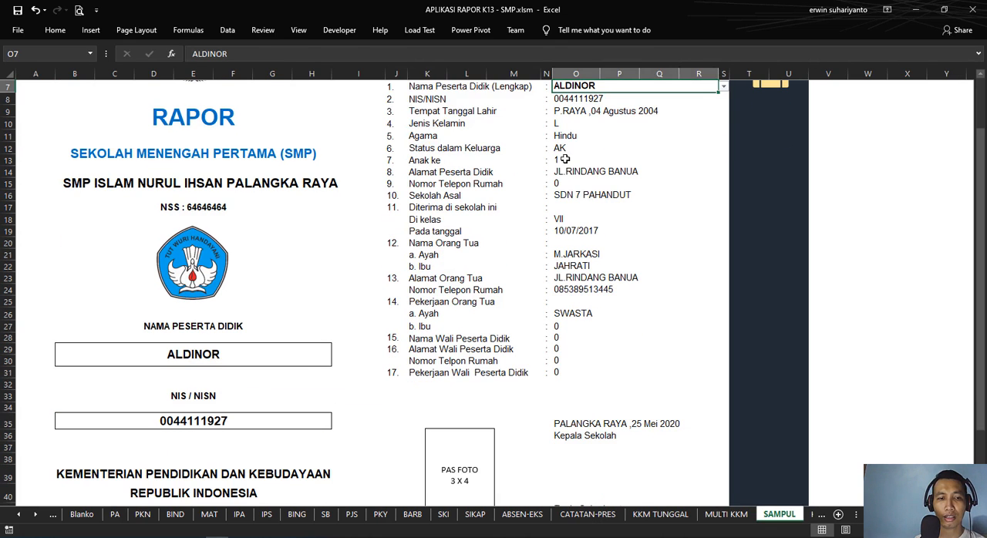
{"action": "left_click", "coordinate": [231, 424]}
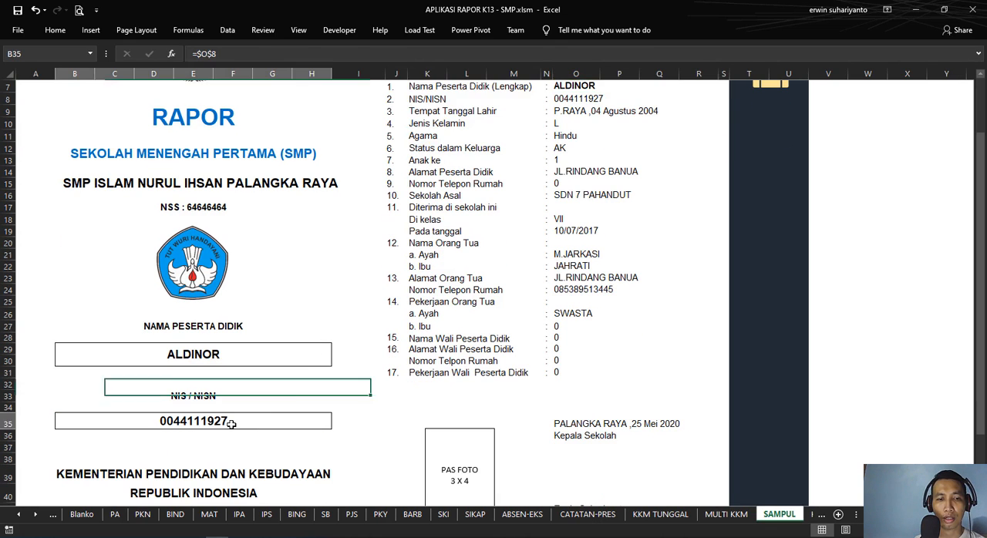
{"action": "scroll", "coordinate": [606, 270], "scroll_direction": "up", "scroll_amount": 2}
Step: Inspect the ministry title lines in B39 and B40, and the footer cells A47 and B47 of the cover
{"action": "scroll", "coordinate": [438, 308], "scroll_direction": "down", "scroll_amount": 3}
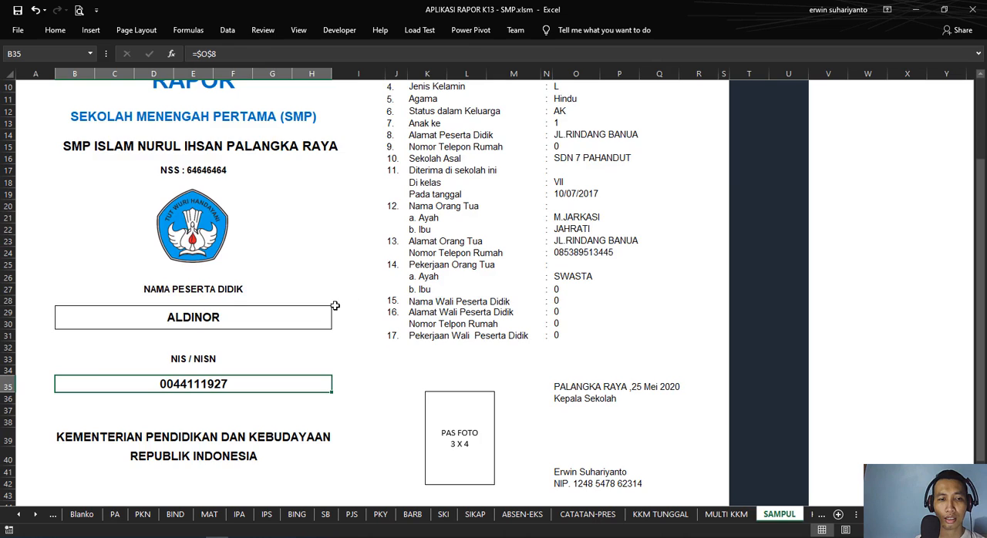
{"action": "scroll", "coordinate": [333, 306], "scroll_direction": "down", "scroll_amount": 3}
{"action": "left_click", "coordinate": [94, 331]}
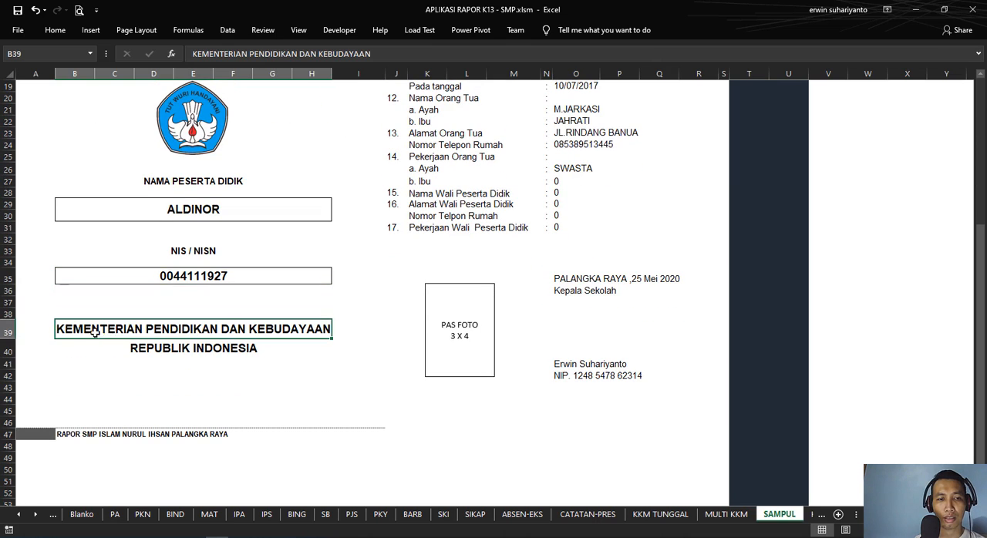
{"action": "left_click", "coordinate": [218, 345]}
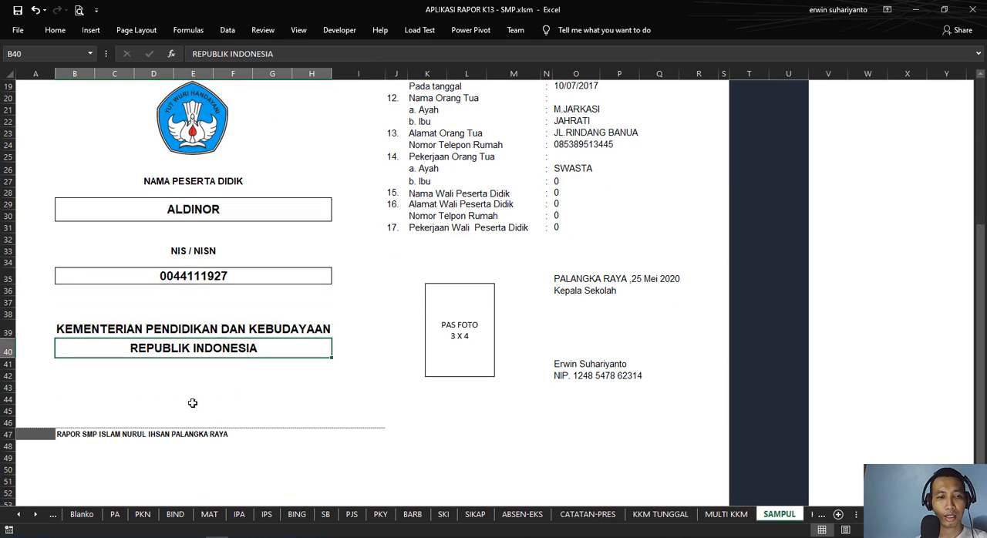
{"action": "left_click", "coordinate": [57, 437]}
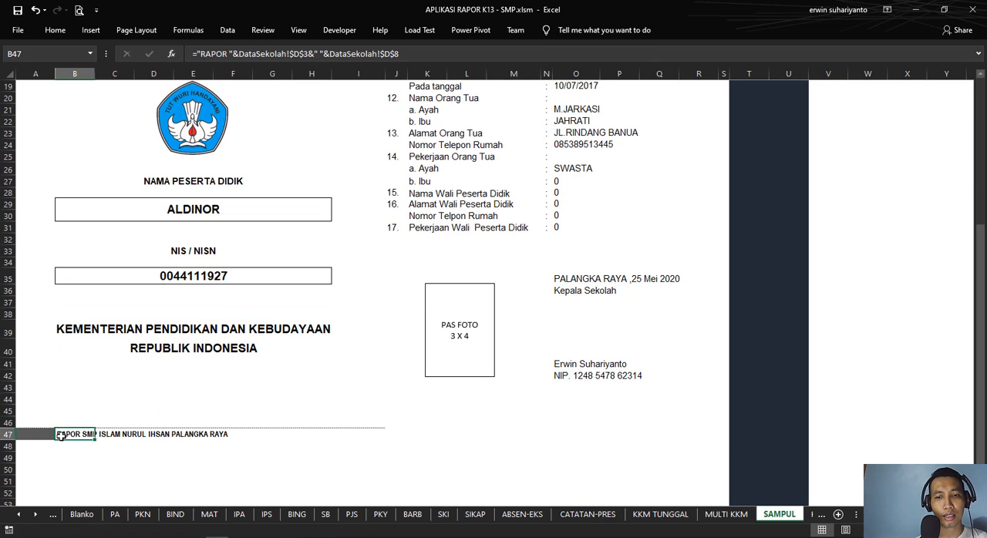
{"action": "left_click", "coordinate": [36, 437]}
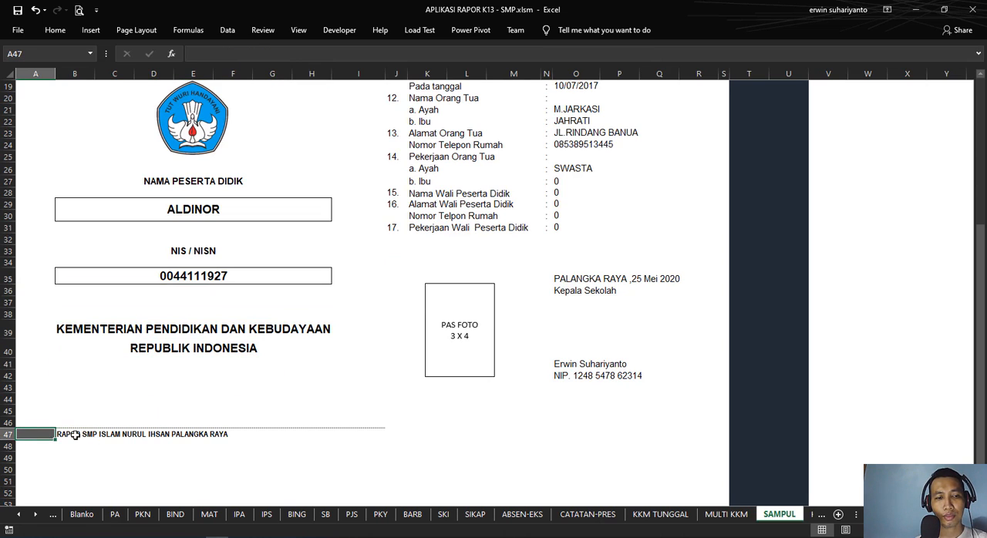
{"action": "left_click", "coordinate": [68, 436]}
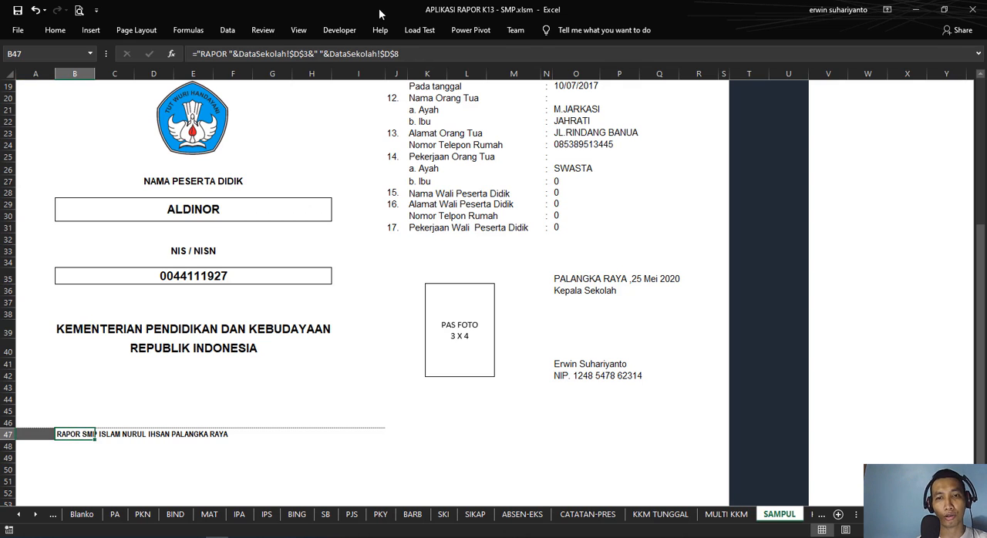
Step: Open the cover's print preview, view the full page including its footer, and return to the sheet
{"action": "scroll", "coordinate": [316, 158], "scroll_direction": "up", "scroll_amount": 6}
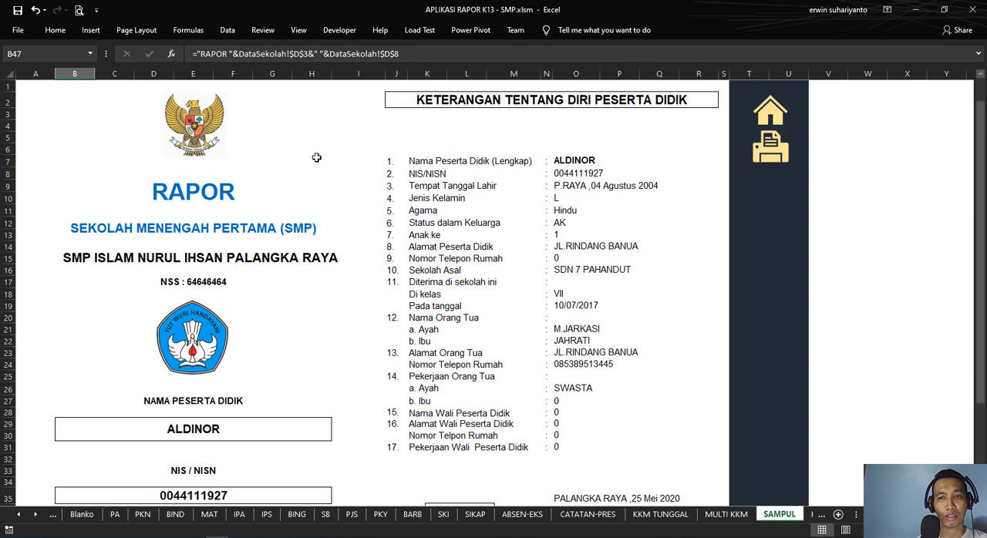
{"action": "left_click", "coordinate": [78, 10]}
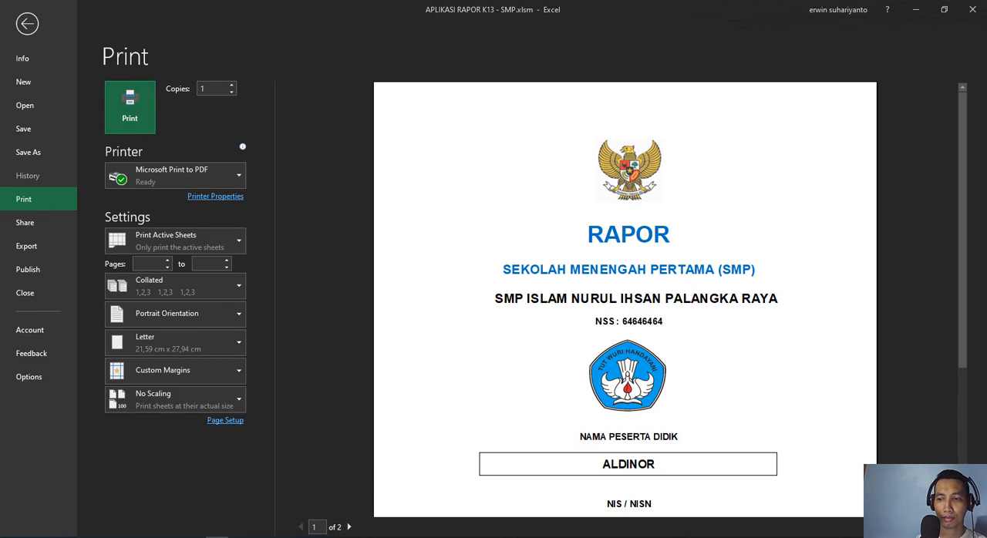
{"action": "left_click", "coordinate": [720, 327]}
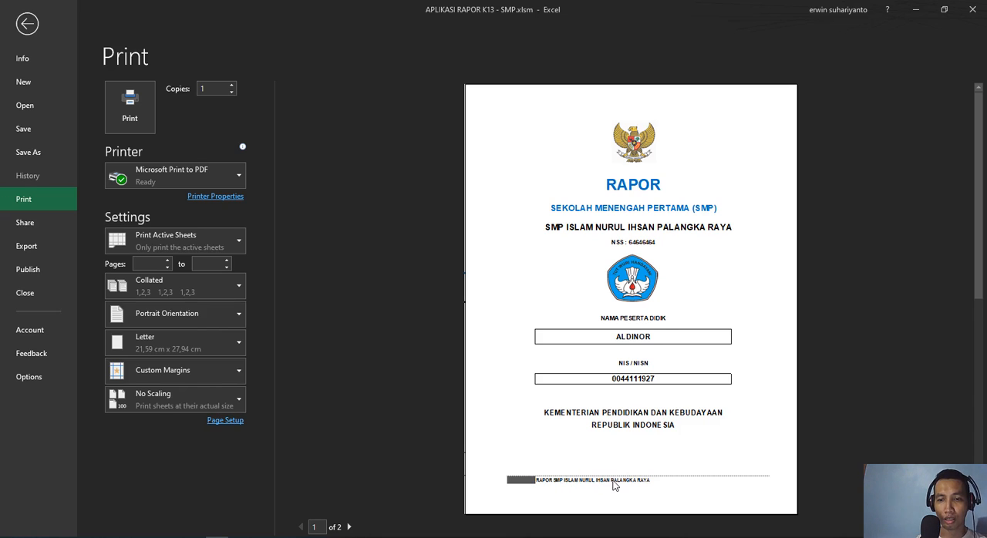
{"action": "left_click", "coordinate": [29, 26]}
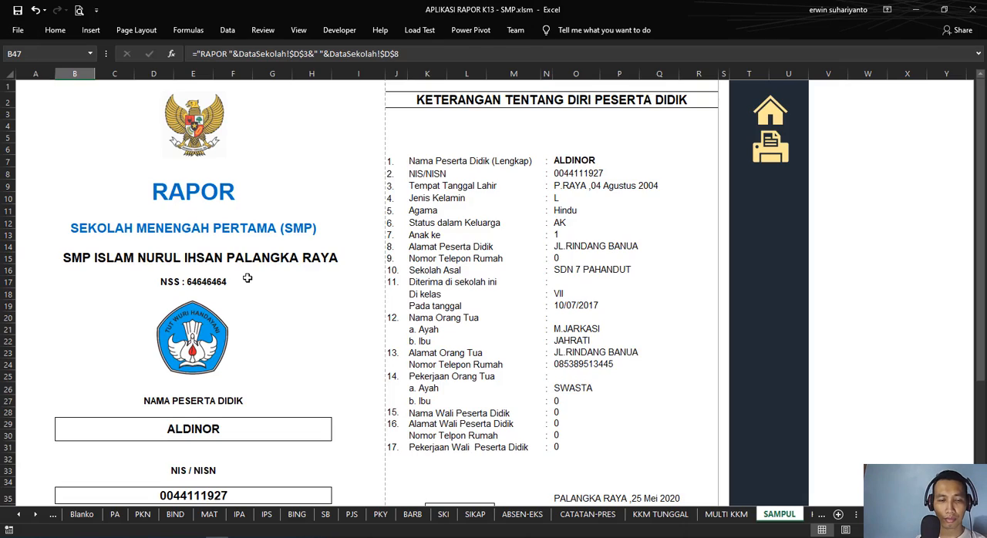
Step: Examine the B47 footer formula that joins "RAPOR" with DataSekolah cells D3 and D8, leaving it as it is
{"action": "scroll", "coordinate": [242, 282], "scroll_direction": "down", "scroll_amount": 8}
{"action": "left_click", "coordinate": [73, 378]}
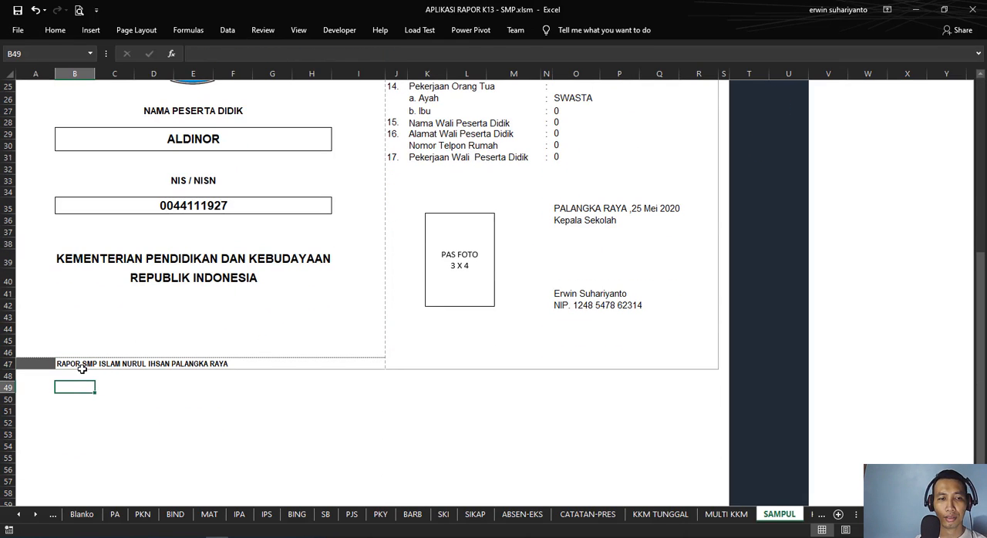
{"action": "left_click", "coordinate": [80, 364]}
{"action": "left_click", "coordinate": [404, 54]}
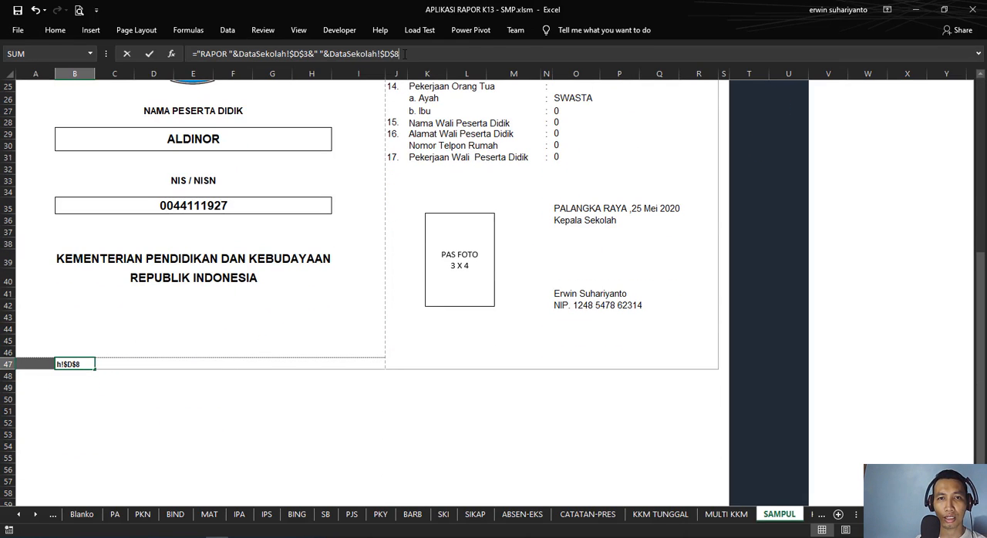
{"action": "key", "text": "Return"}
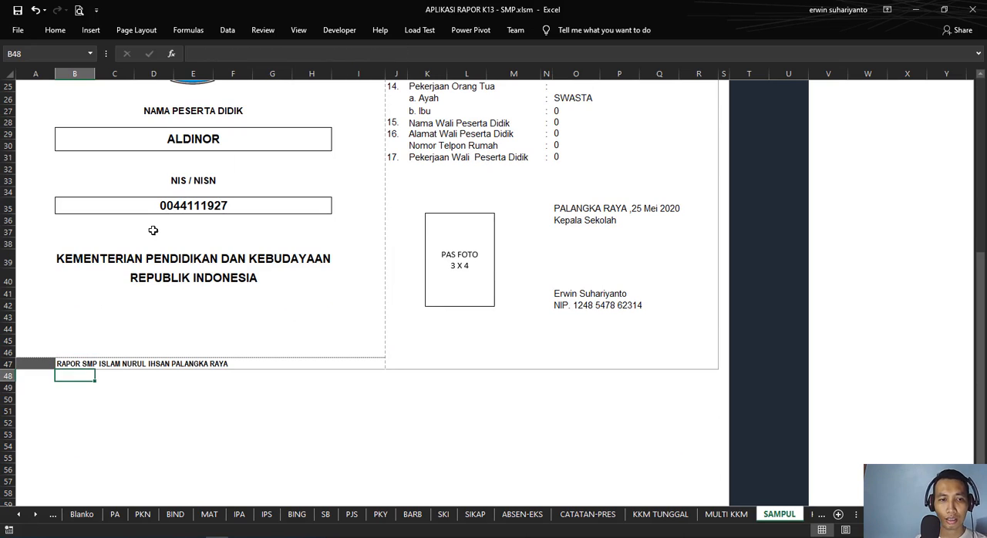
{"action": "left_click", "coordinate": [71, 365]}
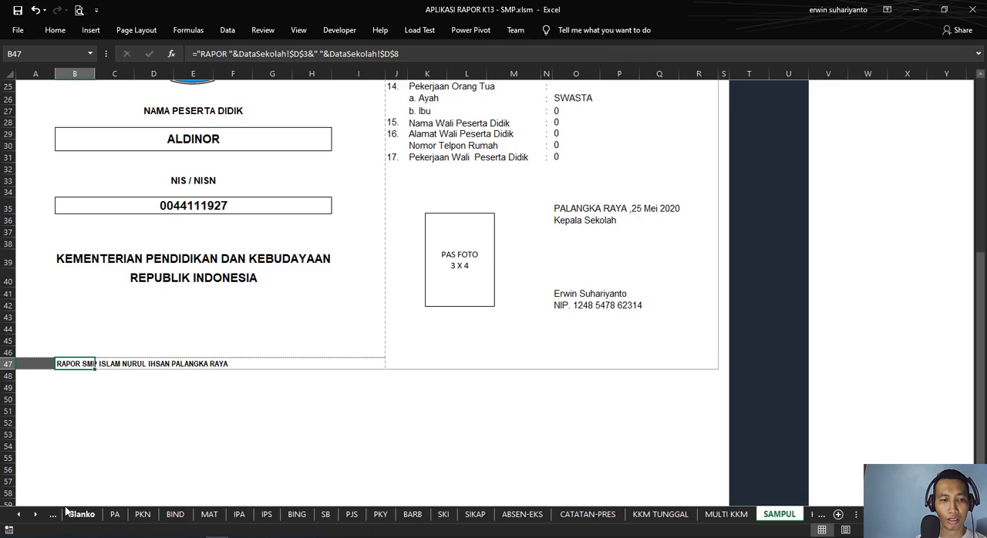
Step: Check the school name in D3 of DataSekolah, and return to the SAMPUL cover to compare it with the footer in B47
{"action": "scroll", "coordinate": [459, 190], "scroll_direction": "up", "scroll_amount": 8}
{"action": "left_click", "coordinate": [770, 114]}
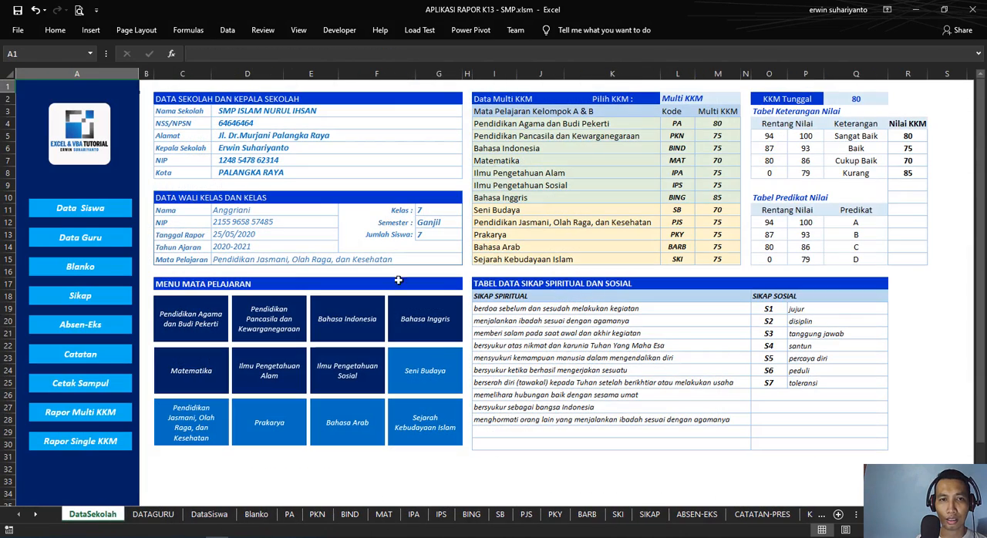
{"action": "left_click", "coordinate": [264, 113]}
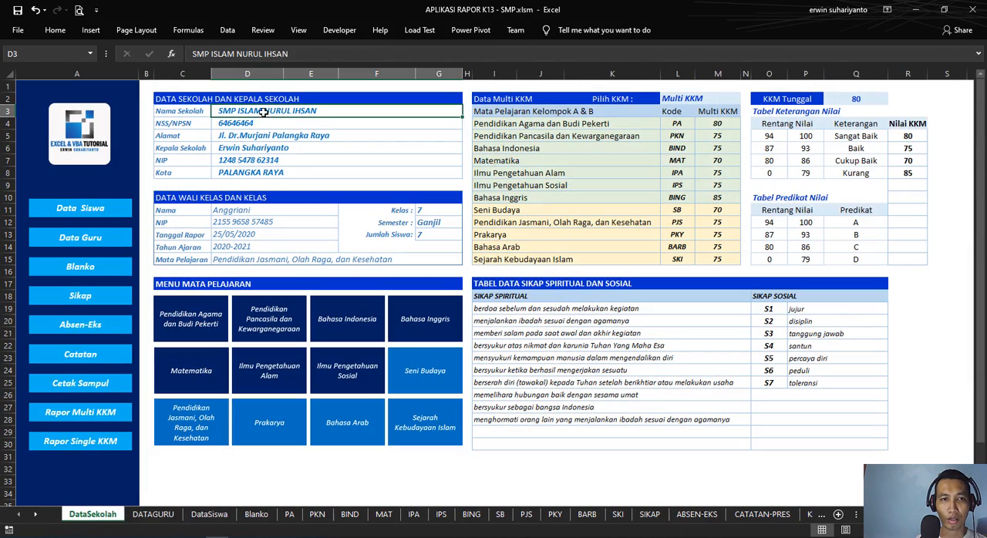
{"action": "left_click", "coordinate": [97, 385]}
{"action": "scroll", "coordinate": [203, 444], "scroll_direction": "down", "scroll_amount": 6}
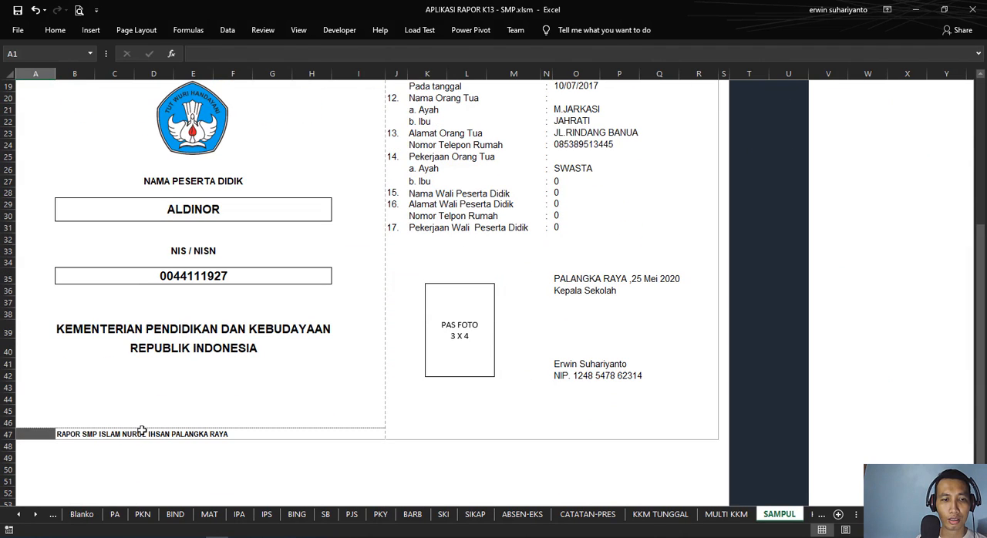
{"action": "left_click", "coordinate": [80, 433]}
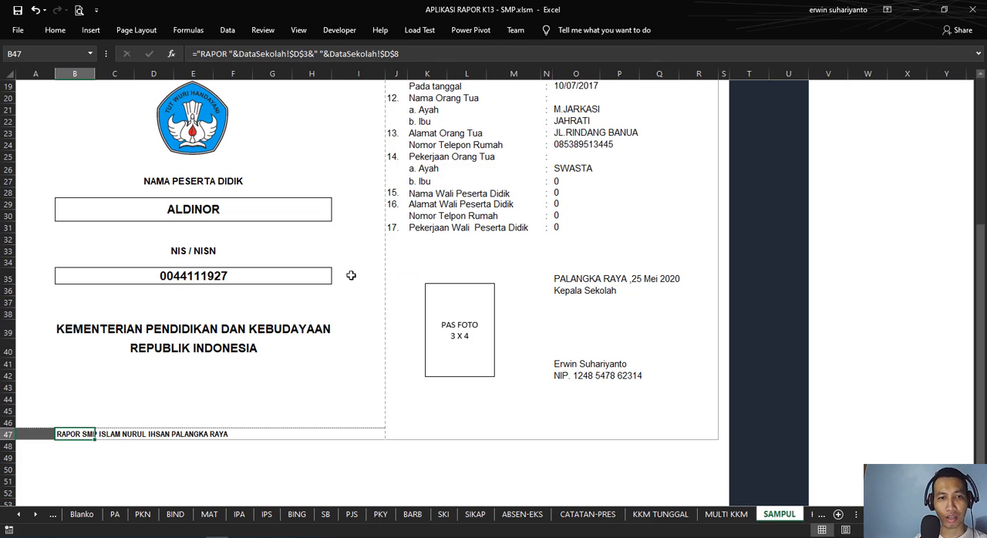
{"action": "left_click", "coordinate": [255, 386]}
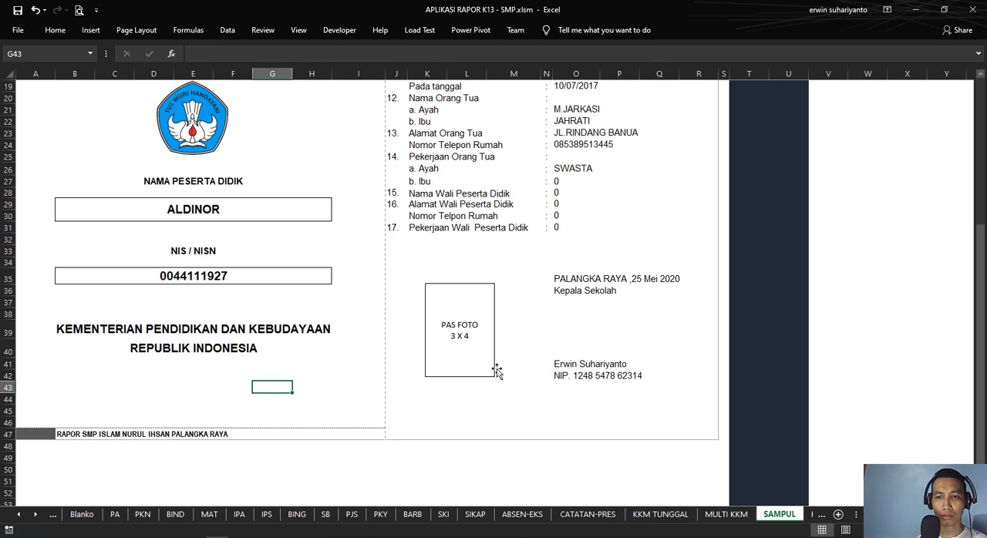
Step: Examine the O35 formula of the cover's signature block, which joins the city in DataSekolah D8 with the date in D13
{"action": "scroll", "coordinate": [543, 360], "scroll_direction": "up", "scroll_amount": 1}
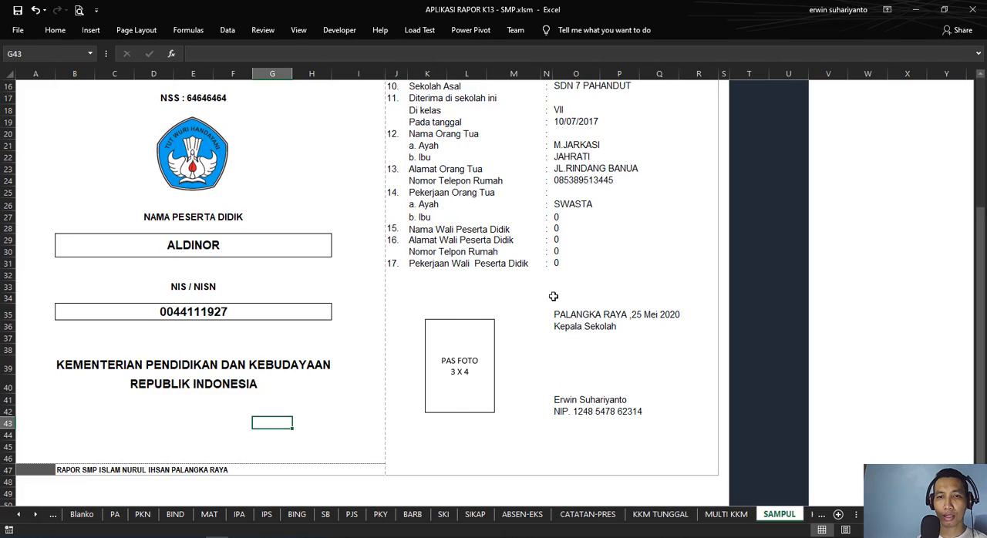
{"action": "scroll", "coordinate": [553, 295], "scroll_direction": "up", "scroll_amount": 1}
{"action": "scroll", "coordinate": [572, 289], "scroll_direction": "down", "scroll_amount": 1}
{"action": "scroll", "coordinate": [572, 288], "scroll_direction": "up", "scroll_amount": 5}
{"action": "scroll", "coordinate": [484, 294], "scroll_direction": "down", "scroll_amount": 7}
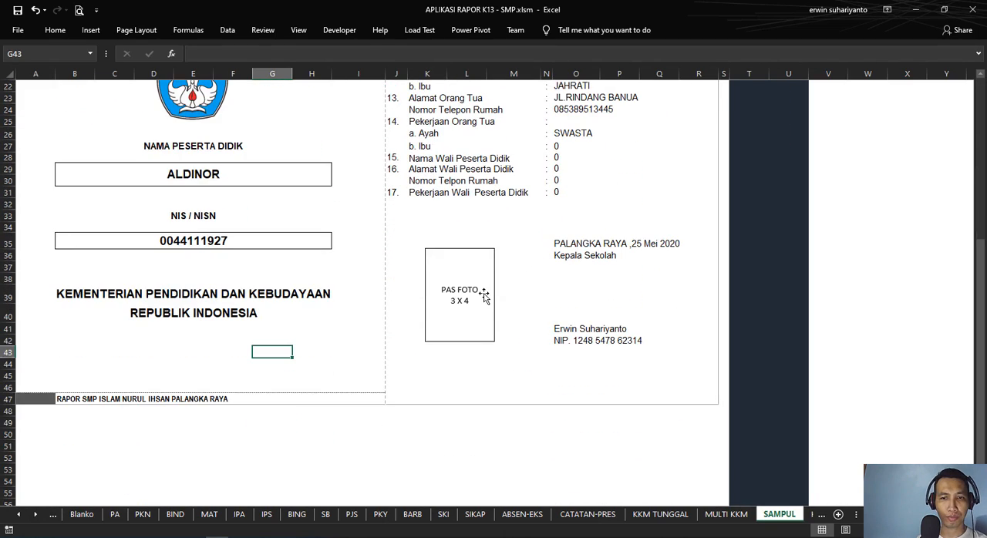
{"action": "scroll", "coordinate": [531, 286], "scroll_direction": "up", "scroll_amount": 3}
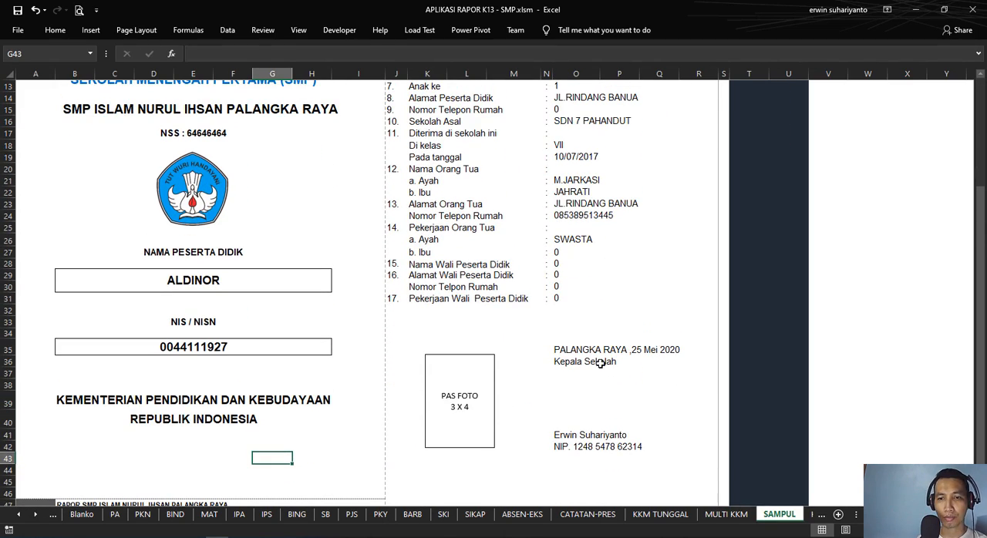
{"action": "left_click", "coordinate": [575, 350]}
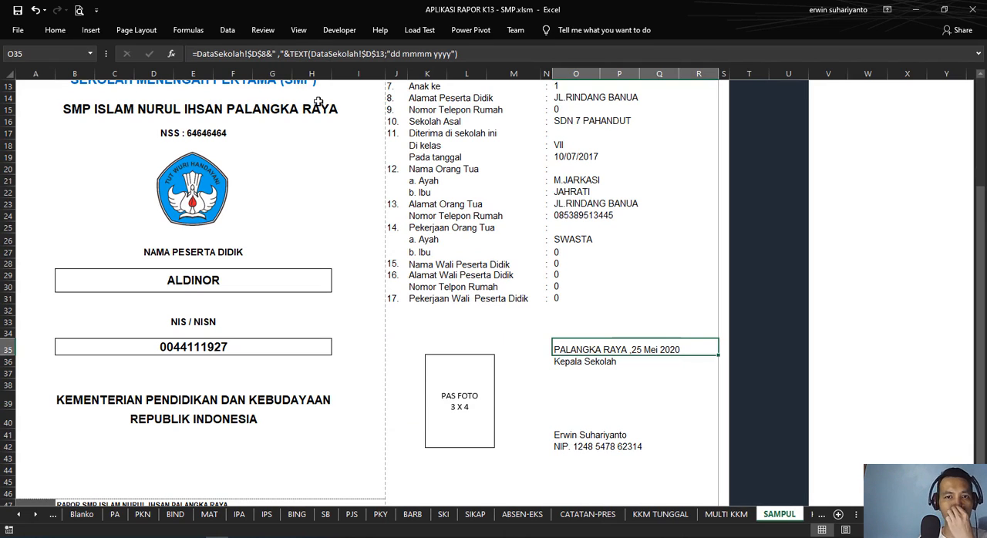
Step: Check the report date in D13 of DataSekolah, and return to the place-and-date formula in O35 of the SAMPUL cover
{"action": "left_click", "coordinate": [23, 515]}
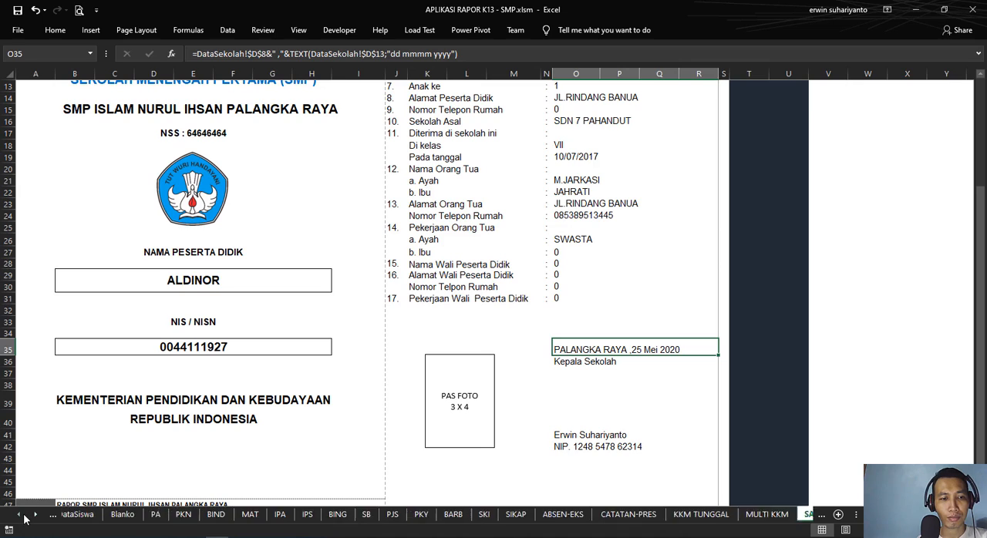
{"action": "left_click", "coordinate": [23, 515]}
{"action": "left_click", "coordinate": [24, 515]}
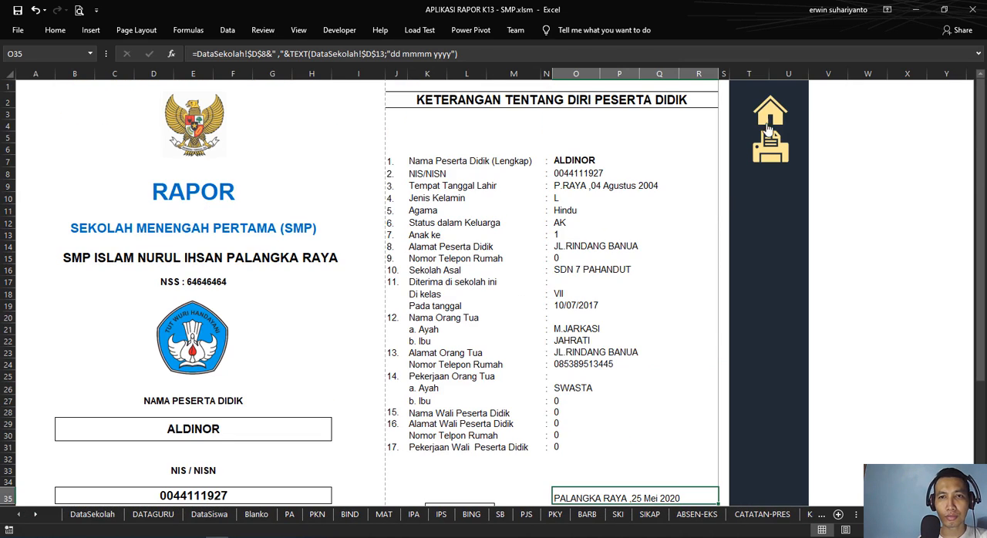
{"action": "left_click", "coordinate": [769, 127]}
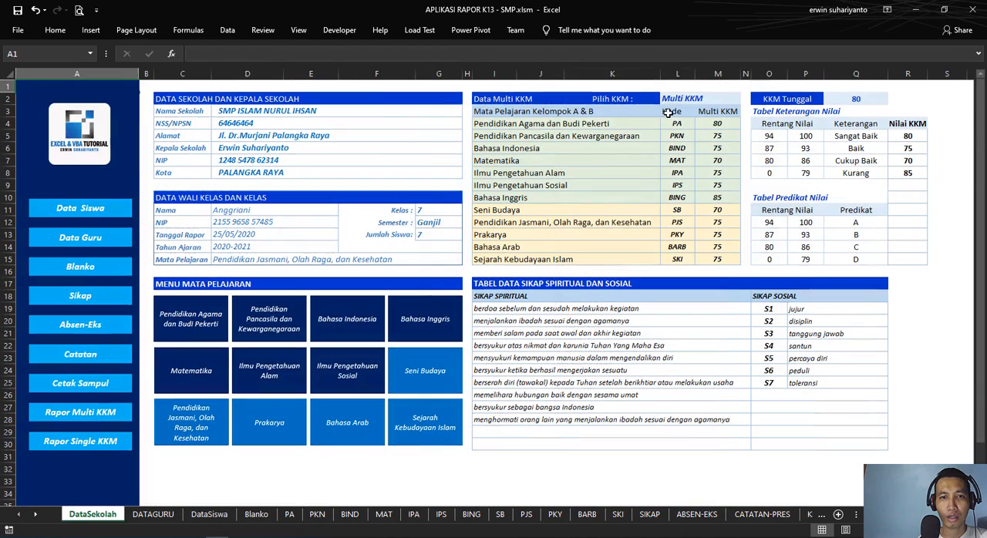
{"action": "left_click", "coordinate": [230, 235]}
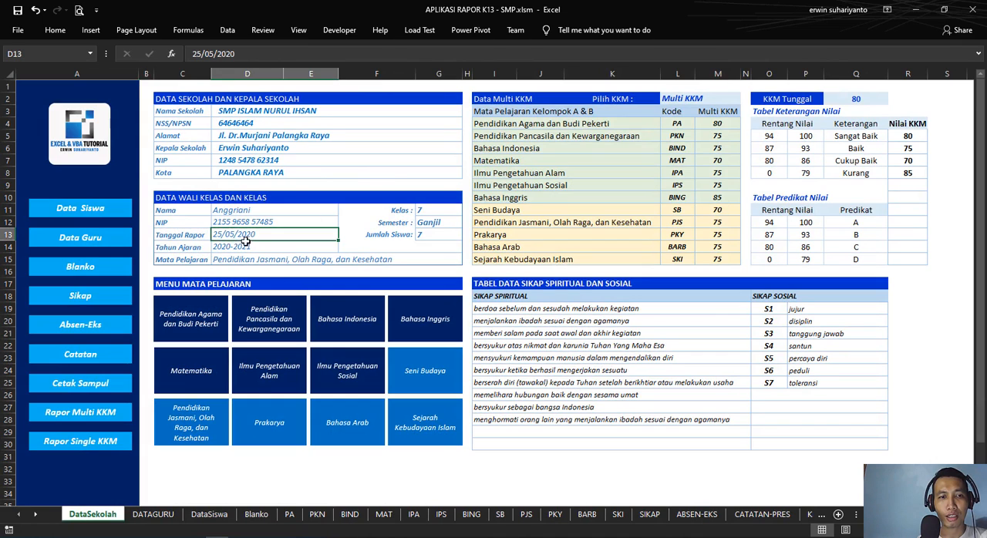
{"action": "left_click", "coordinate": [77, 383]}
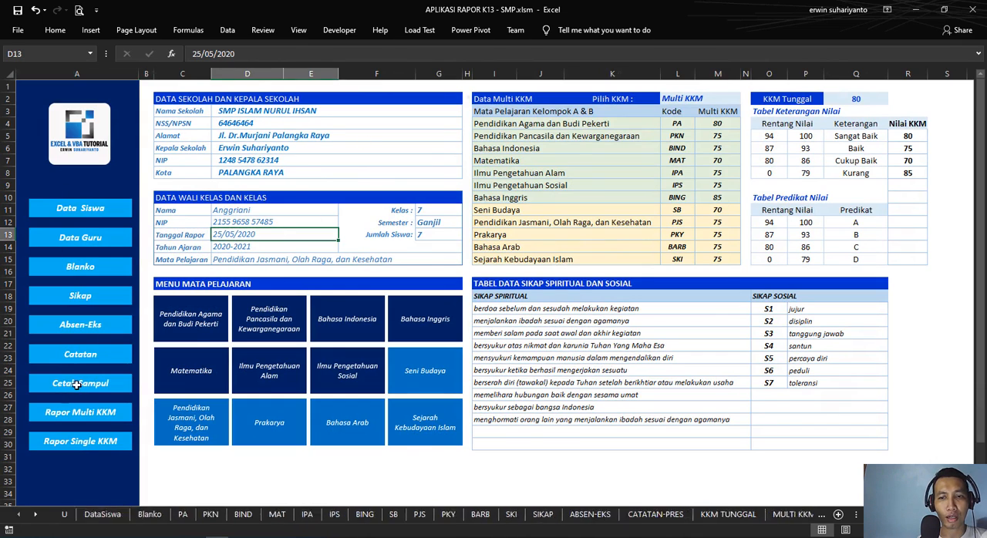
{"action": "scroll", "coordinate": [605, 405], "scroll_direction": "down", "scroll_amount": 4}
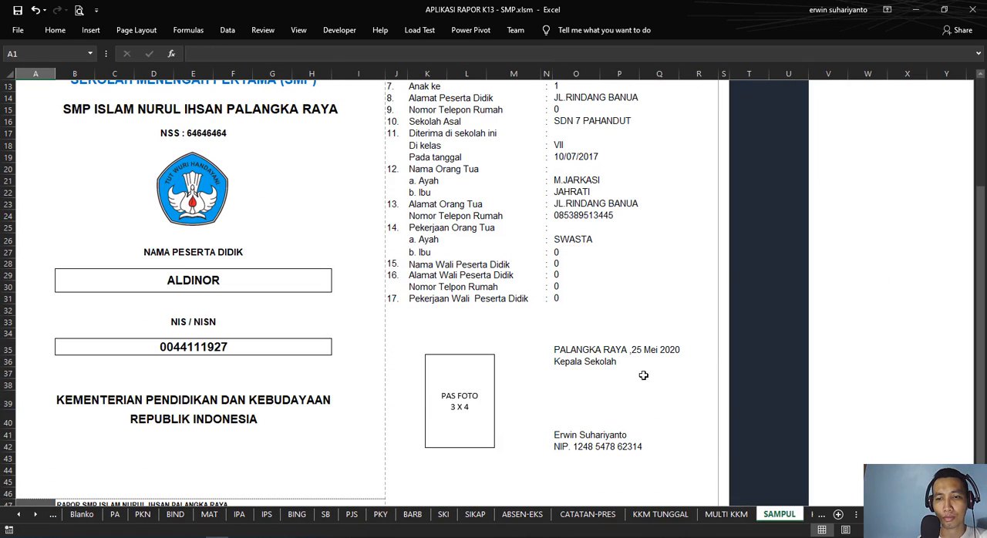
{"action": "left_click", "coordinate": [590, 349]}
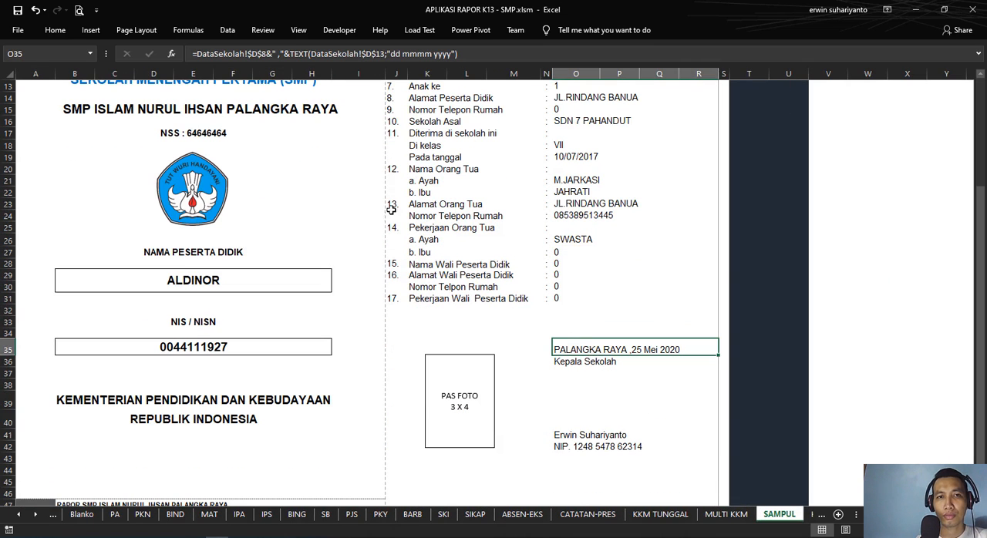
Step: Inspect the principal's title, name and NIP cells O36, O41 and O42 in the cover's signature block
{"action": "left_click", "coordinate": [598, 362]}
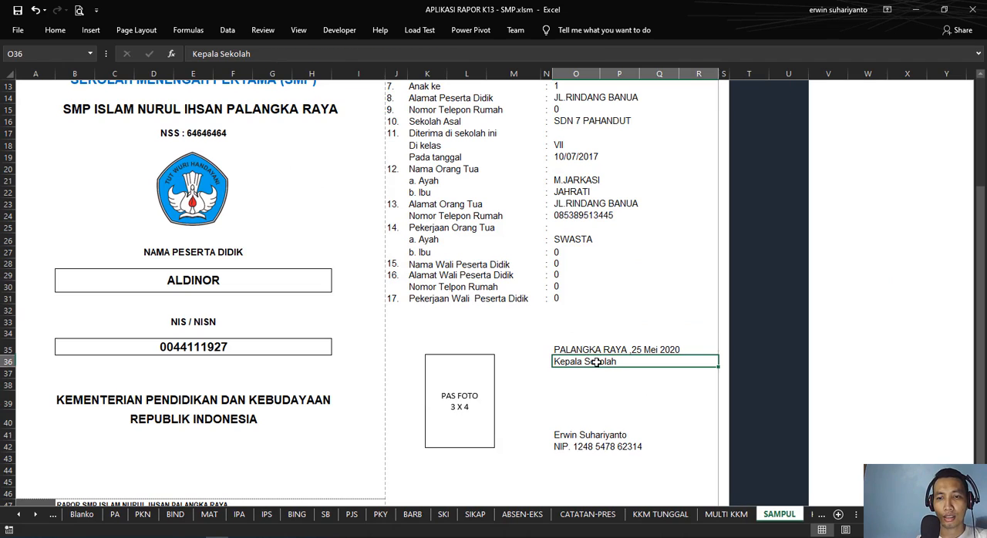
{"action": "left_click", "coordinate": [585, 446]}
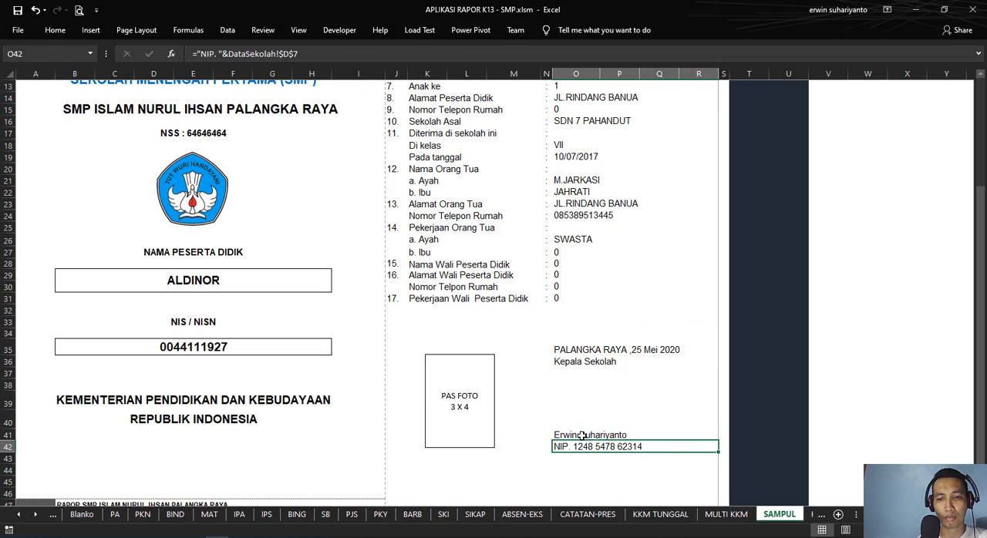
{"action": "left_click", "coordinate": [583, 435]}
{"action": "scroll", "coordinate": [653, 219], "scroll_direction": "up", "scroll_amount": 4}
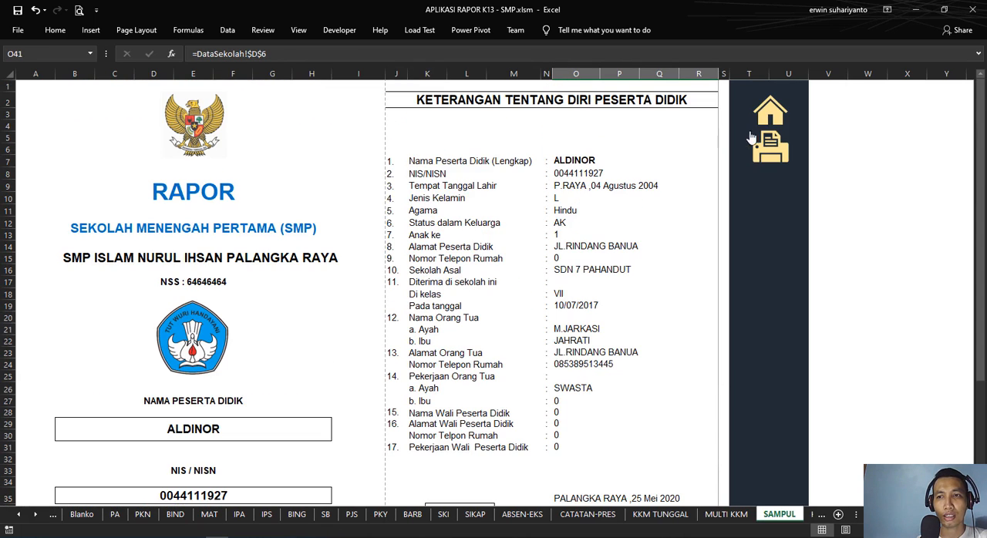
Step: Check the school name, principal's name and NIP in D3, D6 and D7 of DataSekolah, and return to the cover's signature block
{"action": "left_click", "coordinate": [774, 118]}
{"action": "left_click", "coordinate": [260, 111]}
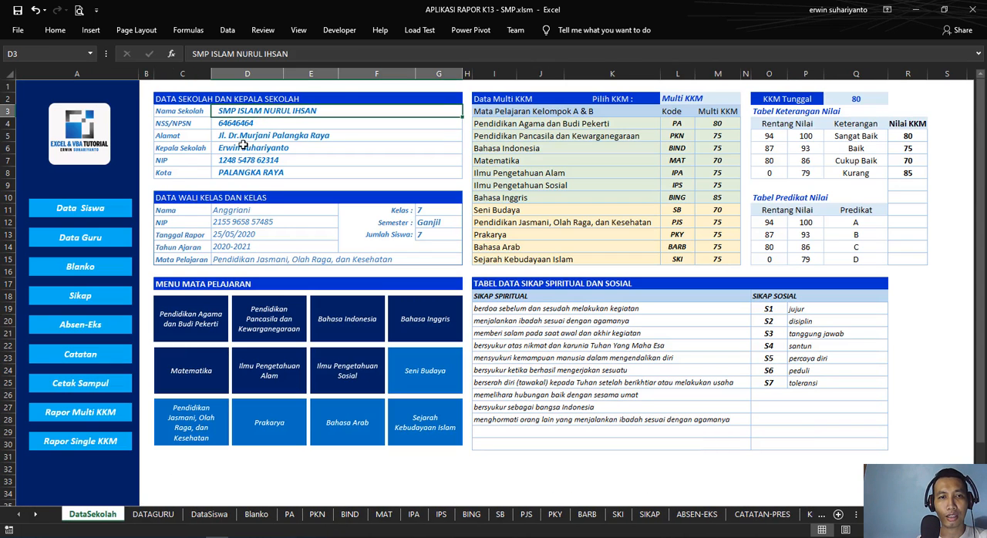
{"action": "left_click", "coordinate": [243, 146]}
{"action": "left_click", "coordinate": [246, 161]}
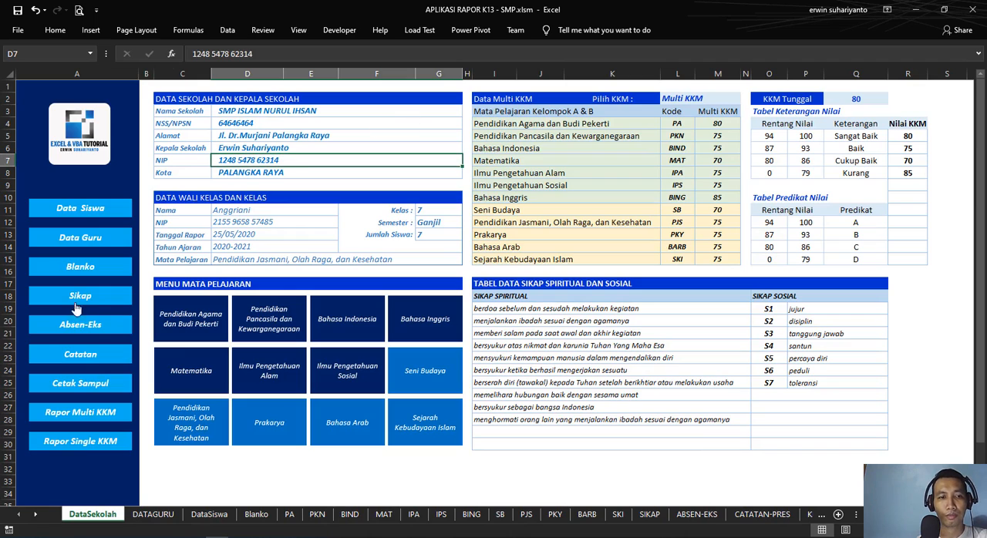
{"action": "left_click", "coordinate": [97, 382]}
{"action": "scroll", "coordinate": [644, 340], "scroll_direction": "down", "scroll_amount": 4}
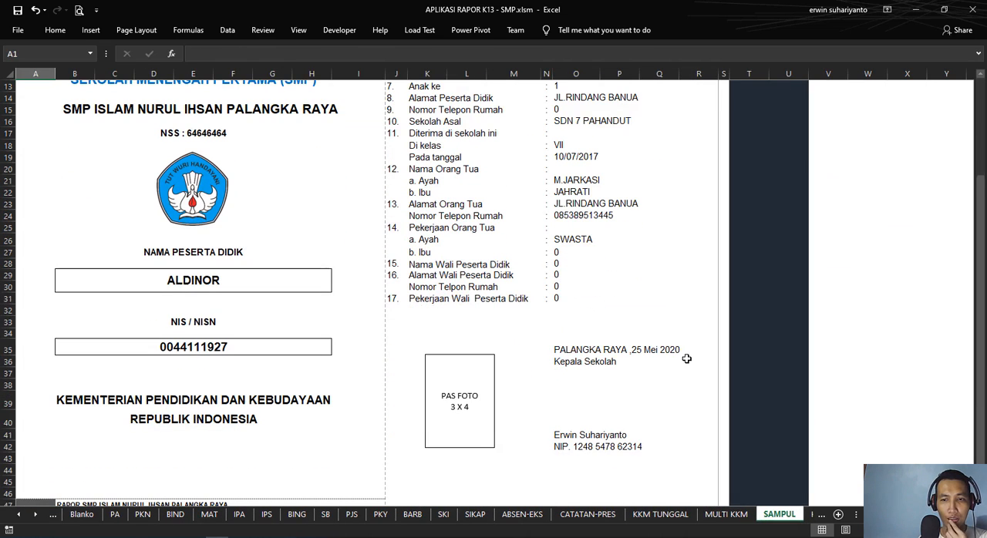
Step: View the first page of the SAMPUL cover in print preview and return to the sheet
{"action": "scroll", "coordinate": [514, 385], "scroll_direction": "up", "scroll_amount": 4}
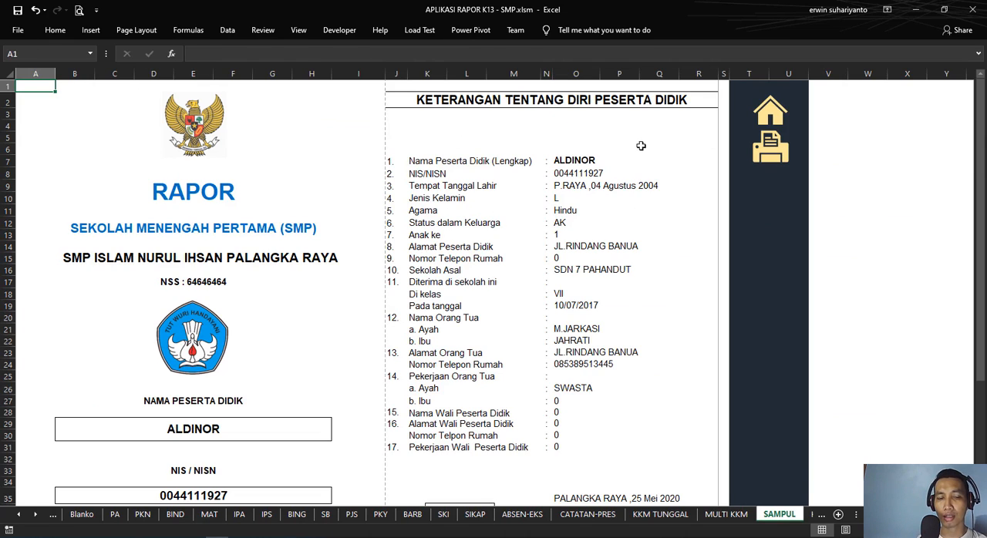
{"action": "left_click", "coordinate": [80, 9]}
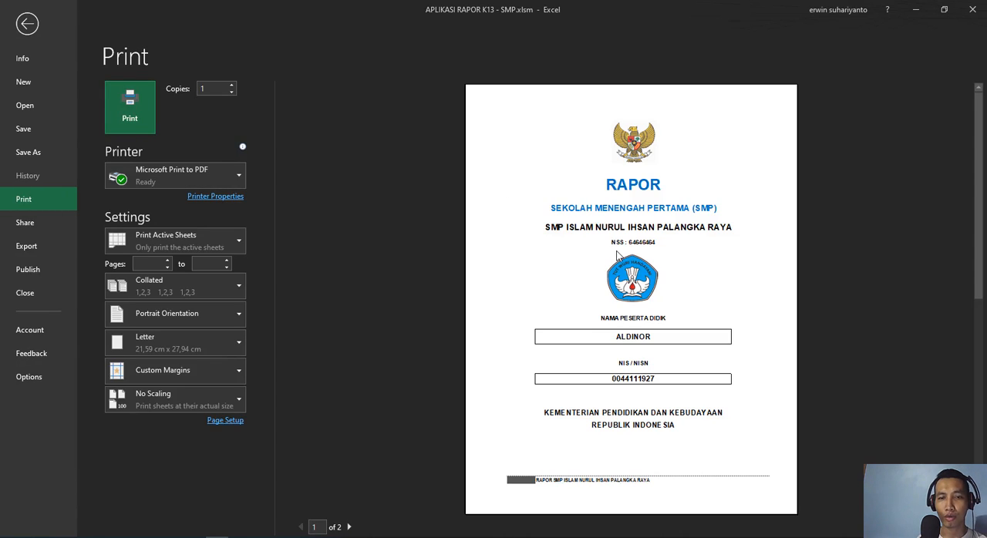
{"action": "left_click", "coordinate": [26, 28]}
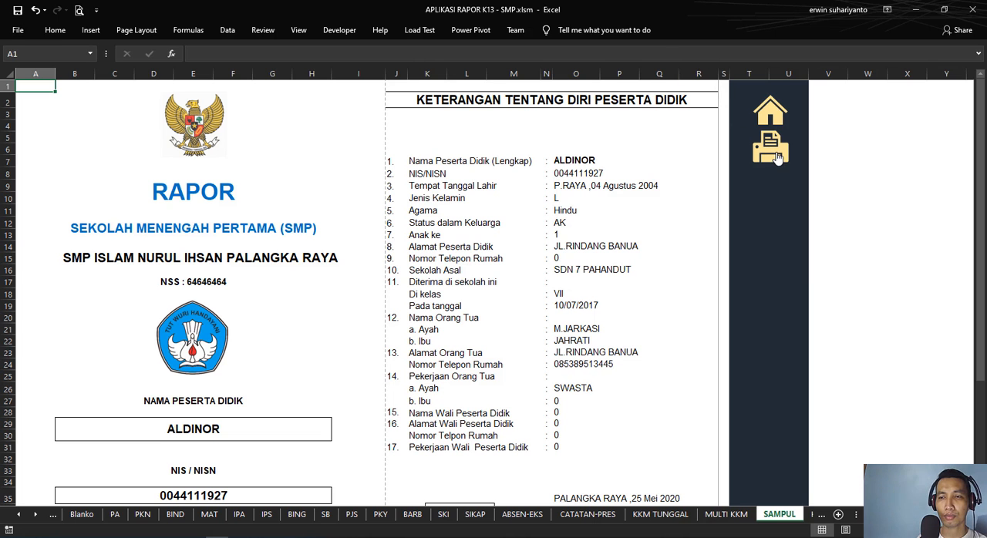
Step: Print the cover to PDF, choosing the Music folder and creating a subfolder named New folder as its destination
{"action": "left_click", "coordinate": [777, 157]}
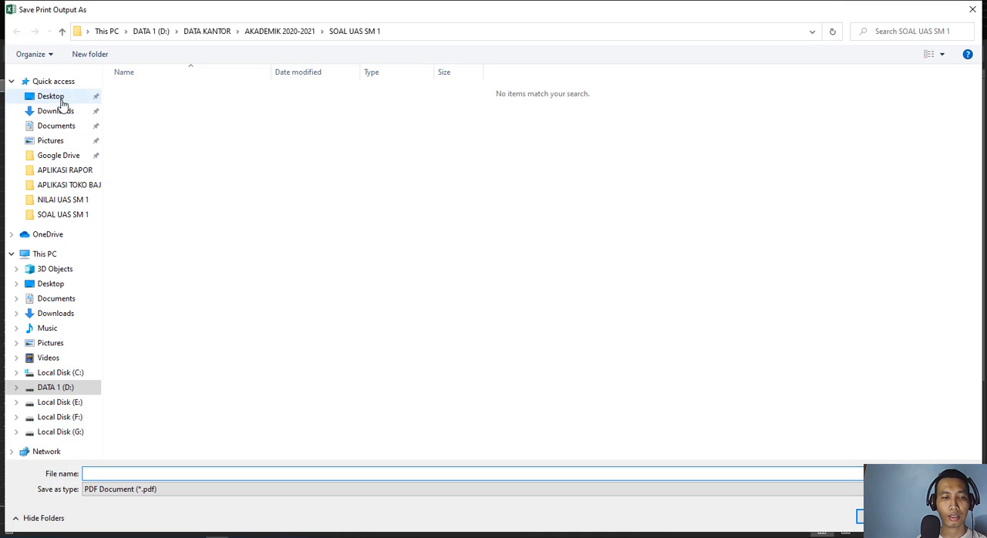
{"action": "left_click", "coordinate": [69, 305]}
{"action": "left_click", "coordinate": [60, 327]}
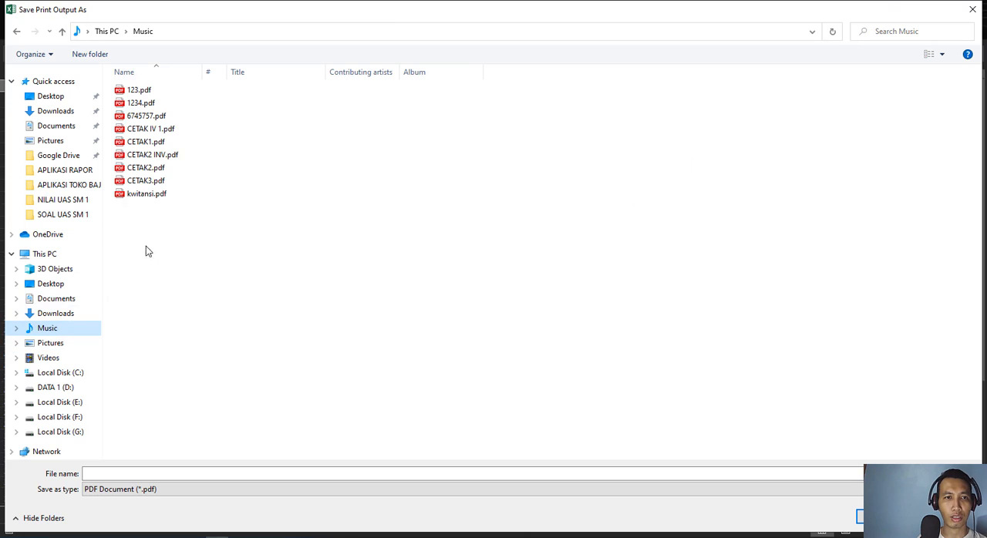
{"action": "left_click", "coordinate": [235, 474]}
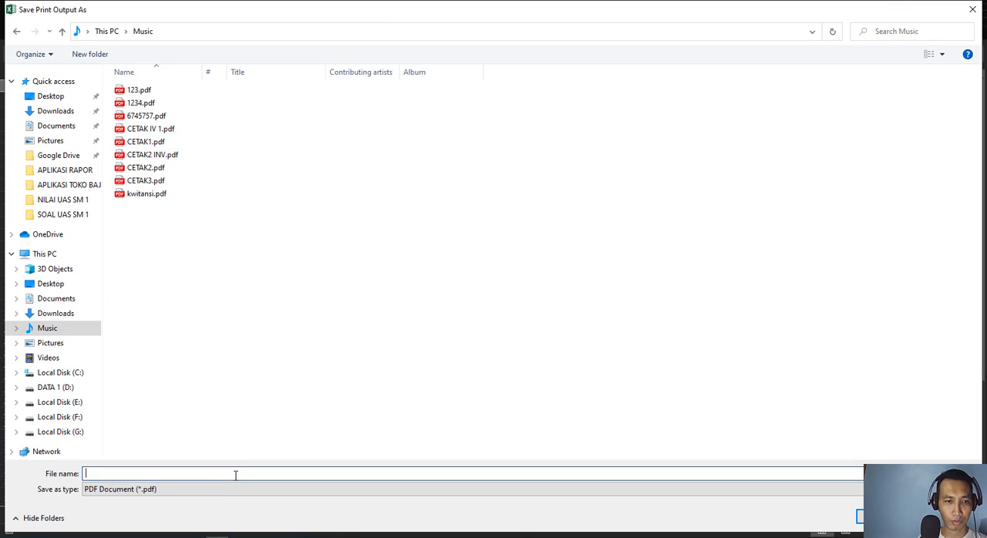
{"action": "left_click", "coordinate": [89, 54]}
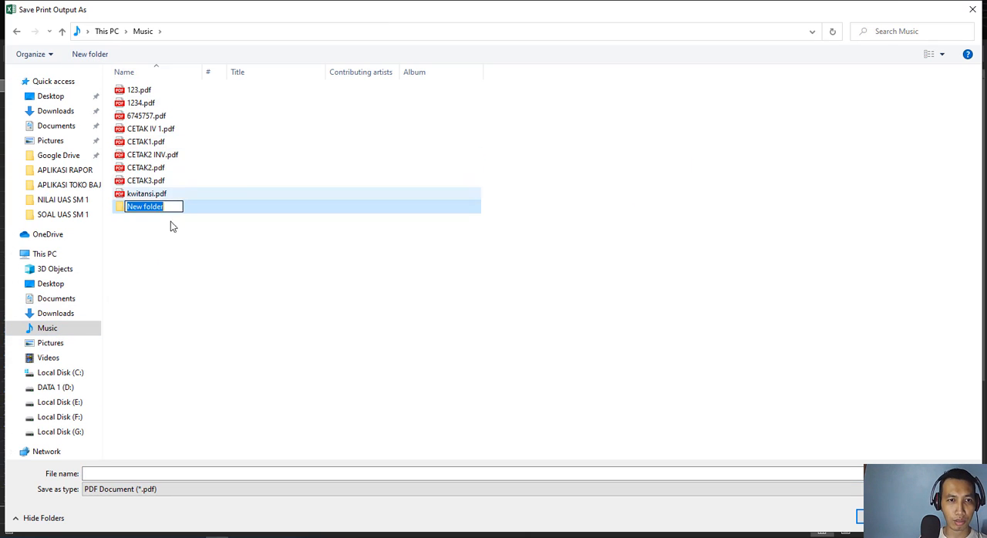
{"action": "key", "text": "Return"}
{"action": "double_click", "coordinate": [154, 213]}
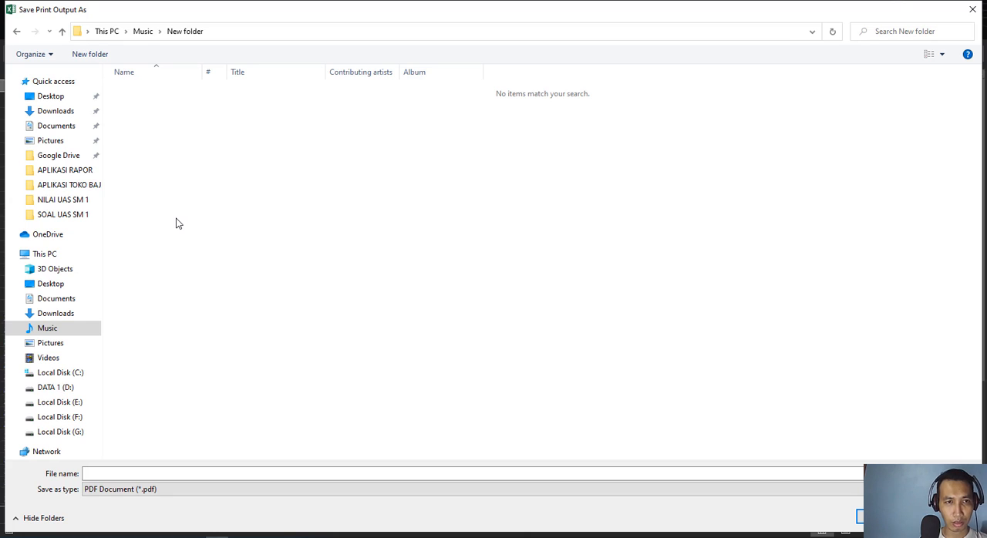
Step: Save the cover's PDF output as SAMPUL 1 inside New folder
{"action": "left_click", "coordinate": [137, 472]}
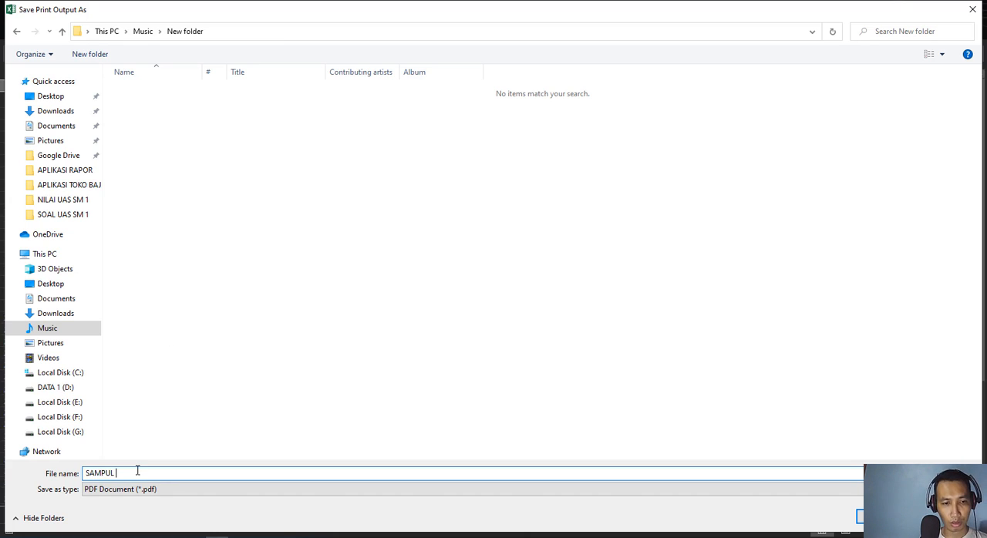
{"action": "type", "text": "SAMPUL 1"}
{"action": "key", "text": "Return"}
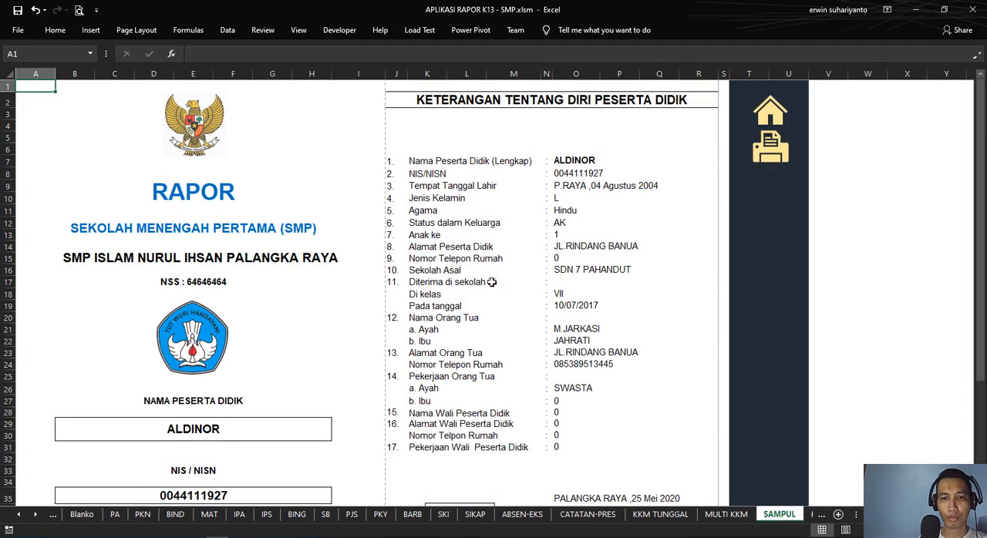
Step: Switch to File Explorer, open SAMPUL 1.pdf from New folder in Music, and review both printed pages
{"action": "key", "text": "super+e"}
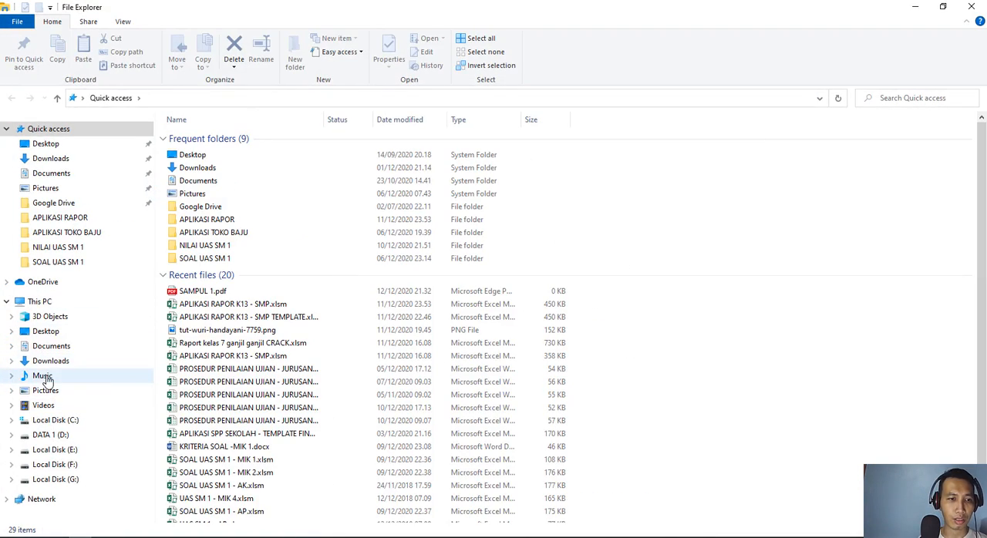
{"action": "left_click", "coordinate": [44, 376]}
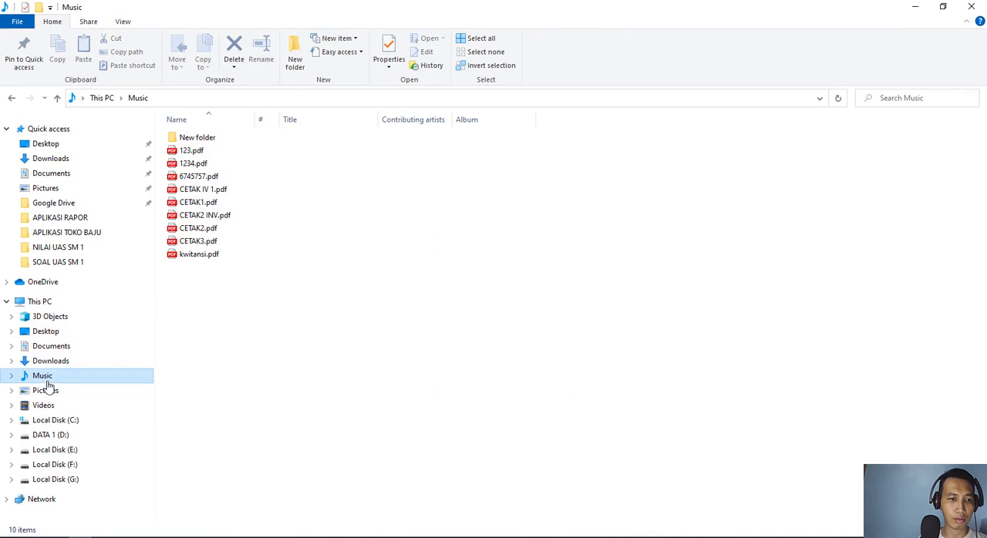
{"action": "double_click", "coordinate": [202, 138]}
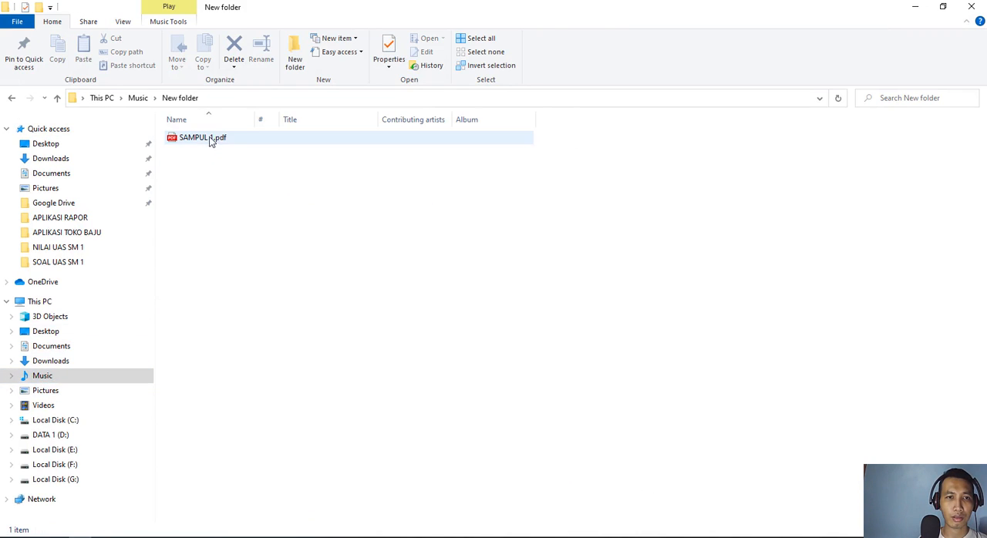
{"action": "double_click", "coordinate": [203, 139]}
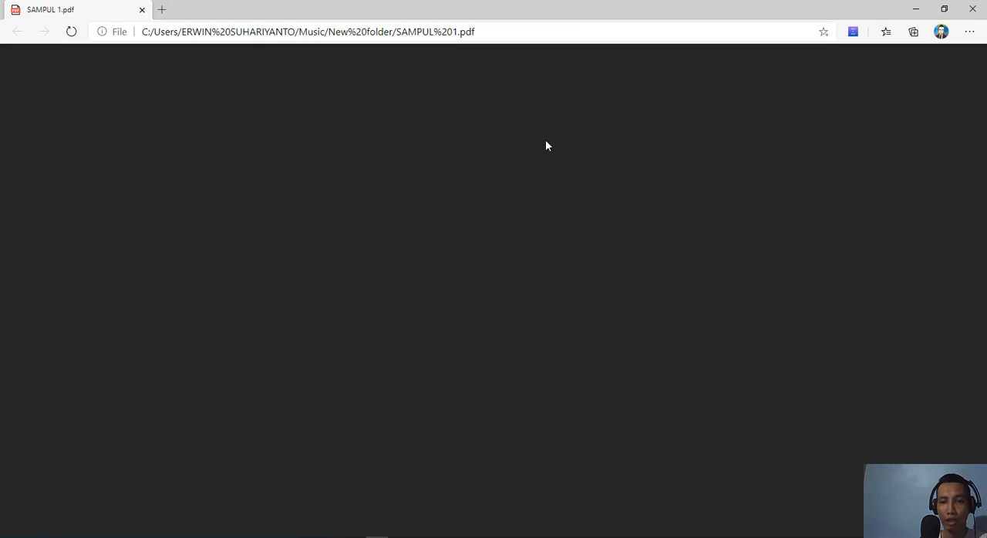
{"action": "scroll", "coordinate": [532, 204], "scroll_direction": "down", "scroll_amount": 10}
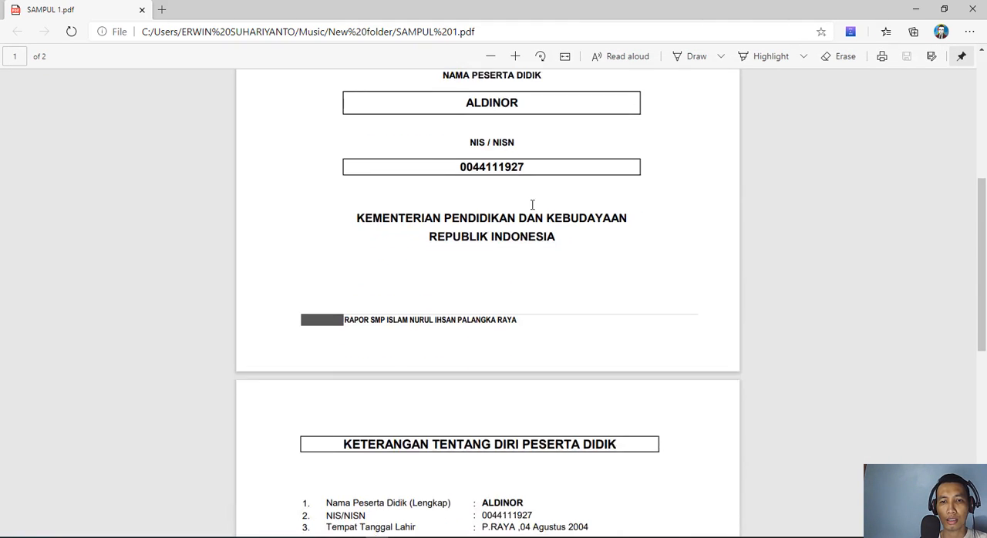
{"action": "scroll", "coordinate": [532, 204], "scroll_direction": "up", "scroll_amount": 10}
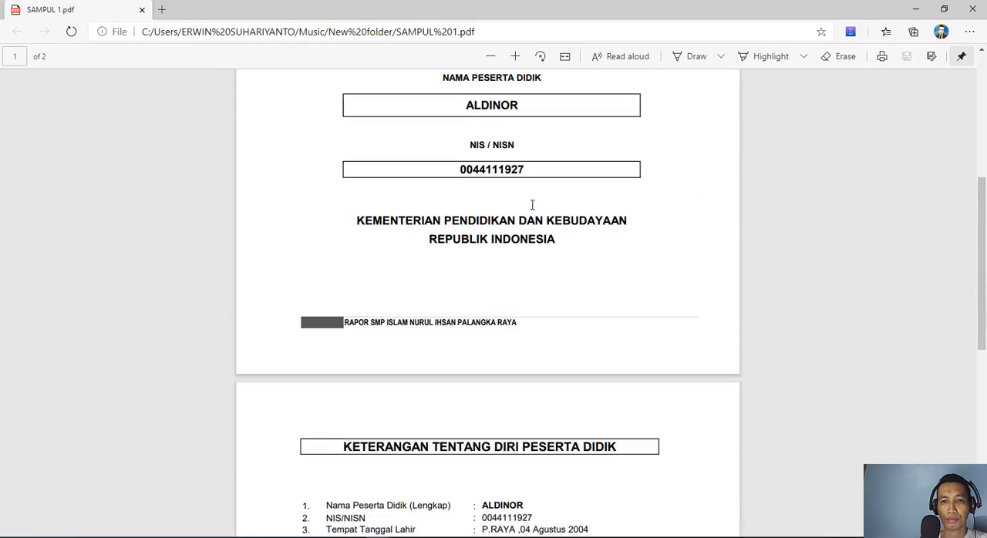
{"action": "scroll", "coordinate": [533, 206], "scroll_direction": "down", "scroll_amount": 4}
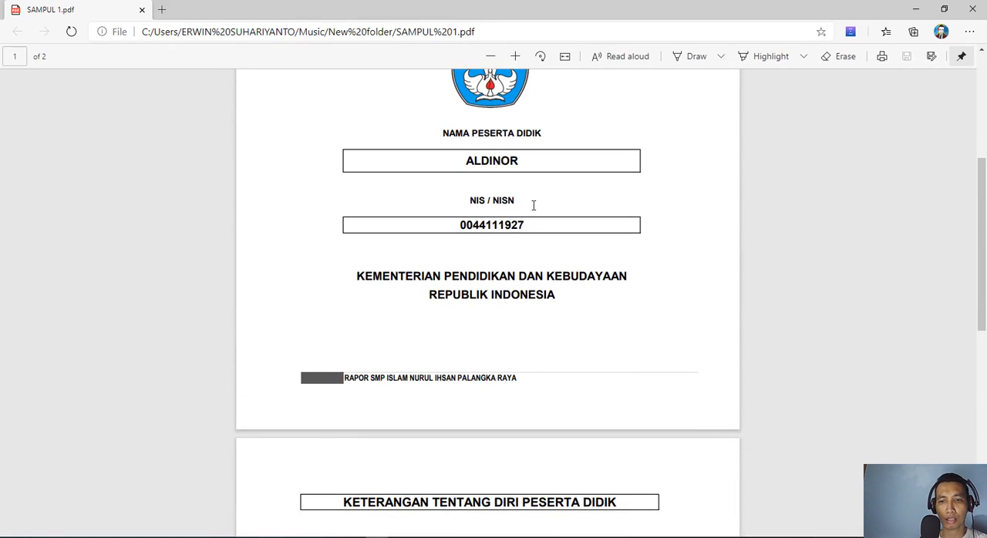
{"action": "scroll", "coordinate": [676, 153], "scroll_direction": "down", "scroll_amount": 8}
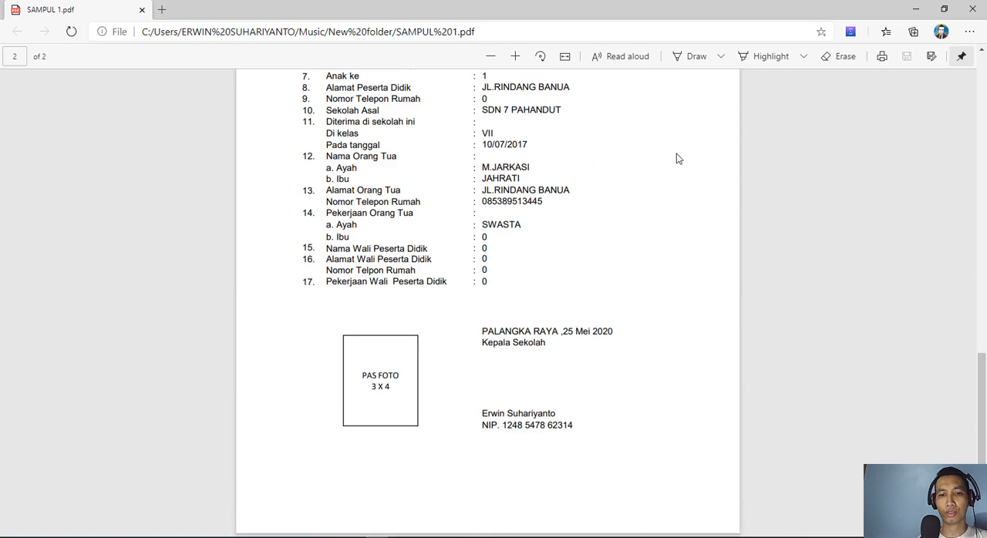
Step: Close the SAMPUL 1.pdf preview, switch back to the Excel workbook and return from SAMPUL to the DataSekolah home sheet
{"action": "left_click", "coordinate": [973, 10]}
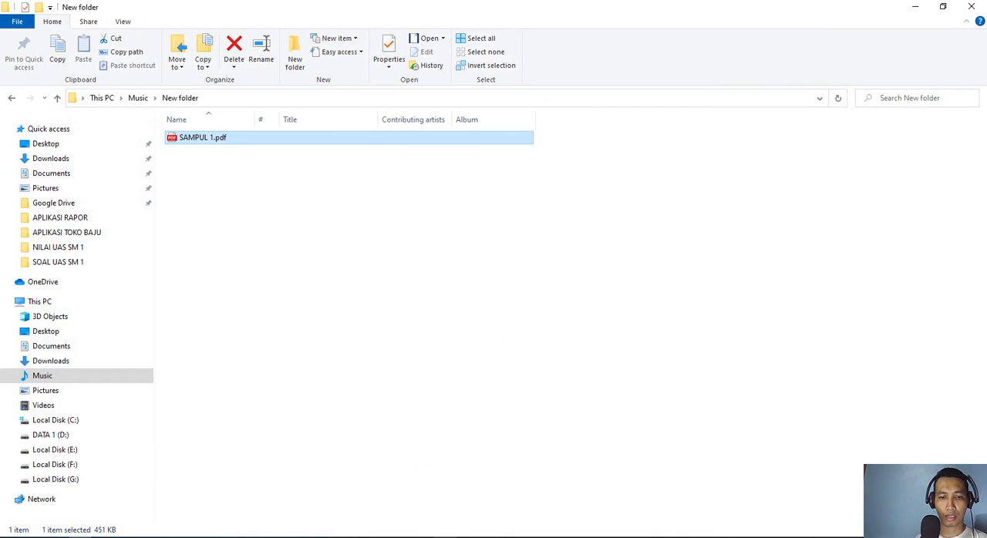
{"action": "left_click", "coordinate": [217, 537]}
{"action": "scroll", "coordinate": [633, 229], "scroll_direction": "down", "scroll_amount": 6}
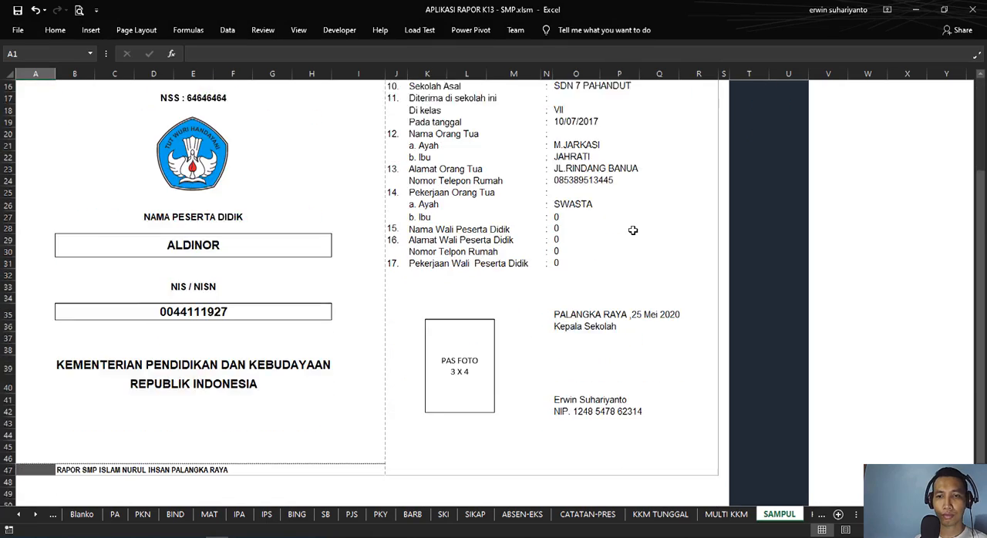
{"action": "scroll", "coordinate": [632, 229], "scroll_direction": "up", "scroll_amount": 6}
{"action": "left_click", "coordinate": [770, 114]}
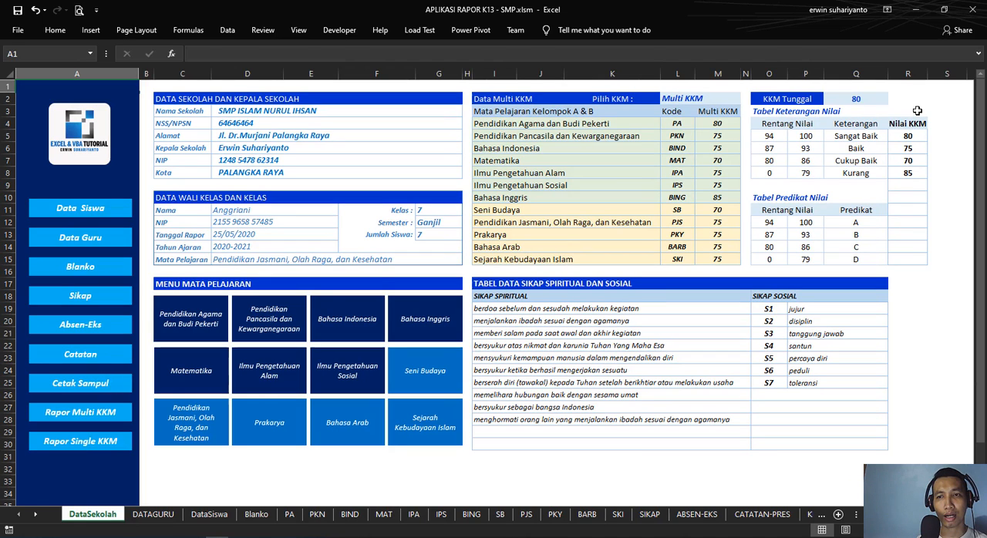
Step: Open the Rapor Multi KKM report and inspect the formulas behind the school name and address
{"action": "left_click", "coordinate": [110, 418]}
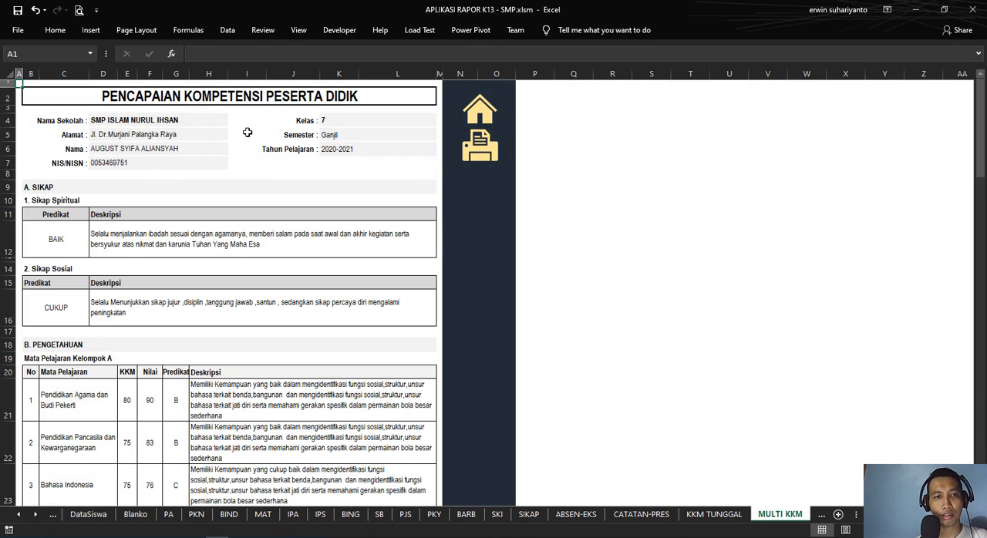
{"action": "left_click", "coordinate": [176, 124]}
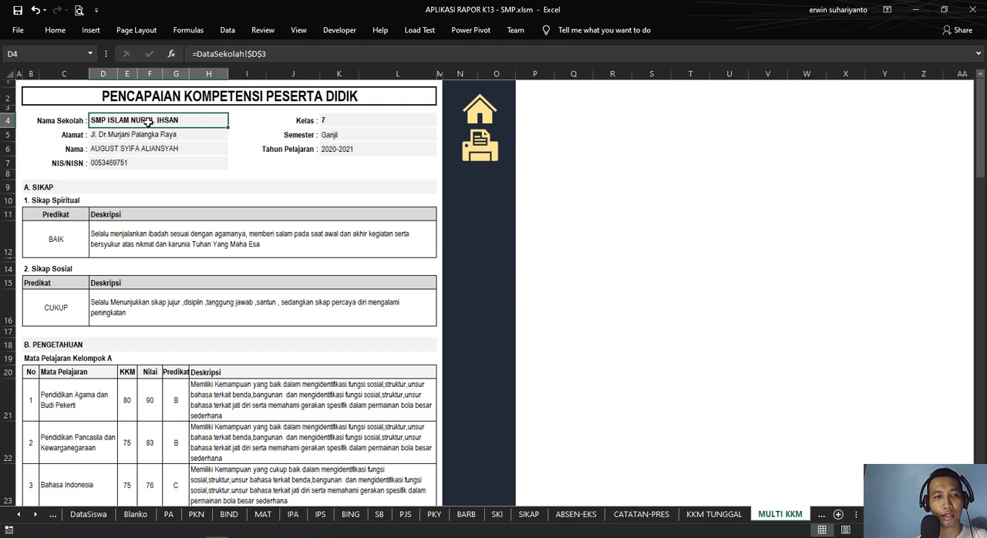
{"action": "left_click", "coordinate": [116, 135]}
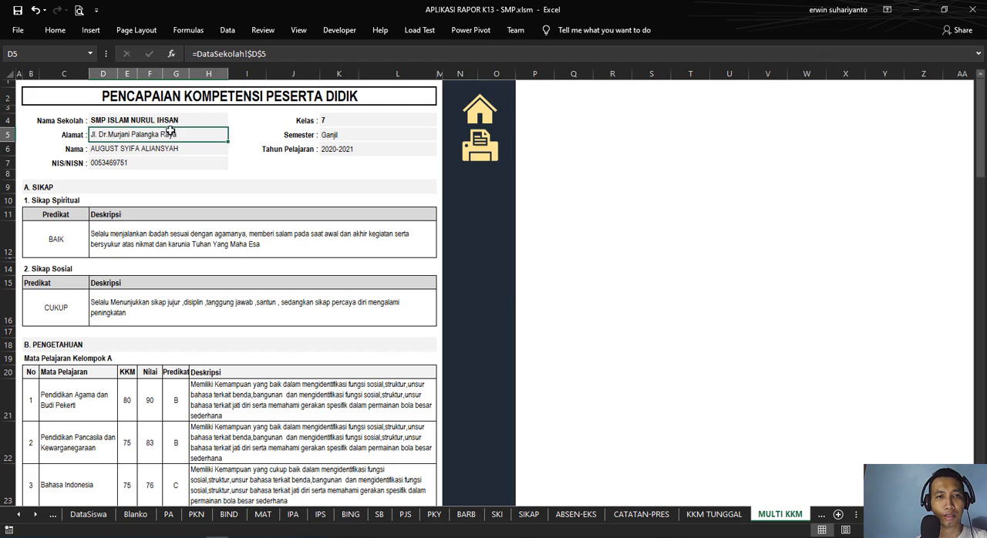
Step: Choose the second student in the report's Nama field and look over the attitude and knowledge sections
{"action": "left_click", "coordinate": [121, 148]}
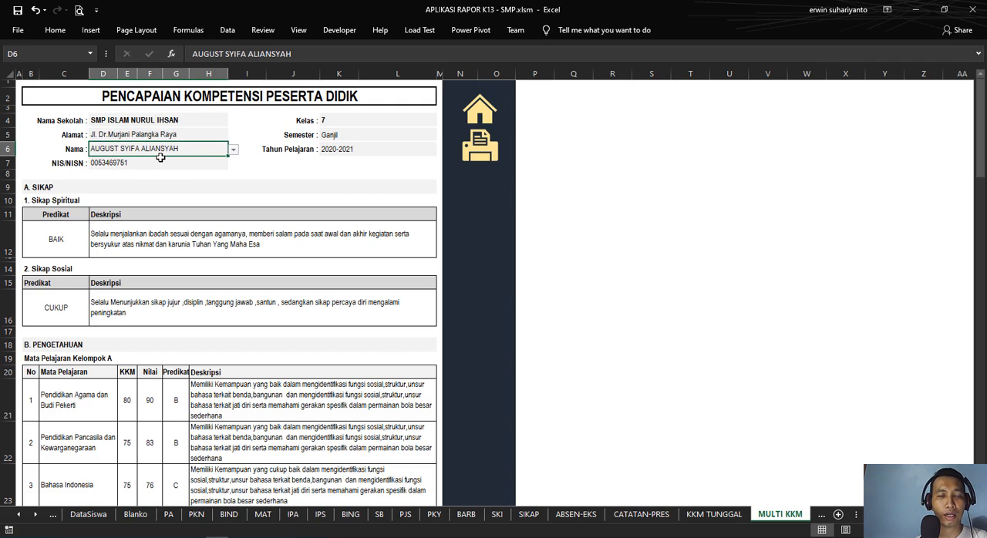
{"action": "left_click", "coordinate": [234, 150]}
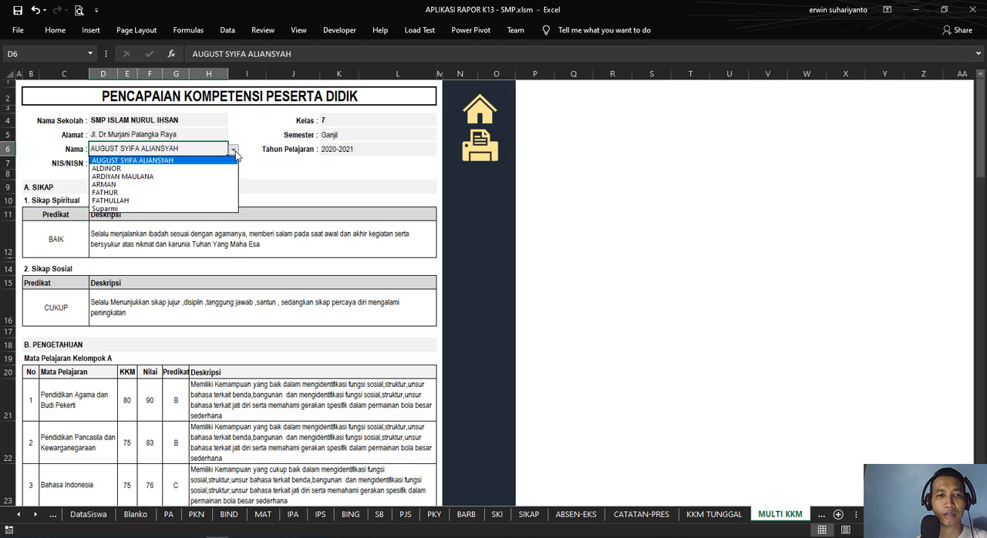
{"action": "left_click", "coordinate": [132, 160]}
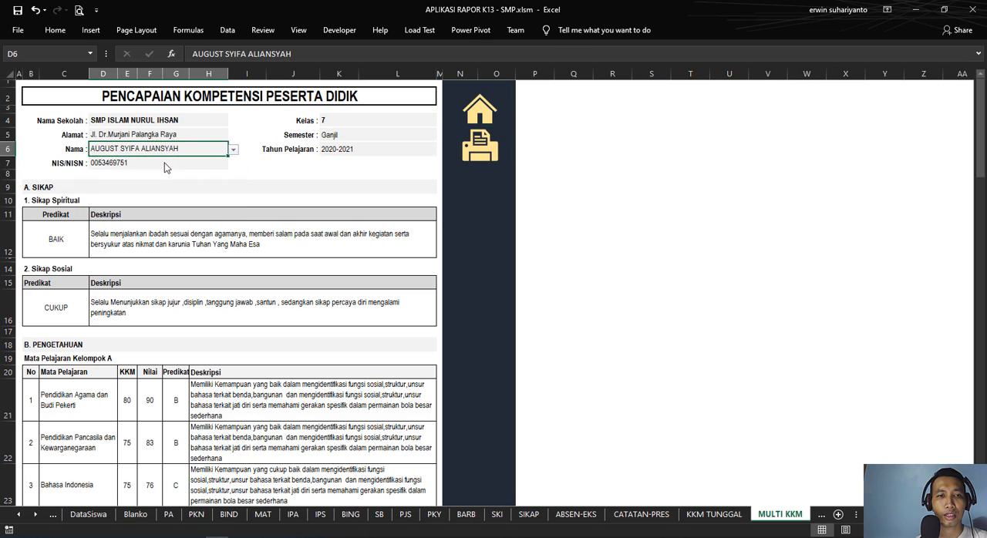
{"action": "left_click", "coordinate": [230, 153]}
{"action": "left_click", "coordinate": [194, 154]}
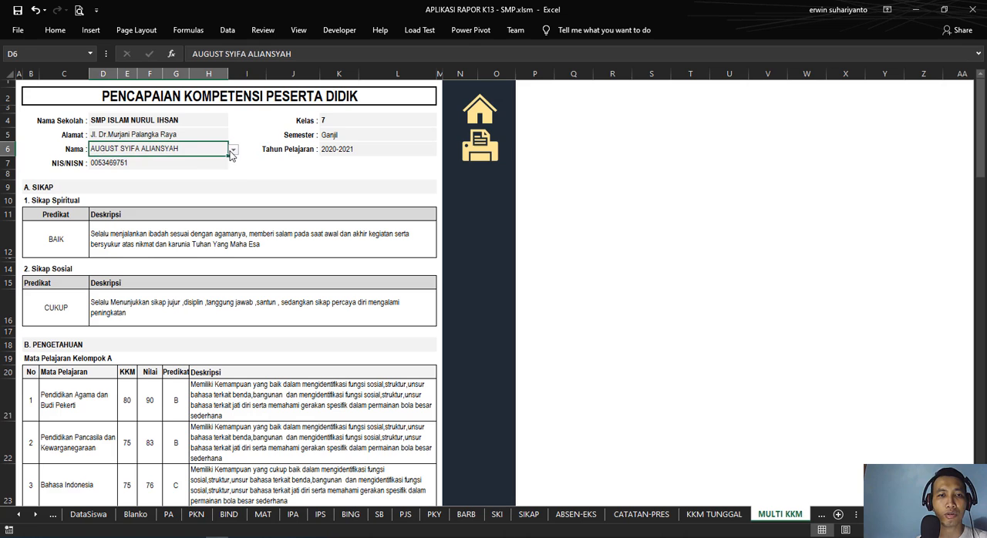
{"action": "left_click", "coordinate": [233, 150]}
{"action": "left_click", "coordinate": [202, 168]}
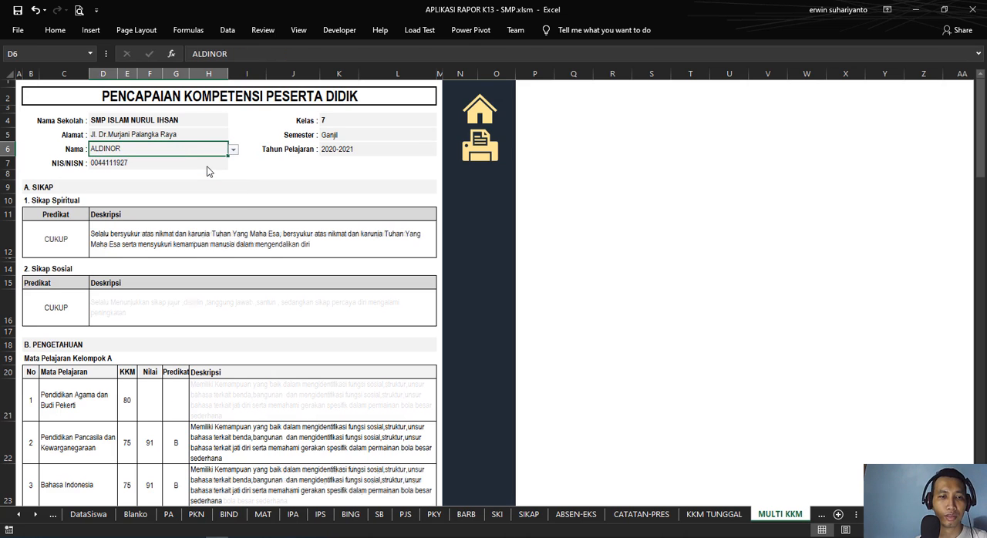
{"action": "scroll", "coordinate": [188, 206], "scroll_direction": "down", "scroll_amount": 3}
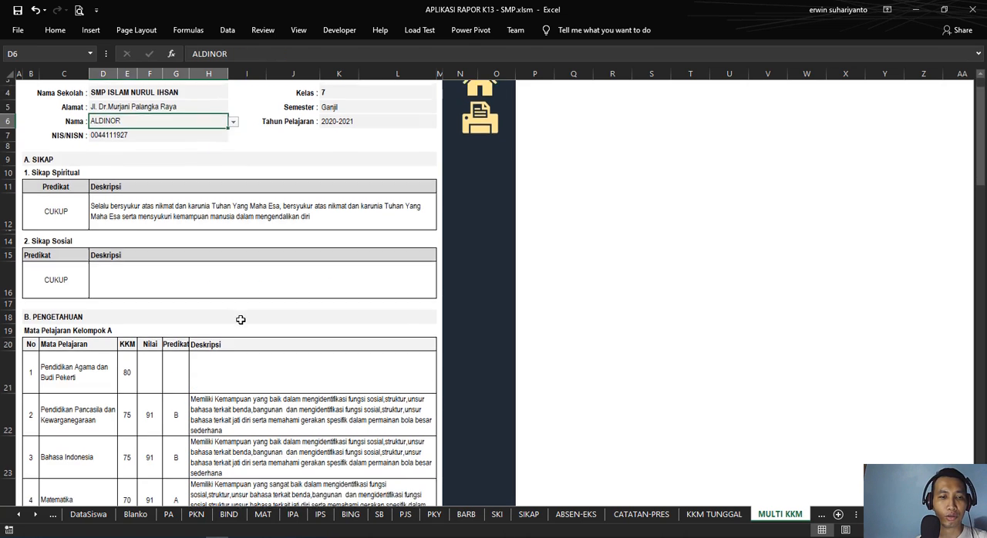
{"action": "scroll", "coordinate": [167, 293], "scroll_direction": "up", "scroll_amount": 3}
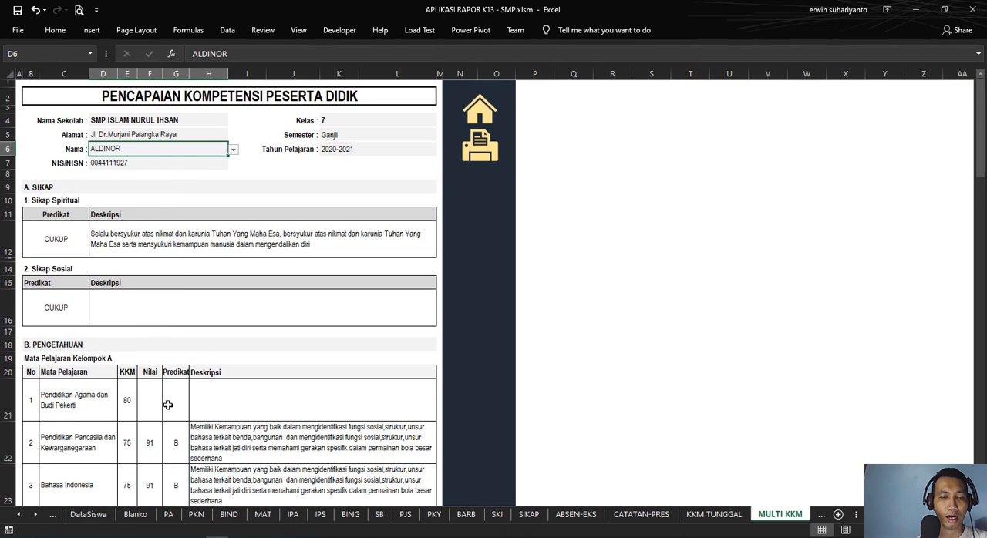
Step: View the PA score sheet by way of DataSekolah, and return to the home sheet
{"action": "left_click", "coordinate": [478, 110]}
{"action": "left_click", "coordinate": [289, 515]}
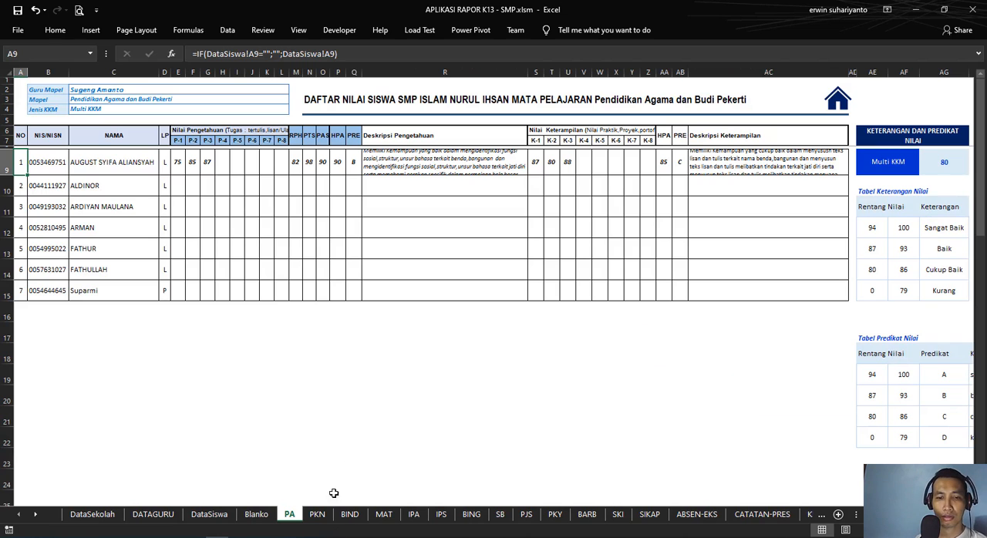
{"action": "left_click", "coordinate": [848, 105]}
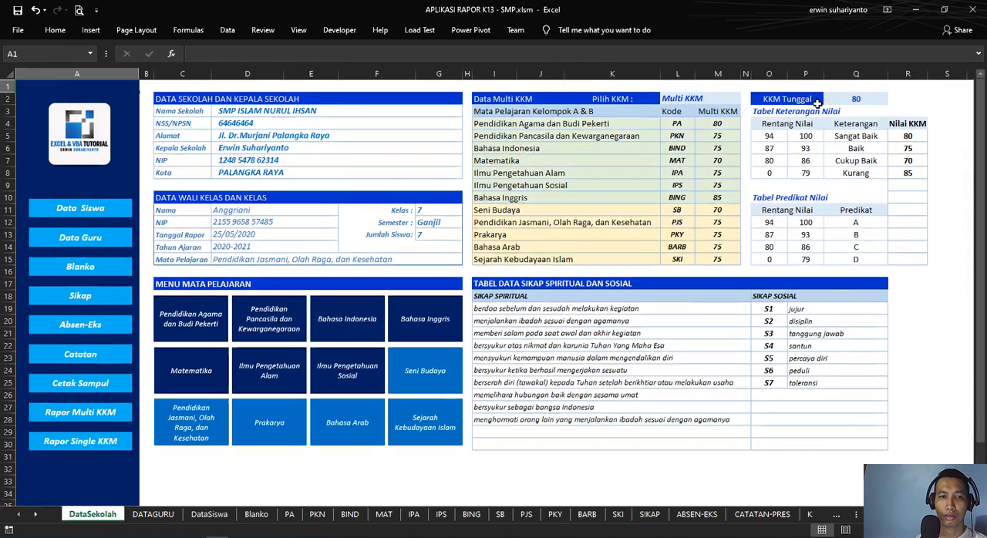
Step: Reopen the Rapor Multi KKM report, select the first student in the Nama field and review the report's subject tables
{"action": "left_click", "coordinate": [94, 412]}
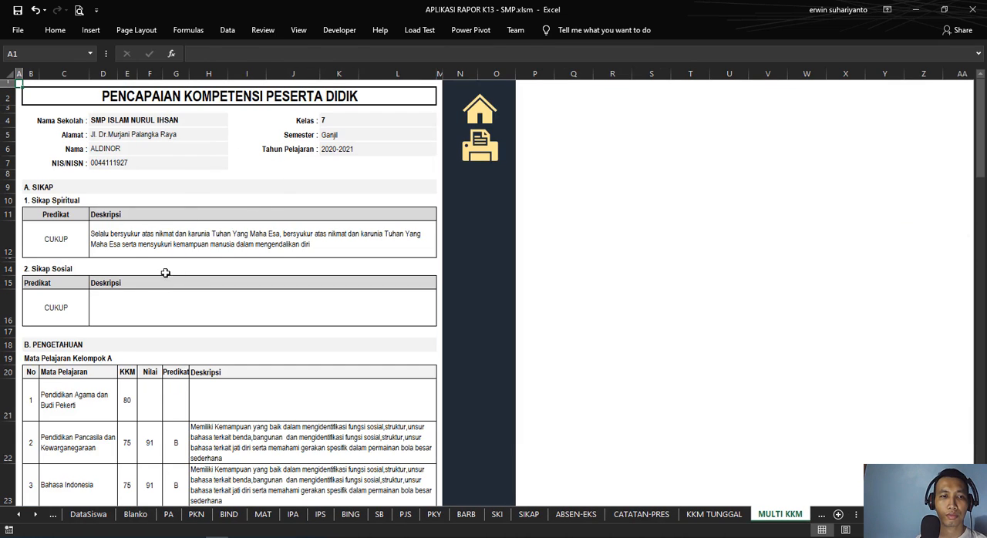
{"action": "scroll", "coordinate": [138, 301], "scroll_direction": "down", "scroll_amount": 1}
{"action": "scroll", "coordinate": [186, 224], "scroll_direction": "up", "scroll_amount": 1}
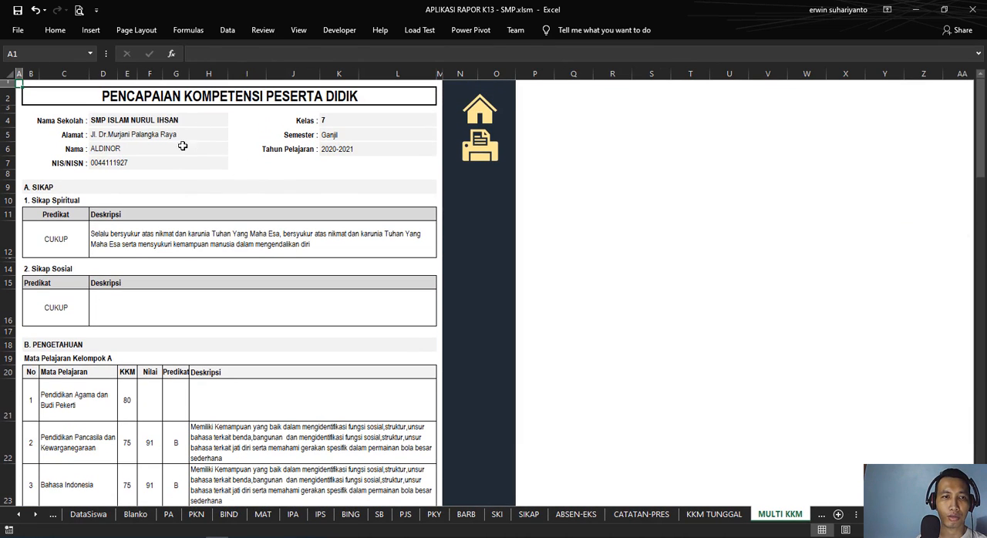
{"action": "left_click", "coordinate": [202, 148]}
{"action": "left_click", "coordinate": [232, 150]}
{"action": "left_click", "coordinate": [226, 161]}
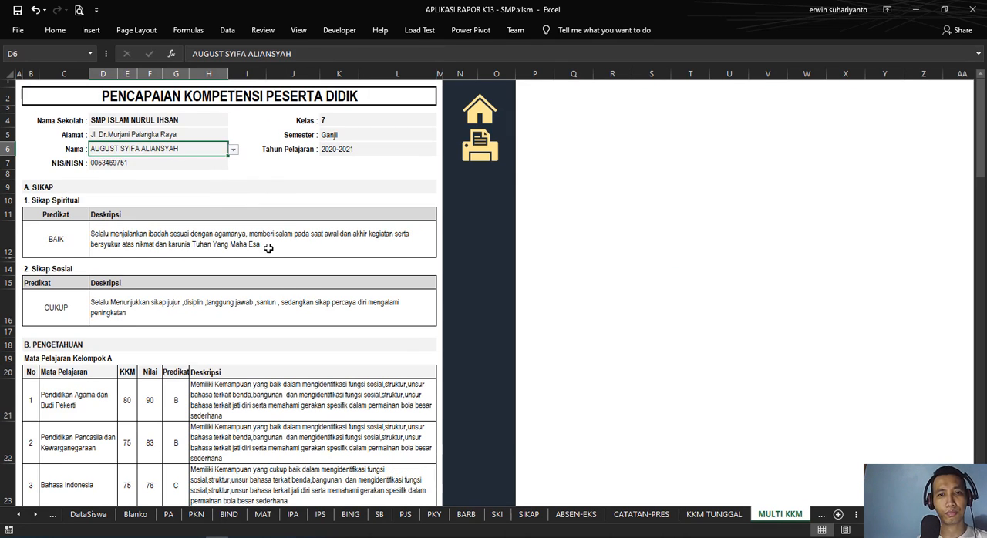
{"action": "scroll", "coordinate": [270, 247], "scroll_direction": "down", "scroll_amount": 3}
{"action": "scroll", "coordinate": [274, 250], "scroll_direction": "down", "scroll_amount": 2}
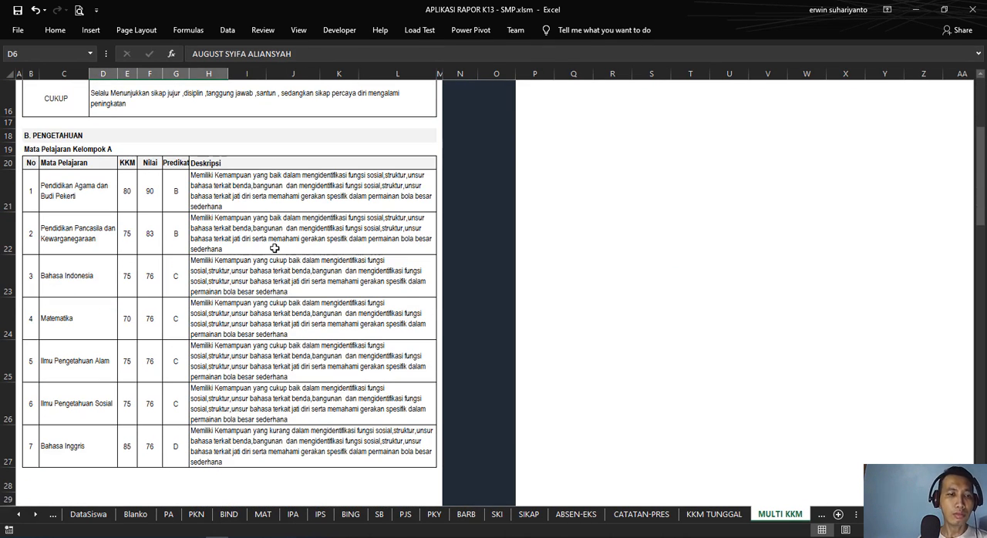
{"action": "scroll", "coordinate": [271, 251], "scroll_direction": "down", "scroll_amount": 12}
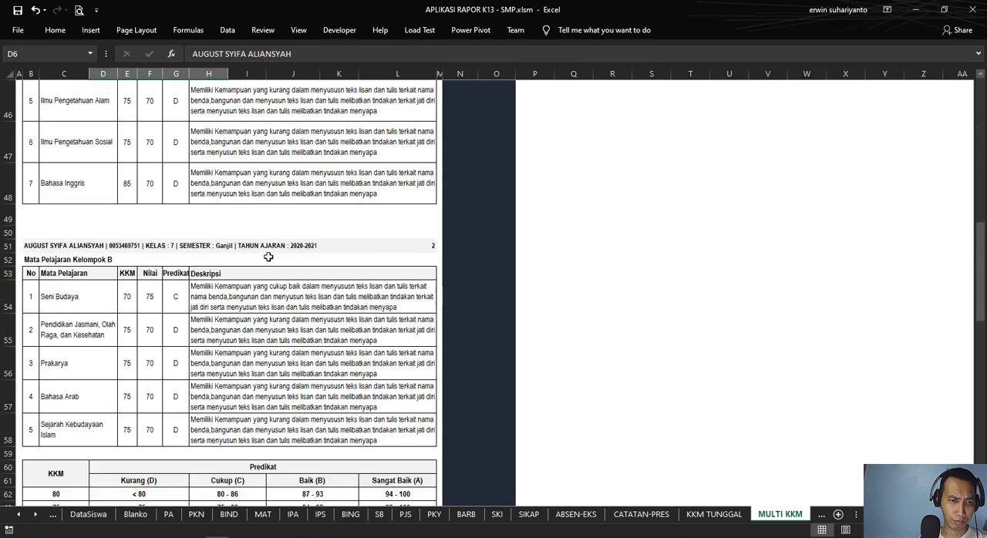
{"action": "scroll", "coordinate": [270, 255], "scroll_direction": "up", "scroll_amount": 15}
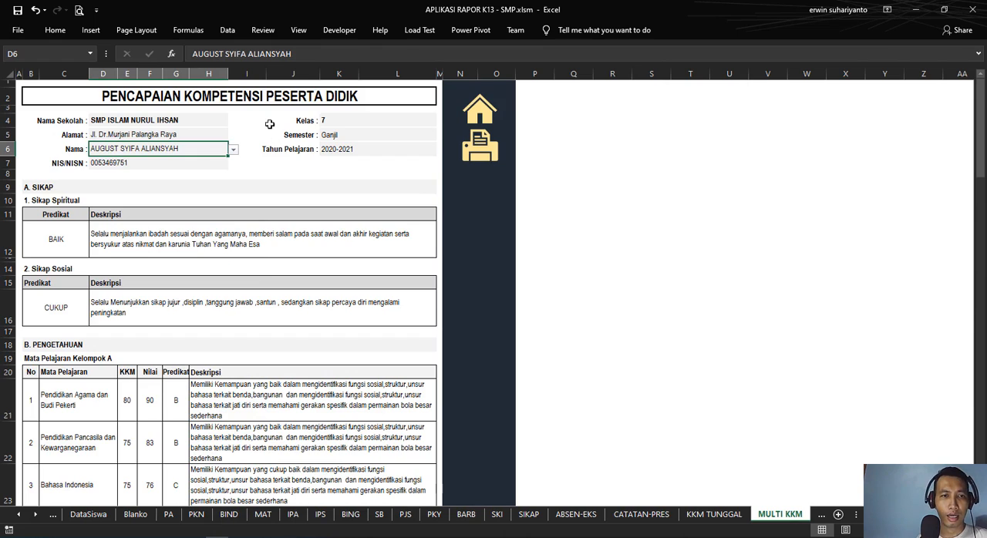
Step: Inspect the formulas behind the Sikap Spiritual description and predicate, expanding the predicate's formula view and collapsing it again
{"action": "left_click", "coordinate": [136, 234]}
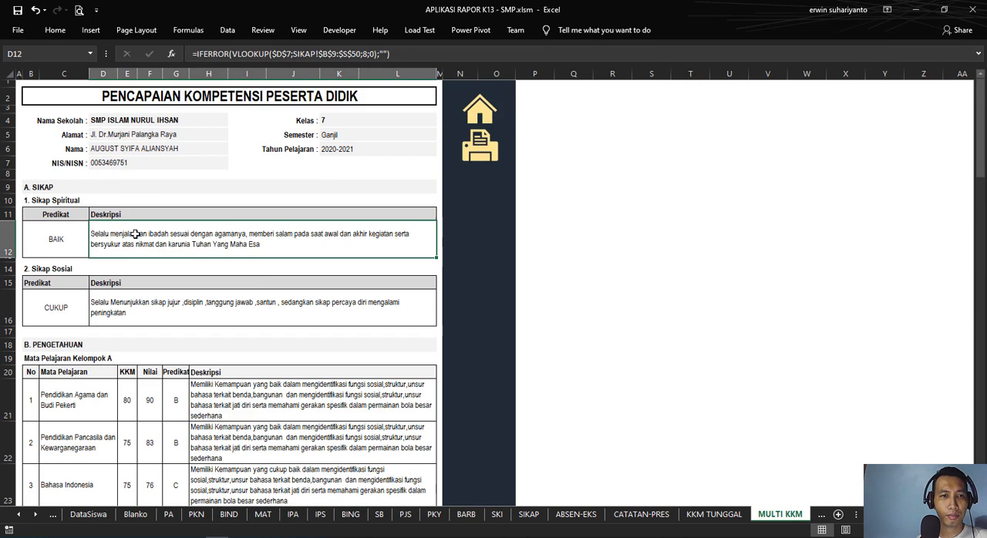
{"action": "left_click", "coordinate": [36, 239]}
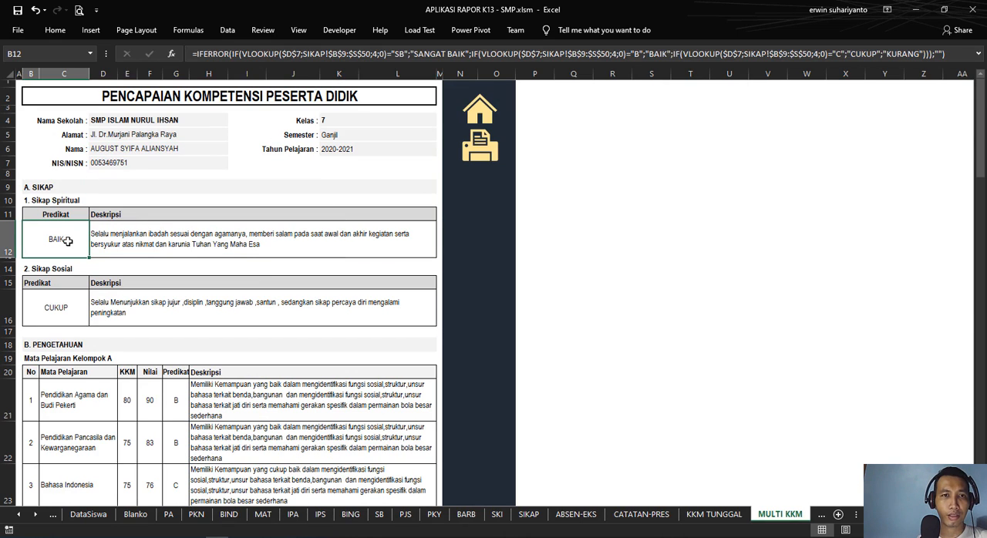
{"action": "left_click", "coordinate": [977, 54]}
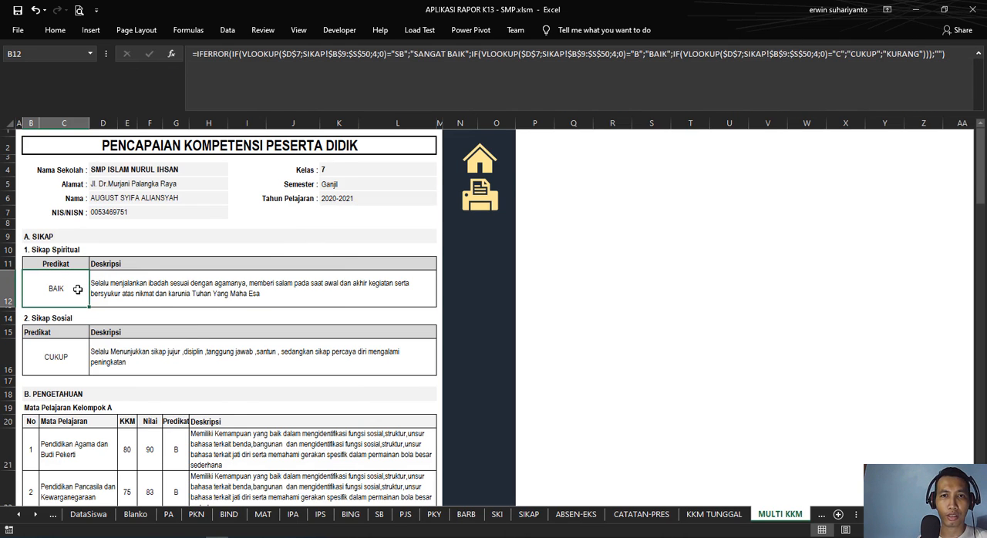
{"action": "left_click", "coordinate": [978, 54]}
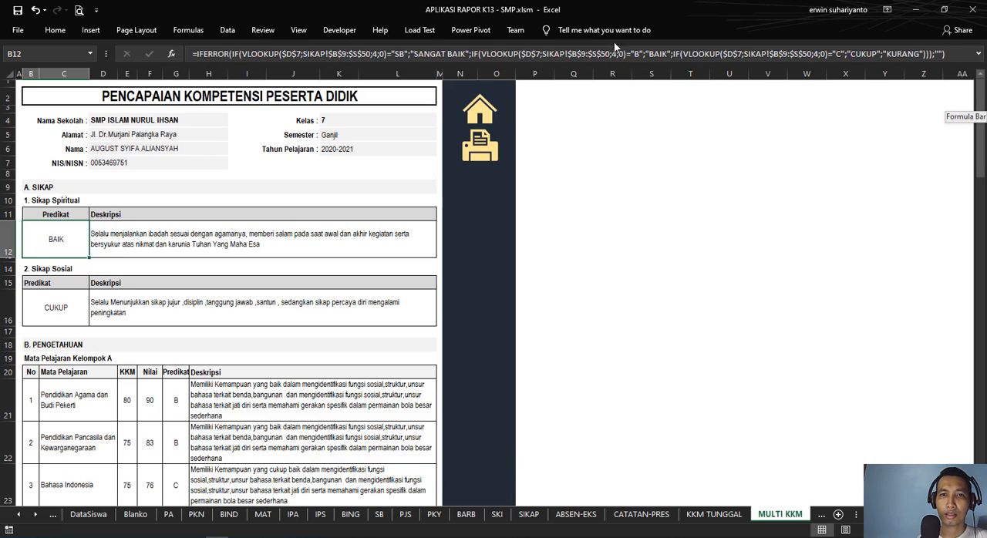
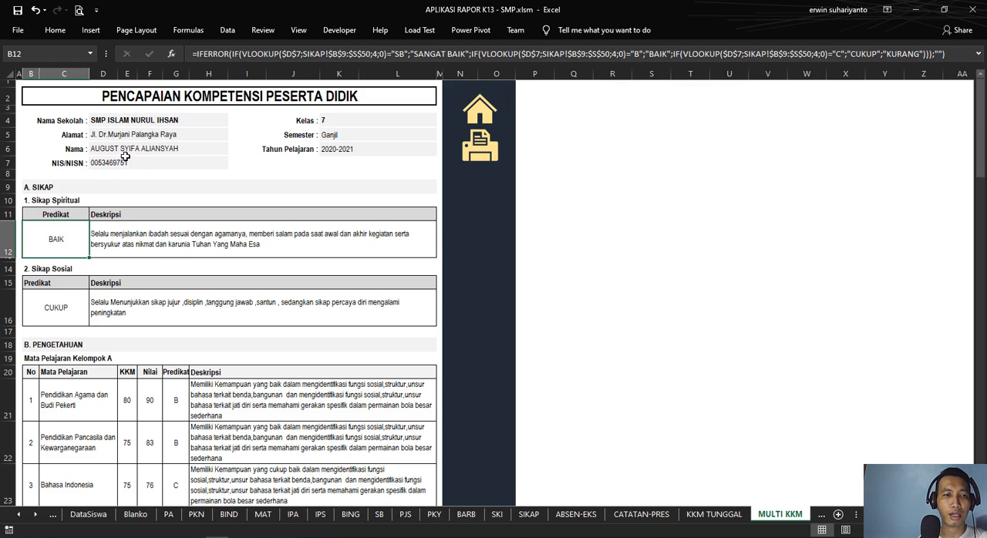
Step: Open the Sikap sheet from the home page and examine the first student's spiritual attitude grade
{"action": "left_click", "coordinate": [488, 114]}
{"action": "left_click", "coordinate": [110, 300]}
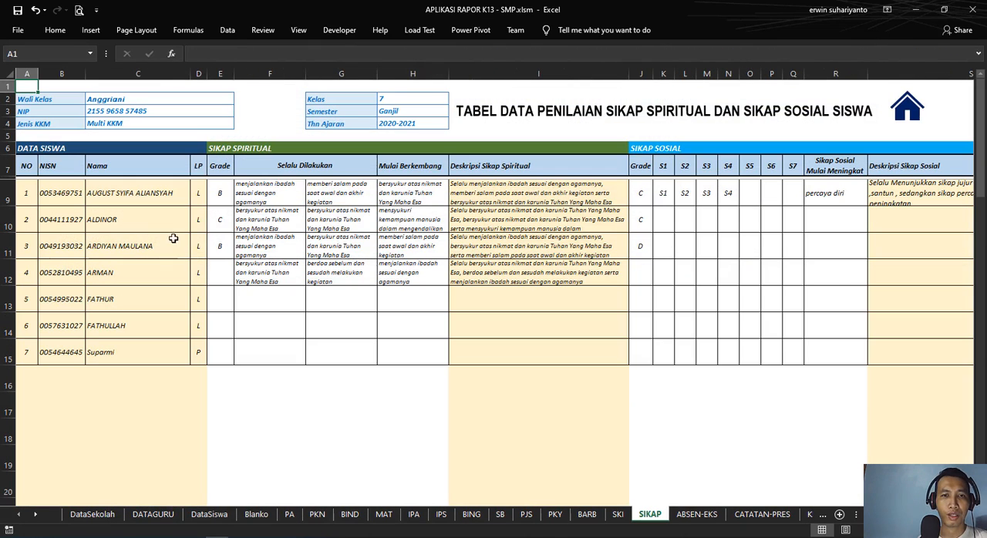
{"action": "left_click", "coordinate": [222, 197]}
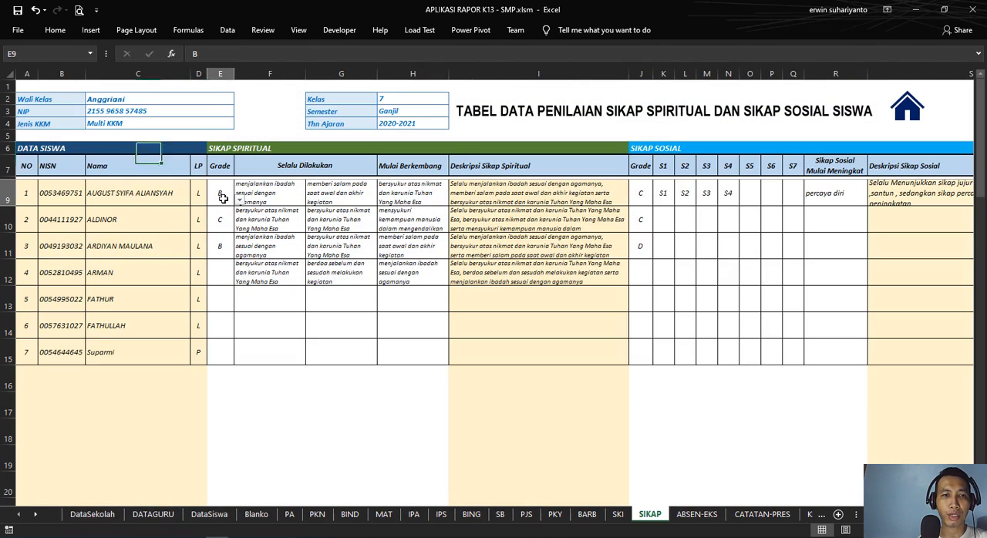
Step: Return to the home page, open the Rapor Multi KKM report and examine the formula behind the spiritual attitude predicate
{"action": "left_click", "coordinate": [906, 108]}
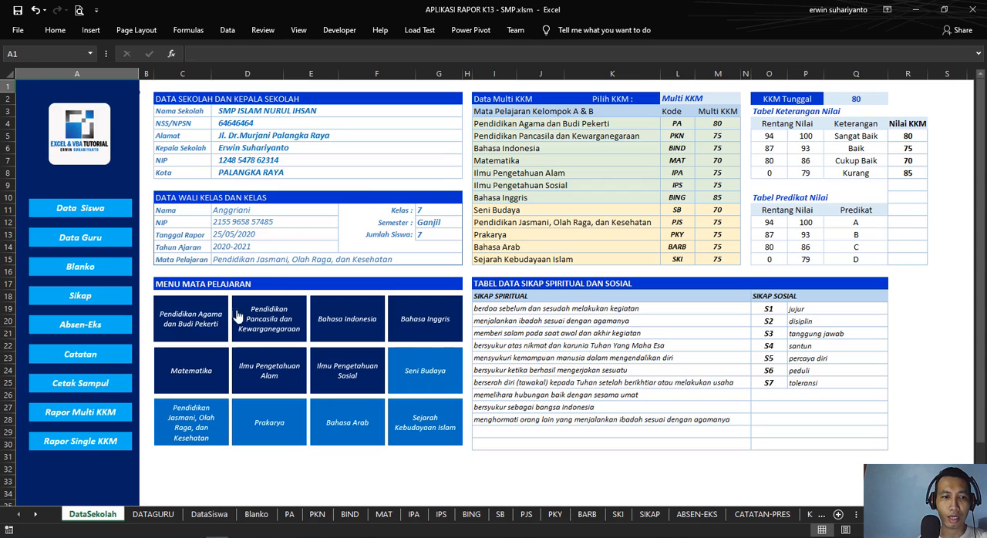
{"action": "left_click", "coordinate": [97, 405]}
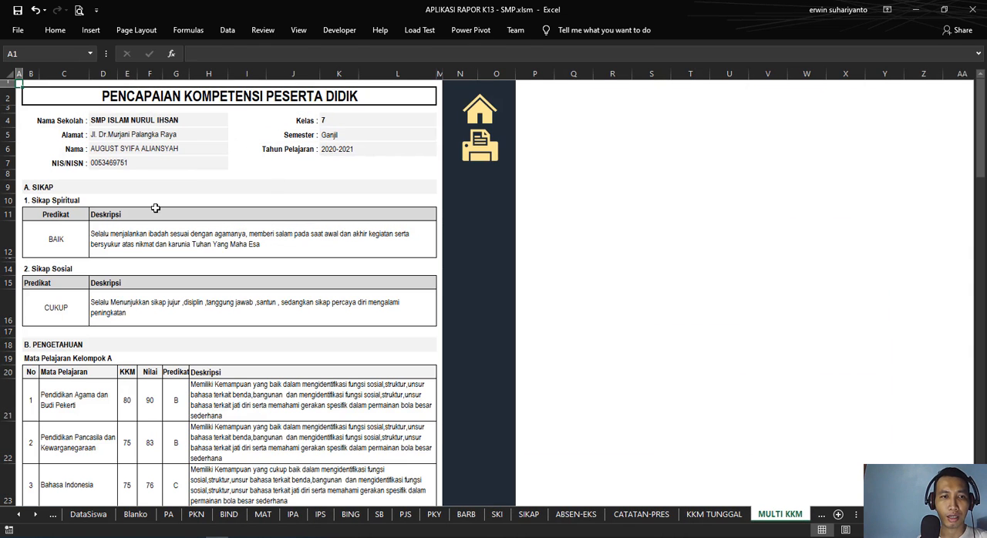
{"action": "left_click", "coordinate": [68, 237]}
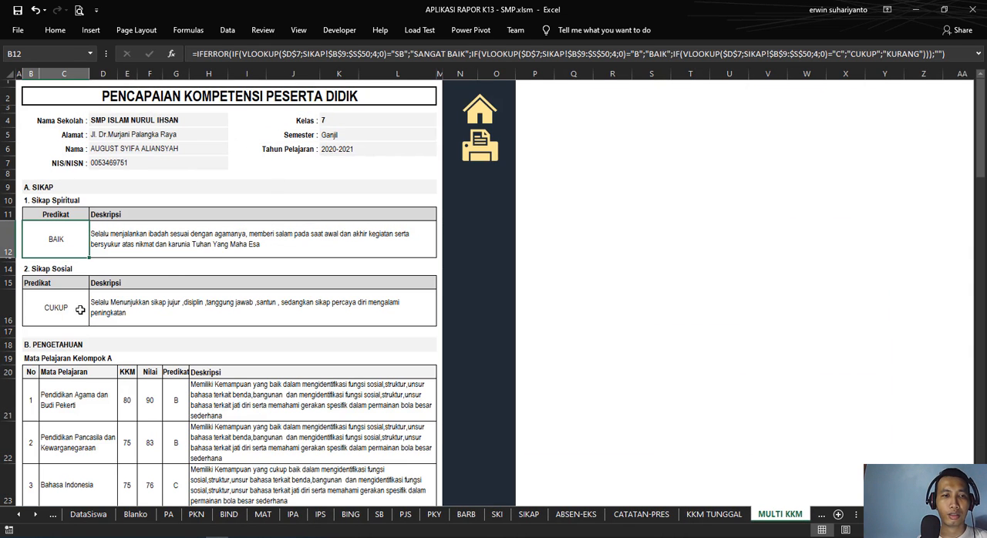
Step: Review the attitude grades in the Sikap sheet and return to the home page
{"action": "left_click", "coordinate": [480, 109]}
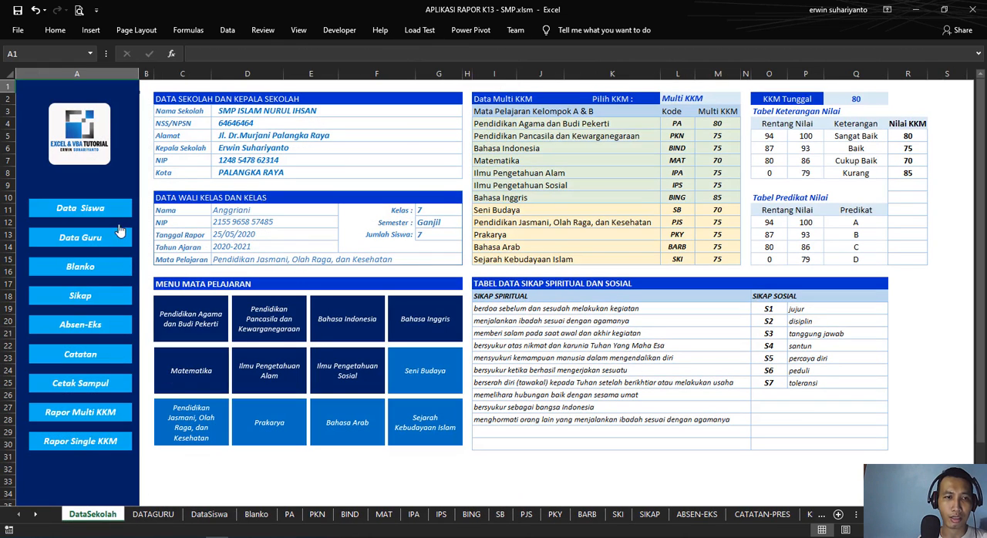
{"action": "left_click", "coordinate": [100, 299]}
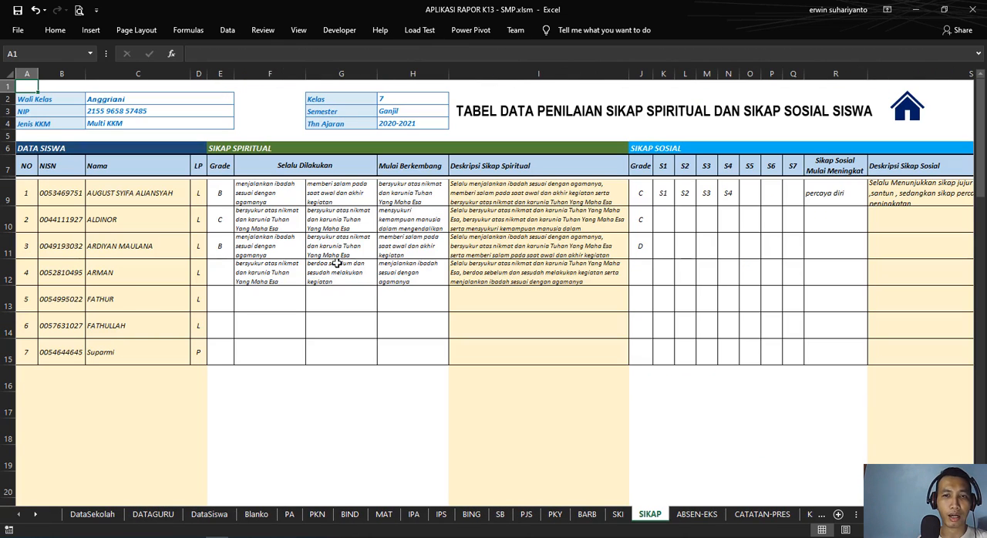
{"action": "left_click", "coordinate": [898, 112]}
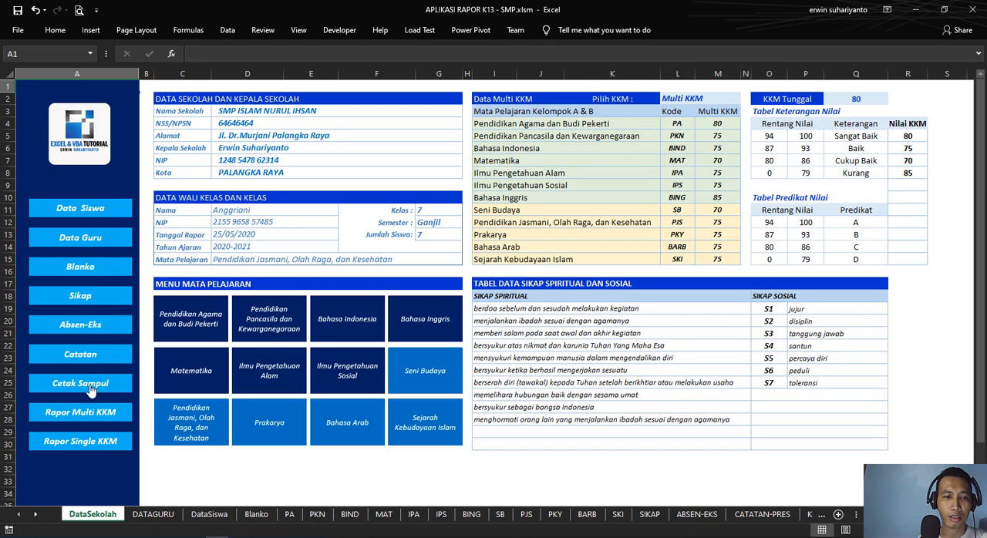
Step: Open the Rapor Multi KKM report and examine the social attitude predicate and the description formulas of both attitude tables
{"action": "left_click", "coordinate": [92, 413]}
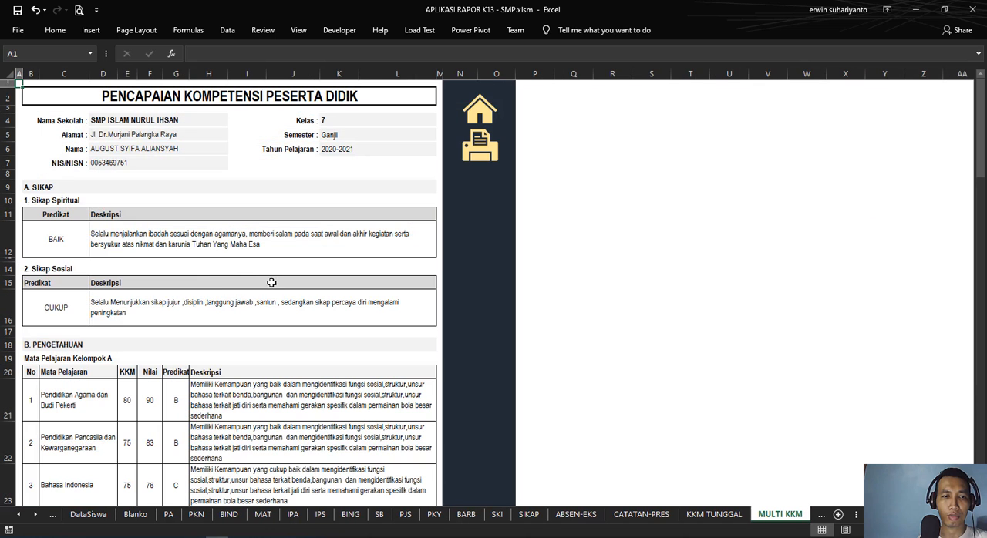
{"action": "left_click", "coordinate": [57, 306]}
{"action": "left_click", "coordinate": [135, 306]}
{"action": "left_click", "coordinate": [169, 241]}
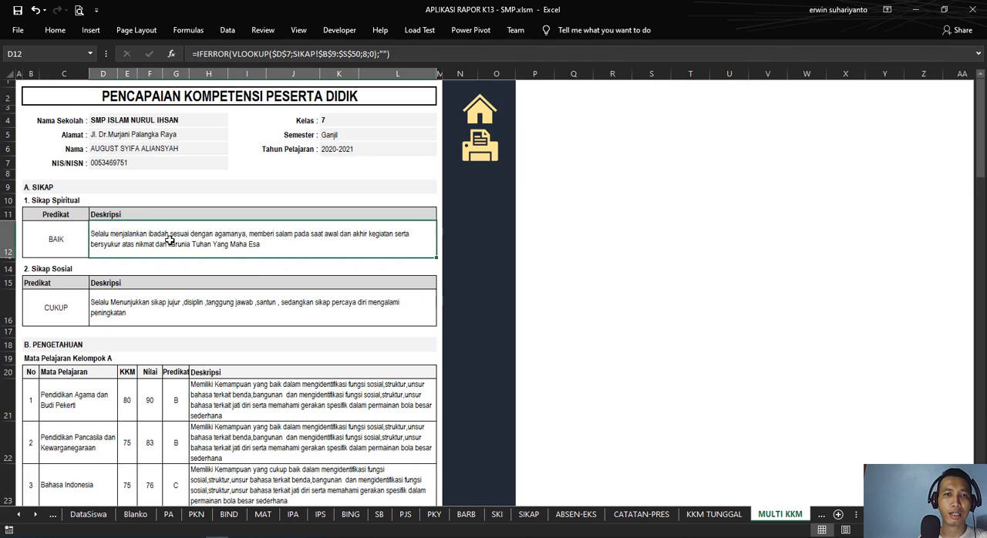
{"action": "left_click", "coordinate": [179, 311]}
{"action": "left_click", "coordinate": [202, 241]}
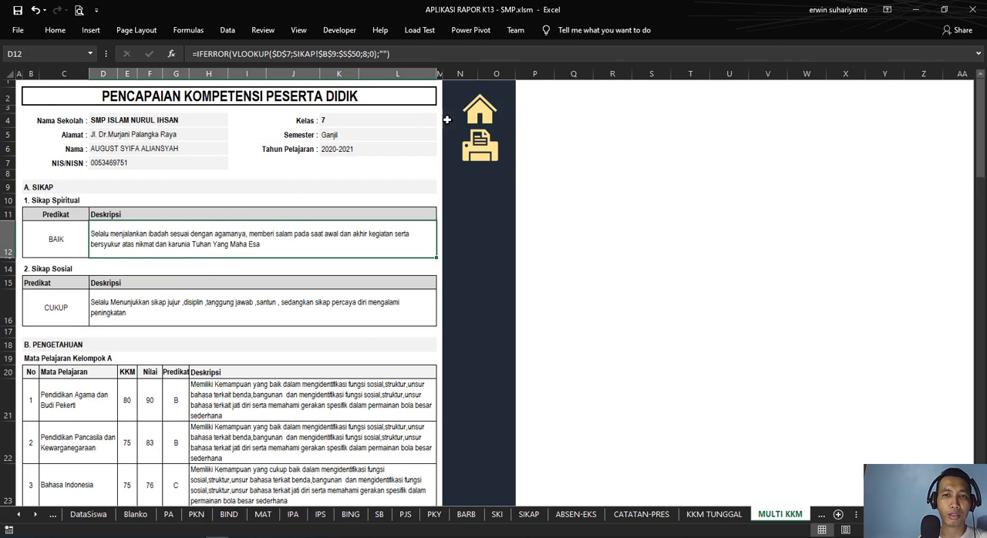
Step: Review the spiritual and social attitude descriptions in the Sikap sheet and return to the home page
{"action": "left_click", "coordinate": [477, 120]}
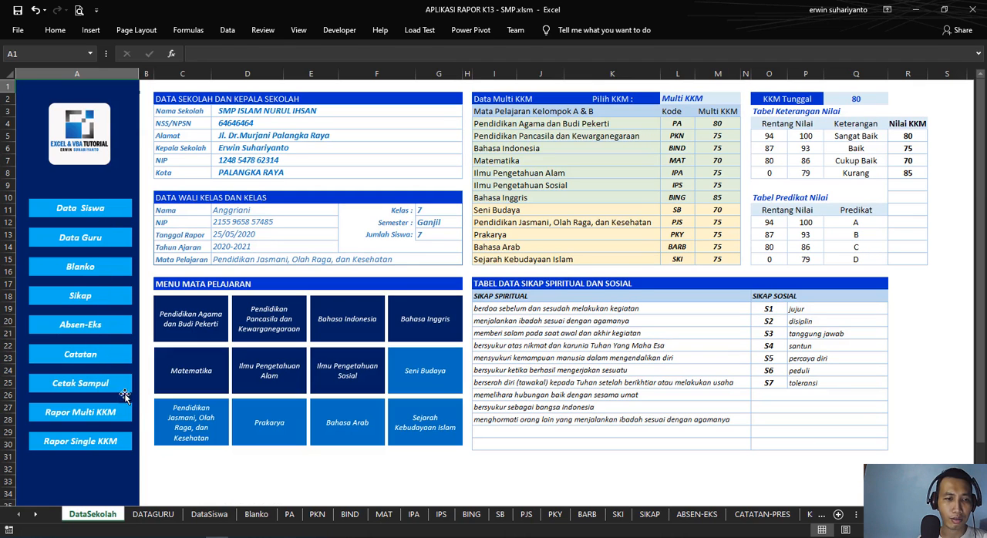
{"action": "left_click", "coordinate": [92, 302]}
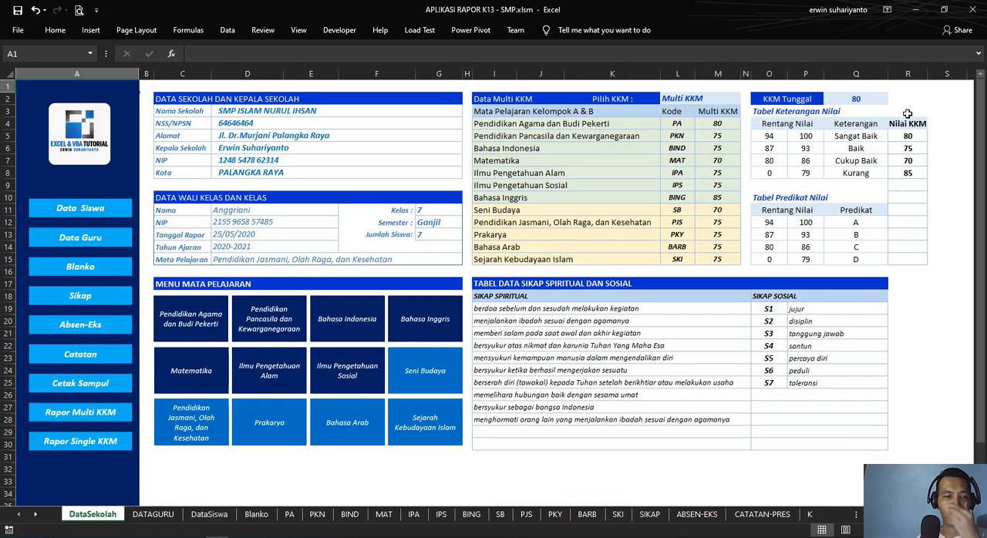
{"action": "left_click", "coordinate": [908, 115]}
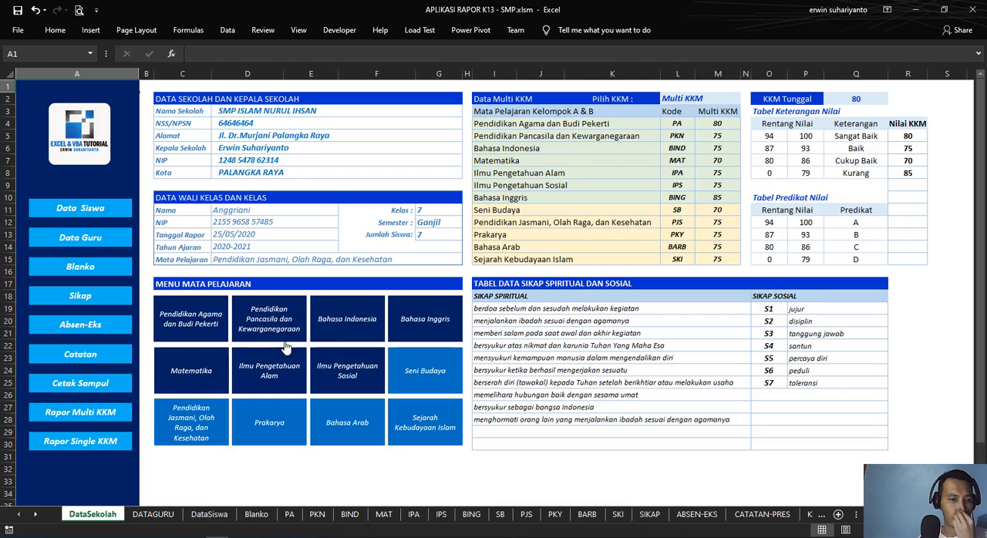
Step: Look through the attitude and group A knowledge tables of the Rapor Multi KKM report and return to the home page
{"action": "left_click", "coordinate": [106, 416]}
{"action": "scroll", "coordinate": [283, 278], "scroll_direction": "down", "scroll_amount": 4}
{"action": "scroll", "coordinate": [232, 285], "scroll_direction": "up", "scroll_amount": 2}
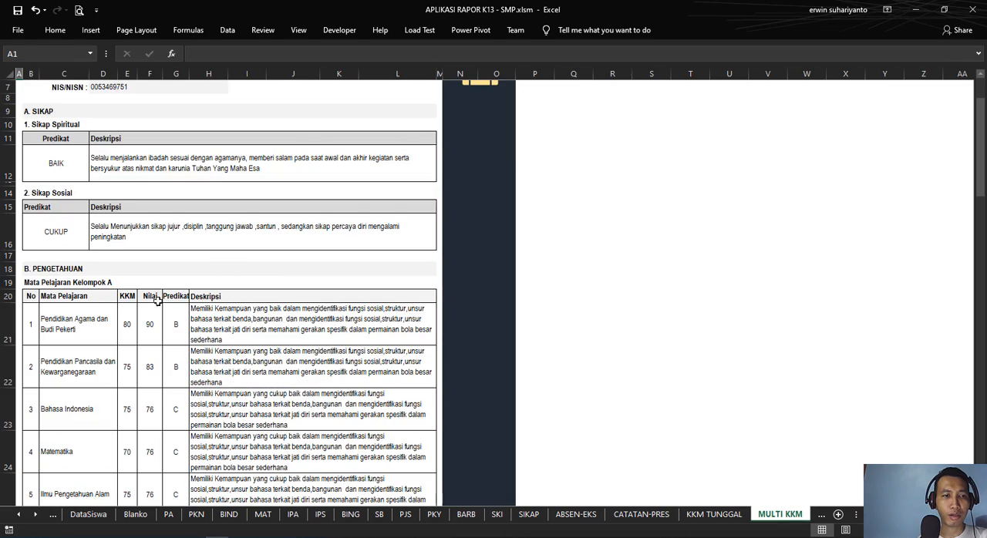
{"action": "scroll", "coordinate": [44, 263], "scroll_direction": "down", "scroll_amount": 1}
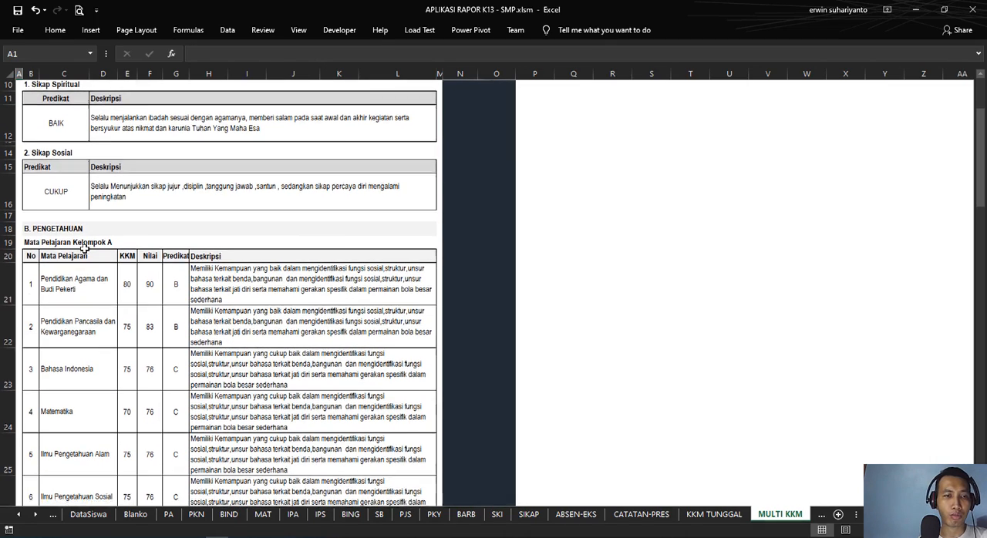
{"action": "scroll", "coordinate": [92, 239], "scroll_direction": "down", "scroll_amount": 1}
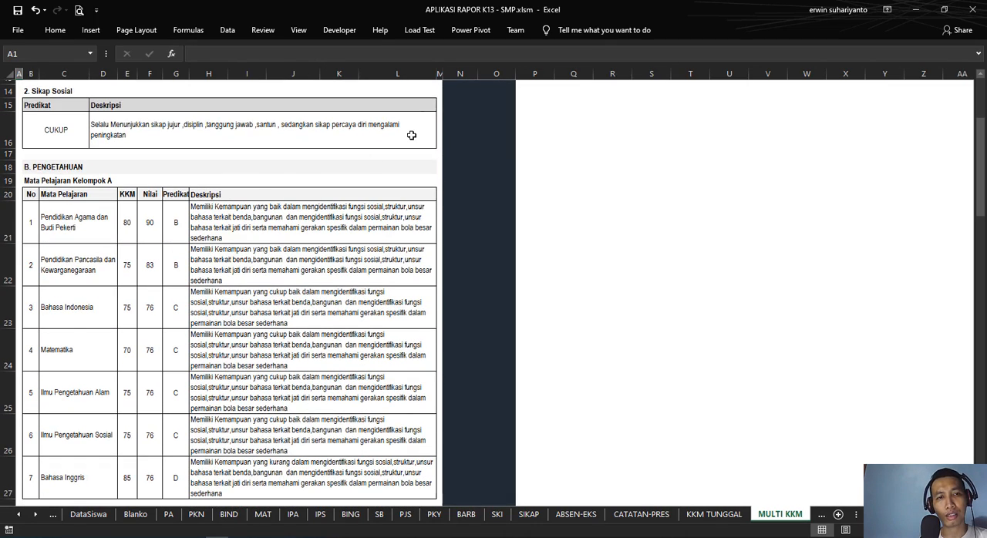
{"action": "scroll", "coordinate": [501, 97], "scroll_direction": "up", "scroll_amount": 5}
{"action": "left_click", "coordinate": [490, 130]}
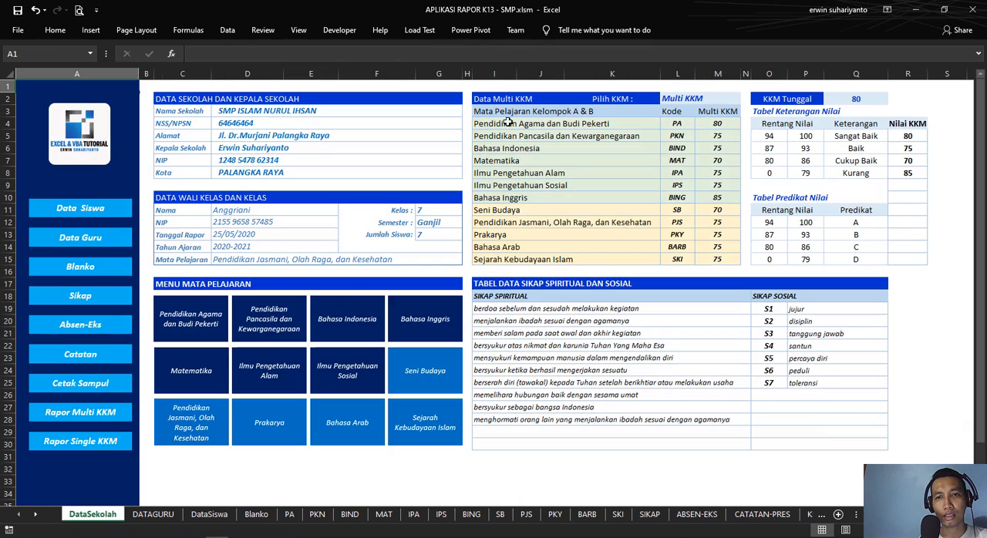
Step: Compare the group A subjects listed in the Data Multi KKM table with the subject name cells in the report's knowledge table
{"action": "left_click_drag", "start_coordinate": [507, 121], "coordinate": [503, 198]}
{"action": "left_click", "coordinate": [108, 413]}
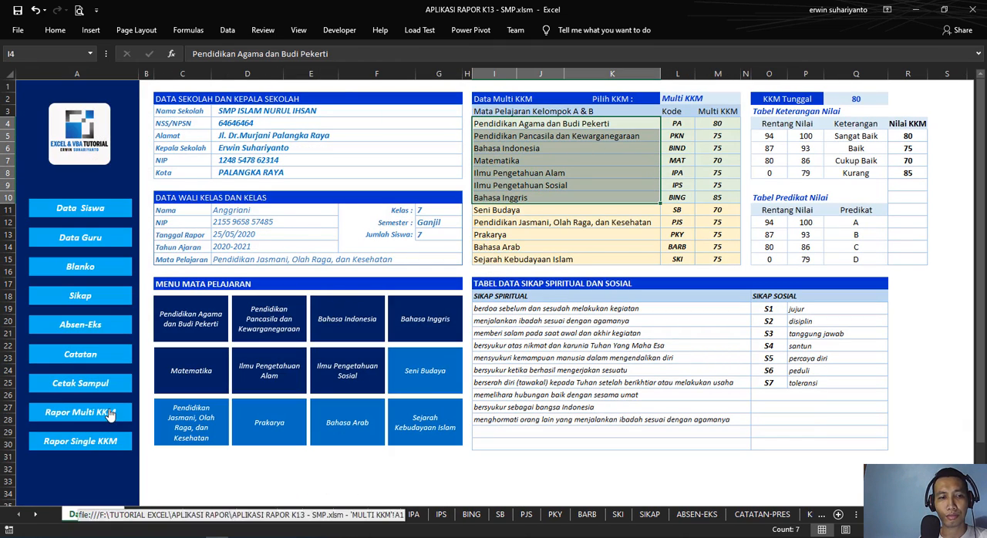
{"action": "scroll", "coordinate": [81, 309], "scroll_direction": "down", "scroll_amount": 2}
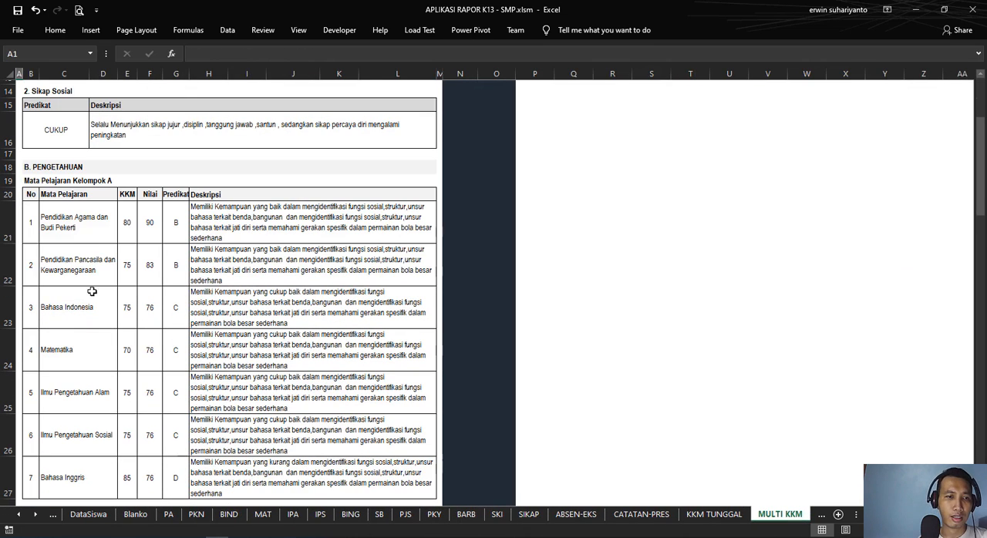
{"action": "left_click", "coordinate": [94, 225]}
{"action": "left_click", "coordinate": [92, 268]}
{"action": "left_click", "coordinate": [98, 307]}
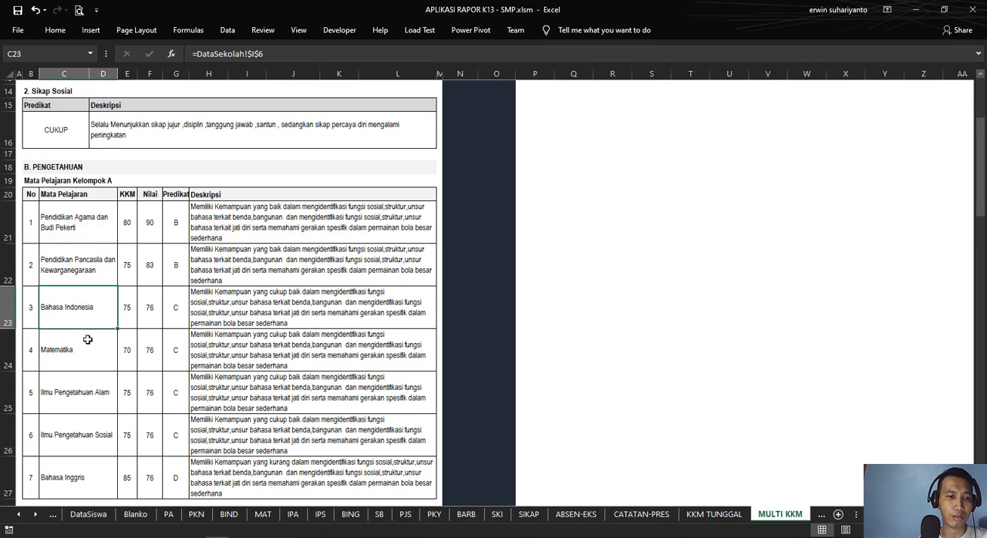
{"action": "left_click", "coordinate": [85, 361]}
{"action": "left_click", "coordinate": [90, 396]}
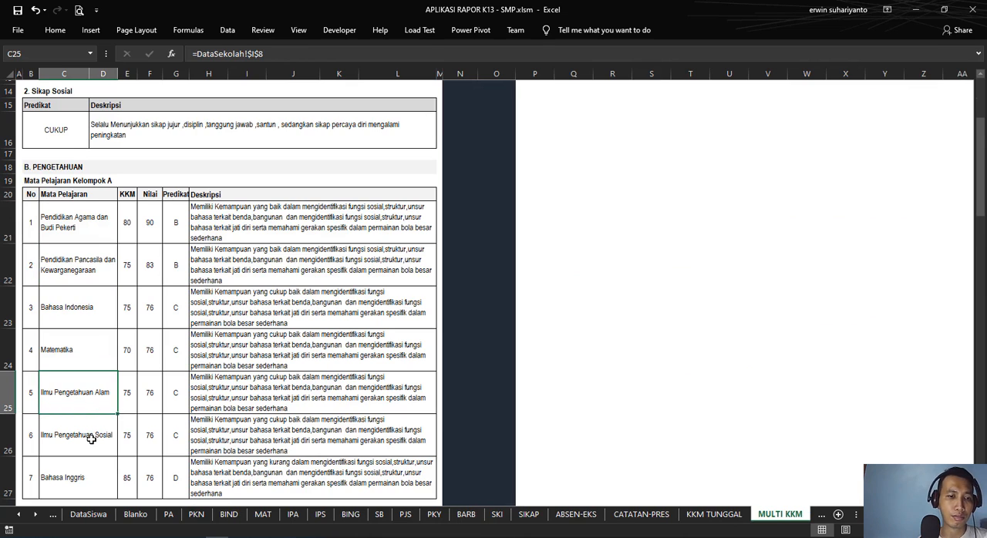
{"action": "left_click", "coordinate": [91, 438]}
{"action": "scroll", "coordinate": [90, 438], "scroll_direction": "down", "scroll_amount": 2}
{"action": "left_click", "coordinate": [81, 380]}
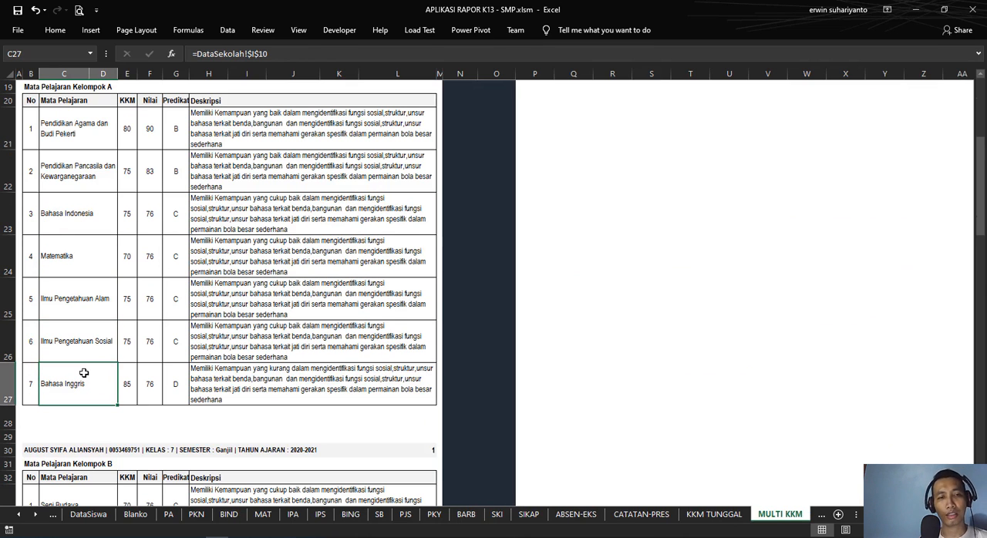
Step: Compare the KKM column of the report's group A knowledge table with the Multi KKM column on the home page
{"action": "scroll", "coordinate": [84, 373], "scroll_direction": "up", "scroll_amount": 2}
{"action": "left_click_drag", "start_coordinate": [128, 219], "coordinate": [136, 440]}
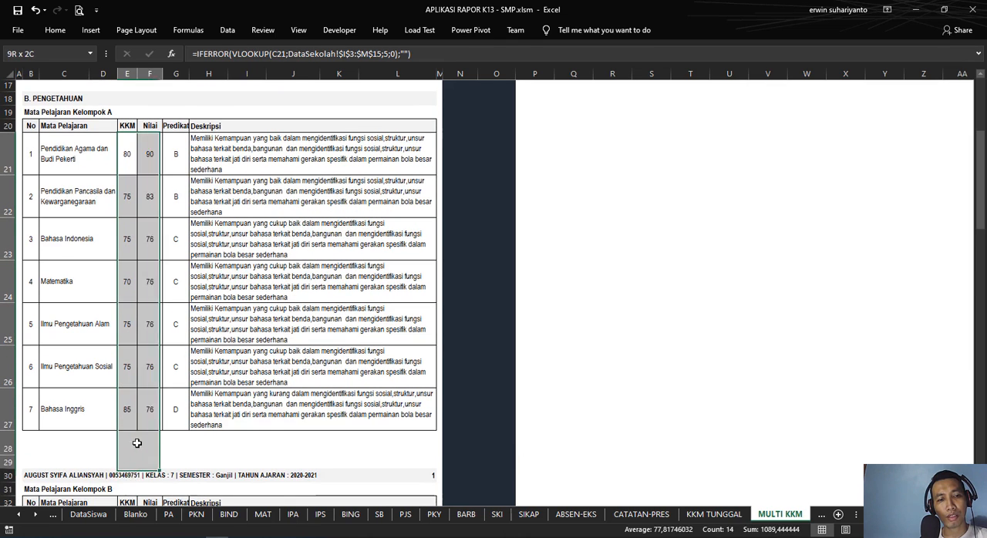
{"action": "scroll", "coordinate": [128, 321], "scroll_direction": "up", "scroll_amount": 5}
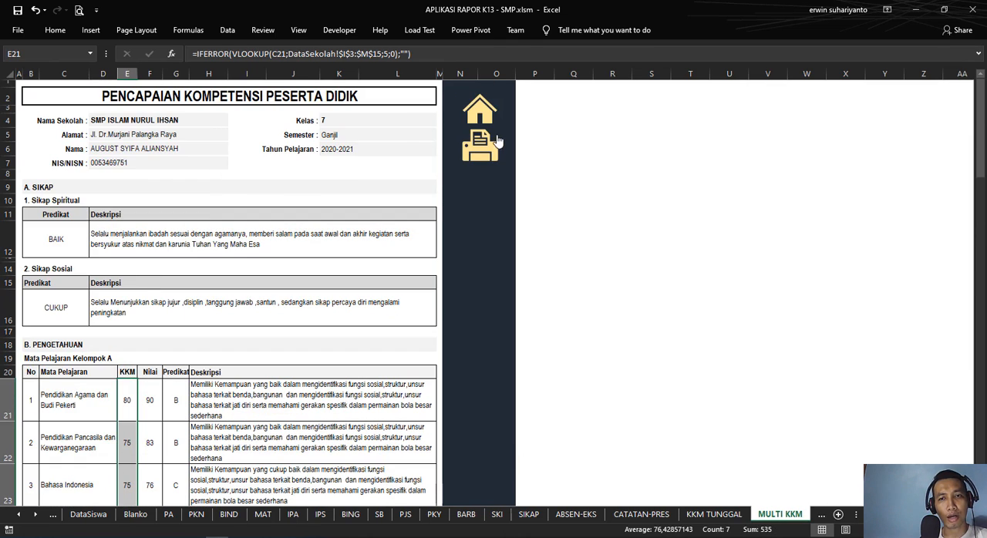
{"action": "left_click", "coordinate": [484, 116]}
{"action": "left_click_drag", "start_coordinate": [711, 117], "coordinate": [719, 261]}
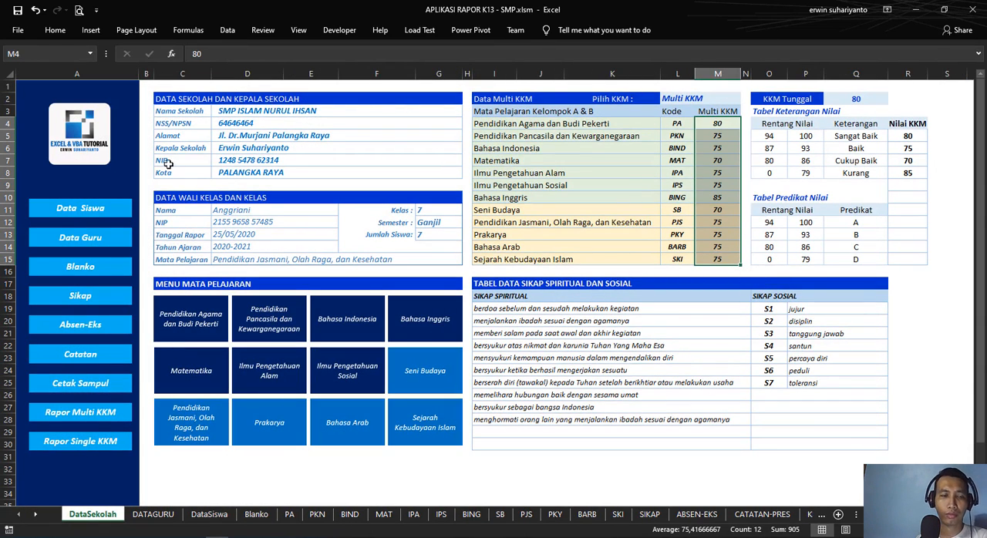
Step: Reopen the Rapor Multi KKM report and examine the Nilai column of the group A knowledge table
{"action": "left_click", "coordinate": [102, 411]}
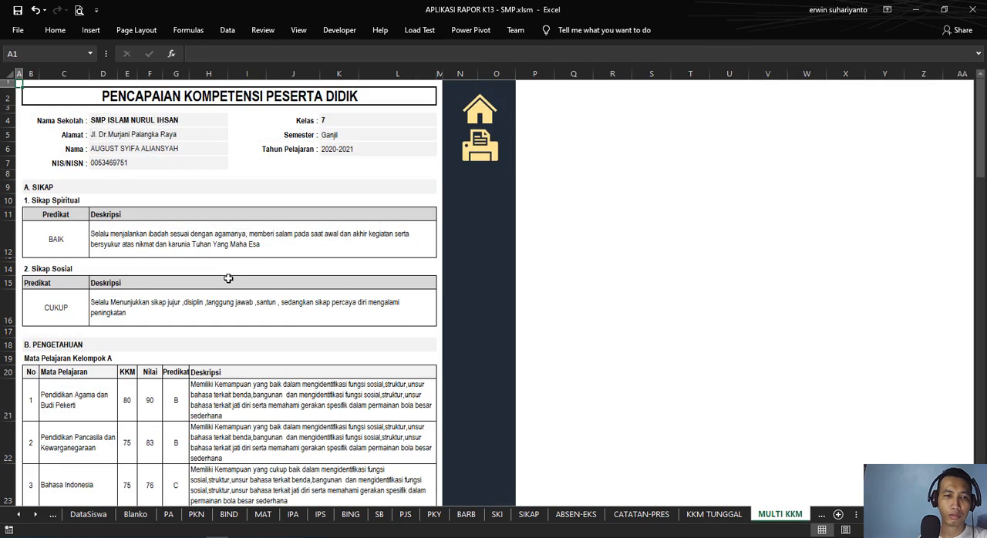
{"action": "scroll", "coordinate": [228, 278], "scroll_direction": "down", "scroll_amount": 6}
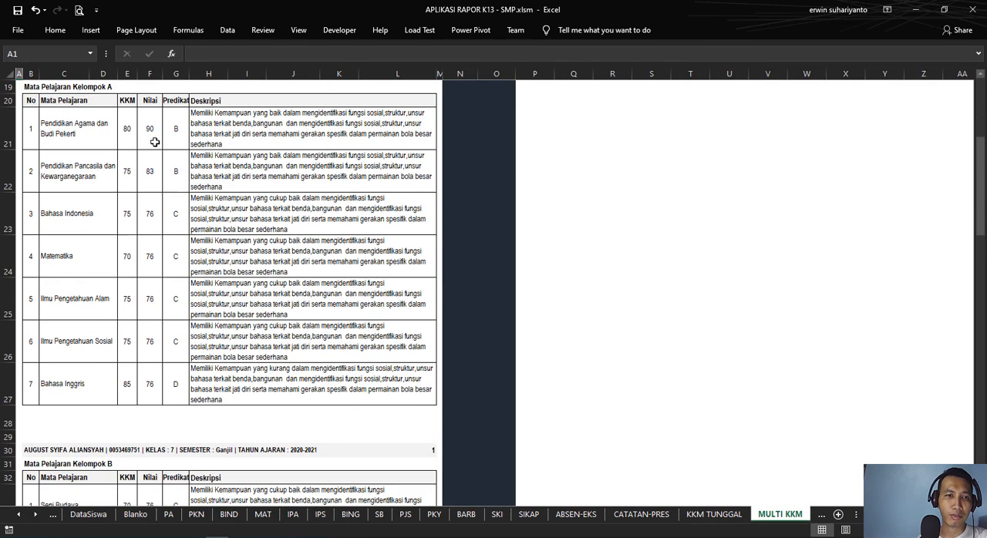
{"action": "left_click_drag", "start_coordinate": [154, 142], "coordinate": [150, 389]}
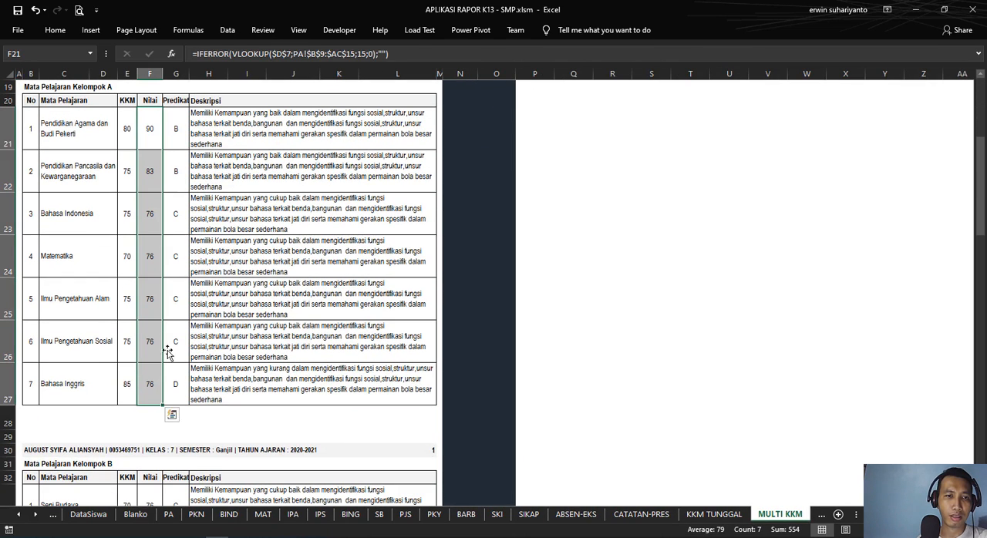
Step: Widen the report's Predikat column (column G) slightly
{"action": "left_click_drag", "start_coordinate": [180, 132], "coordinate": [181, 390]}
{"action": "scroll", "coordinate": [193, 386], "scroll_direction": "up", "scroll_amount": 3}
{"action": "left_click_drag", "start_coordinate": [192, 75], "coordinate": [196, 77]}
Step: Examine the formula behind the knowledge description for Pendidikan Agama dan Budi Pekerti and look over the remaining subject descriptions
{"action": "left_click", "coordinate": [231, 281]}
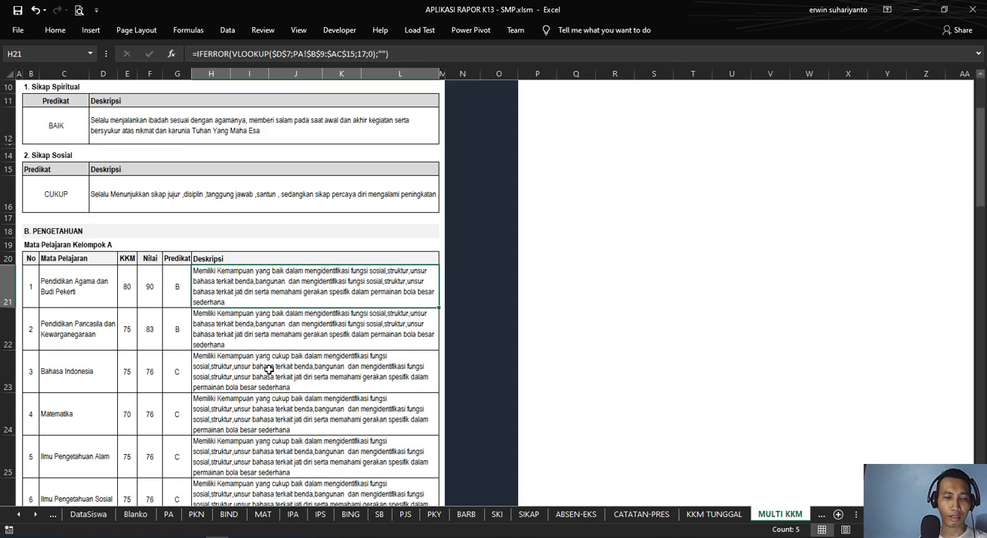
{"action": "scroll", "coordinate": [268, 370], "scroll_direction": "down", "scroll_amount": 5}
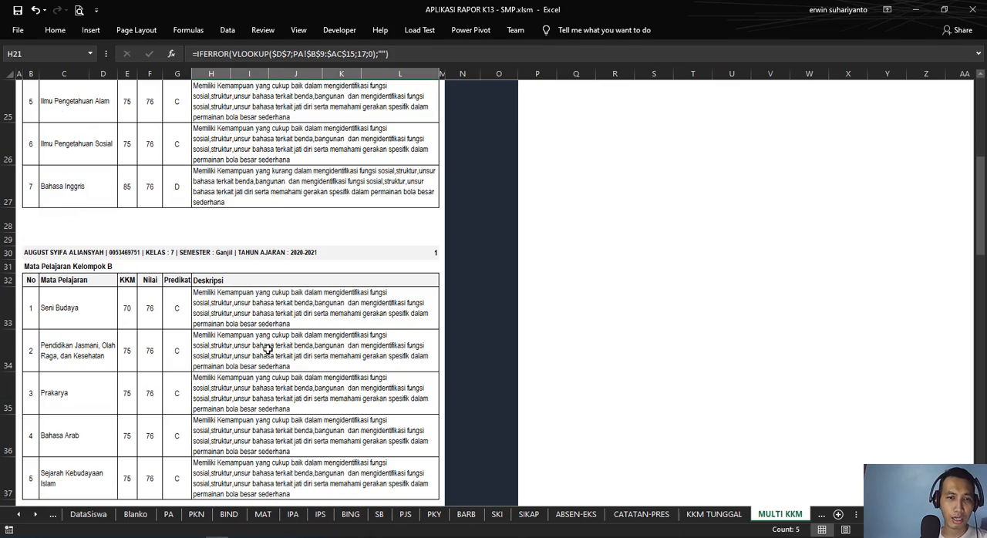
{"action": "scroll", "coordinate": [179, 223], "scroll_direction": "up", "scroll_amount": 3}
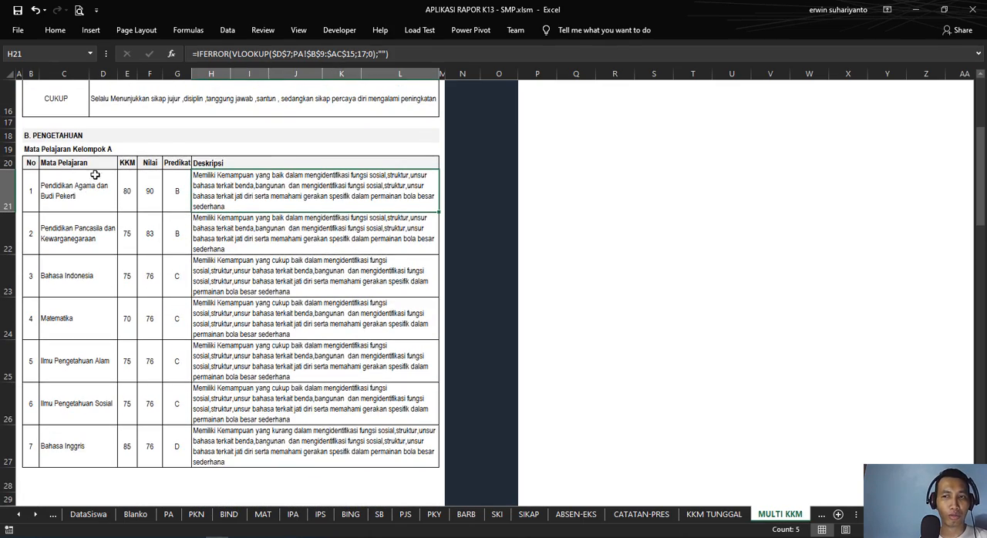
Step: Examine the subject-name formulas in the report's group B knowledge table, from Seni Budaya to Sejarah Kebudayaan Islam
{"action": "scroll", "coordinate": [182, 232], "scroll_direction": "down", "scroll_amount": 3}
{"action": "scroll", "coordinate": [185, 239], "scroll_direction": "down", "scroll_amount": 3}
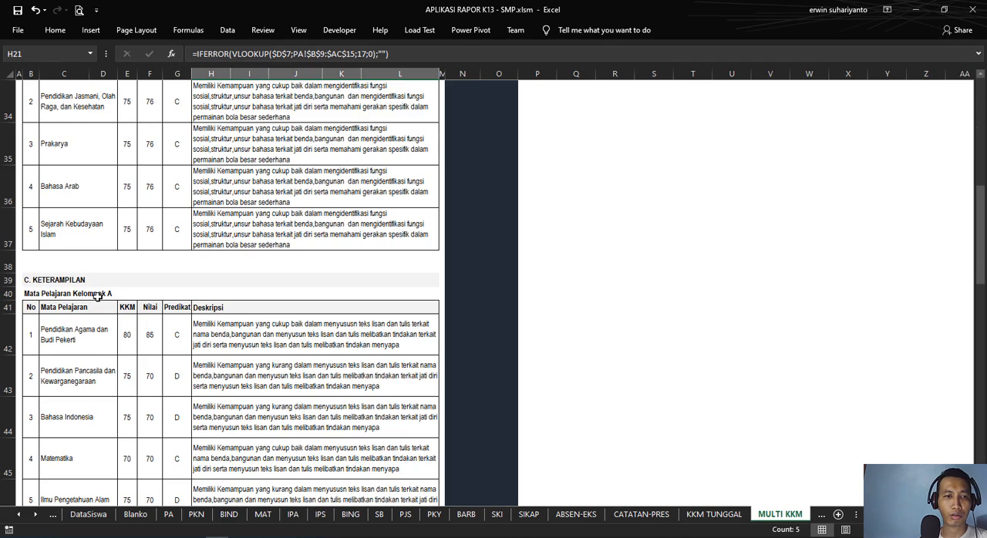
{"action": "scroll", "coordinate": [146, 262], "scroll_direction": "up", "scroll_amount": 2}
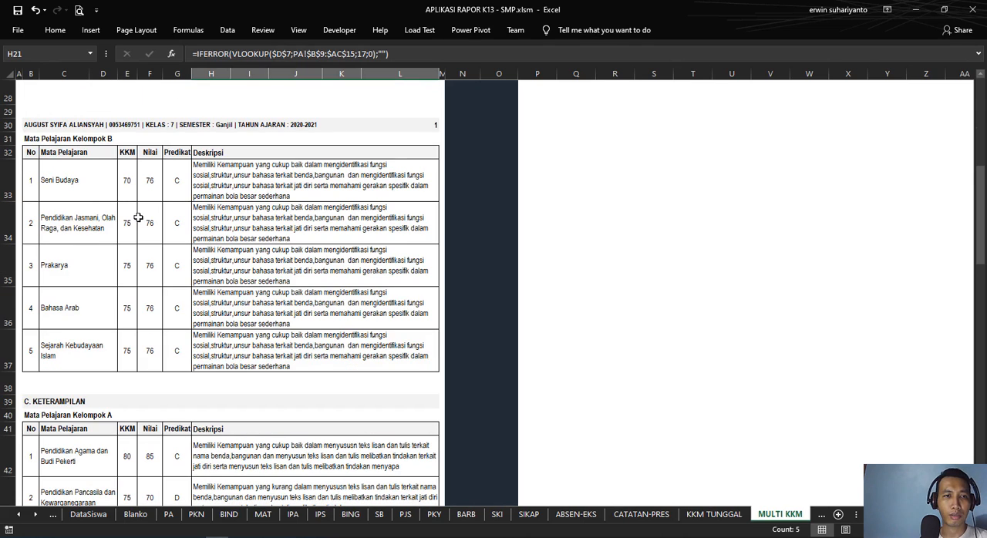
{"action": "left_click", "coordinate": [91, 181]}
{"action": "left_click", "coordinate": [98, 220]}
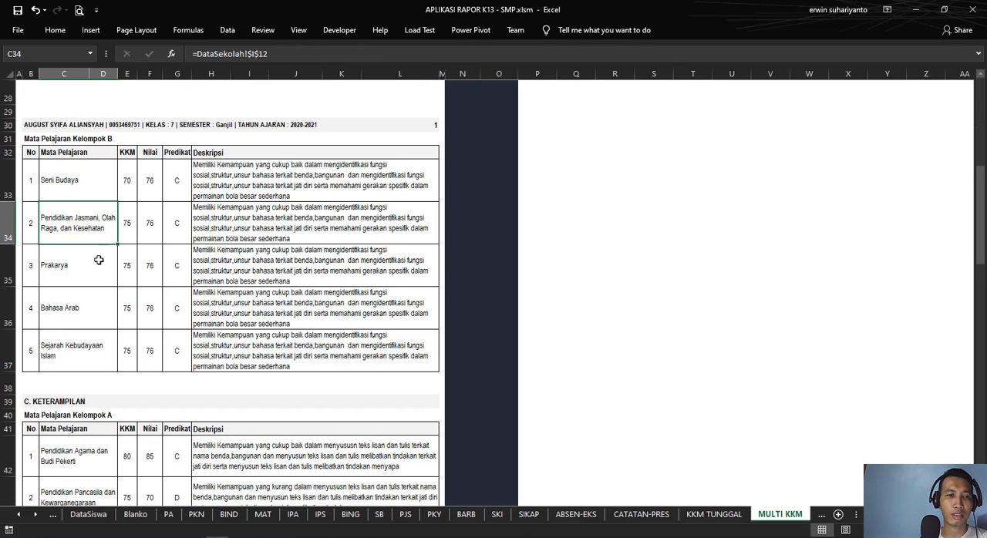
{"action": "left_click", "coordinate": [84, 280]}
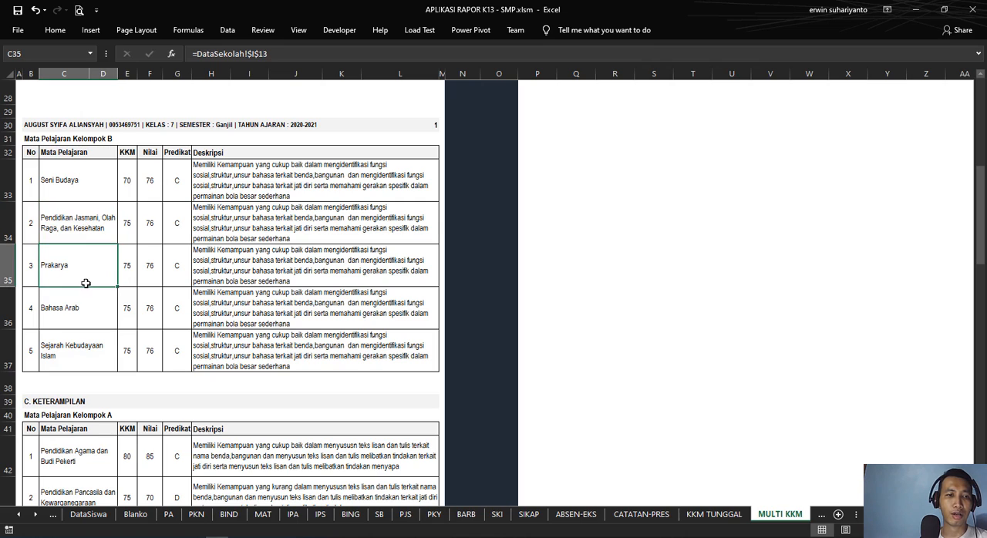
{"action": "left_click", "coordinate": [79, 309]}
{"action": "left_click", "coordinate": [87, 352]}
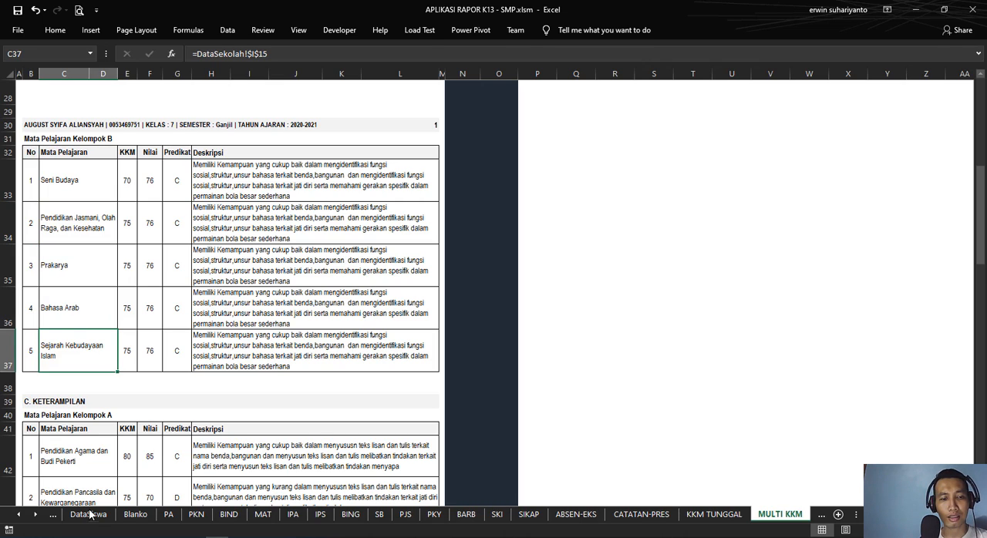
Step: Check the Pendidikan Agama dan Budi Pekerti subject cell in group A against the home page's group A and B subject list
{"action": "left_click", "coordinate": [19, 515]}
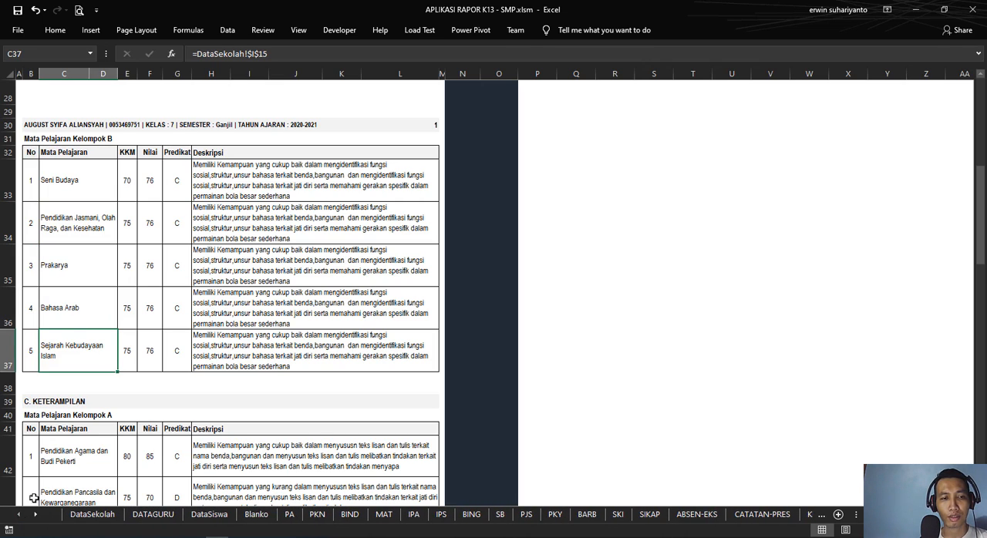
{"action": "scroll", "coordinate": [98, 295], "scroll_direction": "up", "scroll_amount": 7}
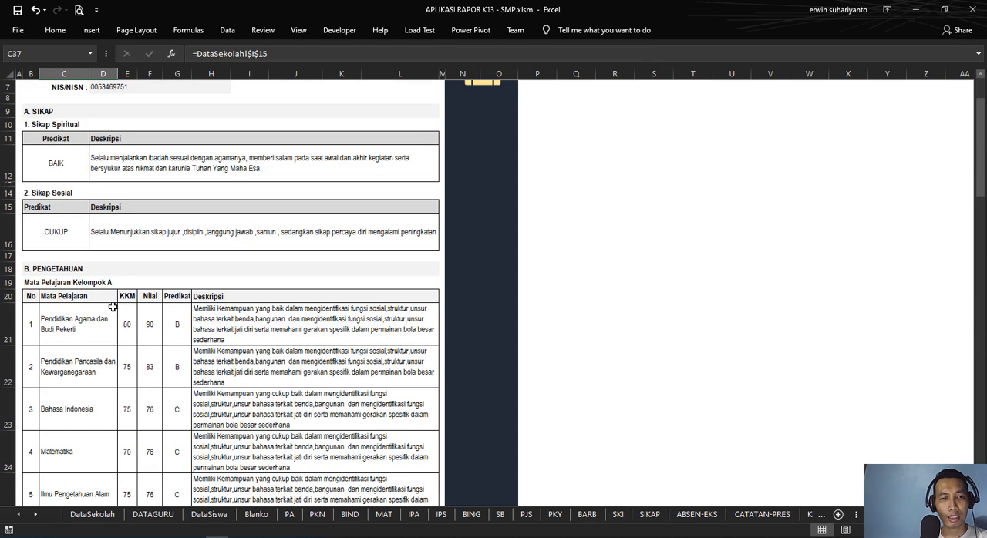
{"action": "scroll", "coordinate": [78, 329], "scroll_direction": "down", "scroll_amount": 3}
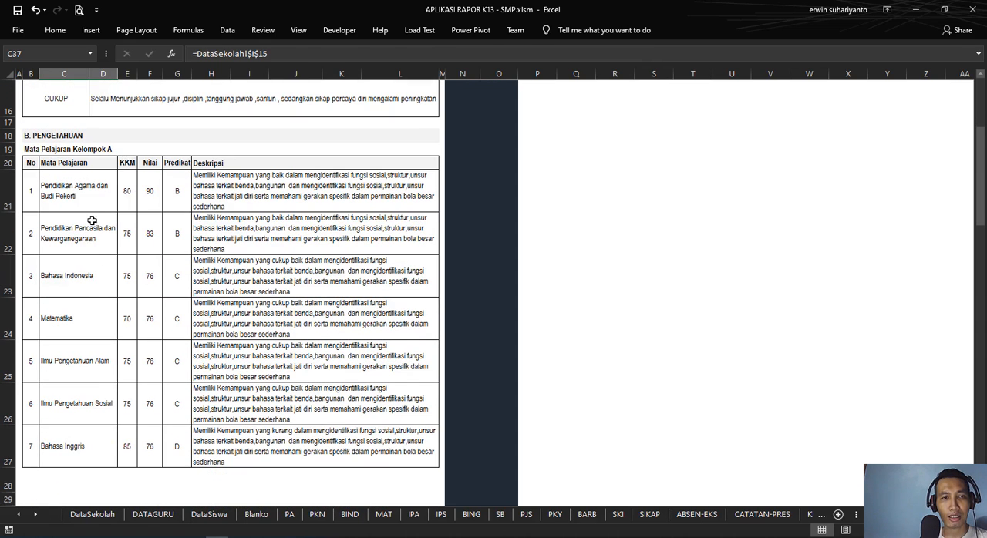
{"action": "left_click", "coordinate": [87, 207]}
{"action": "scroll", "coordinate": [235, 305], "scroll_direction": "up", "scroll_amount": 5}
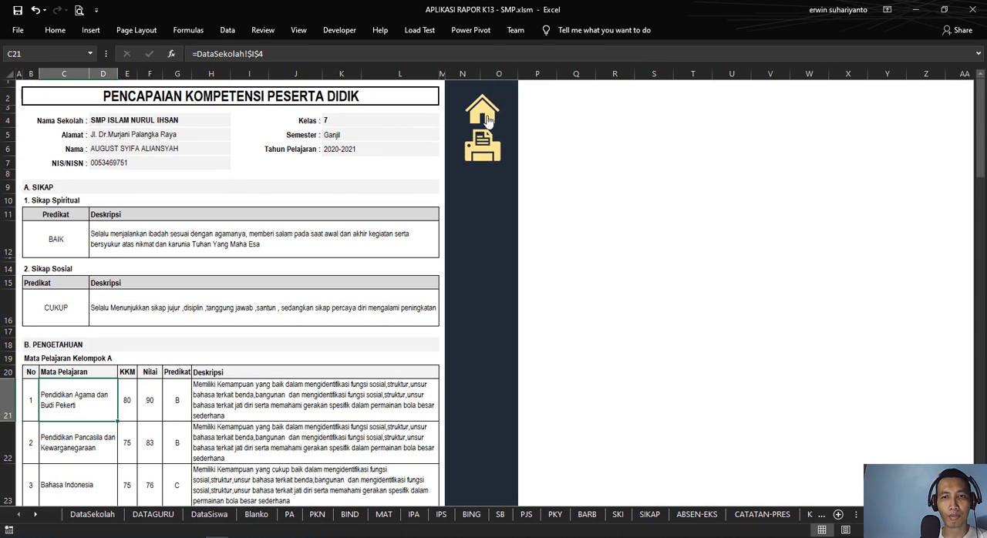
{"action": "left_click", "coordinate": [493, 112]}
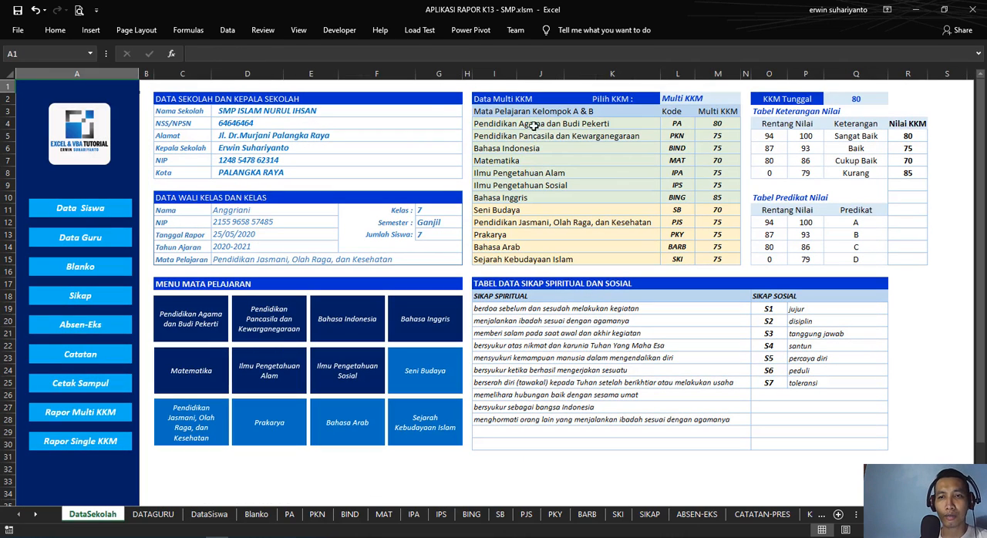
{"action": "left_click_drag", "start_coordinate": [534, 126], "coordinate": [533, 260]}
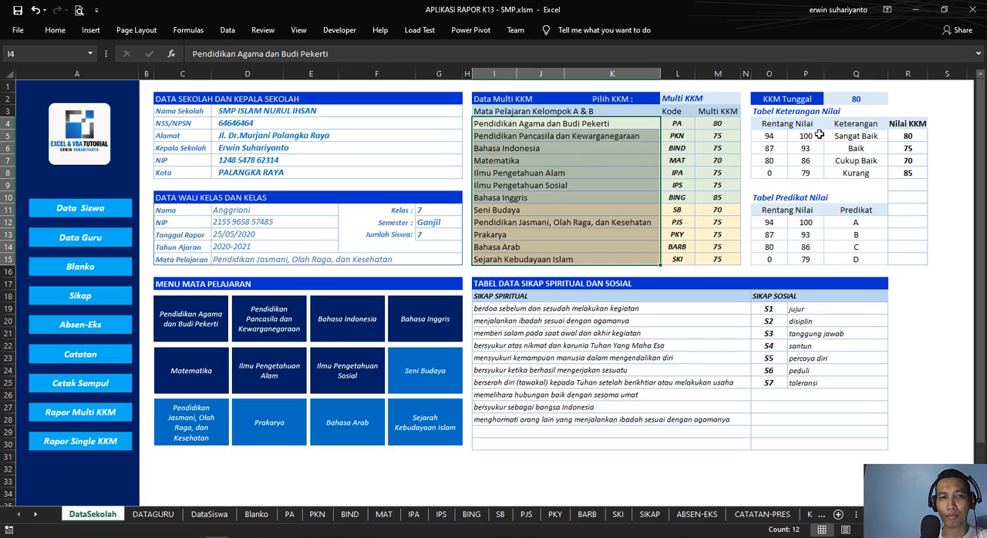
Step: Reopen the Rapor Multi KKM report and look over the group A and B tables of the knowledge and skills sections
{"action": "left_click", "coordinate": [100, 412]}
{"action": "scroll", "coordinate": [305, 322], "scroll_direction": "down", "scroll_amount": 10}
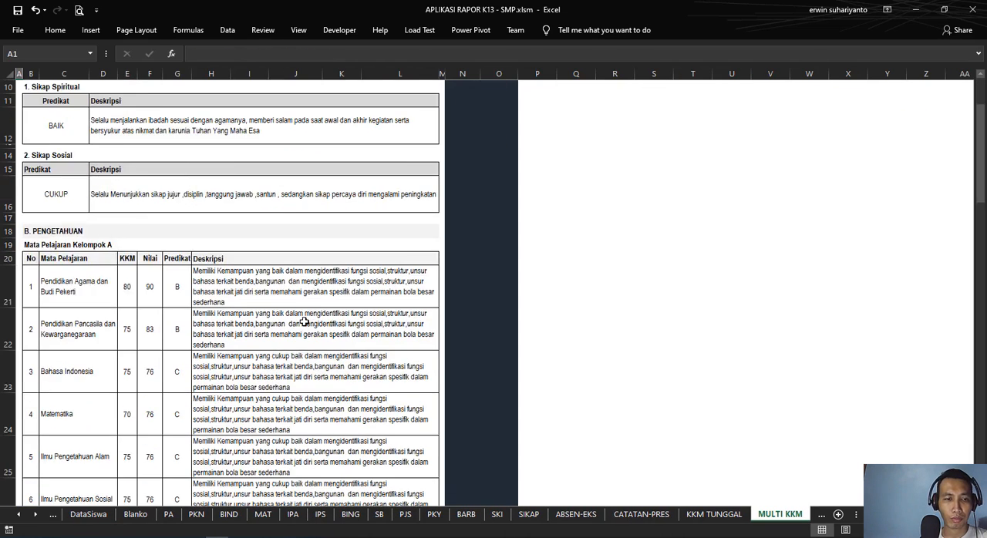
{"action": "scroll", "coordinate": [304, 322], "scroll_direction": "down", "scroll_amount": 7}
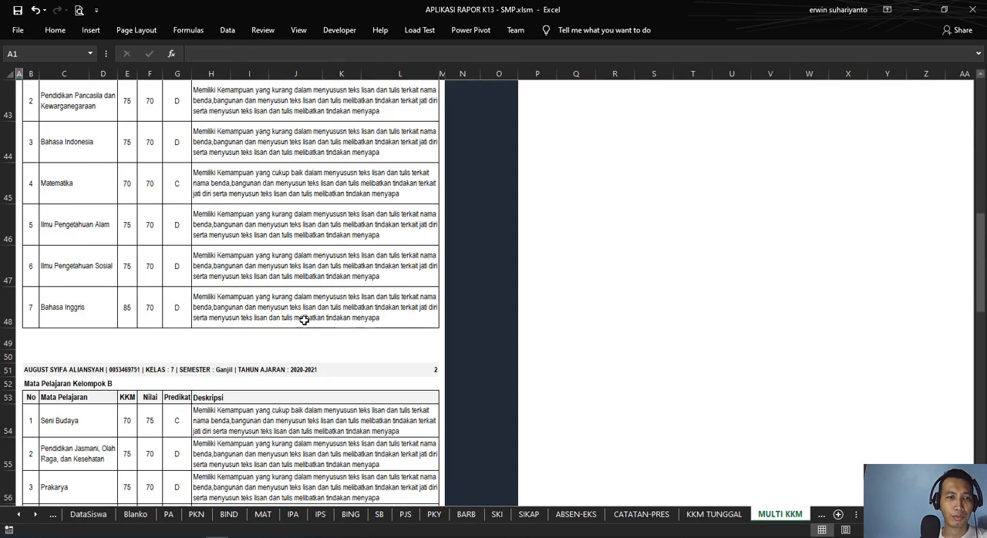
{"action": "scroll", "coordinate": [305, 320], "scroll_direction": "down", "scroll_amount": 4}
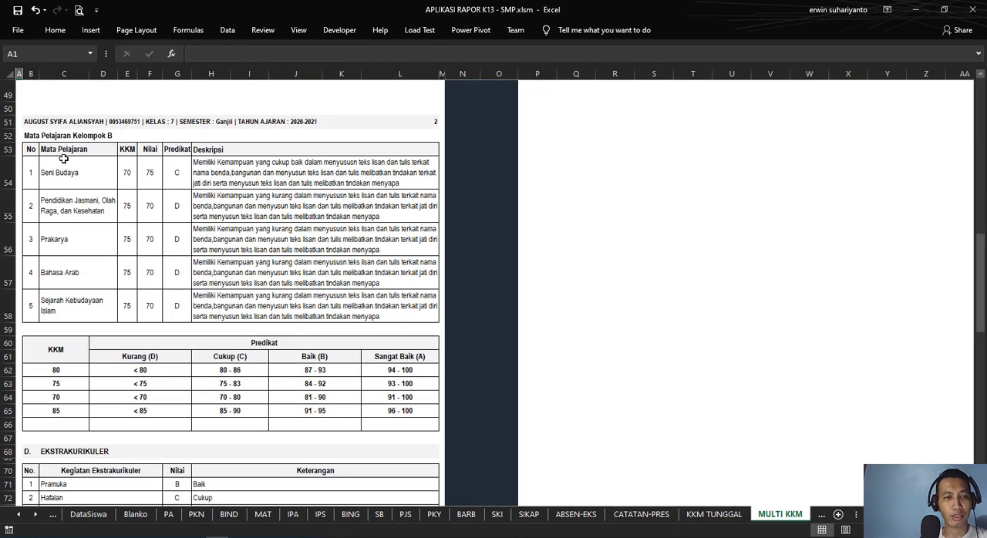
{"action": "scroll", "coordinate": [64, 158], "scroll_direction": "up", "scroll_amount": 15}
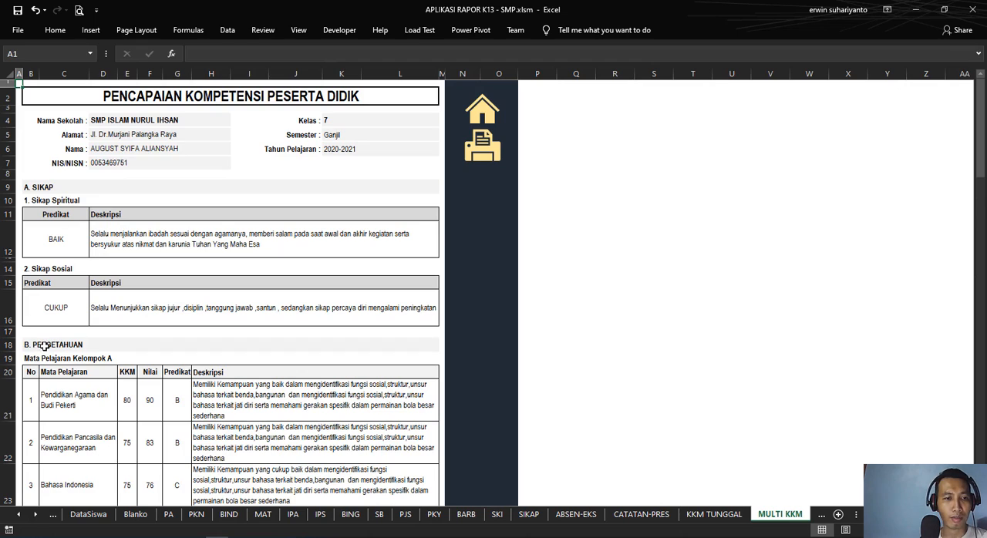
{"action": "scroll", "coordinate": [44, 346], "scroll_direction": "down", "scroll_amount": 8}
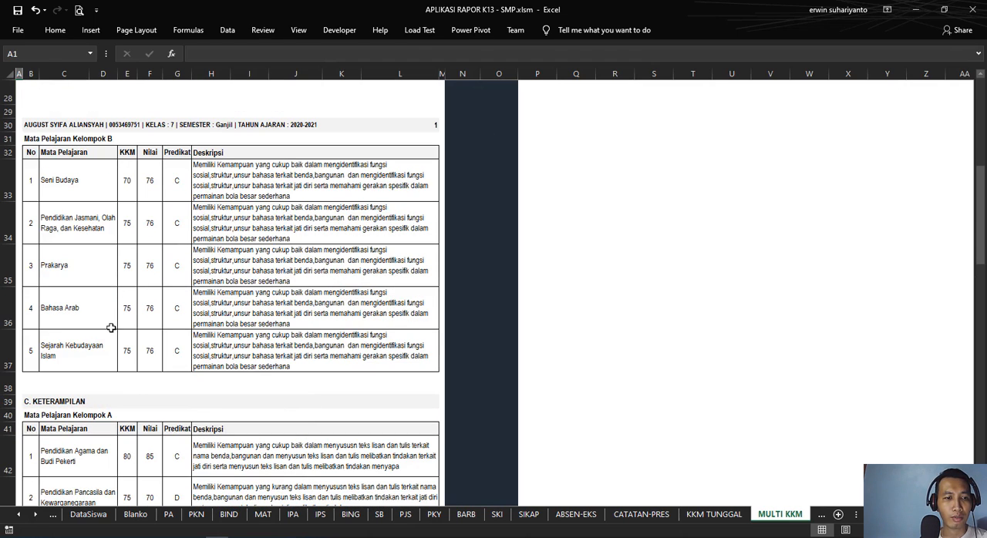
{"action": "scroll", "coordinate": [76, 402], "scroll_direction": "down", "scroll_amount": 3}
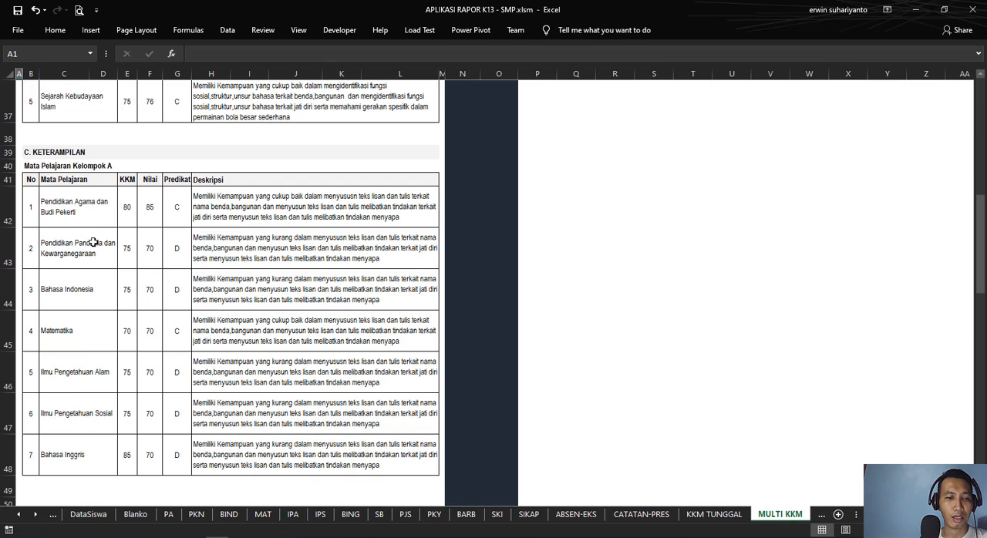
{"action": "scroll", "coordinate": [147, 250], "scroll_direction": "down", "scroll_amount": 3}
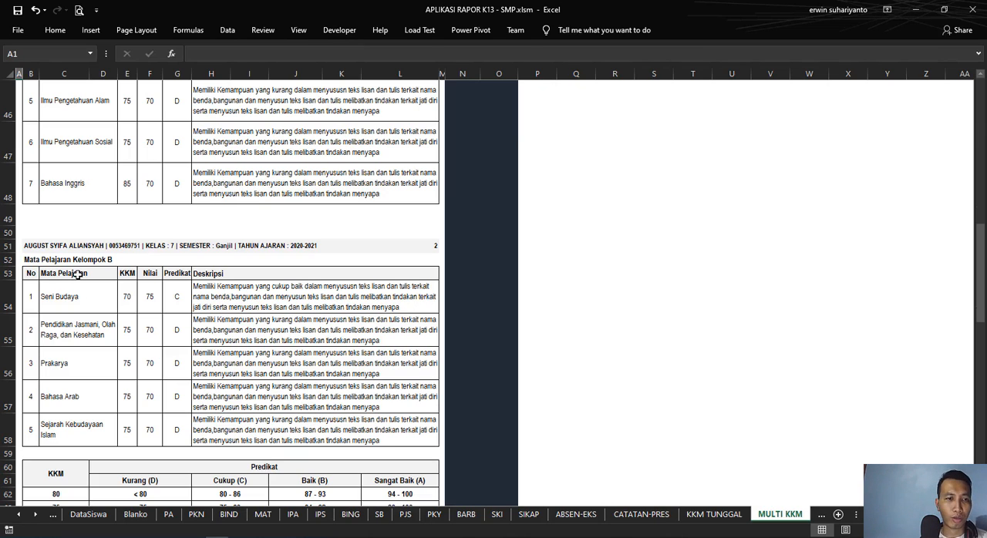
{"action": "scroll", "coordinate": [69, 316], "scroll_direction": "up", "scroll_amount": 4}
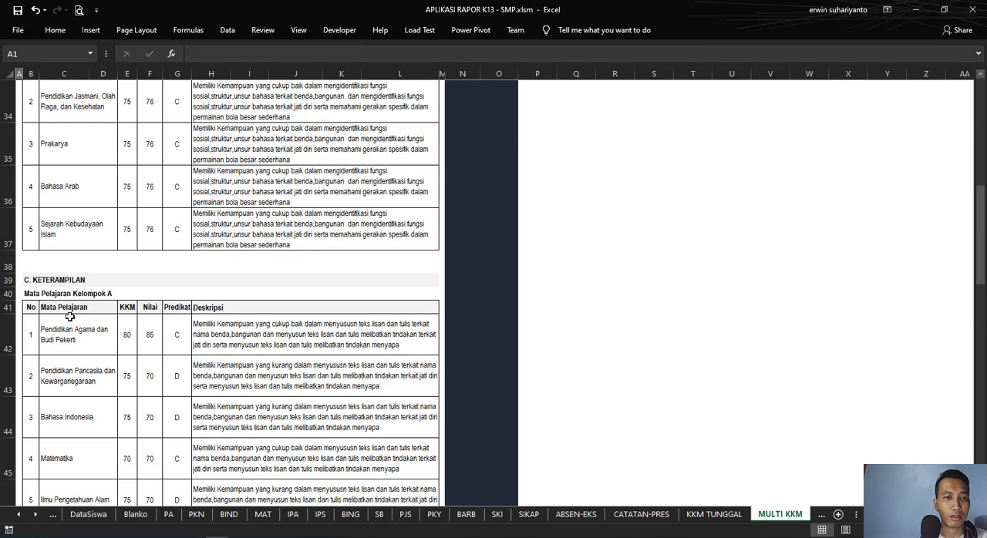
{"action": "scroll", "coordinate": [71, 316], "scroll_direction": "down", "scroll_amount": 5}
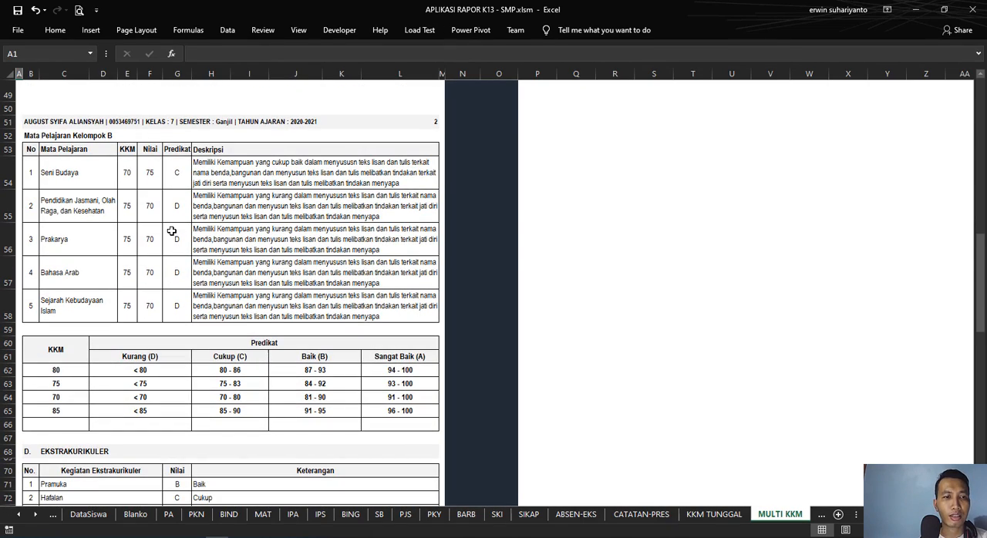
Step: Examine the Seni Budaya row's formulas and the Pendidikan Jasmani description formula in the group B skills table
{"action": "scroll", "coordinate": [171, 231], "scroll_direction": "down", "scroll_amount": 1}
{"action": "left_click", "coordinate": [110, 162]}
{"action": "left_click", "coordinate": [87, 126]}
{"action": "left_click", "coordinate": [156, 131]}
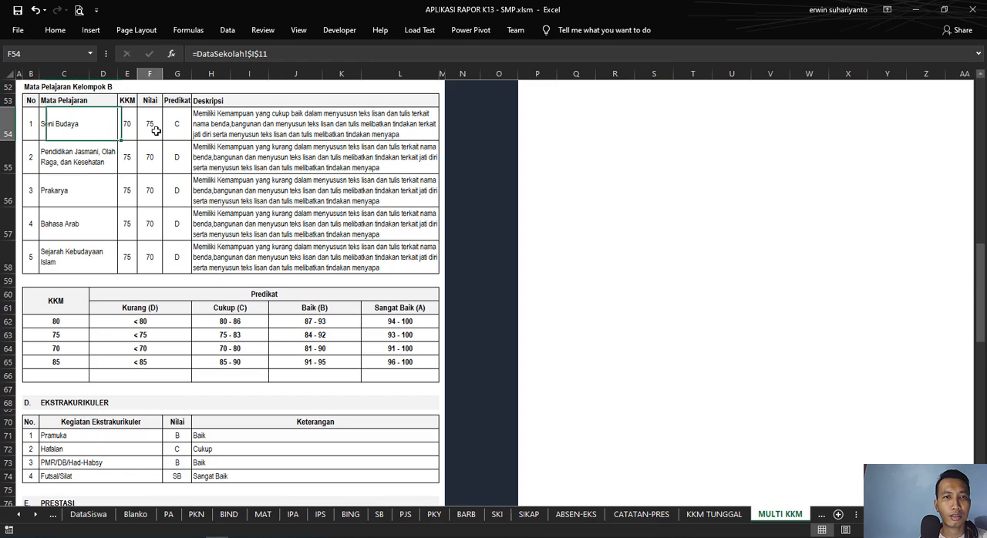
{"action": "left_click", "coordinate": [167, 126]}
{"action": "left_click", "coordinate": [223, 132]}
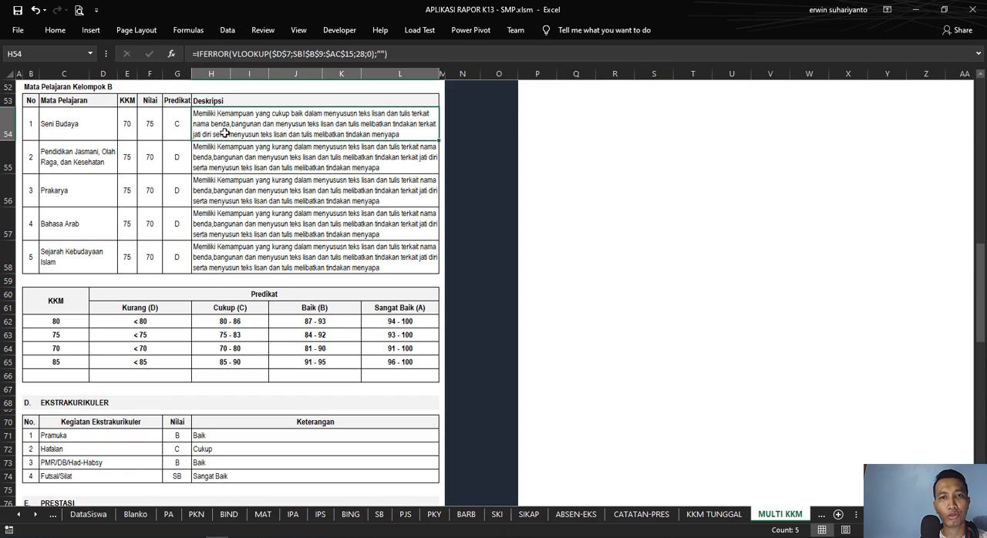
{"action": "left_click", "coordinate": [271, 163]}
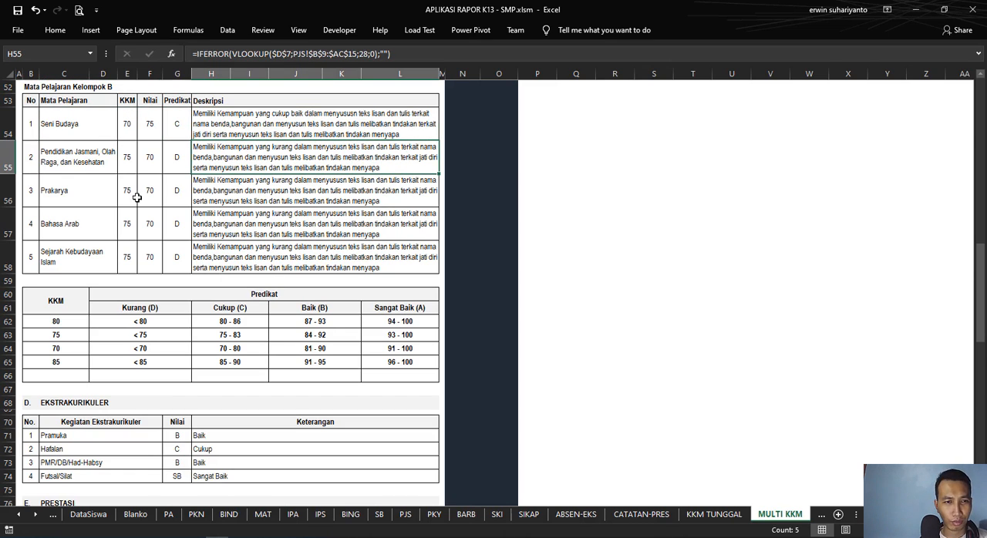
Step: Examine the Prakarya row's formulas and the Sejarah Kebudayaan Islam subject cell in the group B skills table
{"action": "left_click", "coordinate": [106, 193]}
{"action": "left_click", "coordinate": [136, 191]}
{"action": "left_click", "coordinate": [242, 191]}
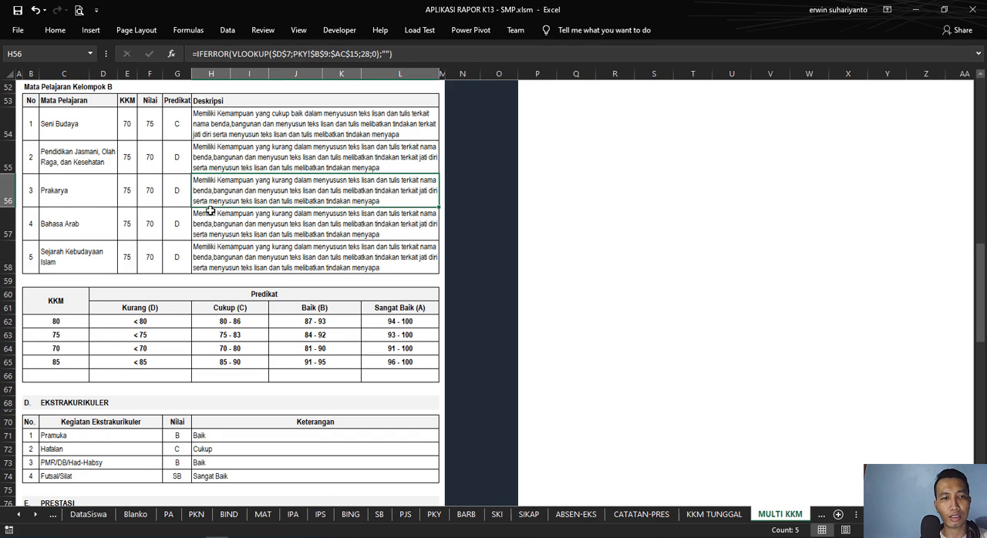
{"action": "left_click", "coordinate": [90, 255]}
{"action": "scroll", "coordinate": [137, 223], "scroll_direction": "up", "scroll_amount": 3}
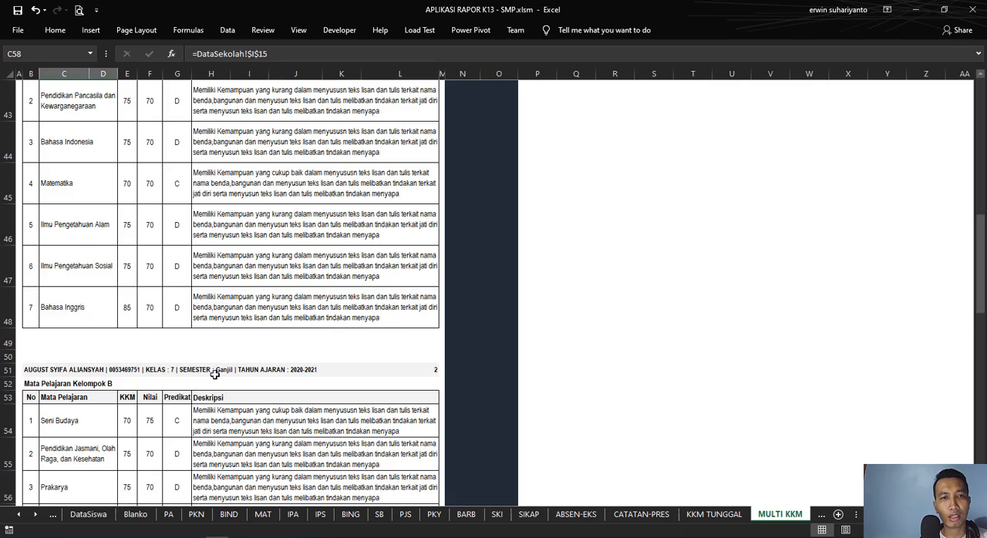
{"action": "scroll", "coordinate": [172, 409], "scroll_direction": "down", "scroll_amount": 3}
{"action": "scroll", "coordinate": [191, 234], "scroll_direction": "up", "scroll_amount": 1}
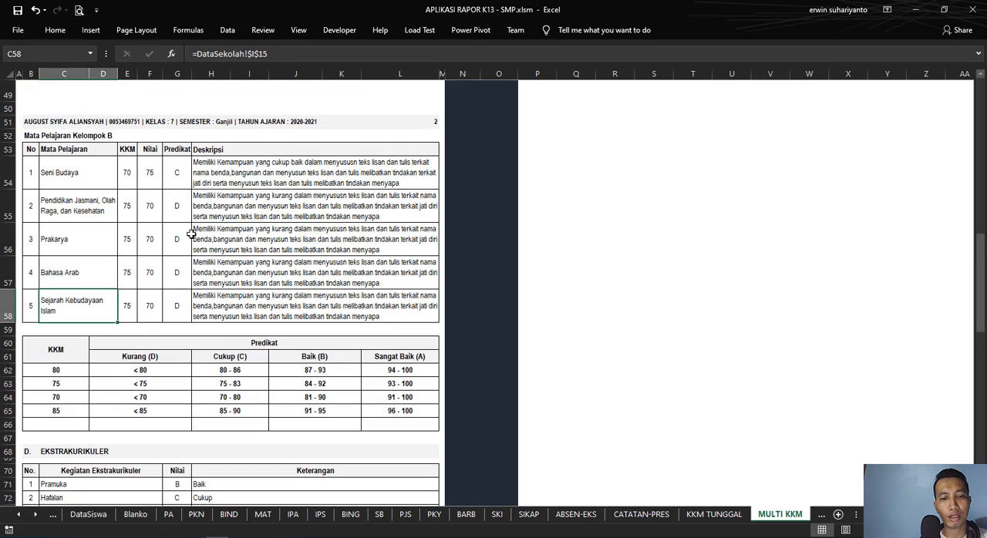
Step: View the PA, PKN, BIND, MAT, IPA and IPS grade sheets in turn and return to the home page
{"action": "left_click", "coordinate": [168, 515]}
{"action": "left_click", "coordinate": [196, 514]}
{"action": "left_click", "coordinate": [228, 514]}
{"action": "left_click", "coordinate": [262, 515]}
{"action": "left_click", "coordinate": [293, 514]}
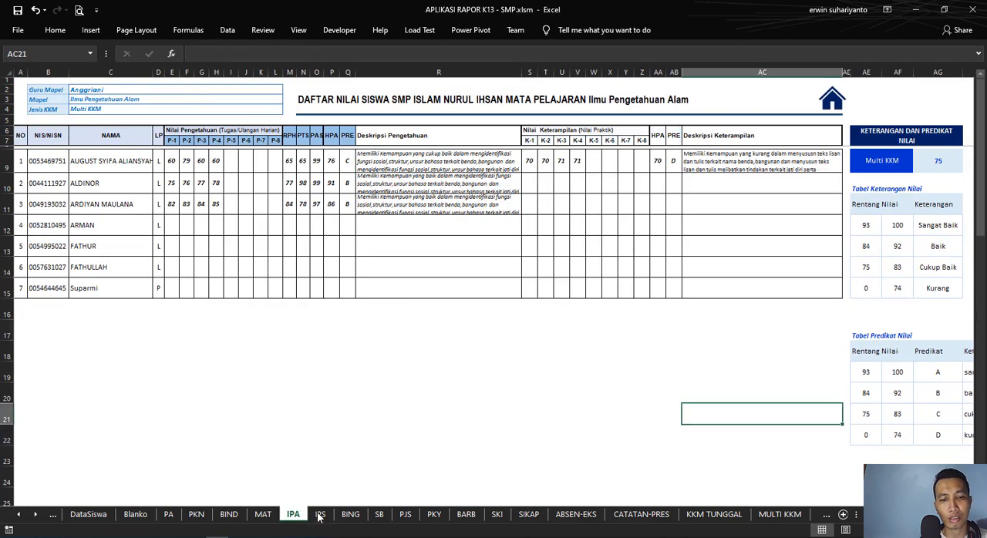
{"action": "left_click", "coordinate": [320, 514]}
{"action": "left_click", "coordinate": [822, 102]}
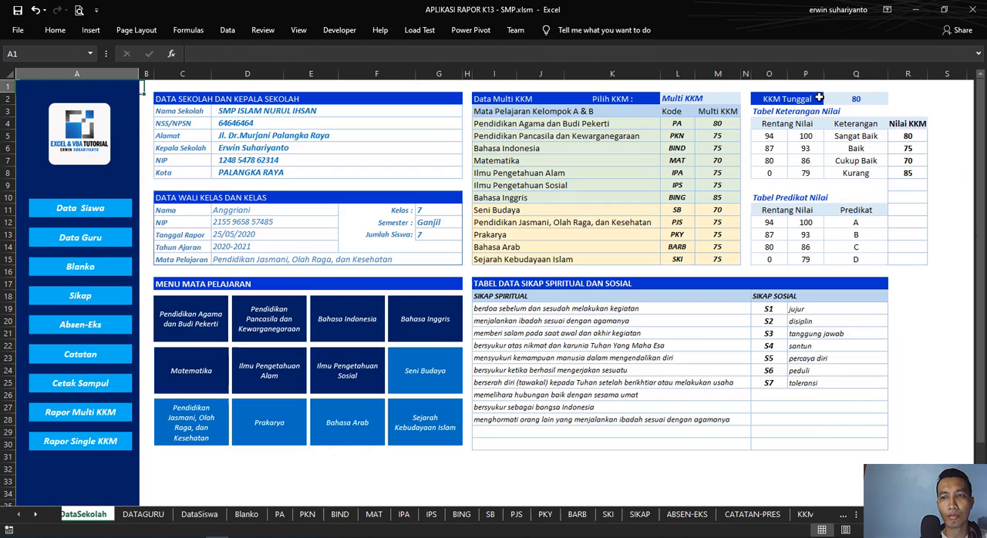
Step: Reopen the Rapor Multi KKM report and examine the KKM column of the Predikat range table below the skills section
{"action": "left_click", "coordinate": [104, 416]}
{"action": "scroll", "coordinate": [249, 284], "scroll_direction": "down", "scroll_amount": 10}
{"action": "scroll", "coordinate": [248, 284], "scroll_direction": "down", "scroll_amount": 10}
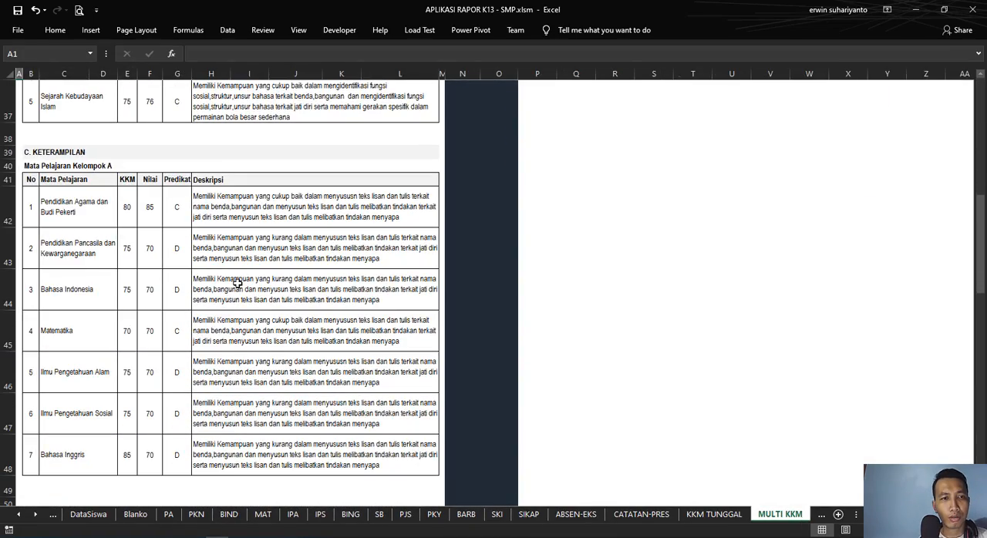
{"action": "scroll", "coordinate": [237, 284], "scroll_direction": "down", "scroll_amount": 5}
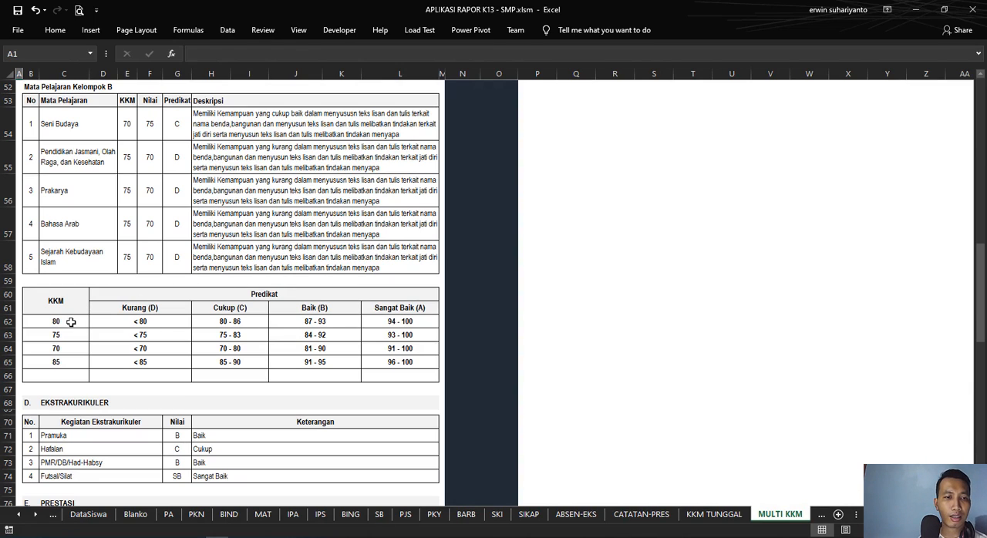
{"action": "left_click_drag", "start_coordinate": [59, 322], "coordinate": [58, 362]}
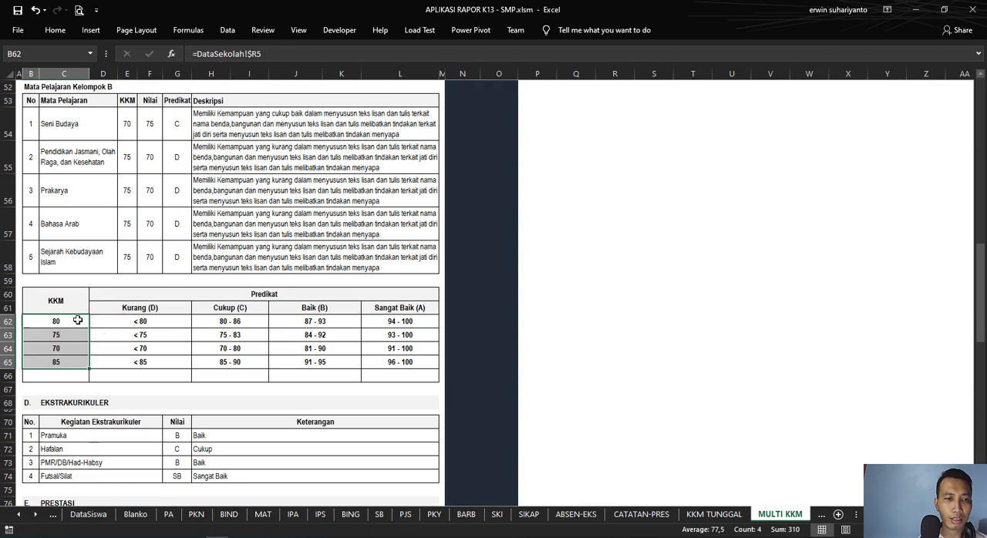
{"action": "left_click", "coordinate": [45, 322]}
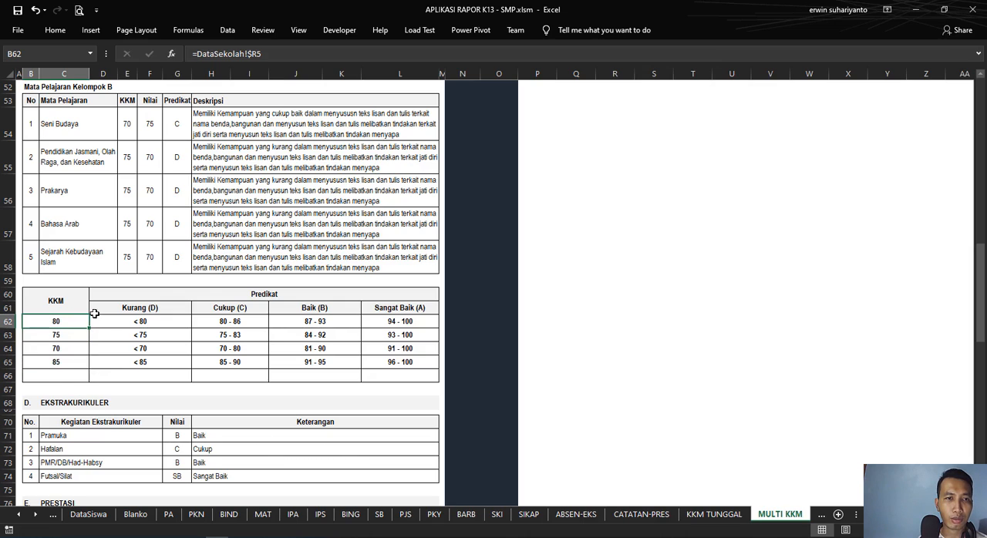
Step: Return to the home page and examine the Nilai KKM list that supplies the report's KKM column
{"action": "scroll", "coordinate": [94, 313], "scroll_direction": "up", "scroll_amount": 15}
{"action": "left_click", "coordinate": [486, 98]}
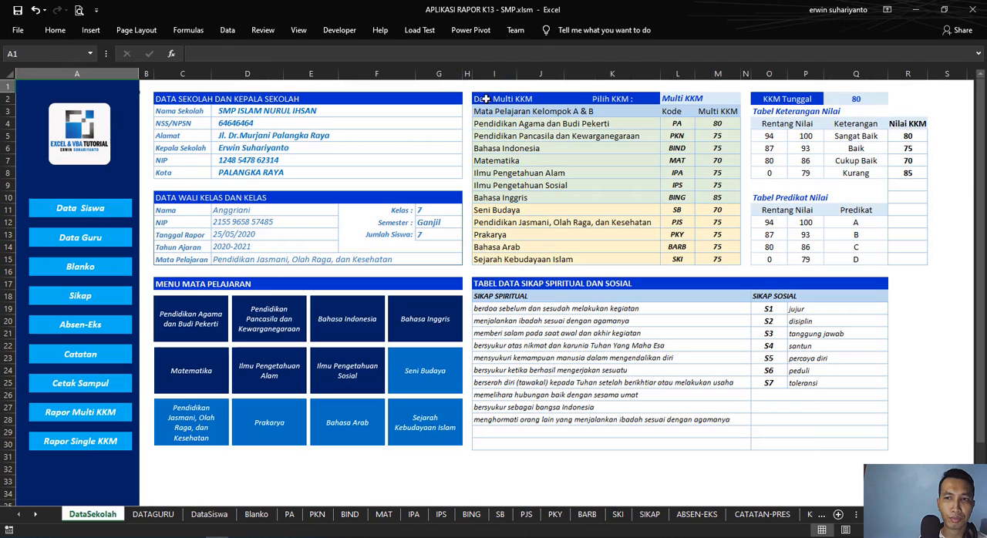
{"action": "left_click_drag", "start_coordinate": [908, 136], "coordinate": [907, 168]}
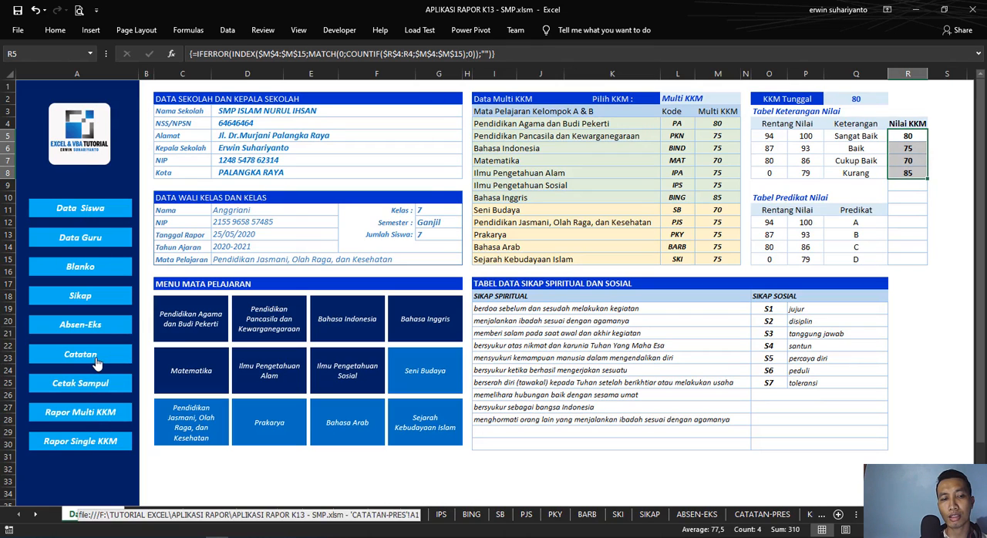
Step: Reopen the Rapor Multi KKM report and examine the formulas across the KKM 80 row of the Predikat range table
{"action": "left_click", "coordinate": [99, 412]}
{"action": "scroll", "coordinate": [208, 354], "scroll_direction": "down", "scroll_amount": 3}
{"action": "scroll", "coordinate": [219, 359], "scroll_direction": "down", "scroll_amount": 17}
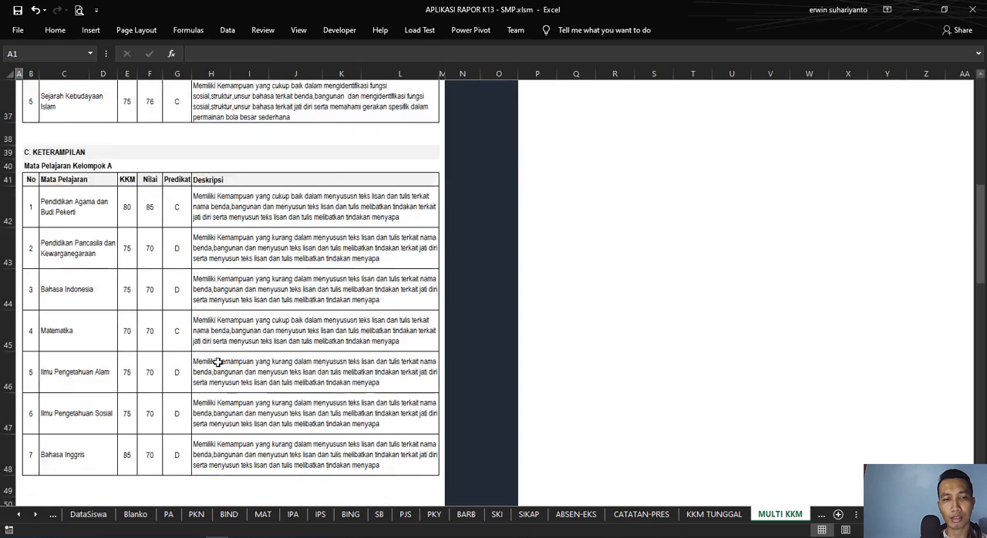
{"action": "scroll", "coordinate": [219, 360], "scroll_direction": "up", "scroll_amount": 3}
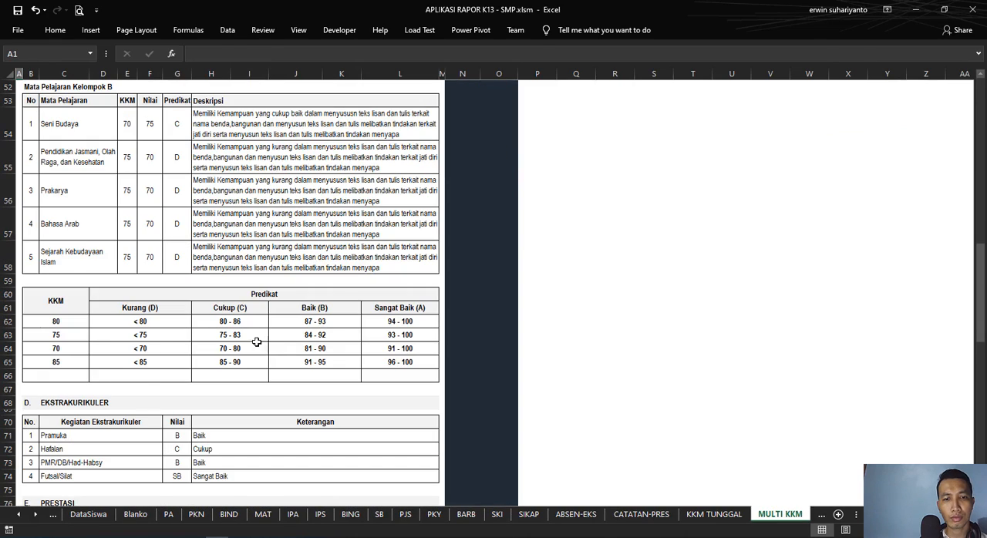
{"action": "scroll", "coordinate": [284, 341], "scroll_direction": "down", "scroll_amount": 2}
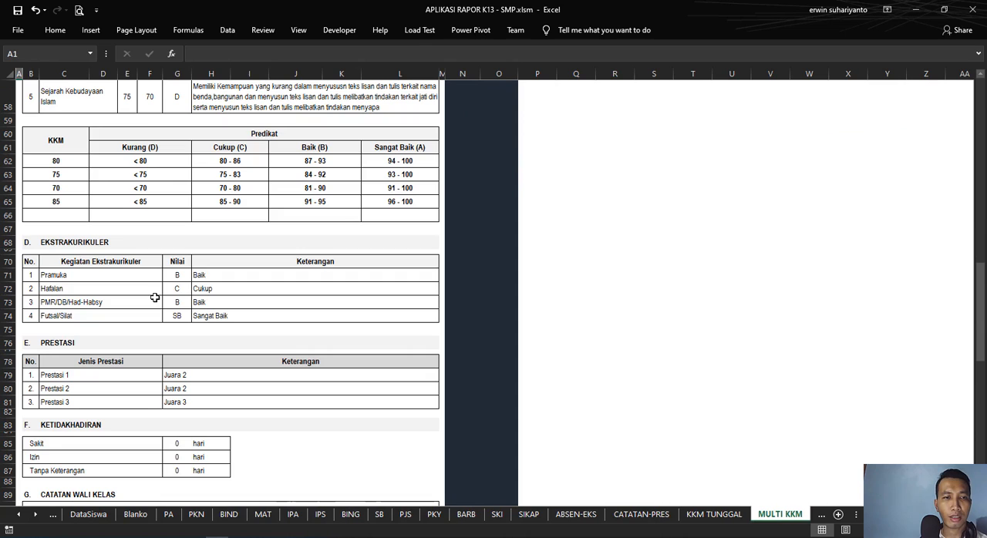
{"action": "left_click", "coordinate": [170, 161]}
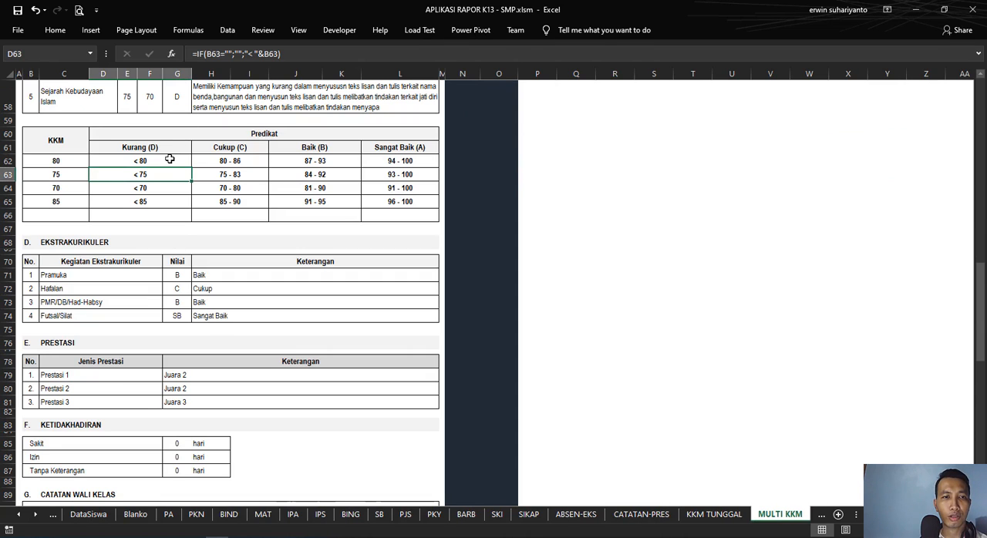
{"action": "left_click", "coordinate": [254, 161]}
{"action": "left_click", "coordinate": [343, 163]}
{"action": "left_click", "coordinate": [390, 159]}
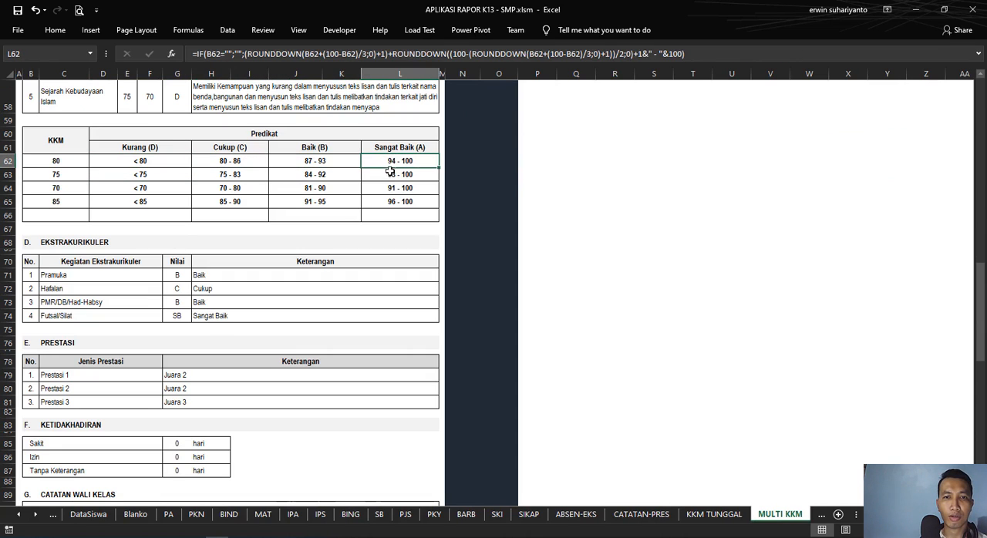
Step: Examine the range formulas down the Sangat Baik, Baik and Cukup columns of the Predikat range table
{"action": "key", "text": "Down"}
{"action": "key", "text": "Down"}
{"action": "key", "text": "Down"}
{"action": "left_click", "coordinate": [408, 161]}
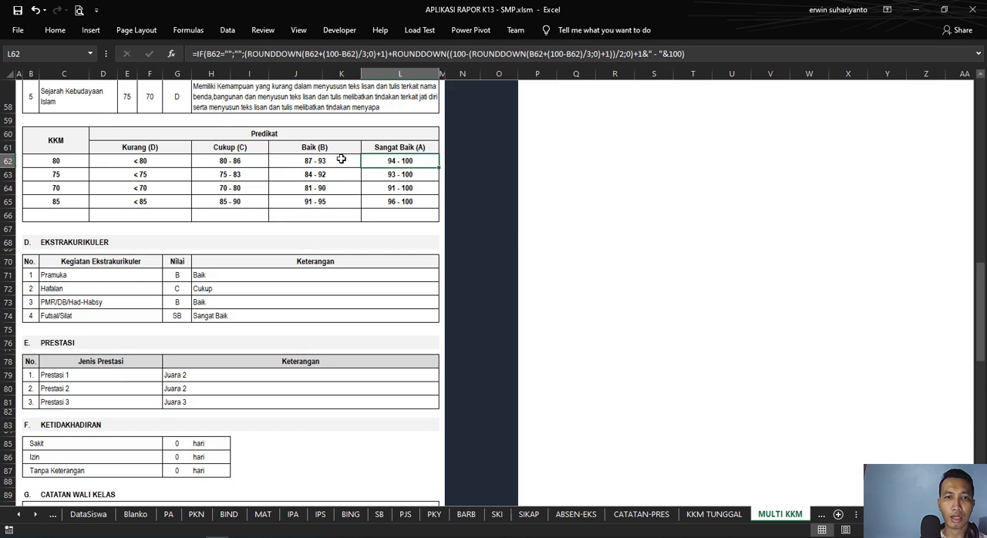
{"action": "left_click", "coordinate": [324, 162]}
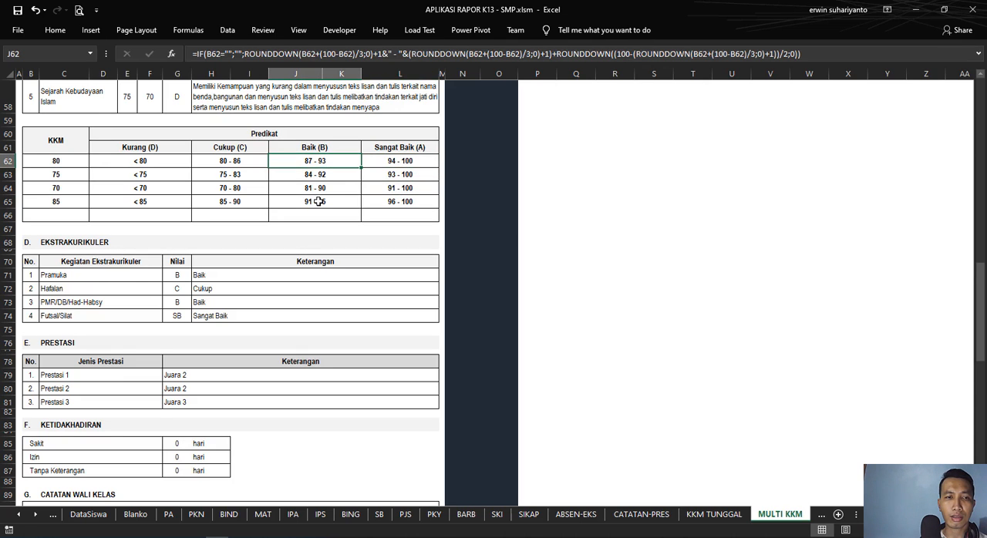
{"action": "left_click", "coordinate": [318, 201]}
{"action": "left_click", "coordinate": [321, 190]}
{"action": "left_click", "coordinate": [322, 175]}
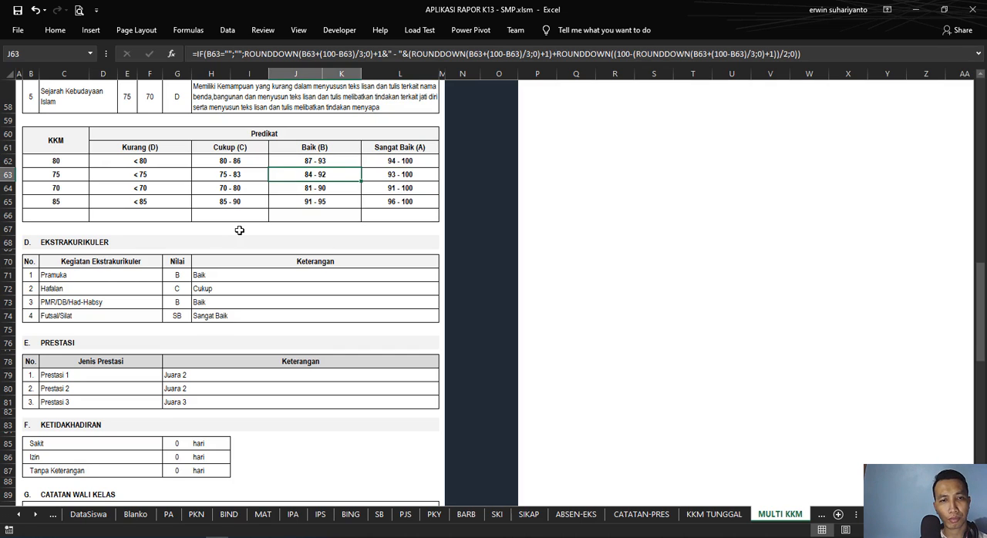
{"action": "left_click", "coordinate": [307, 202]}
{"action": "left_click", "coordinate": [314, 190]}
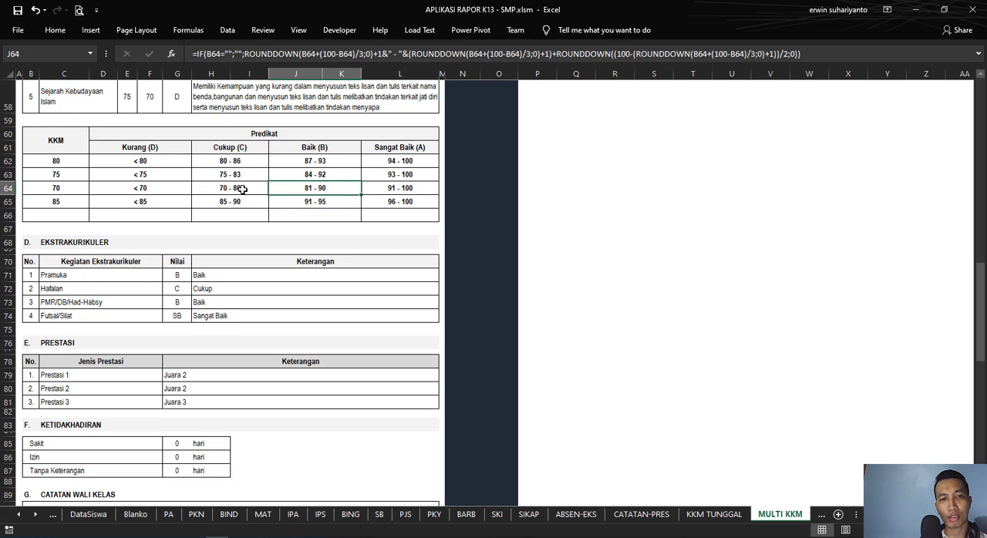
{"action": "left_click", "coordinate": [235, 190]}
{"action": "left_click", "coordinate": [230, 202]}
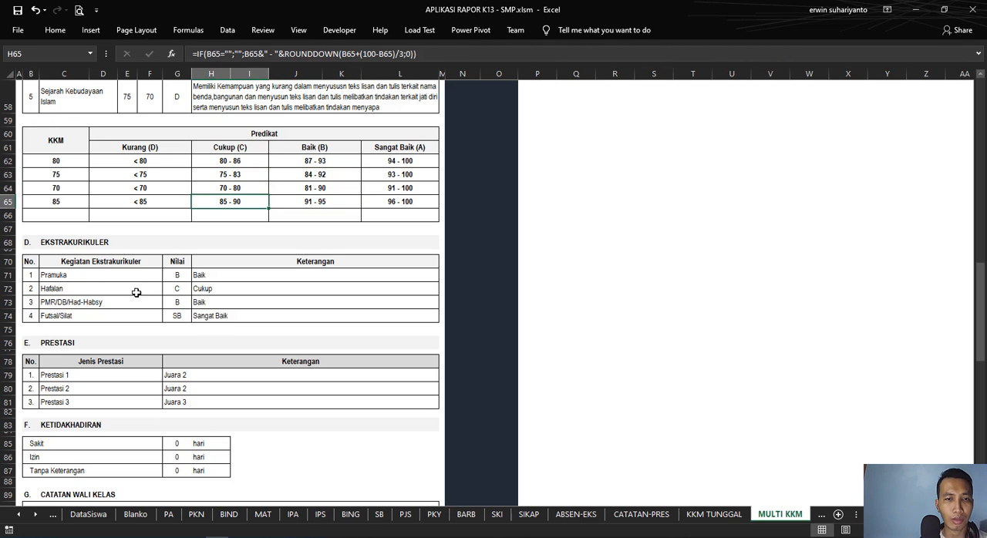
Step: Compare the report's Kegiatan Ekstrakurikuler names with the four activity headings on the ABSEN-EKS sheet and return to the home page
{"action": "left_click", "coordinate": [75, 281]}
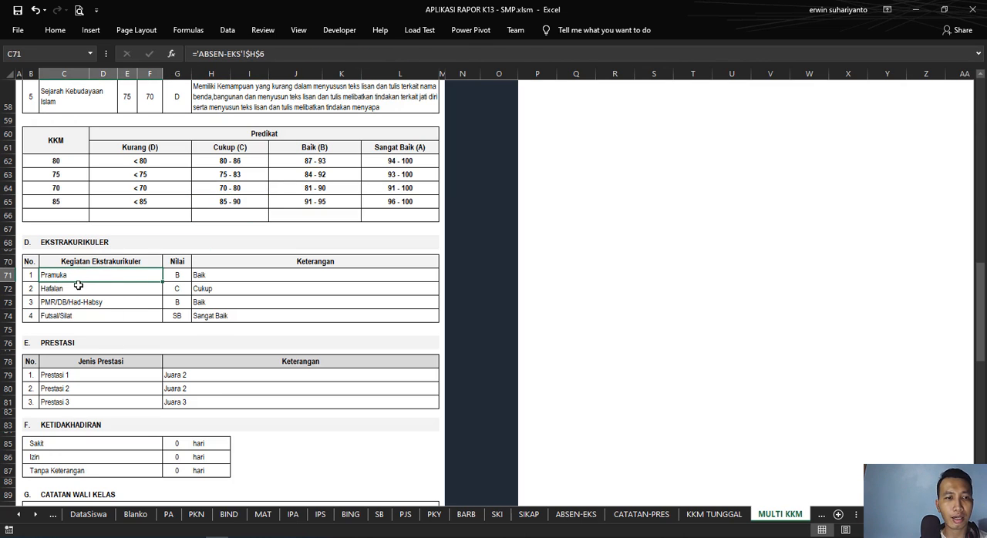
{"action": "left_click", "coordinate": [79, 316], "text": "shift"}
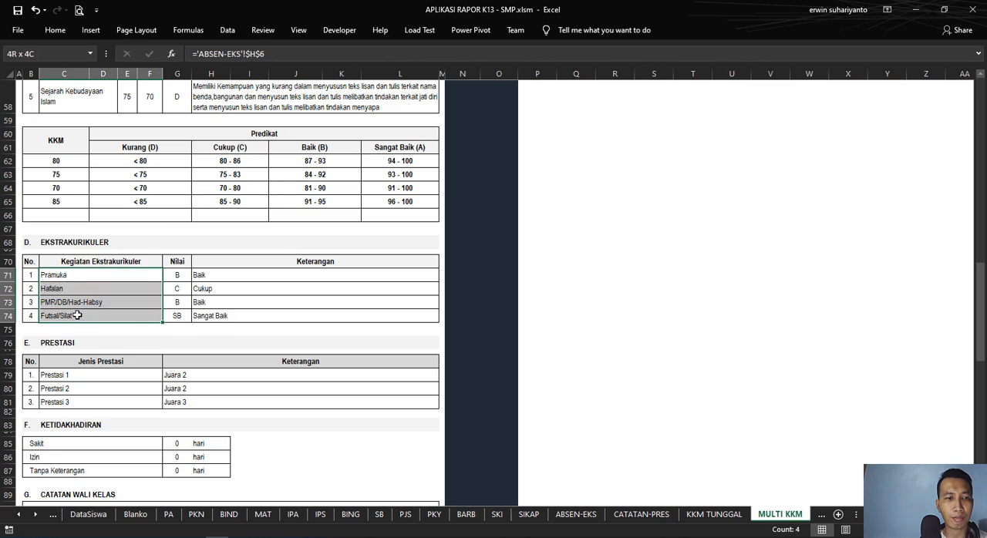
{"action": "left_click", "coordinate": [19, 515]}
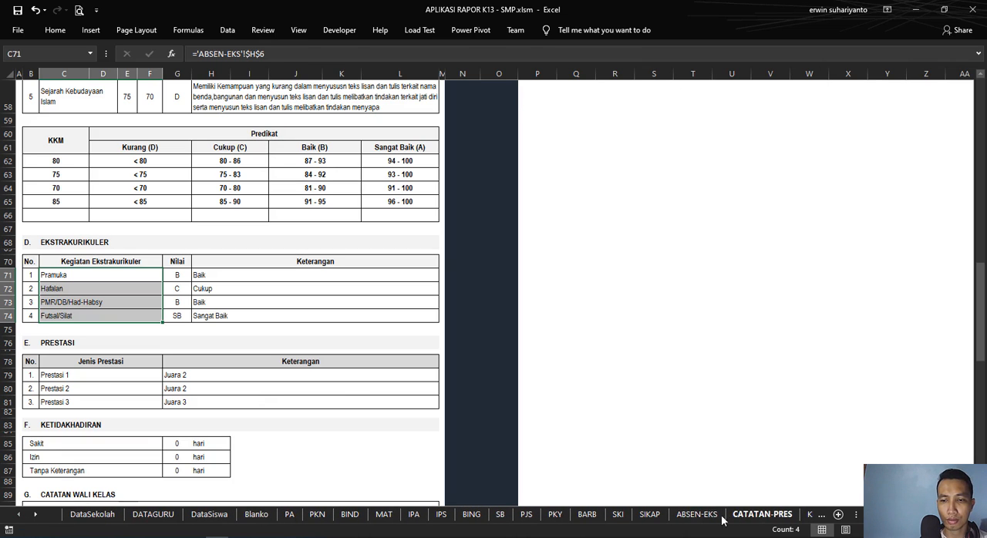
{"action": "left_click", "coordinate": [694, 515]}
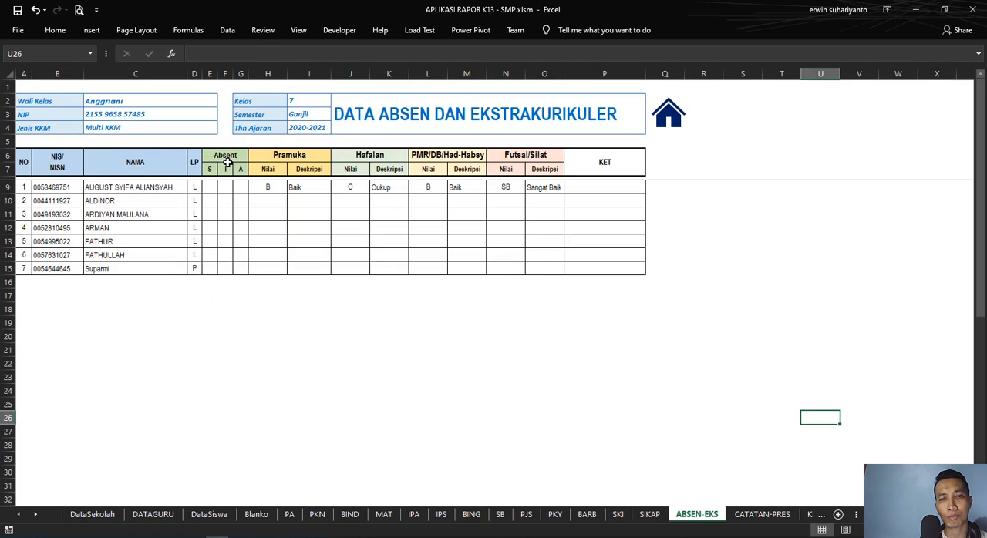
{"action": "left_click", "coordinate": [269, 156]}
{"action": "left_click", "coordinate": [381, 157]}
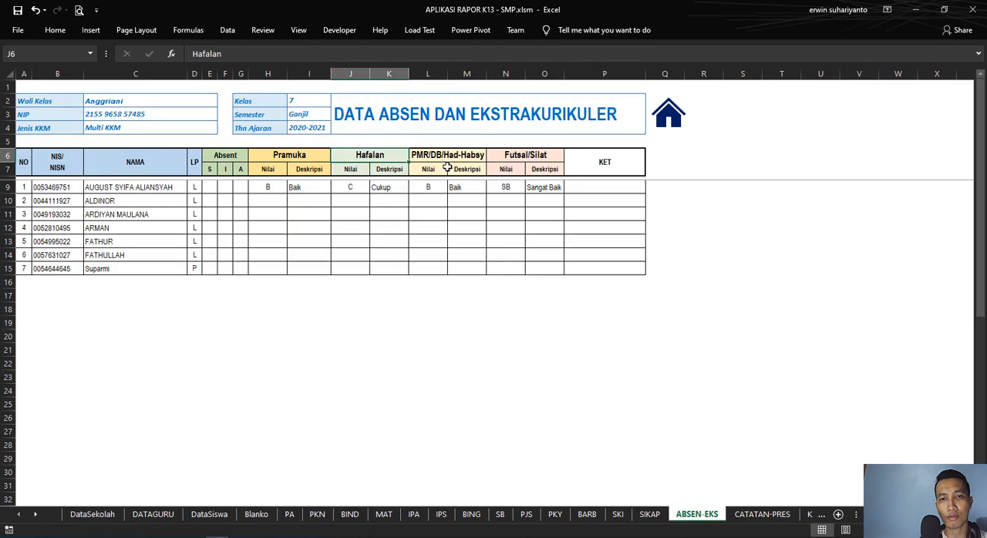
{"action": "left_click", "coordinate": [453, 160]}
{"action": "left_click", "coordinate": [529, 153]}
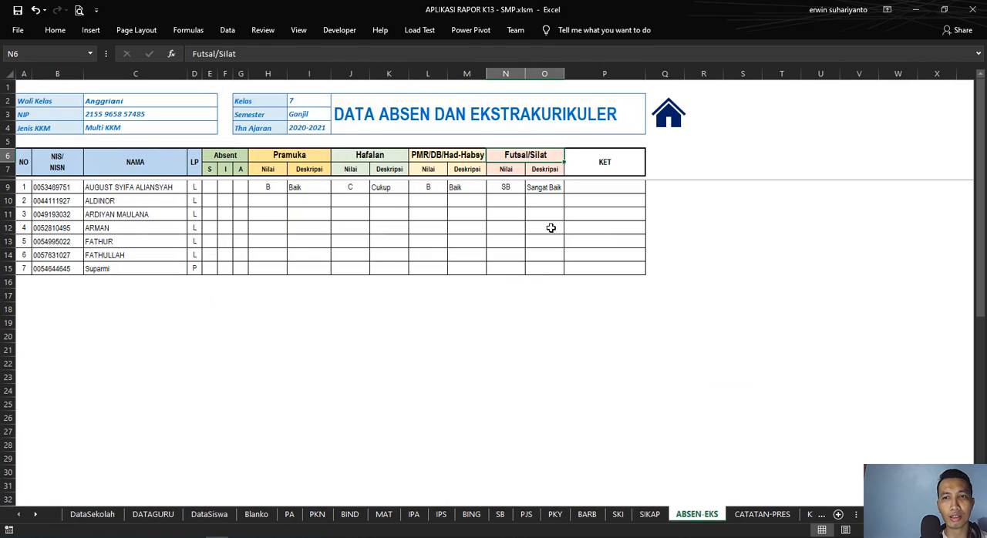
{"action": "left_click", "coordinate": [691, 120]}
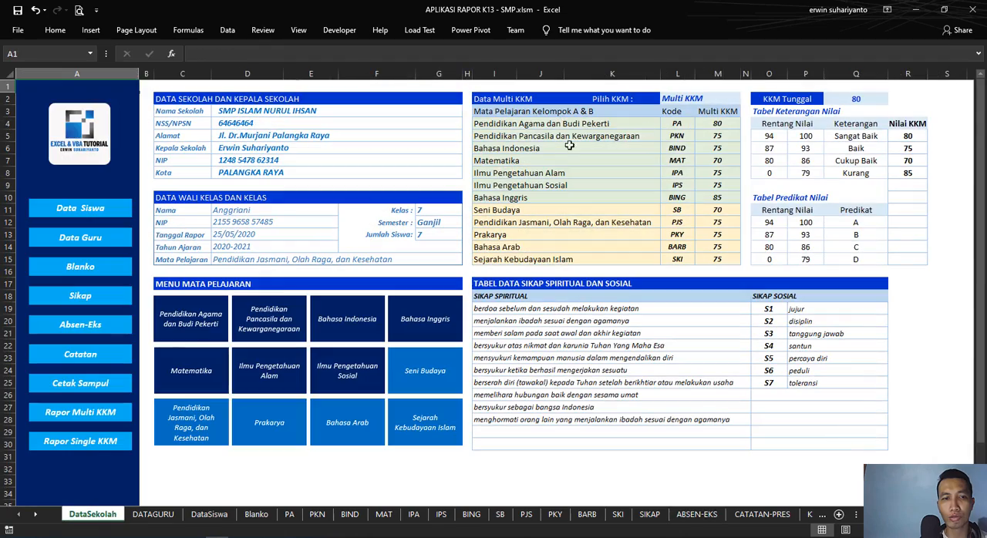
Step: Reopen the Rapor Multi KKM report and rebuild the first extracurricular activity's formula as ='ABSEN-EKS'!$H$6:$I$6 from the Pramuka heading
{"action": "left_click", "coordinate": [110, 409]}
{"action": "scroll", "coordinate": [206, 295], "scroll_direction": "down", "scroll_amount": 18}
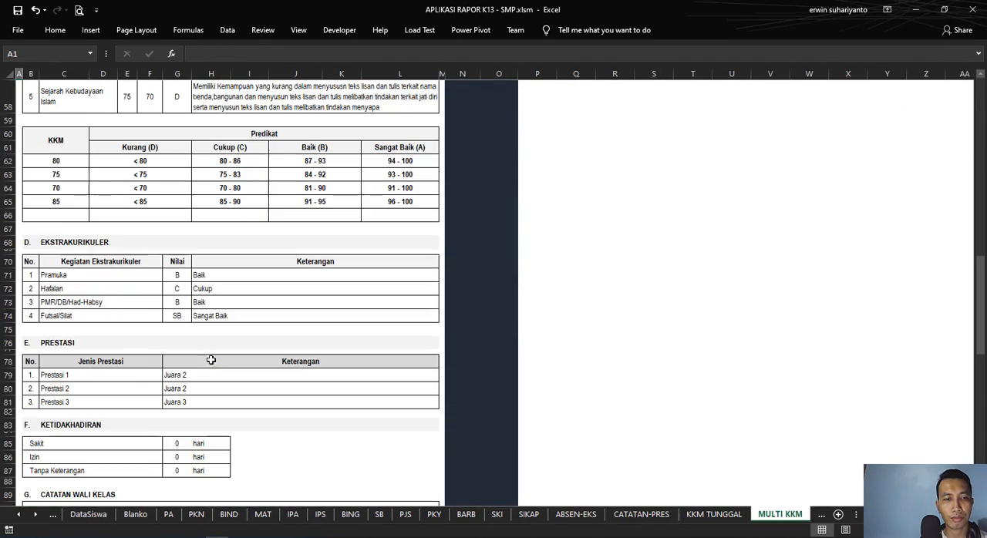
{"action": "left_click", "coordinate": [84, 280]}
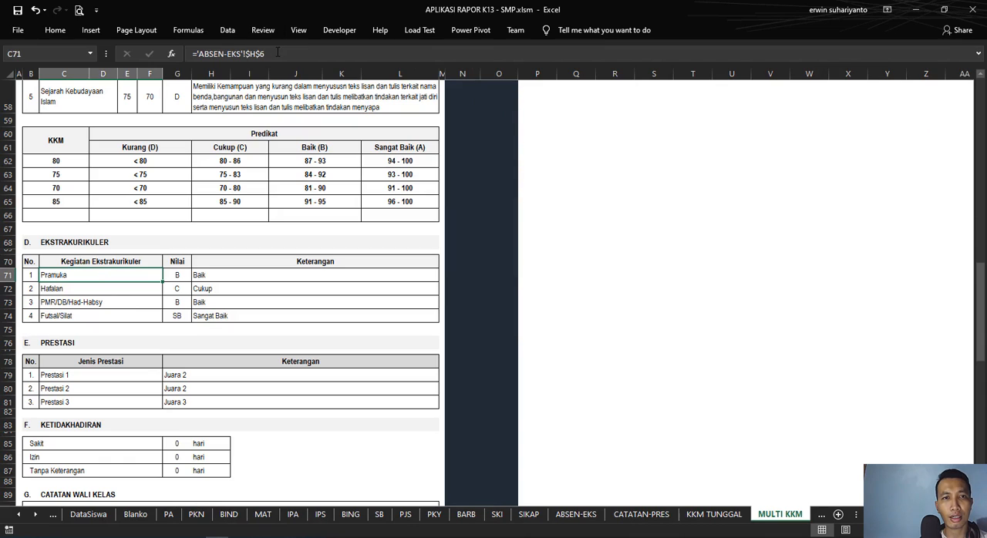
{"action": "left_click", "coordinate": [279, 52]}
{"action": "left_click_drag", "start_coordinate": [268, 53], "coordinate": [180, 64]}
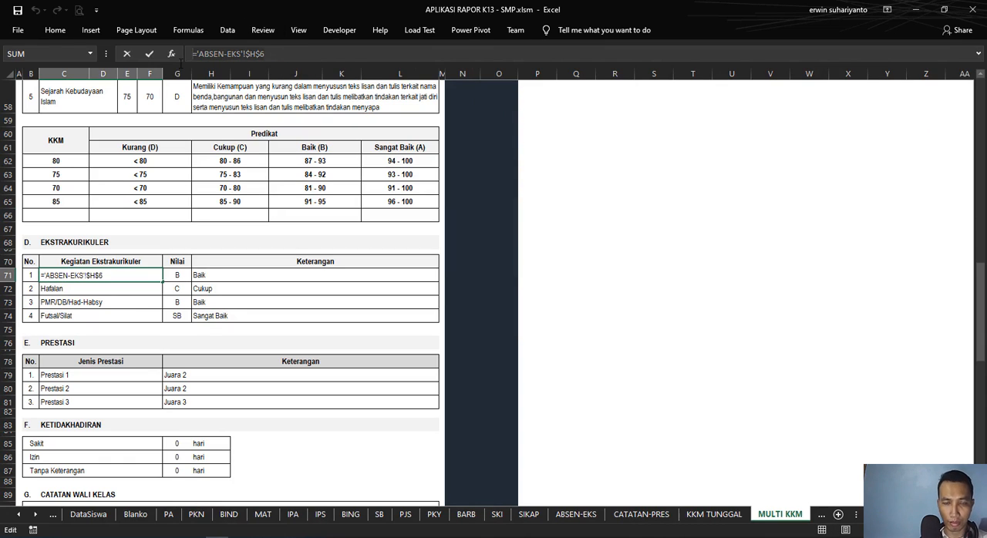
{"action": "key", "text": "BackSpace"}
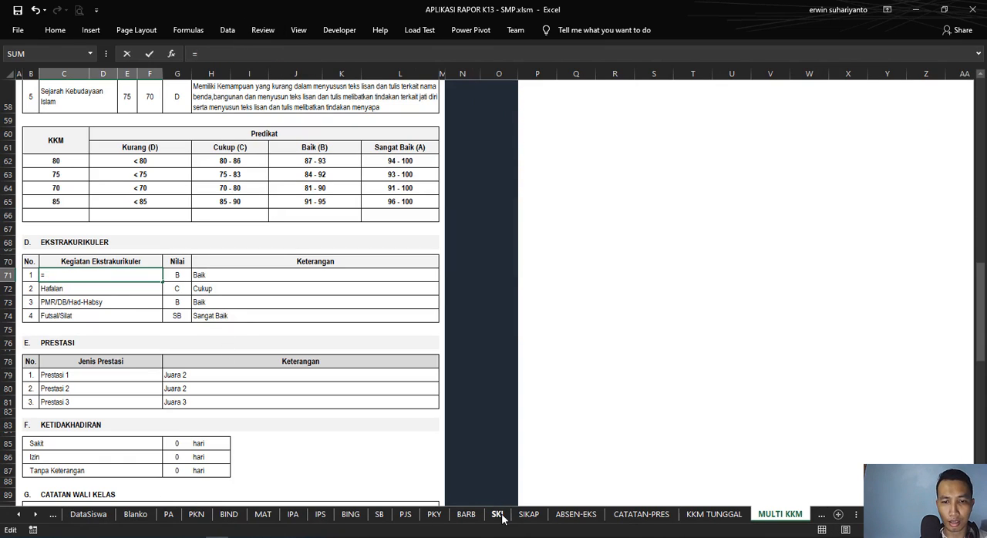
{"action": "left_click", "coordinate": [576, 514]}
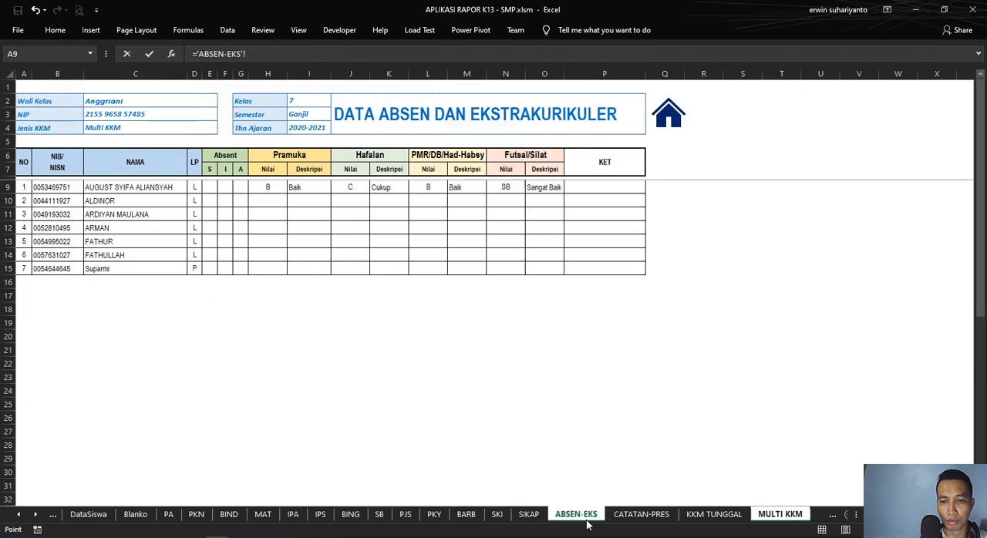
{"action": "left_click", "coordinate": [280, 155]}
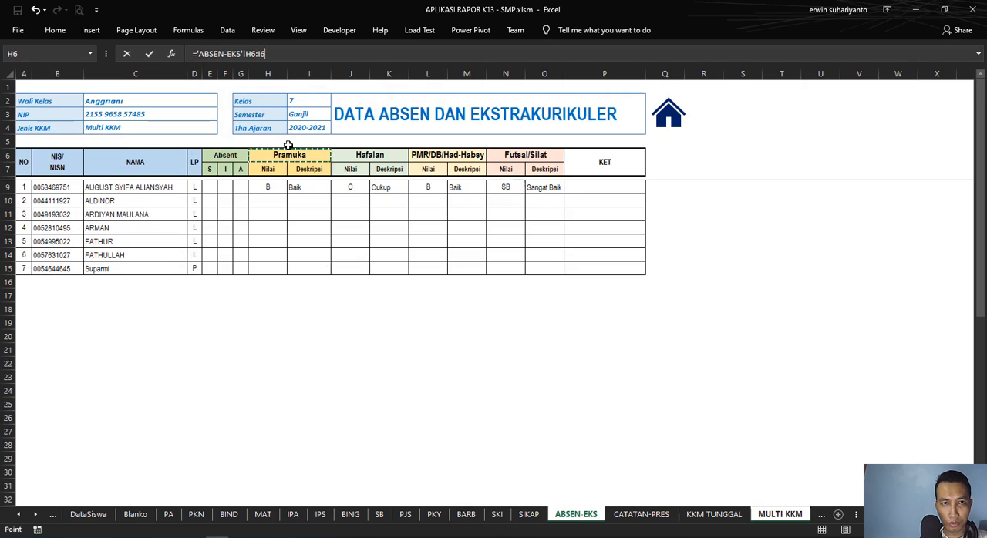
{"action": "key", "text": "F4"}
{"action": "key", "text": "Return"}
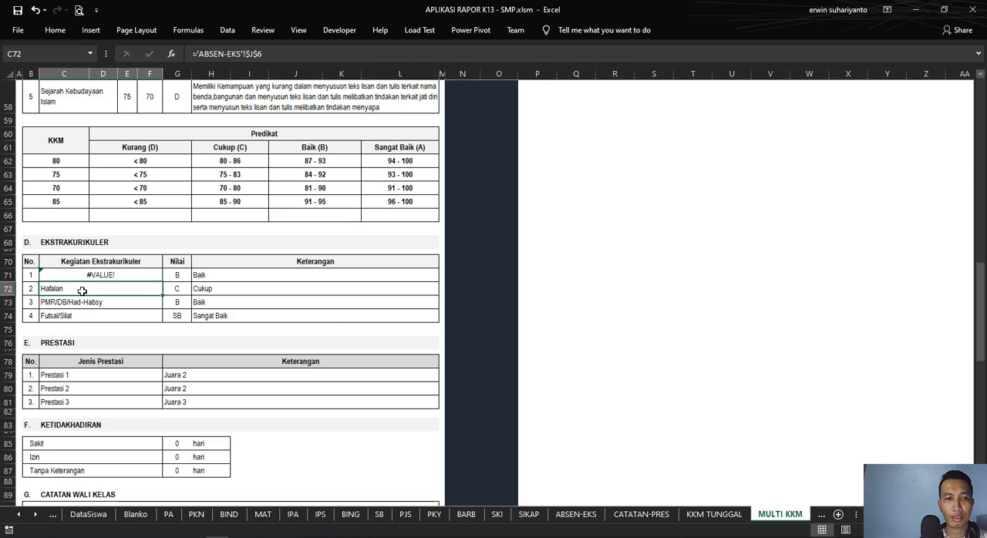
Step: Shorten the first extracurricular activity's formula to ='ABSEN-EKS'!$H$6 so it references a single cell
{"action": "left_click", "coordinate": [294, 54]}
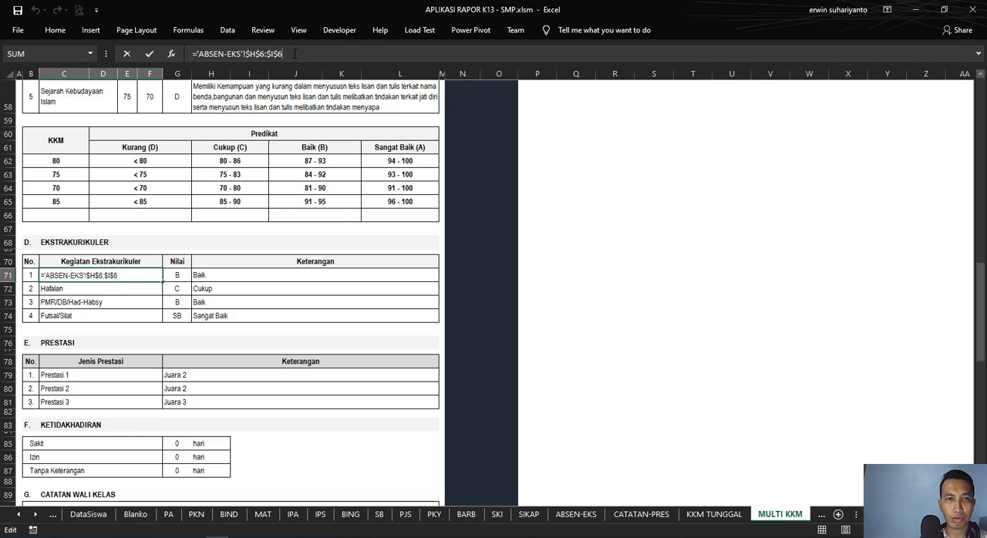
{"action": "key", "text": "BackSpace"}
{"action": "key", "text": "BackSpace"}
{"action": "key", "text": "BackSpace"}
{"action": "key", "text": "BackSpace"}
{"action": "key", "text": "BackSpace"}
{"action": "key", "text": "Return"}
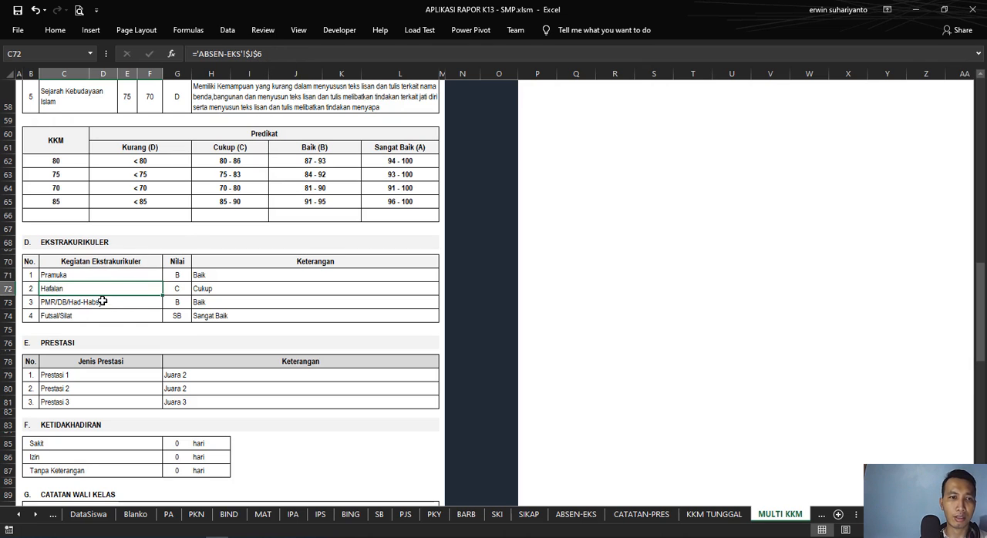
Step: Clear the Futsal/Silat activity heading on the ABSEN-EKS sheet and return to the home page
{"action": "left_click", "coordinate": [100, 274]}
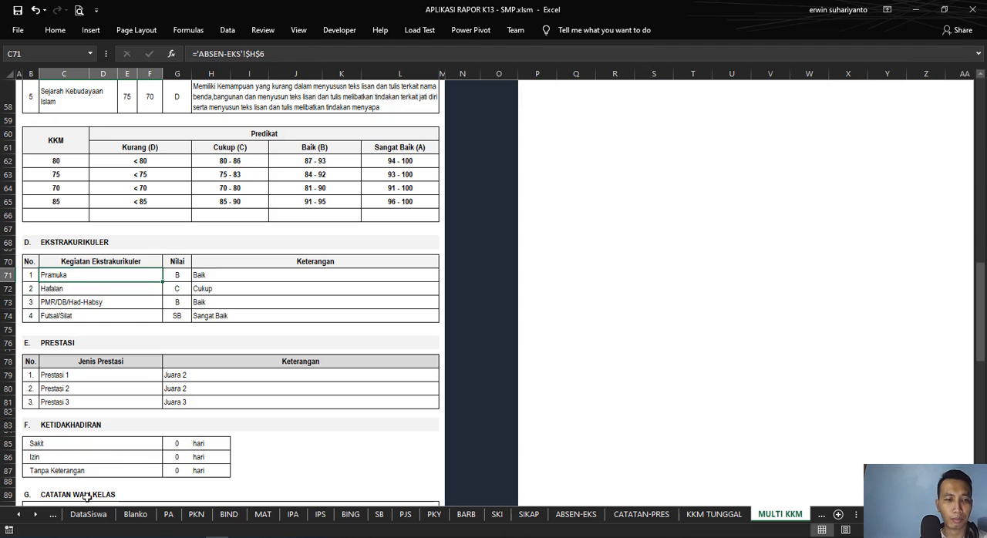
{"action": "left_click", "coordinate": [19, 515]}
{"action": "left_click", "coordinate": [19, 515]}
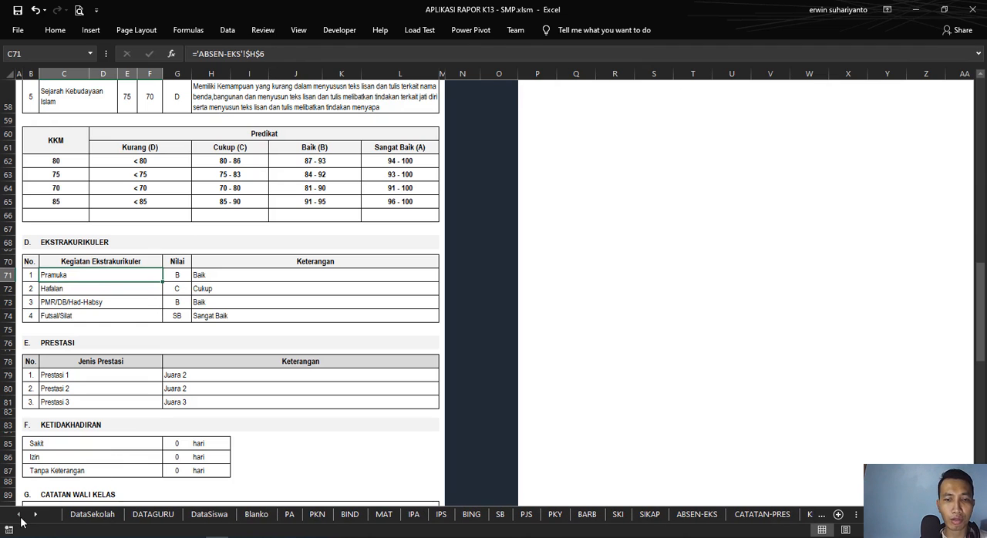
{"action": "left_click", "coordinate": [698, 515]}
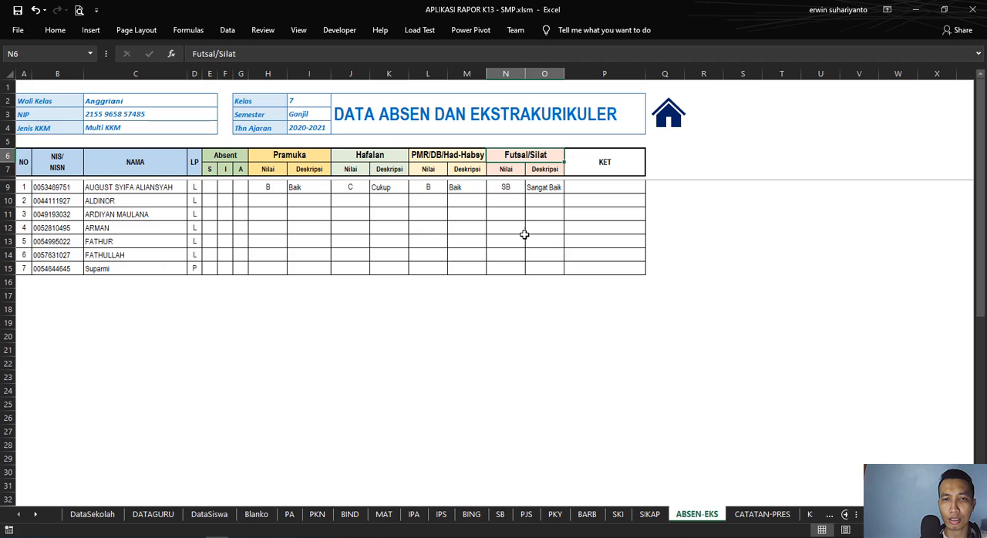
{"action": "left_click", "coordinate": [301, 159]}
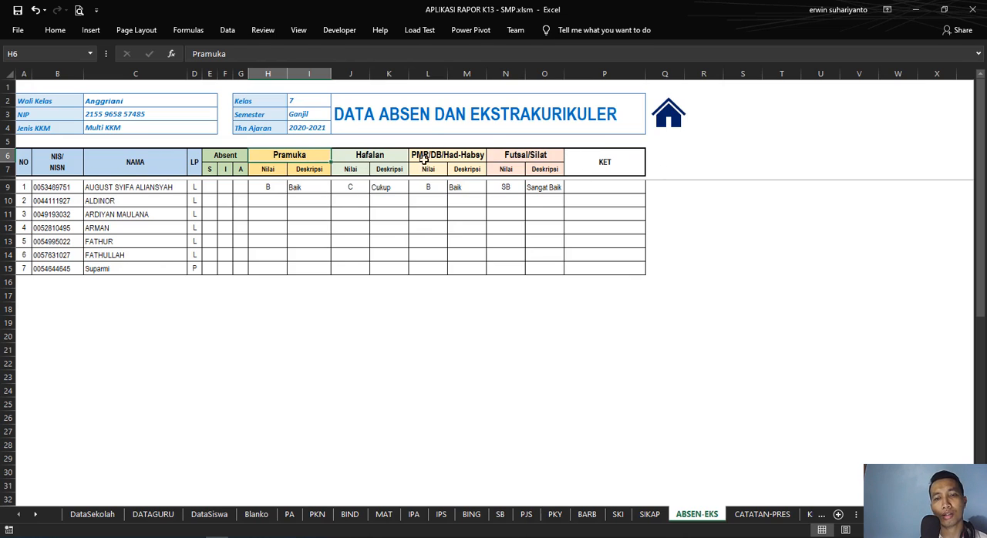
{"action": "left_click", "coordinate": [504, 157]}
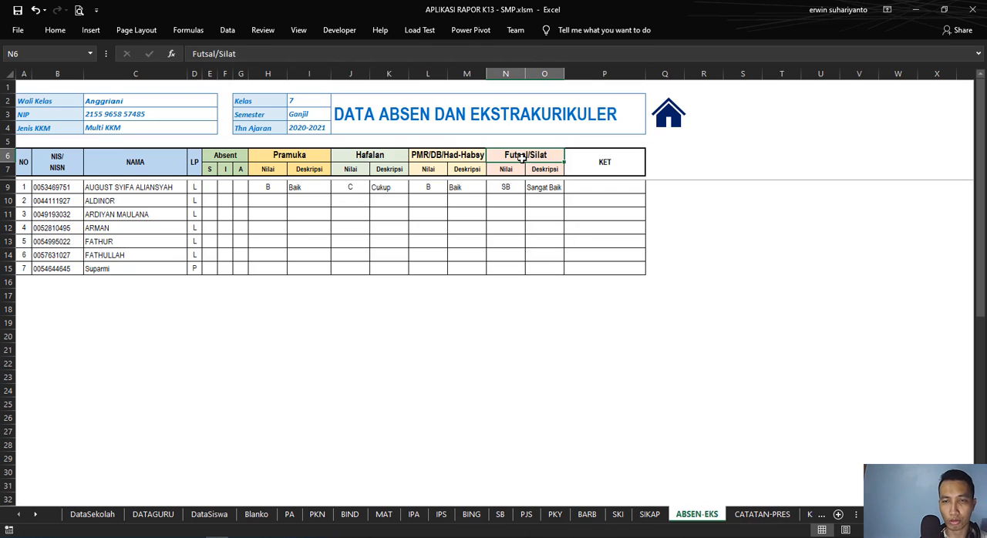
{"action": "left_click", "coordinate": [671, 117]}
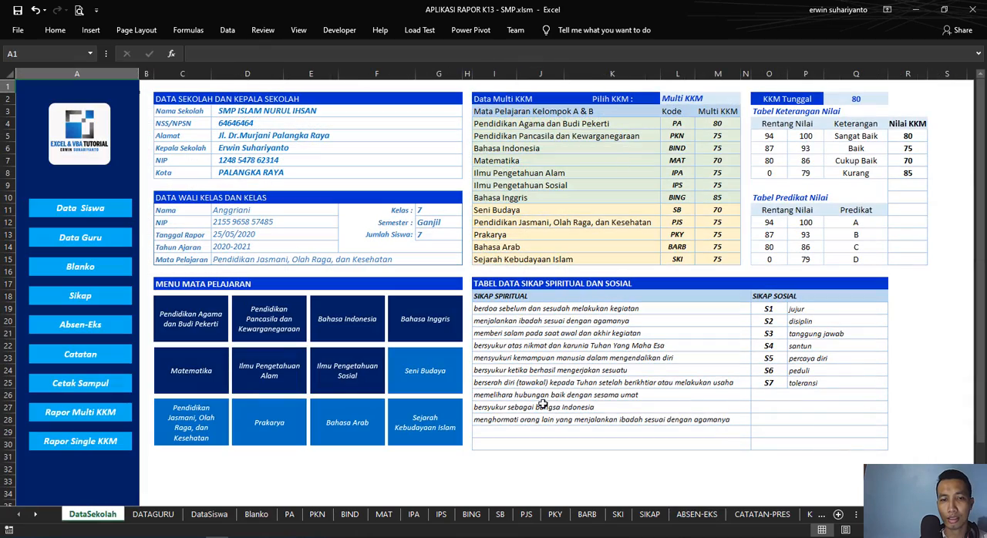
Step: Reopen the Rapor Multi KKM report and check the fourth row of the Ekstrakurikuler table
{"action": "left_click", "coordinate": [116, 411]}
{"action": "scroll", "coordinate": [339, 293], "scroll_direction": "down", "scroll_amount": 10}
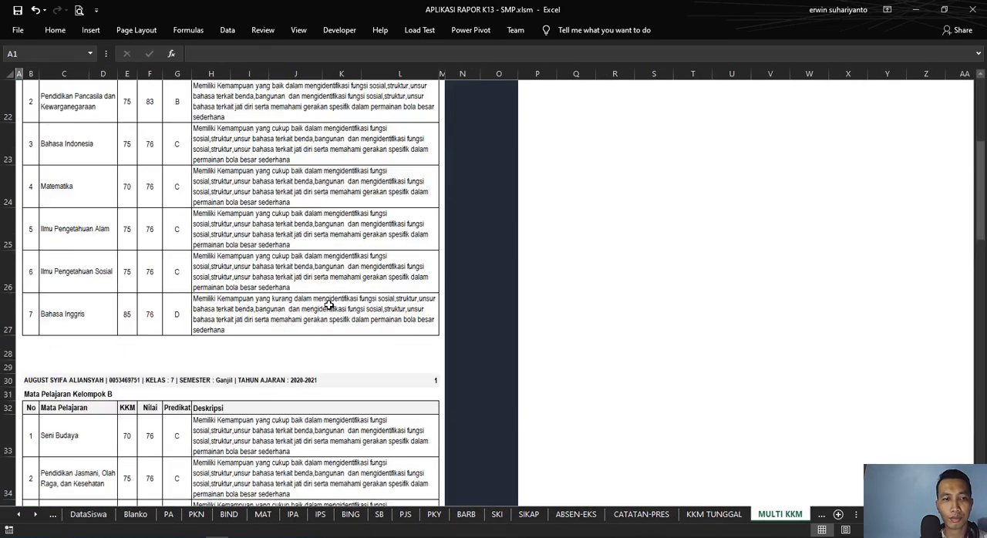
{"action": "scroll", "coordinate": [328, 305], "scroll_direction": "down", "scroll_amount": 15}
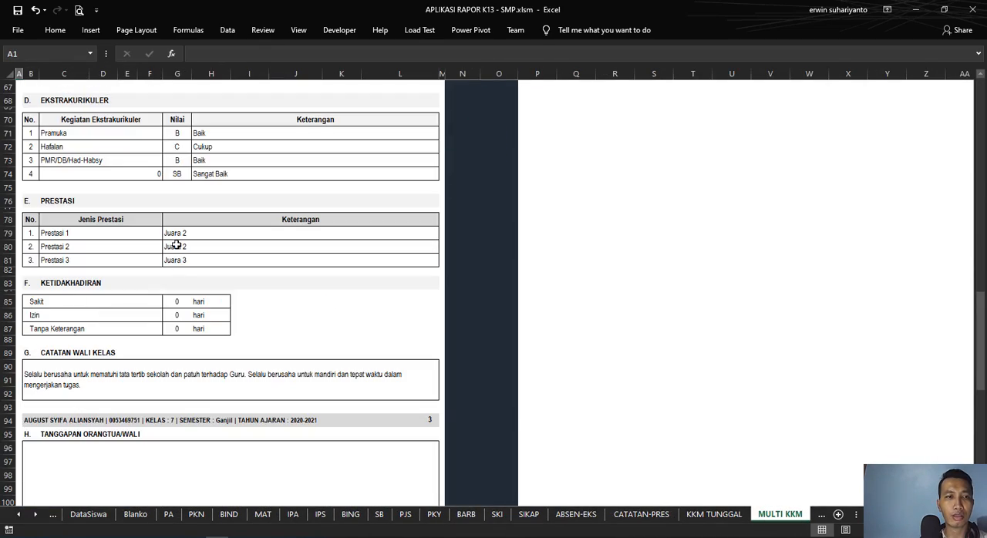
{"action": "scroll", "coordinate": [176, 245], "scroll_direction": "up", "scroll_amount": 2}
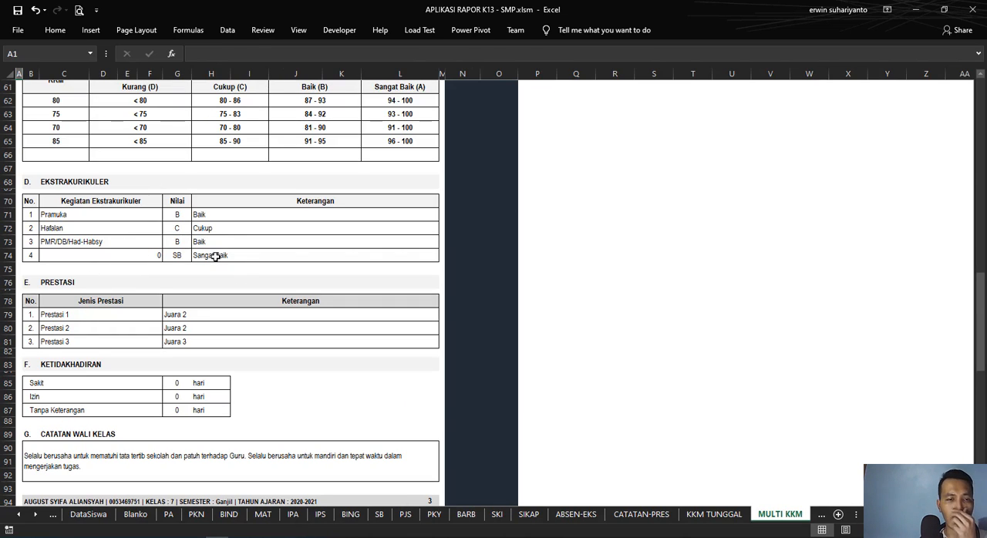
Step: Review the report down to the Prestasi table and inspect the first achievement's formula
{"action": "scroll", "coordinate": [308, 316], "scroll_direction": "up", "scroll_amount": 7}
{"action": "scroll", "coordinate": [403, 297], "scroll_direction": "down", "scroll_amount": 2}
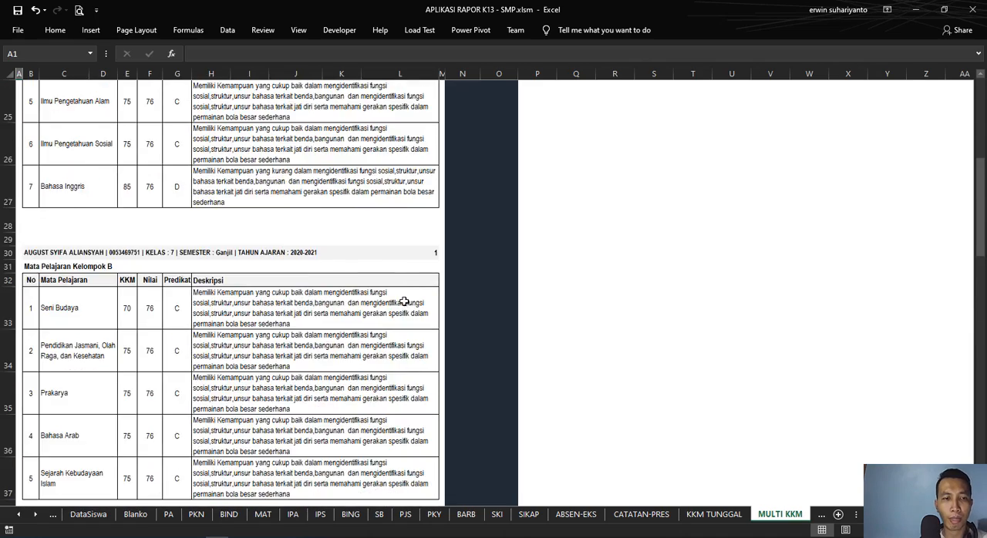
{"action": "scroll", "coordinate": [403, 302], "scroll_direction": "up", "scroll_amount": 2}
{"action": "scroll", "coordinate": [403, 310], "scroll_direction": "down", "scroll_amount": 10}
{"action": "scroll", "coordinate": [403, 312], "scroll_direction": "up", "scroll_amount": 4}
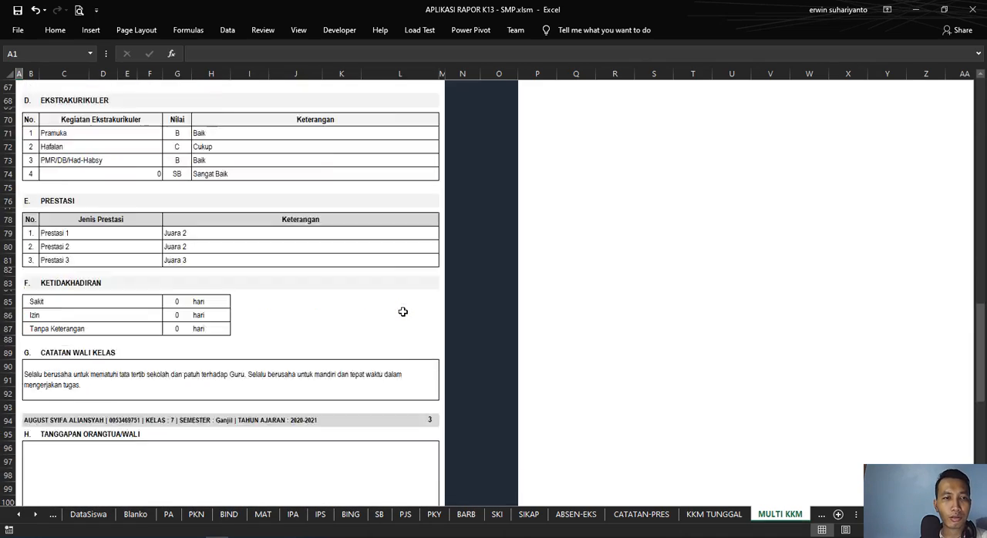
{"action": "scroll", "coordinate": [403, 311], "scroll_direction": "down", "scroll_amount": 1}
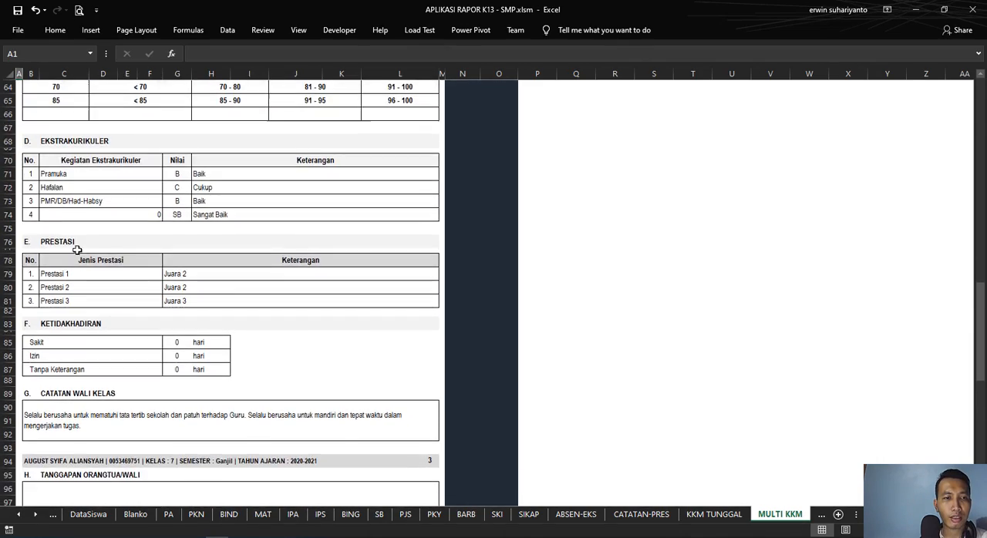
{"action": "left_click_drag", "start_coordinate": [29, 260], "coordinate": [306, 304]}
{"action": "left_click", "coordinate": [114, 276]}
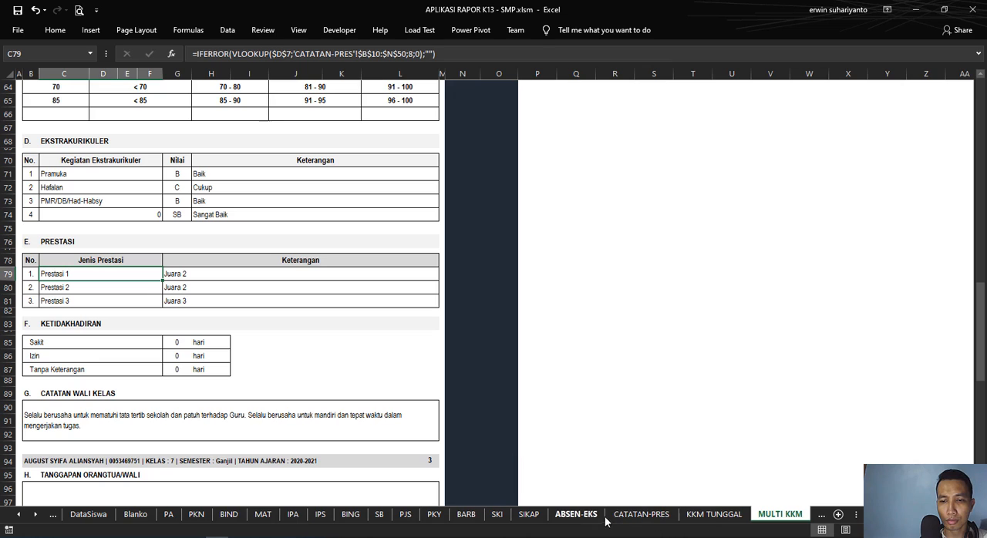
Step: Open the CATATAN-PRES sheet and inspect the first student's note description and Prestasi entries
{"action": "left_click", "coordinate": [641, 514]}
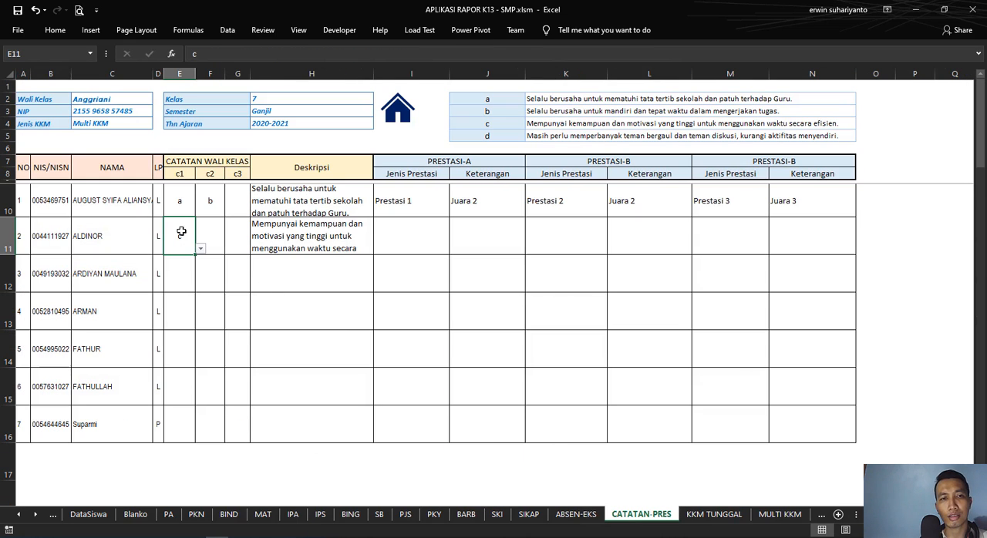
{"action": "left_click", "coordinate": [297, 202]}
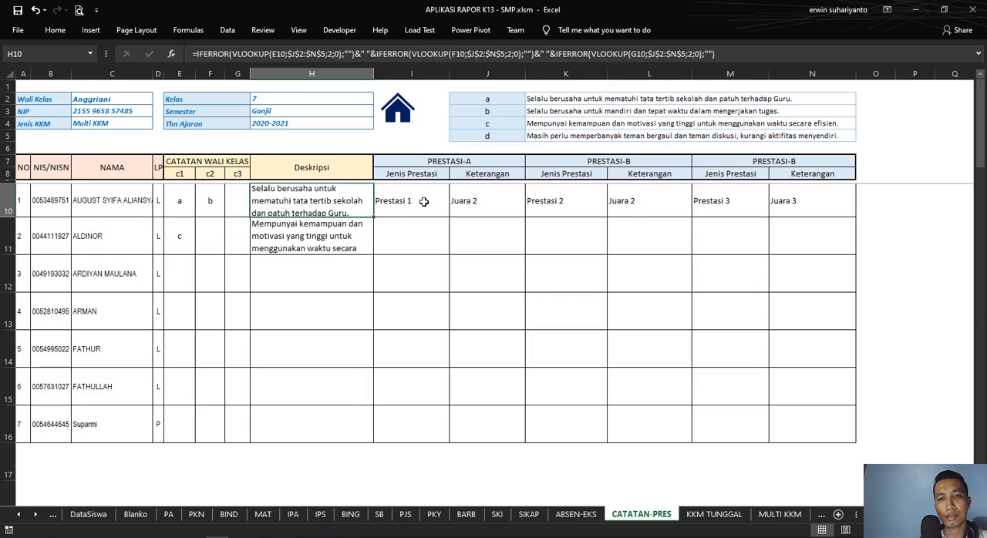
{"action": "left_click", "coordinate": [424, 202]}
{"action": "left_click", "coordinate": [490, 201]}
{"action": "left_click", "coordinate": [540, 201]}
{"action": "left_click", "coordinate": [485, 202]}
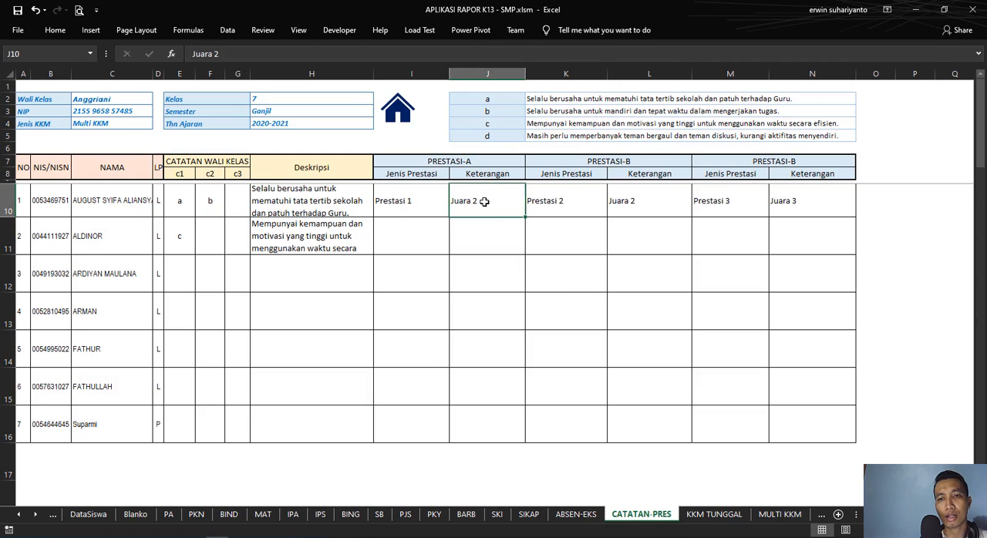
{"action": "left_click", "coordinate": [564, 209]}
{"action": "left_click", "coordinate": [676, 213]}
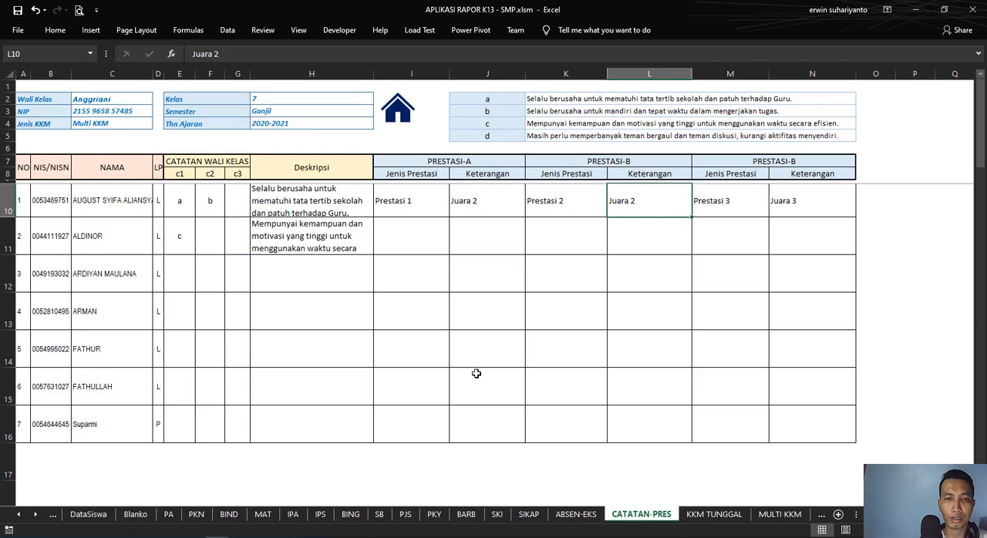
Step: Reopen the Rapor Multi KKM report from the home page and trace the NIS/NISN lookup in the first achievement's formula
{"action": "left_click", "coordinate": [399, 114]}
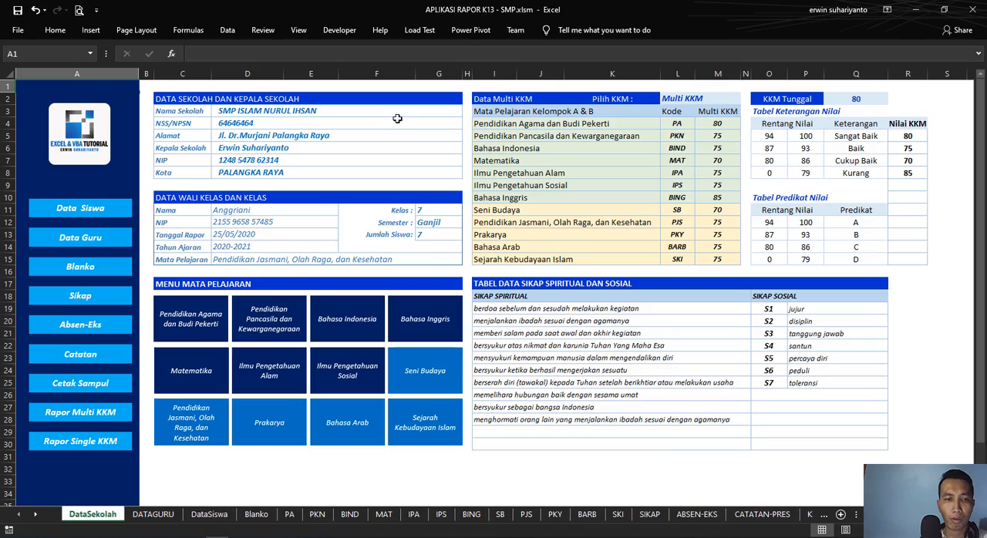
{"action": "left_click", "coordinate": [96, 411]}
{"action": "scroll", "coordinate": [240, 359], "scroll_direction": "down", "scroll_amount": 18}
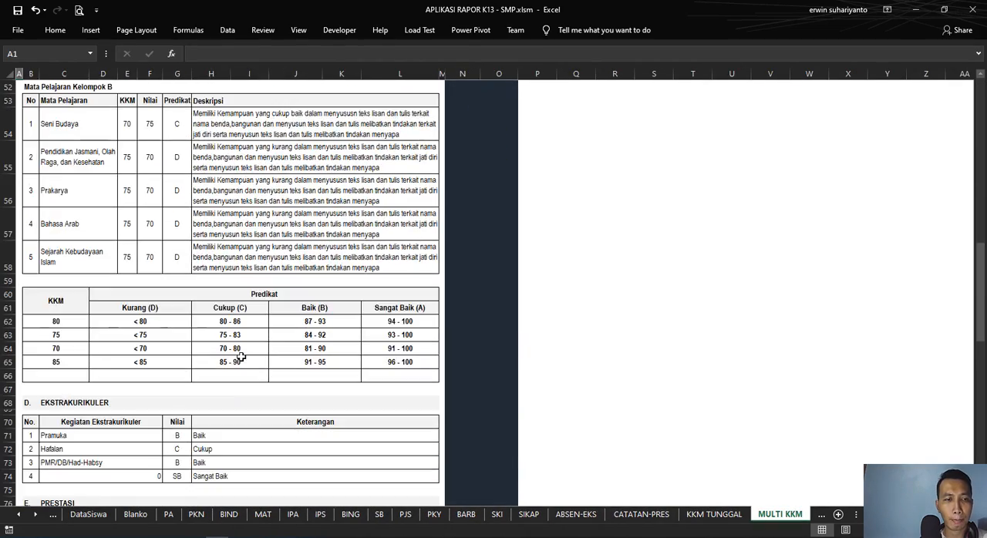
{"action": "scroll", "coordinate": [177, 340], "scroll_direction": "down", "scroll_amount": 1}
{"action": "left_click", "coordinate": [113, 315]}
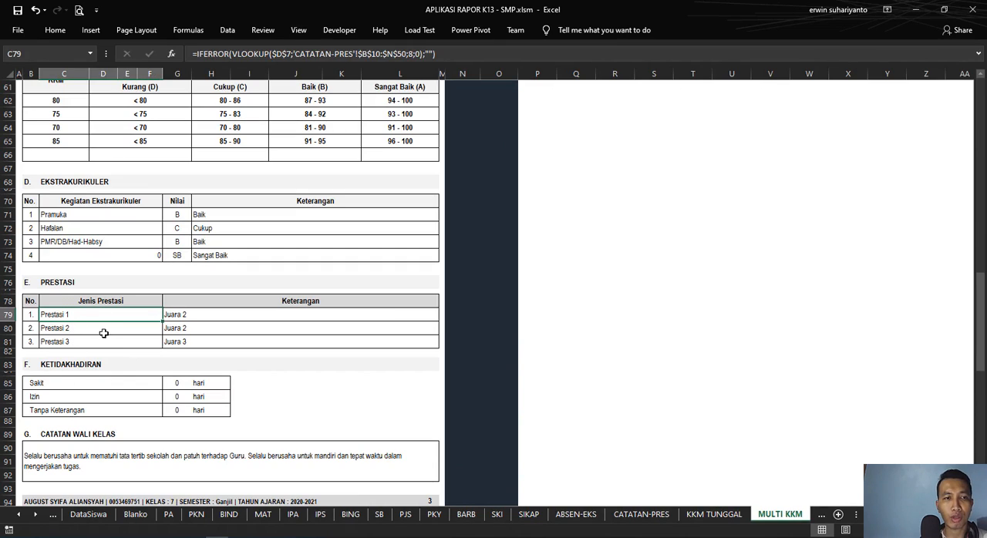
{"action": "scroll", "coordinate": [103, 333], "scroll_direction": "up", "scroll_amount": 20}
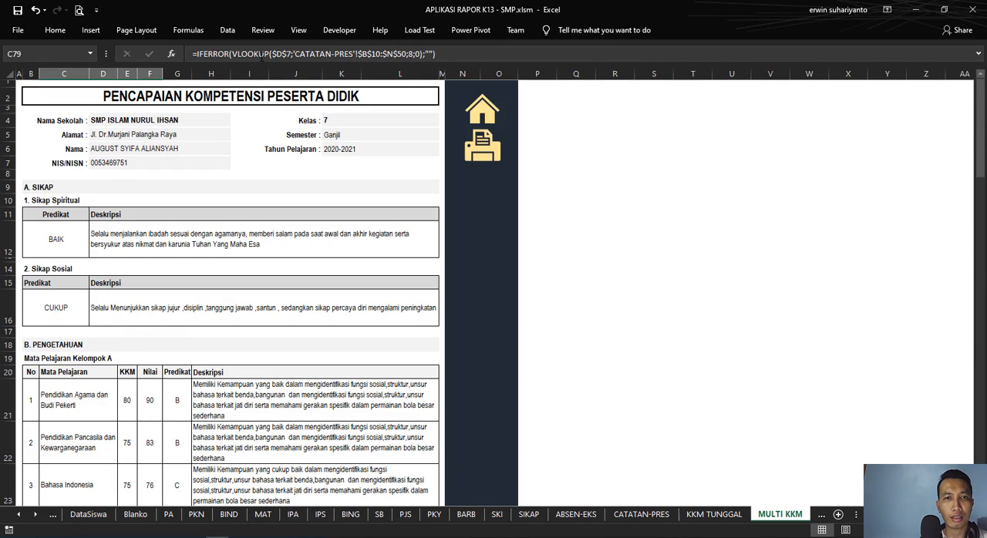
{"action": "left_click", "coordinate": [435, 54]}
{"action": "scroll", "coordinate": [260, 220], "scroll_direction": "down", "scroll_amount": 8}
{"action": "scroll", "coordinate": [255, 308], "scroll_direction": "up", "scroll_amount": 8}
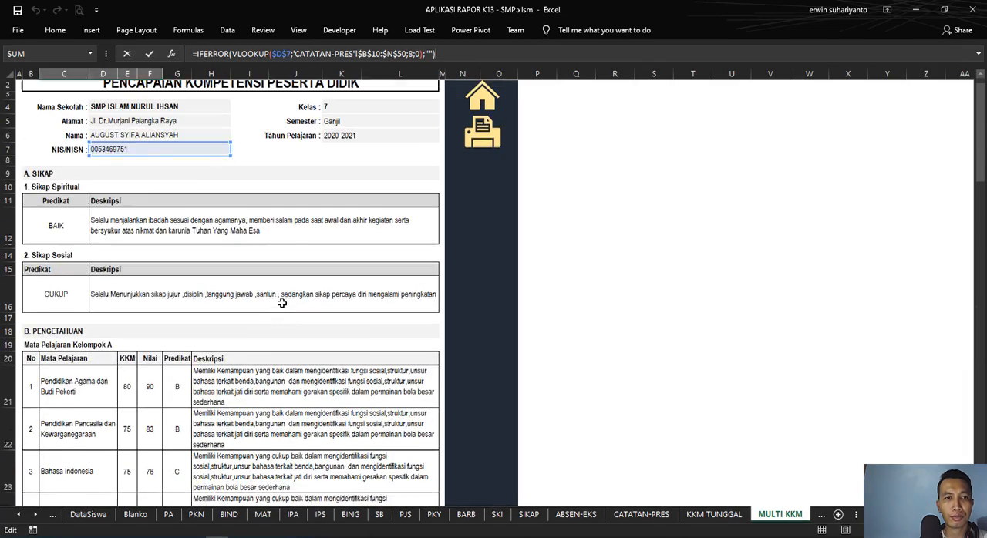
{"action": "key", "text": "Return"}
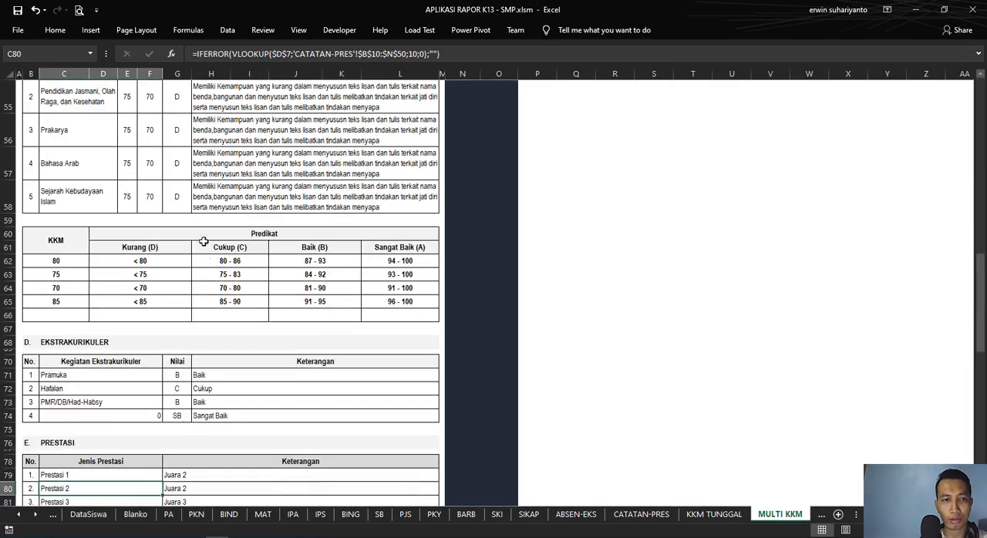
Step: Examine the Sikap Spiritual predicate and trace the NIS/NISN reference in its description formula
{"action": "scroll", "coordinate": [202, 241], "scroll_direction": "up", "scroll_amount": 13}
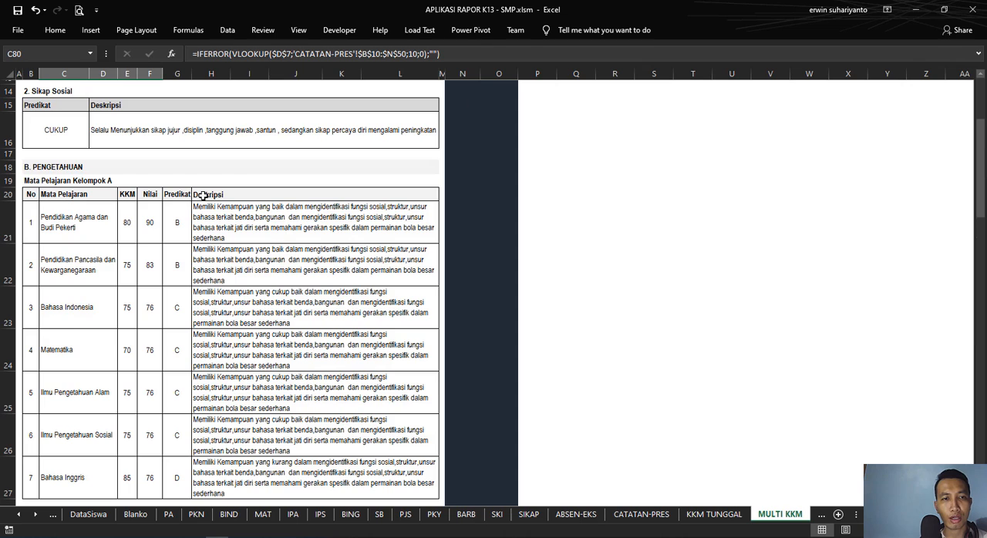
{"action": "scroll", "coordinate": [152, 241], "scroll_direction": "up", "scroll_amount": 2}
{"action": "left_click", "coordinate": [121, 174]}
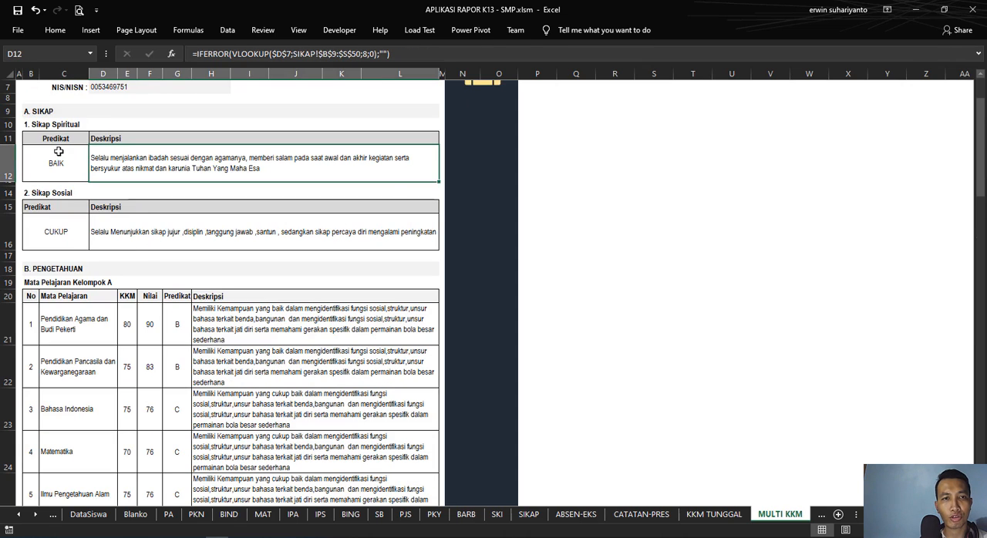
{"action": "left_click", "coordinate": [58, 154]}
{"action": "left_click", "coordinate": [125, 165]}
{"action": "scroll", "coordinate": [187, 152], "scroll_direction": "up", "scroll_amount": 2}
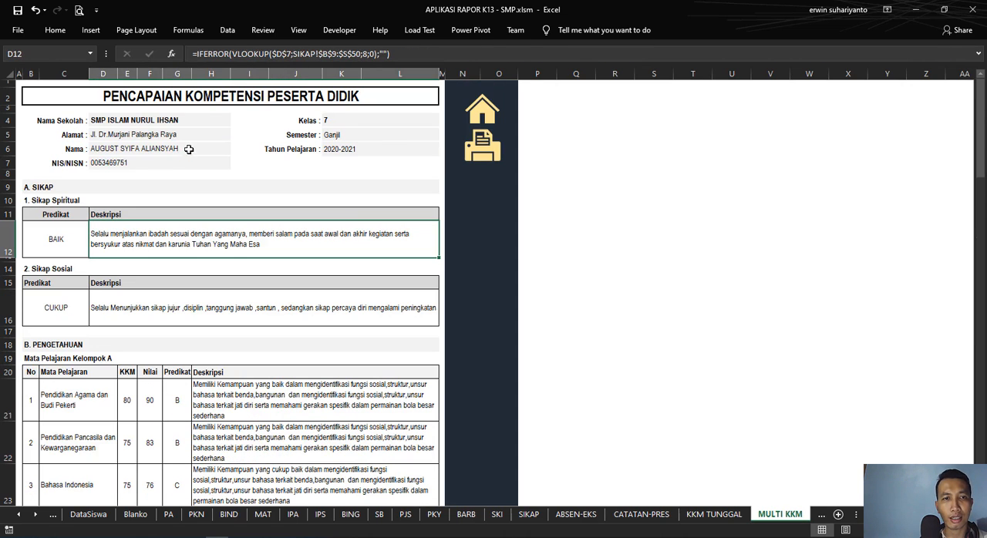
{"action": "left_click", "coordinate": [395, 54]}
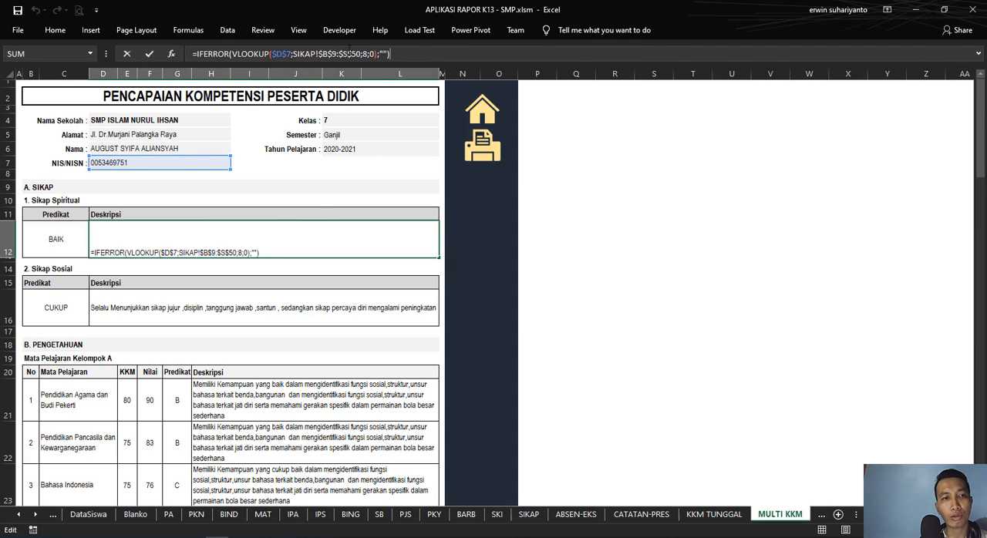
{"action": "key", "text": "Return"}
Step: Go back to the Prestasi table and examine the Sakit and Tanpa Keterangan rows under Ketidakhadiran
{"action": "scroll", "coordinate": [238, 415], "scroll_direction": "down", "scroll_amount": 10}
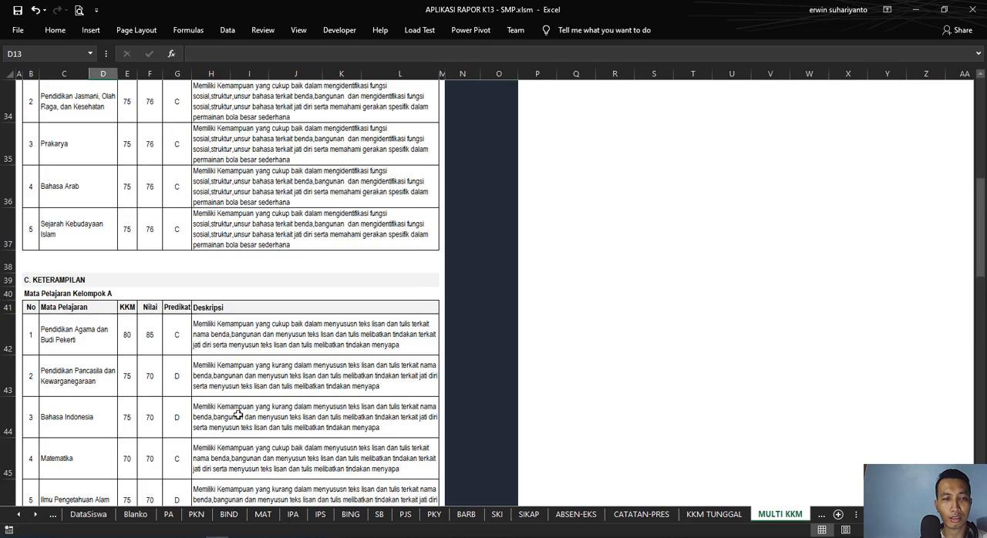
{"action": "scroll", "coordinate": [239, 415], "scroll_direction": "down", "scroll_amount": 15}
{"action": "scroll", "coordinate": [247, 415], "scroll_direction": "up", "scroll_amount": 5}
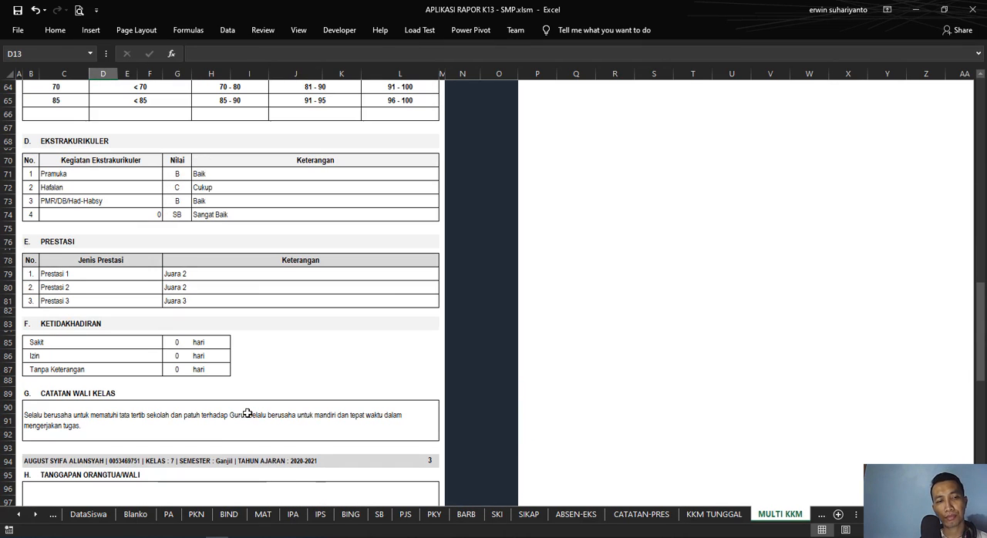
{"action": "left_click", "coordinate": [177, 301]}
{"action": "left_click", "coordinate": [82, 324]}
{"action": "left_click", "coordinate": [81, 342]}
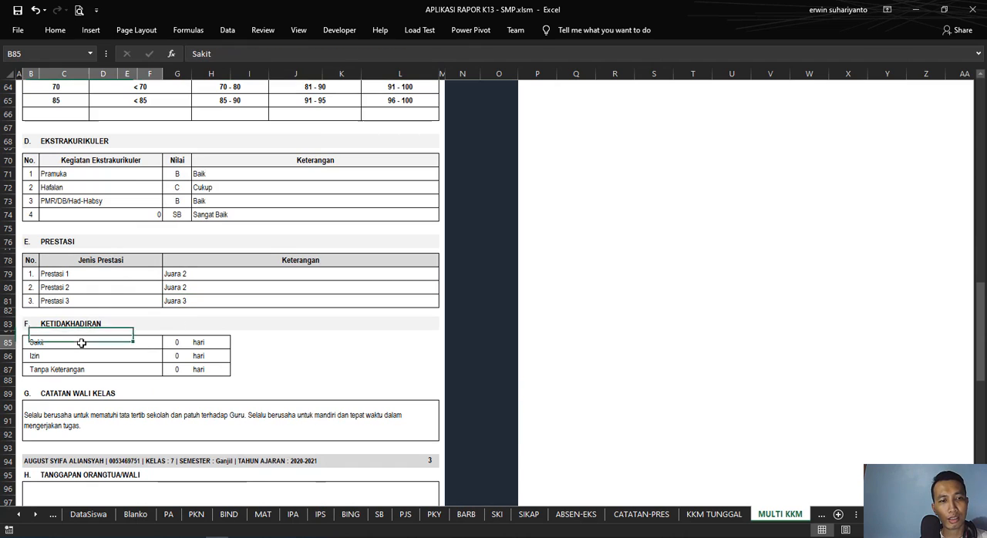
{"action": "left_click", "coordinate": [111, 370]}
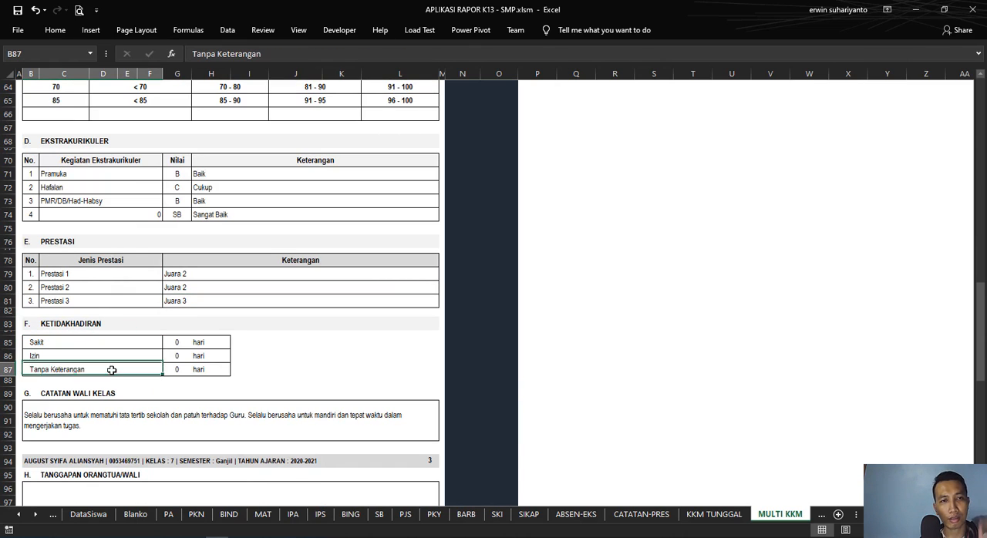
Step: Inspect the lookup formulas behind the Sakit, Izin and Tanpa Keterangan day counts
{"action": "left_click", "coordinate": [177, 342]}
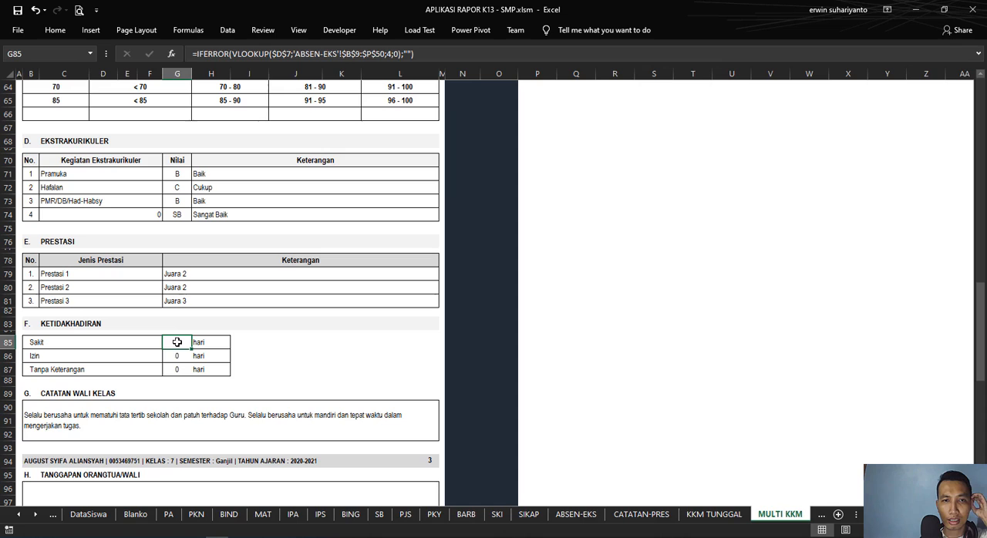
{"action": "left_click", "coordinate": [177, 353]}
{"action": "left_click", "coordinate": [179, 370]}
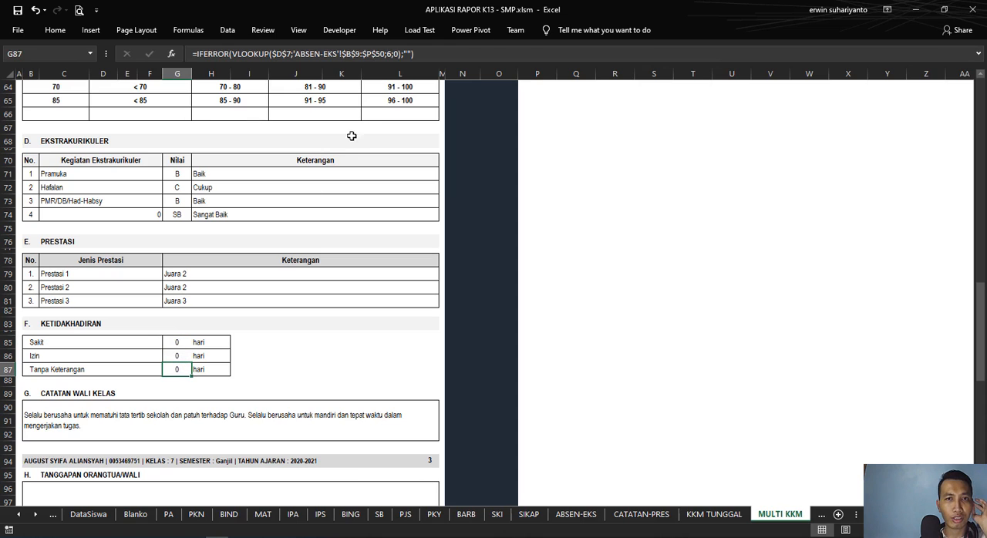
{"action": "left_click", "coordinate": [430, 53]}
{"action": "key", "text": "Return"}
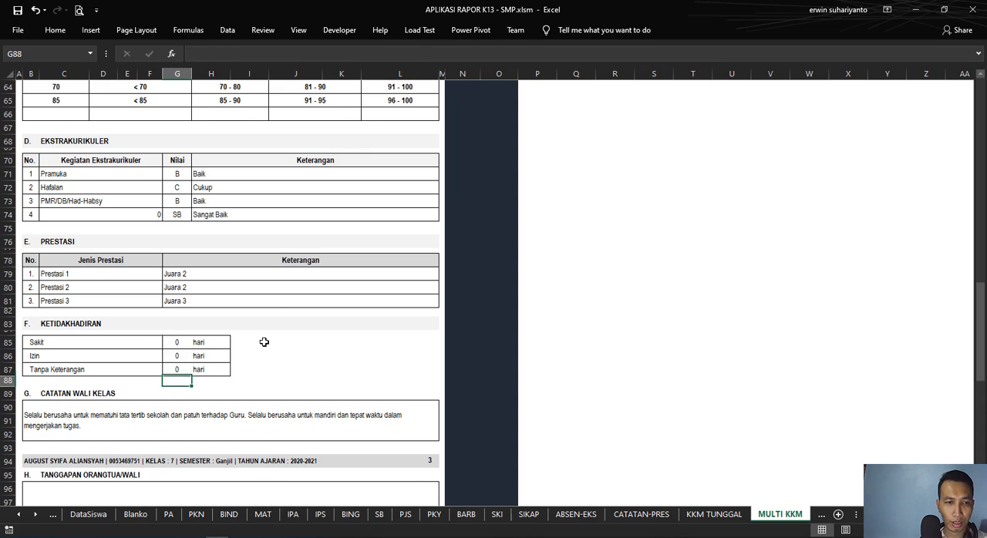
Step: Compare the Catatan Wali Kelas formula on the report with the first student's Deskripsi formula on the CATATAN-PRES sheet
{"action": "scroll", "coordinate": [93, 374], "scroll_direction": "down", "scroll_amount": 2}
{"action": "left_click", "coordinate": [89, 343]}
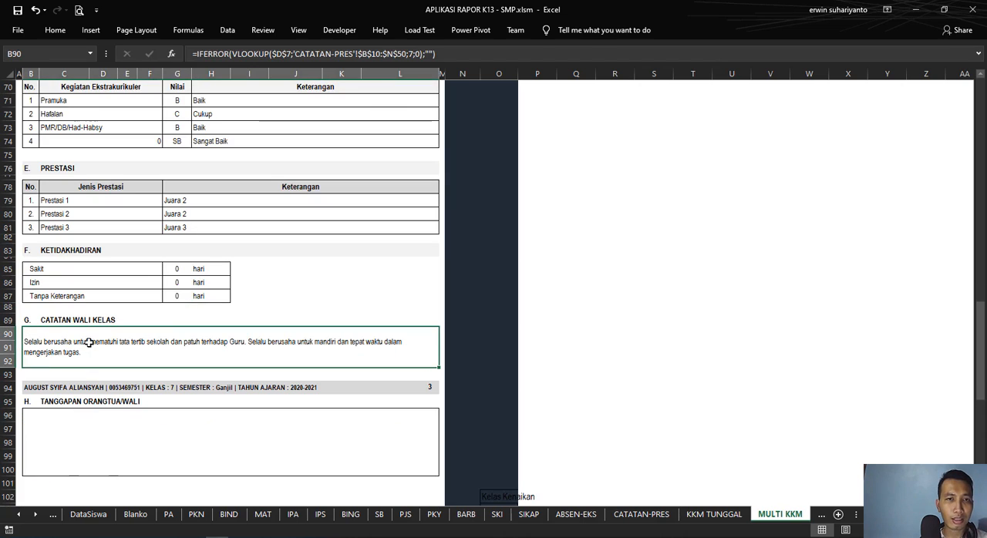
{"action": "left_click", "coordinate": [624, 520]}
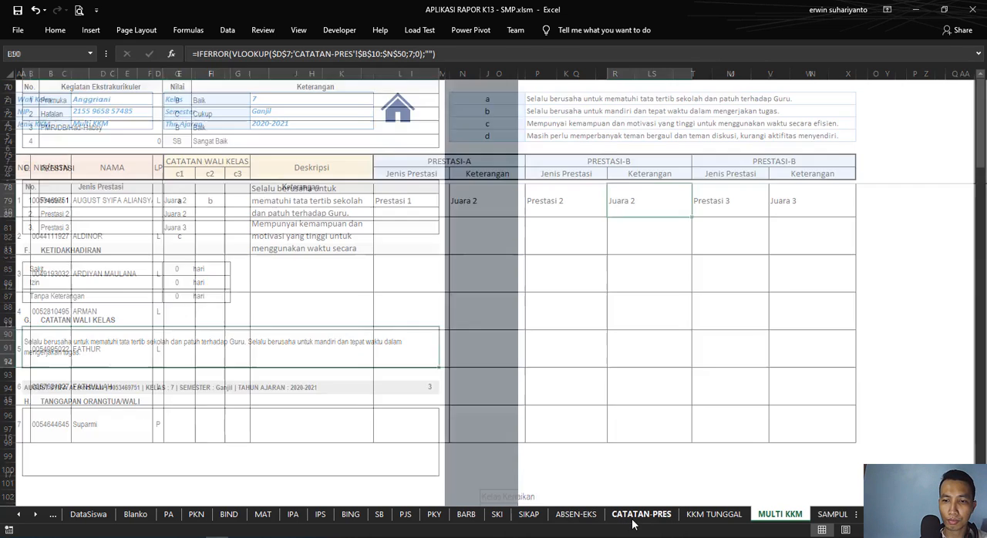
{"action": "left_click", "coordinate": [314, 197]}
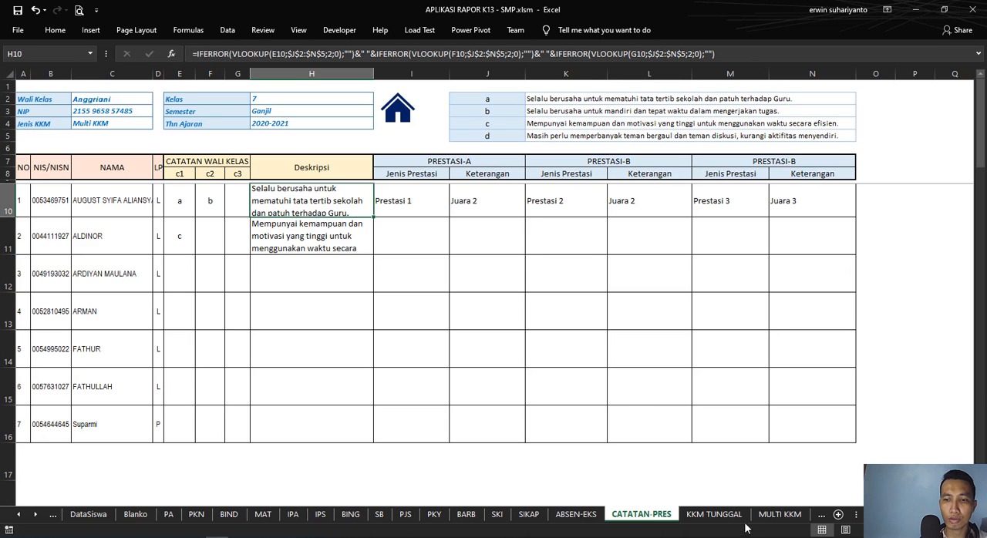
{"action": "left_click", "coordinate": [779, 514]}
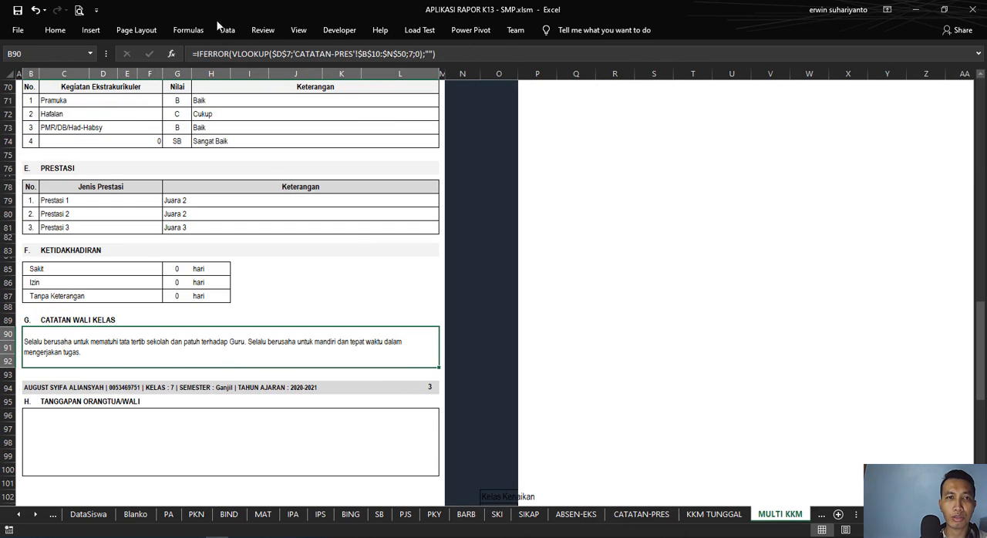
Step: Examine the Catatan Wali Kelas lookup's arguments, revisit its source on CATATAN-PRES, and return to the MULTI KKM sheet
{"action": "left_click", "coordinate": [242, 56]}
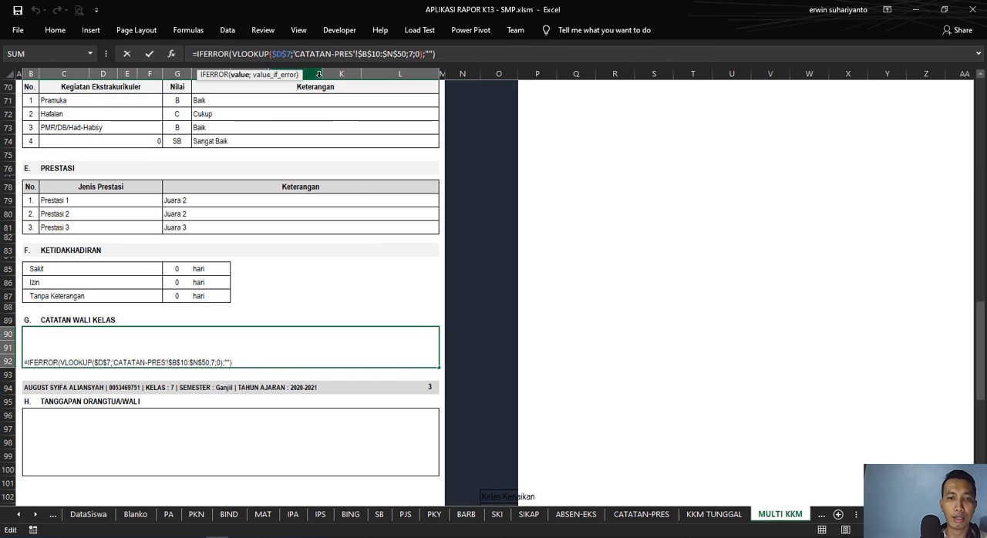
{"action": "key", "text": "Return"}
{"action": "key", "text": "ctrl+Page_Up"}
{"action": "key", "text": "ctrl+Page_Up"}
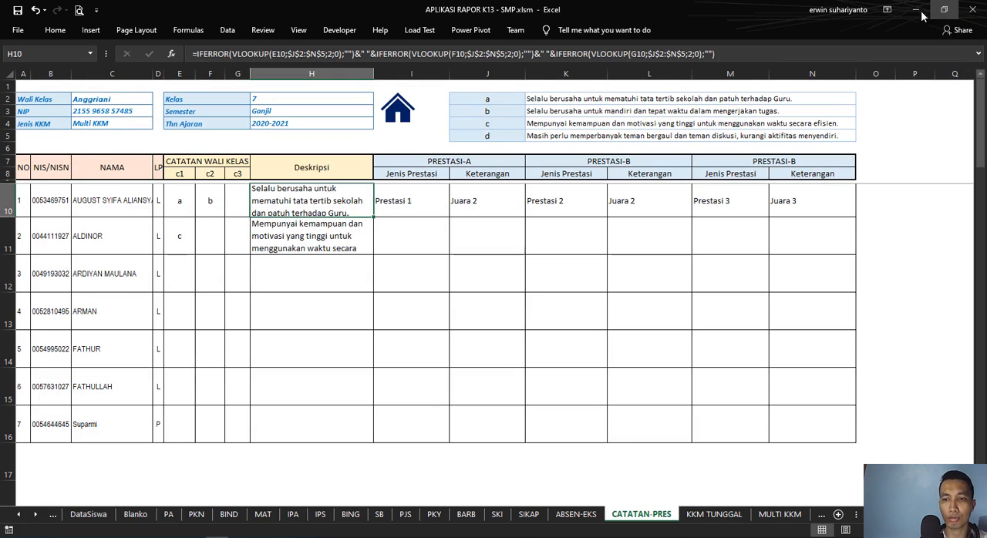
{"action": "left_click", "coordinate": [783, 514]}
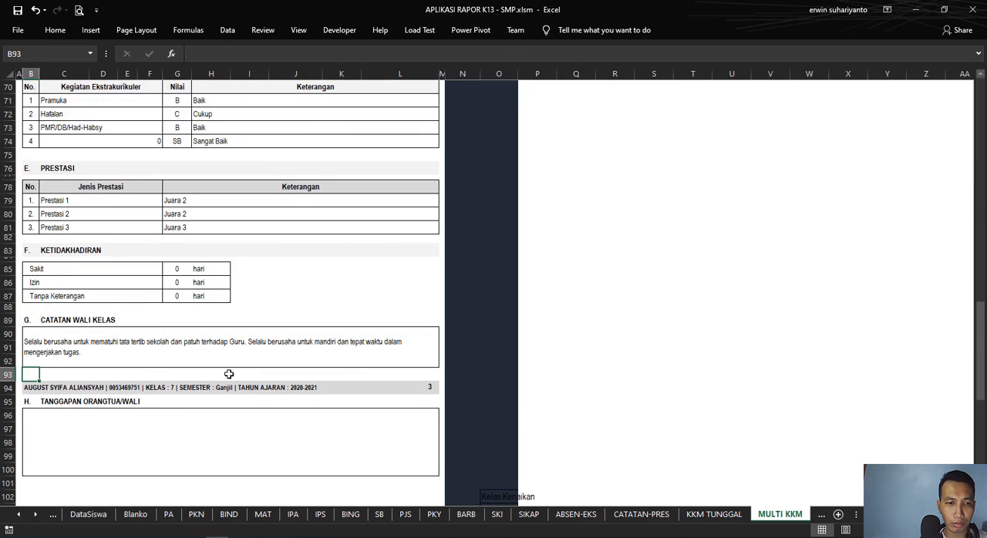
Step: Examine the Tanggapan Orangtua/Wali box and the signature block at the end of the report
{"action": "scroll", "coordinate": [229, 374], "scroll_direction": "down", "scroll_amount": 2}
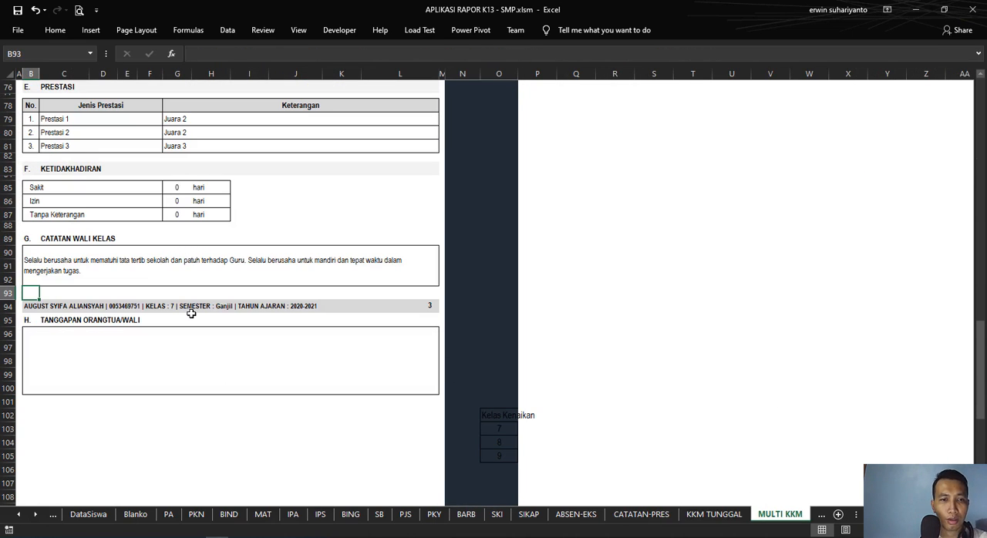
{"action": "scroll", "coordinate": [192, 313], "scroll_direction": "down", "scroll_amount": 2}
{"action": "left_click", "coordinate": [86, 276]}
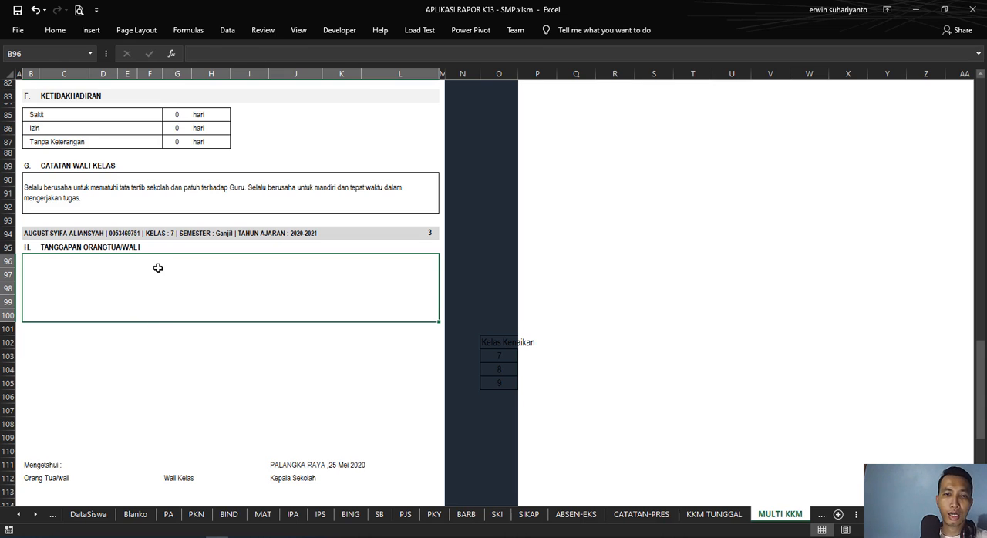
{"action": "scroll", "coordinate": [154, 278], "scroll_direction": "down", "scroll_amount": 4}
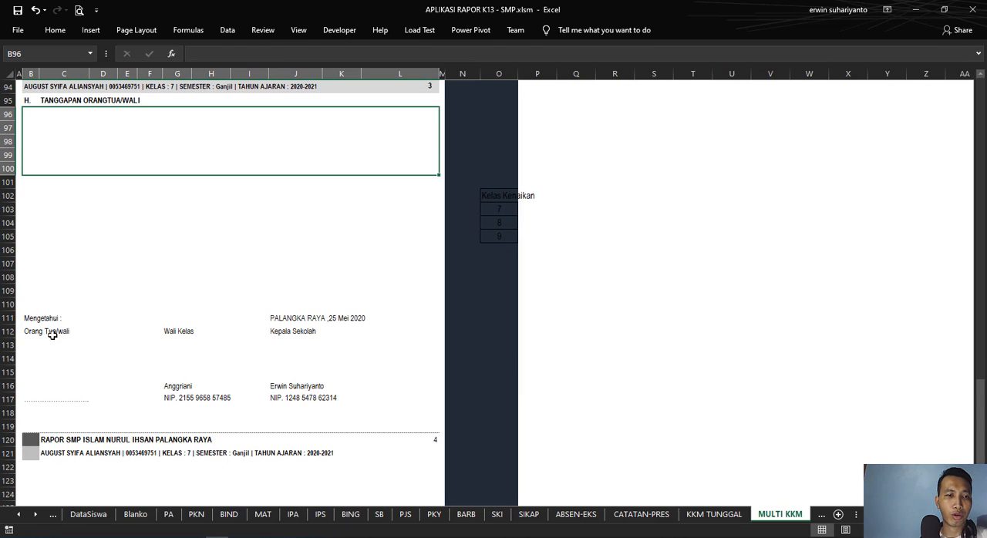
Step: Inspect the formulas behind the Wali Kelas and Kepala Sekolah names and NIPs in the signature block
{"action": "left_click", "coordinate": [174, 337]}
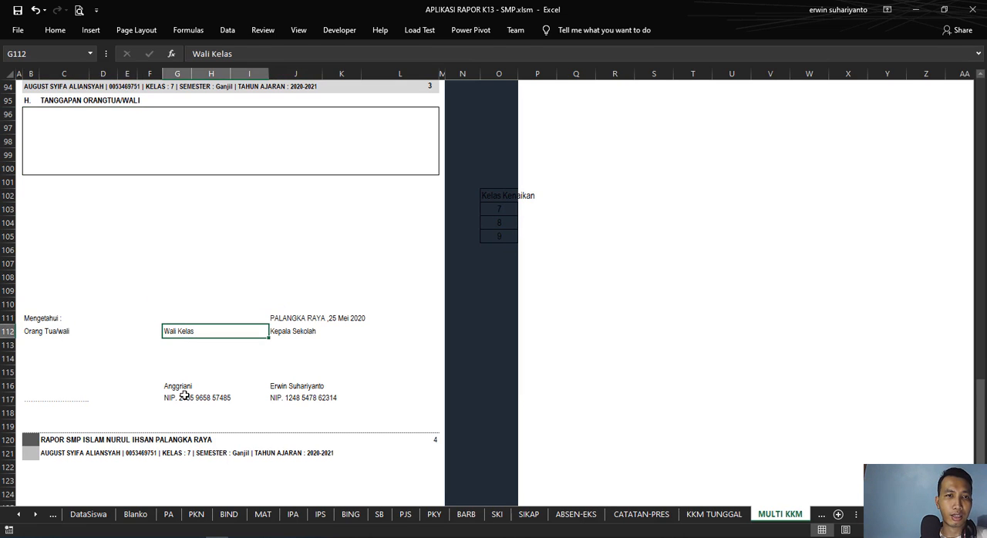
{"action": "left_click", "coordinate": [196, 386]}
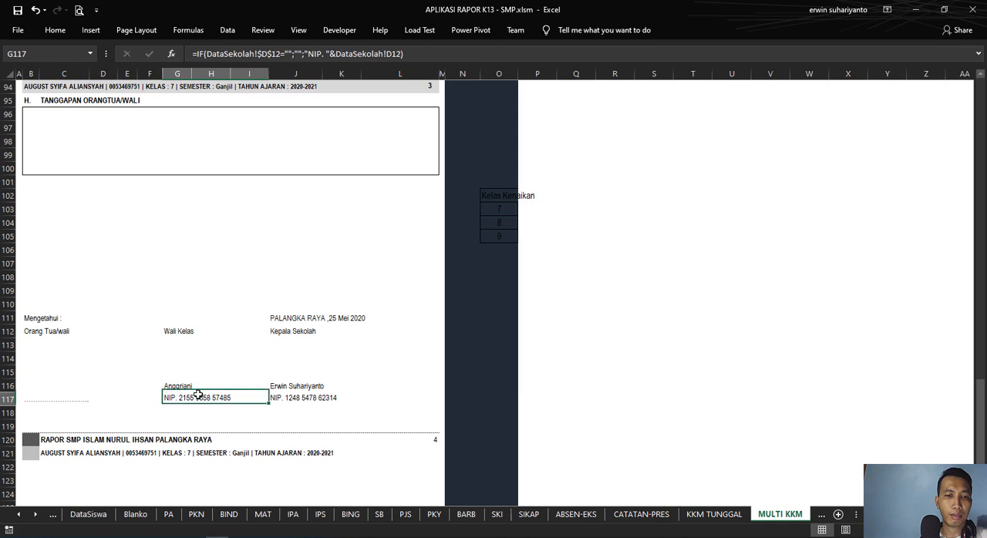
{"action": "left_click", "coordinate": [288, 317]}
{"action": "left_click", "coordinate": [290, 337]}
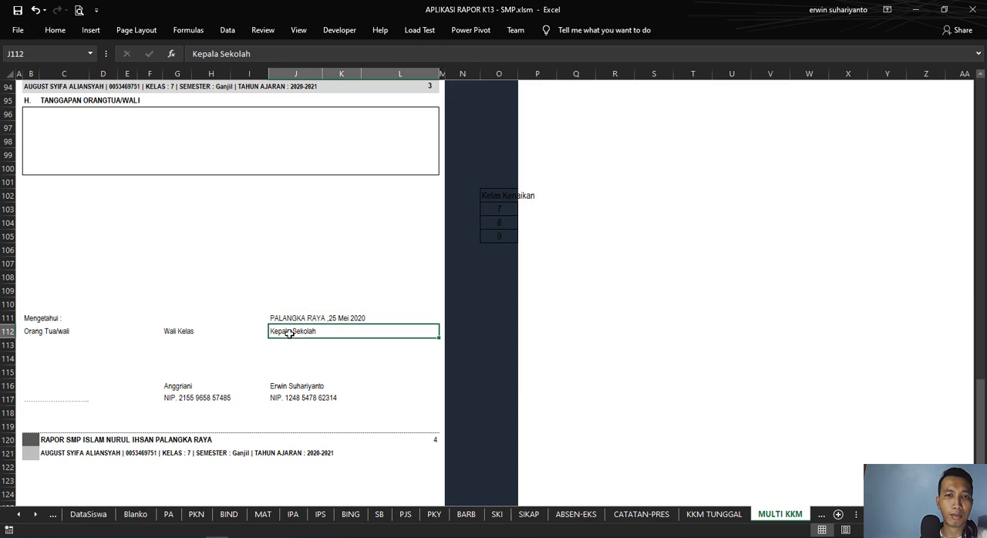
{"action": "left_click", "coordinate": [296, 389]}
{"action": "left_click", "coordinate": [302, 397]}
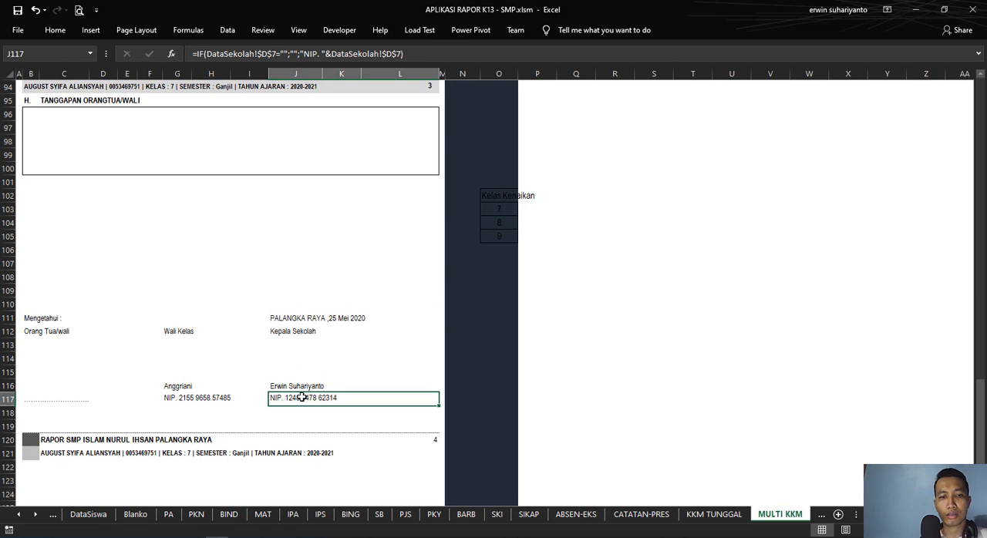
{"action": "left_click", "coordinate": [179, 385]}
{"action": "left_click", "coordinate": [191, 395]}
{"action": "left_click", "coordinate": [316, 389]}
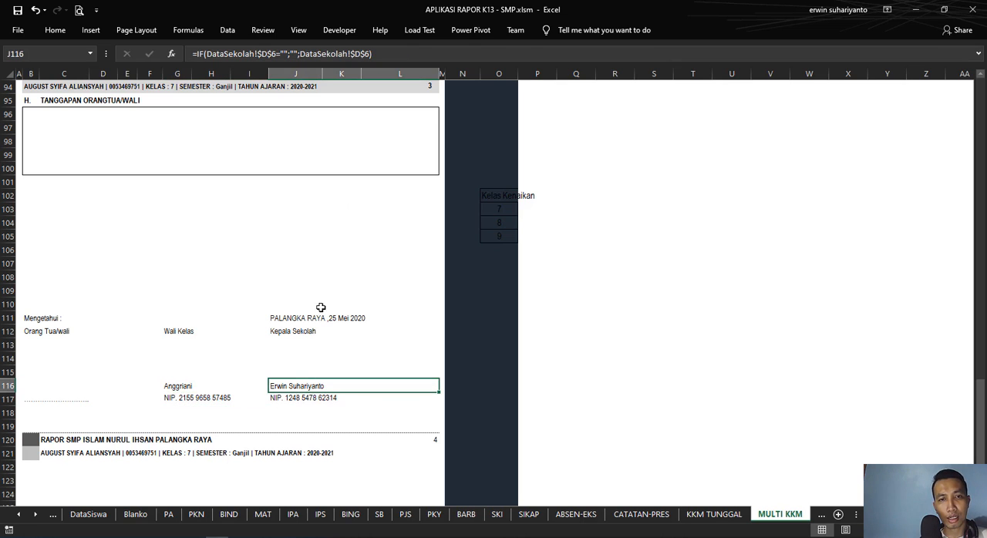
{"action": "left_click", "coordinate": [200, 398]}
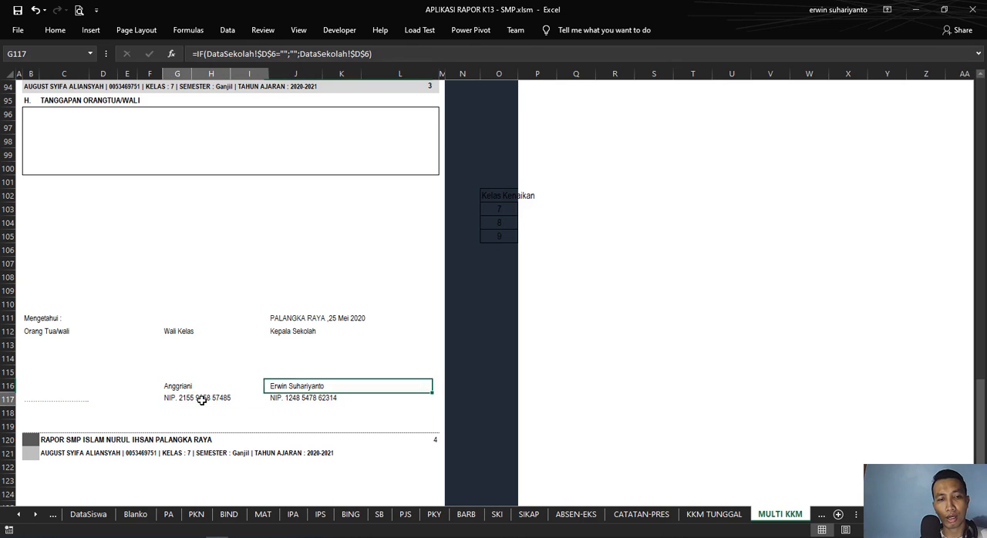
{"action": "left_click", "coordinate": [287, 396]}
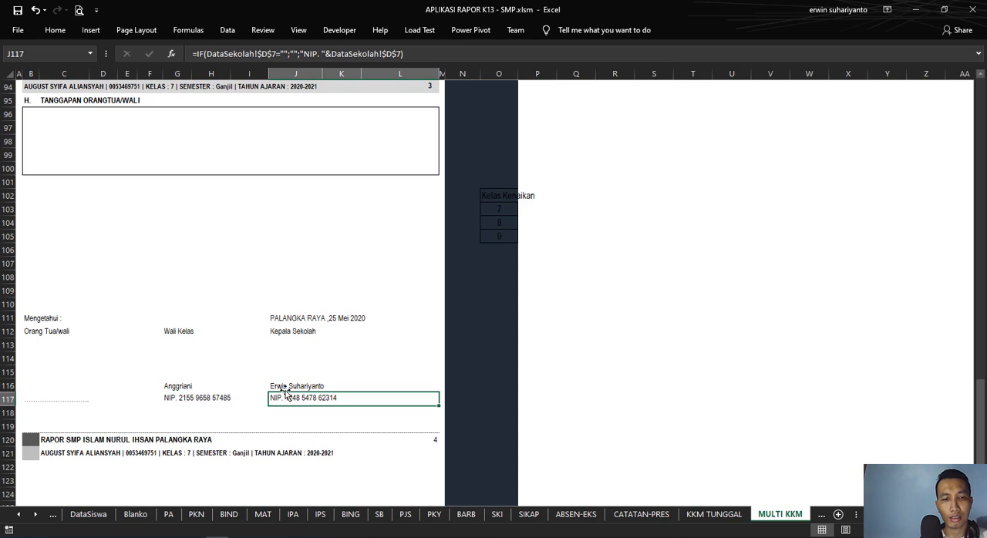
Step: Inspect the formulas of the two footer lines with the school name and the student's details in rows 120 and 121
{"action": "left_click", "coordinate": [59, 441]}
{"action": "left_click", "coordinate": [55, 455]}
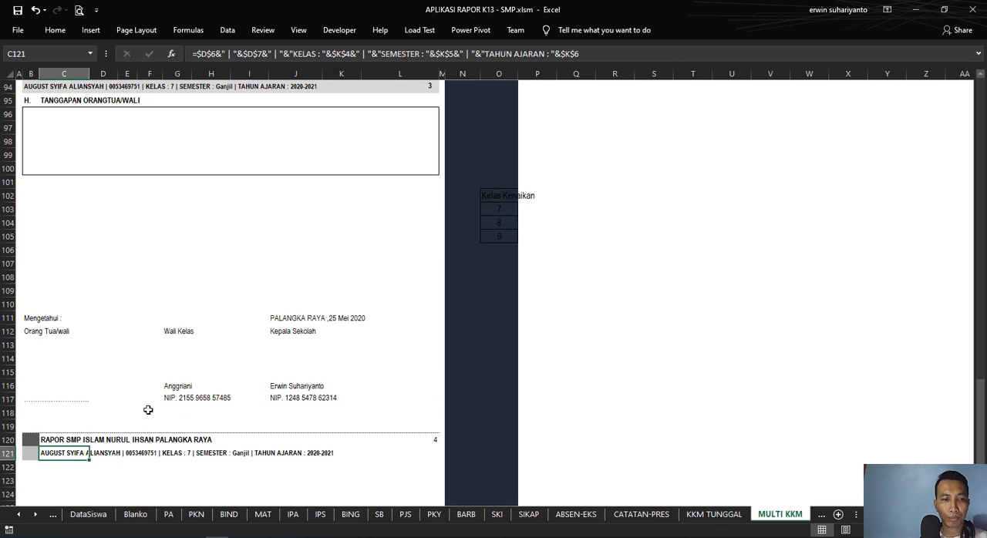
{"action": "left_click", "coordinate": [52, 442]}
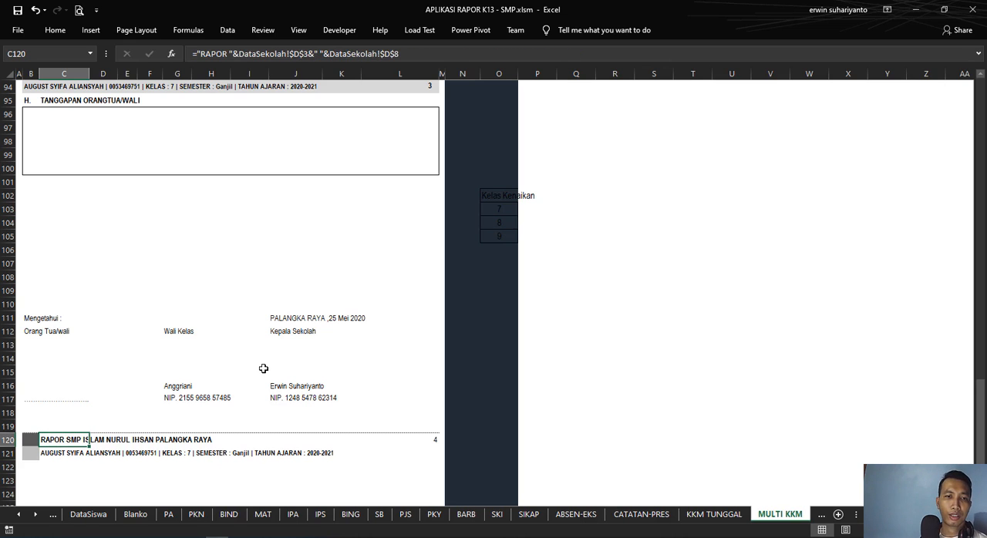
Step: Change the font colour of the Kelas Kenaikan helper table in O102:P105 to white
{"action": "scroll", "coordinate": [263, 369], "scroll_direction": "up", "scroll_amount": 2}
{"action": "left_click", "coordinate": [498, 275]}
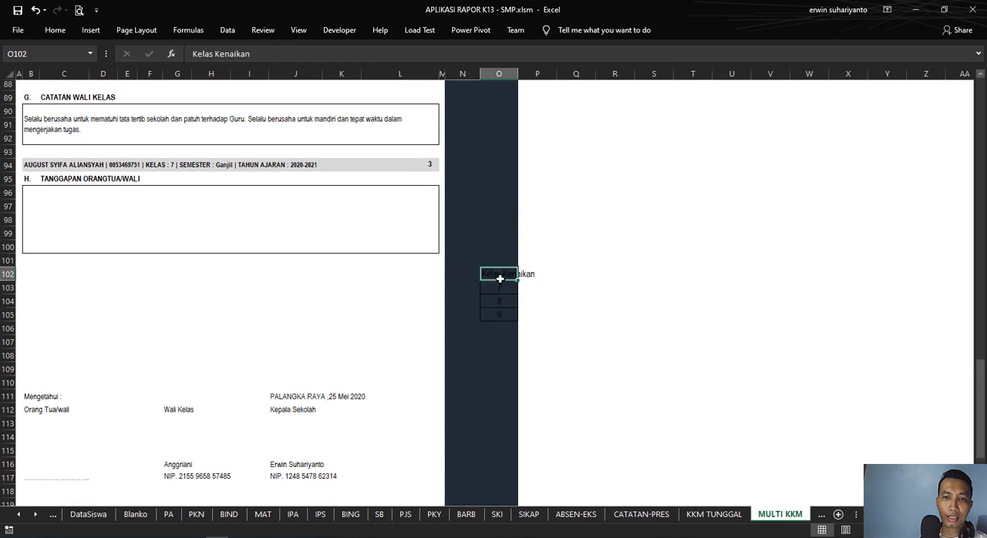
{"action": "left_click_drag", "start_coordinate": [497, 273], "coordinate": [540, 315]}
{"action": "left_click", "coordinate": [55, 30]}
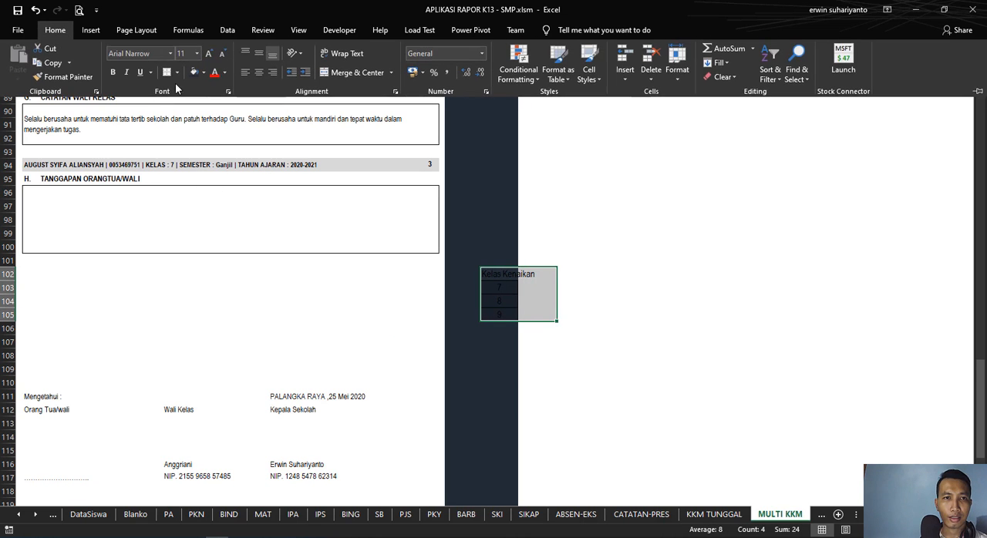
{"action": "left_click", "coordinate": [176, 72]}
{"action": "left_click", "coordinate": [224, 73]}
{"action": "left_click", "coordinate": [224, 73]}
{"action": "left_click", "coordinate": [215, 115]}
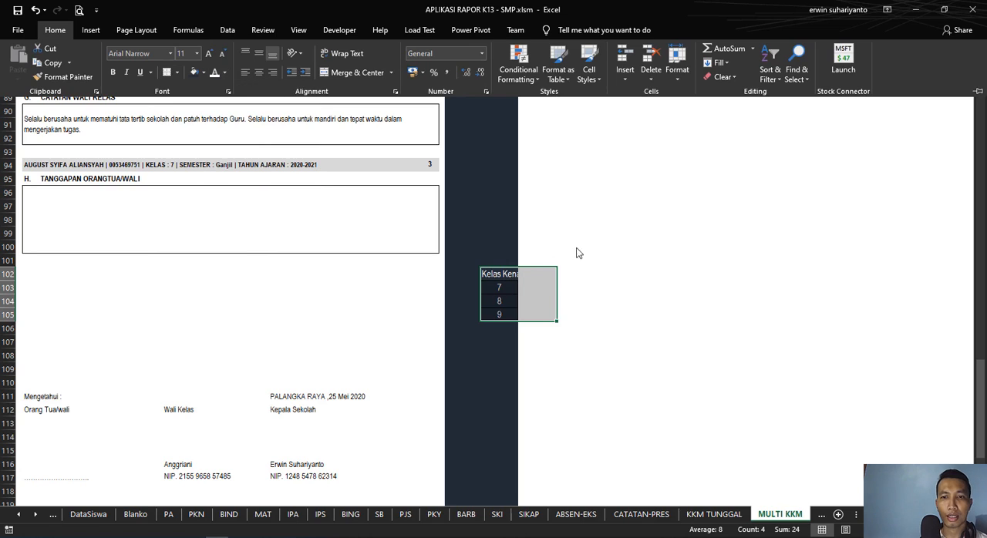
{"action": "left_click", "coordinate": [600, 261]}
{"action": "left_click_drag", "start_coordinate": [489, 281], "coordinate": [518, 316]}
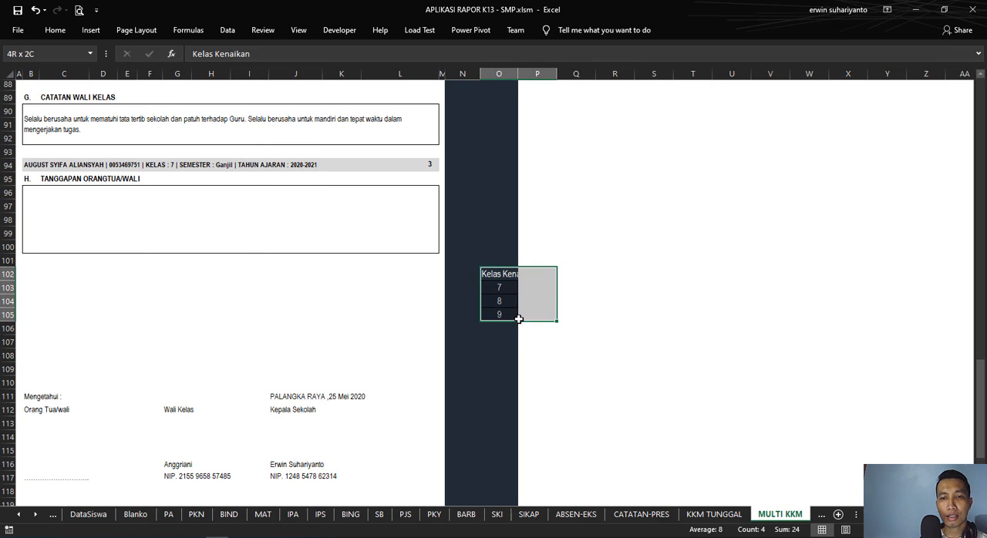
{"action": "left_click", "coordinate": [606, 289]}
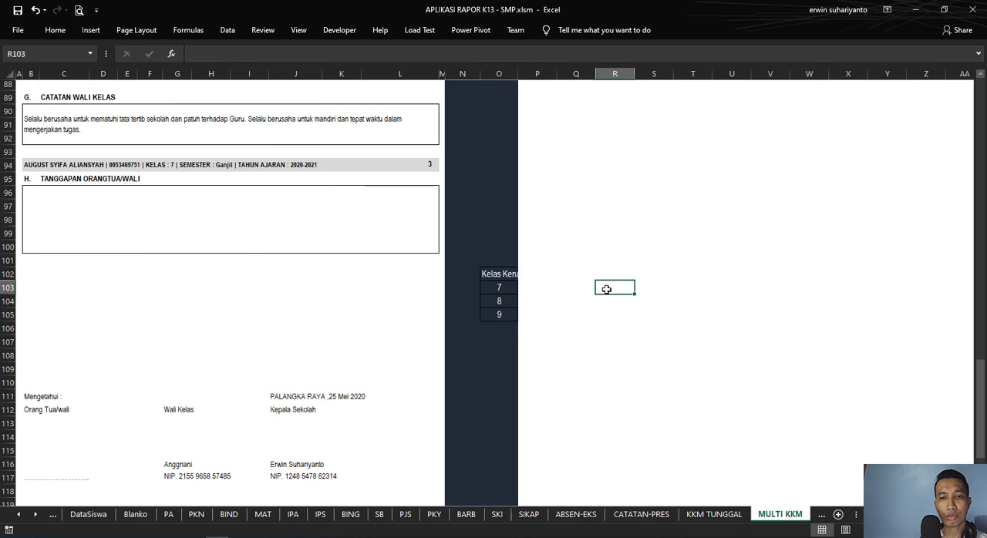
Step: Examine the semester-dependent decision formulas in the blank-looking rows 103 to 107 below the Tanggapan Orangtua/Wali box
{"action": "left_click", "coordinate": [33, 285]}
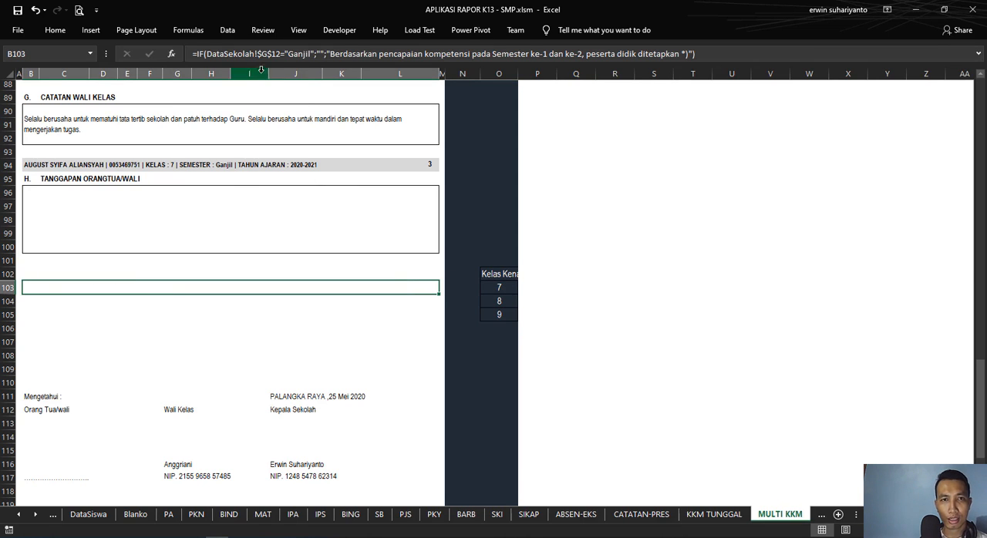
{"action": "key", "text": "Down"}
{"action": "key", "text": "Down"}
{"action": "key", "text": "Down"}
{"action": "key", "text": "Down"}
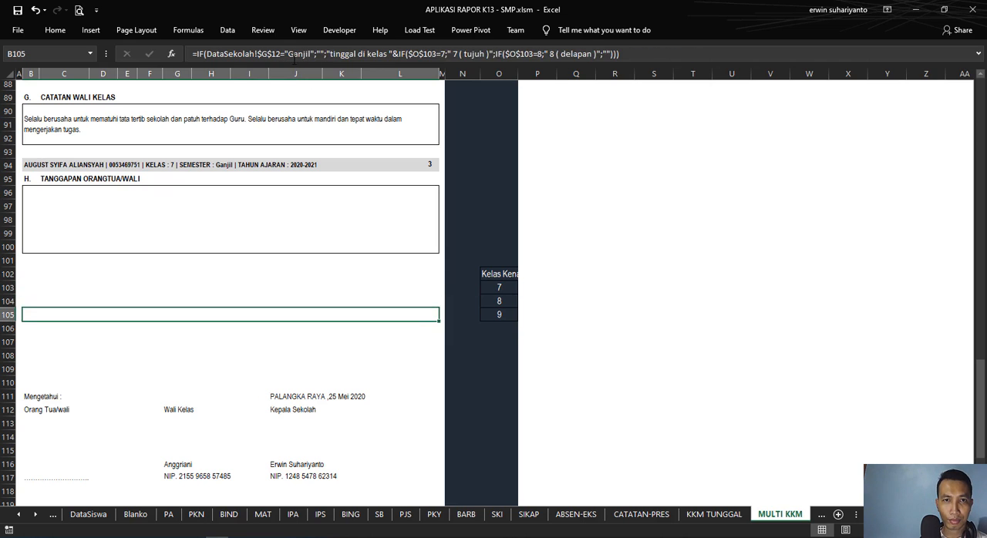
{"action": "key", "text": "Up"}
{"action": "key", "text": "Up"}
{"action": "key", "text": "Up"}
{"action": "key", "text": "Up"}
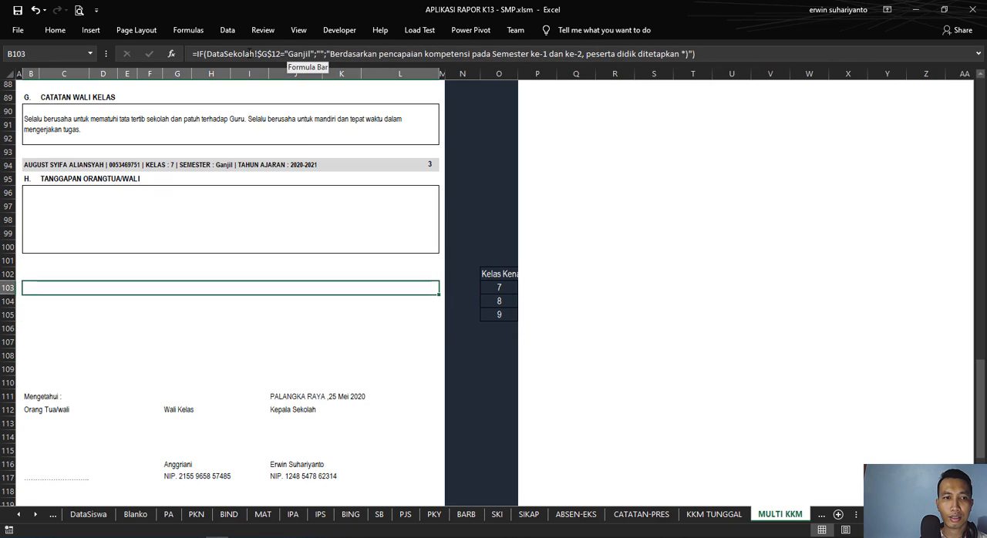
{"action": "key", "text": "Up"}
{"action": "key", "text": "Down"}
{"action": "key", "text": "Down"}
{"action": "key", "text": "Down"}
{"action": "key", "text": "Down"}
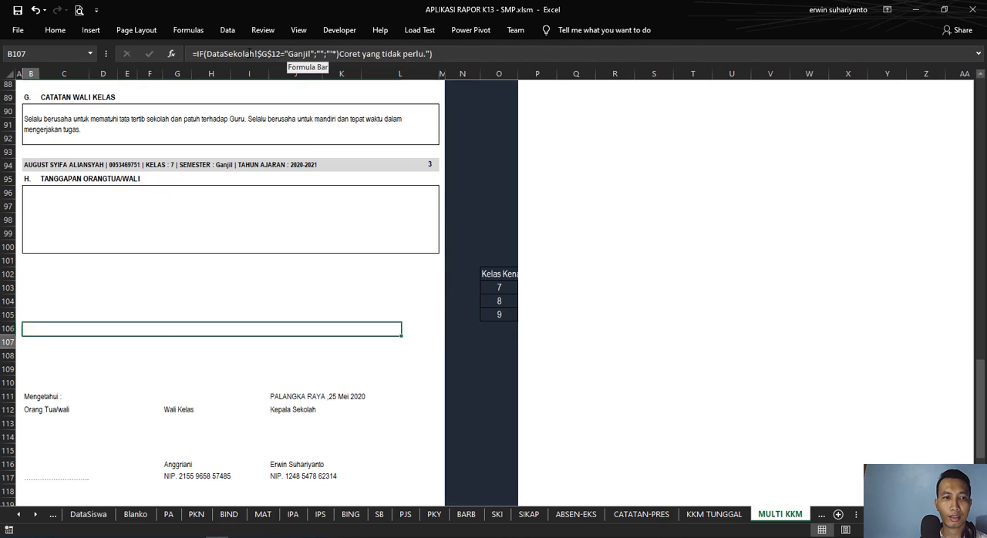
{"action": "key", "text": "Down"}
{"action": "key", "text": "Down"}
{"action": "key", "text": "Up"}
{"action": "key", "text": "Up"}
{"action": "key", "text": "Up"}
{"action": "left_click", "coordinate": [117, 297]}
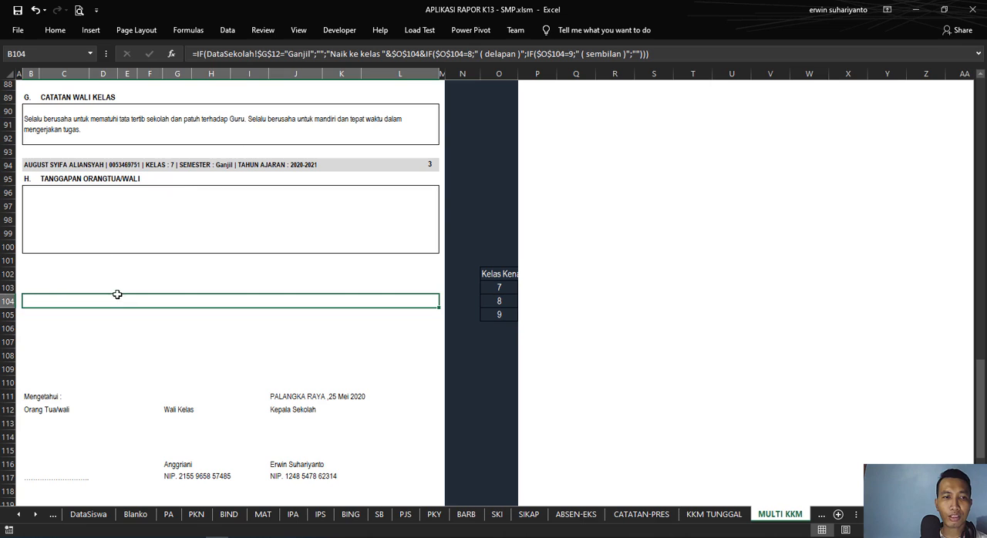
{"action": "left_click", "coordinate": [77, 284]}
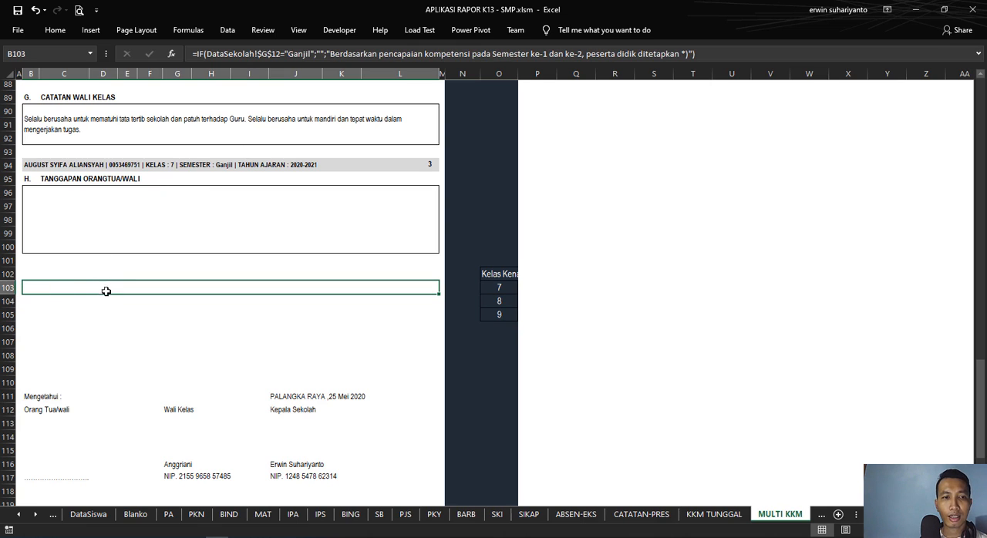
Step: Check the Semester setting on the DataSekolah sheet and compare it with the decision area at the end of the Multi KKM report
{"action": "scroll", "coordinate": [520, 273], "scroll_direction": "up", "scroll_amount": 20}
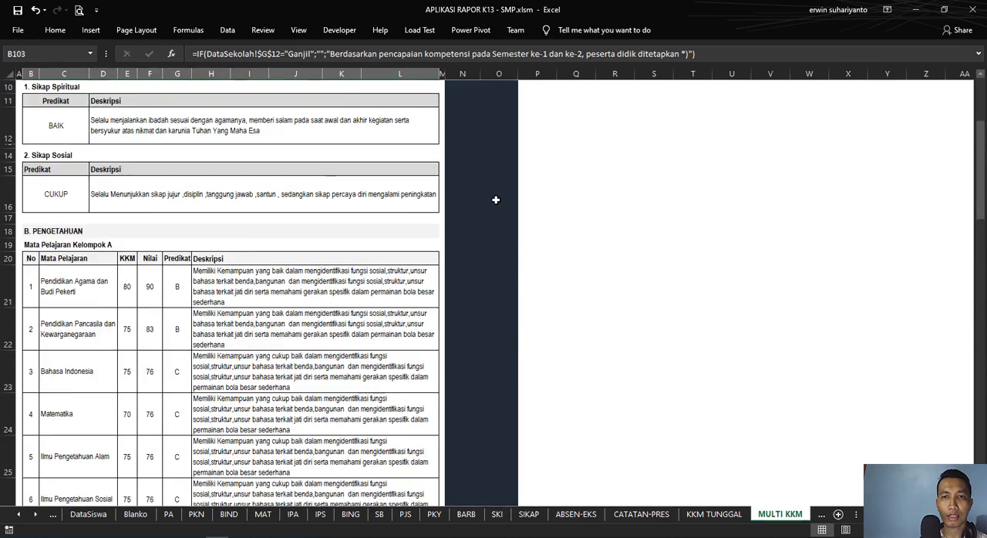
{"action": "scroll", "coordinate": [496, 200], "scroll_direction": "up", "scroll_amount": 3}
{"action": "left_click", "coordinate": [484, 129]}
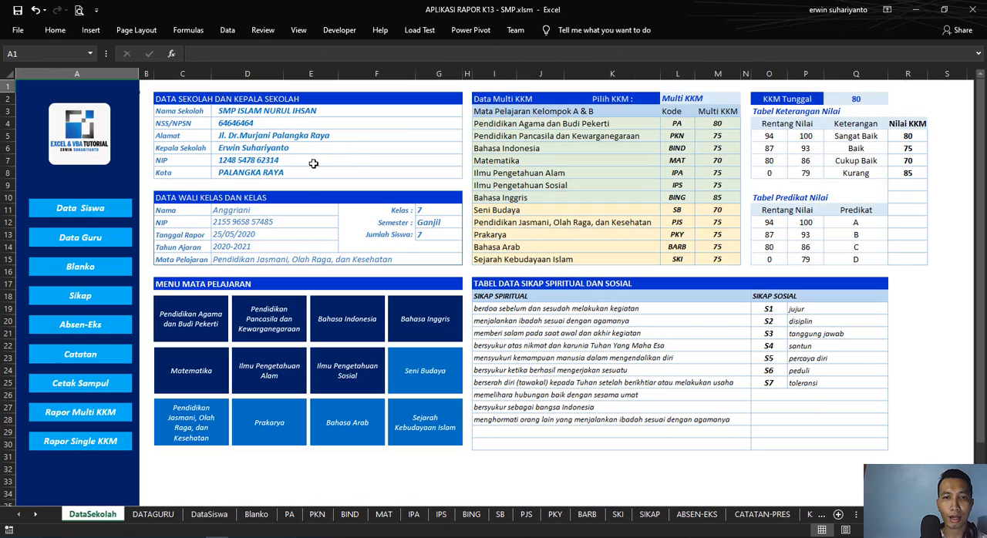
{"action": "left_click", "coordinate": [438, 227]}
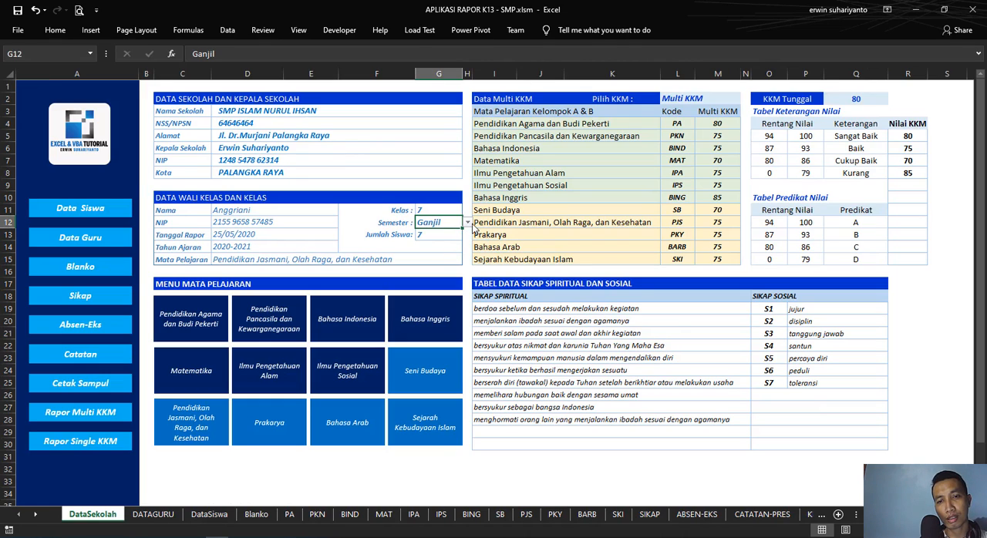
{"action": "left_click", "coordinate": [91, 414]}
{"action": "scroll", "coordinate": [358, 305], "scroll_direction": "down", "scroll_amount": 20}
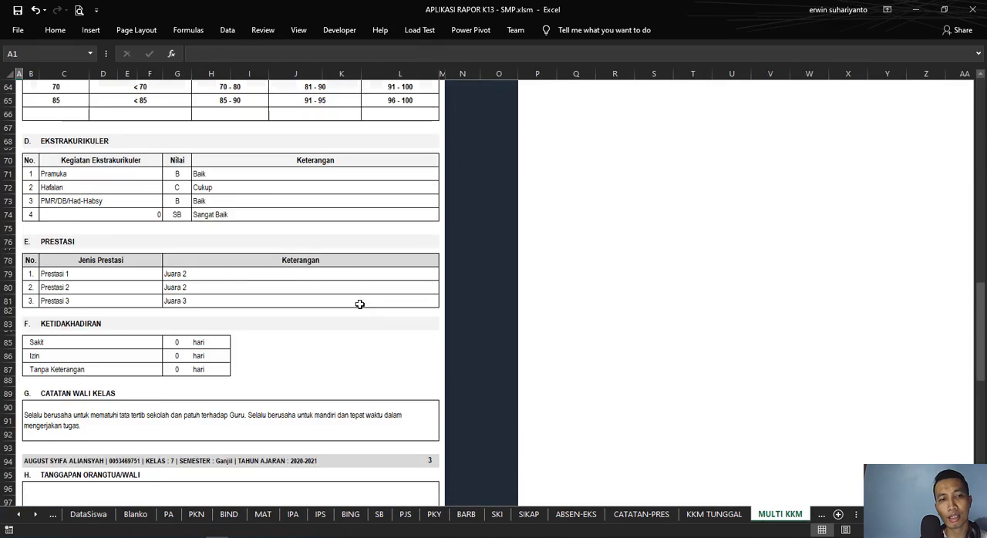
{"action": "scroll", "coordinate": [359, 304], "scroll_direction": "down", "scroll_amount": 3}
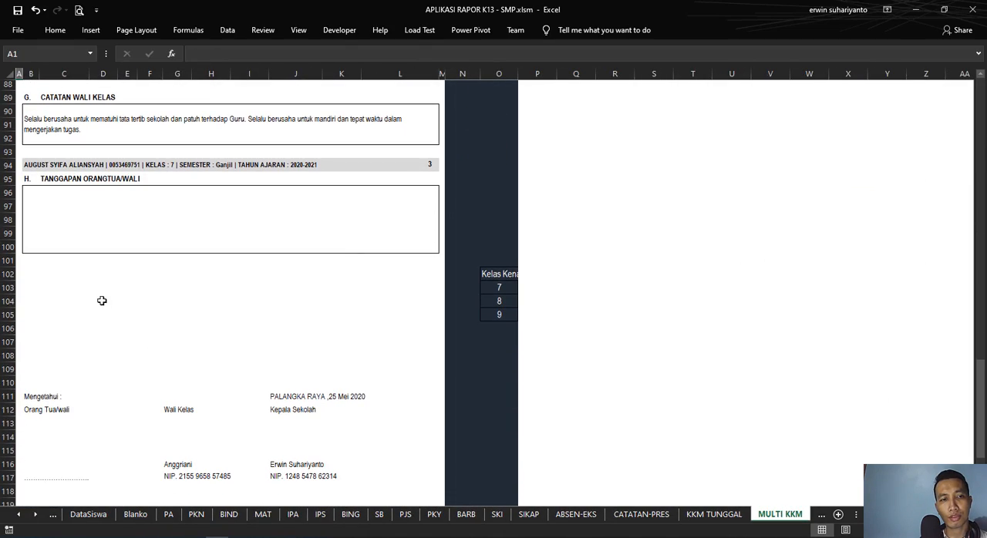
{"action": "scroll", "coordinate": [93, 290], "scroll_direction": "up", "scroll_amount": 20}
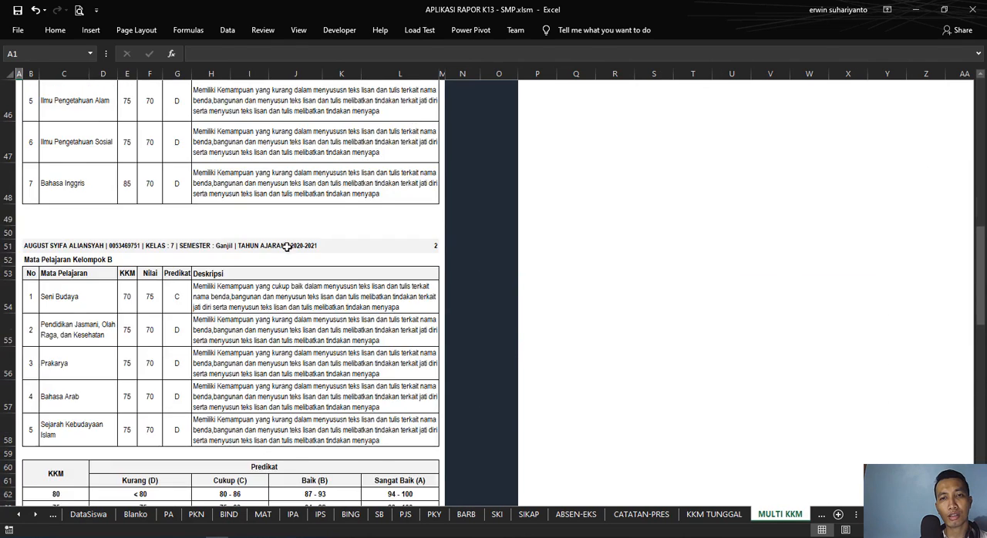
Step: Set the semester to Genap on the DataSekolah sheet and review the Keputusan box on the Multi KKM report
{"action": "left_click", "coordinate": [477, 115]}
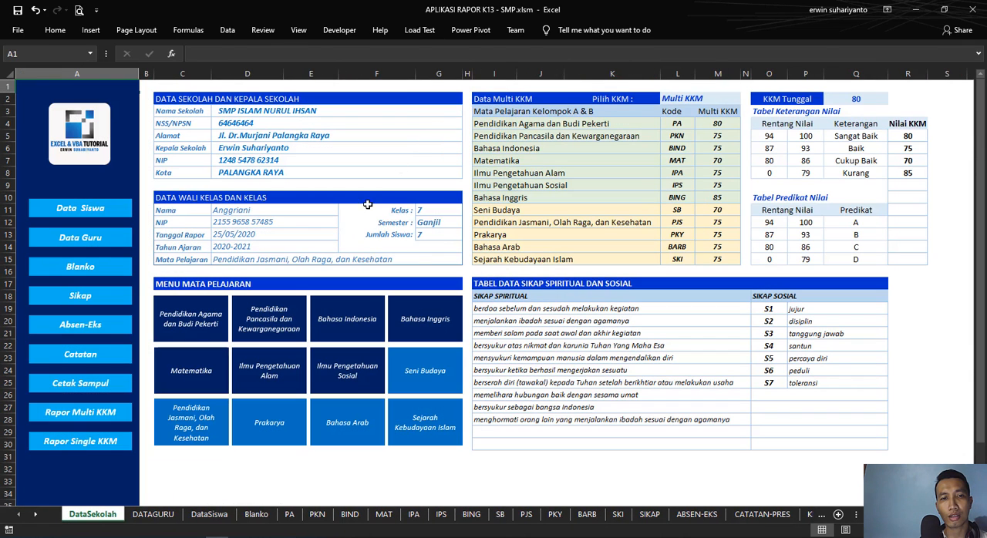
{"action": "left_click", "coordinate": [446, 222]}
{"action": "left_click", "coordinate": [467, 222]}
{"action": "left_click", "coordinate": [444, 242]}
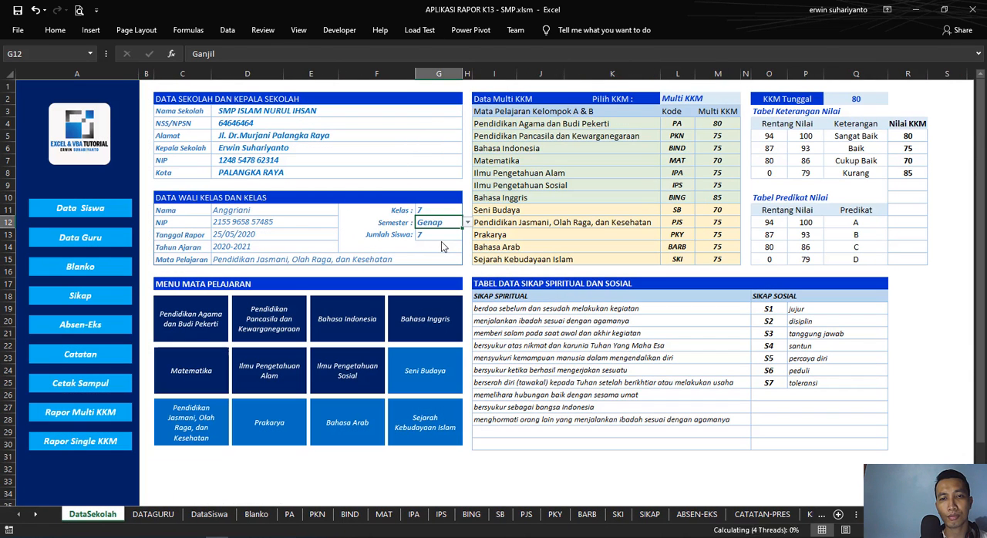
{"action": "left_click", "coordinate": [94, 420]}
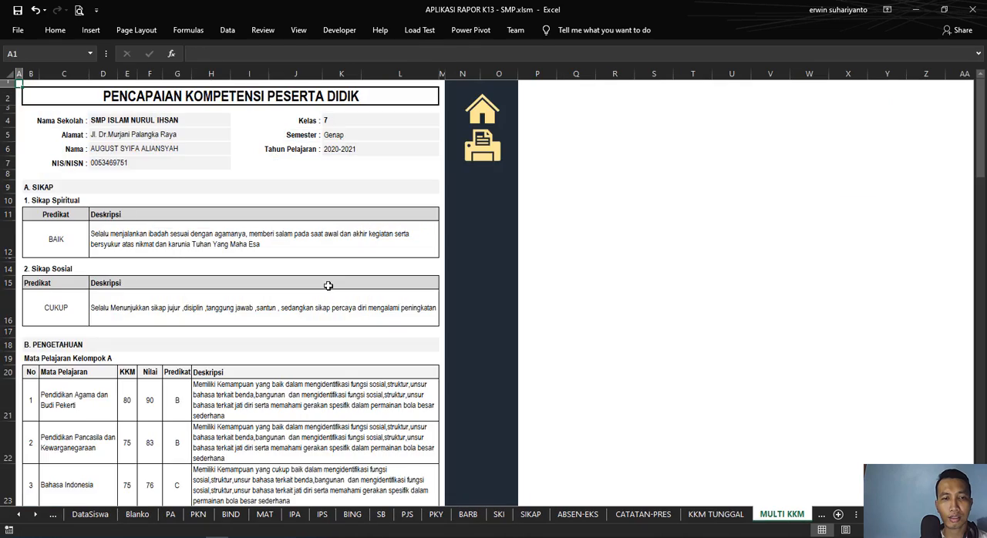
{"action": "scroll", "coordinate": [332, 278], "scroll_direction": "down", "scroll_amount": 15}
{"action": "scroll", "coordinate": [340, 274], "scroll_direction": "down", "scroll_amount": 14}
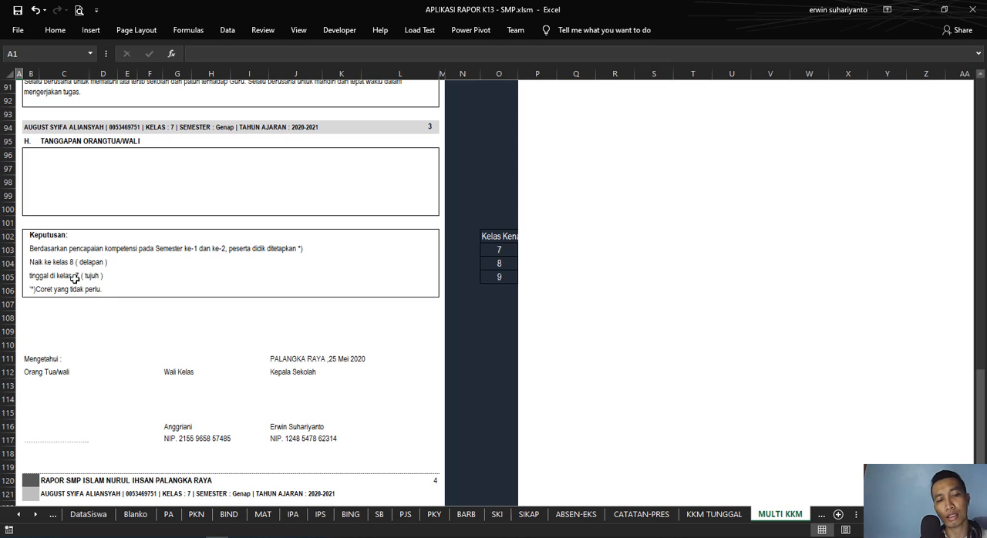
{"action": "scroll", "coordinate": [95, 232], "scroll_direction": "up", "scroll_amount": 20}
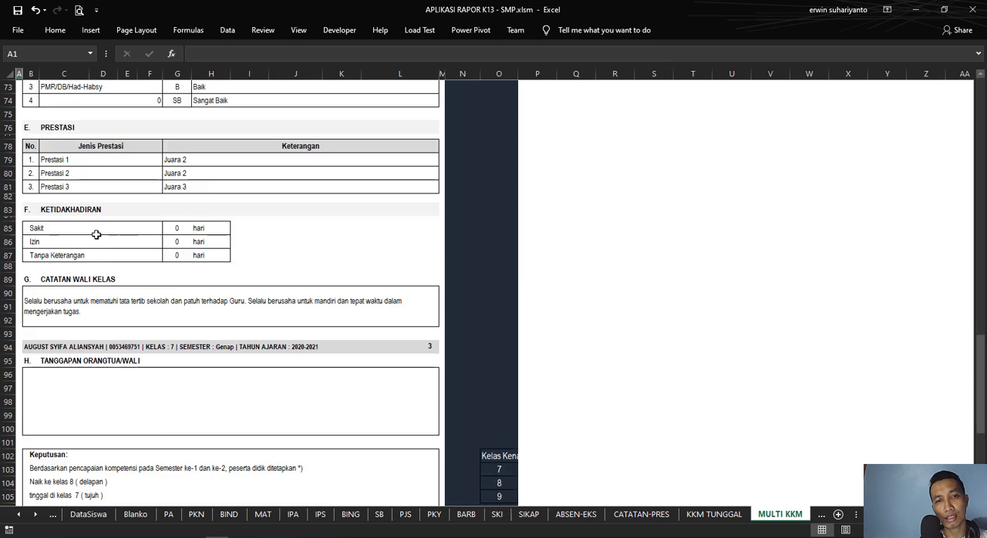
Step: Set the Kelas value to 8 on the DataSekolah sheet and check the promotion lines in the Multi KKM report's Keputusan box
{"action": "left_click", "coordinate": [474, 118]}
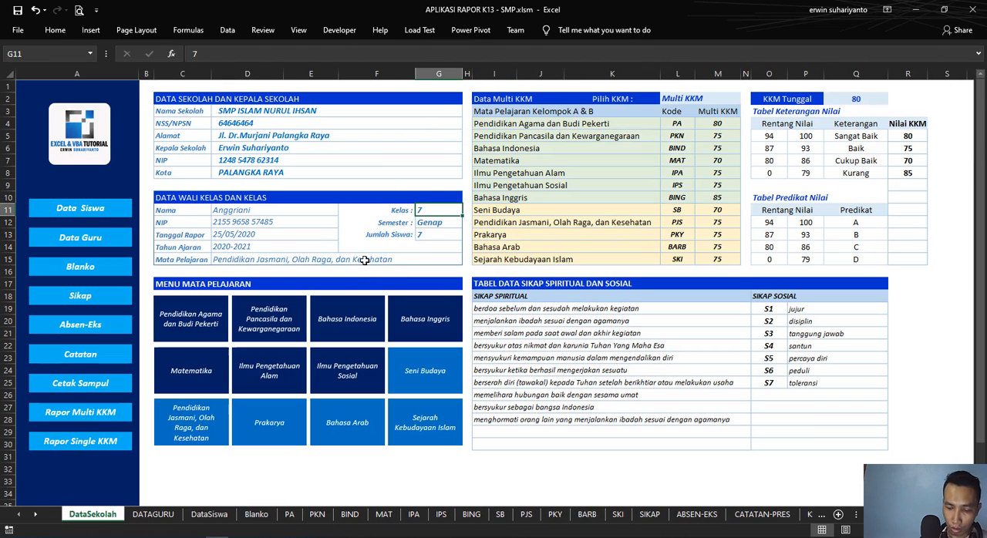
{"action": "type", "text": "8"}
{"action": "key", "text": "Return"}
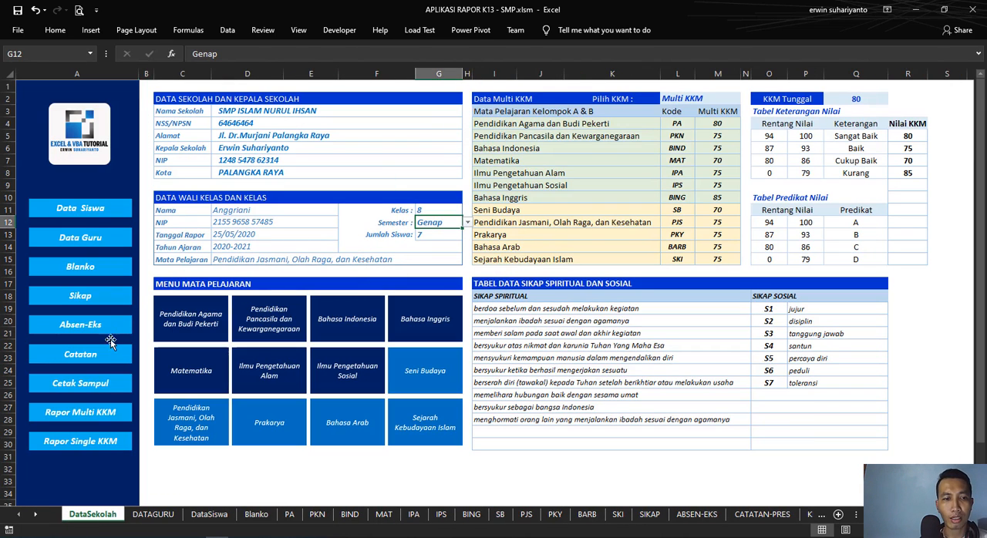
{"action": "left_click", "coordinate": [100, 415]}
{"action": "scroll", "coordinate": [254, 347], "scroll_direction": "down", "scroll_amount": 20}
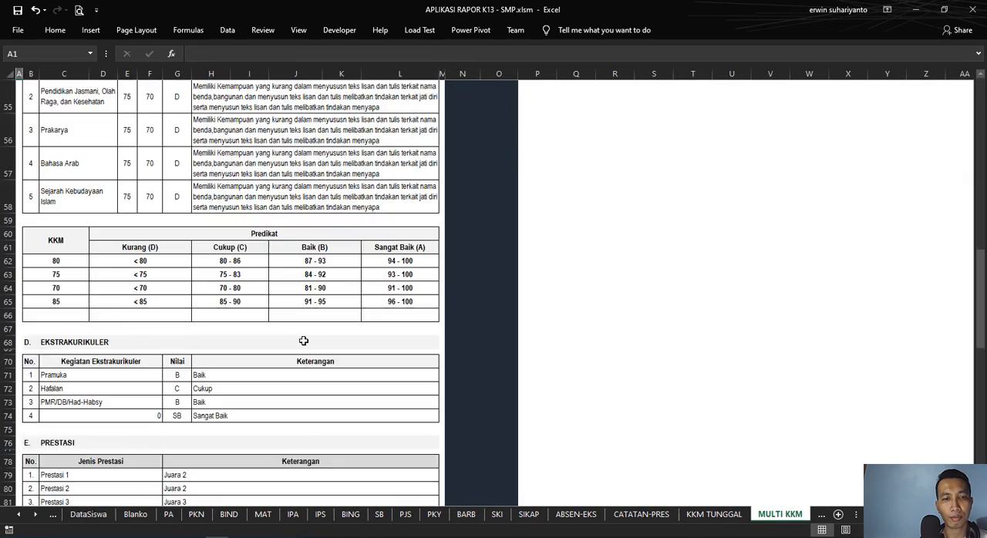
{"action": "scroll", "coordinate": [304, 341], "scroll_direction": "down", "scroll_amount": 6}
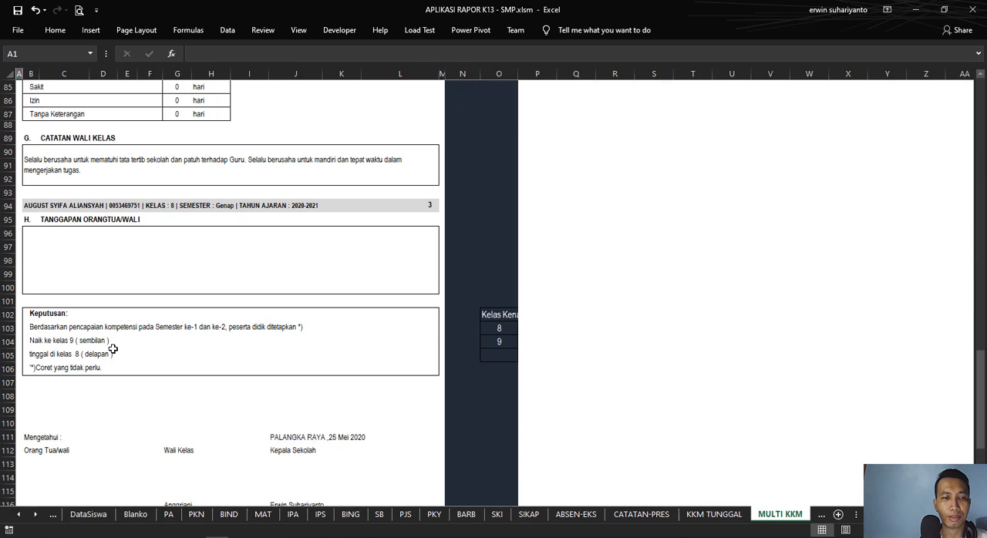
Step: Set the Semester back to Ganjil on the DataSekolah sheet
{"action": "scroll", "coordinate": [114, 348], "scroll_direction": "up", "scroll_amount": 20}
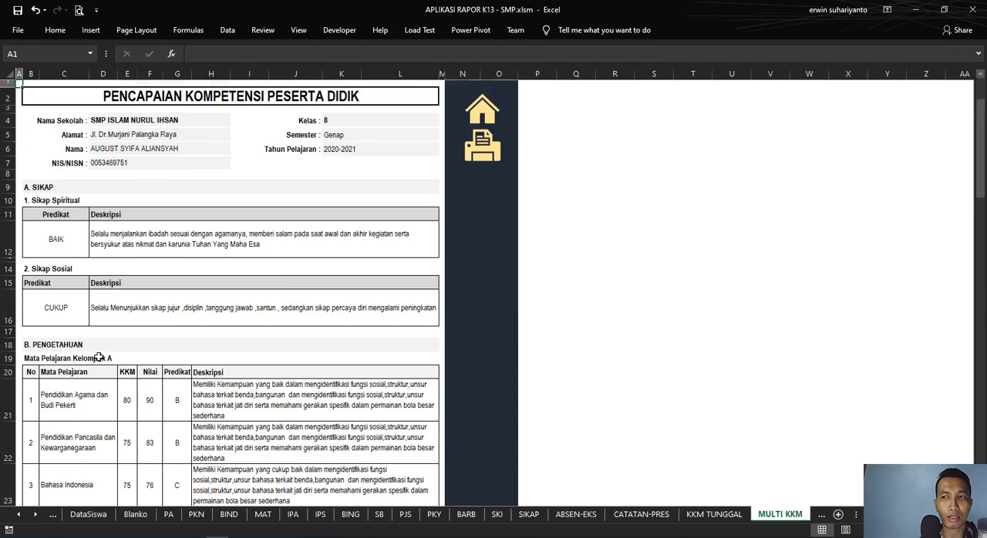
{"action": "left_click", "coordinate": [472, 120]}
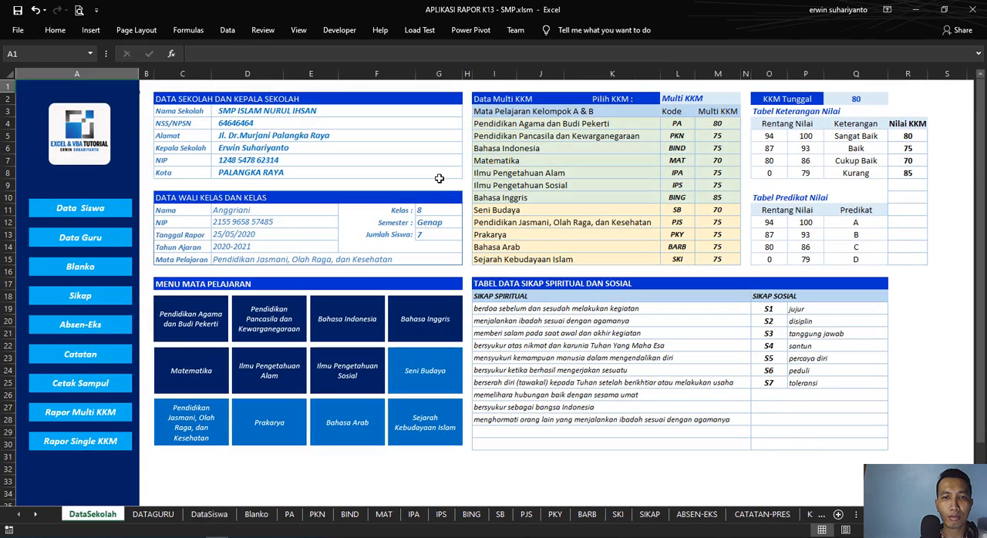
{"action": "left_click", "coordinate": [439, 222]}
{"action": "left_click", "coordinate": [467, 223]}
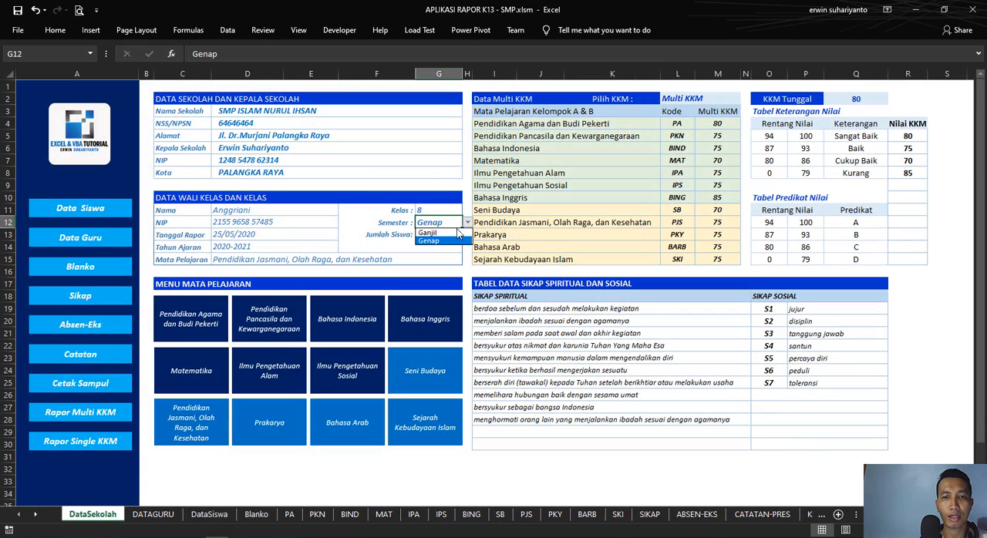
{"action": "left_click", "coordinate": [455, 233]}
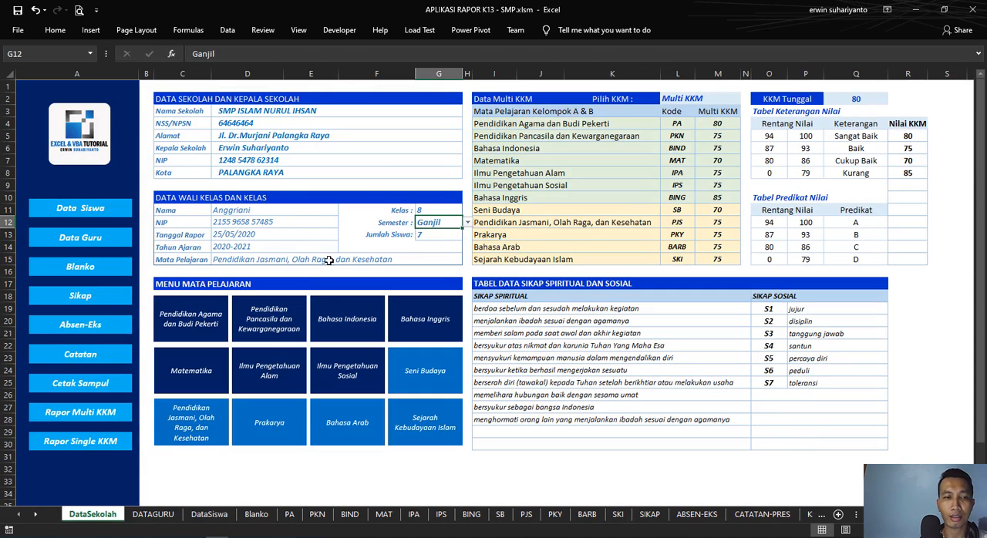
Step: Check the decision area in rows 102 to 107 of the Multi KKM report under the Ganjil semester, including the row 103 formula
{"action": "left_click", "coordinate": [92, 415]}
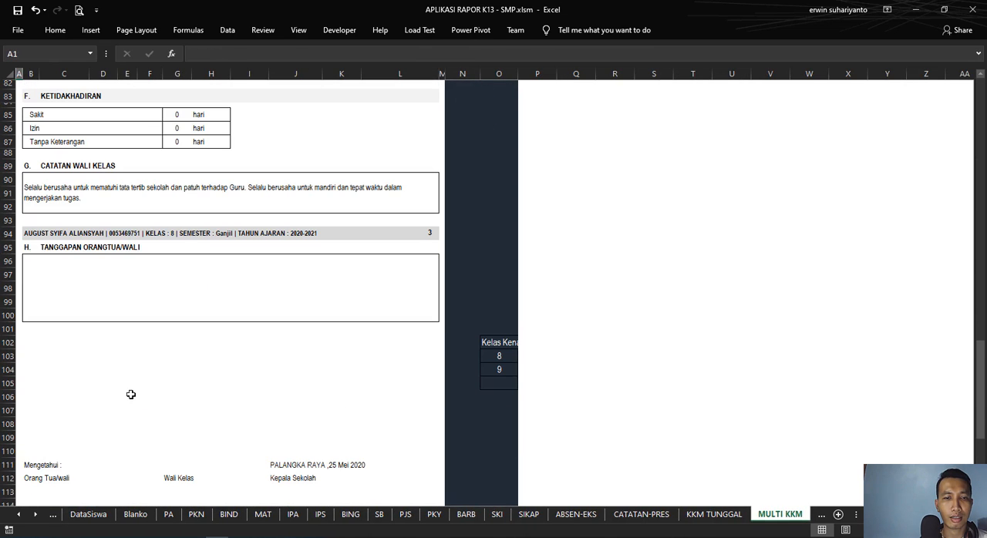
{"action": "left_click", "coordinate": [140, 363]}
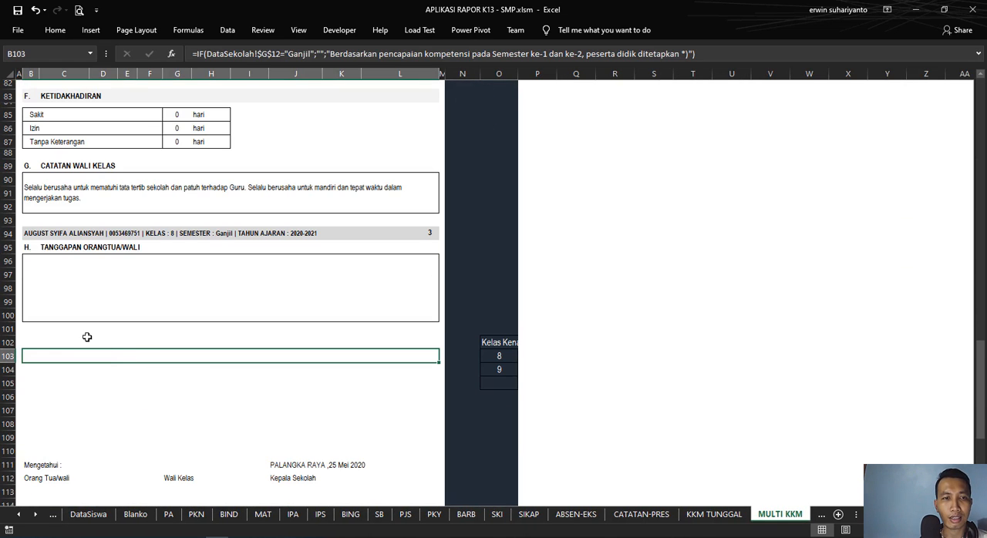
{"action": "left_click", "coordinate": [48, 343]}
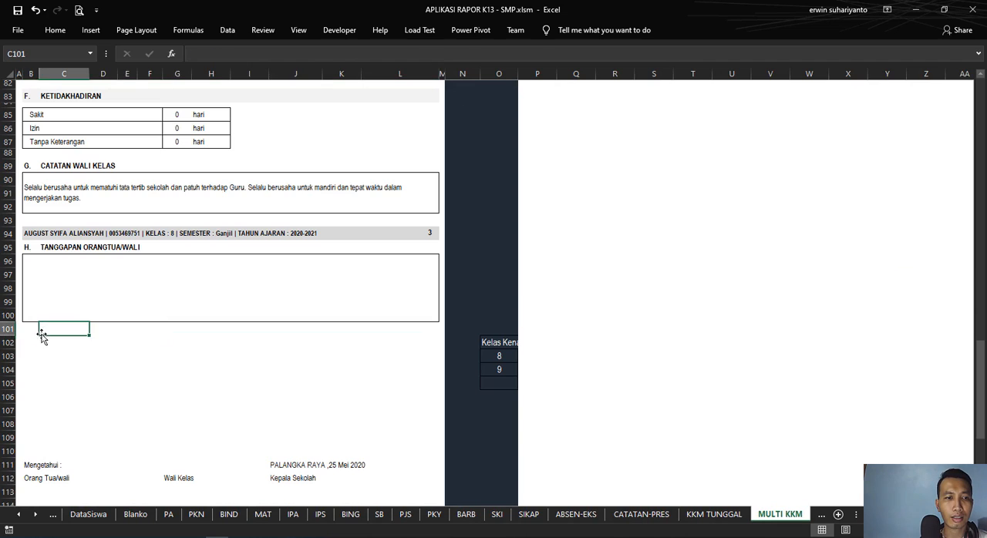
{"action": "left_click_drag", "start_coordinate": [31, 339], "coordinate": [100, 413]}
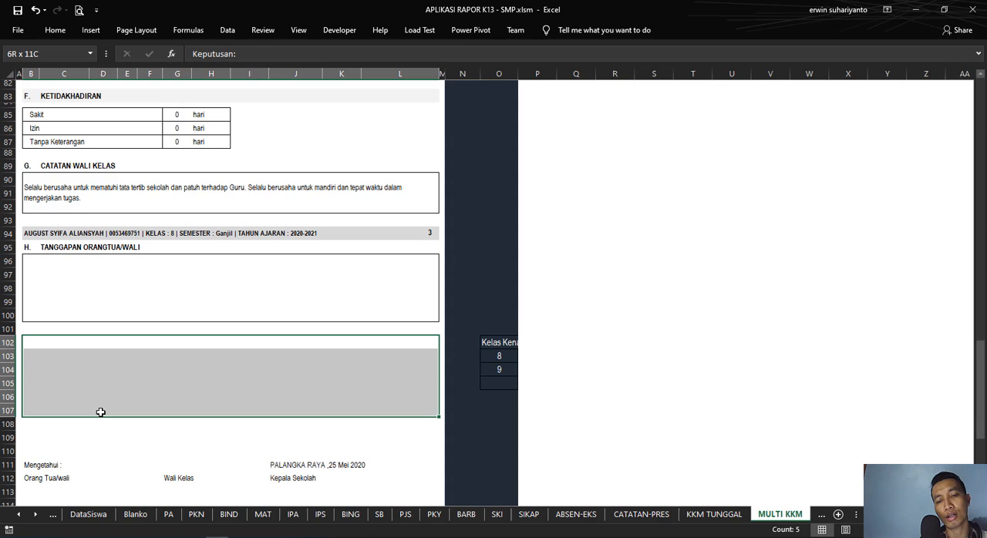
{"action": "left_click_drag", "start_coordinate": [100, 412], "coordinate": [100, 411]}
{"action": "left_click", "coordinate": [85, 407]}
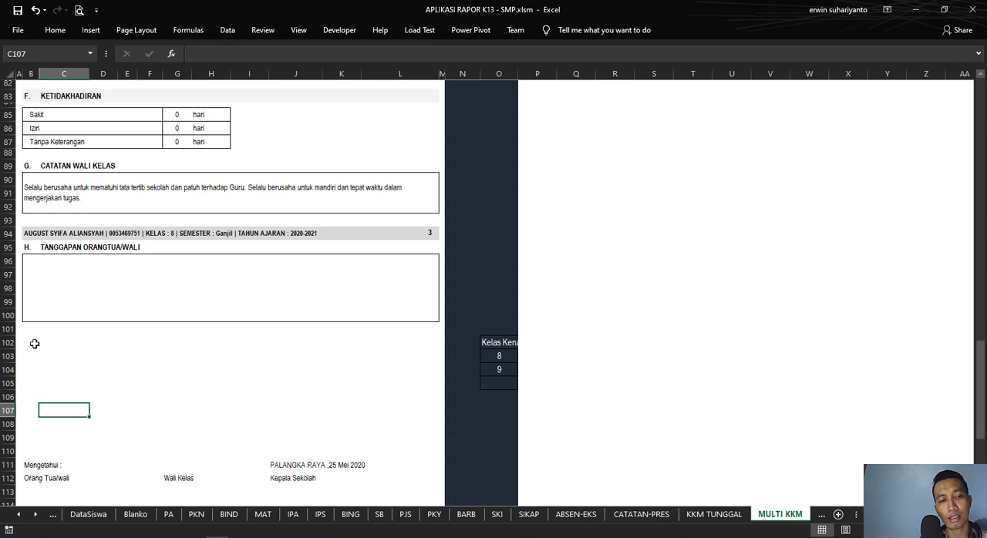
Step: Inspect the formula of the first conditional formatting rule on the Keputusan area of the Multi KKM report, the one referring to DataSekolah
{"action": "left_click_drag", "start_coordinate": [34, 342], "coordinate": [71, 416]}
{"action": "left_click", "coordinate": [49, 31]}
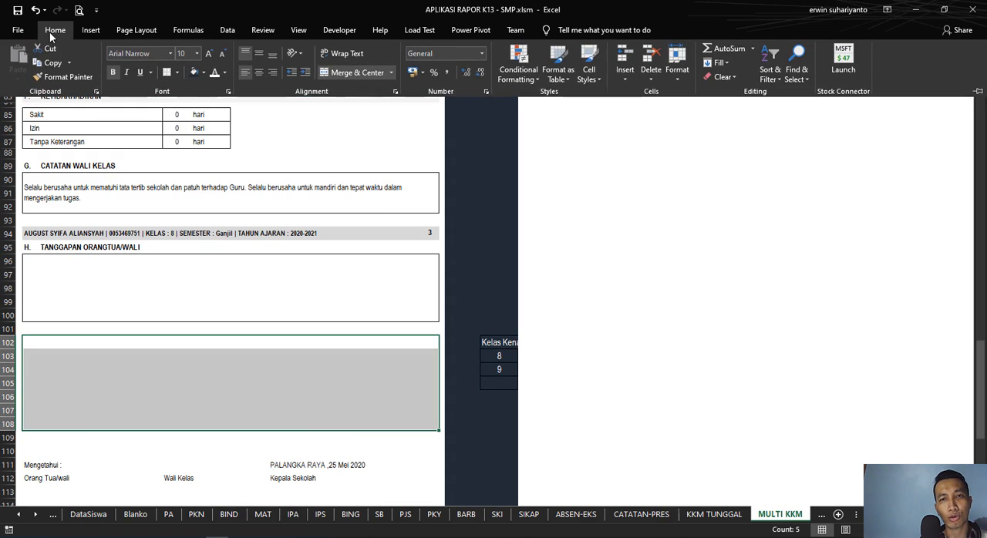
{"action": "left_click", "coordinate": [522, 75]}
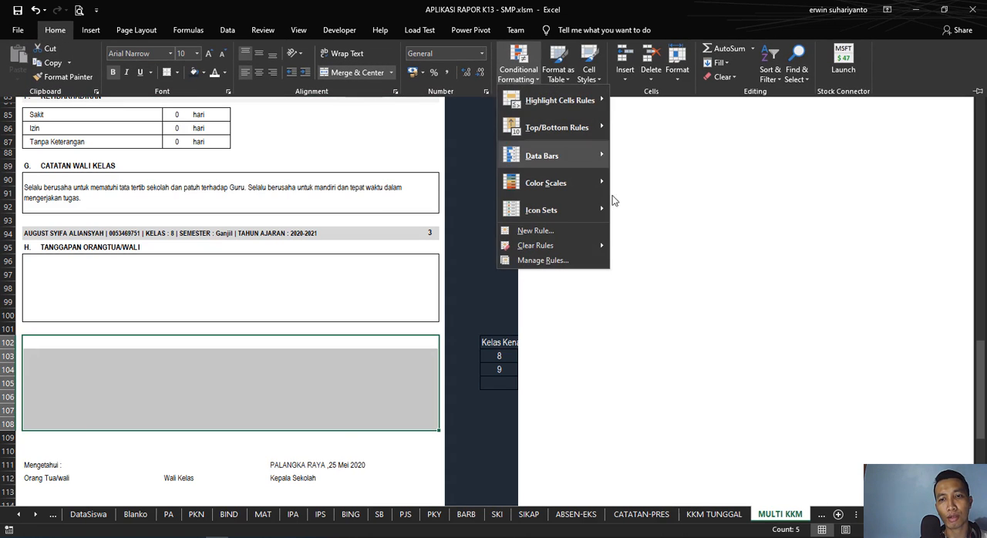
{"action": "left_click", "coordinate": [555, 263]}
{"action": "left_click_drag", "start_coordinate": [558, 223], "coordinate": [494, 165]}
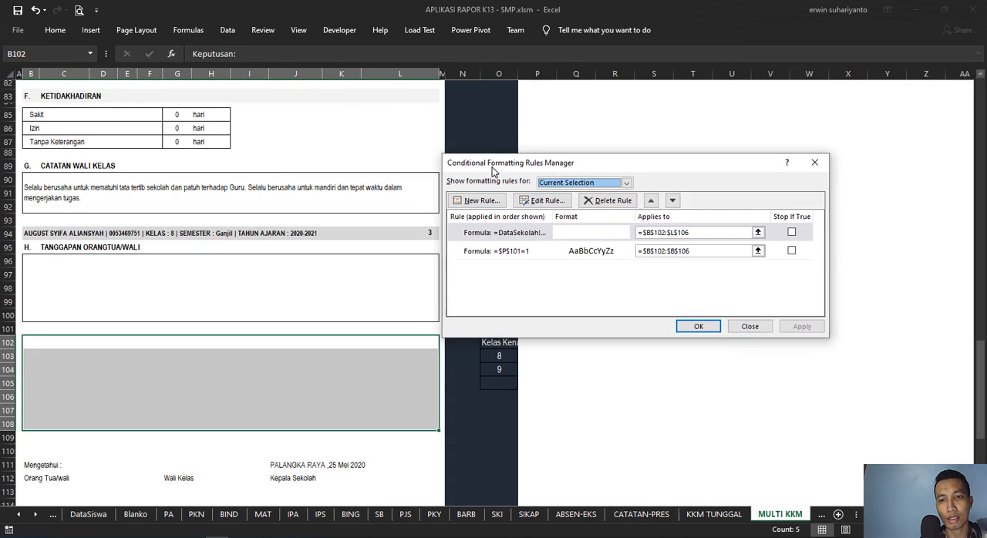
{"action": "left_click", "coordinate": [545, 233]}
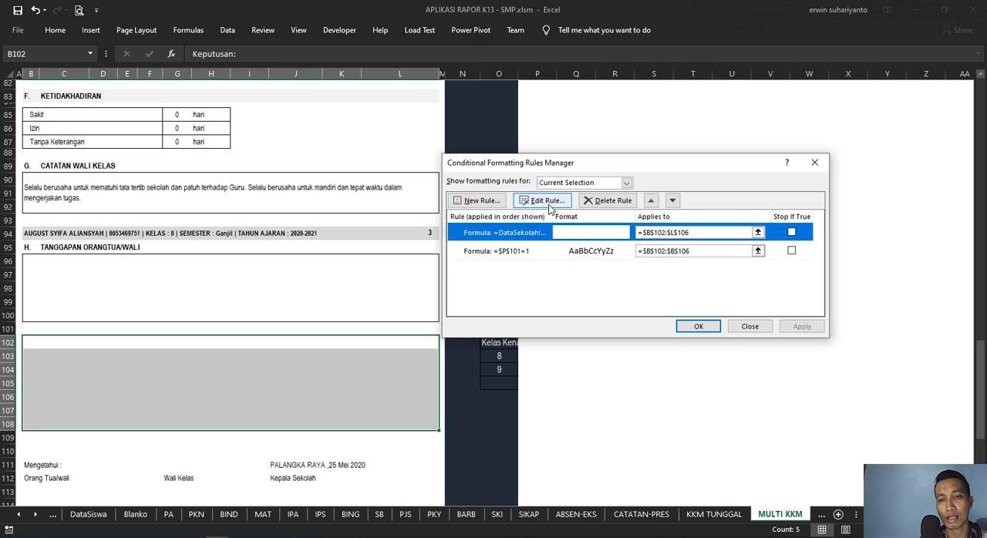
{"action": "left_click", "coordinate": [546, 201]}
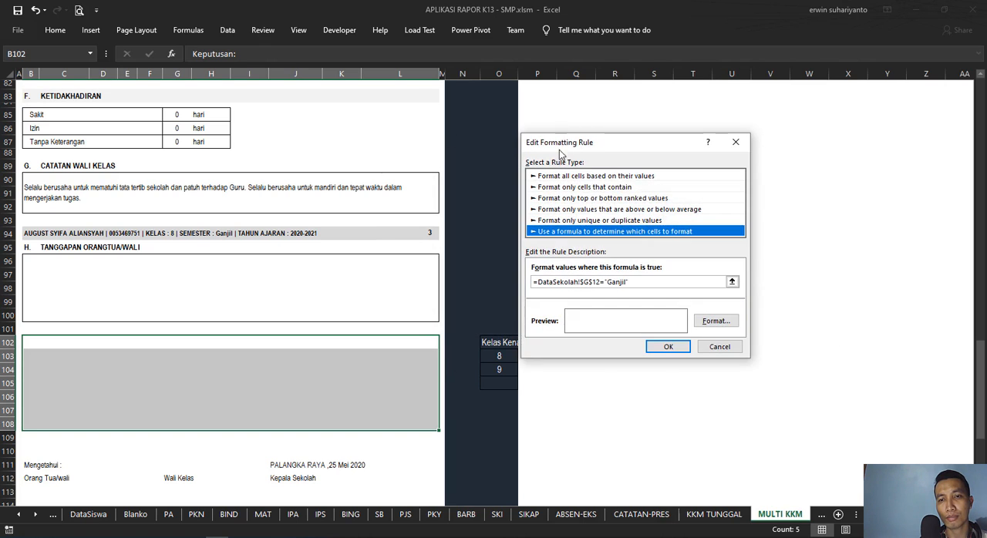
{"action": "left_click_drag", "start_coordinate": [559, 150], "coordinate": [346, 128]}
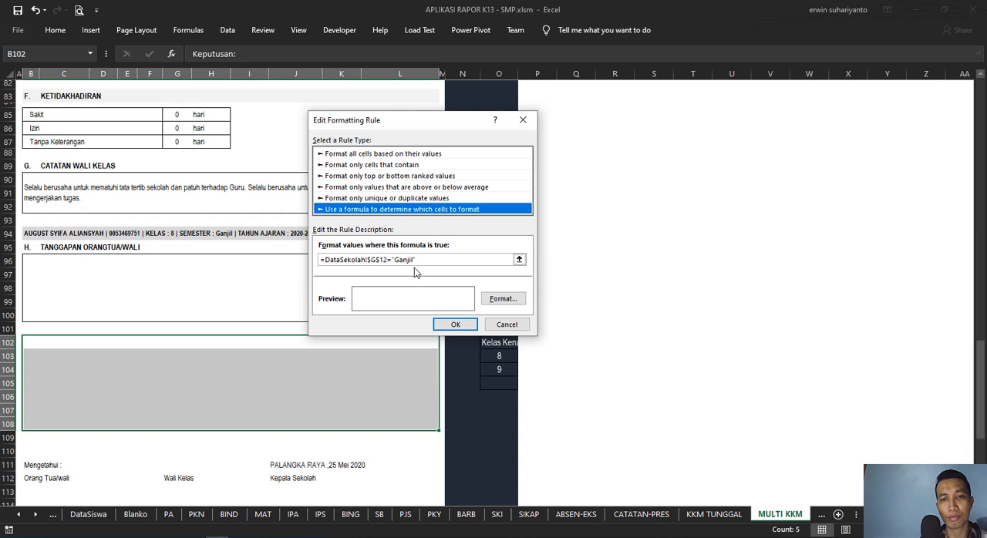
Step: Review the font, border and fill formats of the semester-based rule, leave them as they are and close the rules manager
{"action": "left_click", "coordinate": [493, 298]}
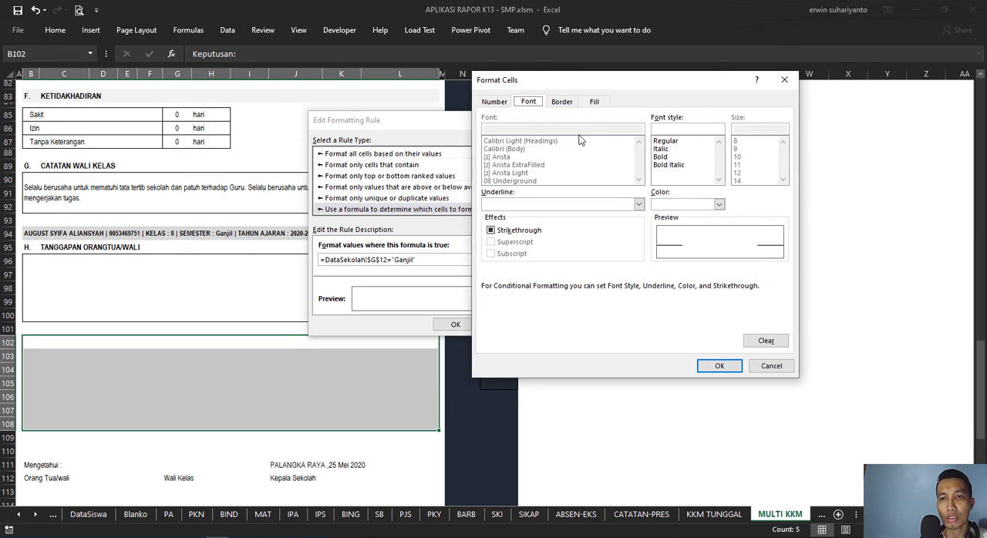
{"action": "left_click", "coordinate": [563, 103]}
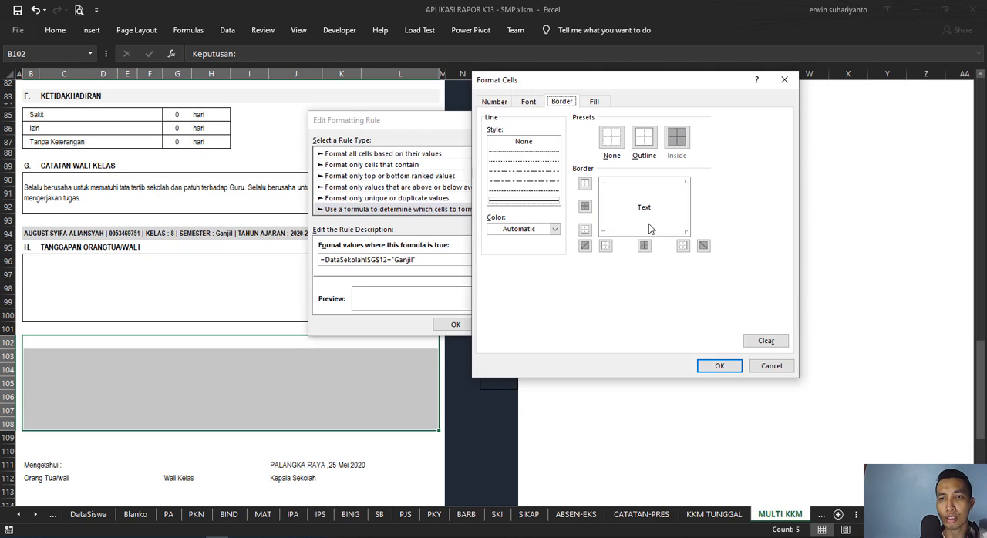
{"action": "left_click", "coordinate": [596, 105]}
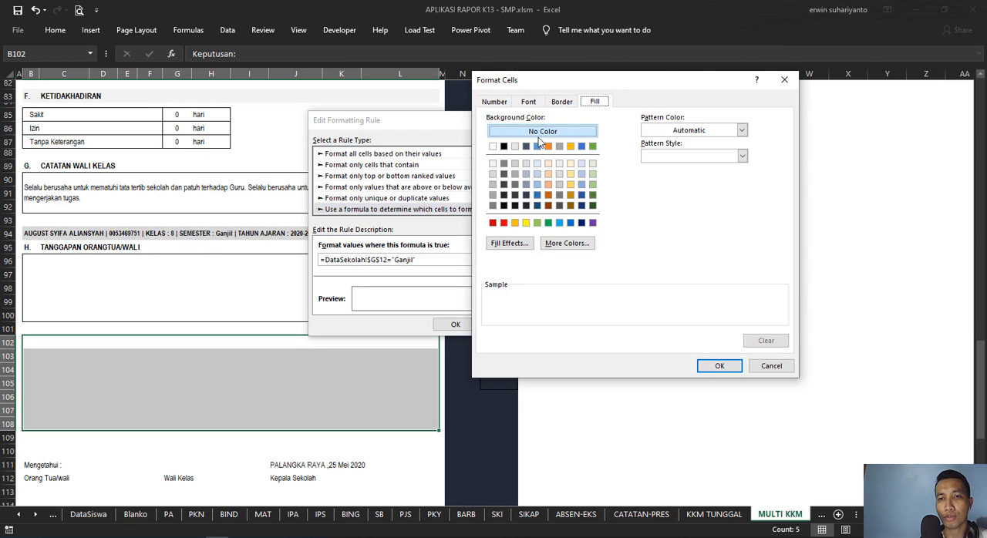
{"action": "left_click", "coordinate": [771, 367]}
{"action": "left_click", "coordinate": [512, 326]}
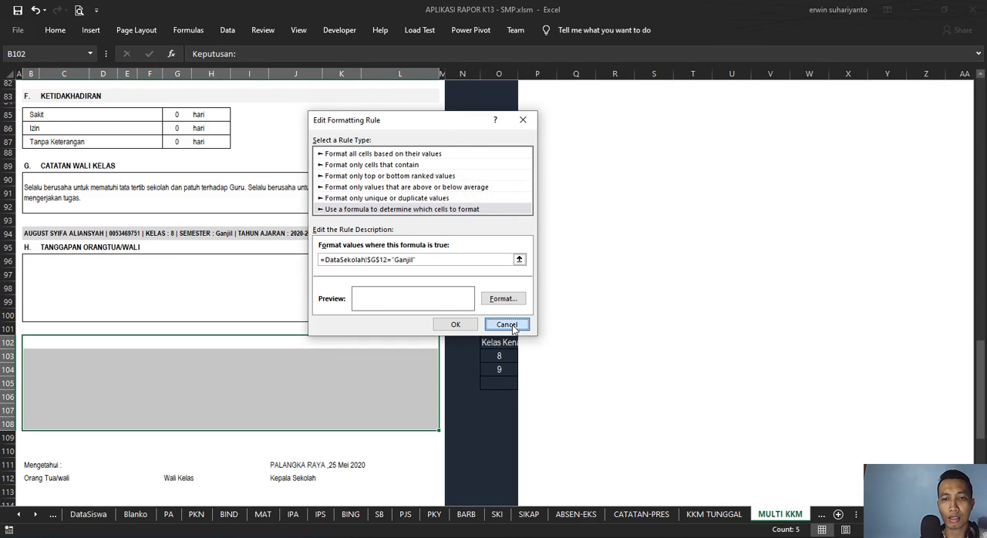
{"action": "left_click", "coordinate": [706, 327]}
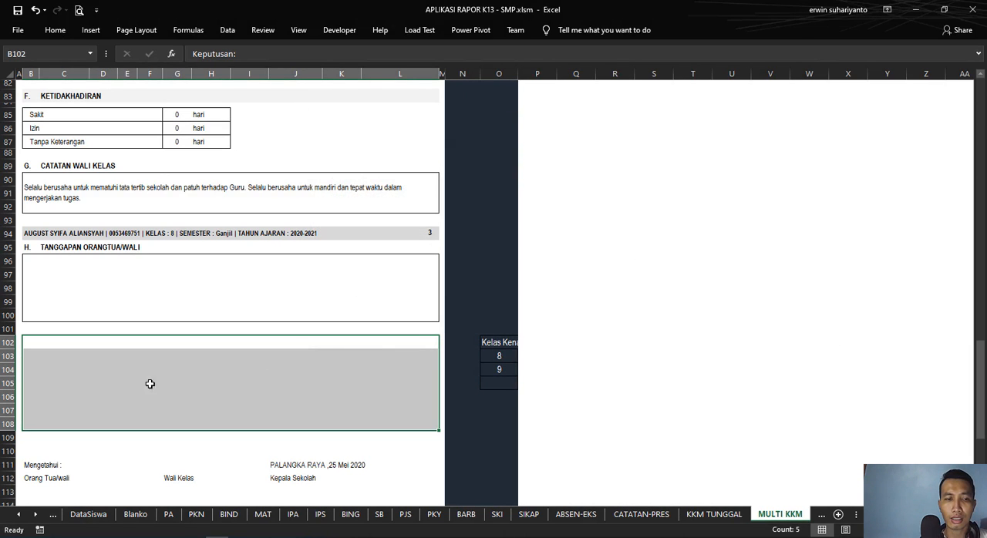
Step: Review the Keputusan area and the signature block below it at the end of the Multi KKM report
{"action": "left_click", "coordinate": [156, 395]}
{"action": "left_click_drag", "start_coordinate": [56, 345], "coordinate": [319, 442]}
{"action": "left_click", "coordinate": [380, 482]}
{"action": "scroll", "coordinate": [385, 482], "scroll_direction": "down", "scroll_amount": 4}
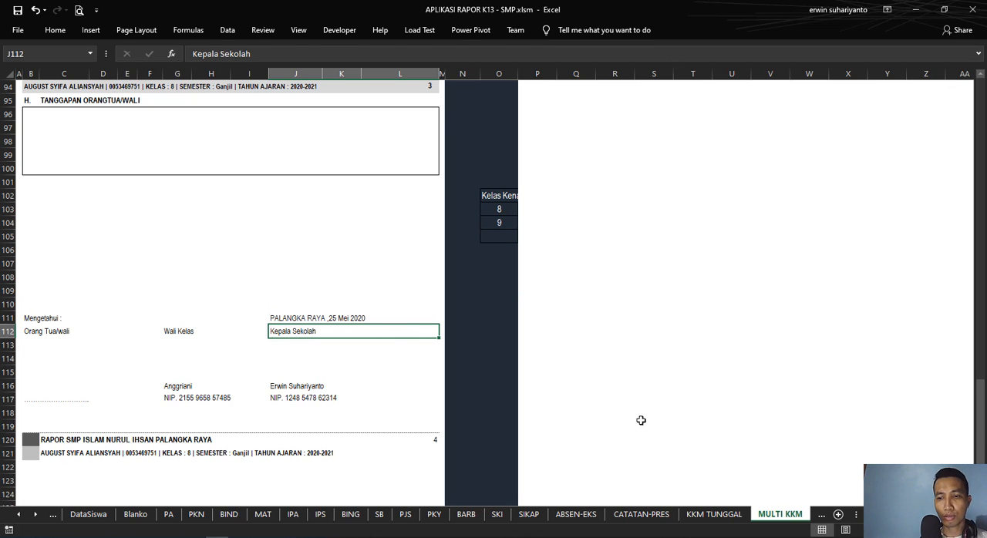
{"action": "scroll", "coordinate": [356, 412], "scroll_direction": "up", "scroll_amount": 20}
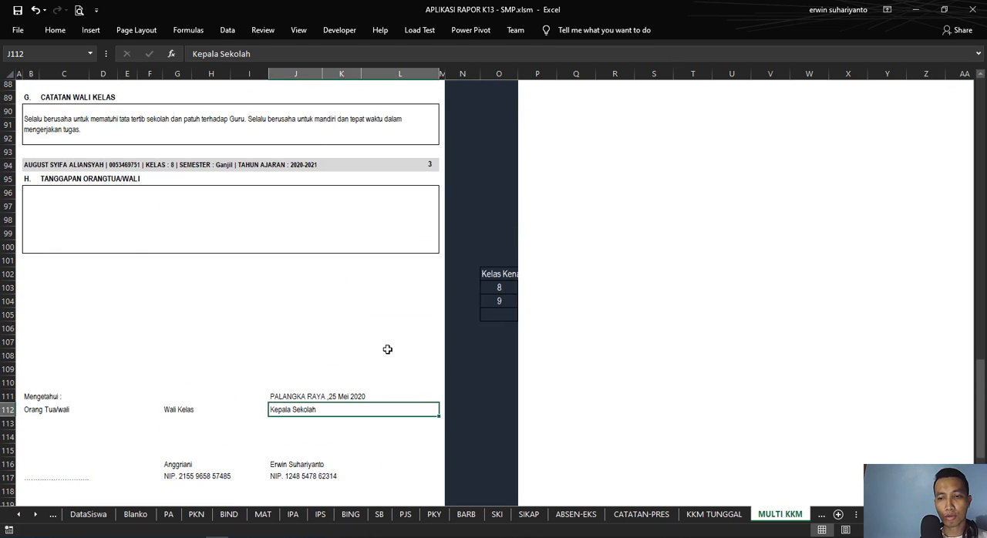
Step: Open the Single KKM report from the DataSekolah sheet and check the source of its Ketuntasan Belajar Minimal value
{"action": "scroll", "coordinate": [431, 231], "scroll_direction": "up", "scroll_amount": 7}
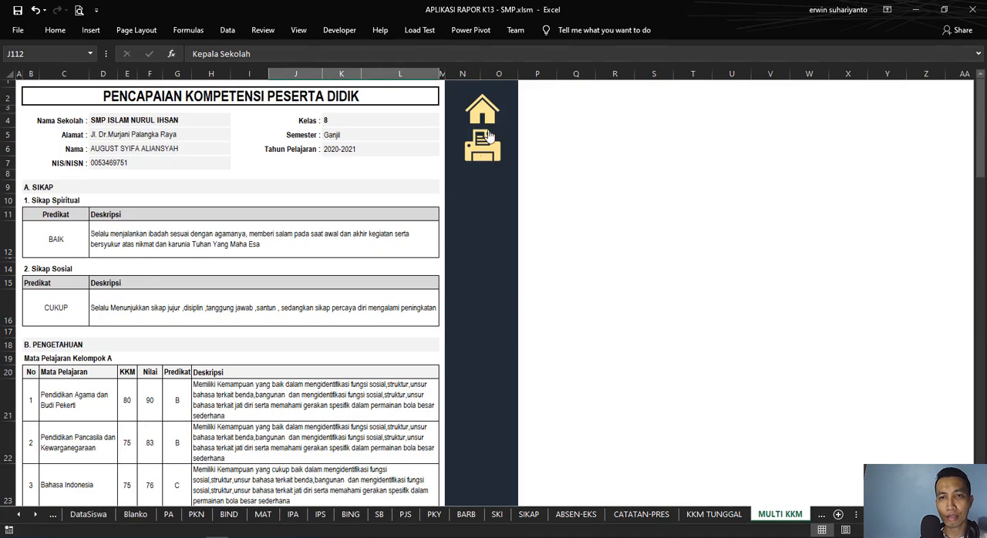
{"action": "left_click", "coordinate": [482, 108]}
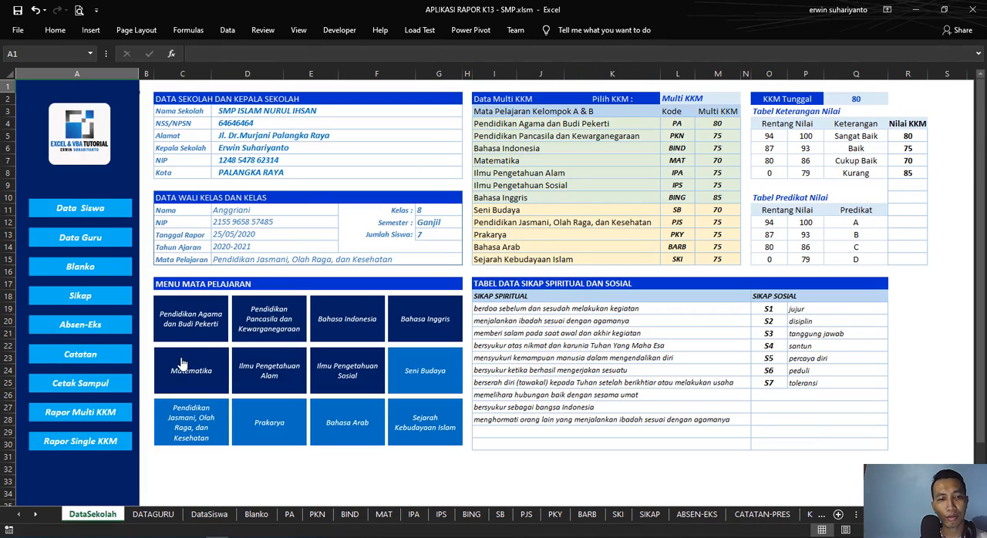
{"action": "left_click", "coordinate": [104, 449]}
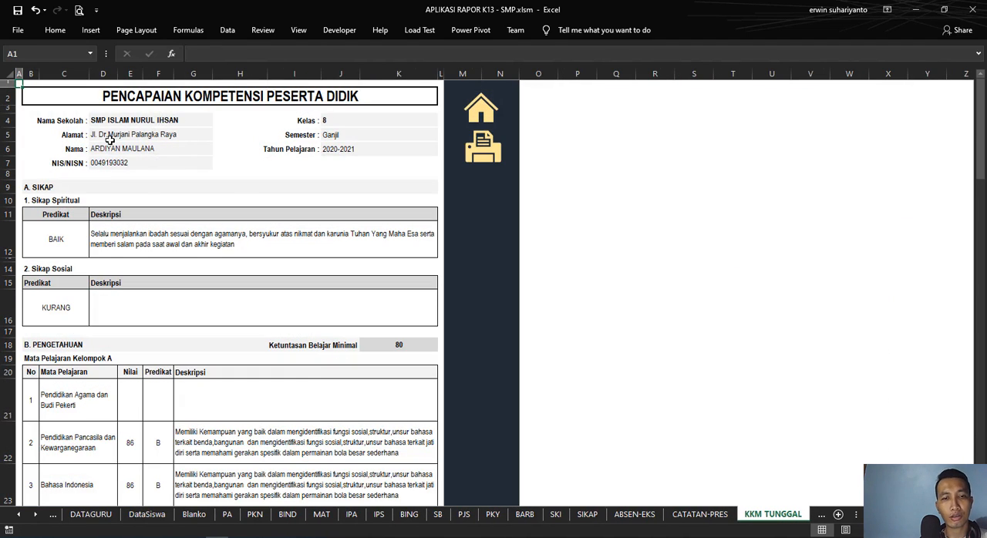
{"action": "scroll", "coordinate": [250, 196], "scroll_direction": "down", "scroll_amount": 2}
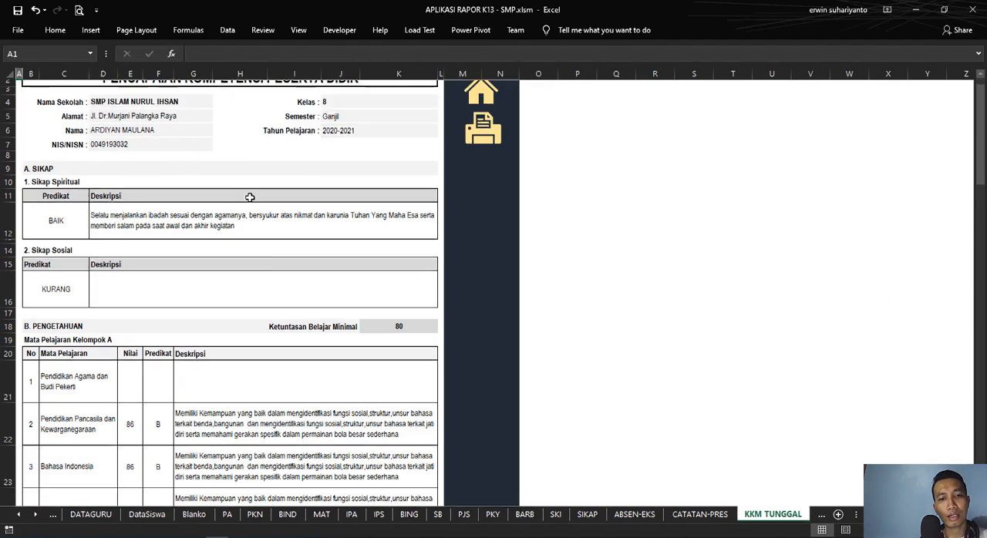
{"action": "left_click", "coordinate": [391, 268]}
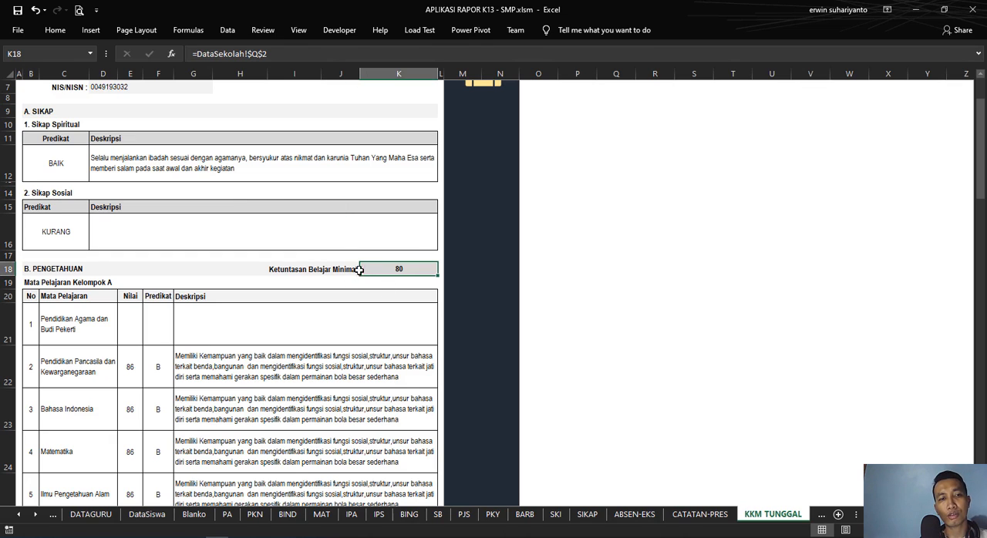
{"action": "scroll", "coordinate": [384, 295], "scroll_direction": "up", "scroll_amount": 2}
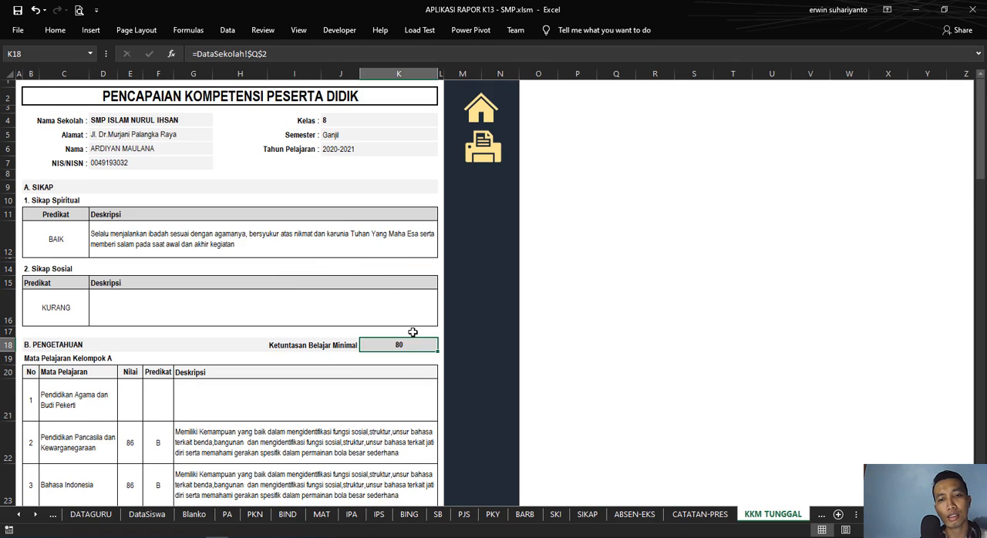
Step: Look through the Single KKM report from the attitude section to the parent response and signature sections
{"action": "scroll", "coordinate": [400, 356], "scroll_direction": "down", "scroll_amount": 20}
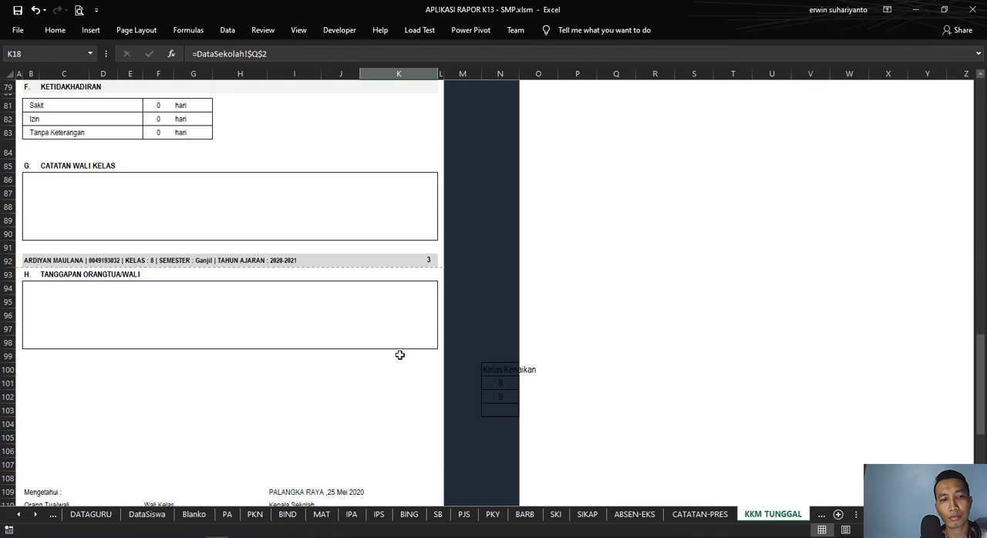
{"action": "scroll", "coordinate": [400, 355], "scroll_direction": "down", "scroll_amount": 2}
{"action": "scroll", "coordinate": [401, 353], "scroll_direction": "up", "scroll_amount": 20}
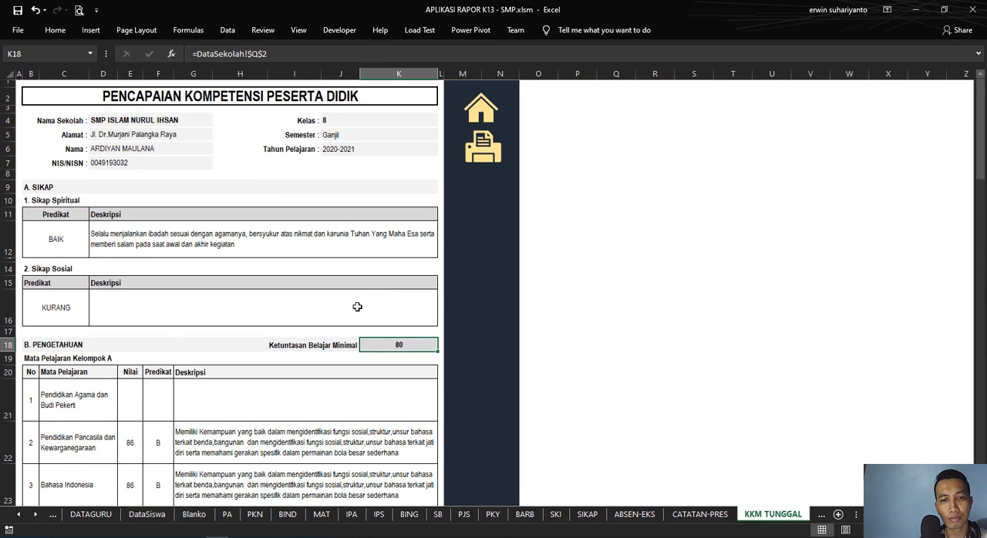
{"action": "scroll", "coordinate": [357, 307], "scroll_direction": "down", "scroll_amount": 20}
{"action": "scroll", "coordinate": [362, 304], "scroll_direction": "up", "scroll_amount": 7}
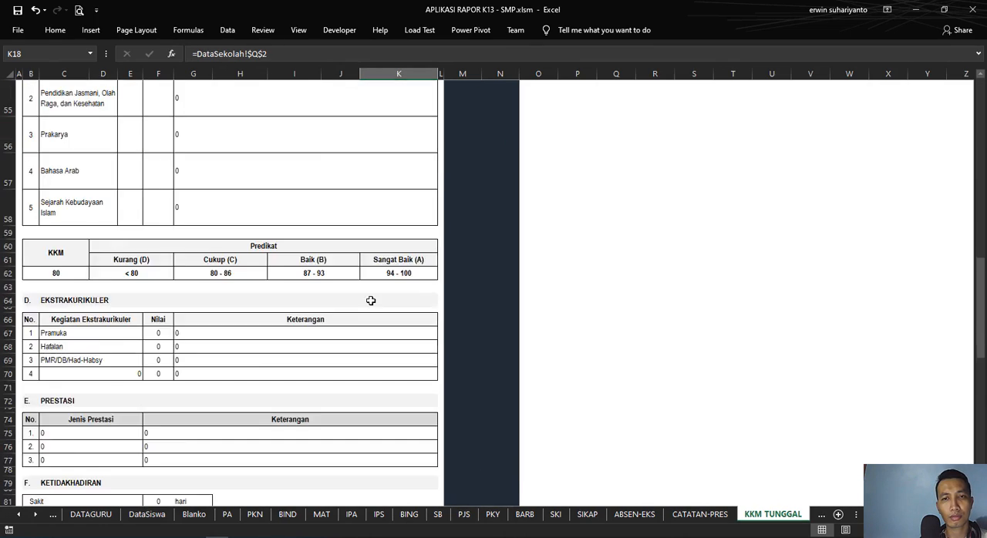
{"action": "scroll", "coordinate": [362, 301], "scroll_direction": "up", "scroll_amount": 18}
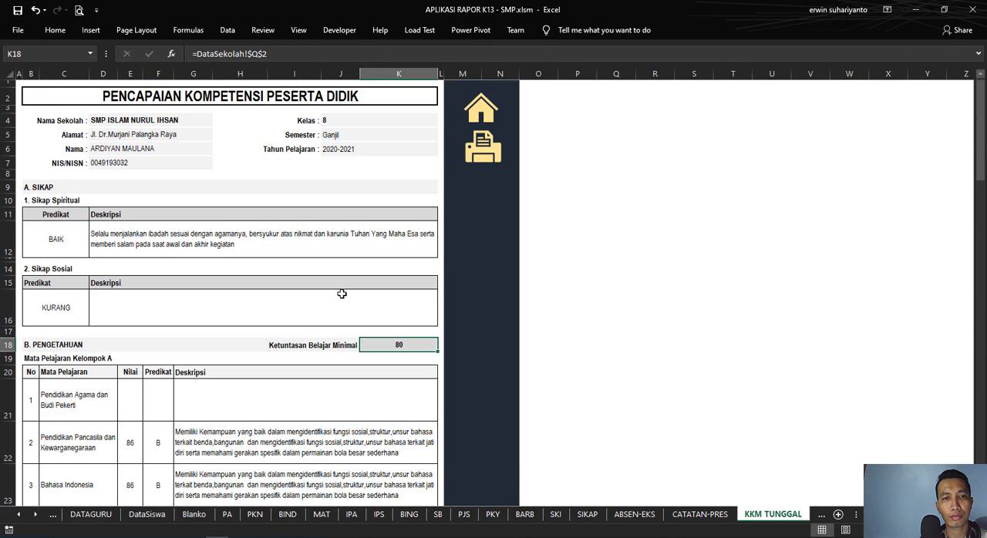
Step: Switch the Single KKM report's Nama field to the student used on the Multi KKM report and review the Kelompok A subject descriptions
{"action": "left_click", "coordinate": [184, 150]}
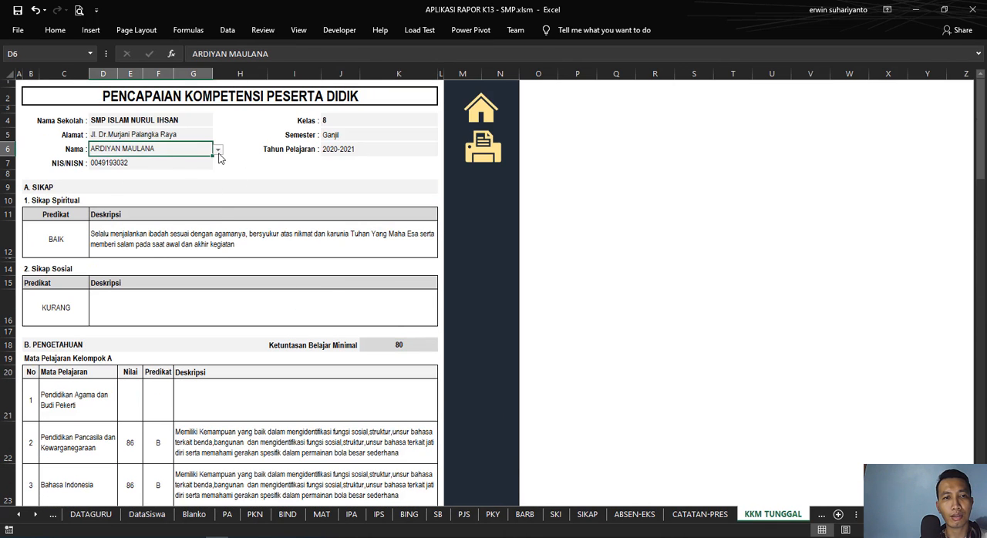
{"action": "left_click", "coordinate": [218, 151]}
{"action": "left_click", "coordinate": [220, 164]}
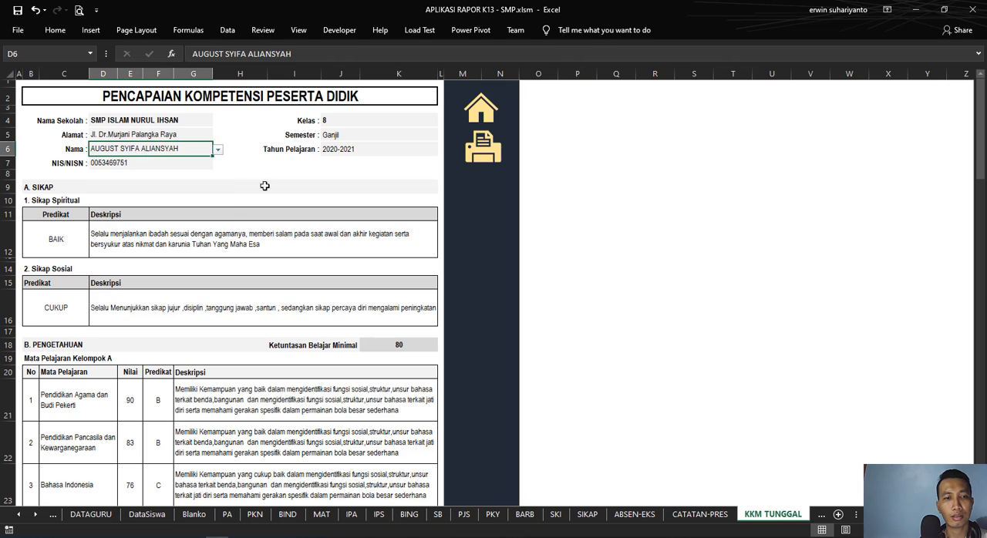
{"action": "scroll", "coordinate": [323, 214], "scroll_direction": "down", "scroll_amount": 10}
{"action": "left_click_drag", "start_coordinate": [177, 205], "coordinate": [174, 178]}
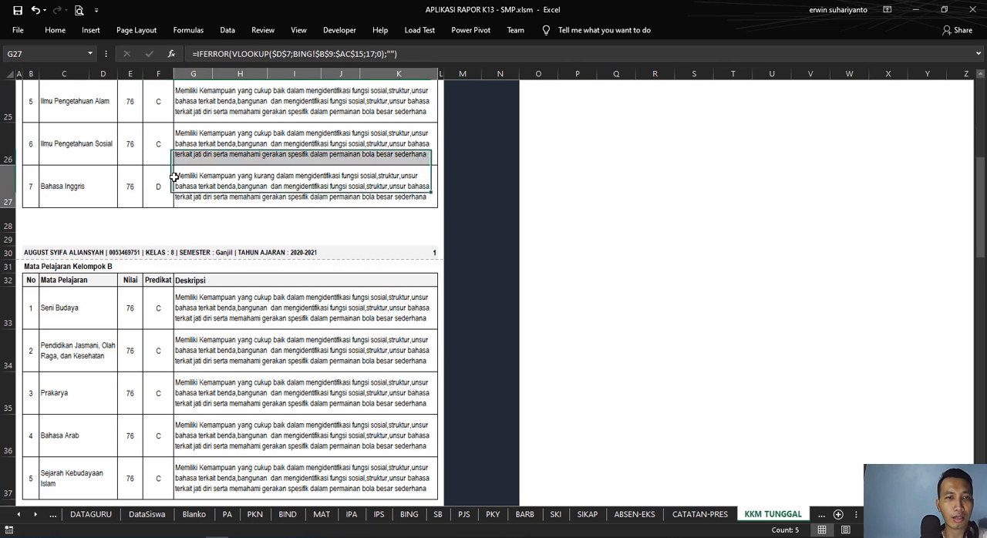
Step: Check the source of the KKM value in the predicate table below the Kelompok B skills scores on the Single KKM report
{"action": "scroll", "coordinate": [200, 202], "scroll_direction": "down", "scroll_amount": 9}
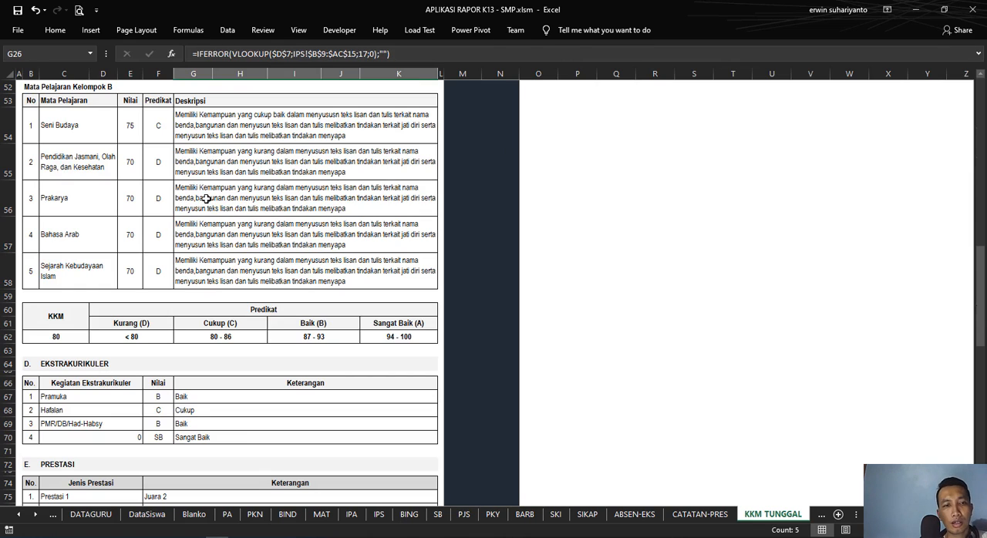
{"action": "left_click", "coordinate": [816, 516]}
{"action": "left_click", "coordinate": [714, 514]}
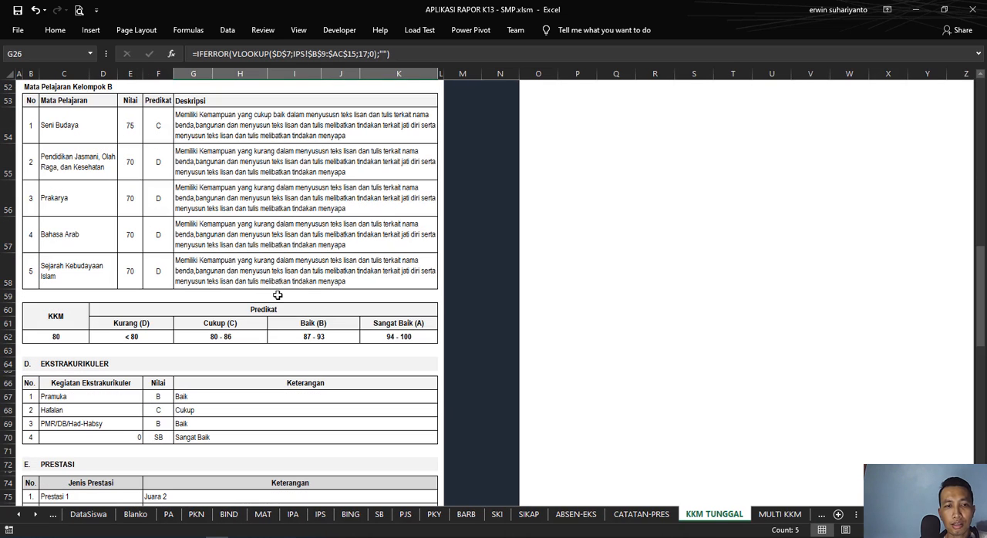
{"action": "left_click", "coordinate": [51, 337]}
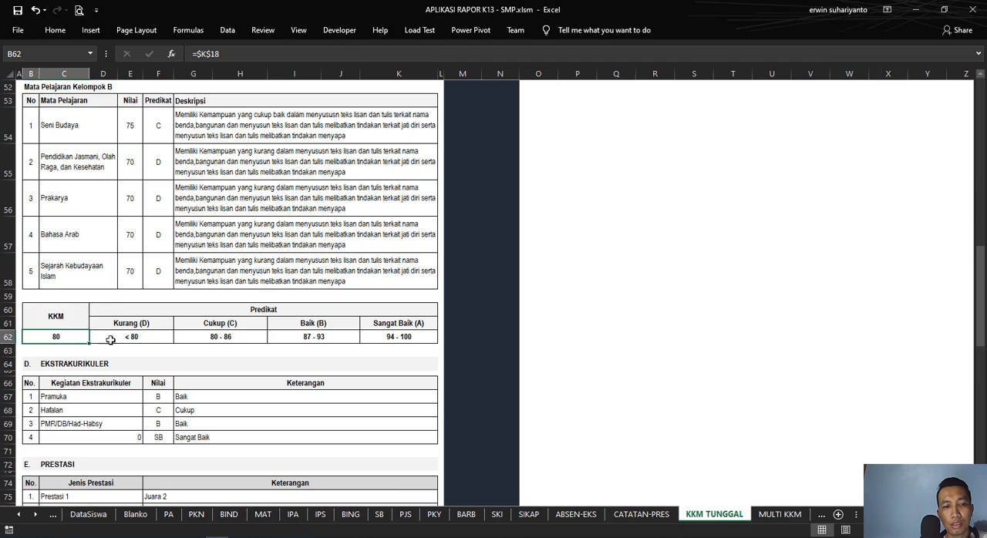
{"action": "scroll", "coordinate": [172, 324], "scroll_direction": "down", "scroll_amount": 5}
{"action": "scroll", "coordinate": [449, 253], "scroll_direction": "up", "scroll_amount": 7}
{"action": "scroll", "coordinate": [450, 253], "scroll_direction": "up", "scroll_amount": 14}
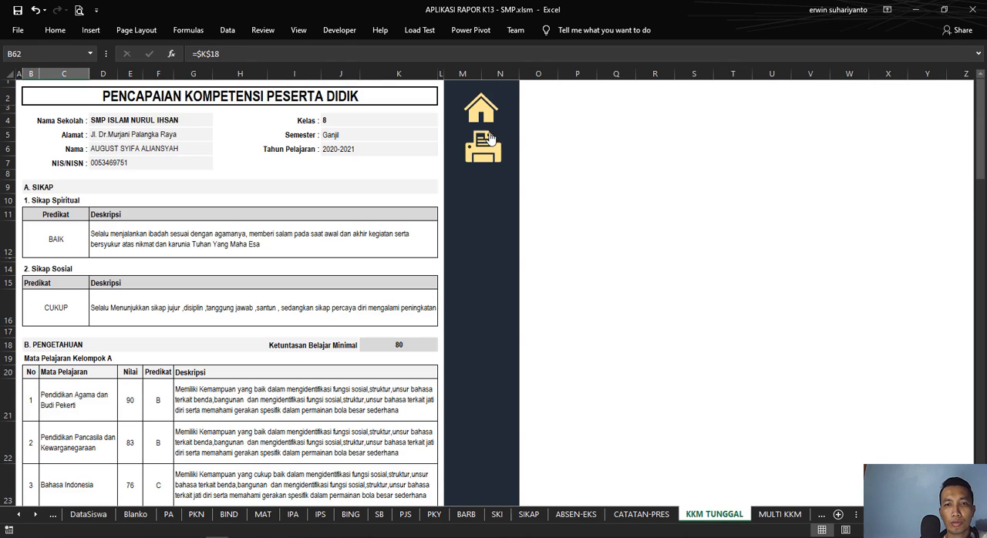
Step: Return to the DataSekolah sheet and set the class data's Semester to Genap
{"action": "left_click", "coordinate": [482, 115]}
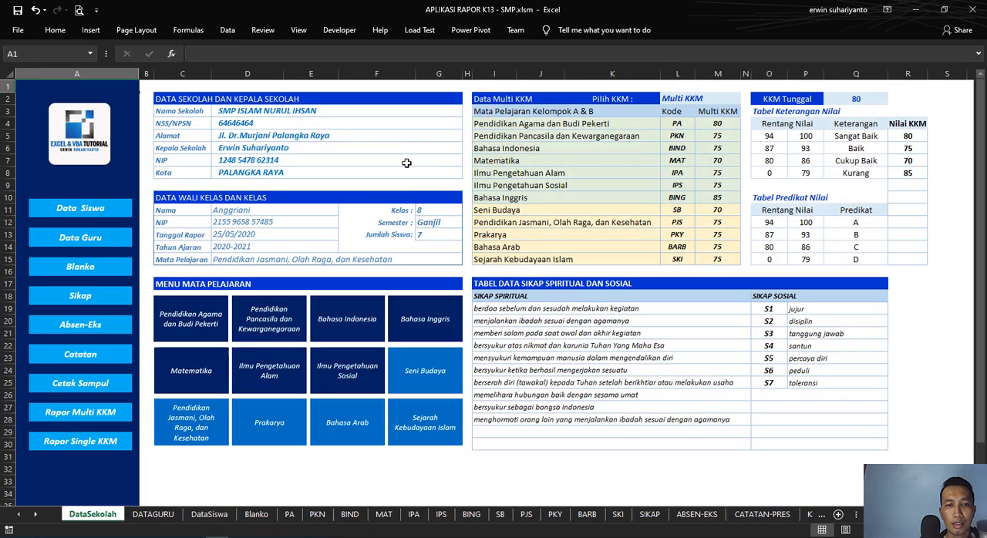
{"action": "left_click", "coordinate": [428, 222]}
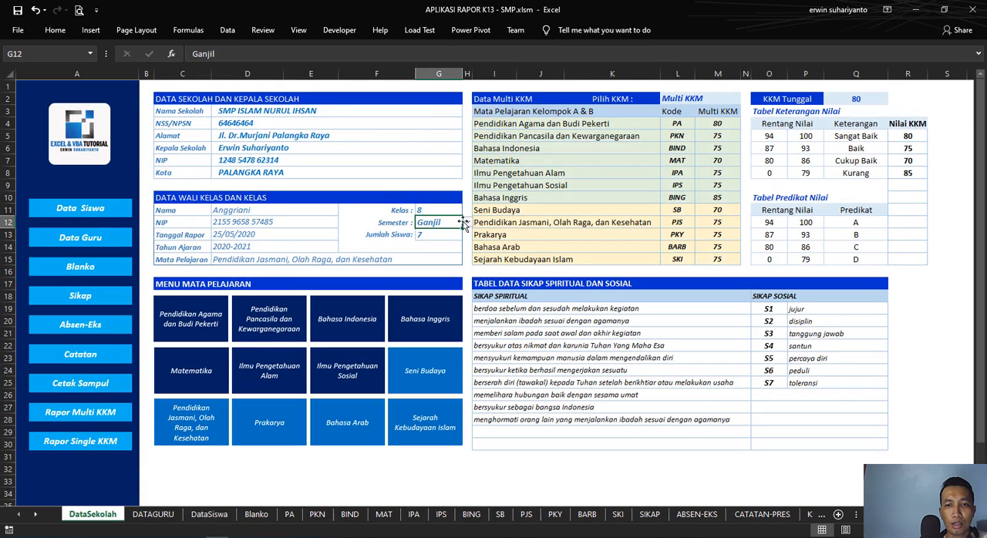
{"action": "left_click", "coordinate": [467, 222]}
{"action": "left_click", "coordinate": [436, 239]}
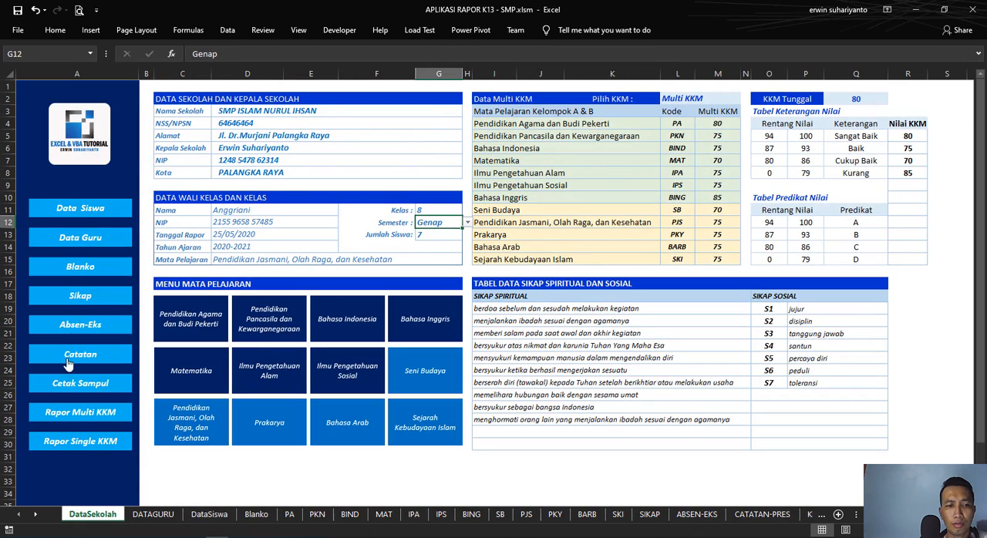
Step: Reopen the Single KKM report and examine the Keputusan block and the Semester field after the semester change
{"action": "left_click", "coordinate": [95, 443]}
{"action": "scroll", "coordinate": [411, 335], "scroll_direction": "down", "scroll_amount": 20}
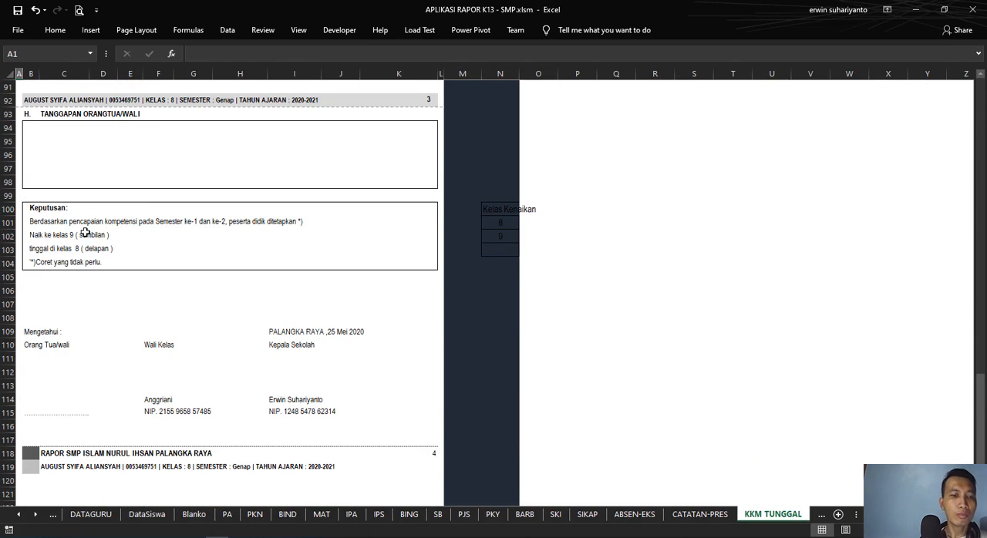
{"action": "scroll", "coordinate": [123, 247], "scroll_direction": "up", "scroll_amount": 12}
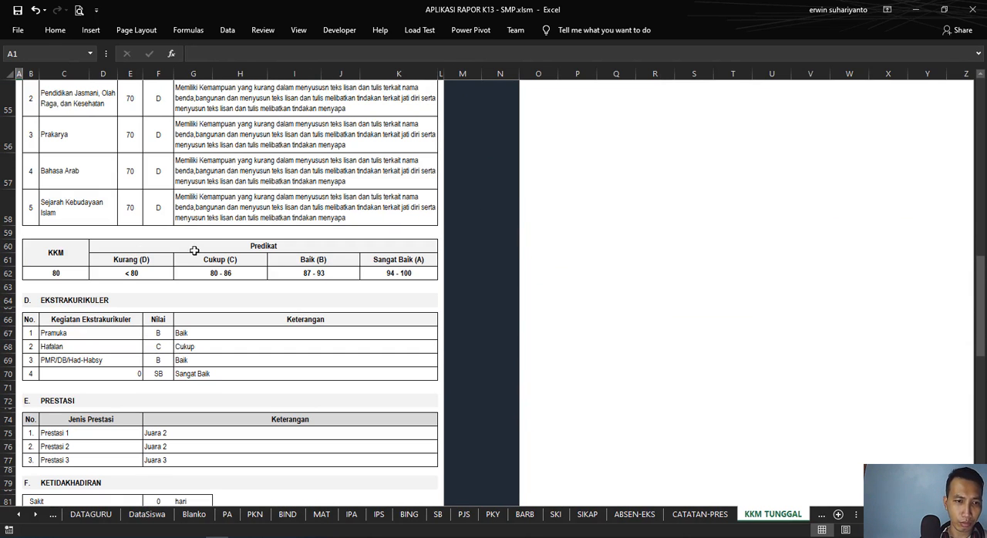
{"action": "scroll", "coordinate": [199, 247], "scroll_direction": "up", "scroll_amount": 15}
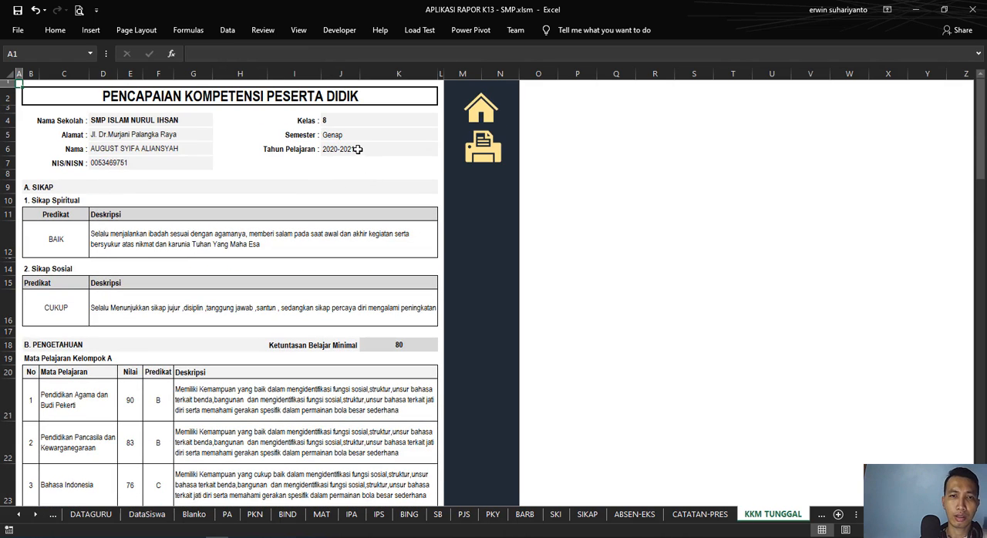
Step: Preview all four printed pages of the Single KKM report, including the final Keputusan and signature page, and return to the sheet
{"action": "left_click", "coordinate": [80, 10]}
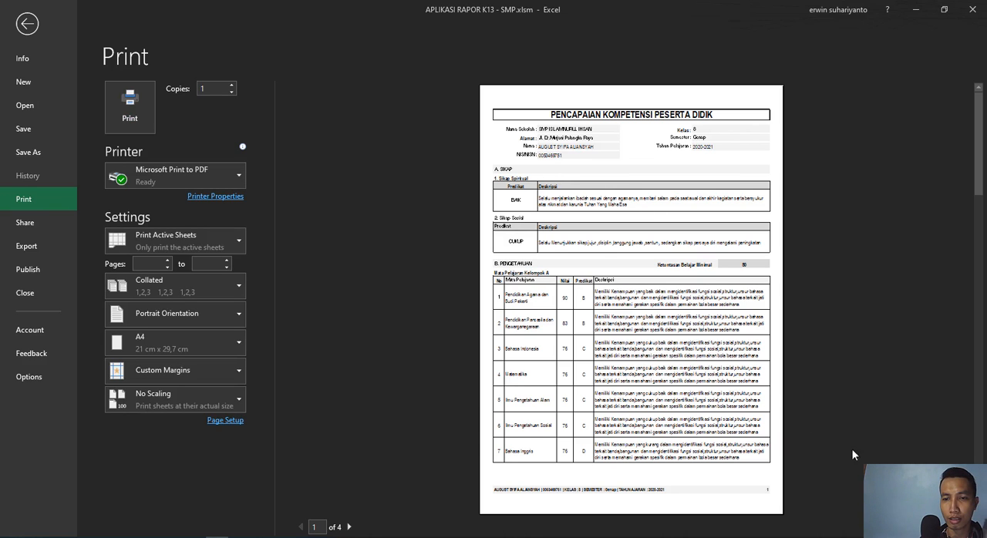
{"action": "left_click", "coordinate": [725, 342]}
{"action": "scroll", "coordinate": [720, 335], "scroll_direction": "down", "scroll_amount": 5}
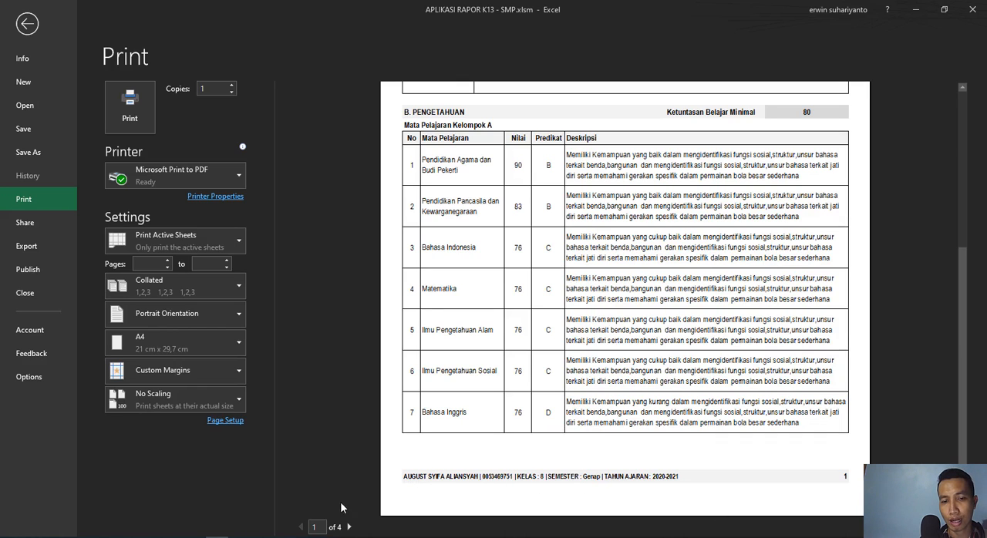
{"action": "left_click", "coordinate": [349, 528]}
{"action": "left_click", "coordinate": [348, 528]}
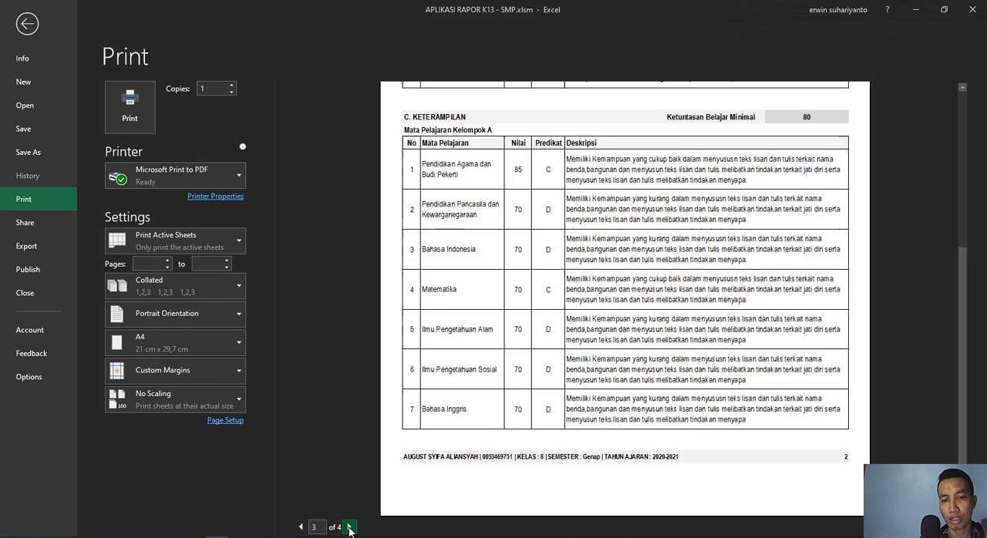
{"action": "left_click", "coordinate": [349, 528]}
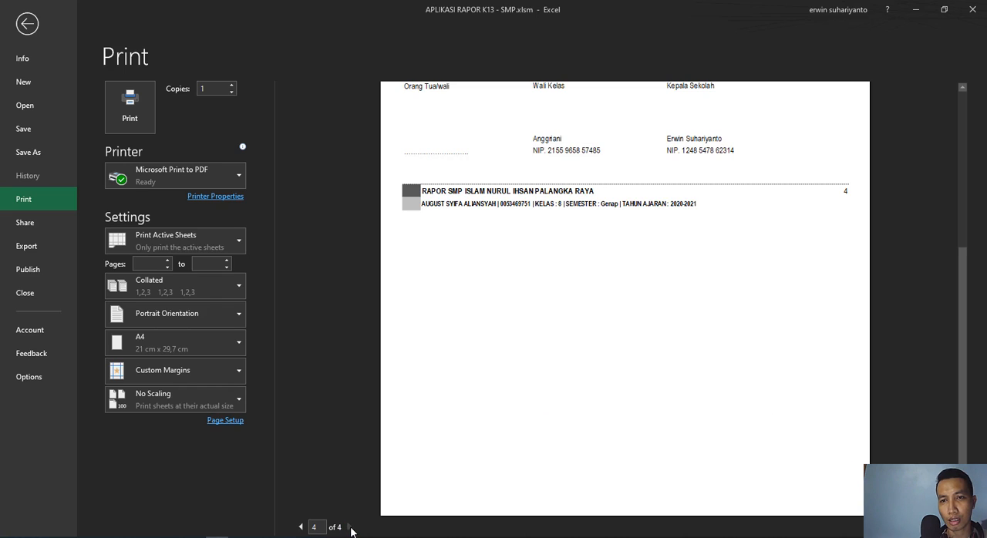
{"action": "scroll", "coordinate": [591, 363], "scroll_direction": "up", "scroll_amount": 3}
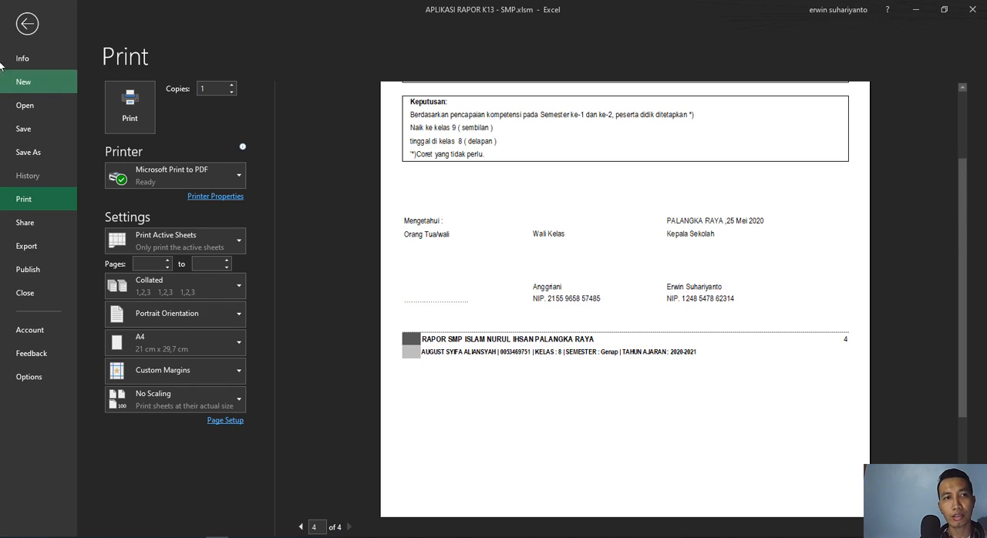
{"action": "left_click", "coordinate": [24, 34]}
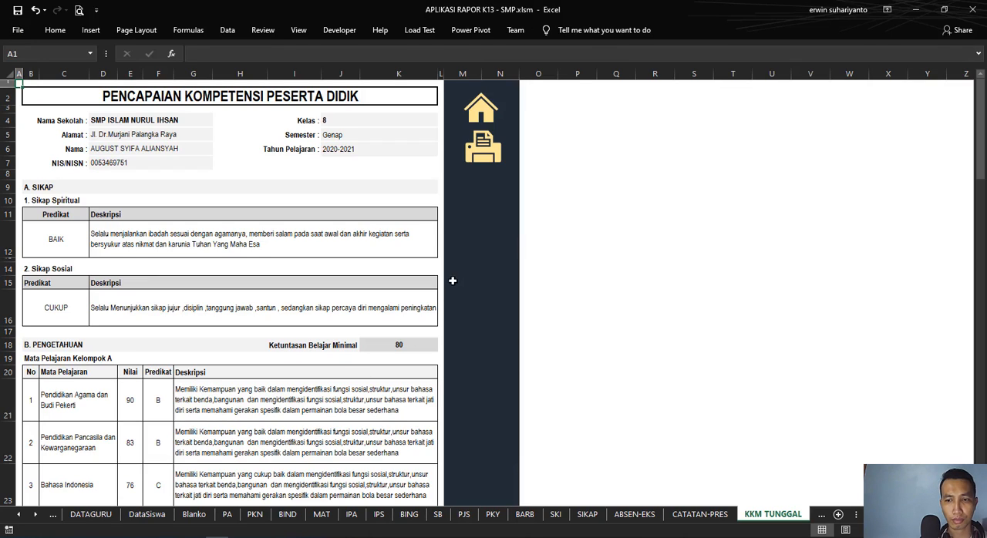
Step: Open the Multi KKM report by way of the DataSekolah sheet, followed by the SAMPUL cover sheet
{"action": "left_click", "coordinate": [476, 114]}
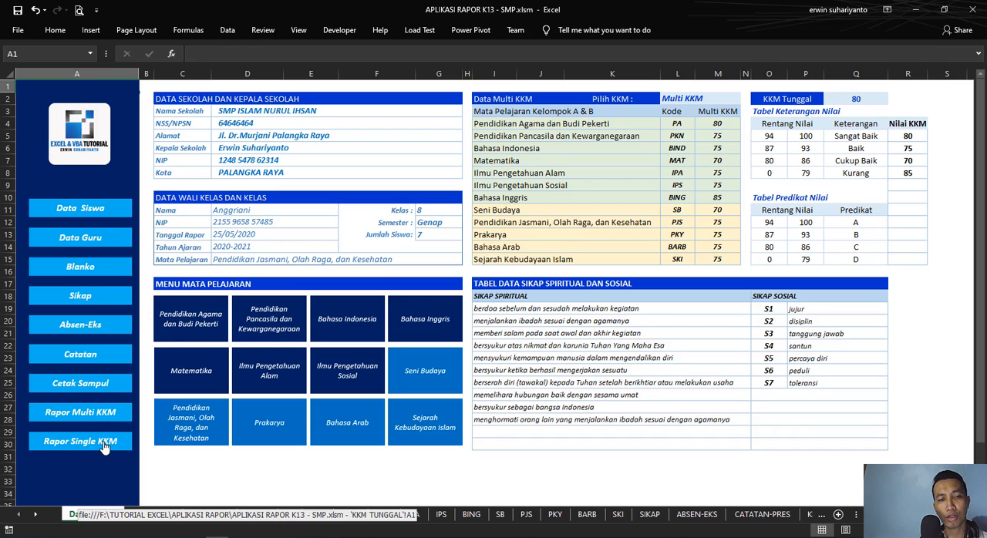
{"action": "left_click", "coordinate": [109, 417]}
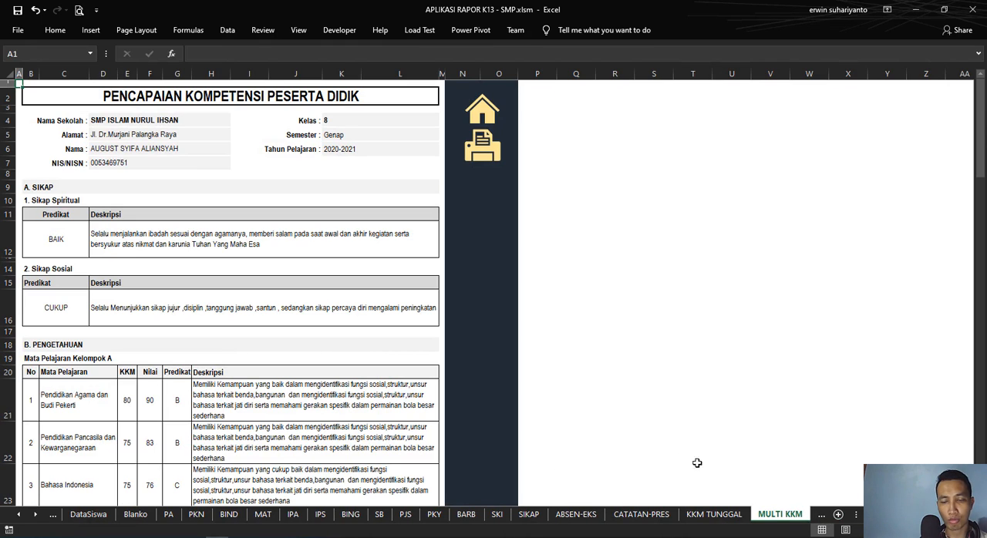
{"action": "left_click", "coordinate": [819, 518]}
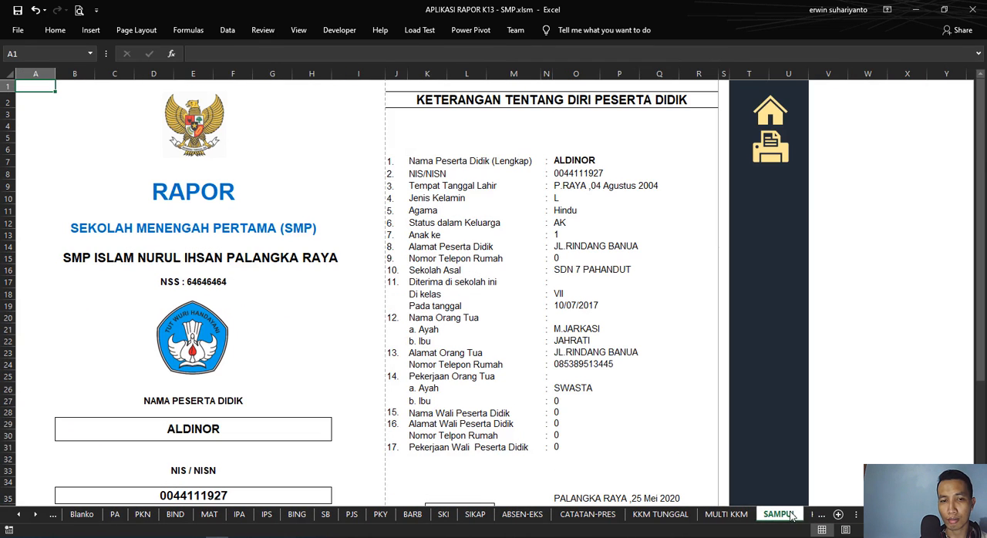
Step: Open the HAL1-3 sheet and look through its school identity, school transfer and achievement record pages
{"action": "left_click", "coordinate": [817, 516]}
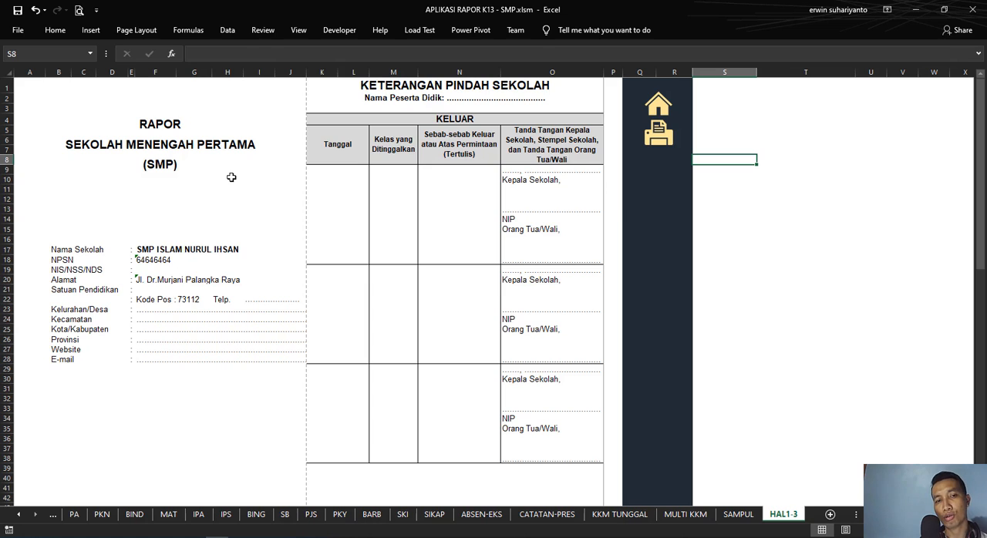
{"action": "scroll", "coordinate": [231, 178], "scroll_direction": "down", "scroll_amount": 10}
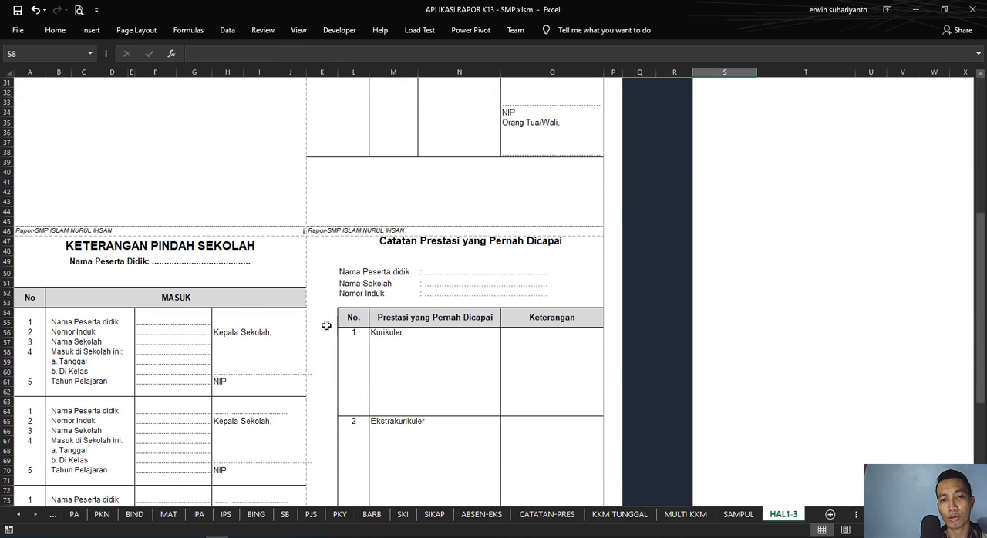
{"action": "scroll", "coordinate": [262, 313], "scroll_direction": "down", "scroll_amount": 5}
{"action": "scroll", "coordinate": [262, 313], "scroll_direction": "up", "scroll_amount": 11}
{"action": "scroll", "coordinate": [264, 314], "scroll_direction": "up", "scroll_amount": 4}
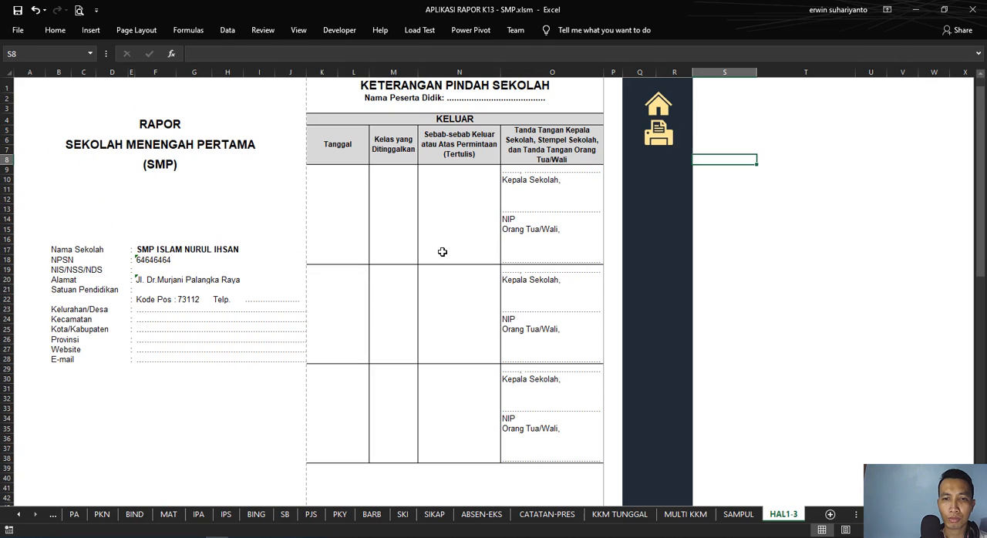
Step: Place a copy of the Rapor Single KKM button directly below it on DataSekolah and select the copy's label text
{"action": "left_click", "coordinate": [657, 107]}
{"action": "scroll", "coordinate": [154, 386], "scroll_direction": "down", "scroll_amount": 2}
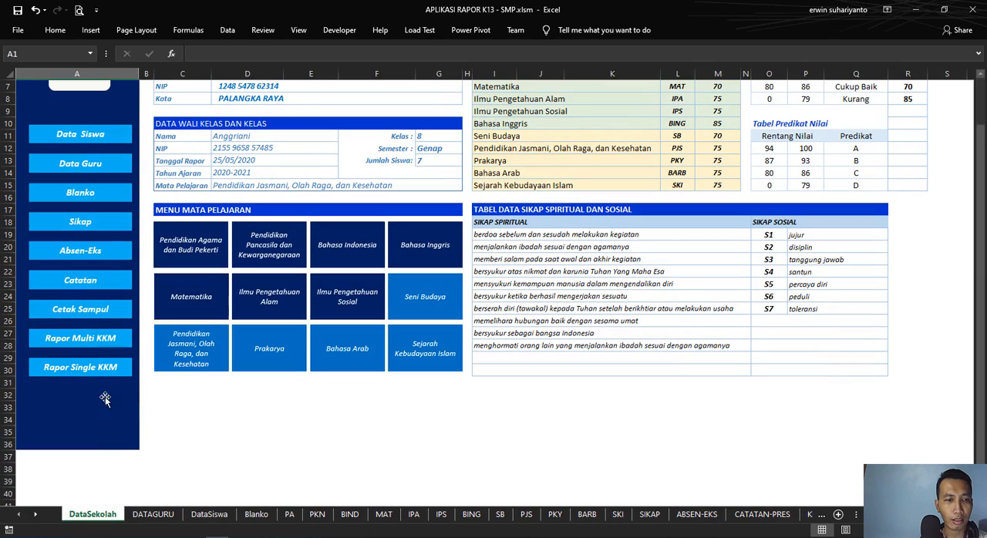
{"action": "right_click", "coordinate": [119, 374]}
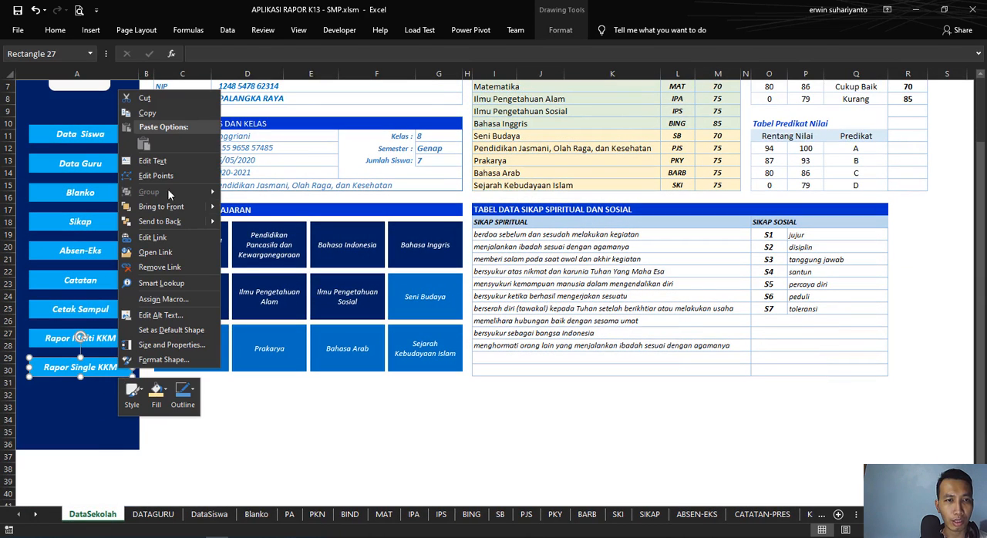
{"action": "left_click", "coordinate": [146, 112]}
{"action": "left_click", "coordinate": [103, 403]}
{"action": "key", "text": "ctrl+v"}
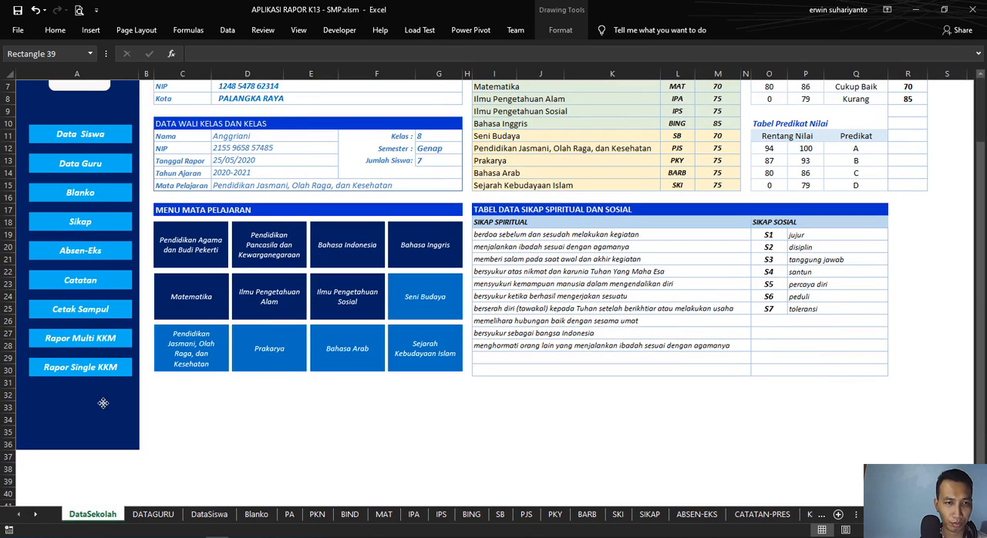
{"action": "scroll", "coordinate": [123, 317], "scroll_direction": "up", "scroll_amount": 2}
{"action": "left_click_drag", "start_coordinate": [90, 89], "coordinate": [116, 476]}
{"action": "key", "text": "F2"}
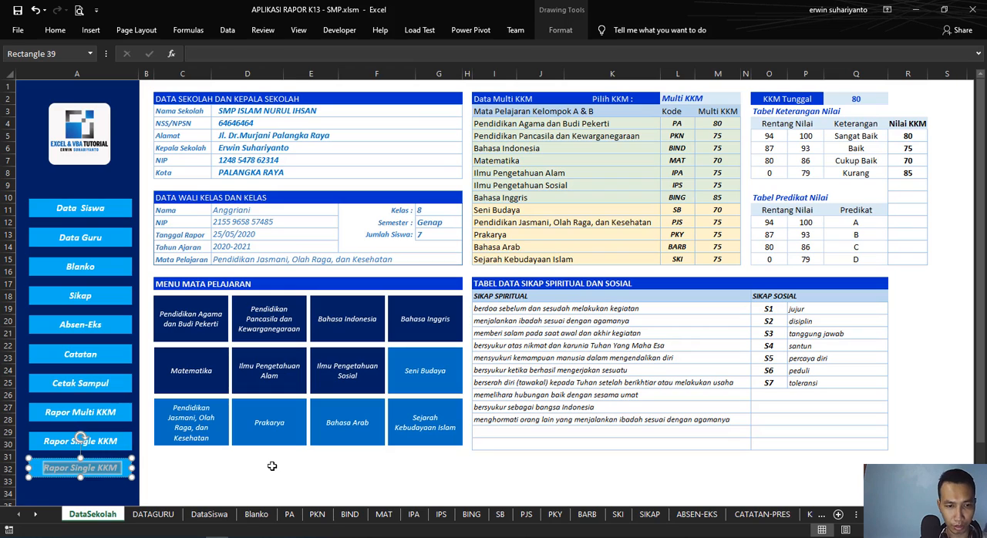
{"action": "type", "text": "Berjas"}
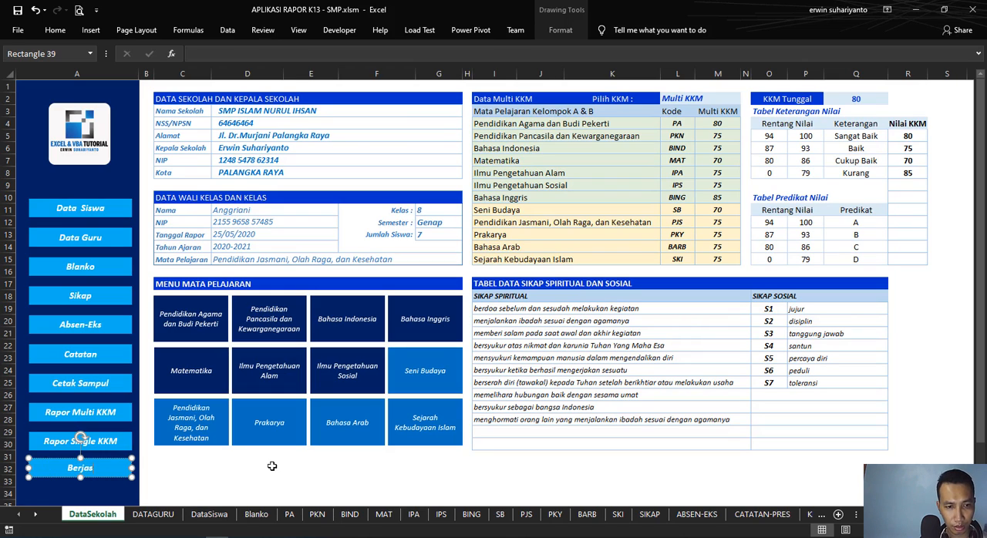
{"action": "key", "text": "BackSpace"}
{"action": "key", "text": "BackSpace"}
{"action": "key", "text": "BackSpace"}
{"action": "type", "text": "kas"}
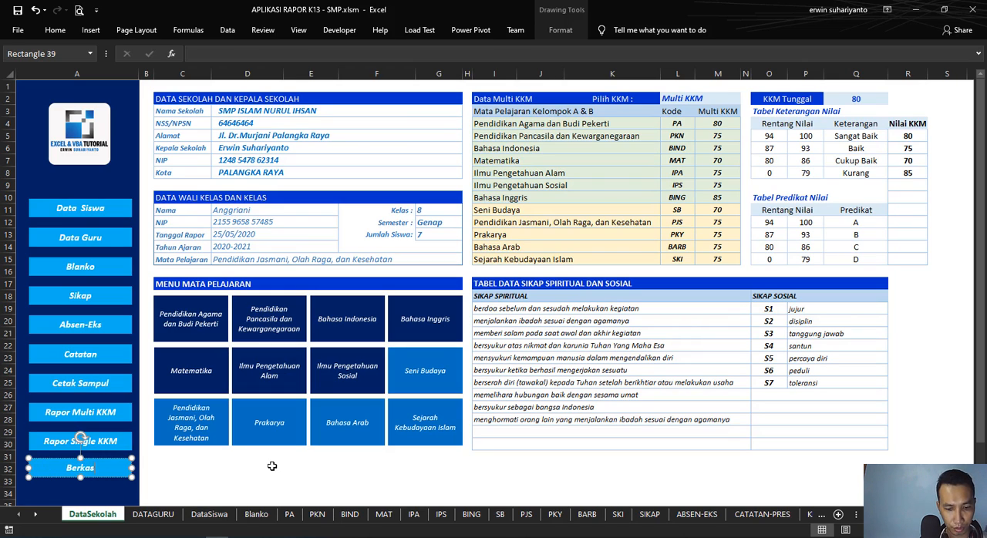
{"action": "type", "text": " Pindah"}
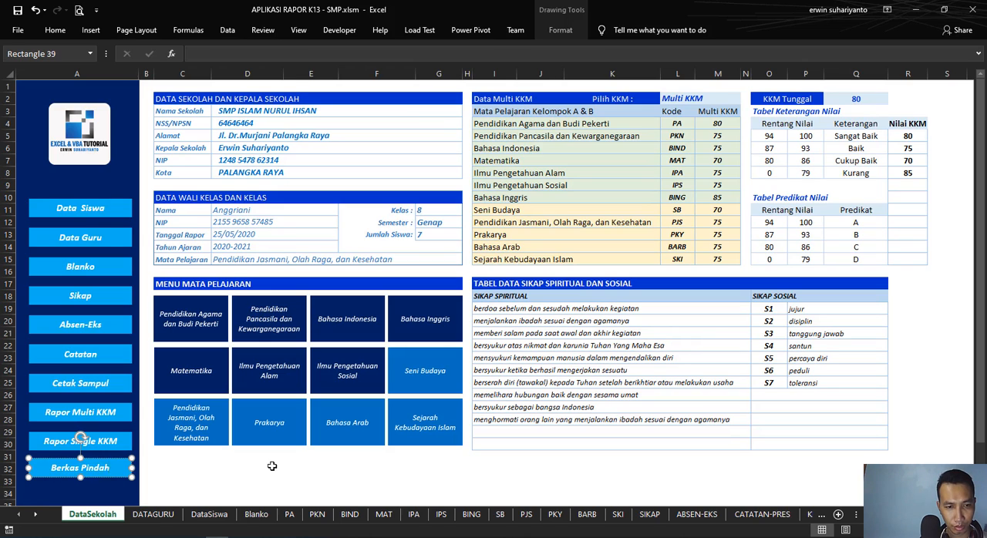
{"action": "type", "text": " Sekolah"}
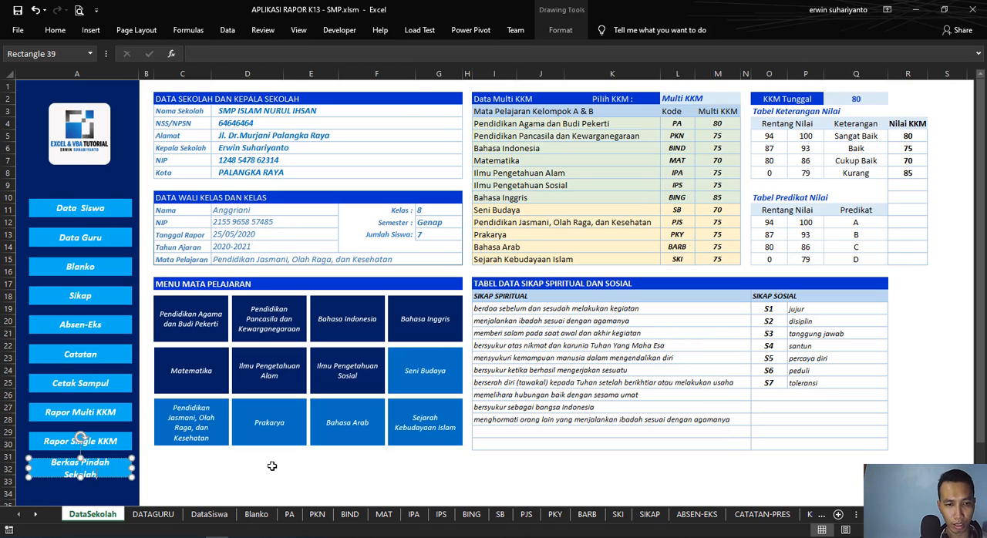
{"action": "key", "text": "BackSpace"}
{"action": "key", "text": "BackSpace"}
{"action": "key", "text": "BackSpace"}
{"action": "key", "text": "BackSpace"}
{"action": "key", "text": "BackSpace"}
{"action": "key", "text": "BackSpace"}
{"action": "key", "text": "BackSpace"}
{"action": "key", "text": "BackSpace"}
{"action": "key", "text": "BackSpace"}
{"action": "key", "text": "BackSpace"}
{"action": "key", "text": "BackSpace"}
{"action": "key", "text": "BackSpace"}
{"action": "key", "text": "BackSpace"}
{"action": "key", "text": "BackSpace"}
{"action": "key", "text": "BackSpace"}
{"action": "key", "text": "BackSpace"}
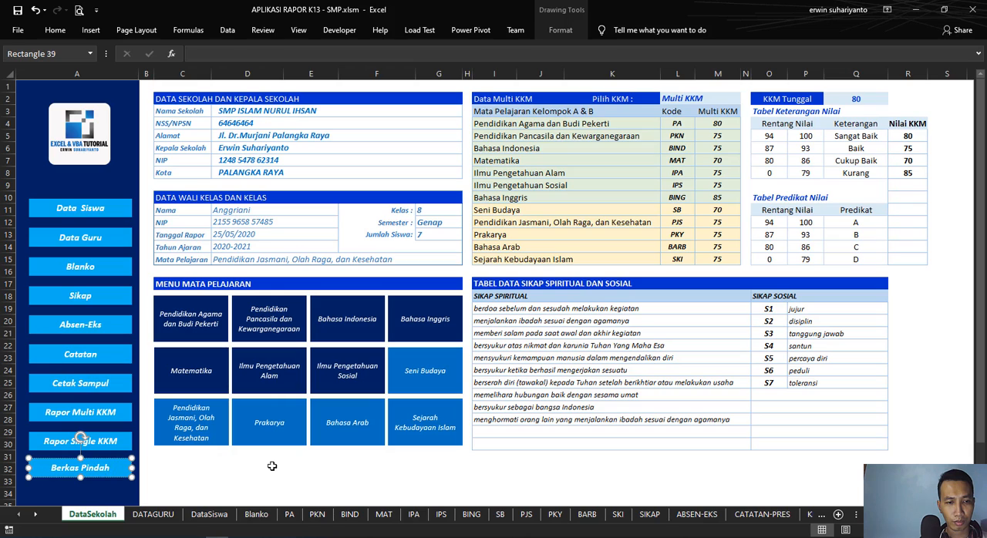
Step: Label the copied menu button Pindah Sekolah and change its hyperlink to cell A1 of the HAL1-3 sheet
{"action": "type", "text": "Pin"}
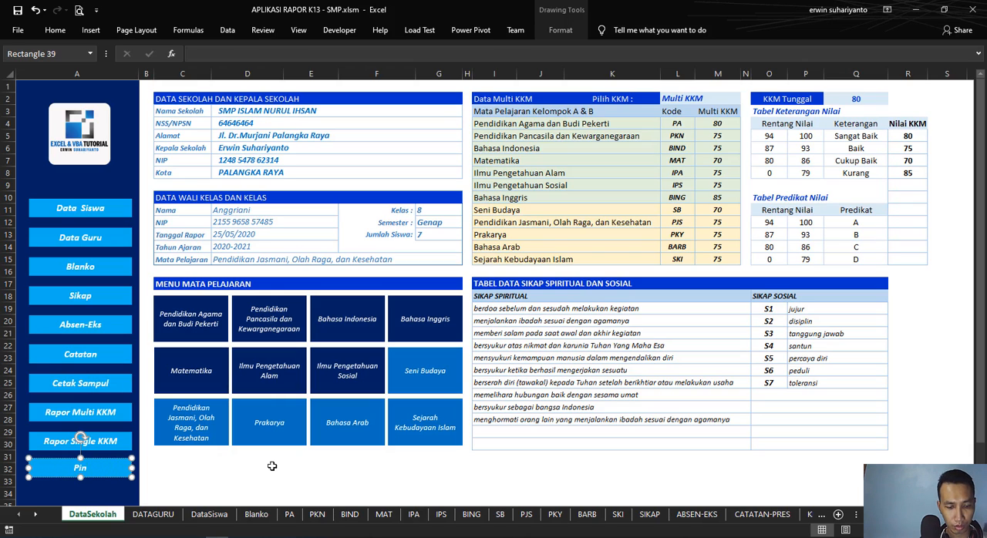
{"action": "type", "text": "dah Sekolah"}
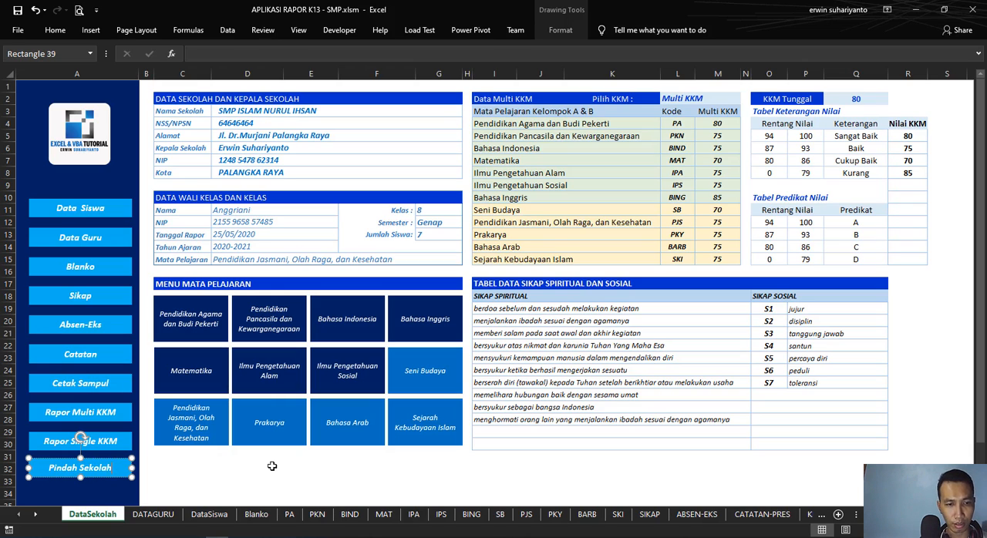
{"action": "right_click", "coordinate": [116, 472]}
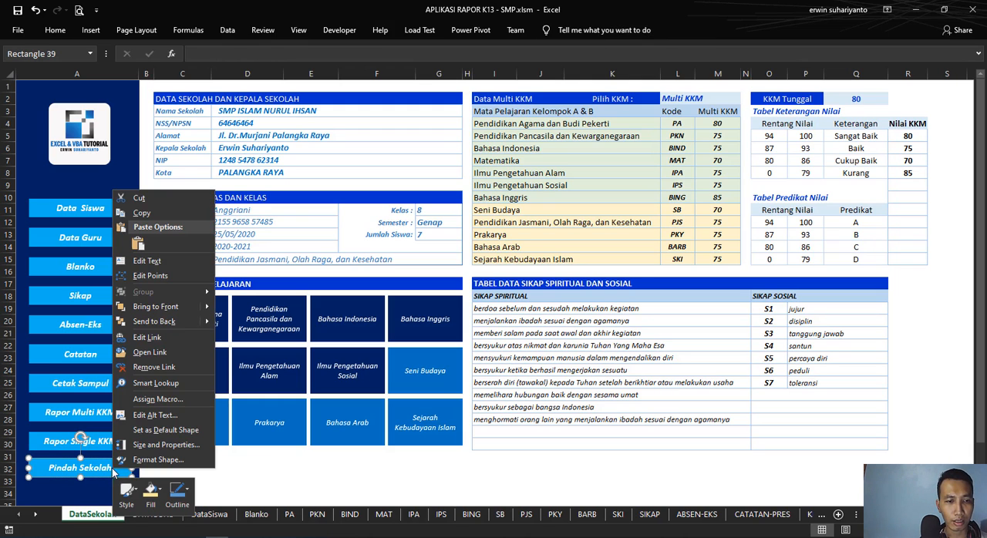
{"action": "left_click", "coordinate": [157, 341]}
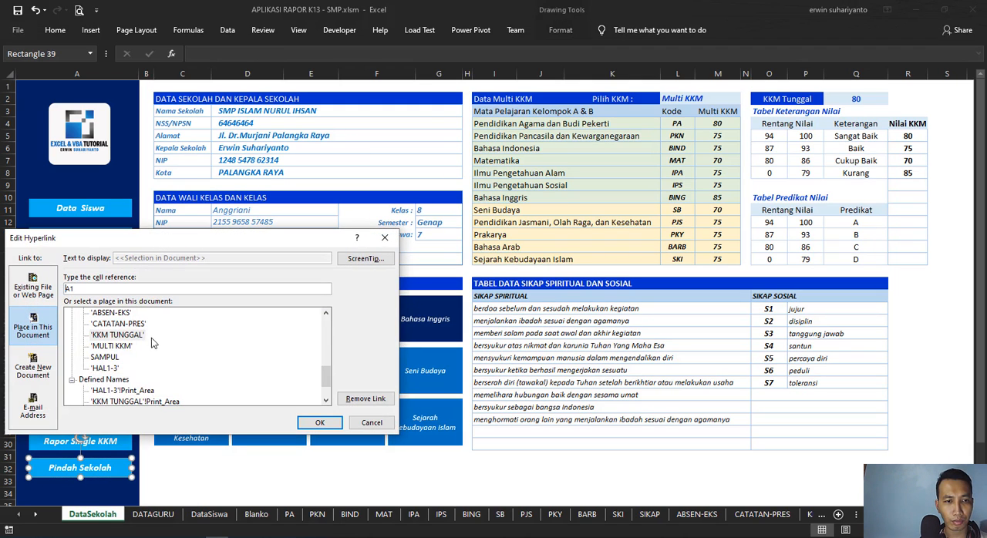
{"action": "left_click", "coordinate": [114, 368]}
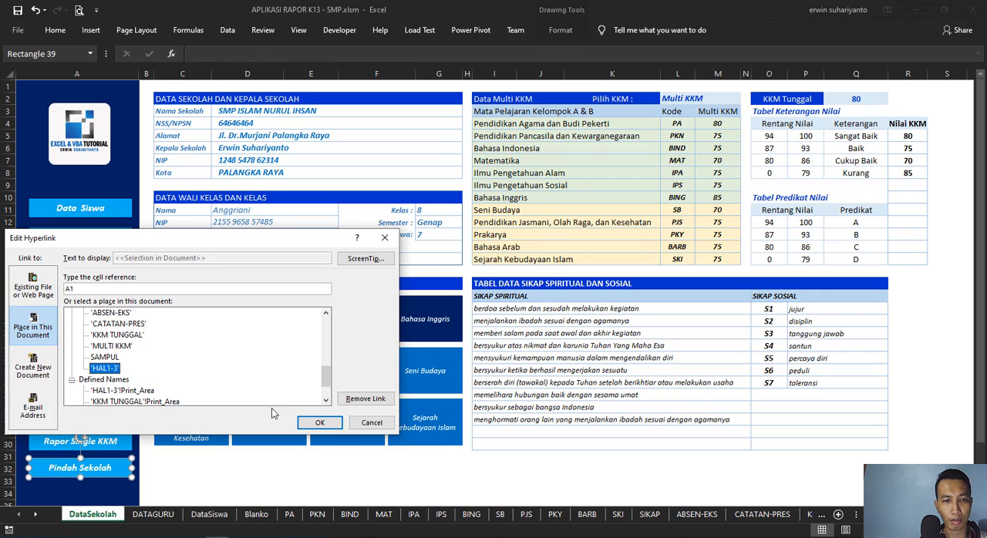
{"action": "left_click", "coordinate": [320, 423]}
{"action": "left_click", "coordinate": [311, 468]}
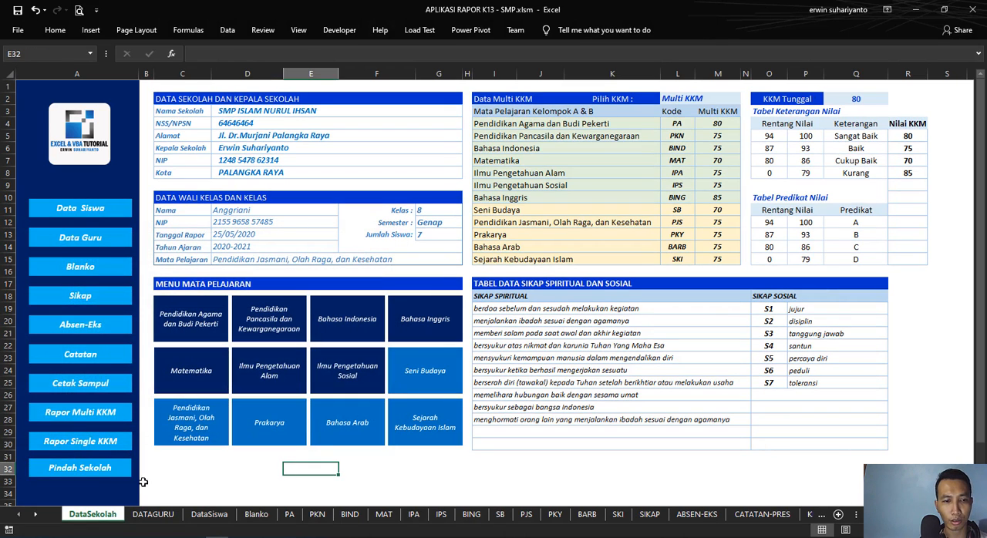
Step: Test the Pindah Sekolah button twice, returning from the HAL1-3 sheet to DataSekolah through the home link each time
{"action": "left_click", "coordinate": [120, 475]}
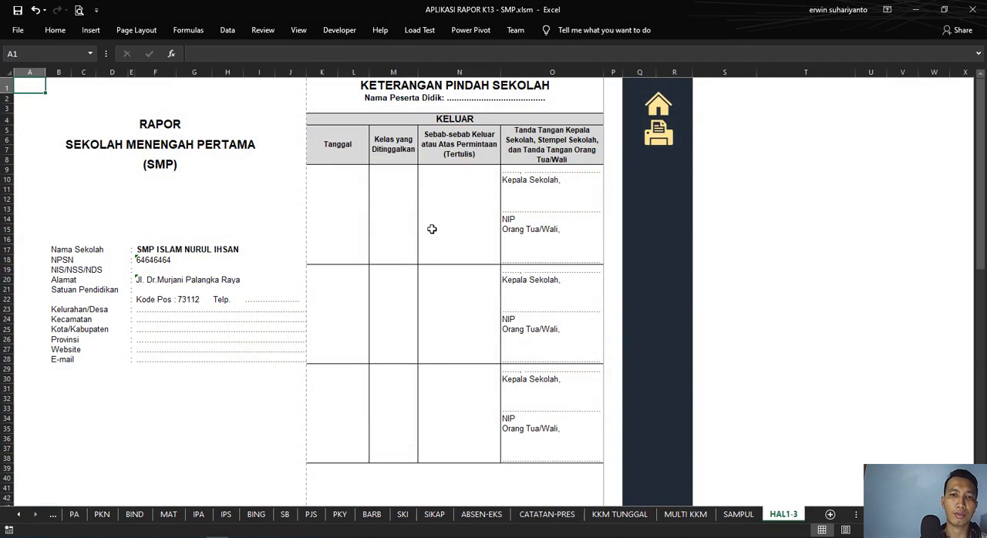
{"action": "scroll", "coordinate": [423, 249], "scroll_direction": "down", "scroll_amount": 10}
{"action": "scroll", "coordinate": [421, 249], "scroll_direction": "up", "scroll_amount": 10}
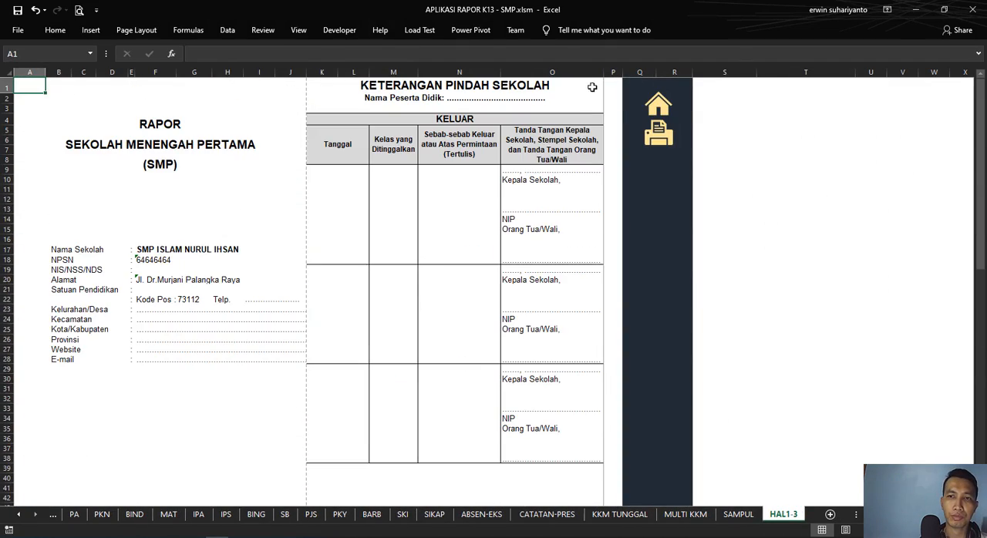
{"action": "left_click", "coordinate": [657, 104]}
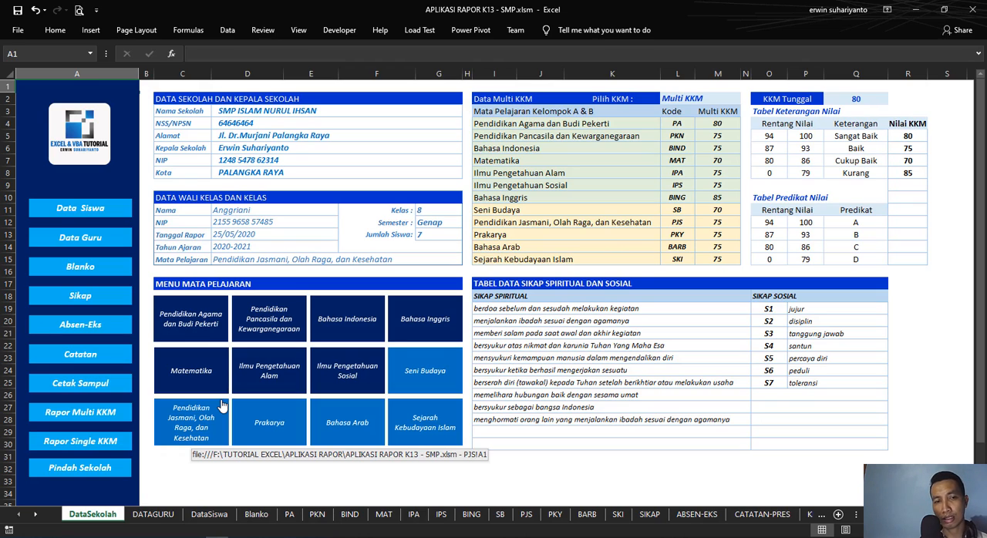
{"action": "left_click", "coordinate": [586, 459]}
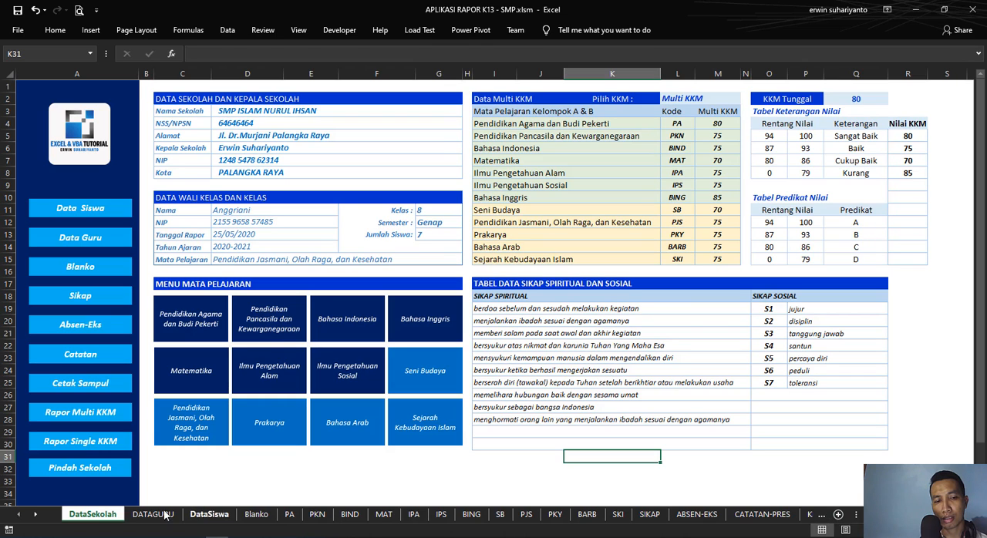
{"action": "left_click", "coordinate": [84, 469]}
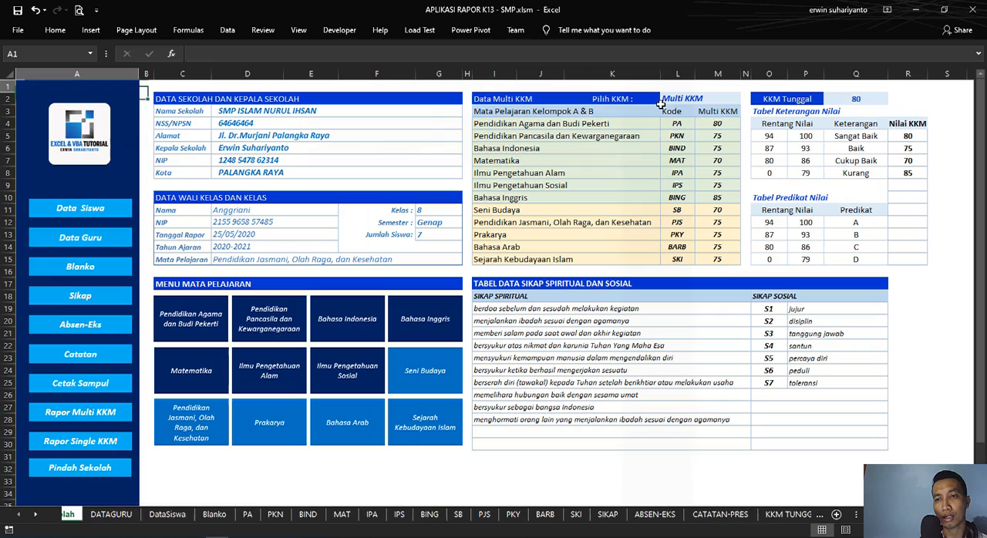
{"action": "left_click", "coordinate": [662, 107]}
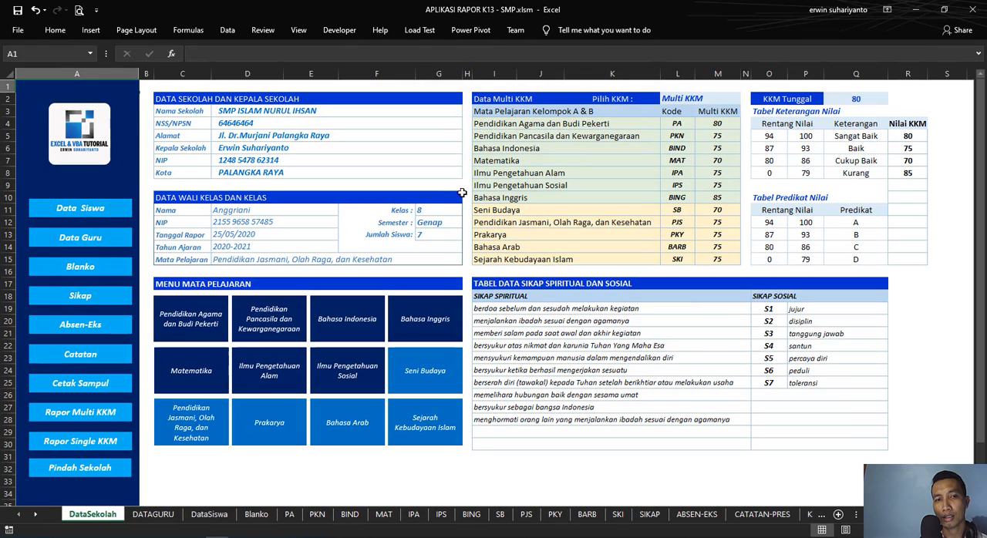
{"action": "left_click", "coordinate": [487, 469]}
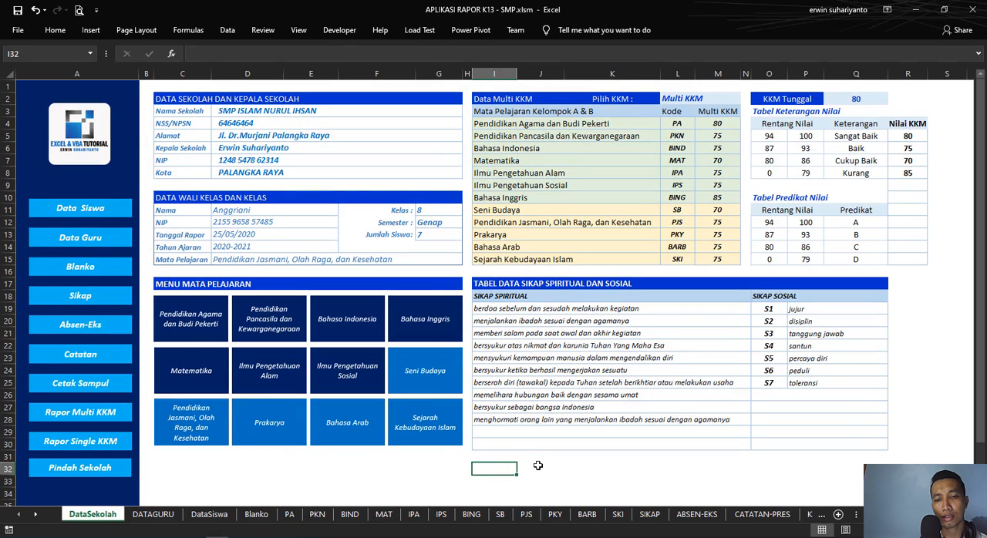
{"action": "left_click", "coordinate": [537, 466]}
{"action": "left_click", "coordinate": [498, 469]}
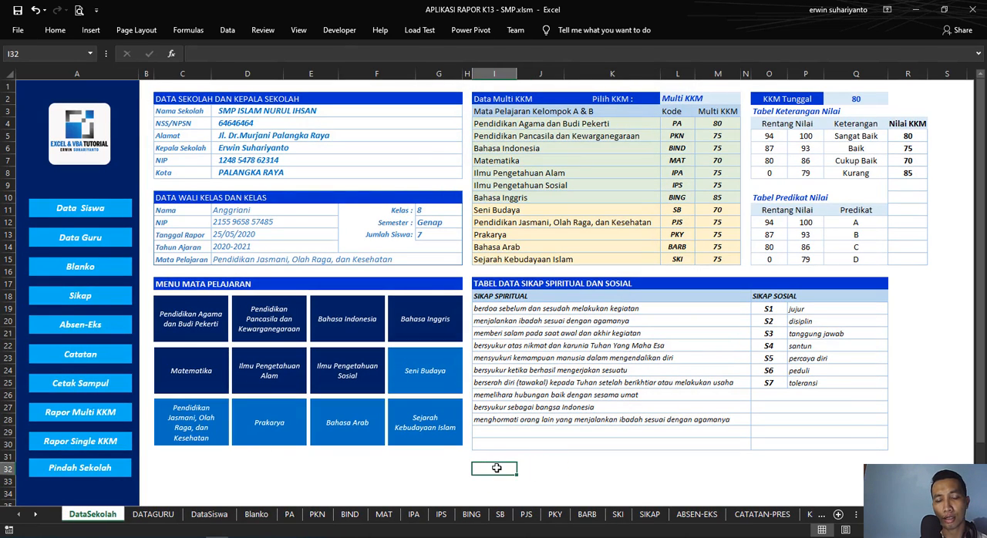
{"action": "left_click", "coordinate": [500, 457]}
{"action": "left_click", "coordinate": [493, 468]}
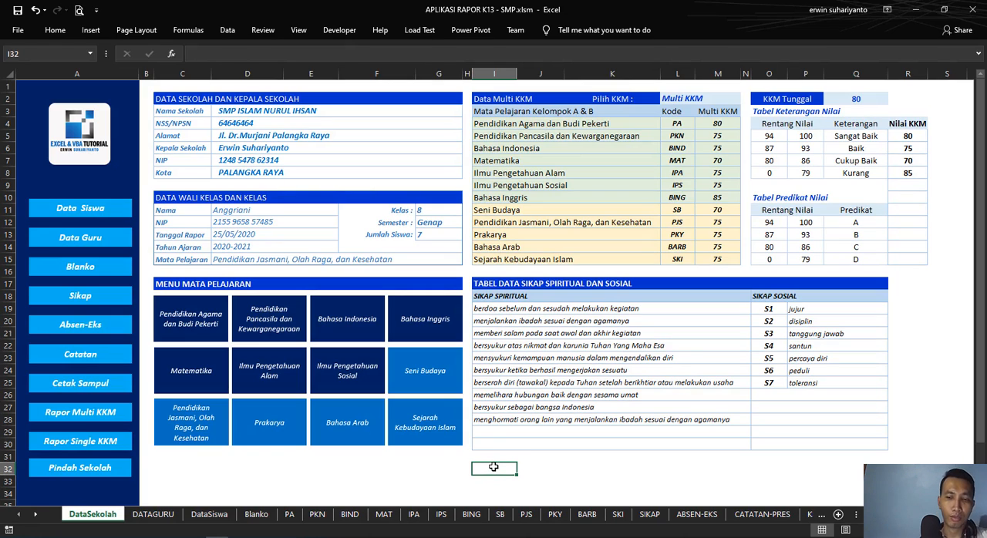
{"action": "left_click", "coordinate": [448, 465]}
{"action": "left_click", "coordinate": [492, 465]}
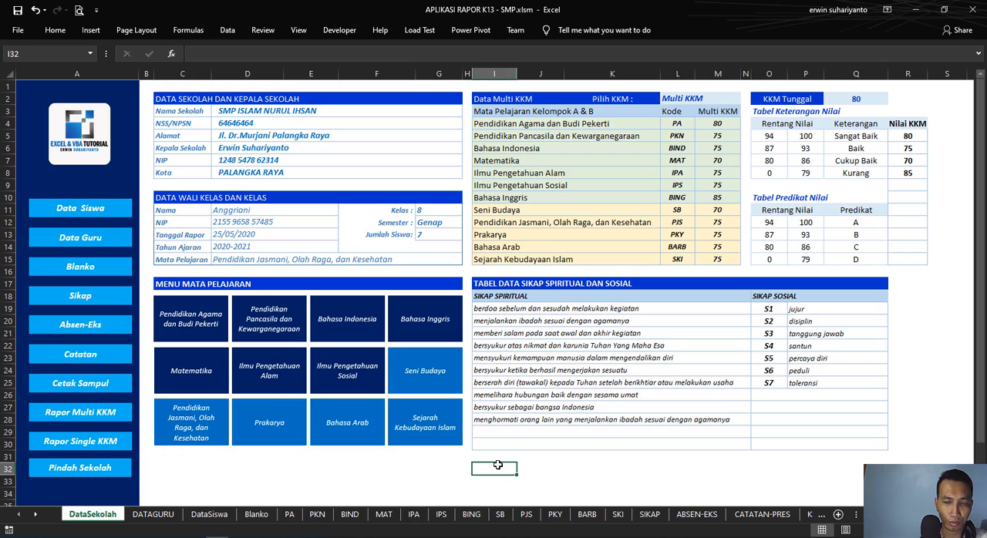